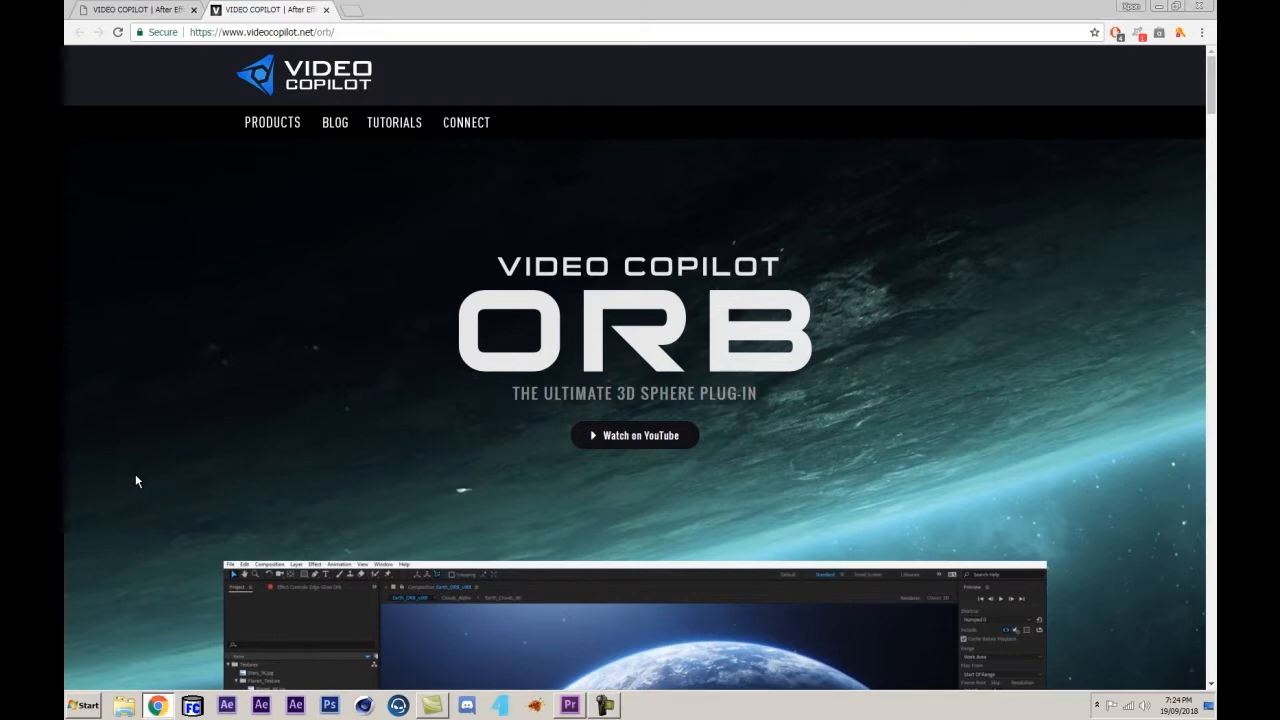
- Look through the Video Copilot Orb page, including its demo video, download section and shader features
scroll(136, 478, down, 4)
click(238, 601)
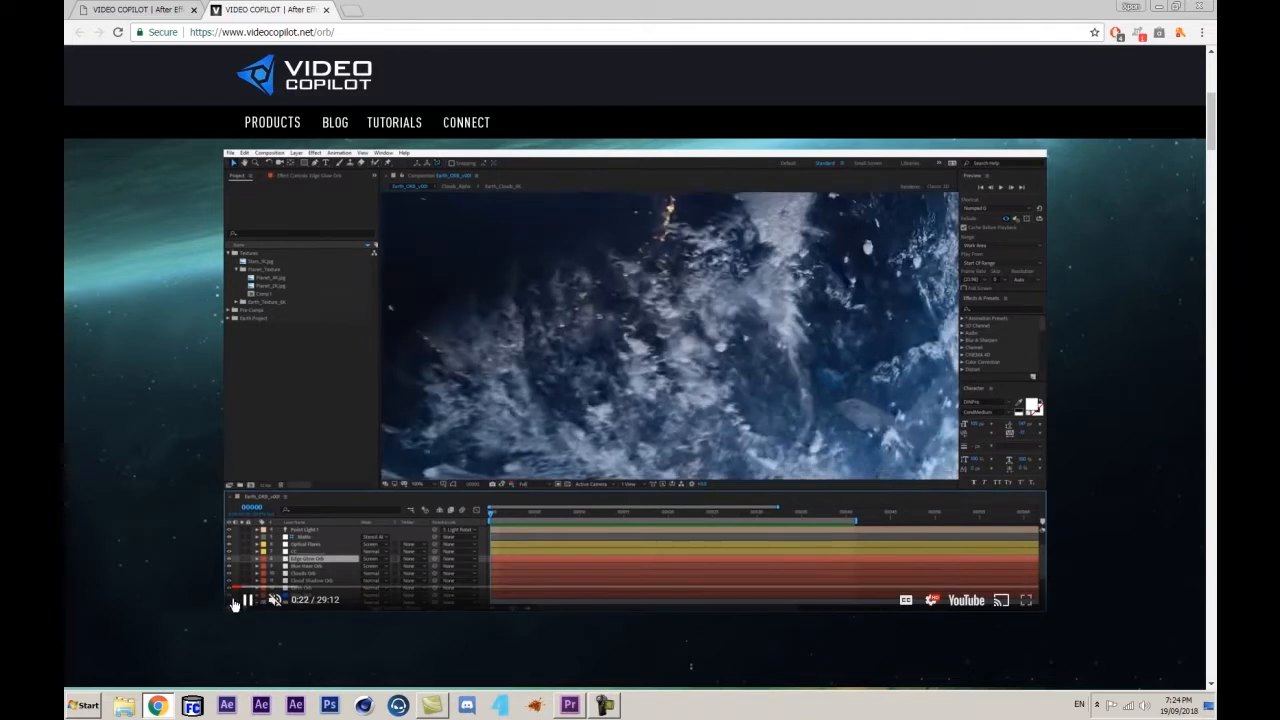
click(243, 601)
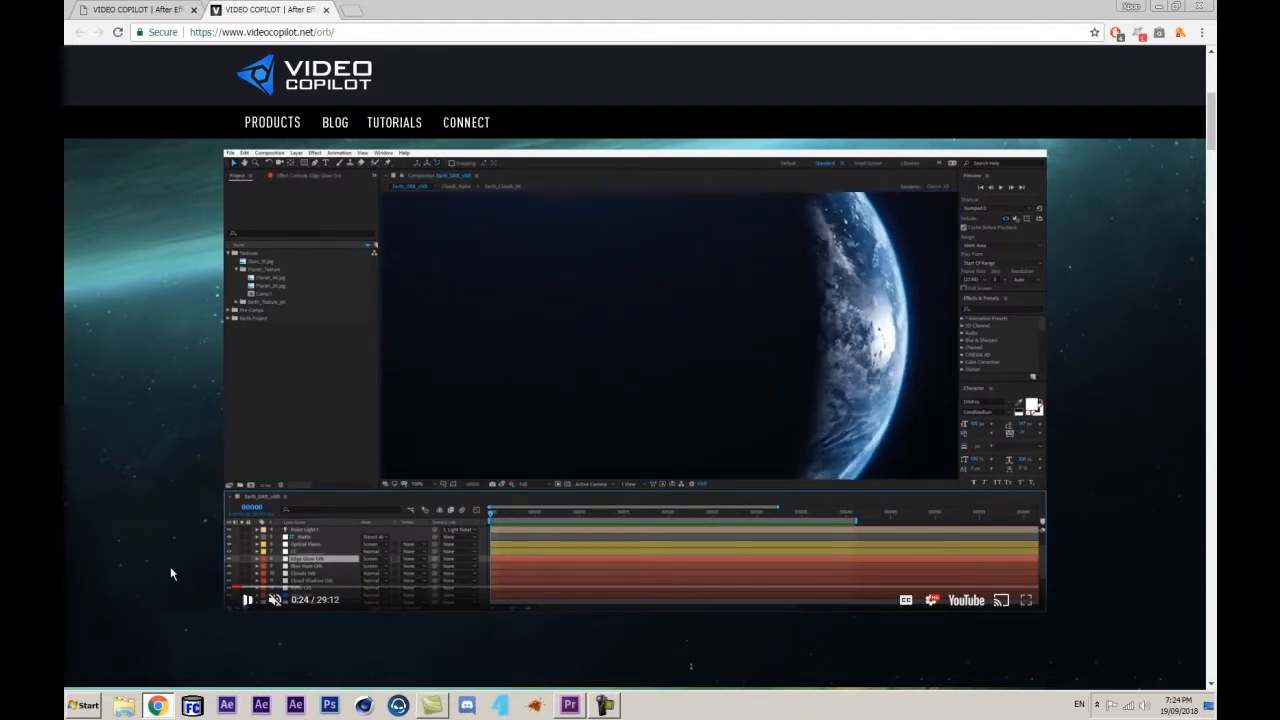
scroll(66, 515, down, 7)
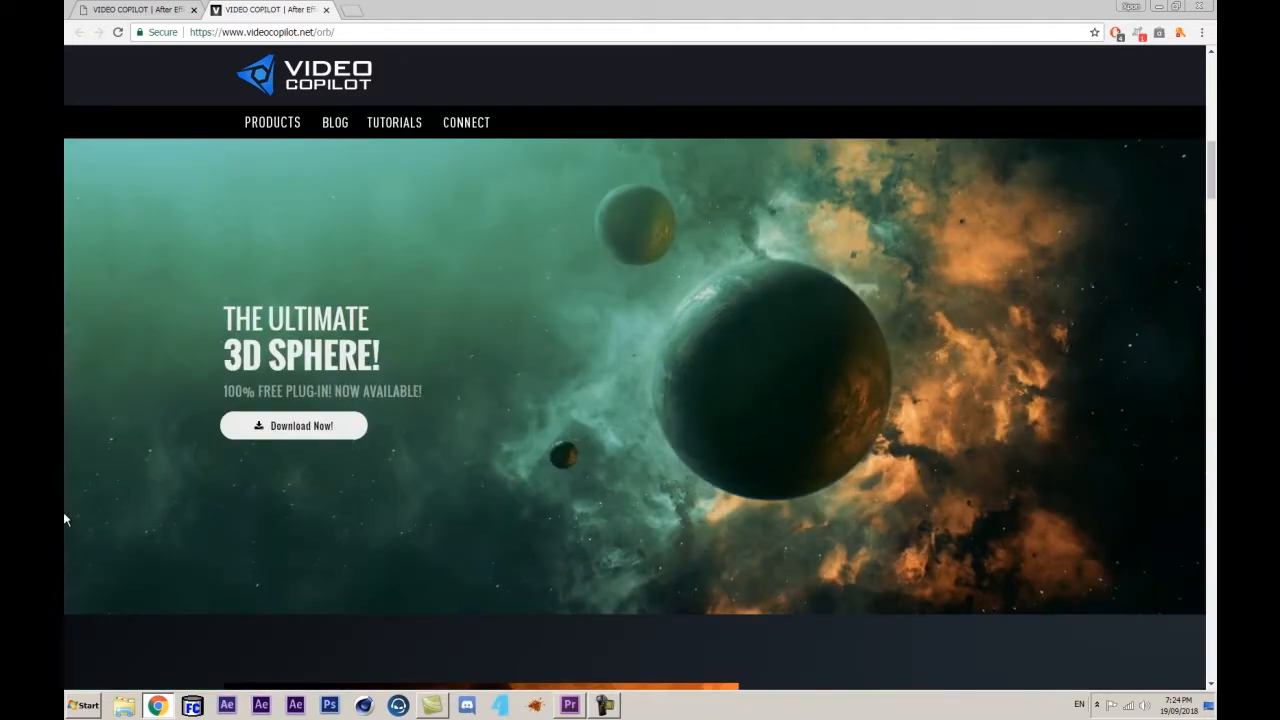
scroll(63, 519, down, 5)
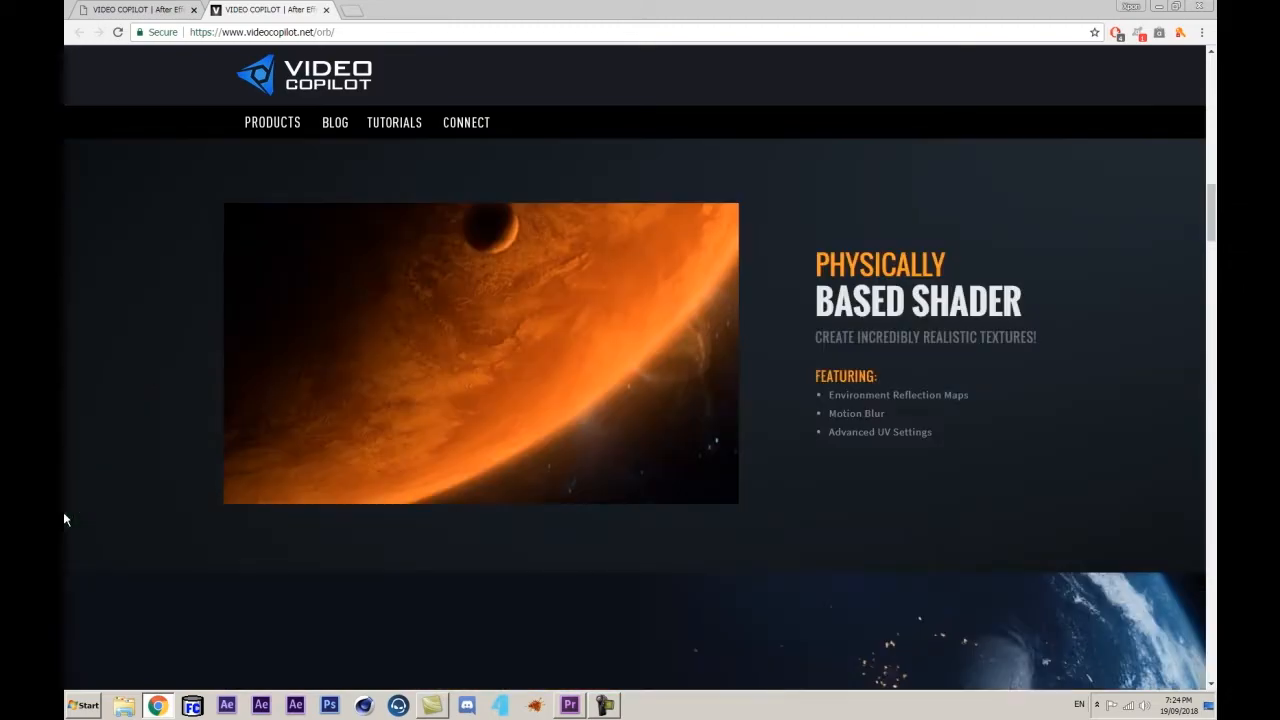
scroll(63, 519, down, 5)
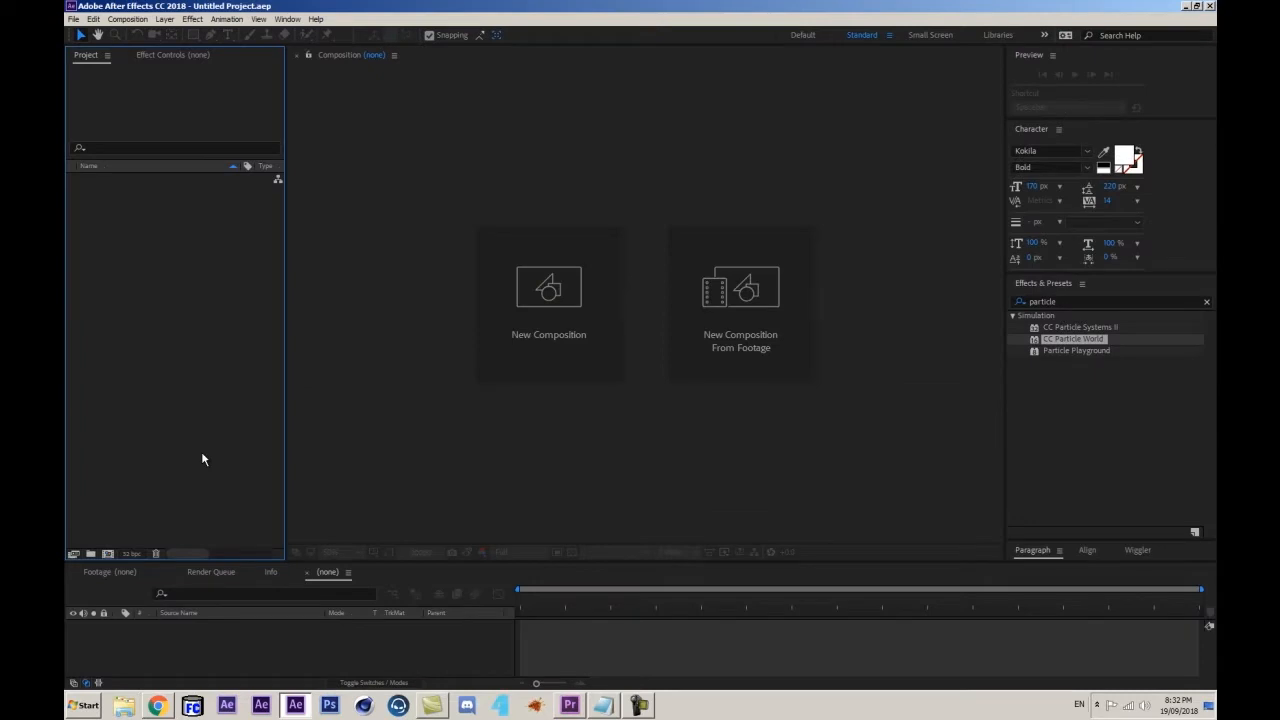
- Switch to After Effects and create a 1920 × 1080 composition at 30 fps, lasting 720 frames
click(128, 19)
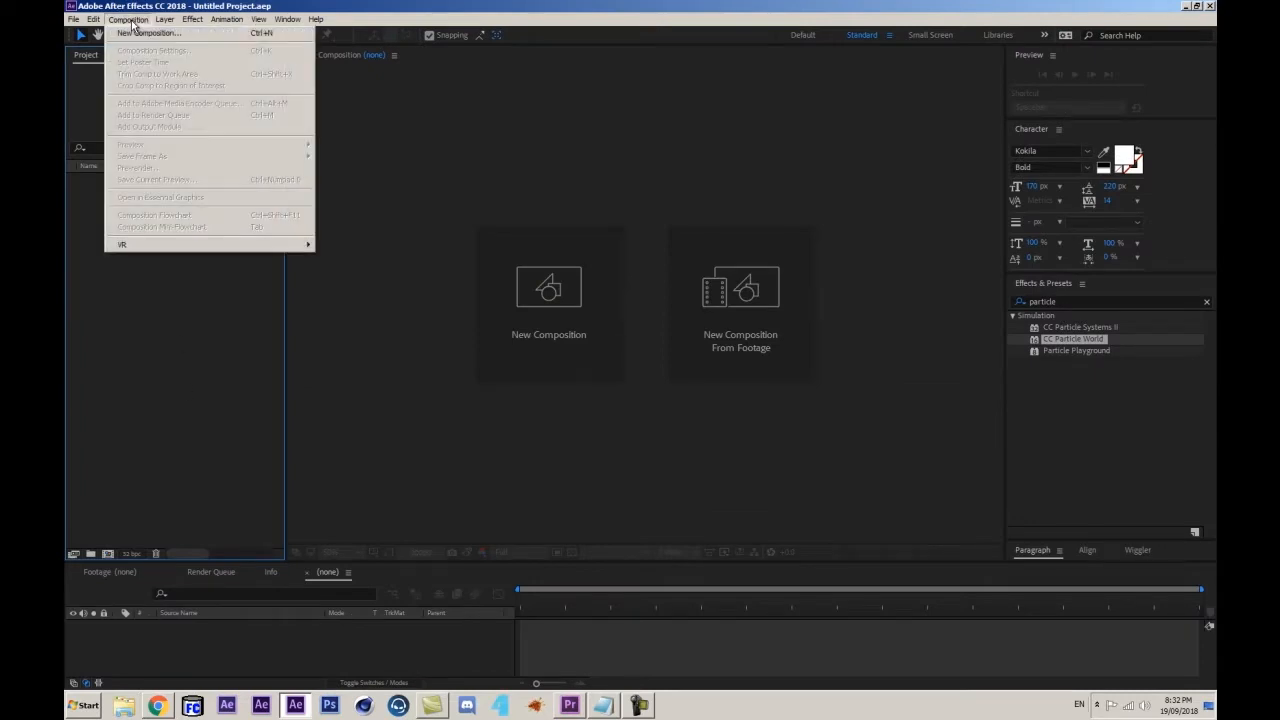
click(145, 37)
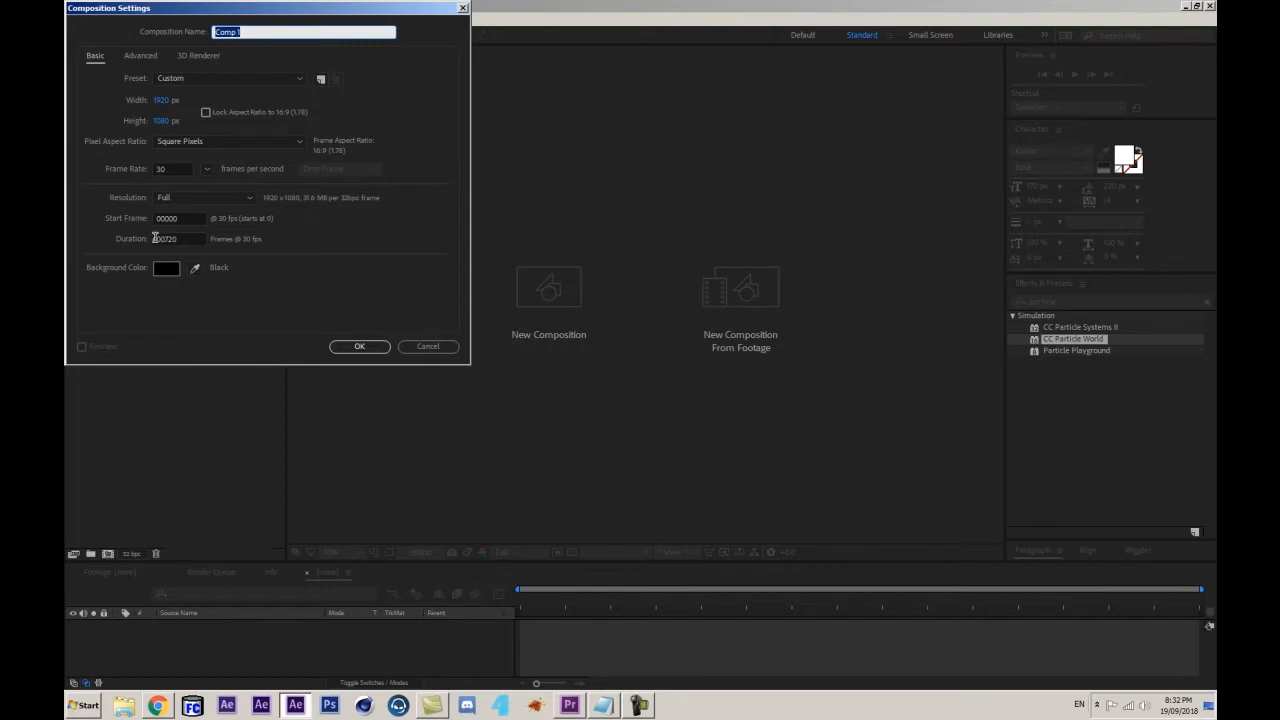
click(358, 347)
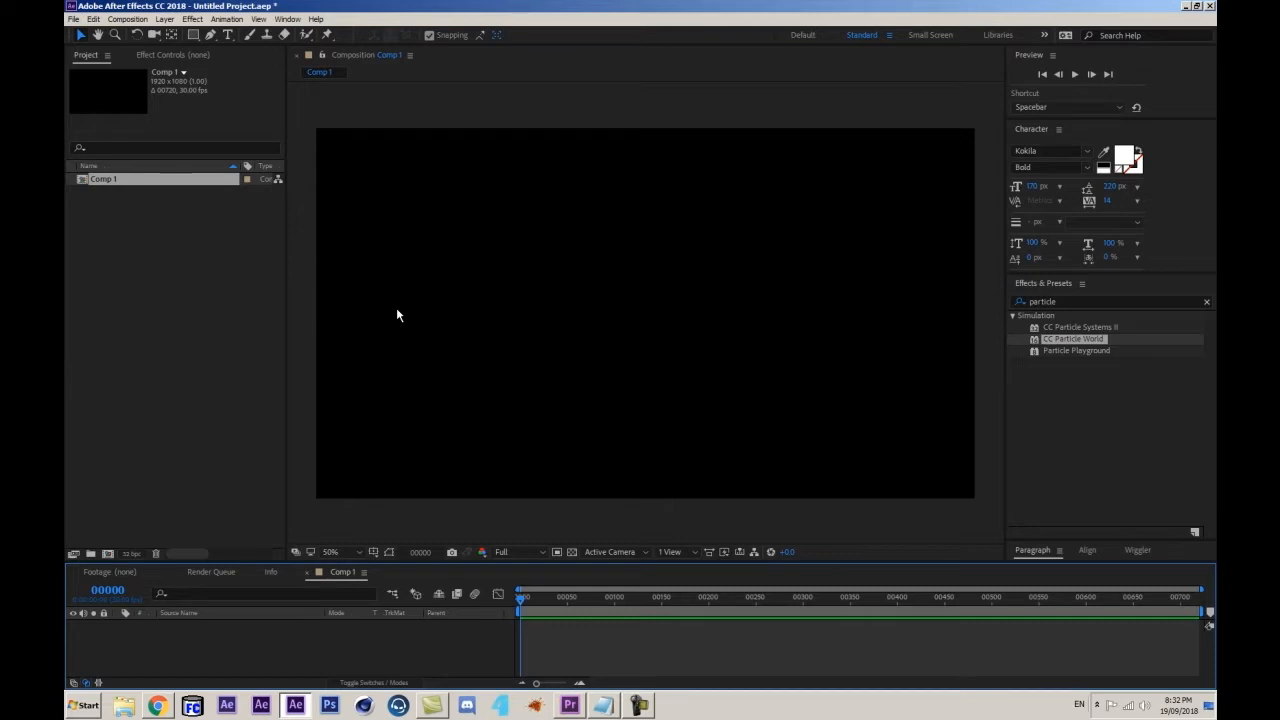
- Add a black solid layer named "starfield" that matches the composition size
key(ctrl+y)
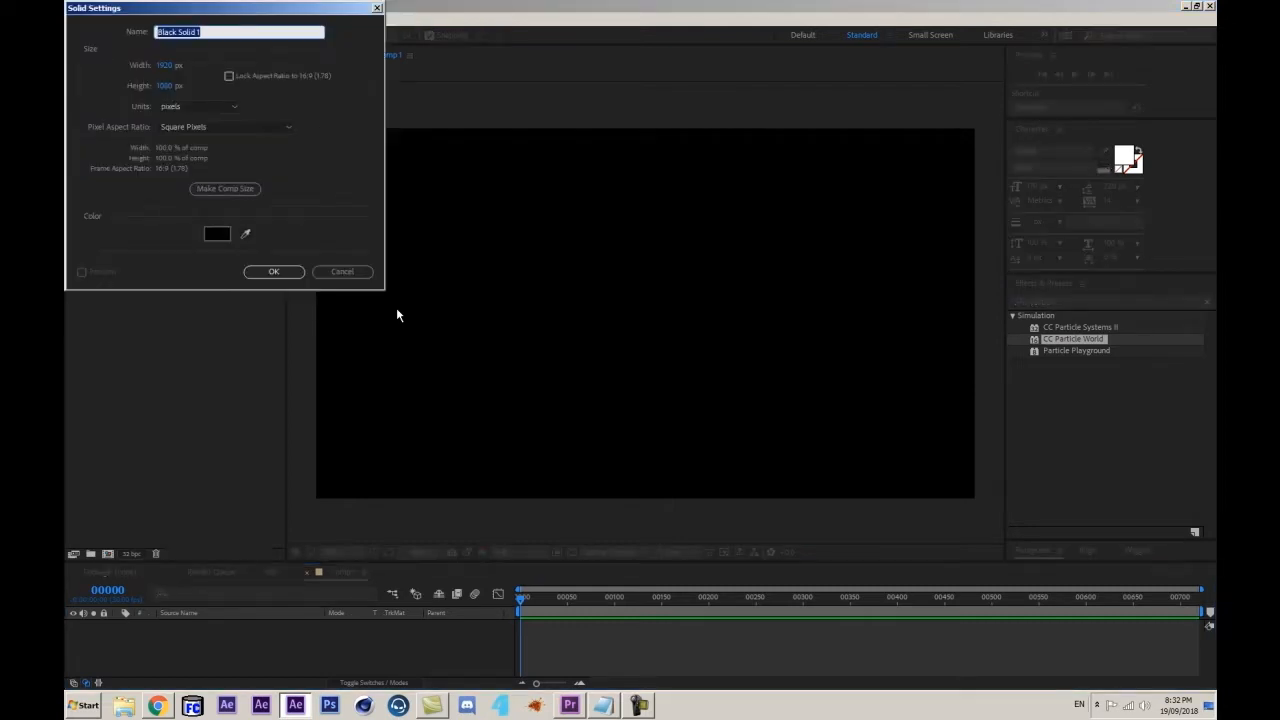
click(341, 271)
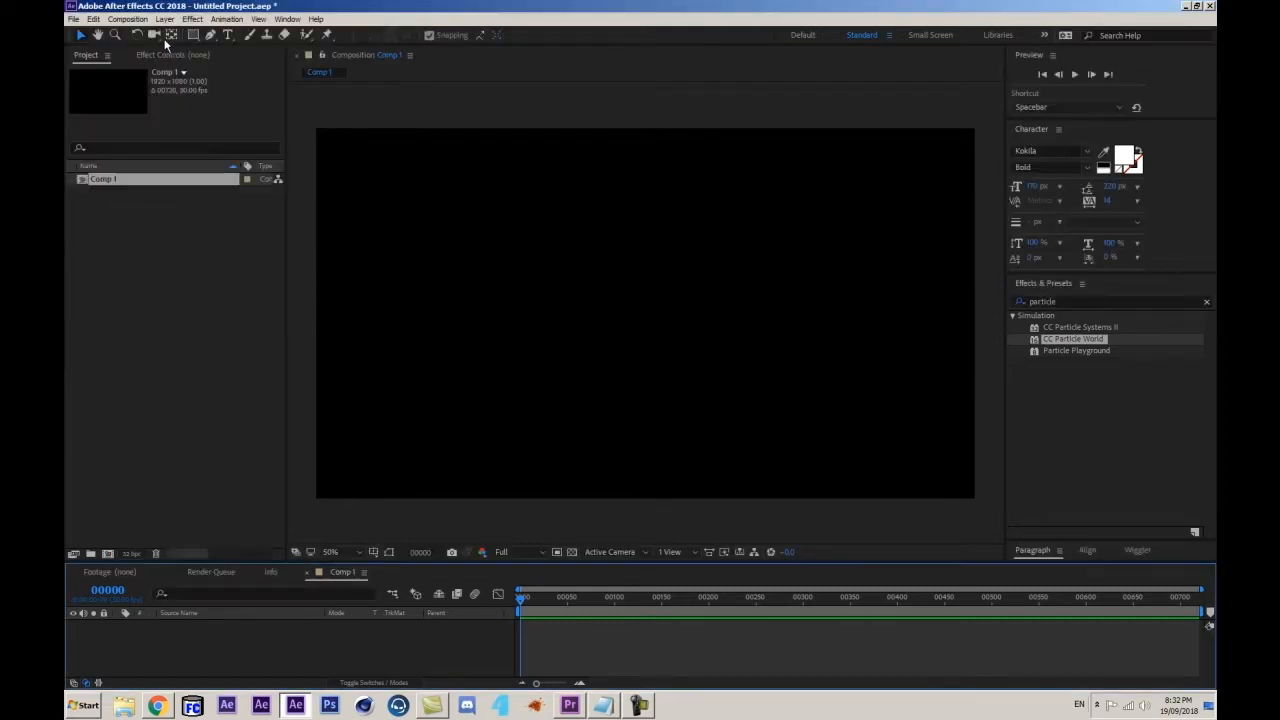
click(165, 19)
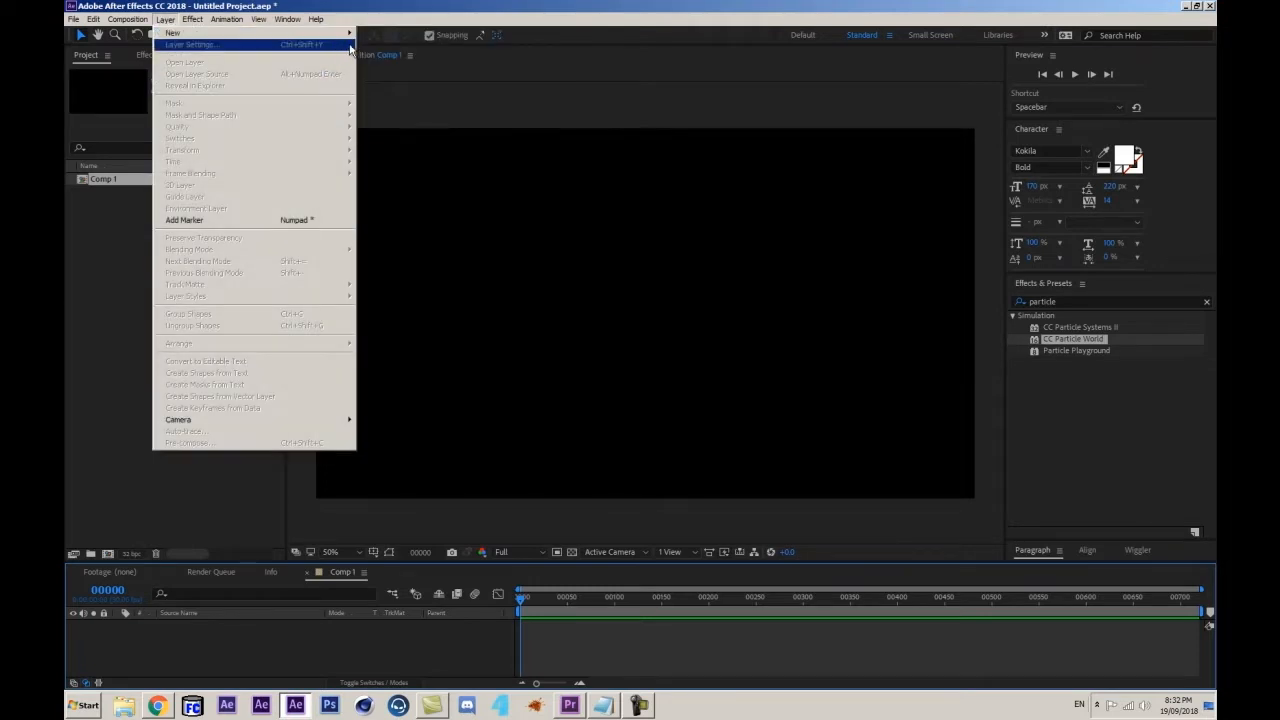
click(378, 45)
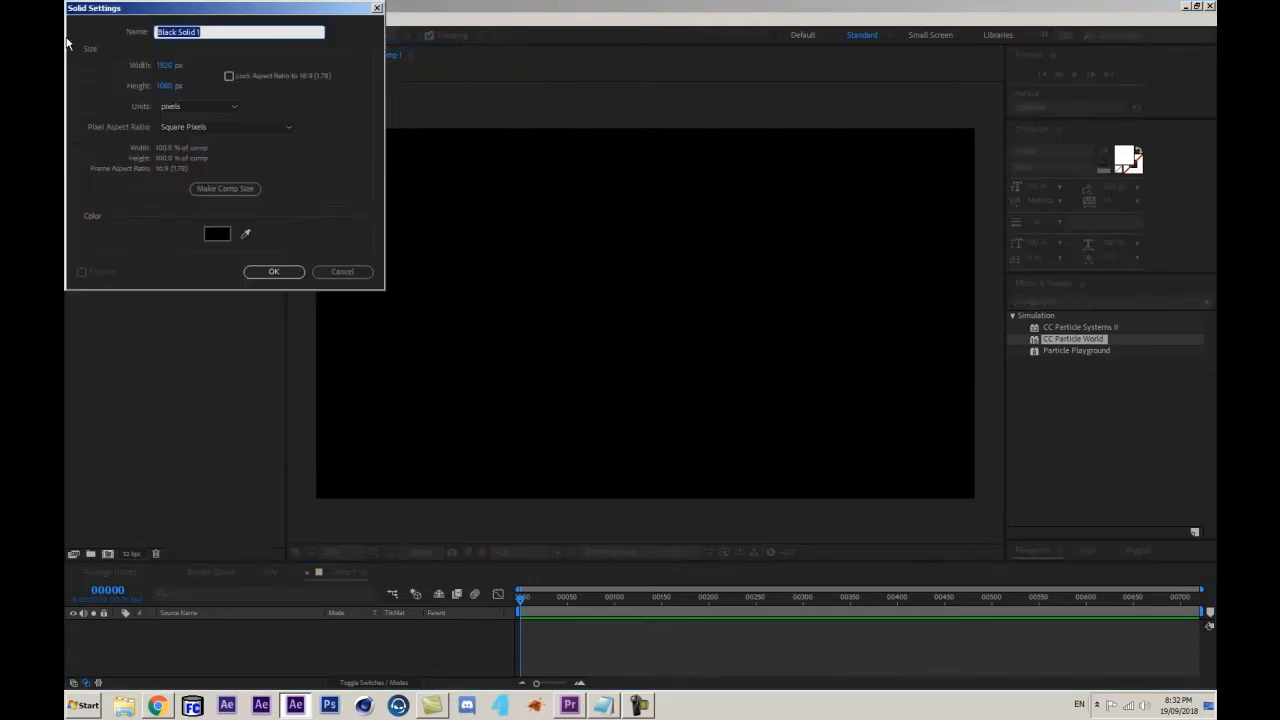
click(225, 188)
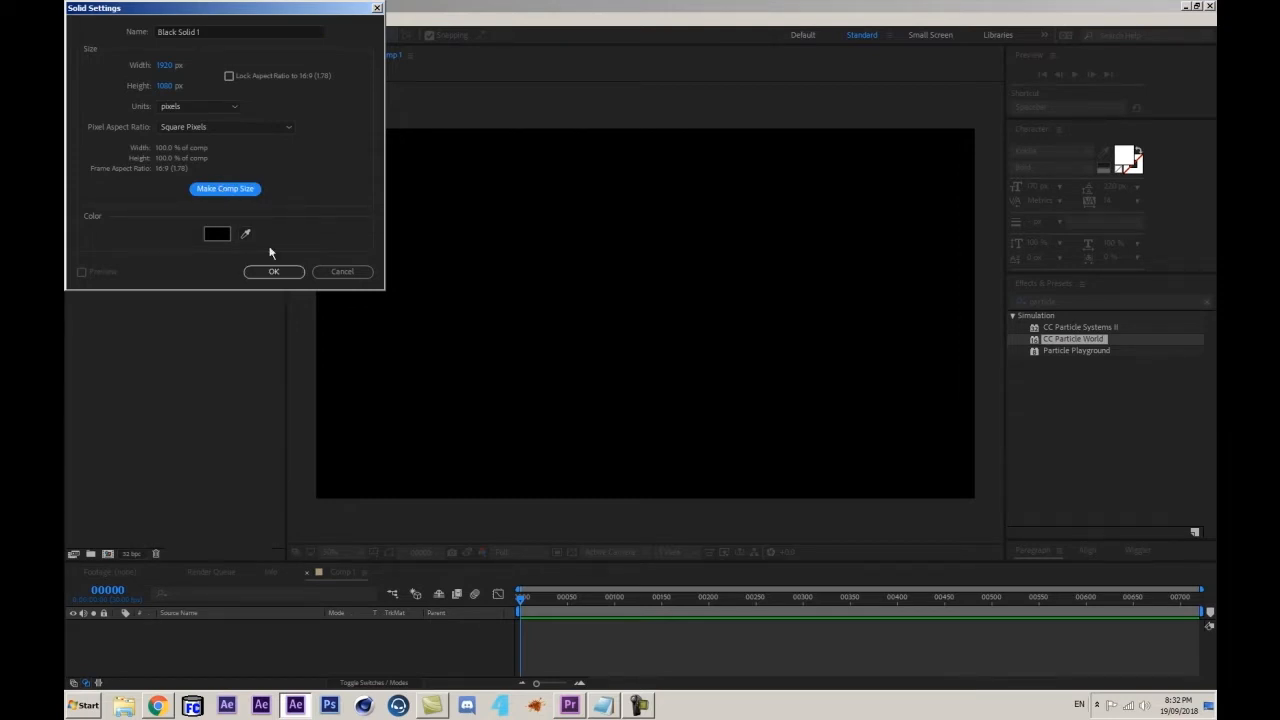
drag(205, 26, 131, 32)
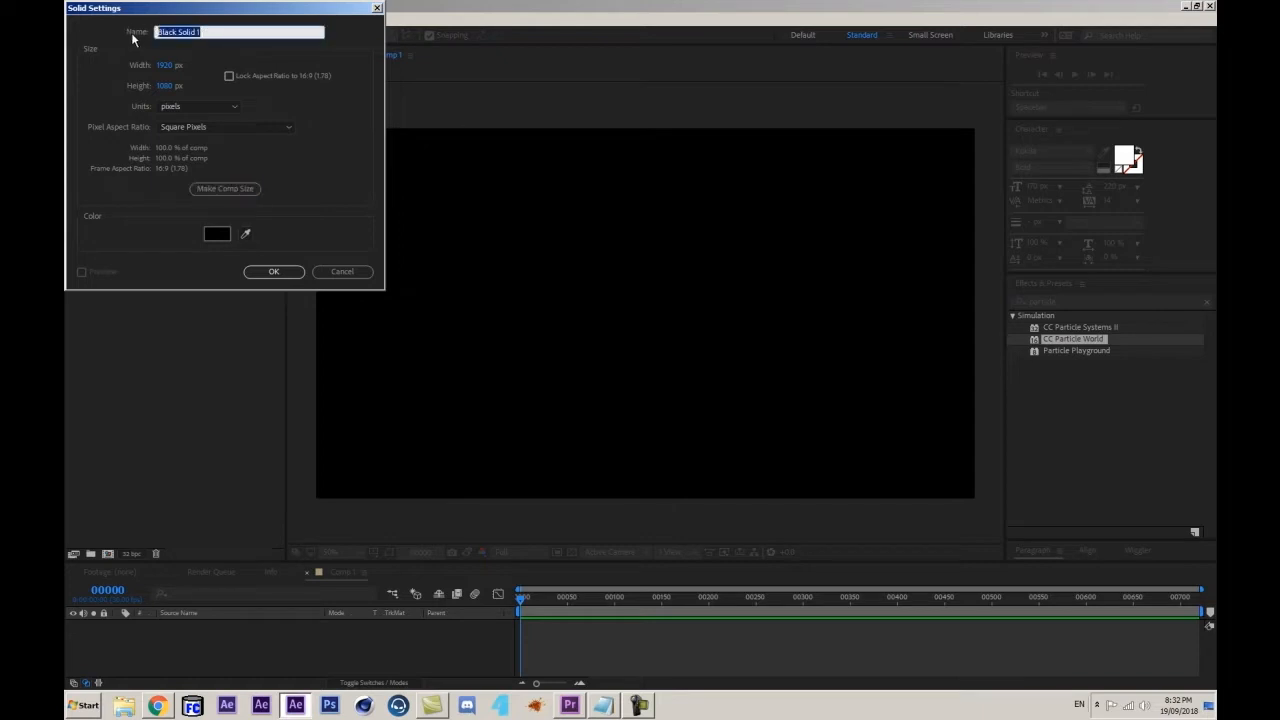
text(startiled)
key(BackSpace)
key(BackSpace)
key(BackSpace)
text(eld)
key(Return)
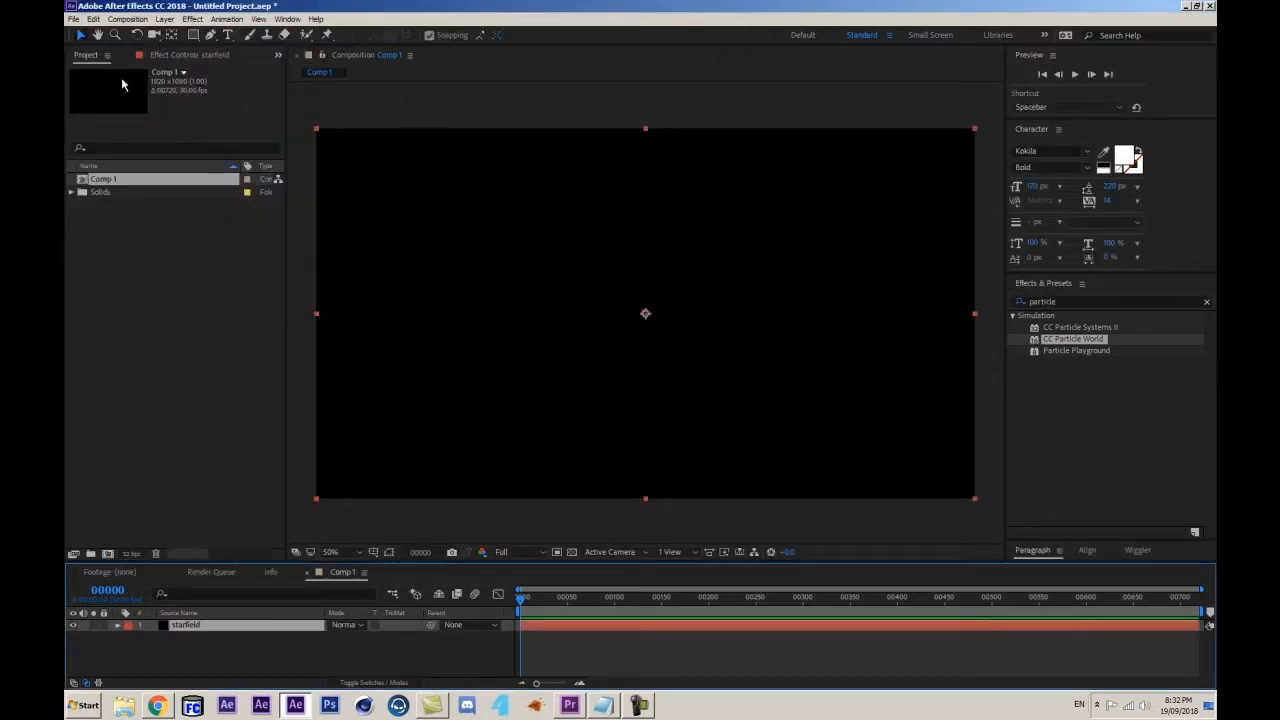
- Search the effects for "particle" and apply CC Particle World to the starfield layer
drag(1056, 301, 1009, 314)
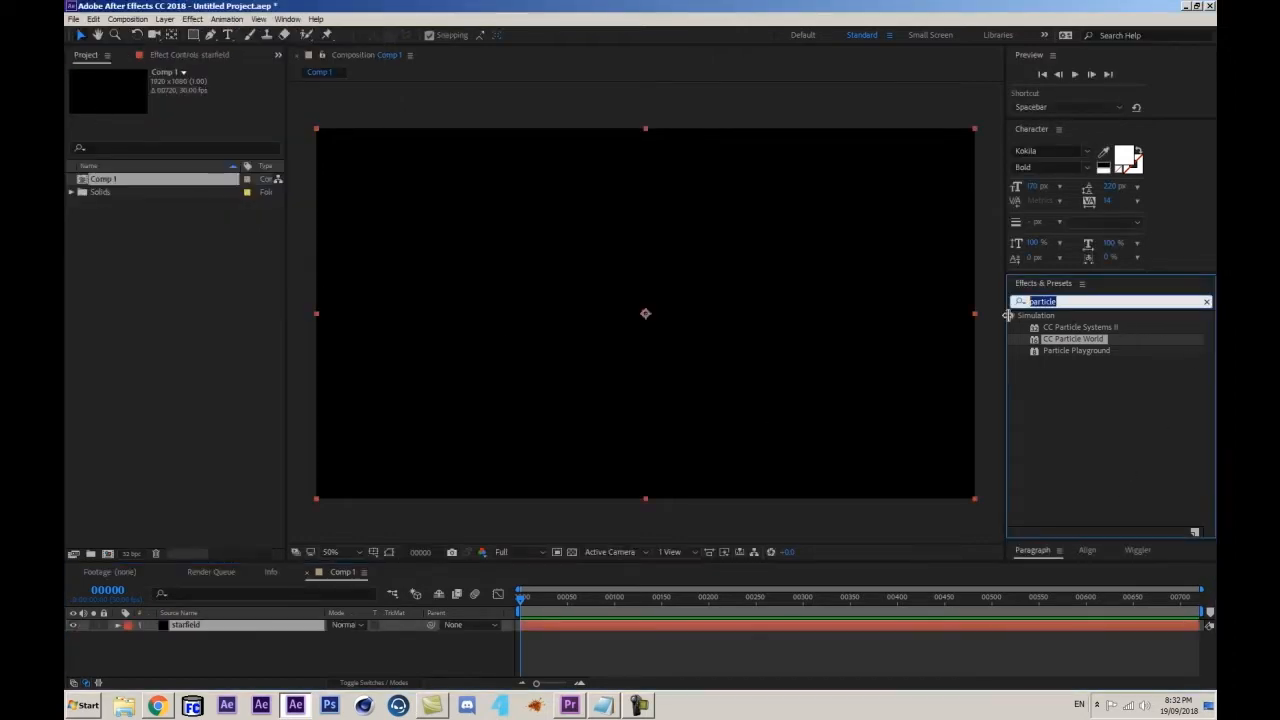
key(BackSpace)
click(1058, 303)
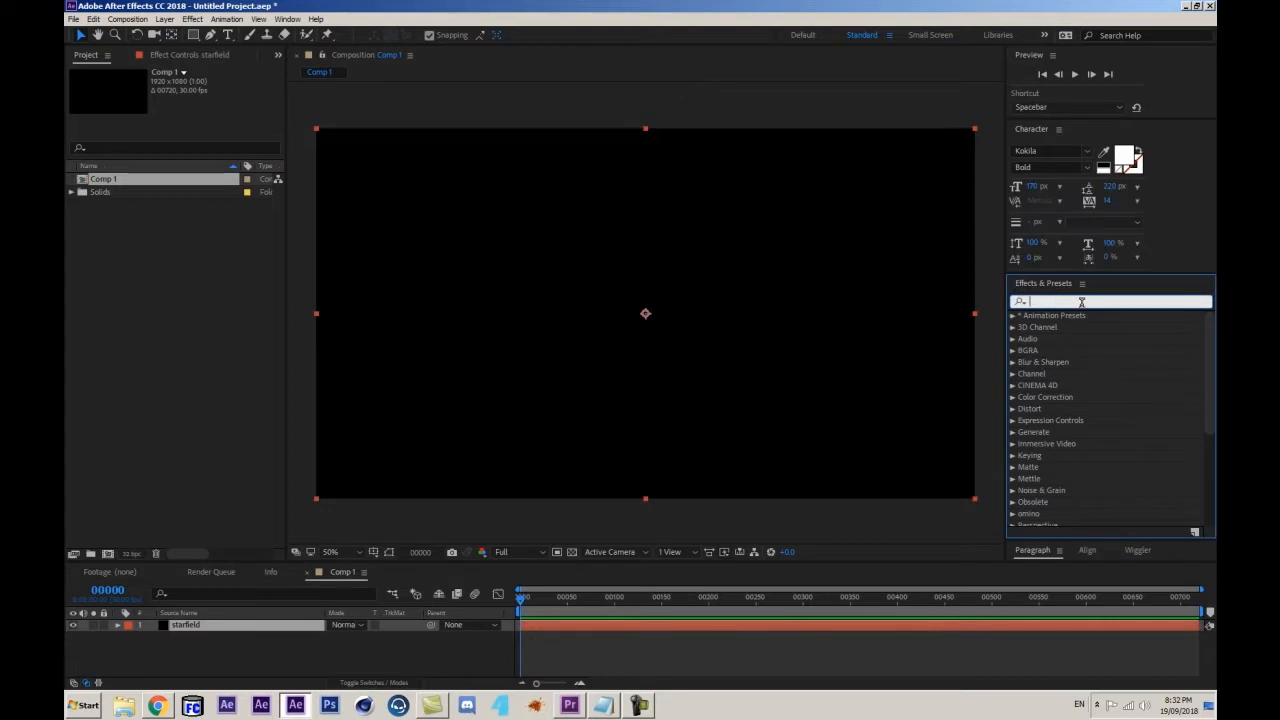
text(particle)
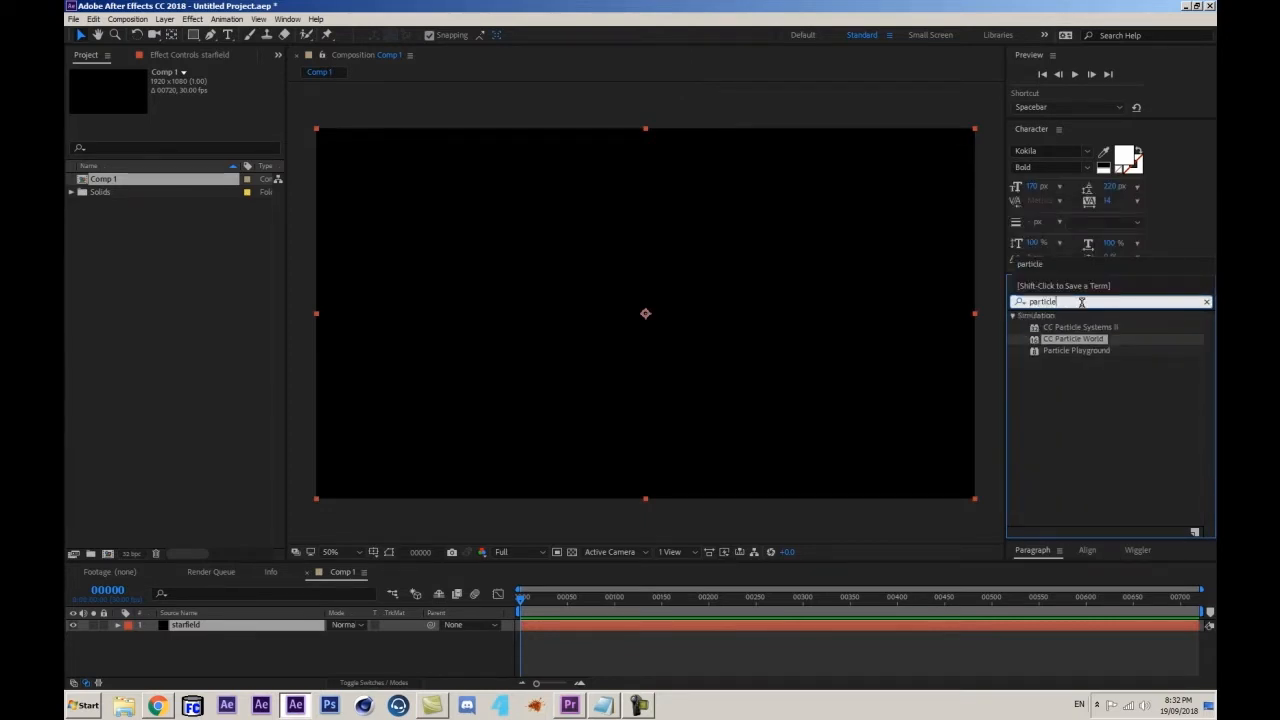
click(1082, 303)
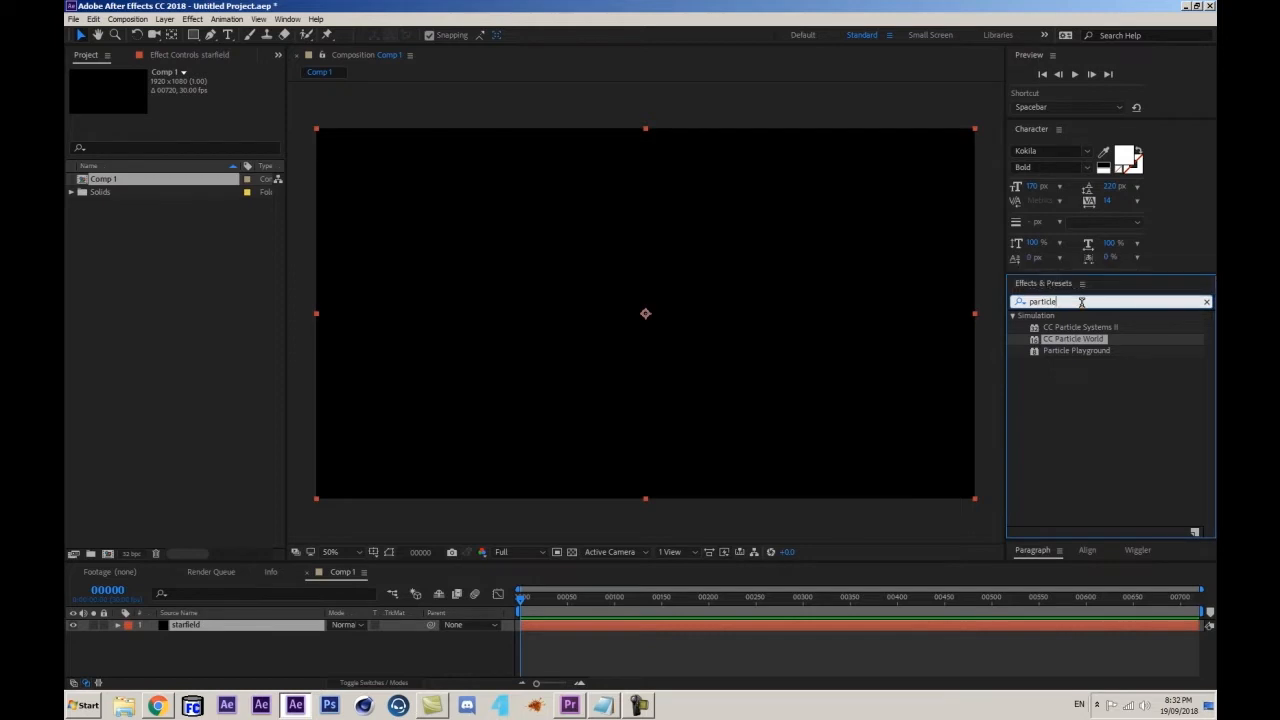
click(1083, 381)
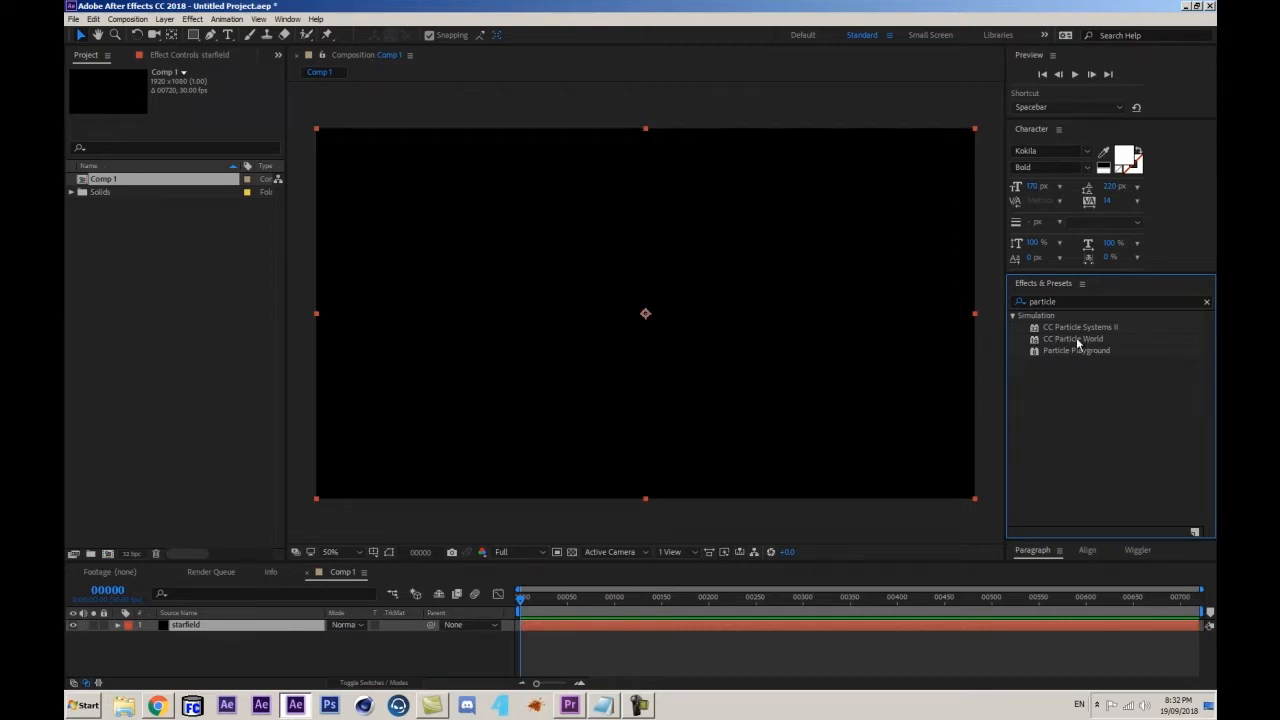
click(1081, 338)
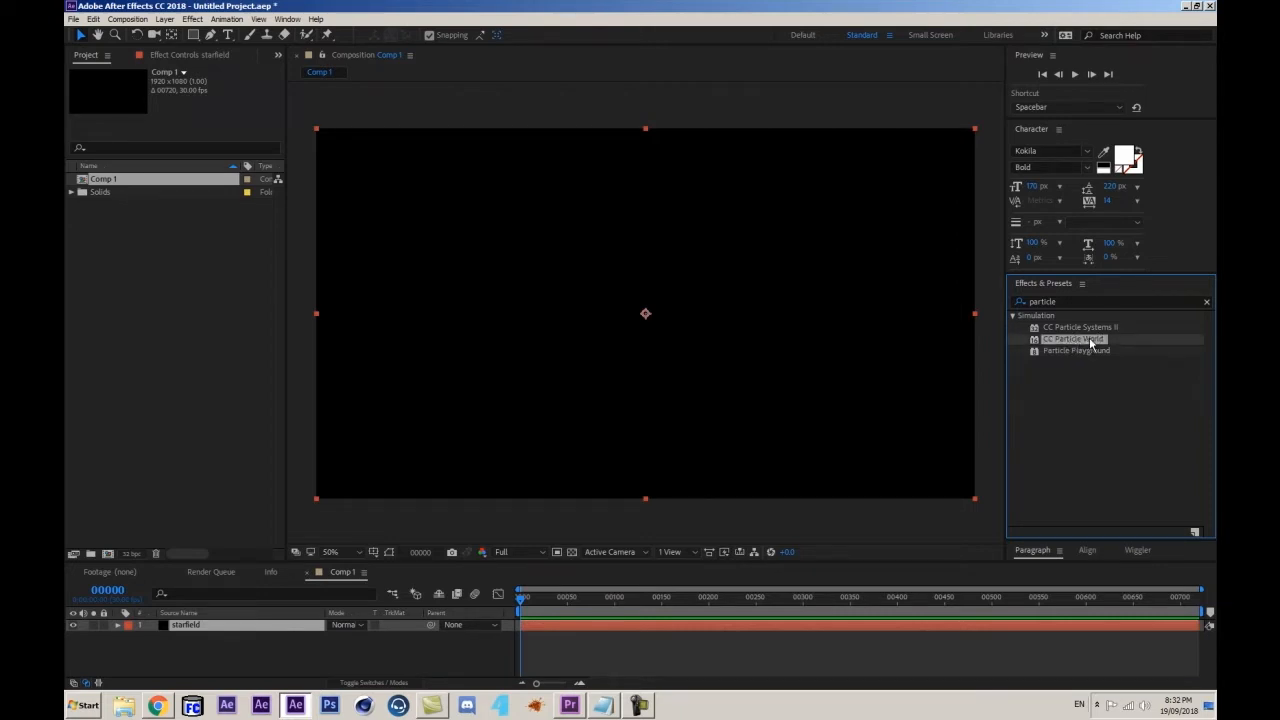
double_click(1090, 341)
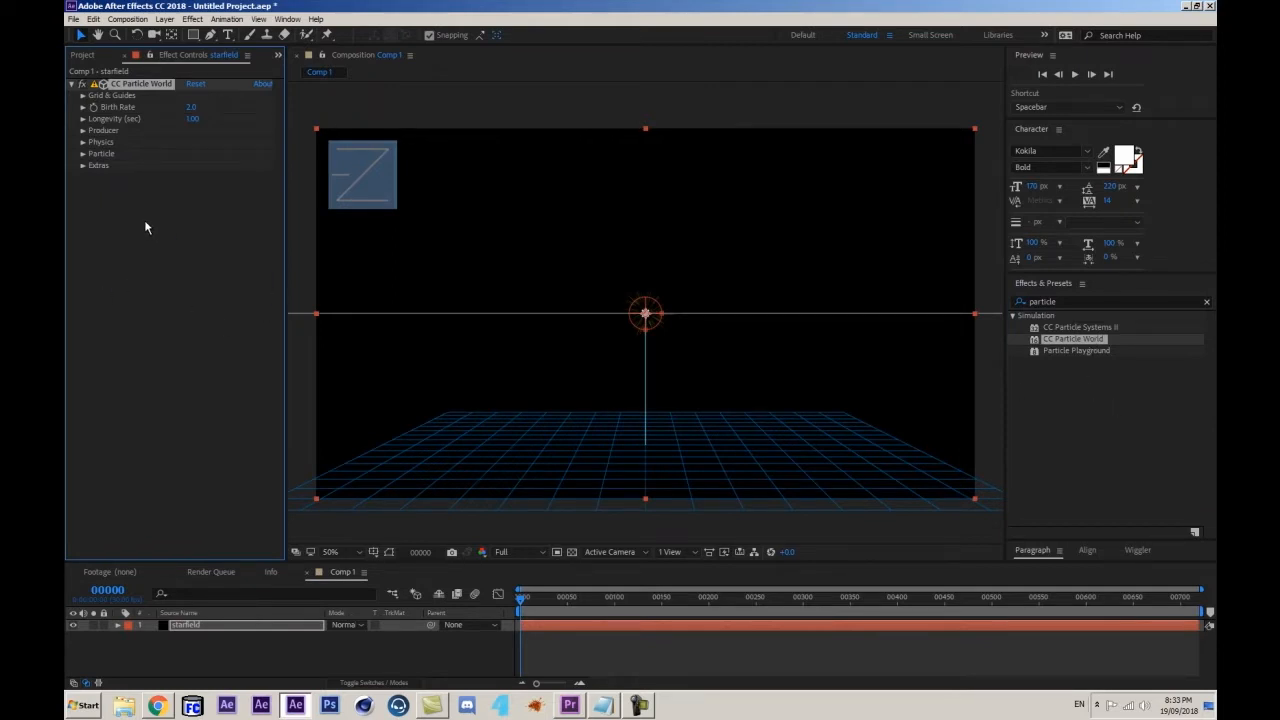
- Check the version information of CC Particle World and preview its default particles at frame 25
click(261, 84)
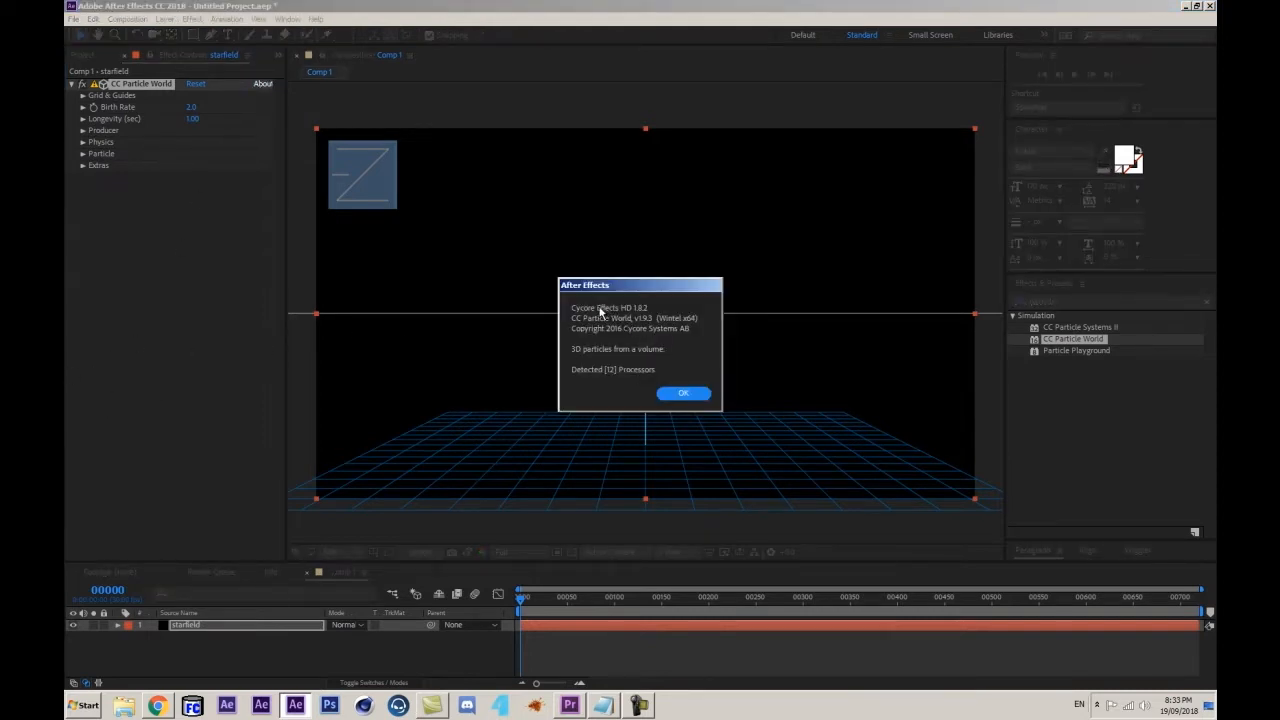
click(684, 396)
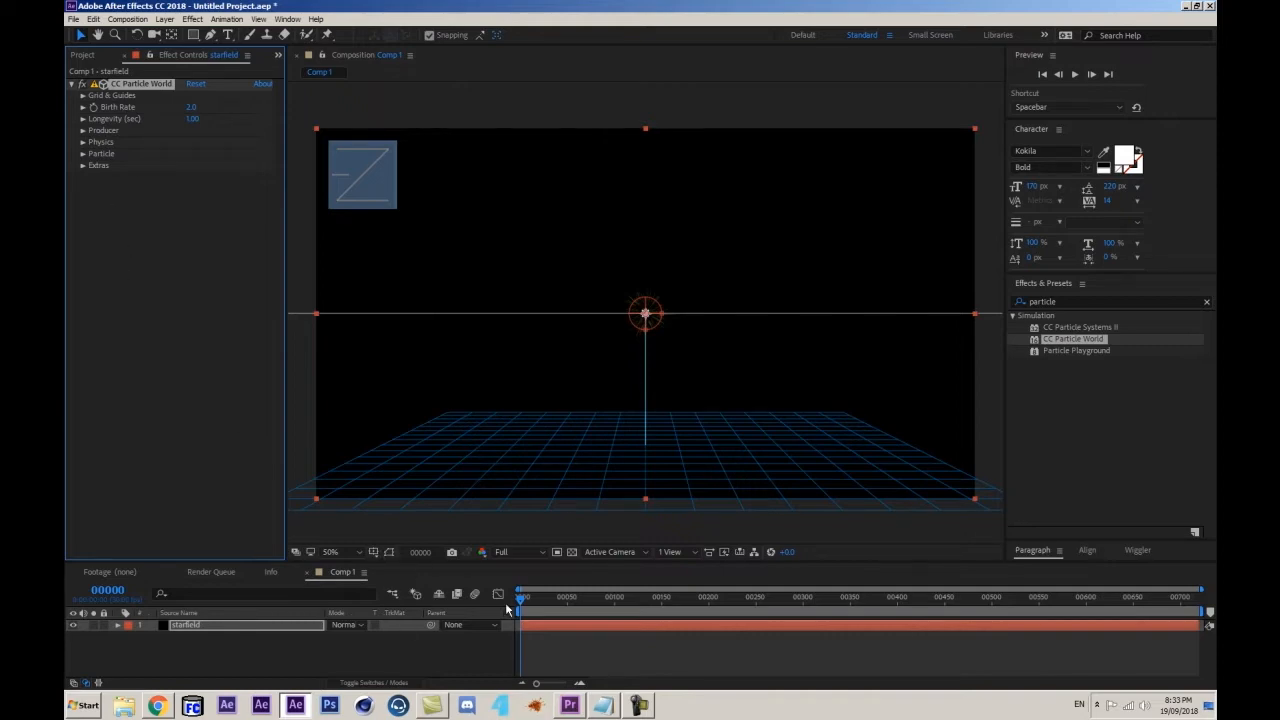
drag(521, 598, 550, 610)
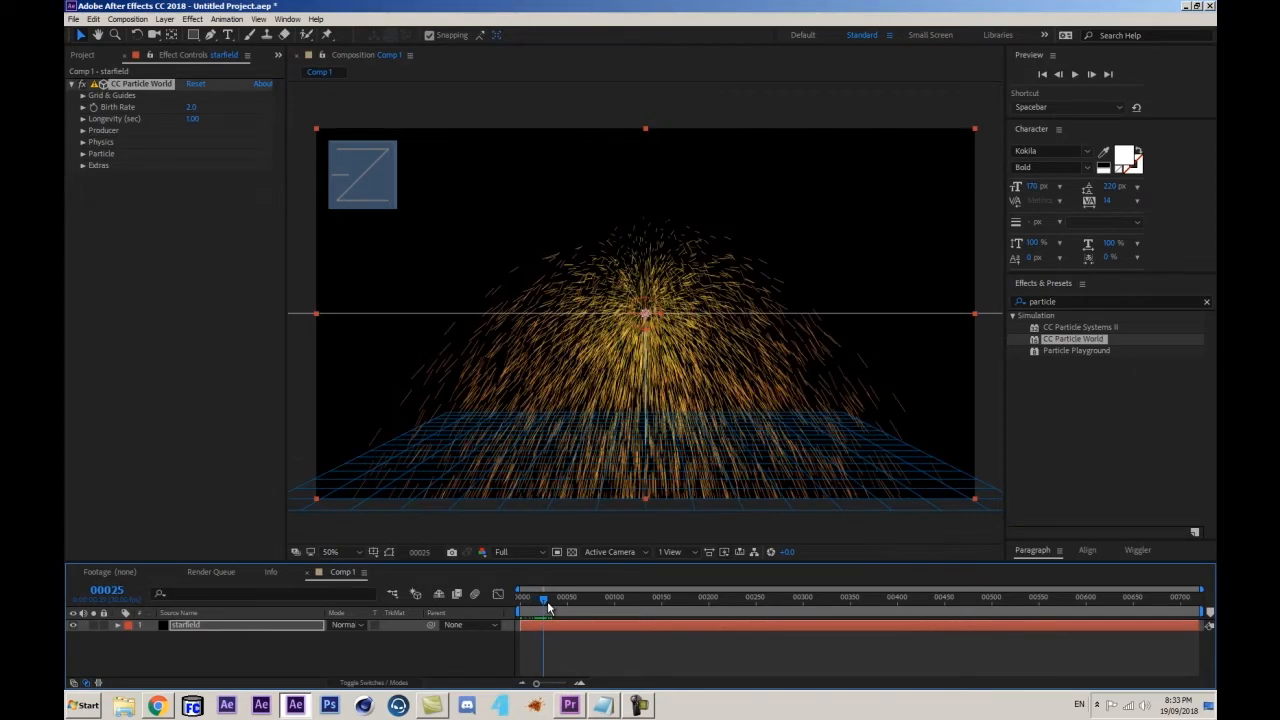
- Set the Physics animation of CC Particle World to Direction Axis and preview the particles up to frame 29
click(83, 142)
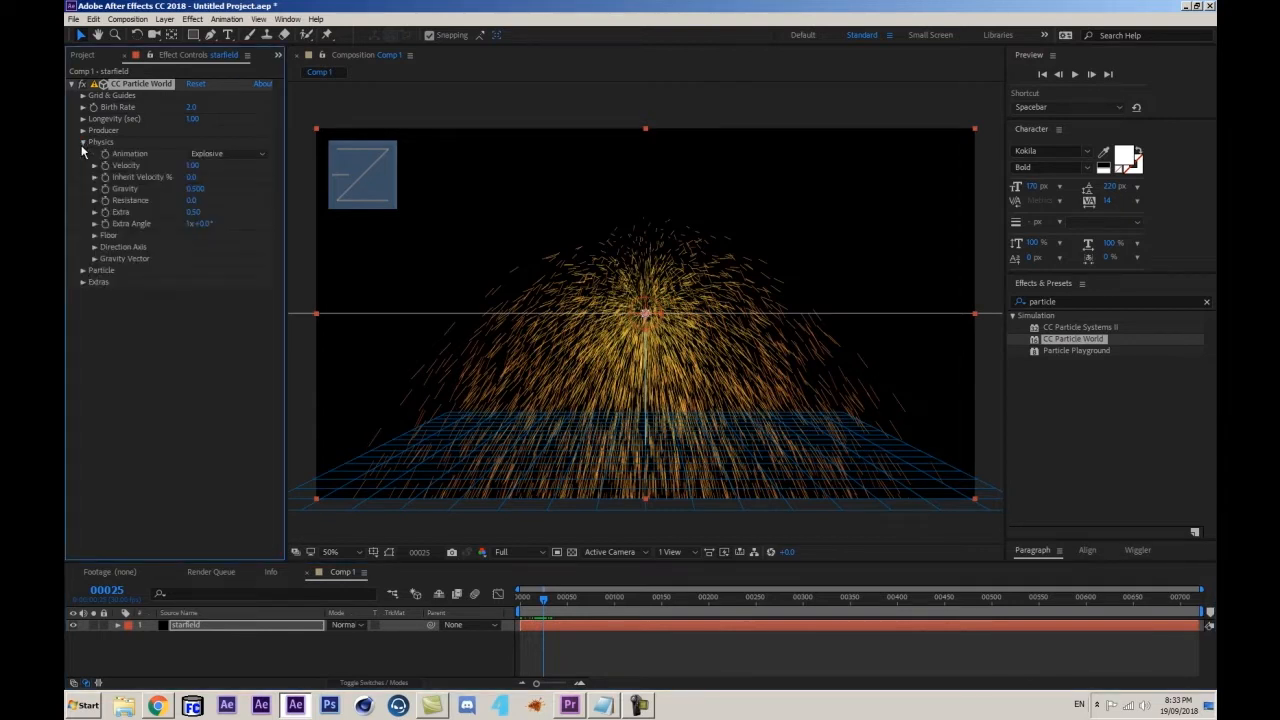
click(245, 156)
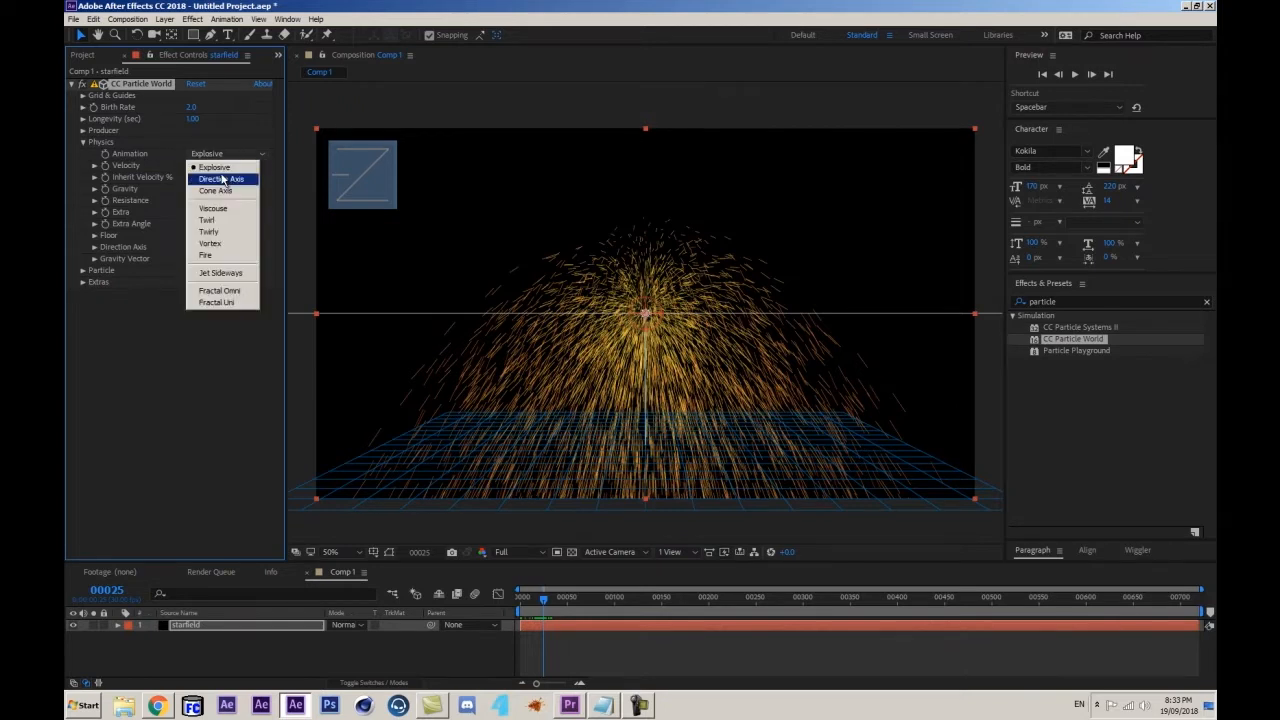
click(215, 179)
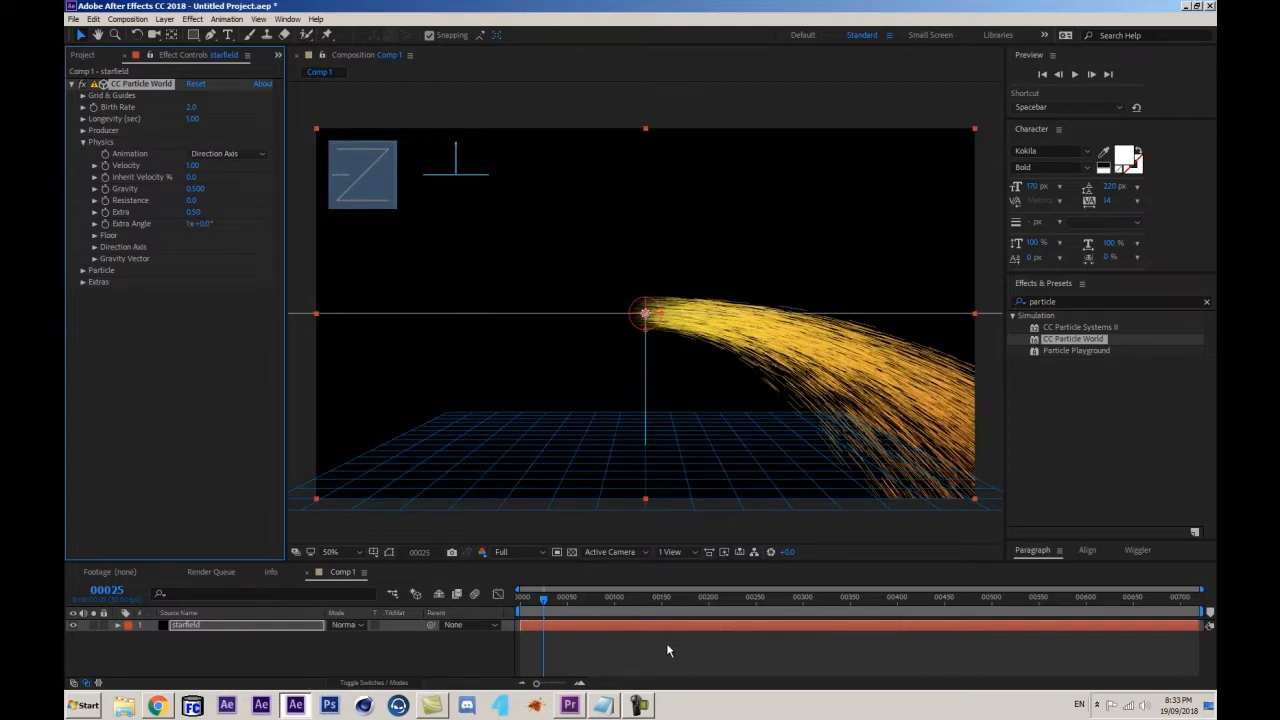
click(541, 600)
mouse_move(541, 604)
mouse_down()
mouse_move(560, 608)
mouse_move(547, 600)
mouse_up()
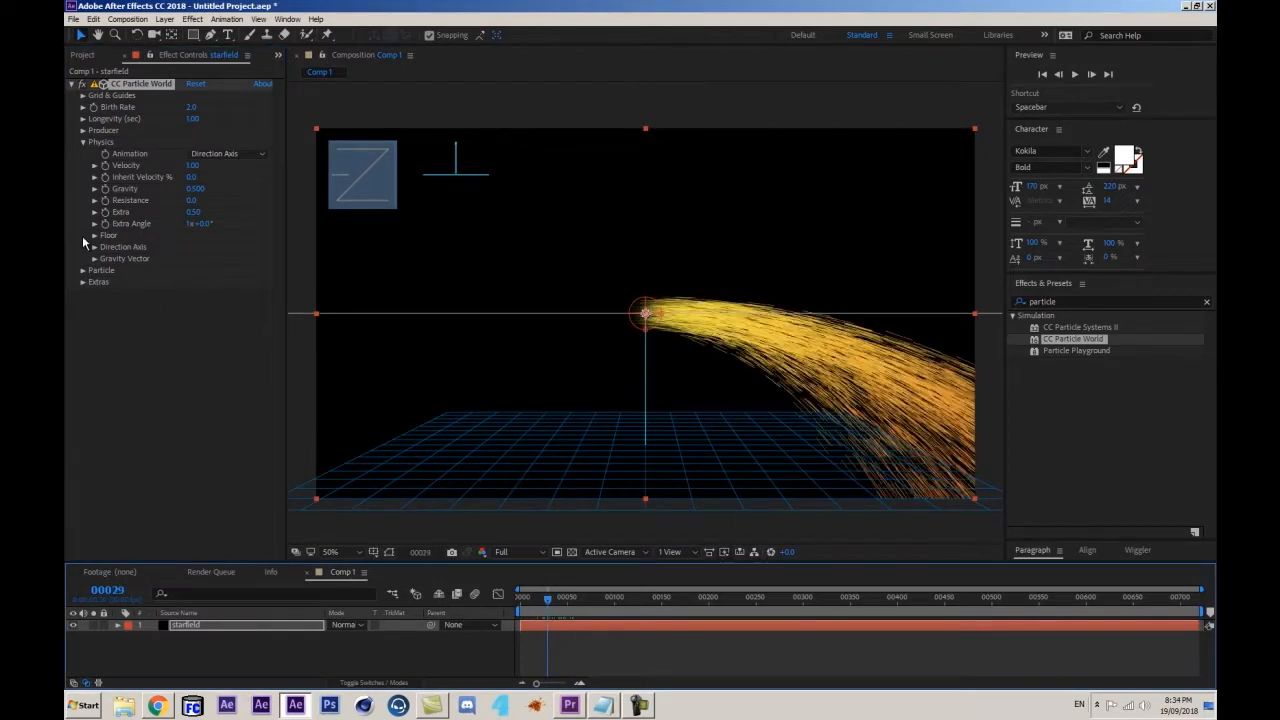
- Set the Extra Angle in the particle physics to 1x+90° and preview the stream at frame 20
click(201, 225)
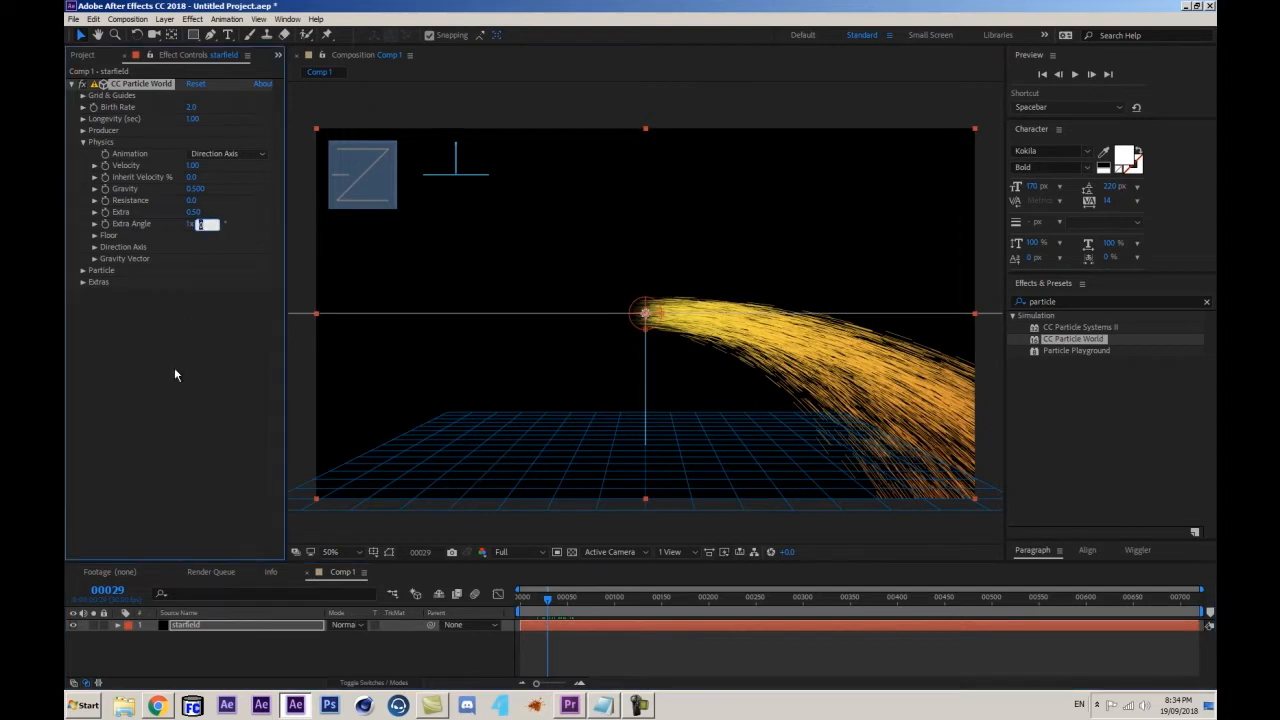
text(90)
key(Return)
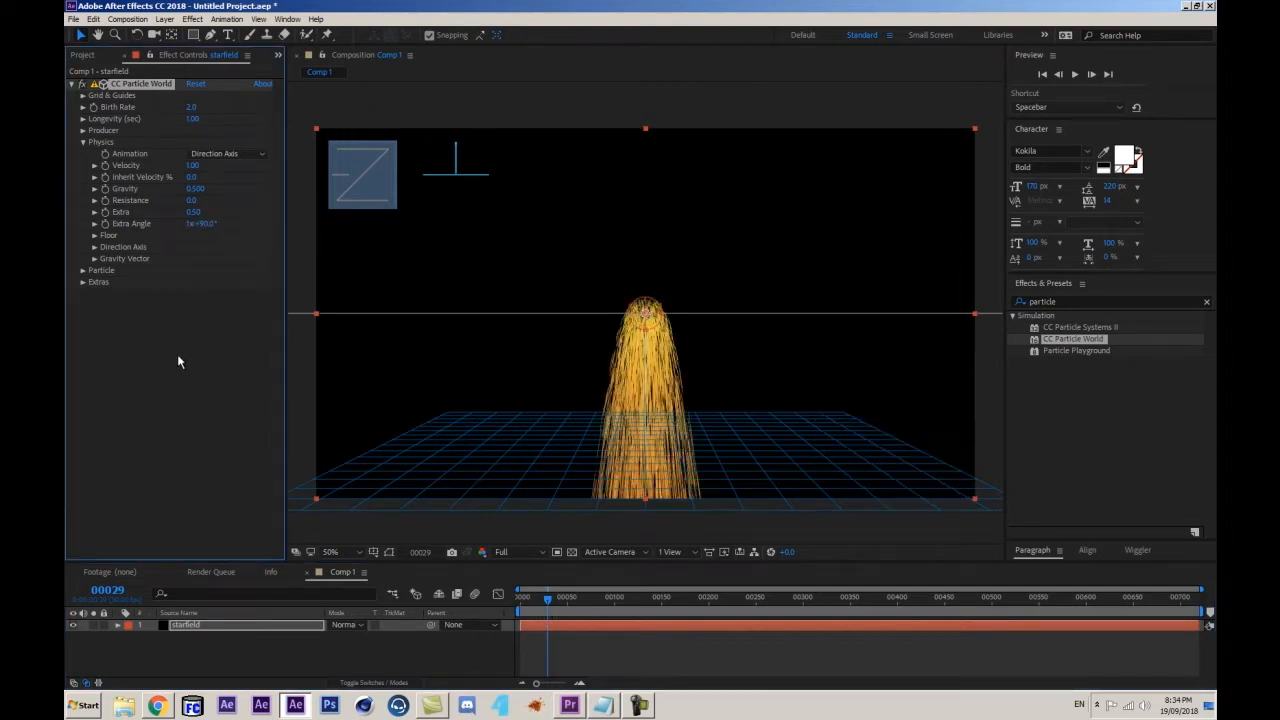
click(539, 598)
mouse_move(543, 606)
mouse_down()
mouse_move(559, 604)
mouse_move(540, 608)
mouse_up()
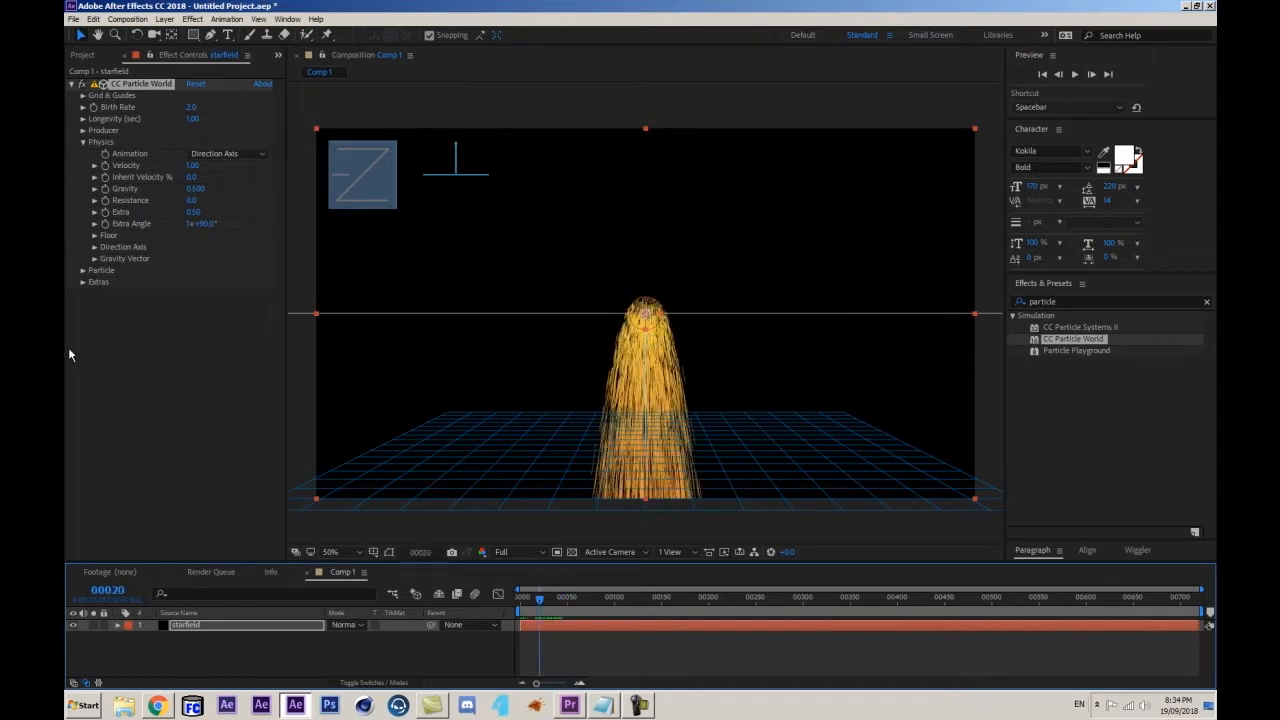
- Set the Gravity of the particle physics to 0
click(82, 270)
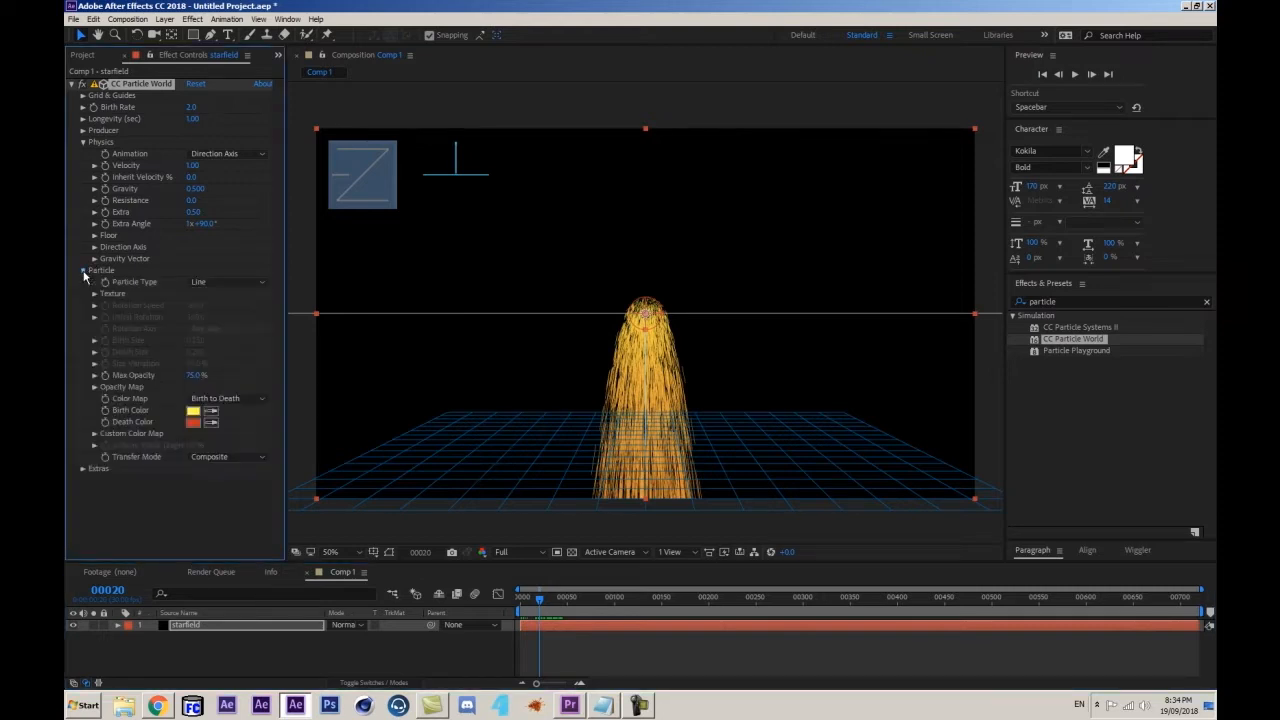
click(82, 270)
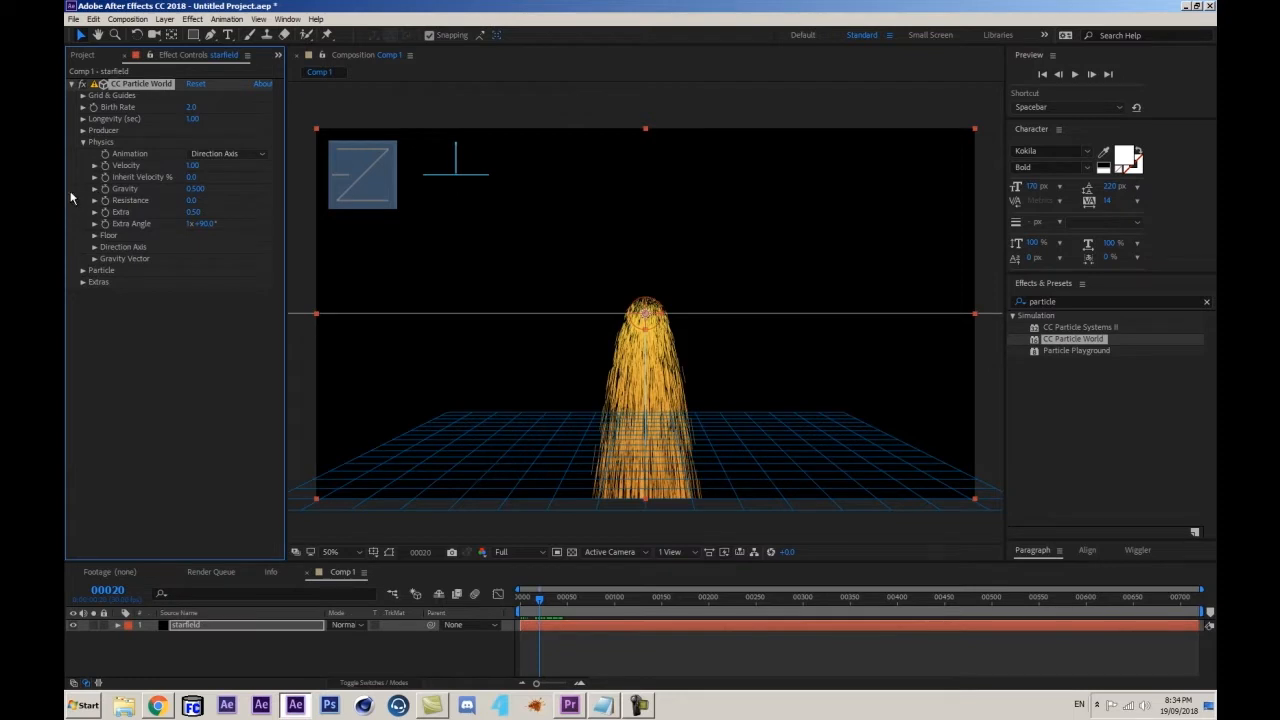
click(195, 189)
text(0)
key(Return)
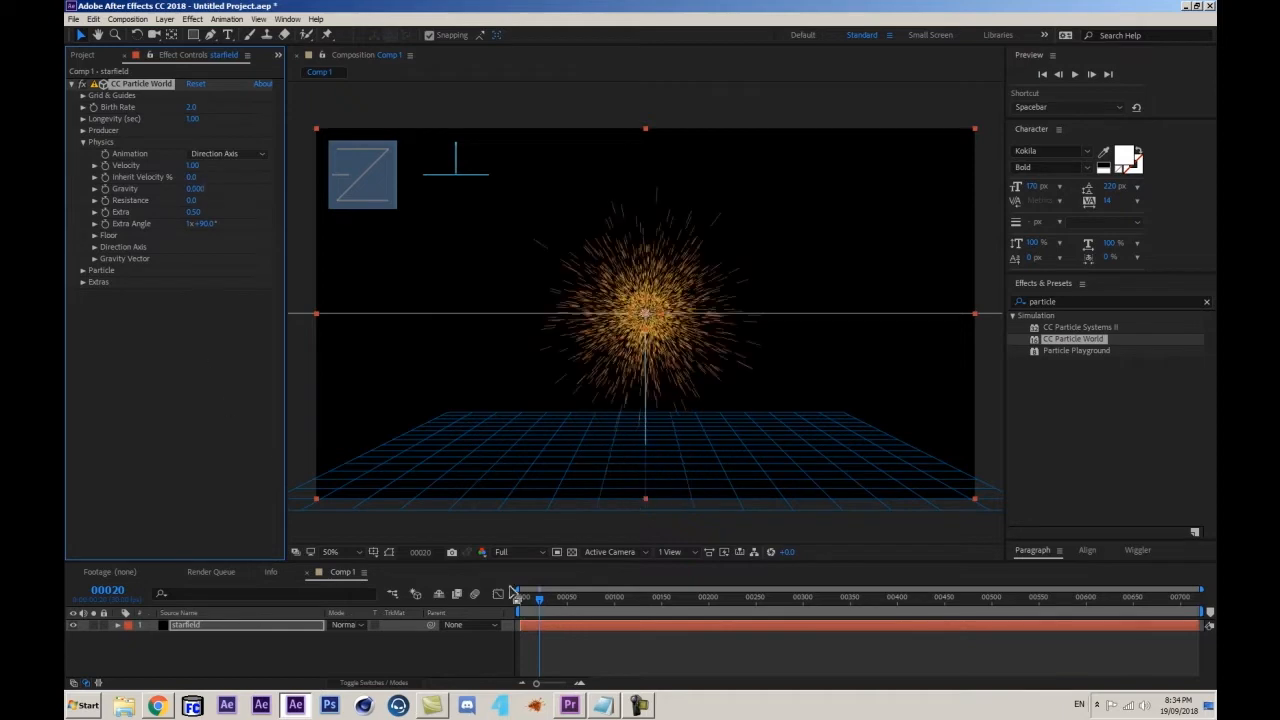
- At frame 36, turn off the Position, Radius, Motion Path, Grid, Horizon and Axis Box guides of CC Particle World
mouse_move(541, 600)
mouse_down()
mouse_move(573, 600)
mouse_move(556, 604)
mouse_up()
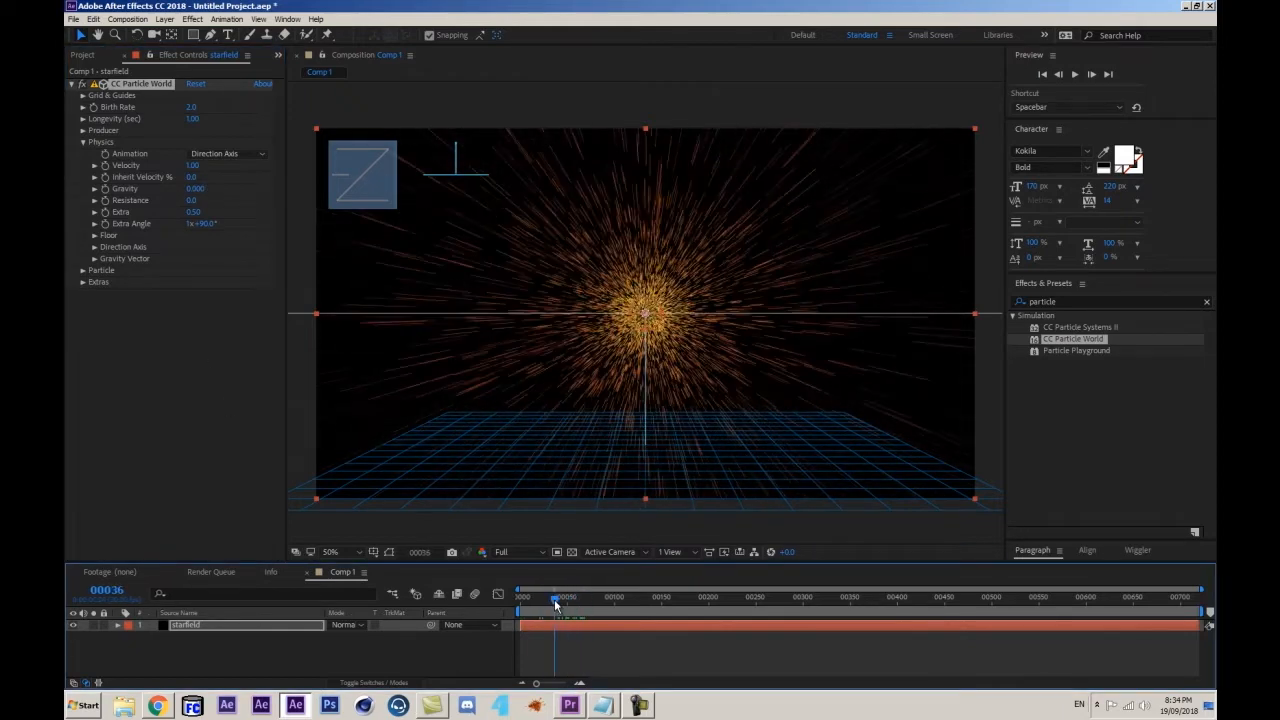
click(83, 96)
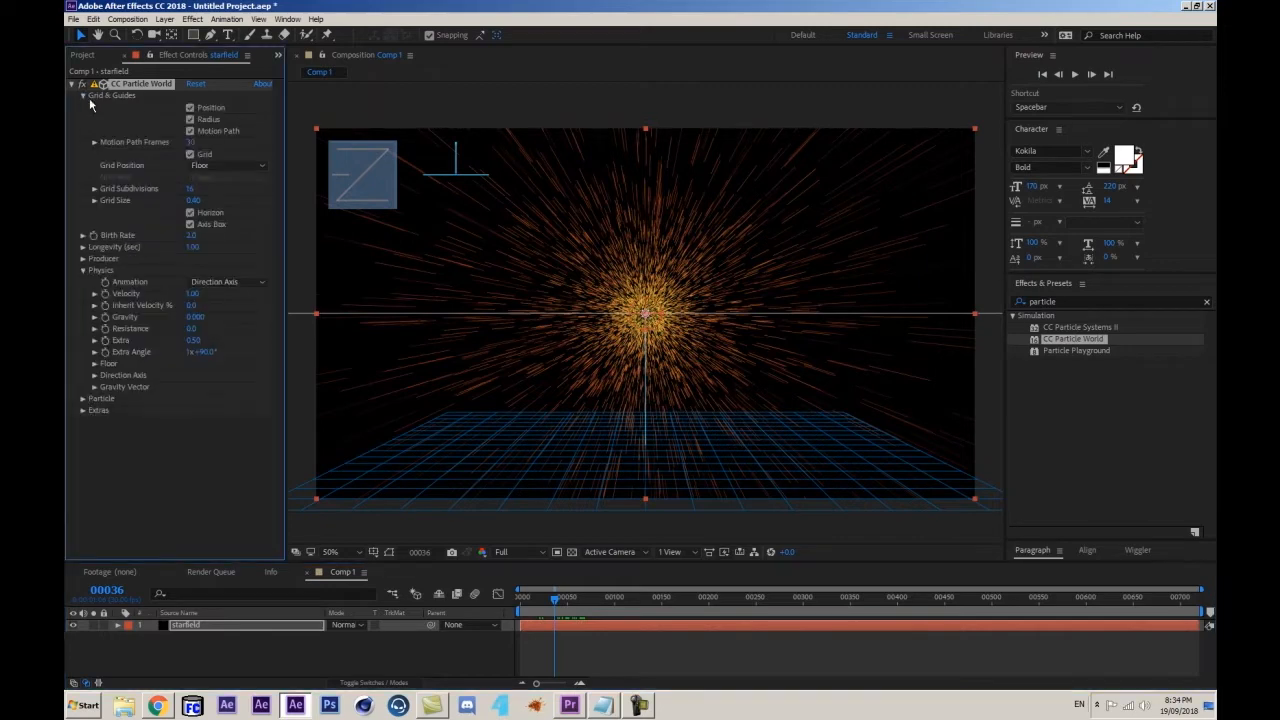
click(190, 108)
click(190, 119)
click(190, 131)
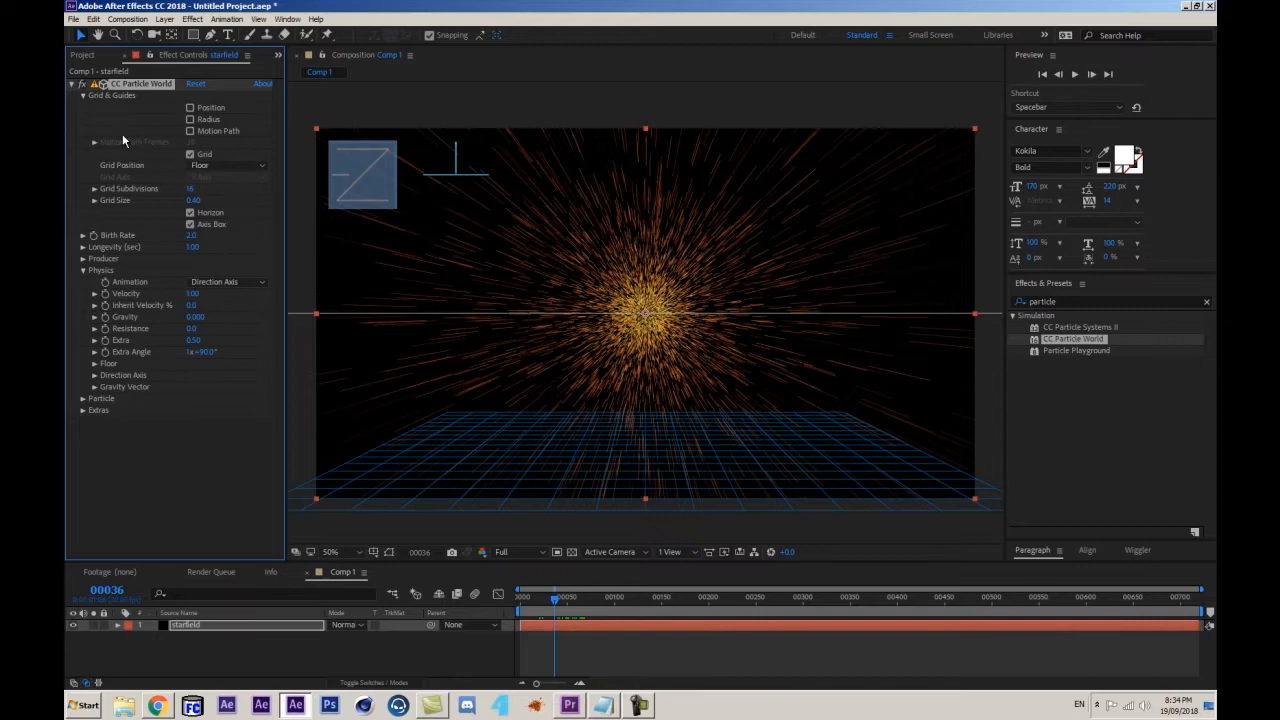
click(190, 155)
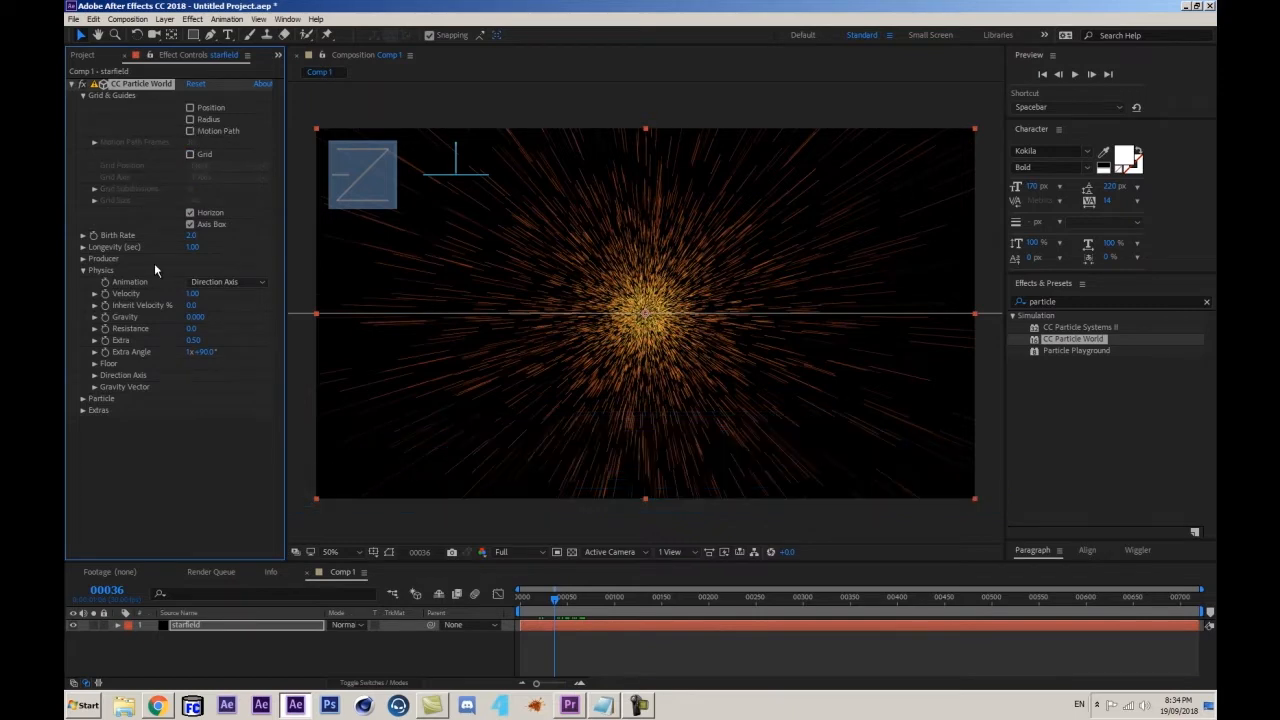
click(190, 212)
click(190, 225)
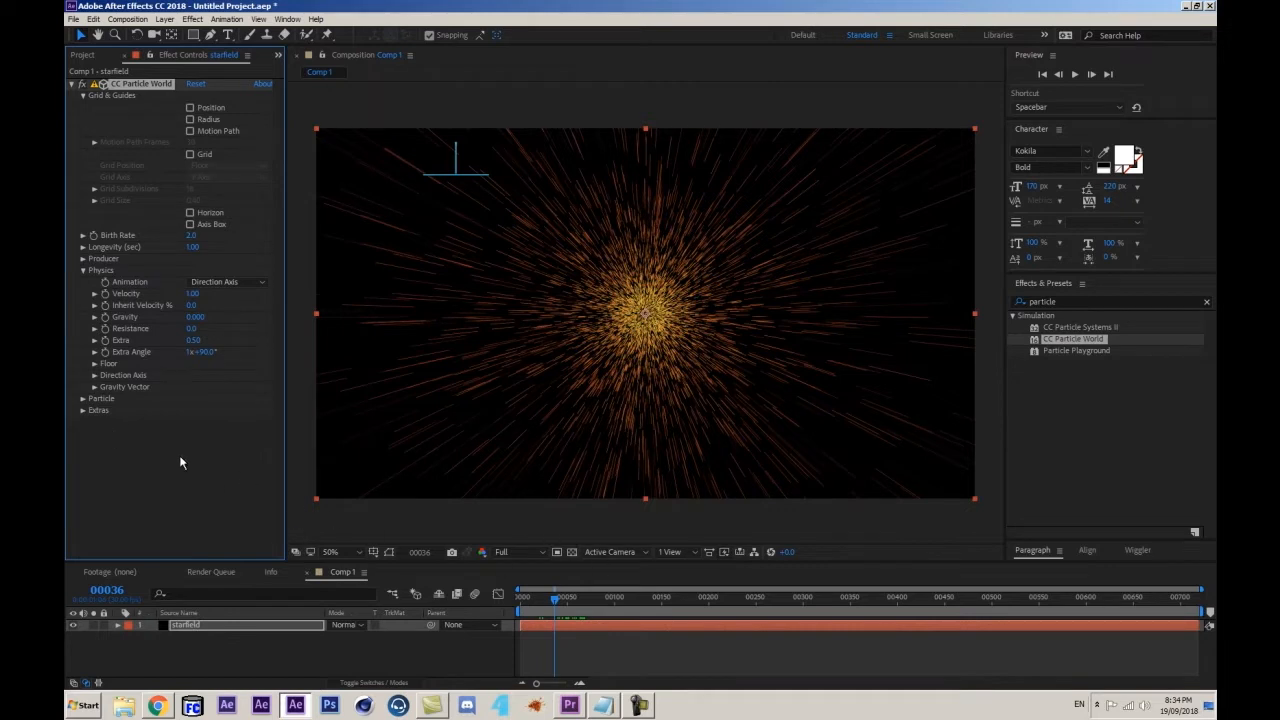
- Check the Extras settings of CC Particle World and preview the particles up to frame 35
click(83, 410)
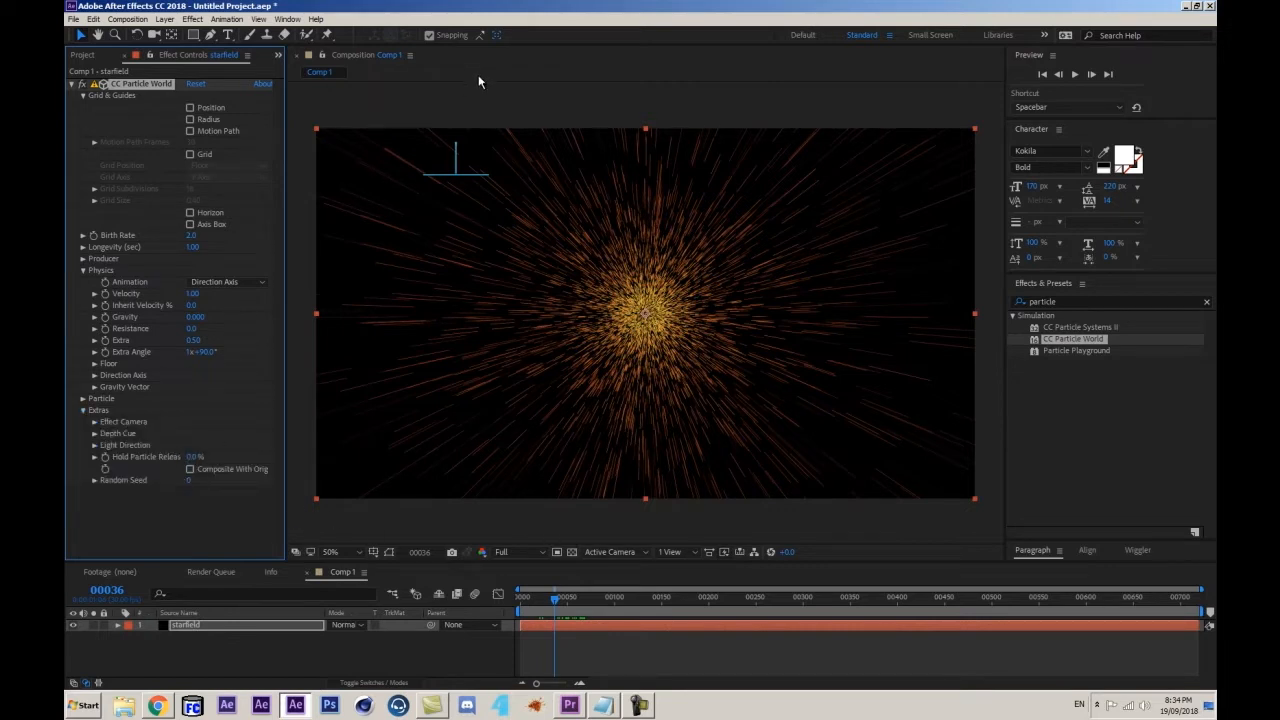
click(90, 412)
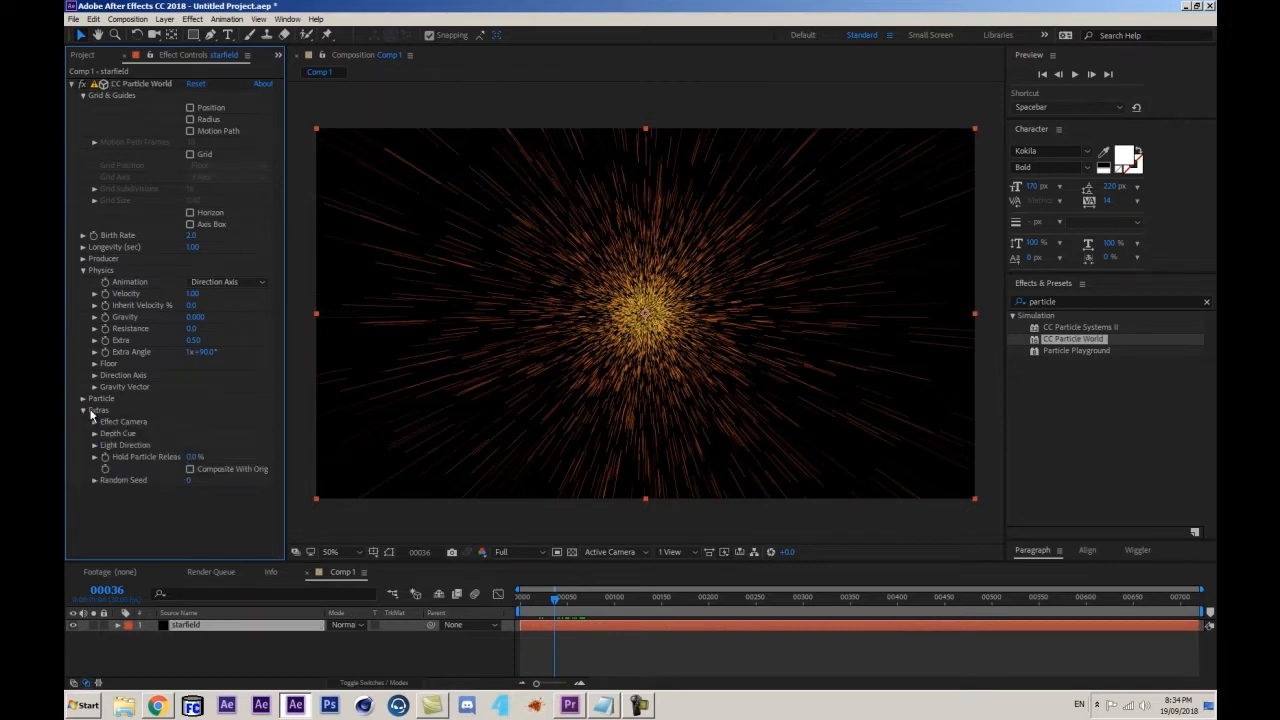
click(83, 410)
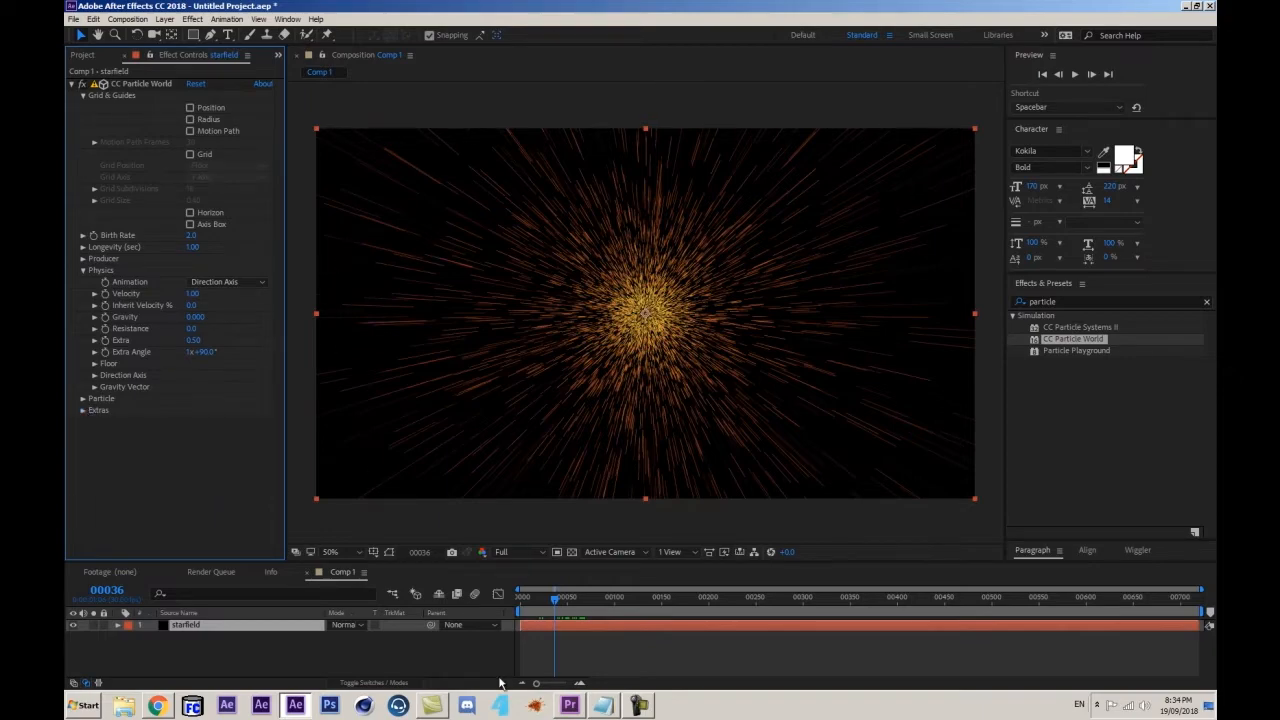
mouse_move(545, 598)
mouse_down()
mouse_move(524, 600)
mouse_move(553, 604)
mouse_up()
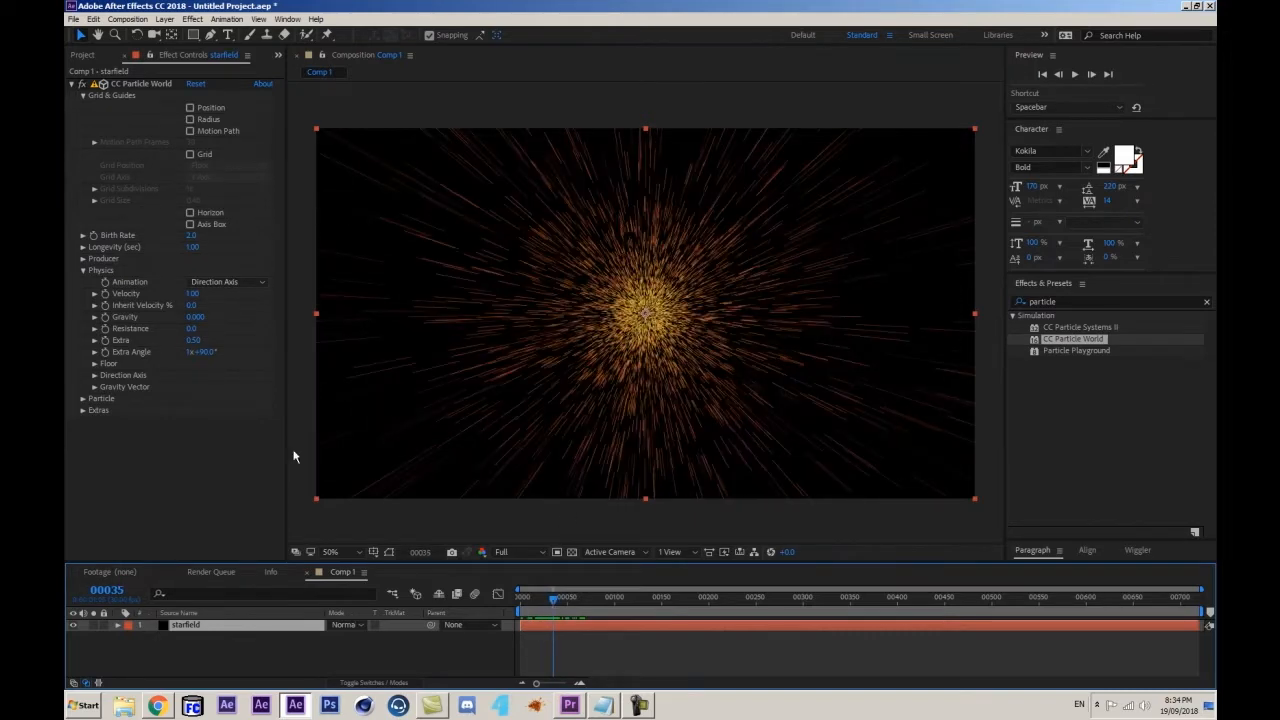
- Set the Particle Type of CC Particle World to Faded Sphere
click(83, 400)
scroll(83, 404, down, 1)
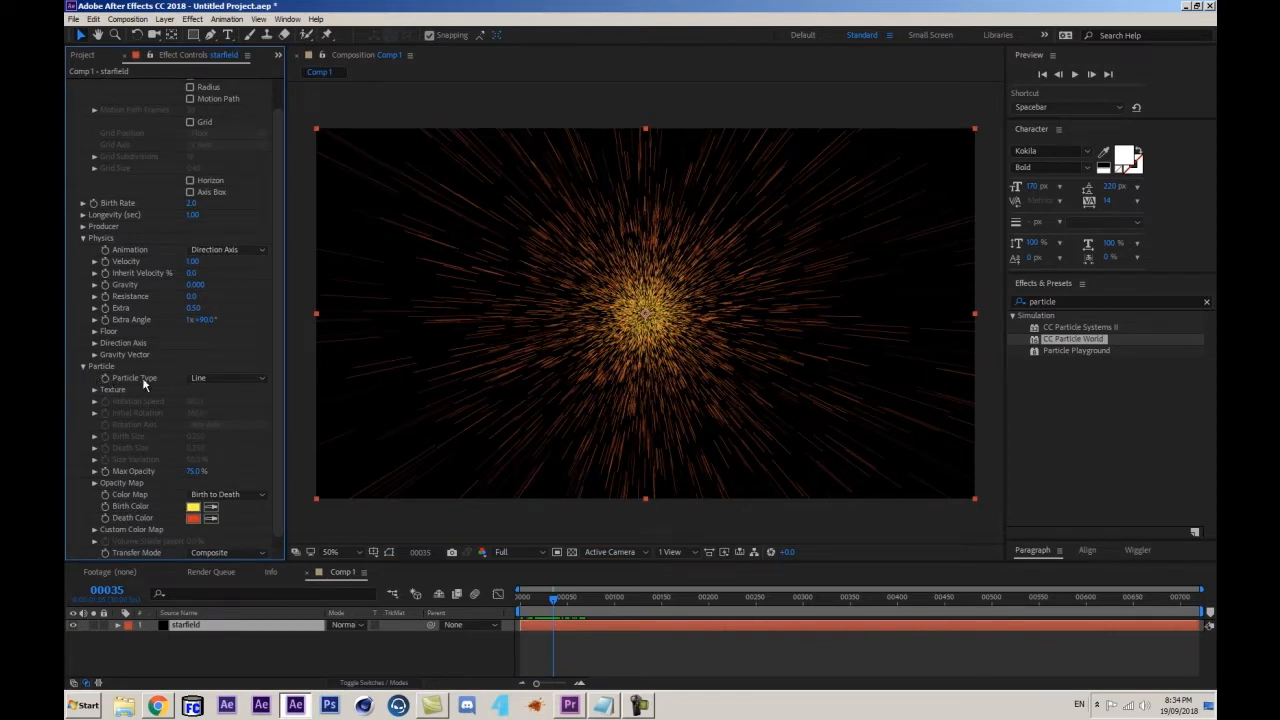
click(232, 379)
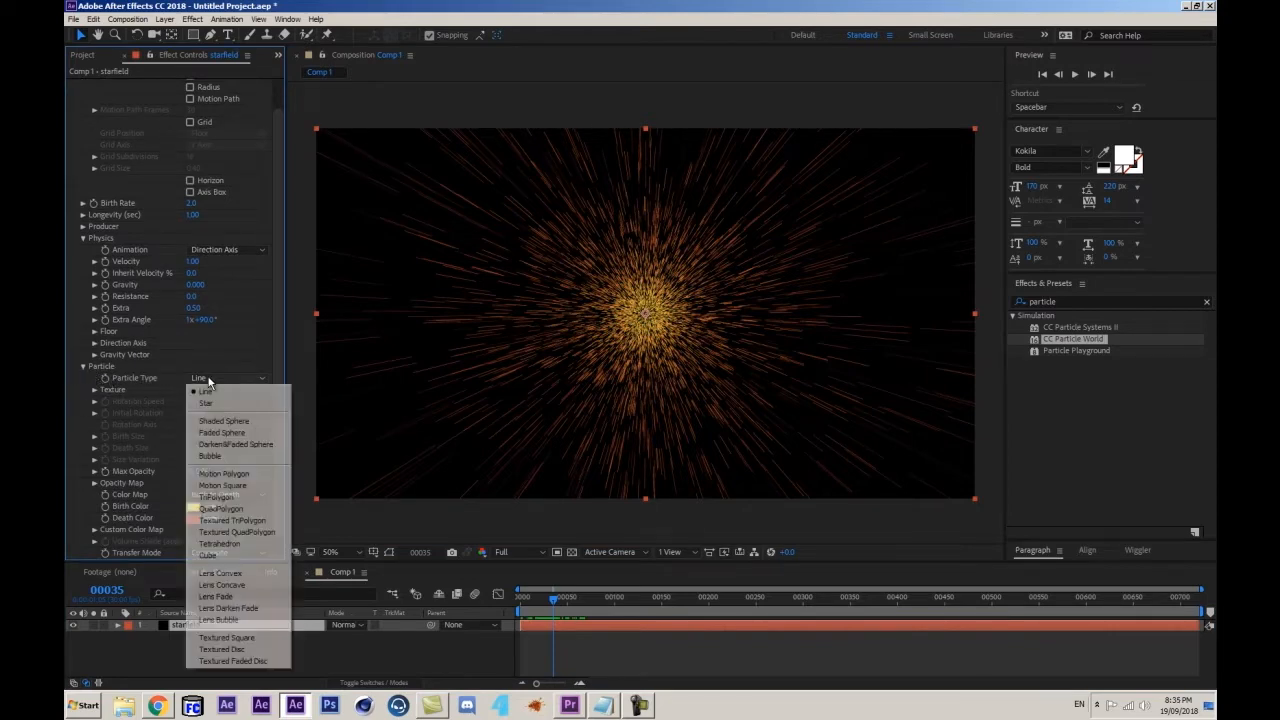
click(213, 433)
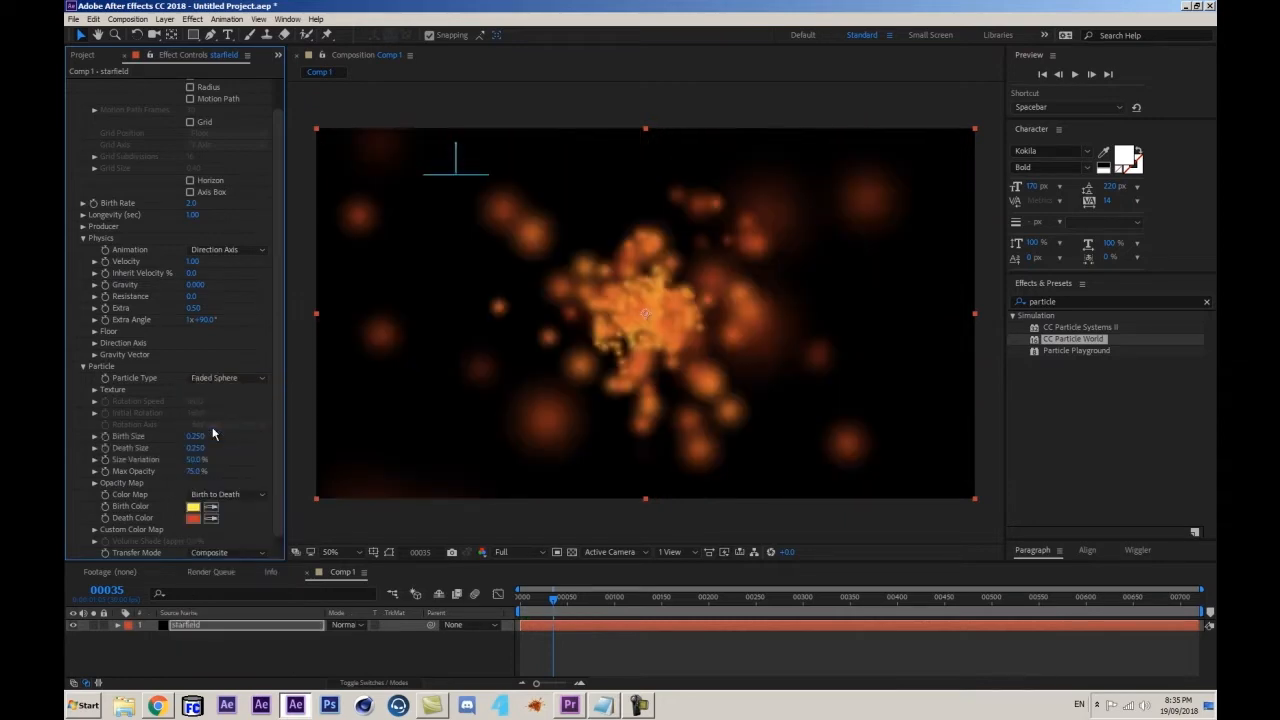
click(225, 379)
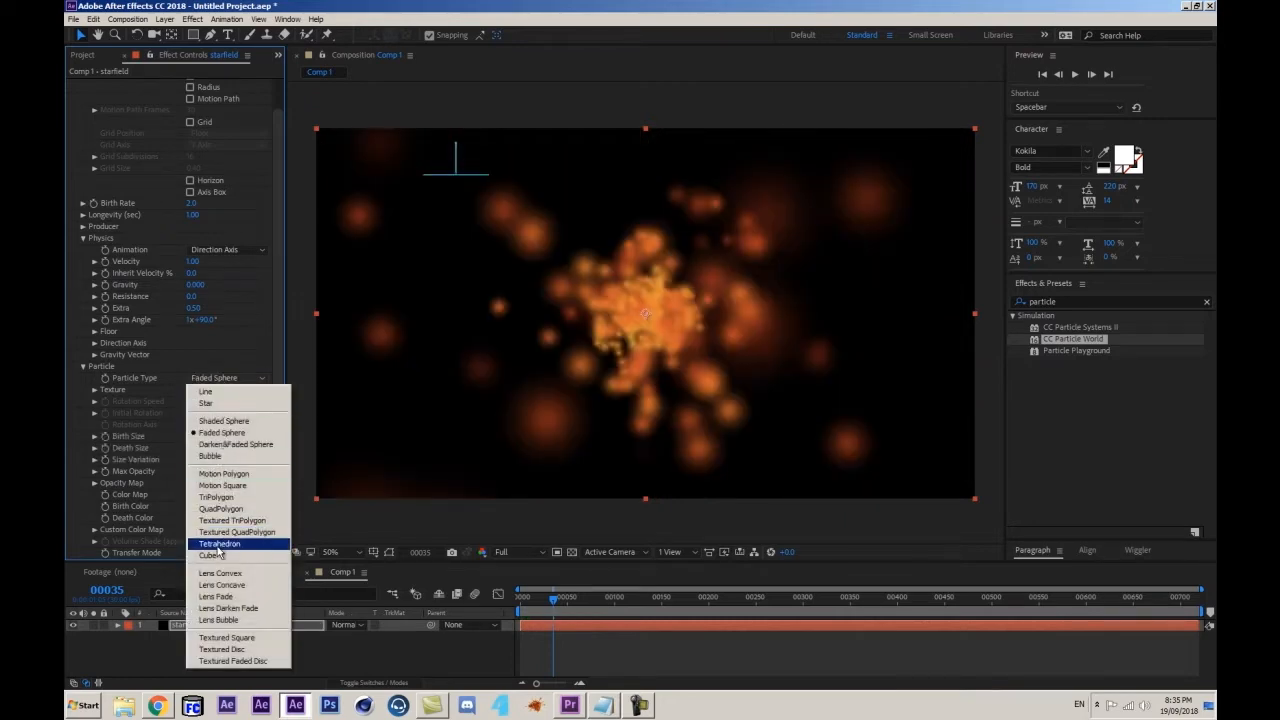
click(221, 434)
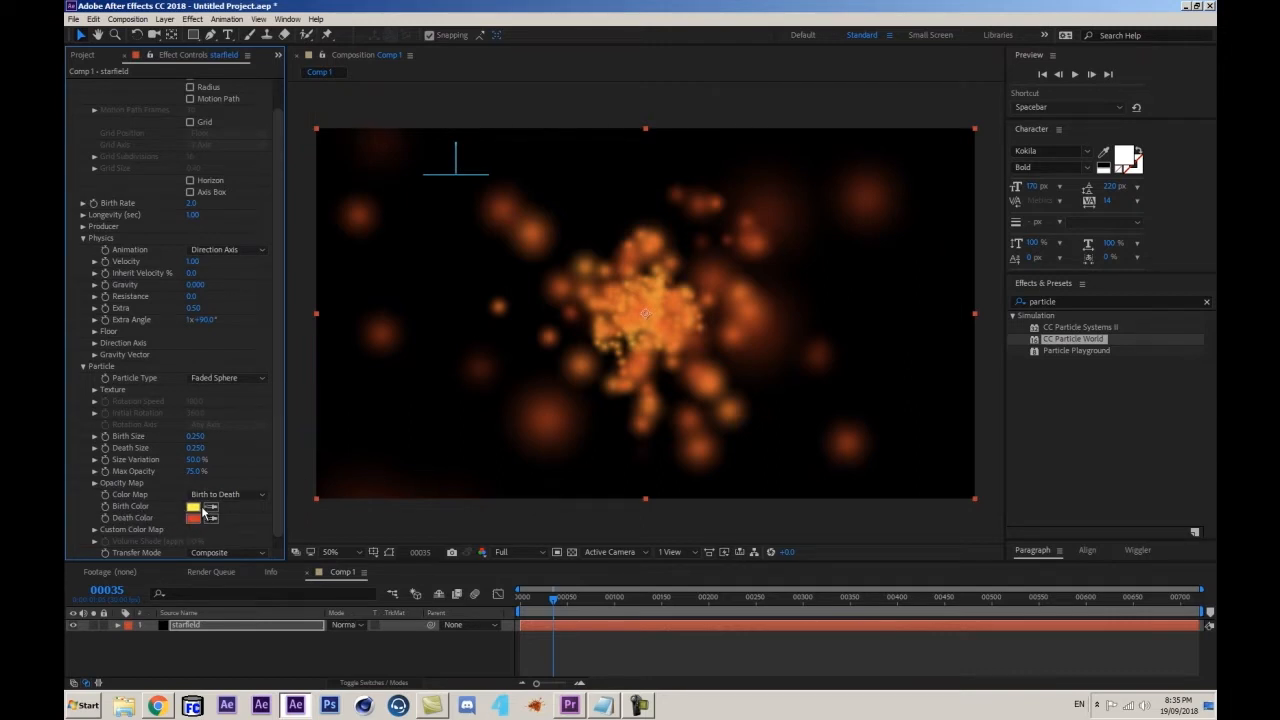
- Set both the Birth Color and the Death Color of the particles to white (FFFFFF)
click(193, 507)
text(FFFFFF)
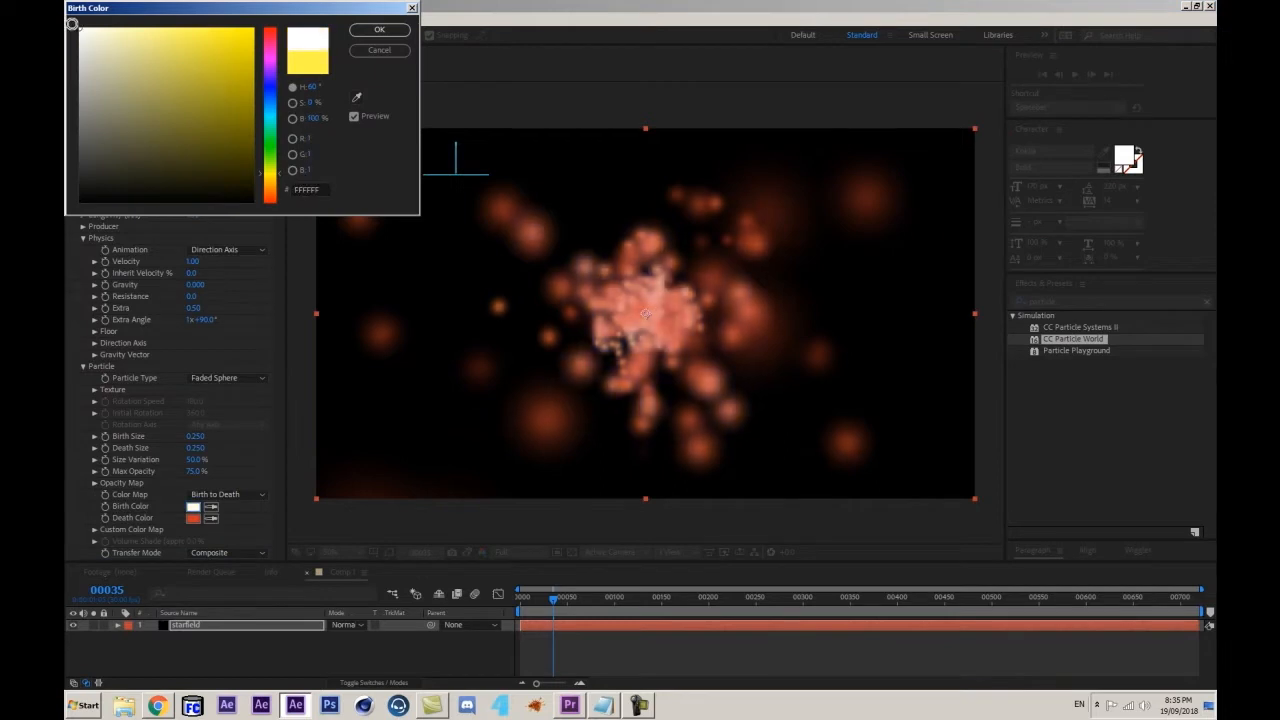
key(Return)
click(192, 519)
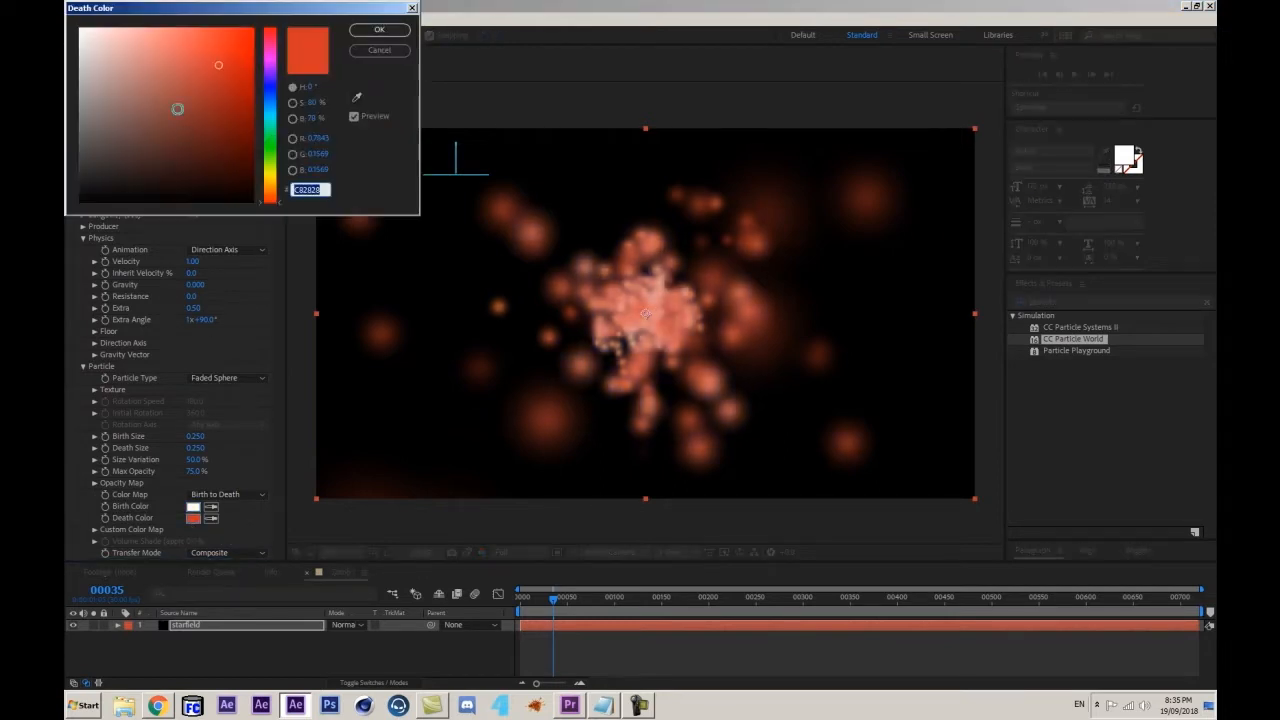
text(FFFFFF)
key(Return)
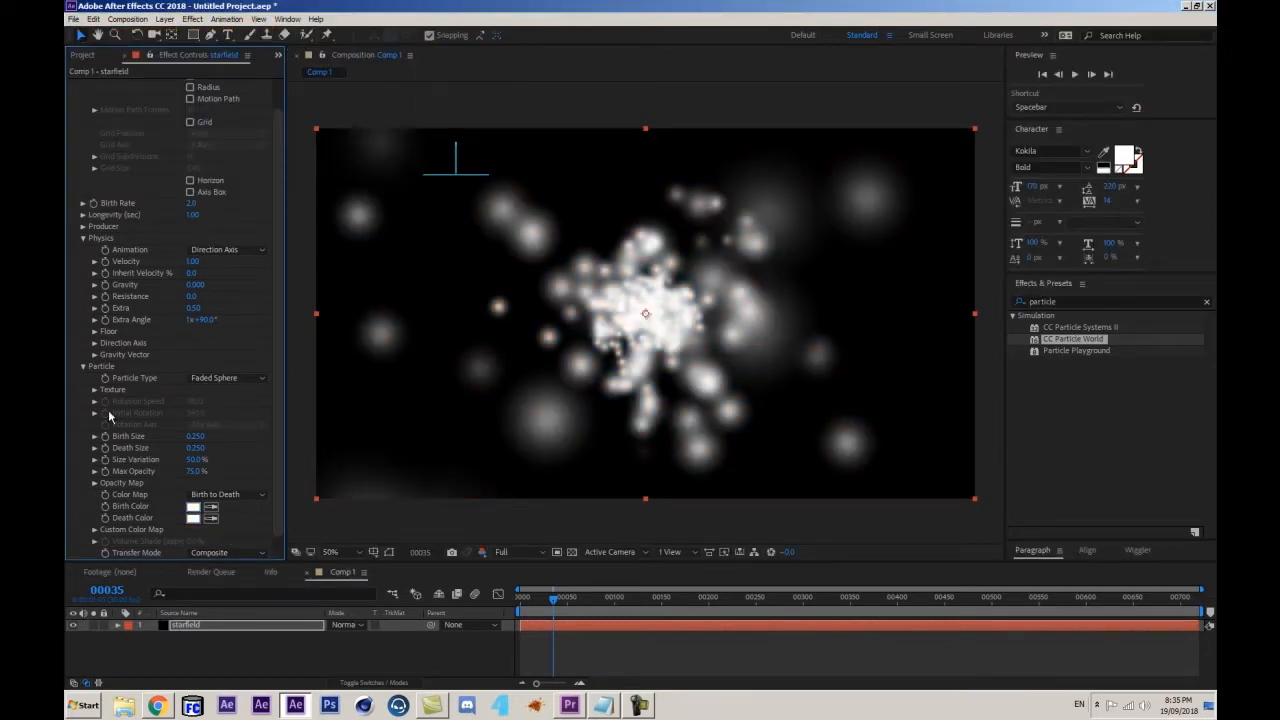
- Set the particles' Birth Size and Death Size to 0.025 and preview them at frame 42
click(195, 437)
text(0.025)
key(Tab)
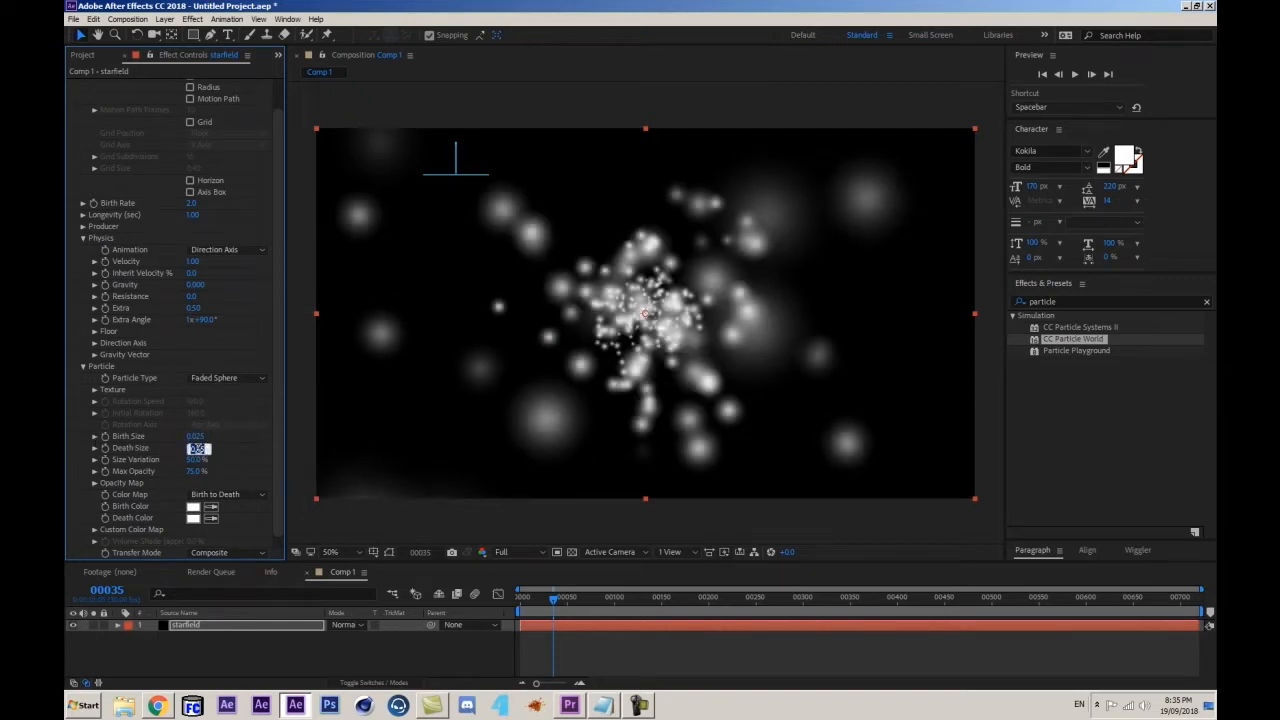
text(0.025)
key(Return)
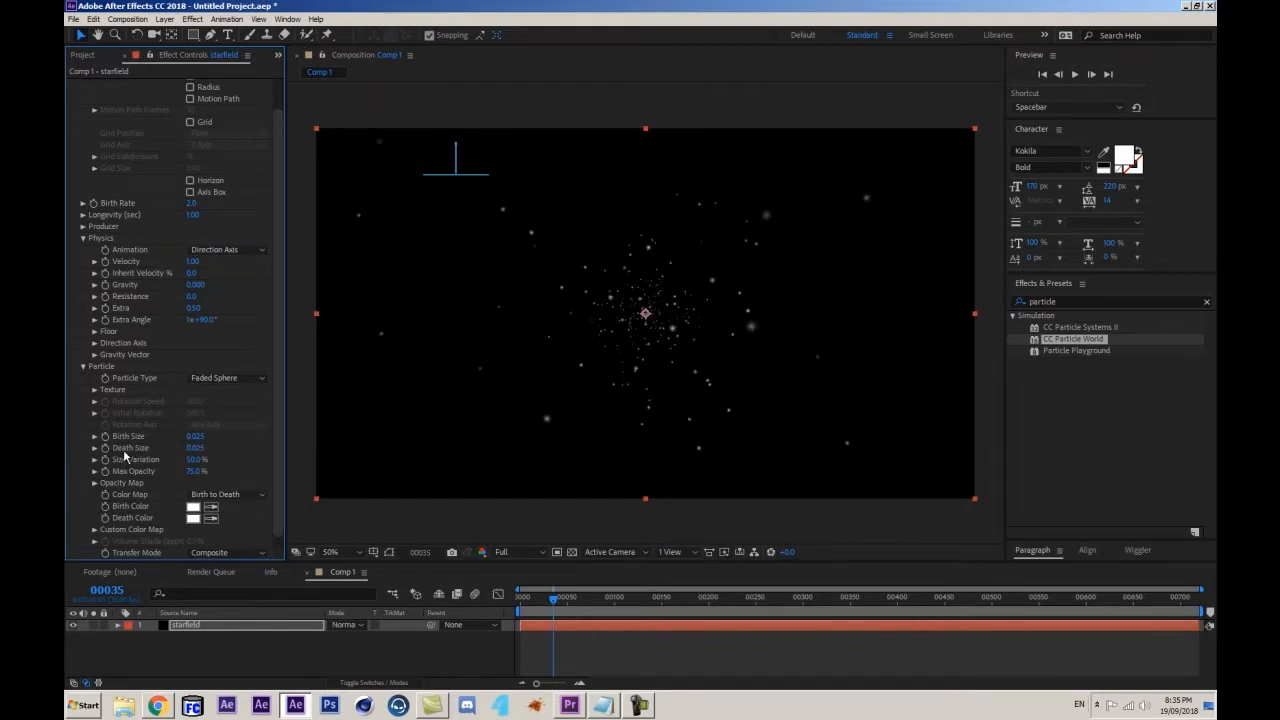
mouse_move(556, 594)
mouse_down()
mouse_move(544, 599)
mouse_move(570, 603)
mouse_move(560, 600)
mouse_up()
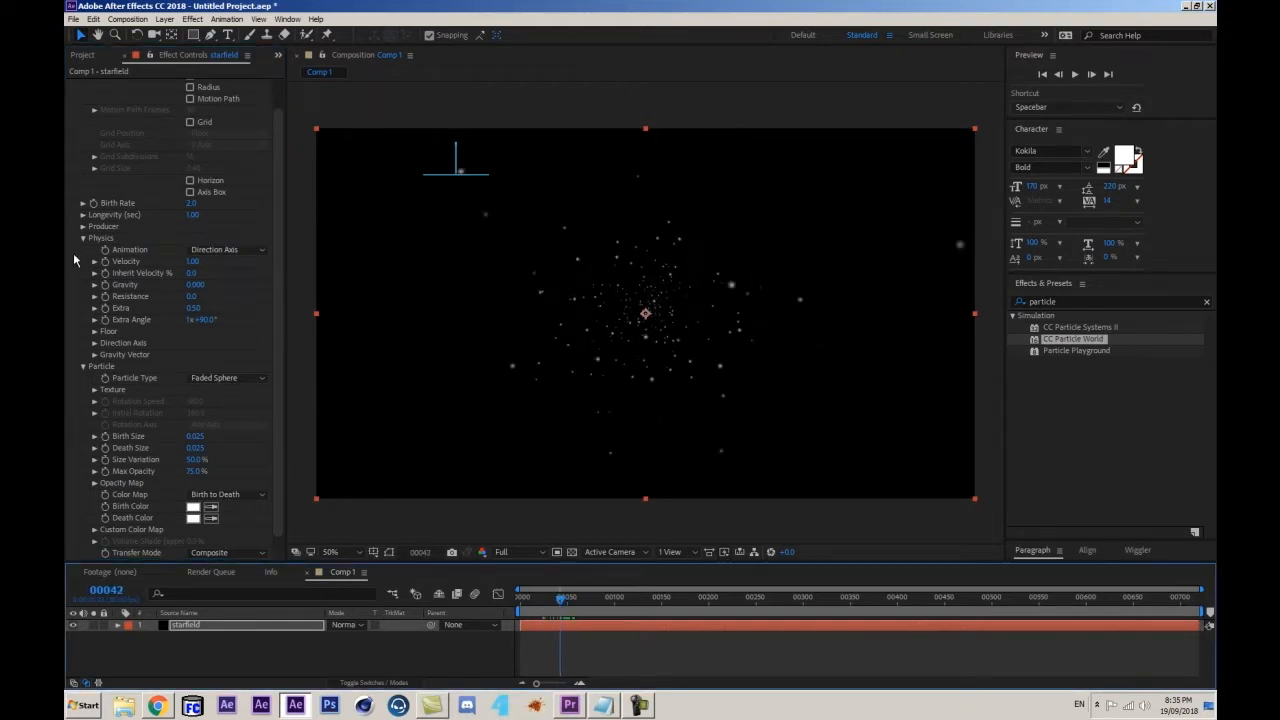
- Spread the particle producer to Radius X 0.625 and Radius Y 0.595, and preview the early frames
scroll(85, 286, up, 1)
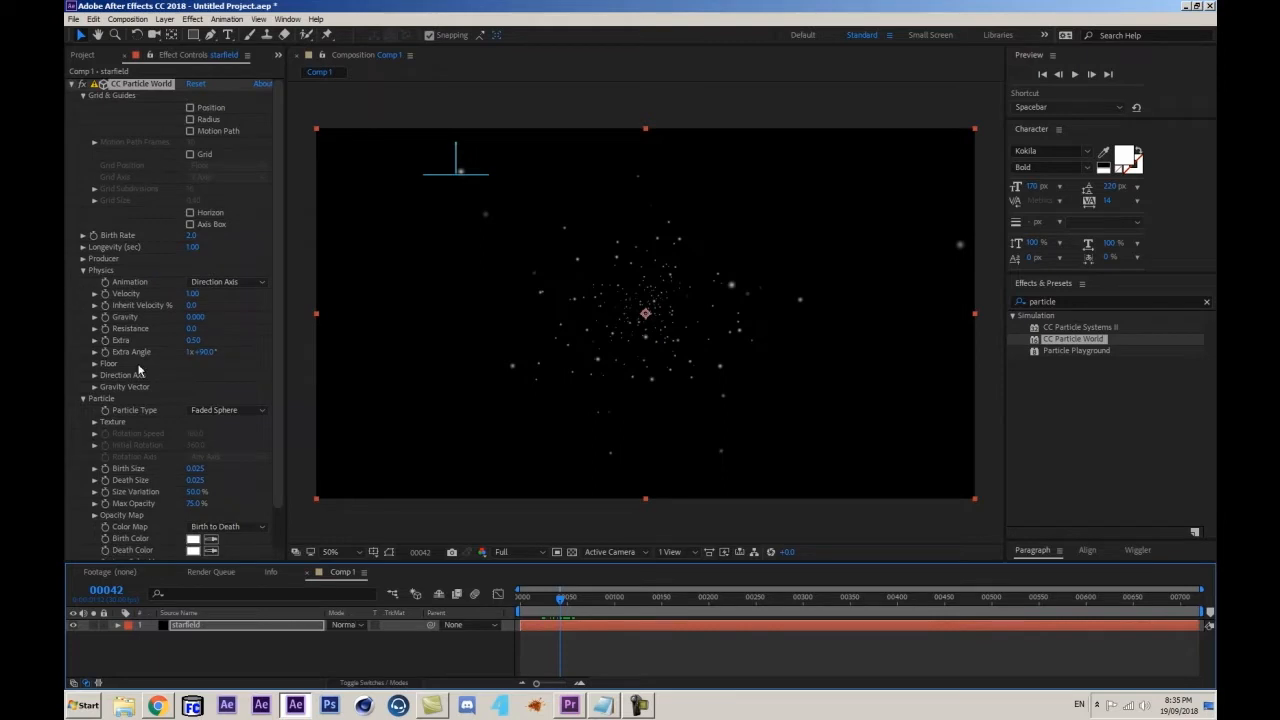
drag(521, 597, 542, 607)
click(83, 259)
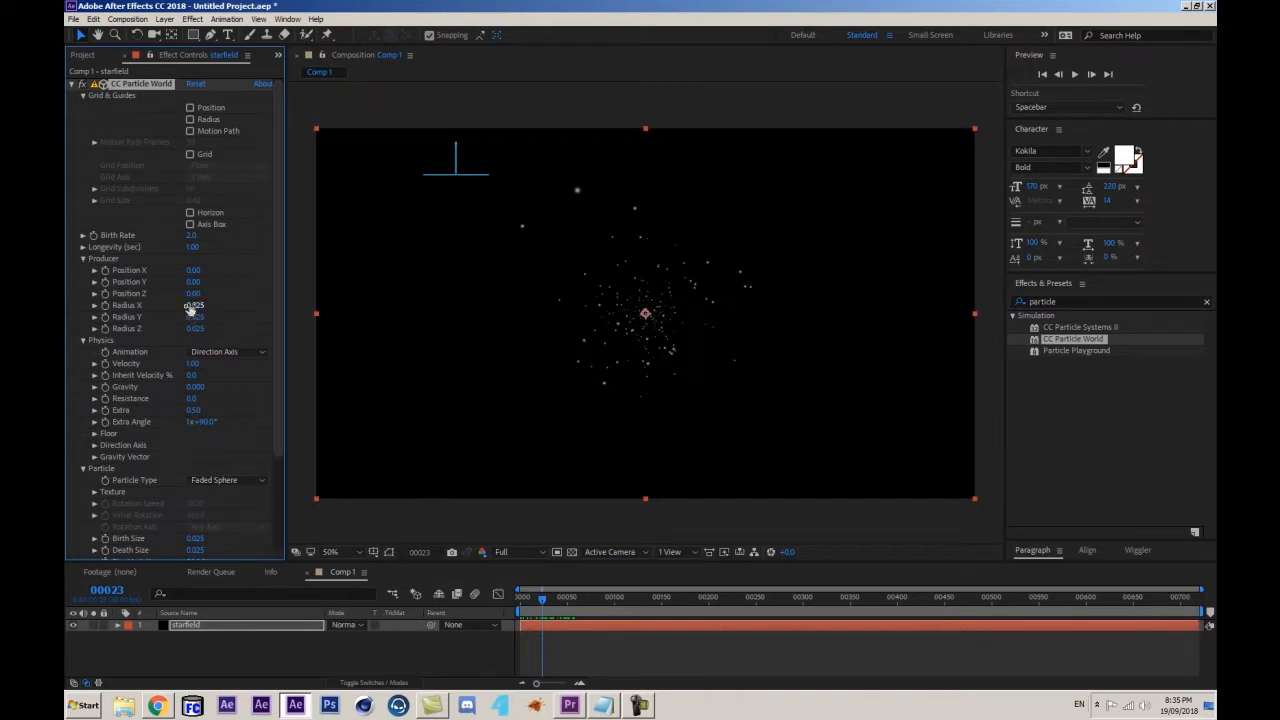
drag(190, 306, 233, 313)
drag(187, 318, 234, 314)
drag(573, 612, 529, 624)
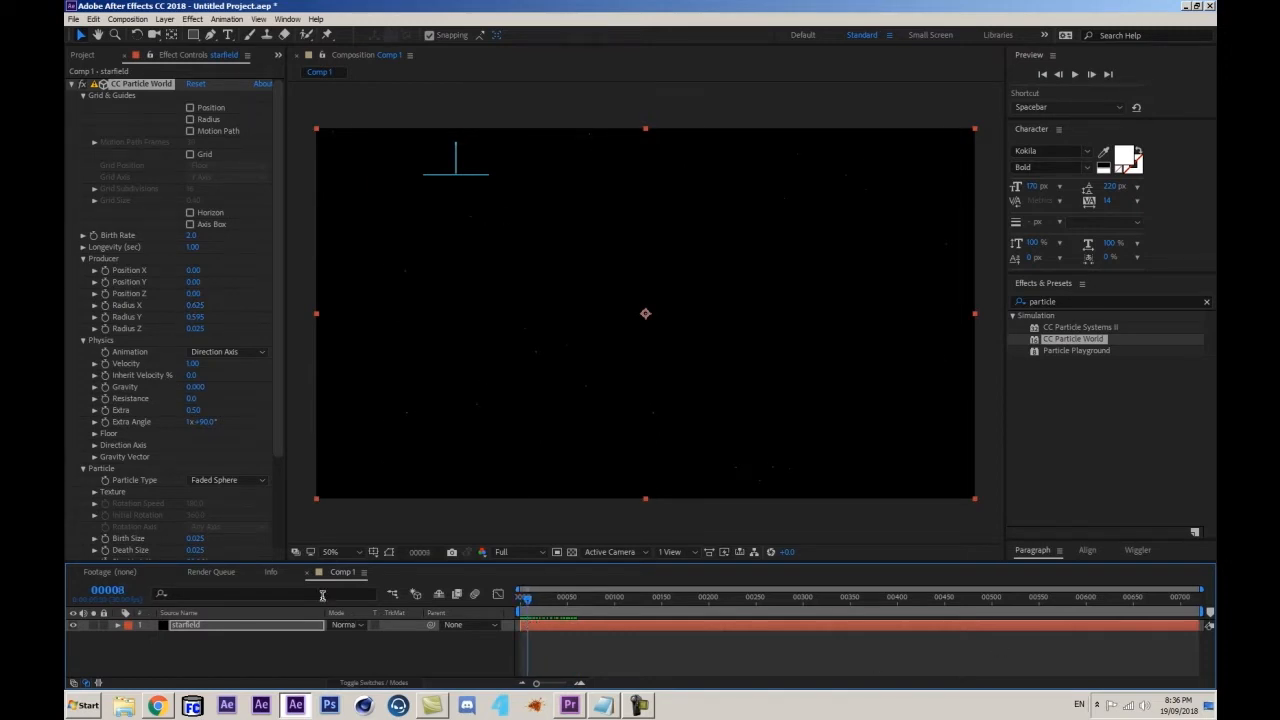
- Raise the Birth Rate of the particles to 9.0 and preview the starfield up to frame 40
click(526, 600)
drag(526, 600, 535, 600)
drag(193, 238, 213, 236)
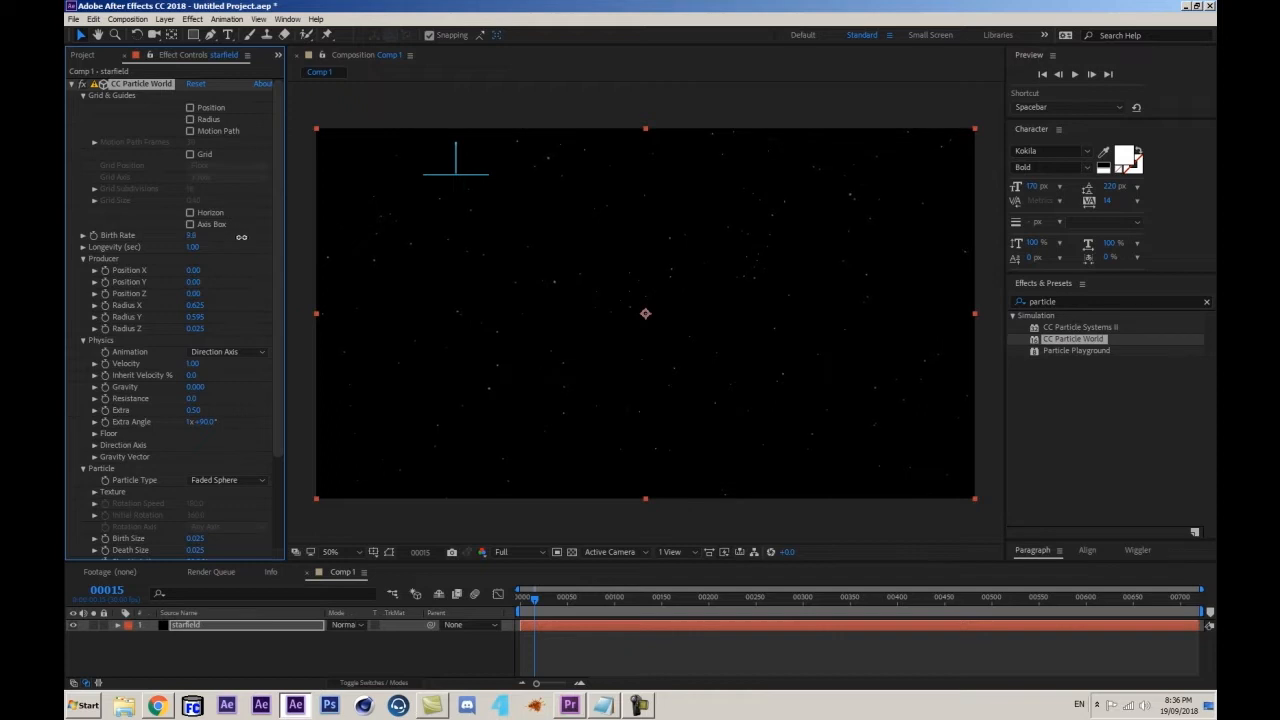
mouse_move(537, 599)
mouse_down()
mouse_move(588, 600)
mouse_move(519, 610)
mouse_move(560, 601)
mouse_up()
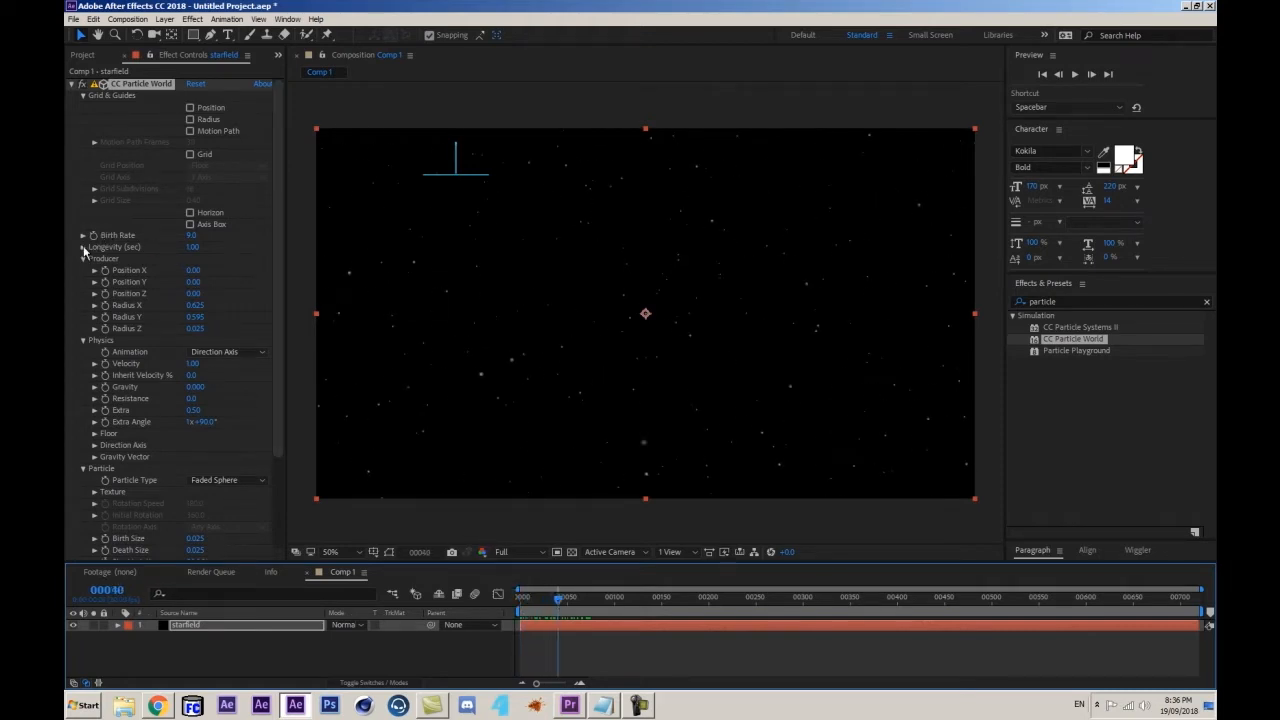
- Set the particle Longevity to 3.00 seconds and preview the starfield at frame 52
click(193, 248)
key(Return)
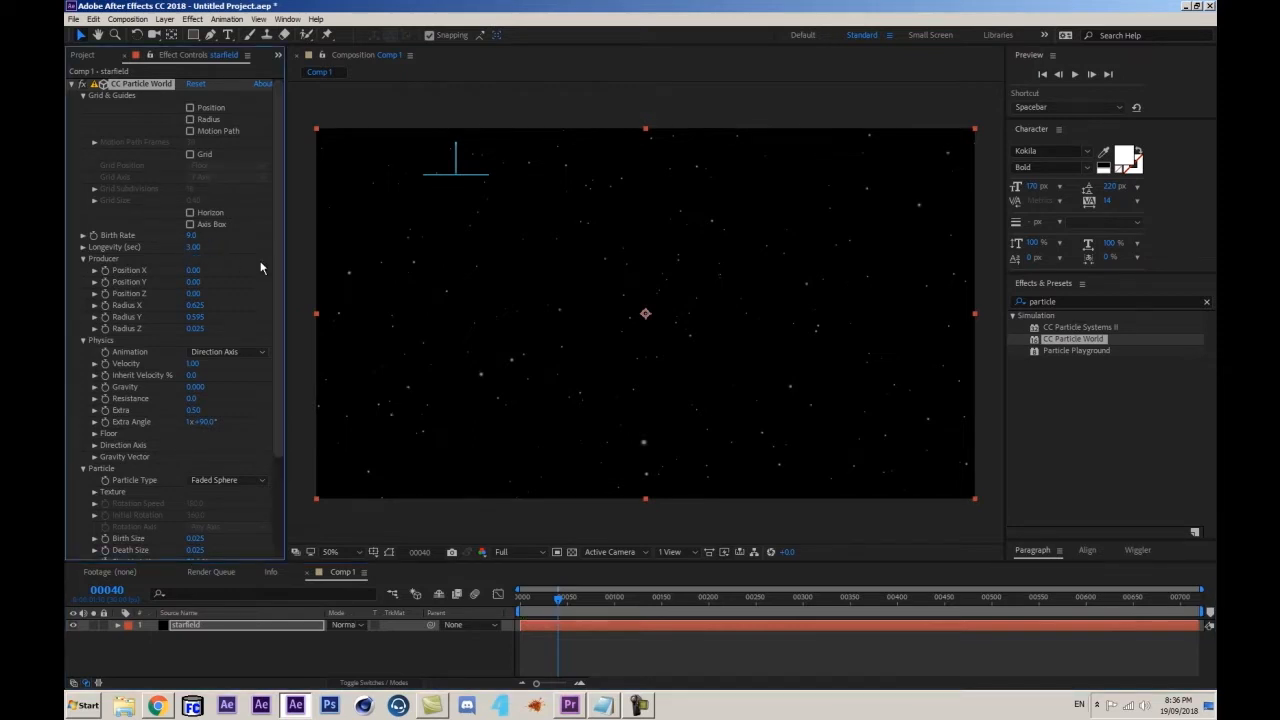
click(569, 600)
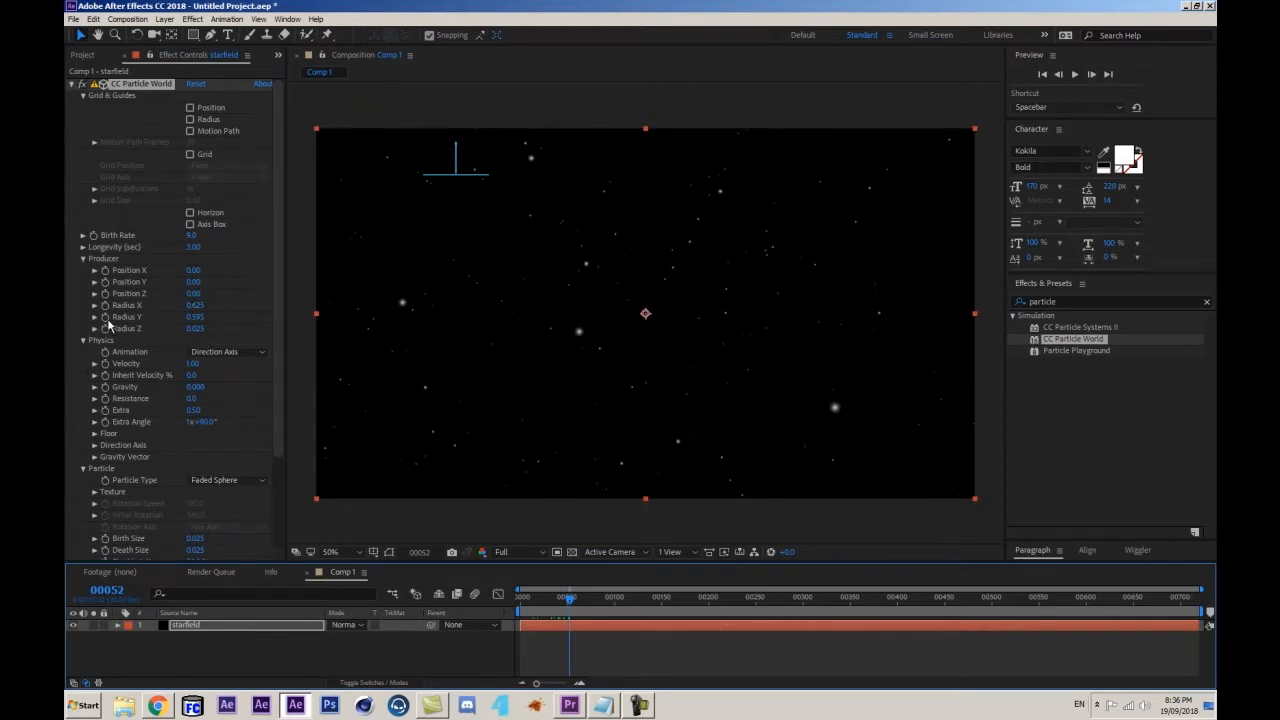
- Move the particle producer to Position Z 0.38 and preview the starfield up to frame 57
drag(193, 293, 216, 295)
click(536, 597)
mouse_move(536, 599)
mouse_down()
mouse_move(523, 602)
mouse_move(558, 604)
mouse_up()
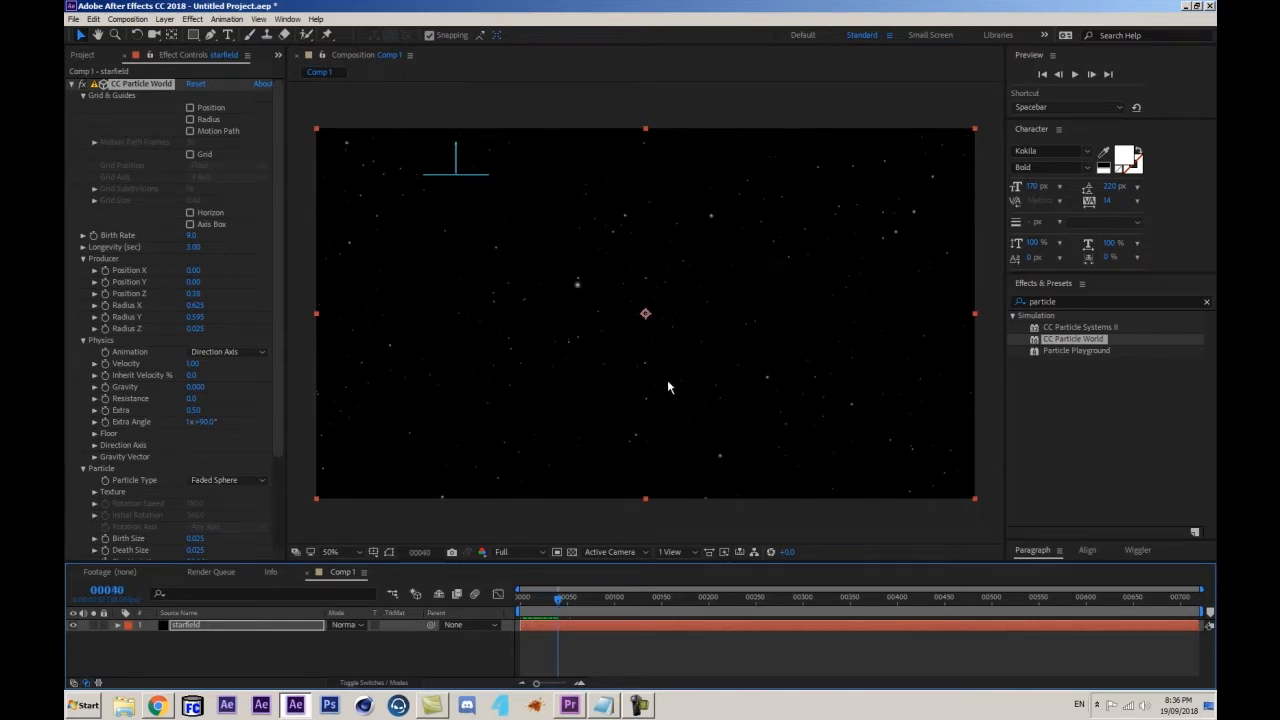
click(572, 606)
- Keyframe the Birth Rate at 9.0 on frame 90 and at 0 on frame 91
click(106, 591)
text(90)
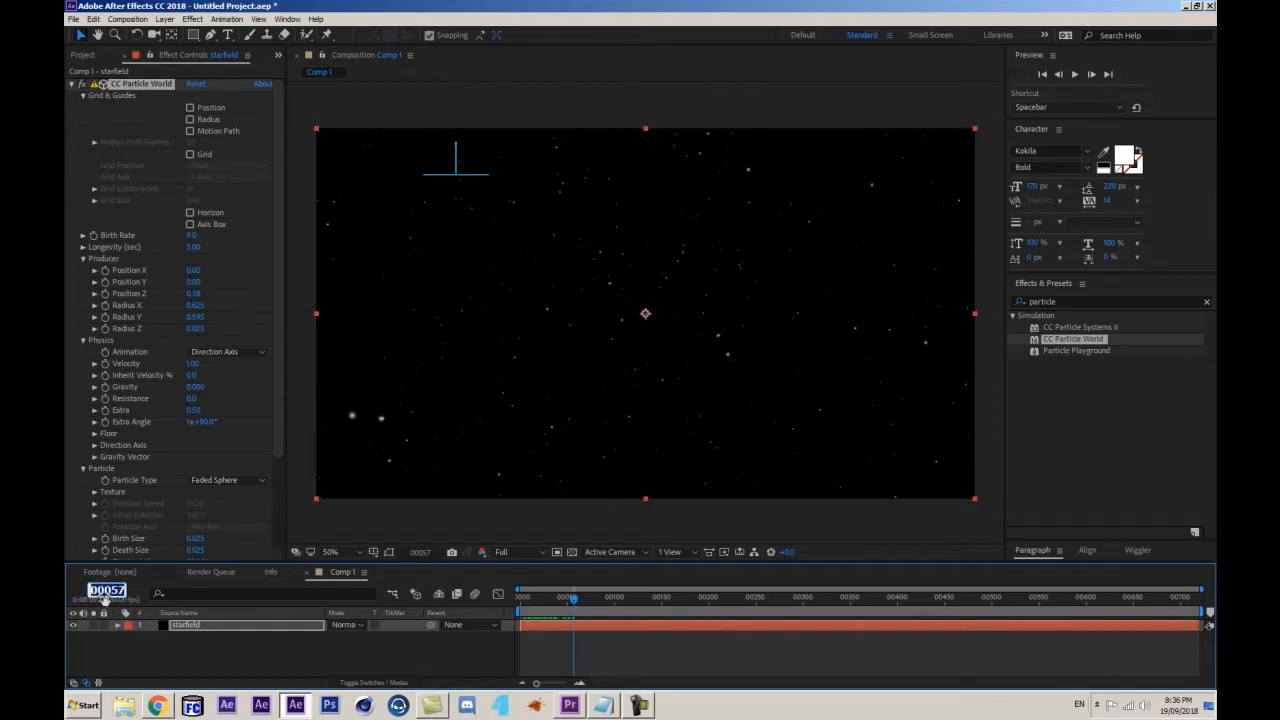
key(Return)
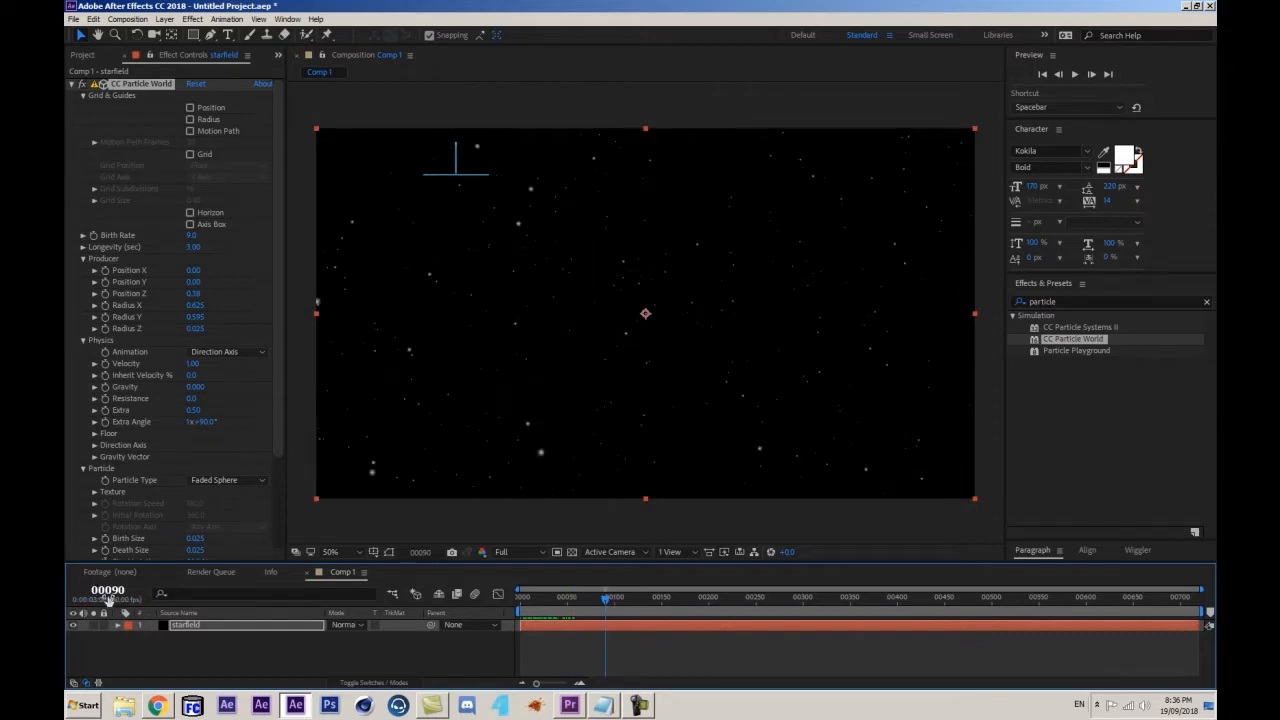
click(92, 238)
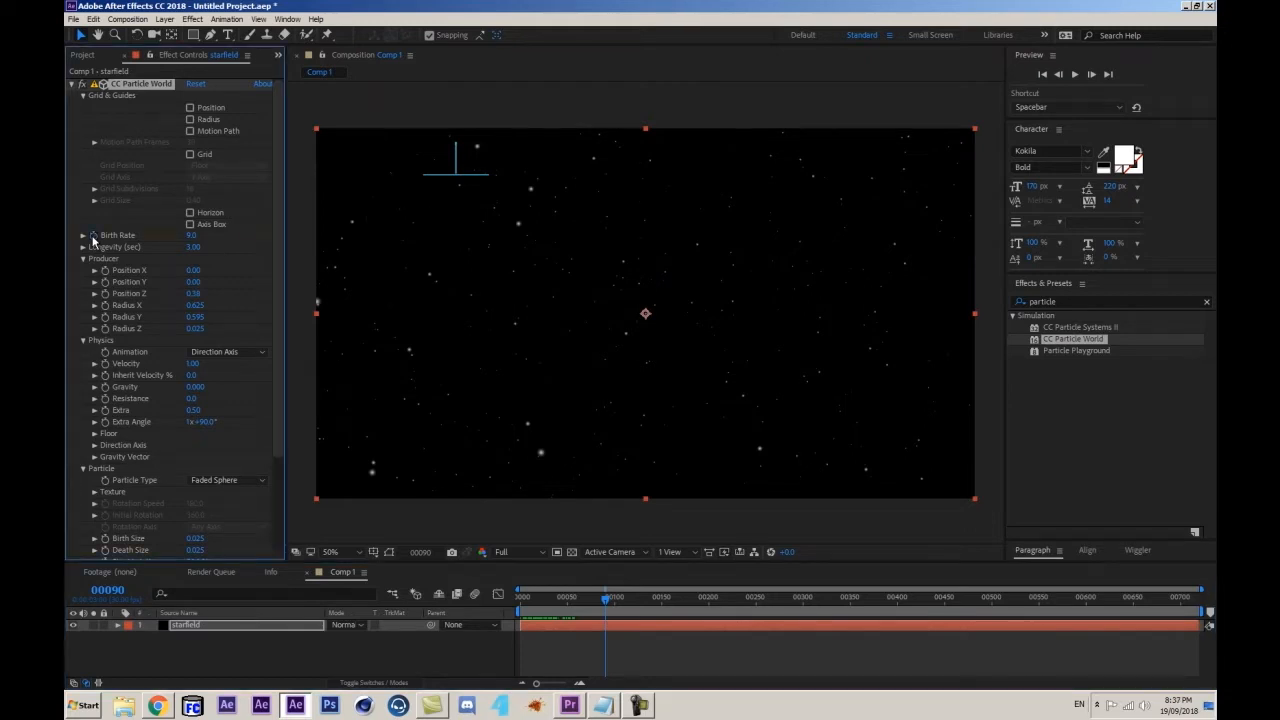
key(Page_Down)
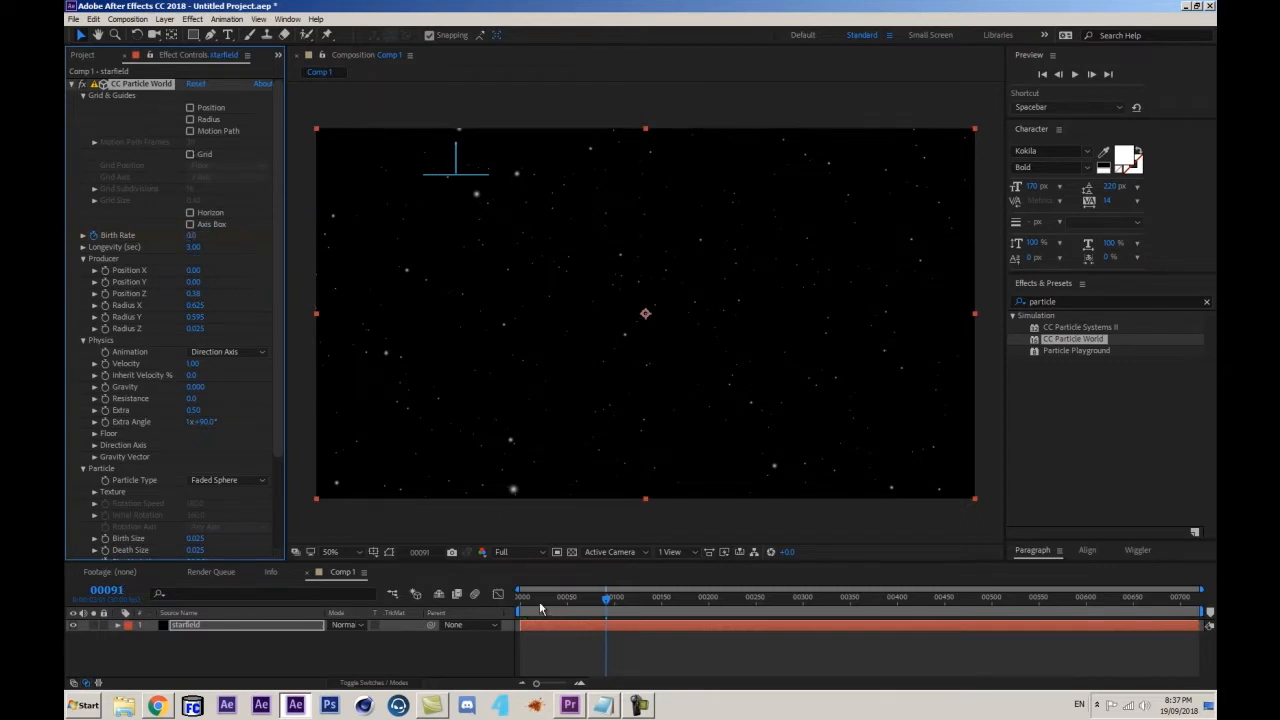
- Play back the starfield from frame 0 and inspect the particles up to frame 49
drag(540, 605, 467, 602)
key(space)
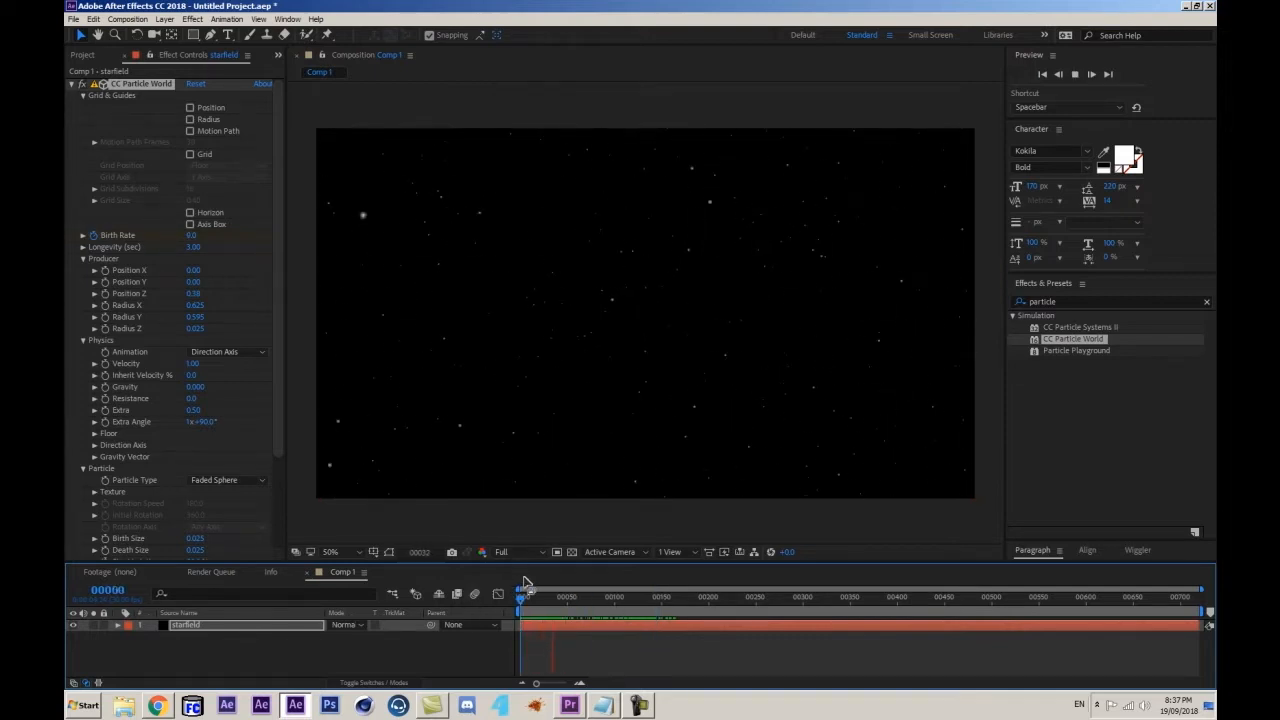
drag(522, 597, 566, 598)
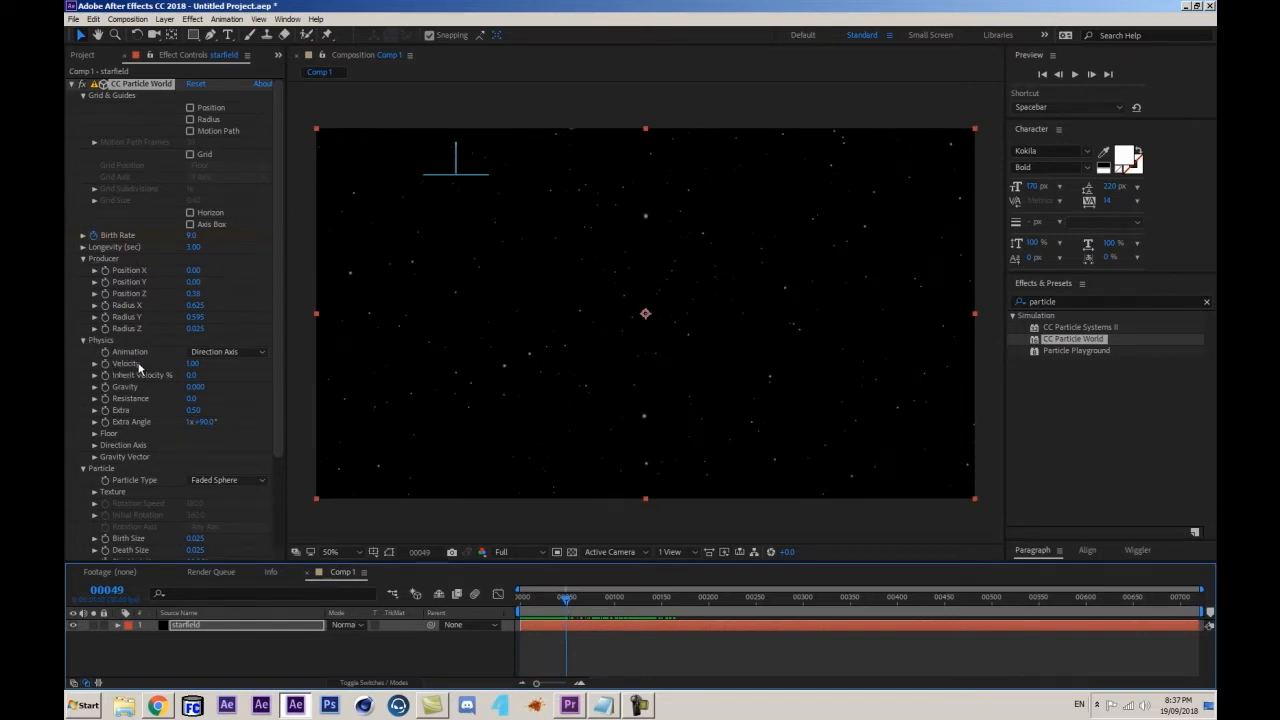
- Set the particle Velocity to 0.25 and play back the starfield, returning to frame 25
click(194, 364)
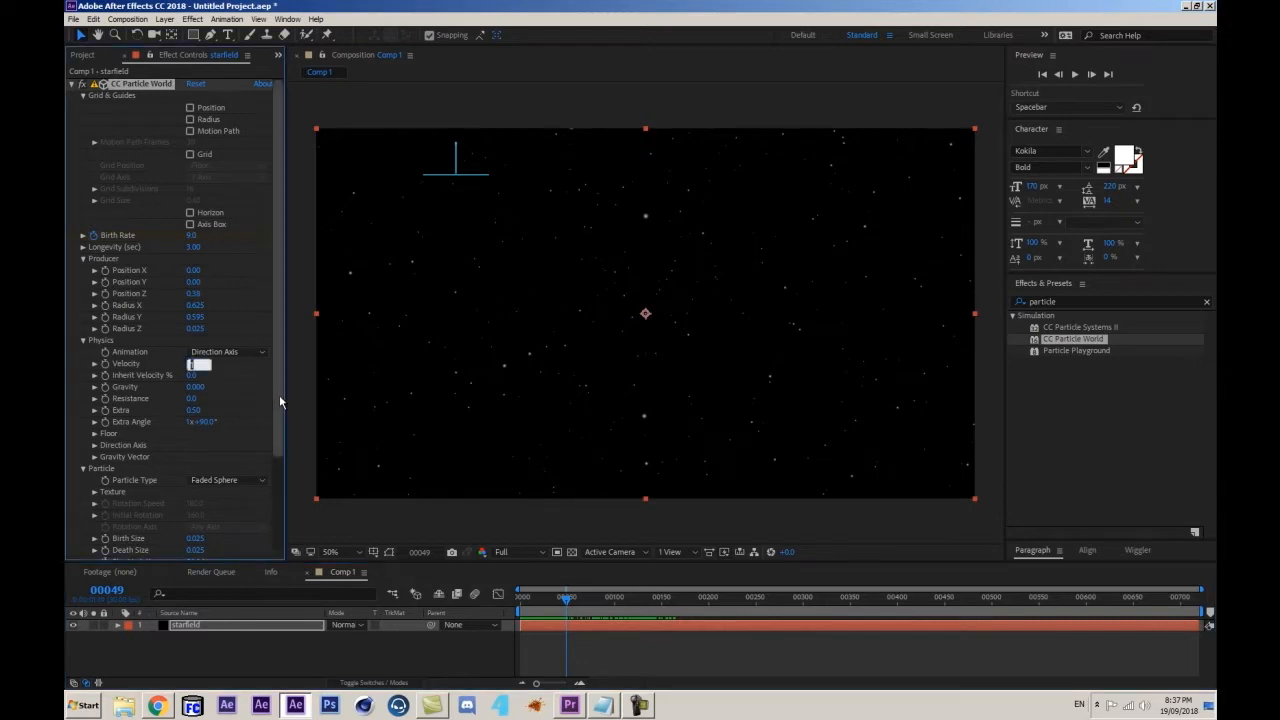
text(0.25)
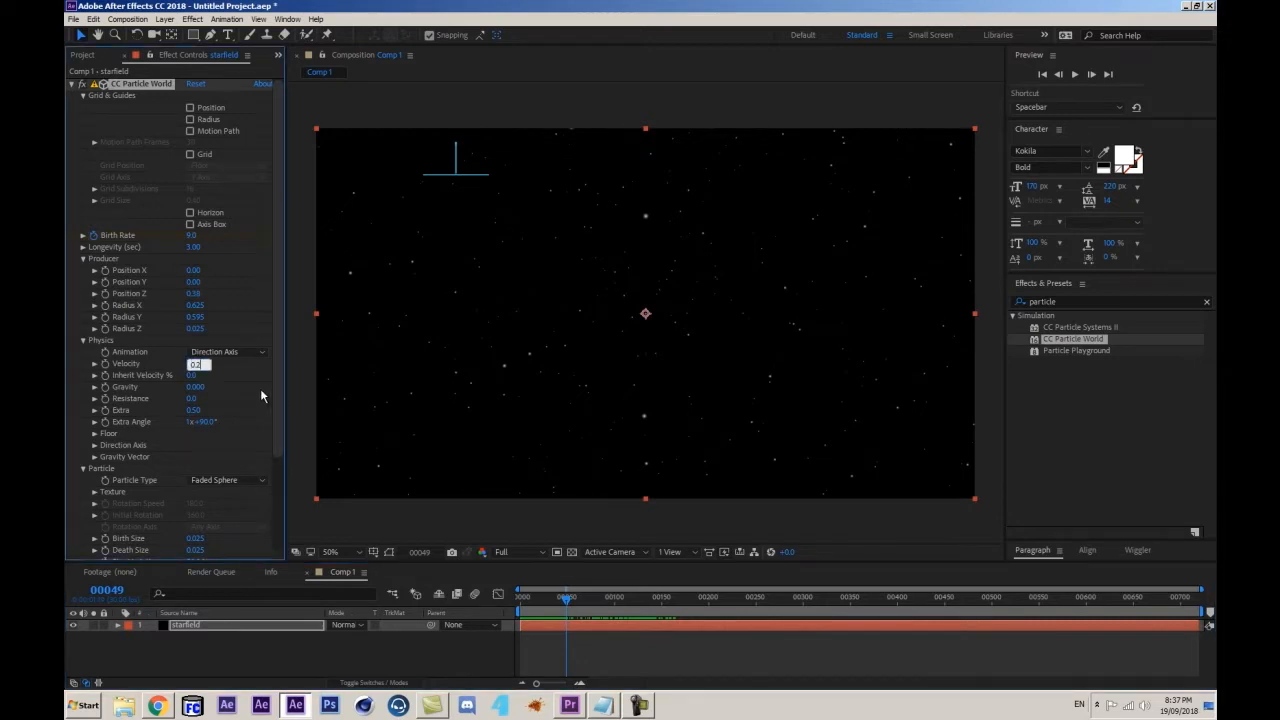
key(Return)
drag(567, 599, 540, 609)
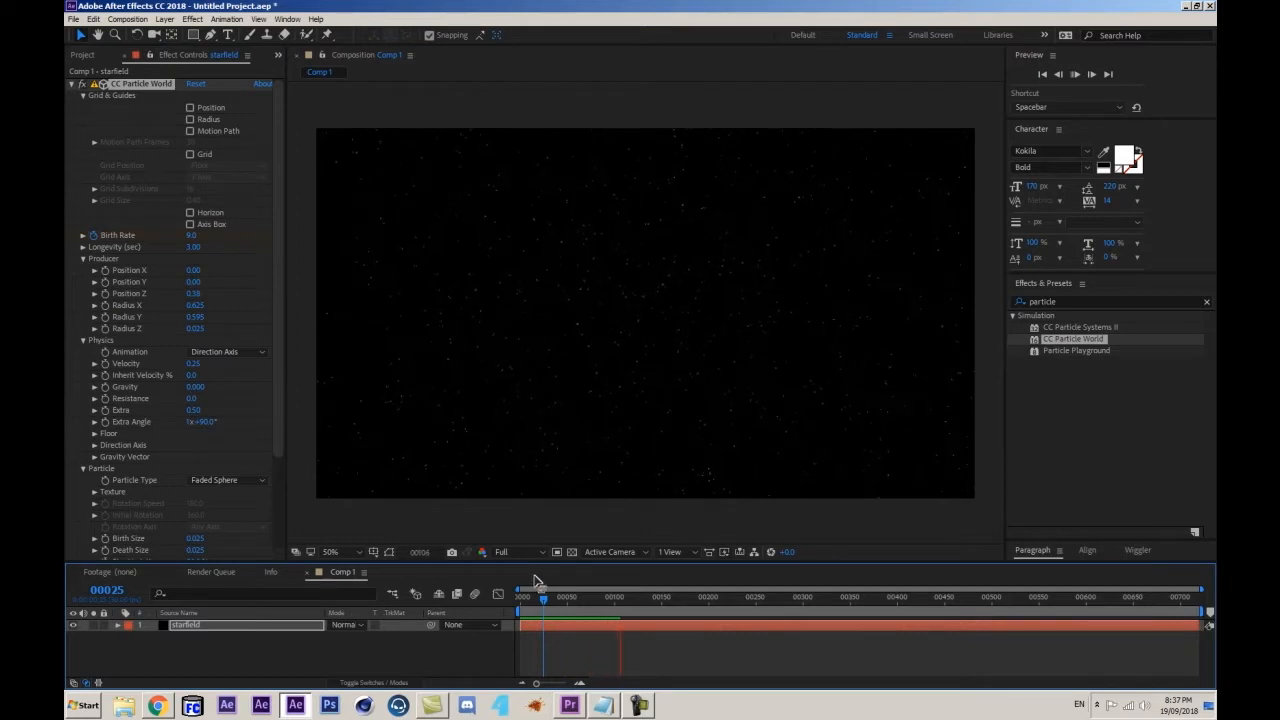
key(space)
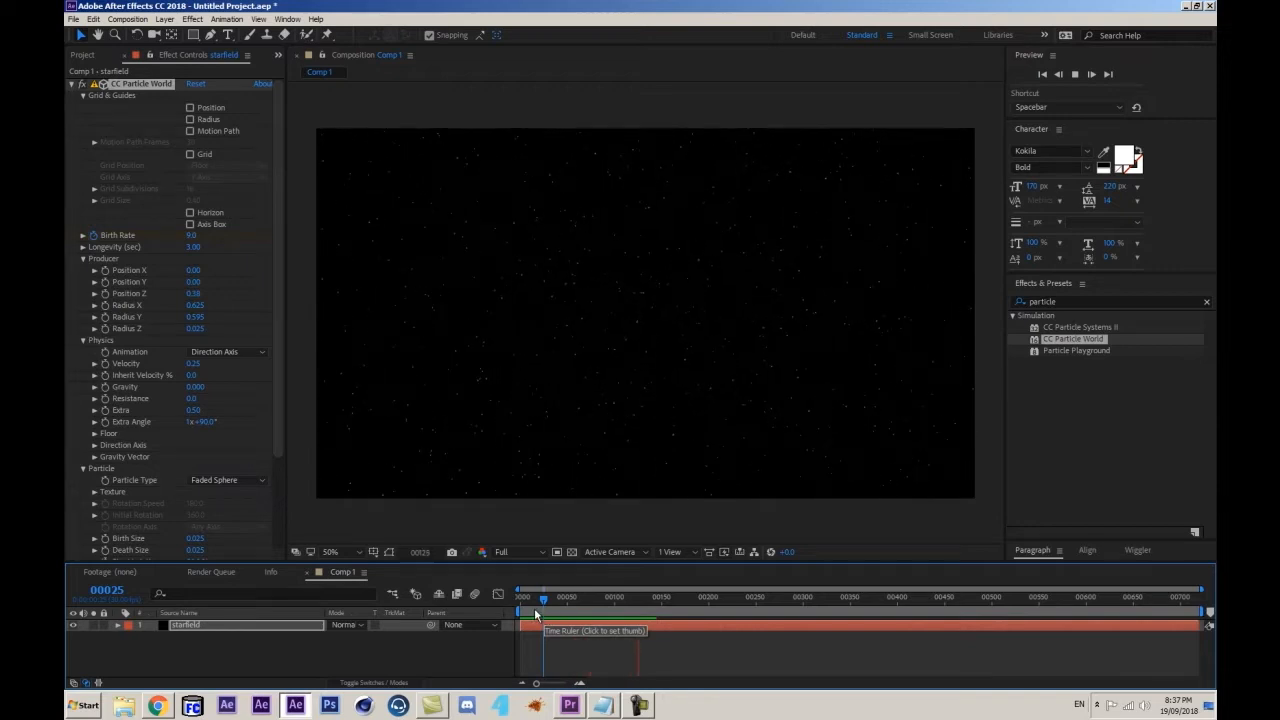
key(space)
- Set the particle Size Variation to 100% and preview the starfield up to frame 78
scroll(135, 440, down, 3)
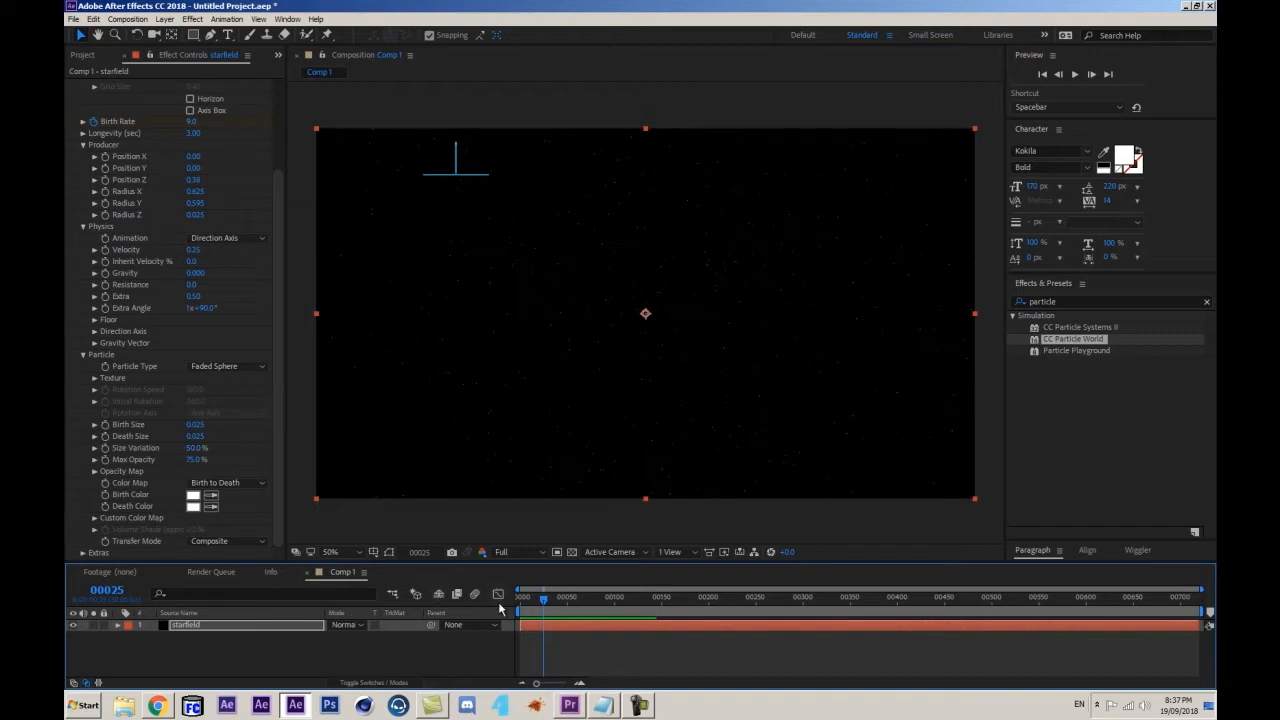
click(548, 598)
drag(548, 598, 572, 598)
drag(197, 451, 247, 444)
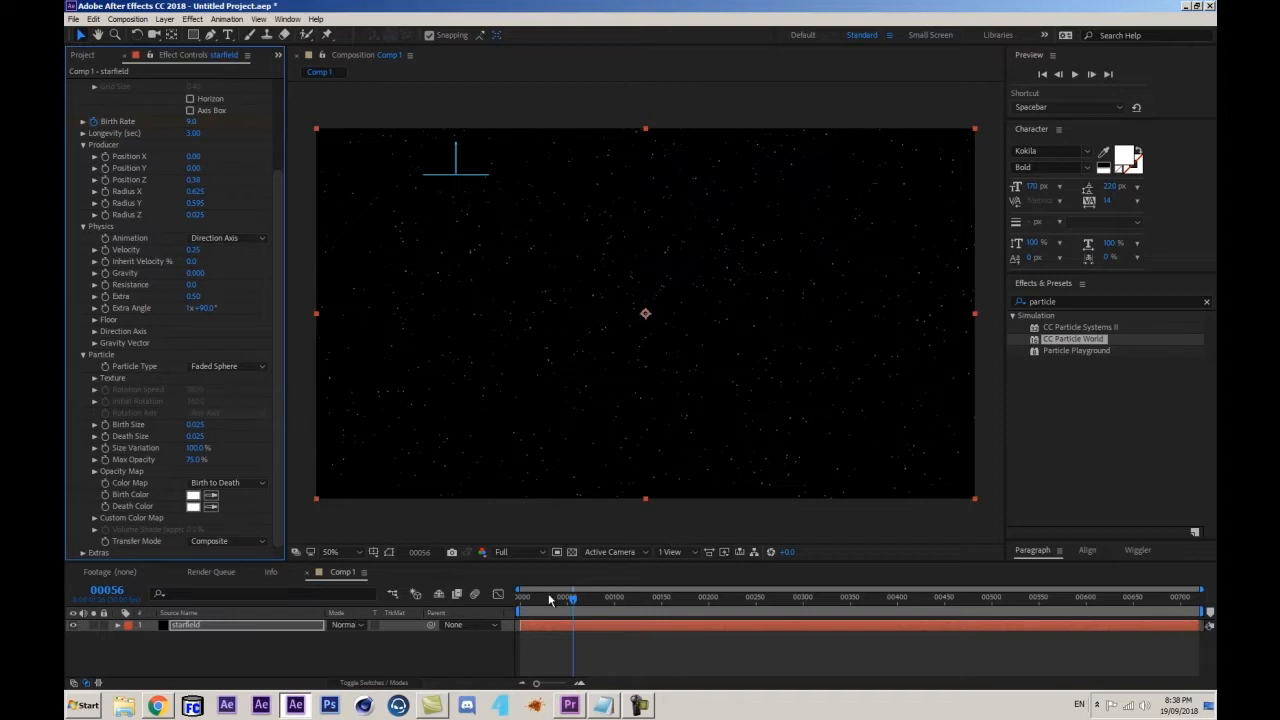
drag(553, 600, 594, 598)
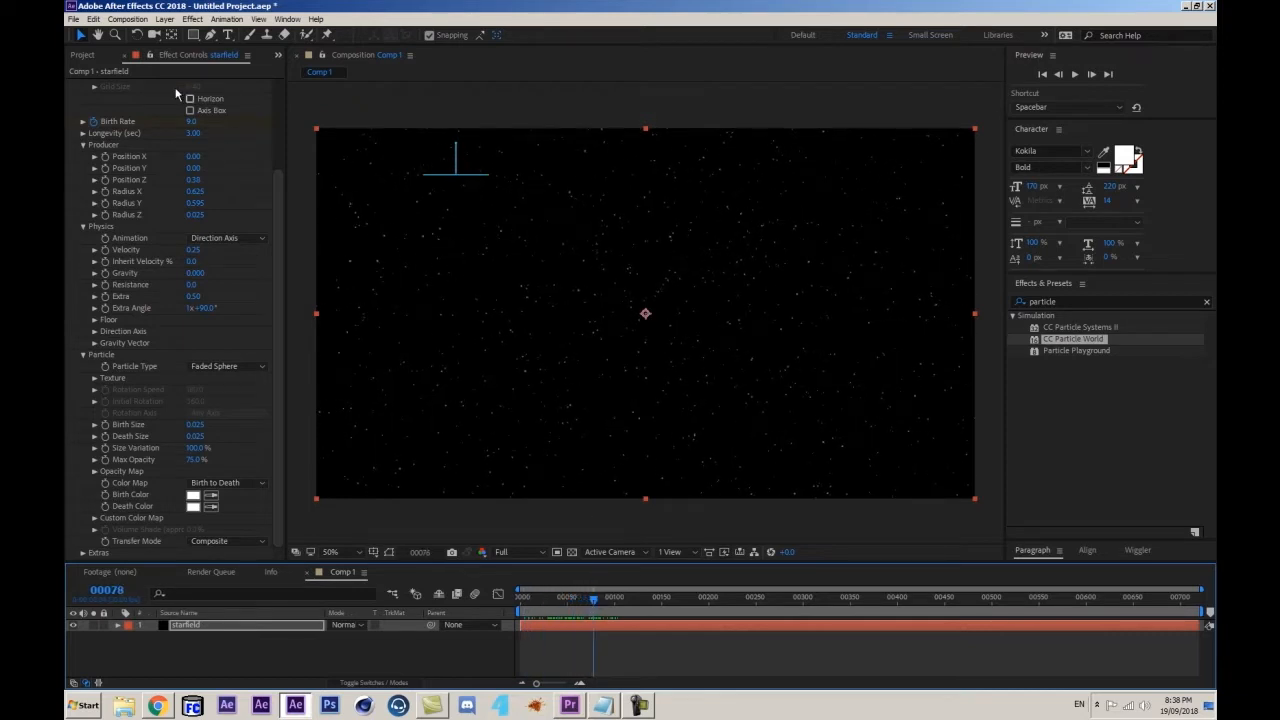
- Rename the composition Comp 1 as Starfield-edit in the project
click(84, 55)
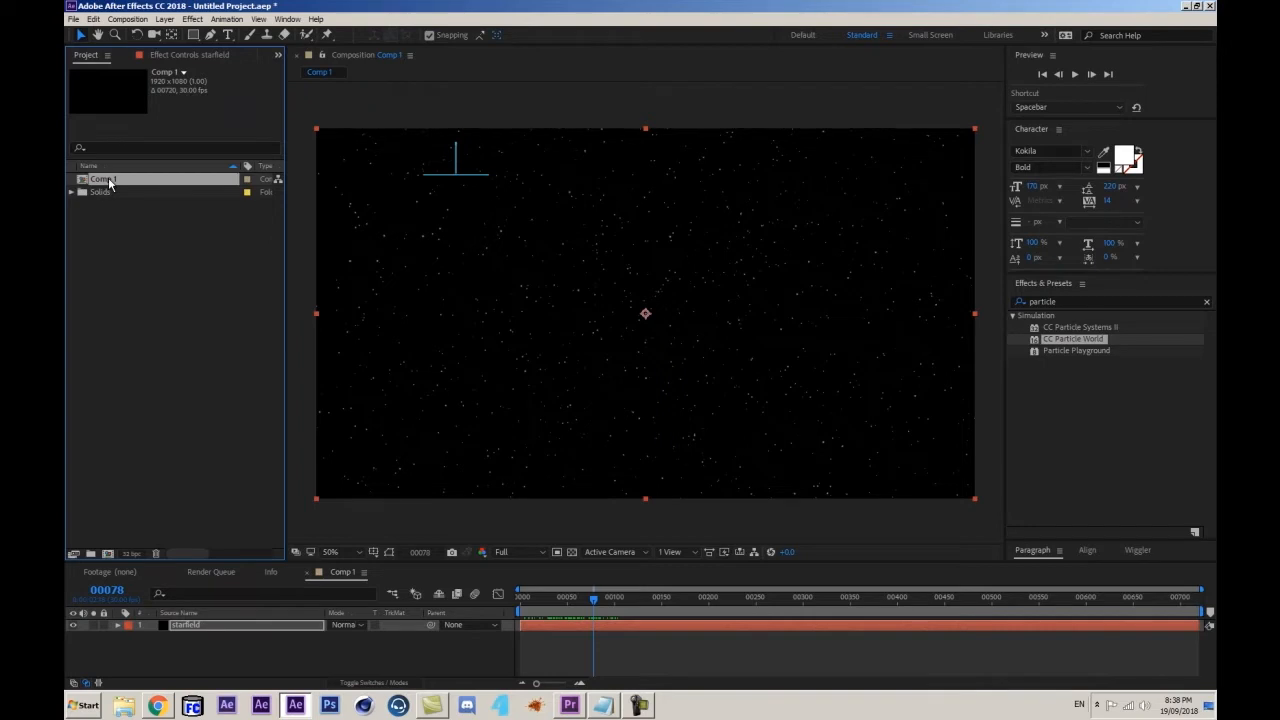
key(Return)
text(Sta)
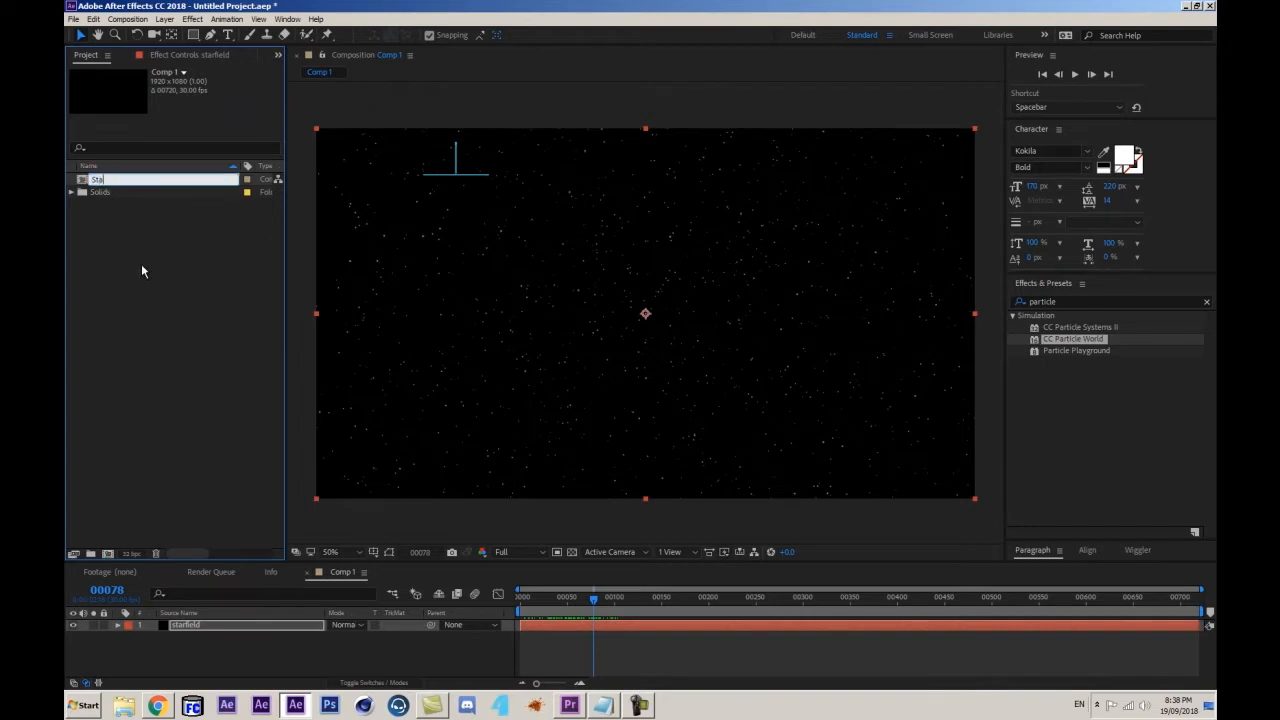
text(rfield-edit)
key(Return)
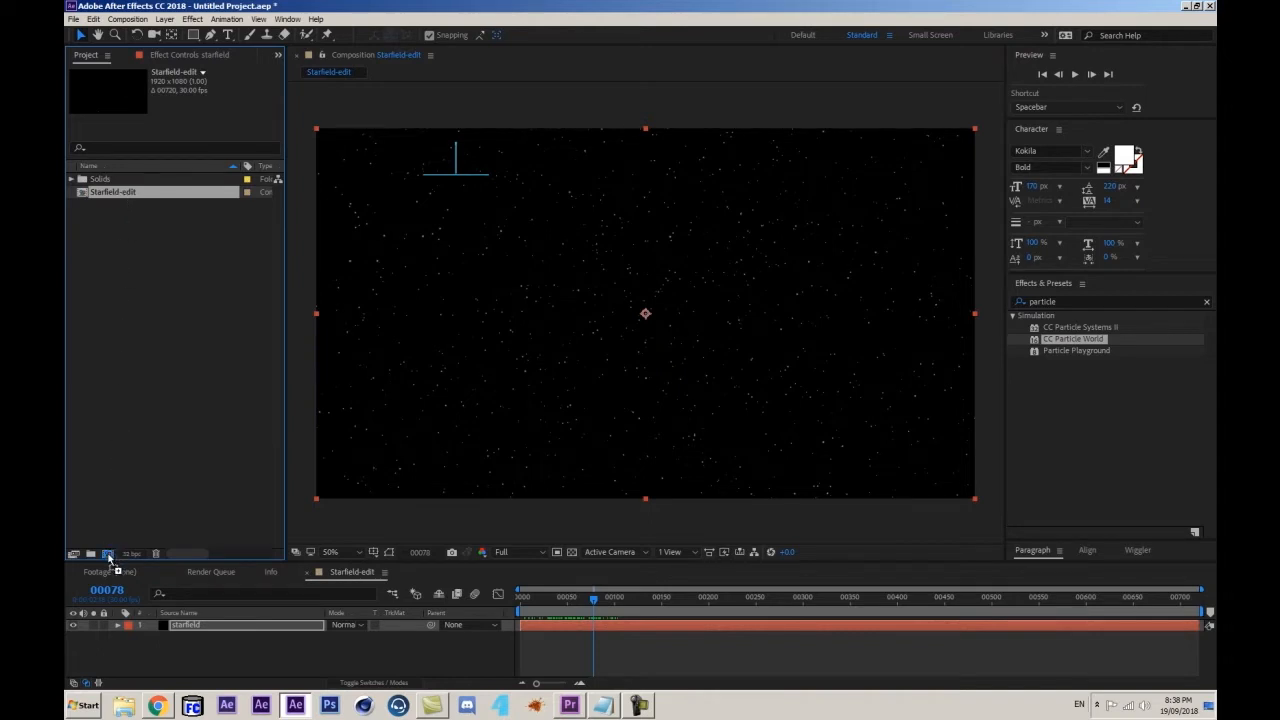
- Create a new composition from Starfield-edit and rename it as Starfield-loop
drag(108, 558, 107, 554)
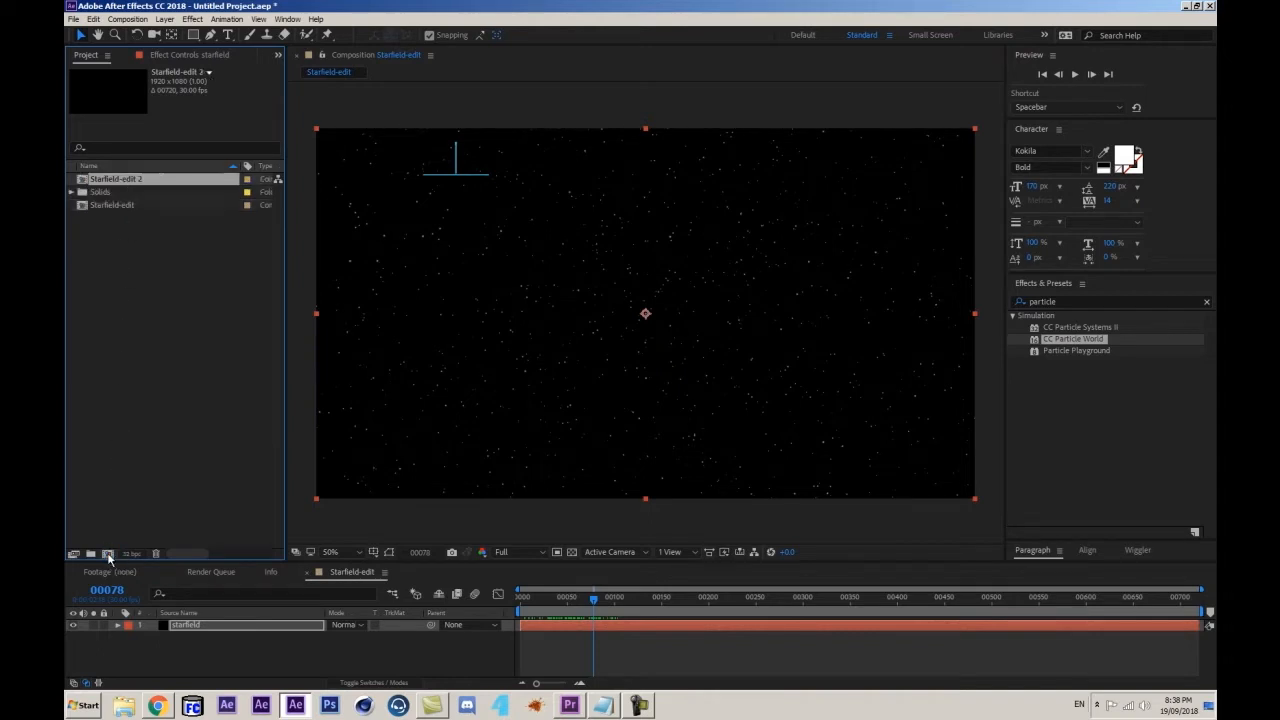
key(Return)
click(124, 204)
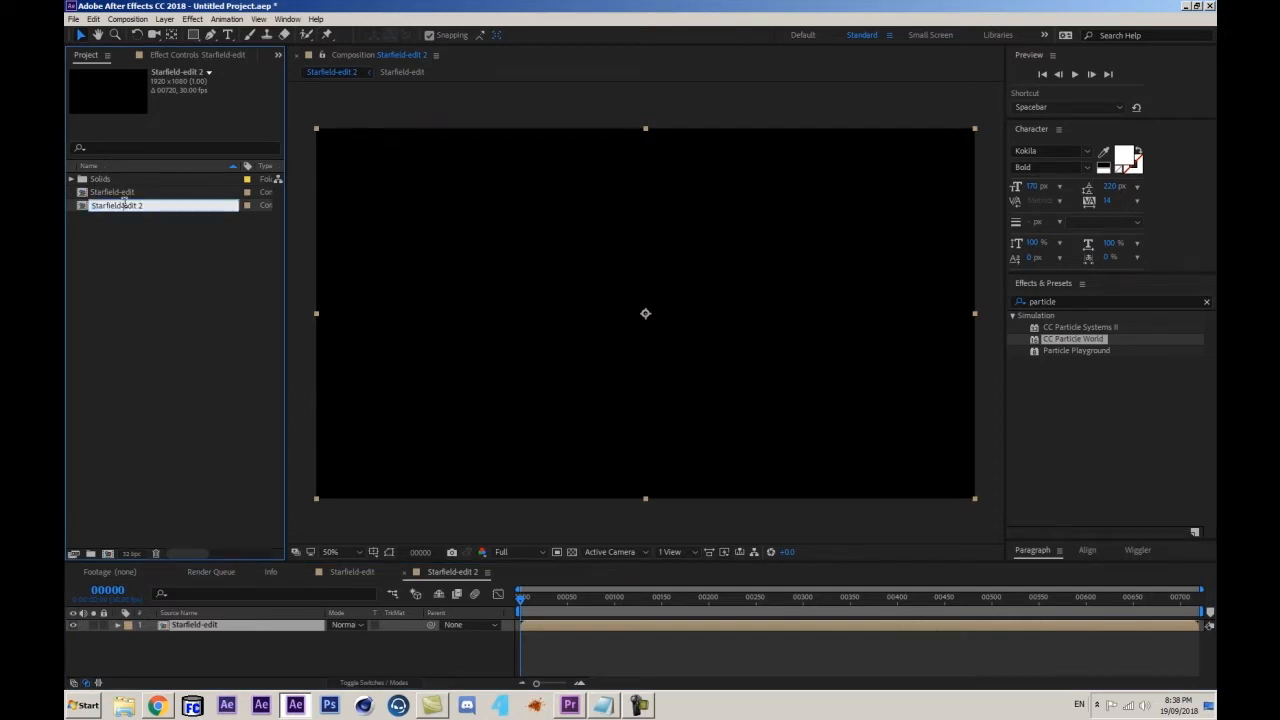
drag(124, 204, 200, 217)
text(i)
text(oop)
key(Return)
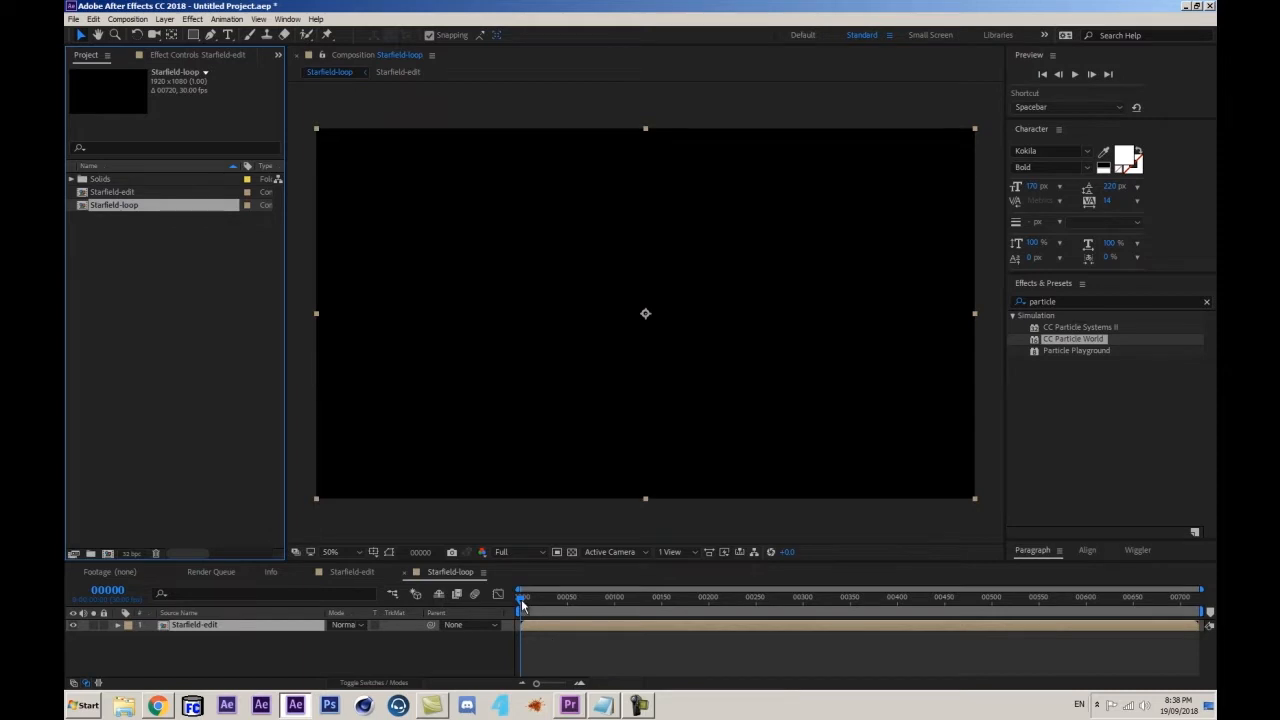
- Split the Starfield-edit layer at frame 90 in the Starfield-loop composition
drag(523, 600, 599, 613)
click(112, 598)
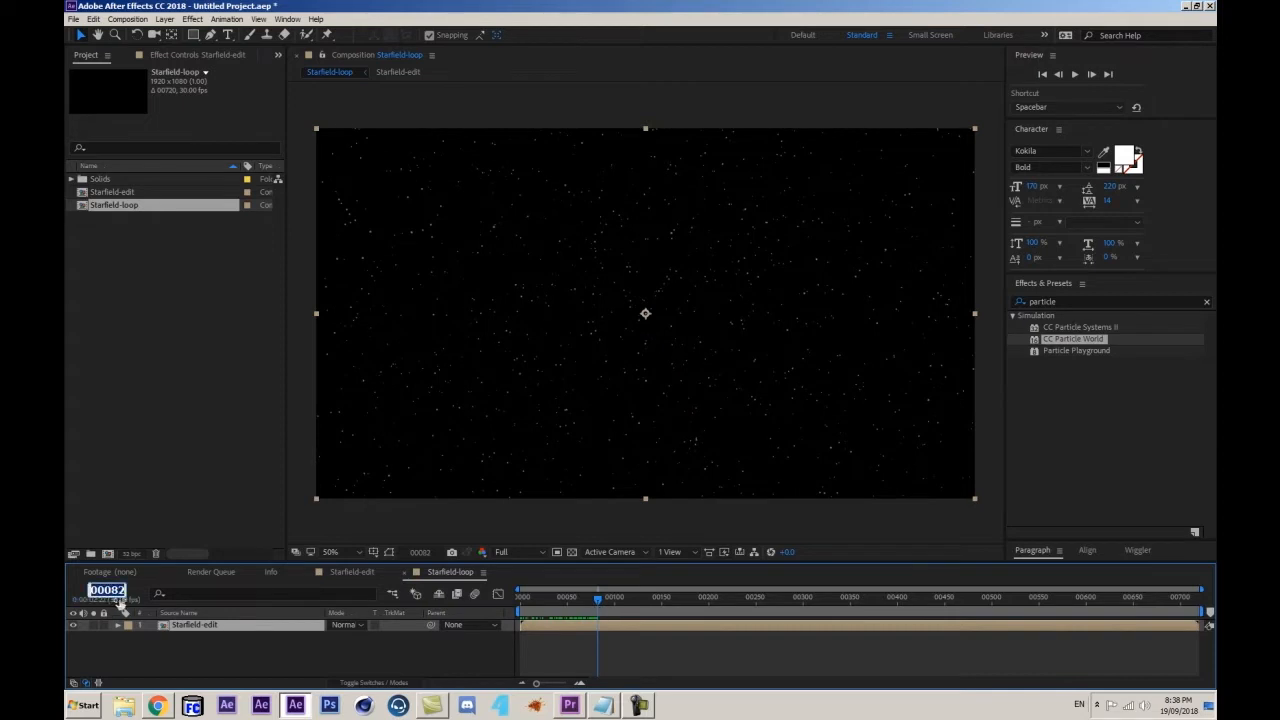
text(90)
key(Return)
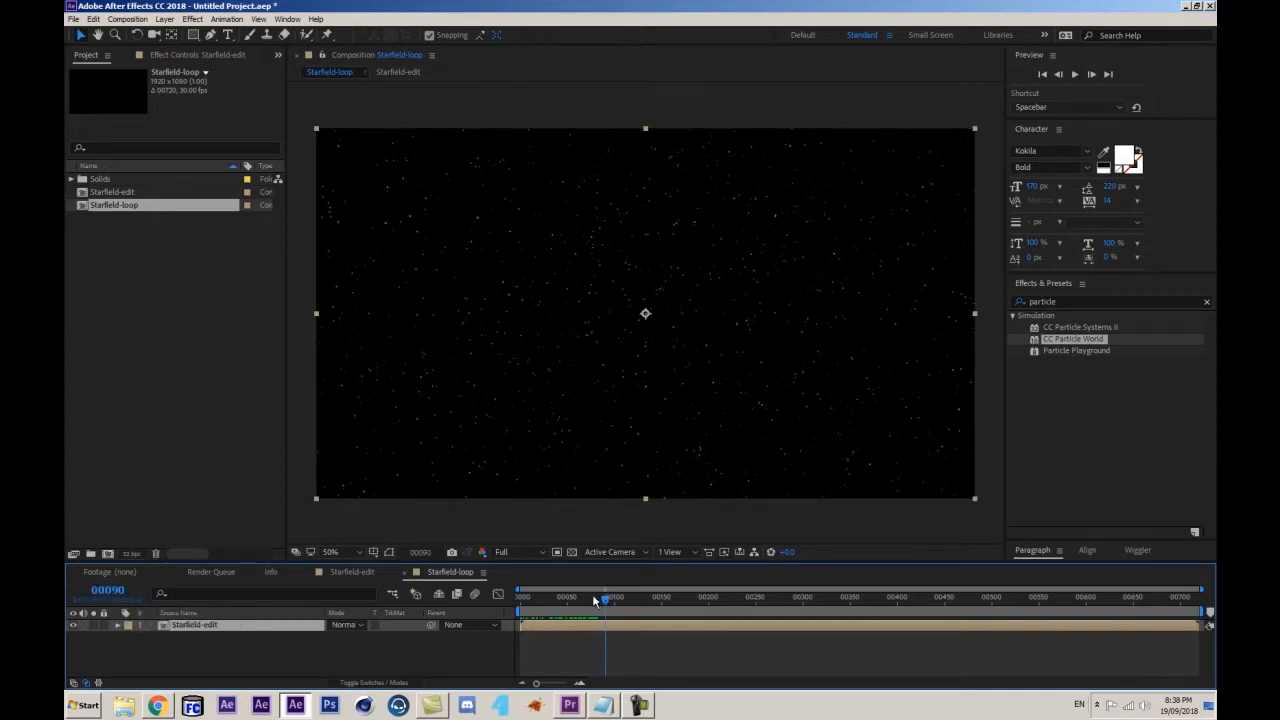
click(93, 19)
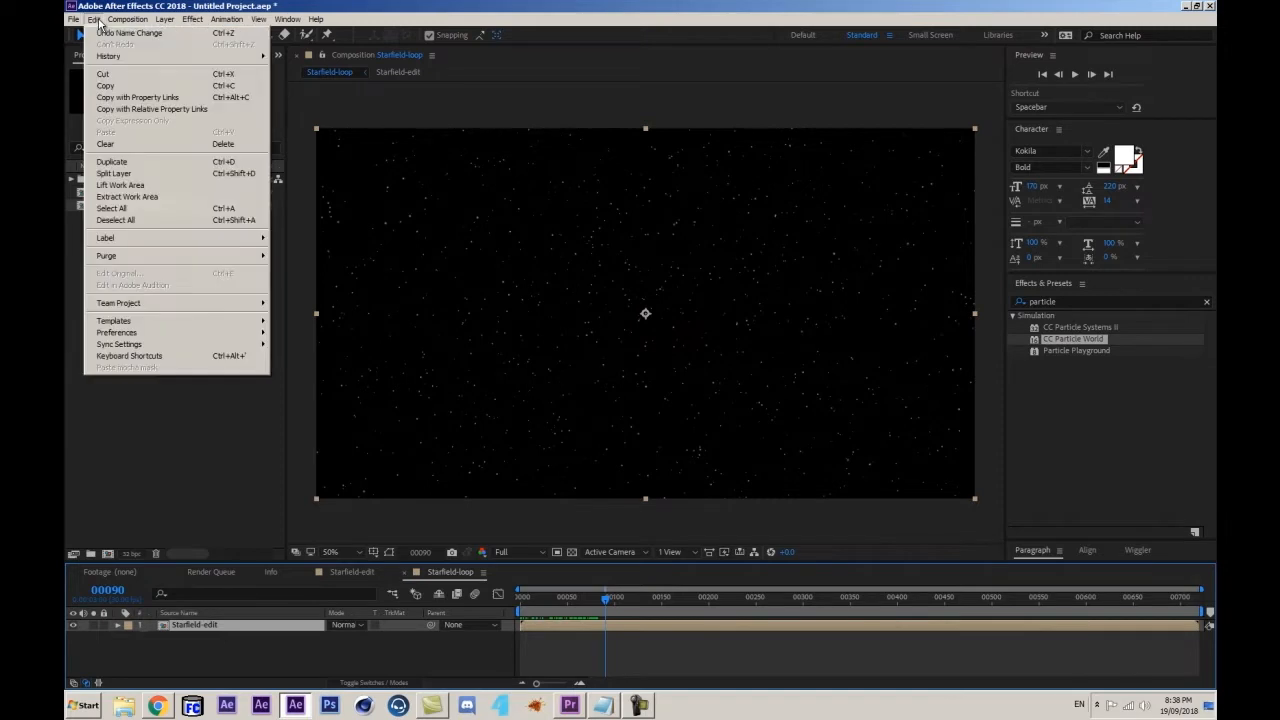
click(127, 173)
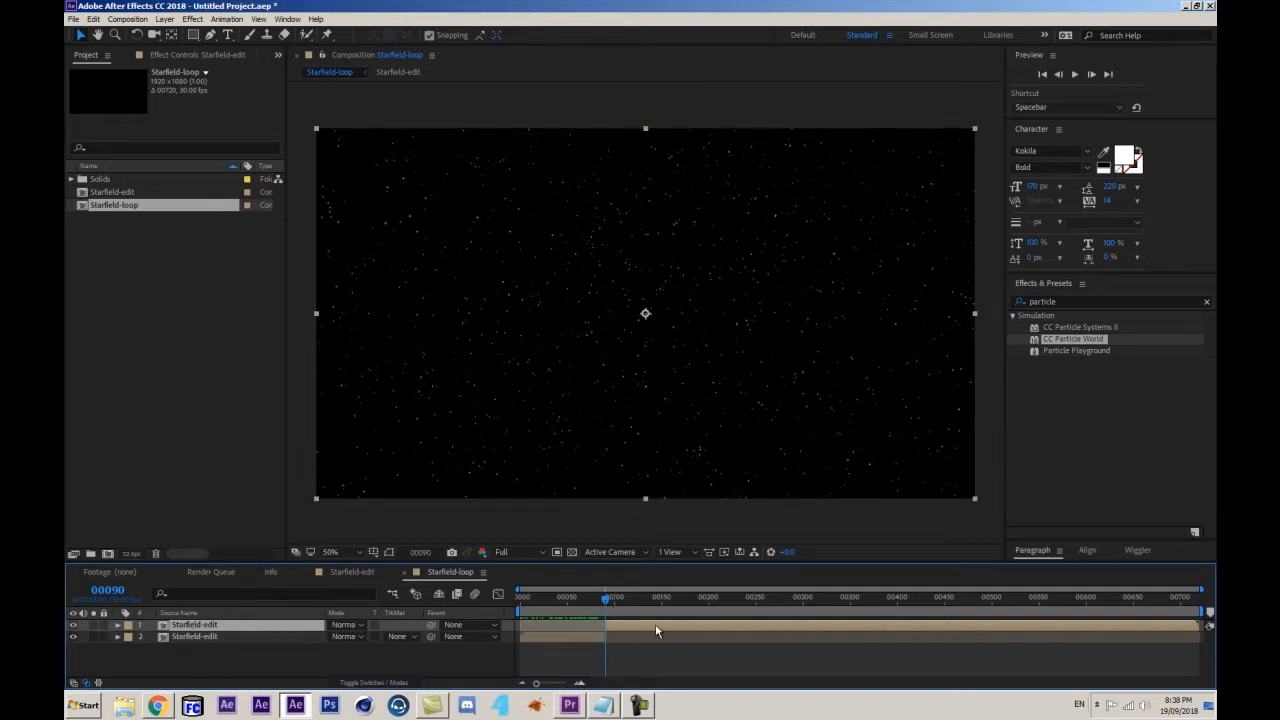
- Shift the upper split layer so its visible part starts at frame 0, and preview the loop with the work area ending at frame 89
drag(660, 628, 580, 633)
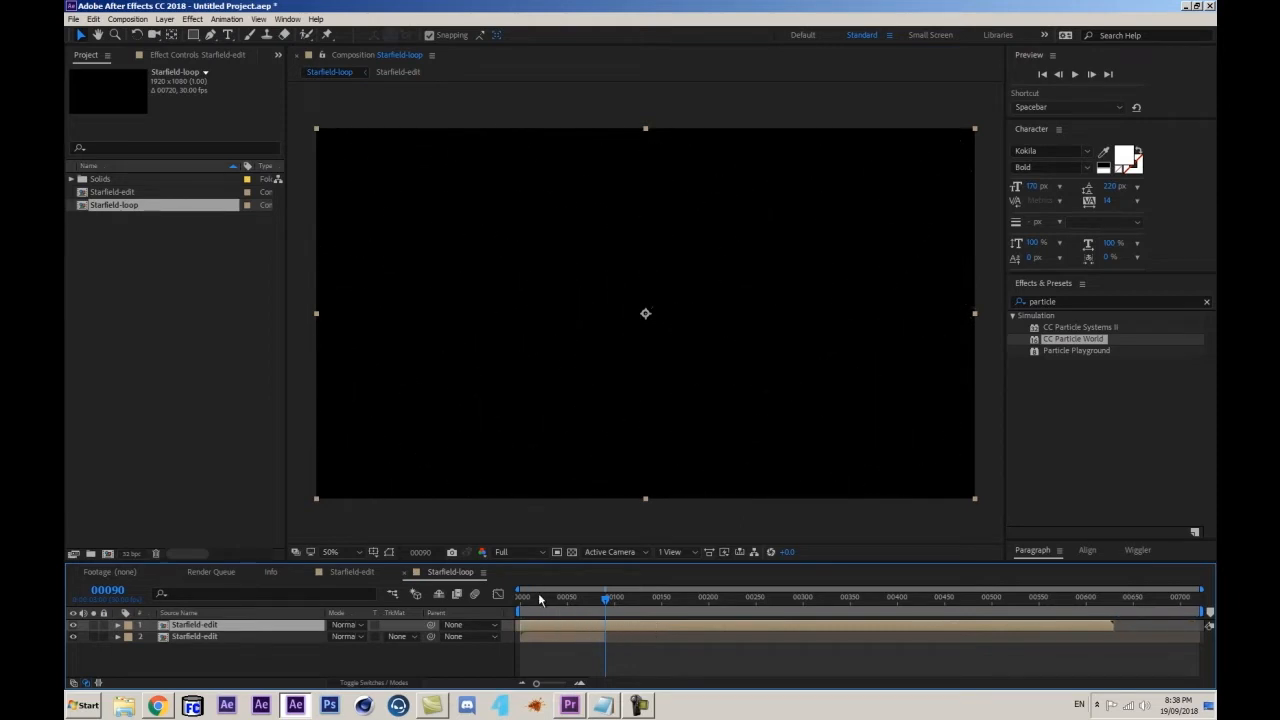
drag(530, 597, 604, 598)
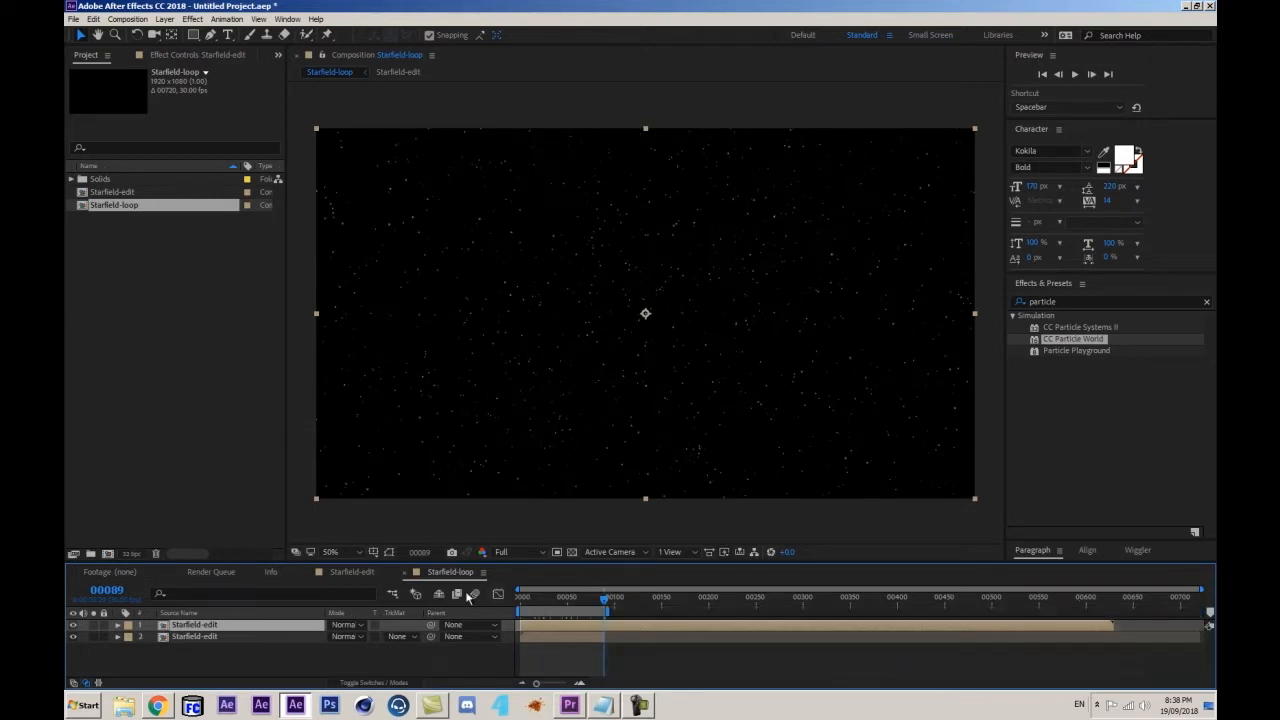
key(space)
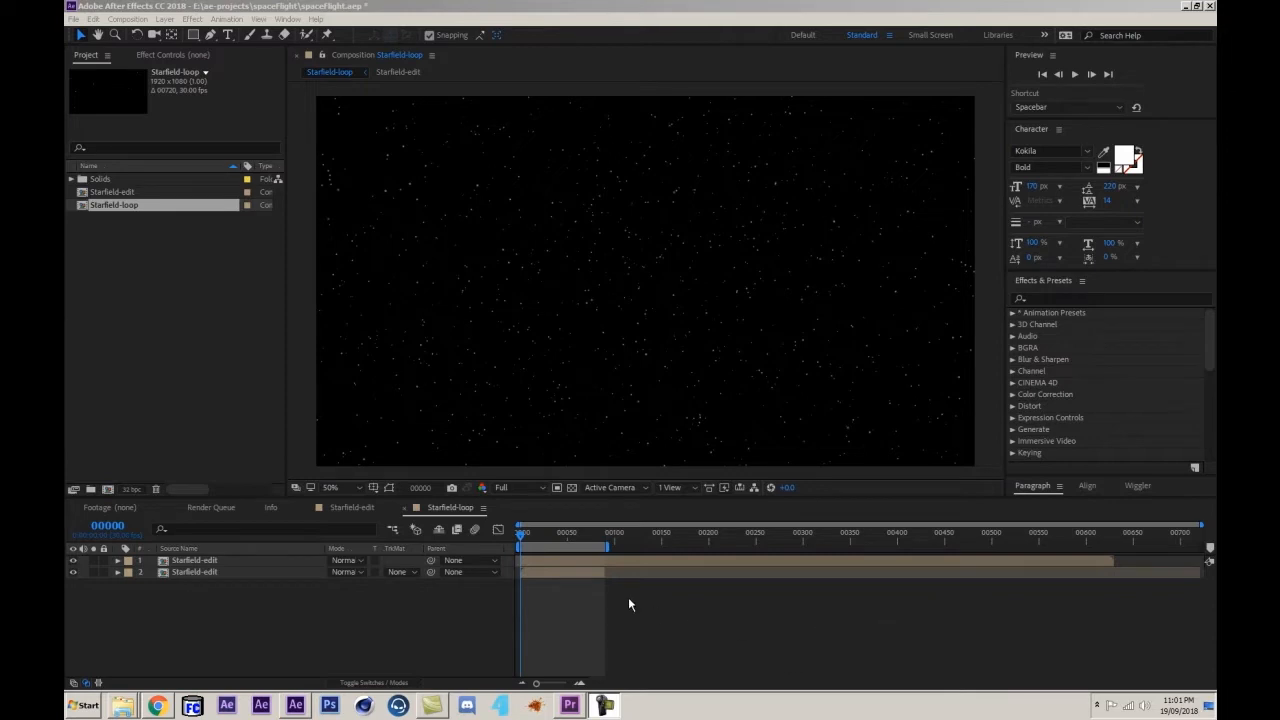
- Add the Starfield-loop composition to the render queue
click(274, 574)
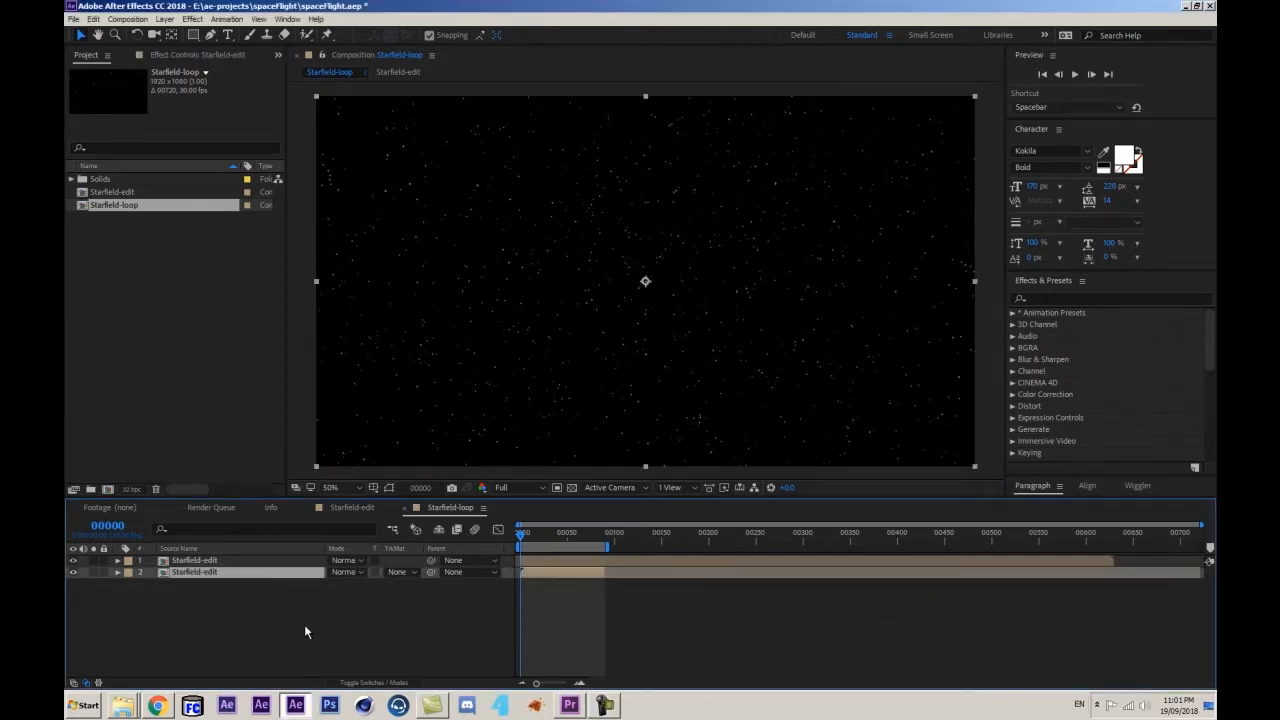
click(305, 631)
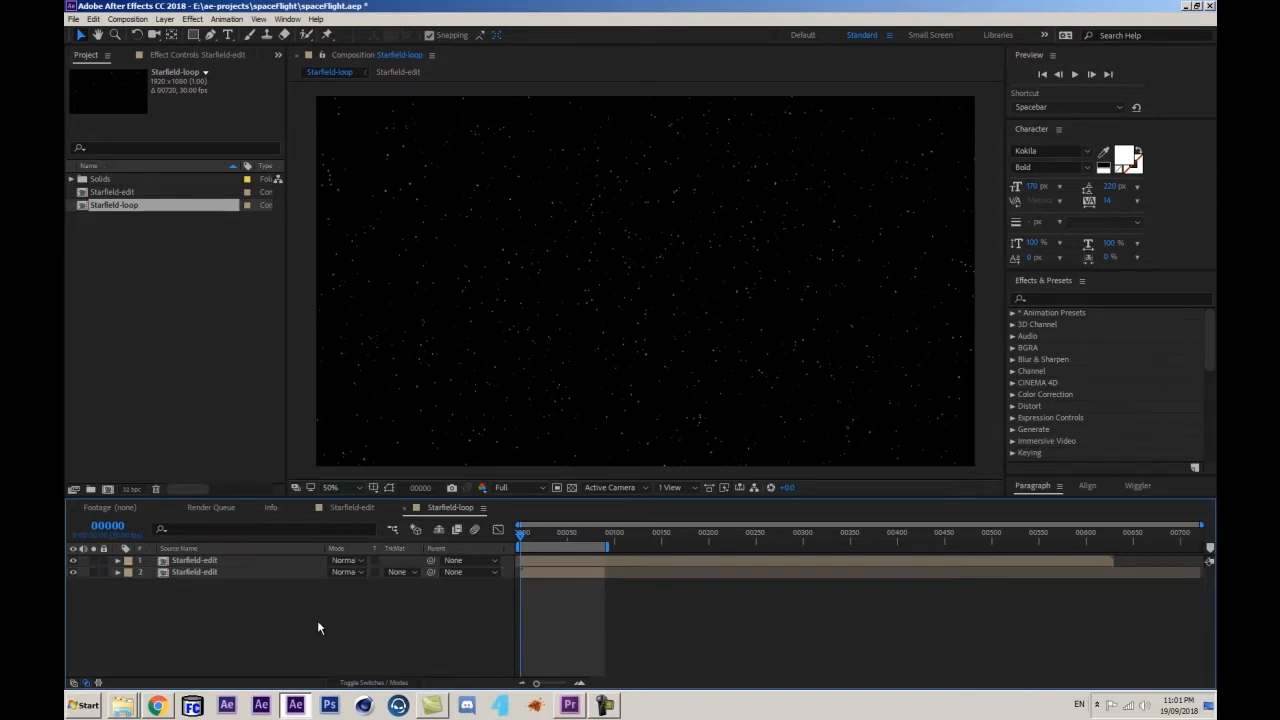
key(ctrl+m)
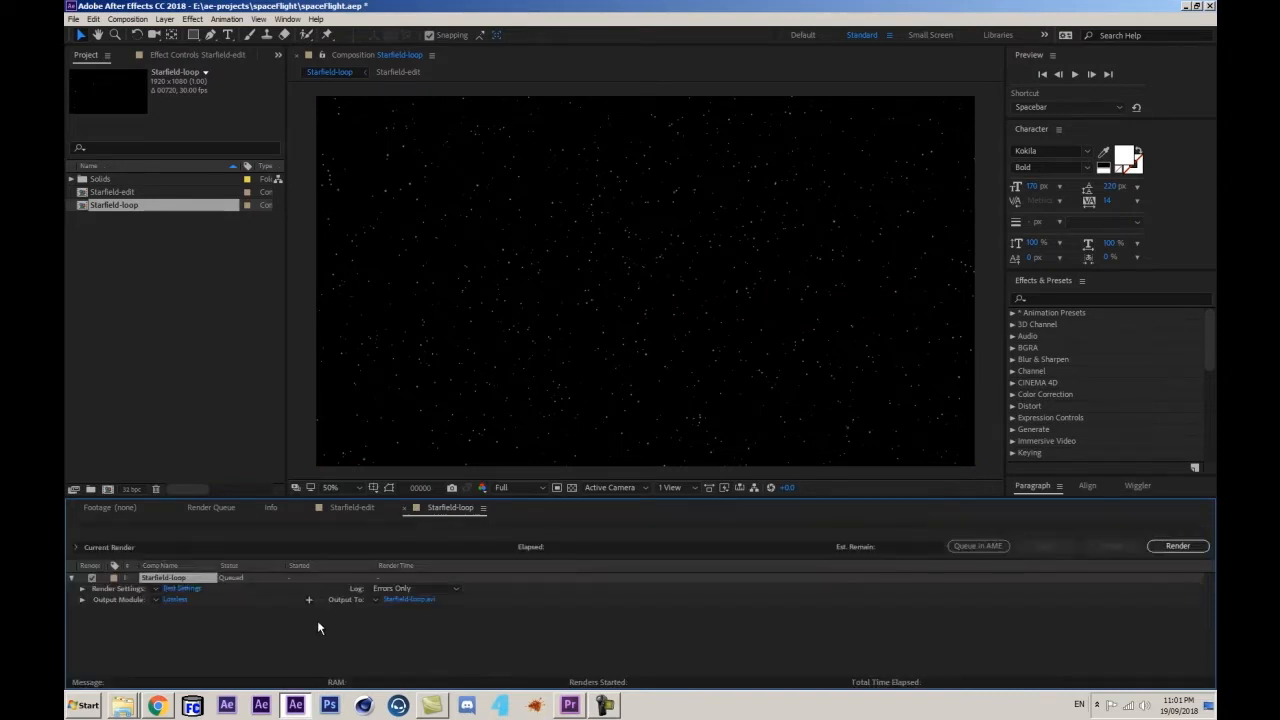
double_click(128, 205)
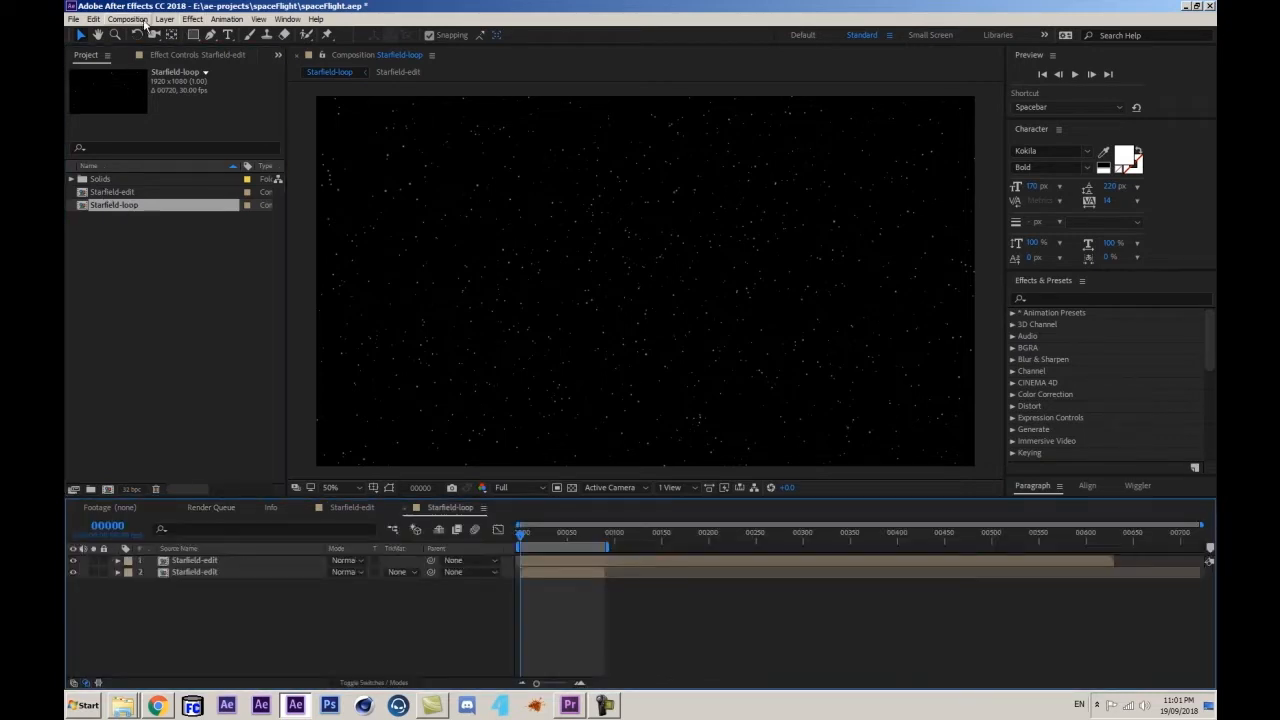
click(145, 24)
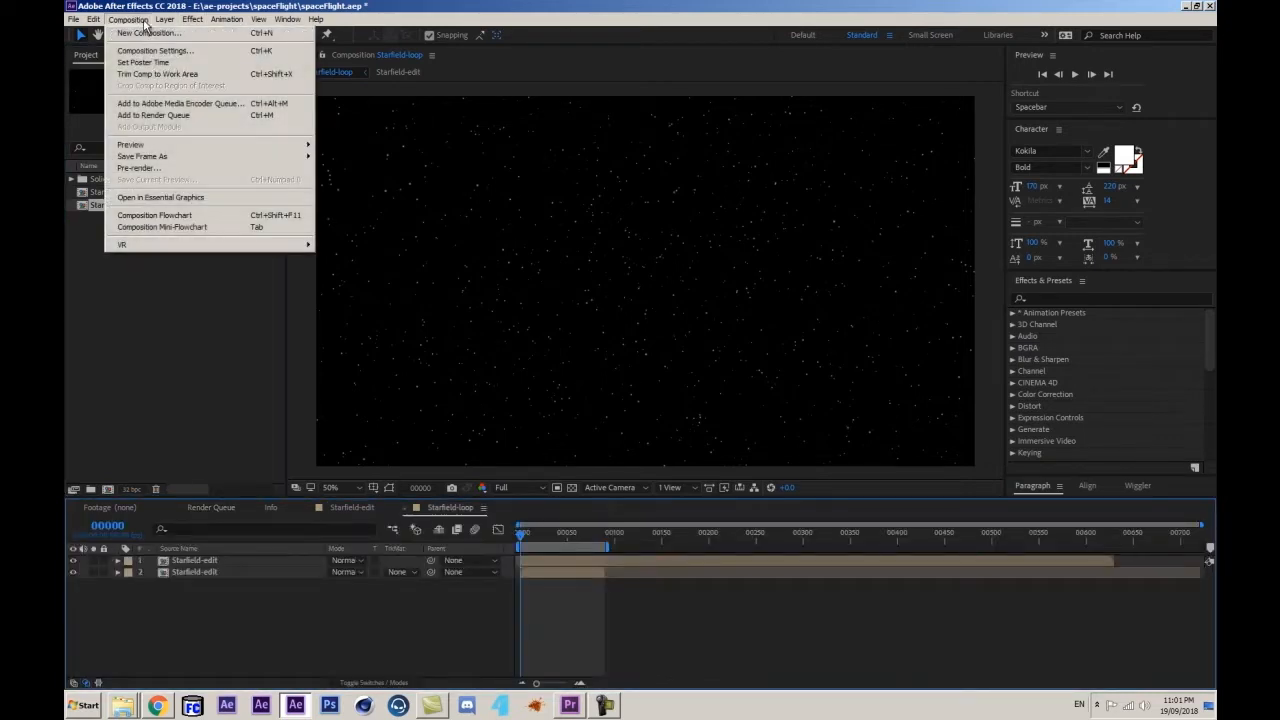
click(170, 117)
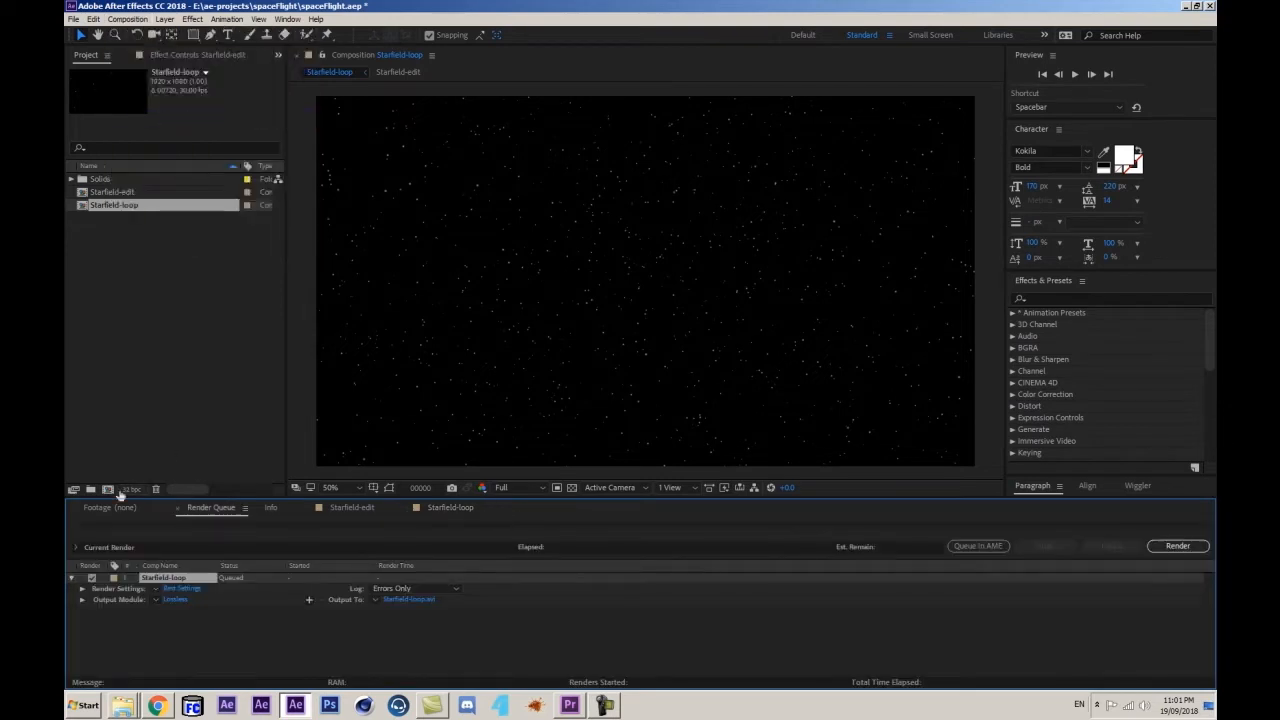
- Render Starfield-loop with the Lossless with Alpha output module to Starfield-loop.avi in the spaceFlight output folder
click(156, 600)
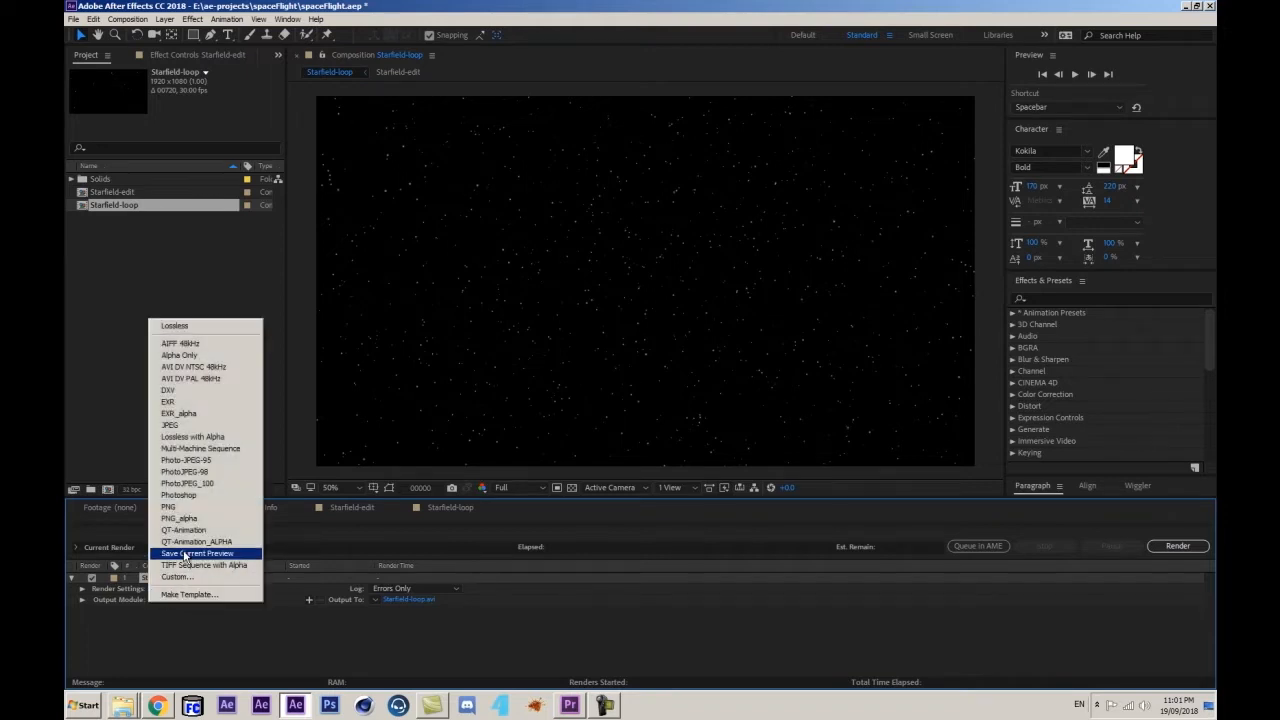
click(192, 437)
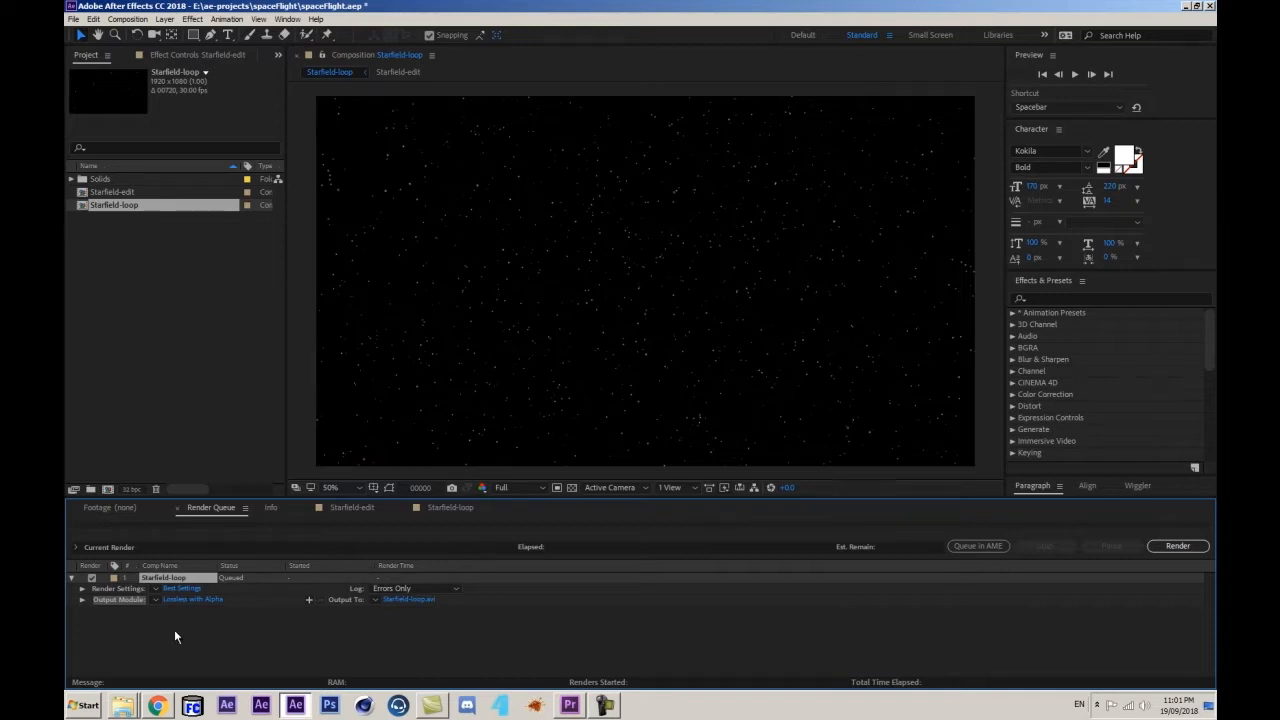
click(405, 607)
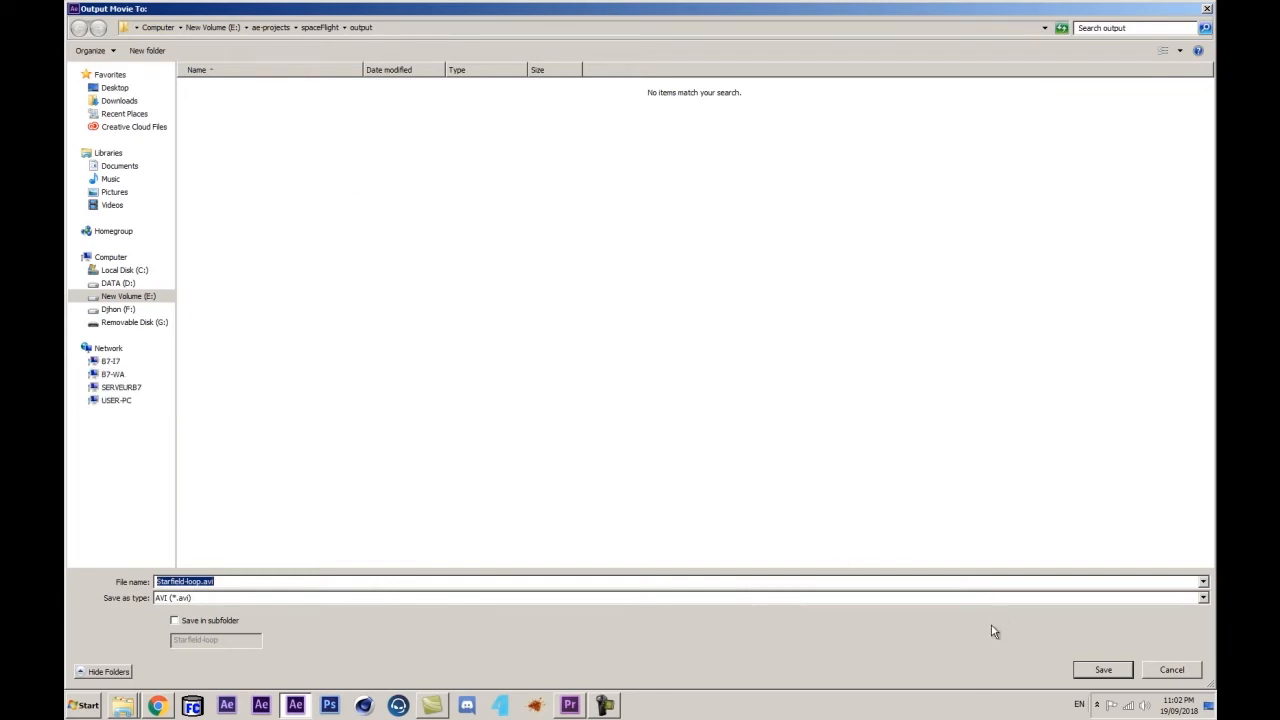
click(1103, 670)
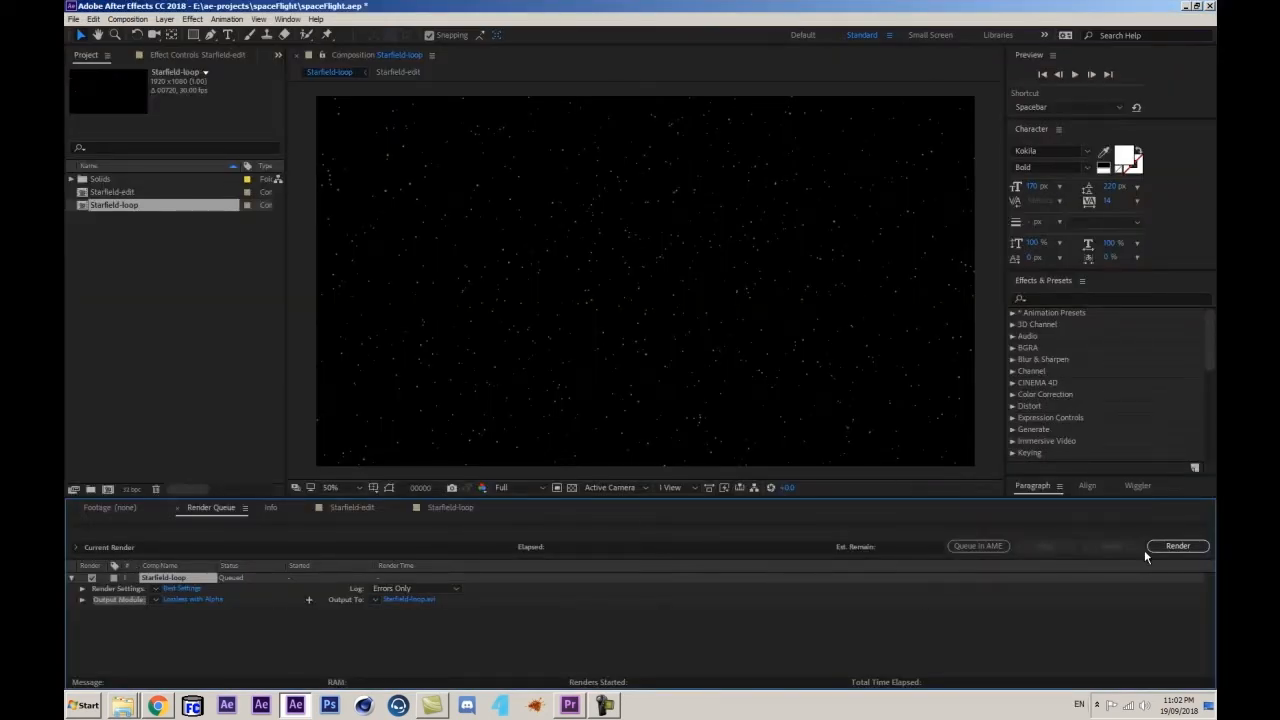
click(1177, 548)
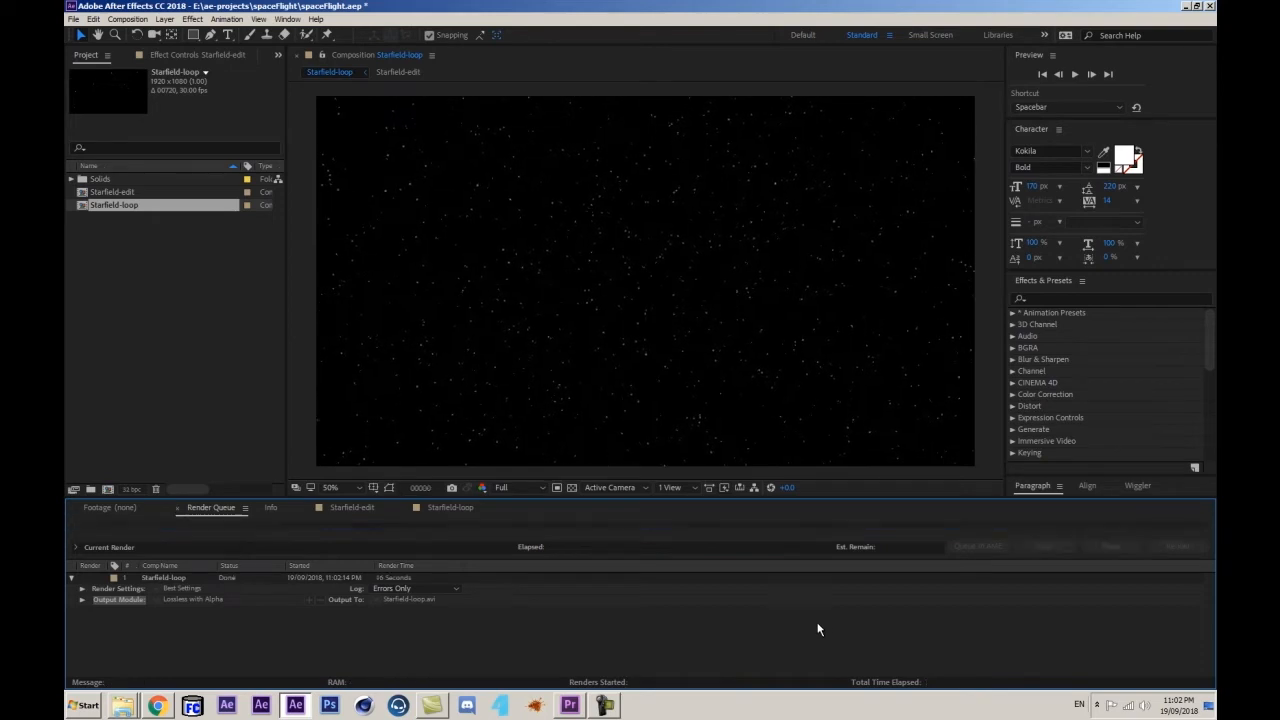
- Import the rendered Starfield-loop.avi from the output folder into the project
click(144, 261)
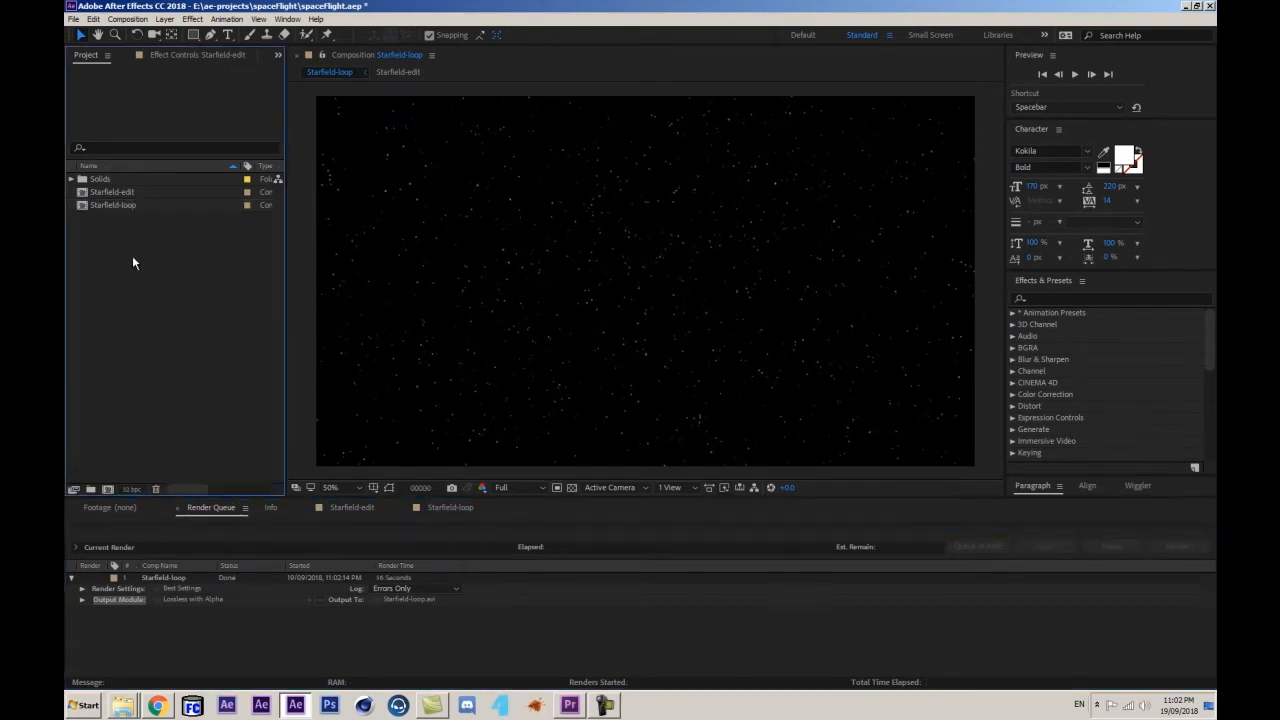
double_click(152, 277)
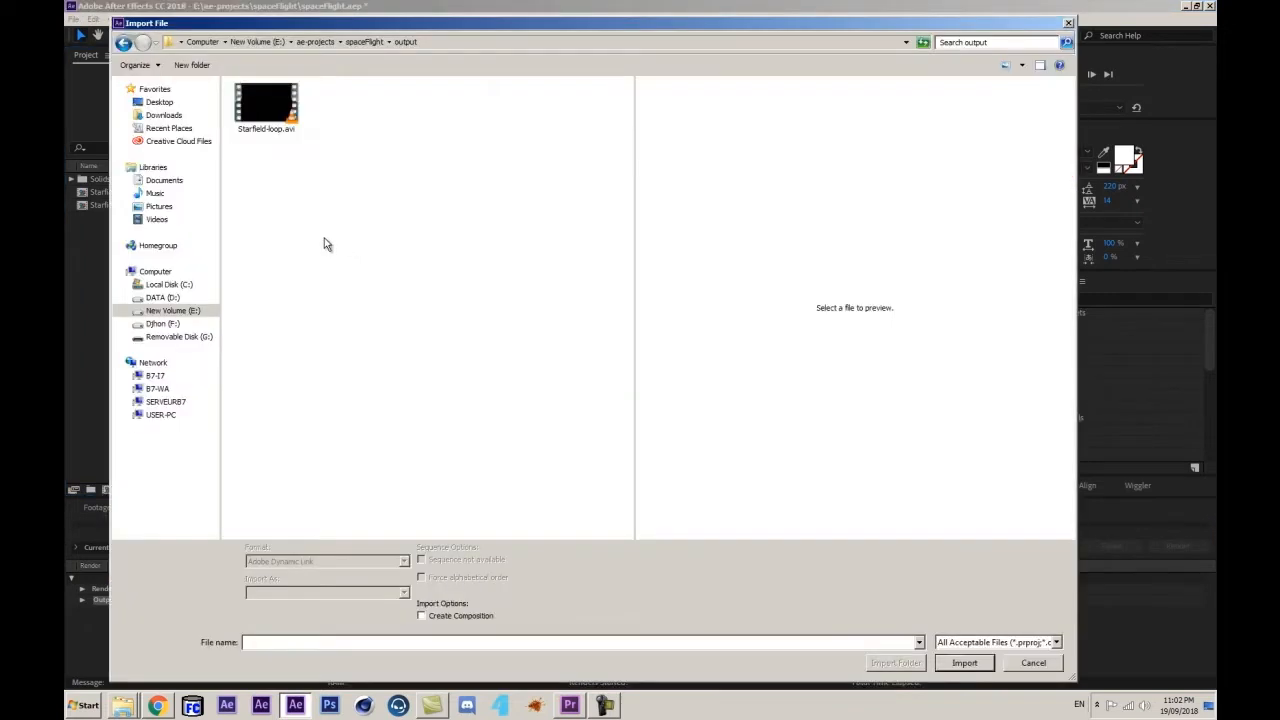
double_click(279, 121)
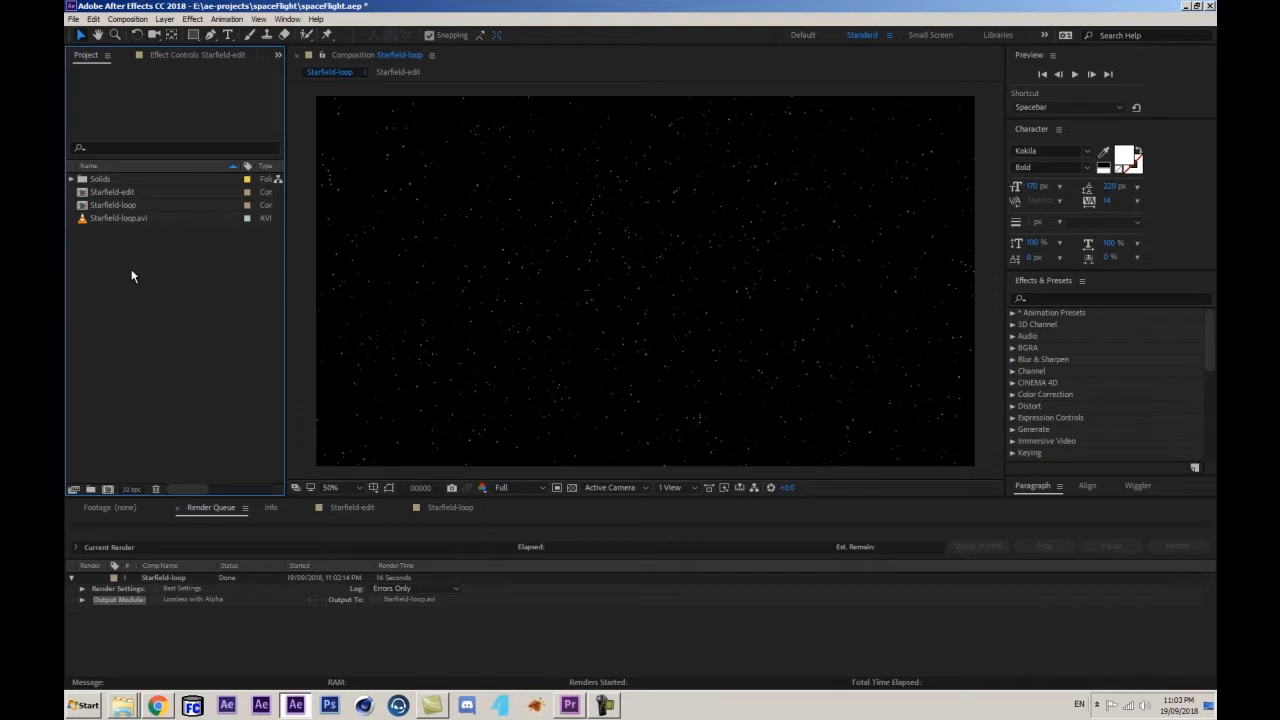
- Create a new 1920 x 1080 composition named fractal_nebulae
key(ctrl+n)
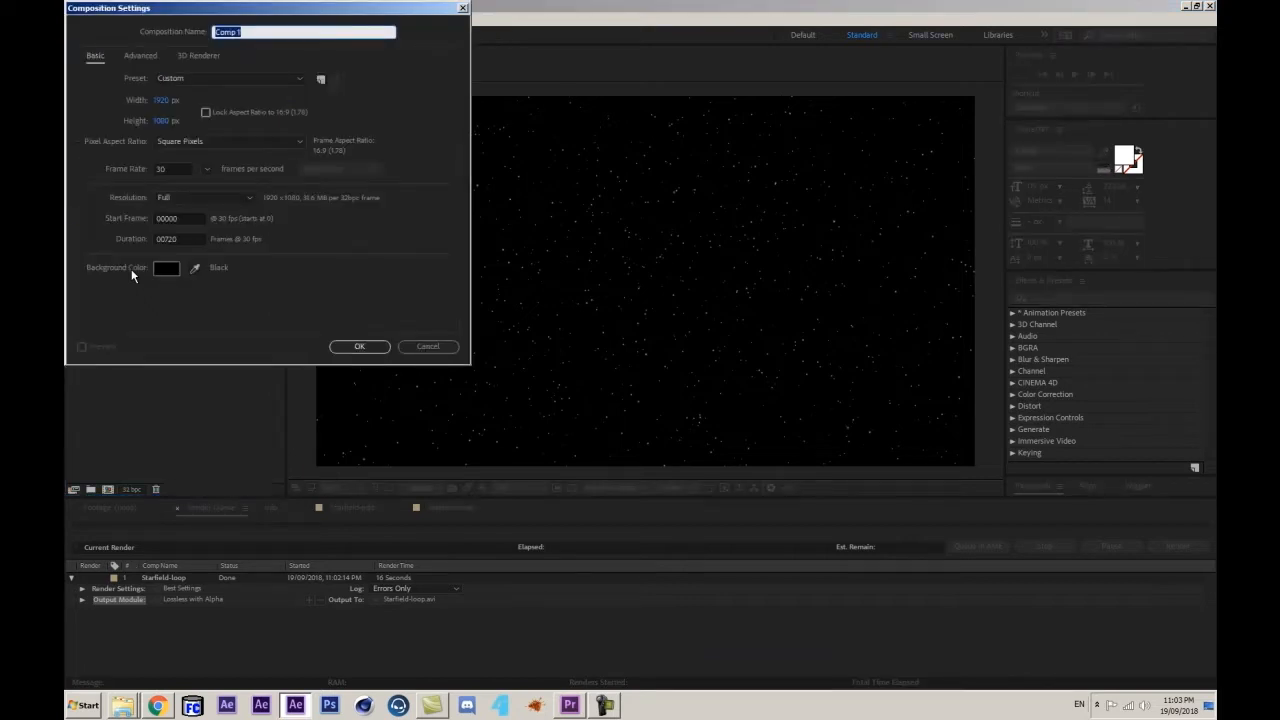
text(fractal_nebulae)
key(Return)
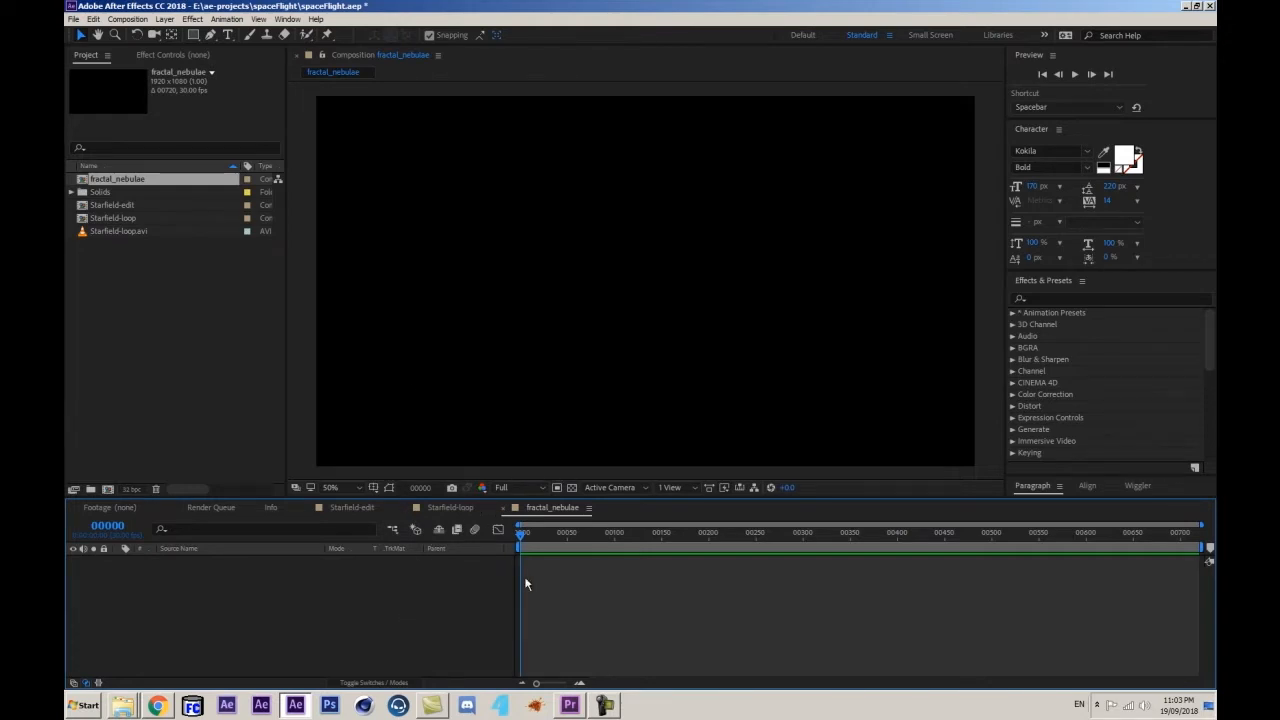
- Add a black composition-sized solid named fractal_noise to the fractal_nebulae composition
key(ctrl+y)
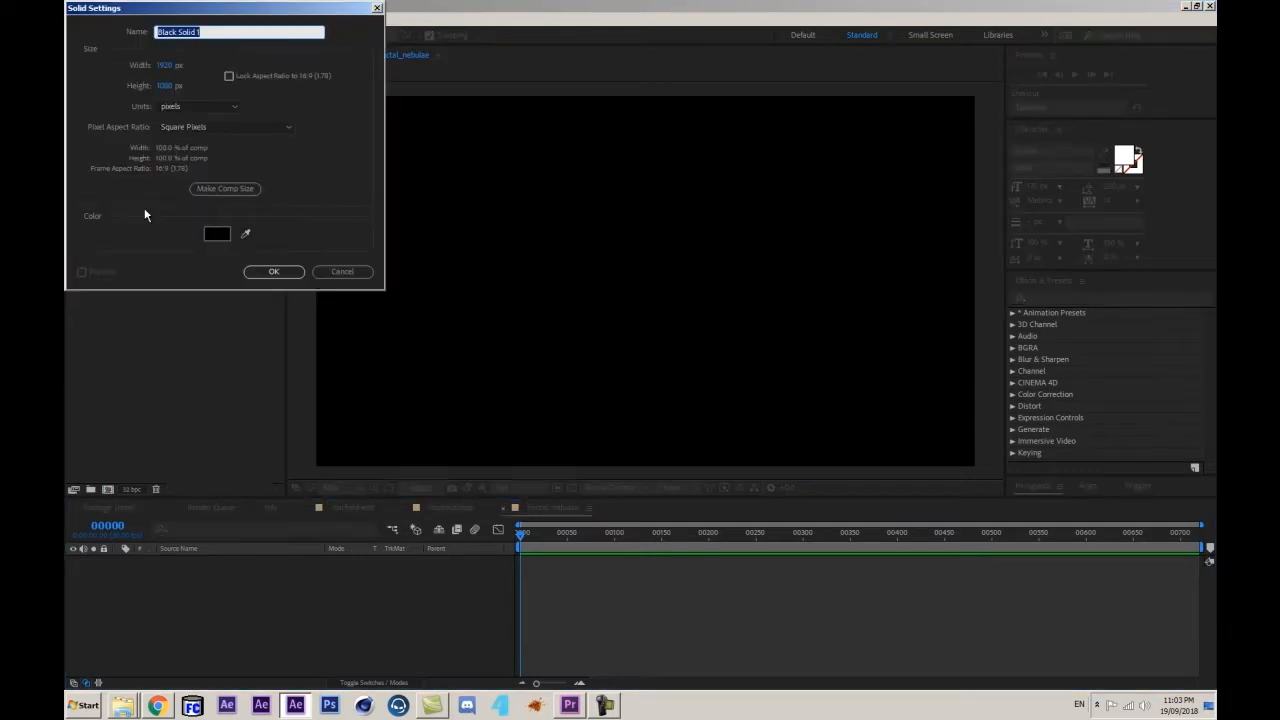
click(222, 189)
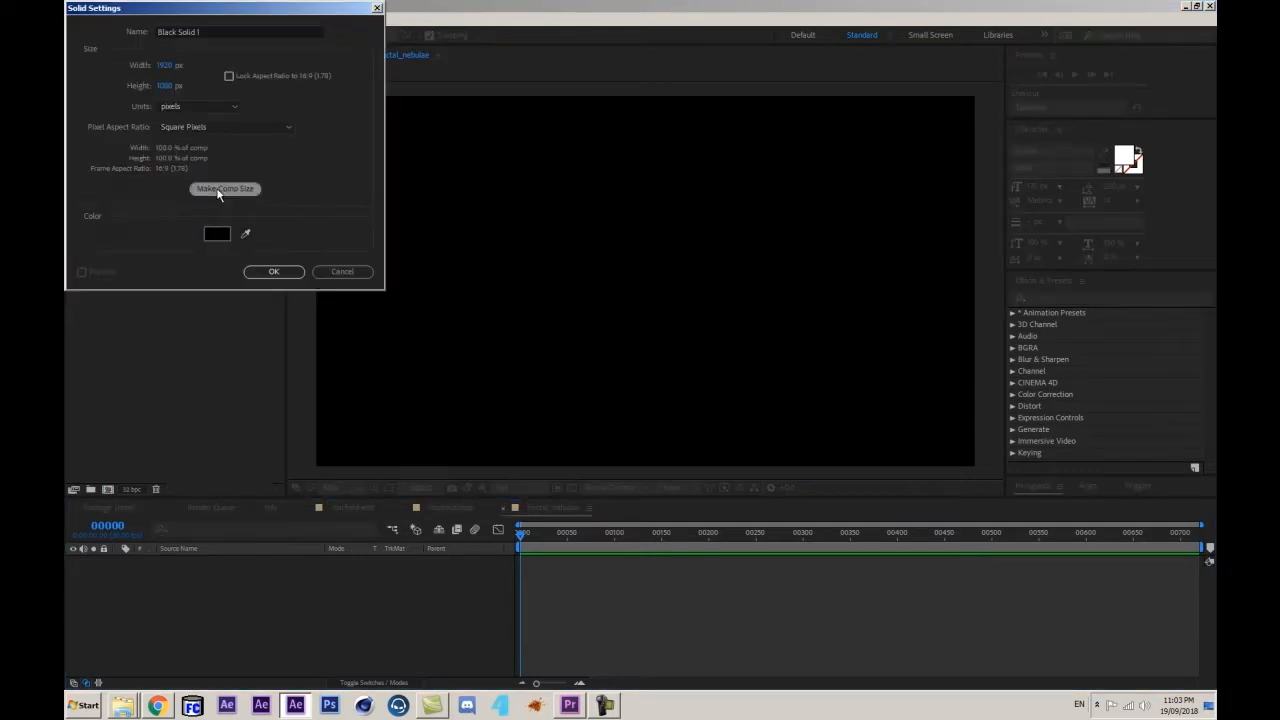
click(227, 31)
text(fract)
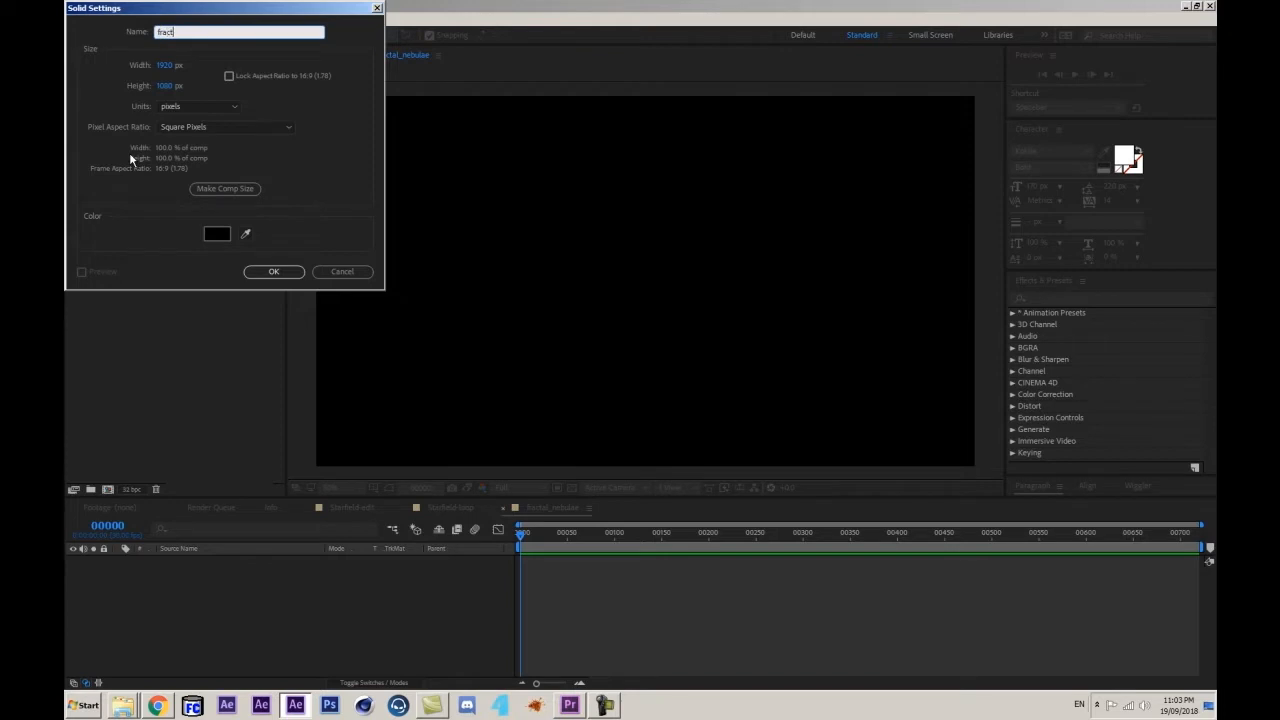
text(al_noise)
key(Return)
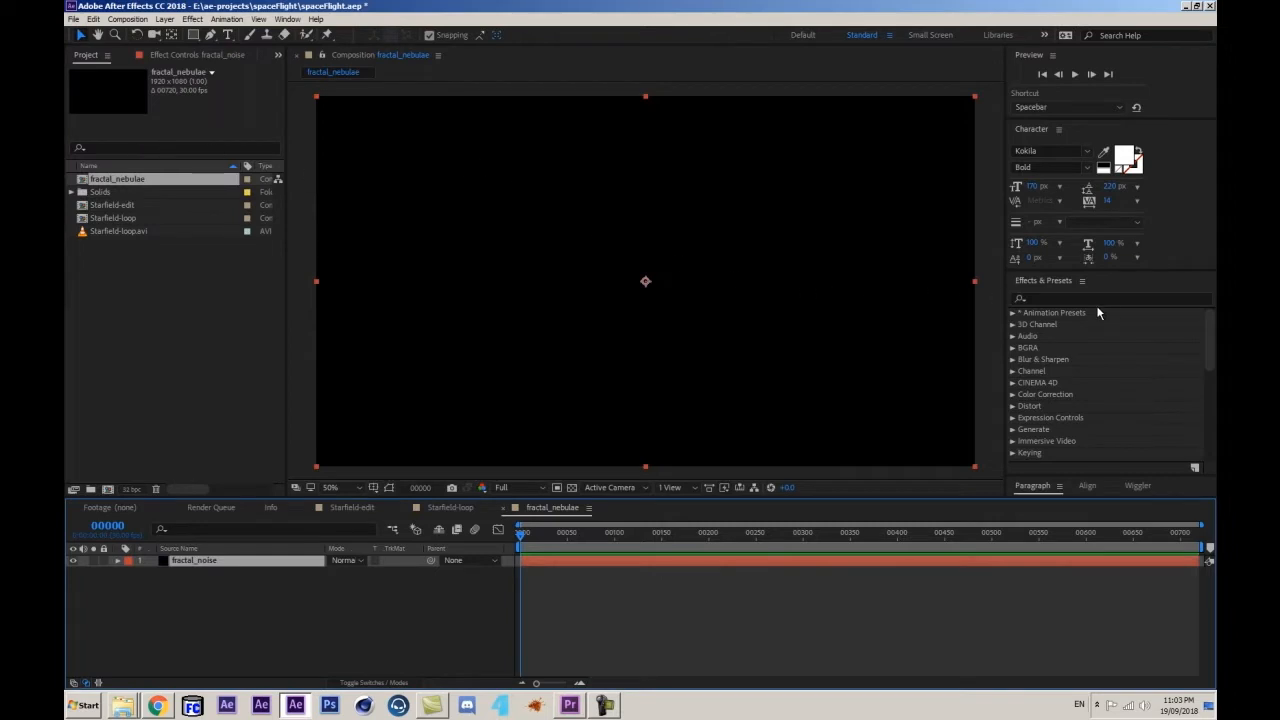
- Find the Fractal Noise effect and apply it to the fractal_noise solid
click(1092, 299)
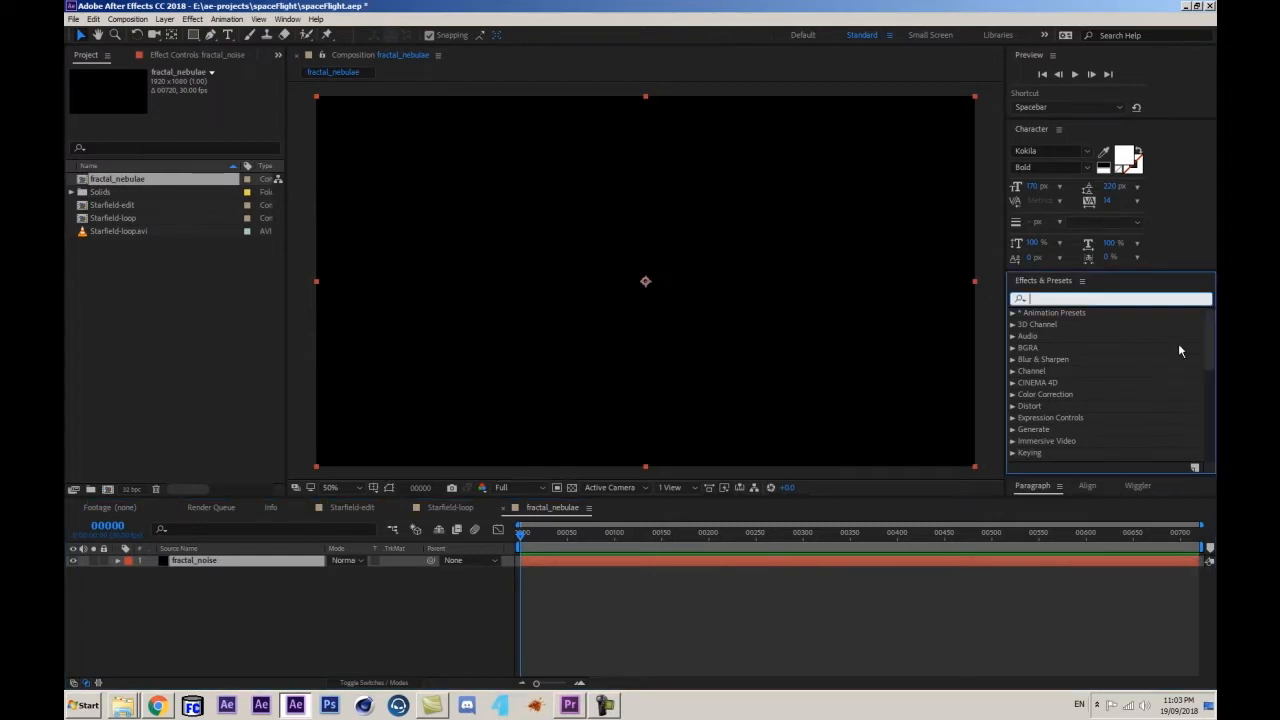
text(frac)
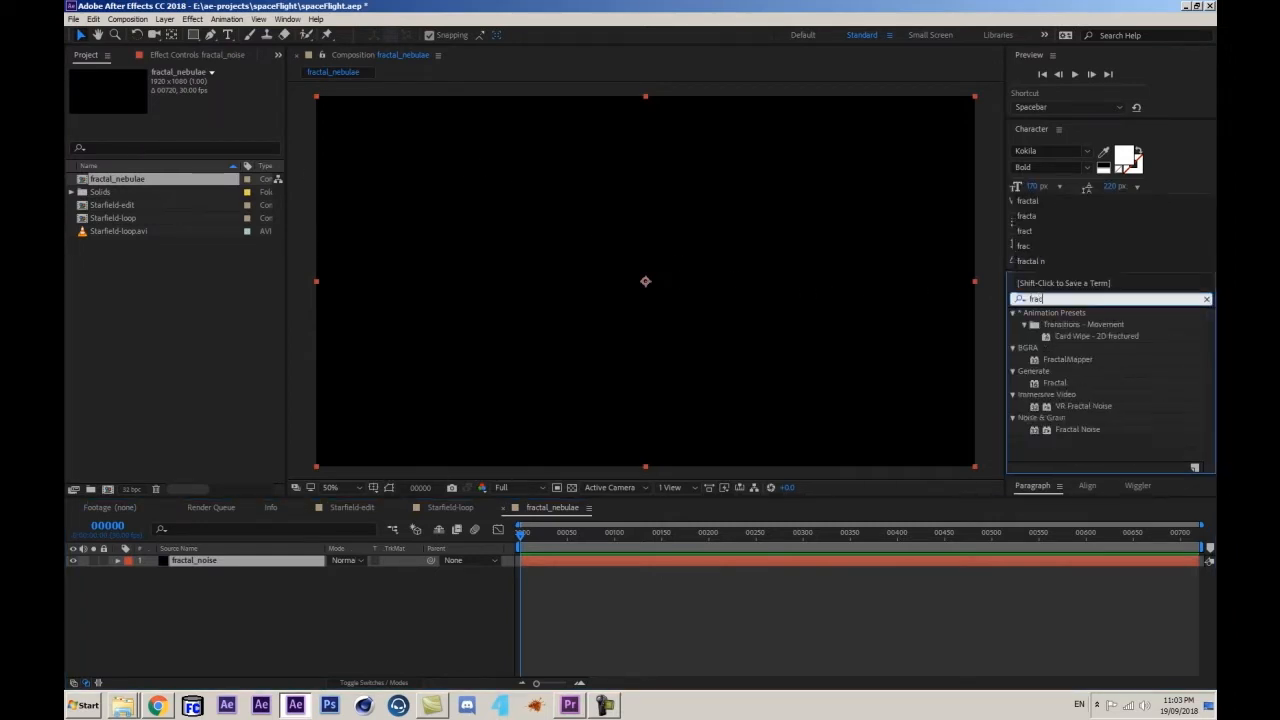
text(tal)
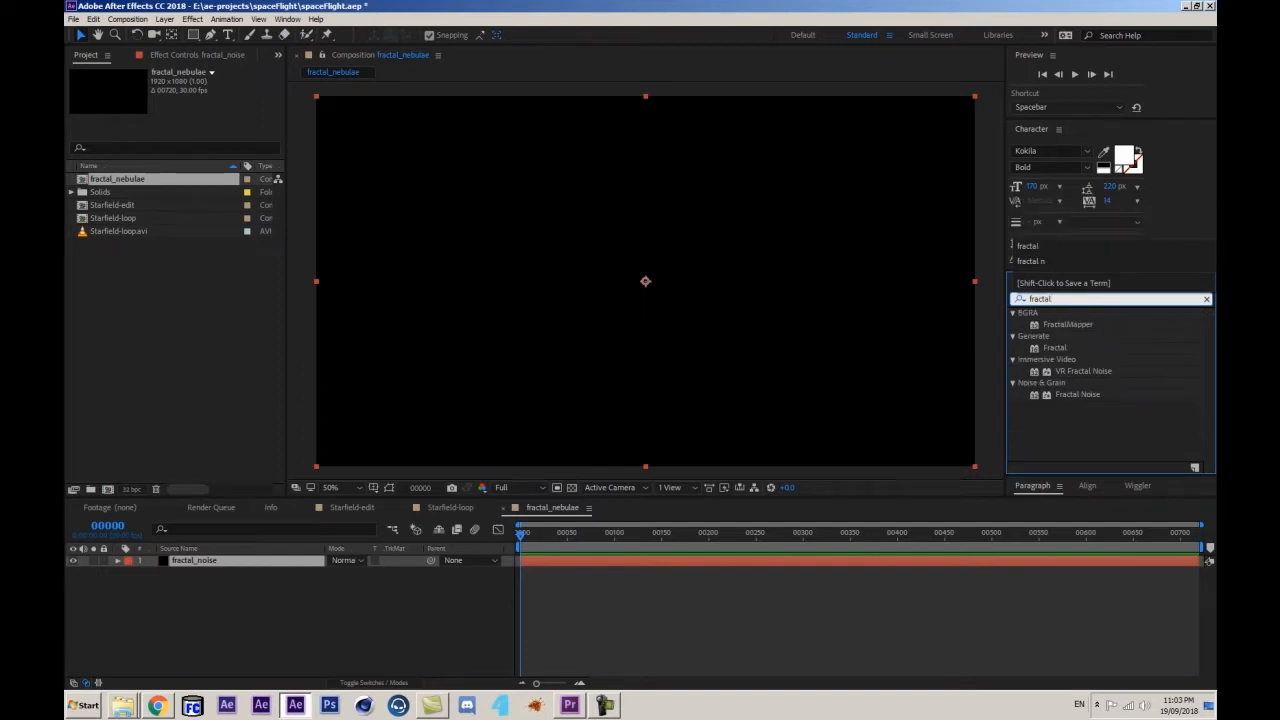
click(1091, 397)
double_click(1093, 395)
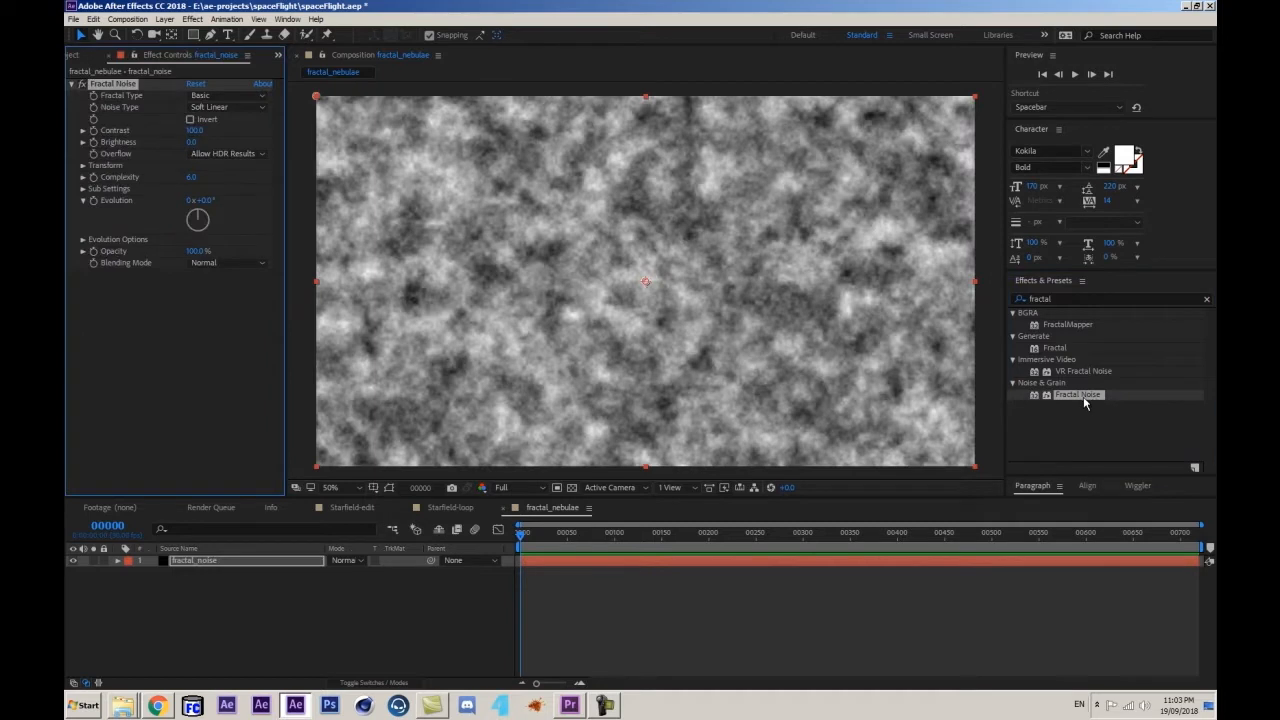
- Set the Fractal Noise effect's Fractal Type to Cloudy
click(403, 584)
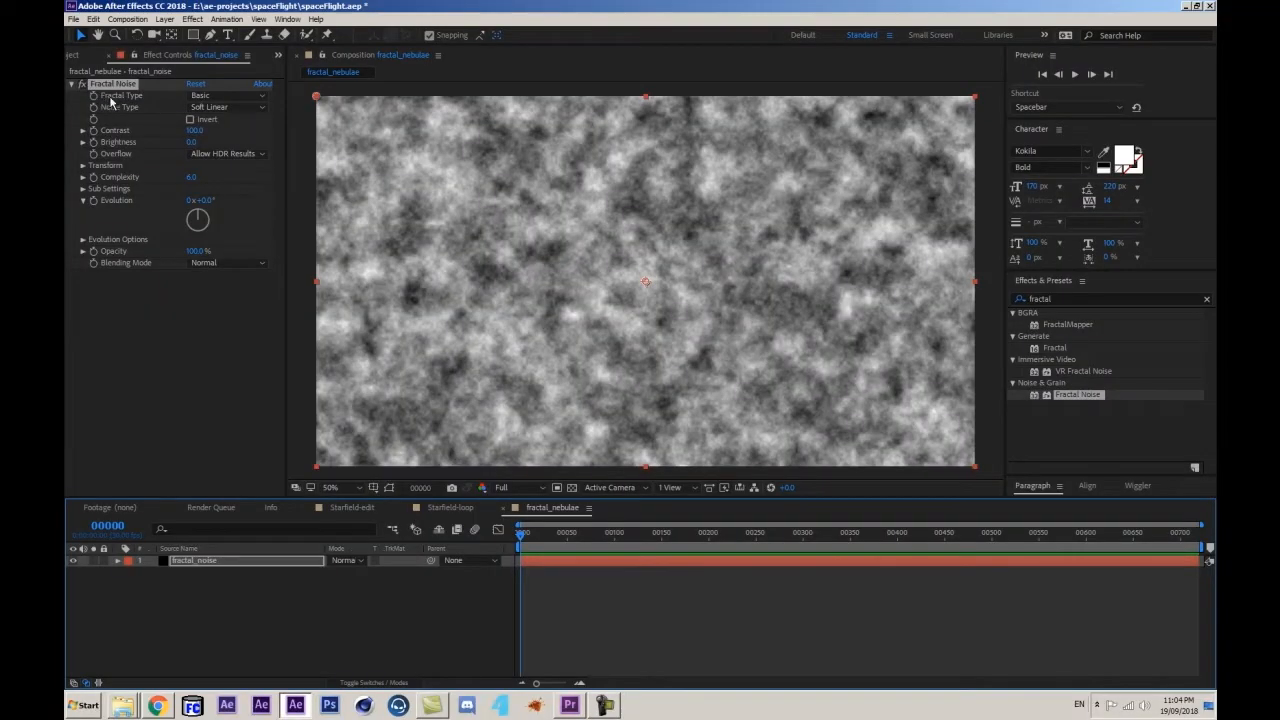
click(234, 98)
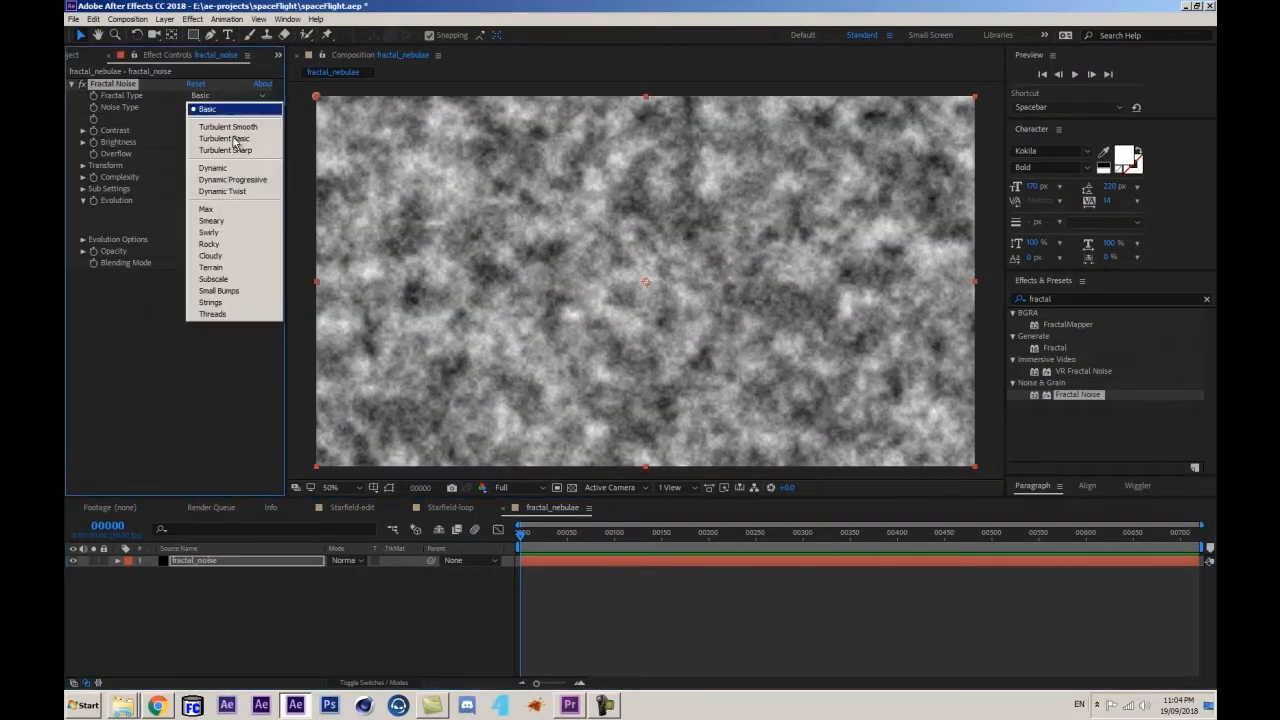
click(211, 256)
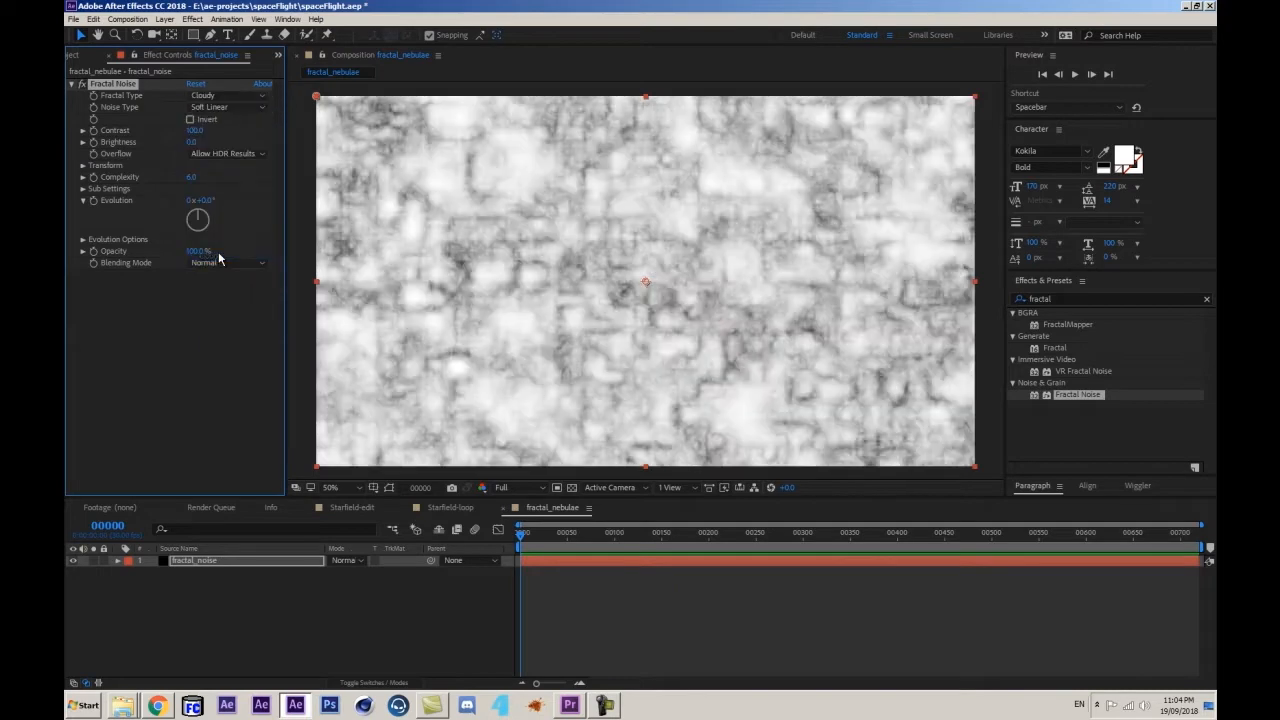
- In the Fractal Noise Sub Settings, set Sub Rotation to 218°, Sub Influence to 80.7 and Sub Scaling to 55.9
click(82, 189)
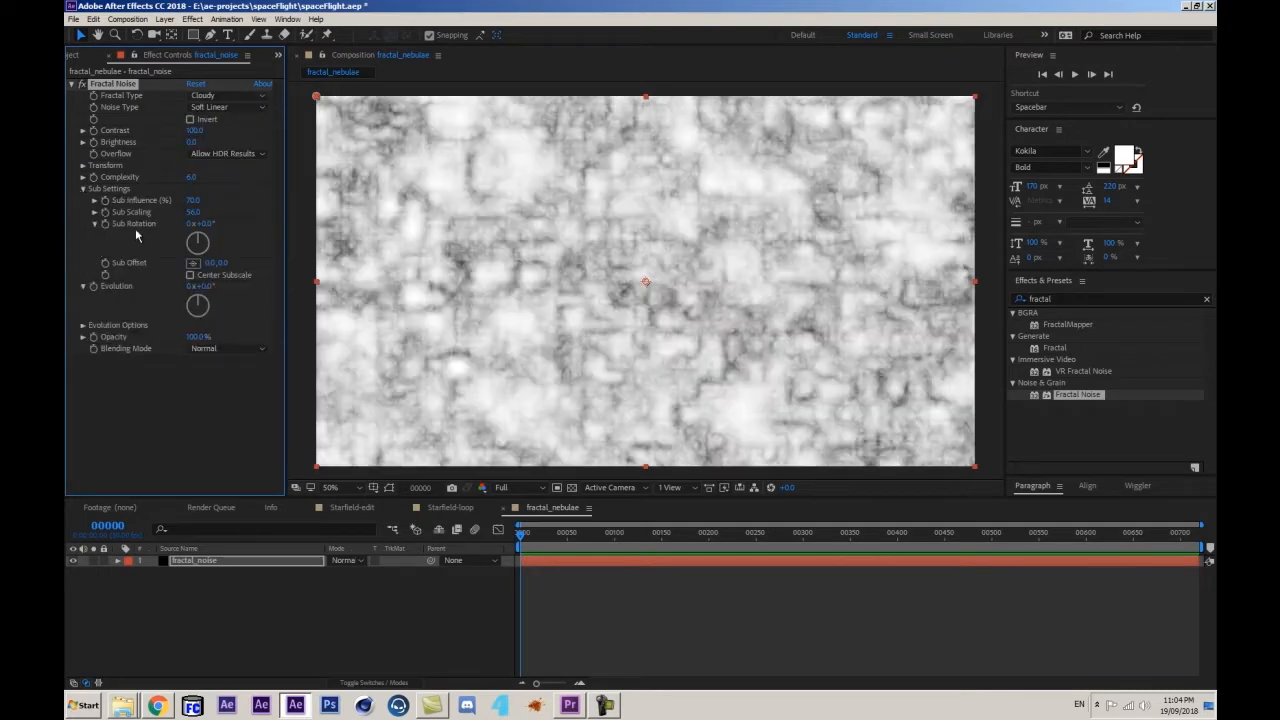
drag(186, 226, 336, 215)
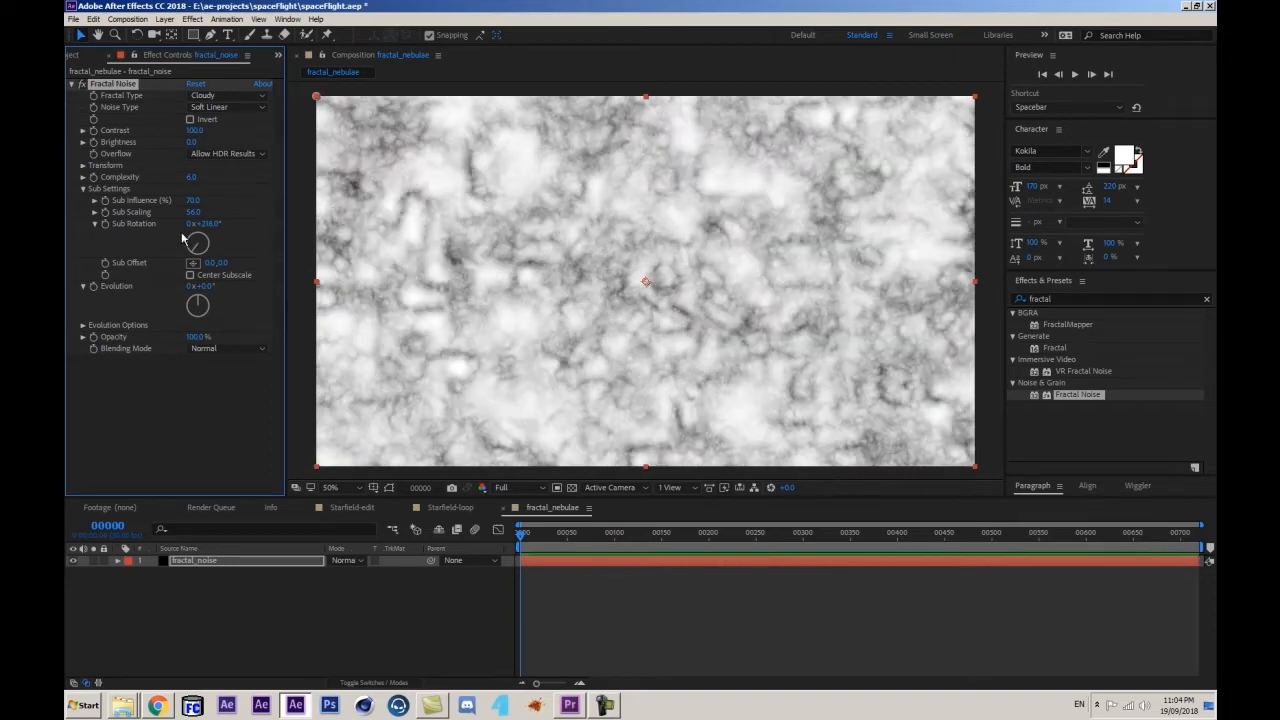
drag(191, 200, 255, 202)
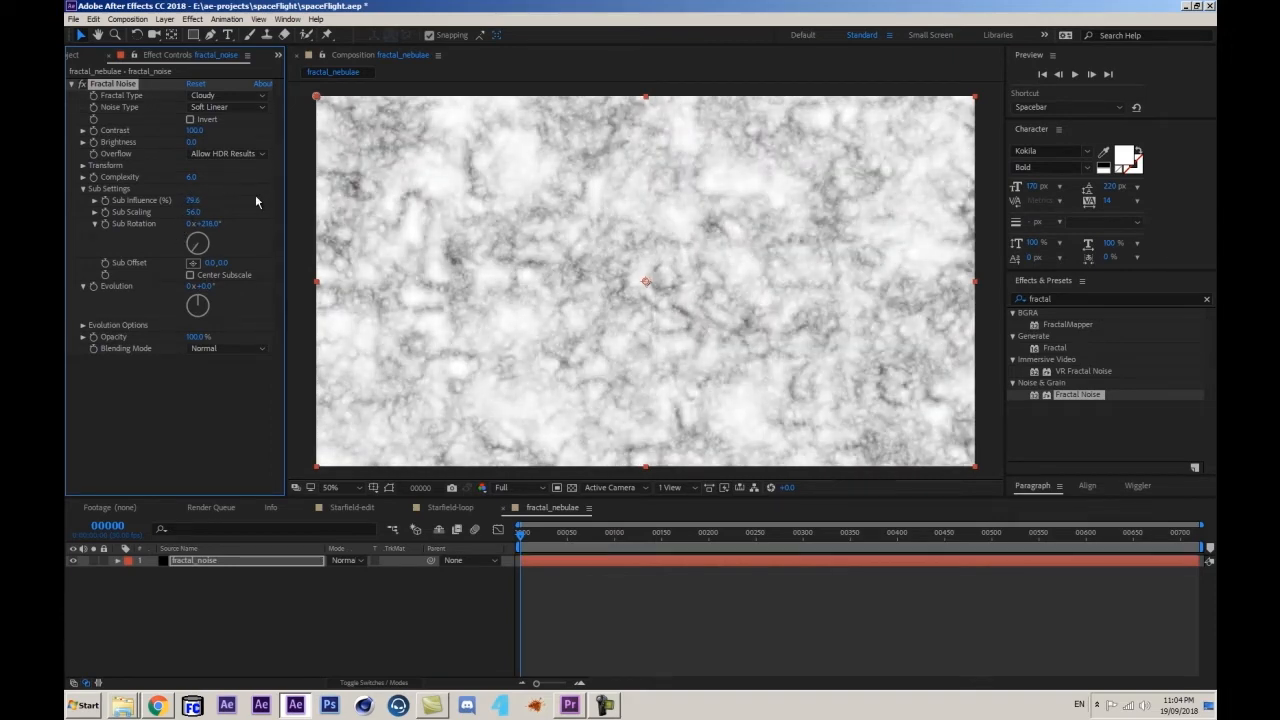
click(193, 212)
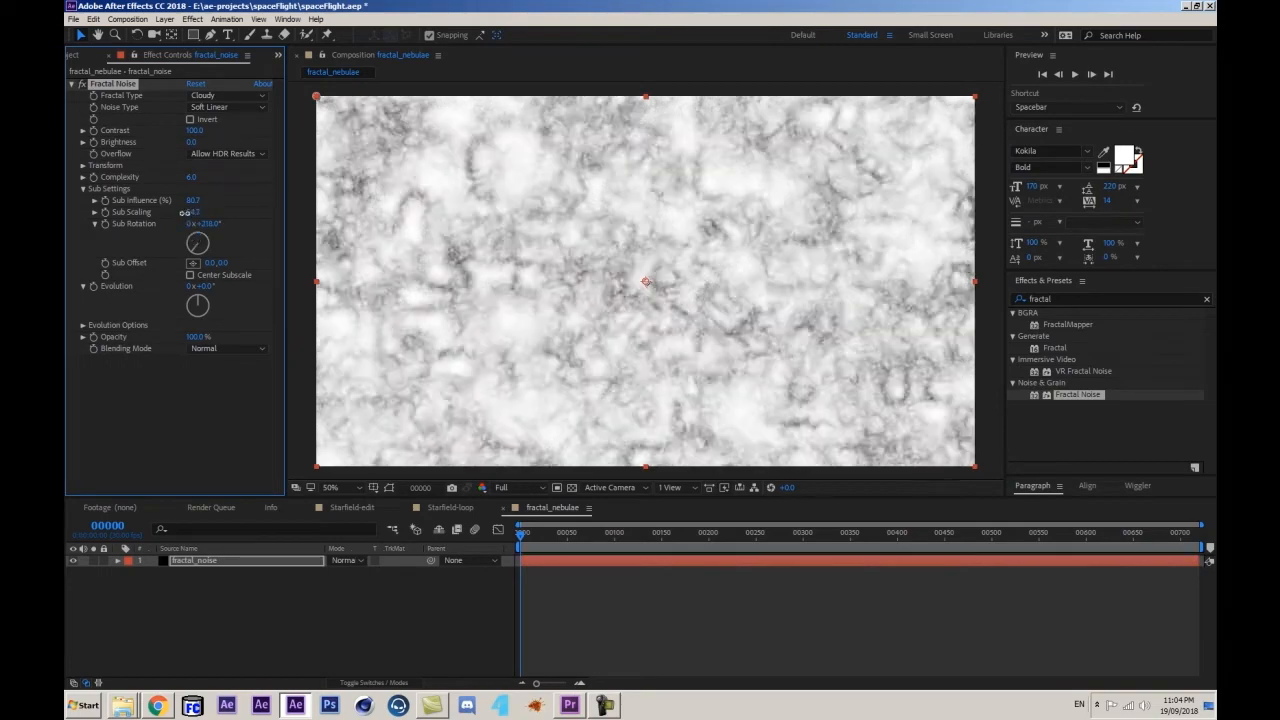
text(55.9)
key(Return)
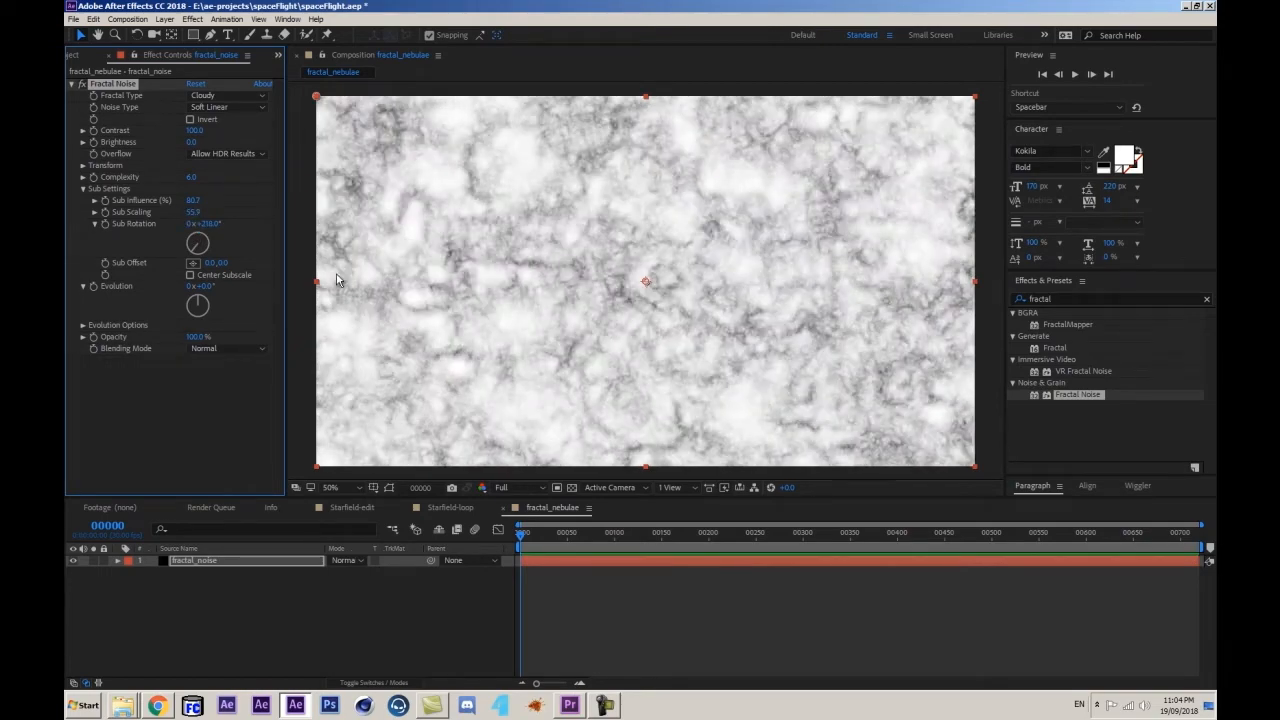
click(266, 561)
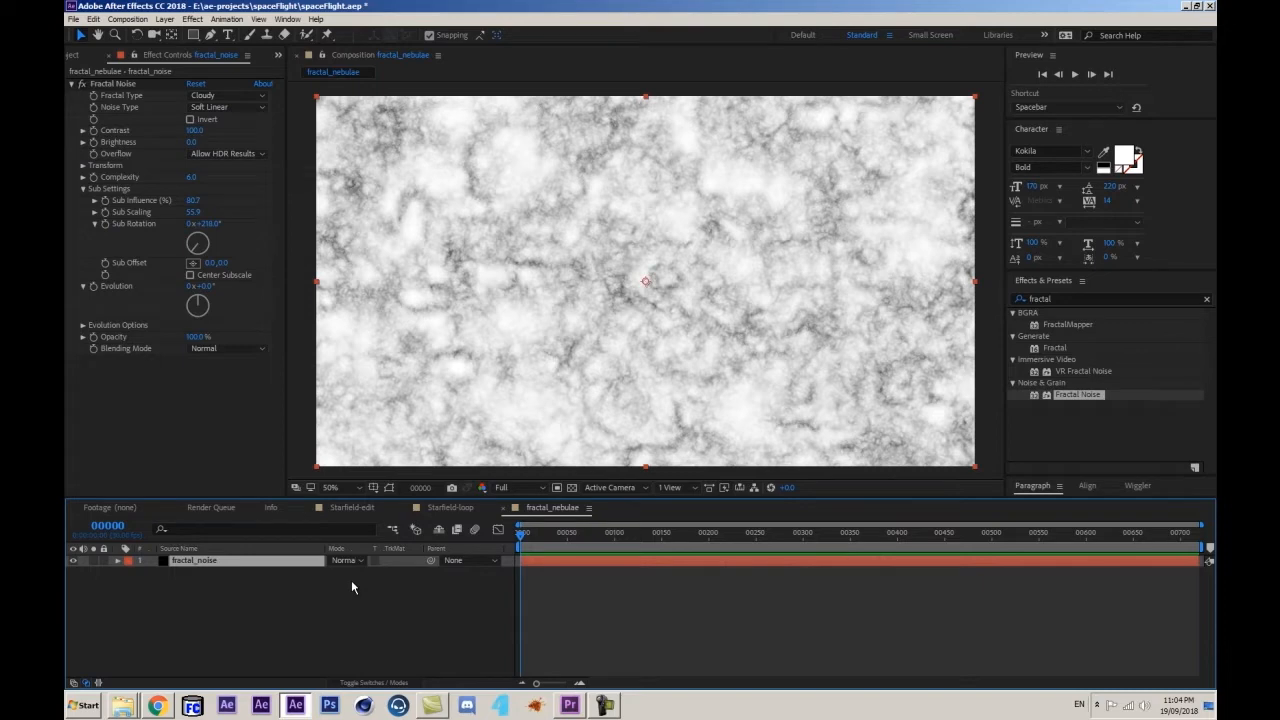
key(ctrl+alt+y)
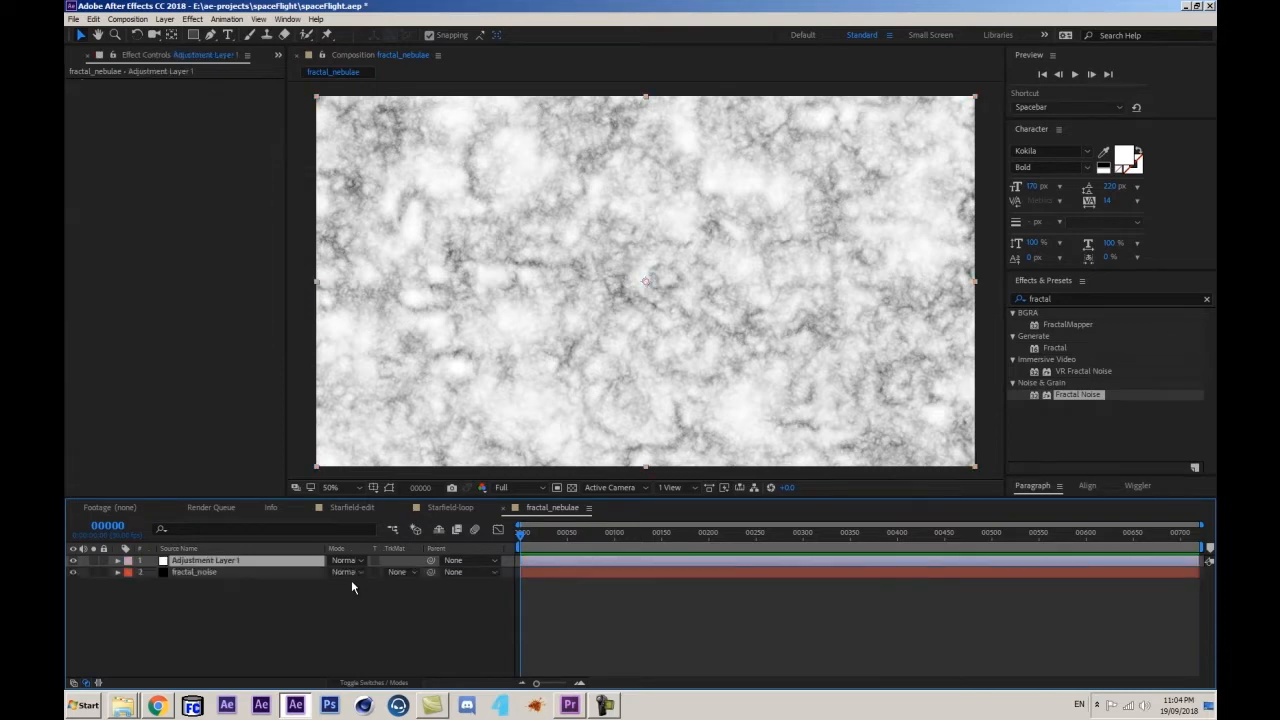
key(Delete)
- Add a new adjustment layer above the fractal_noise layer
click(165, 19)
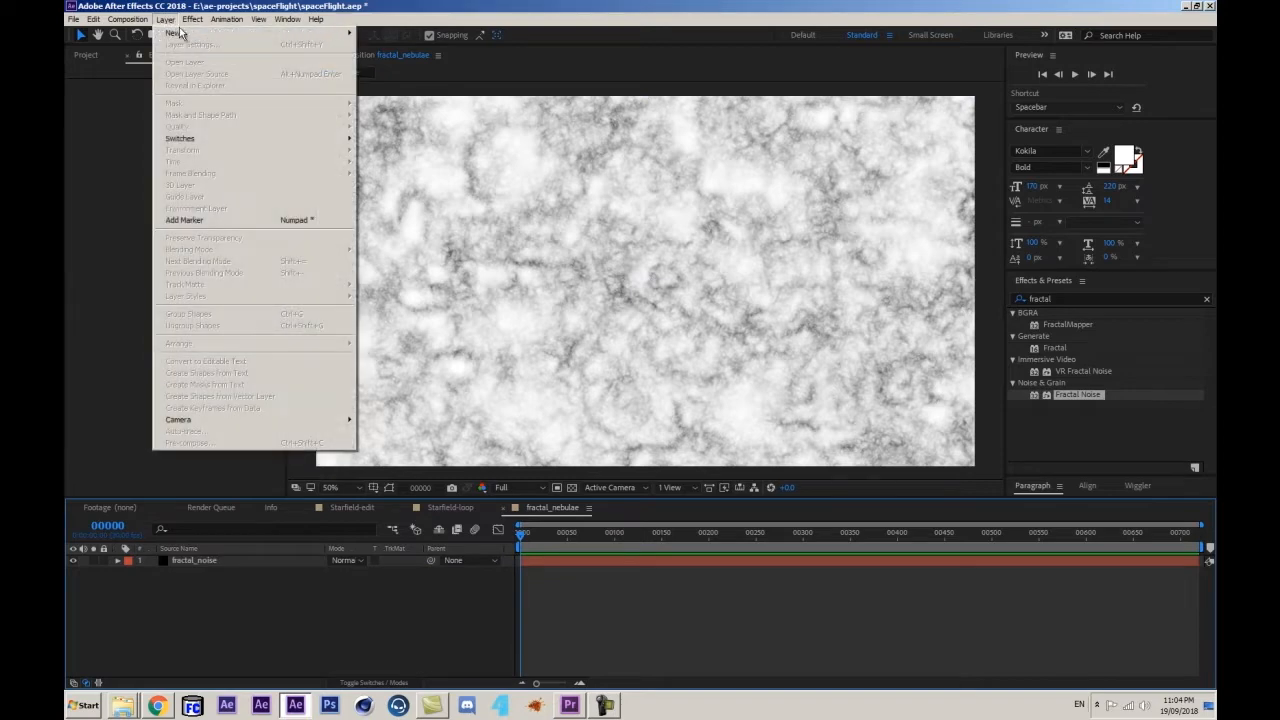
mouse_move(178, 33)
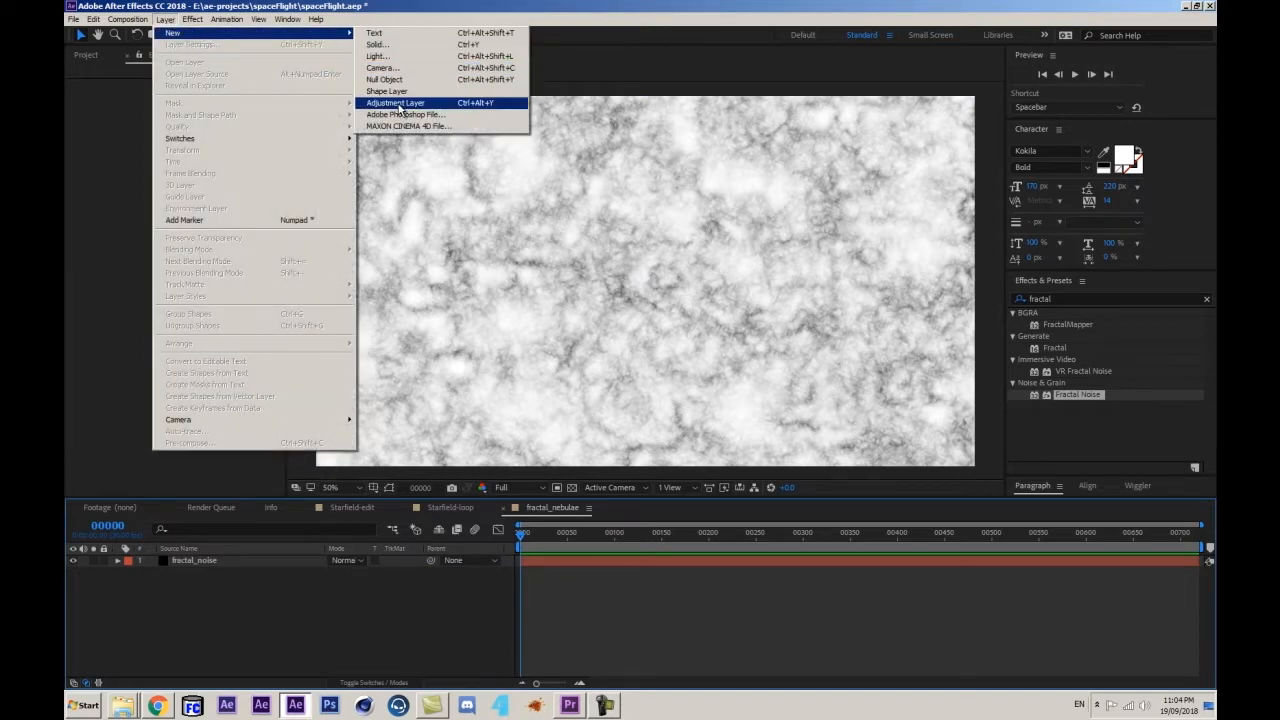
click(398, 104)
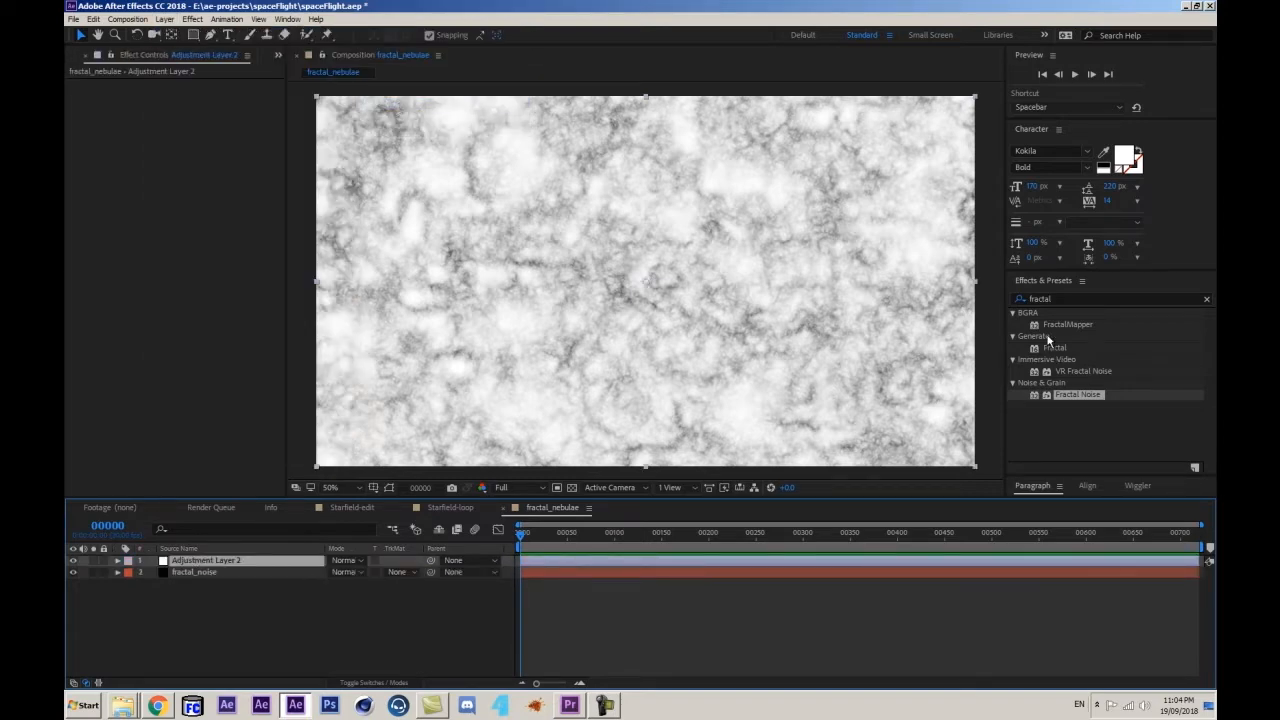
- Find the Levels effect and apply it to the adjustment layer
click(1072, 298)
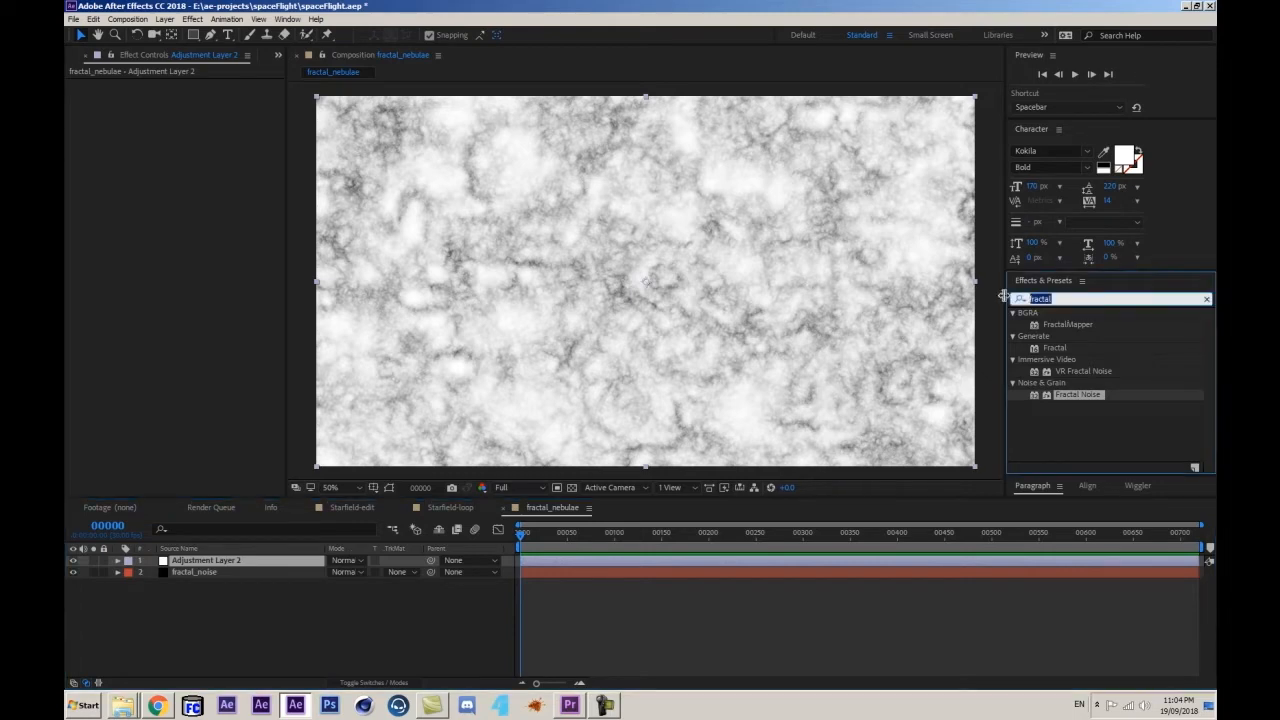
text(level)
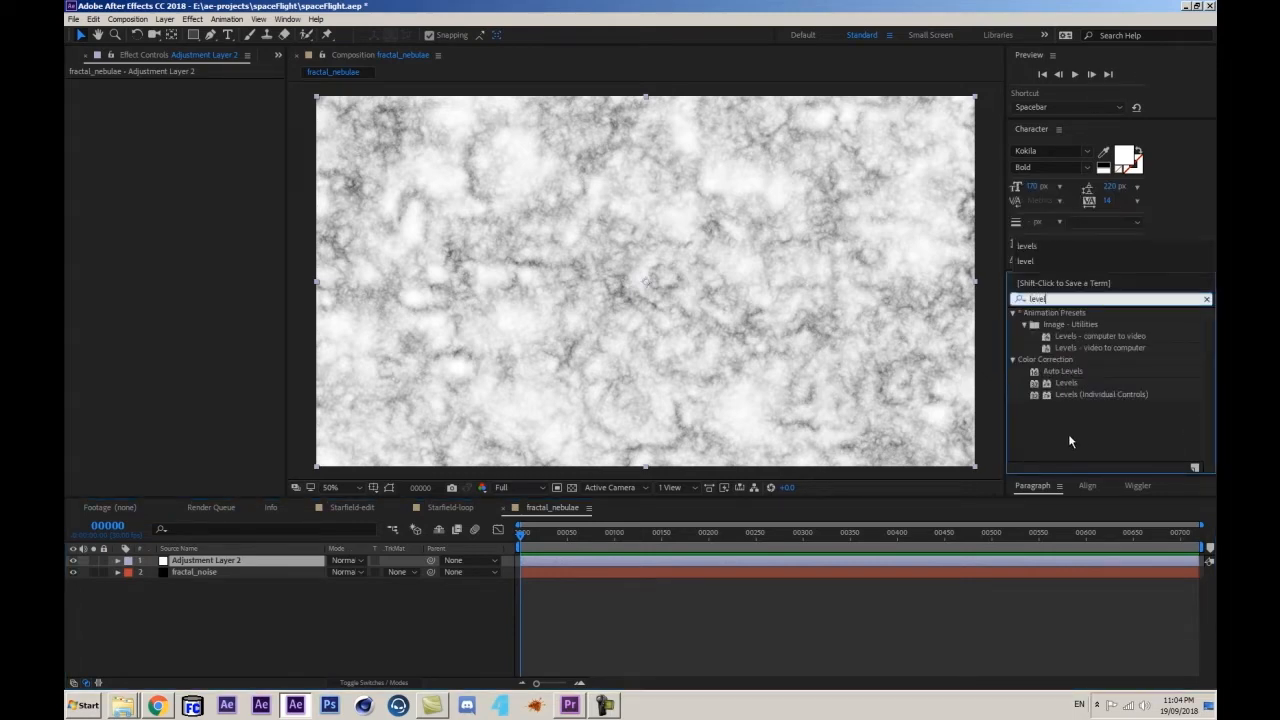
click(1072, 382)
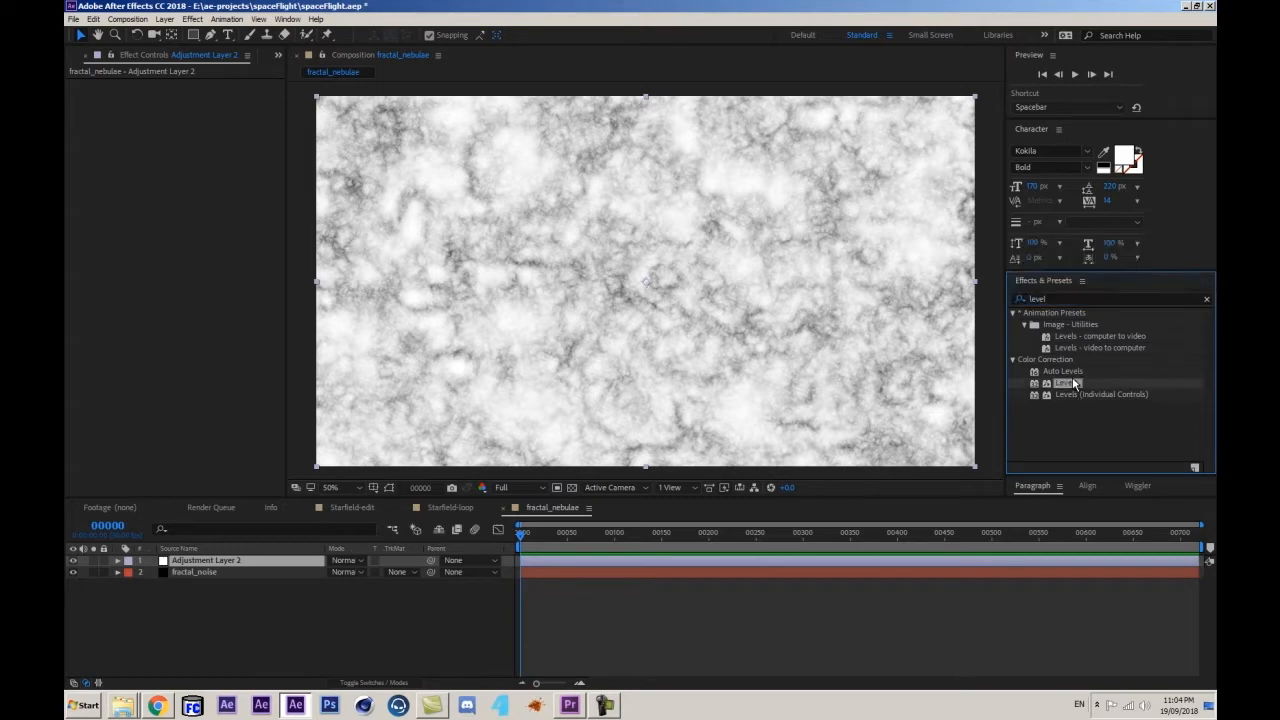
double_click(1072, 382)
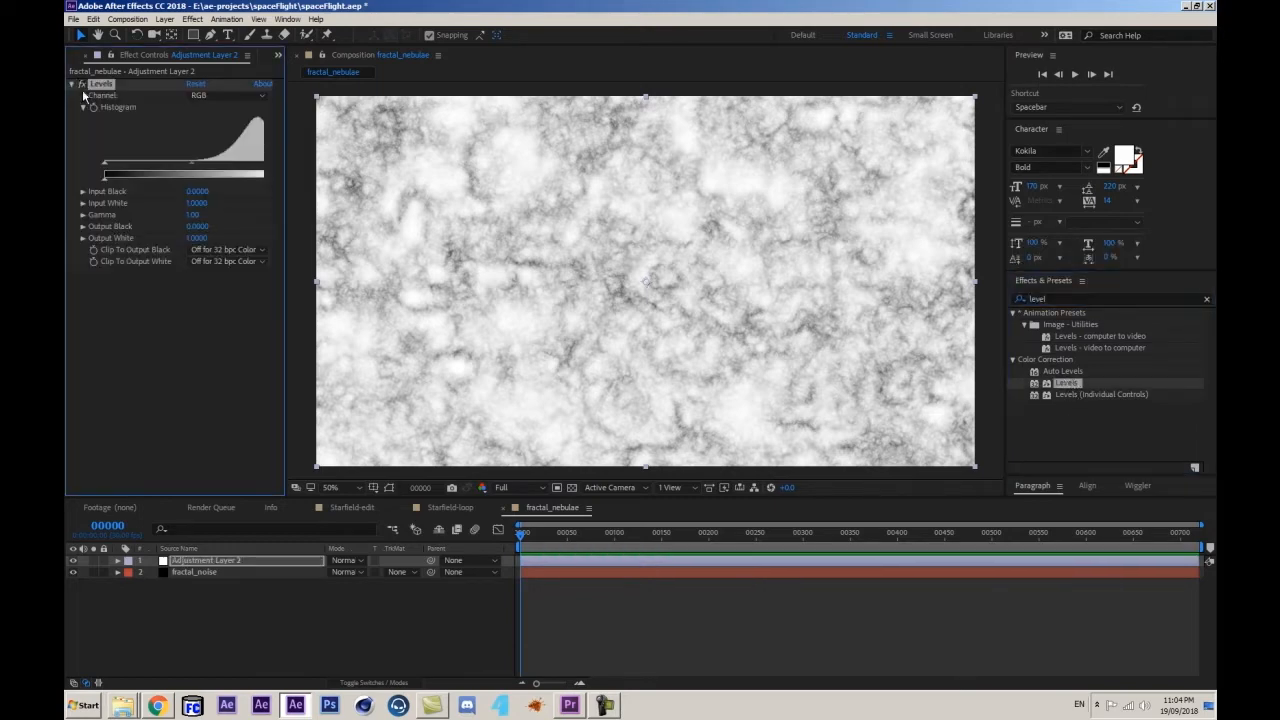
- Raise the Levels Input Black on the adjustment layer to about 0.835 using the histogram
drag(285, 187, 330, 187)
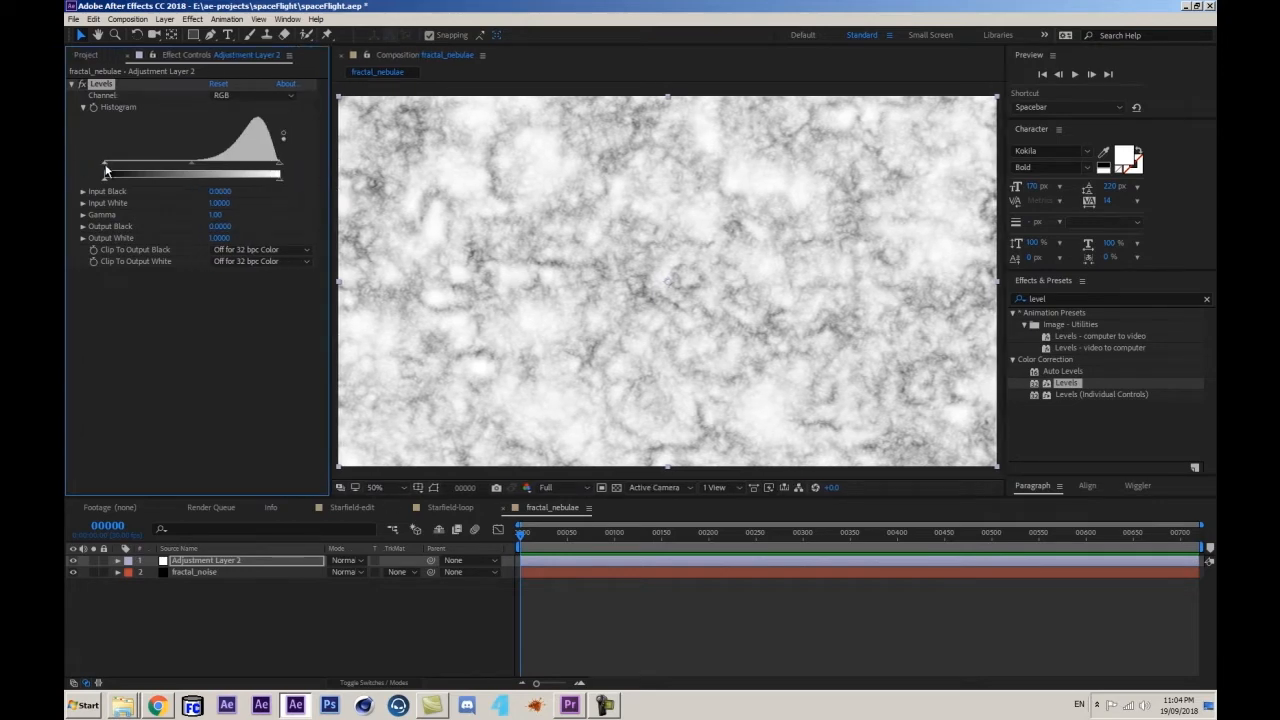
drag(104, 165, 250, 160)
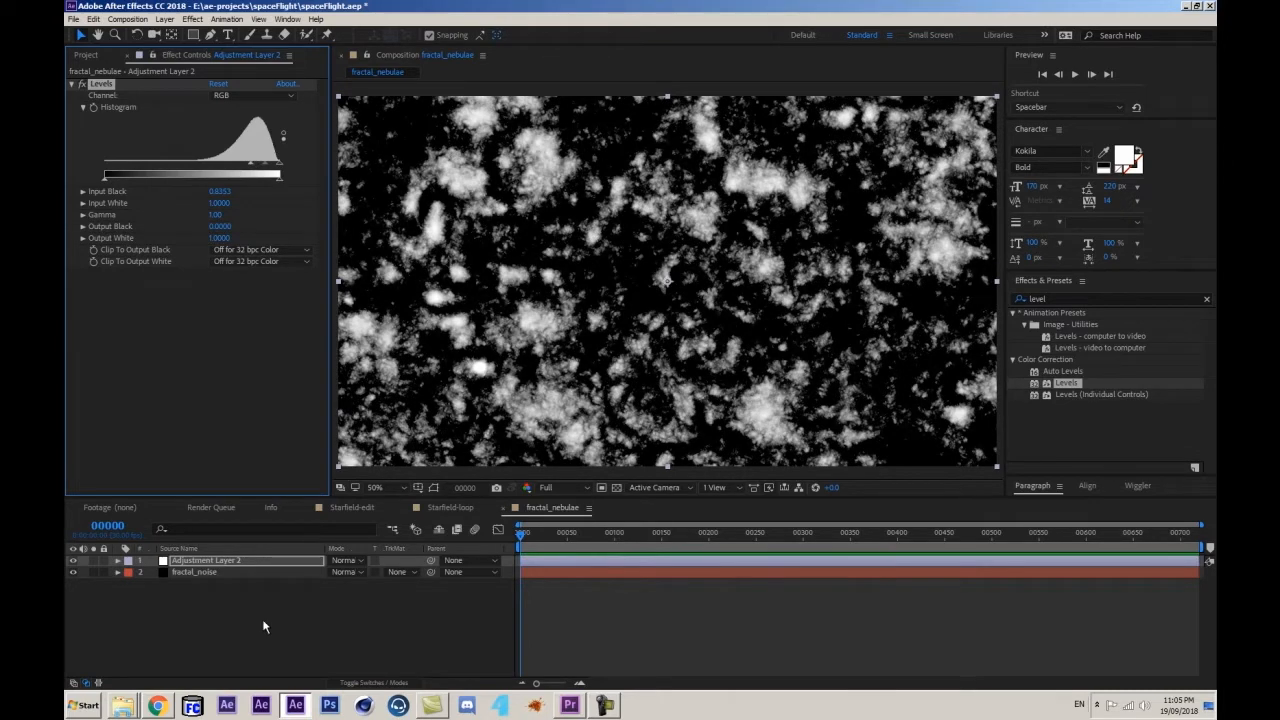
click(234, 563)
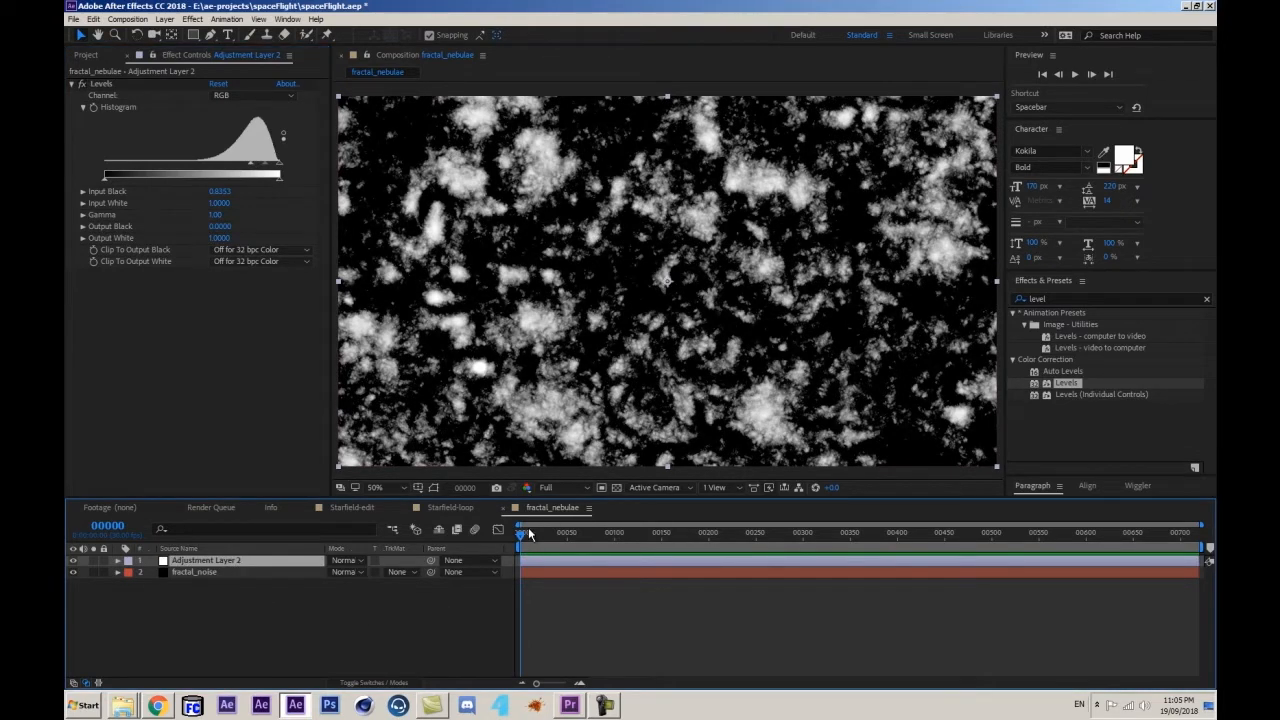
- Turn on keyframing for the Fractal Noise Scale on the fractal_noise layer at frame 0
click(211, 572)
scroll(763, 317, down, 1)
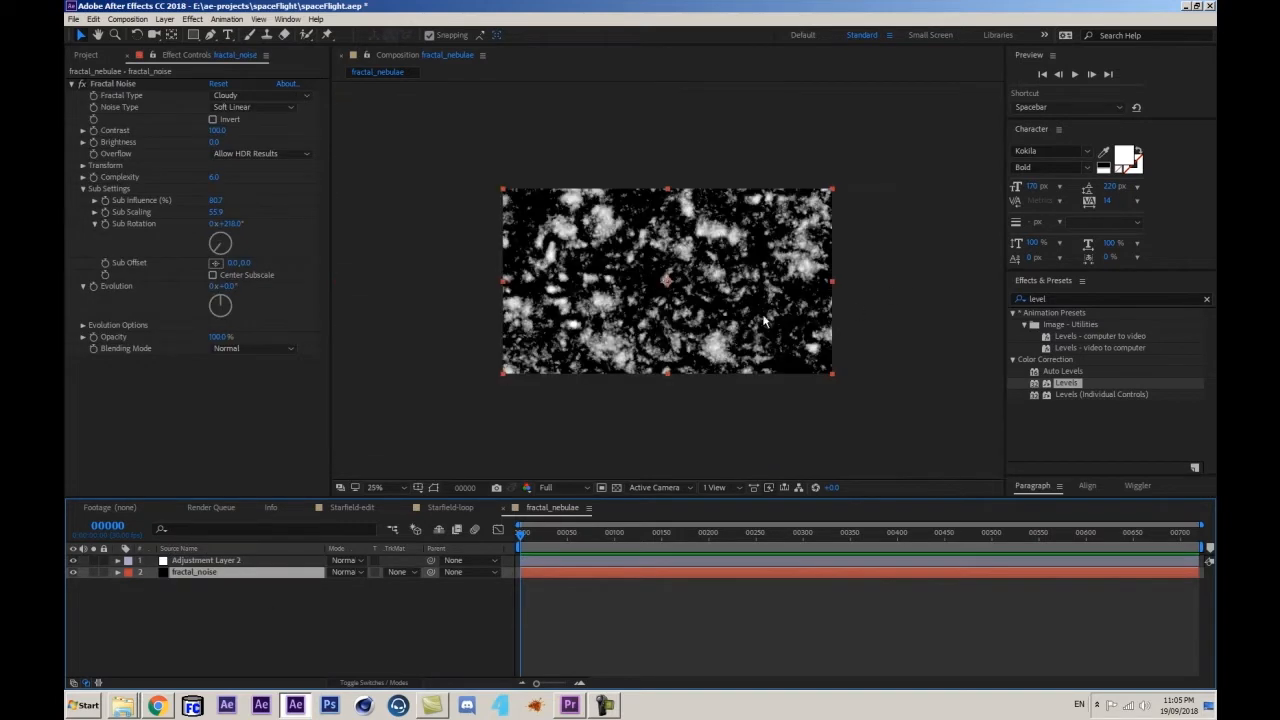
scroll(763, 317, up, 1)
scroll(765, 313, down, 1)
scroll(656, 324, up, 1)
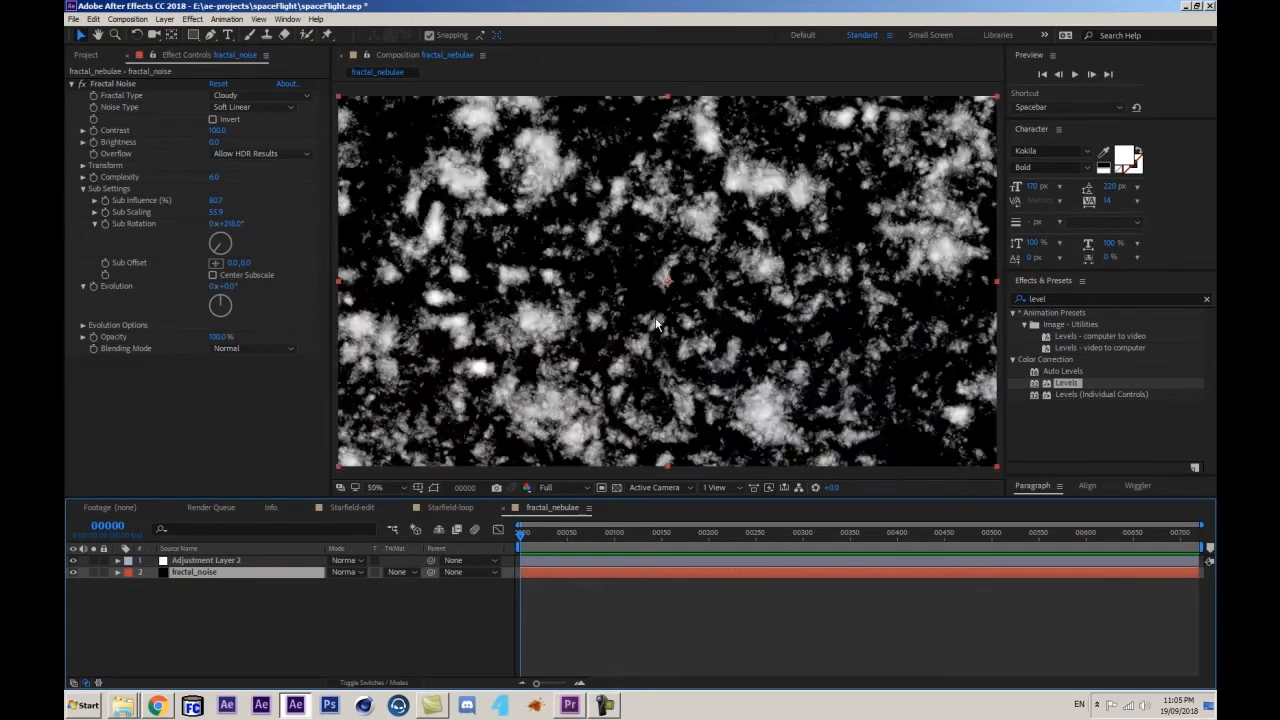
click(83, 165)
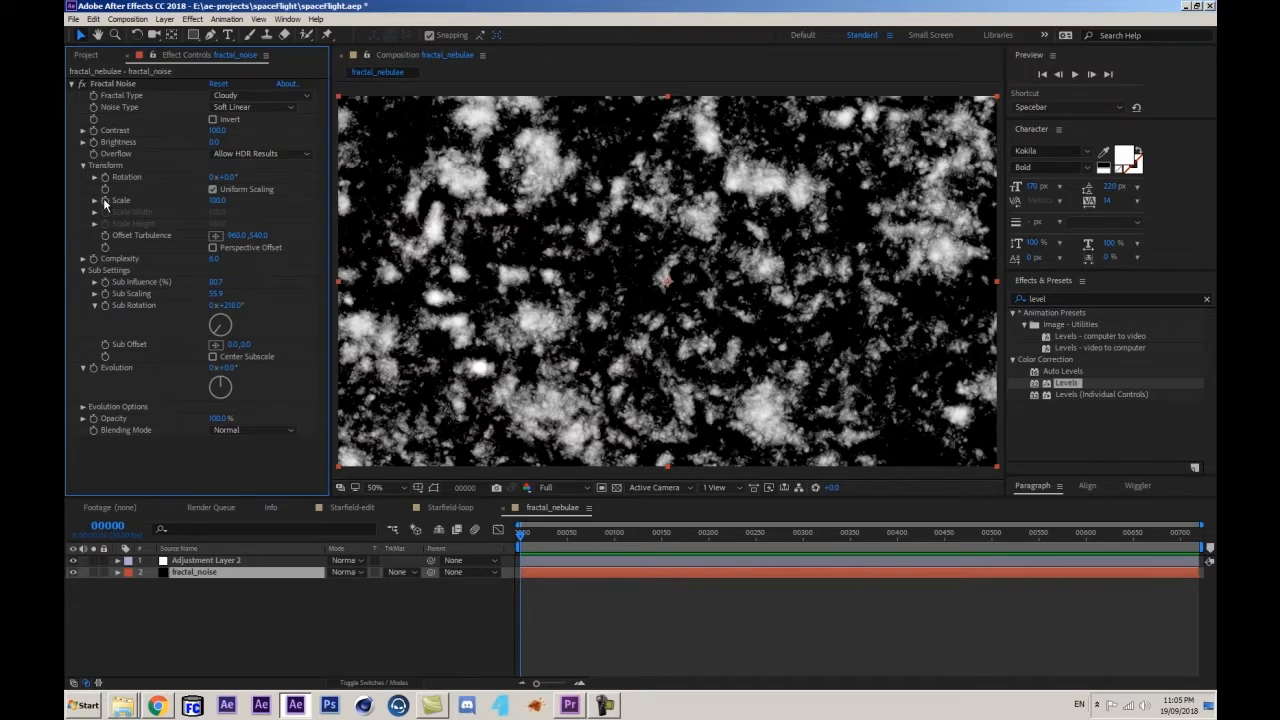
click(104, 200)
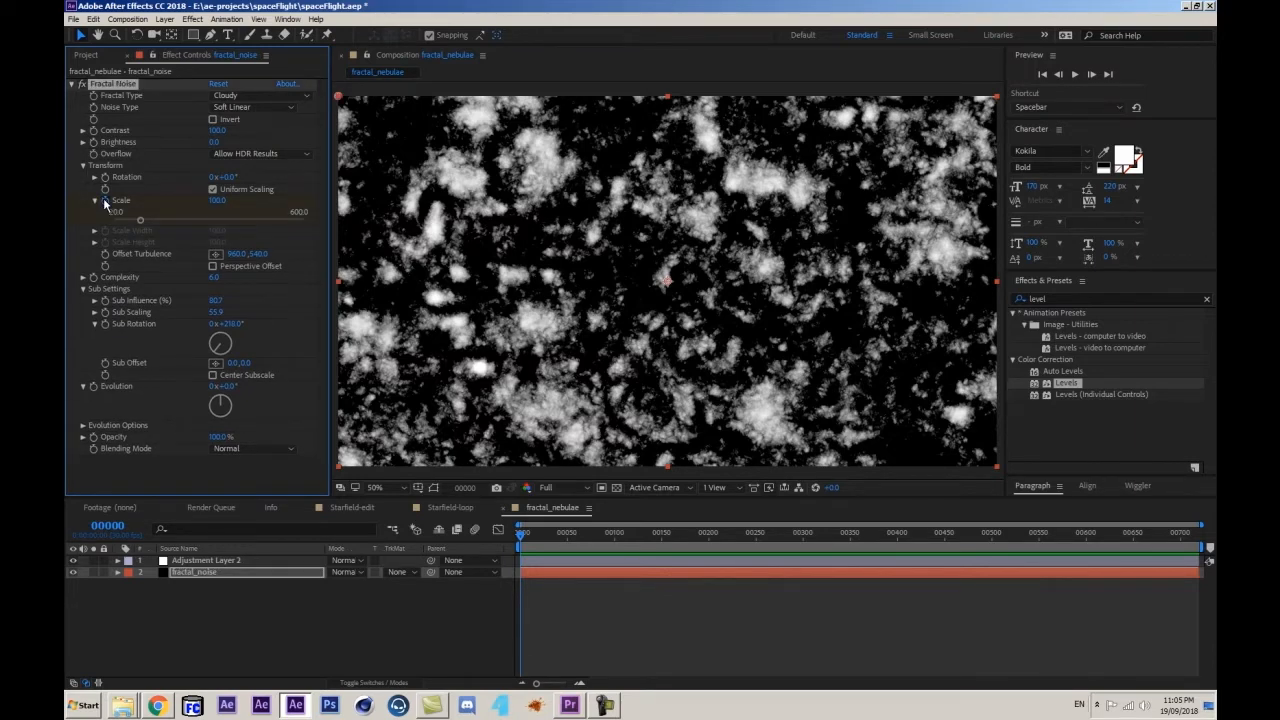
- Set a Scale keyframe of 200 at frame 90 on the fractal_noise layer and reveal the layer's keyframes in the timeline
click(107, 525)
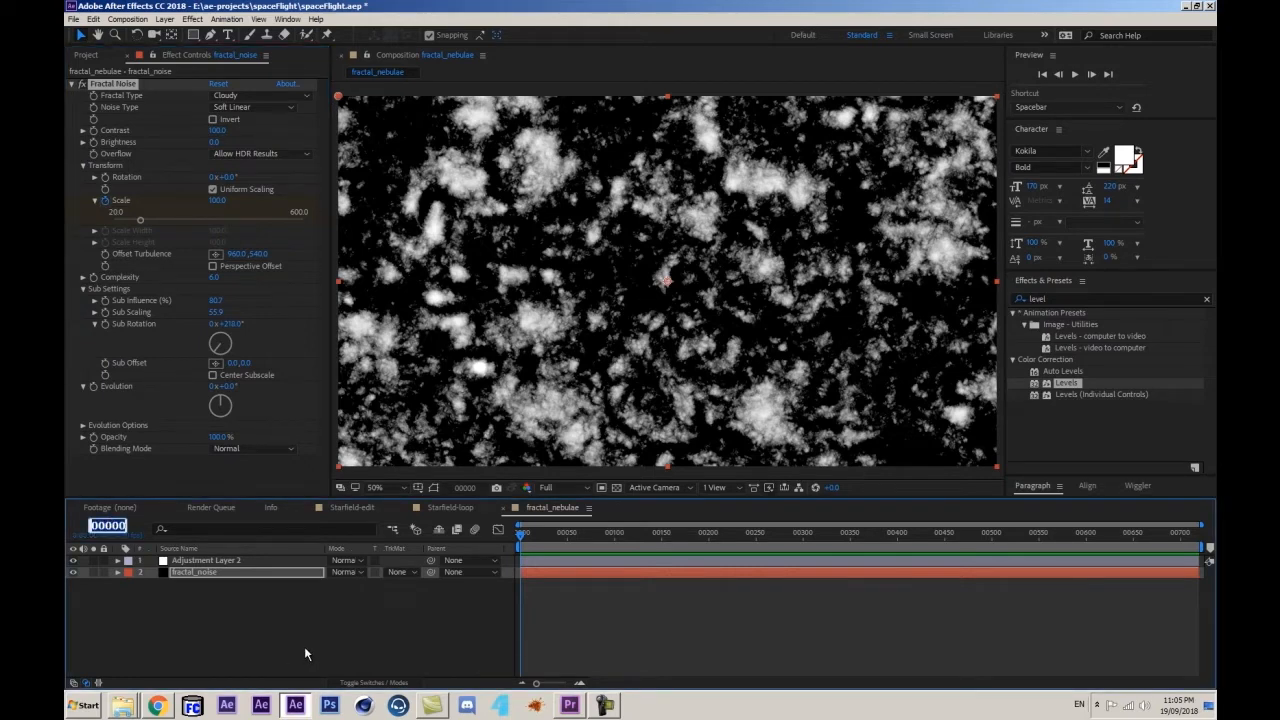
text(90)
key(Return)
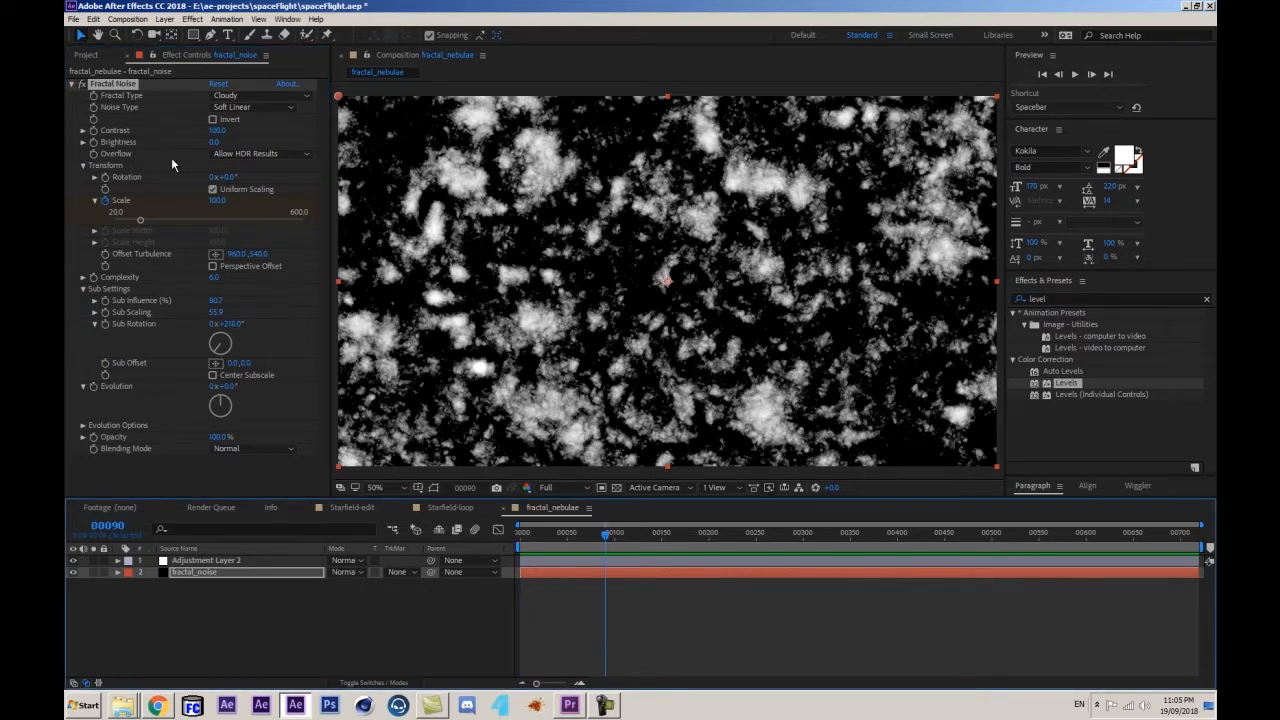
click(217, 200)
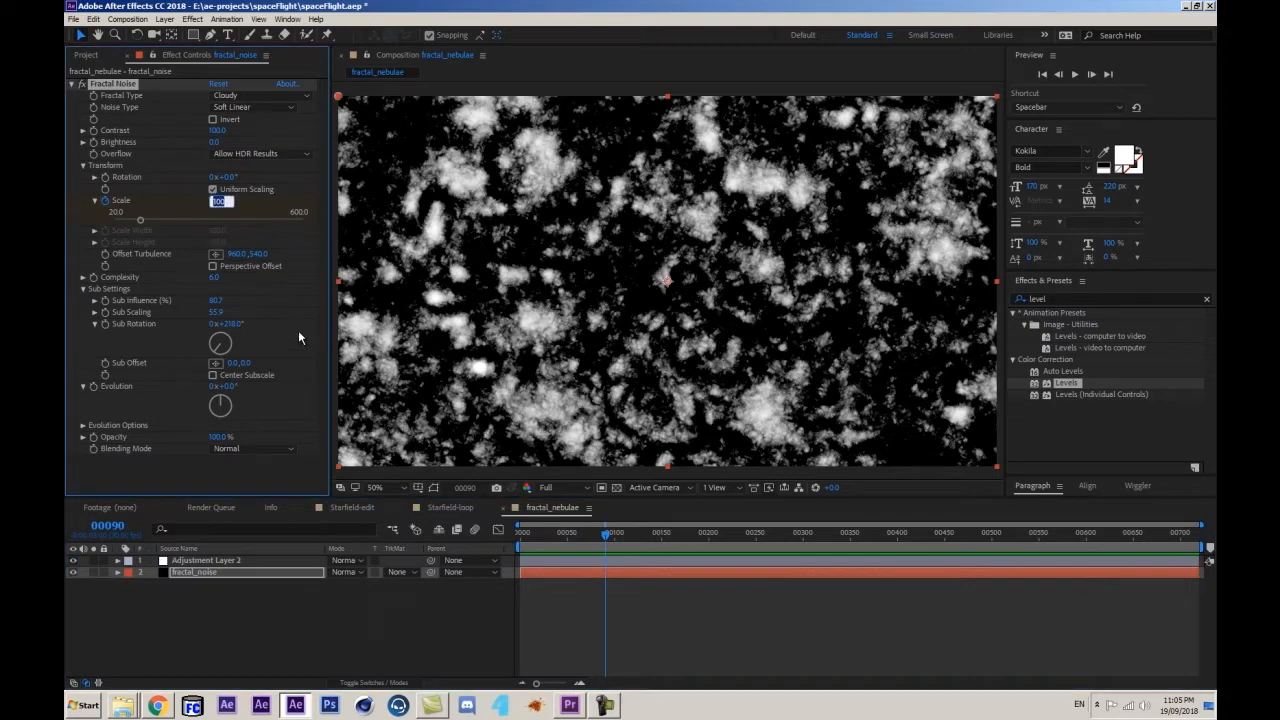
text(200)
key(Return)
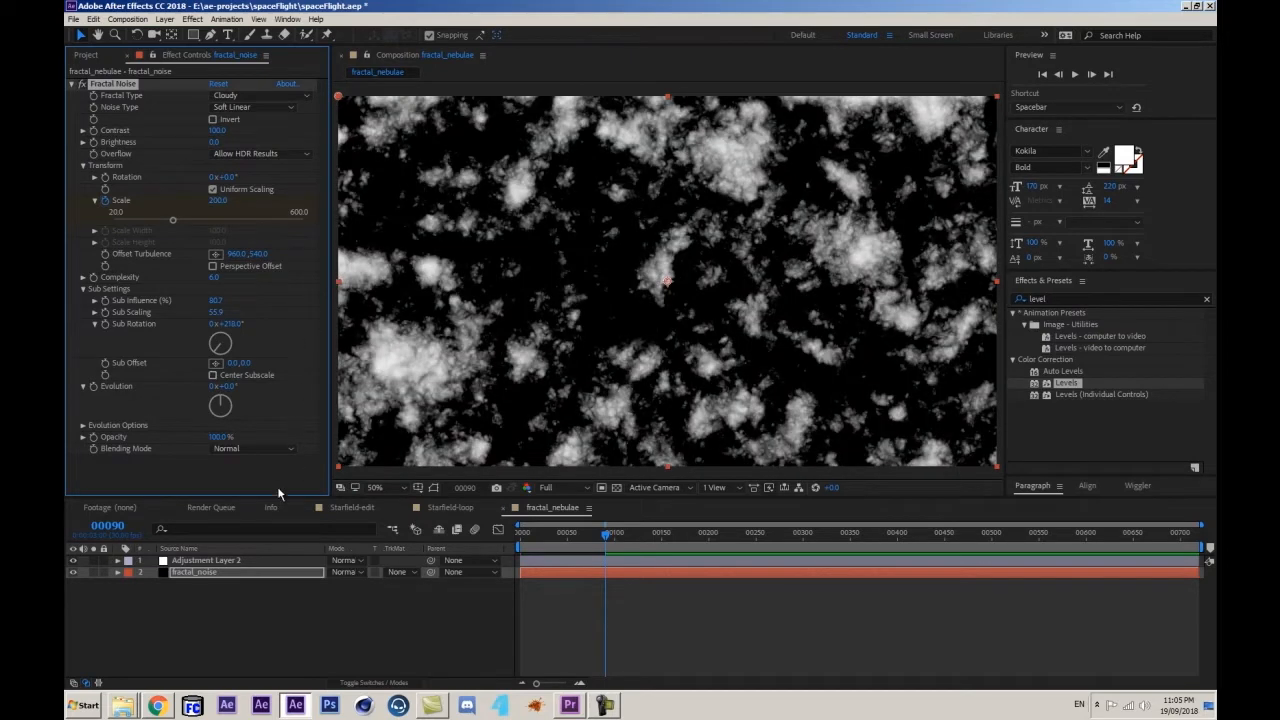
click(279, 567)
key(u)
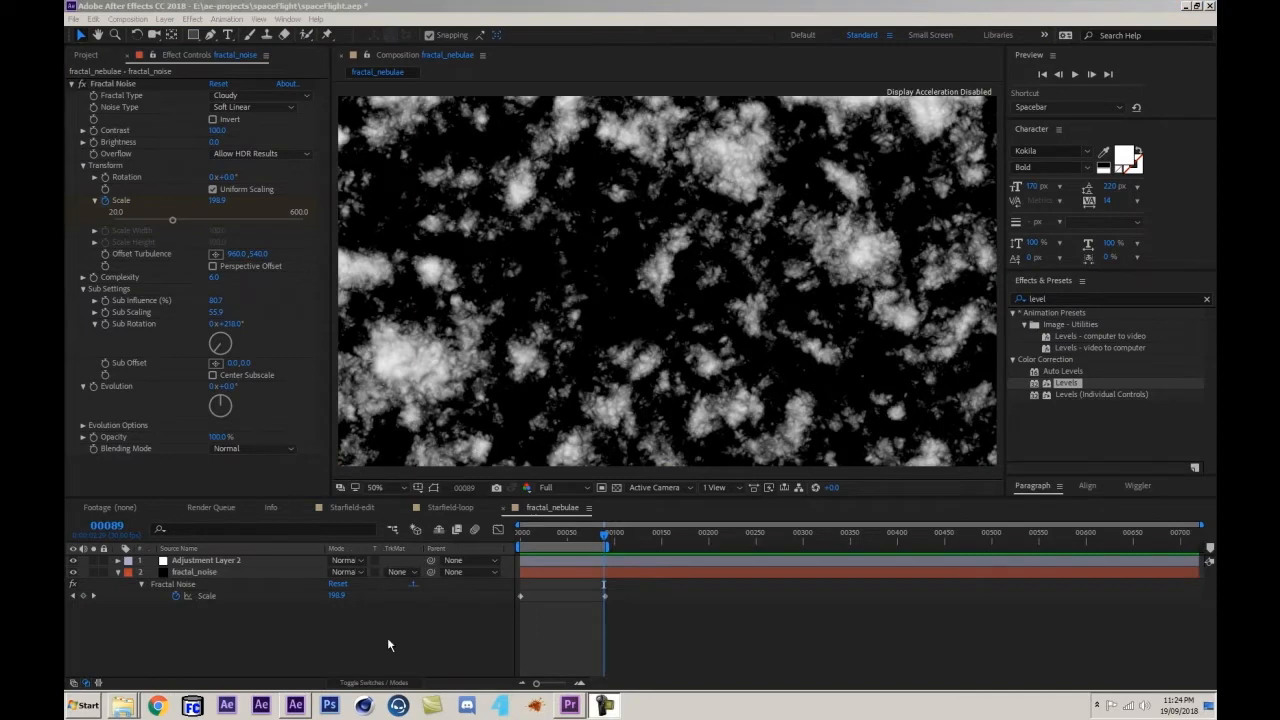
- Preview the fractal noise scale animation and return the playhead to frame 0
click(394, 652)
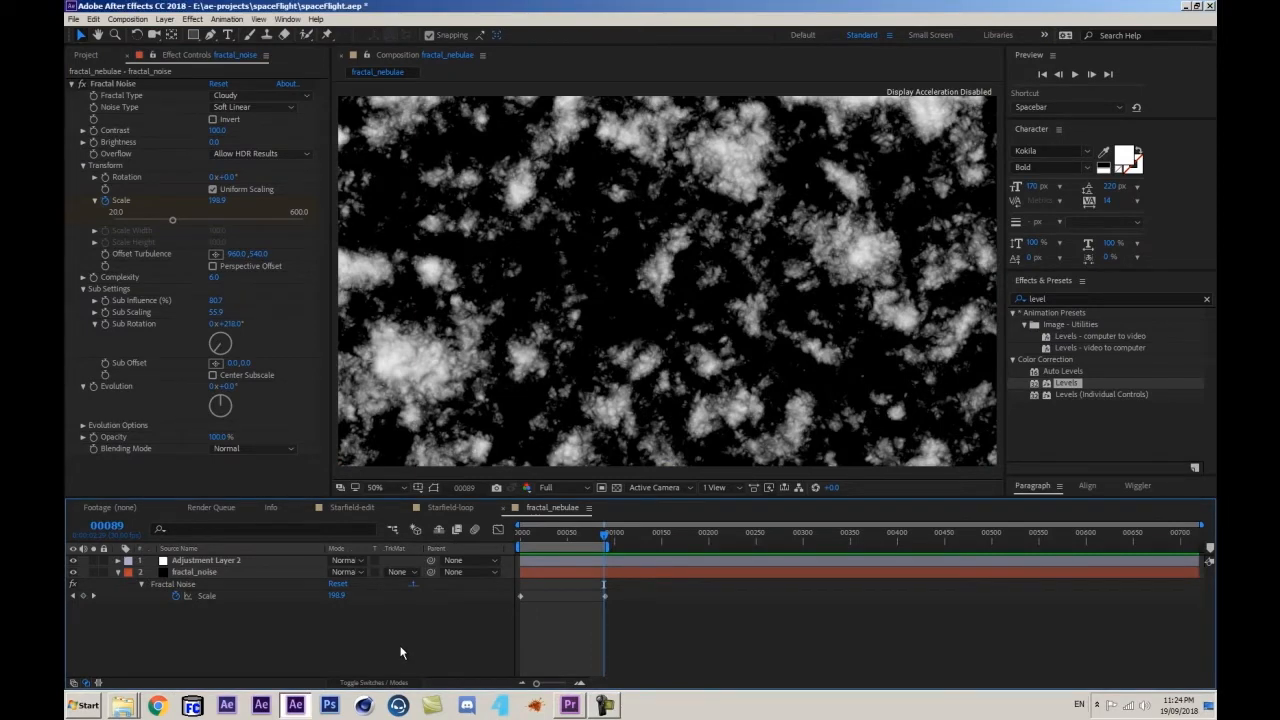
key(space)
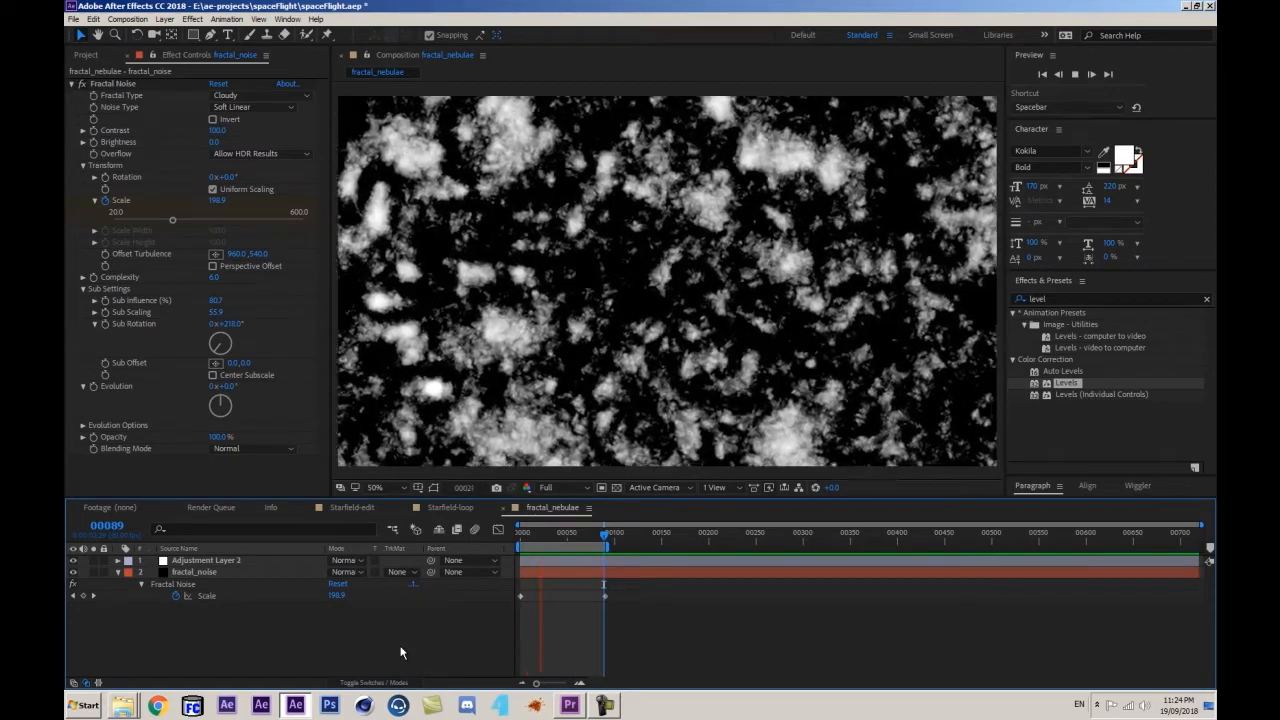
key(space)
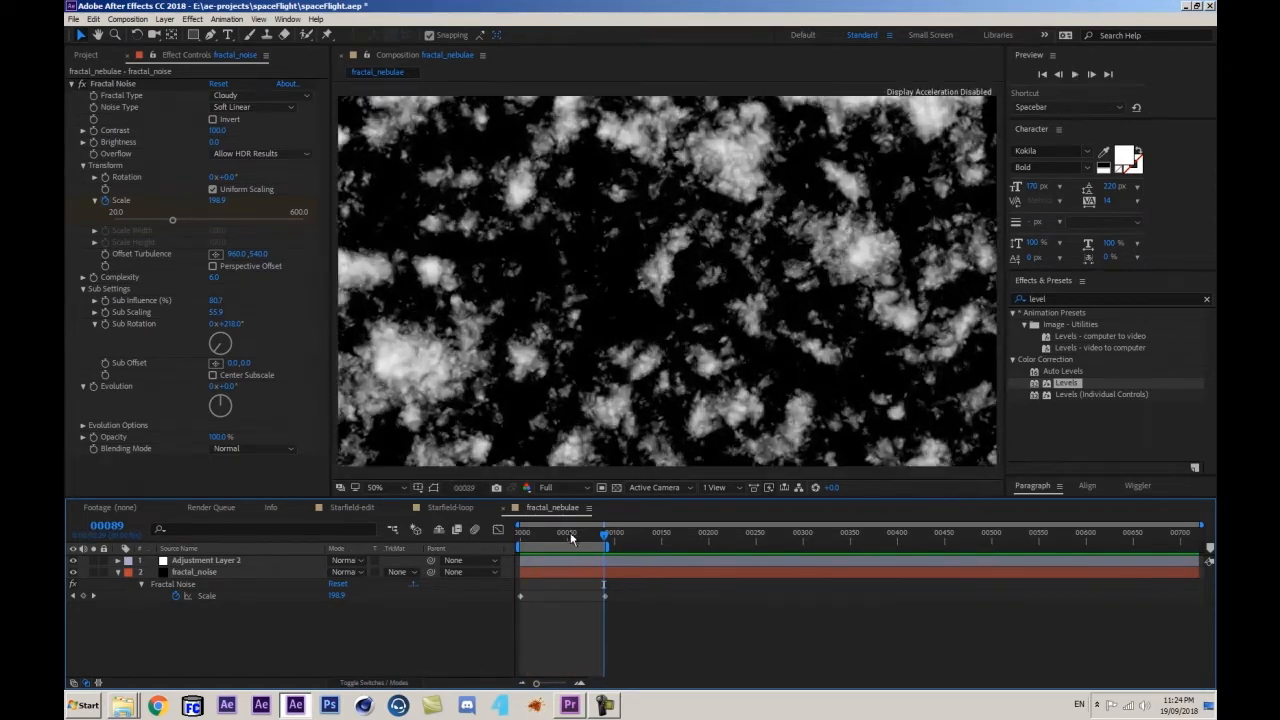
drag(570, 532, 512, 546)
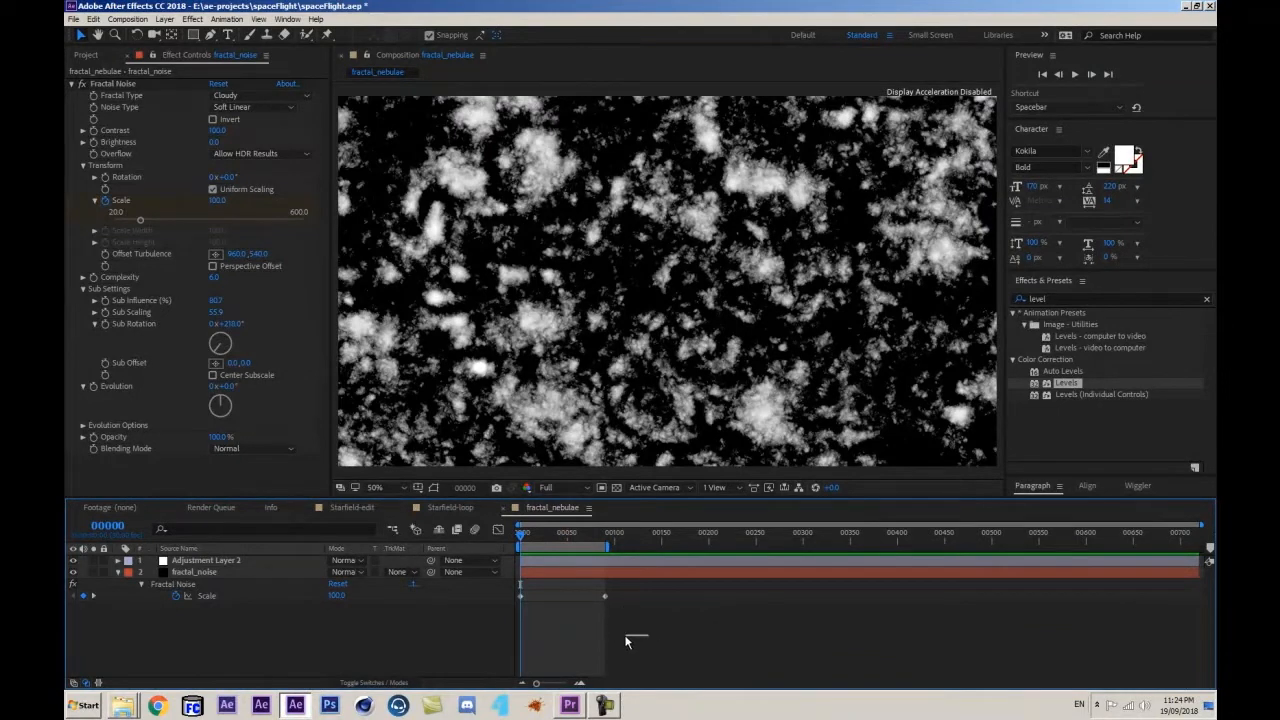
- Apply the Exponential Scale keyframe assistant to both Scale keyframes of the fractal_noise layer
drag(611, 636, 501, 603)
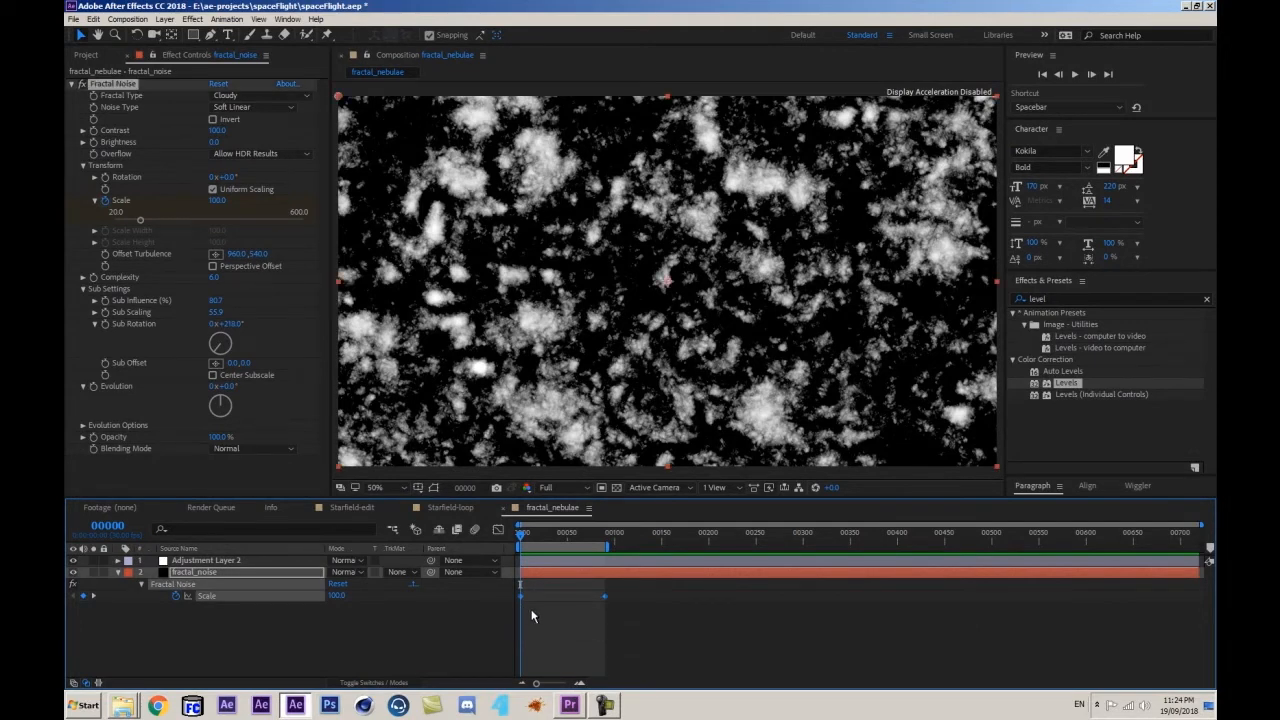
right_click(606, 595)
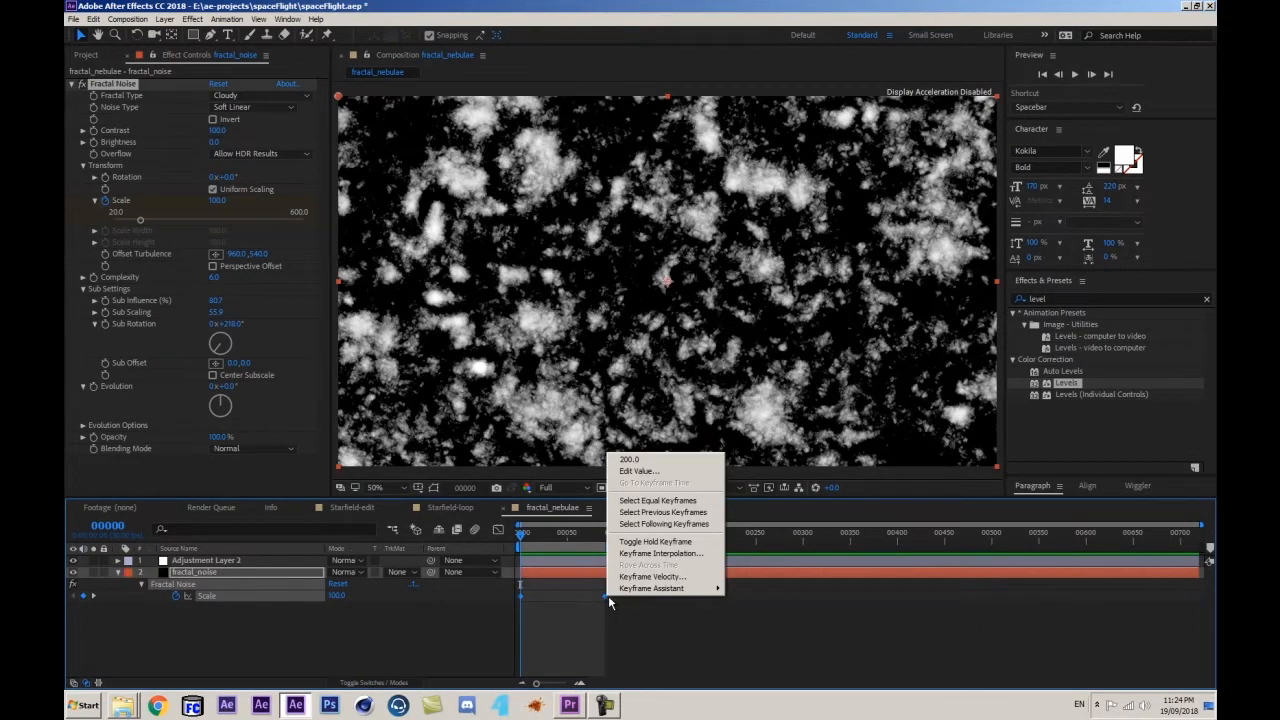
mouse_move(665, 590)
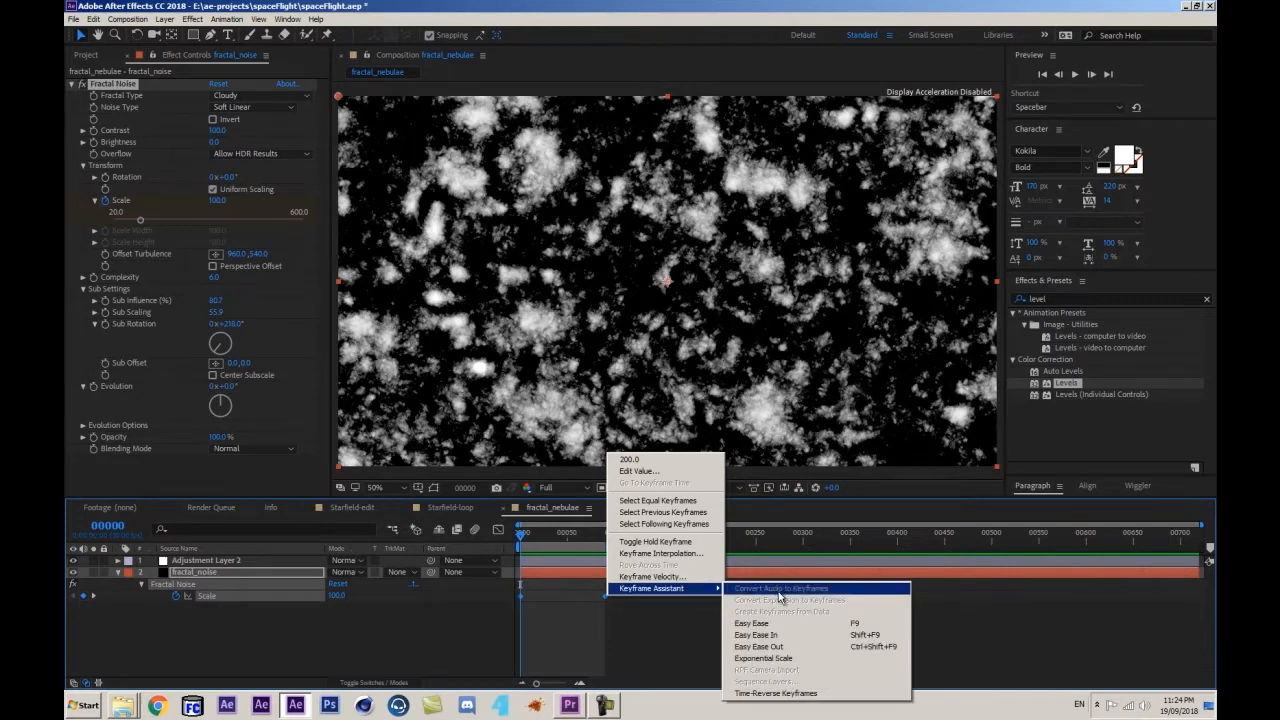
click(752, 658)
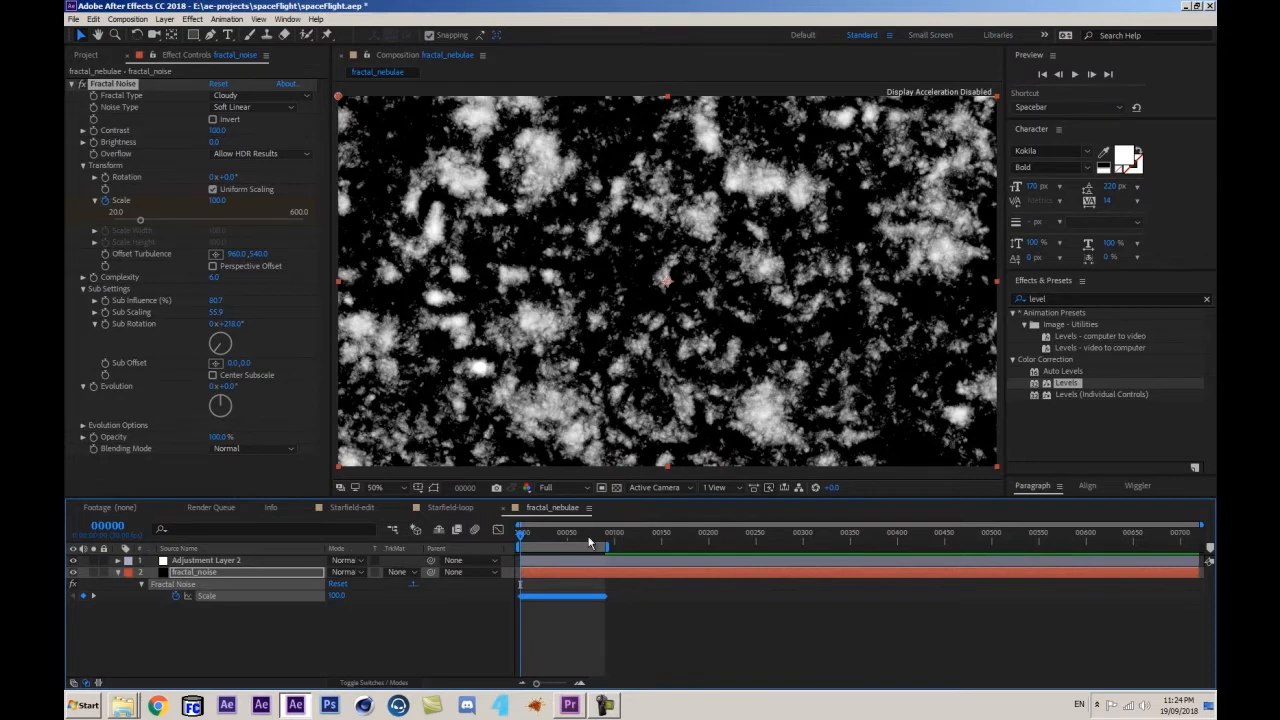
- Preview the exponential scale animation from frame 0 with the timeline zoomed in
drag(594, 537, 518, 544)
key(equal)
key(space)
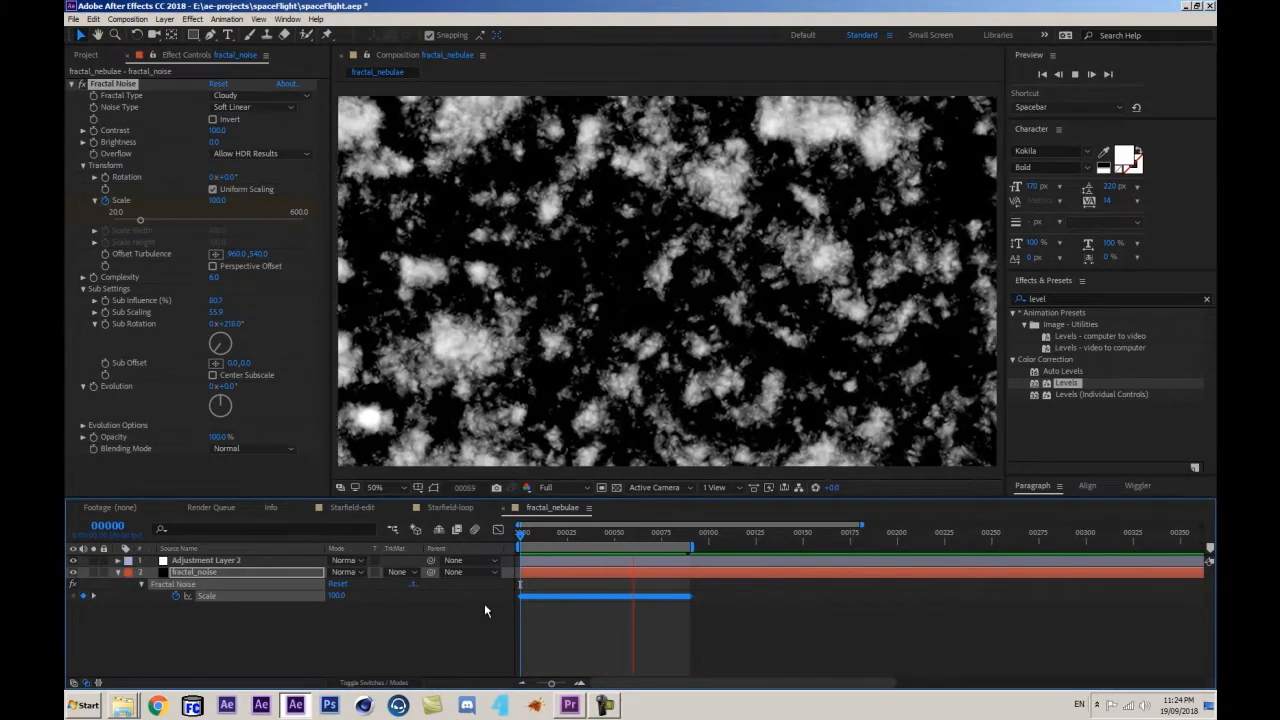
key(space)
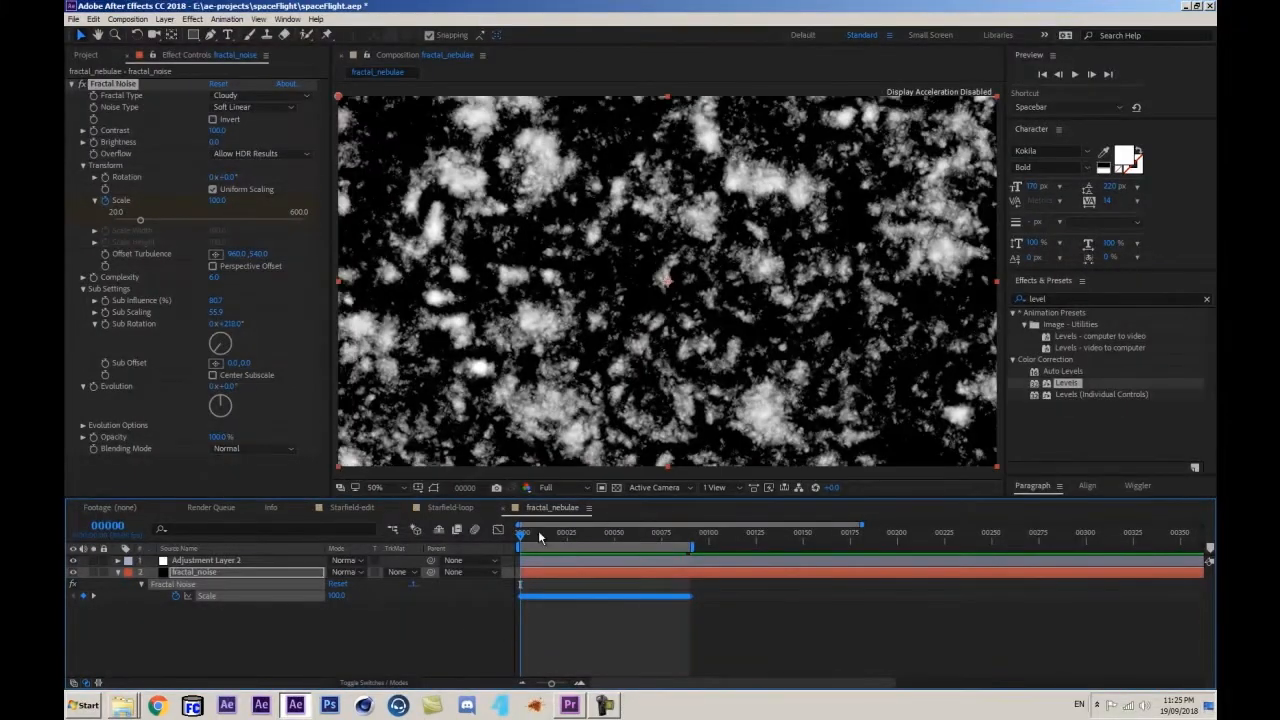
mouse_move(538, 537)
mouse_down()
mouse_move(592, 528)
mouse_move(516, 539)
mouse_up()
- Duplicate the fractal_noise layer in the fractal_nebulae composition
click(313, 640)
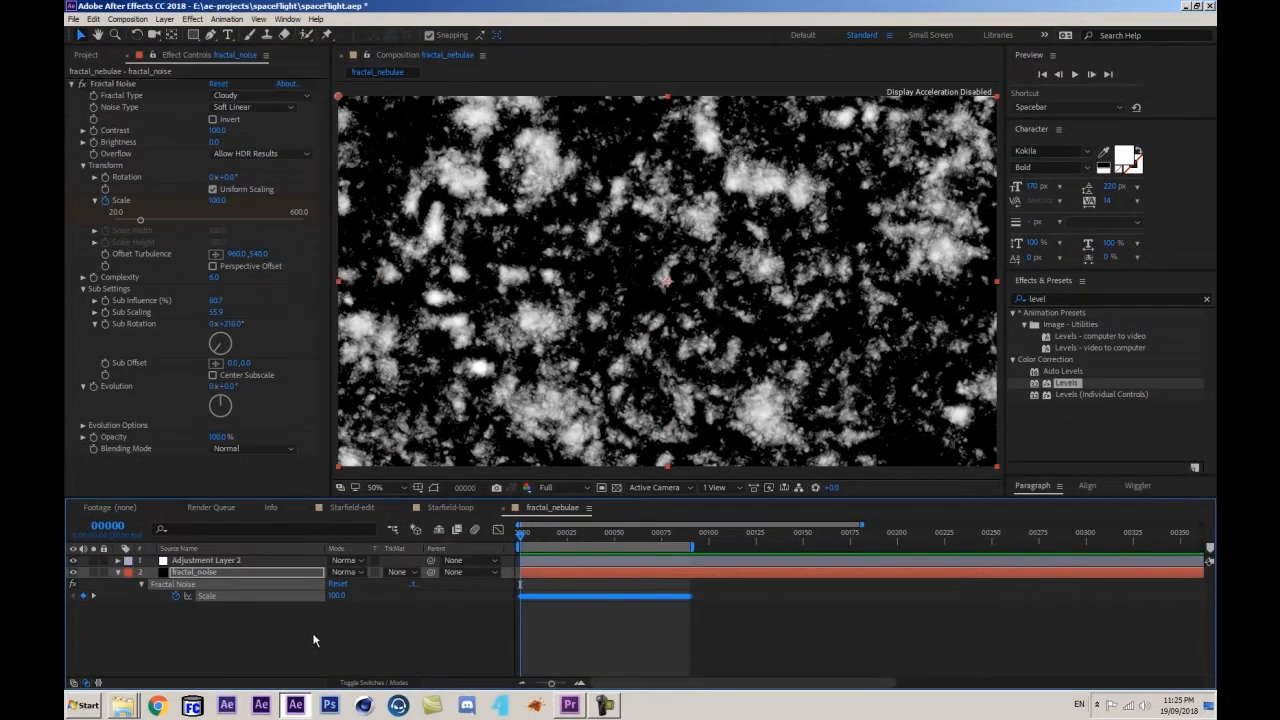
click(249, 571)
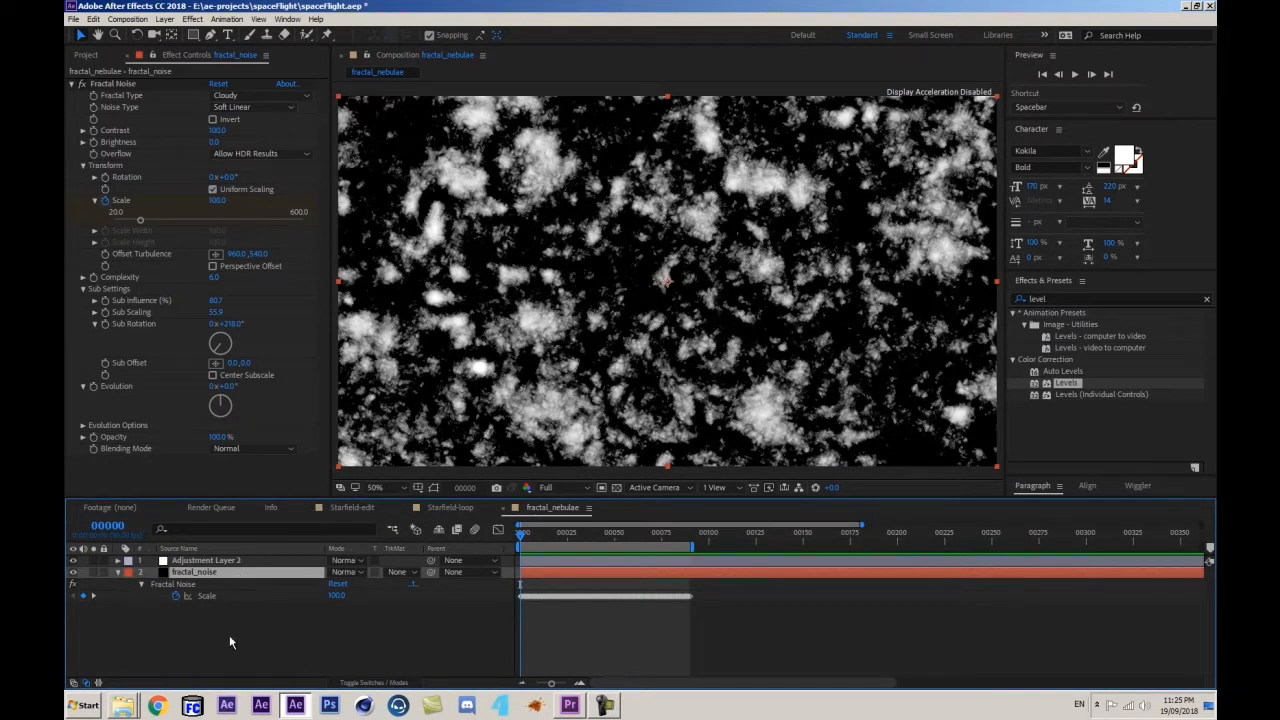
key(ctrl+d)
key(ctrl+z)
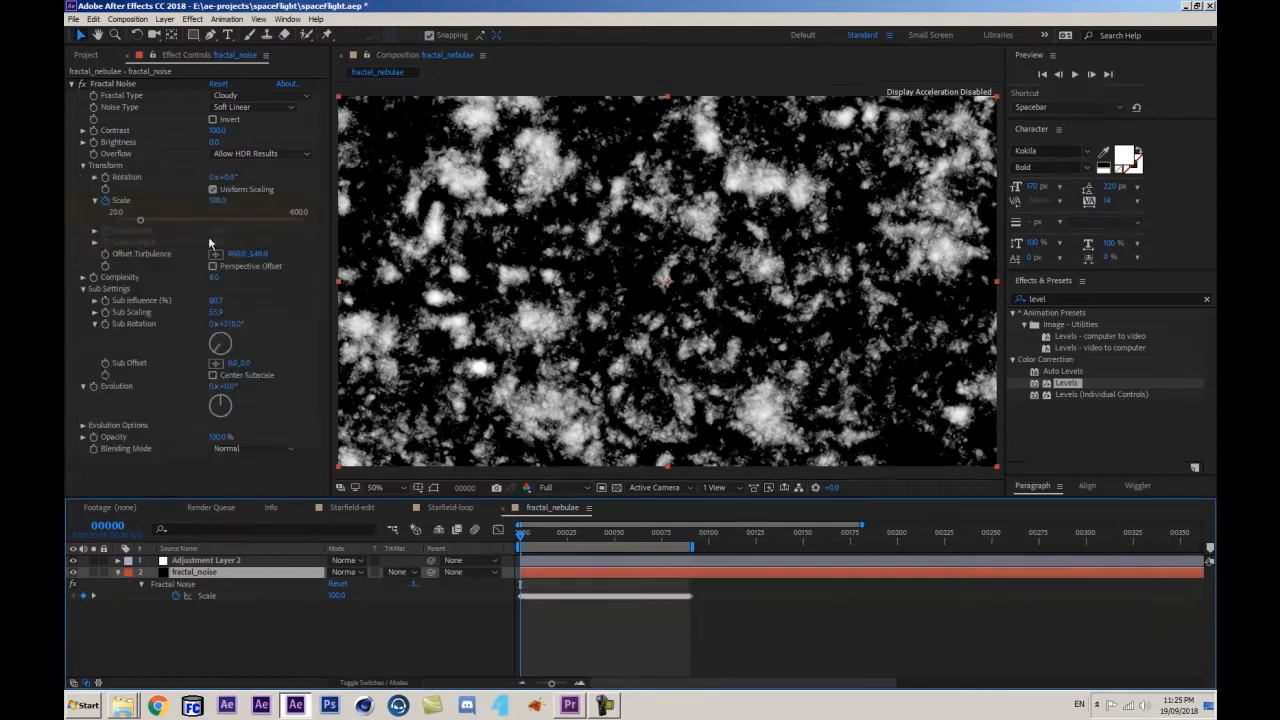
click(93, 19)
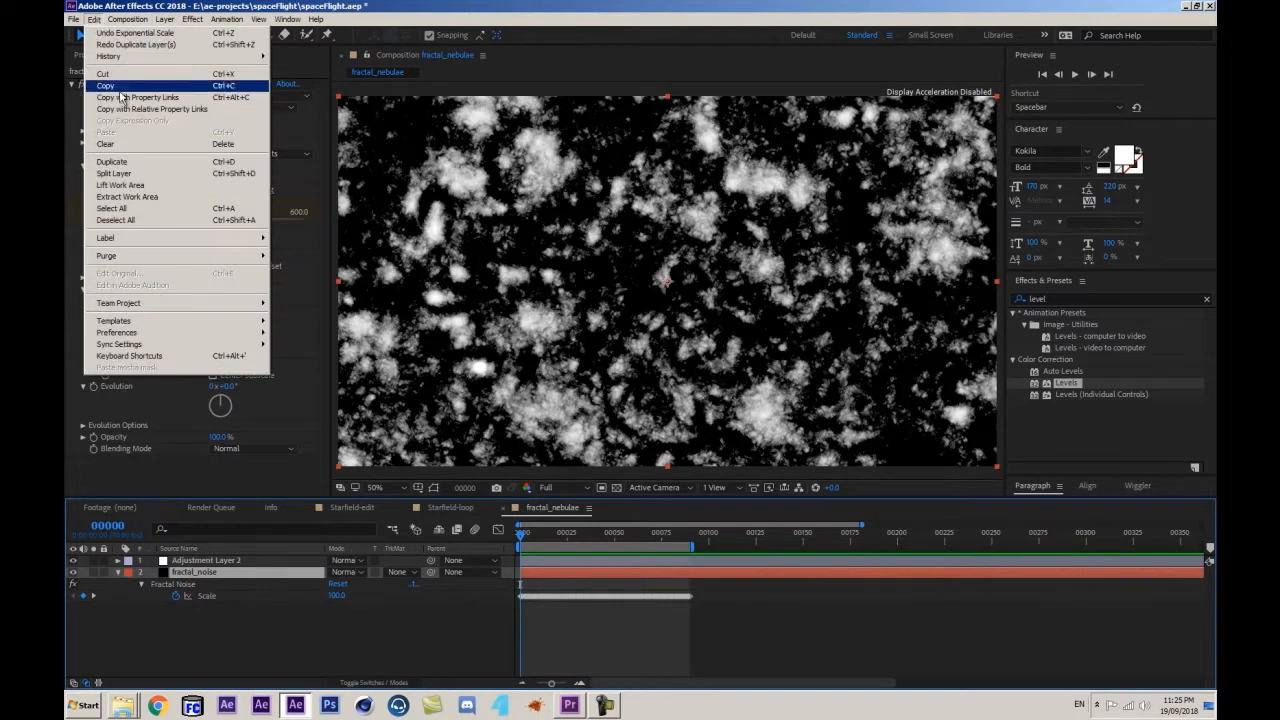
click(128, 164)
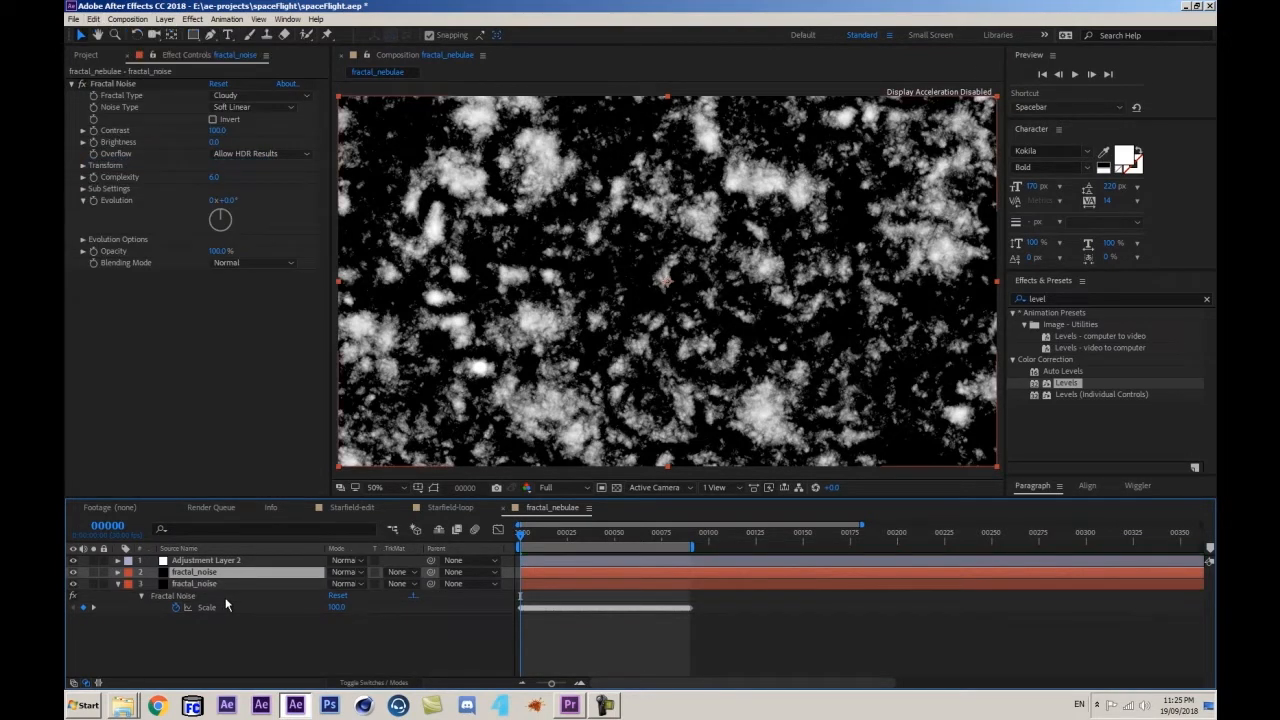
- Reveal the upper fractal_noise copy's keyframes and delete all of its Scale keyframes
key(u)
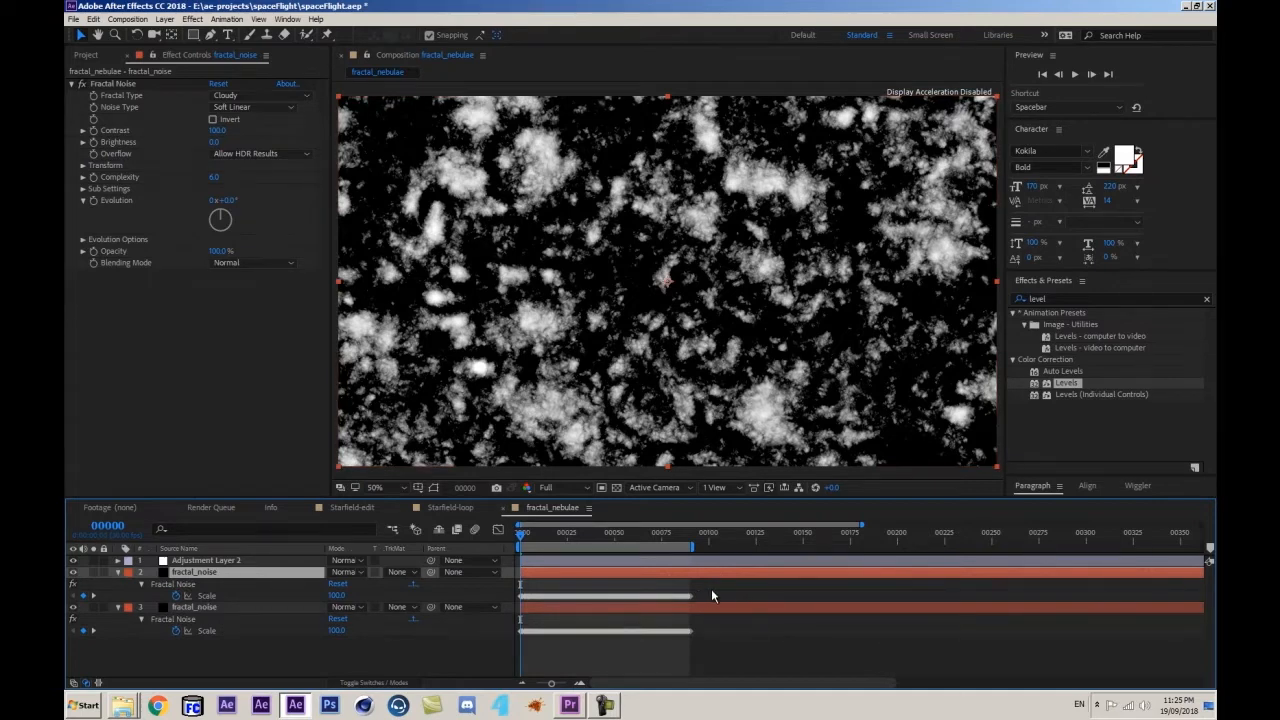
drag(709, 592, 512, 600)
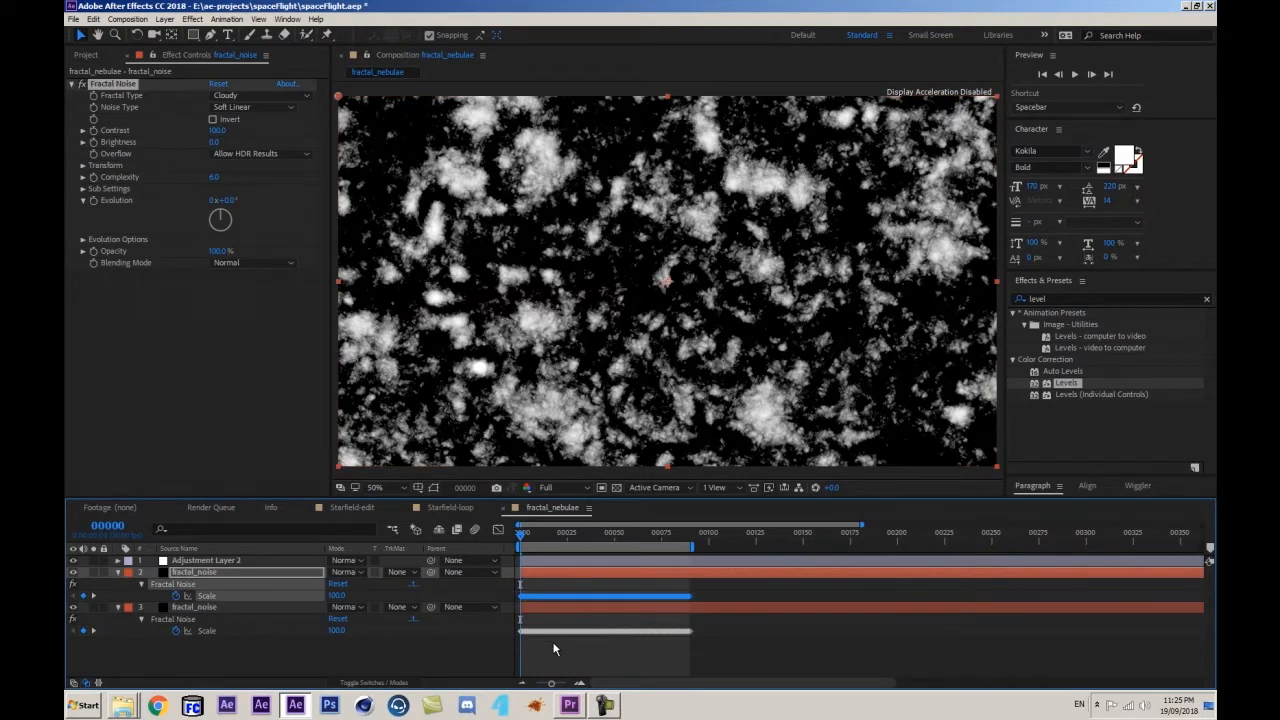
key(Delete)
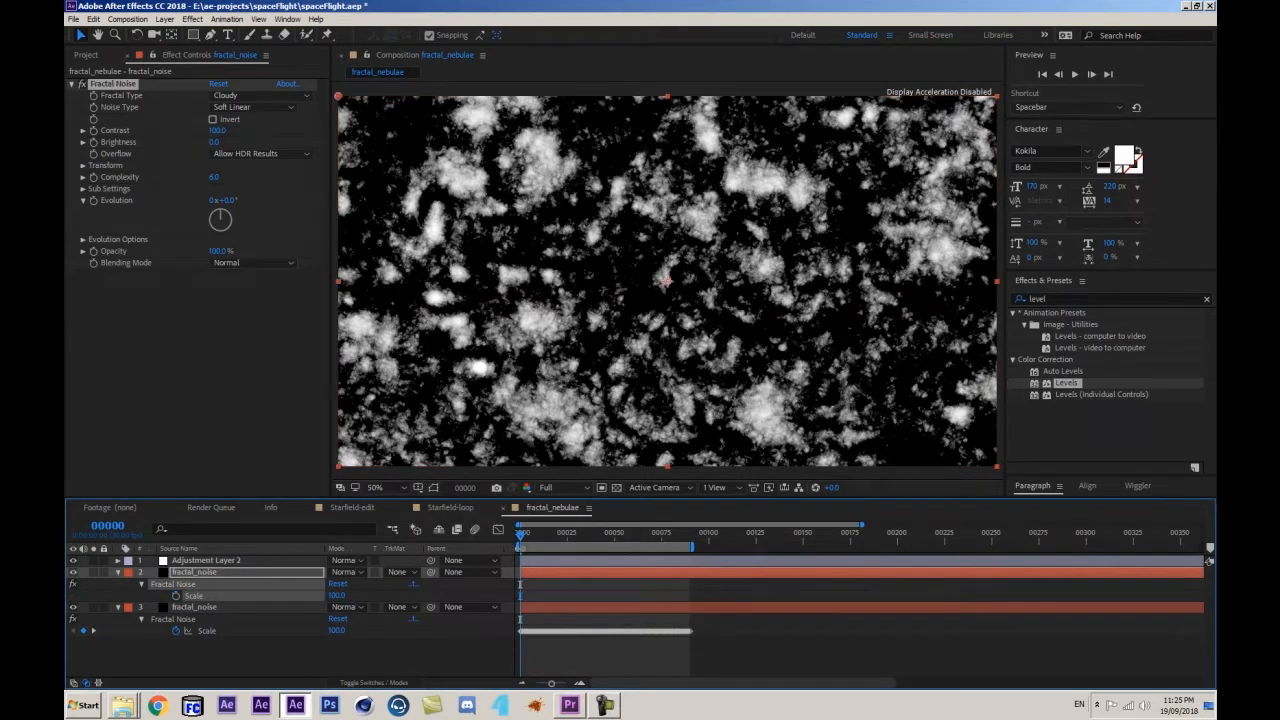
- Try to set the upper fractal_noise layer's Scale to 50 at frame 0 and 100 at frame 90 without keyframing
mouse_move(524, 541)
mouse_down()
mouse_move(691, 525)
mouse_move(519, 528)
mouse_up()
click(338, 595)
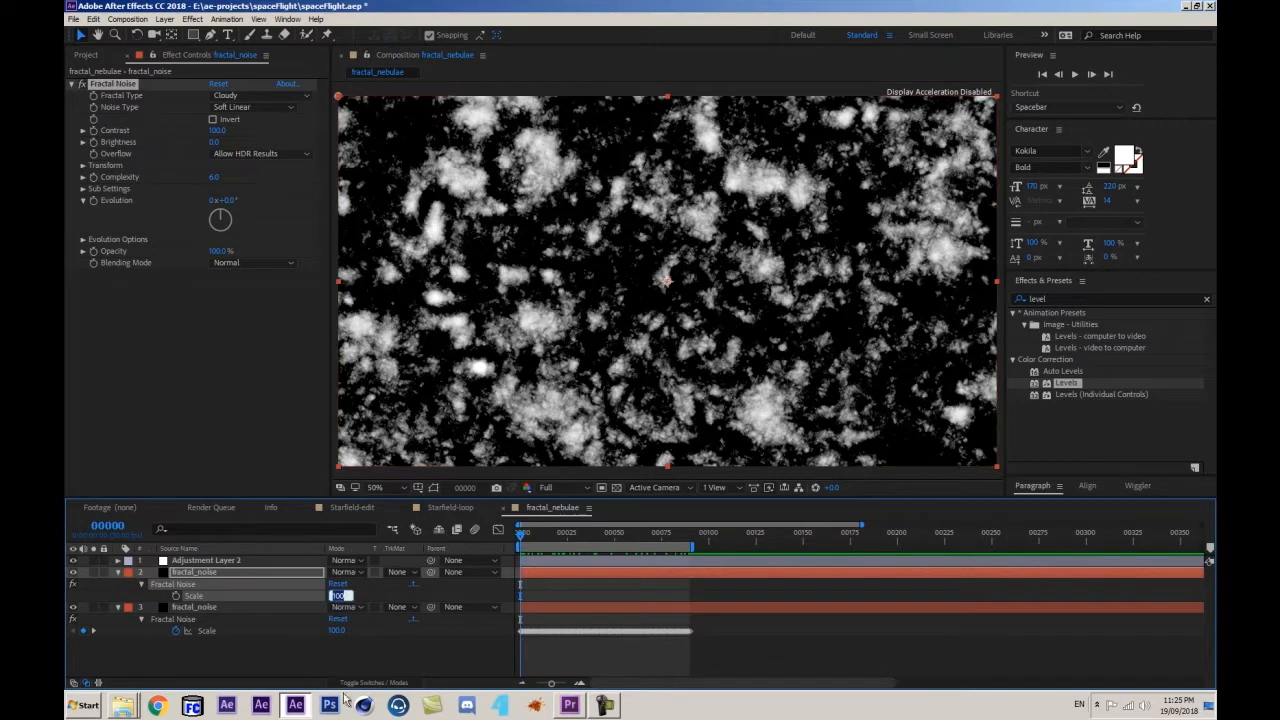
text(50)
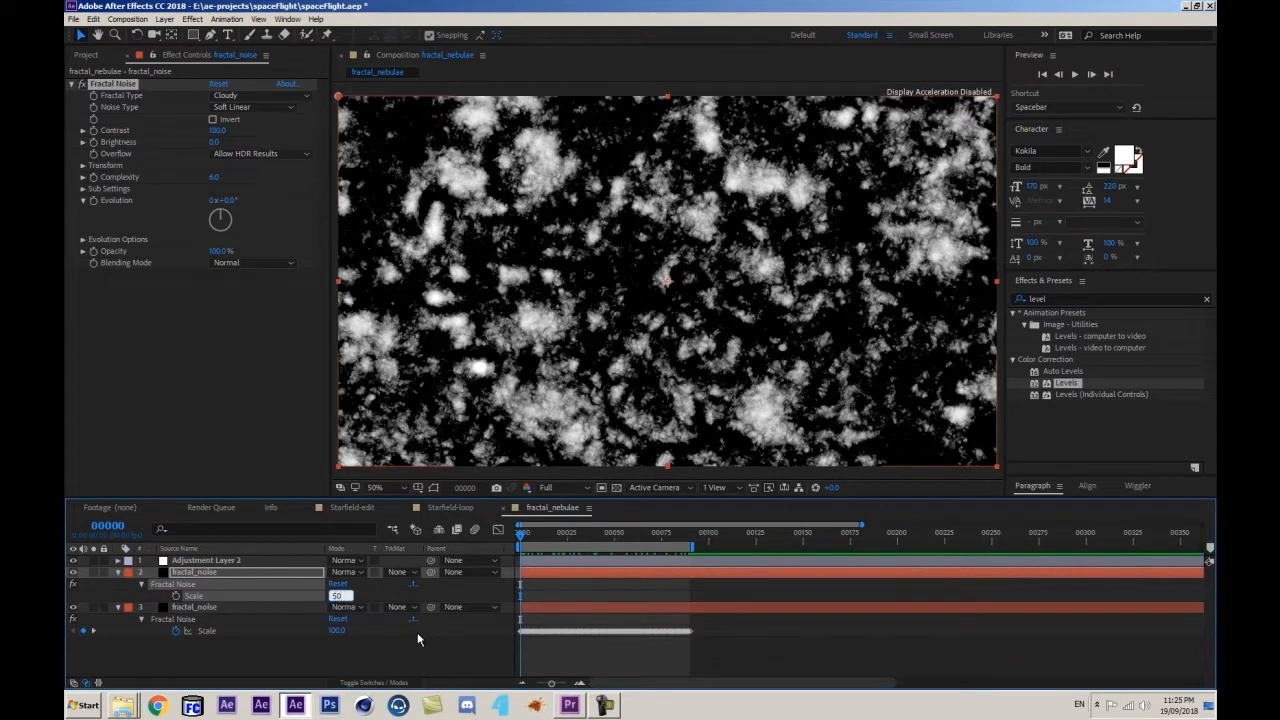
key(Return)
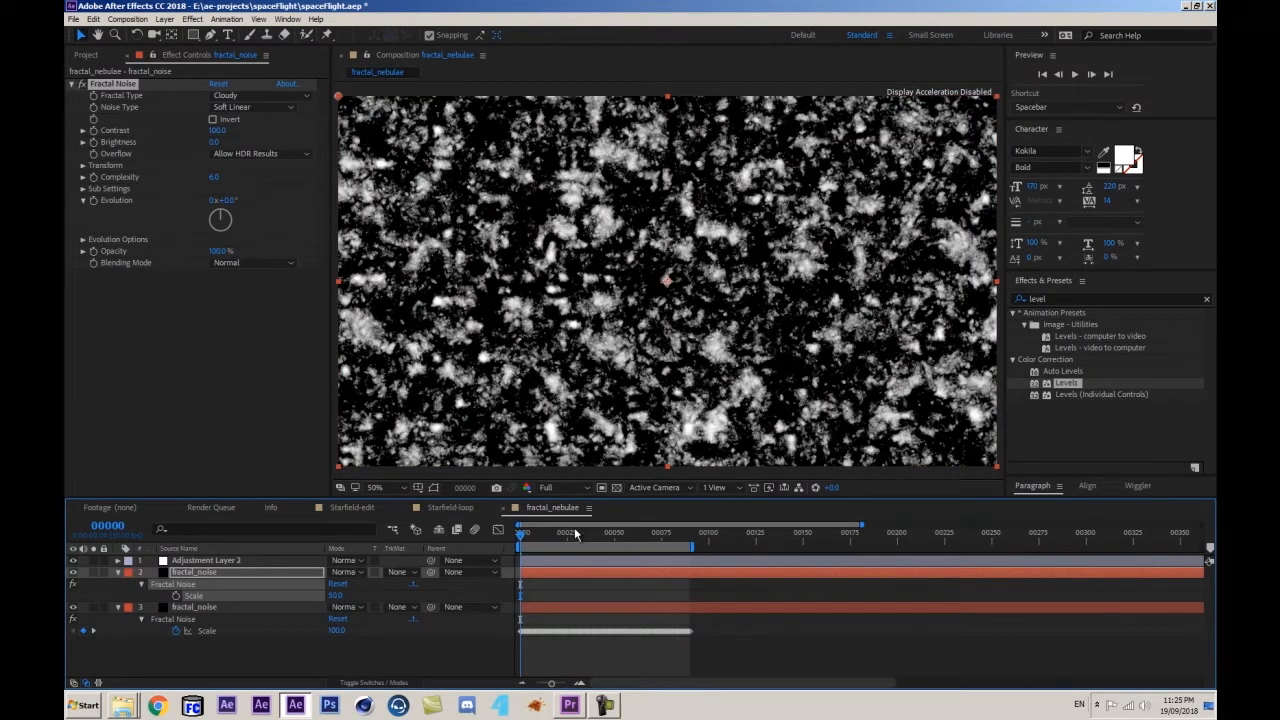
drag(575, 533, 690, 533)
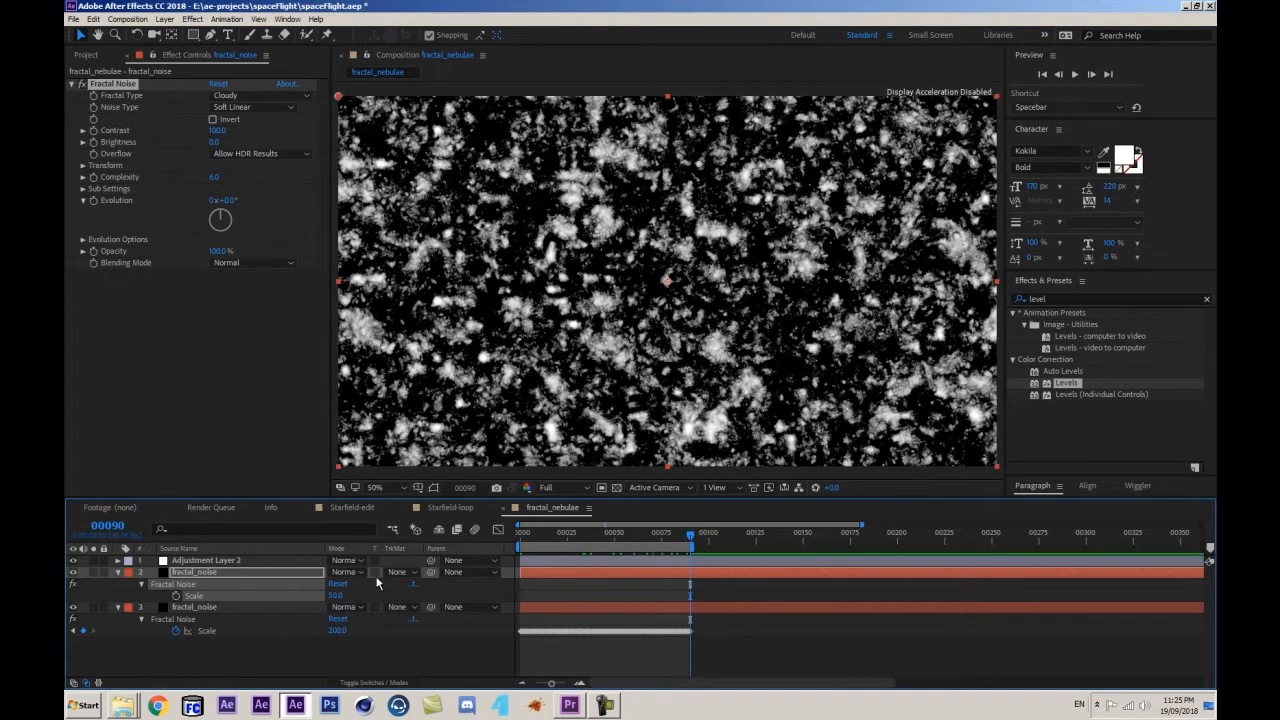
click(336, 595)
key(Return)
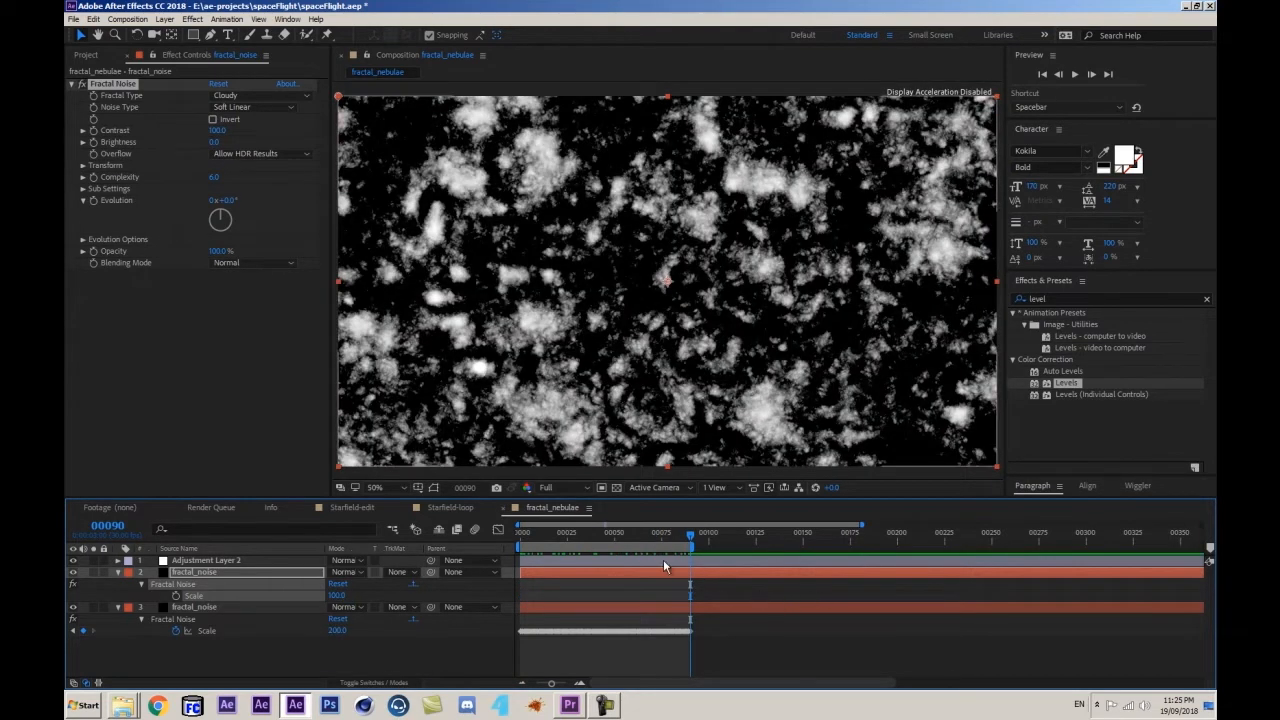
- Turn on Scale keyframing for the upper fractal_noise layer at frame 0 with a value of 50
drag(690, 540, 573, 544)
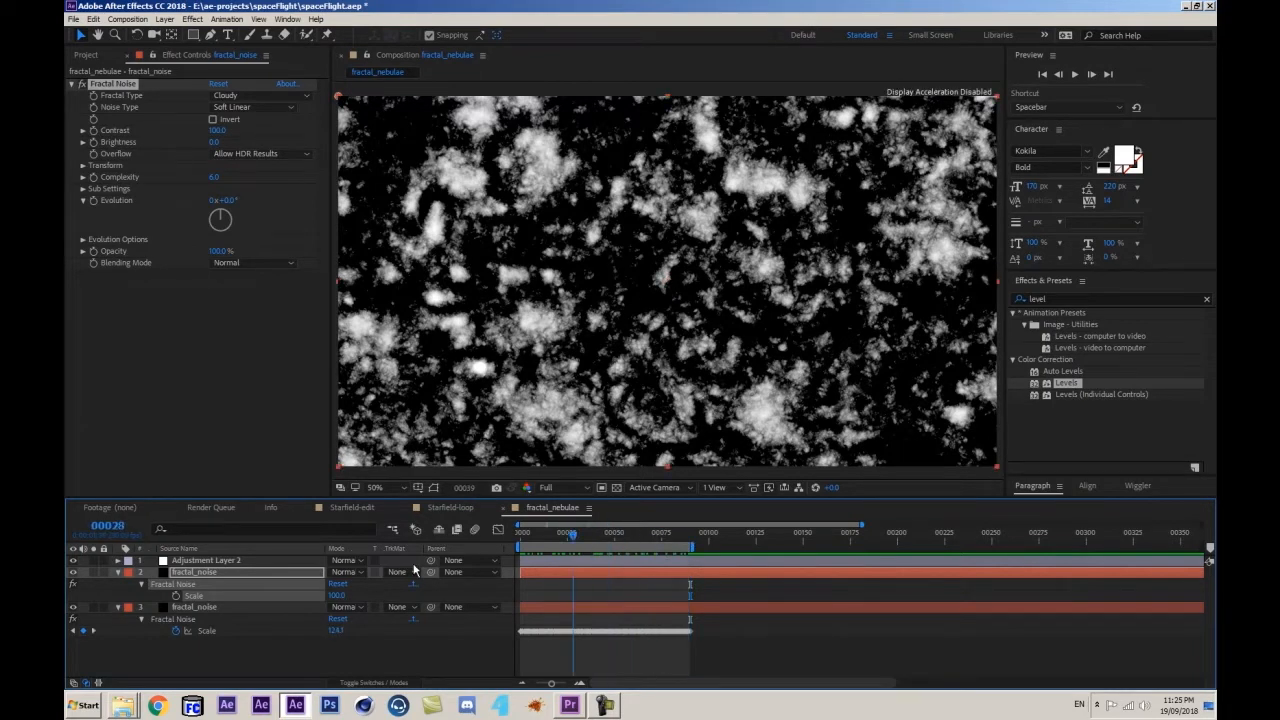
key(Home)
click(176, 595)
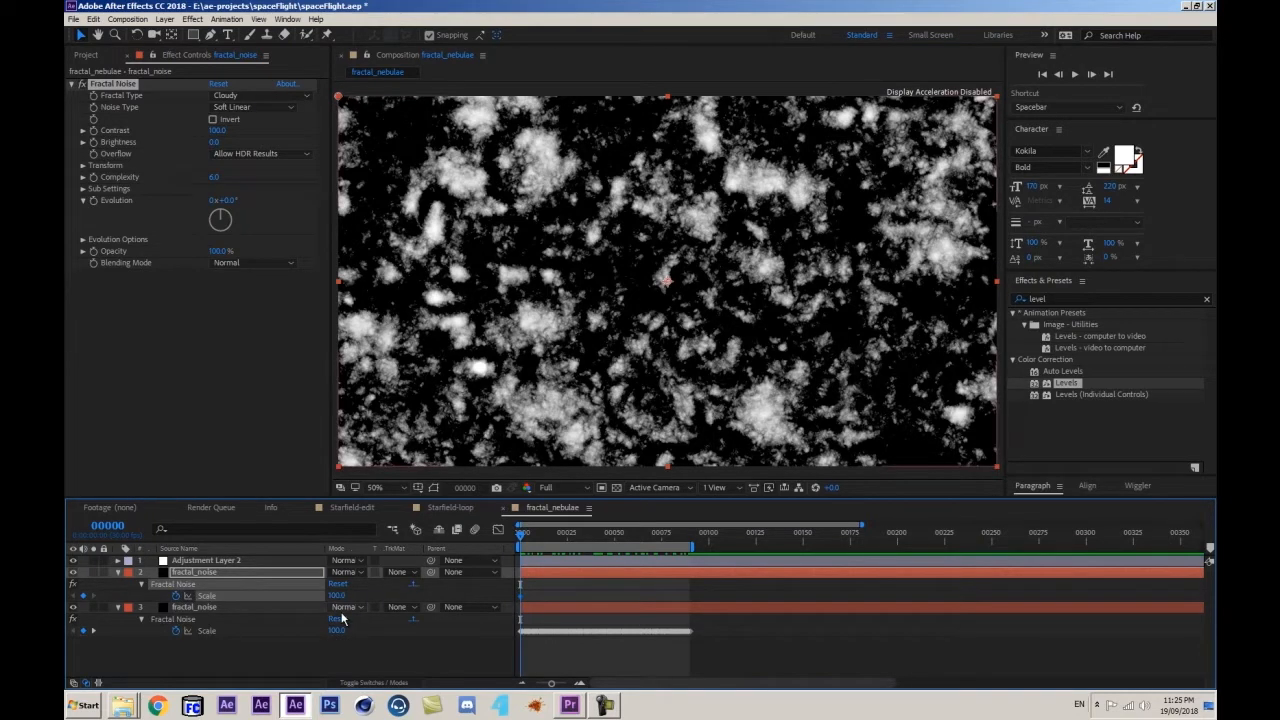
click(337, 595)
text(50)
key(Return)
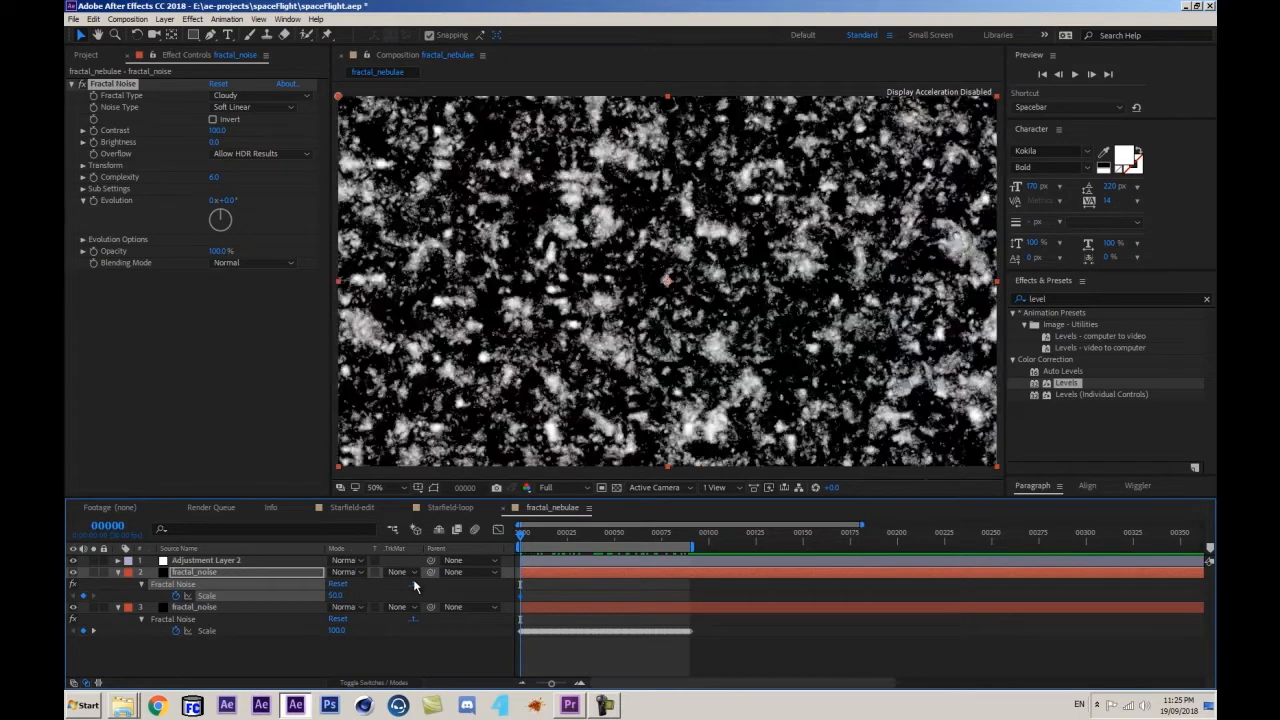
- Set a Scale keyframe of 100 at frame 90 on the upper fractal_noise layer
drag(550, 533, 690, 533)
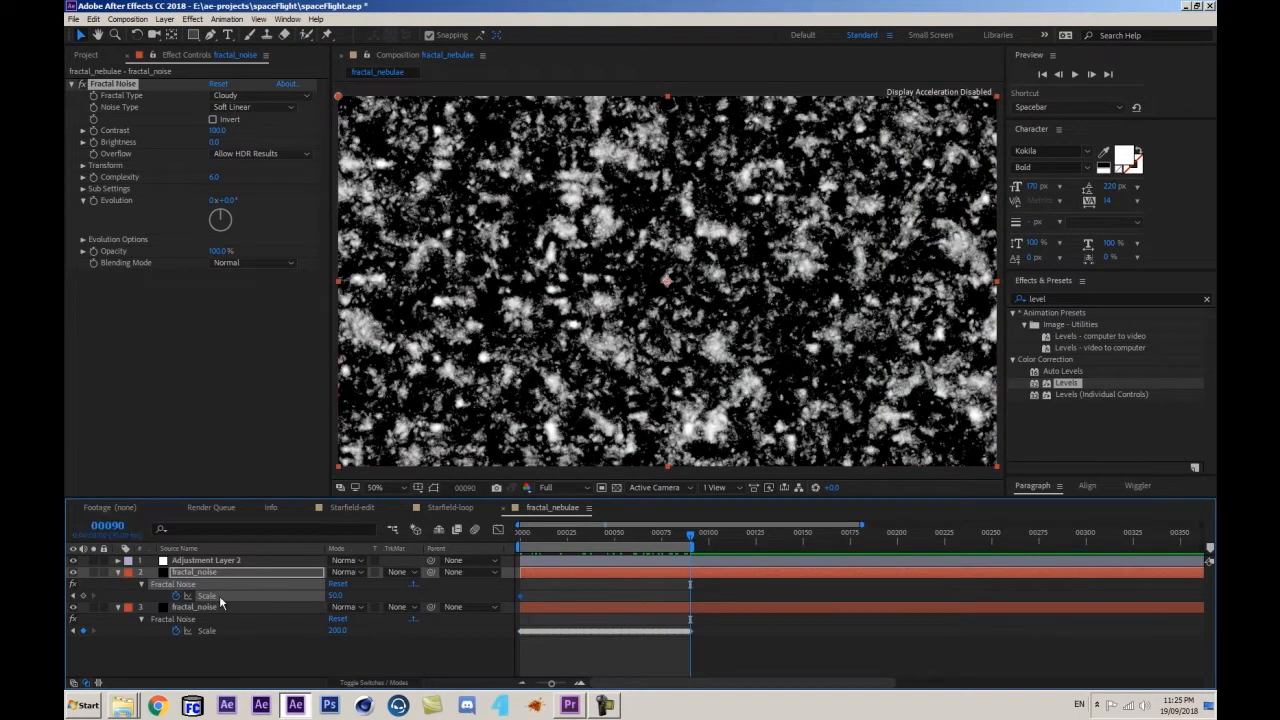
click(339, 595)
text(100)
key(Return)
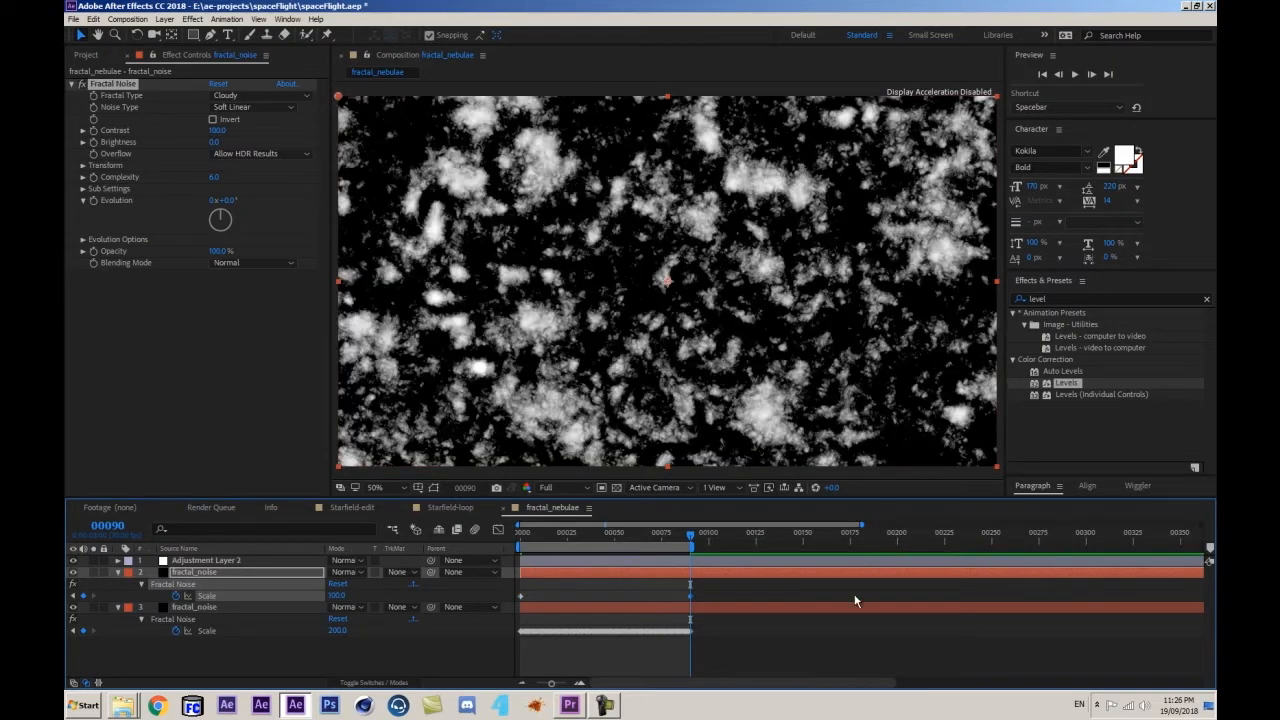
- Apply Exponential Scale to the upper fractal_noise layer's two Scale keyframes and compare frames 0 and 90
drag(709, 591, 515, 596)
right_click(519, 593)
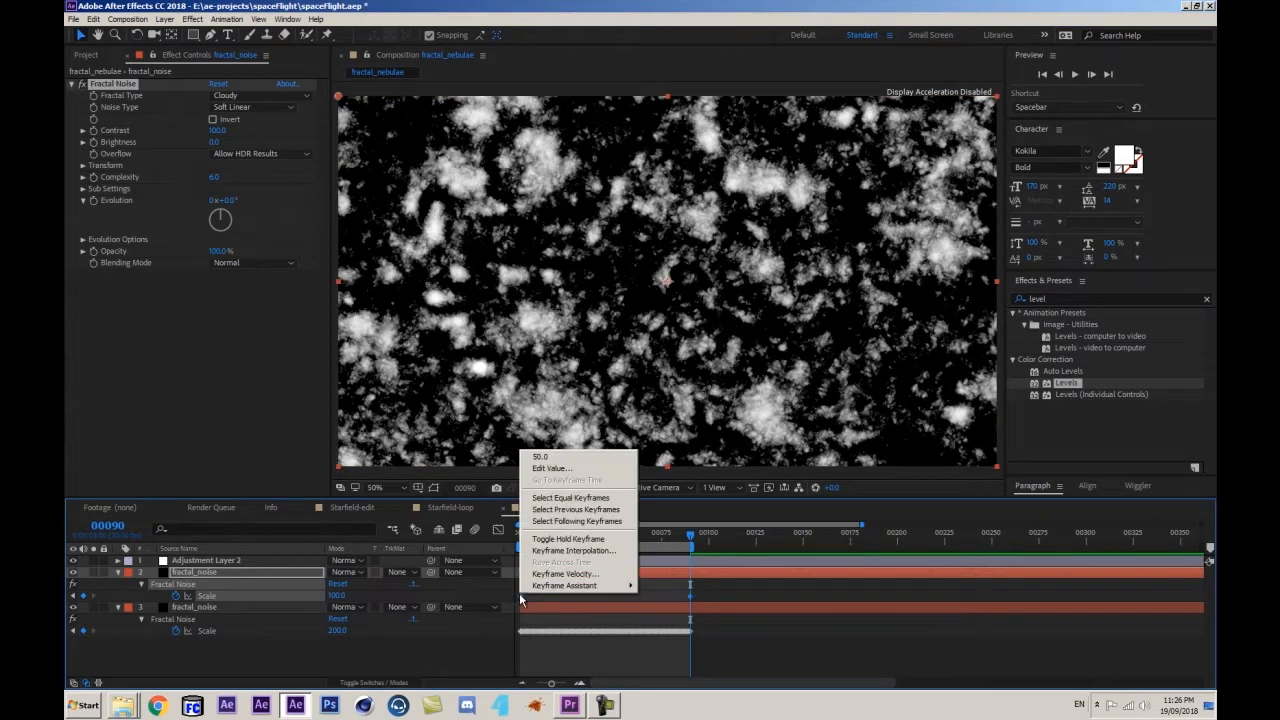
mouse_move(552, 586)
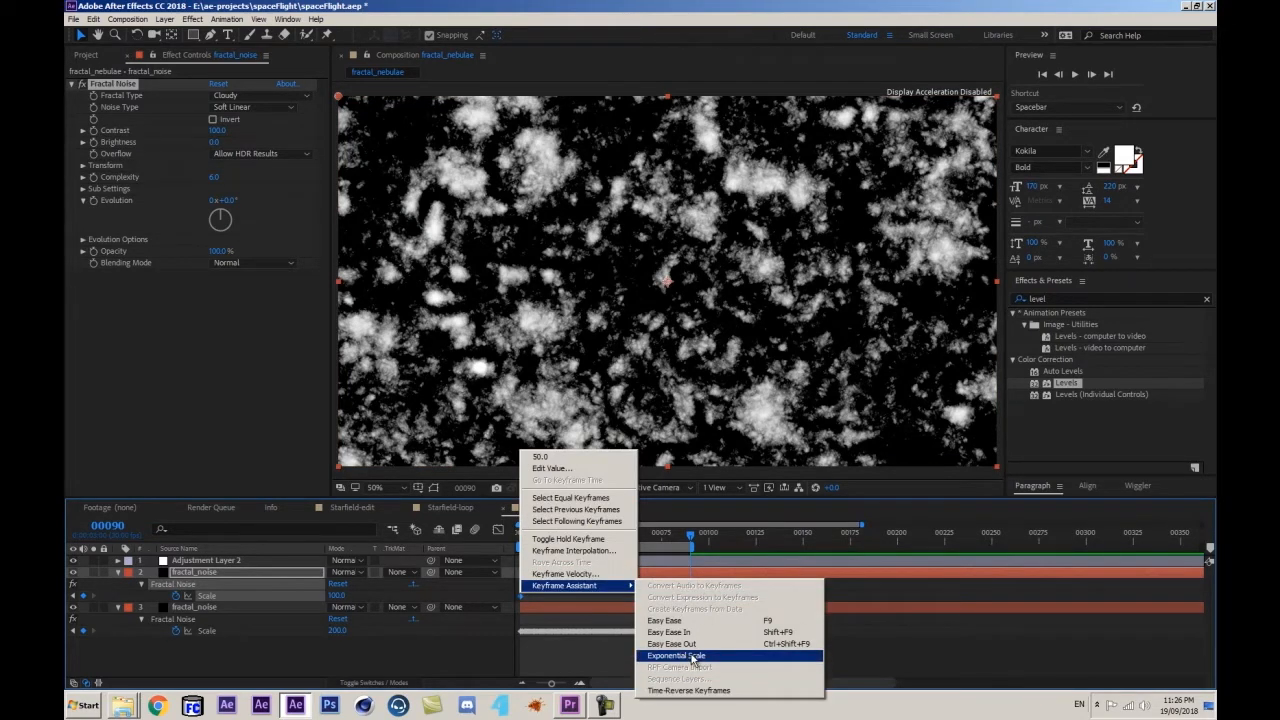
click(689, 657)
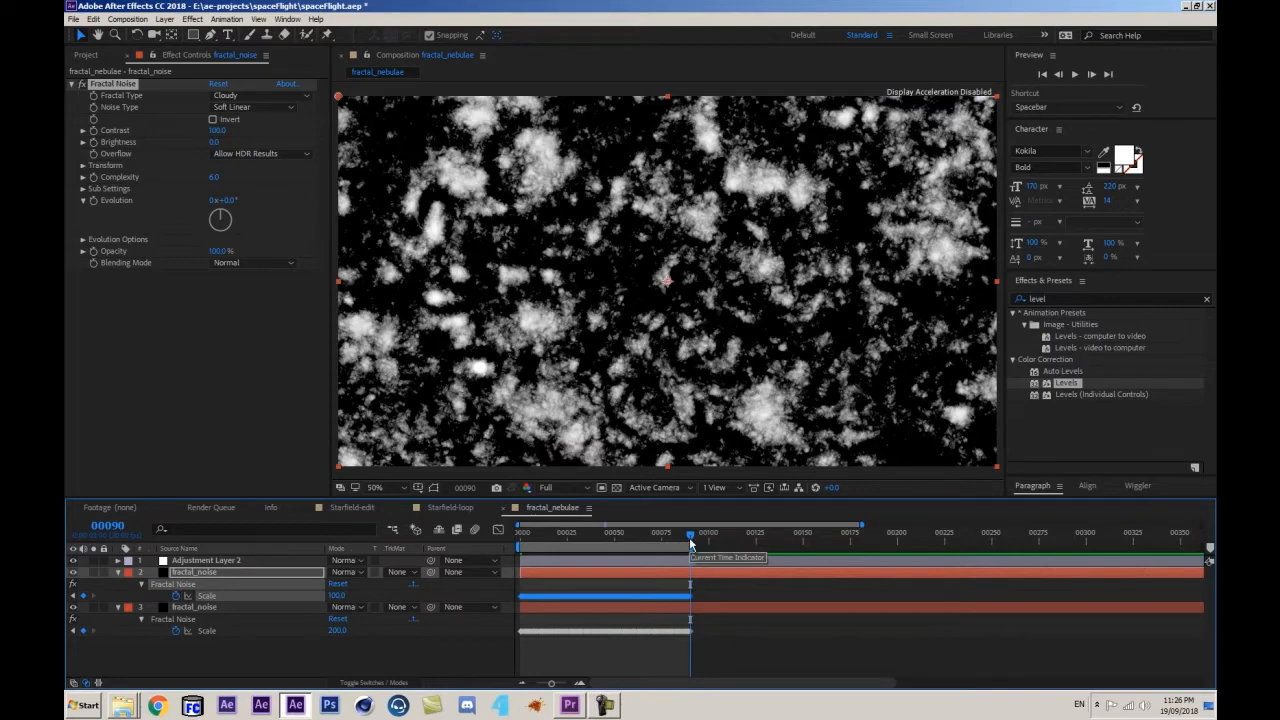
drag(689, 537, 522, 541)
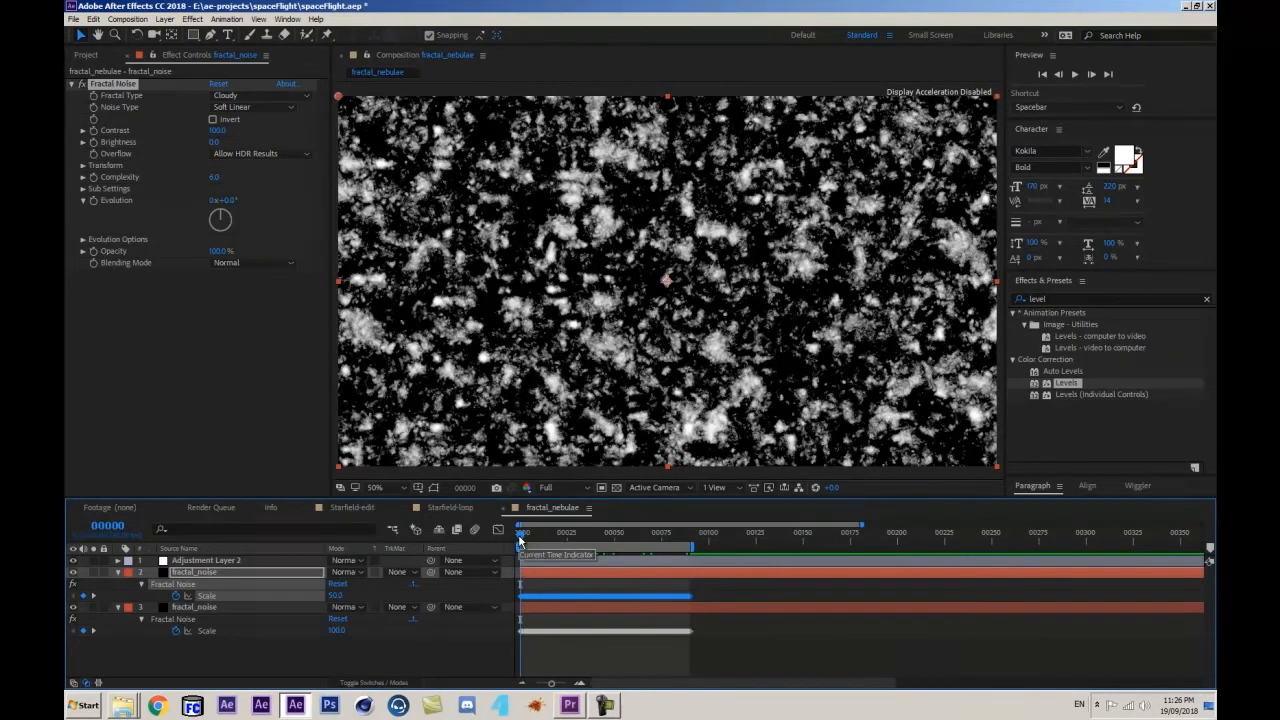
drag(518, 534, 689, 536)
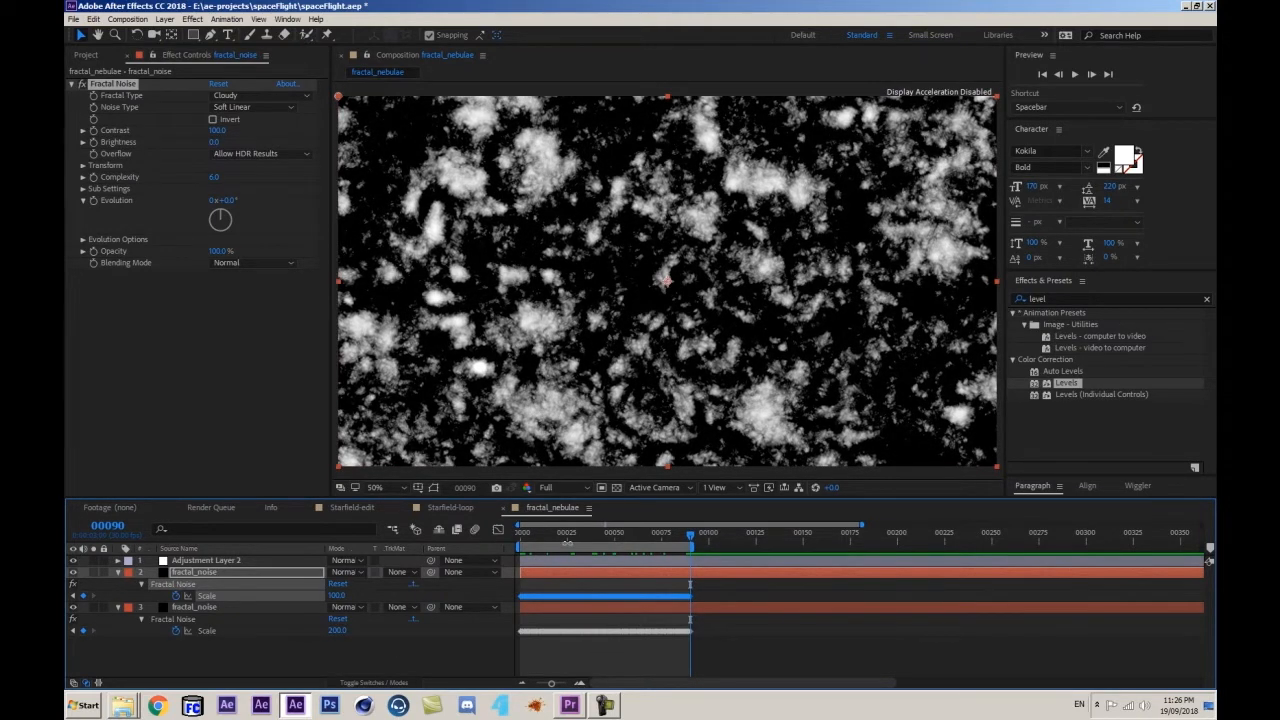
- Turn on Opacity keyframing for the upper fractal_noise layer at frame 0 with a value of 0%
key(Home)
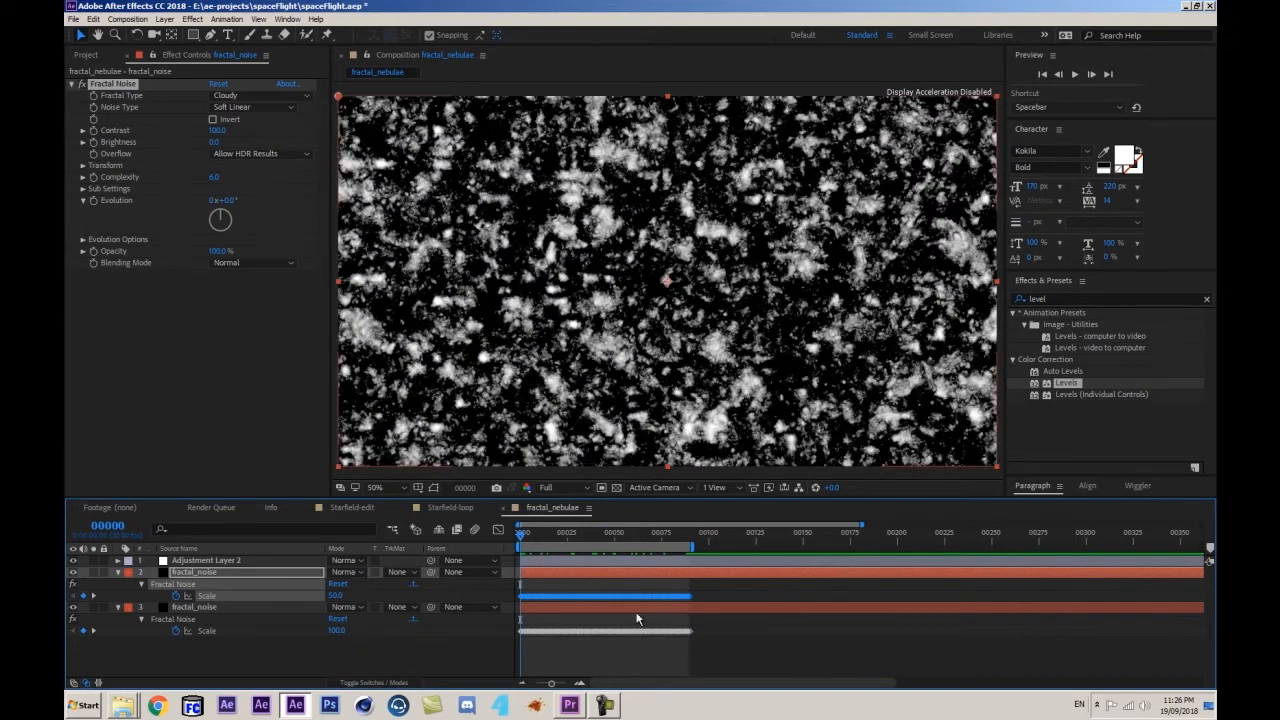
click(262, 574)
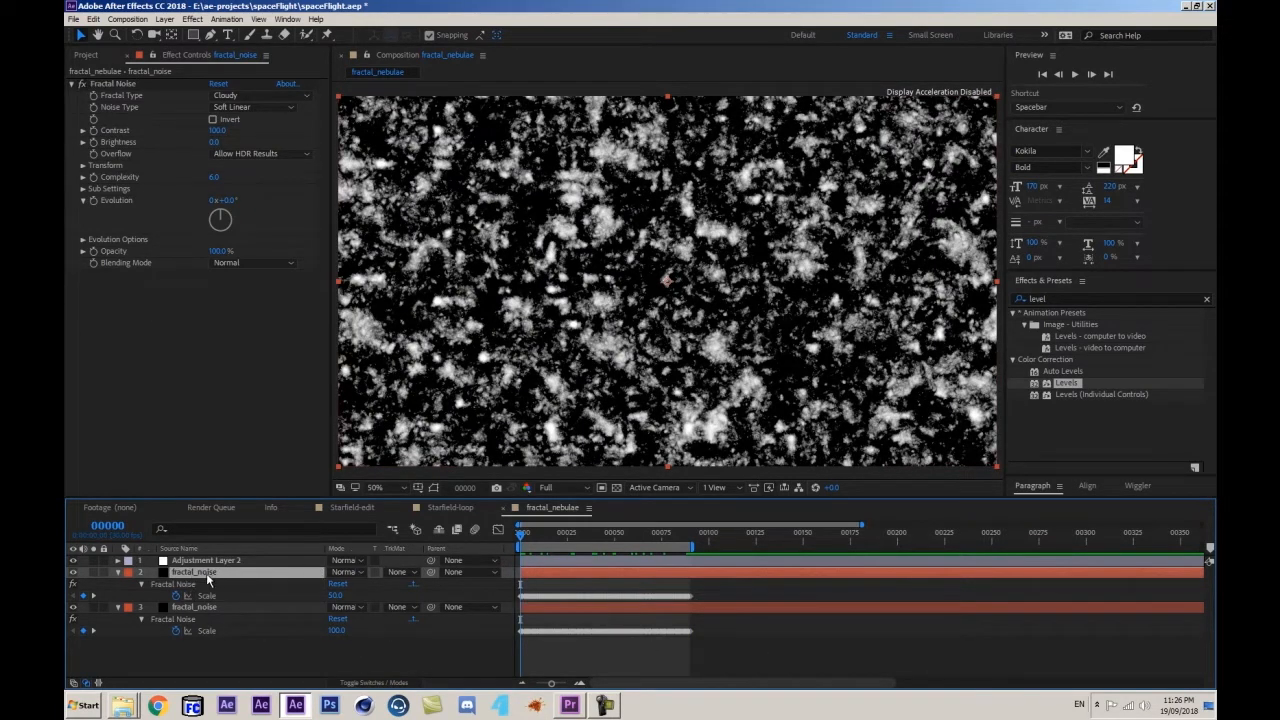
key(t)
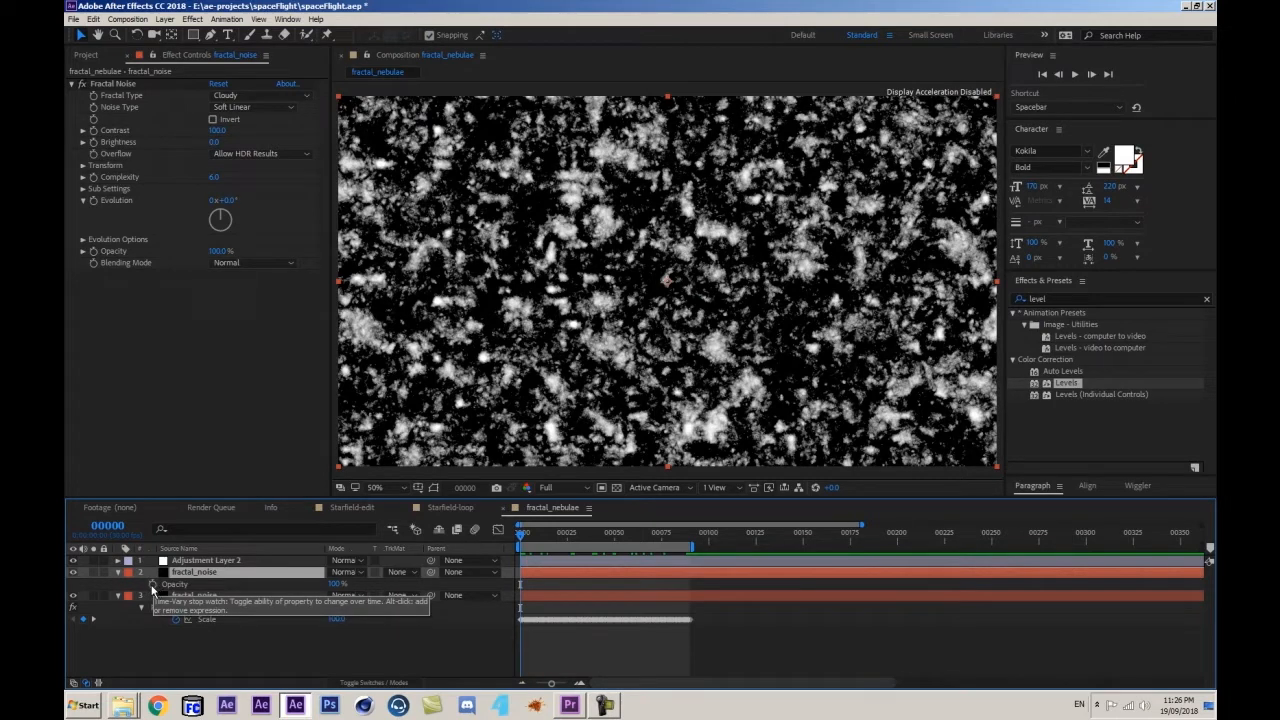
click(152, 585)
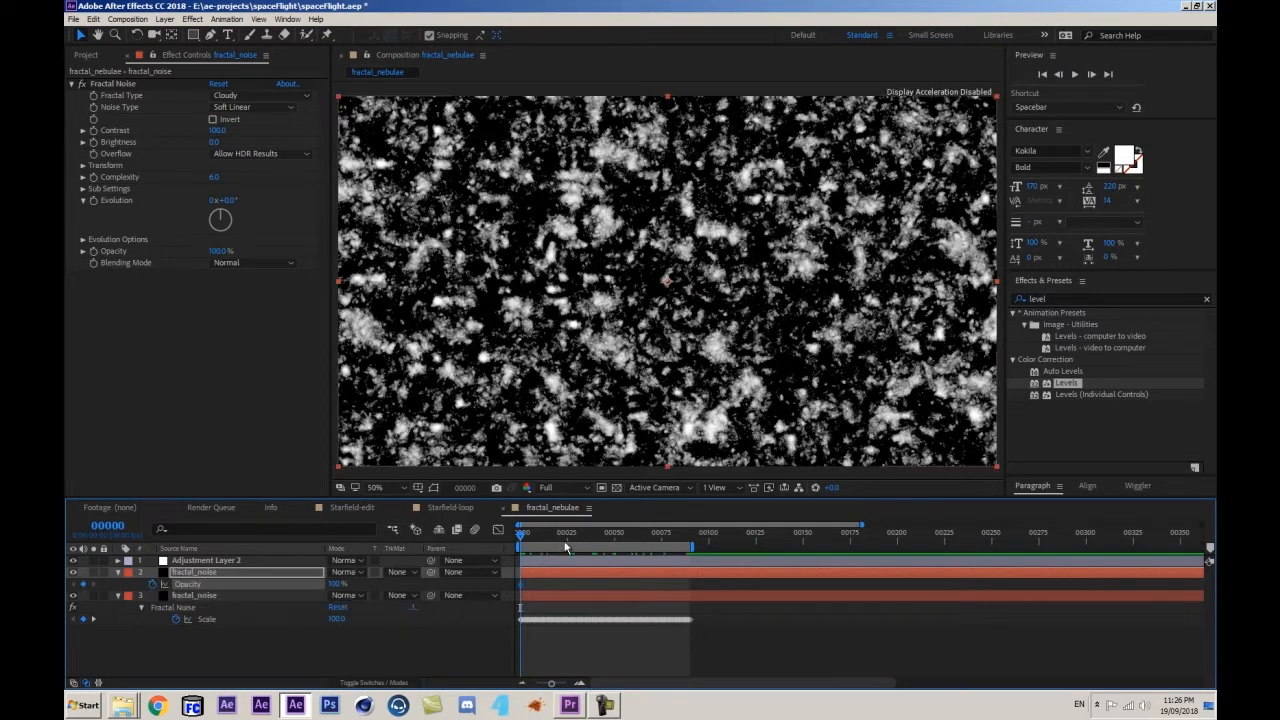
click(336, 584)
text(0)
key(Return)
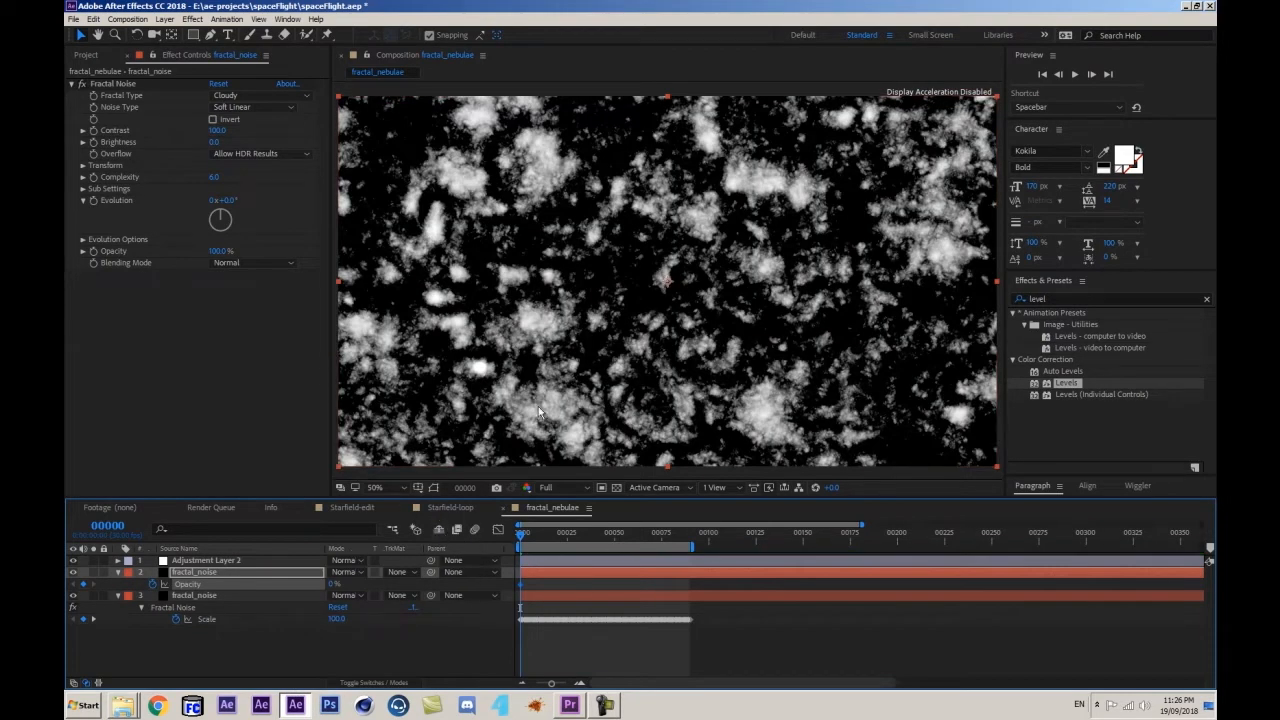
- Set an Opacity keyframe of 100% at frame 90 on the upper fractal_noise layer and preview the crossfade from frame 0
drag(563, 540, 697, 525)
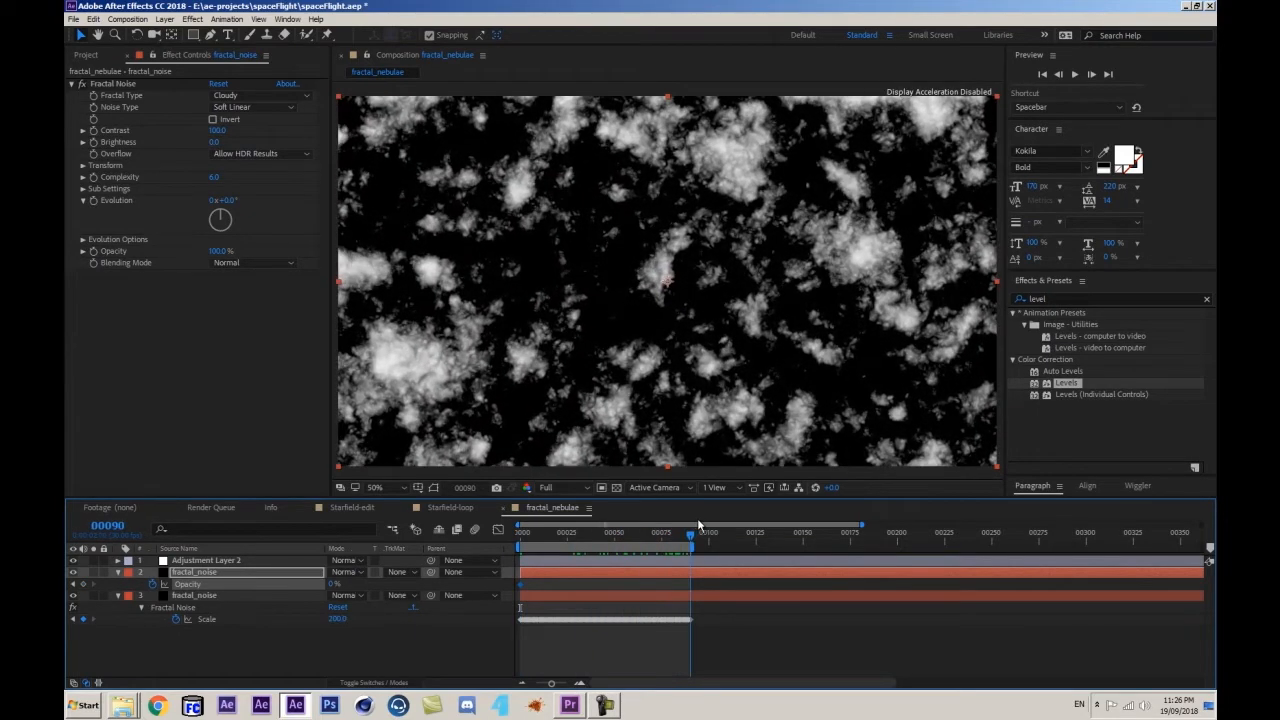
click(335, 585)
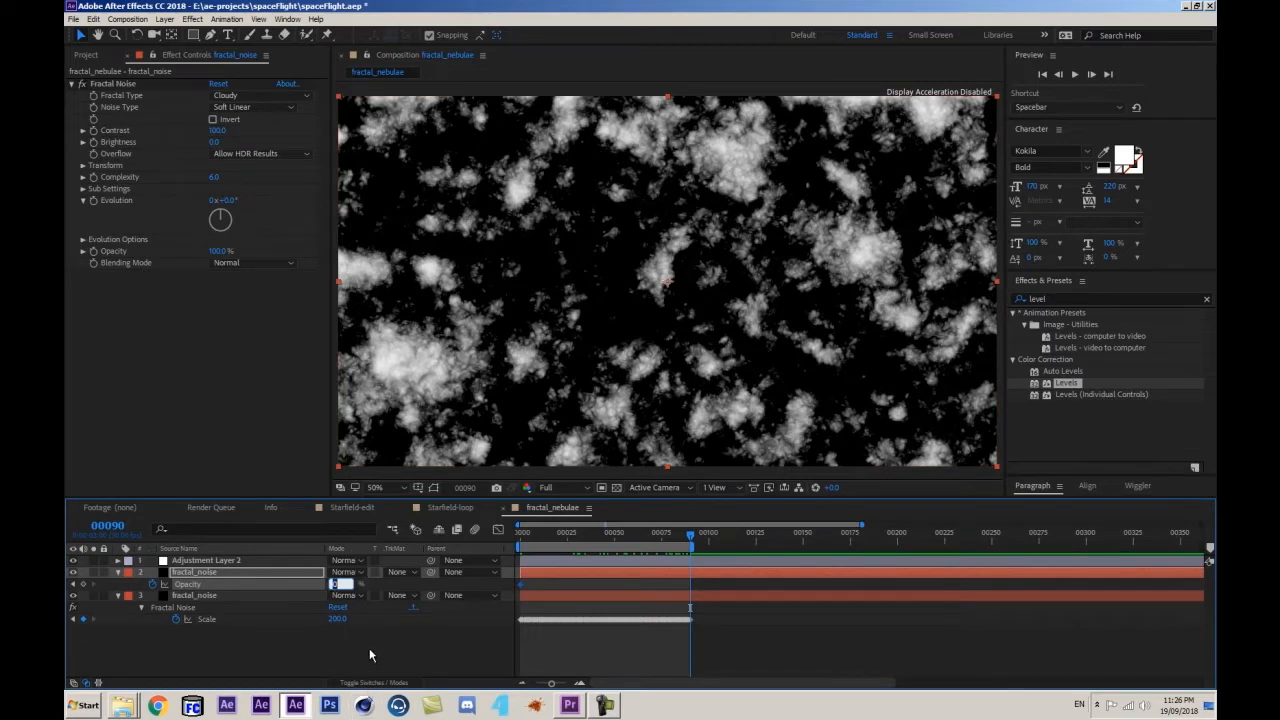
text(100)
key(Return)
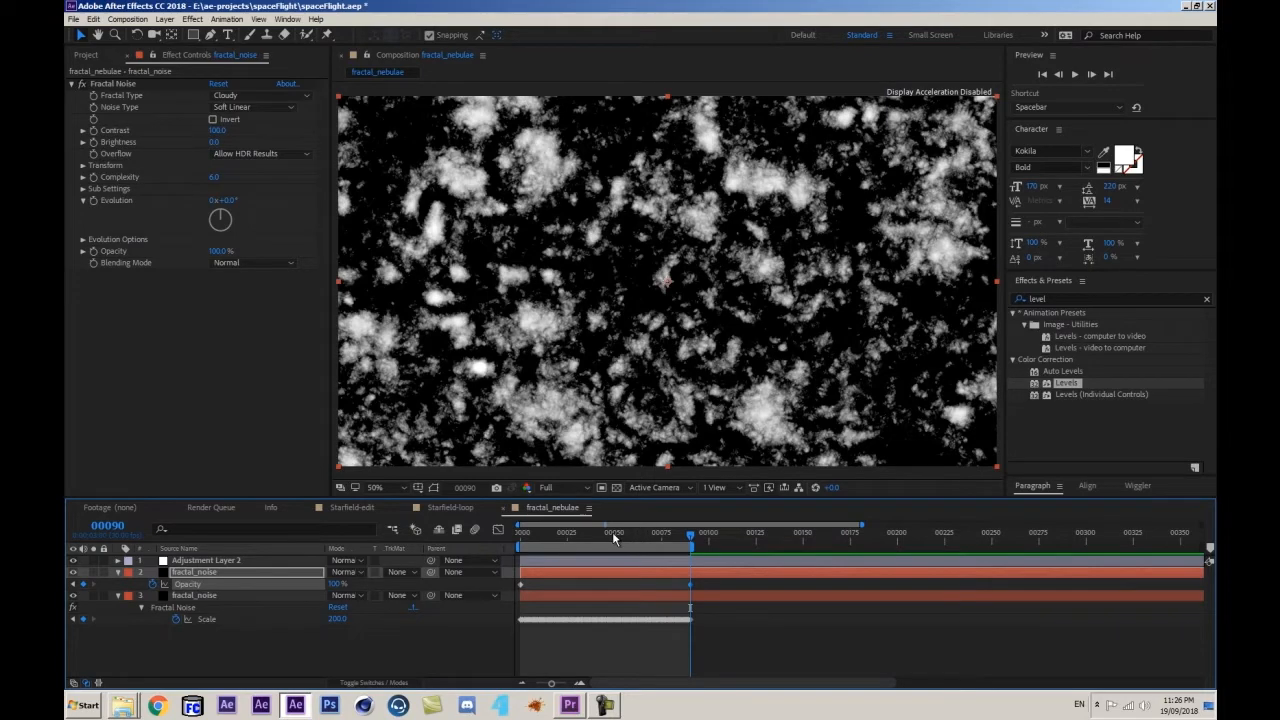
drag(613, 534, 488, 597)
key(space)
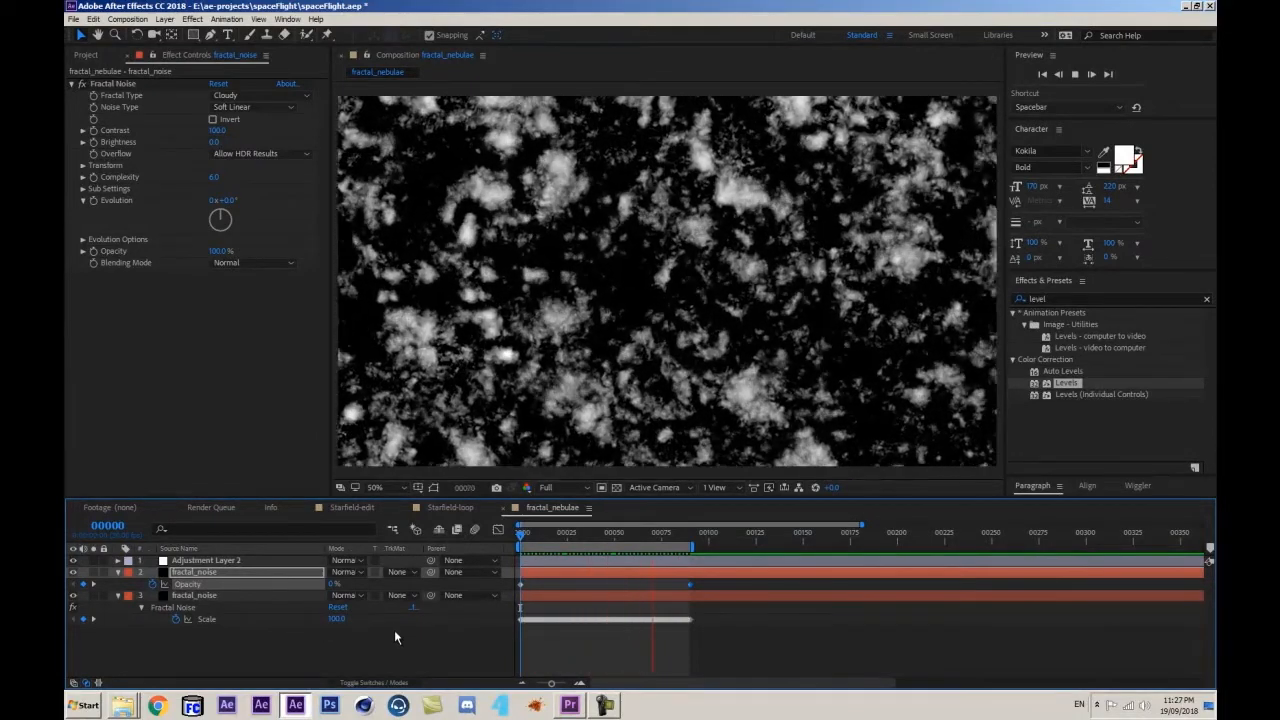
key(space)
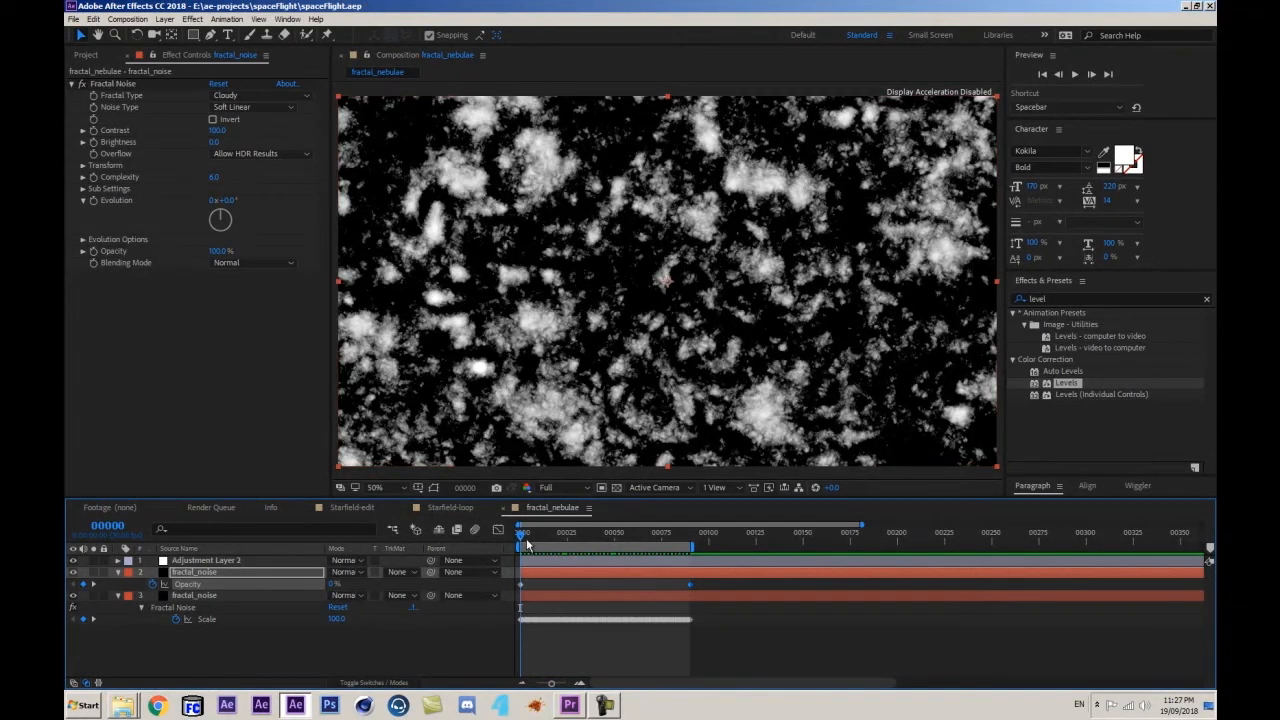
- Add a new adjustment layer above Adjustment Layer 2 and apply the Colorama effect to it
click(205, 561)
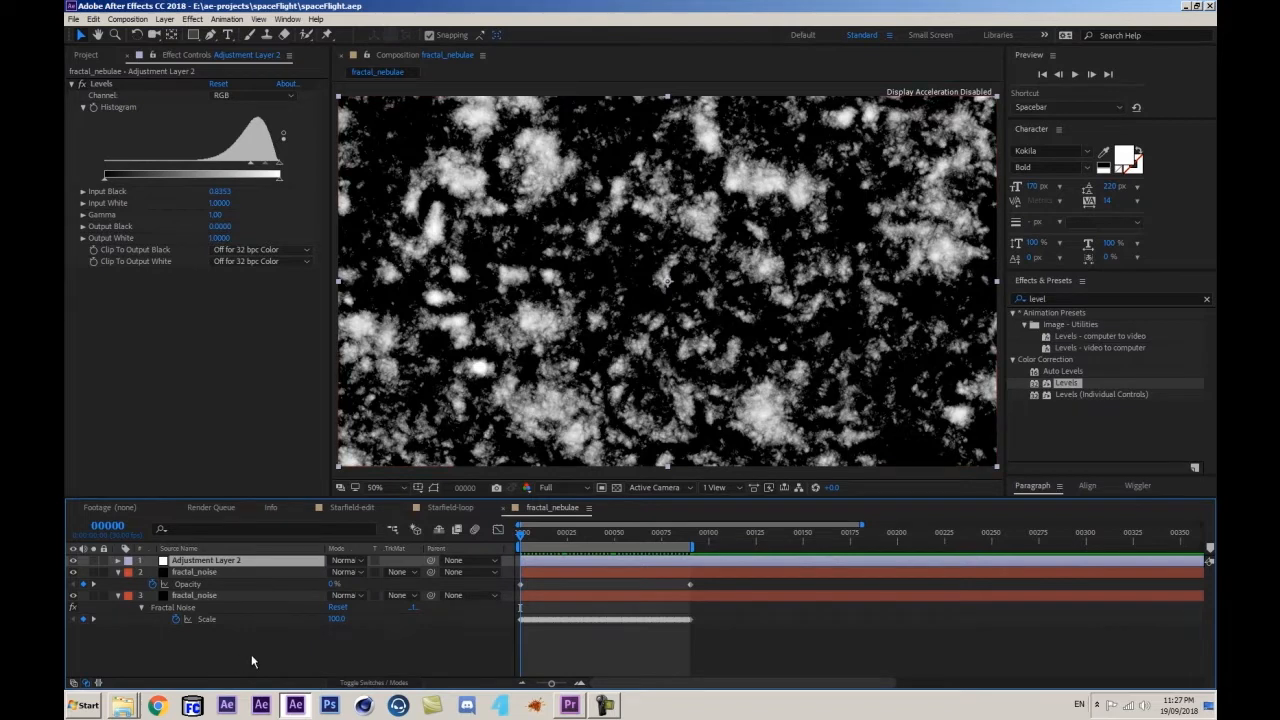
key(ctrl+alt+y)
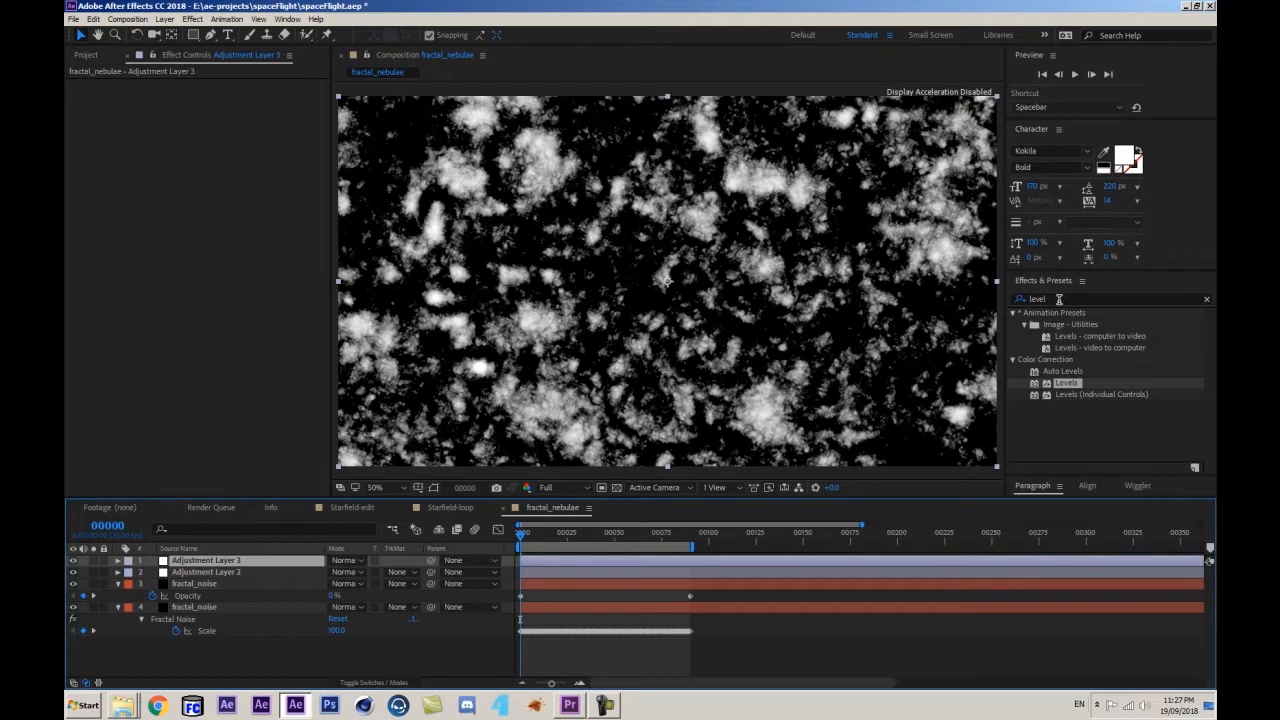
click(1058, 298)
text(colora)
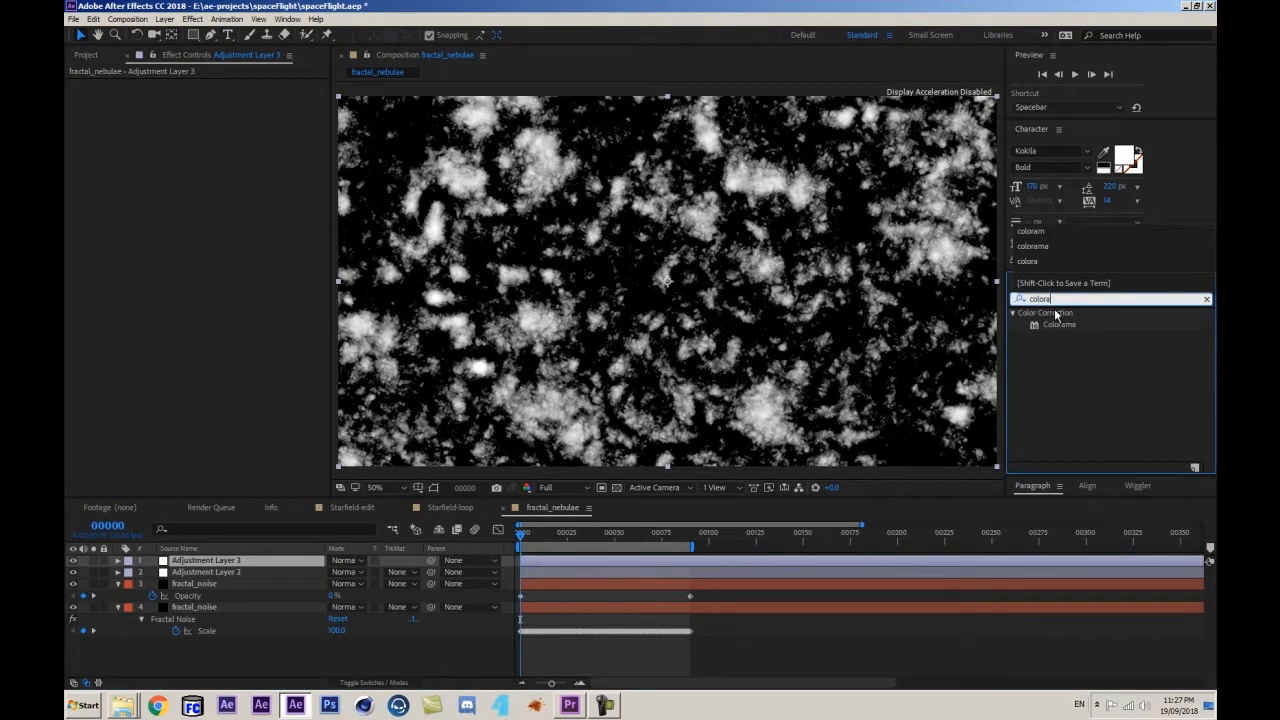
double_click(1058, 326)
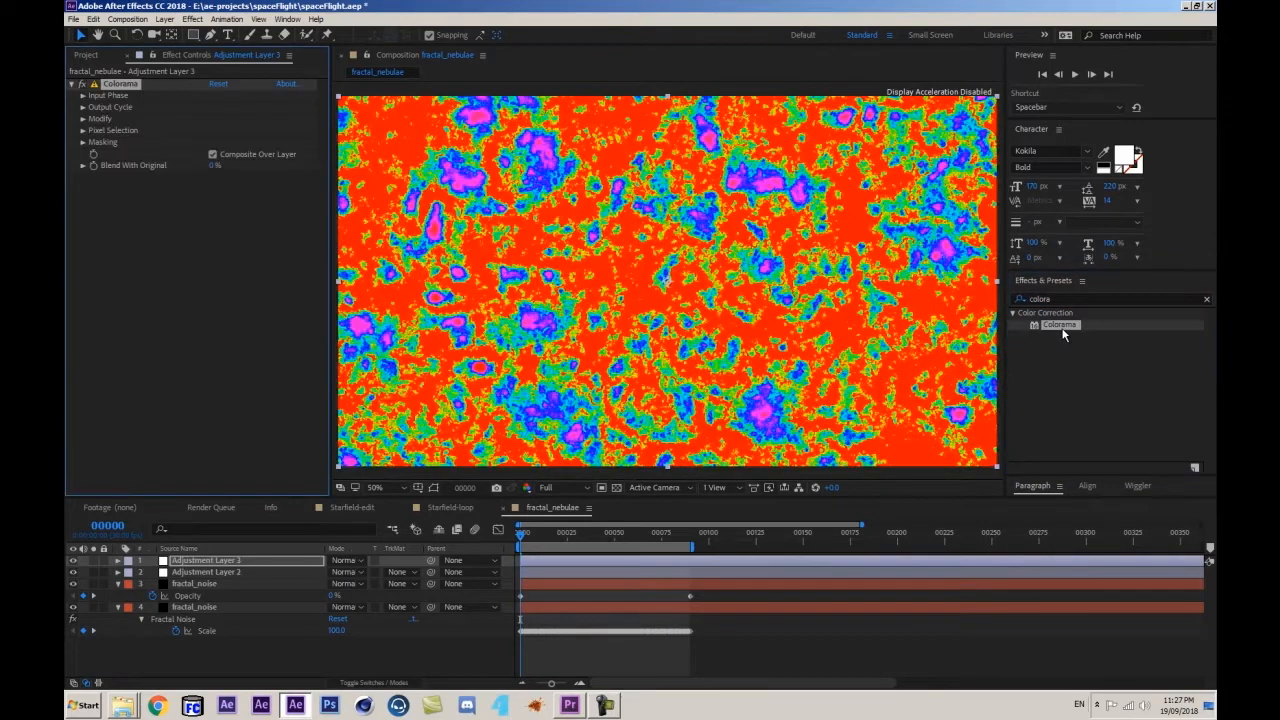
- Set Colorama's Output Cycle preset palette to Ramp Red
click(83, 107)
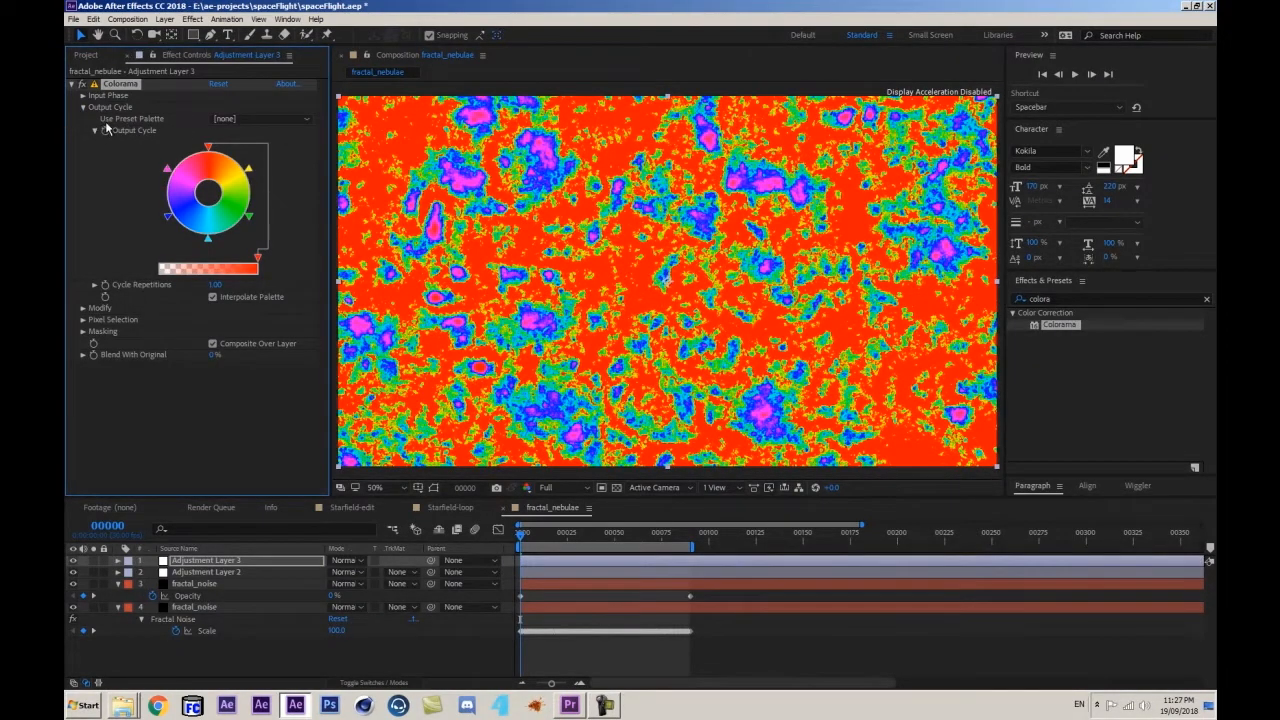
click(255, 122)
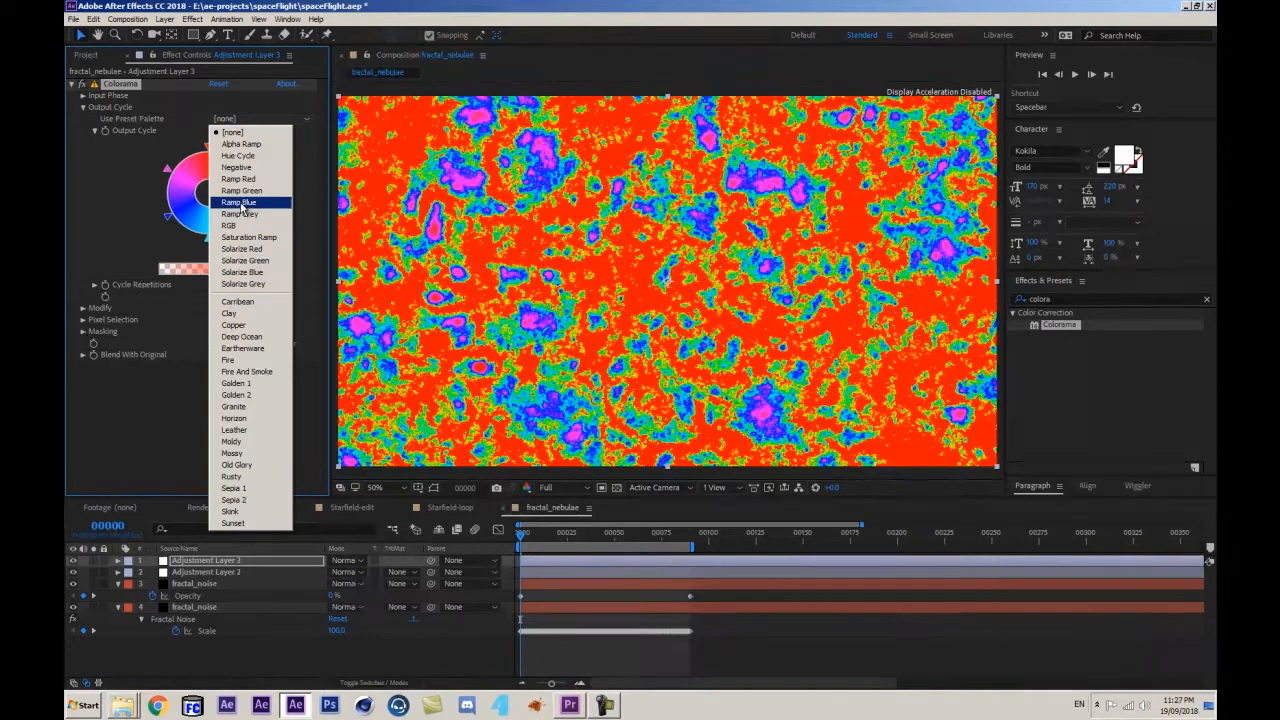
click(239, 179)
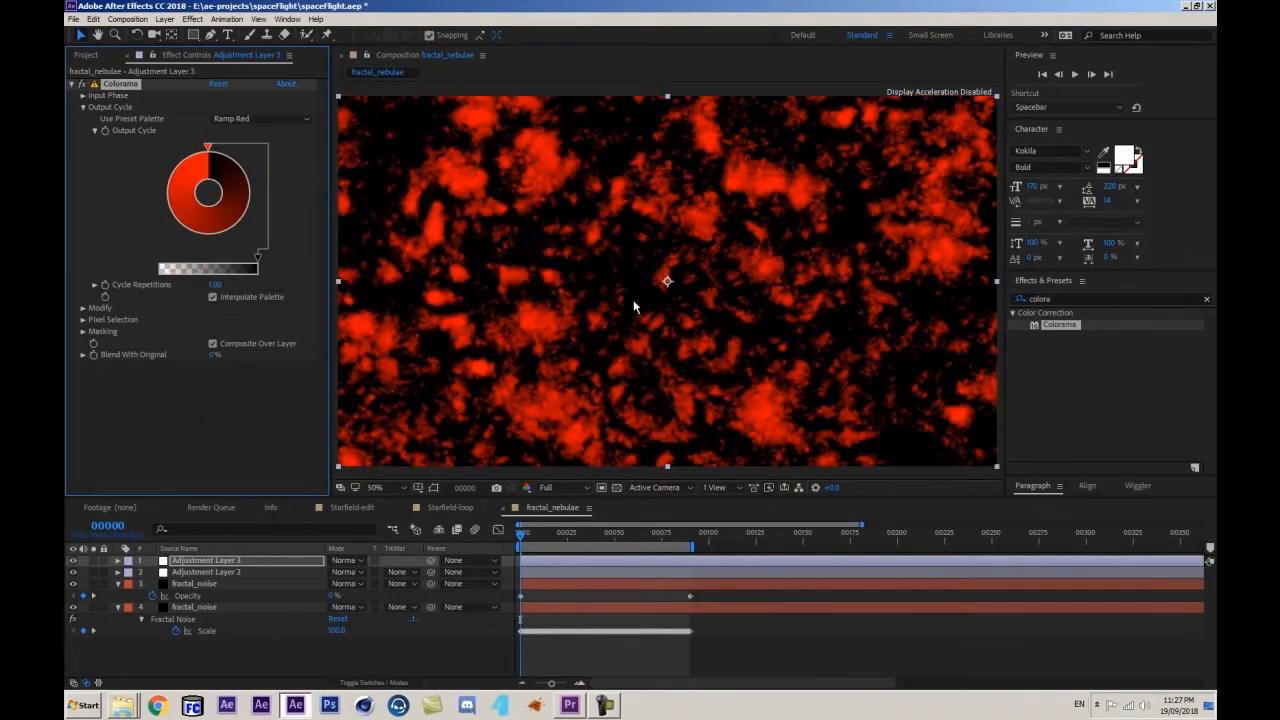
- Save the project and preview the red-tinted nebula animation from frame 0
drag(620, 538, 506, 548)
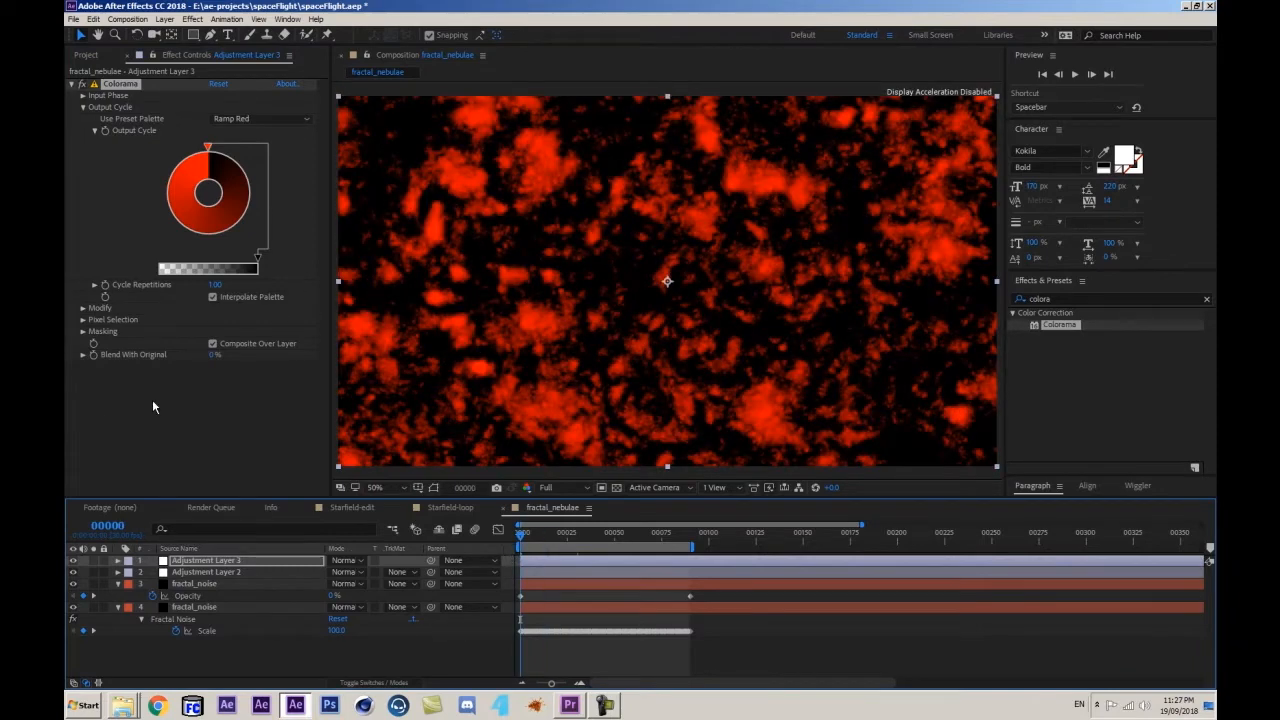
key(ctrl+s)
scroll(569, 312, down, 2)
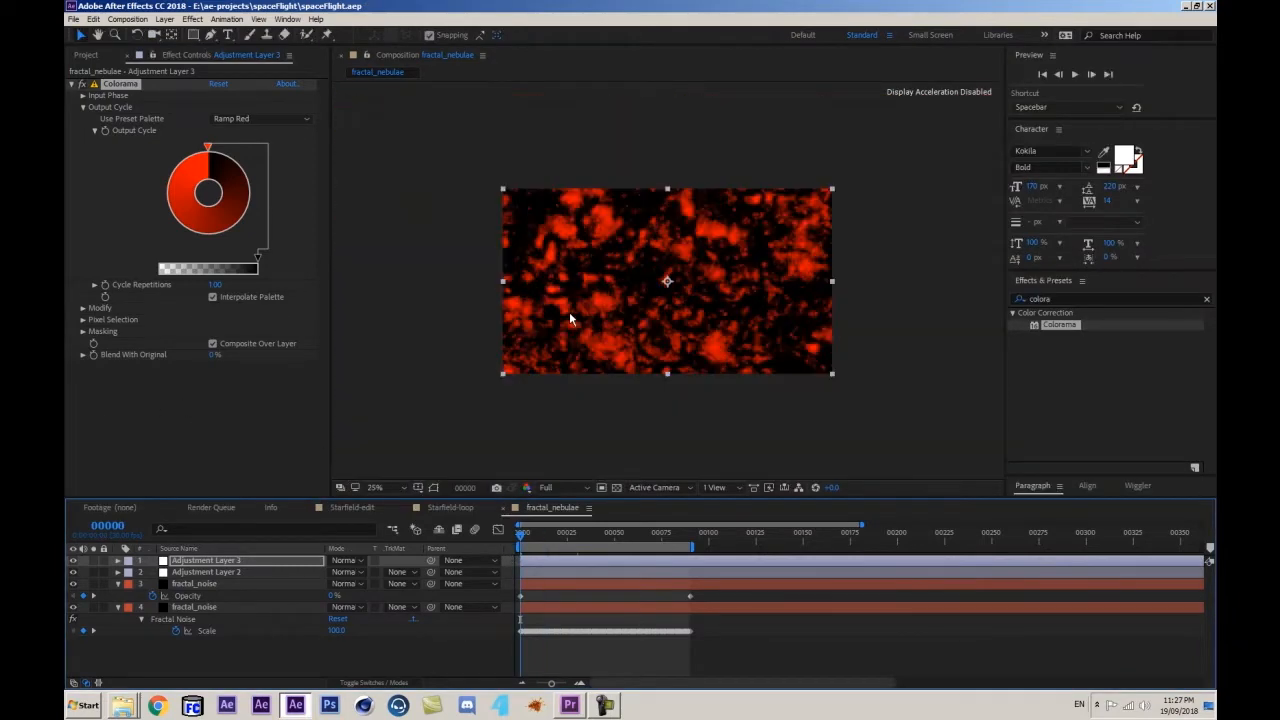
scroll(569, 312, up, 2)
click(415, 657)
key(space)
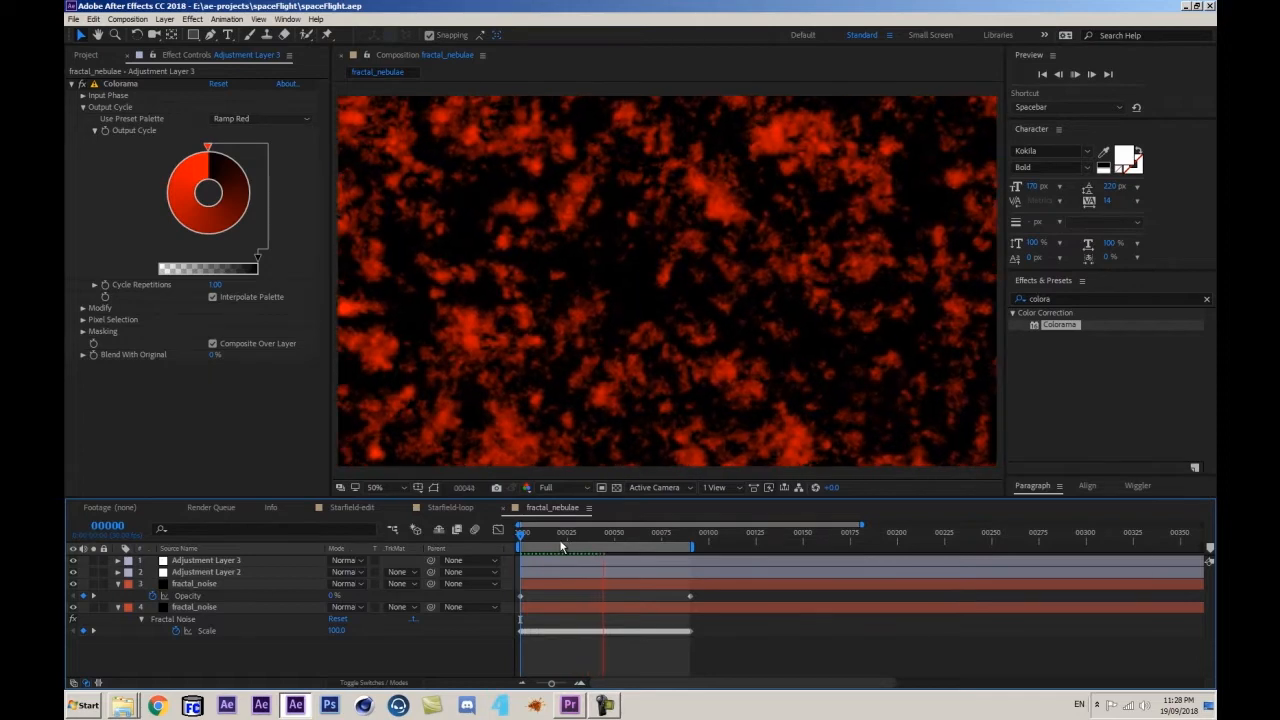
key(space)
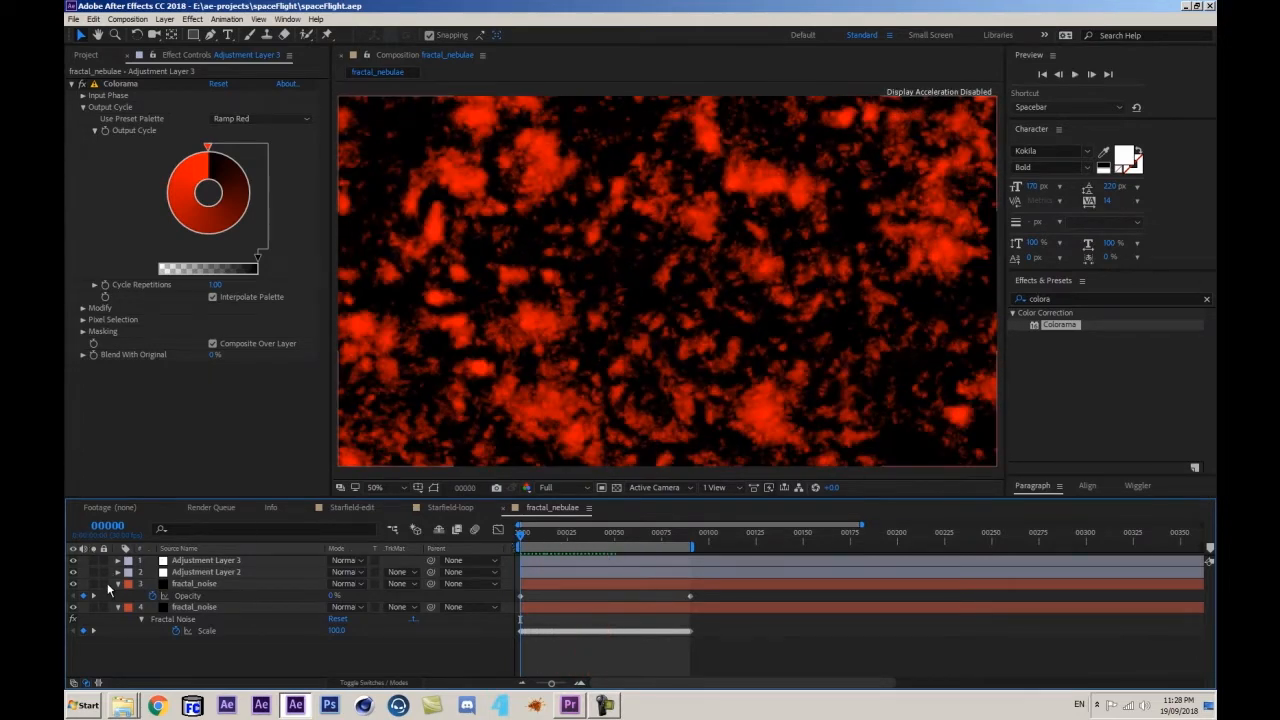
- Collapse both fractal_noise layers and add another adjustment layer above Adjustment Layer 3
click(117, 584)
click(117, 595)
click(250, 561)
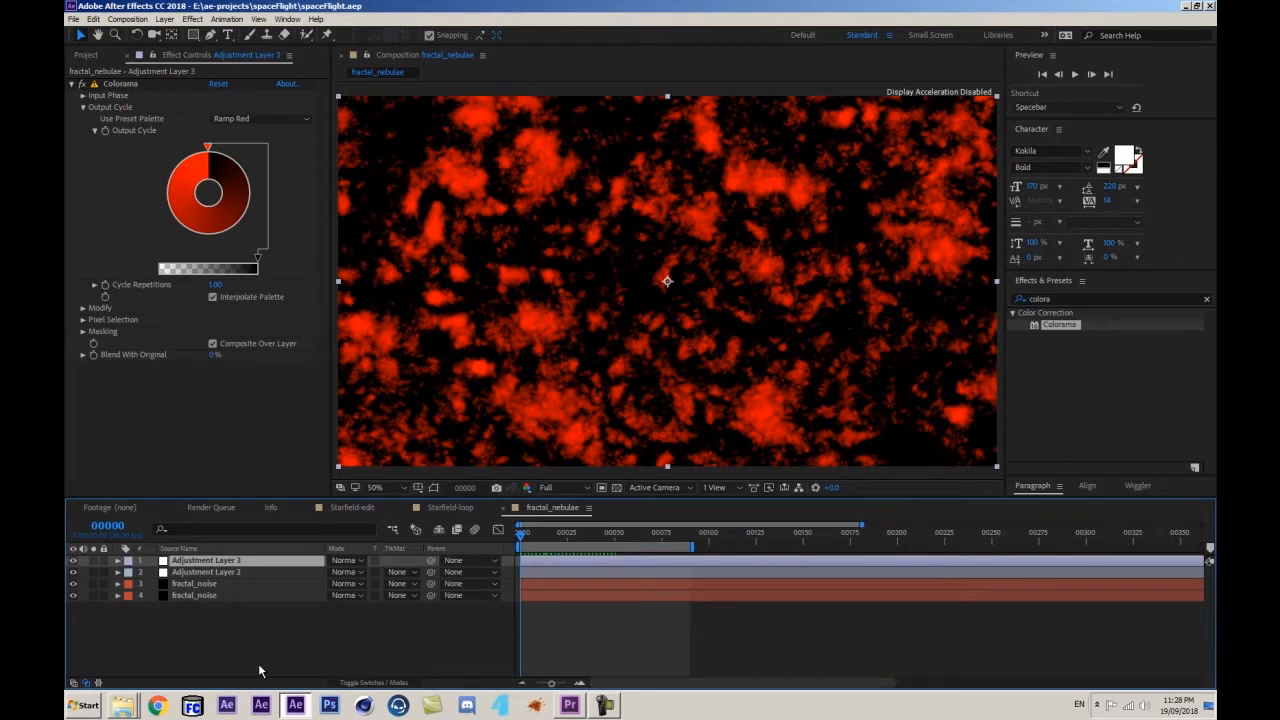
key(ctrl+alt+y)
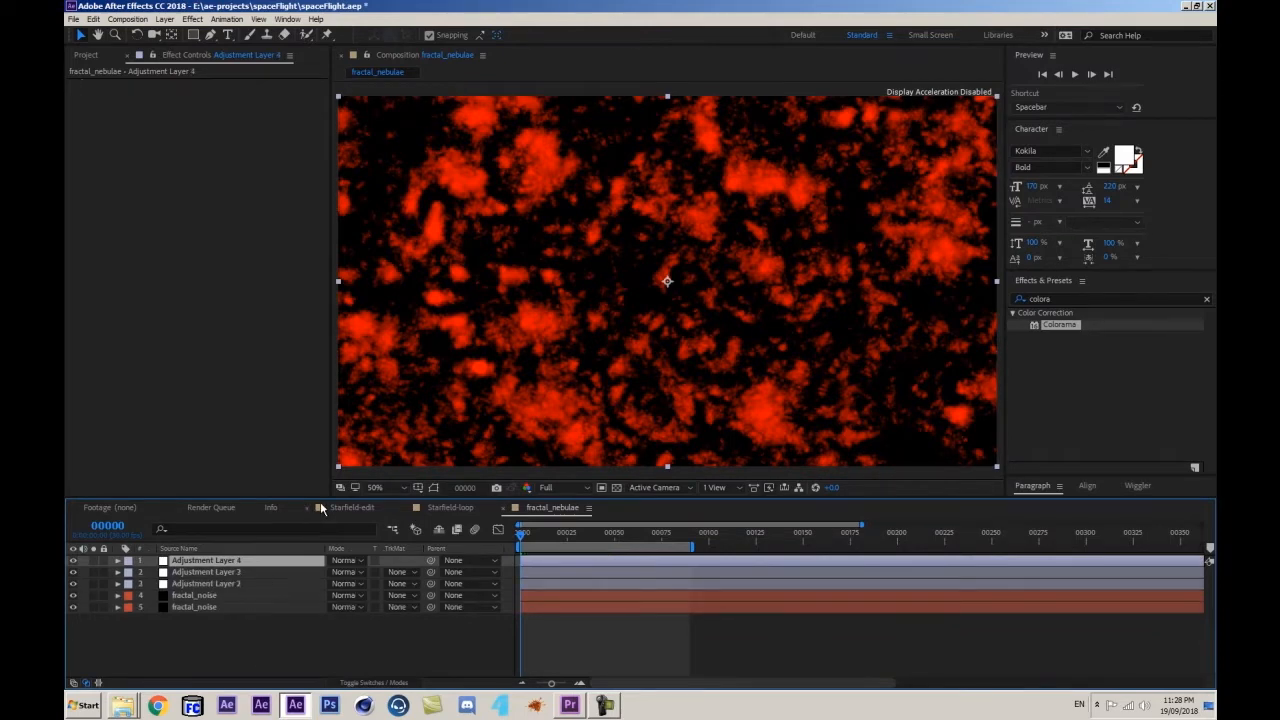
- Rename Adjustment Layer 2 to "levels" and Adjustment Layer 3 to "colorization"
click(228, 585)
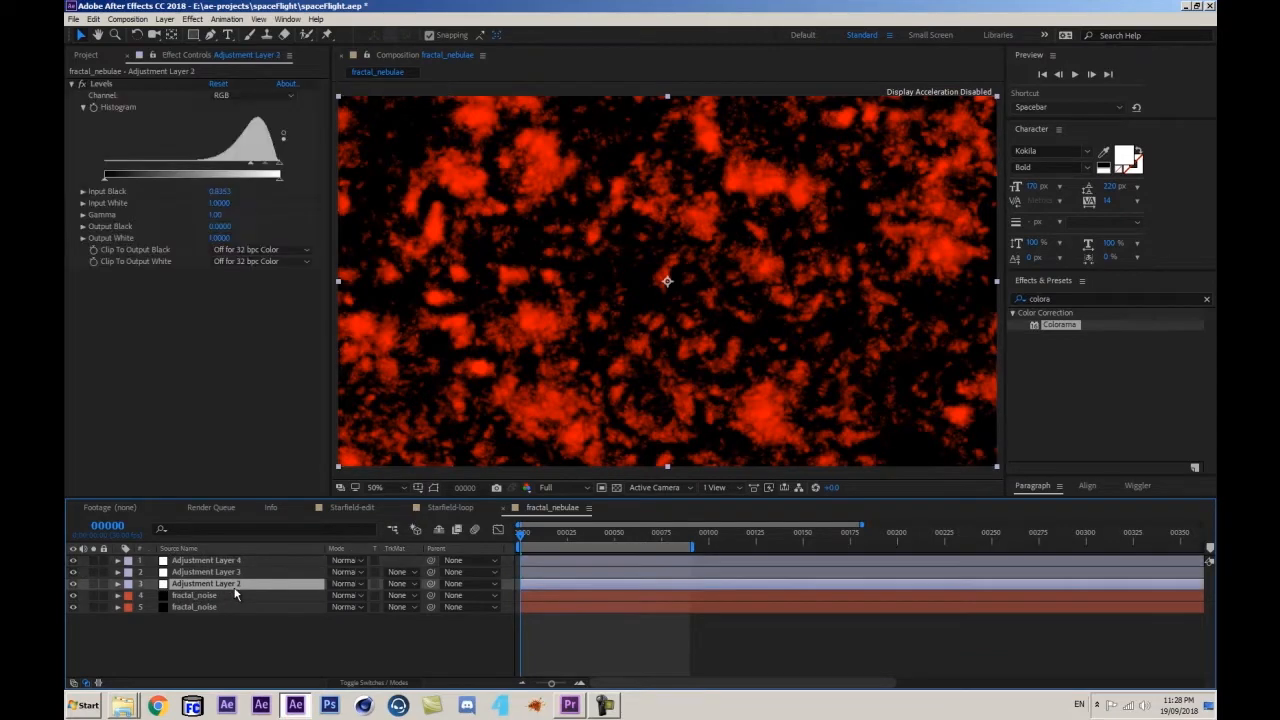
key(Return)
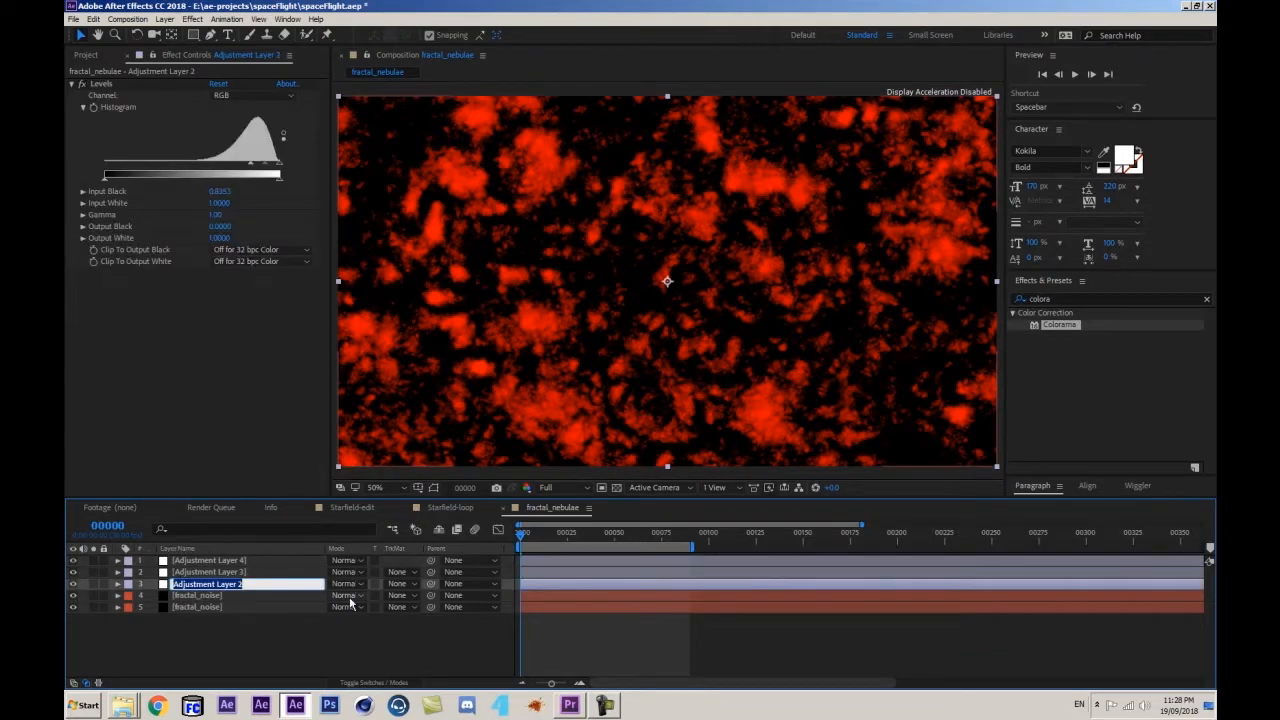
text(levels)
key(Return)
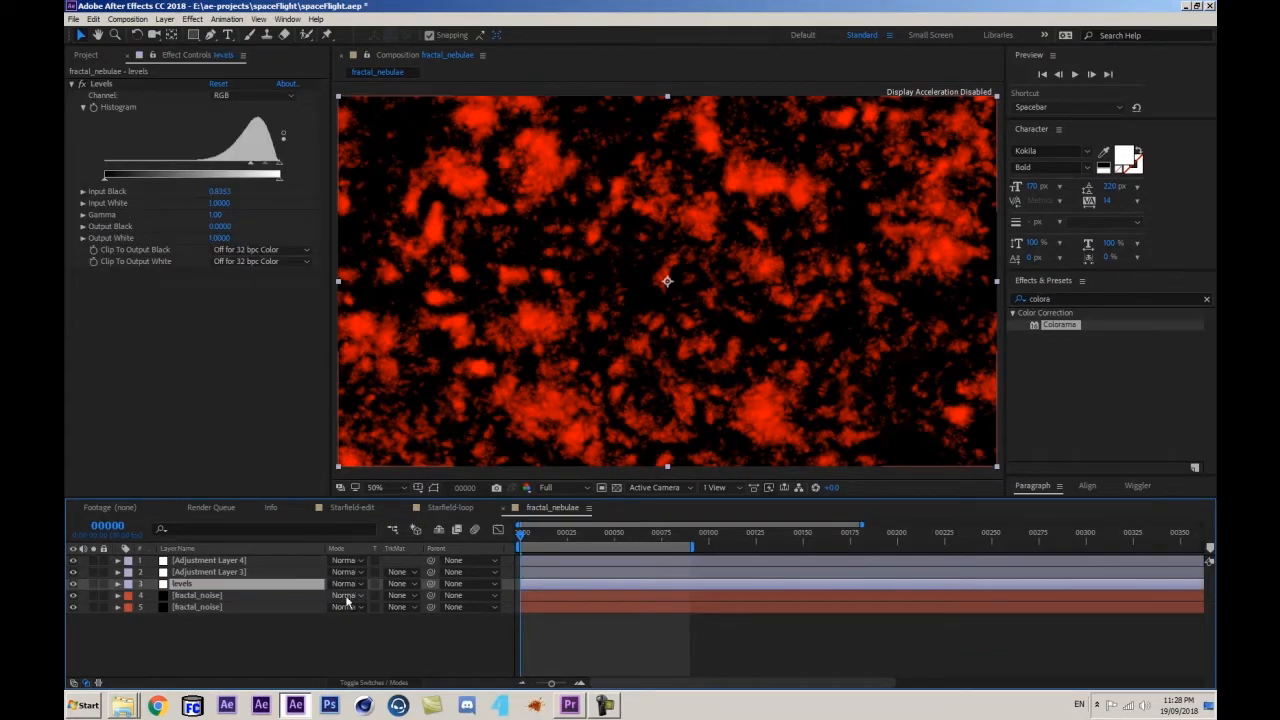
click(242, 572)
key(Return)
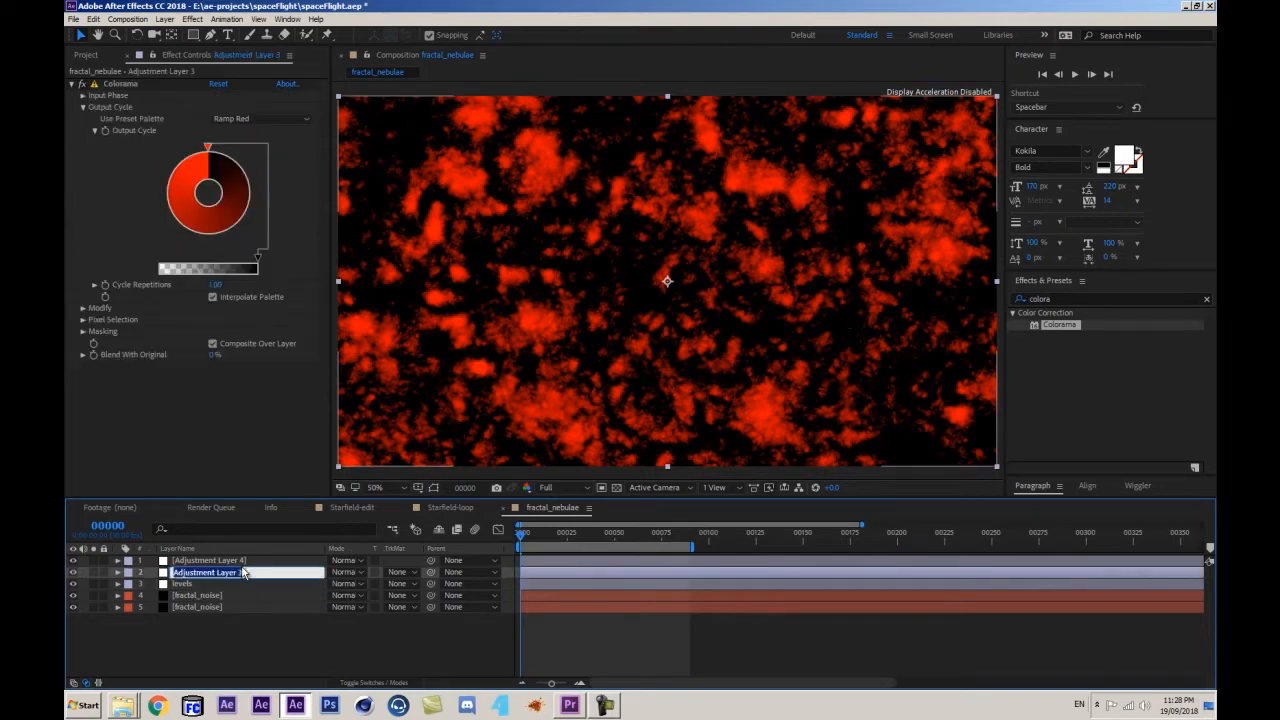
text(colorization)
key(Return)
- Rename Adjustment Layer 4 to "toningdown"
key(ctrl+Up)
key(Return)
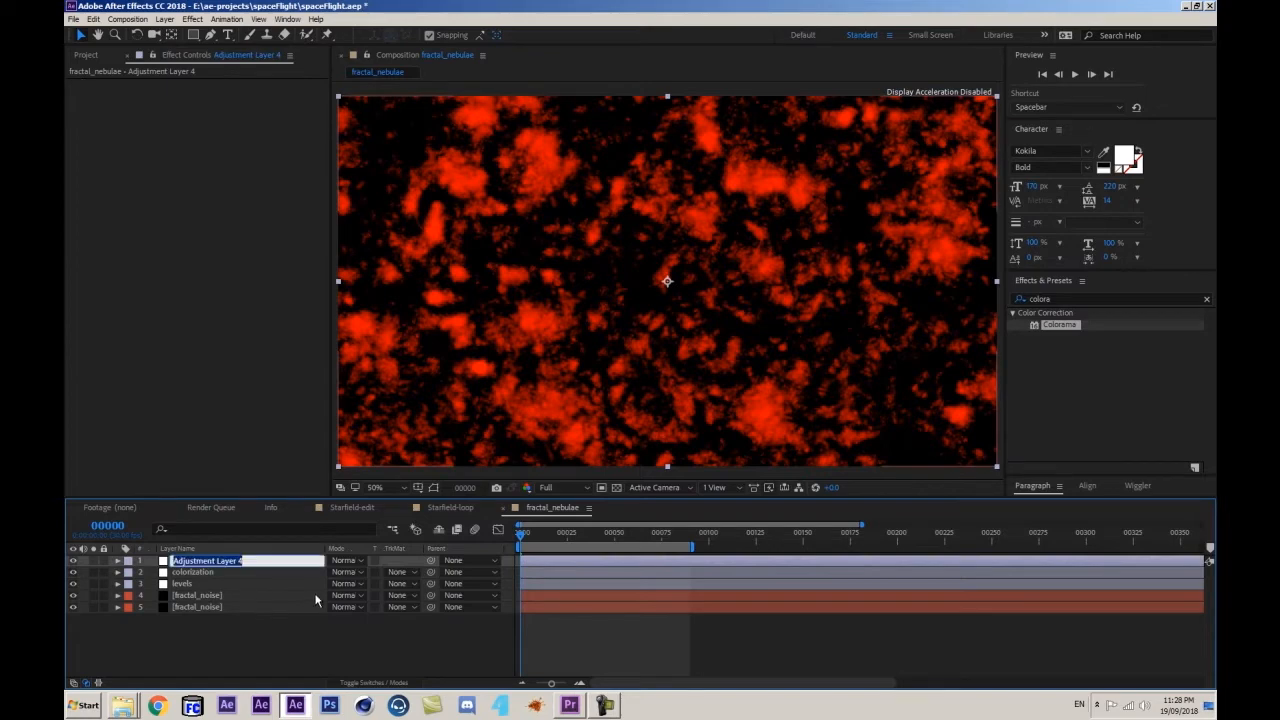
text(toningdown)
key(Return)
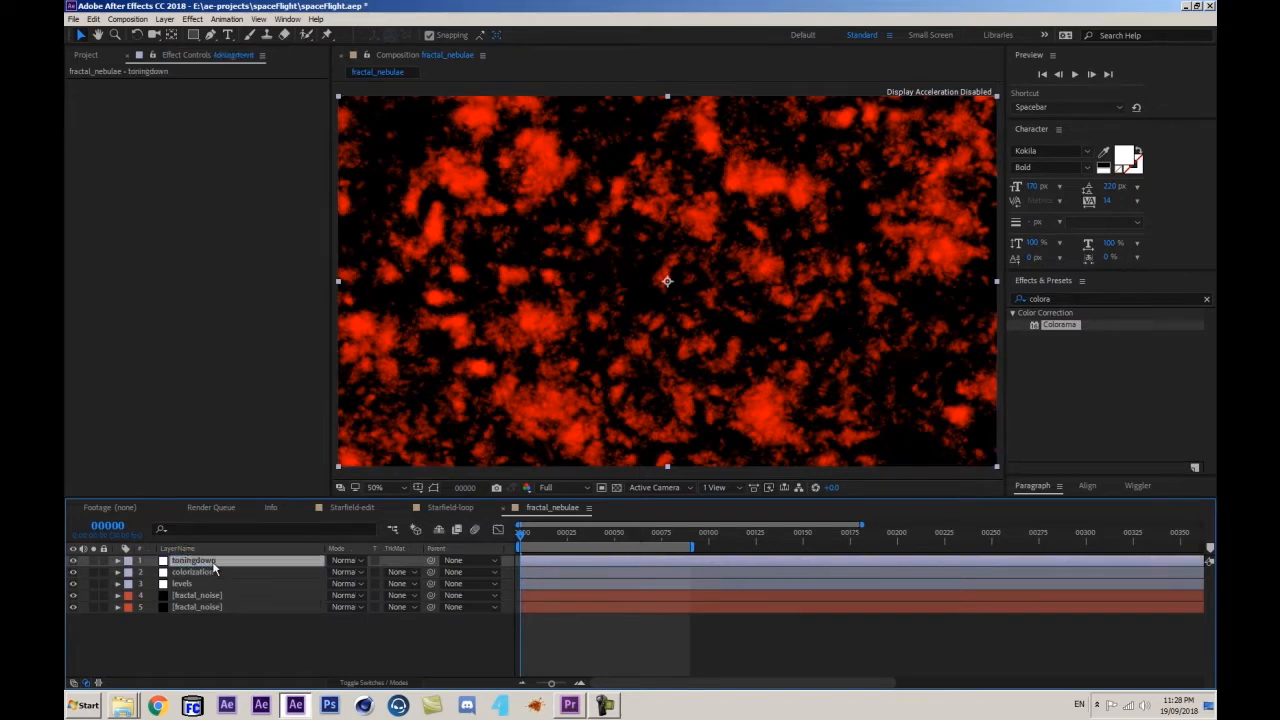
- Apply the Curves effect to the toningdown adjustment layer
click(1064, 298)
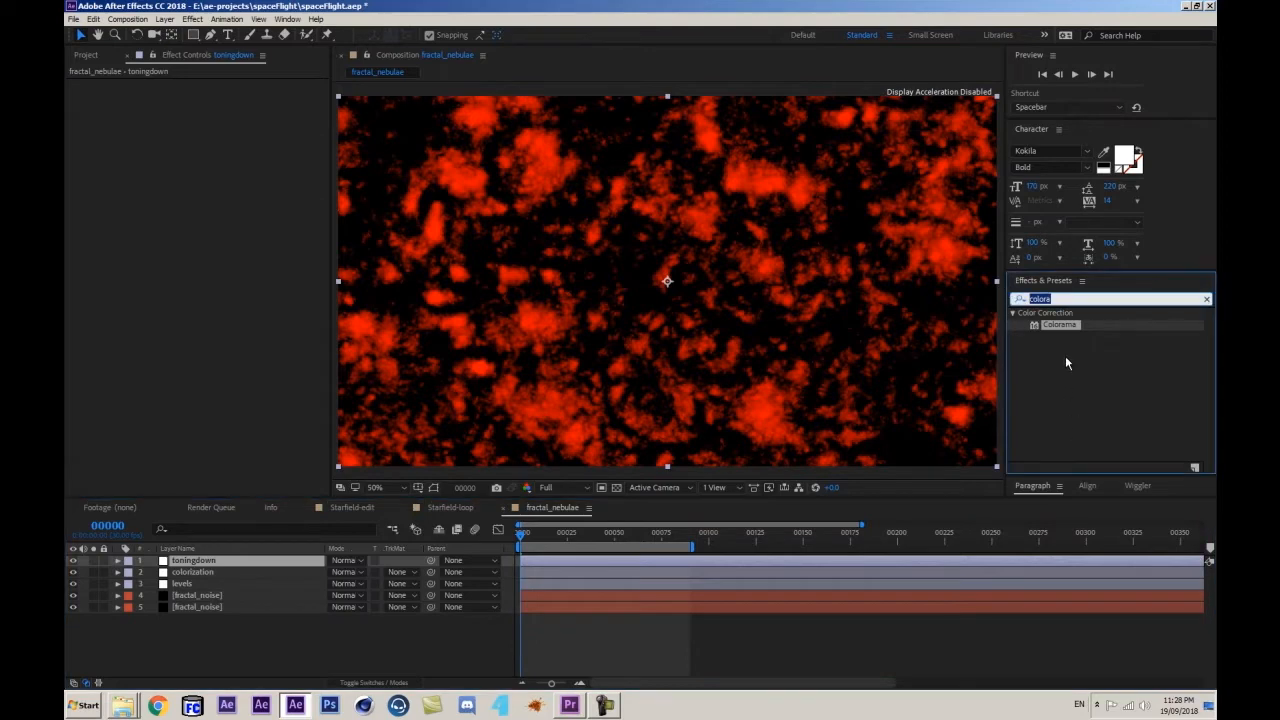
text(curve)
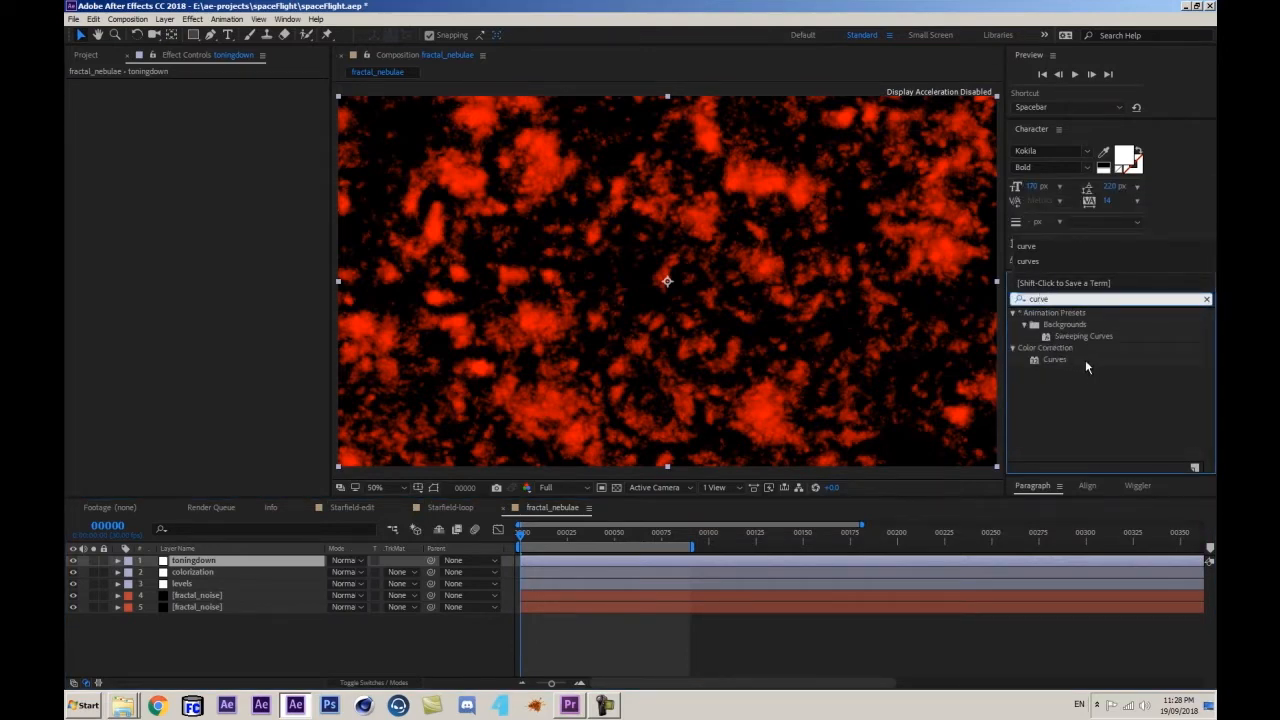
click(1060, 421)
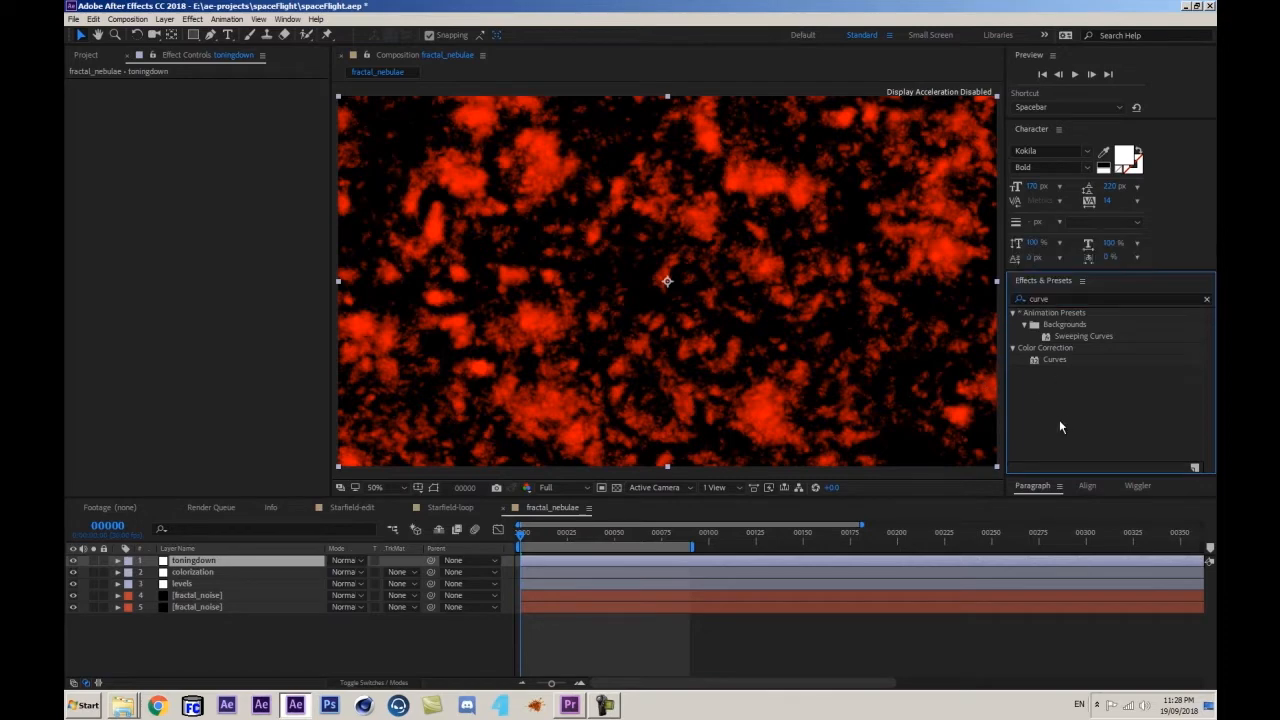
double_click(1055, 361)
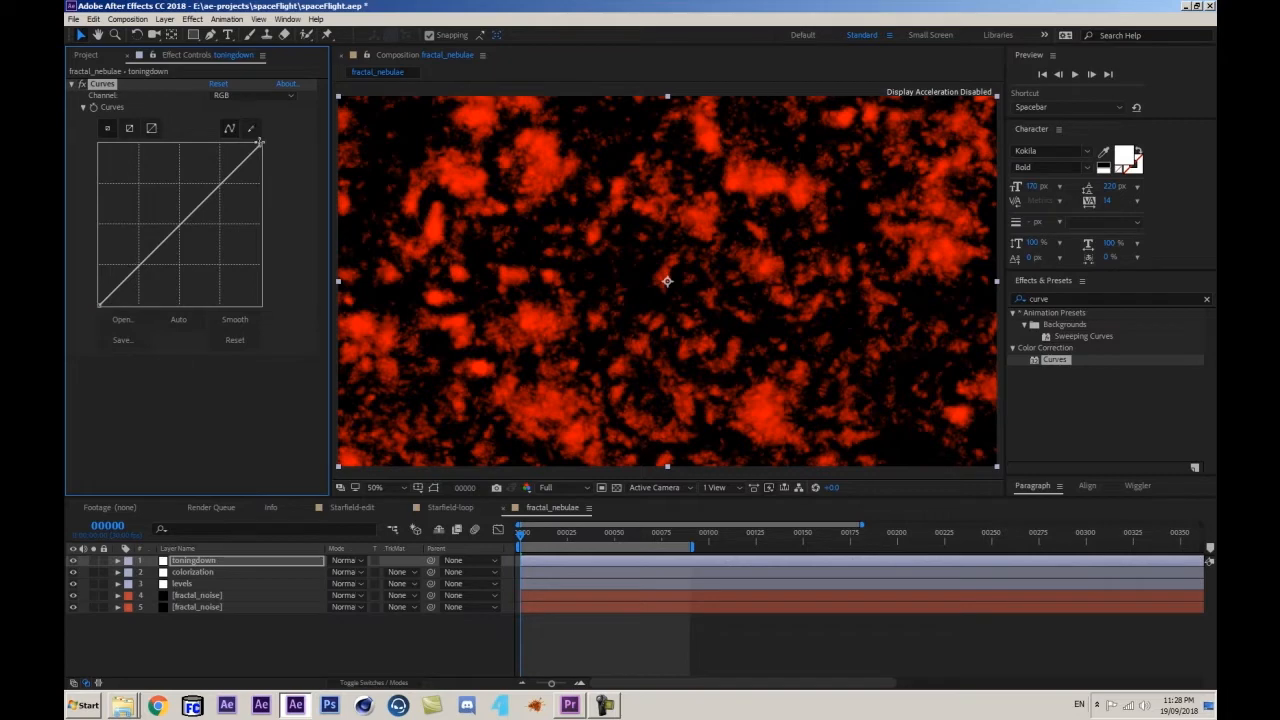
- Darken the toningdown layer's RGB curve by lowering its white endpoint to just over a third of full output and bending the midtones down
drag(259, 143, 305, 250)
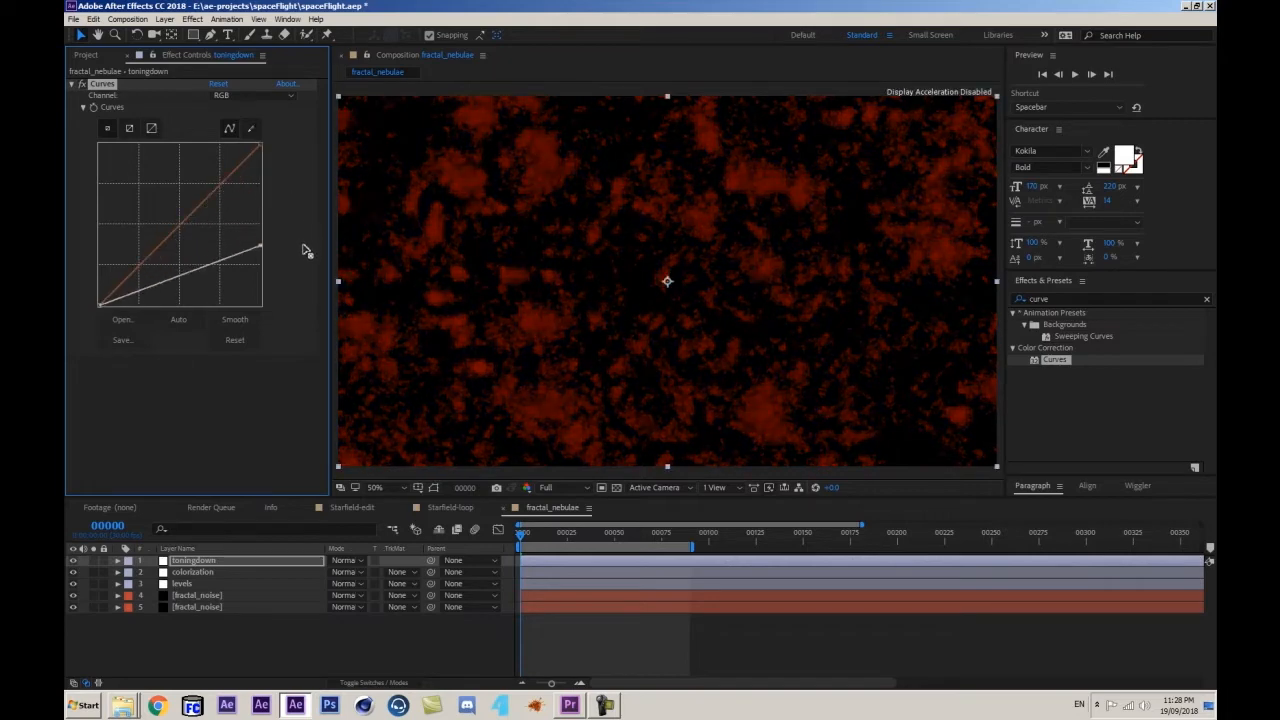
drag(189, 274, 176, 288)
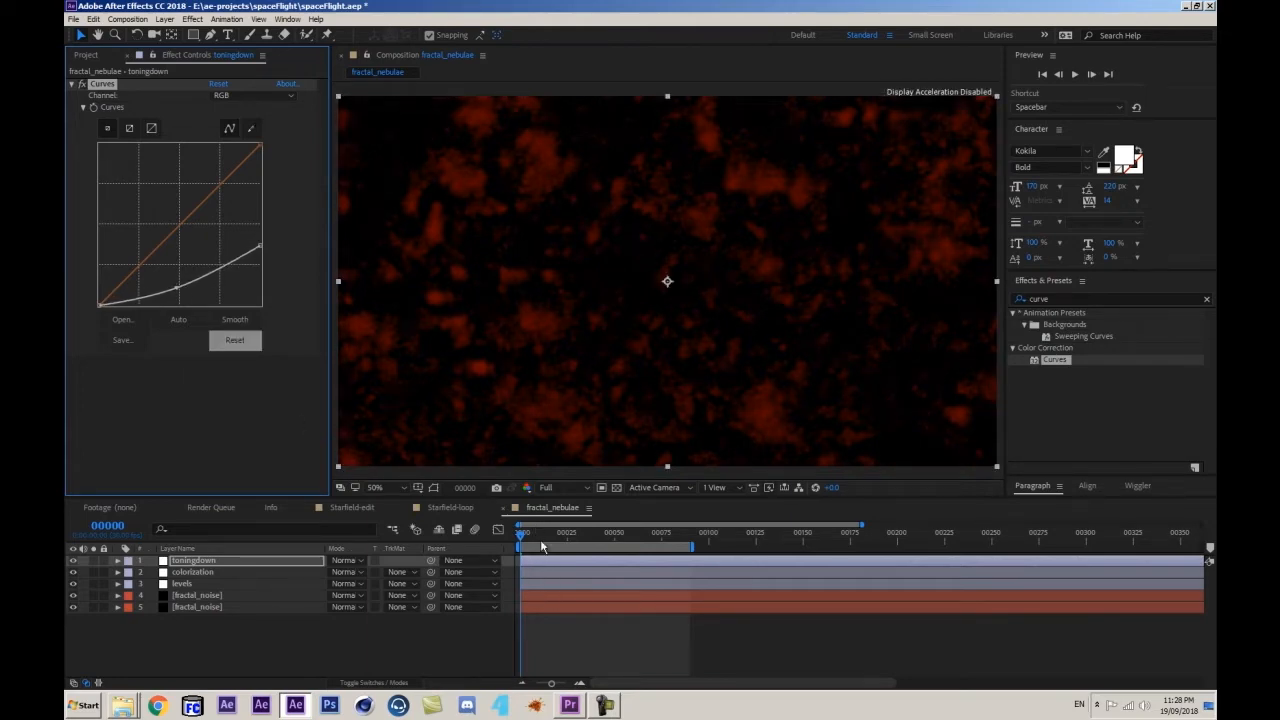
click(400, 649)
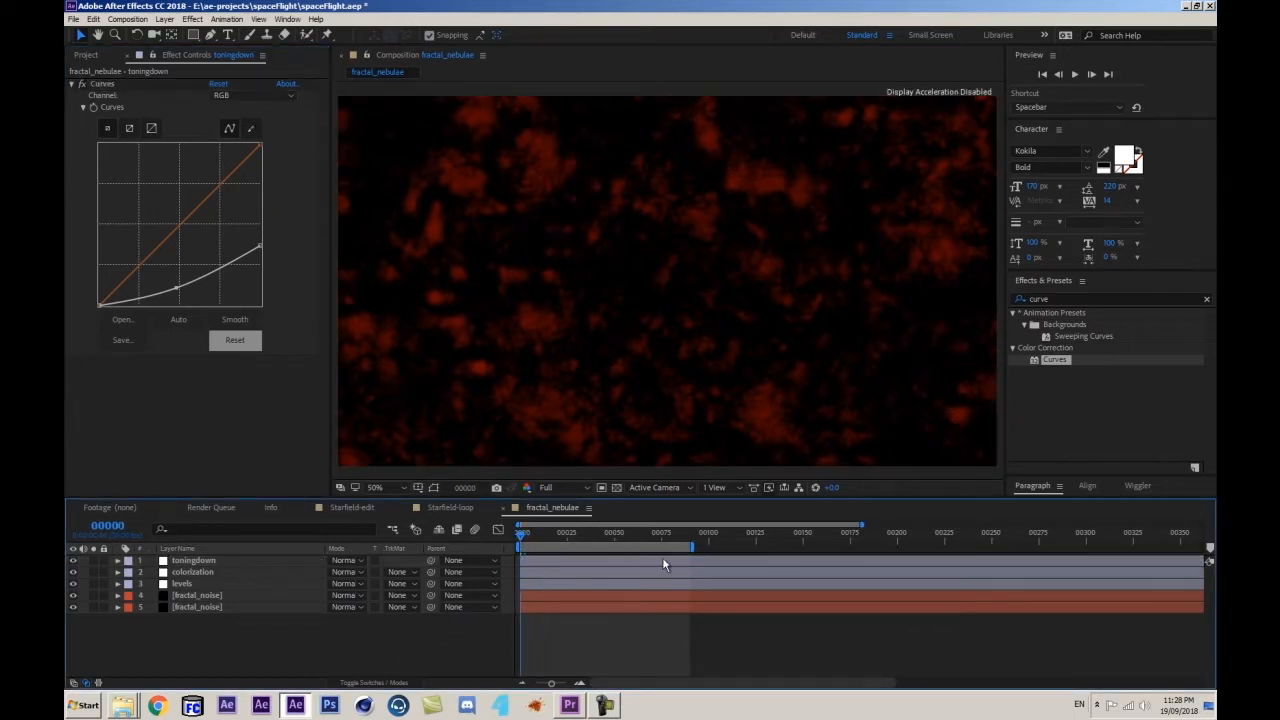
click(189, 559)
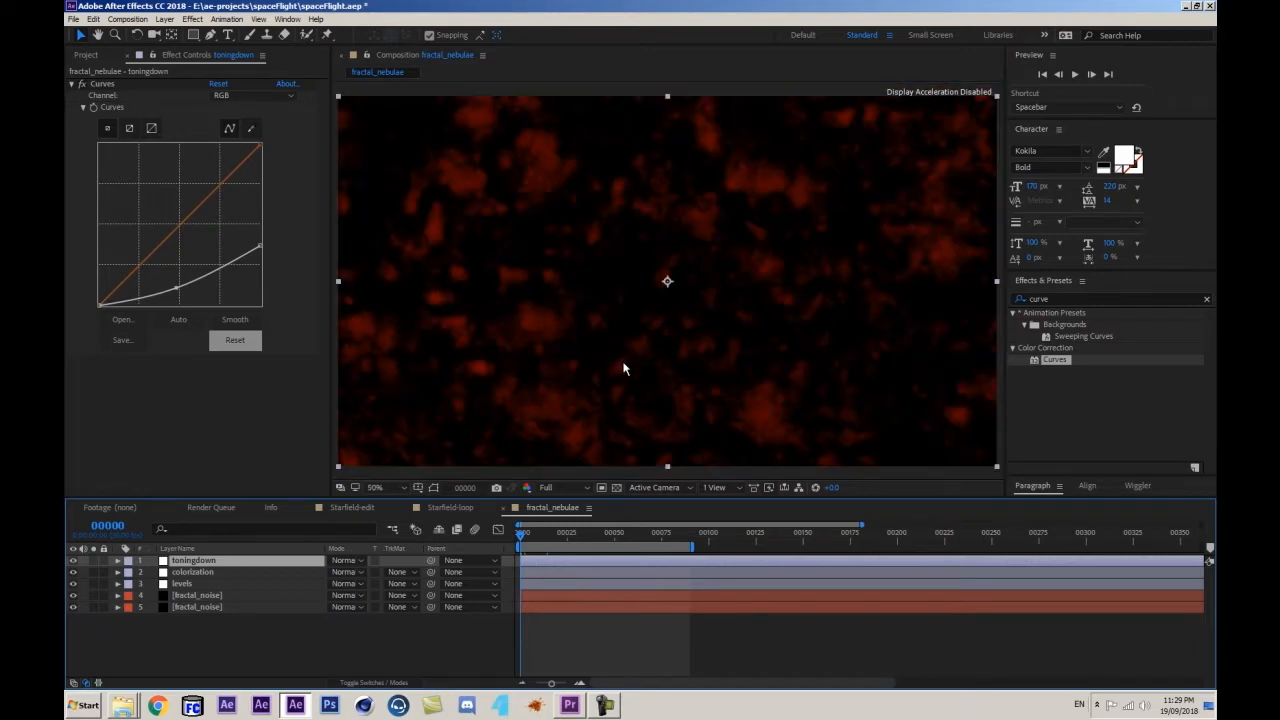
click(262, 632)
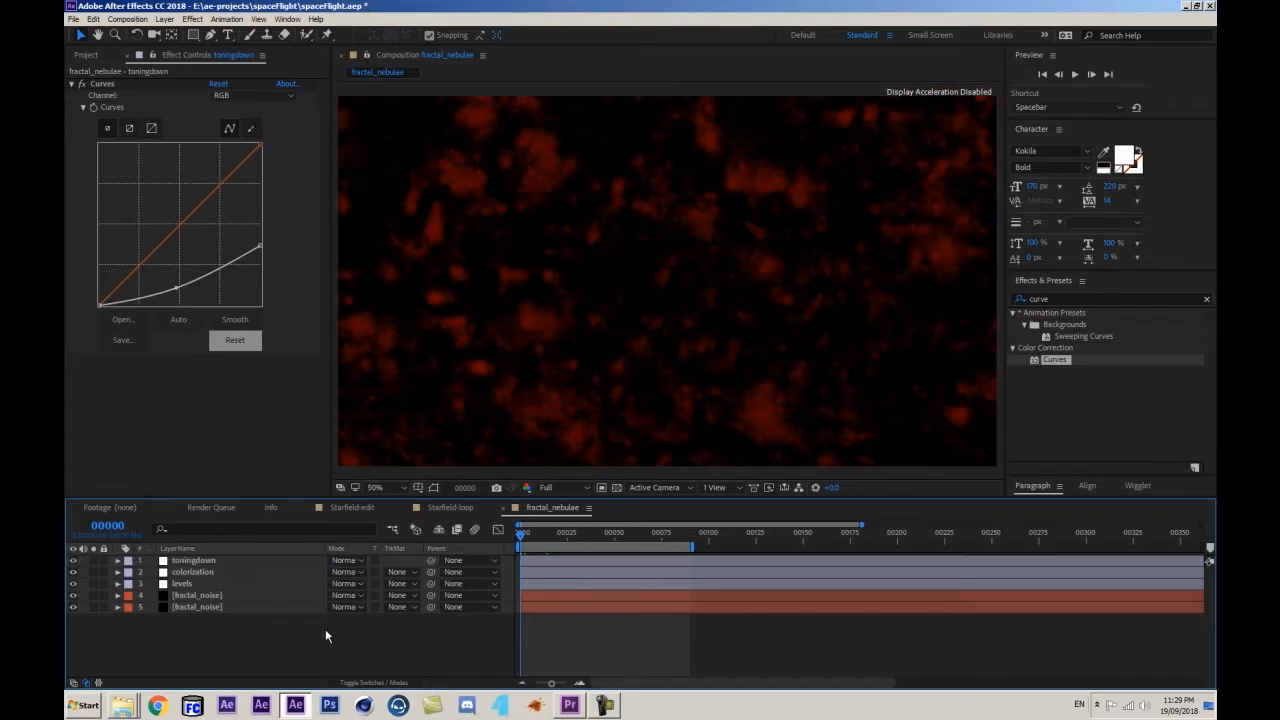
- Add a new adjustment layer above toningdown and apply CC Vector Blur to it
click(238, 561)
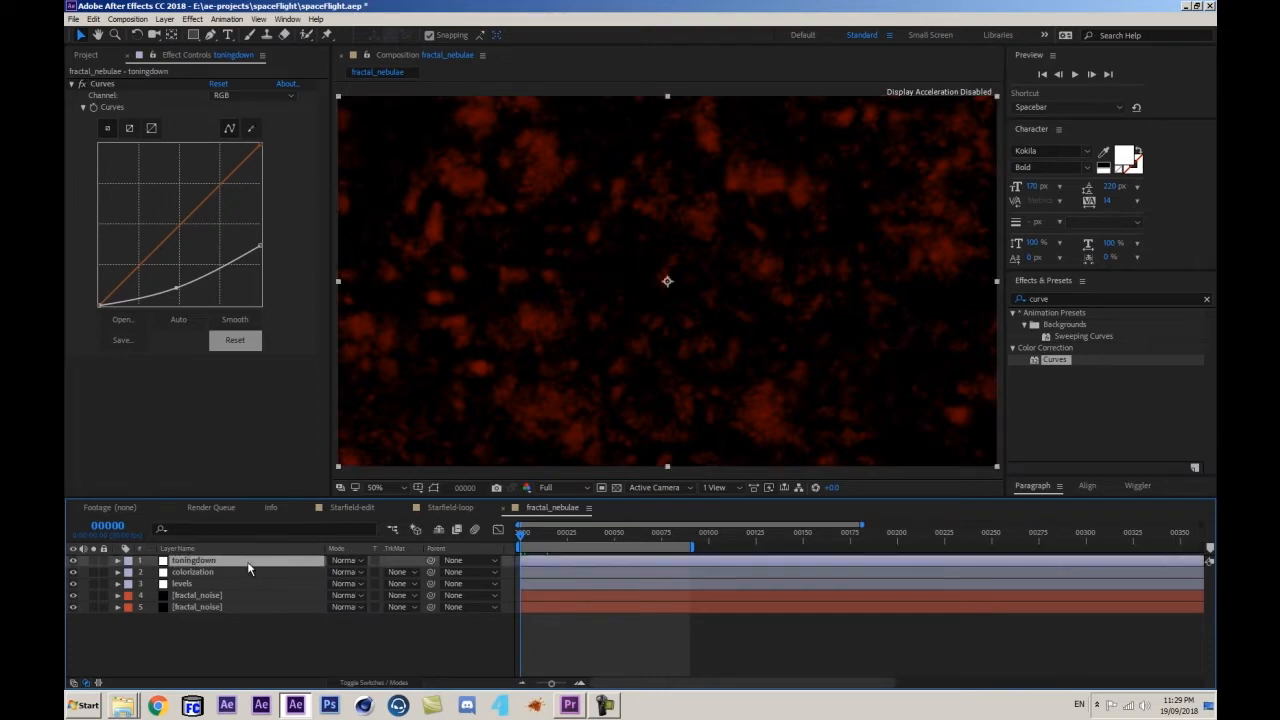
key(ctrl+alt+y)
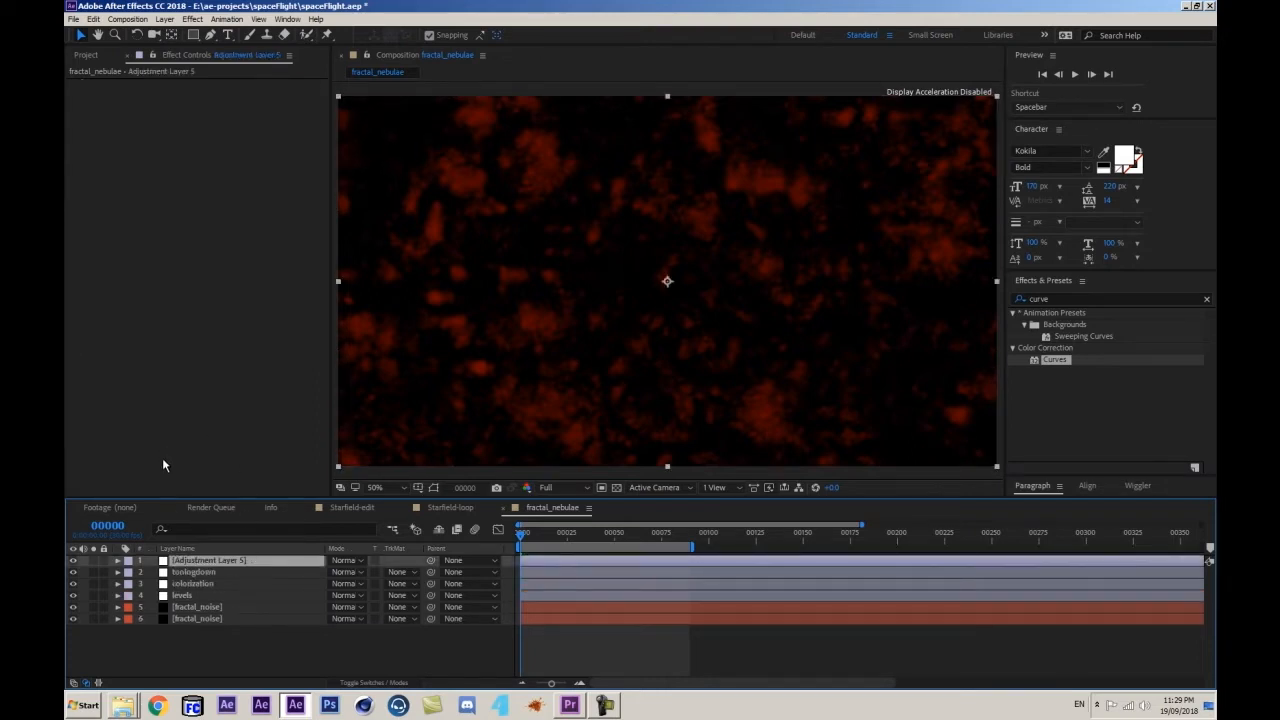
click(1072, 298)
text(v)
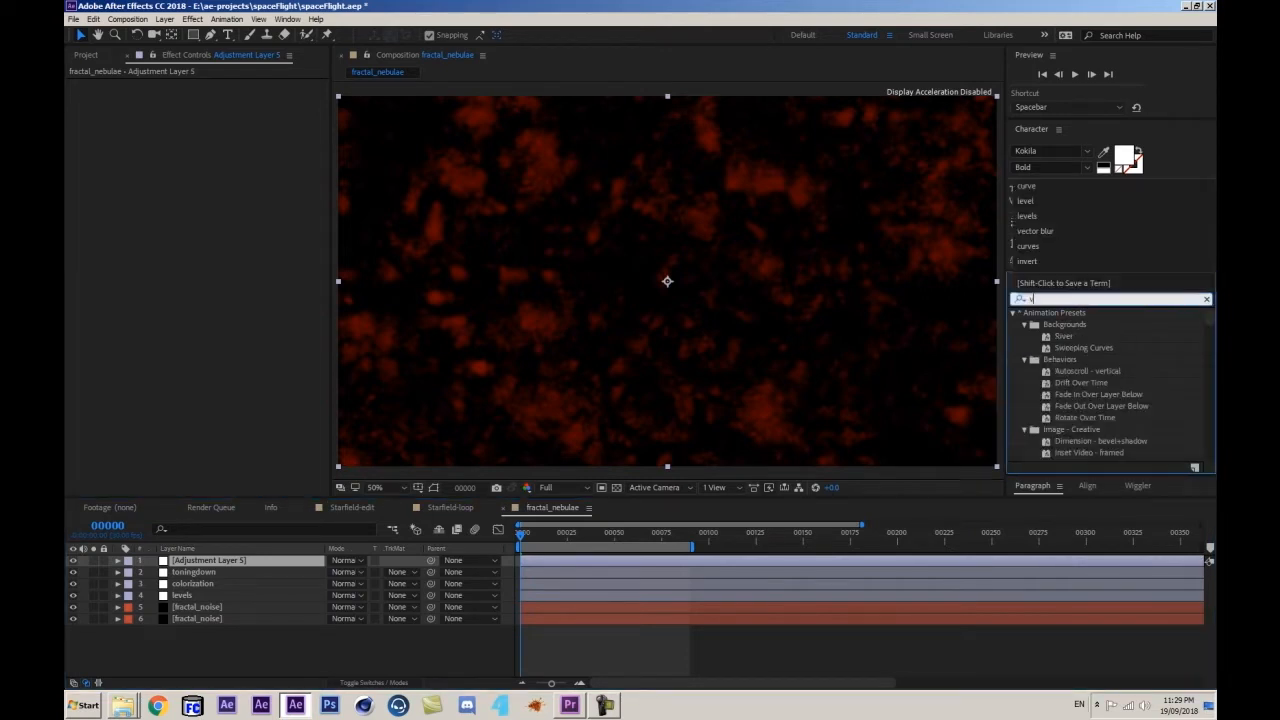
text(ec)
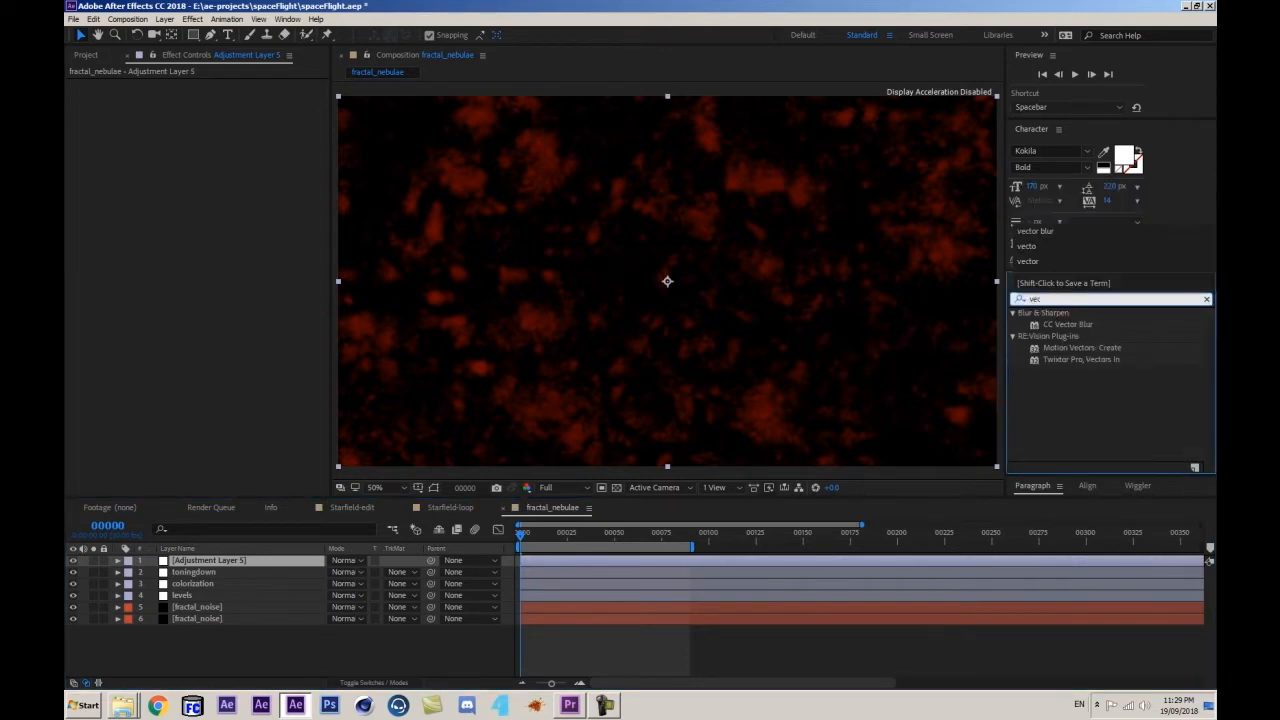
click(1091, 325)
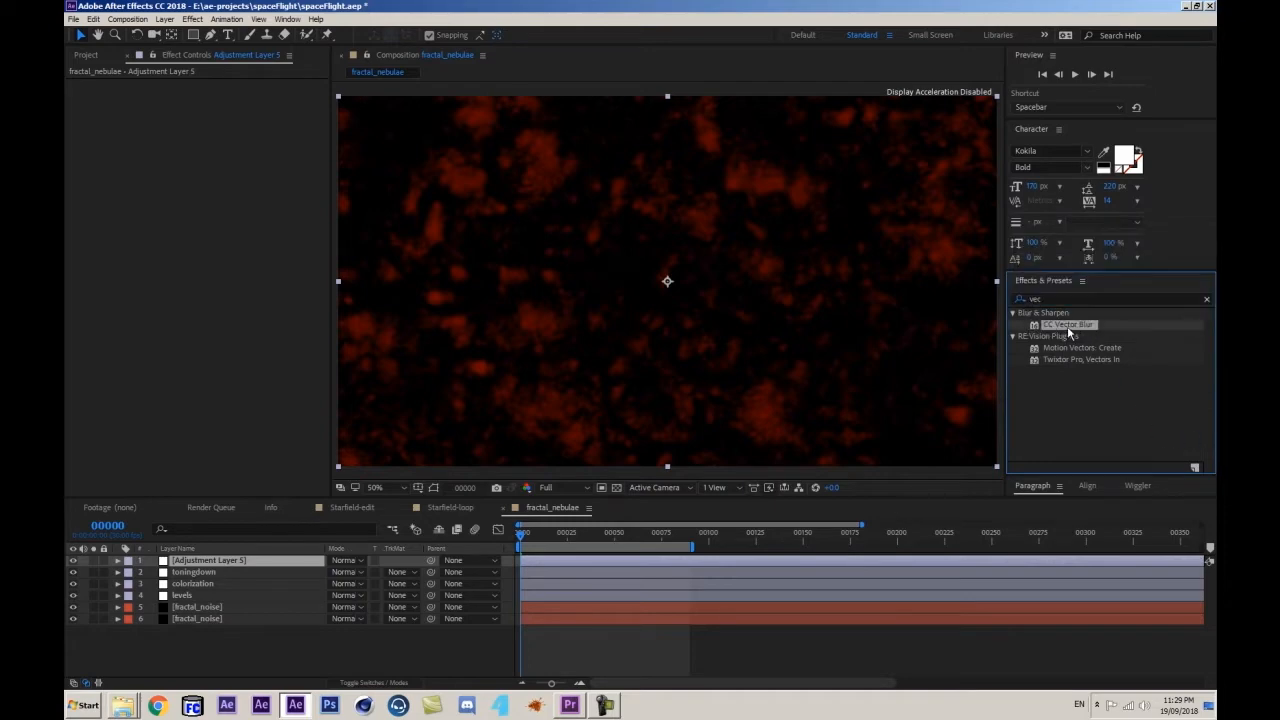
double_click(1080, 324)
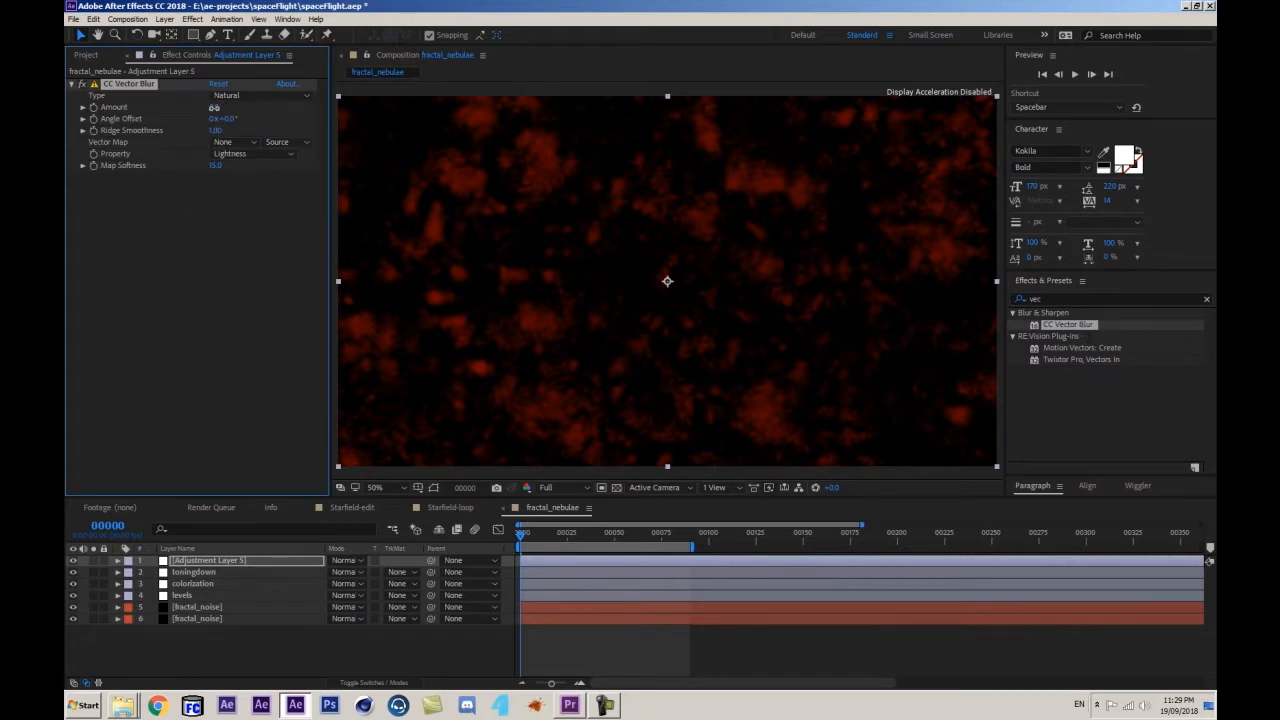
- Set the CC Vector Blur Amount to 22 and check the result up close
mouse_move(214, 107)
mouse_down()
mouse_move(229, 107)
mouse_move(214, 107)
mouse_up()
drag(222, 107, 226, 107)
scroll(540, 292, up, 1)
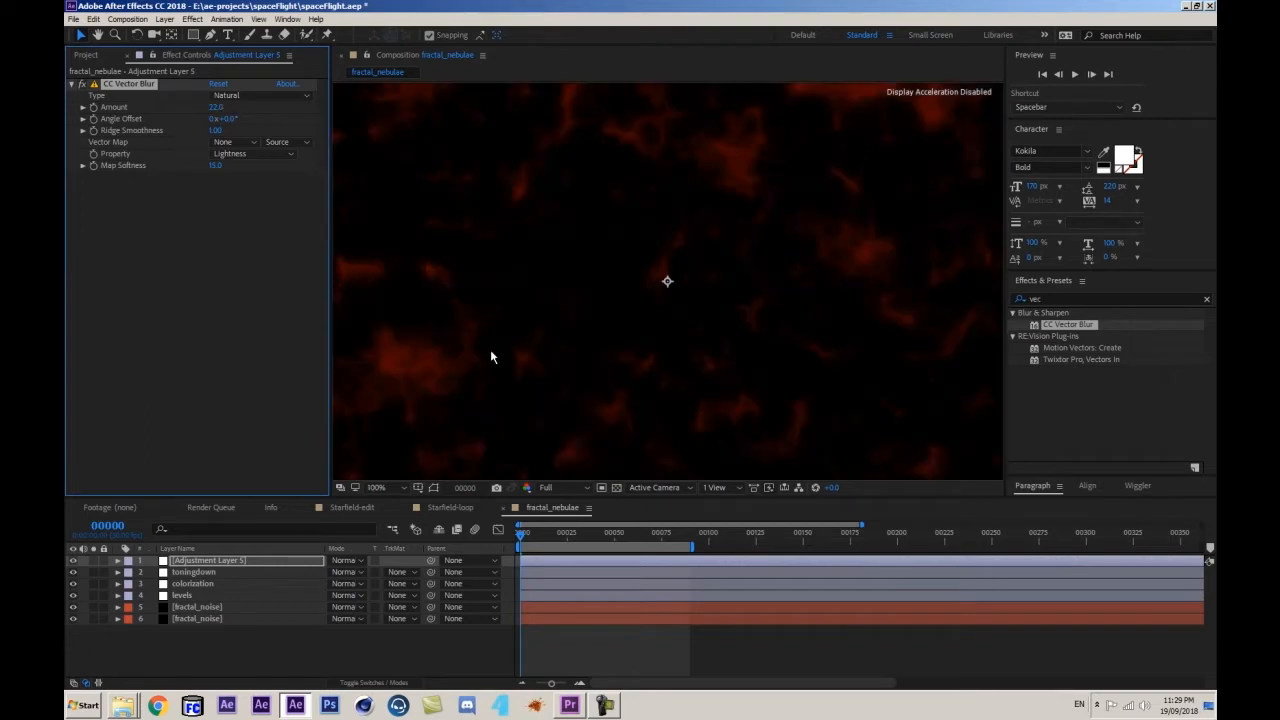
scroll(492, 357, down, 1)
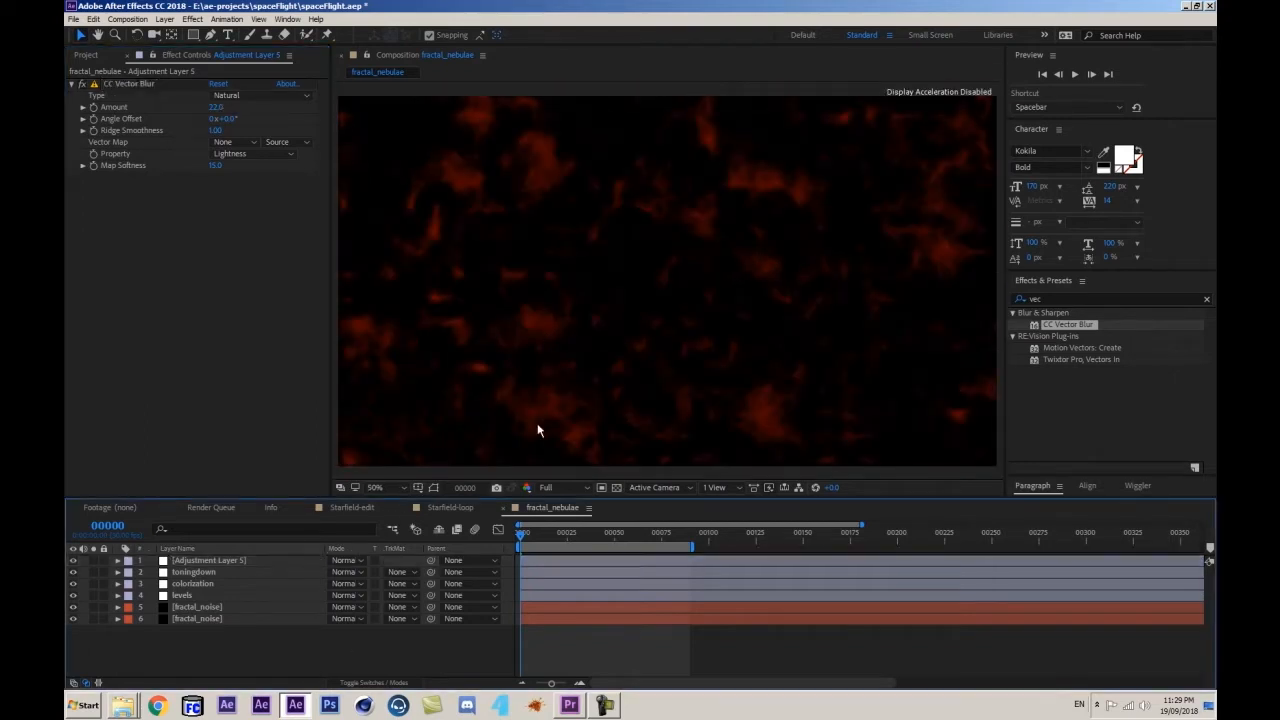
- Lower Input Black on the levels adjustment layer to about 0.76 to reveal more of the nebula
click(205, 608)
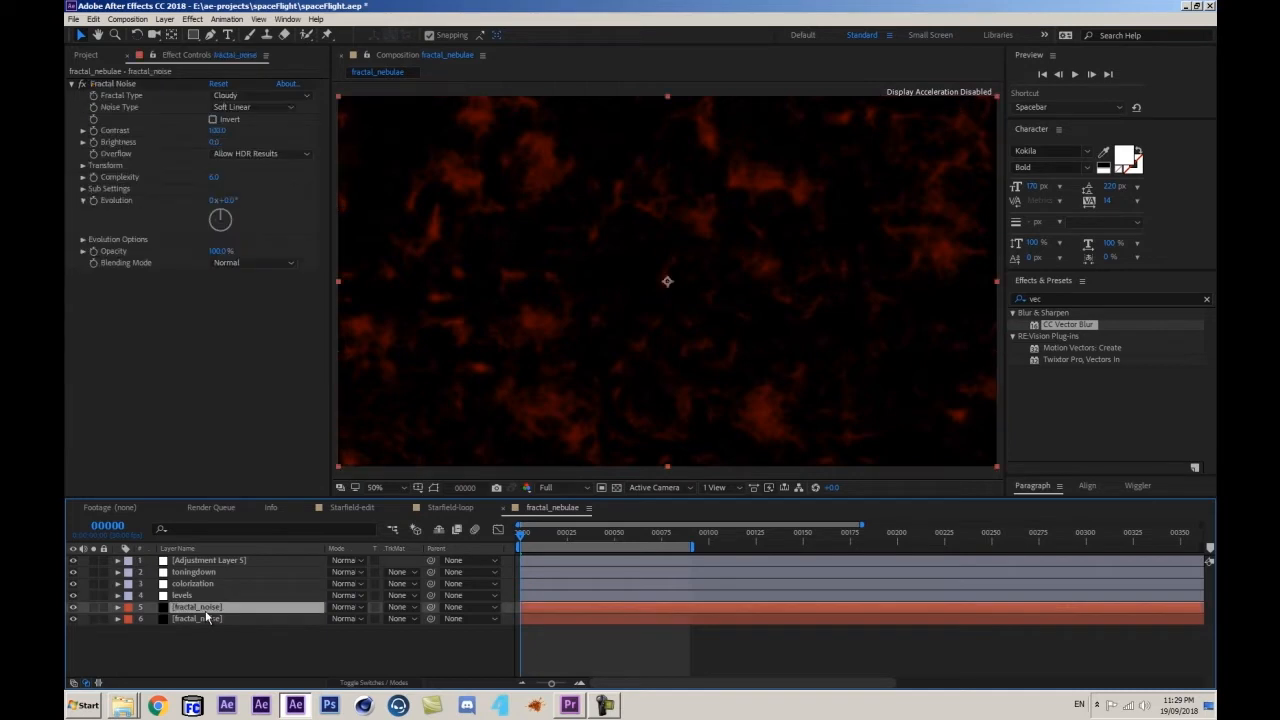
click(198, 595)
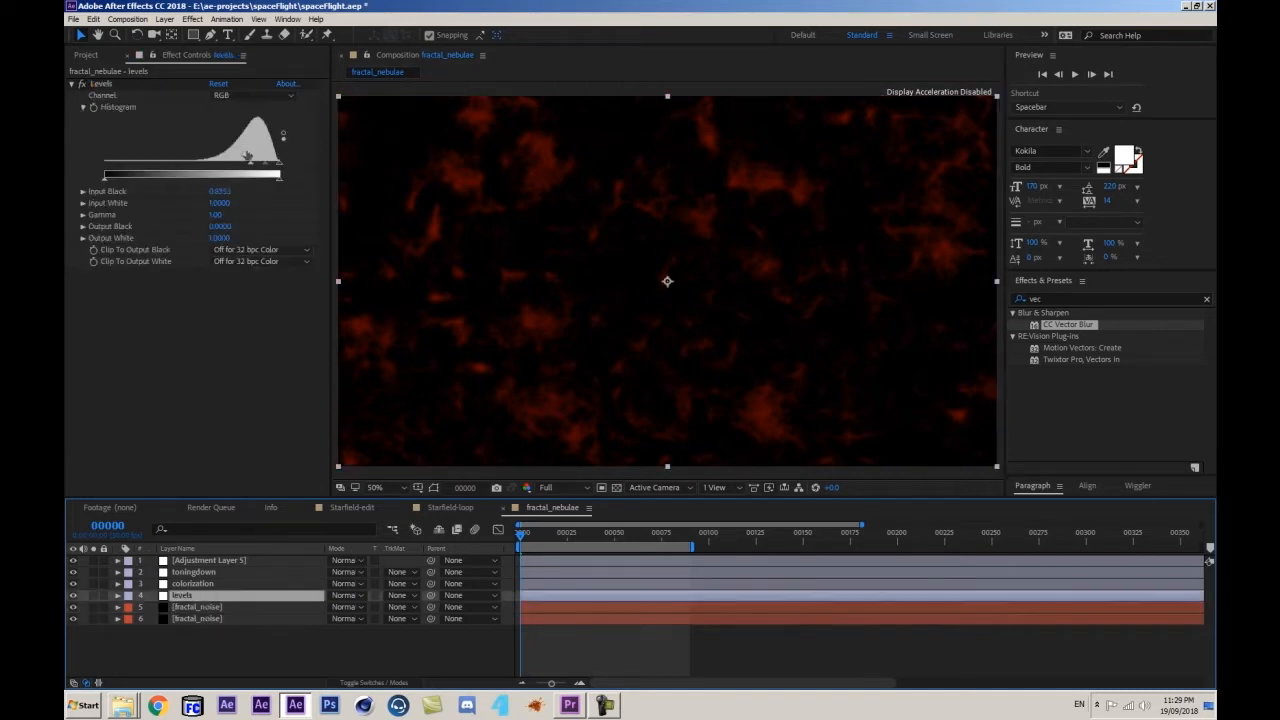
mouse_move(248, 155)
mouse_down()
mouse_move(254, 168)
mouse_move(237, 170)
mouse_up()
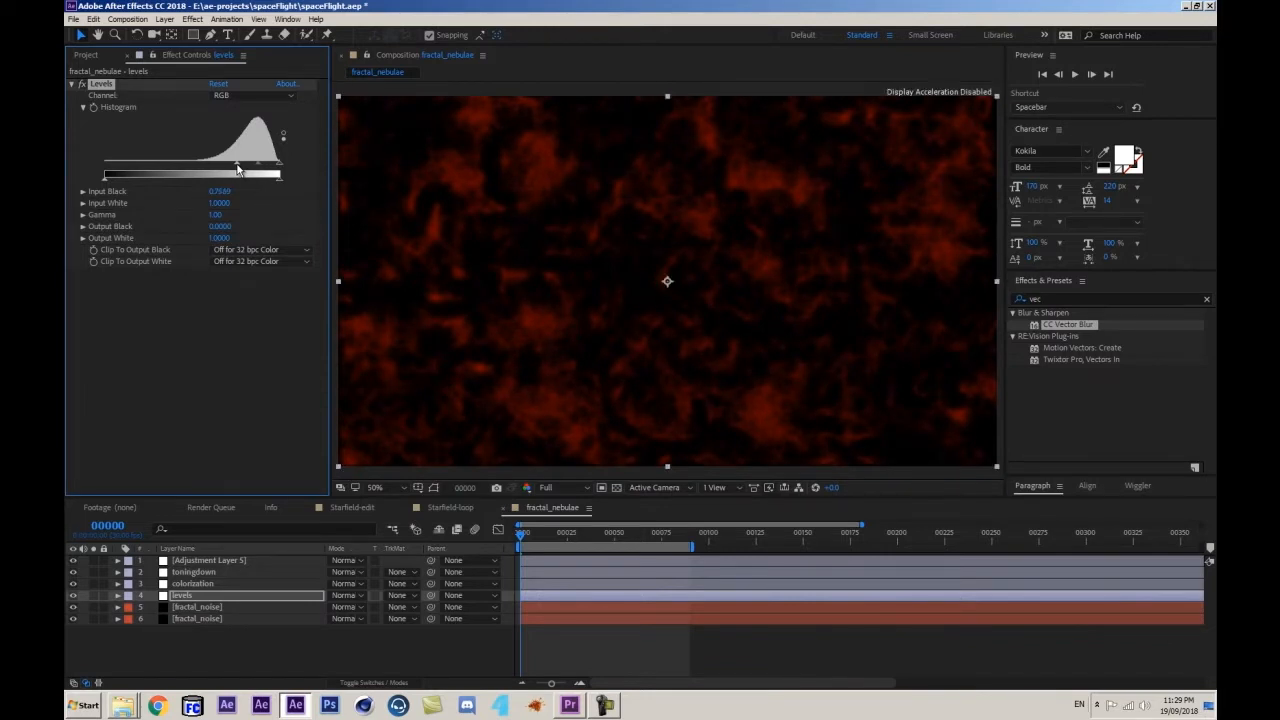
click(351, 629)
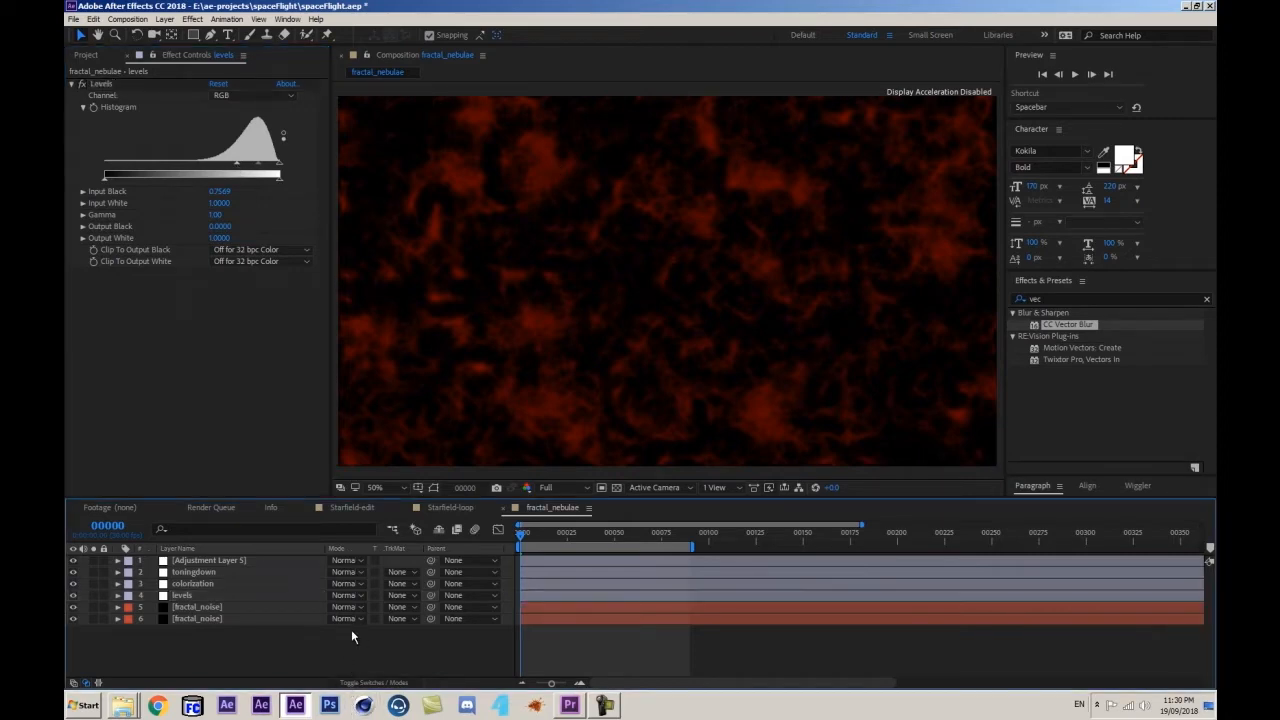
mouse_move(536, 543)
mouse_down()
mouse_move(558, 534)
mouse_move(514, 542)
mouse_up()
- Rename Adjustment Layer 5 to "vectorBlur"
click(207, 560)
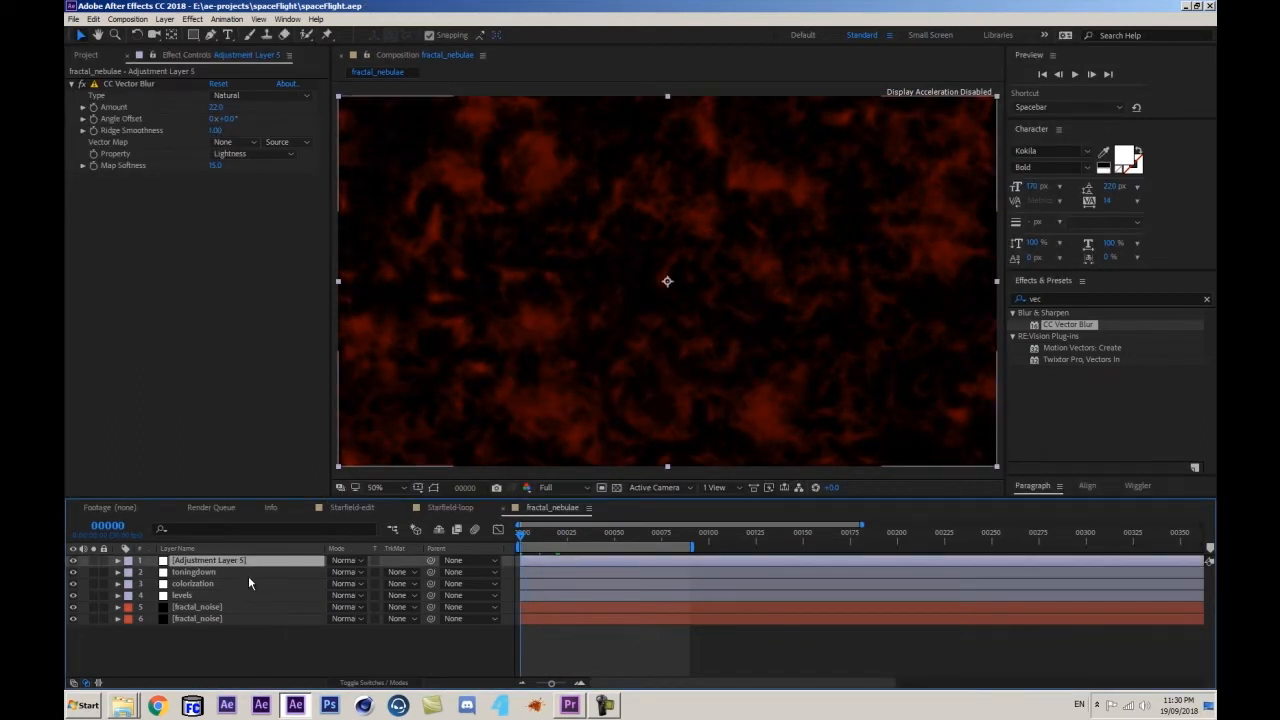
key(Return)
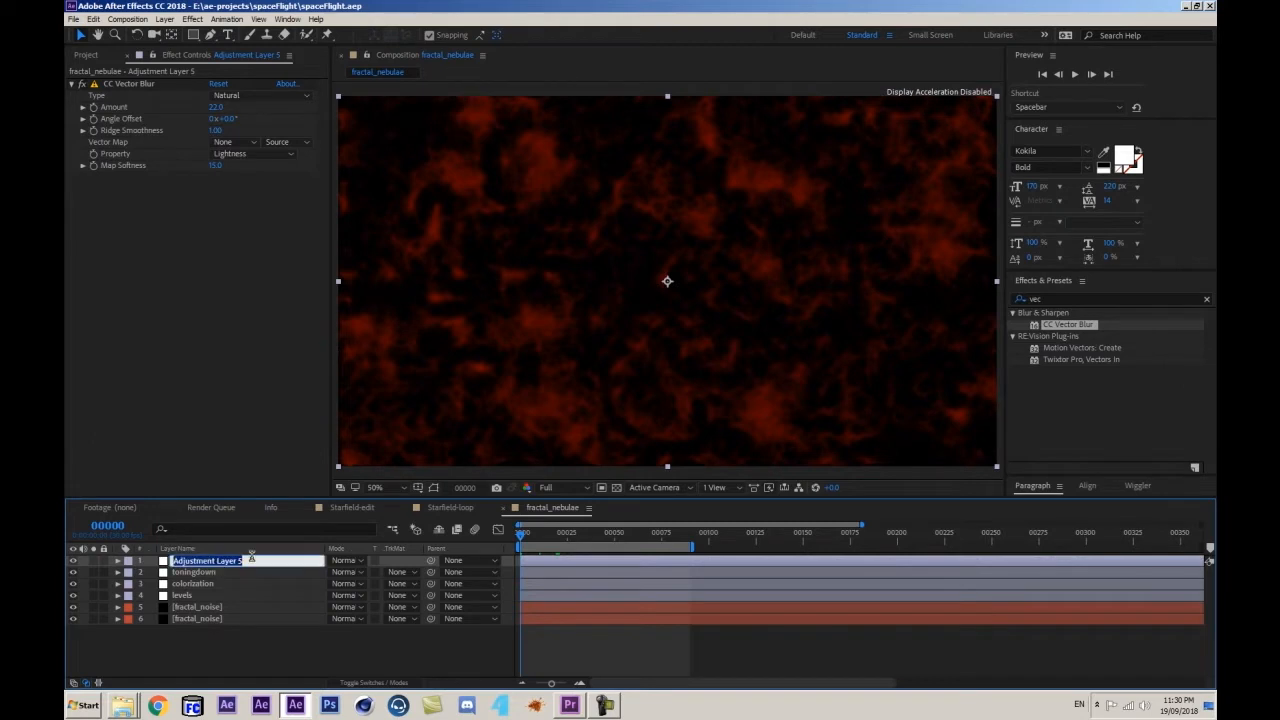
text(vectorBlur)
key(Return)
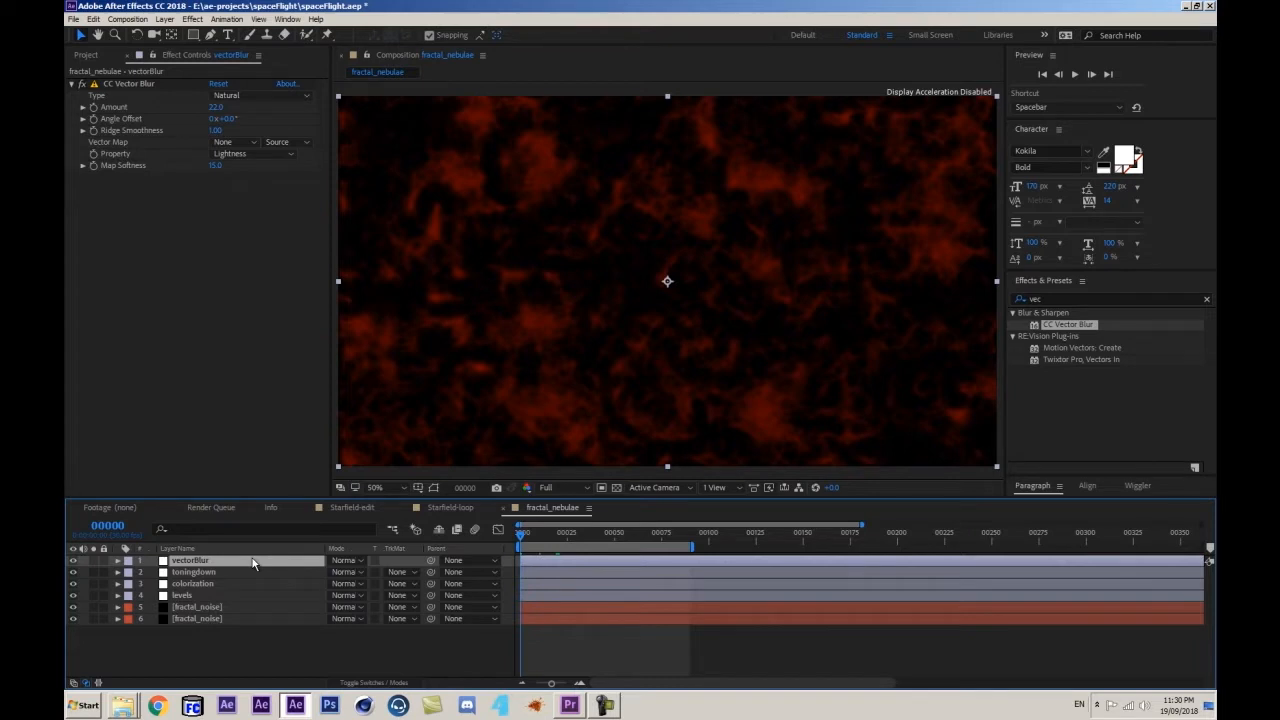
- Add another adjustment layer above vectorBlur and apply the Stylize Glow effect to it
key(ctrl+alt+y)
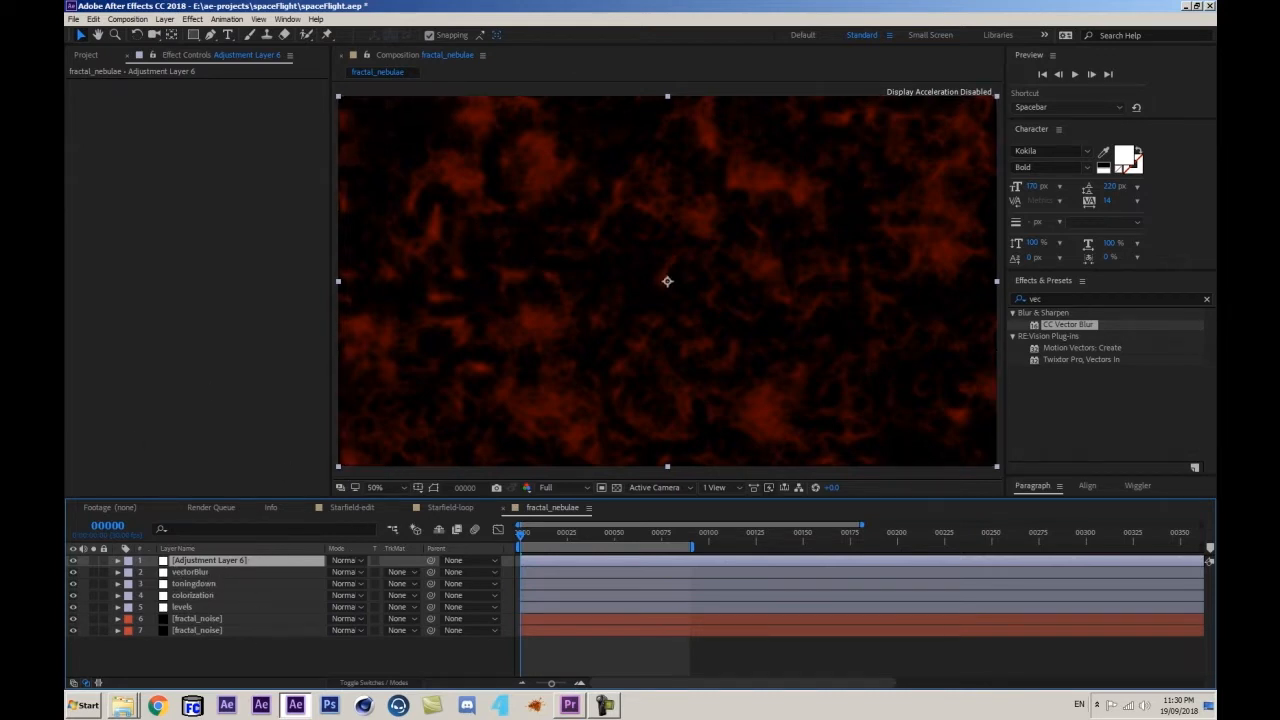
click(1051, 299)
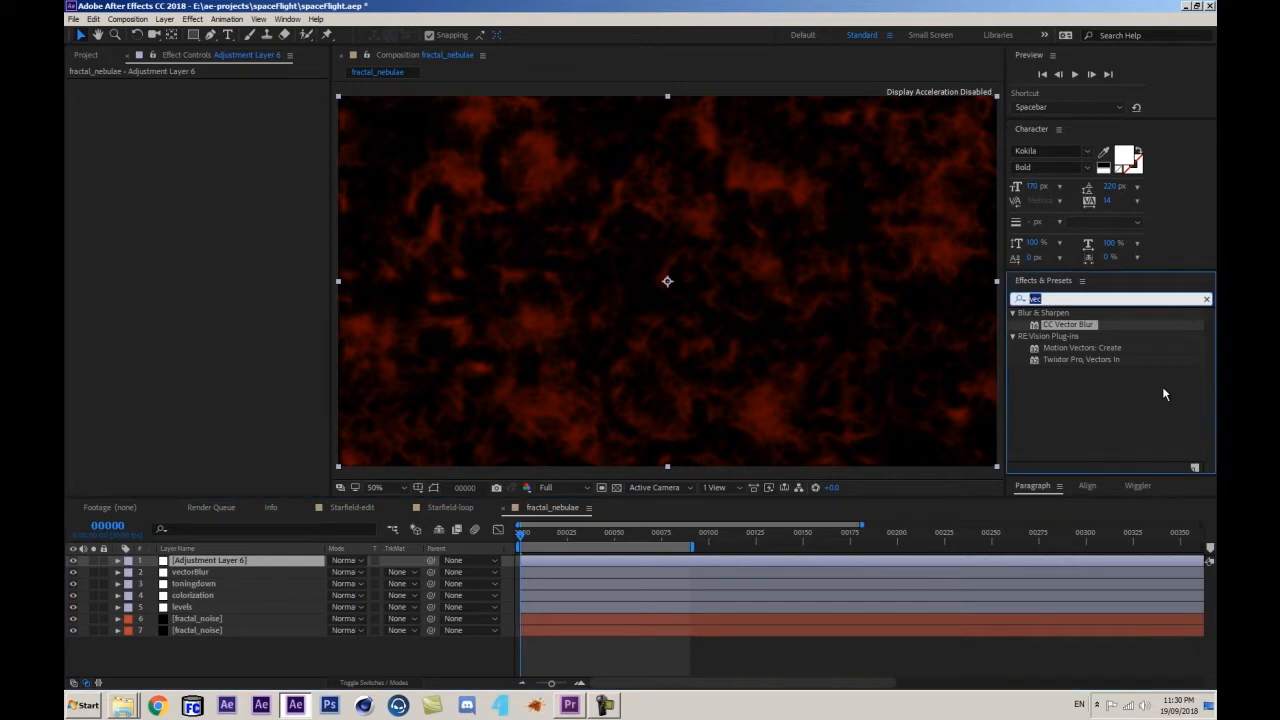
text(glow)
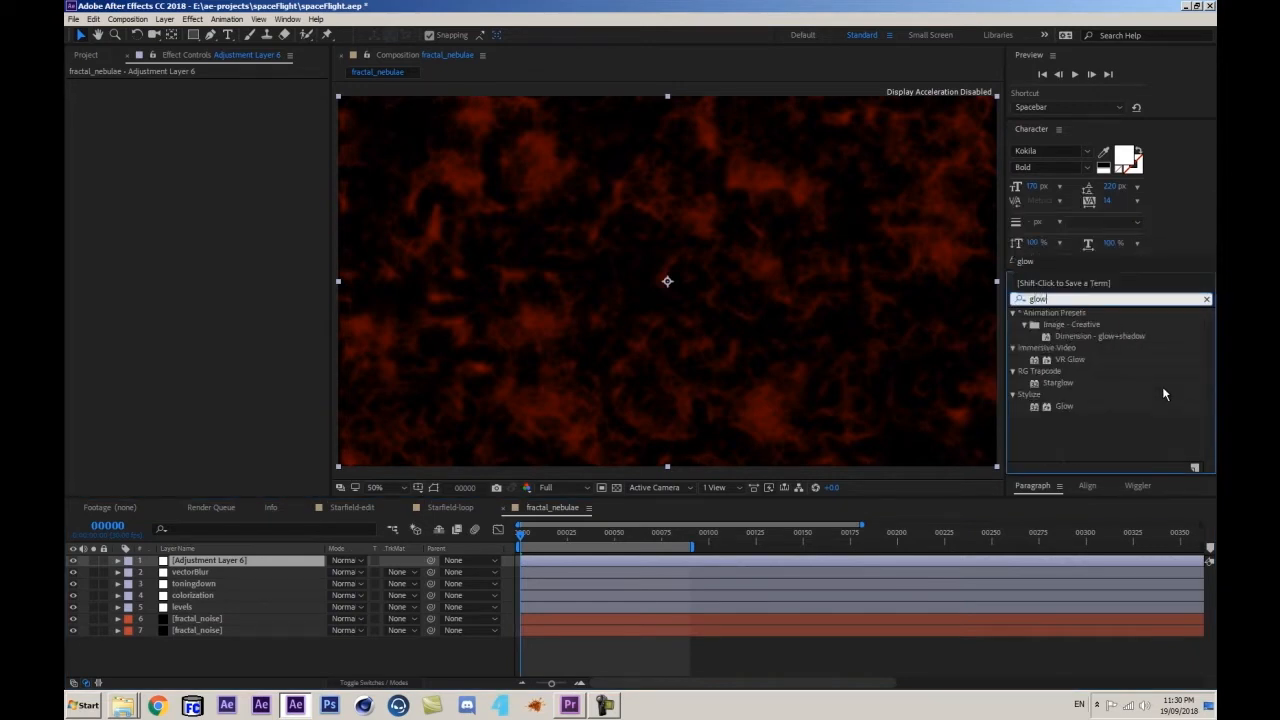
double_click(1066, 406)
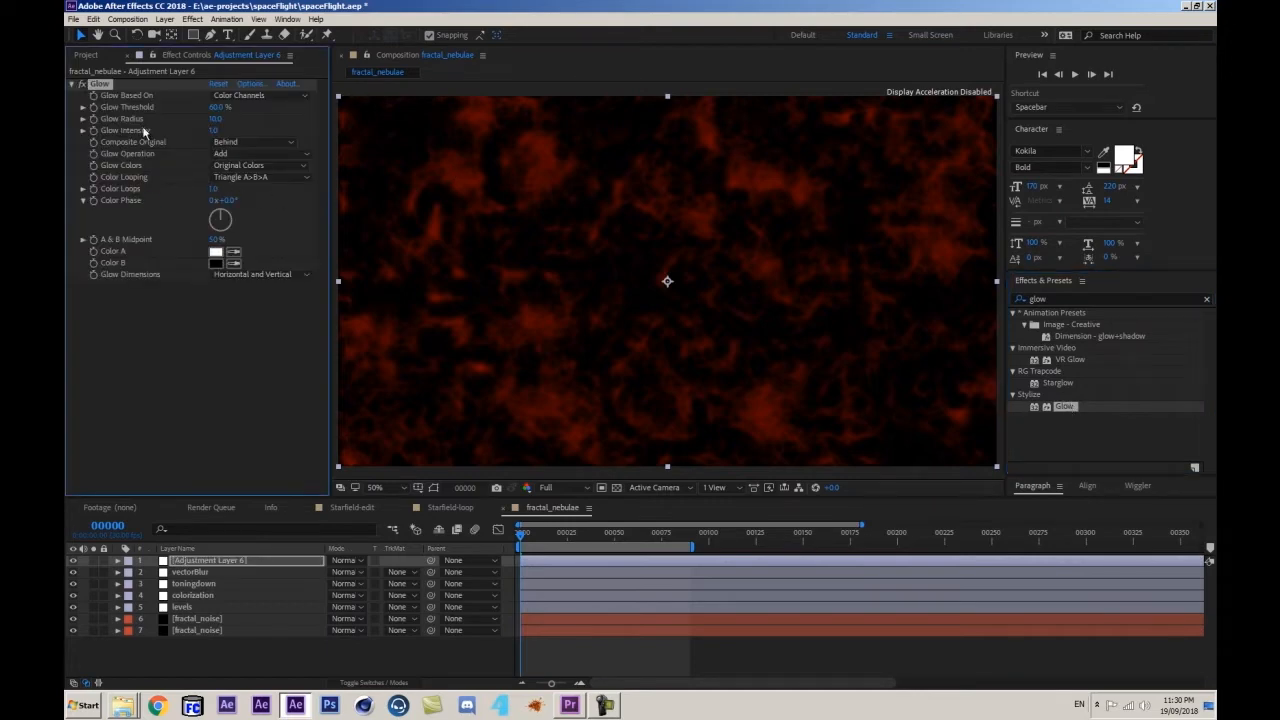
- Set the Glow effect's Threshold to 1%, Radius to 1 and Intensity to 0
click(218, 108)
text(1)
key(Return)
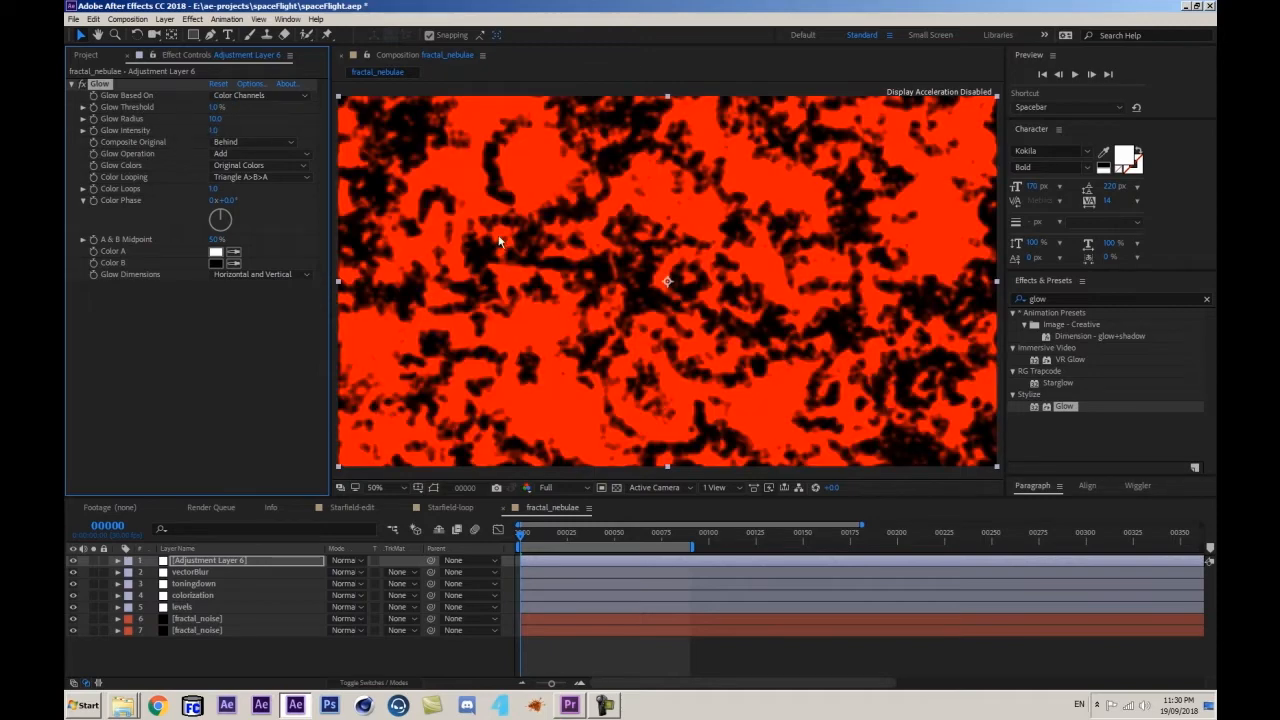
click(214, 119)
text(1)
key(Return)
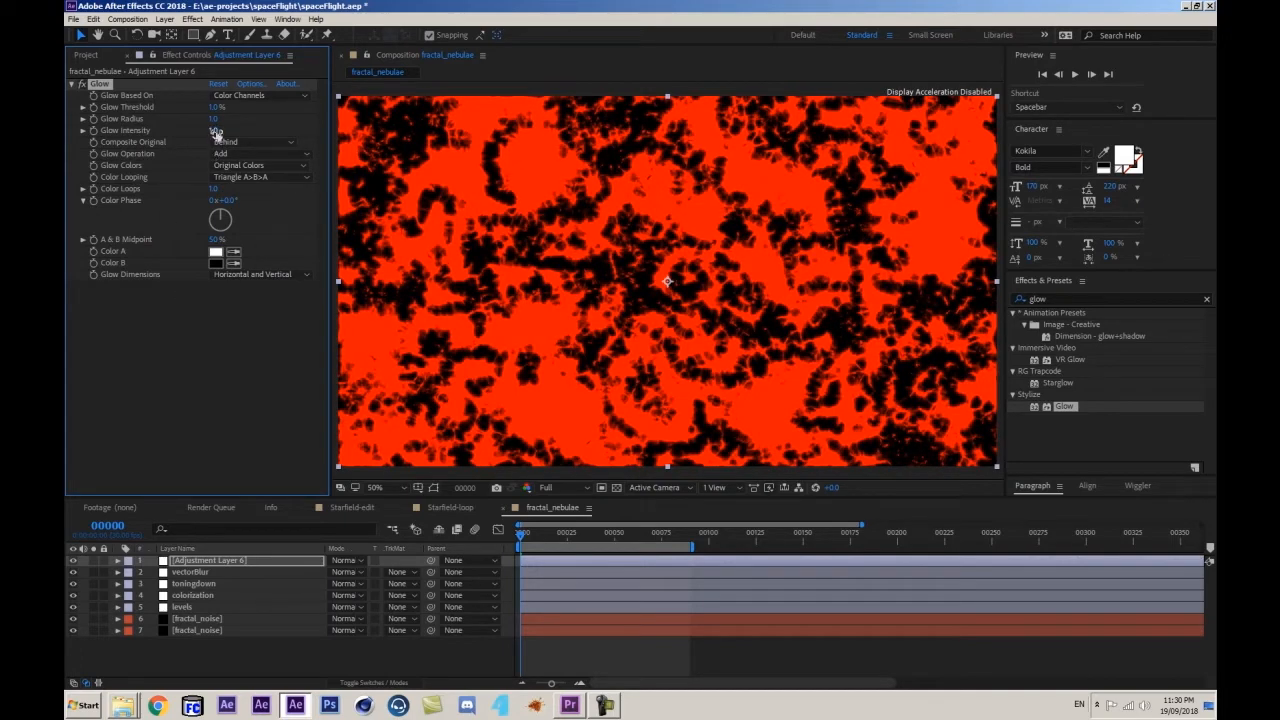
click(216, 132)
text(0)
key(Return)
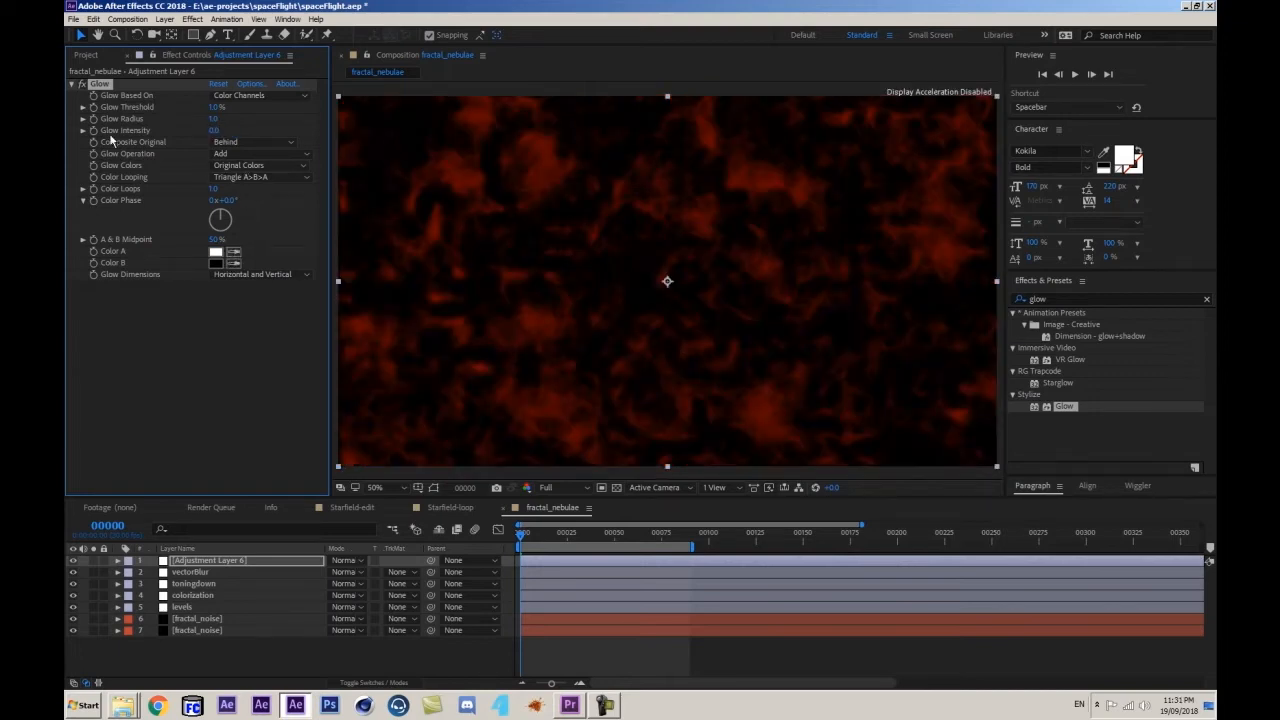
click(82, 85)
key(ctrl+d)
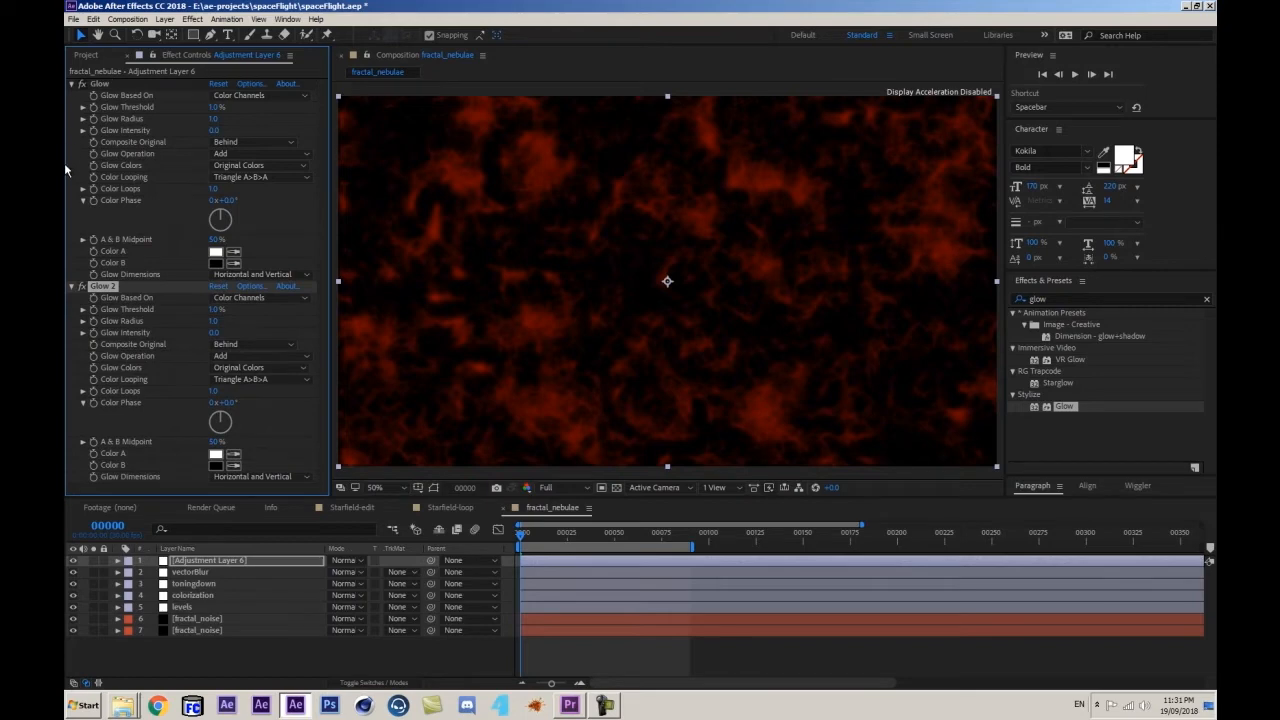
key(Delete)
- Duplicate the Glow effect on Adjustment Layer 6
click(92, 83)
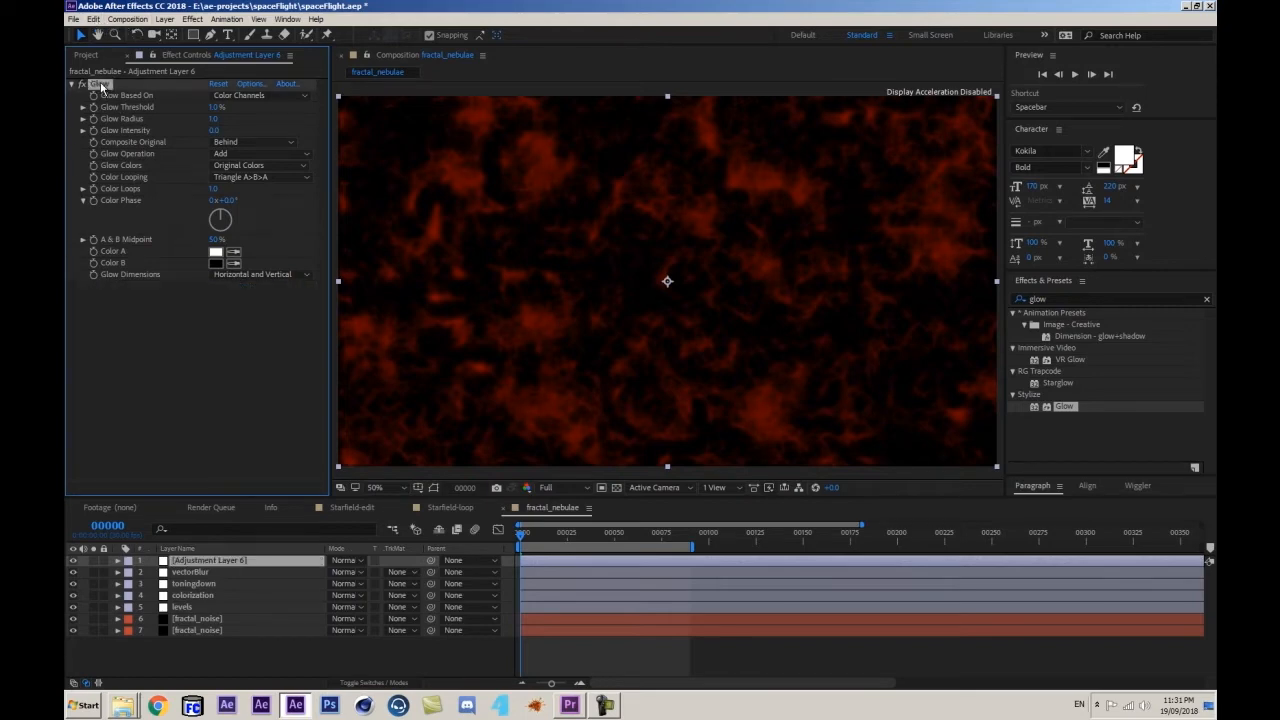
click(93, 19)
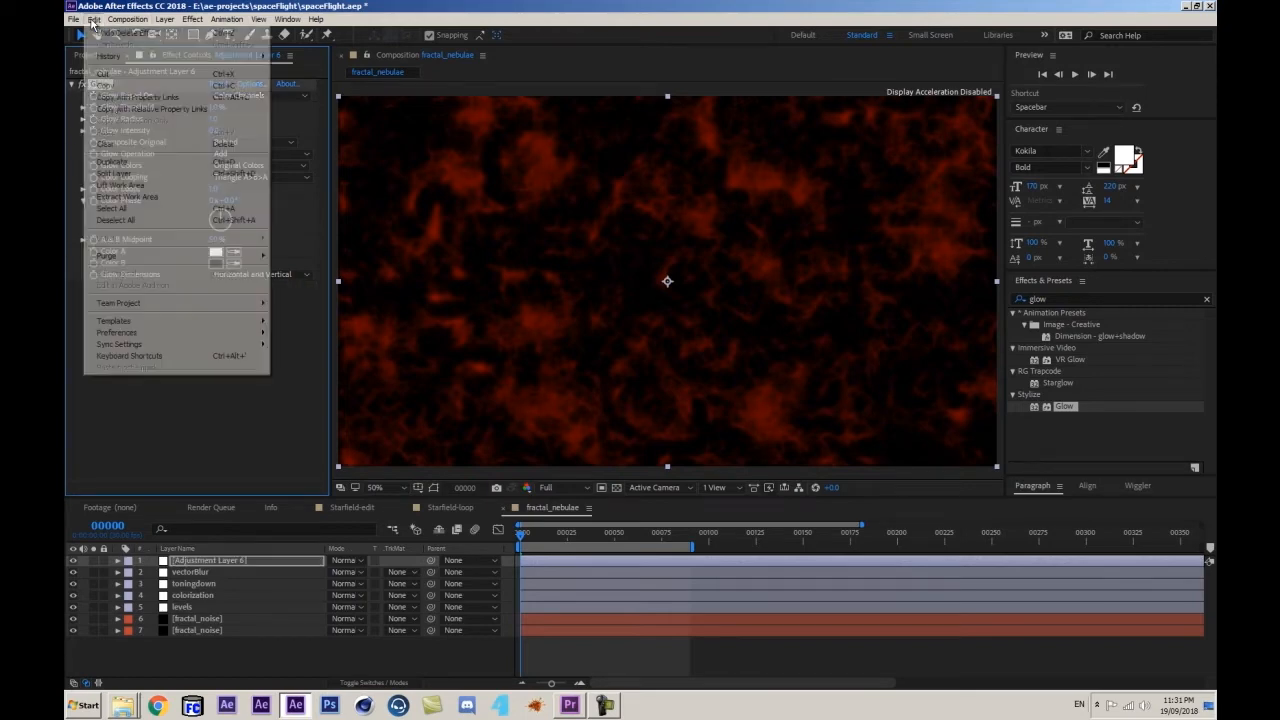
click(118, 161)
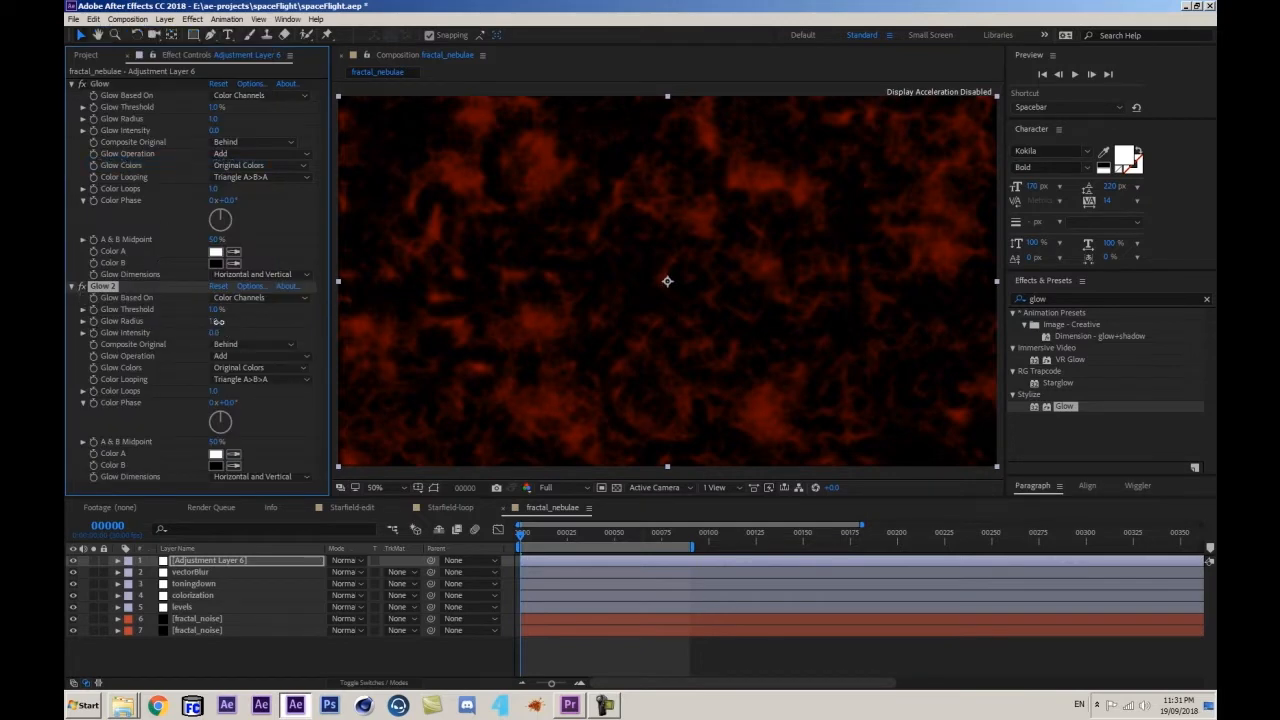
- Set Glow 2's Threshold to 11.6%, Radius to 55 and Intensity to 0.1, and collapse both Glow effects
drag(217, 321, 234, 320)
mouse_move(217, 310)
mouse_down()
mouse_move(239, 310)
mouse_move(238, 331)
mouse_move(213, 311)
mouse_up()
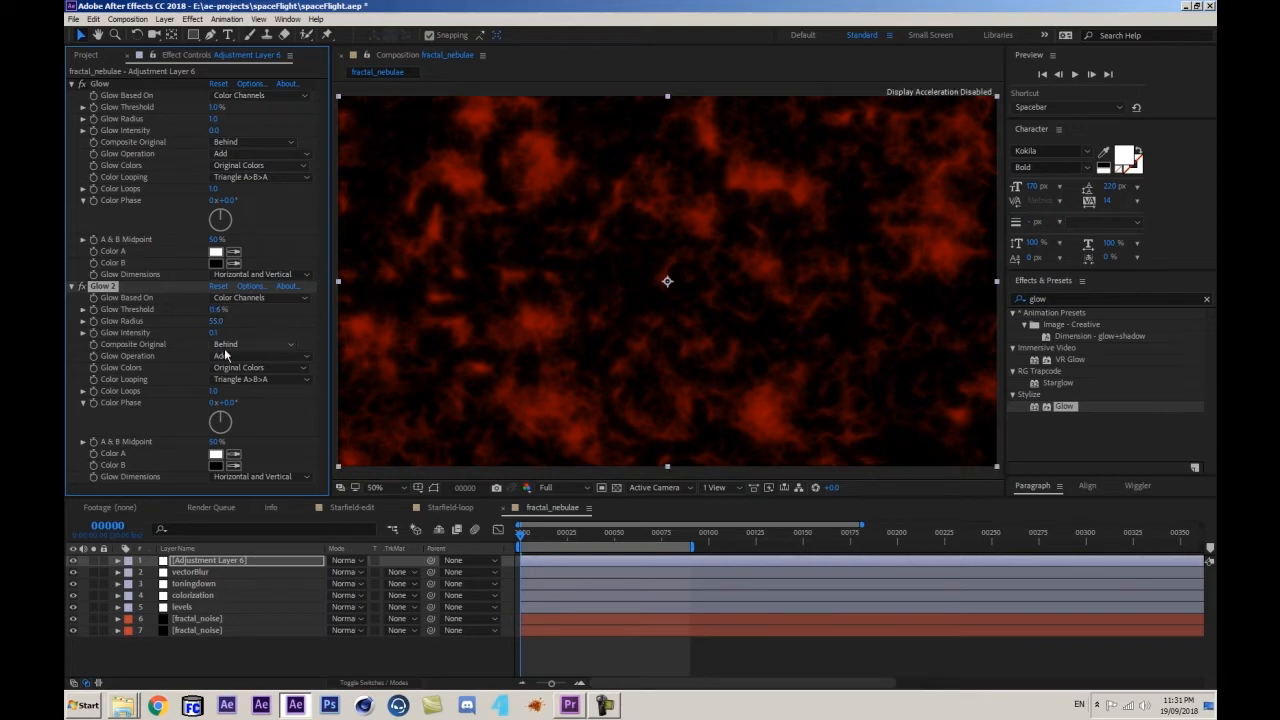
key(ctrl+a)
click(72, 286)
click(117, 348)
- Duplicate Glow 2, set the copy's Threshold to 25.7%, Radius to 301 and Intensity to 1, and preview the nebula
click(102, 97)
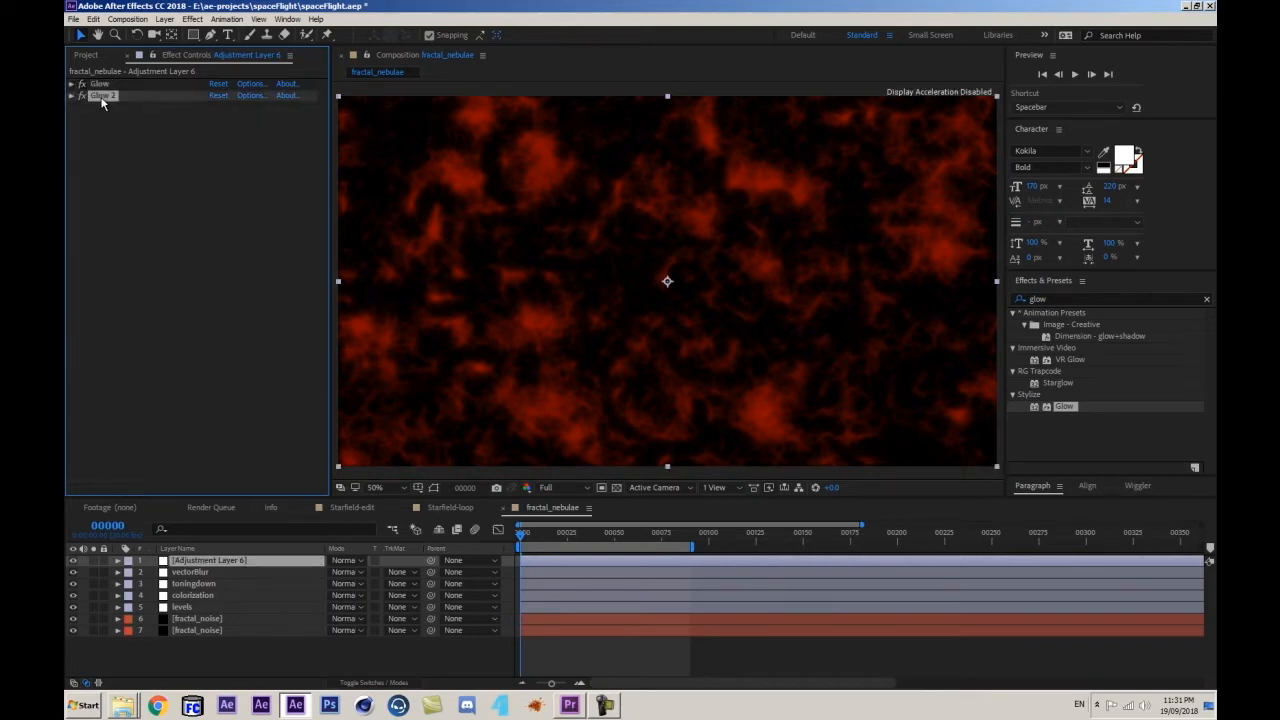
key(ctrl+d)
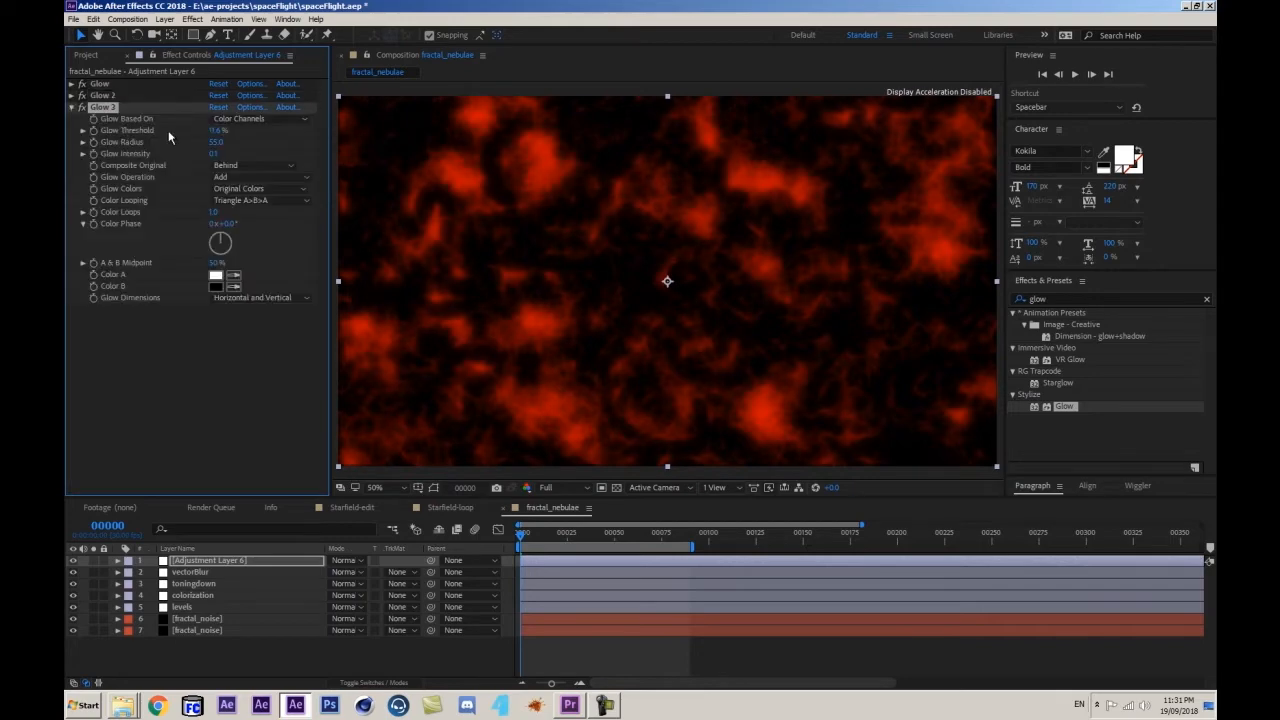
drag(215, 142, 260, 131)
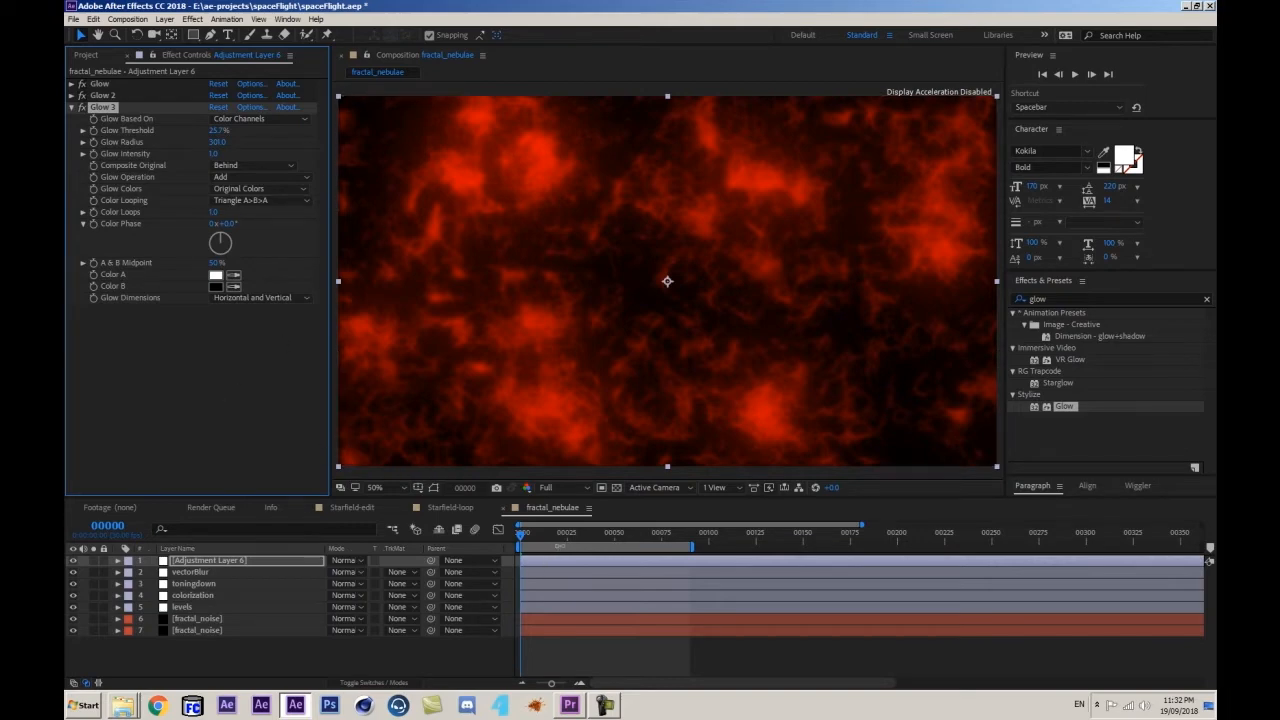
click(323, 652)
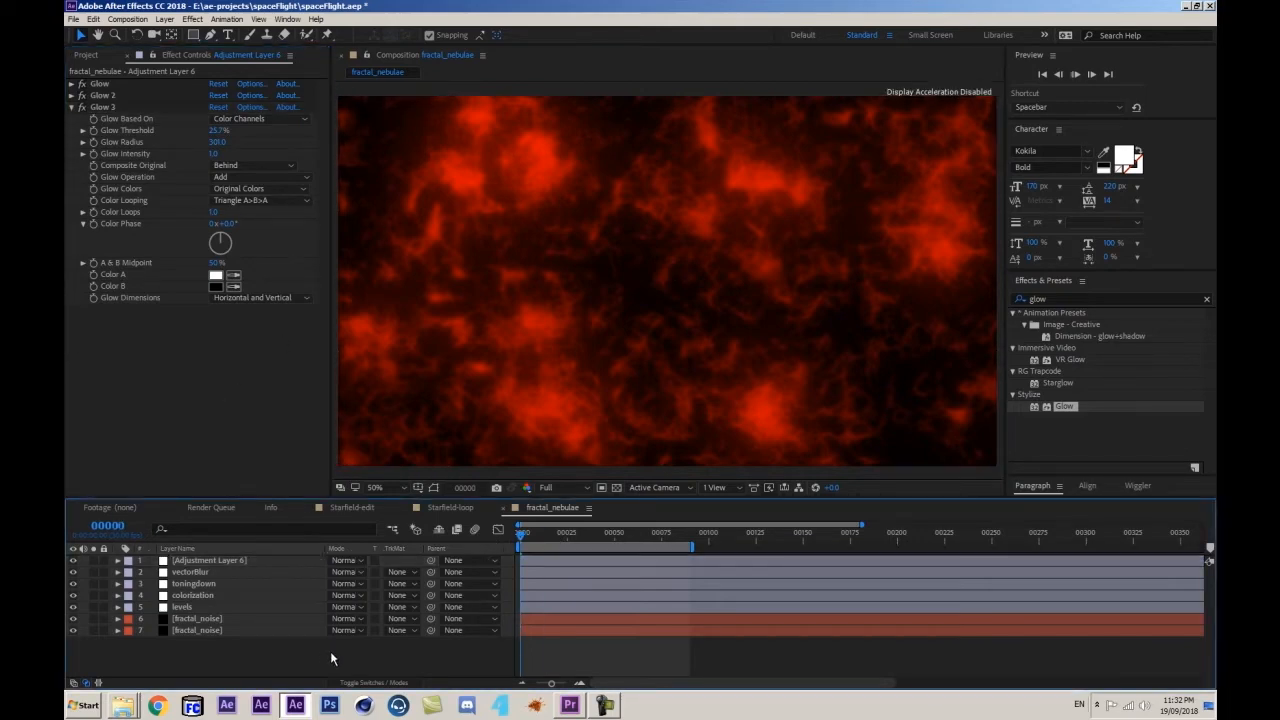
key(space)
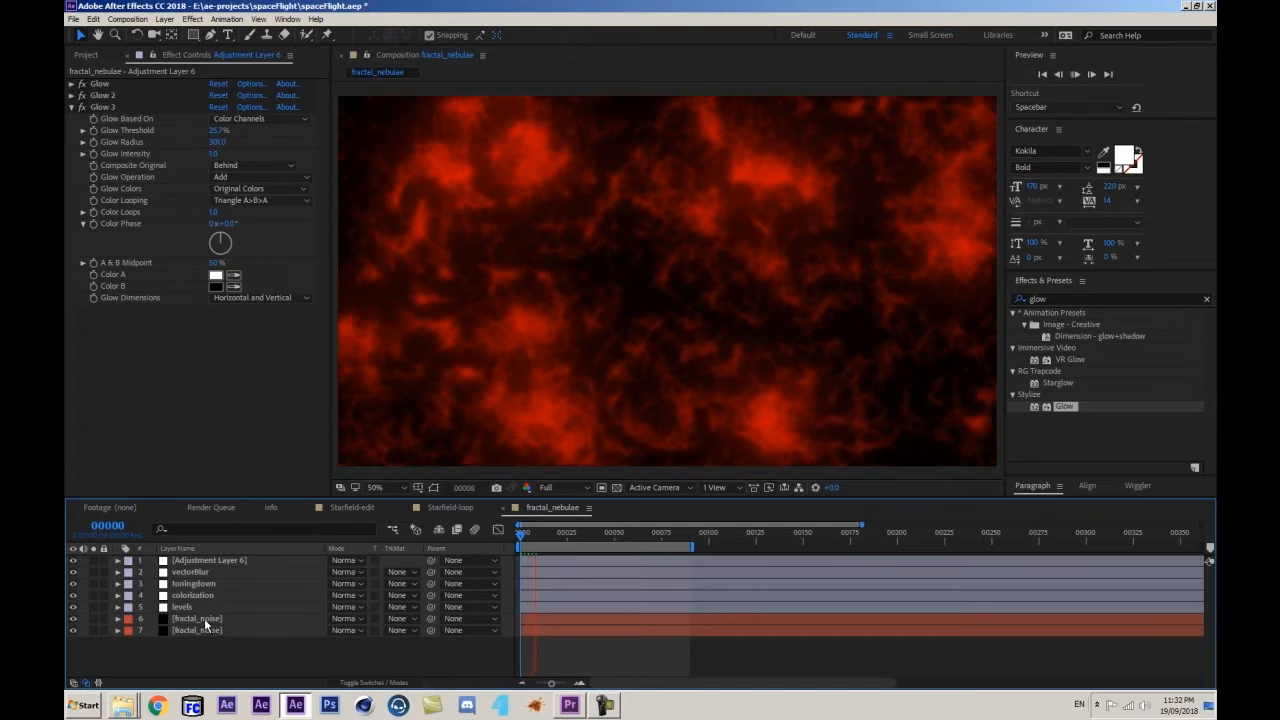
key(space)
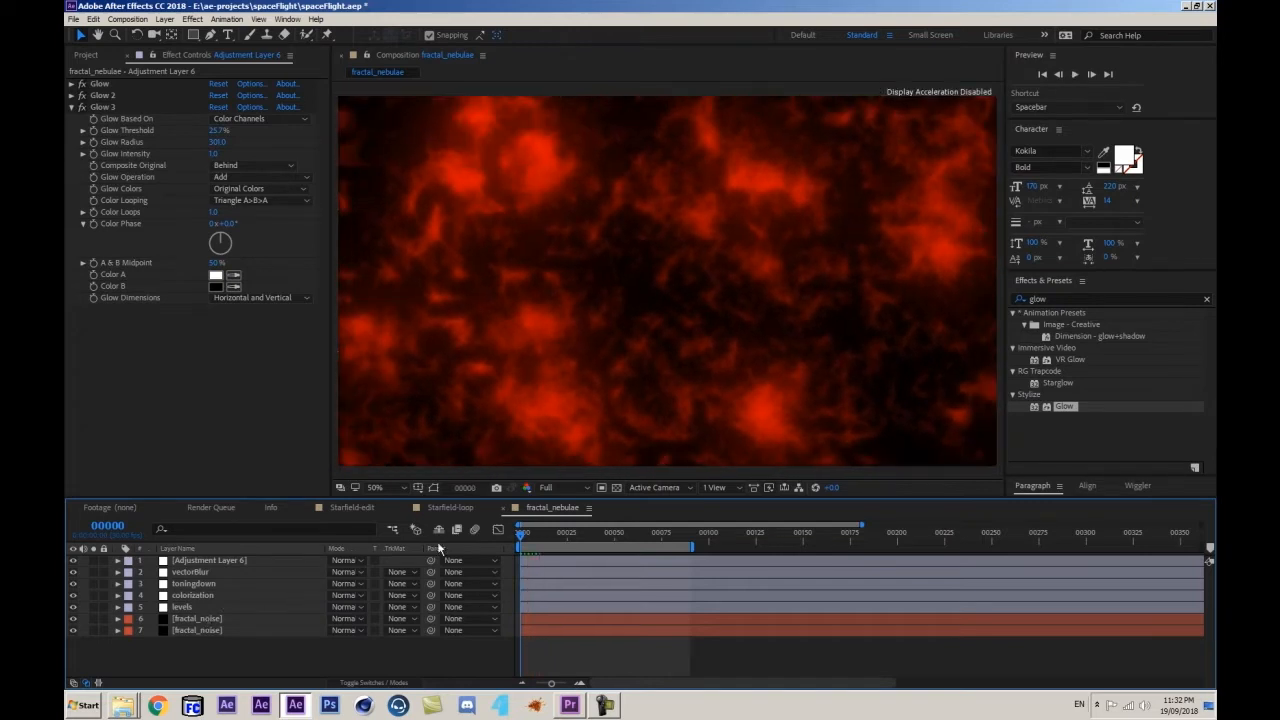
- Rename Adjustment Layer 6 to "glow"
click(205, 560)
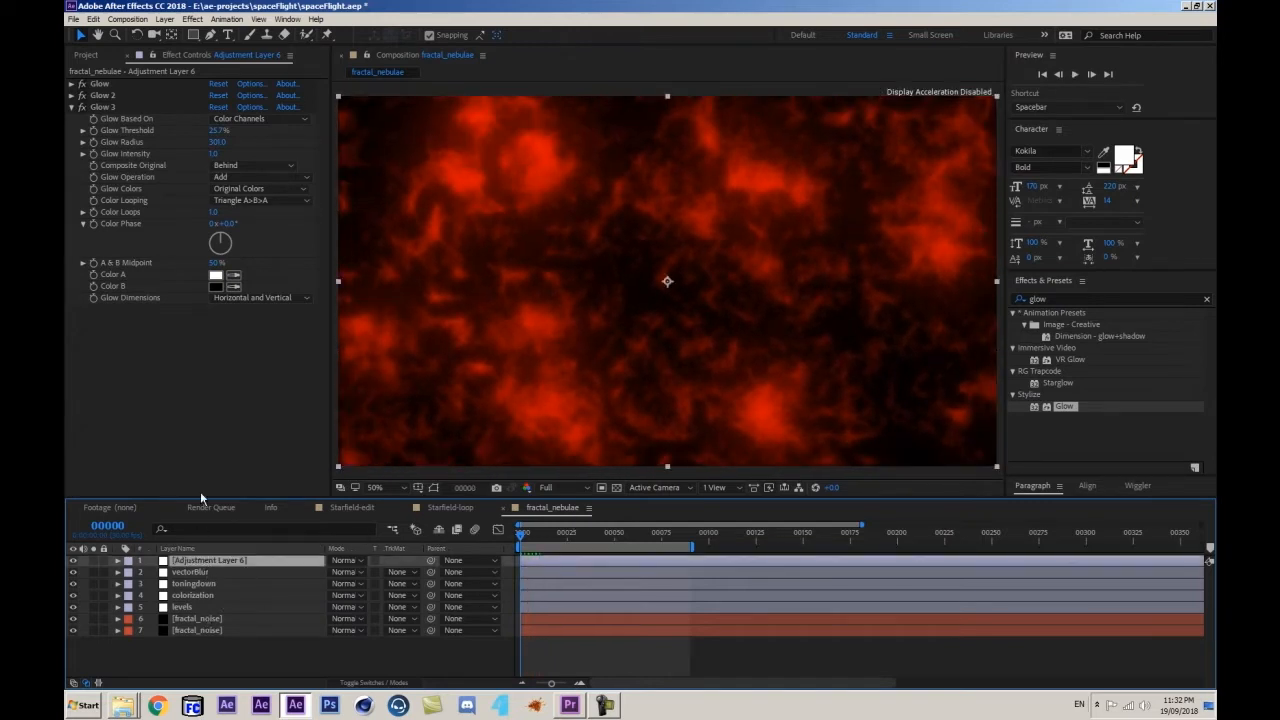
key(Return)
text(glow)
key(Return)
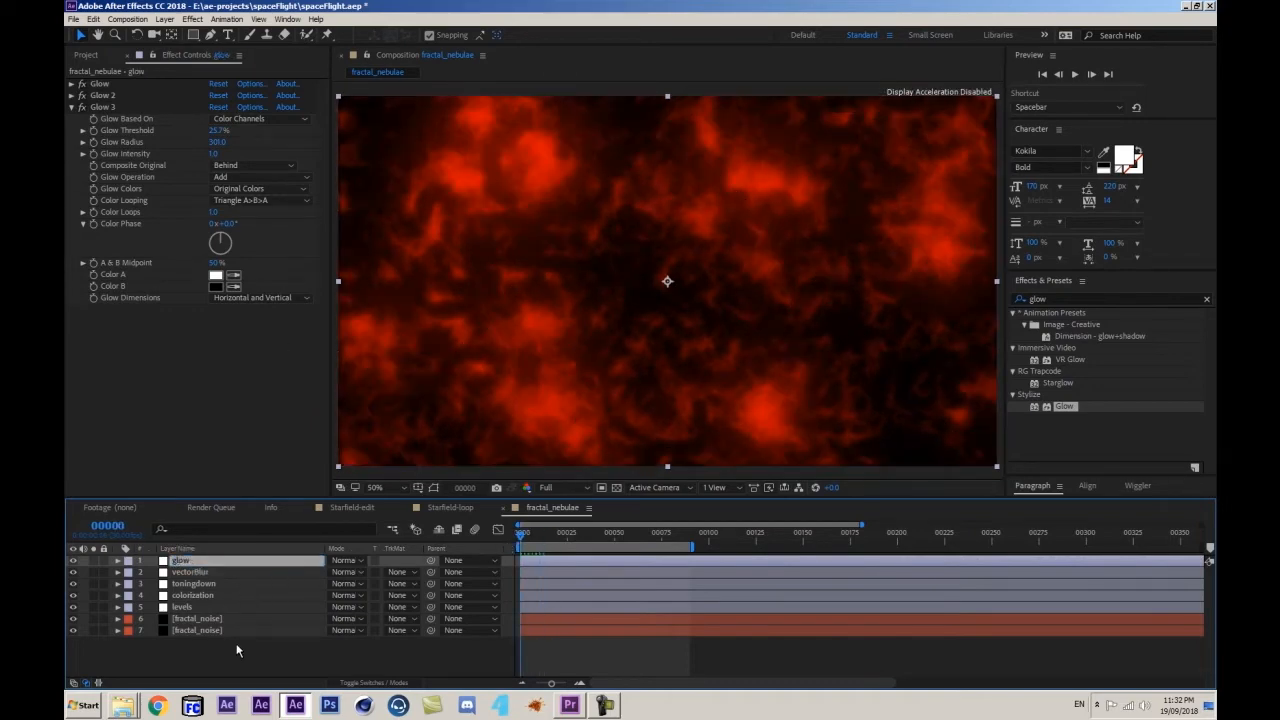
click(236, 645)
- Add a new adjustment layer above the glow layer and apply the Turbulent Displace effect to it
click(210, 564)
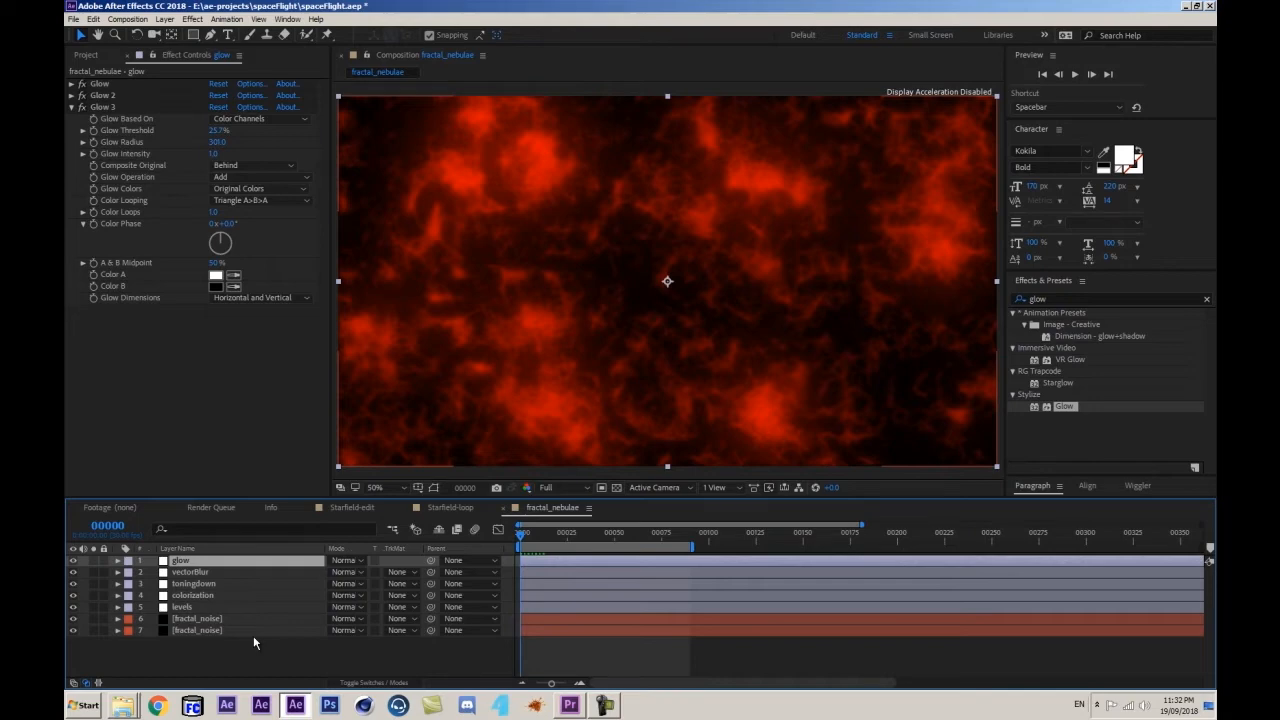
key(ctrl+alt+y)
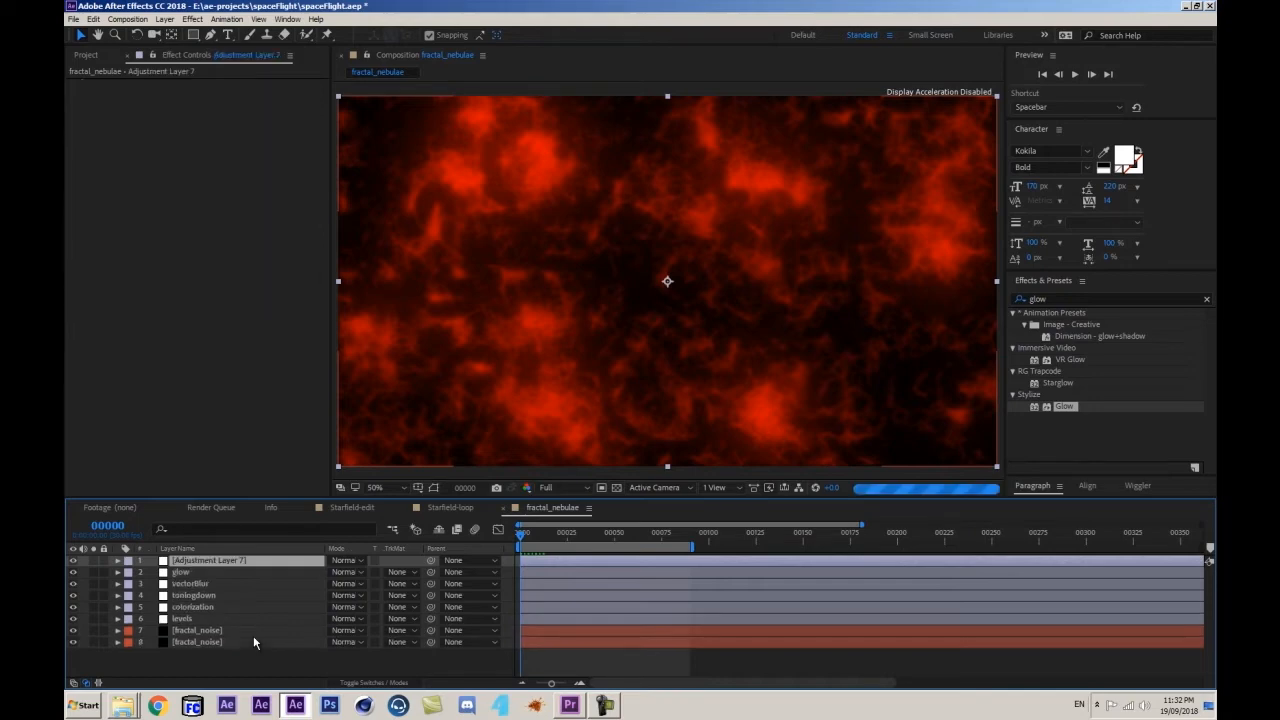
click(1082, 302)
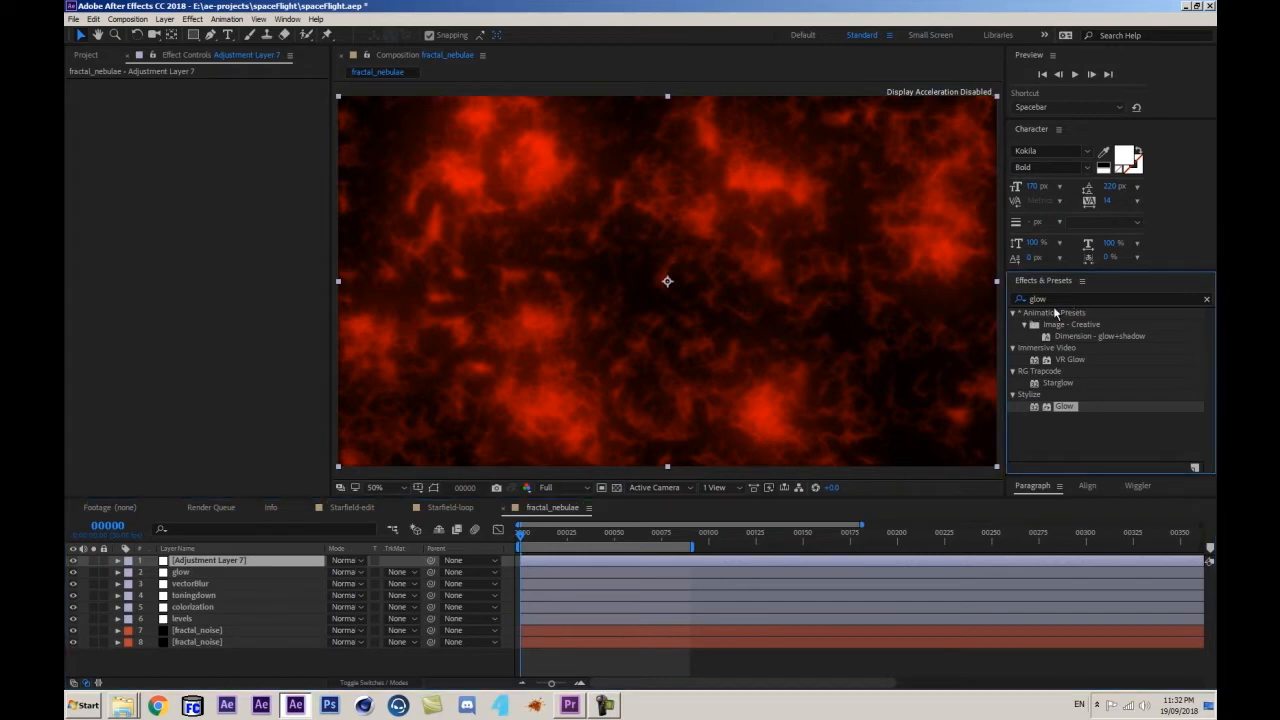
click(1059, 299)
text(turbu)
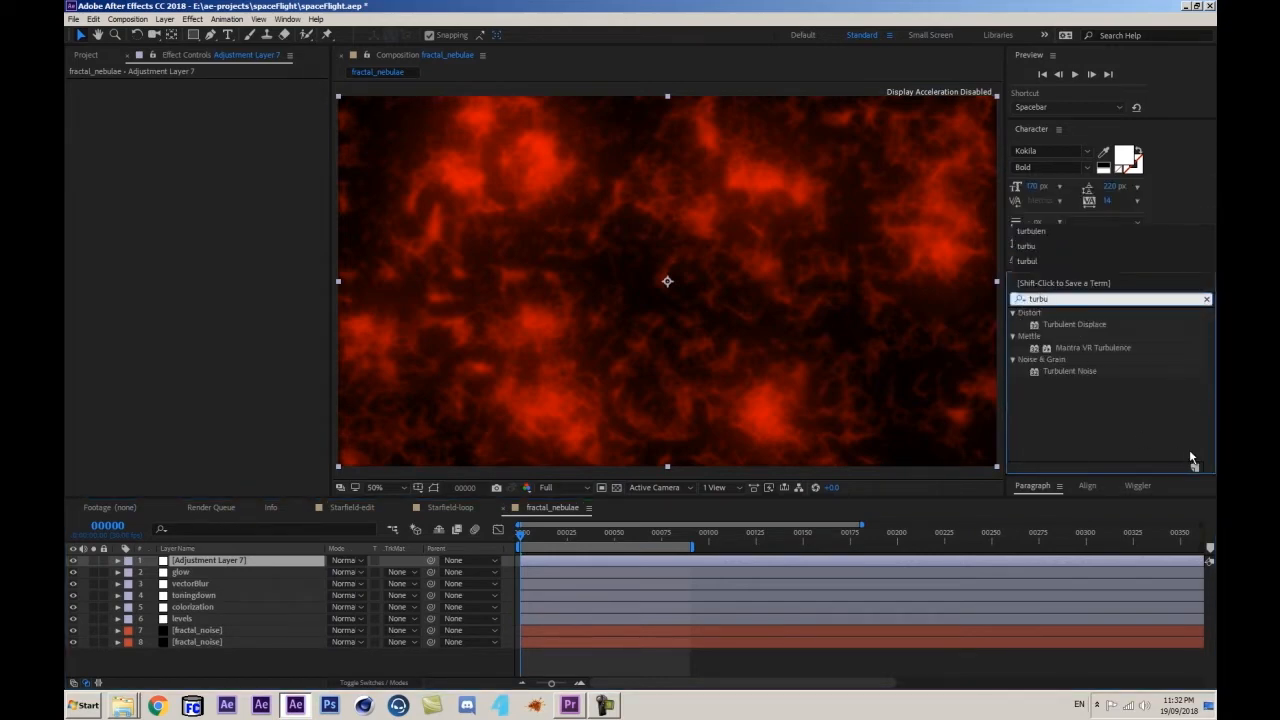
click(1066, 326)
drag(1080, 318, 255, 566)
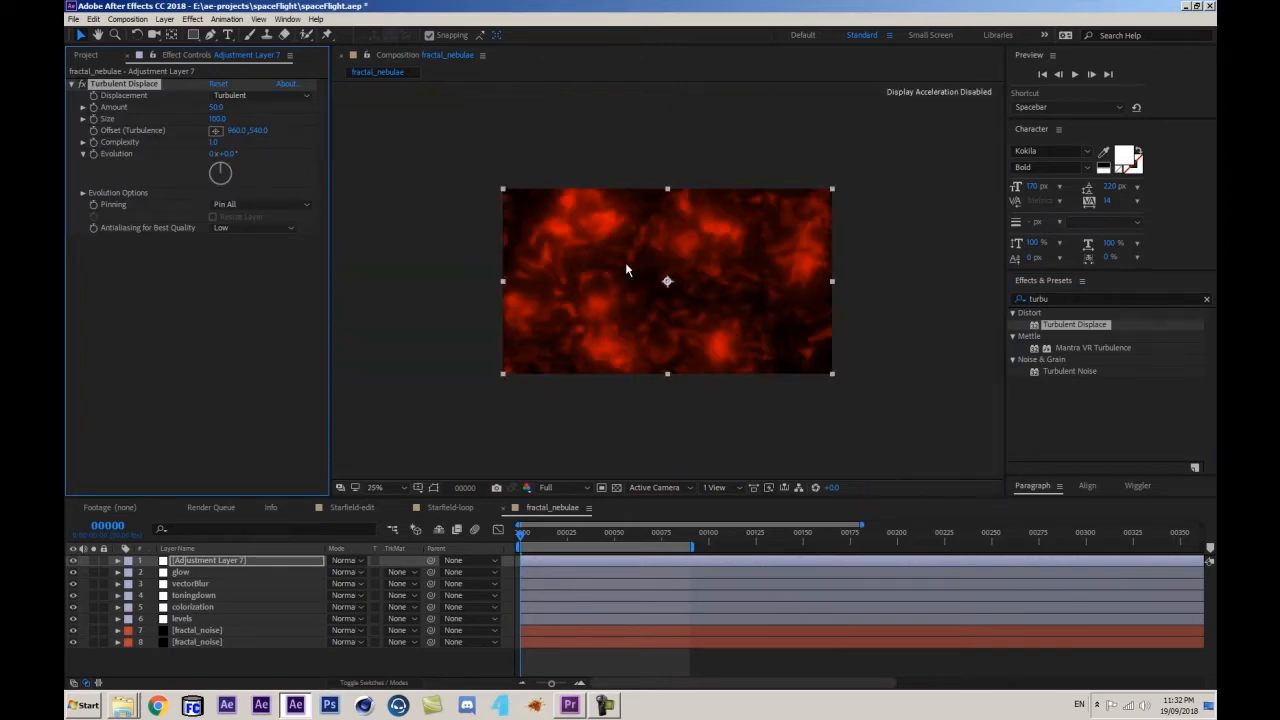
- Set the Turbulent Displace Amount to 25 and Size to 67, and check the distortion a few frames in
drag(205, 113, 206, 107)
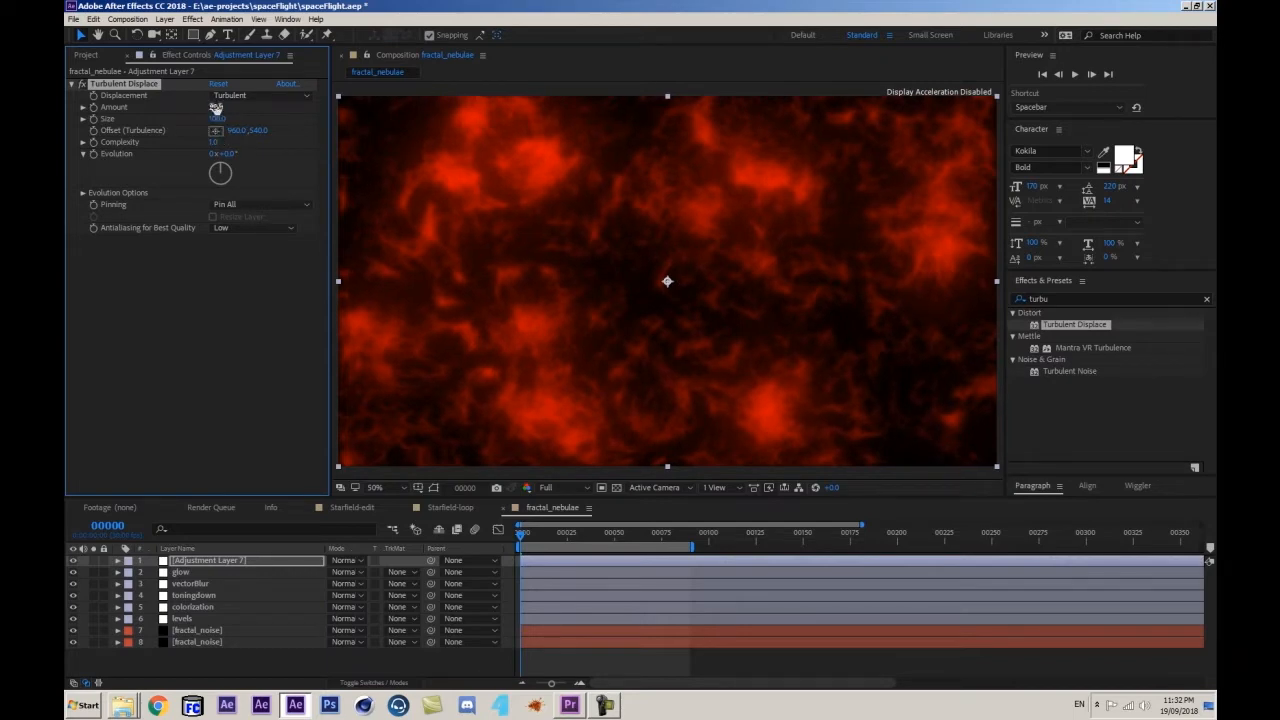
drag(216, 108, 197, 128)
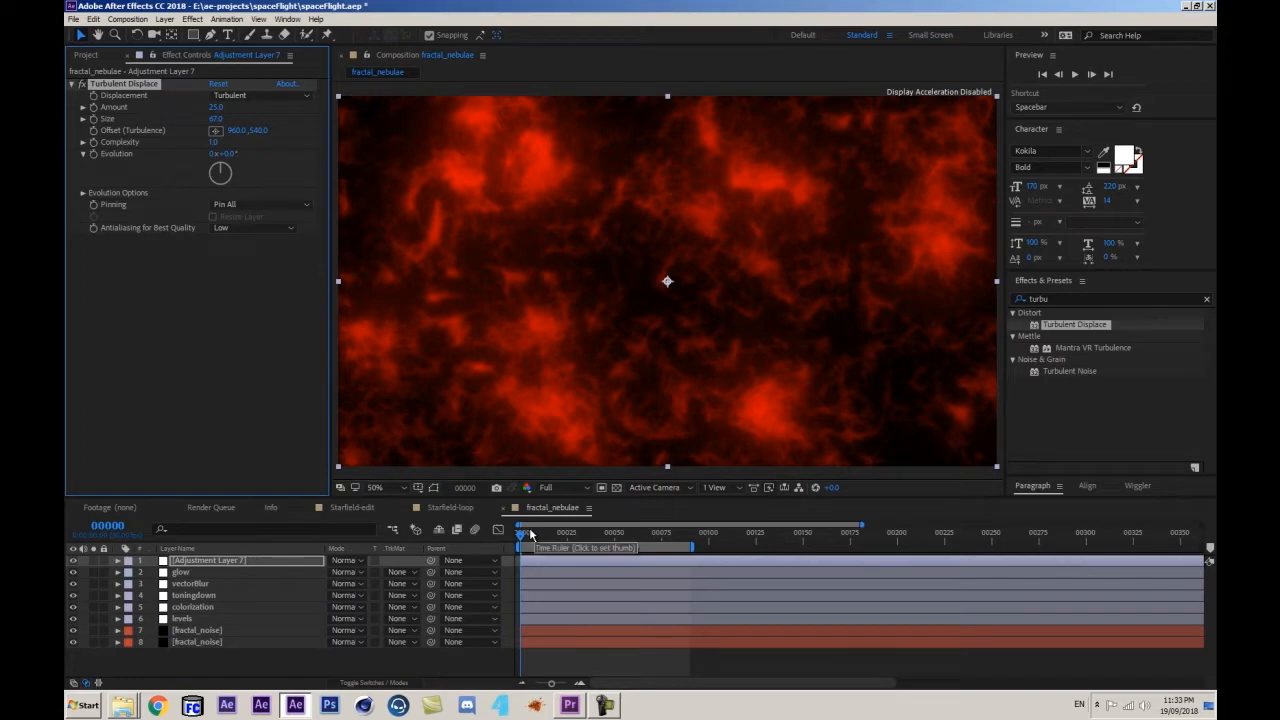
click(532, 534)
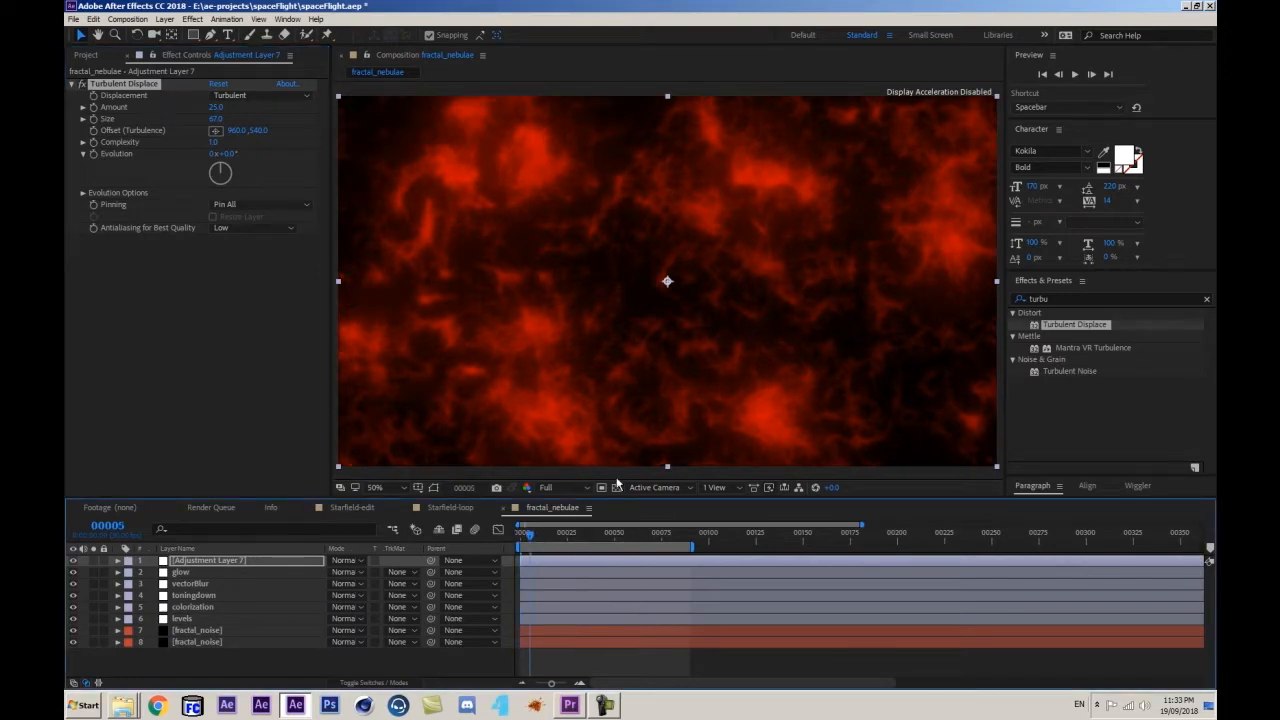
- Lower the composition preview resolution to Half and play the displaced nebula from the first frame
click(548, 487)
click(560, 531)
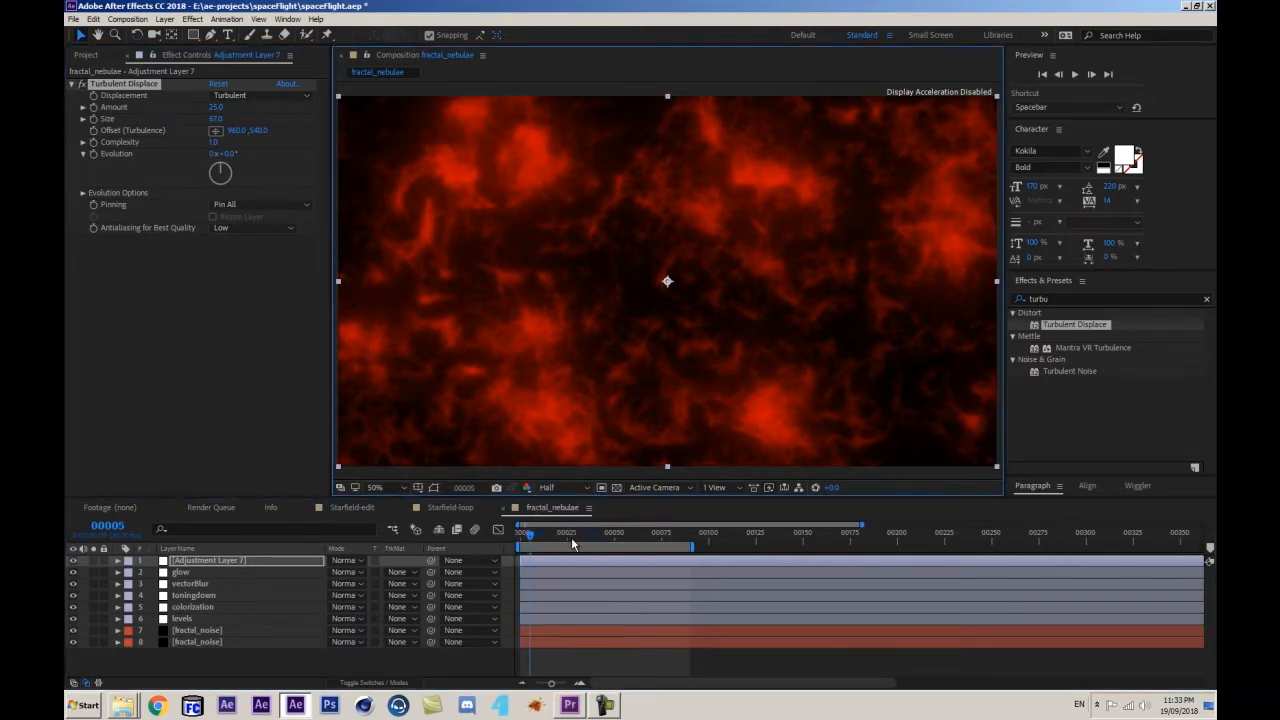
drag(532, 538, 512, 543)
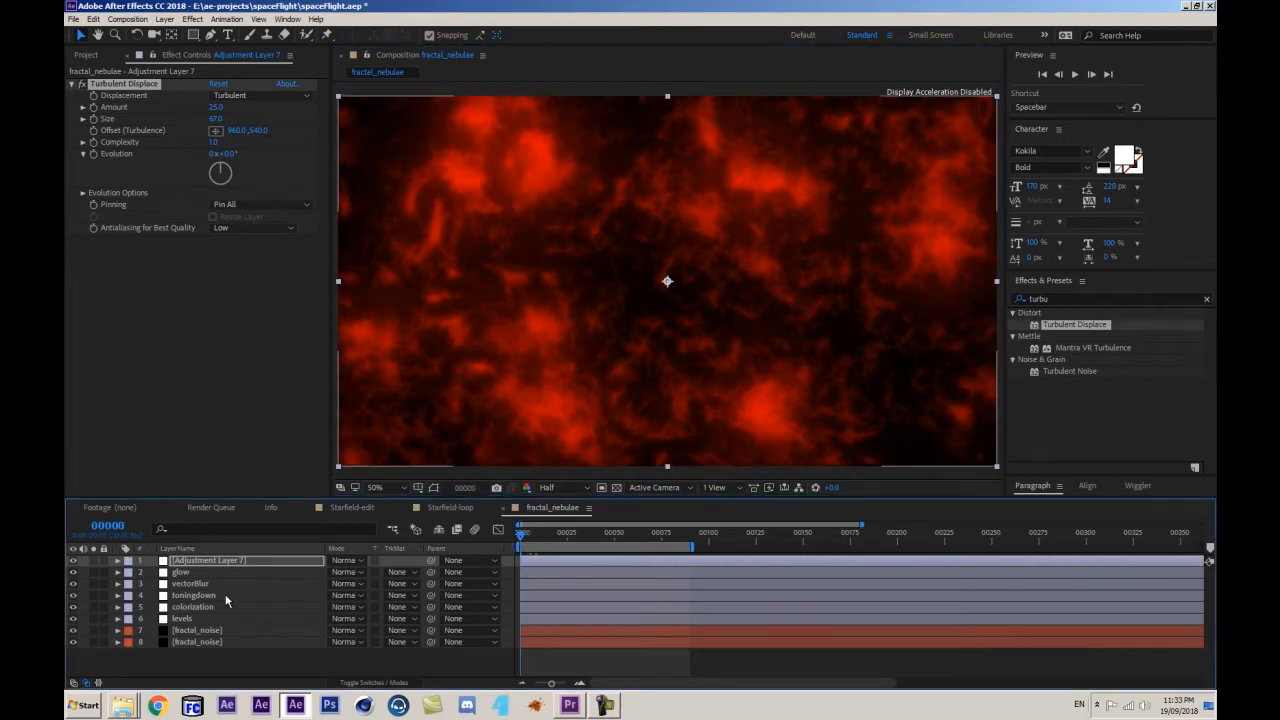
click(236, 561)
key(space)
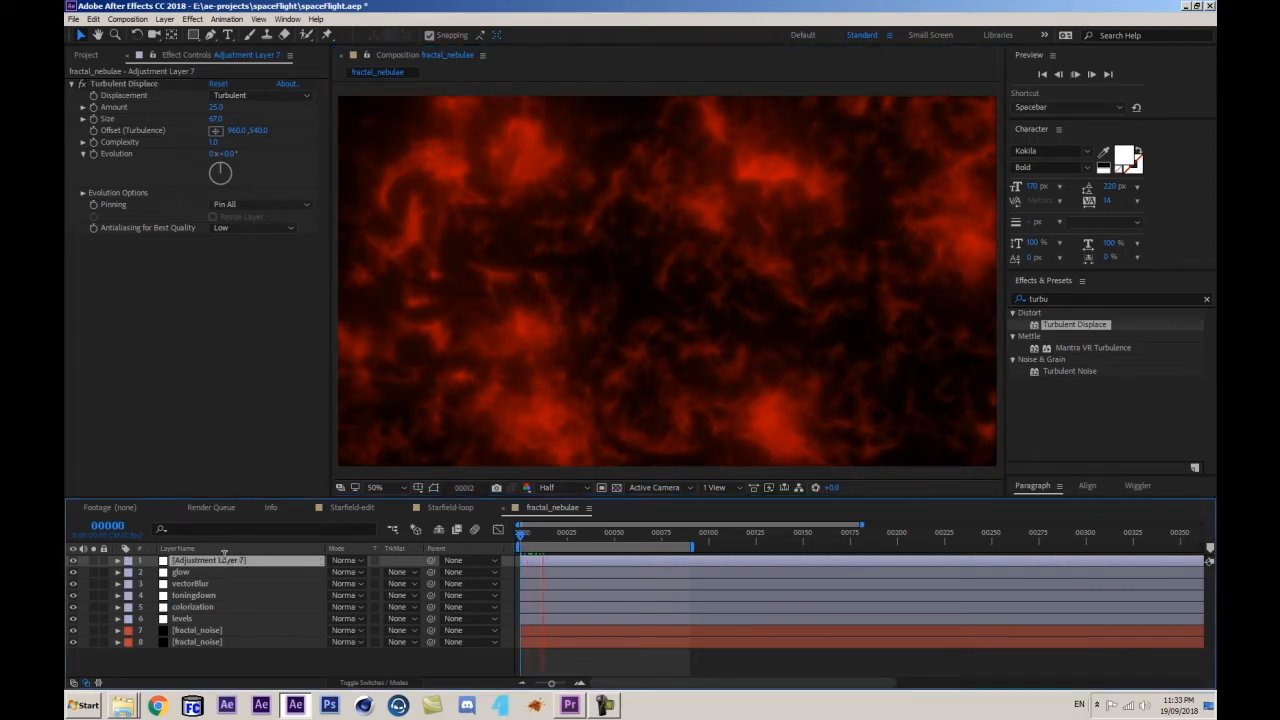
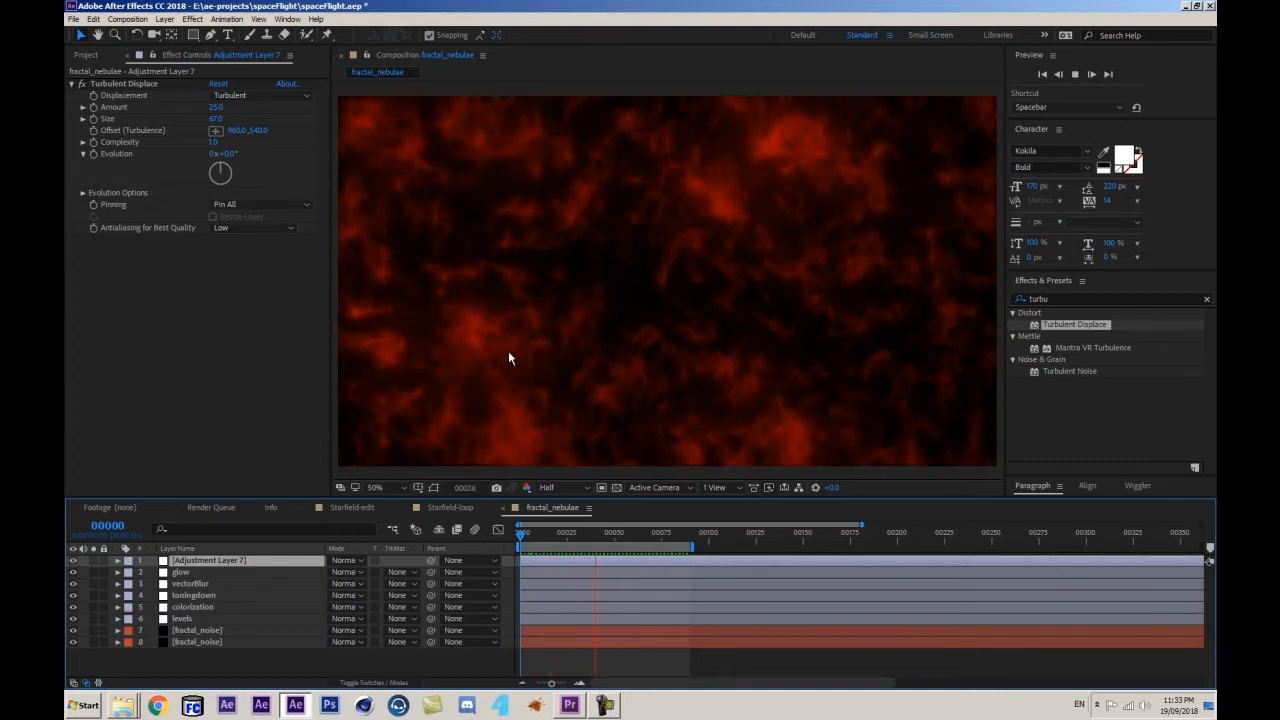
key(space)
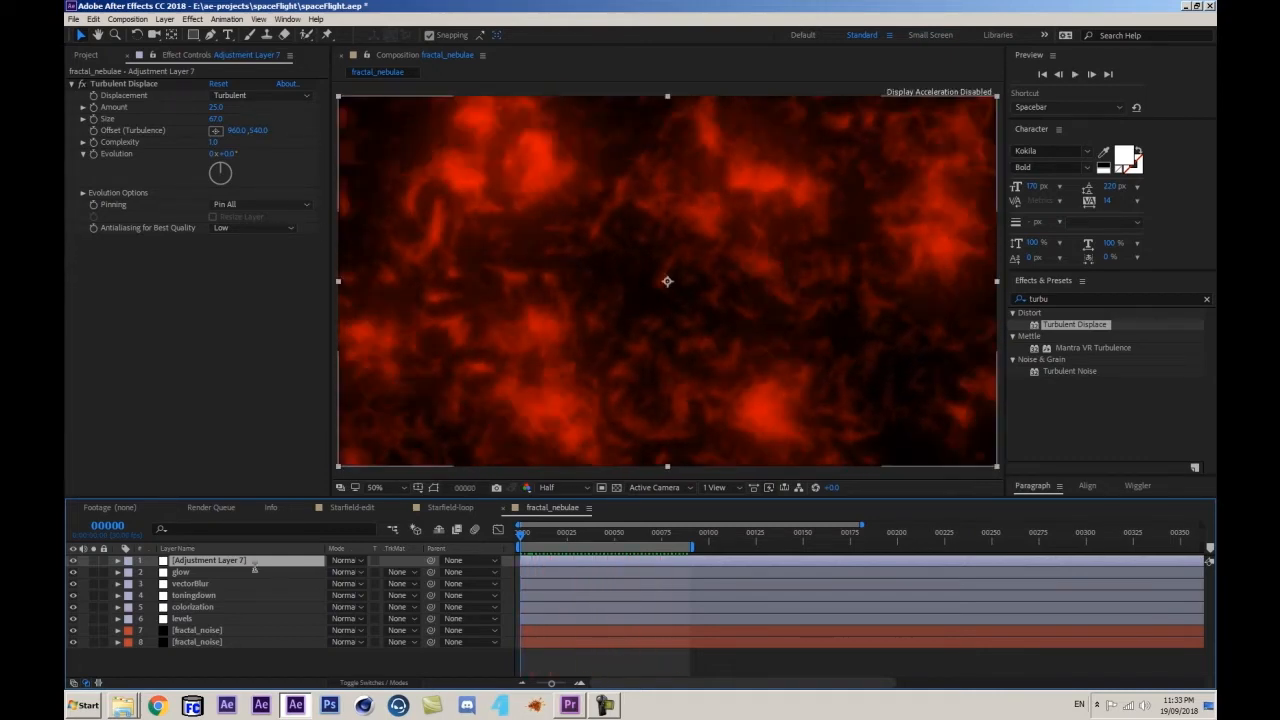
- Rename Adjustment Layer 7 to "turbulence"
key(Return)
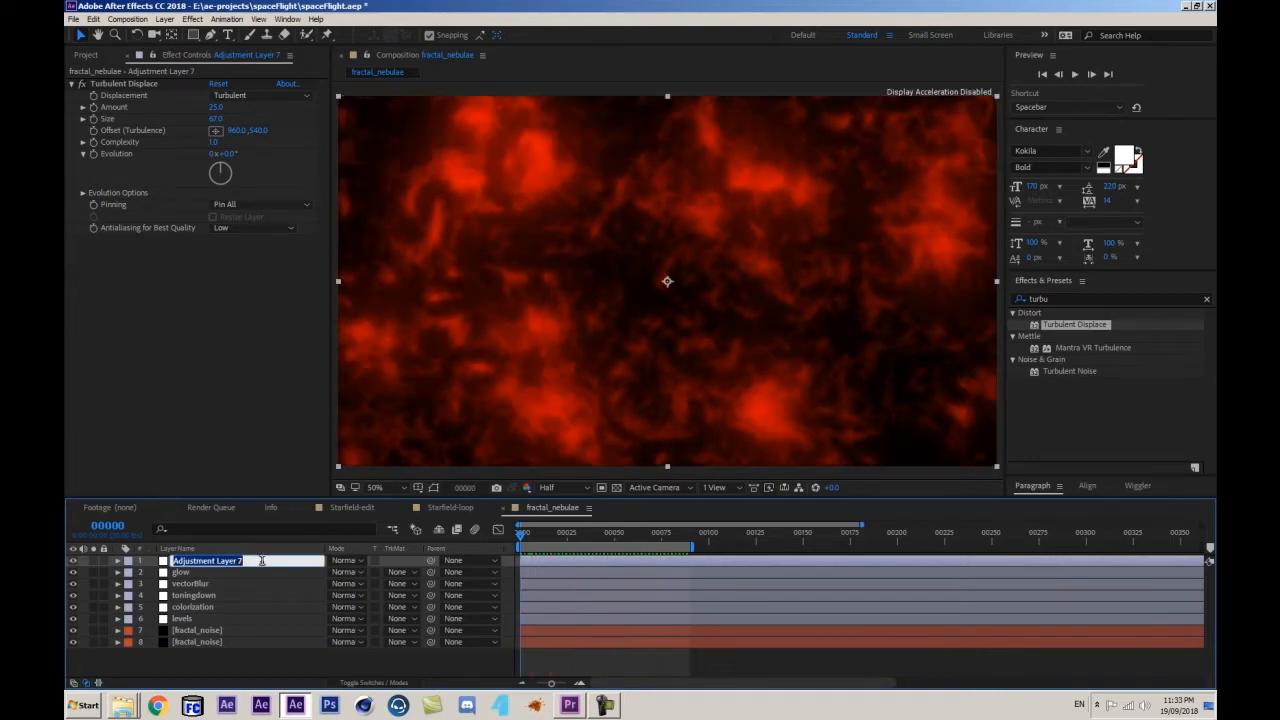
text(turbulence)
key(Return)
- Reduce the turbulence layer's Opacity to 56% and preview the nebula animation
key(t)
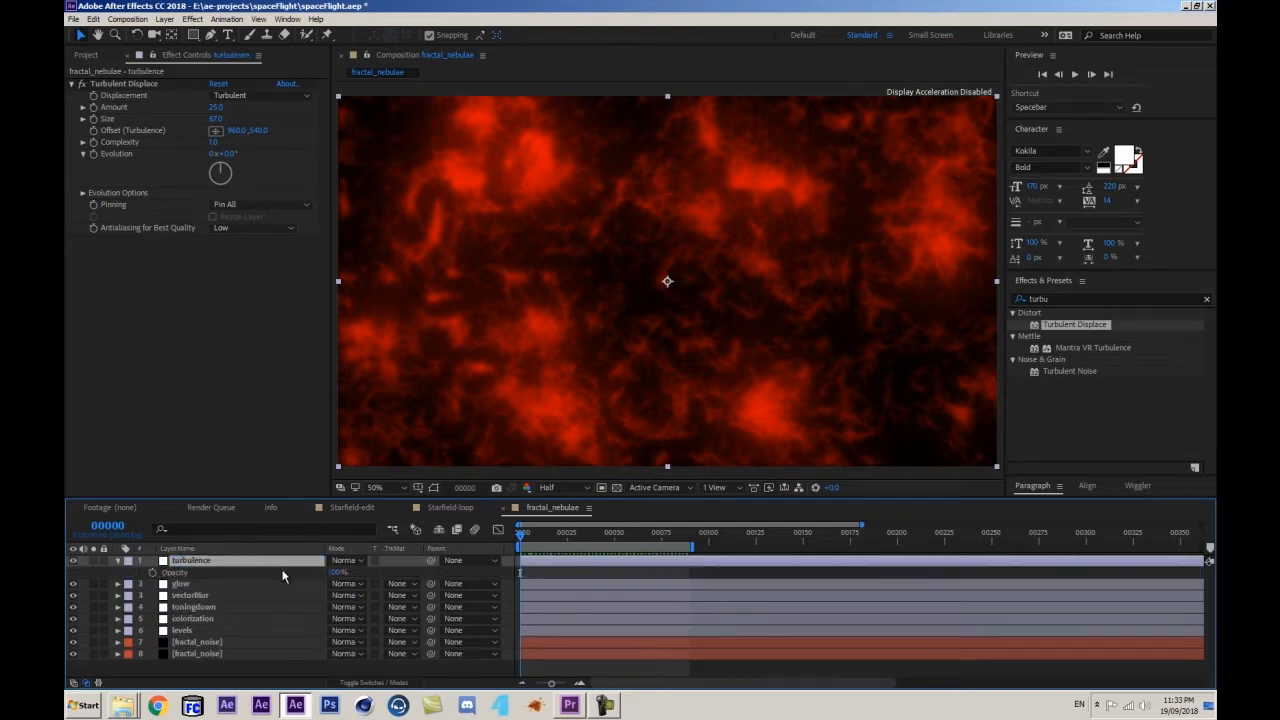
drag(333, 577, 300, 570)
key(space)
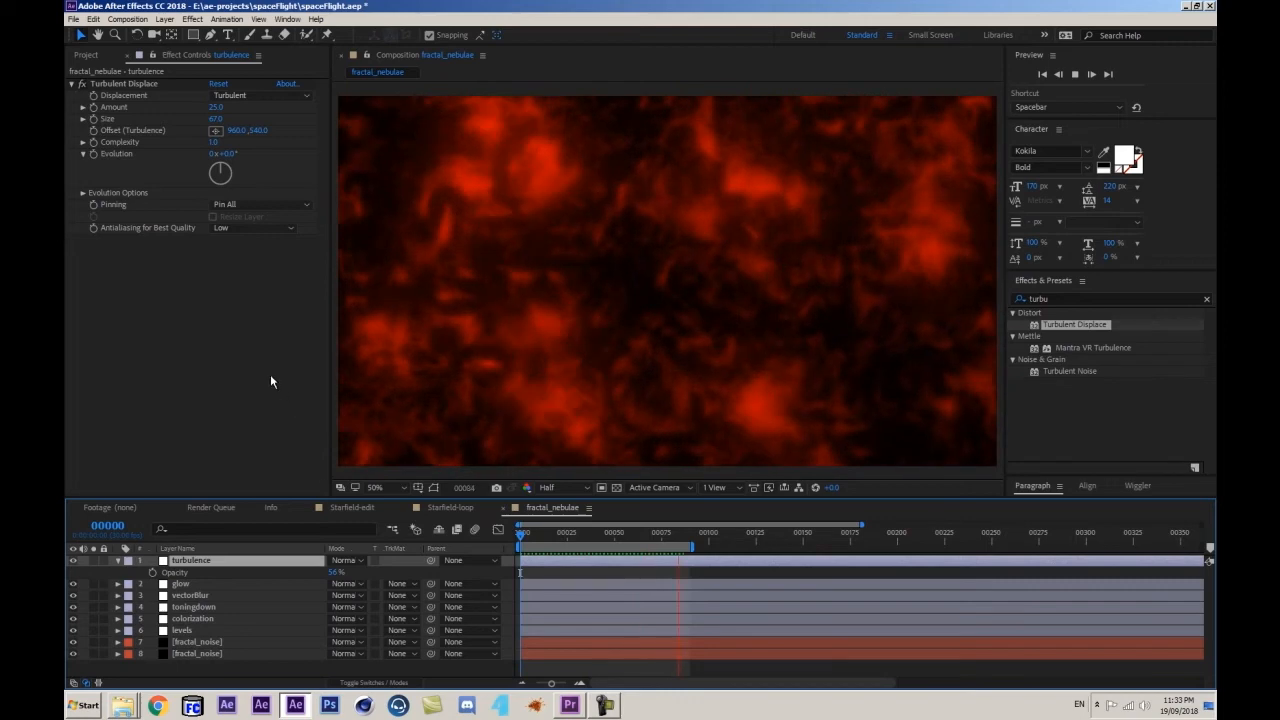
key(space)
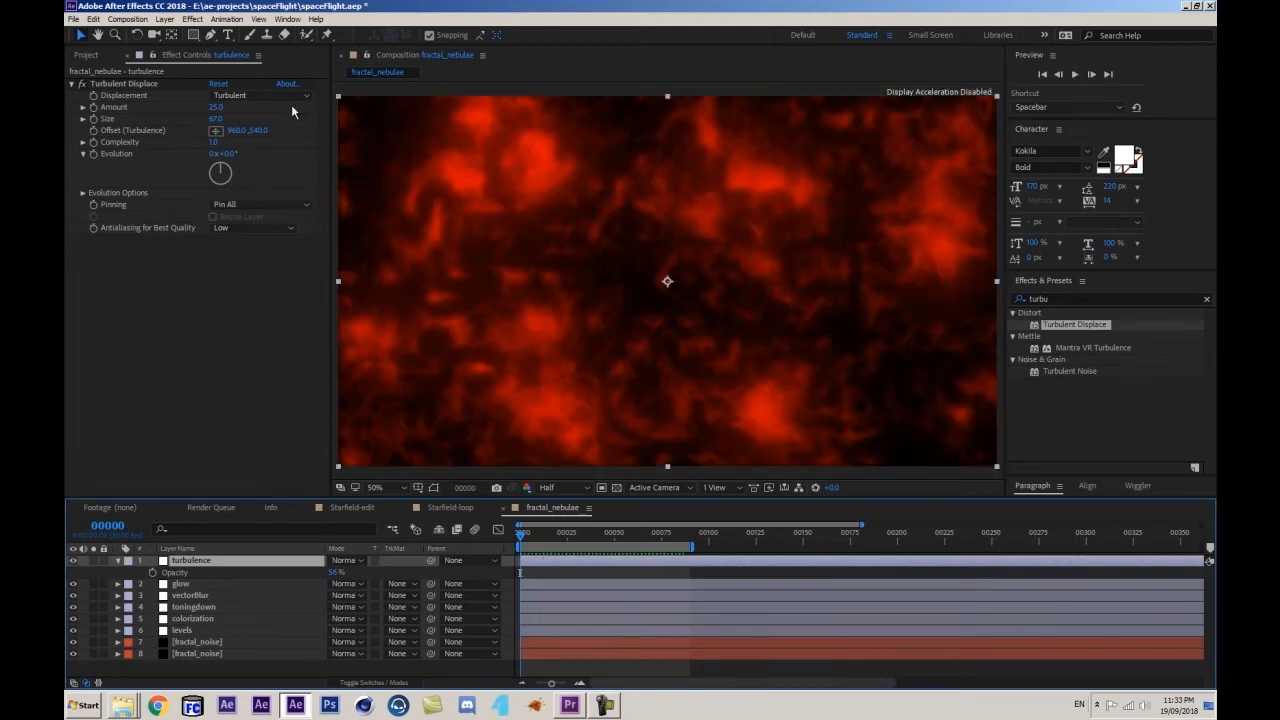
click(119, 561)
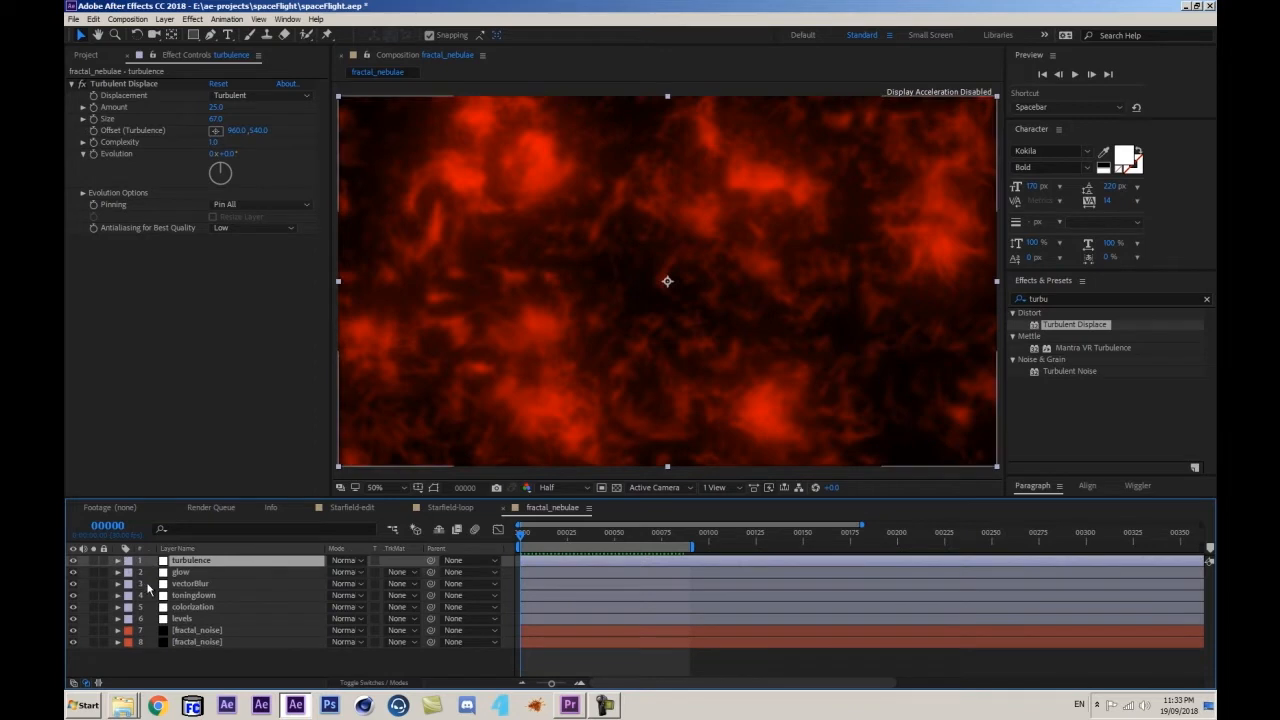
- Add the fractal_nebulae composition to the render queue and render it as a Lossless fractal_nebulae.avi
click(241, 672)
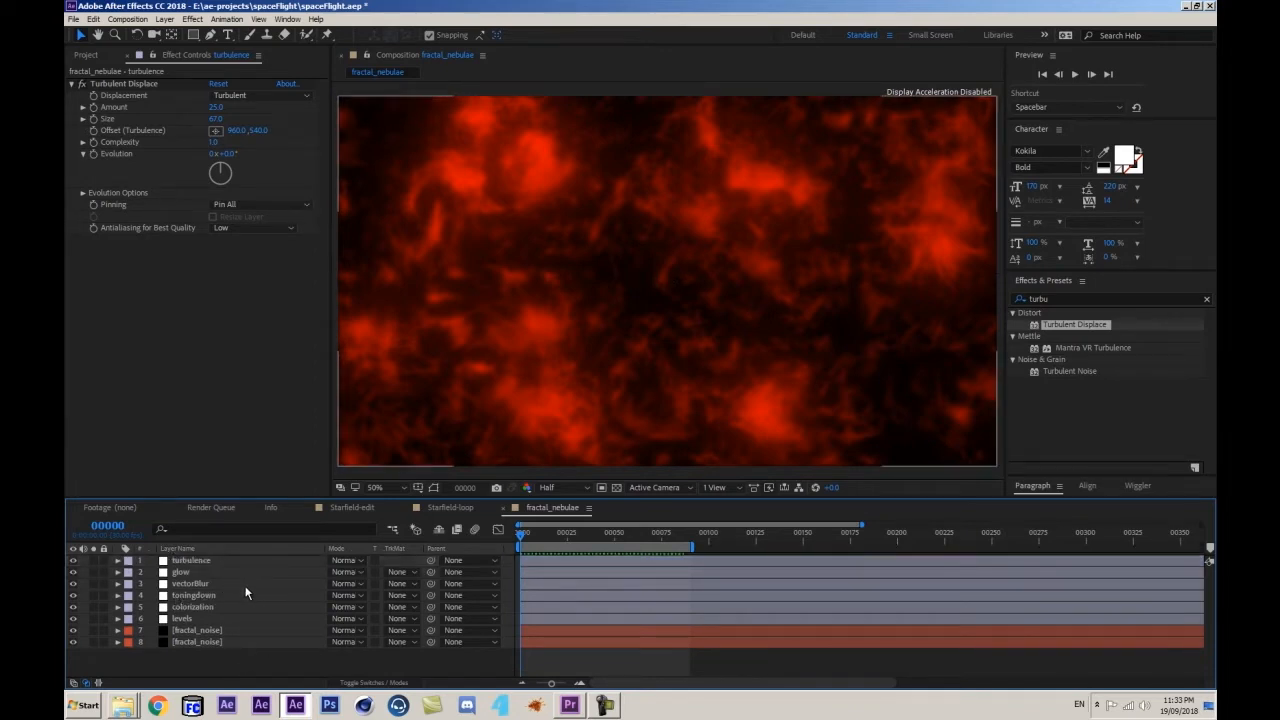
key(ctrl+m)
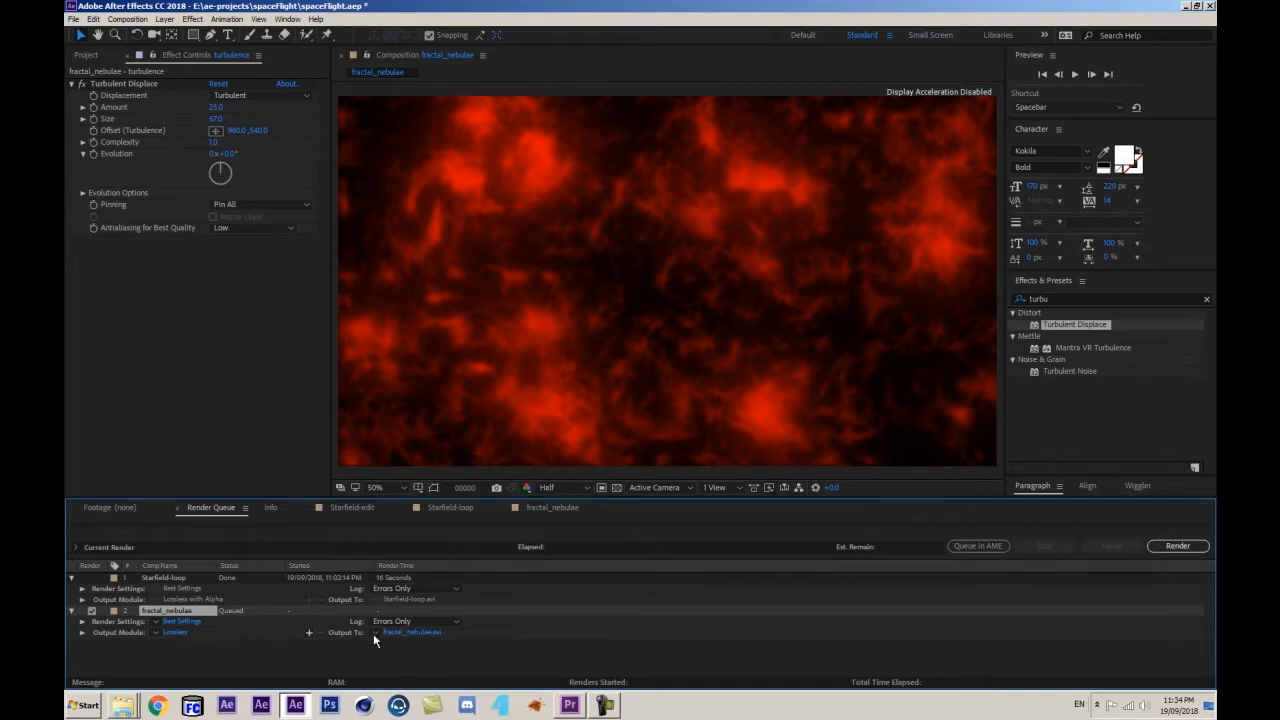
click(1165, 547)
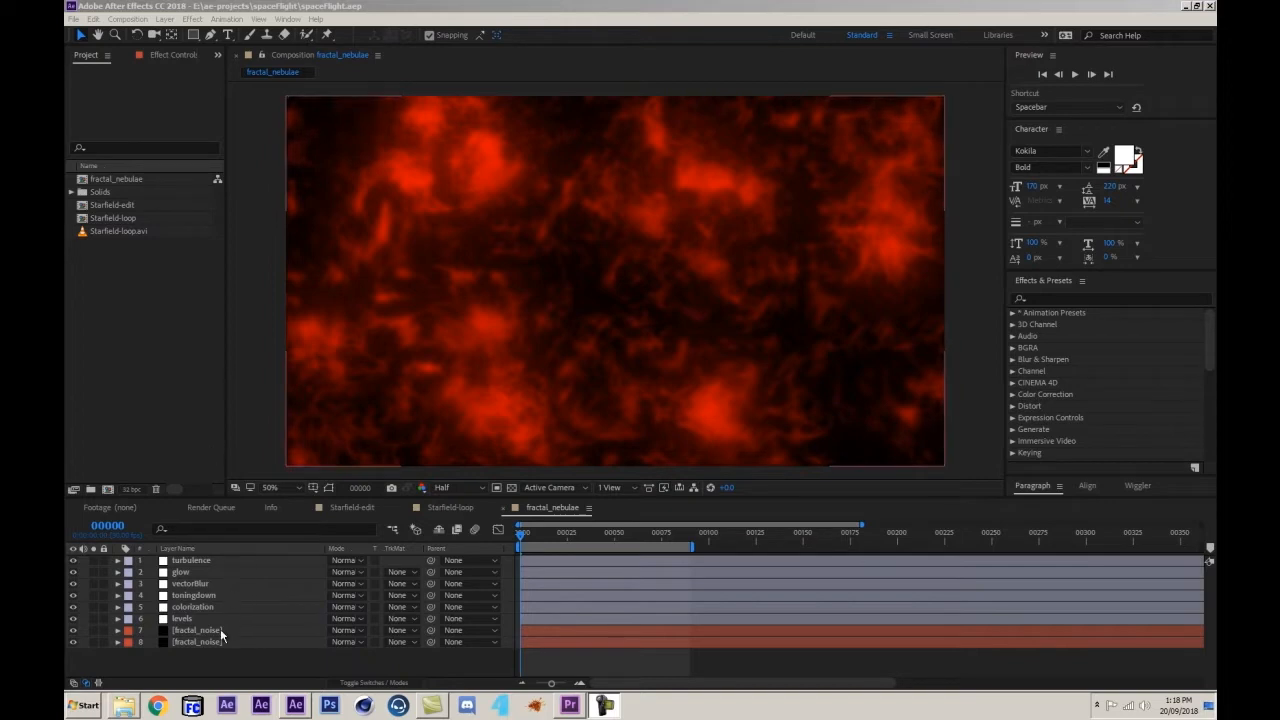
- Import the rendered fractal_nebulae.avi from the spaceFlight output folder into the project
click(249, 627)
key(Delete)
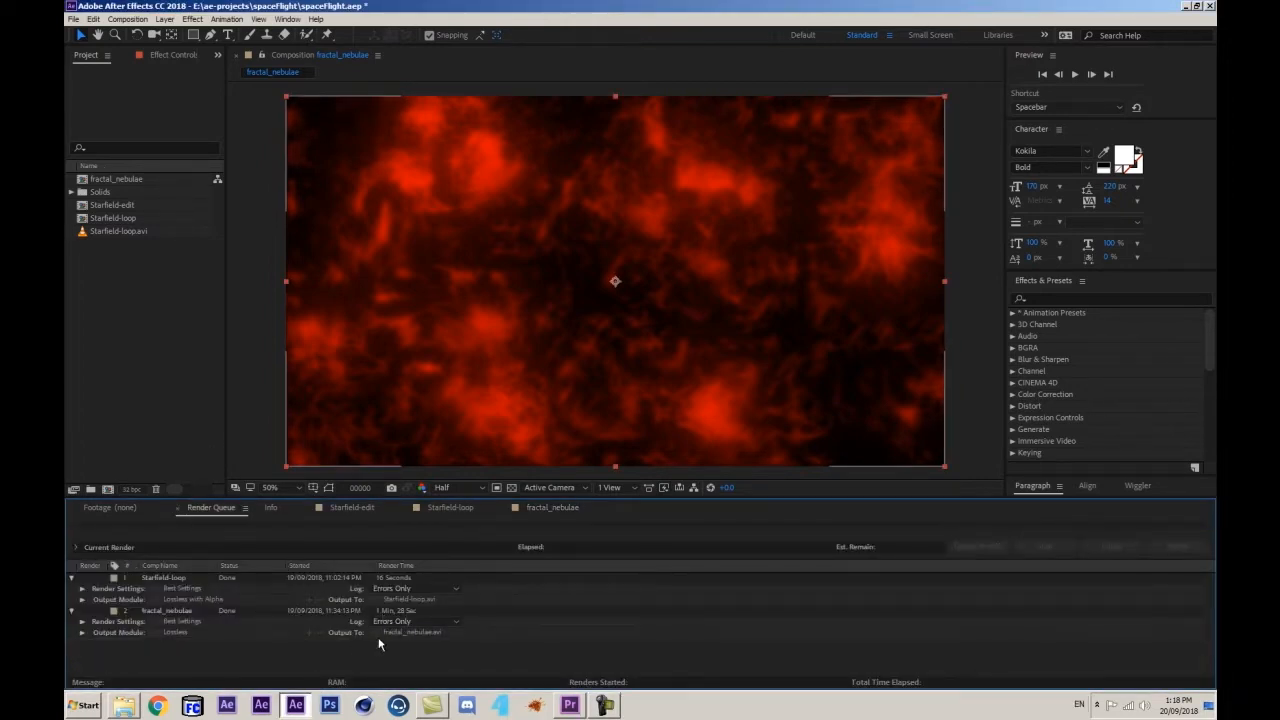
click(95, 370)
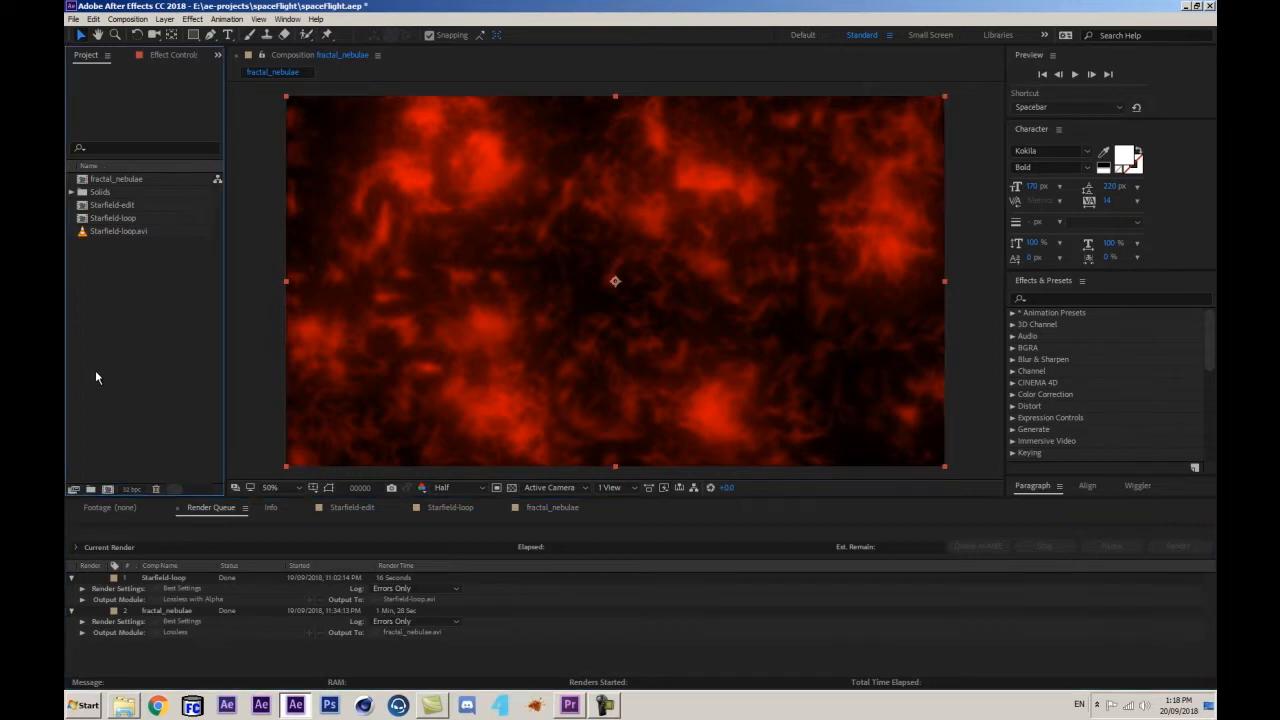
double_click(98, 263)
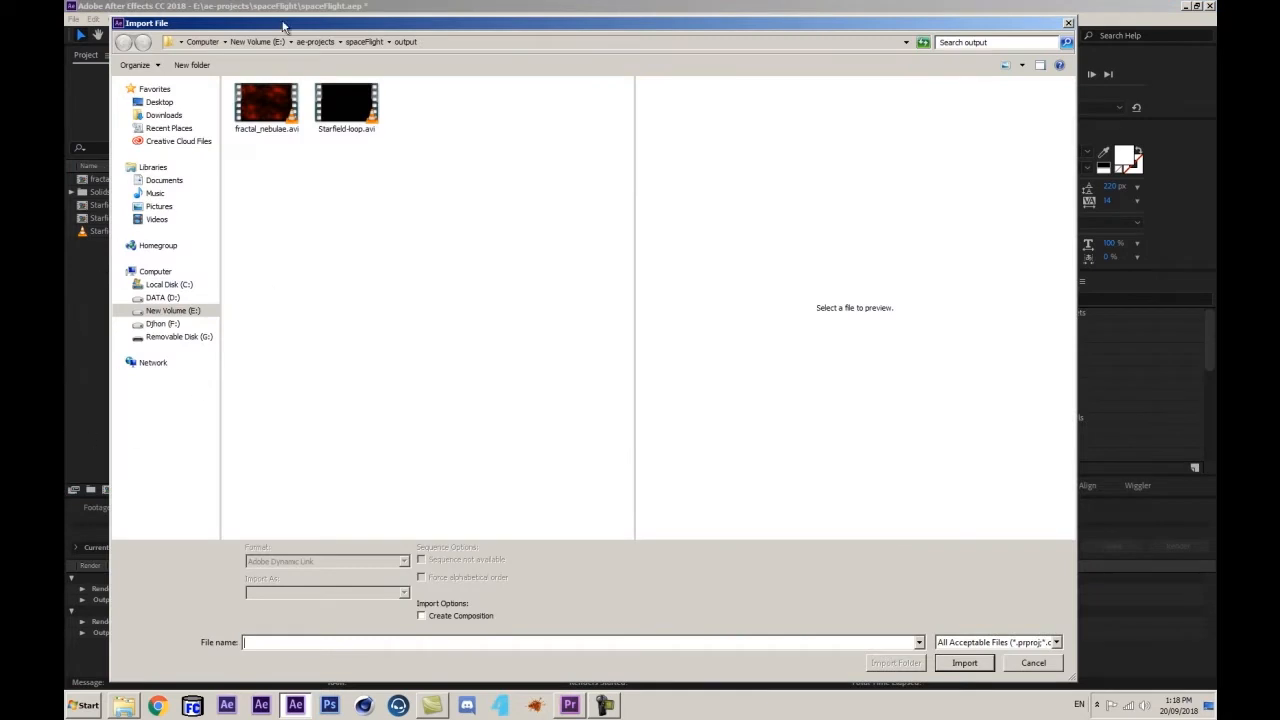
double_click(267, 110)
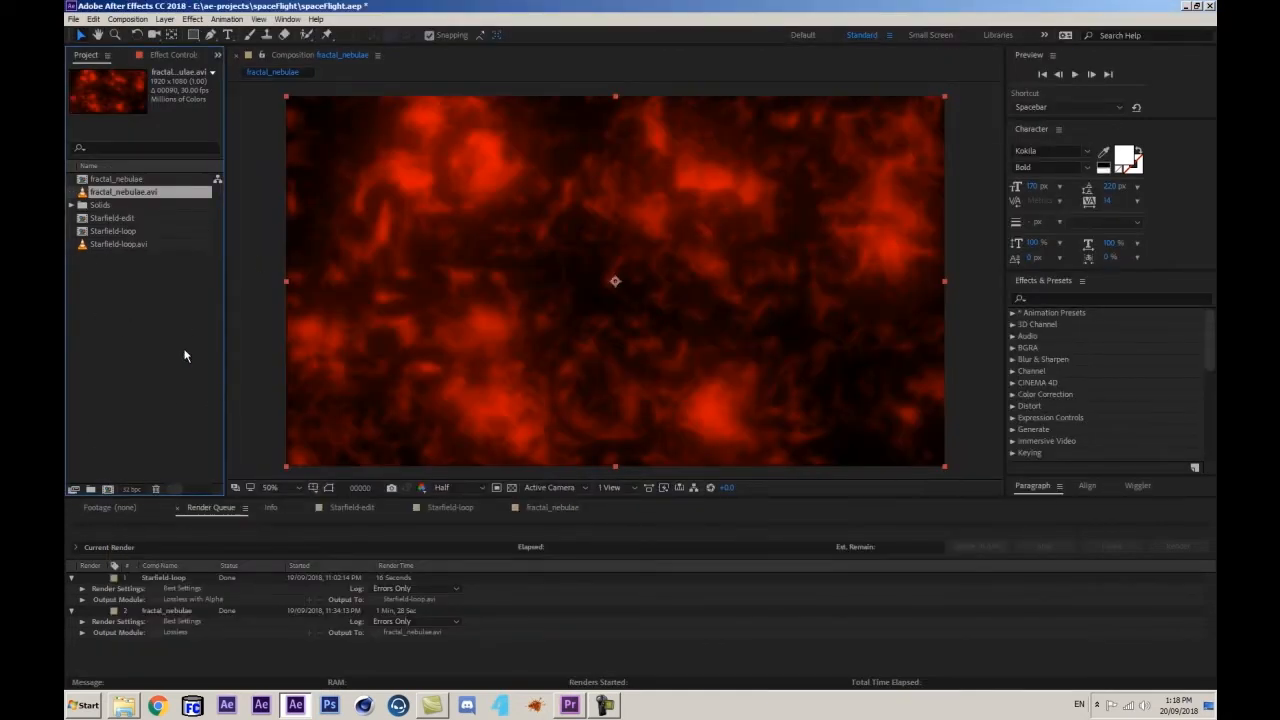
- Create a single composition from fractal_nebulae.avi and Starfield-loop.avi, using the dimensions of fractal_nebulae.avi and no layer sequencing
click(183, 317)
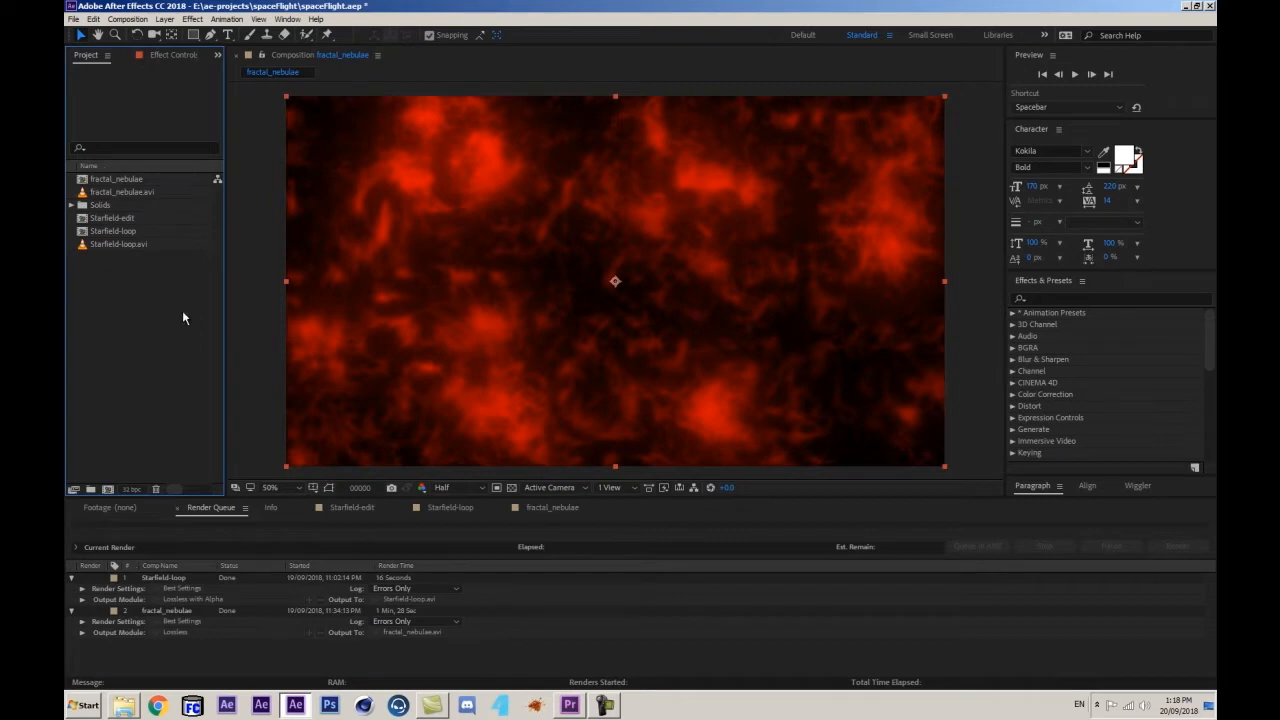
click(120, 192)
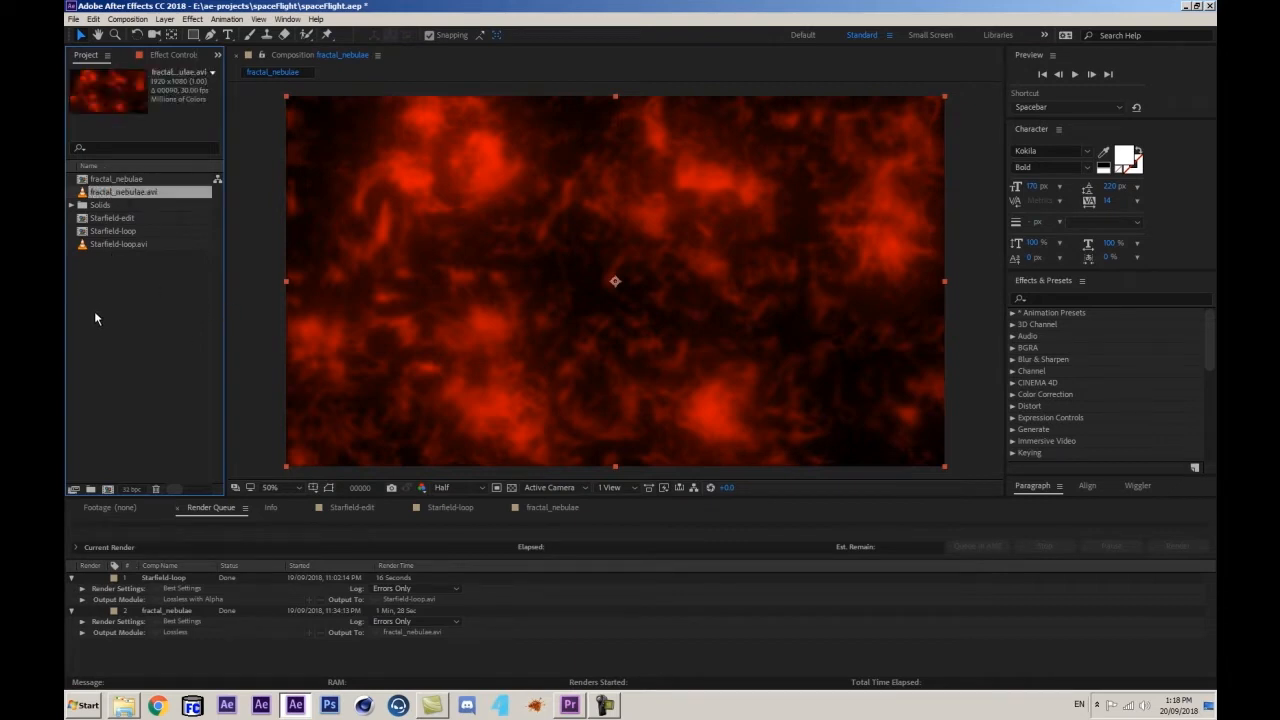
ctrl+click(123, 244)
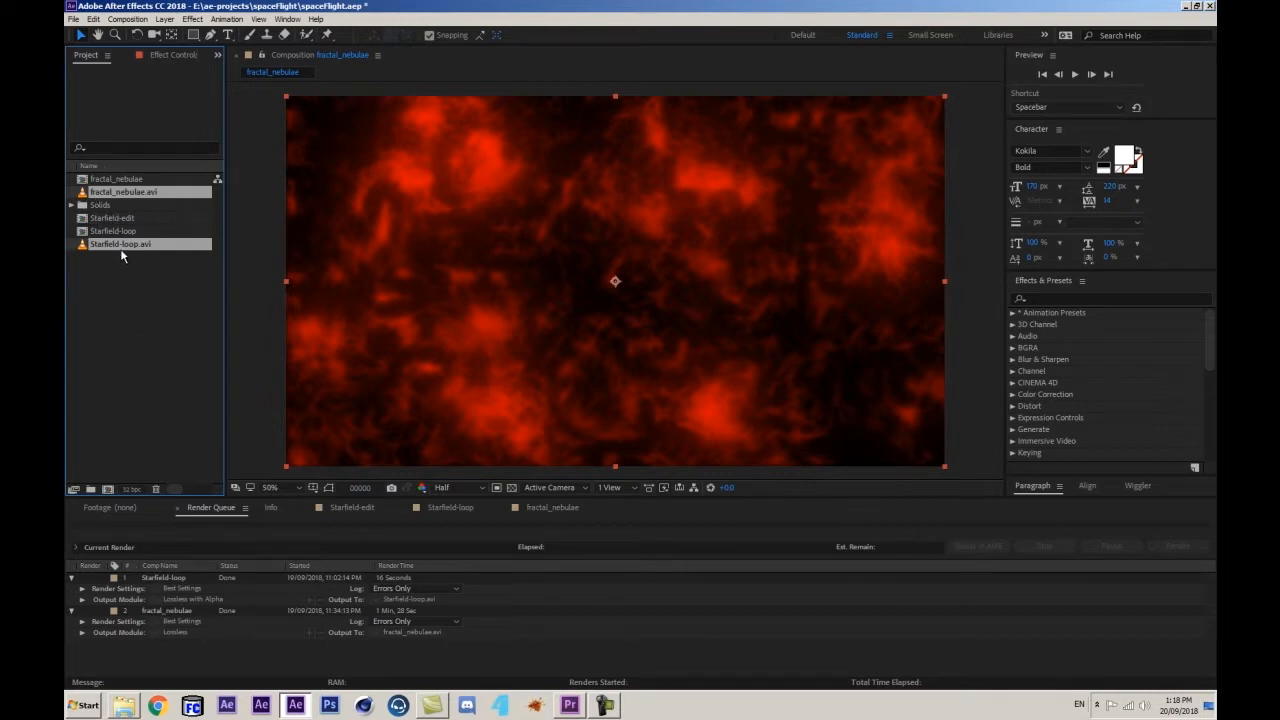
drag(107, 251, 107, 490)
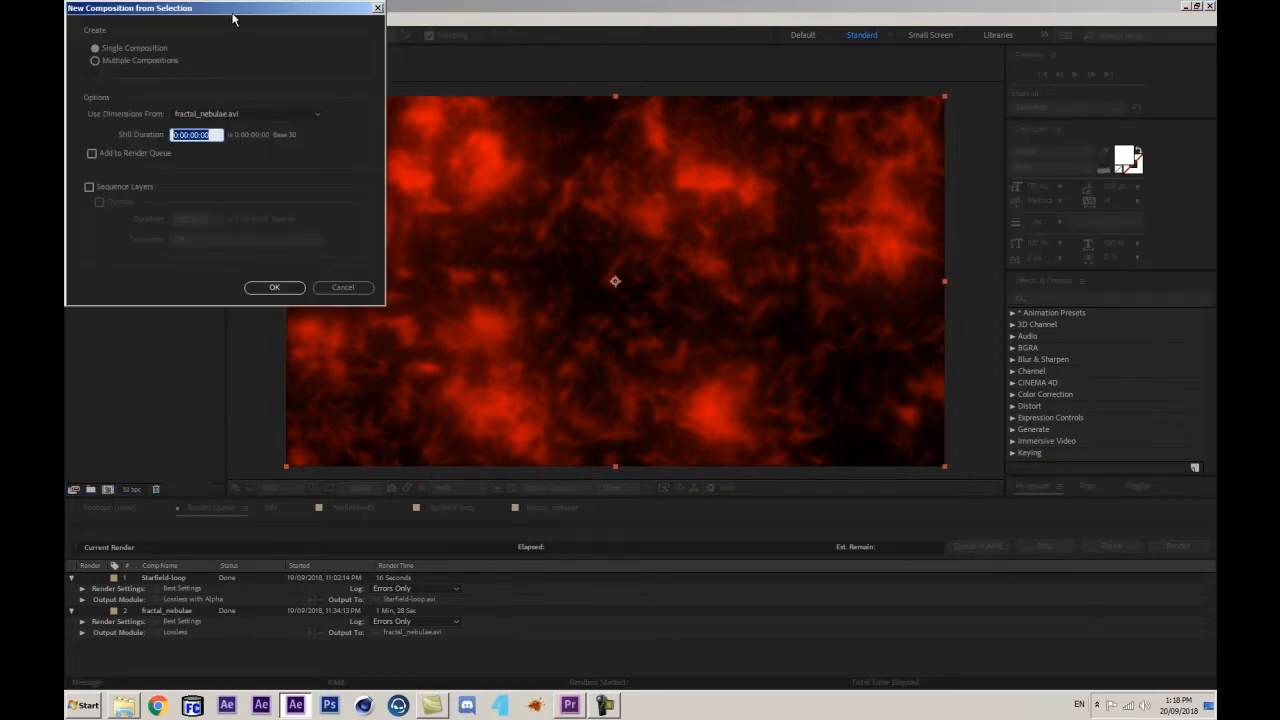
drag(233, 17, 303, 146)
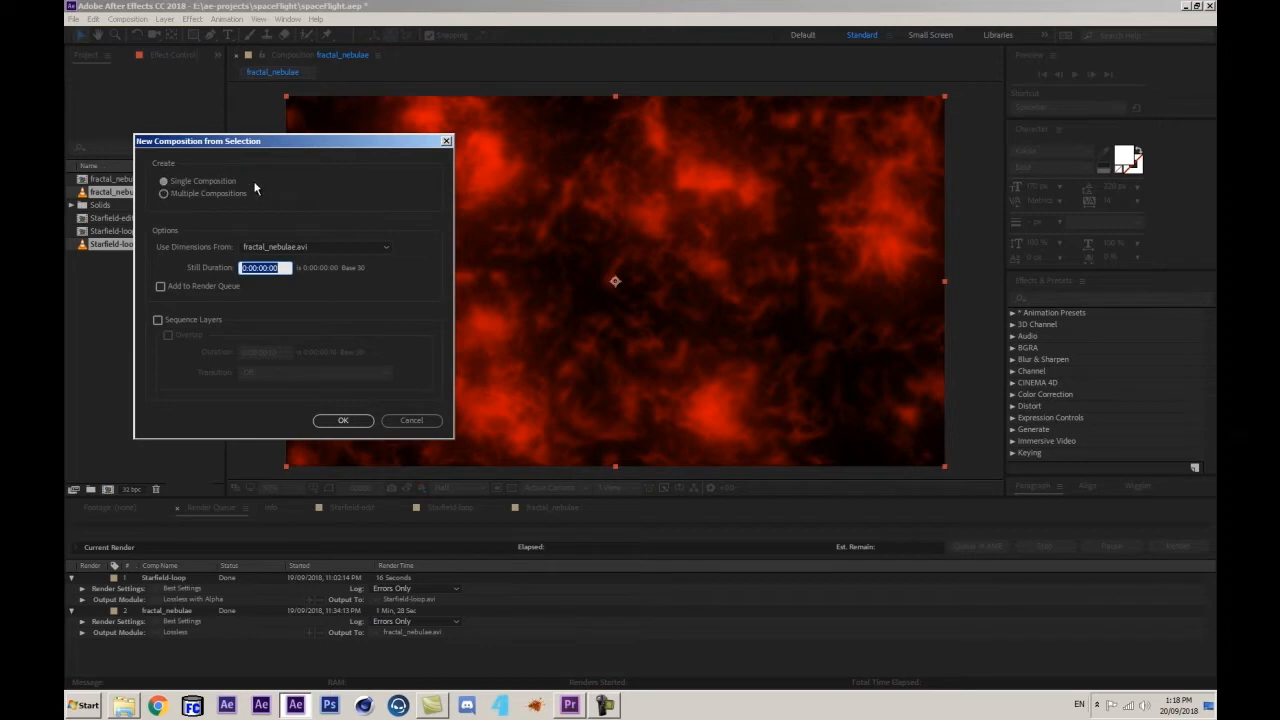
click(166, 319)
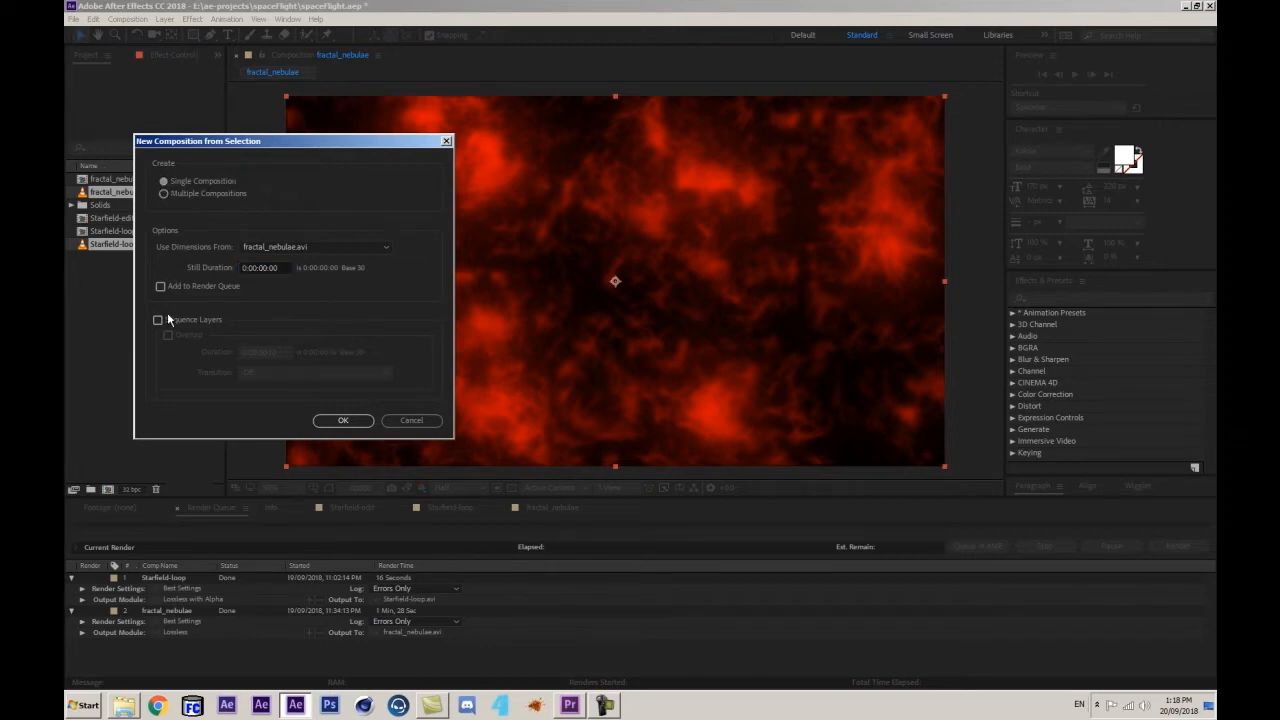
click(159, 320)
click(159, 320)
click(340, 420)
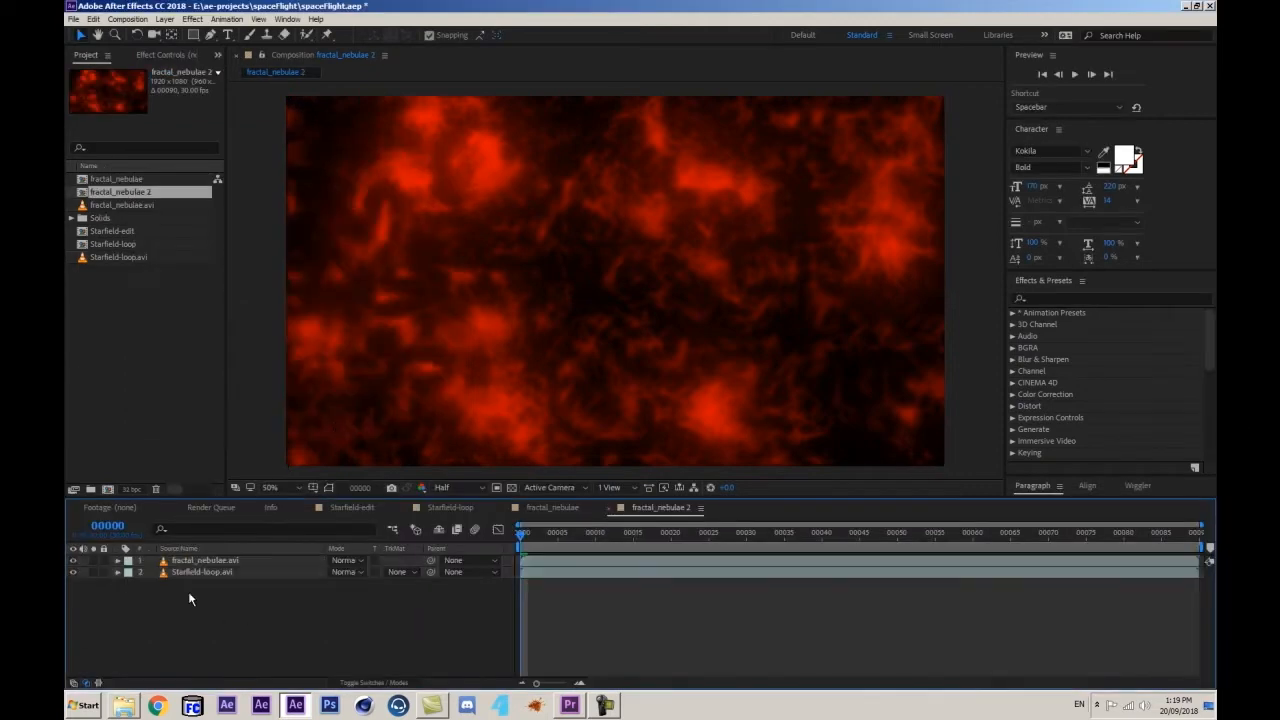
- Set the blending mode of the fractal_nebulae.avi layer to Overlay over the starfield layer
click(211, 562)
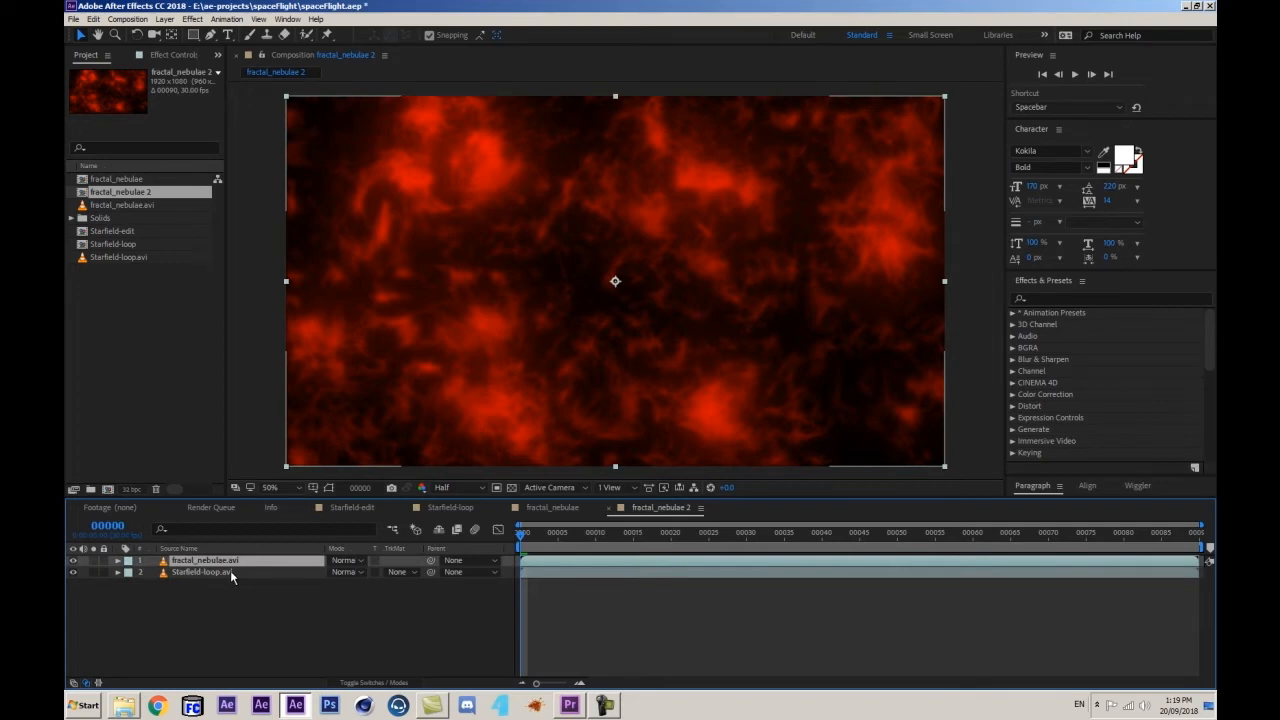
click(230, 571)
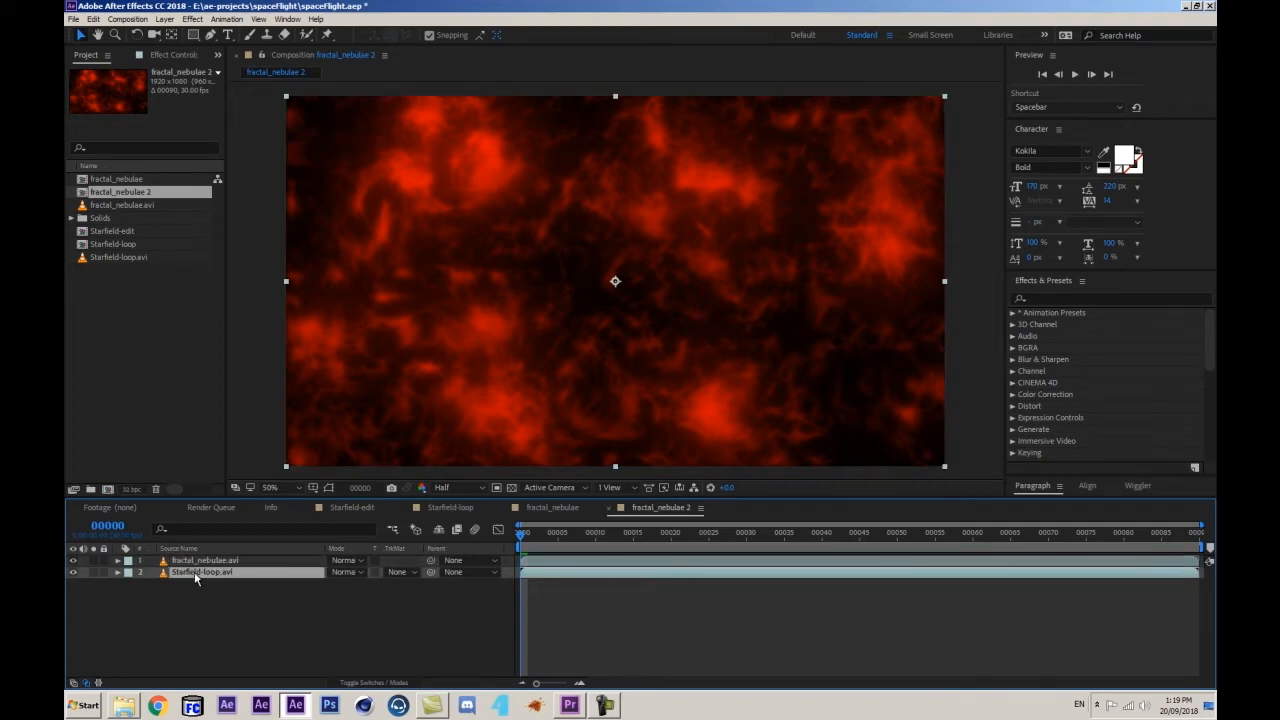
mouse_move(196, 577)
mouse_down()
mouse_move(216, 554)
mouse_move(220, 575)
mouse_up()
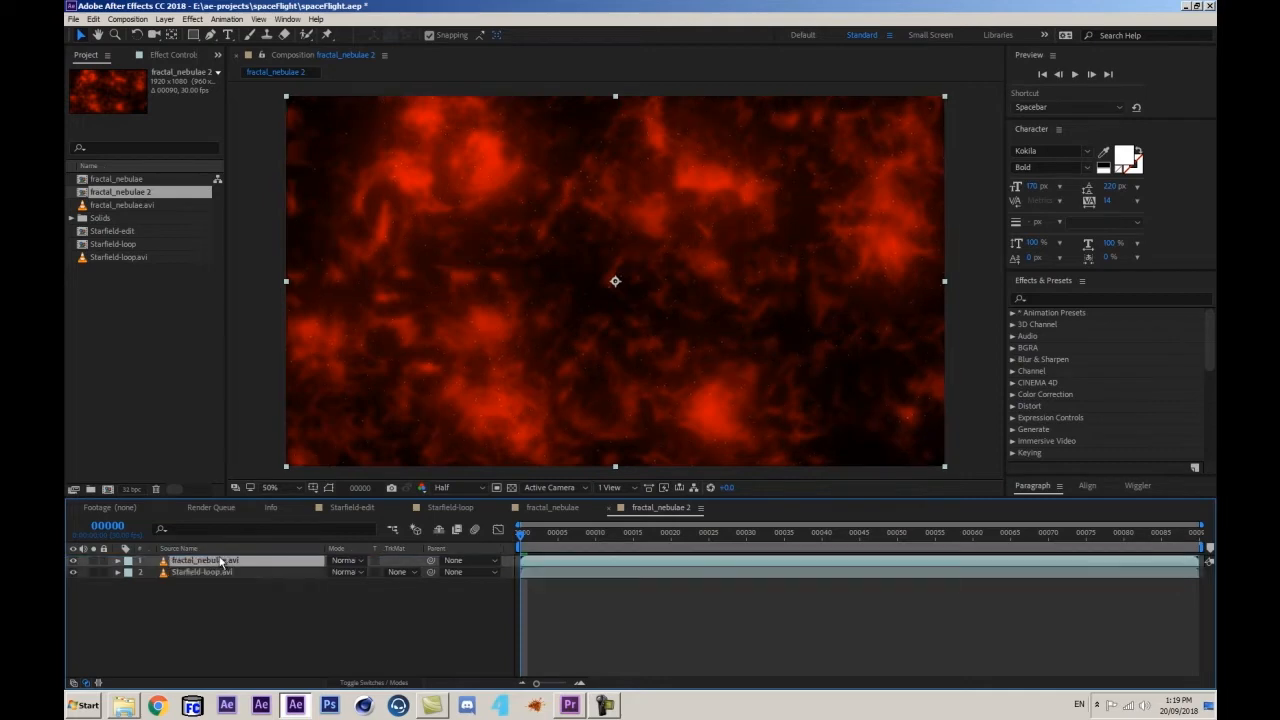
click(352, 561)
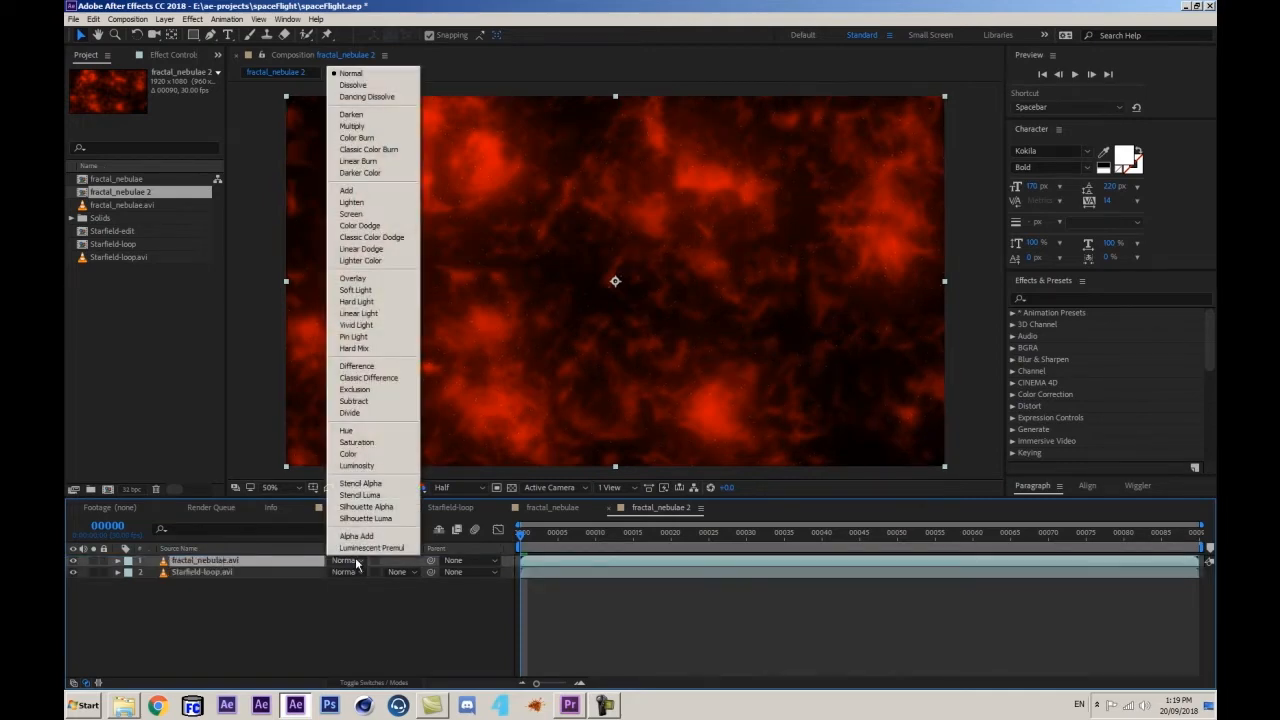
click(373, 279)
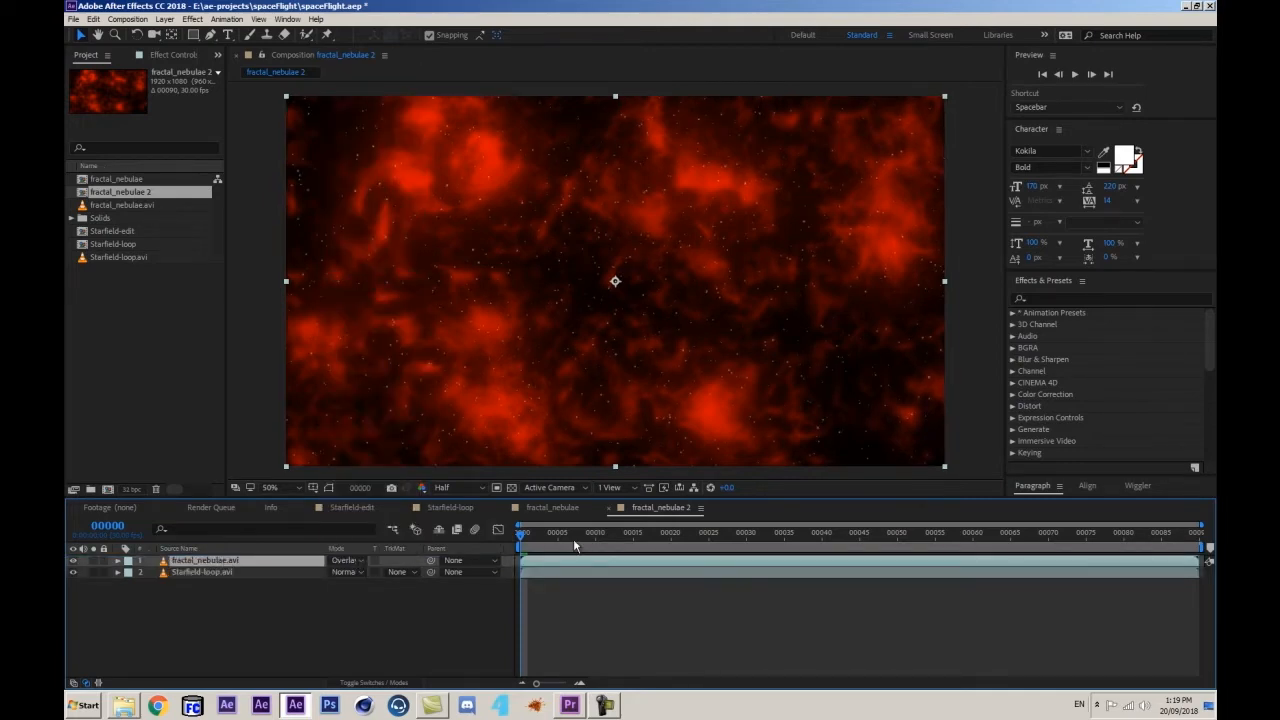
- Preview the blended nebula and starfield animation from the start of the composition
drag(549, 534, 505, 548)
click(435, 617)
key(space)
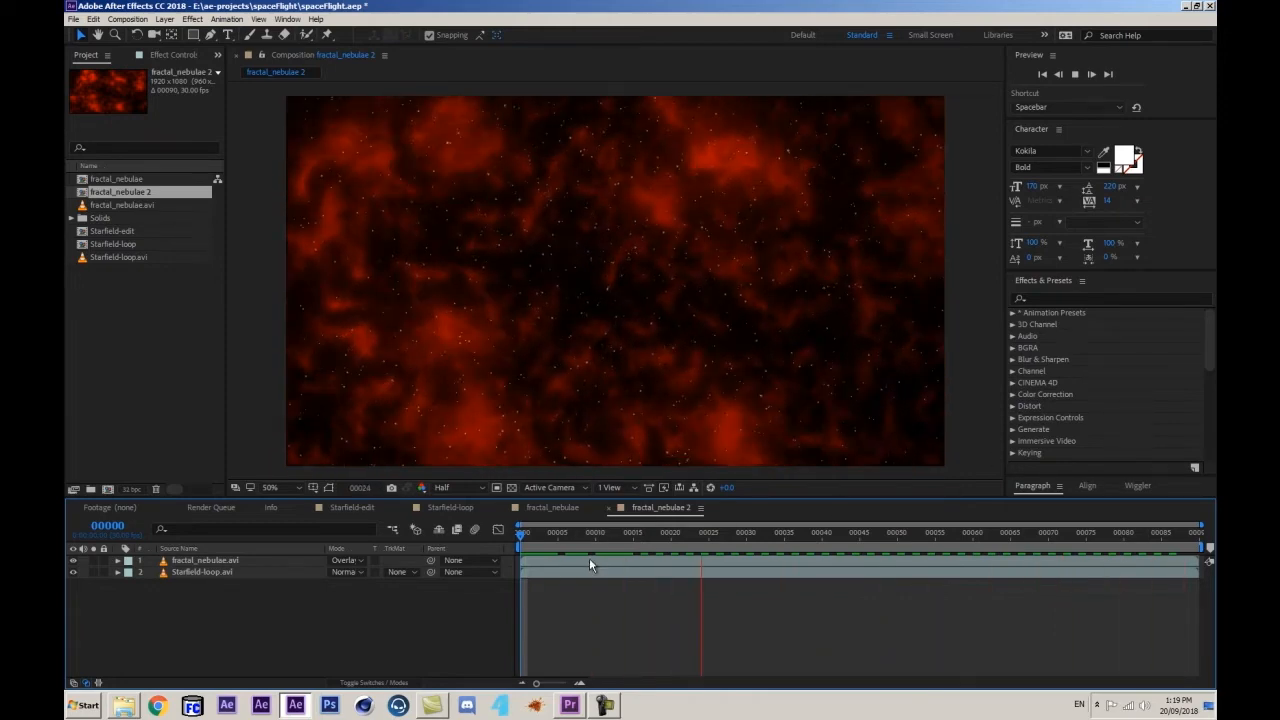
- Add 100% opacity keyframes to the fractal_nebulae.avi layer at frames 0 and 45
click(743, 561)
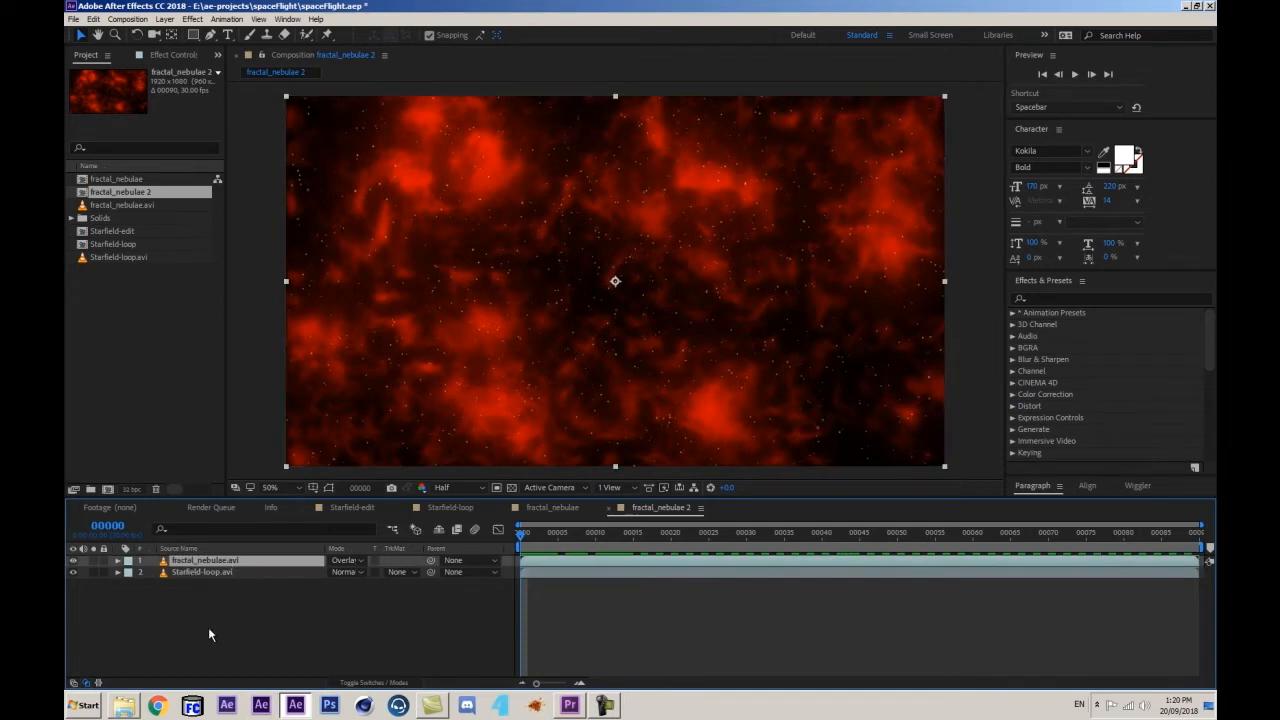
key(t)
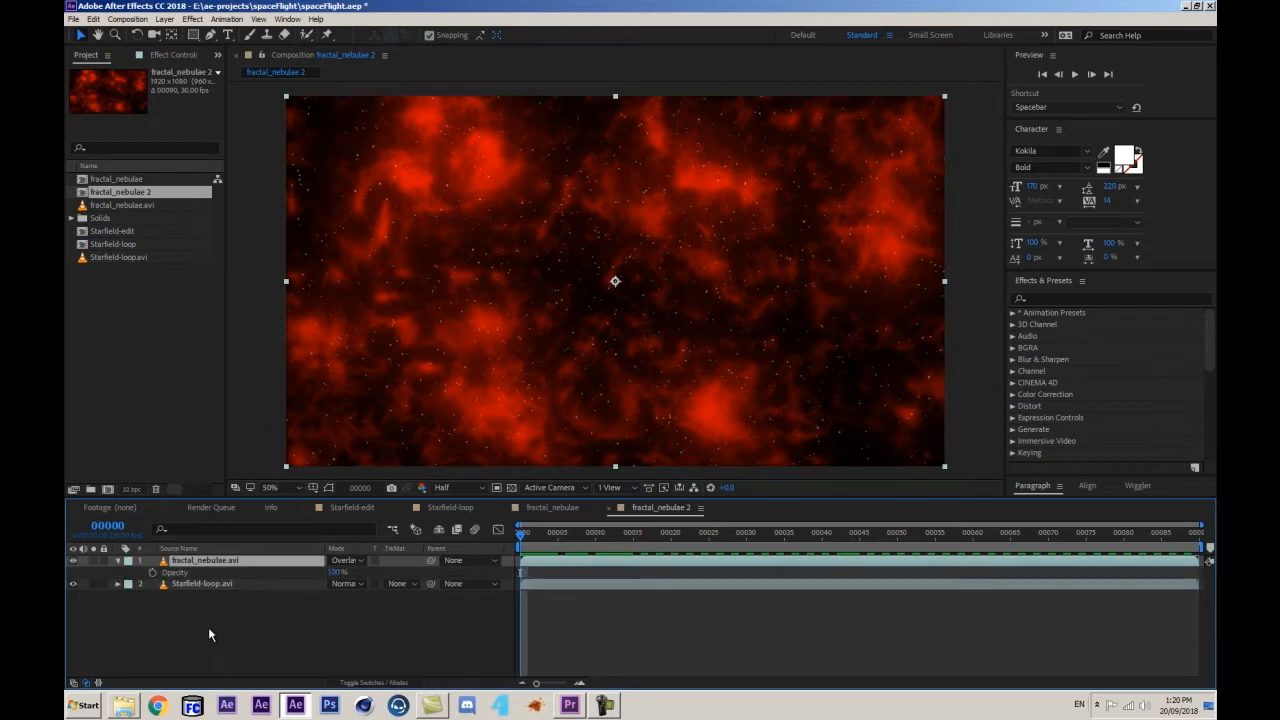
click(151, 575)
key(alt+shift+j)
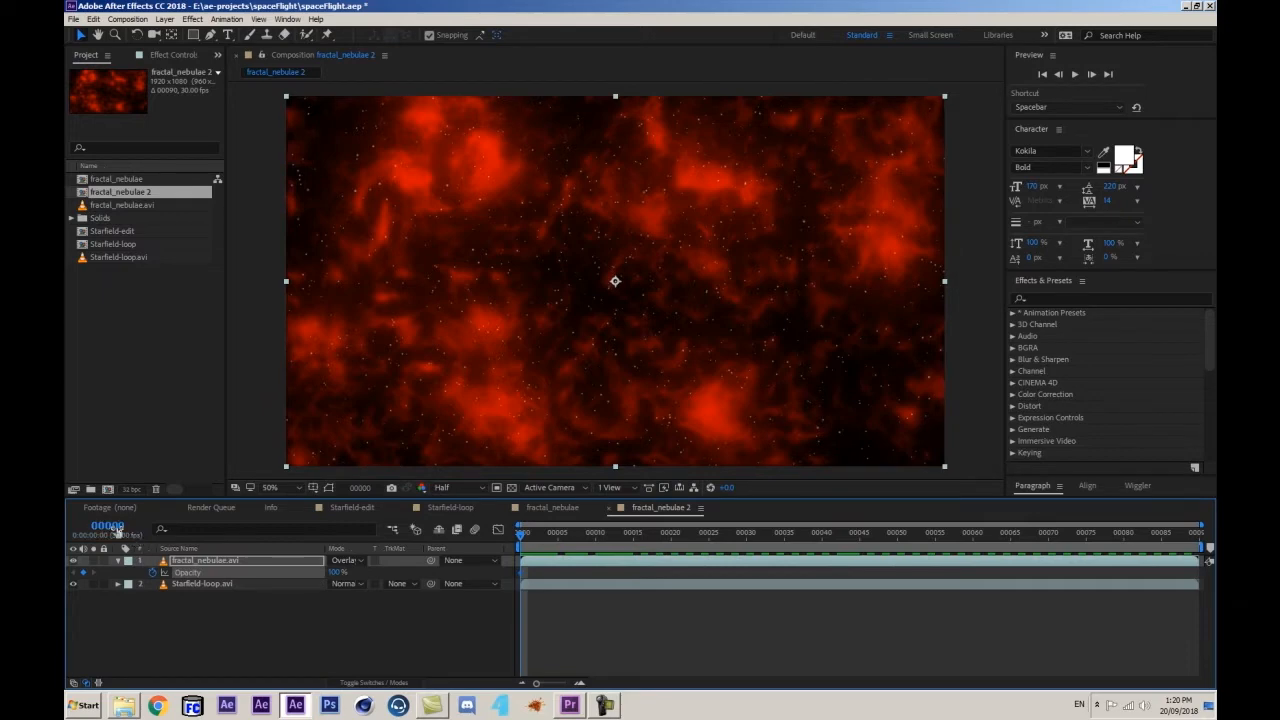
text(45)
key(Return)
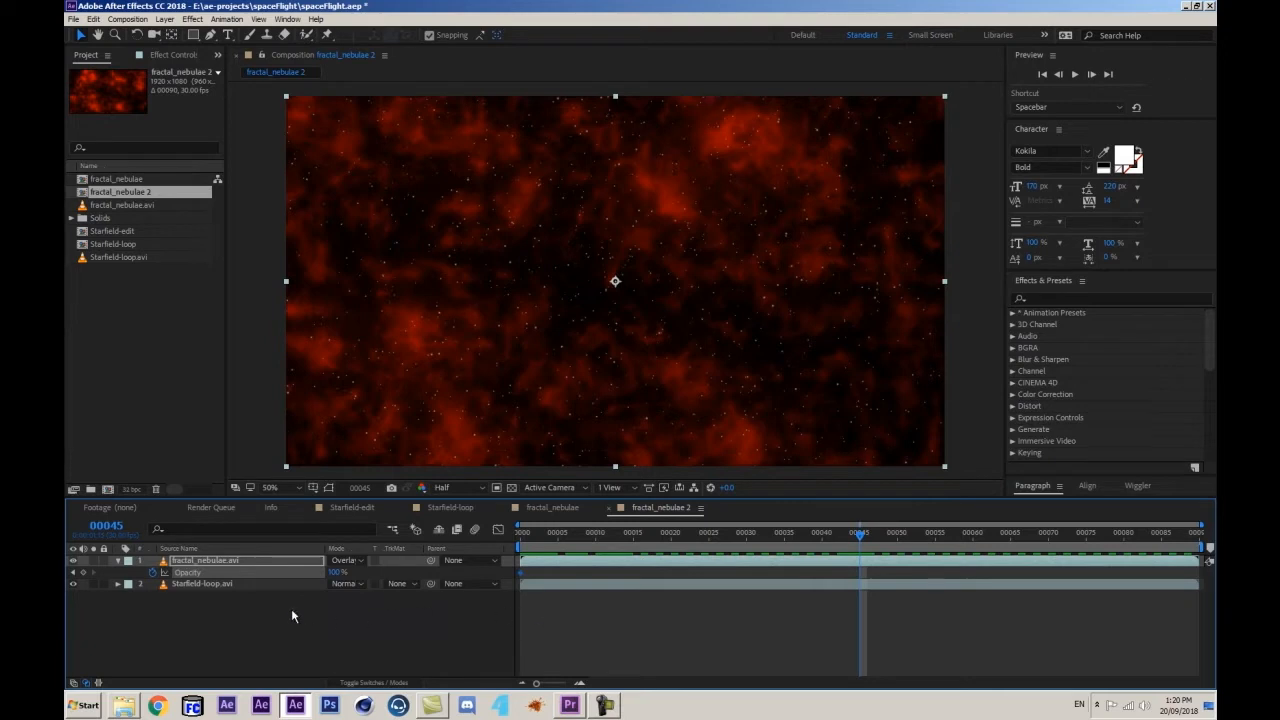
click(84, 573)
click(178, 640)
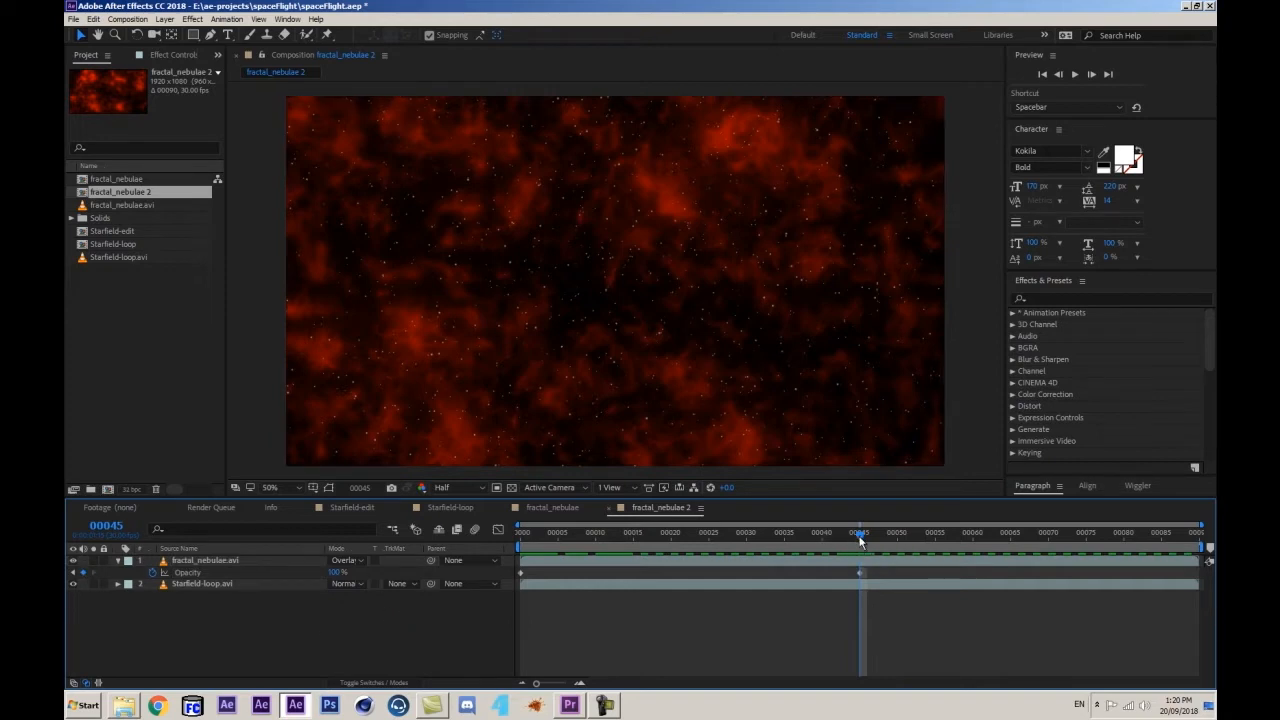
click(764, 134)
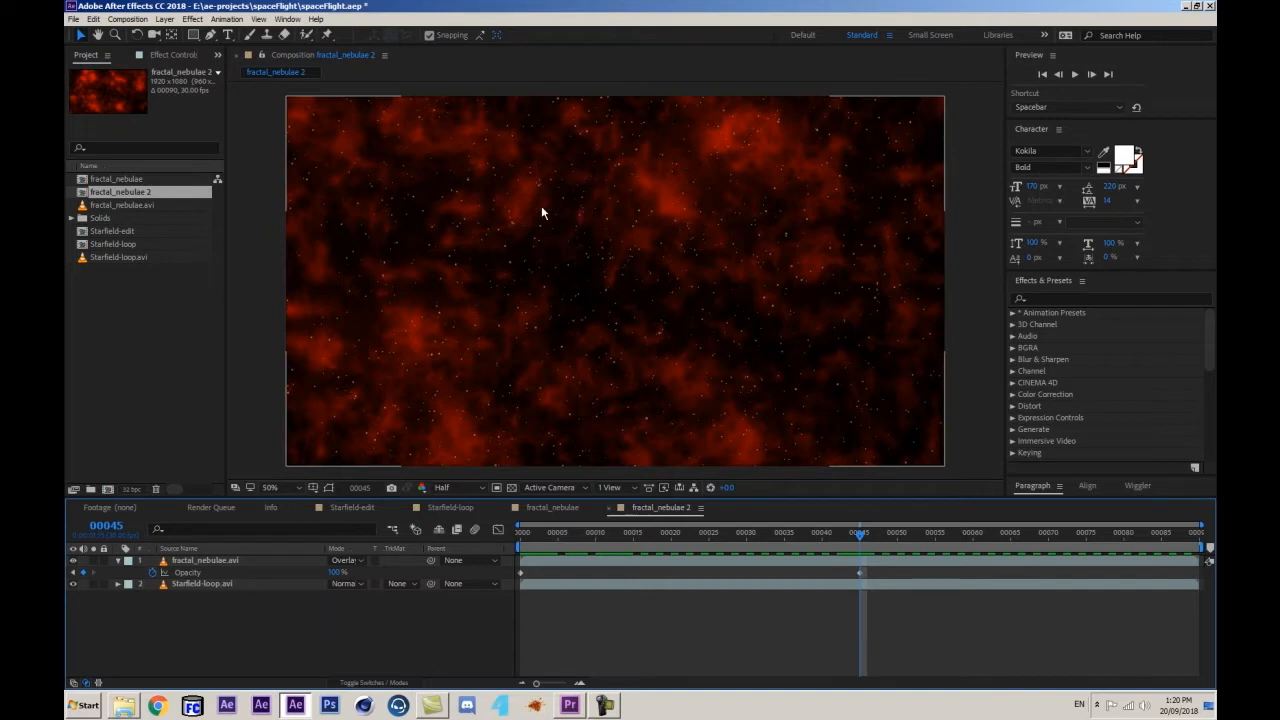
- Try 70% for the nebula layer's opacity keyframe at frame 0, and settle on 65%
key(Home)
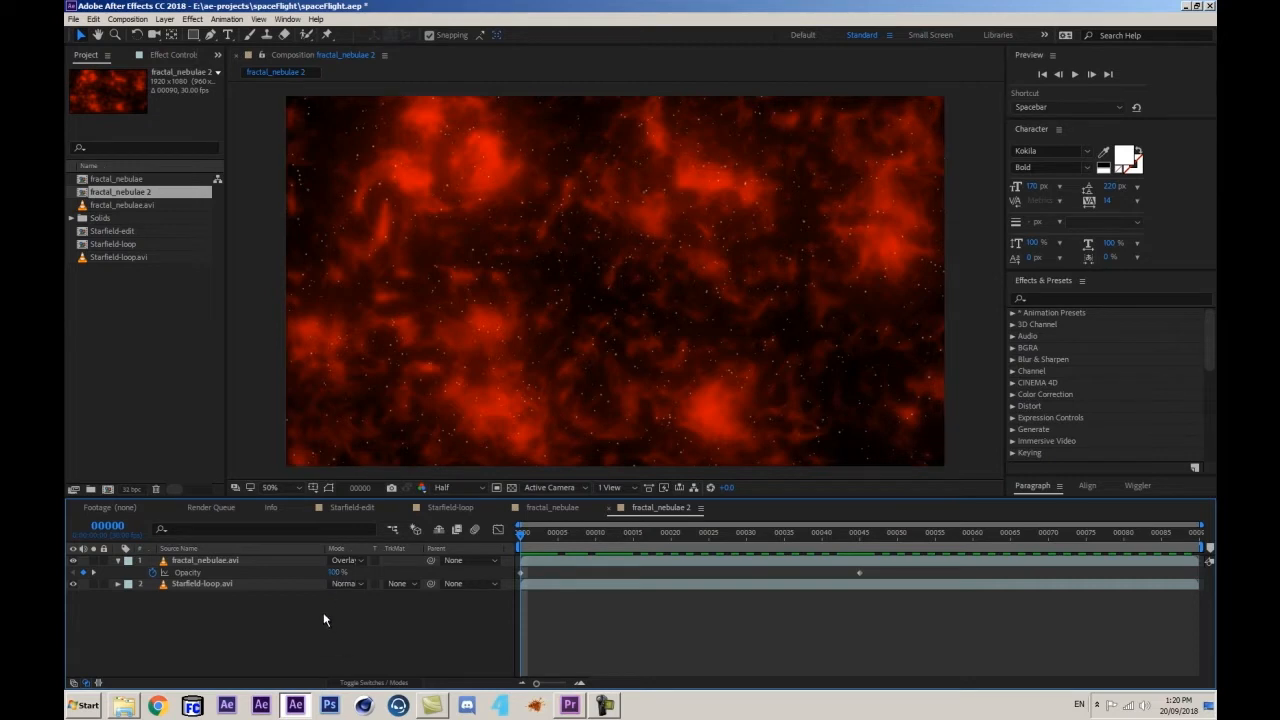
click(337, 572)
text(70)
key(Return)
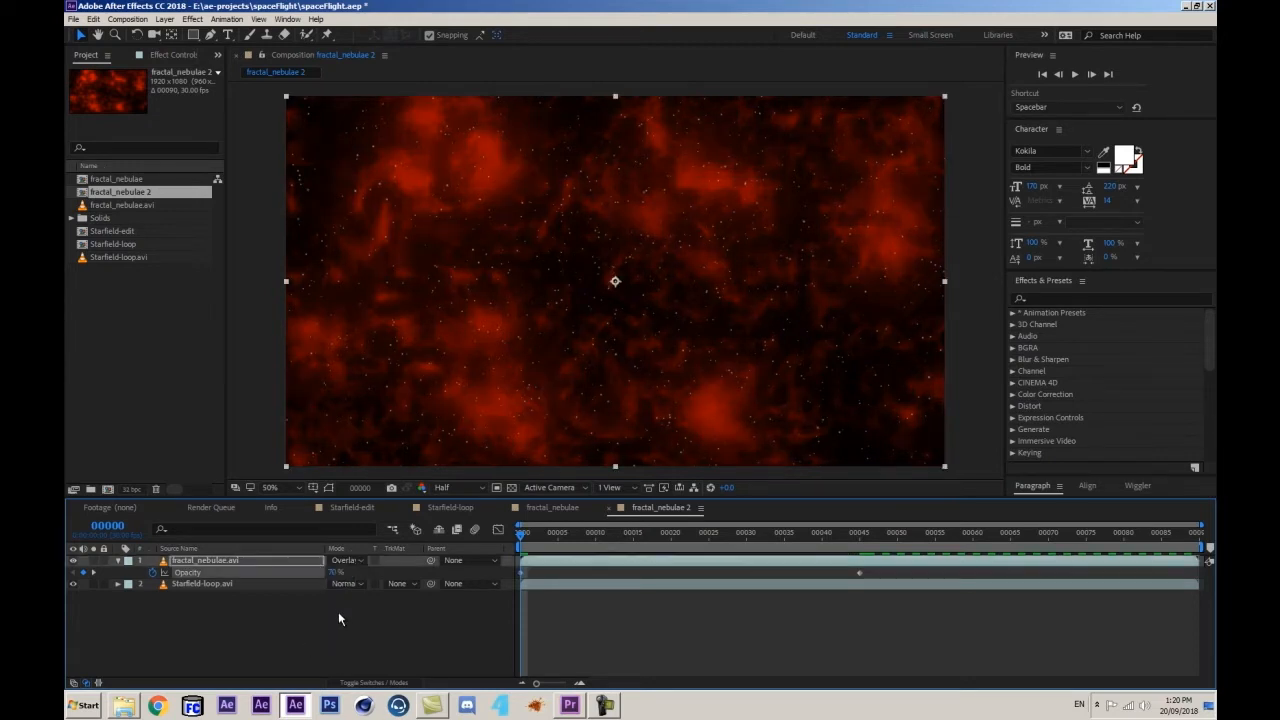
click(337, 573)
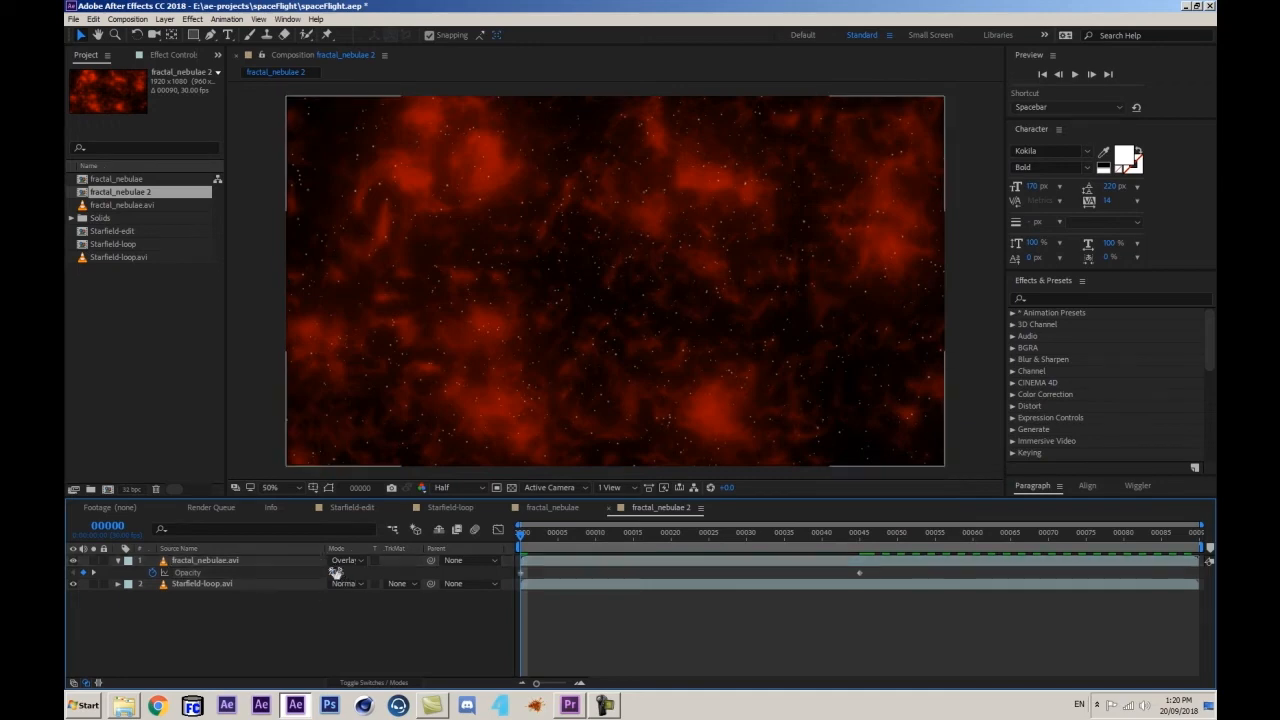
text(65)
key(Return)
click(536, 571)
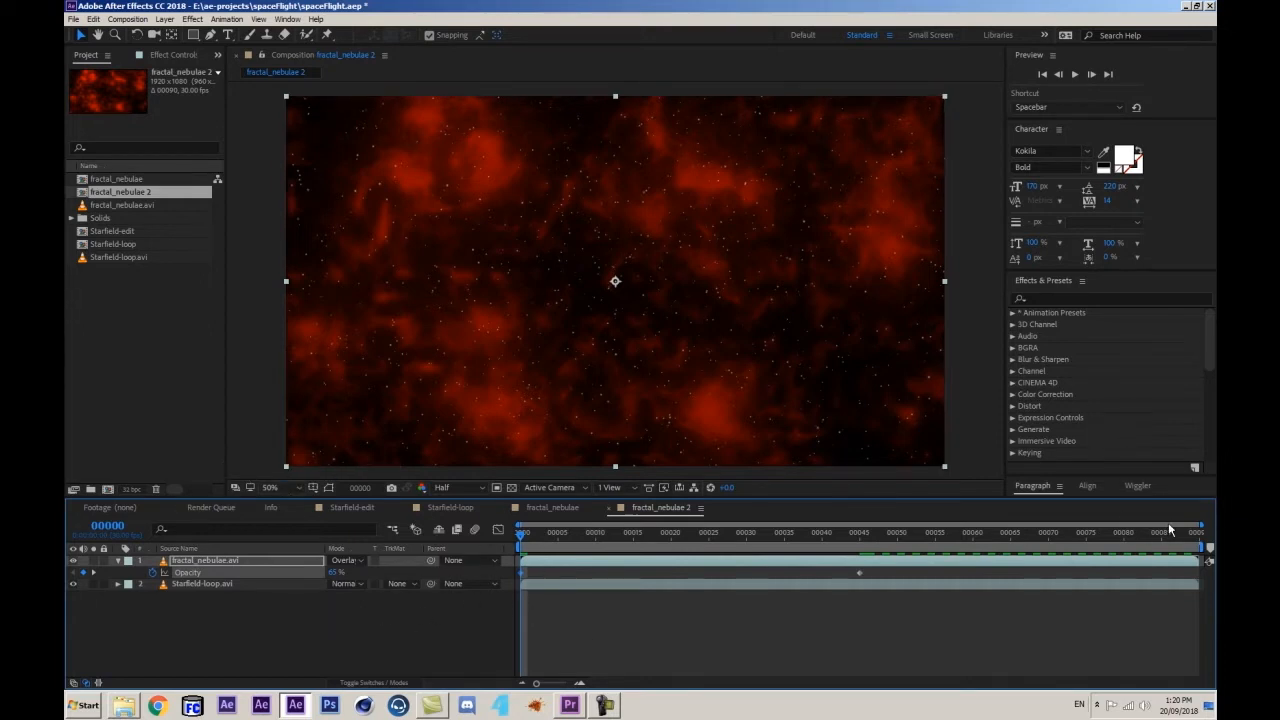
- Add a 65% opacity keyframe to the nebula layer at frame 90, the end of the composition
drag(1176, 536, 1210, 538)
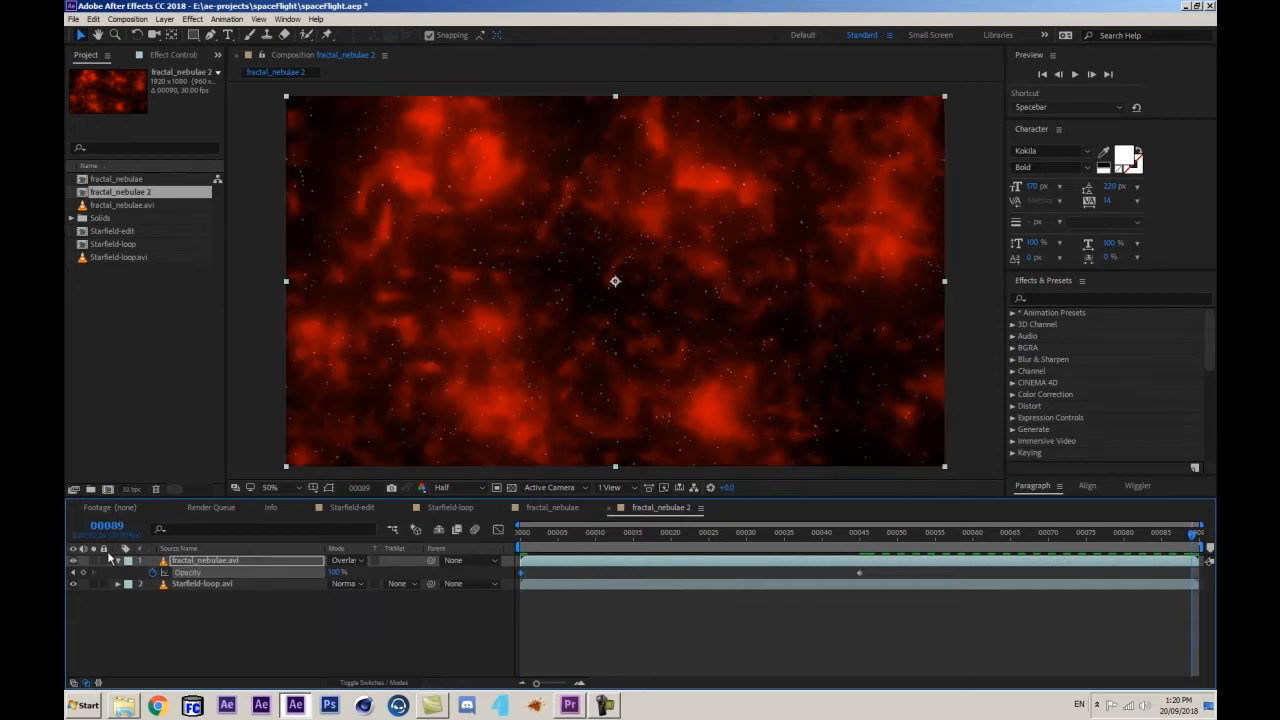
key(Page_Down)
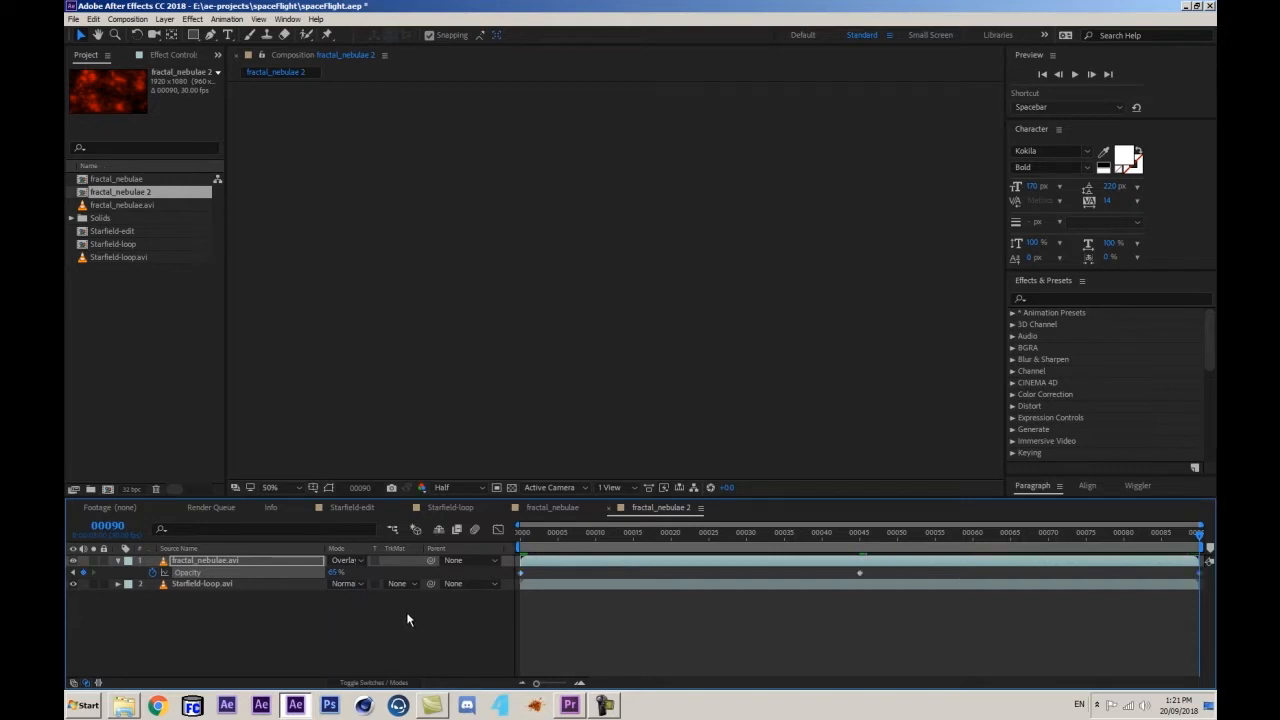
drag(330, 574, 333, 578)
- Play the composition from frame 0 to check the nebula's opacity animation and its loop
drag(604, 538, 340, 627)
key(space)
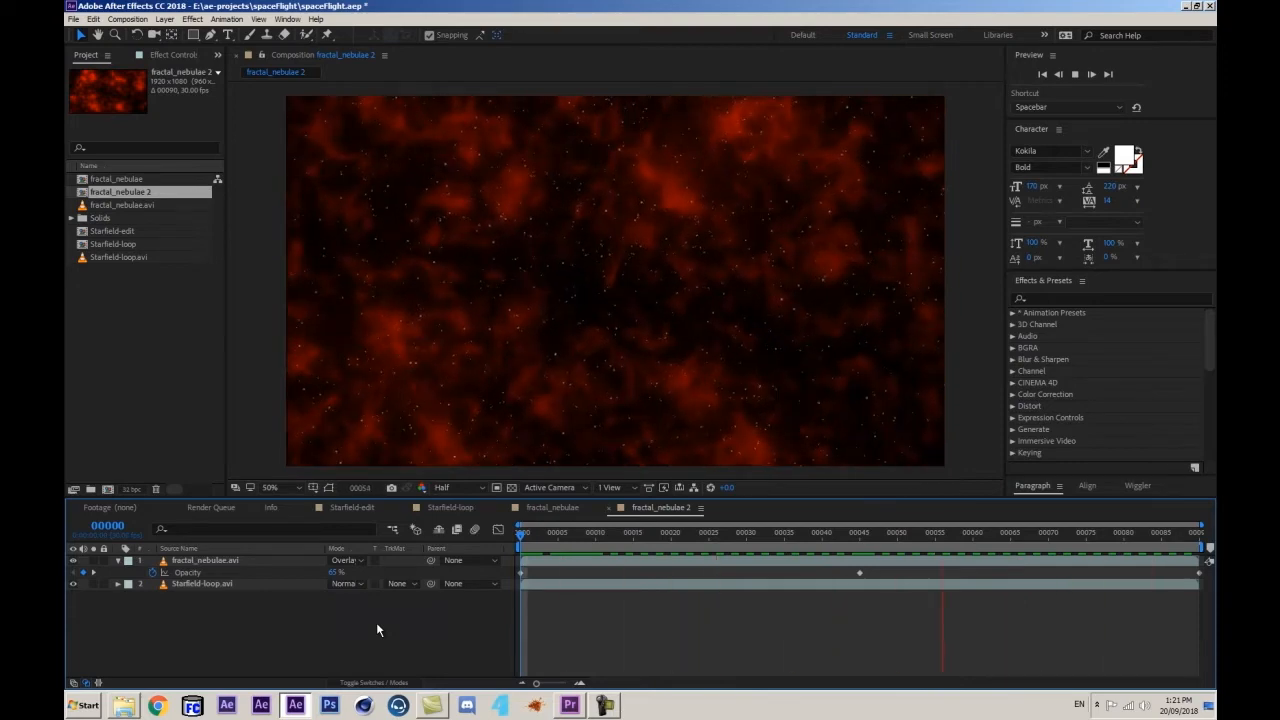
key(space)
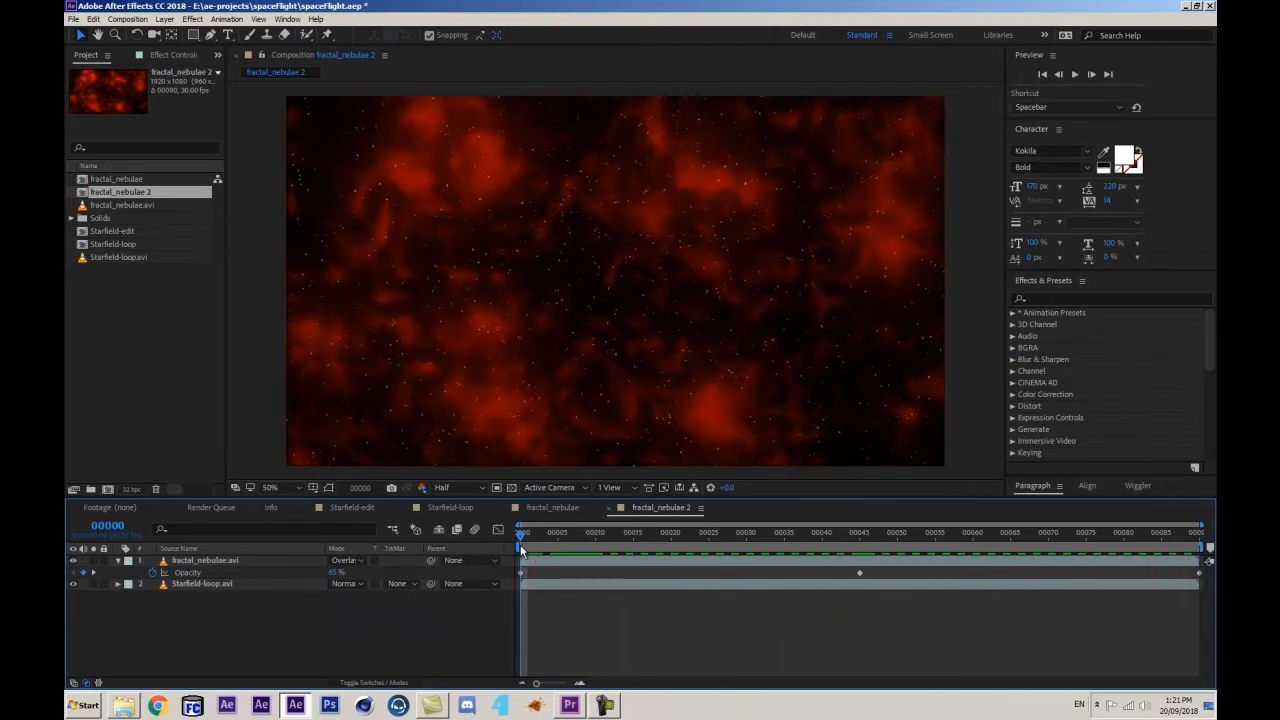
mouse_move(525, 539)
mouse_down()
mouse_move(716, 531)
mouse_move(522, 531)
mouse_up()
- Rename the new nebula and starfield composition as SpaceFlight_compositing and open it
click(122, 192)
key(Return)
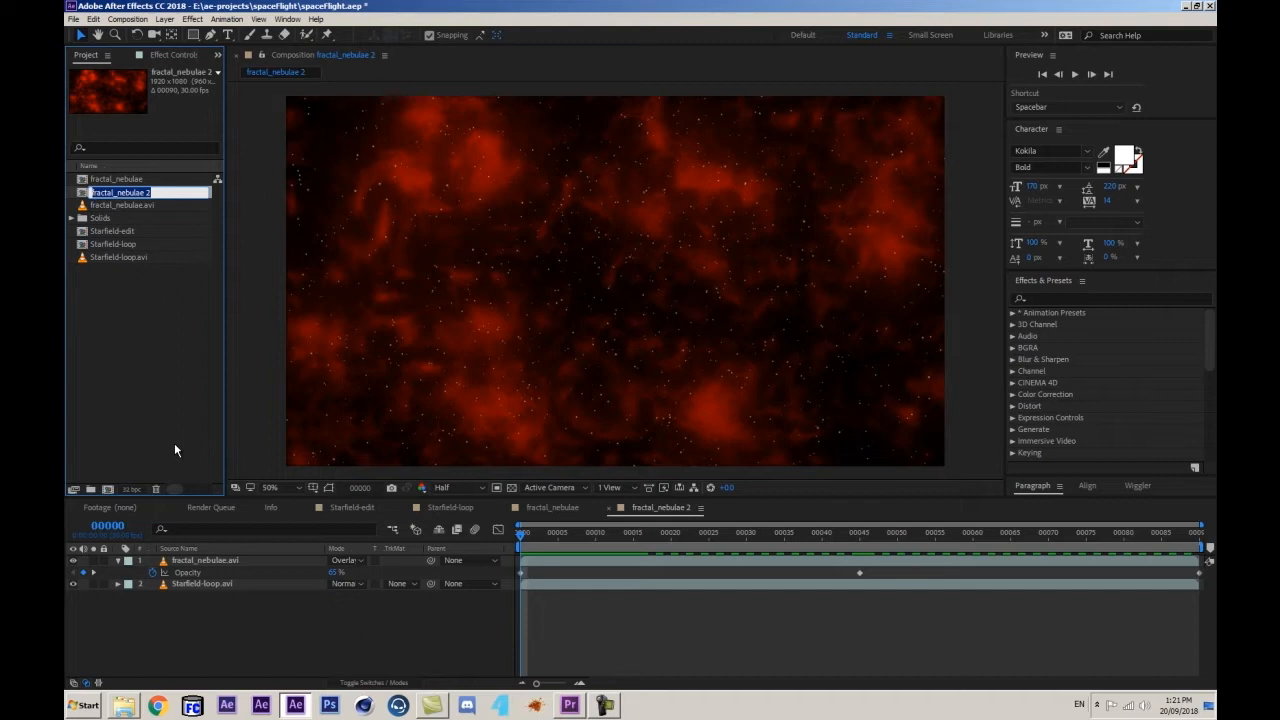
text(SpaceFlight_compositing)
key(Return)
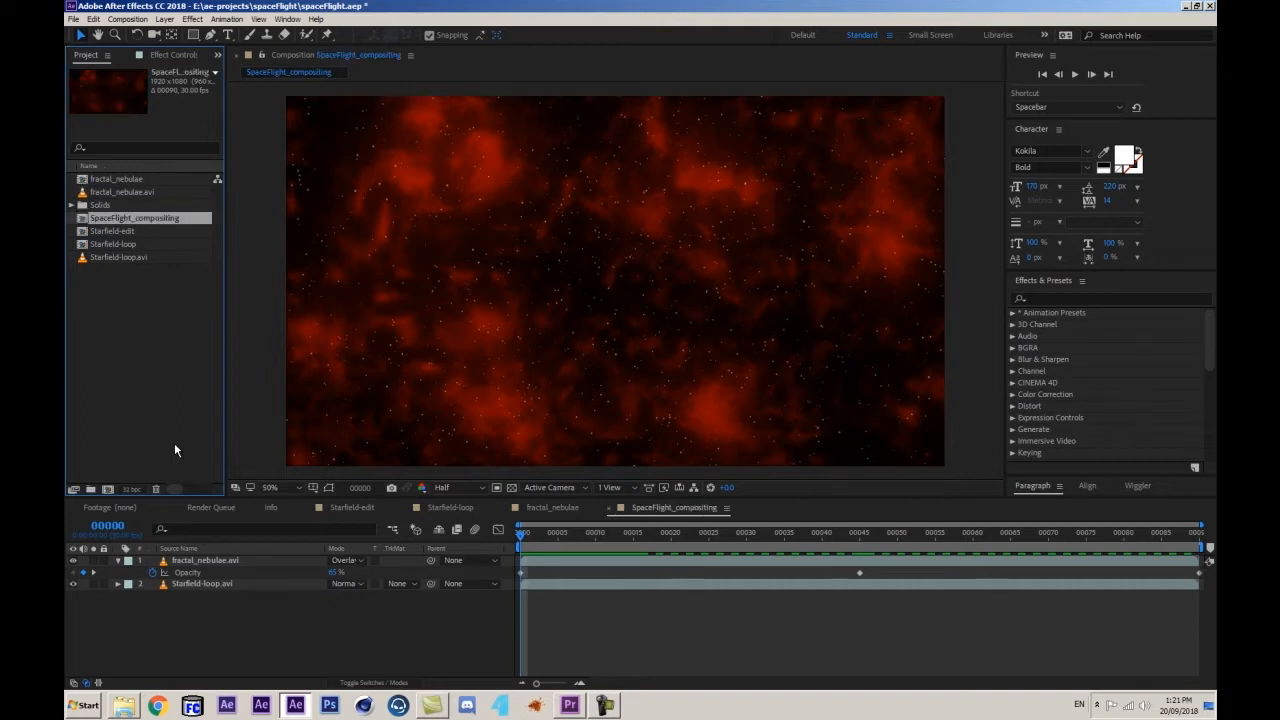
double_click(166, 221)
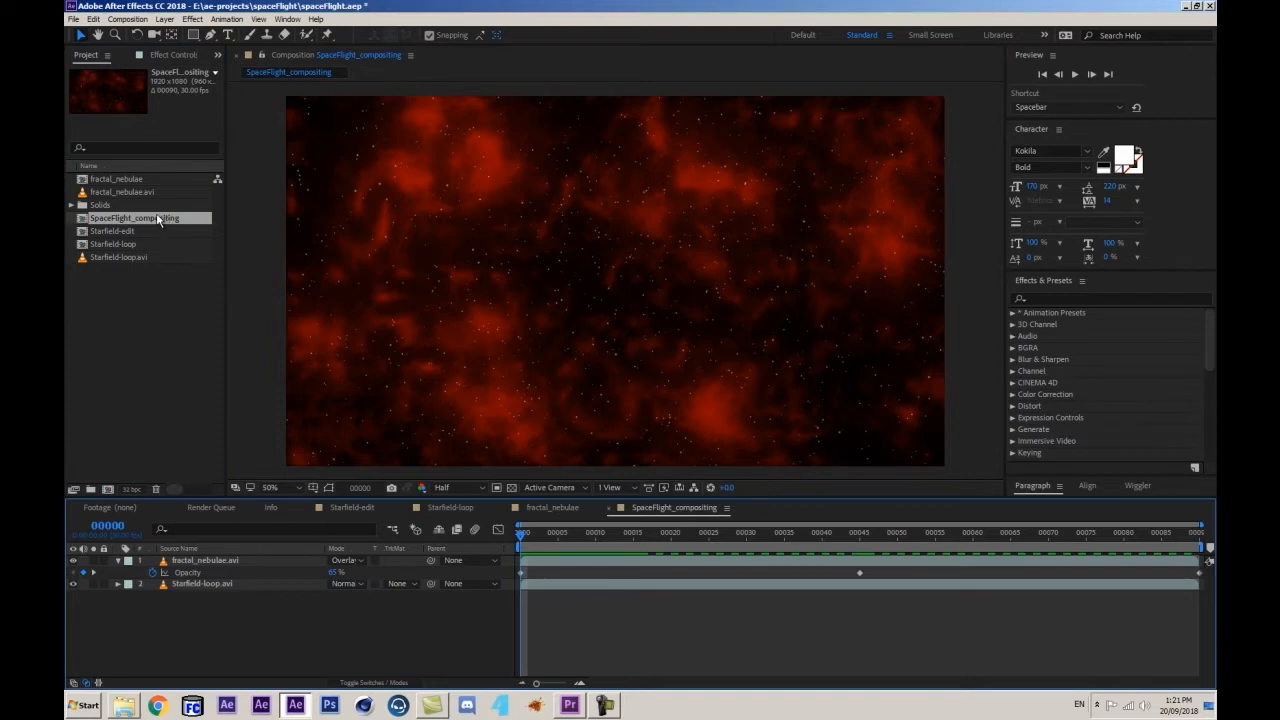
- Duplicate the fractal_nebulae composition in the project and open the duplicate's timeline
click(128, 181)
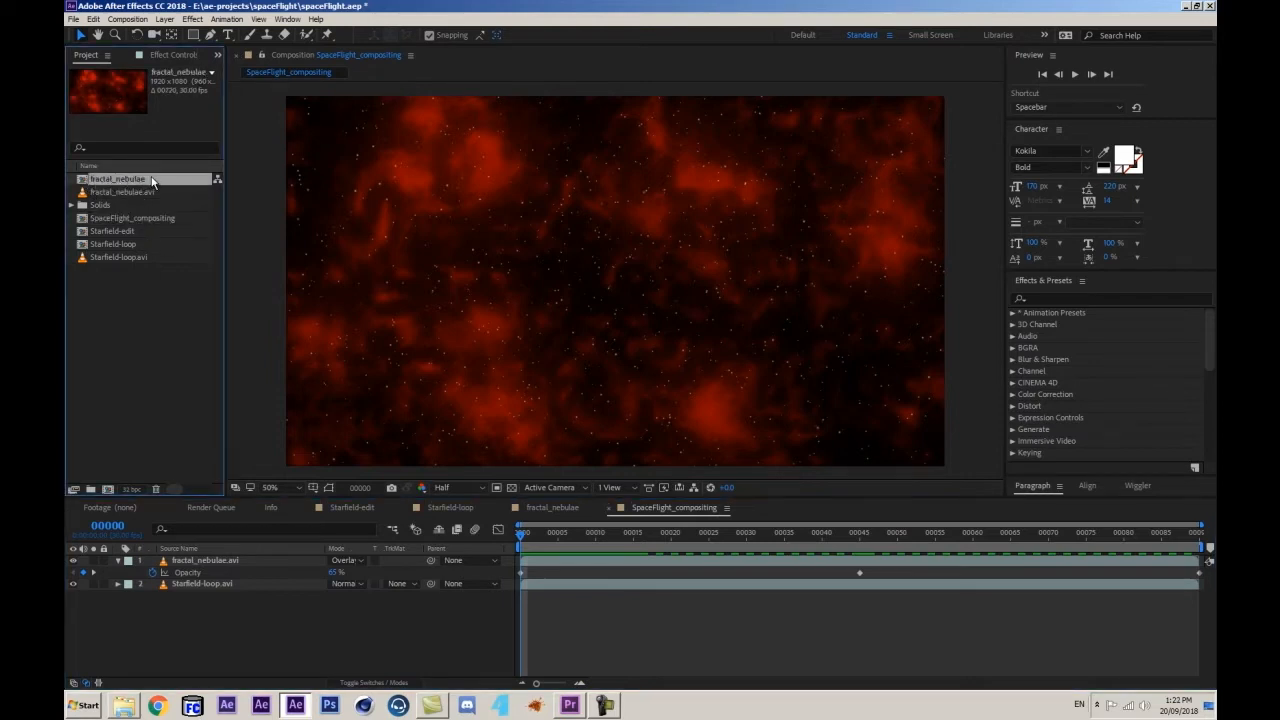
double_click(148, 179)
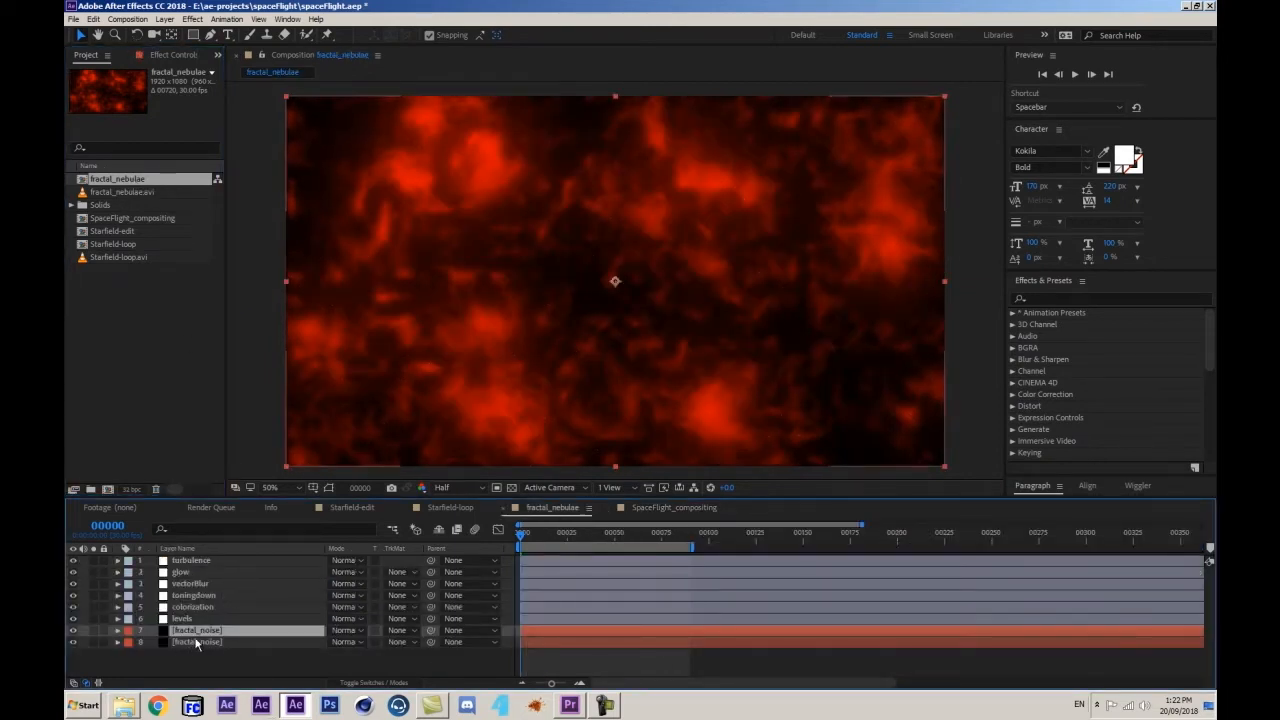
click(117, 186)
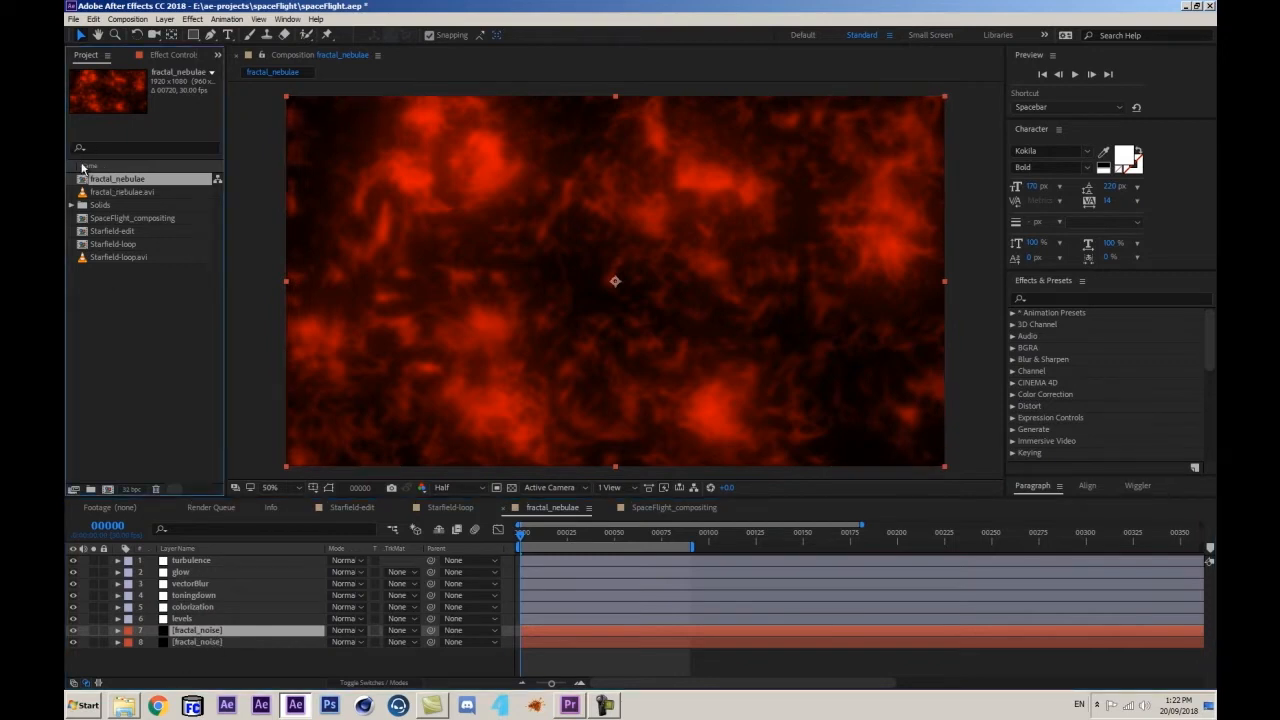
key(ctrl+d)
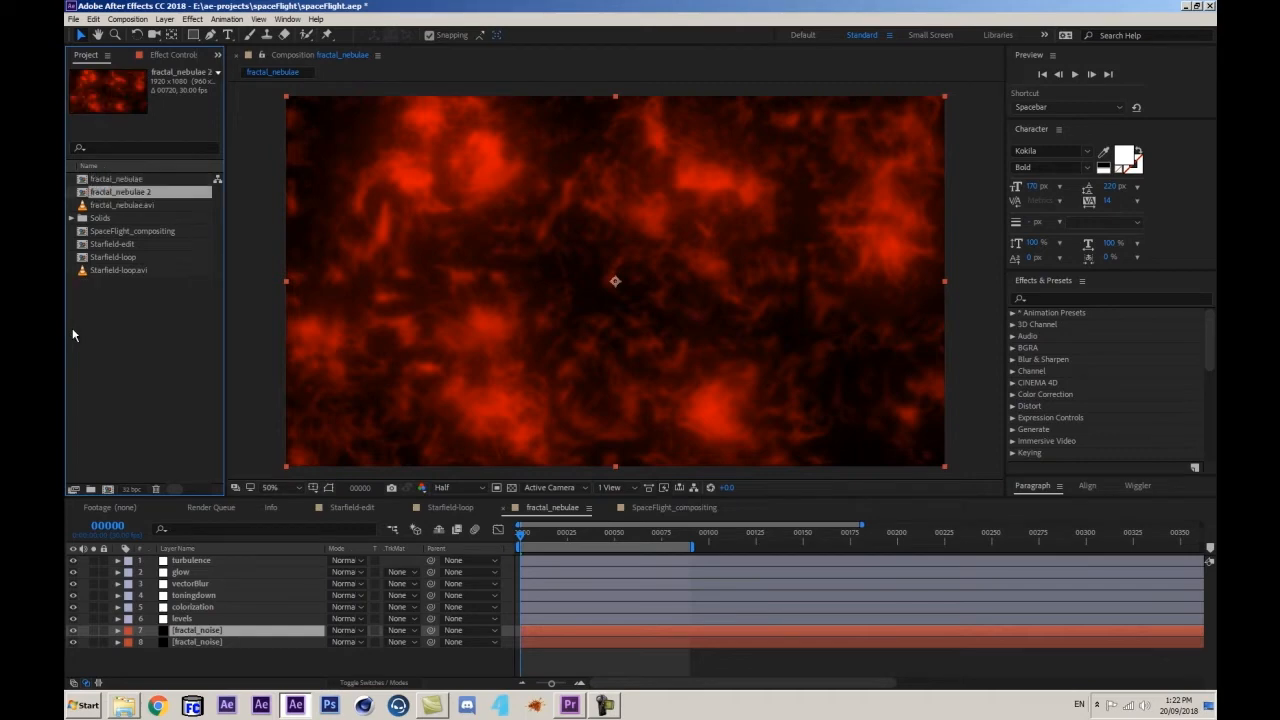
double_click(143, 194)
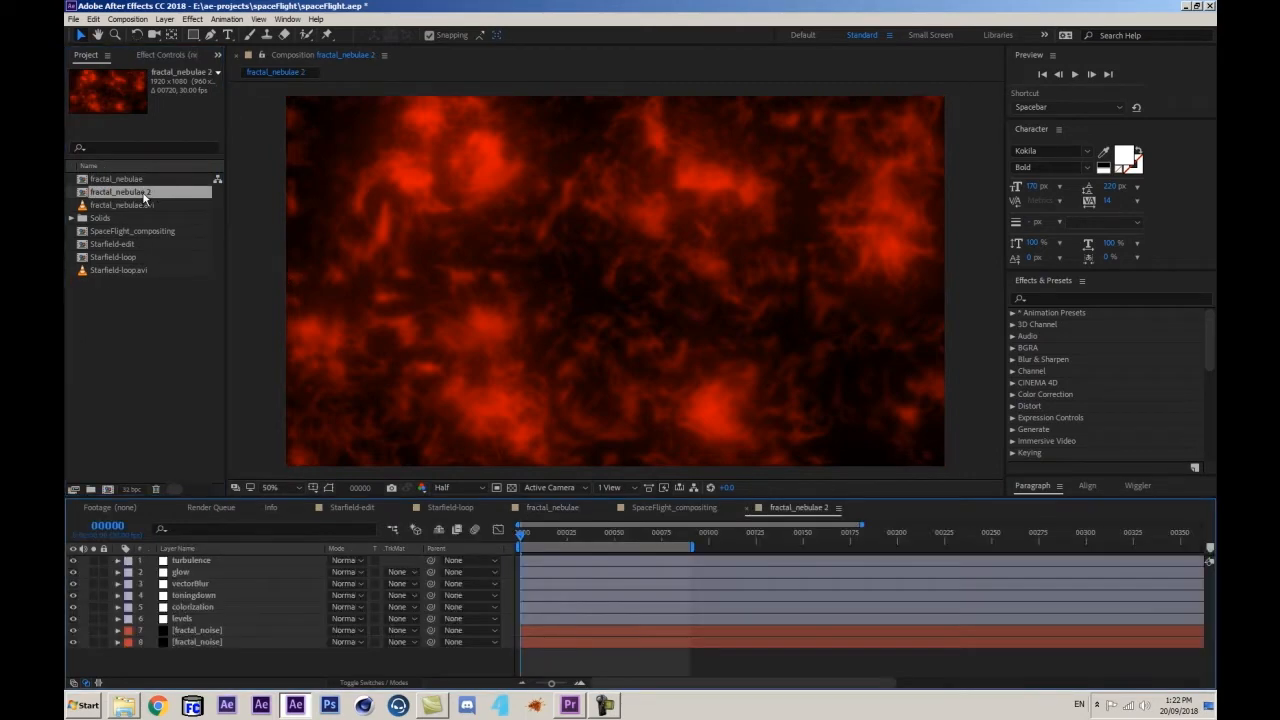
- Show the bottom fractal_noise layer's effect settings, enlarge the timeline and reveal the animated properties of both fractal_noise layers
mouse_move(518, 537)
mouse_down()
mouse_move(531, 536)
mouse_move(513, 537)
mouse_up()
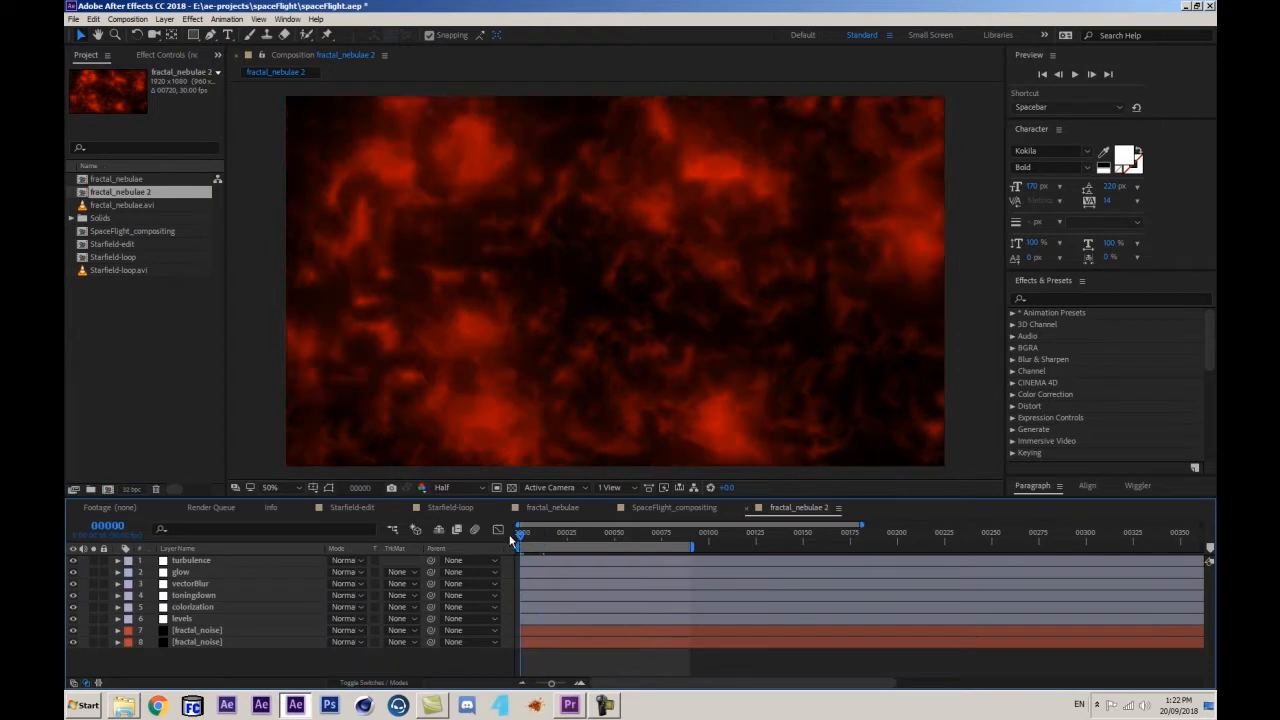
click(198, 641)
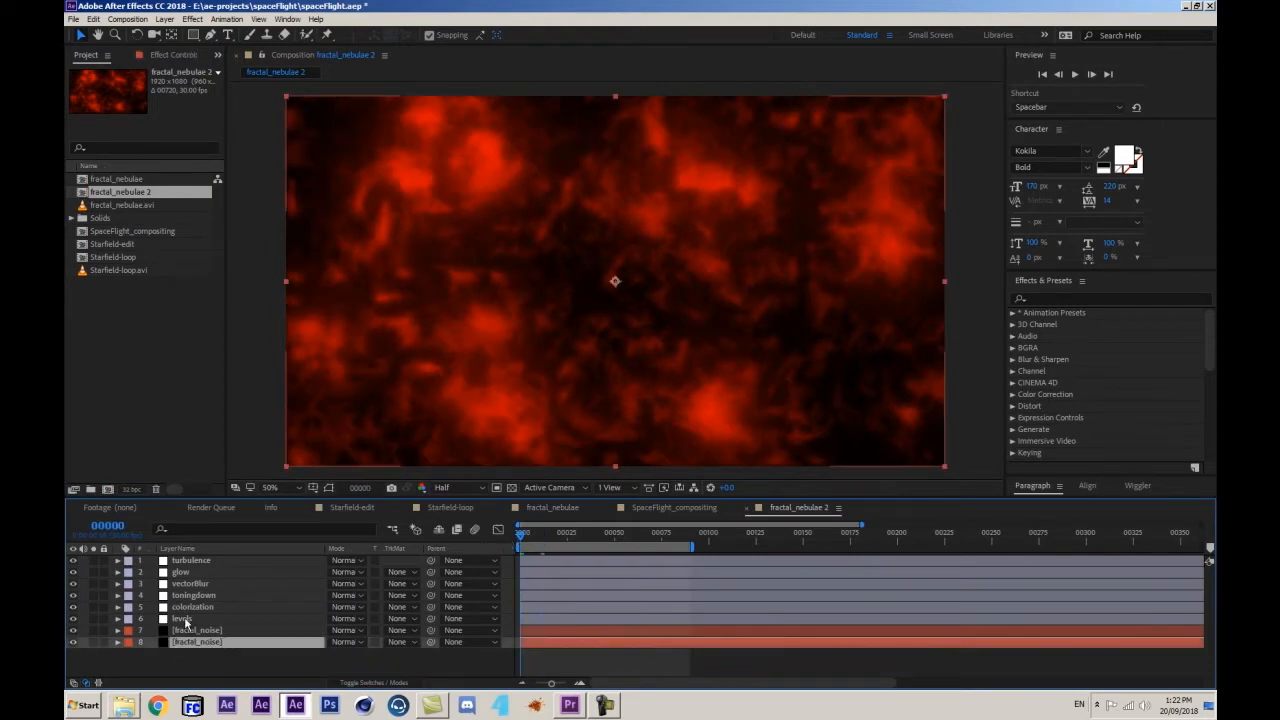
click(175, 54)
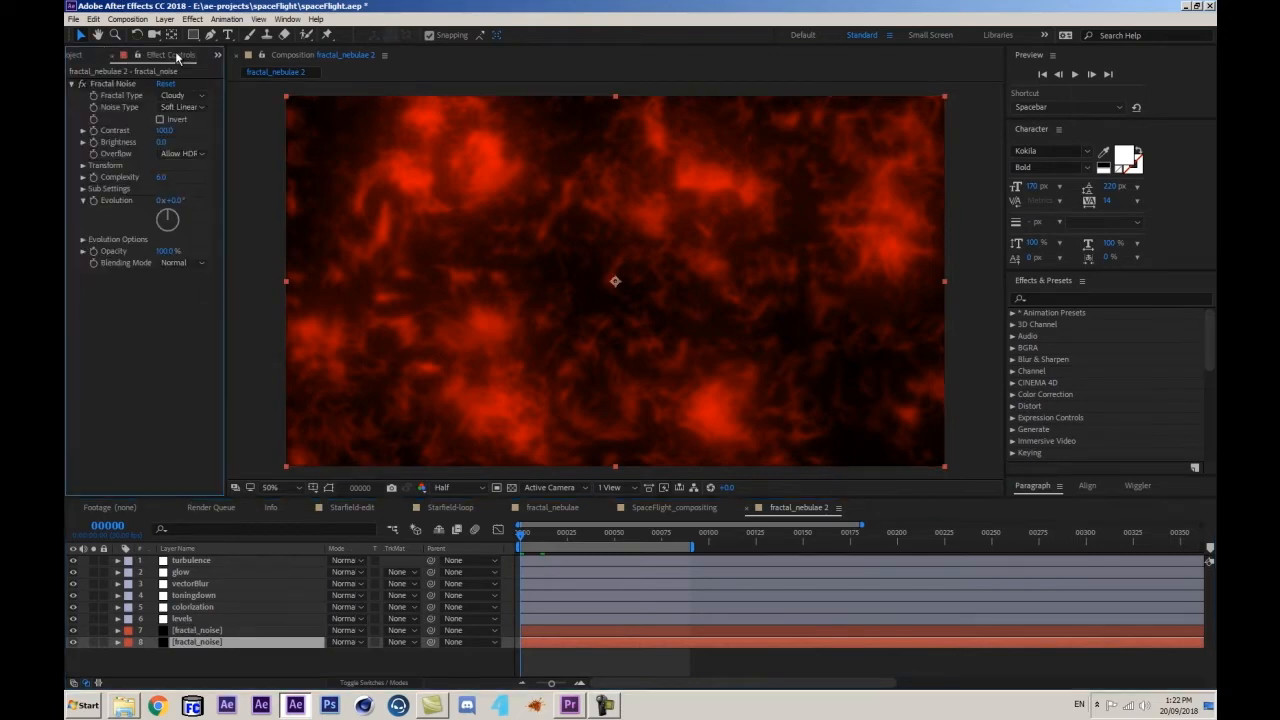
drag(228, 257, 251, 244)
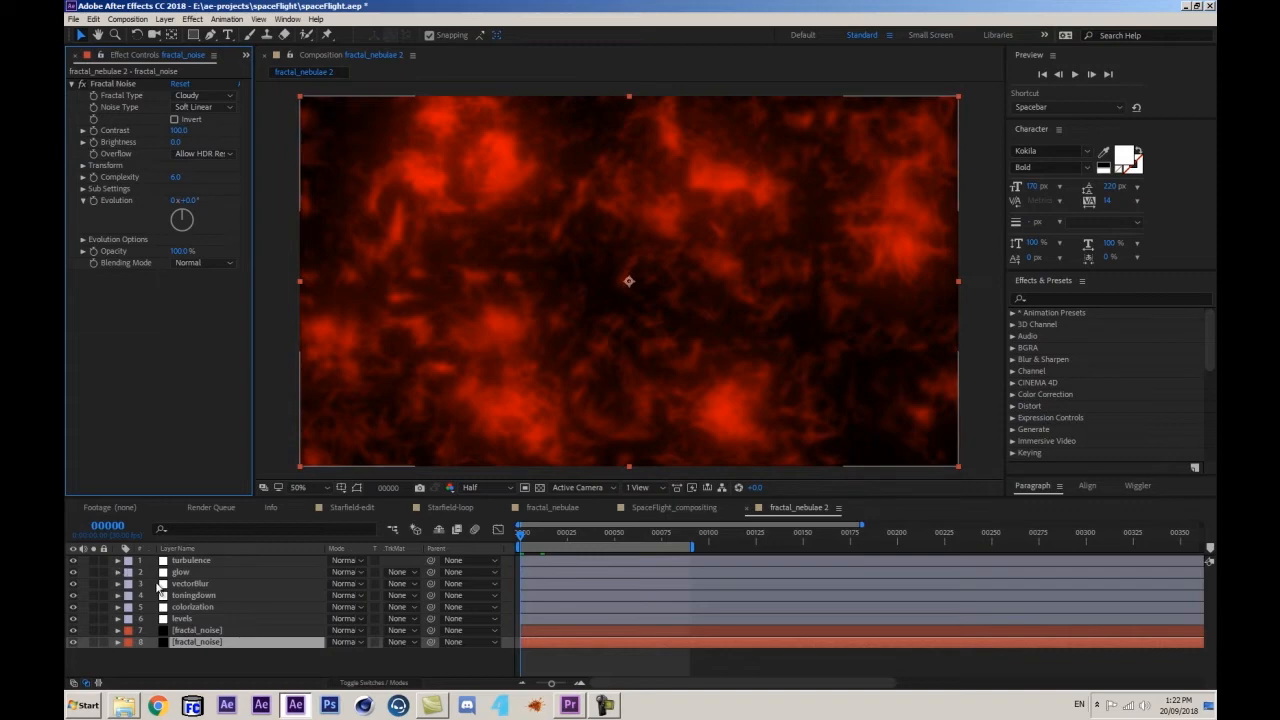
drag(675, 497, 676, 457)
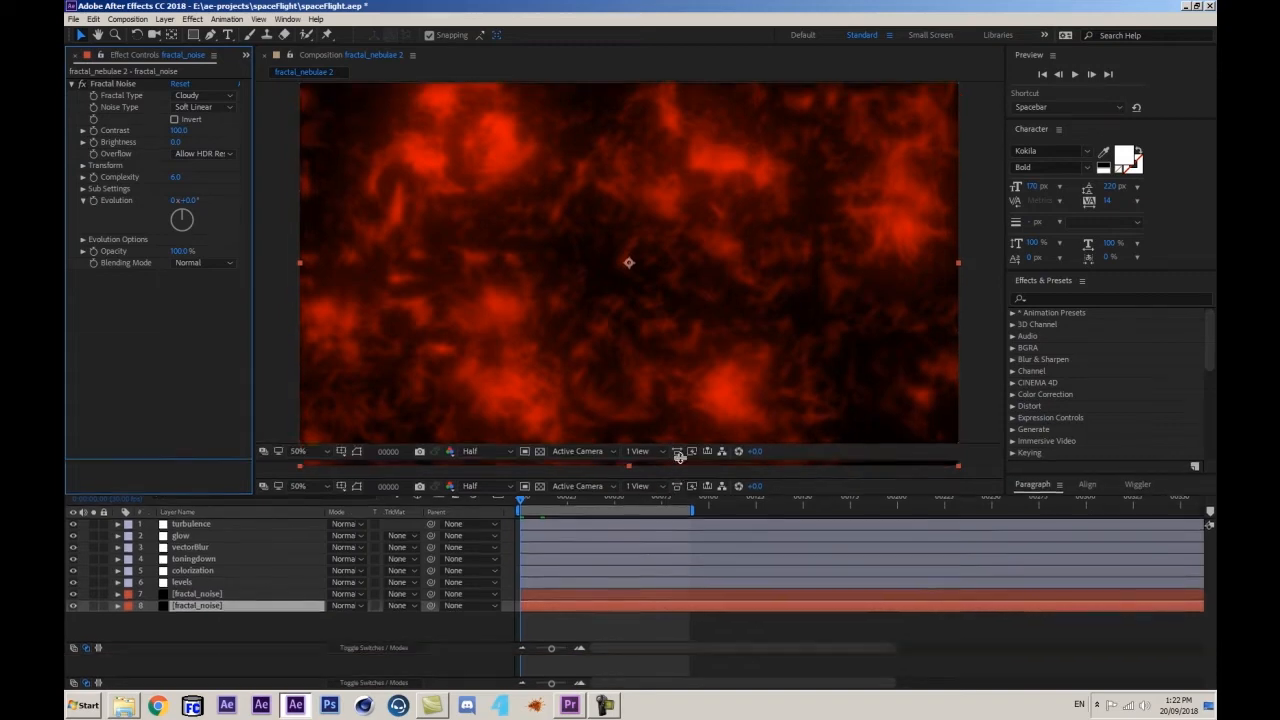
click(200, 643)
key(u)
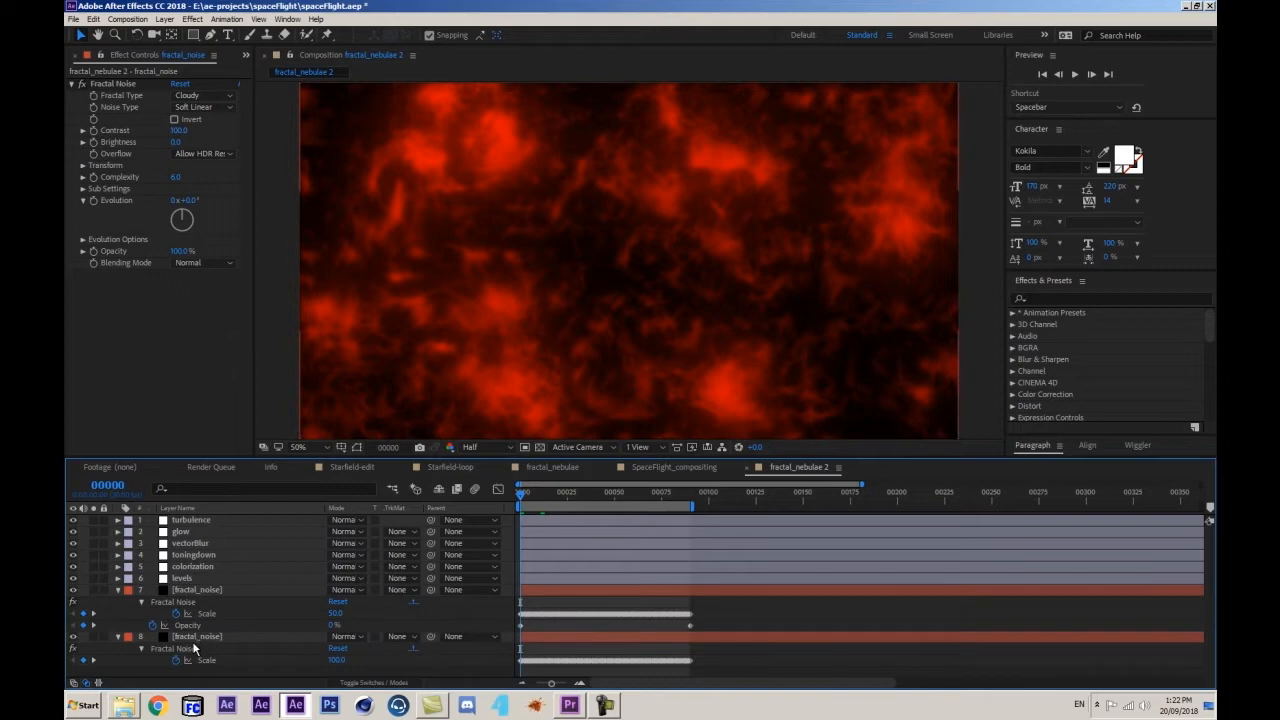
drag(558, 457, 558, 412)
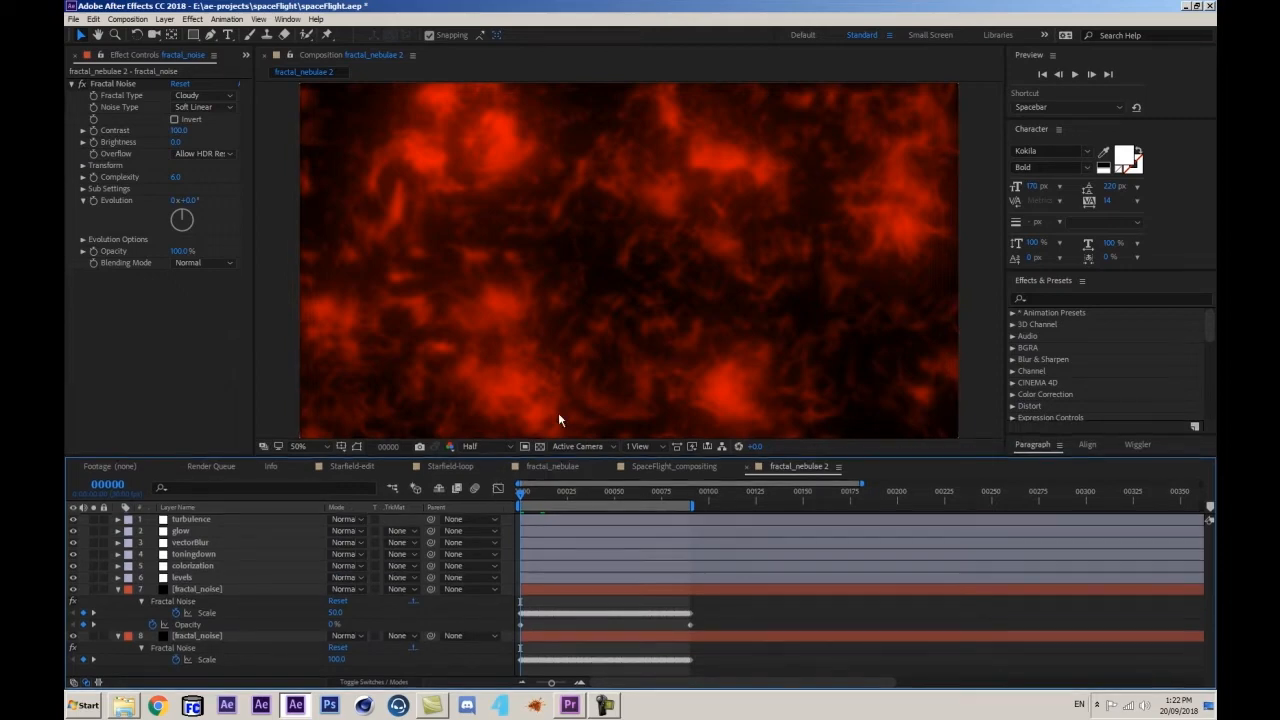
- Delete the Scale keyframes of both fractal_noise layers and remove the upper fractal_noise layer
drag(723, 617, 430, 621)
key(Delete)
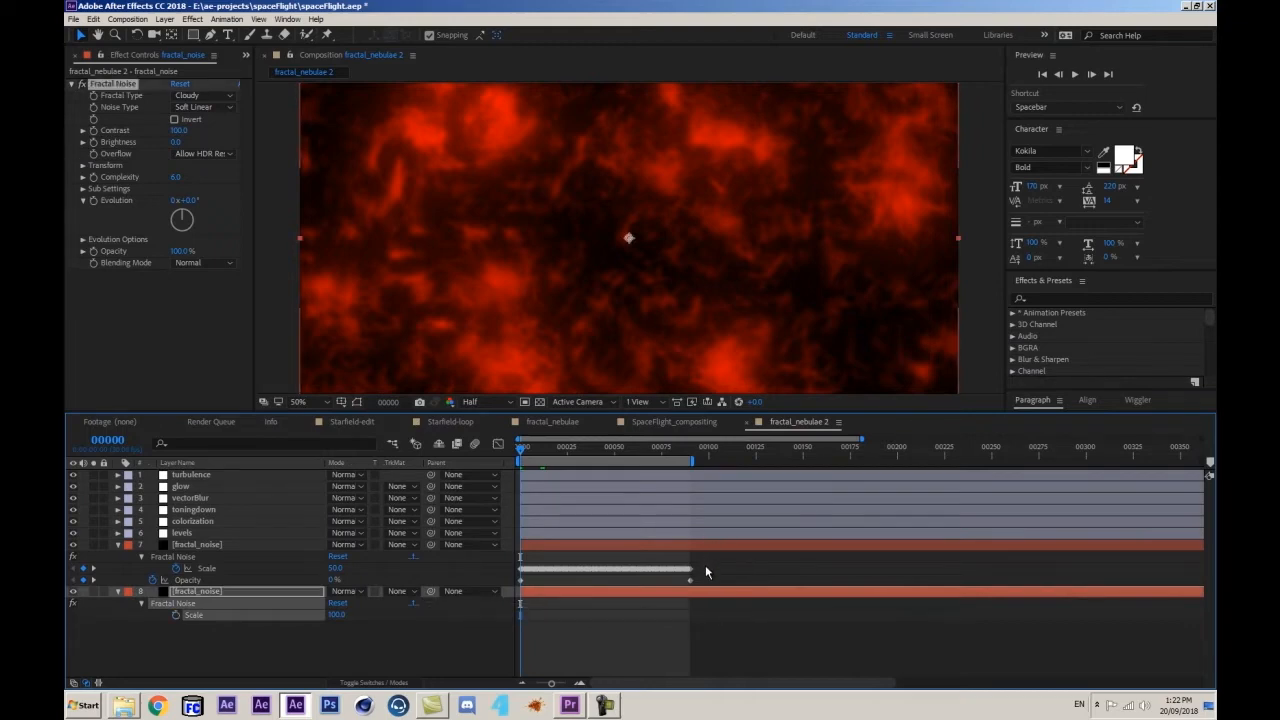
drag(705, 567, 502, 570)
key(Delete)
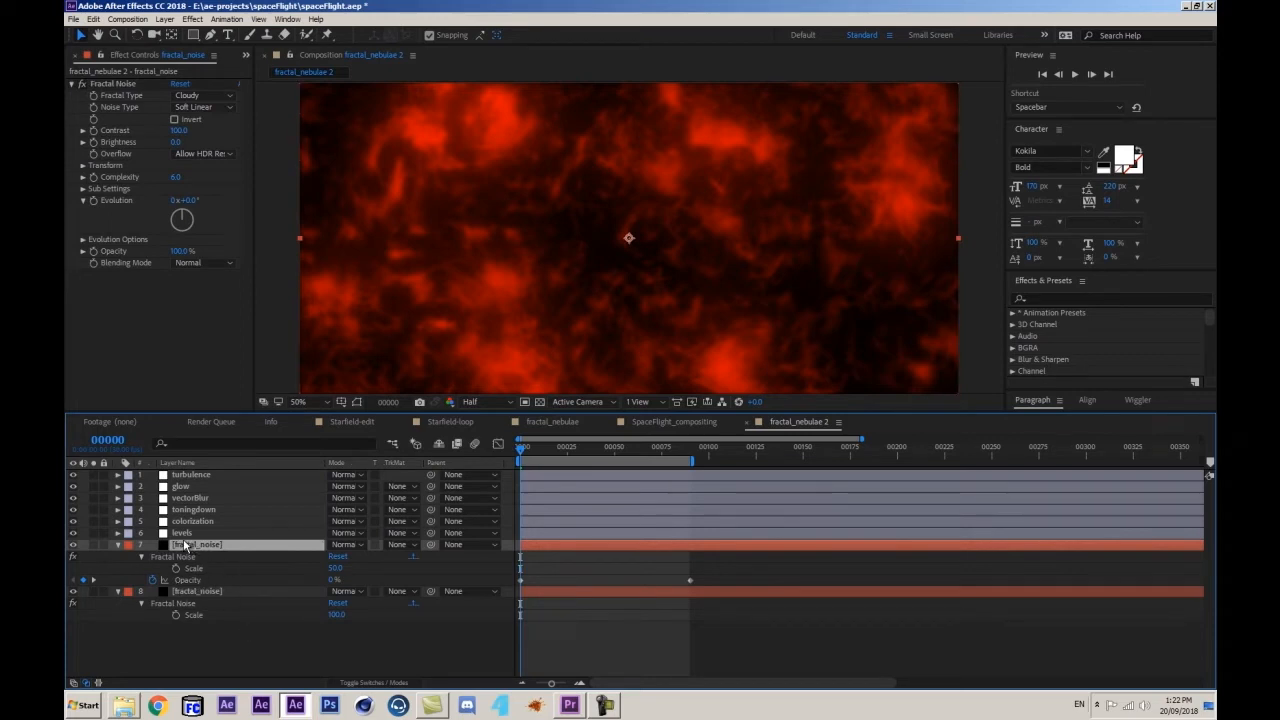
key(Delete)
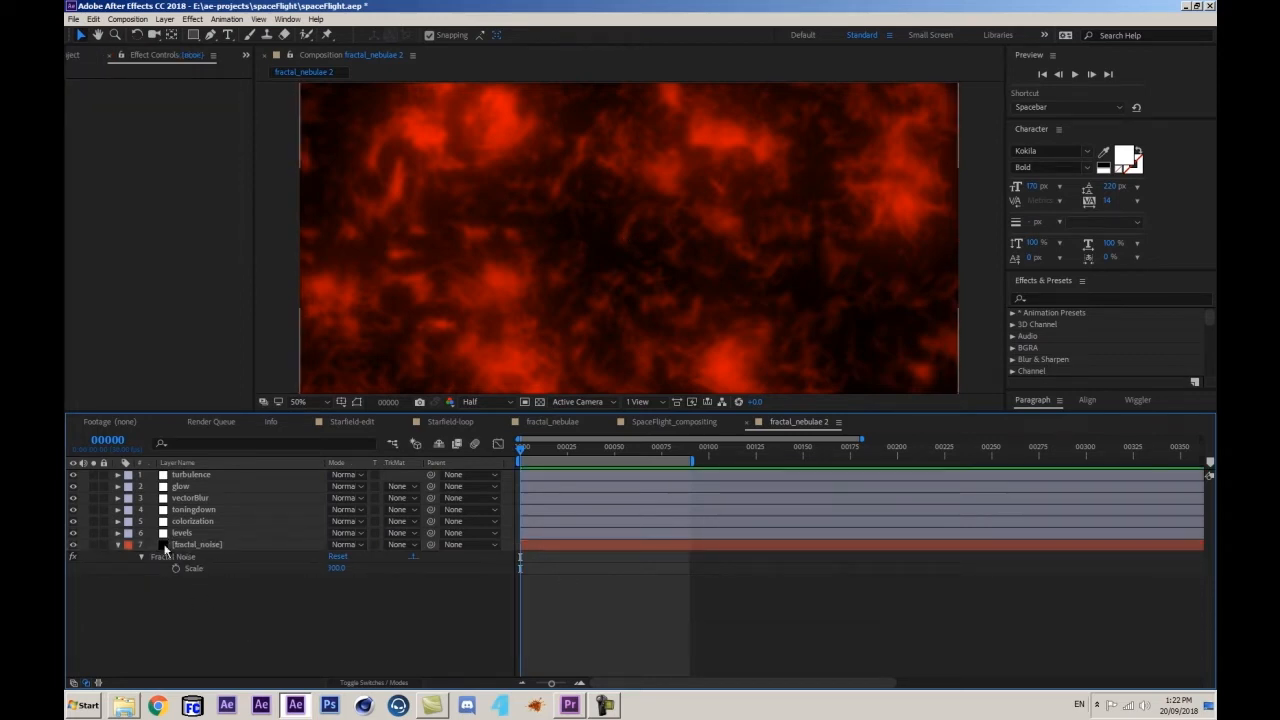
- Set the remaining fractal_noise layer's Scale to 200
click(188, 545)
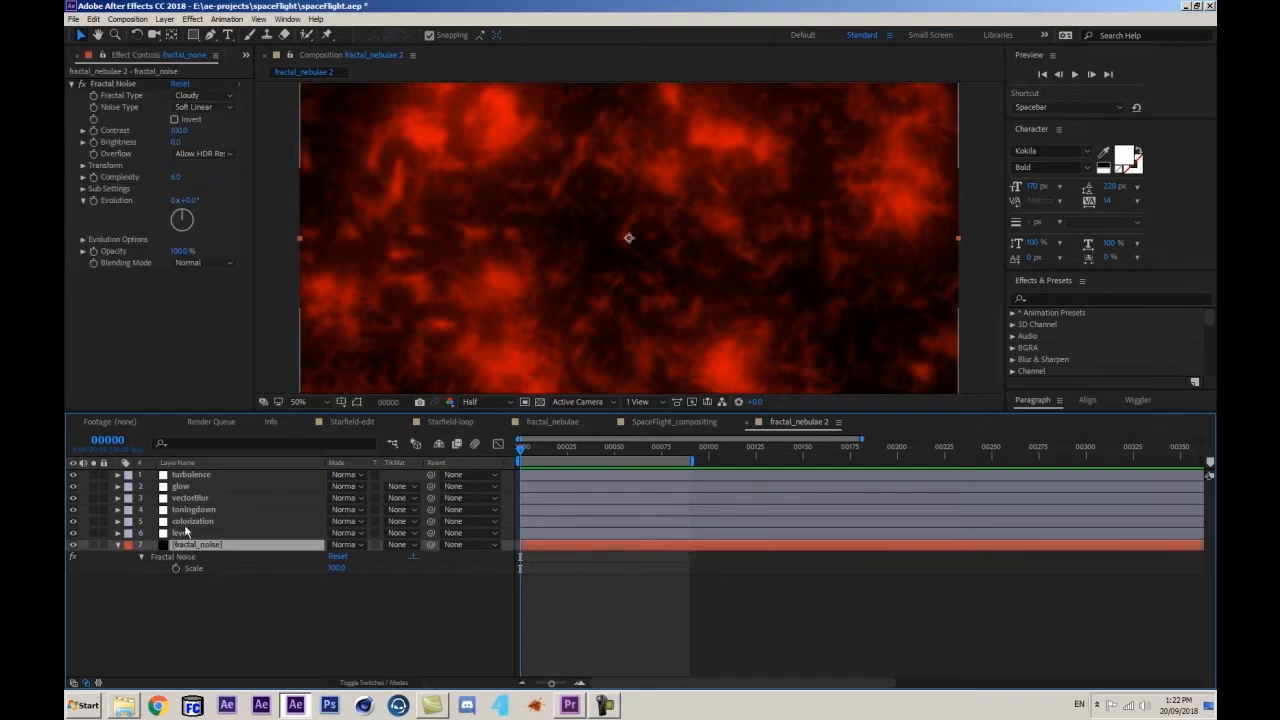
click(234, 612)
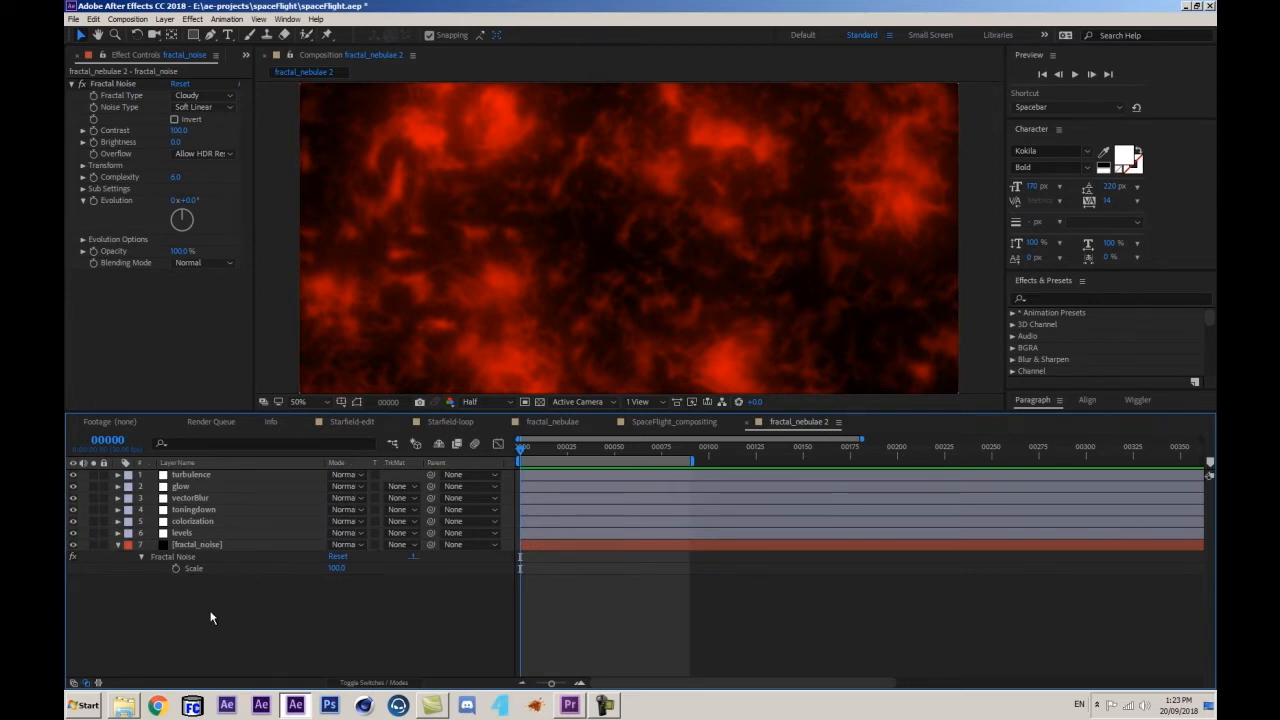
click(336, 568)
text(200)
key(Return)
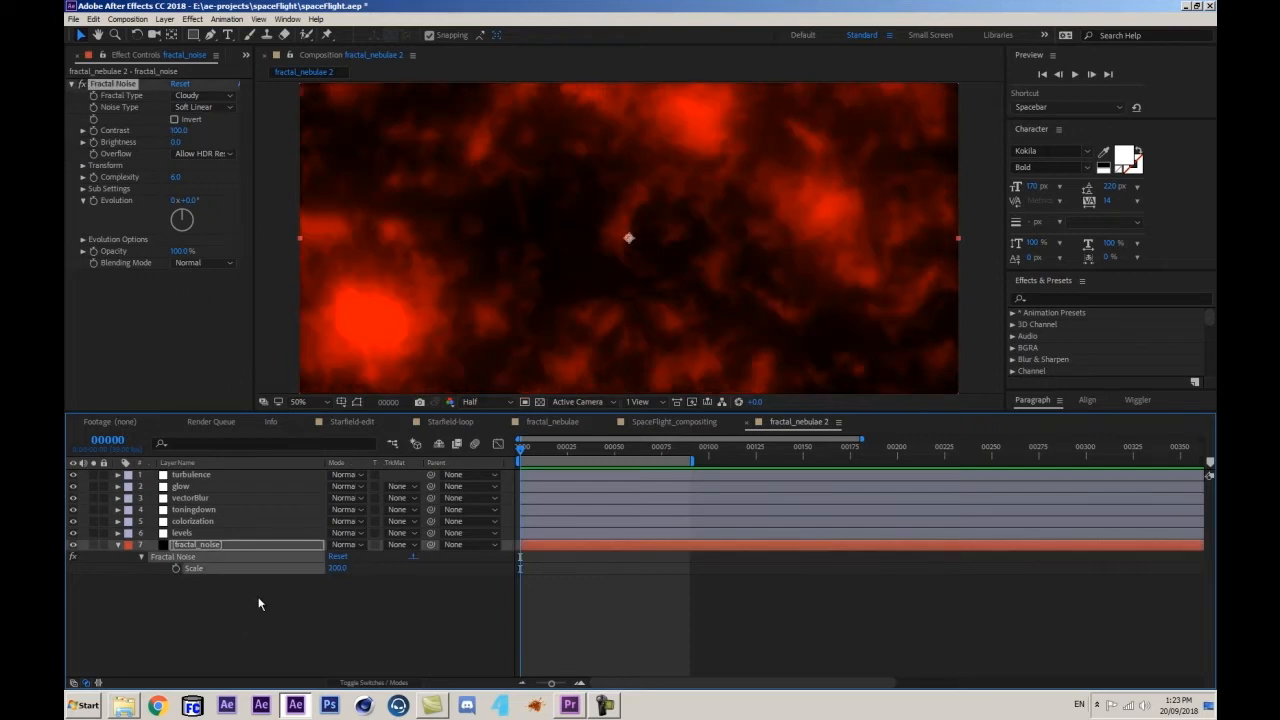
- Try different Random Seed values in the Evolution Options of the fractal_noise layer and settle on 1230
click(227, 549)
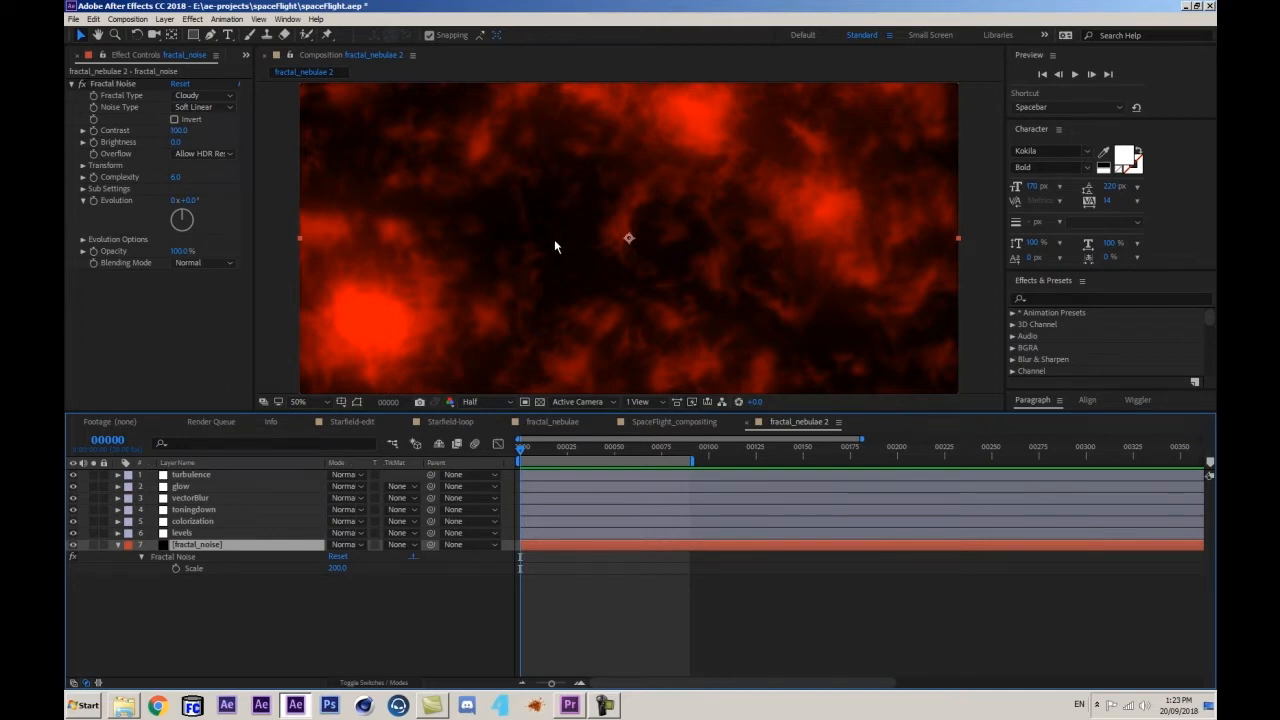
click(83, 240)
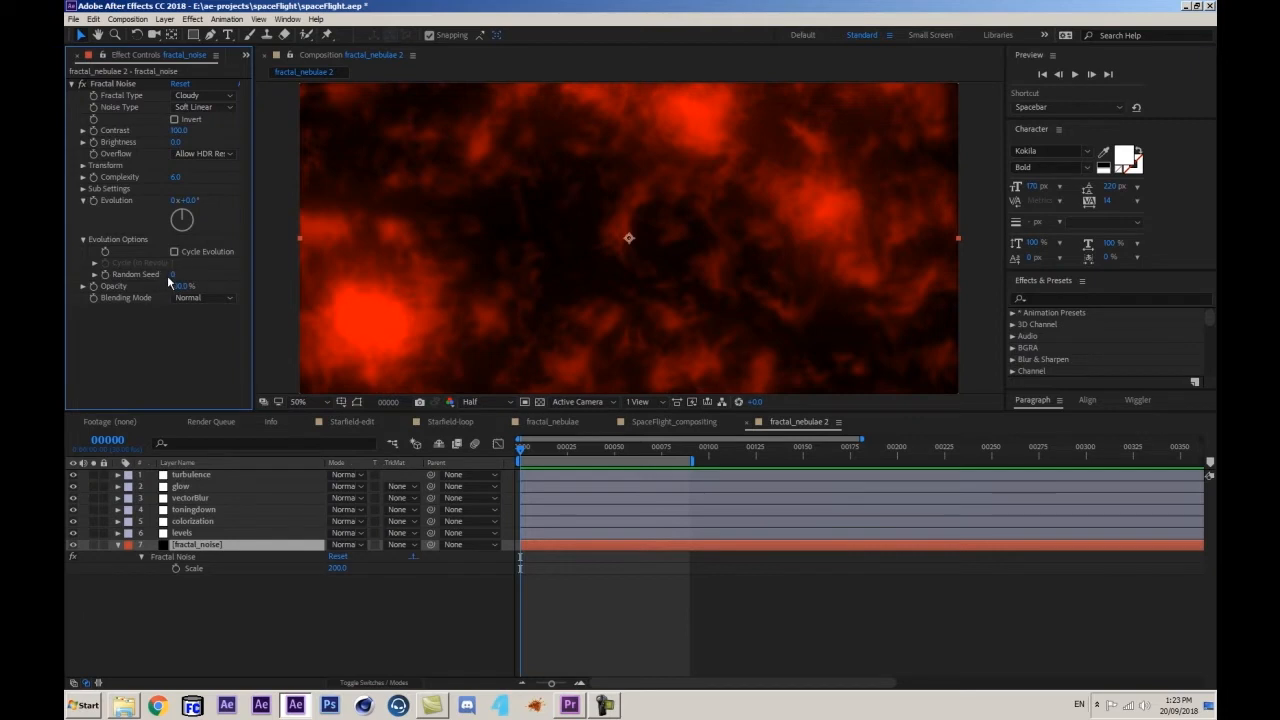
drag(172, 275, 212, 284)
scroll(534, 192, down, 2)
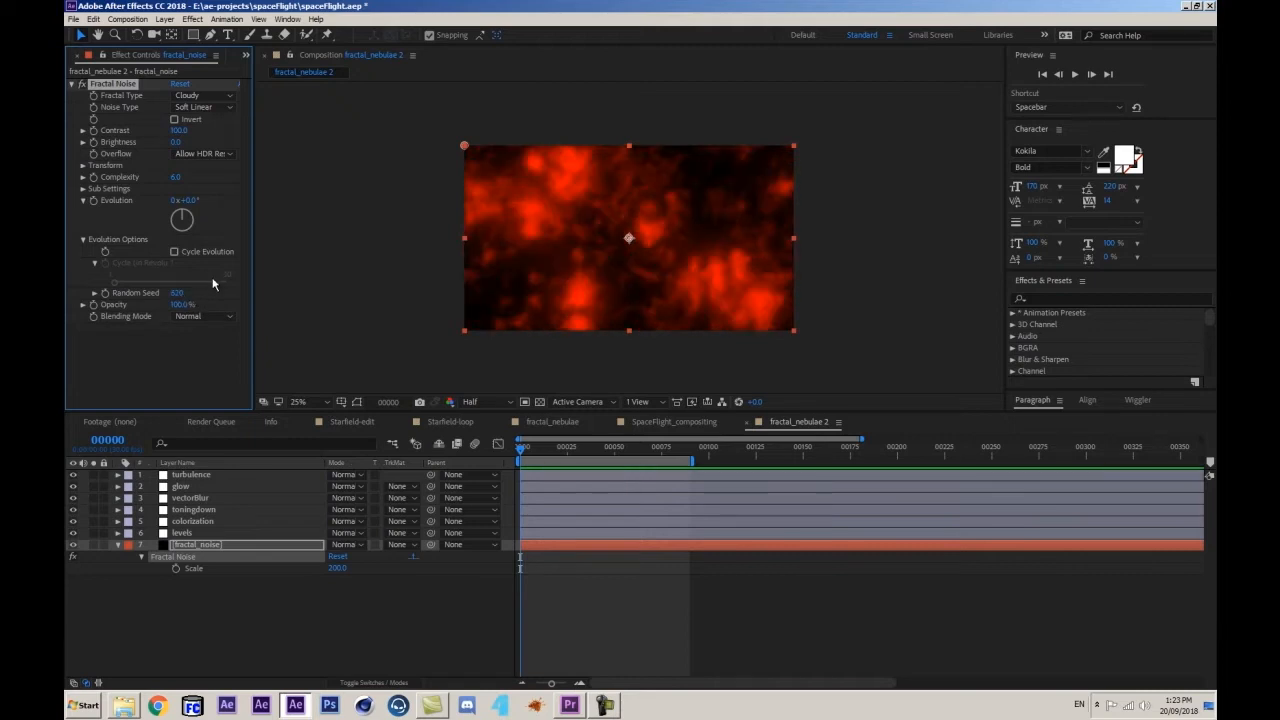
scroll(628, 268, up, 1)
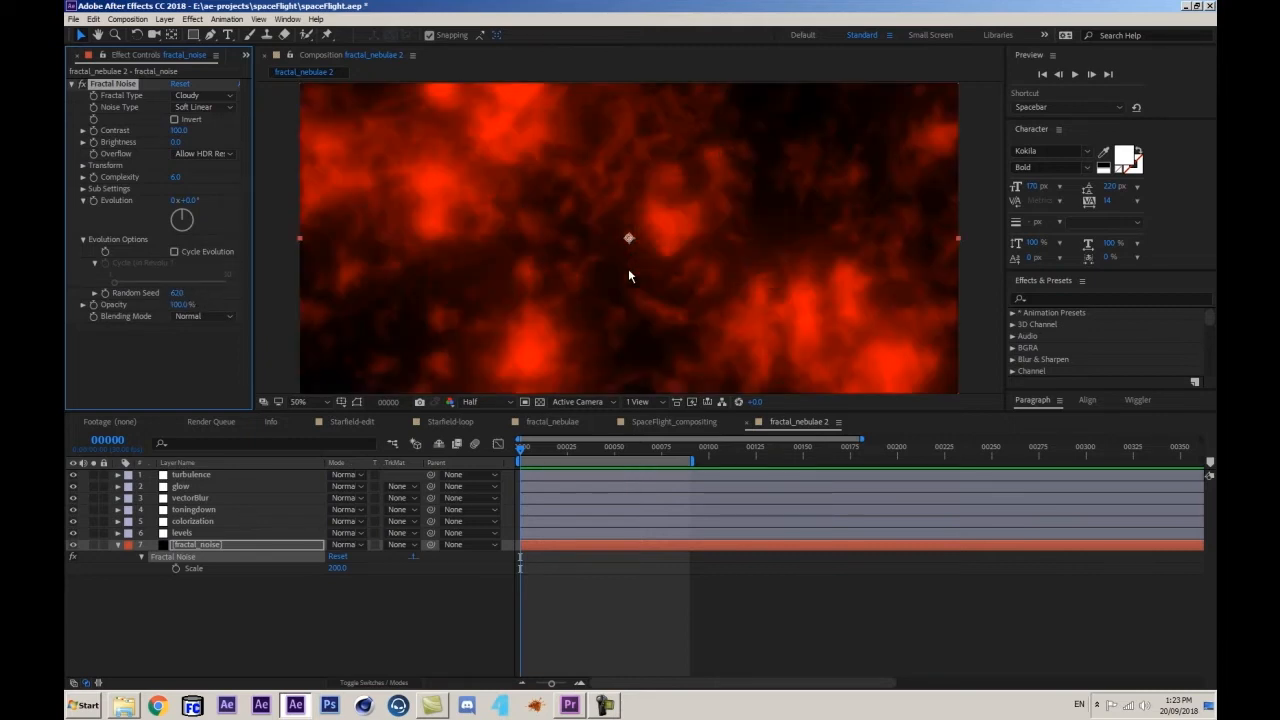
scroll(628, 268, down, 1)
drag(183, 292, 200, 295)
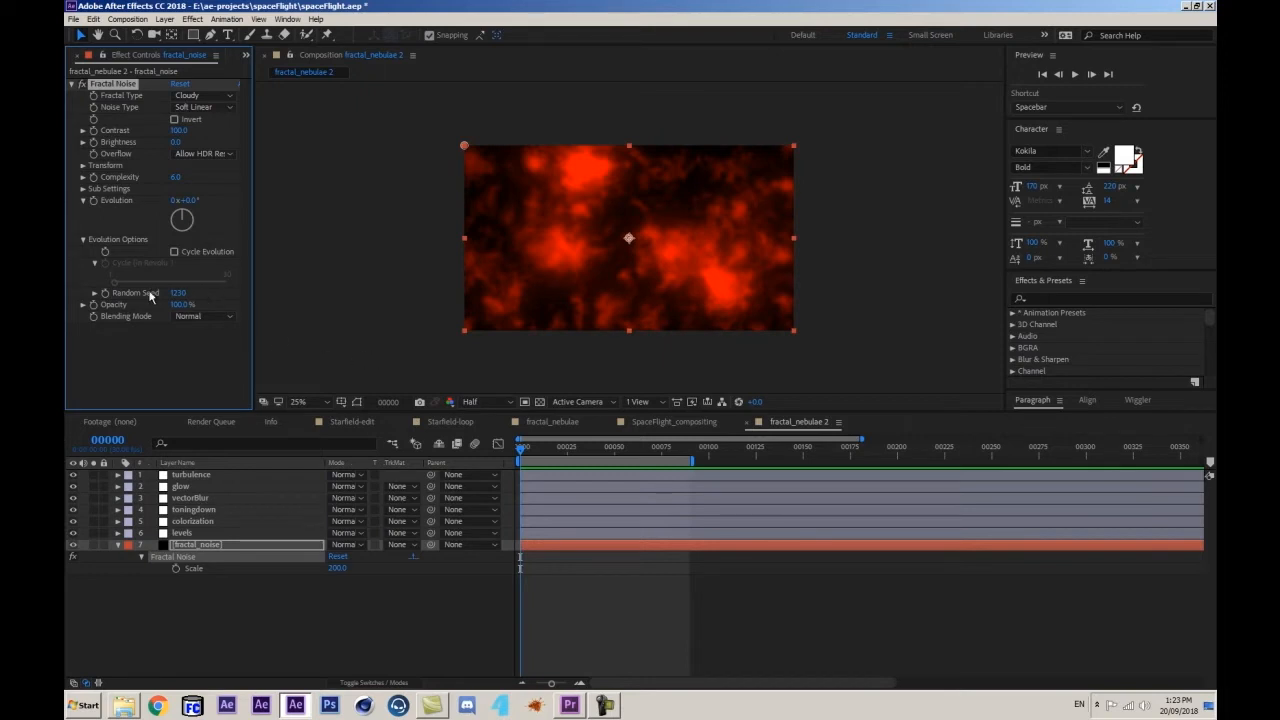
drag(171, 292, 200, 295)
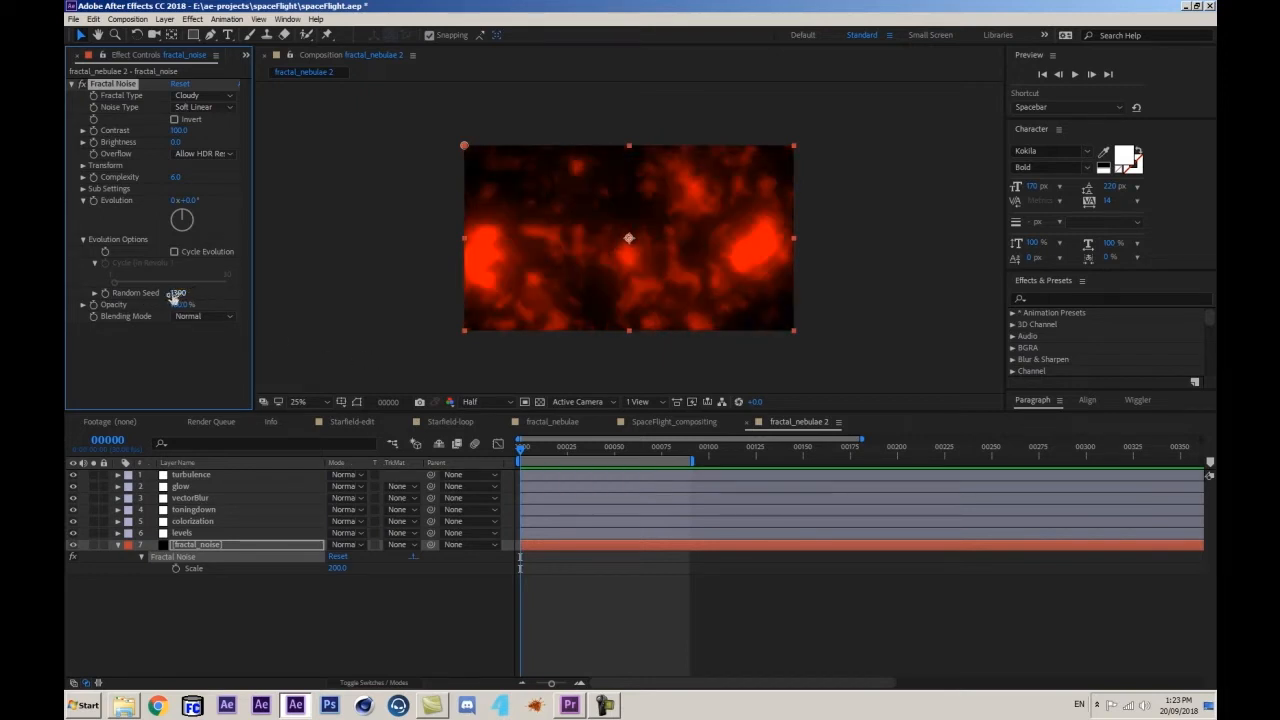
key(ctrl+z)
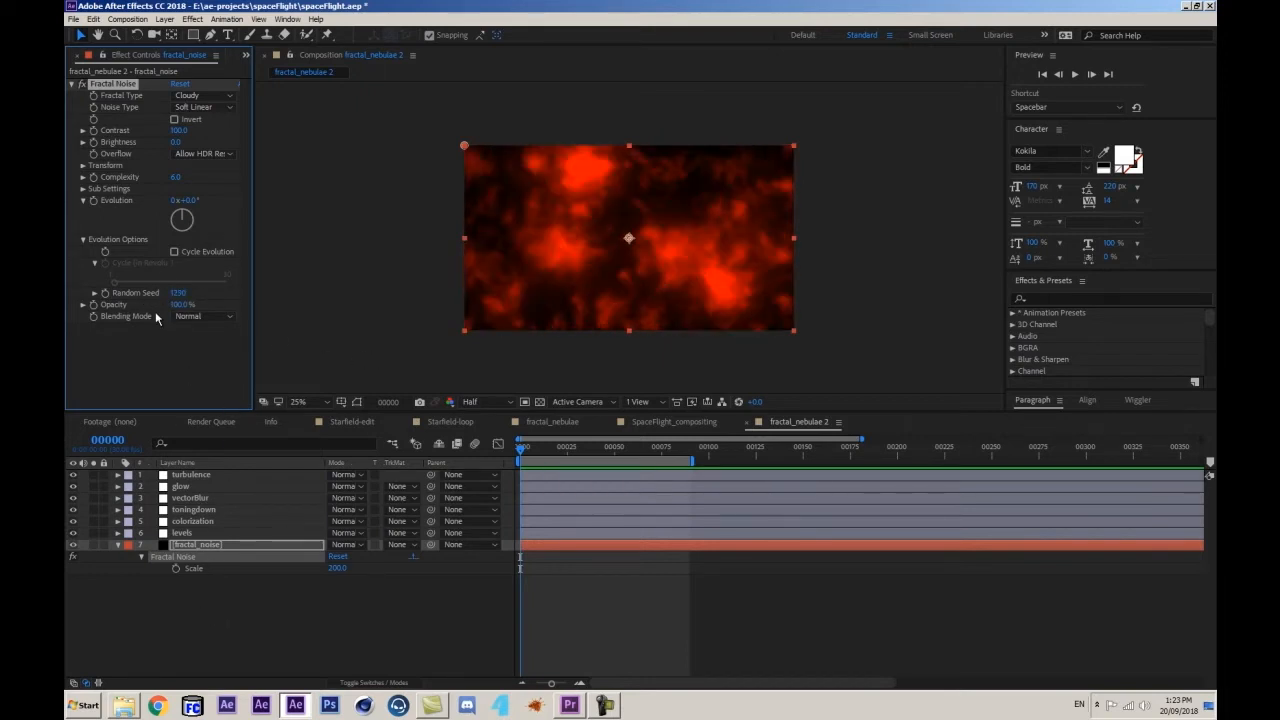
key(period)
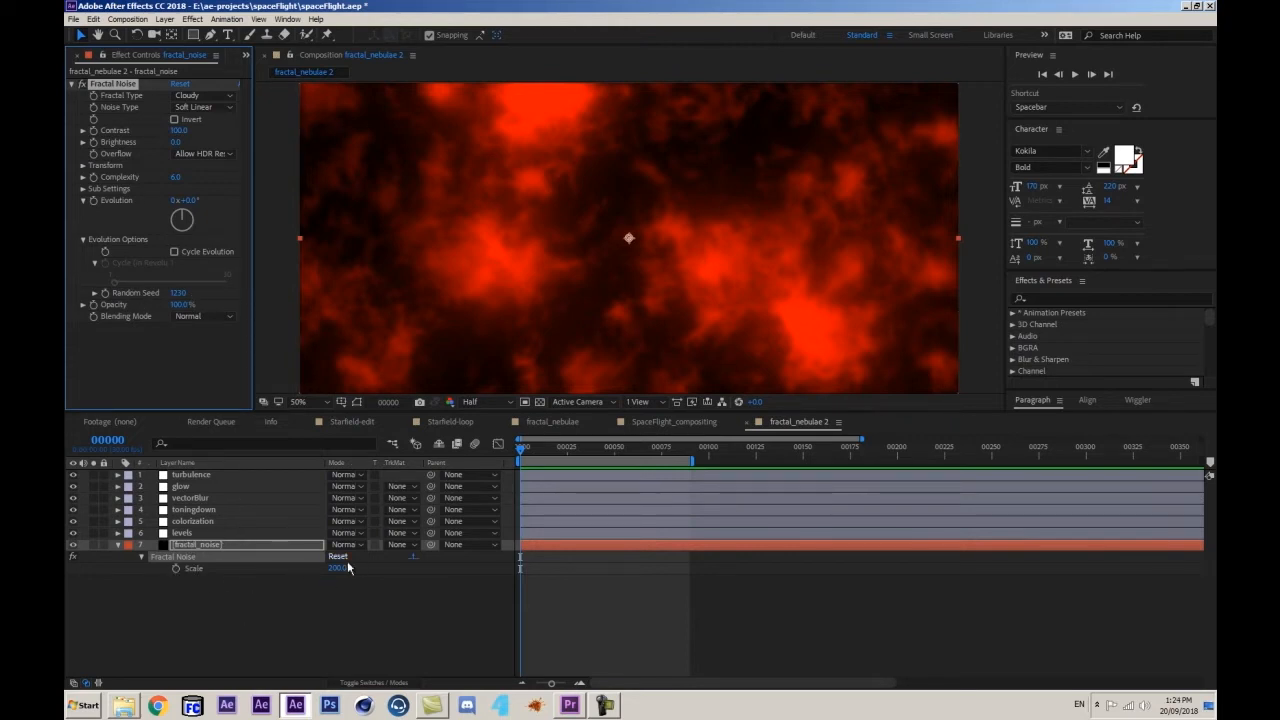
- Animate the fractal_noise layer's Scale from 200 at frame 0 to 400 at frame 90
click(175, 567)
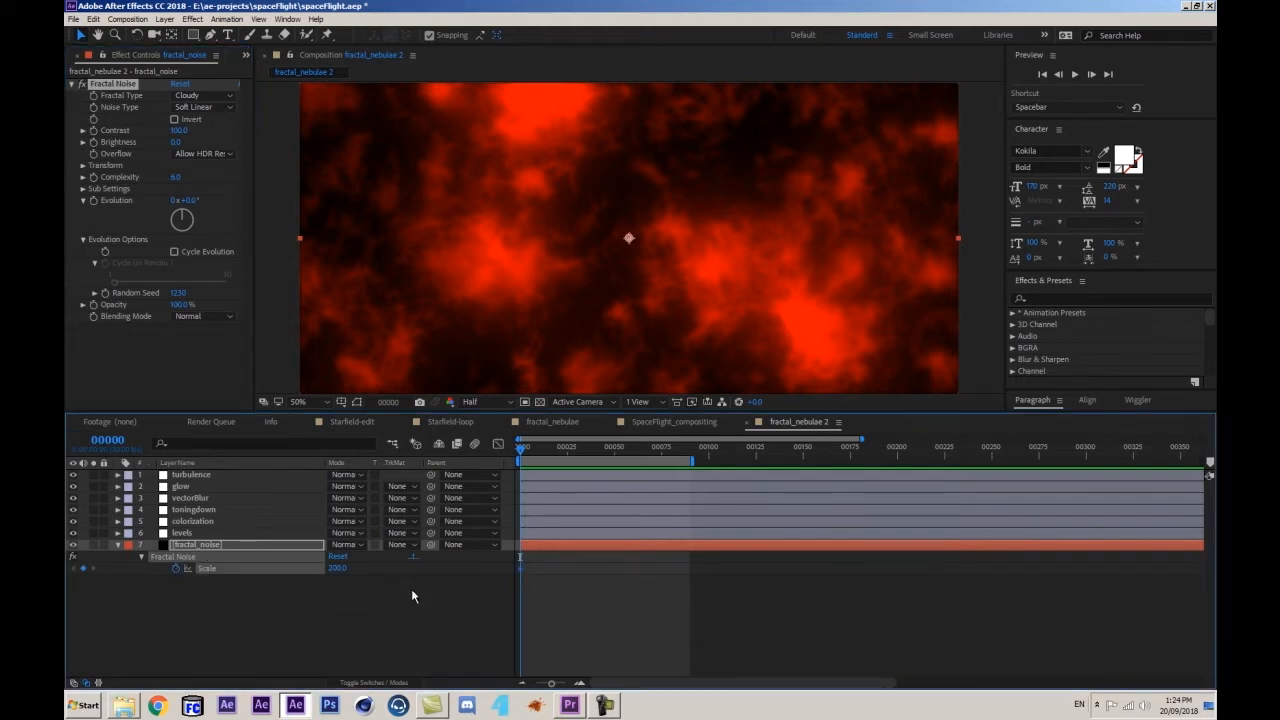
key(shift+End)
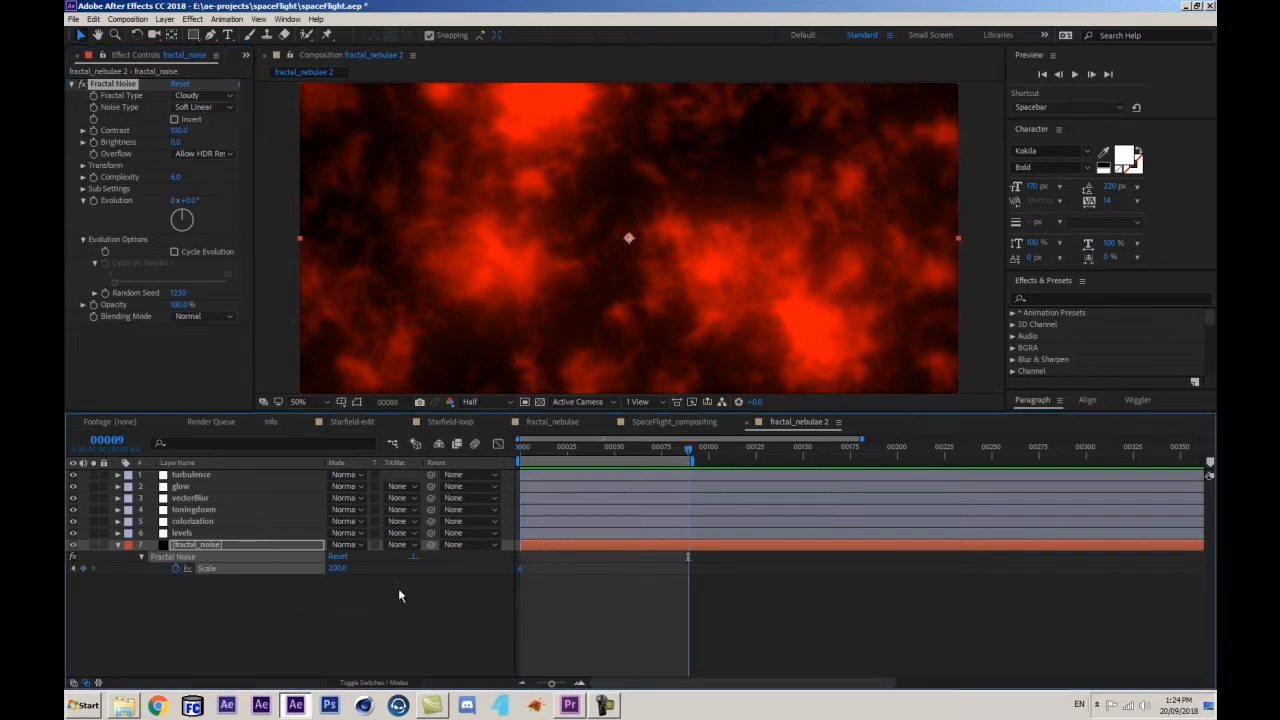
click(117, 439)
text(90)
key(Return)
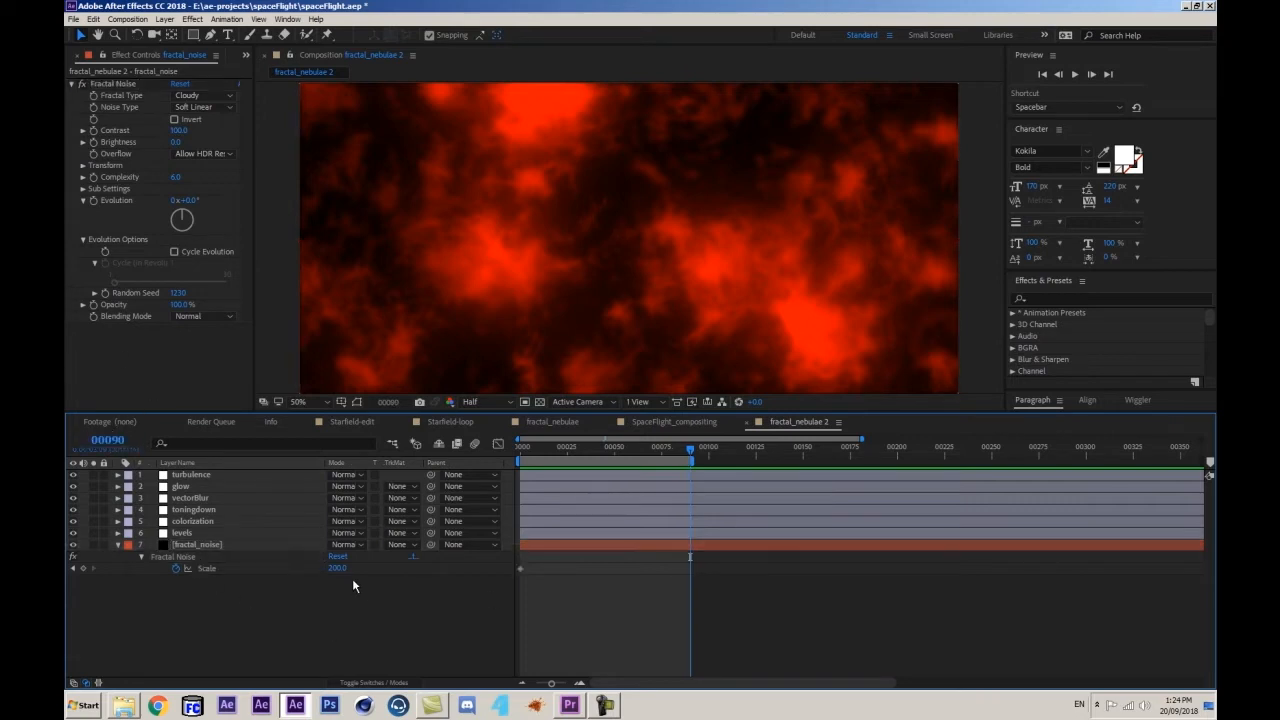
click(345, 578)
click(338, 568)
text(400)
key(Return)
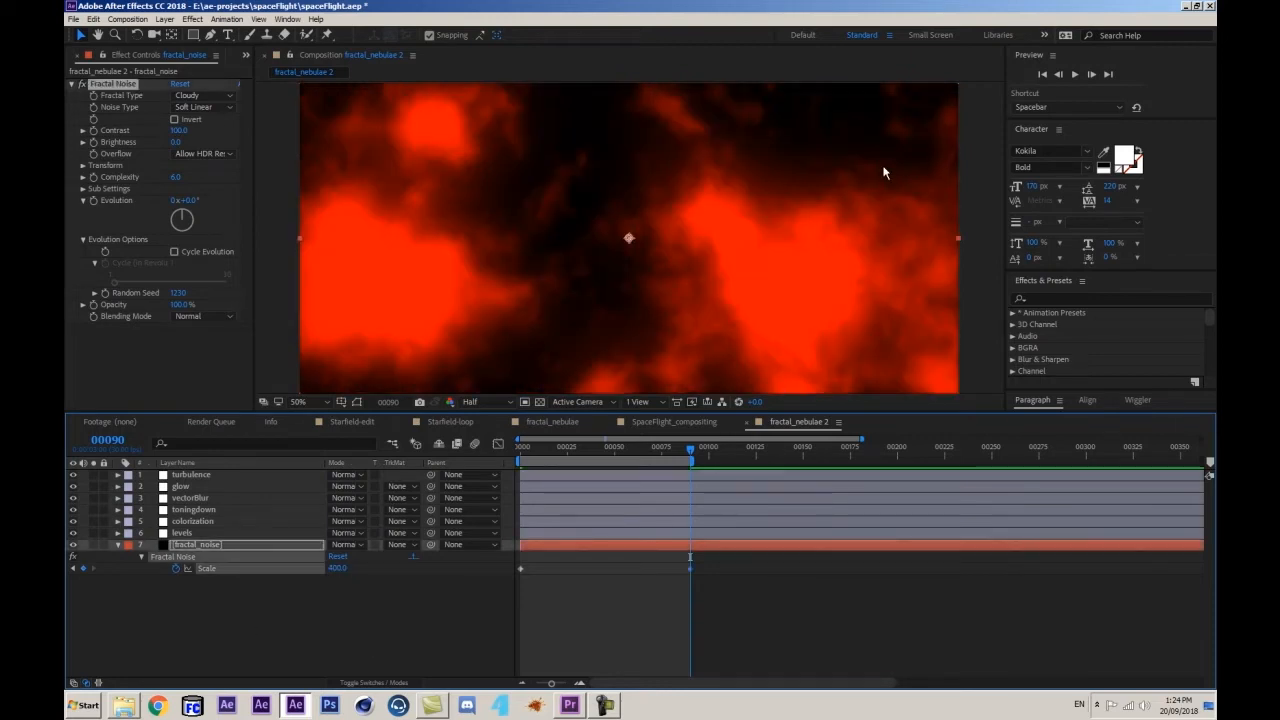
- Check the toningdown curves, and darken the nebula by raising Input Black on the levels layer to 0.8549
scroll(863, 195, down, 2)
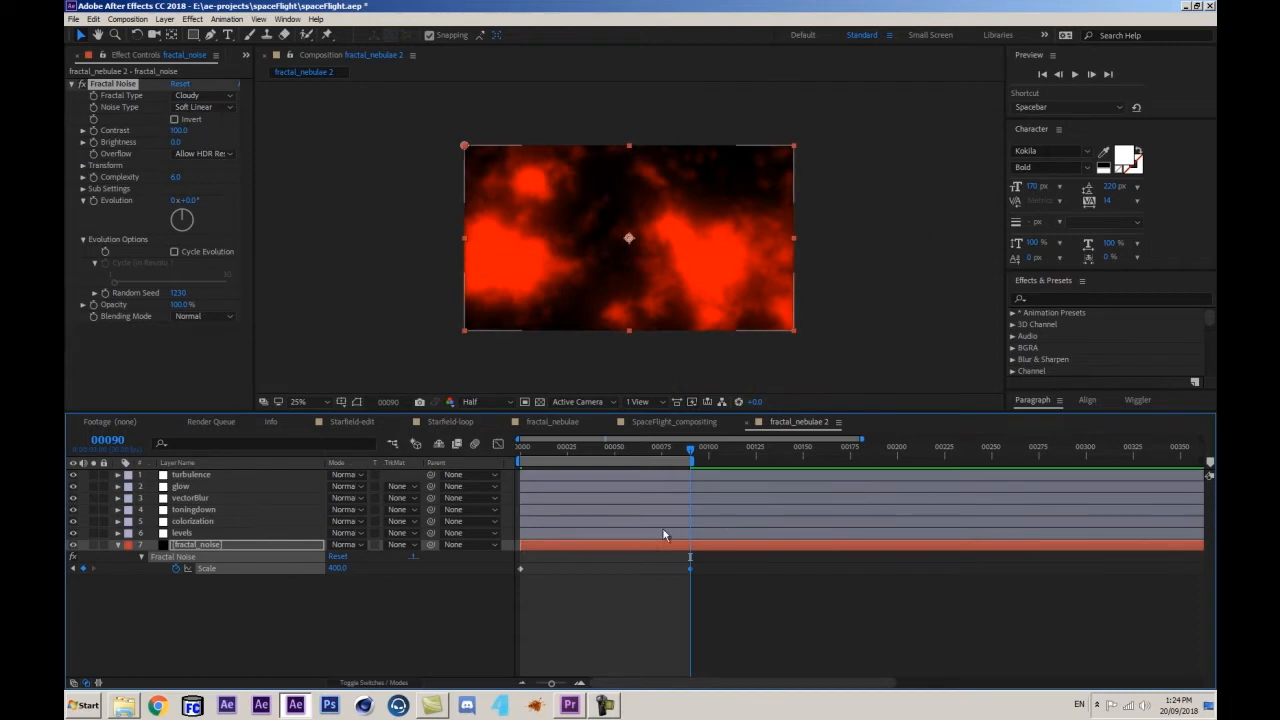
click(194, 510)
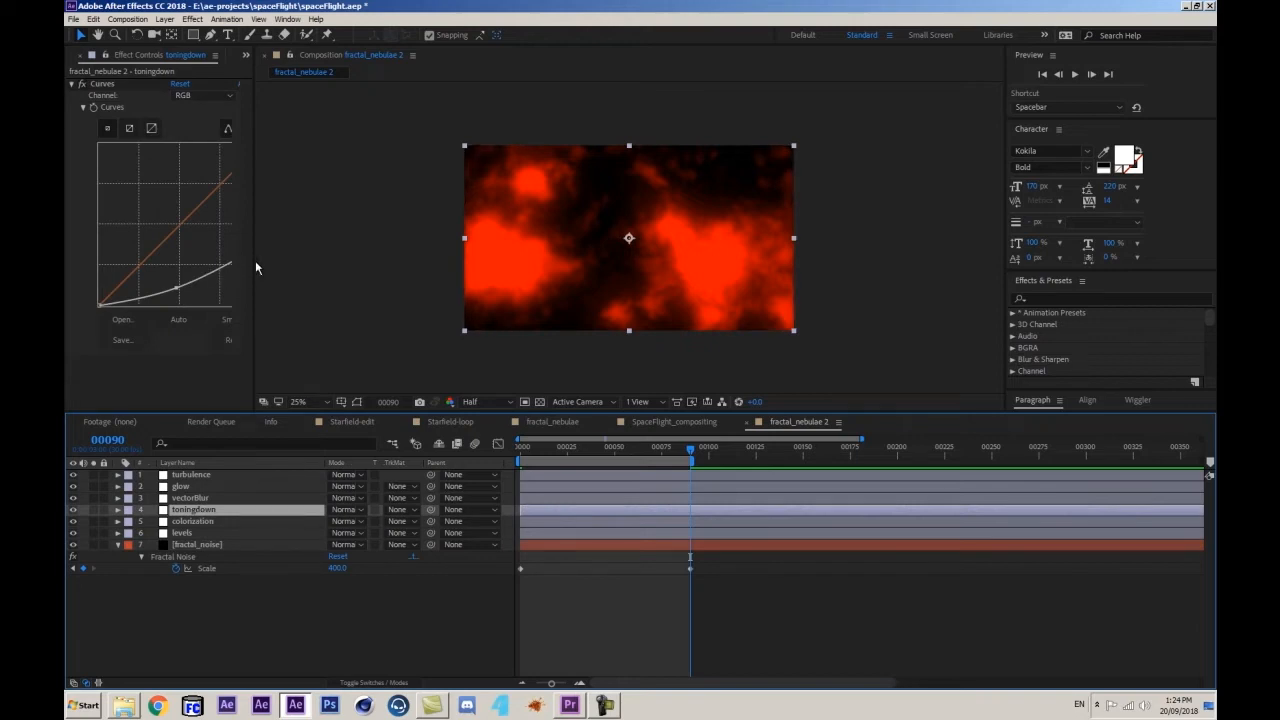
mouse_move(254, 262)
mouse_down()
mouse_move(315, 259)
mouse_move(266, 246)
mouse_move(278, 265)
mouse_up()
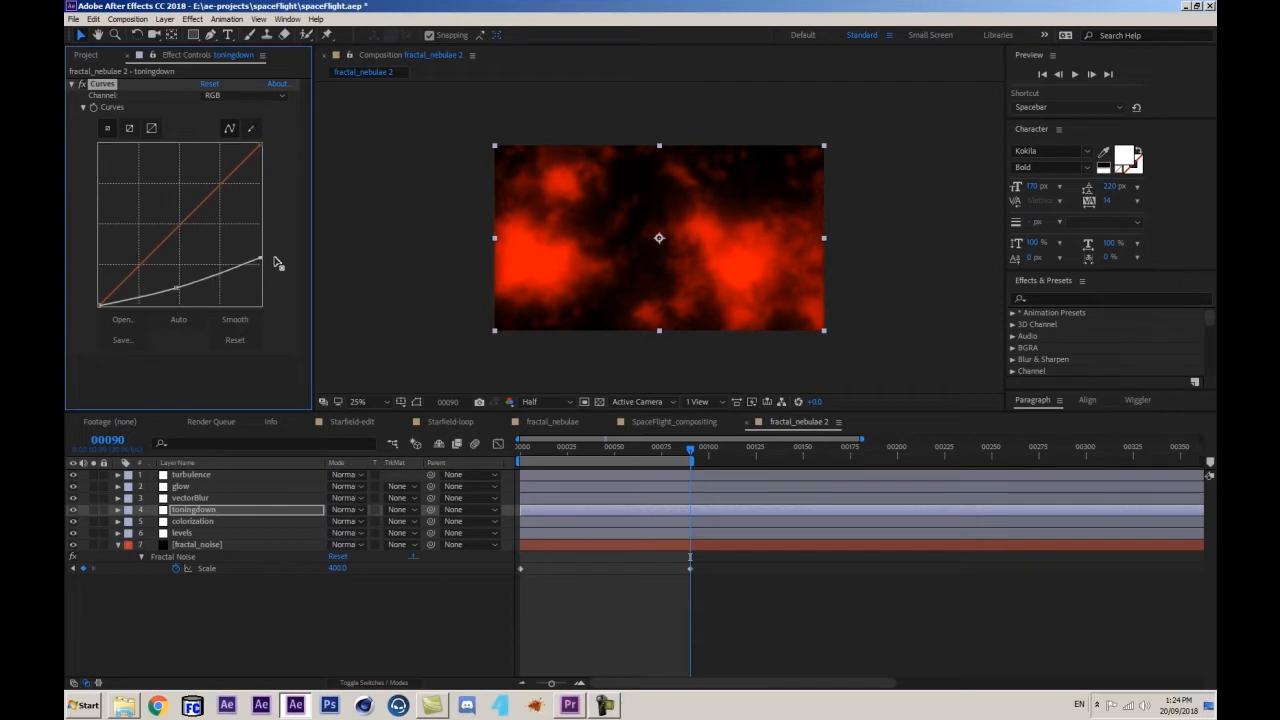
click(225, 534)
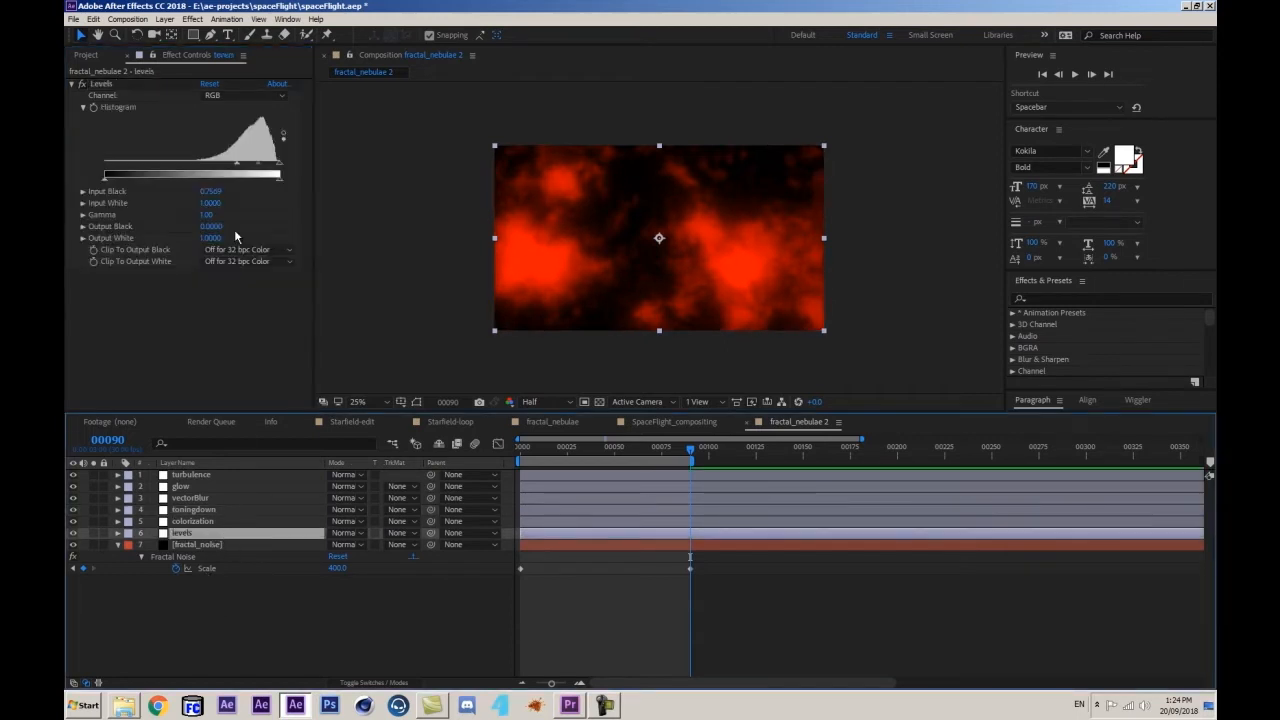
click(243, 167)
drag(243, 167, 254, 168)
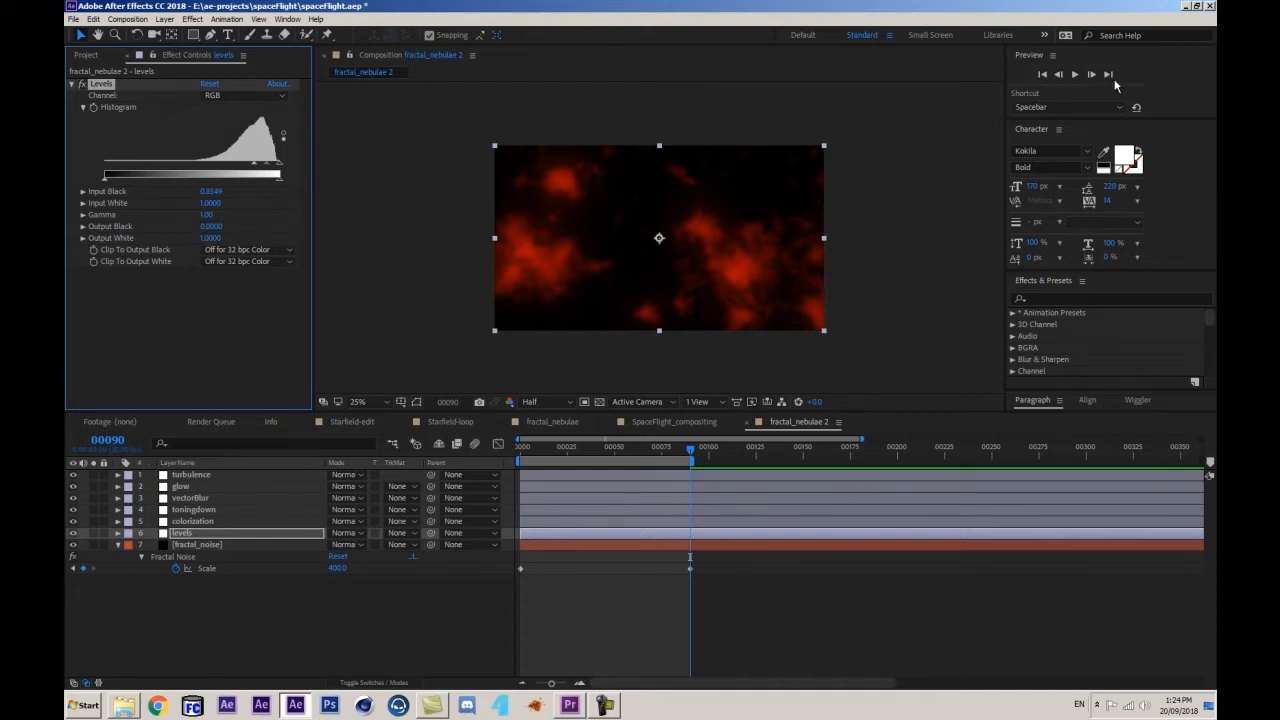
- Duplicate the fractal_noise layer in the fractal_nebulae 2 composition
click(297, 626)
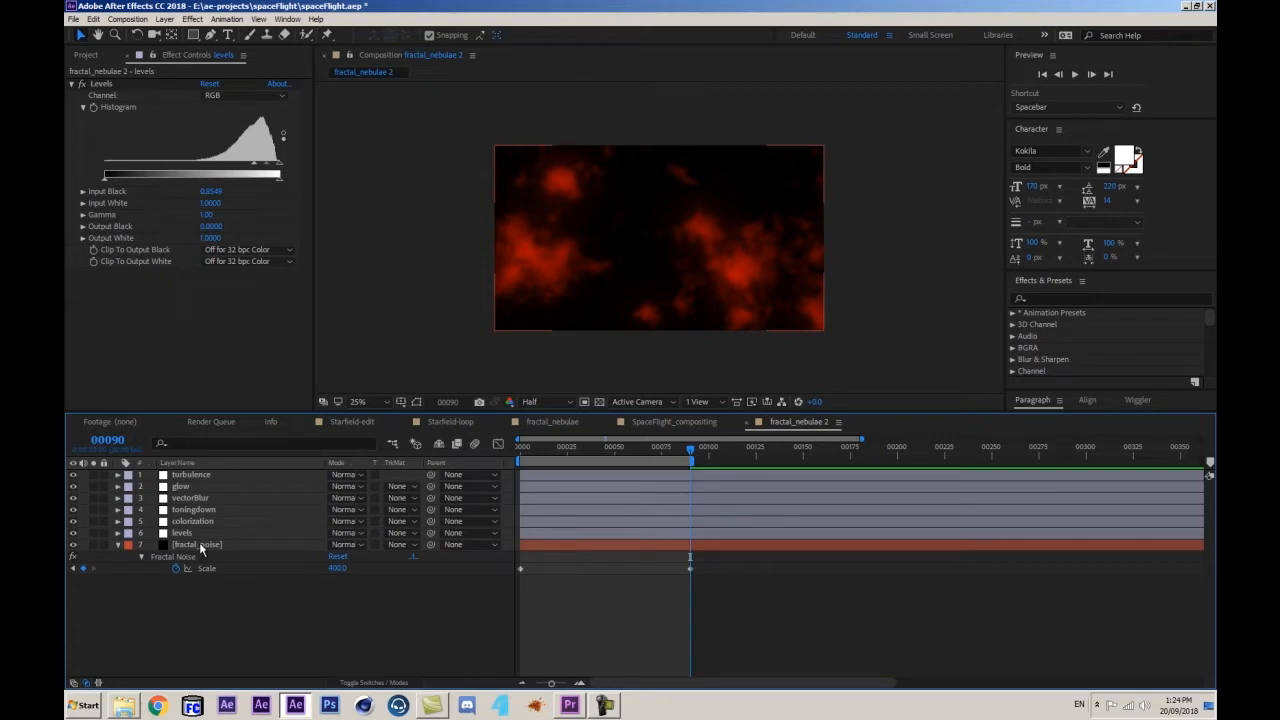
click(828, 552)
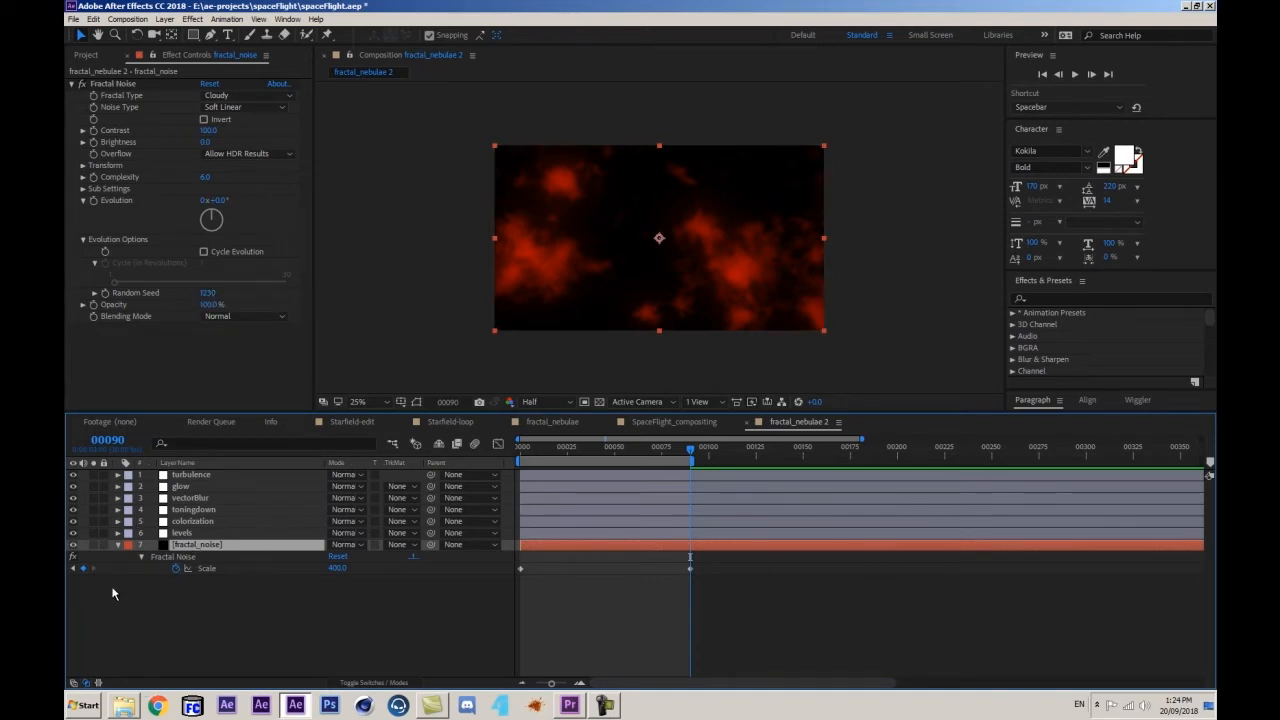
key(ctrl+d)
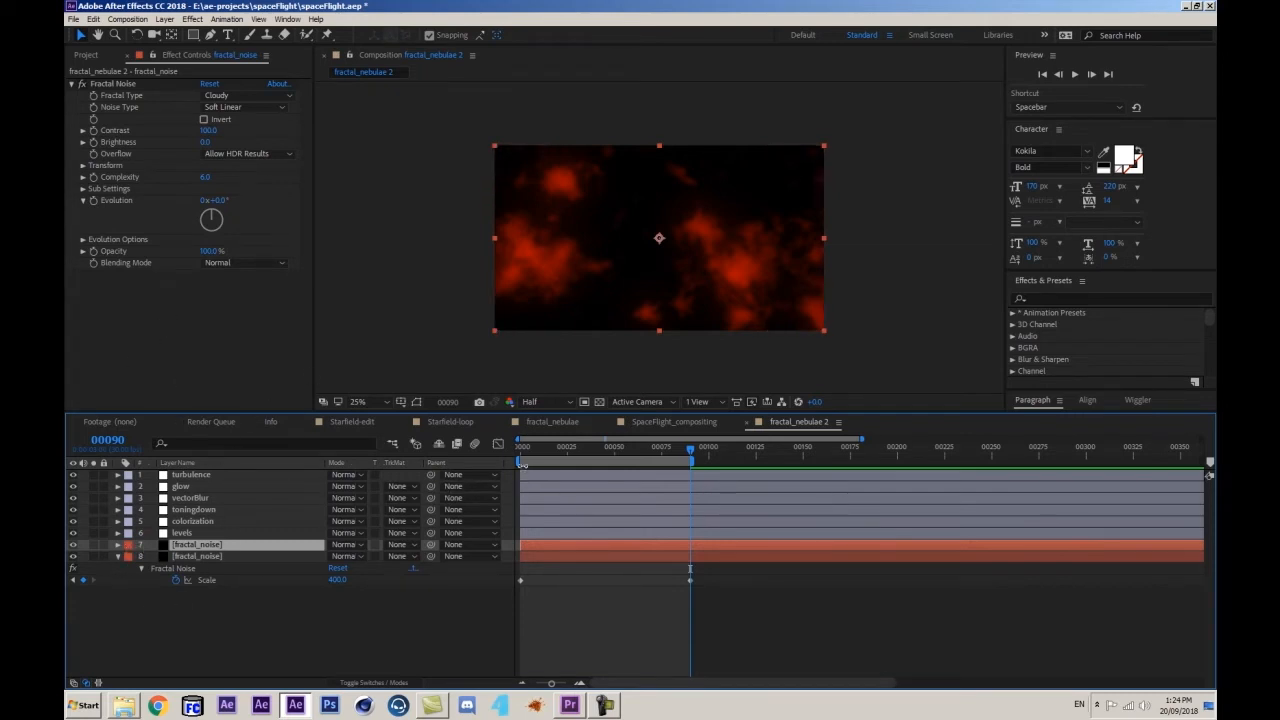
- Expand the Fractal Noise Evolution Options and lock the Effect Controls to the lower fractal_noise layer
drag(583, 447, 623, 443)
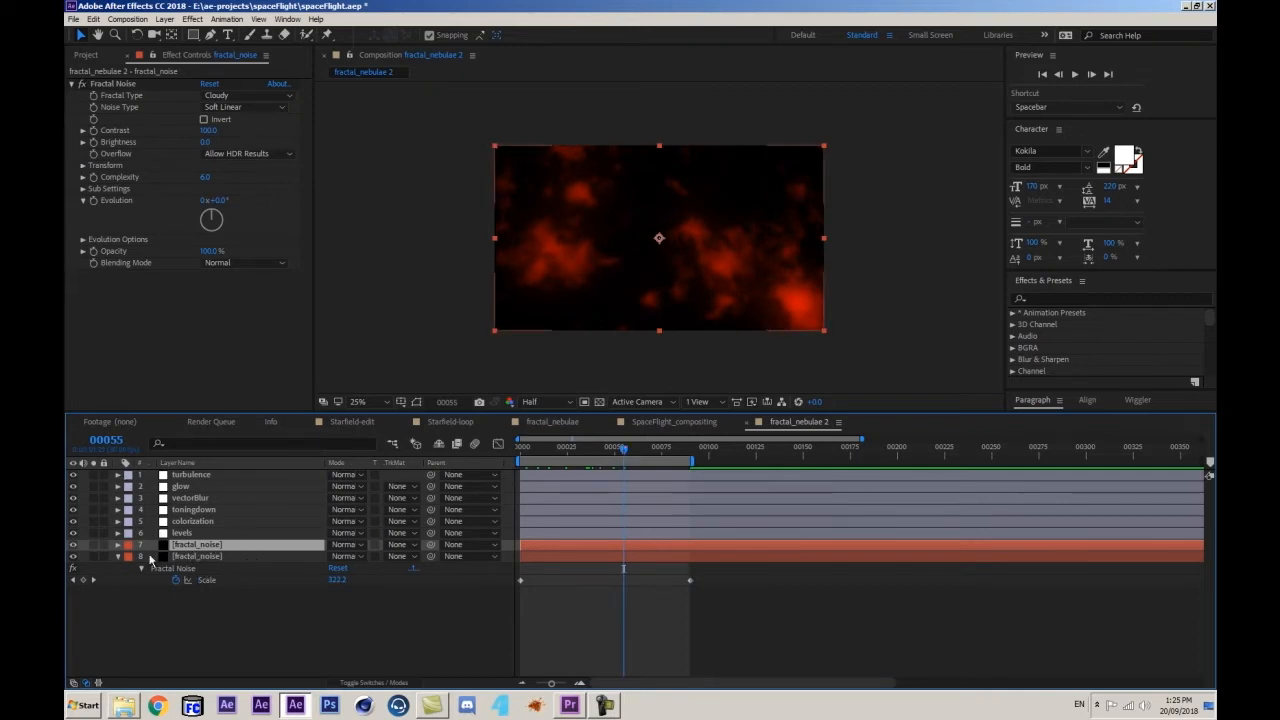
click(83, 239)
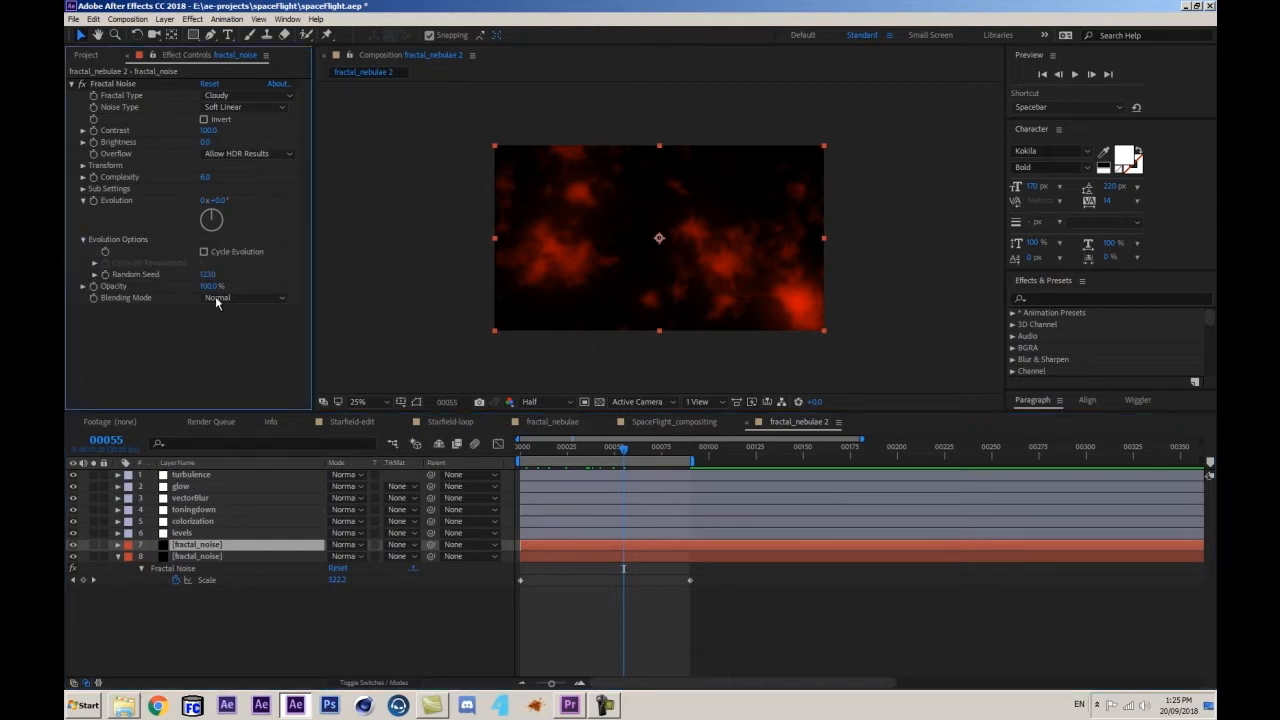
click(220, 557)
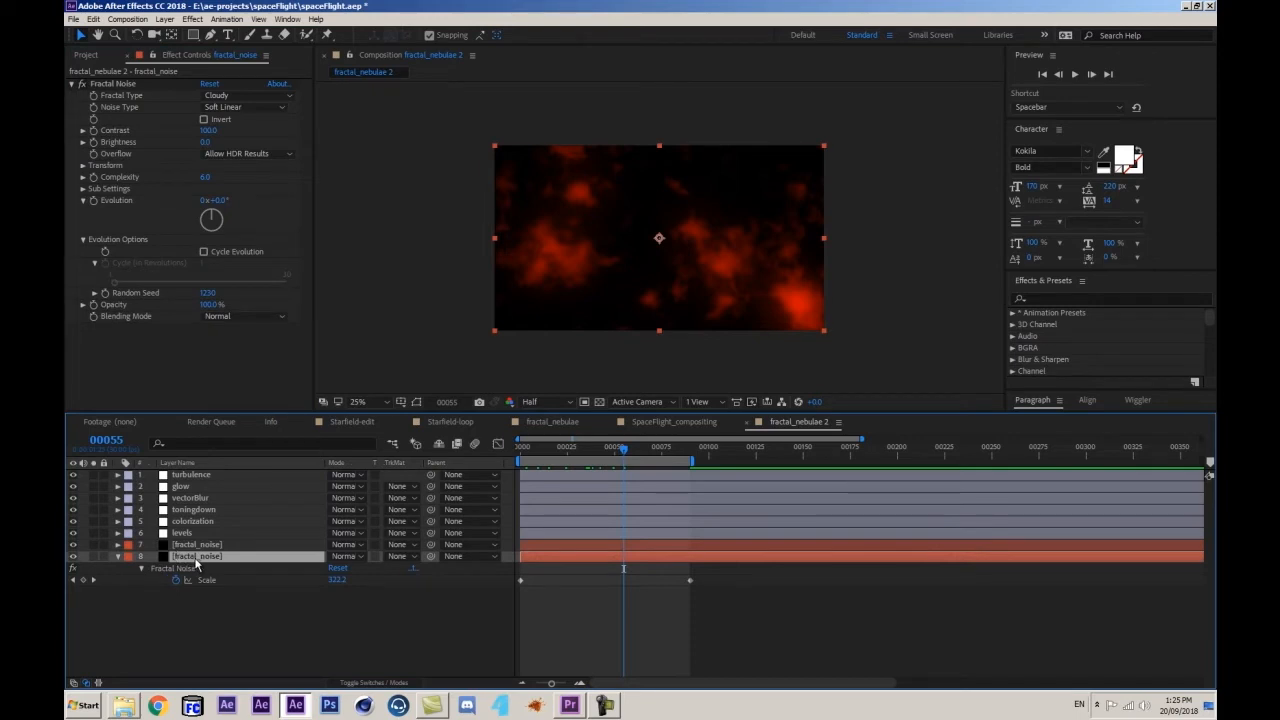
click(157, 56)
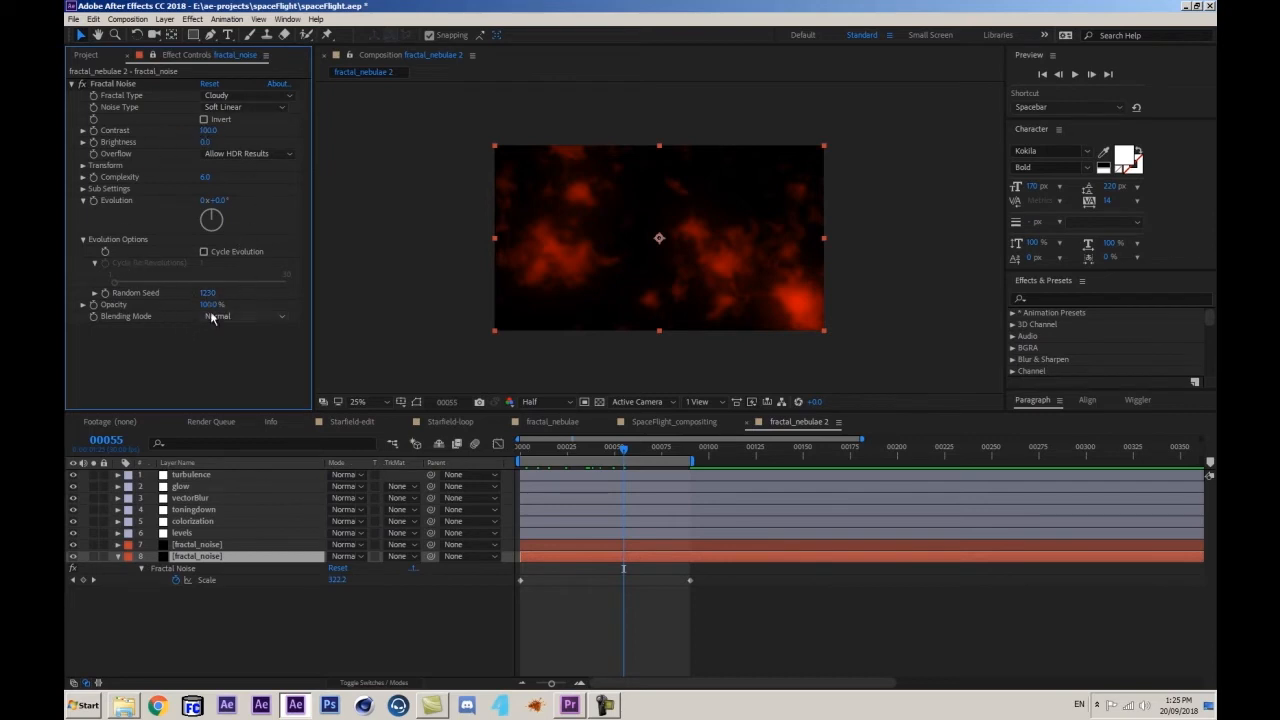
- Link the upper fractal_noise layer's Random Seed to the lower fractal_noise layer's Random Seed with an expression
click(197, 545)
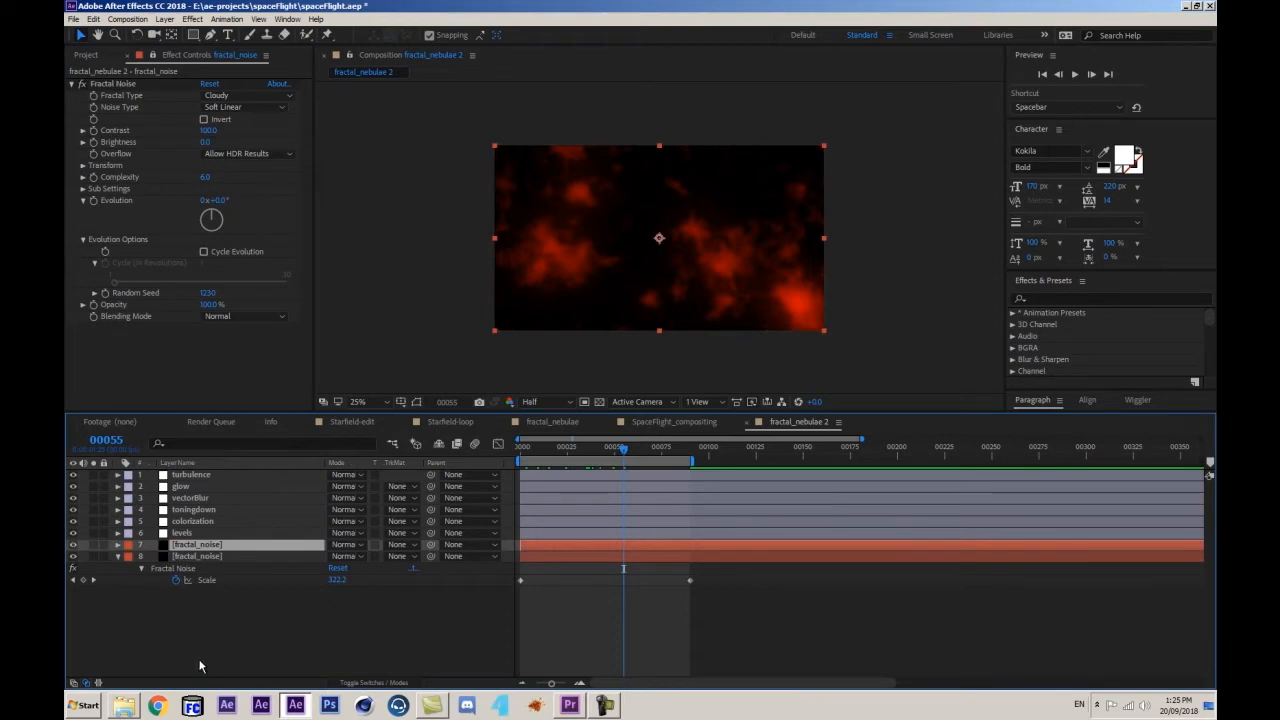
key(e)
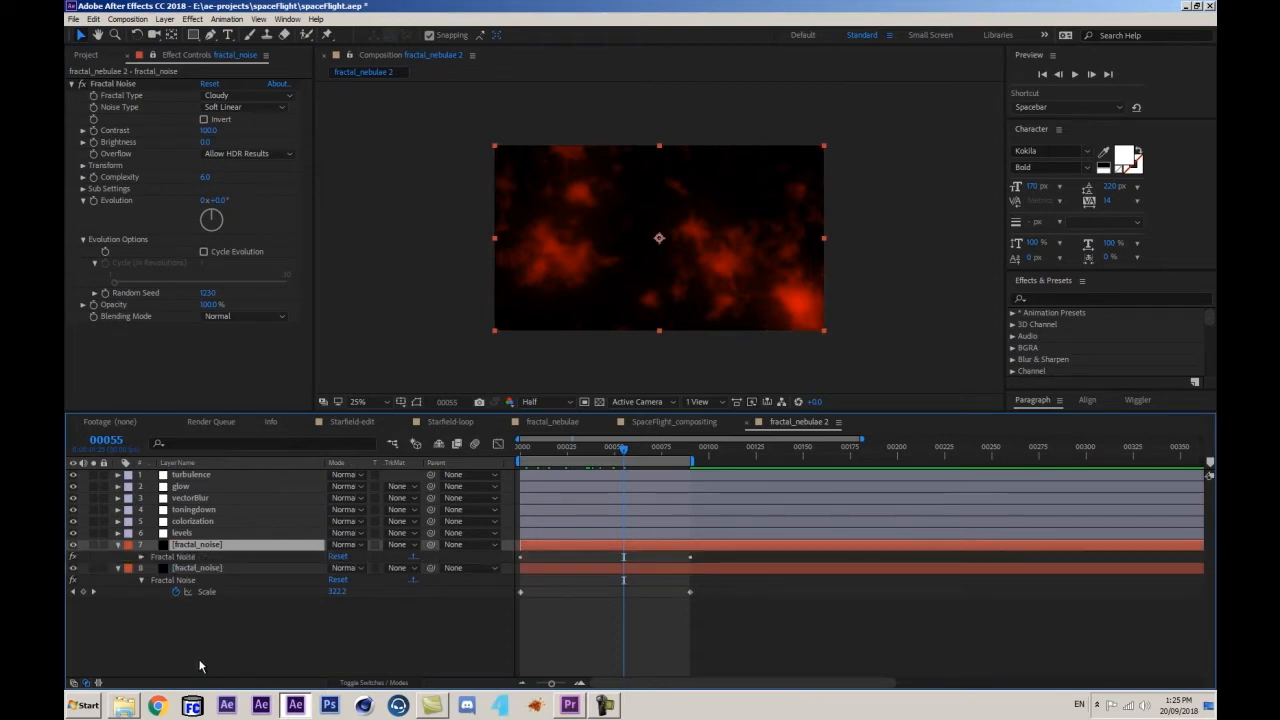
click(141, 557)
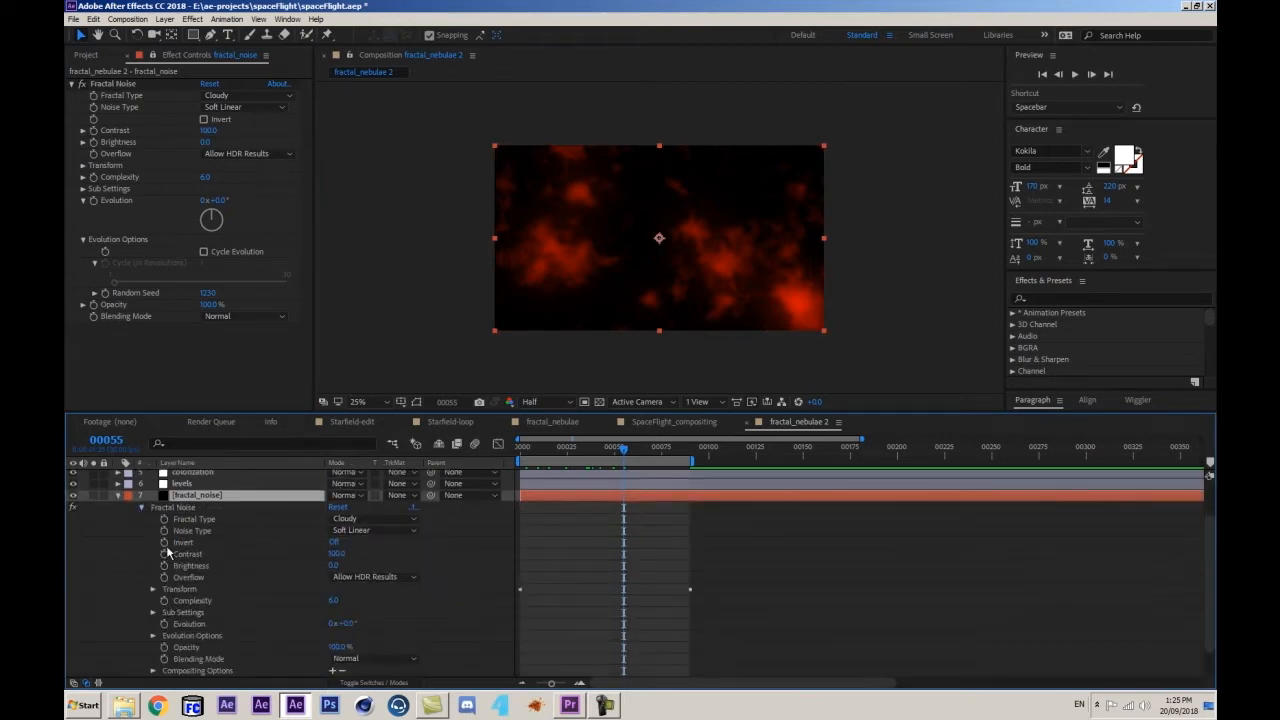
scroll(166, 589, down, 1)
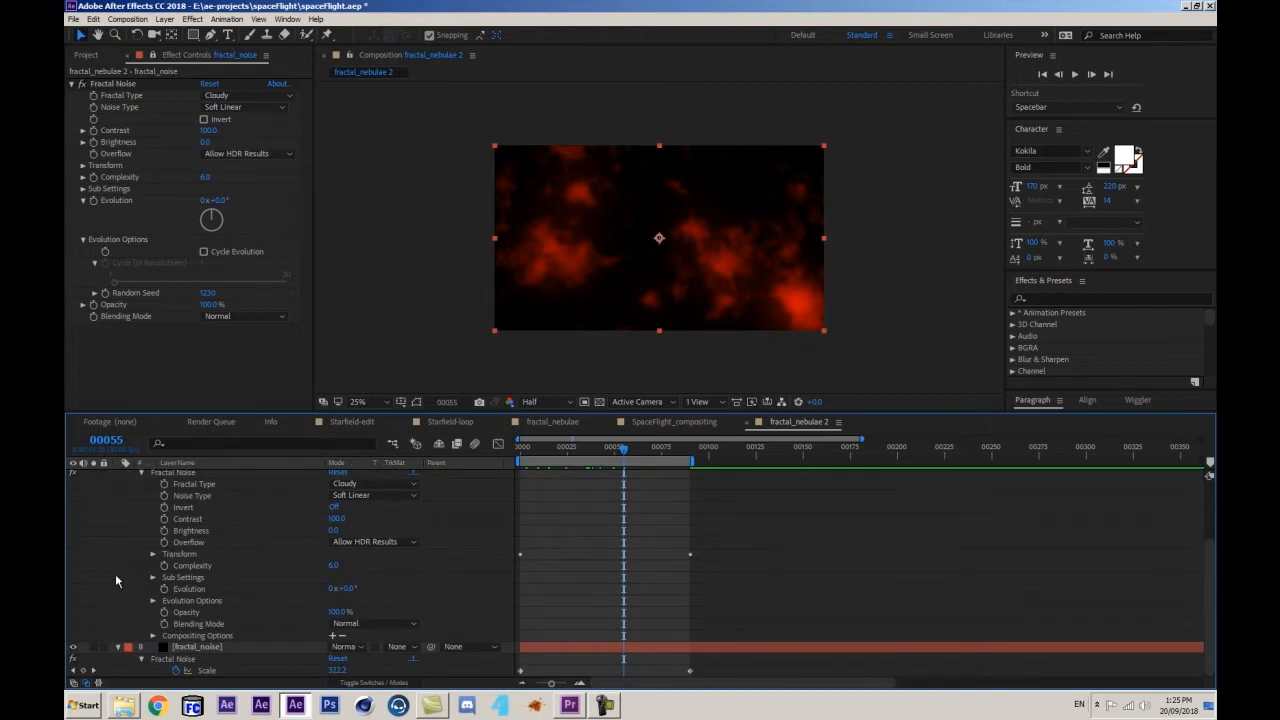
click(153, 601)
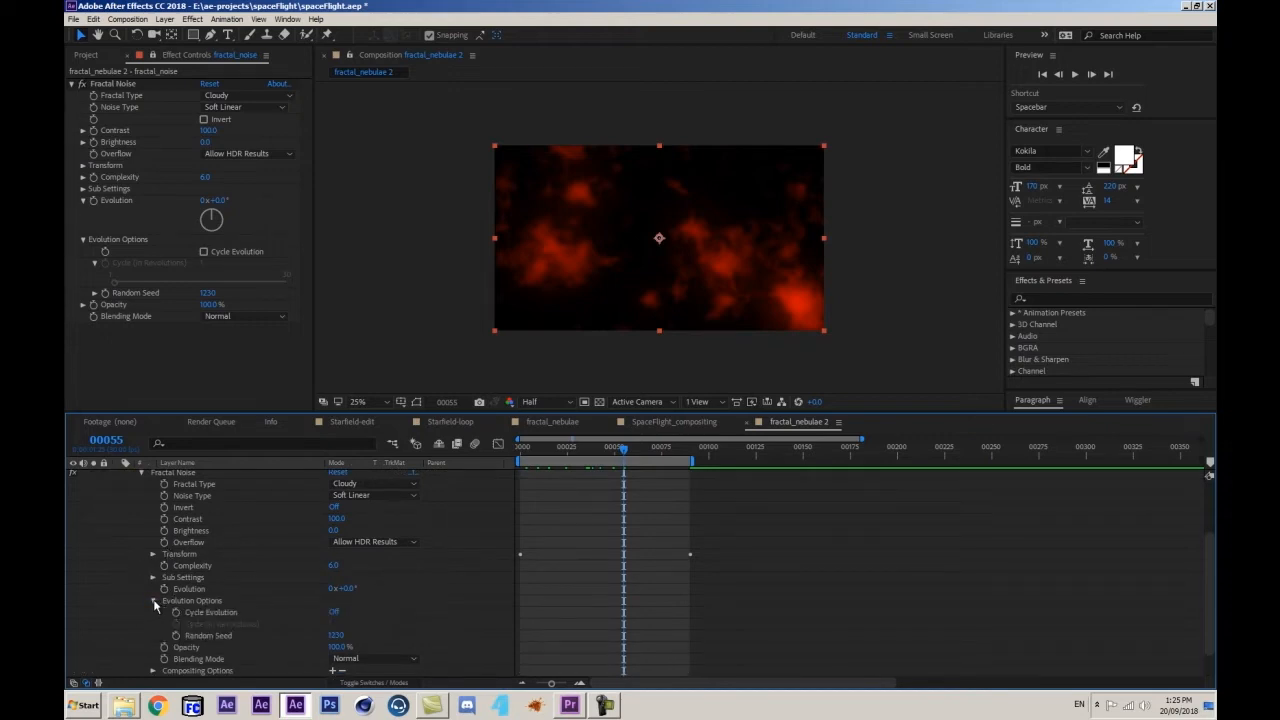
scroll(110, 606, down, 1)
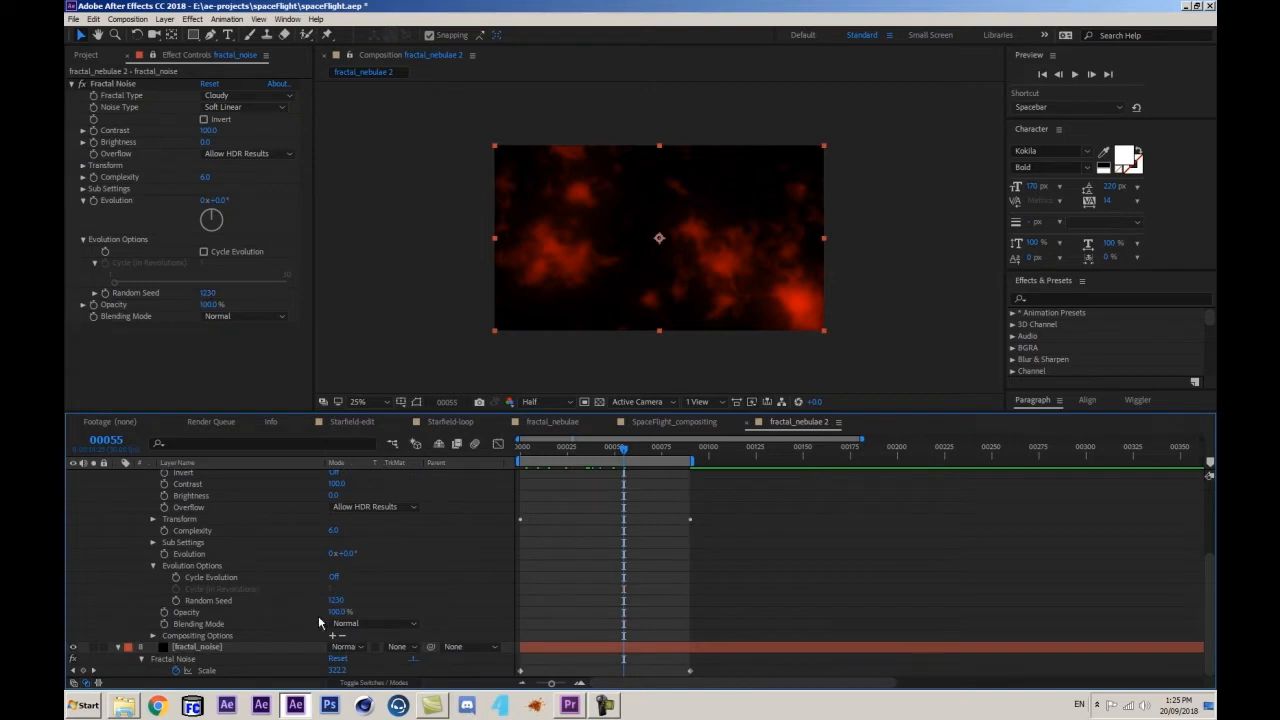
alt+click(175, 601)
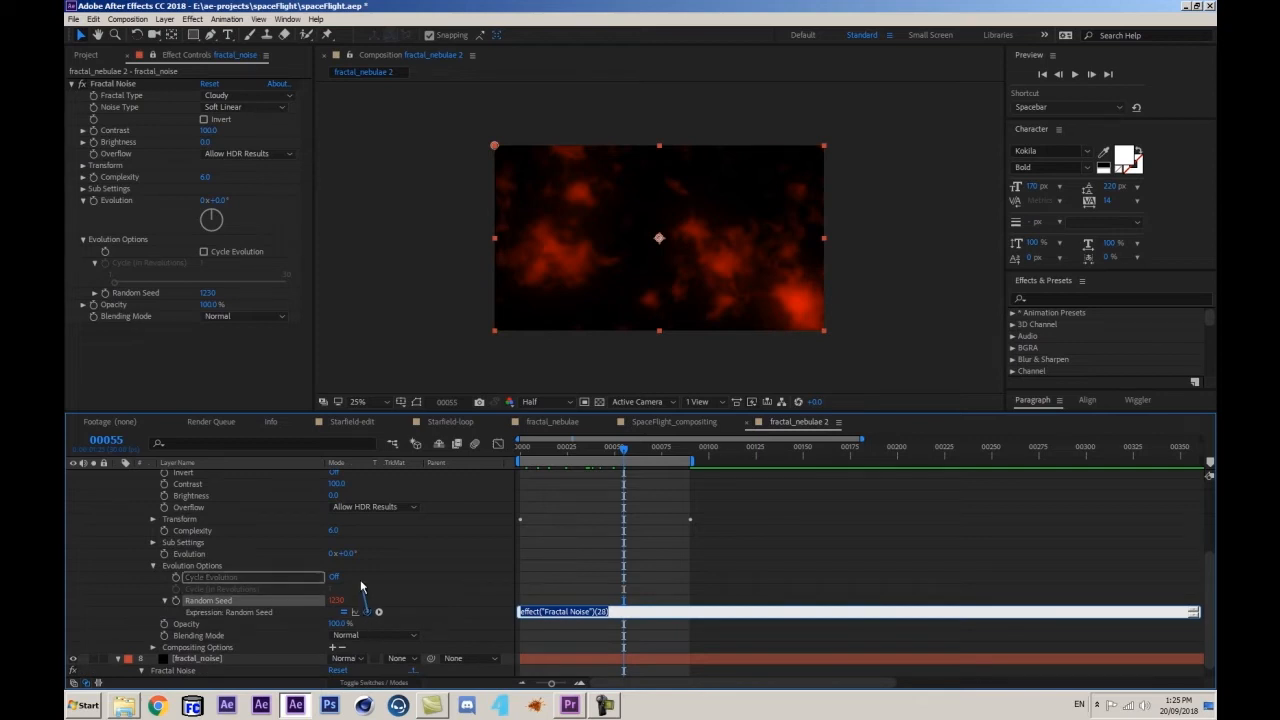
drag(367, 611, 133, 292)
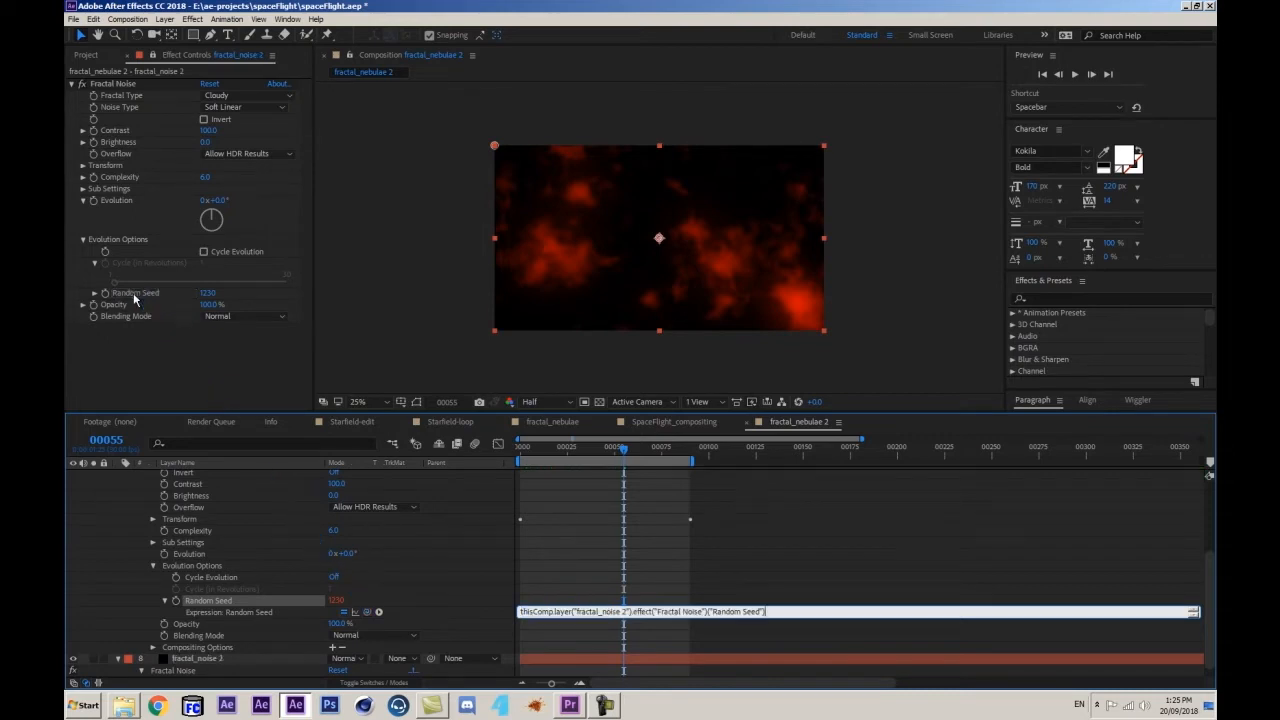
click(150, 619)
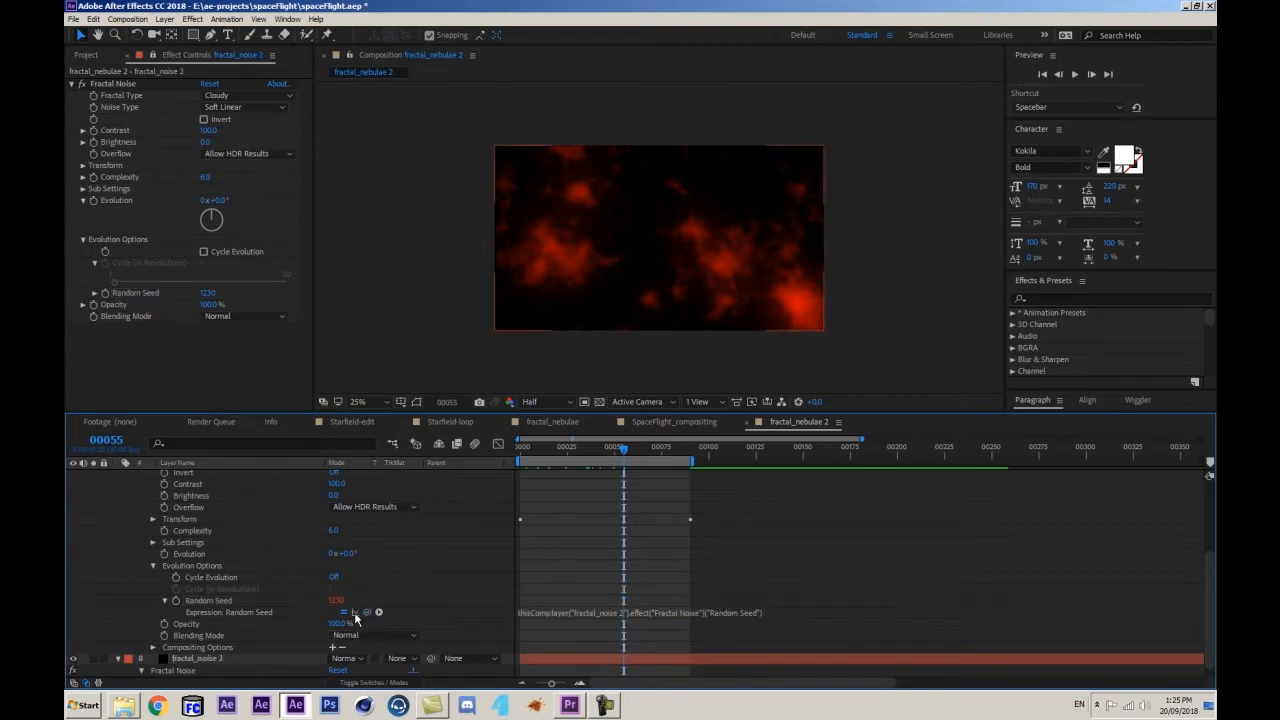
- Test the seed link by trying Random Seed 1790 and 1600 on fractal_noise 2, and undo both changes
click(208, 600)
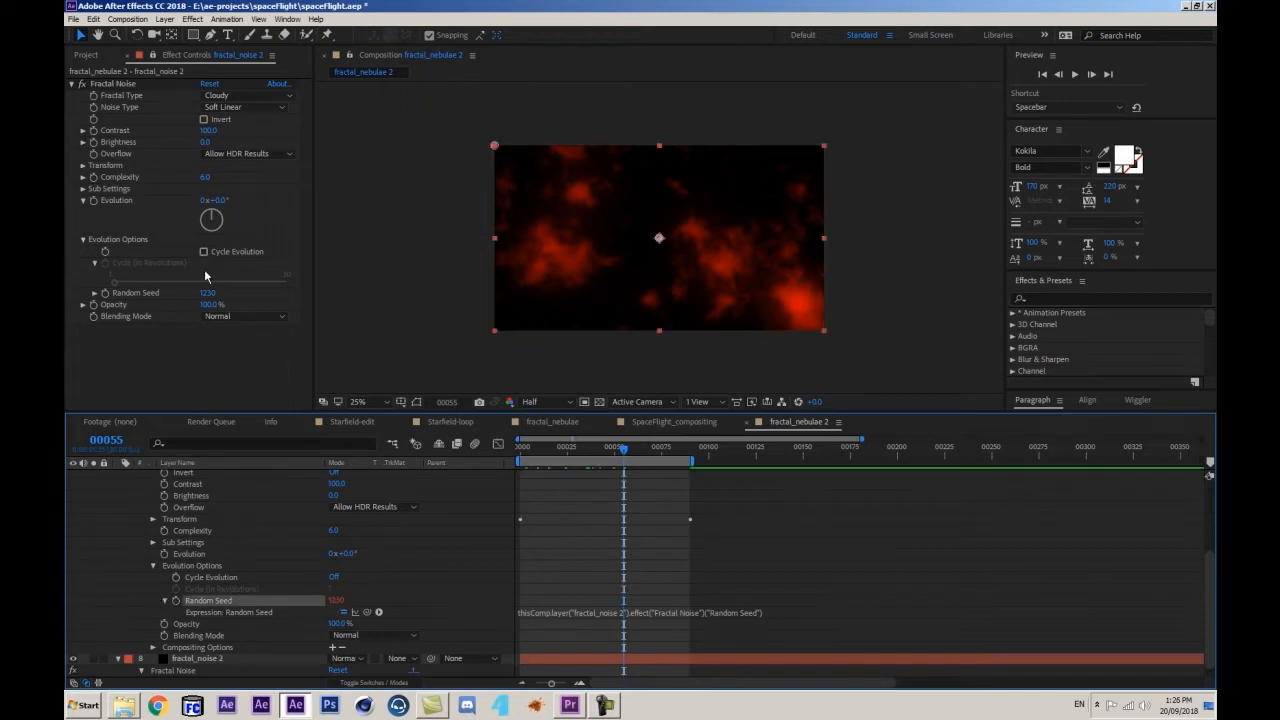
drag(207, 293, 255, 281)
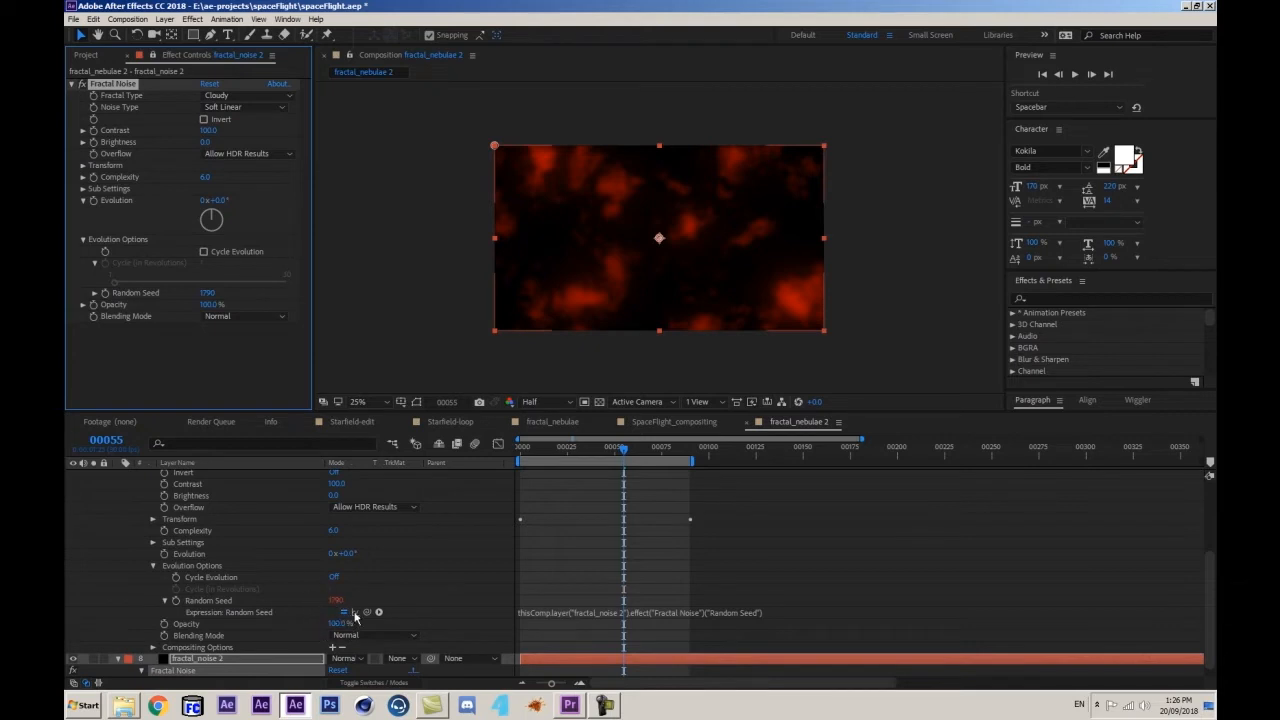
click(207, 292)
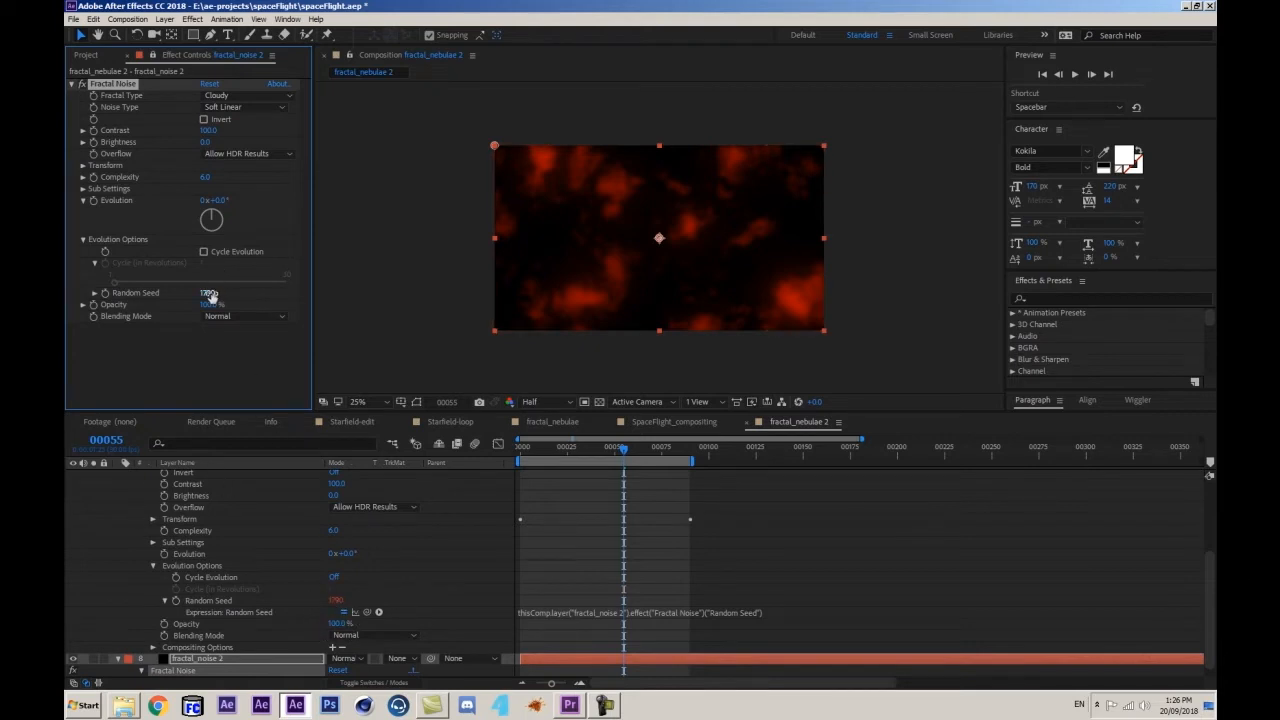
text(1600)
key(Return)
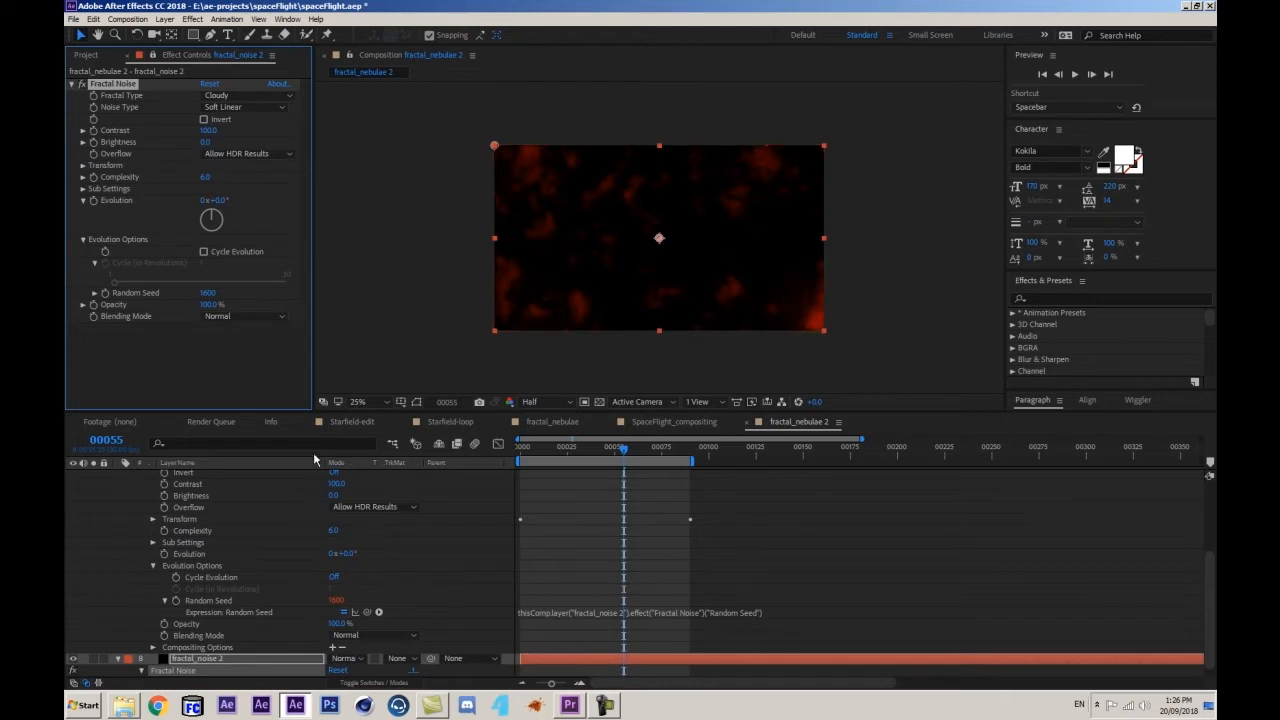
key(ctrl+z)
key(ctrl+z)
- Collapse the upper fractal_noise layer's properties and apply Exponential Scale to both Scale keyframes of fractal_noise 2
scroll(284, 531, up, 4)
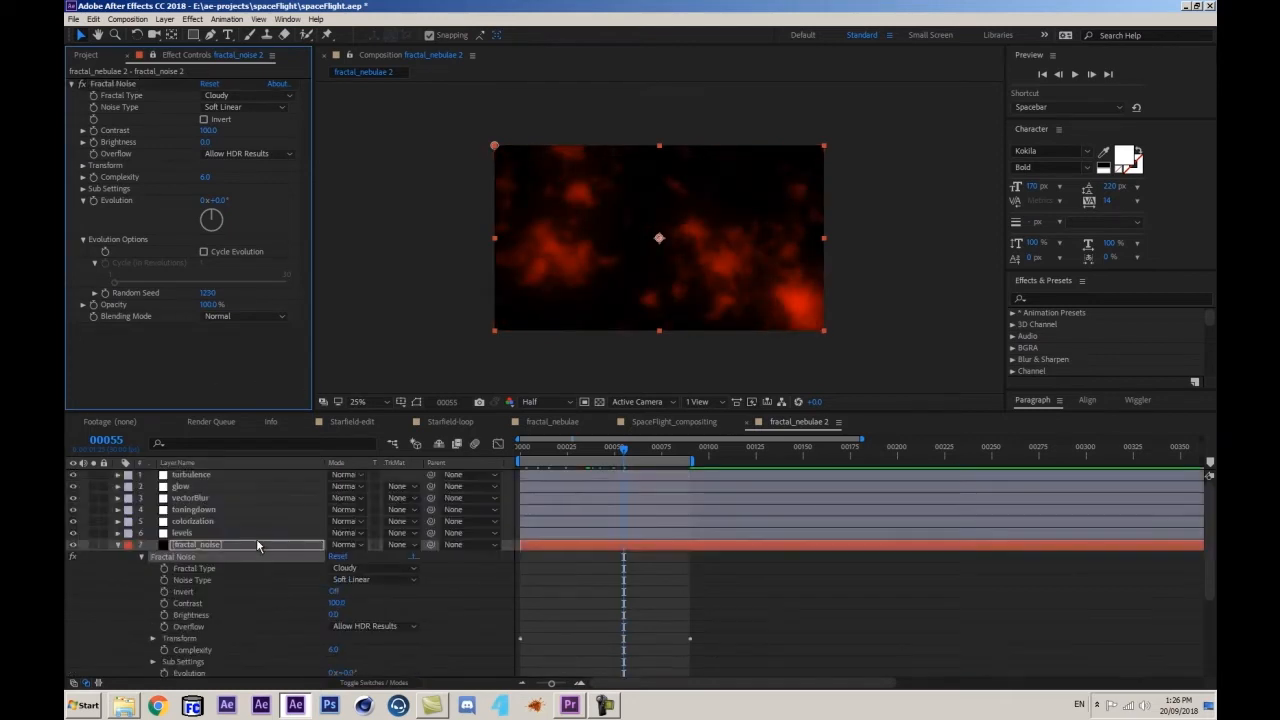
scroll(298, 605, down, 2)
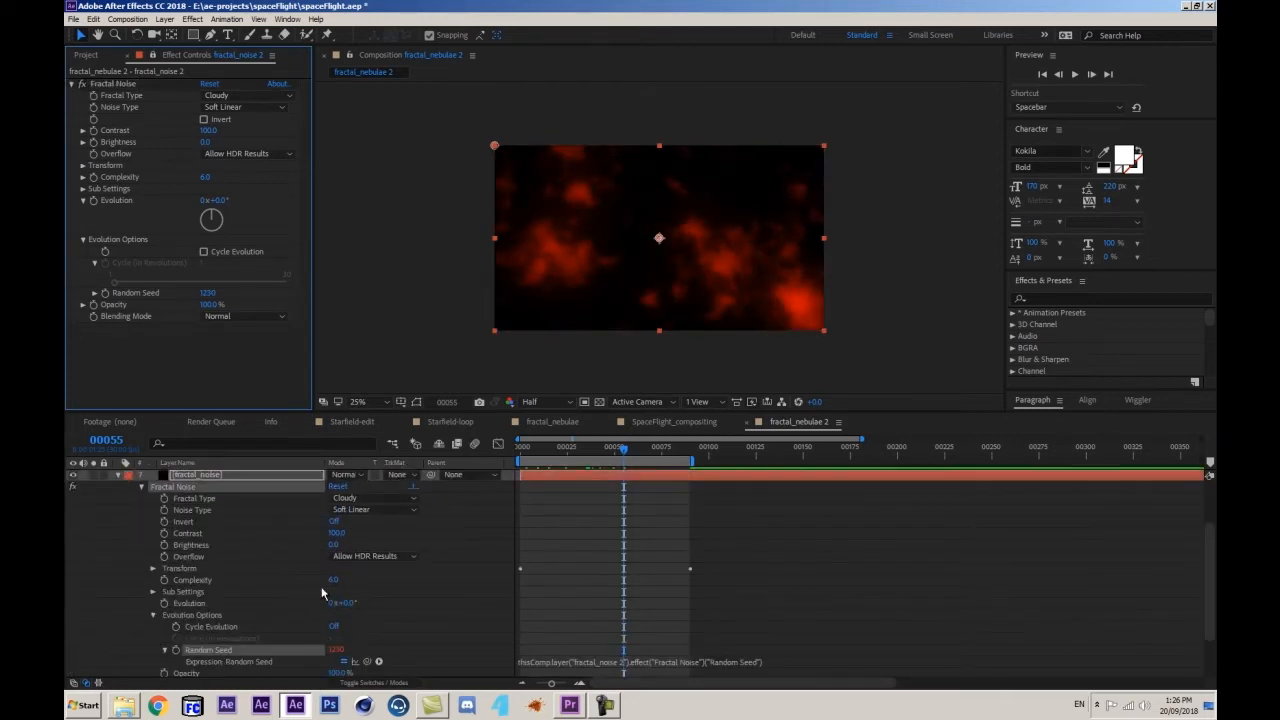
scroll(181, 535, up, 3)
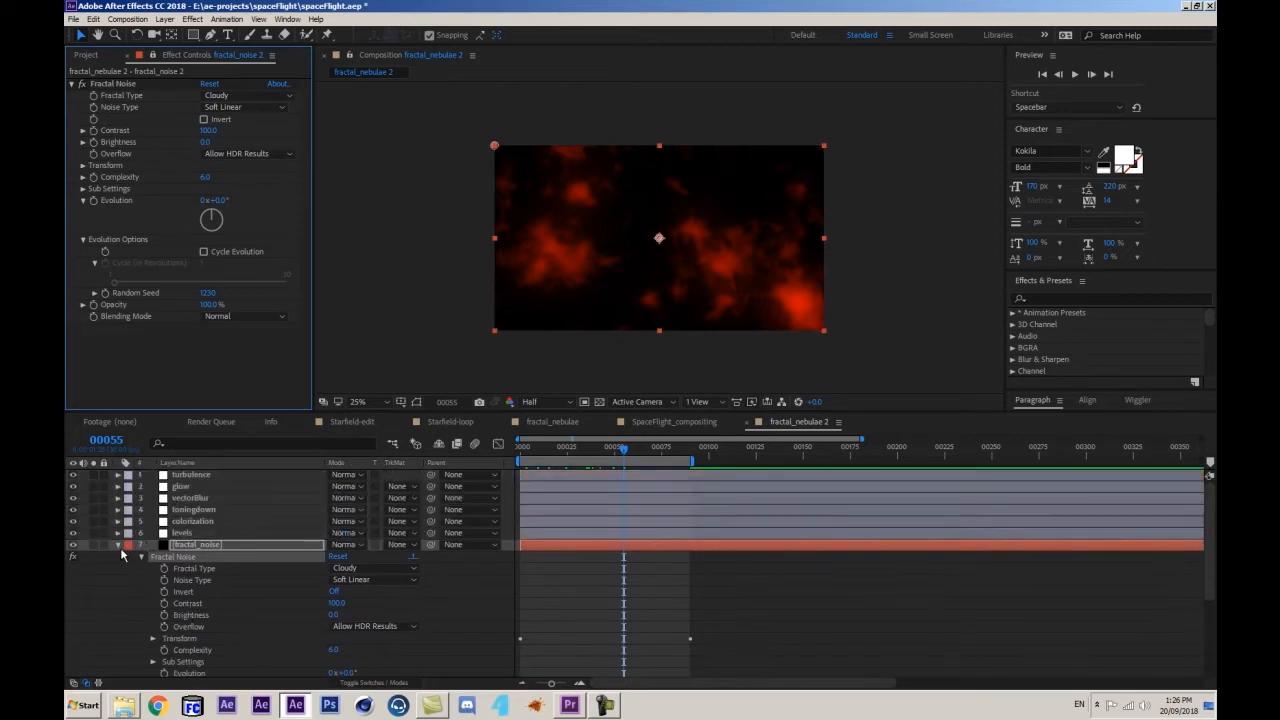
click(118, 545)
click(200, 546)
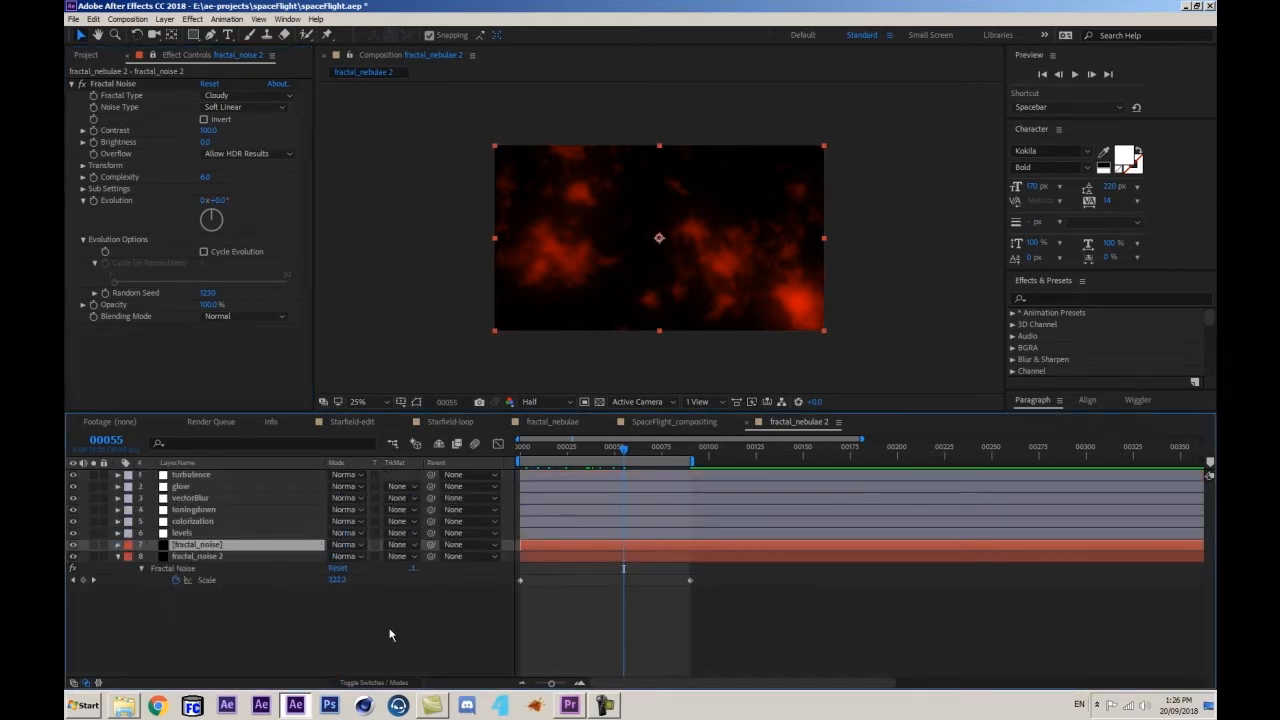
drag(740, 578, 494, 588)
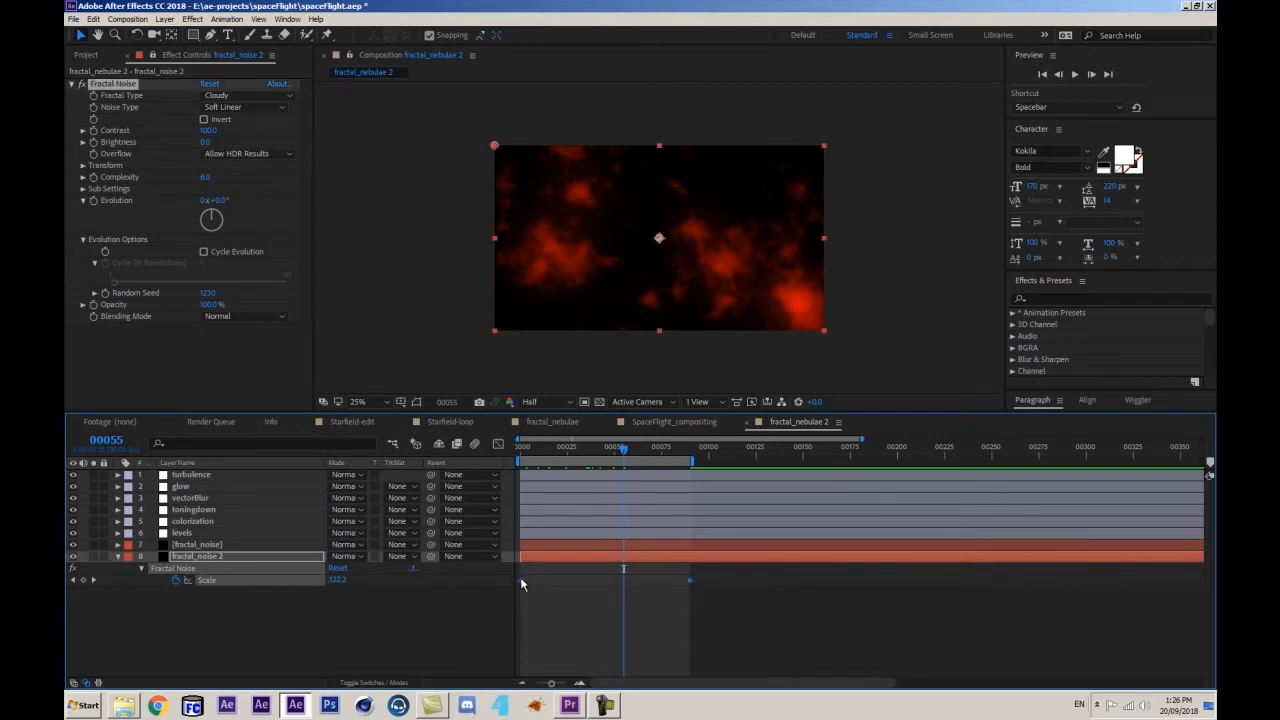
right_click(692, 581)
mouse_move(730, 578)
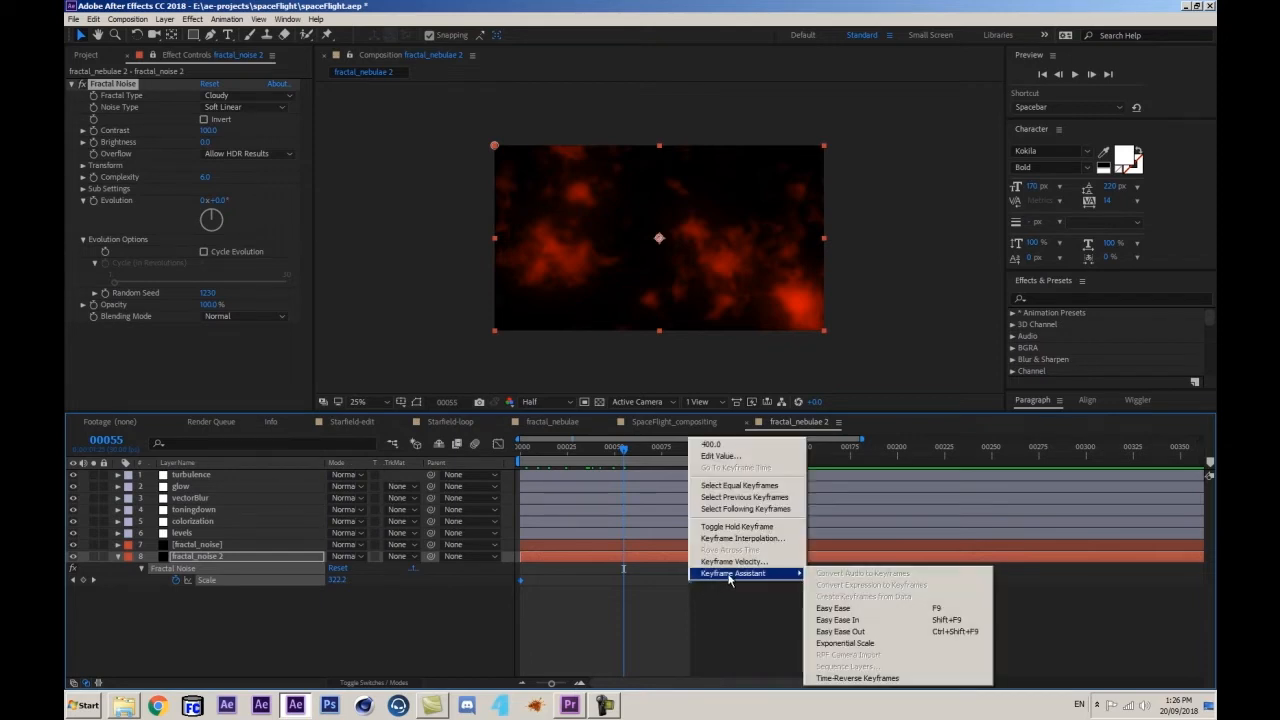
click(861, 645)
click(437, 620)
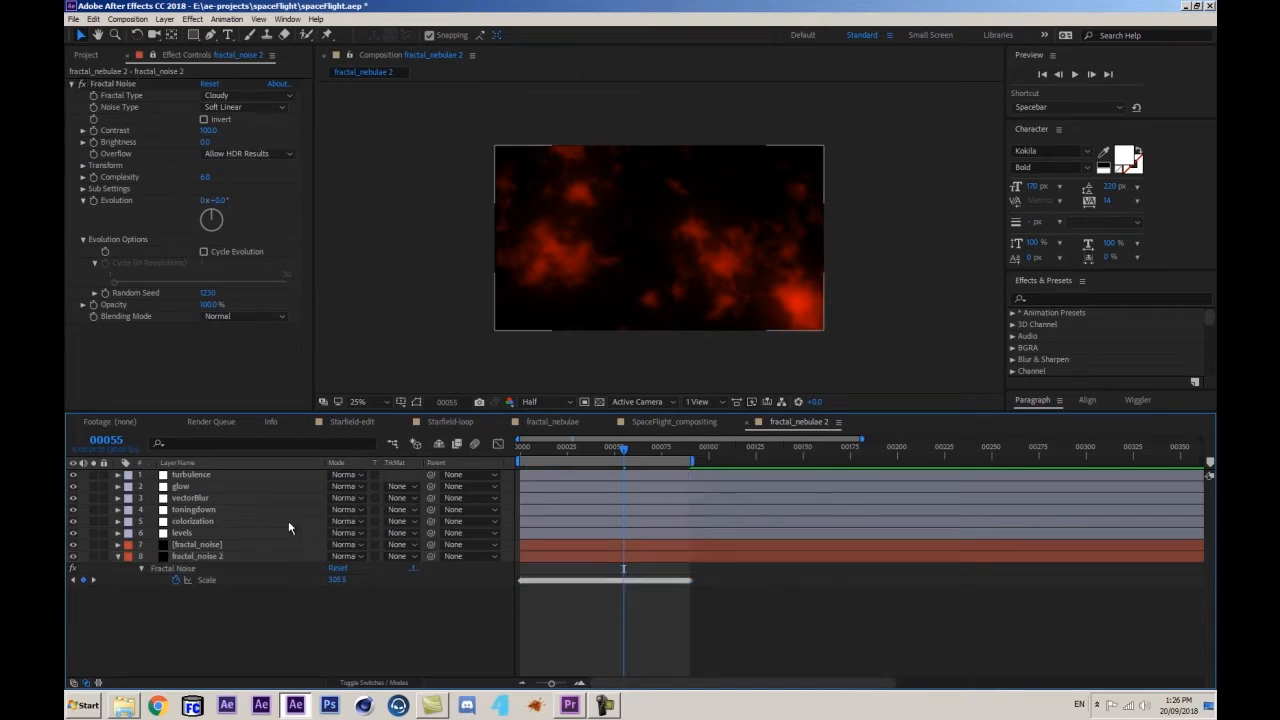
- Reveal the upper fractal_noise layer's keyframes and set its Scale to 100 at frame 0
click(215, 546)
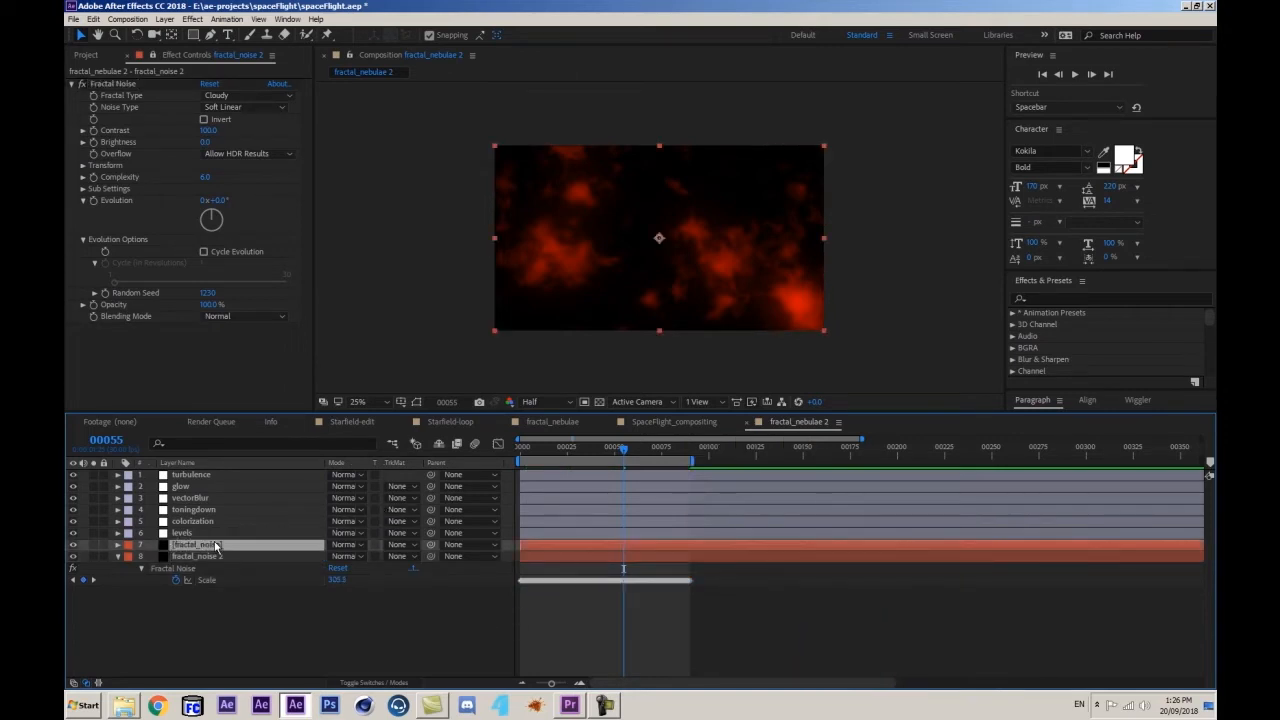
key(u)
drag(623, 450, 703, 444)
key(Home)
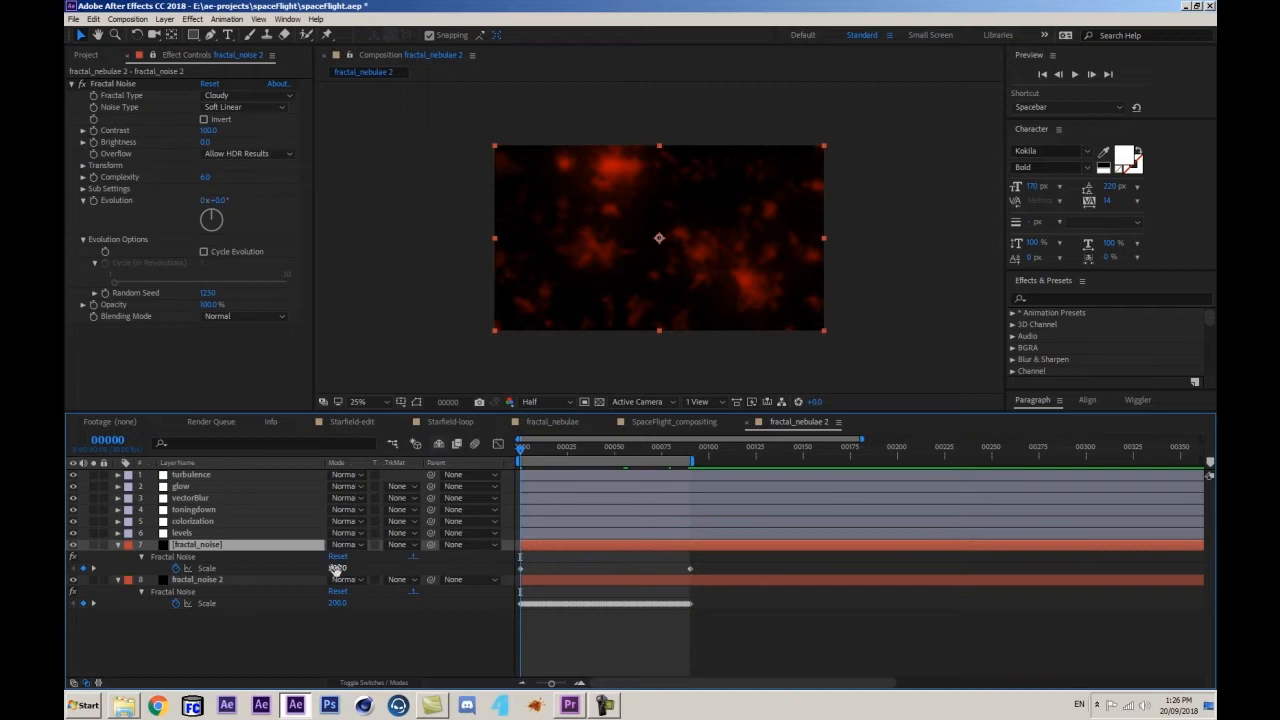
click(337, 567)
click(417, 622)
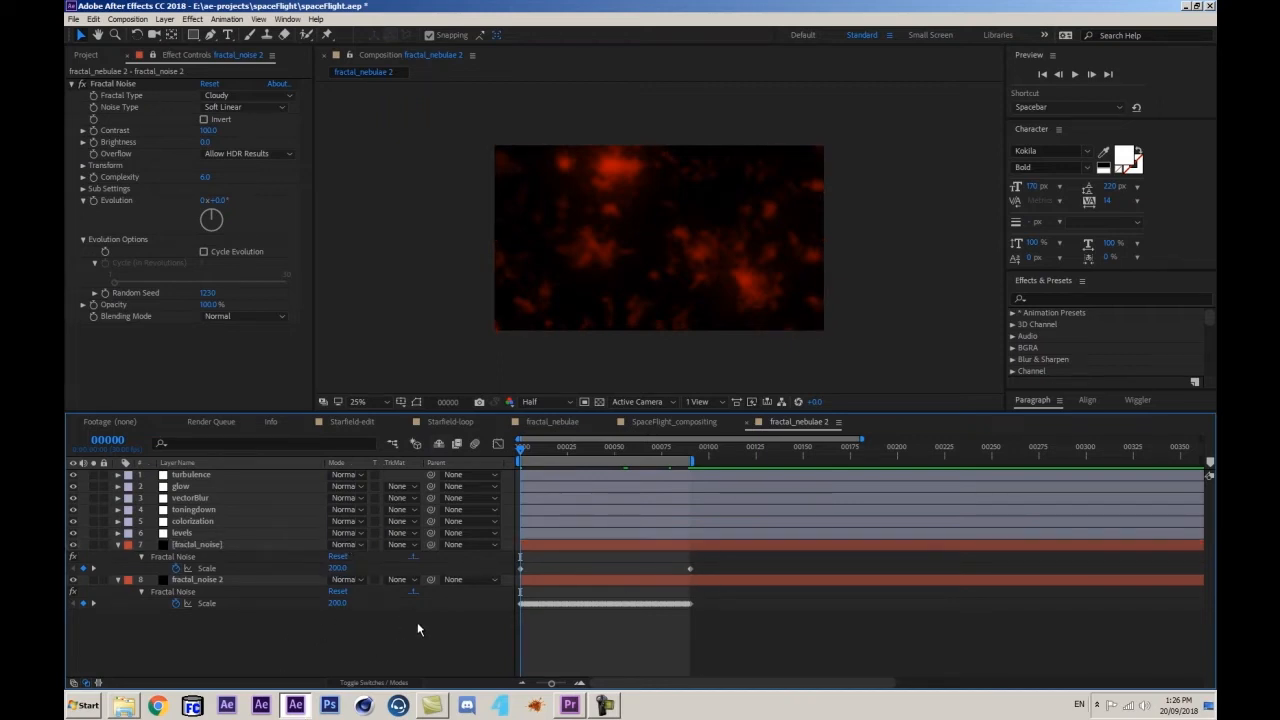
click(337, 568)
text(1)
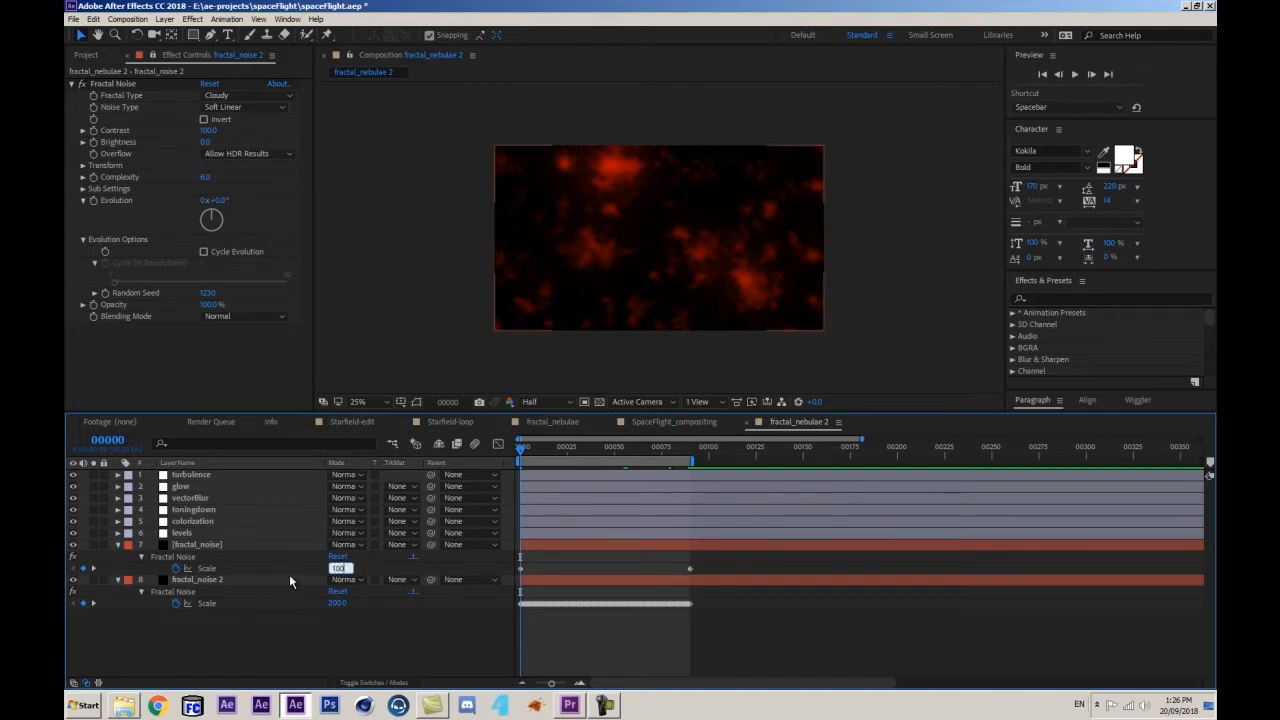
key(Return)
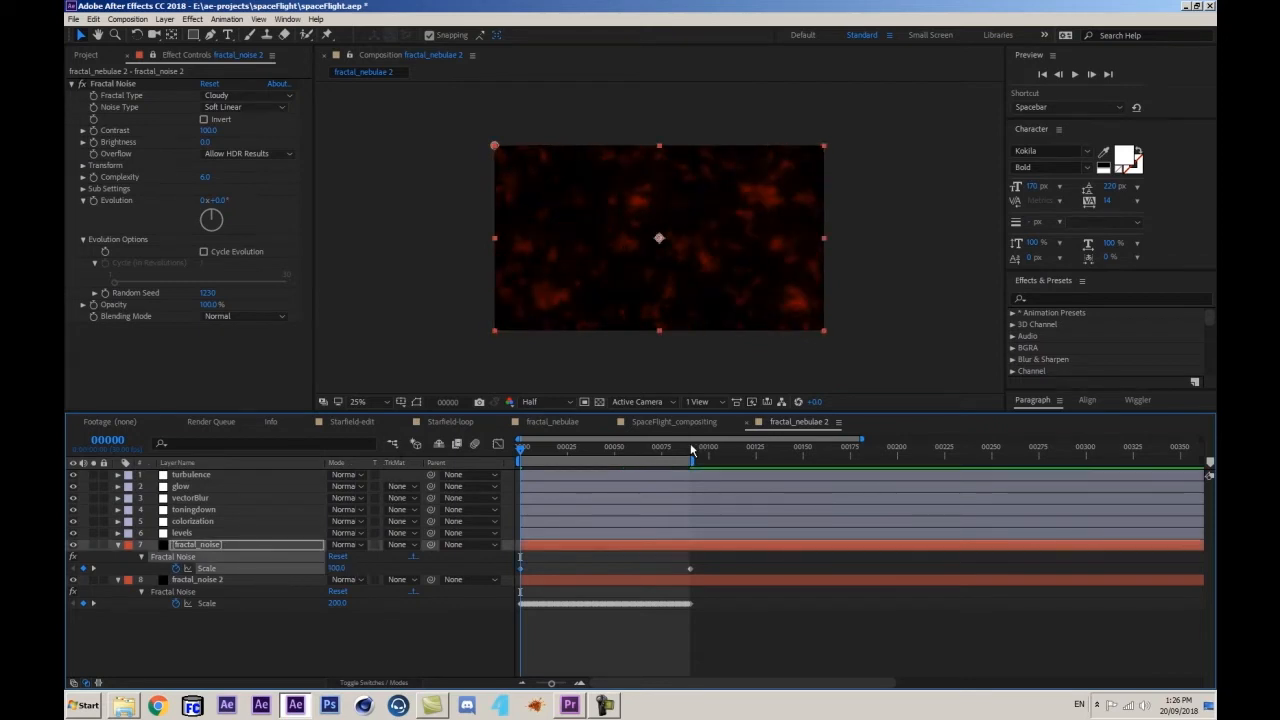
- Set the upper fractal_noise layer's Scale to 200 at frame 90
click(690, 449)
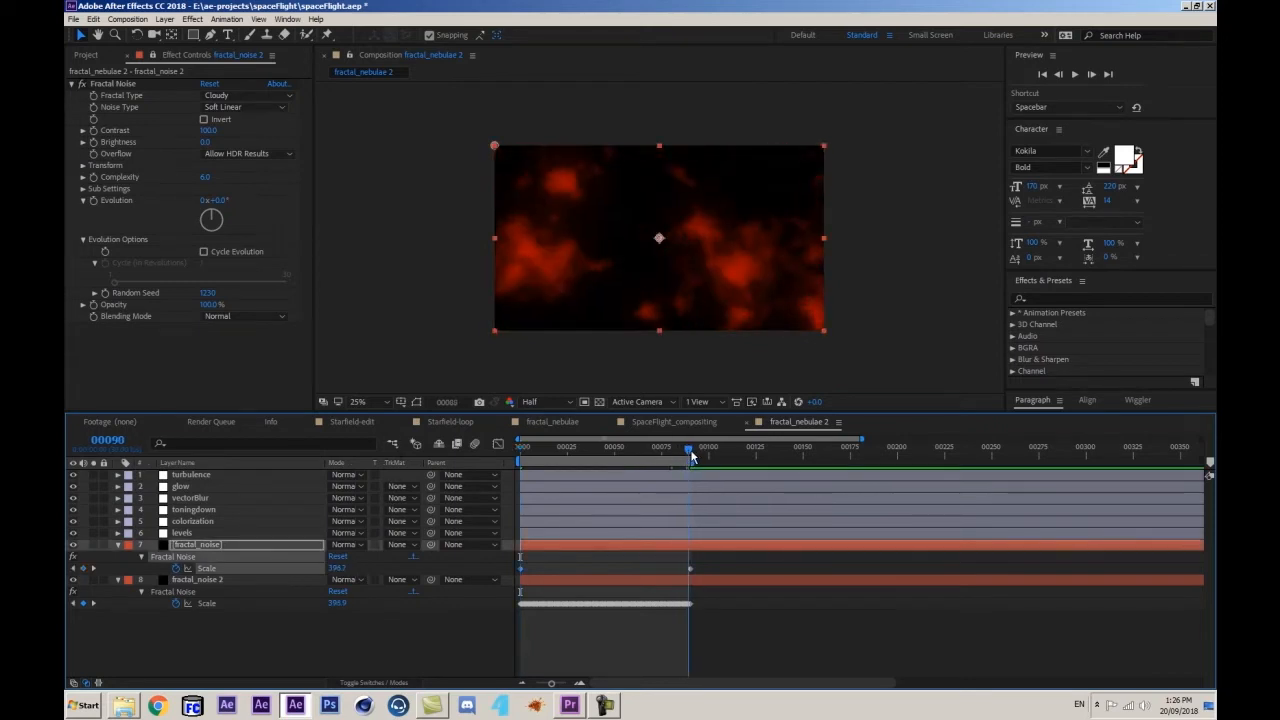
click(337, 568)
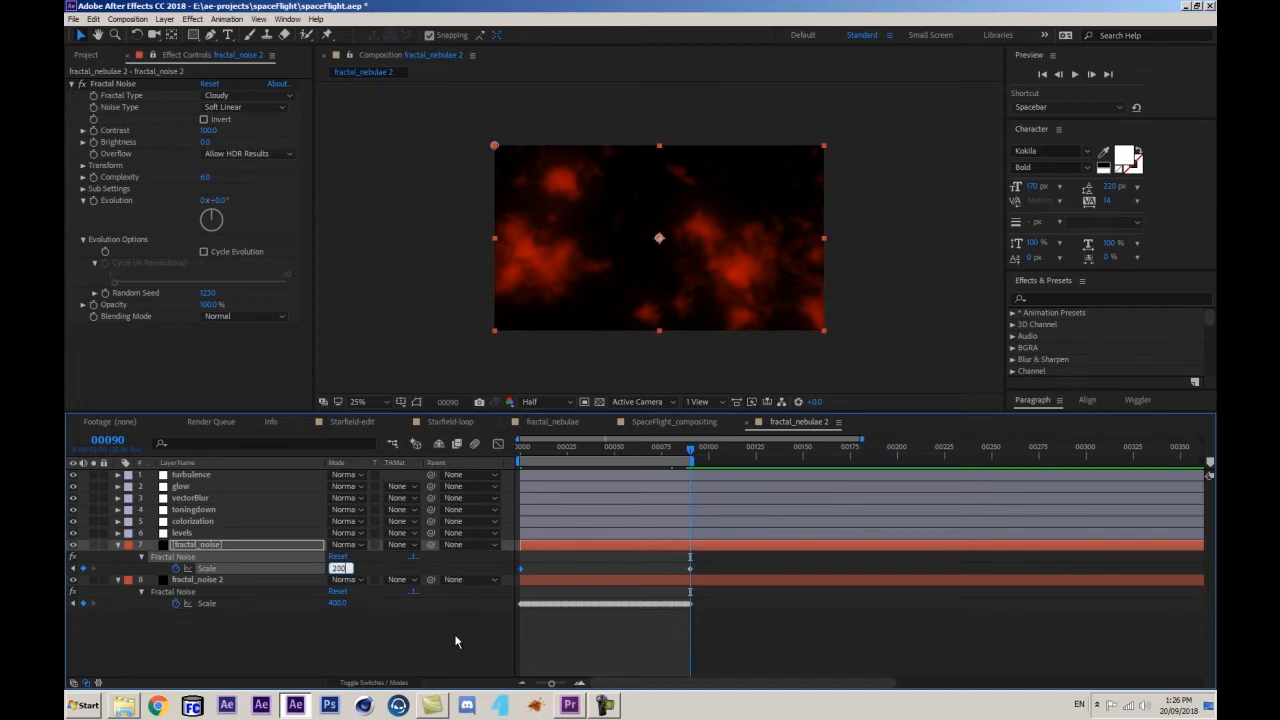
text(200)
key(Return)
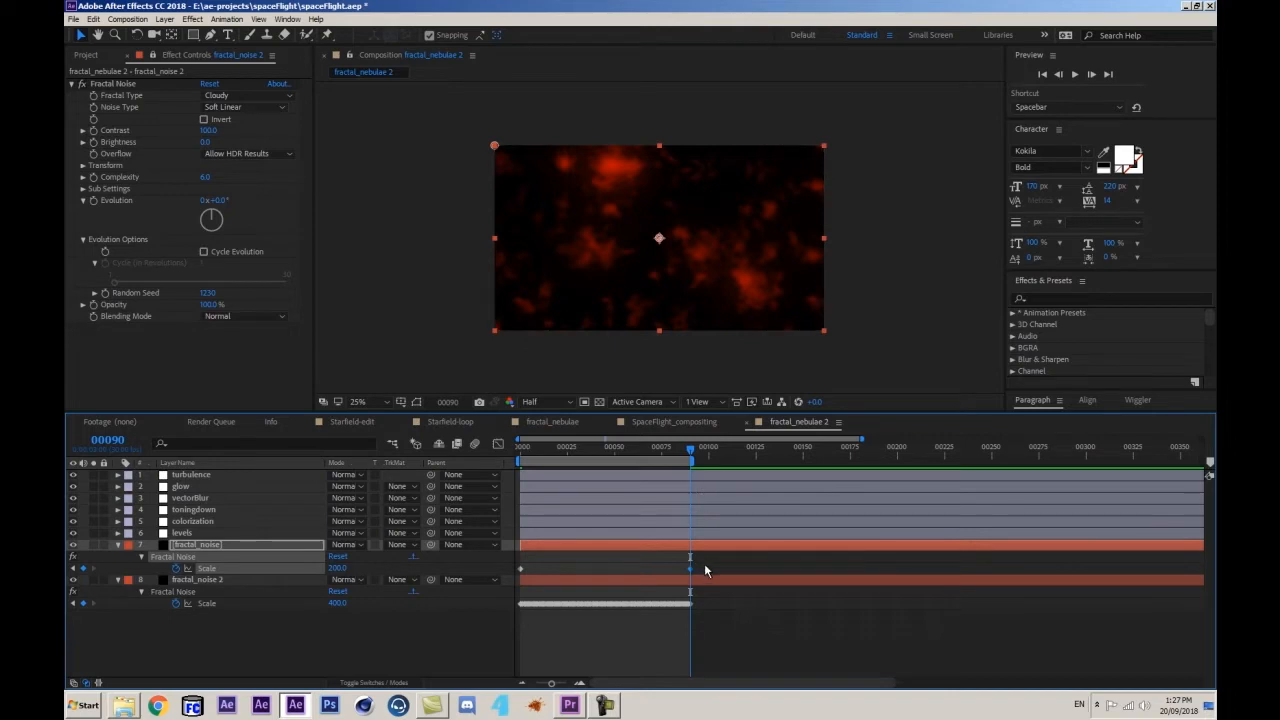
- Apply Exponential Scale to both Scale keyframes of the upper fractal_noise layer and return to frame 0
drag(705, 564, 512, 571)
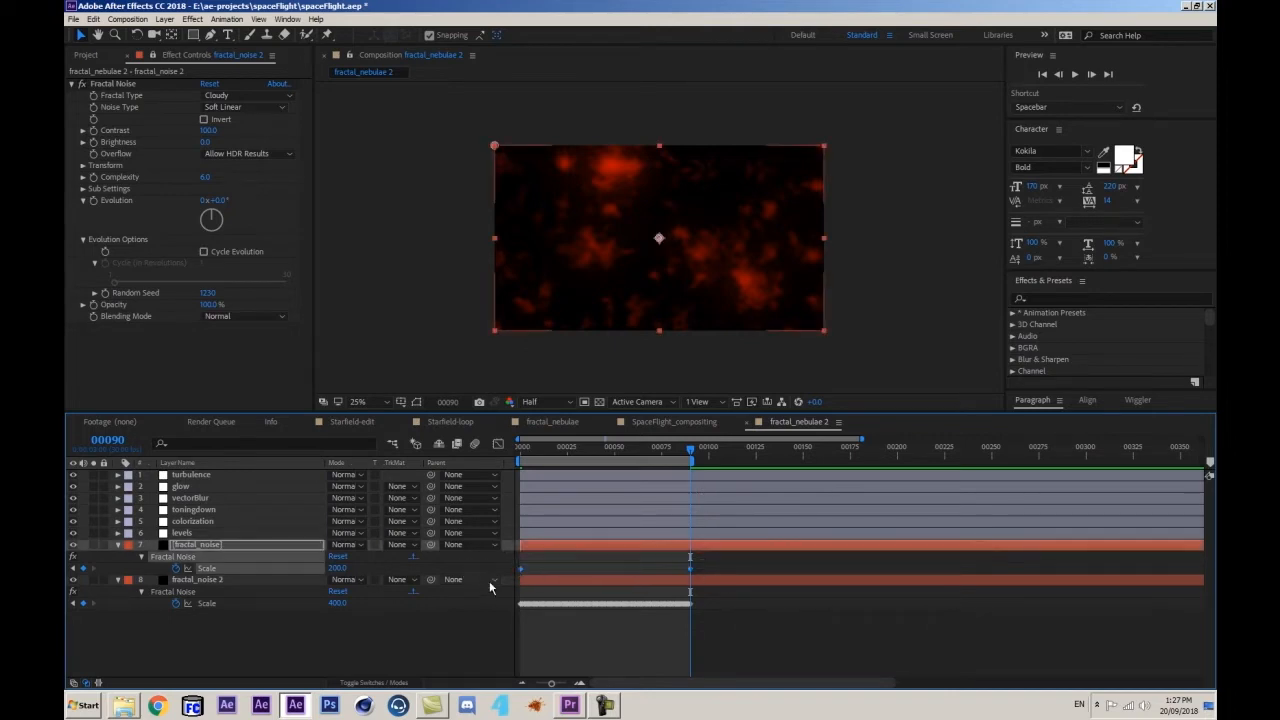
right_click(520, 573)
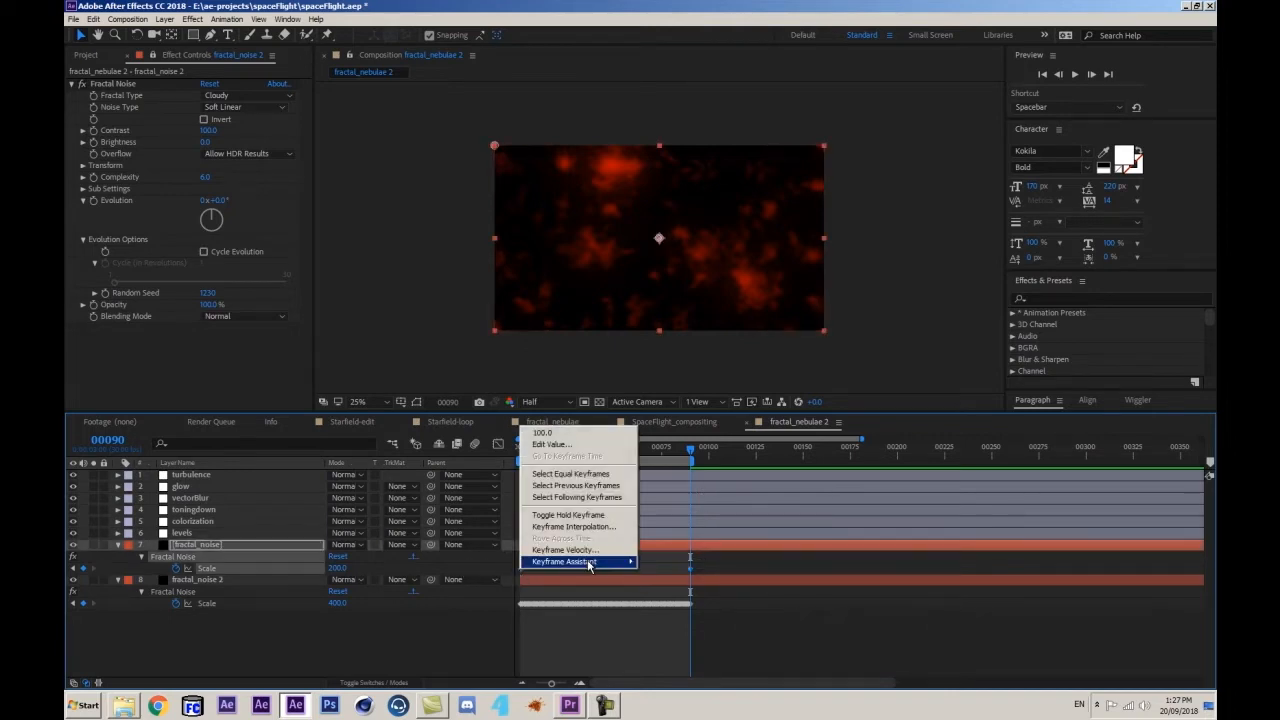
mouse_move(590, 562)
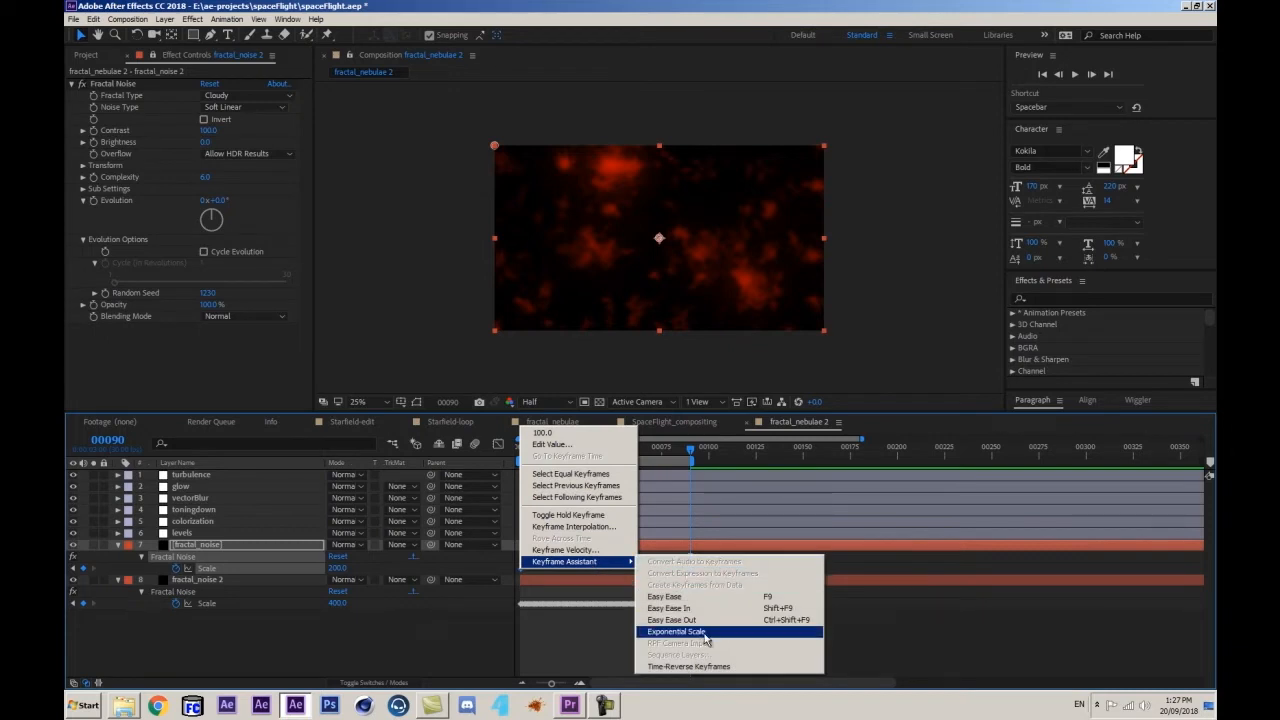
click(706, 633)
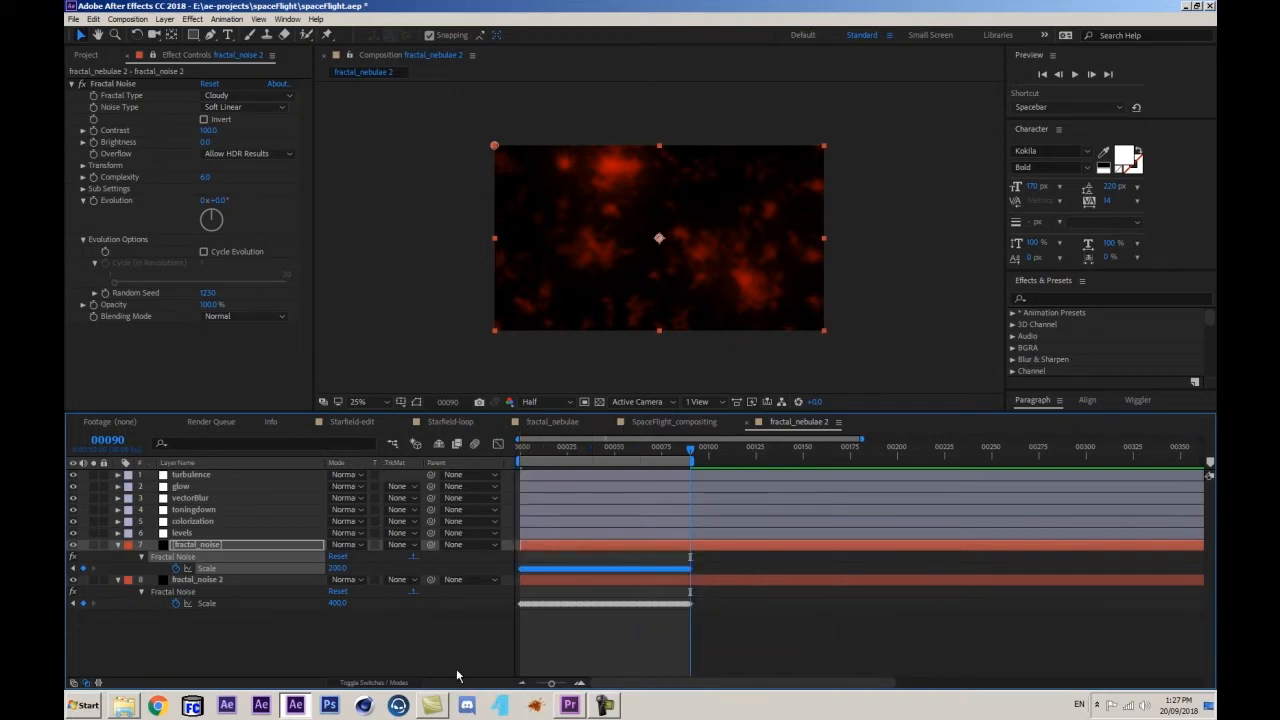
key(Home)
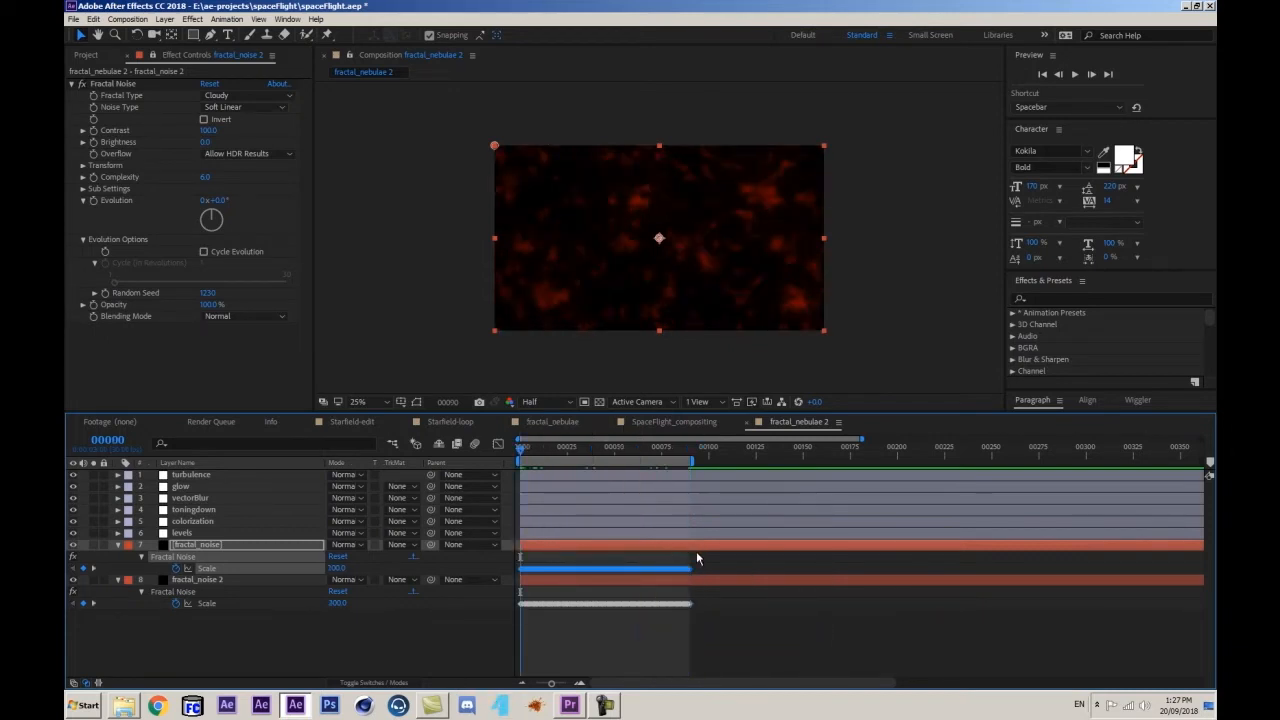
click(318, 645)
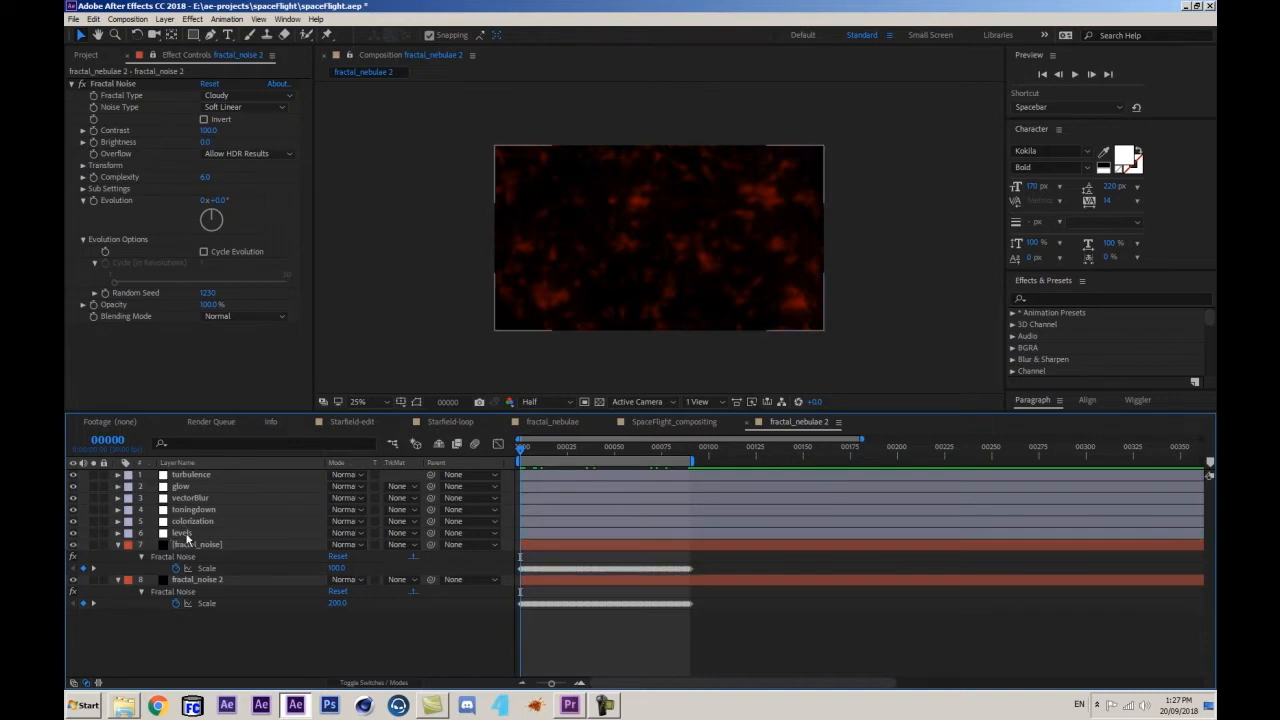
- Reveal the upper fractal_noise layer's Opacity, enable keyframing for it and set it to 0% at frame 0
click(216, 542)
key(t)
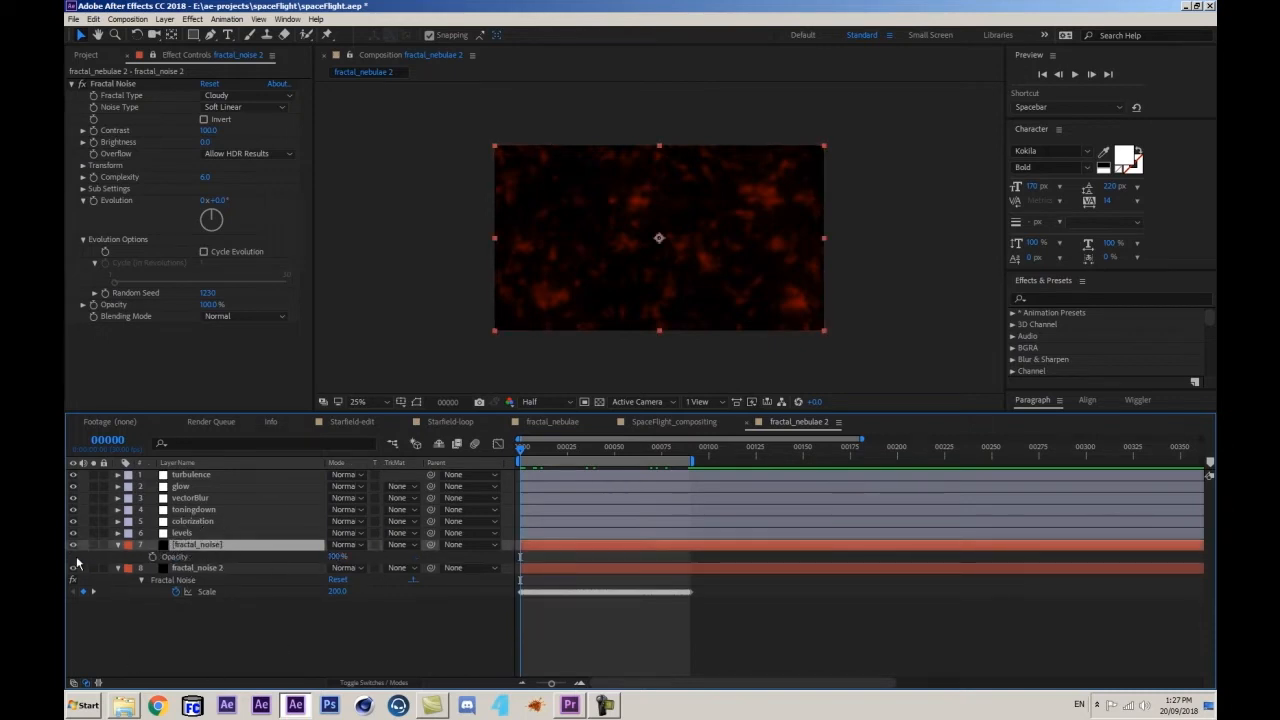
click(153, 556)
click(334, 556)
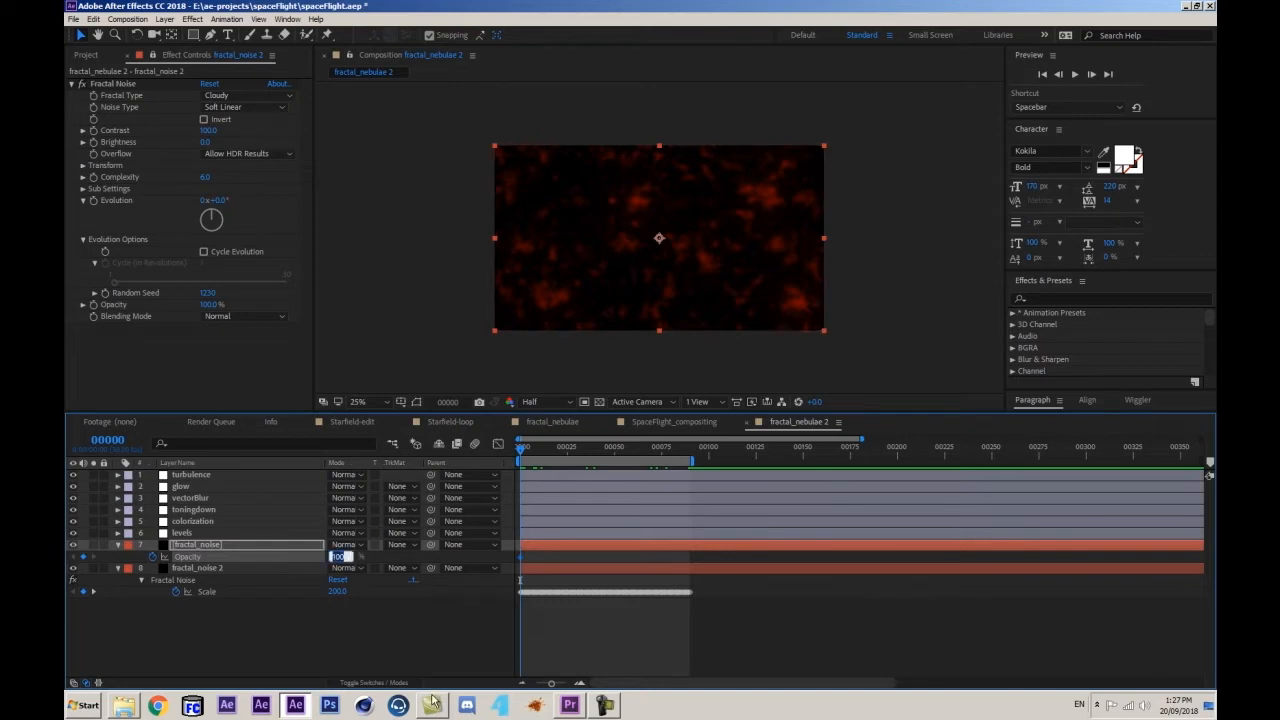
text(0)
key(Return)
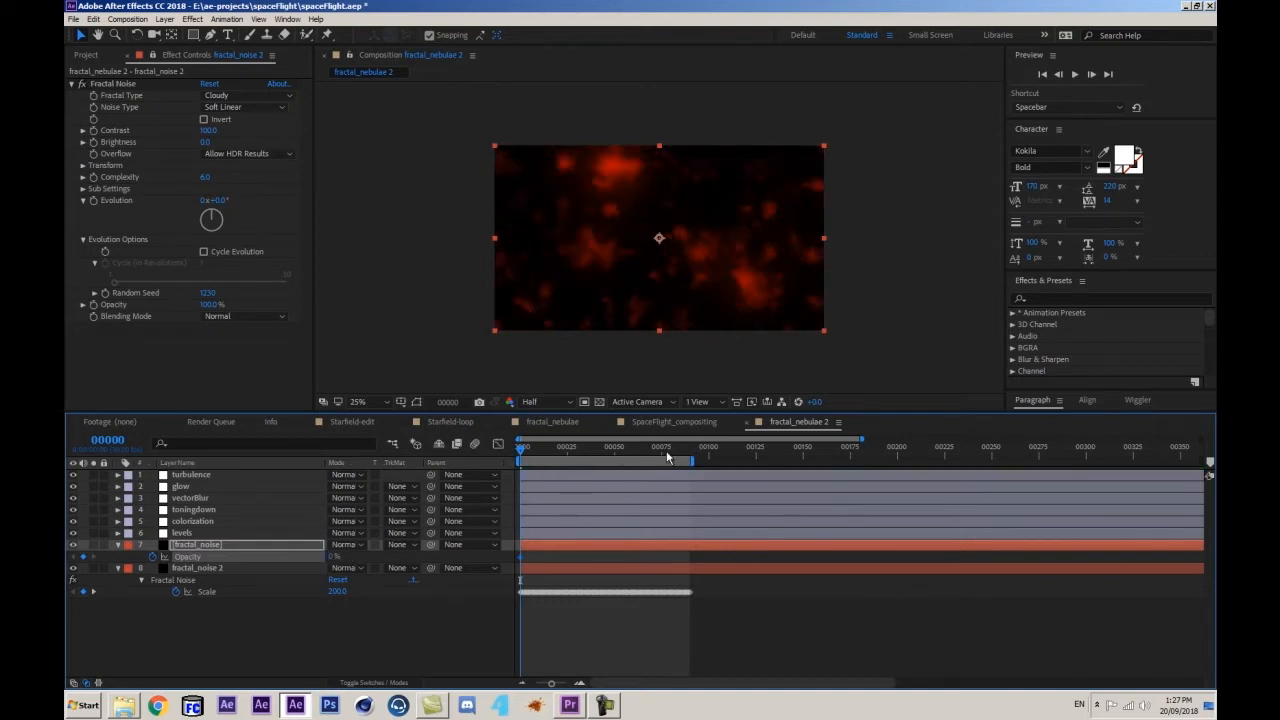
- Set the upper fractal_noise layer's Opacity to 100% at frame 90
click(690, 447)
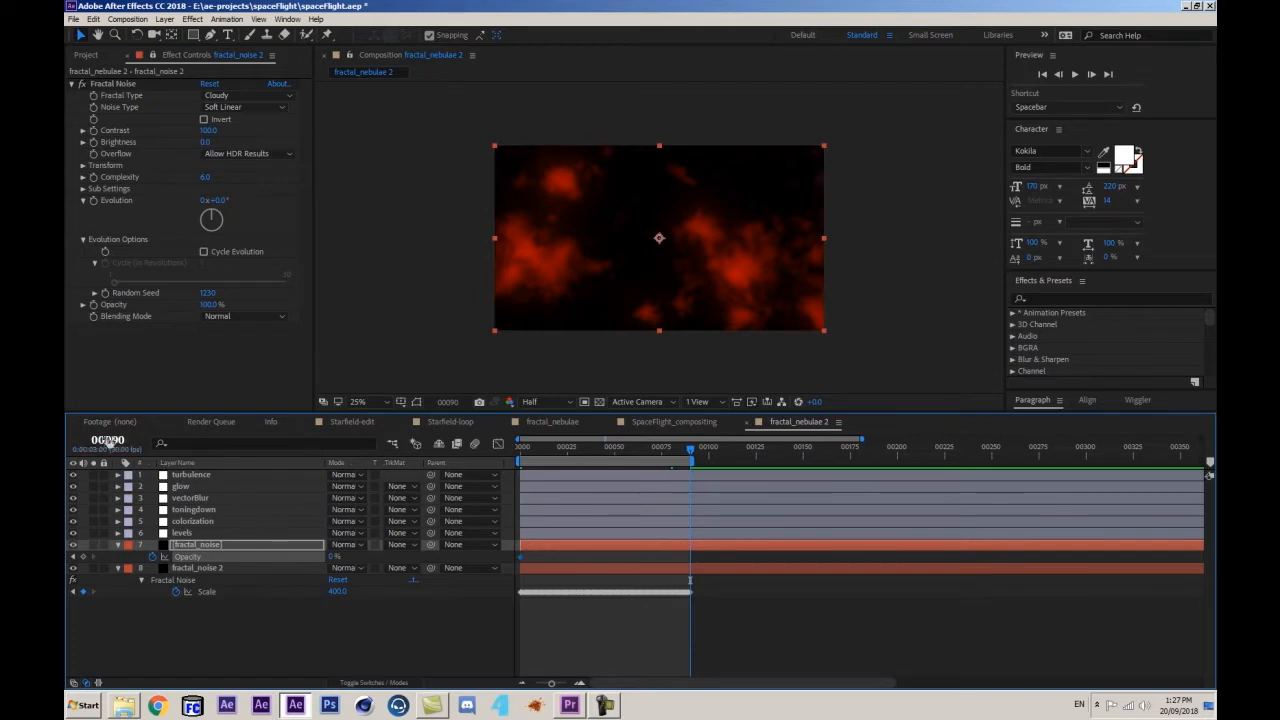
click(335, 556)
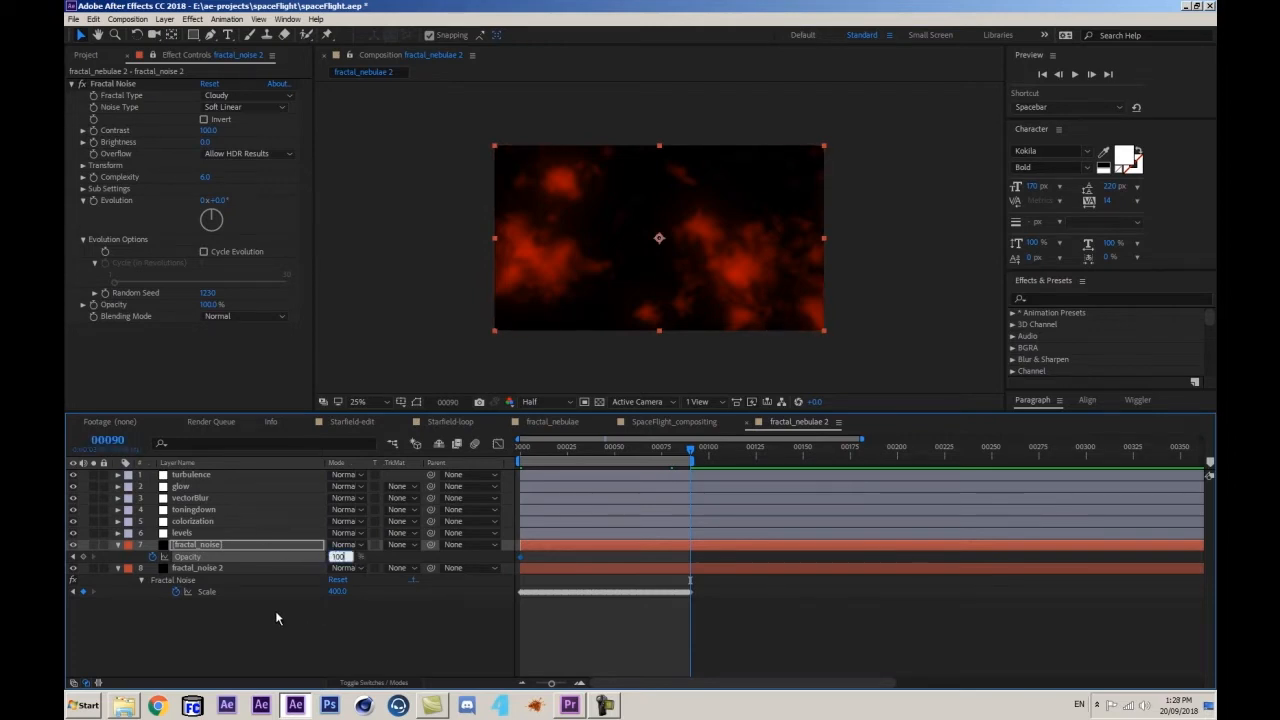
text(100)
key(Return)
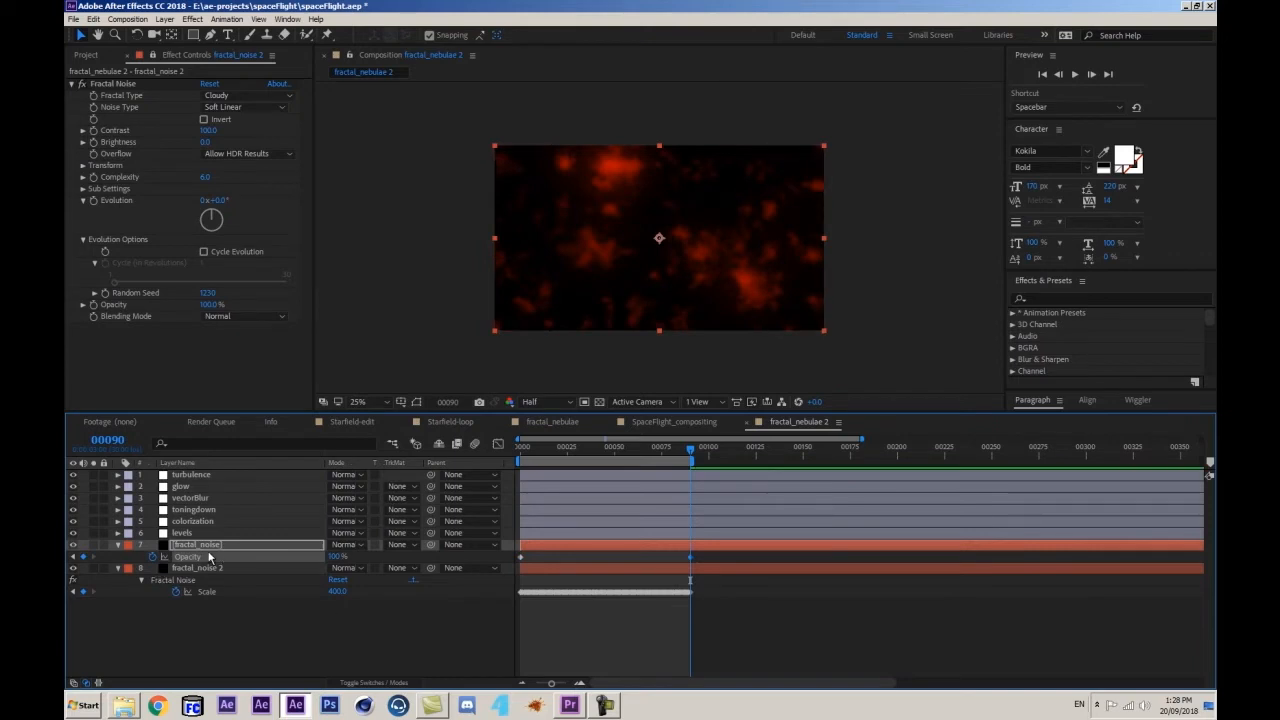
- Play the composition from the start and scrub through it to check that the nebula loops seamlessly
mouse_move(684, 451)
mouse_down()
mouse_move(502, 458)
mouse_move(689, 439)
mouse_up()
key(Home)
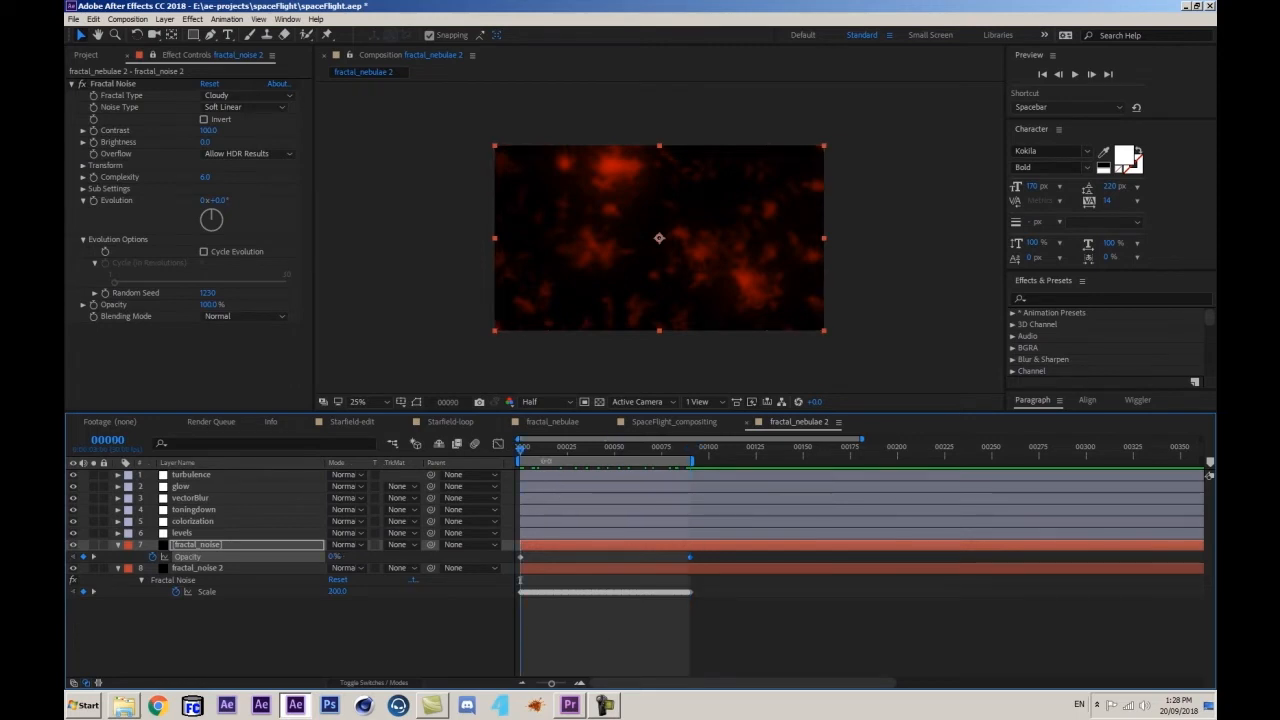
key(space)
click(381, 607)
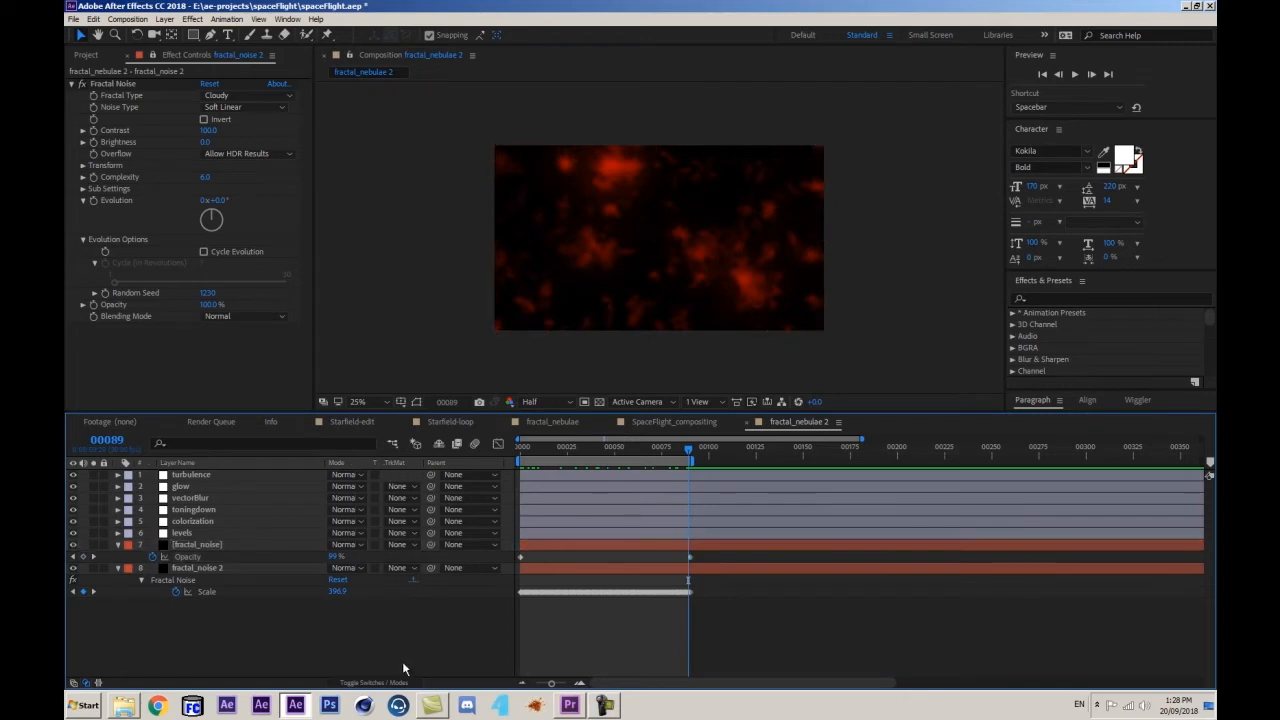
key(space)
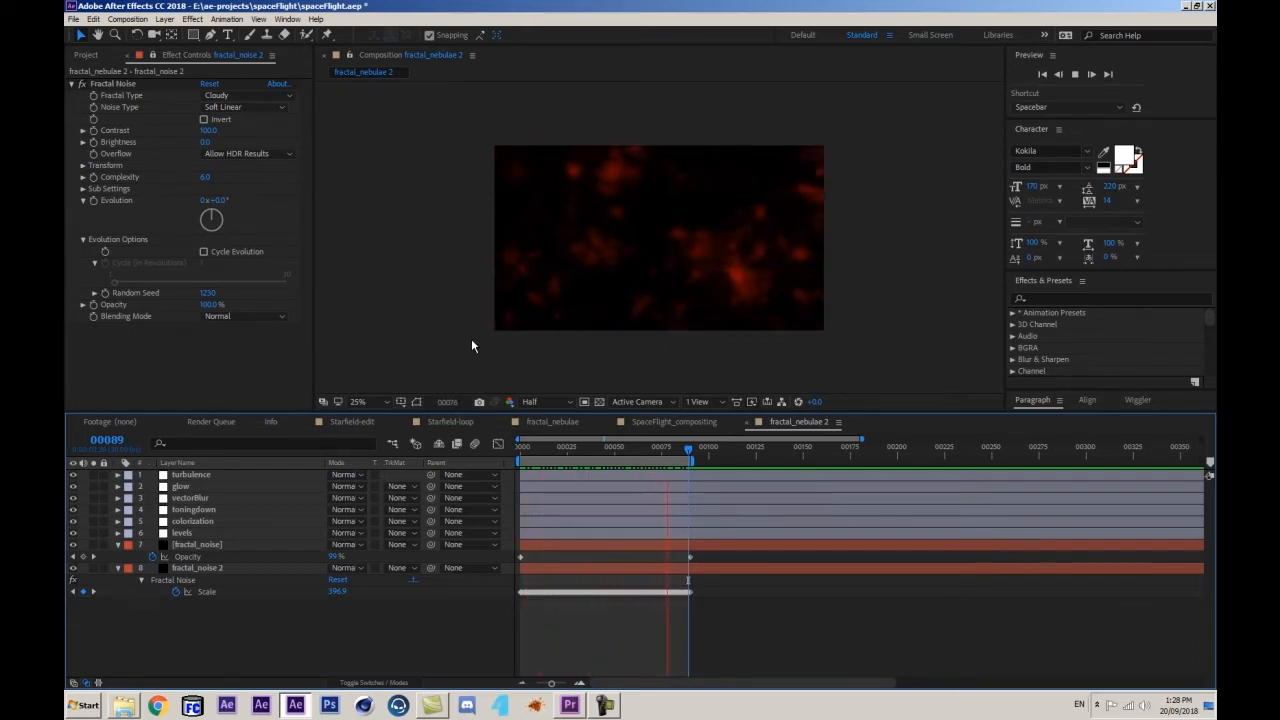
mouse_move(622, 450)
mouse_down()
mouse_move(588, 452)
mouse_move(660, 456)
mouse_move(646, 452)
mouse_up()
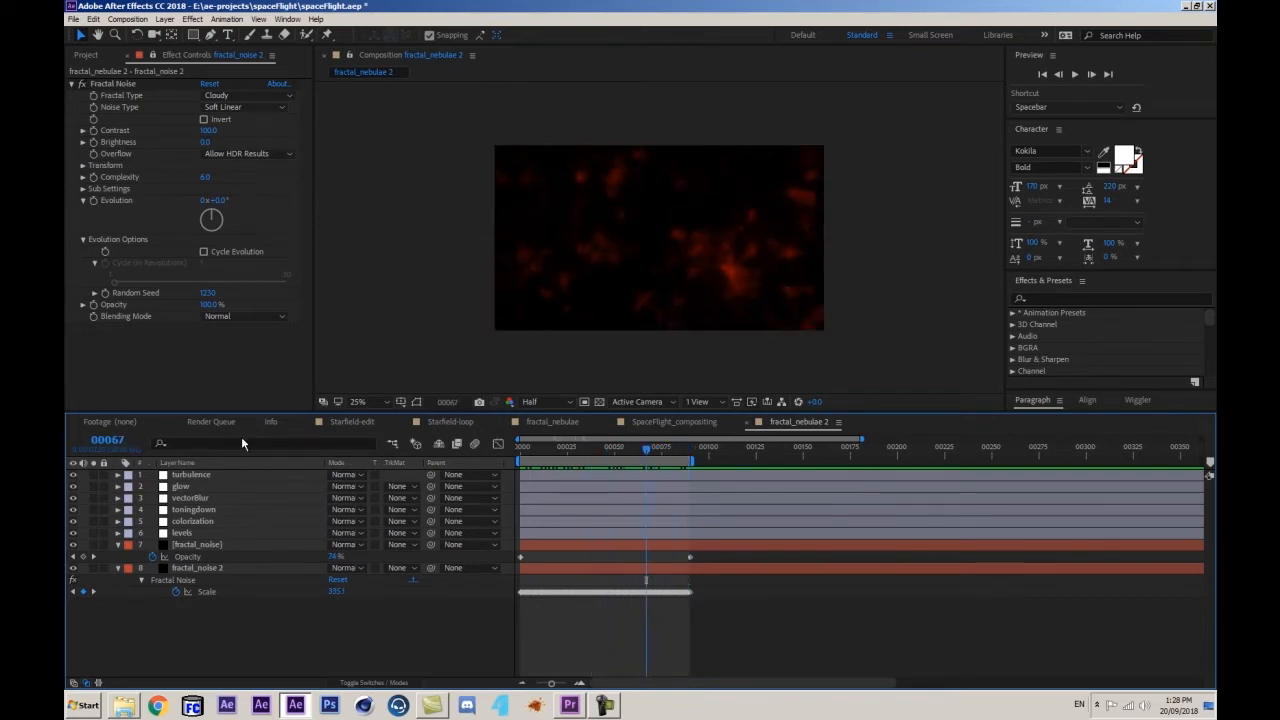
- Unlock the effect controls and change the red color in the colorization layer's Colorama output cycle to a muted blue
click(217, 519)
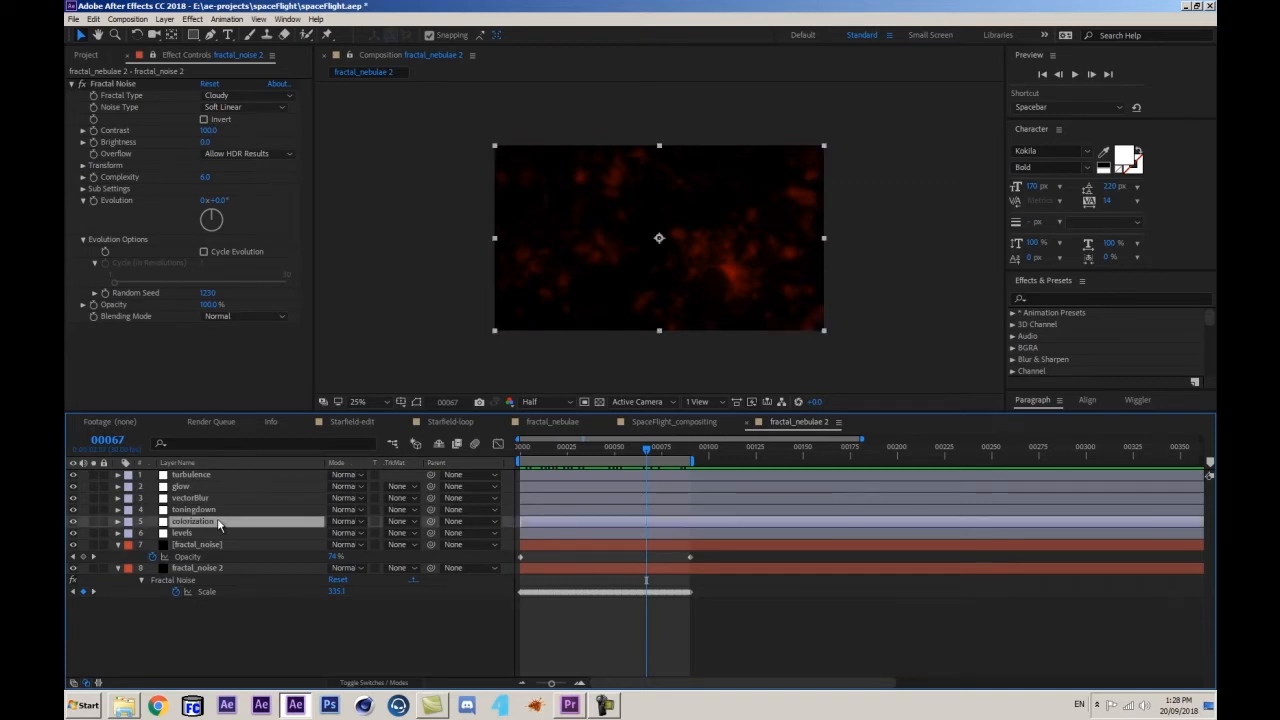
click(153, 56)
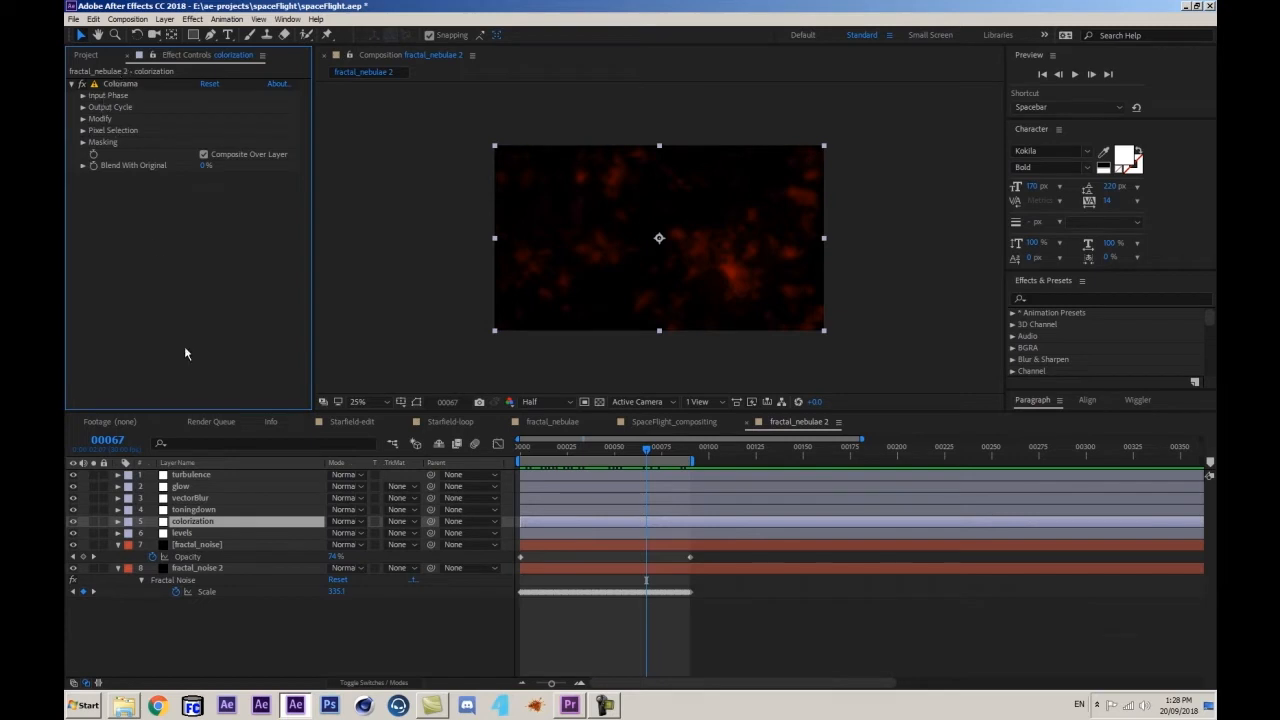
click(83, 107)
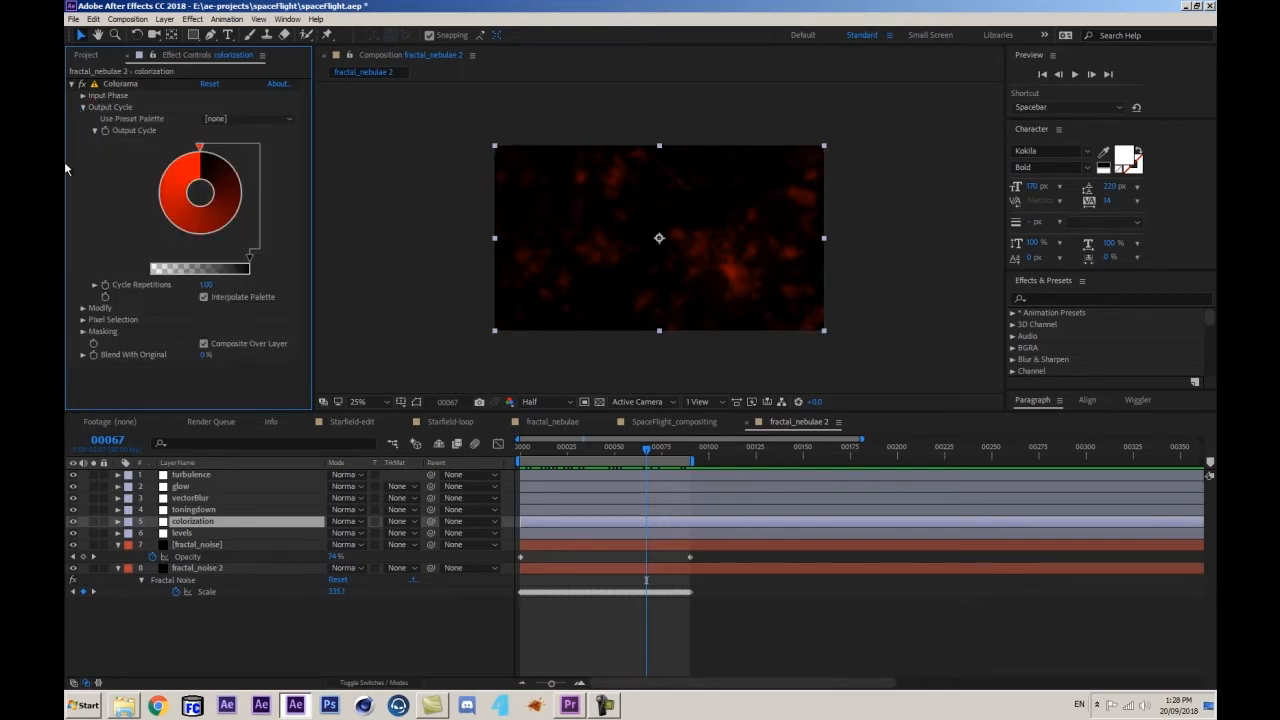
key(period)
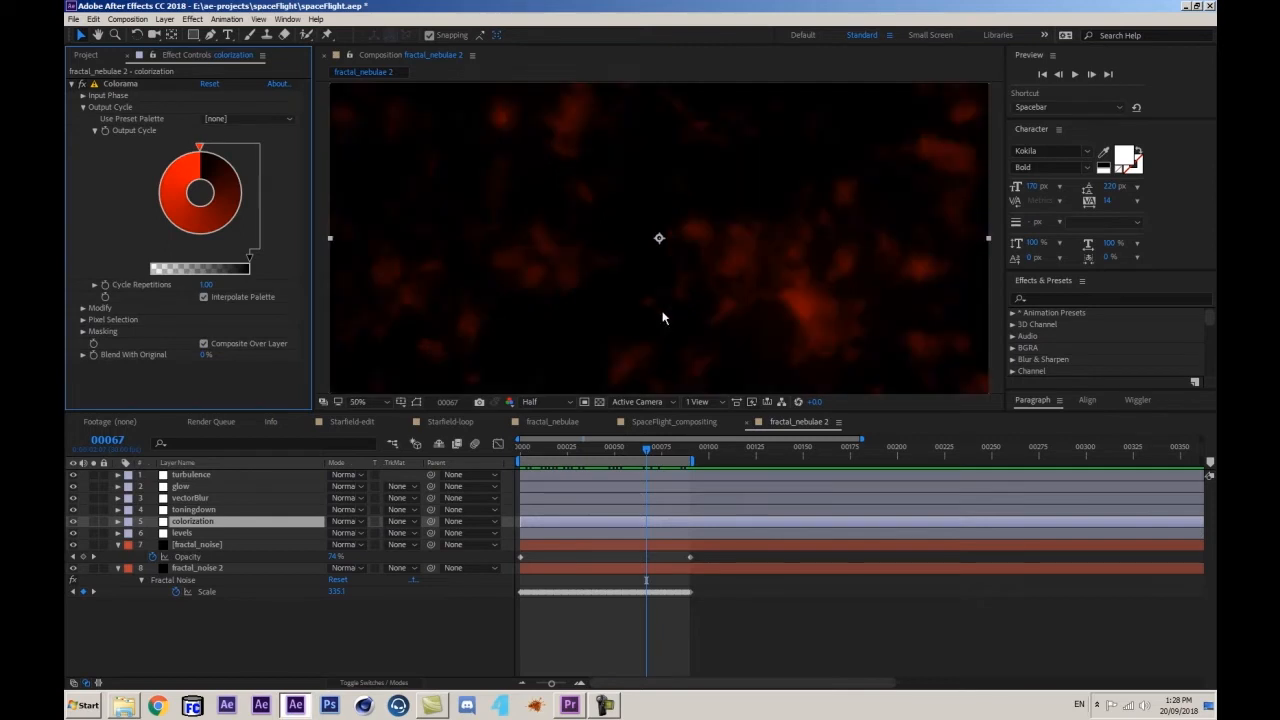
double_click(199, 148)
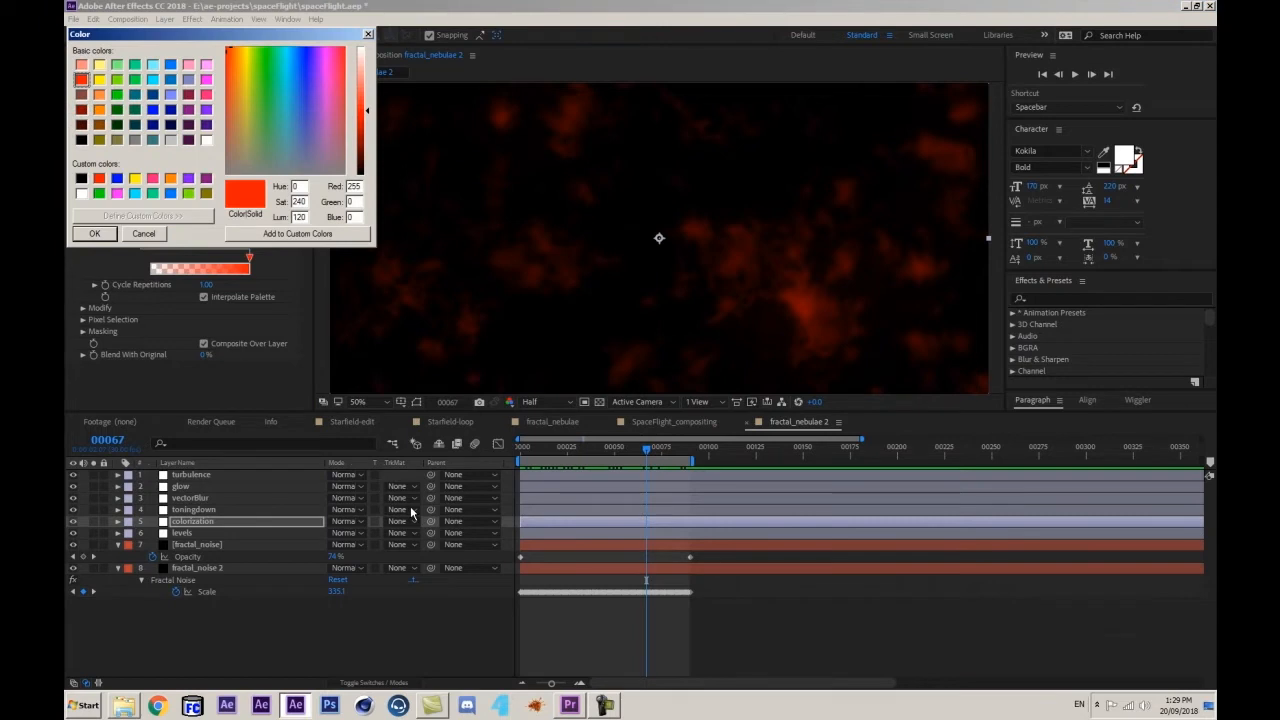
drag(222, 34, 274, 255)
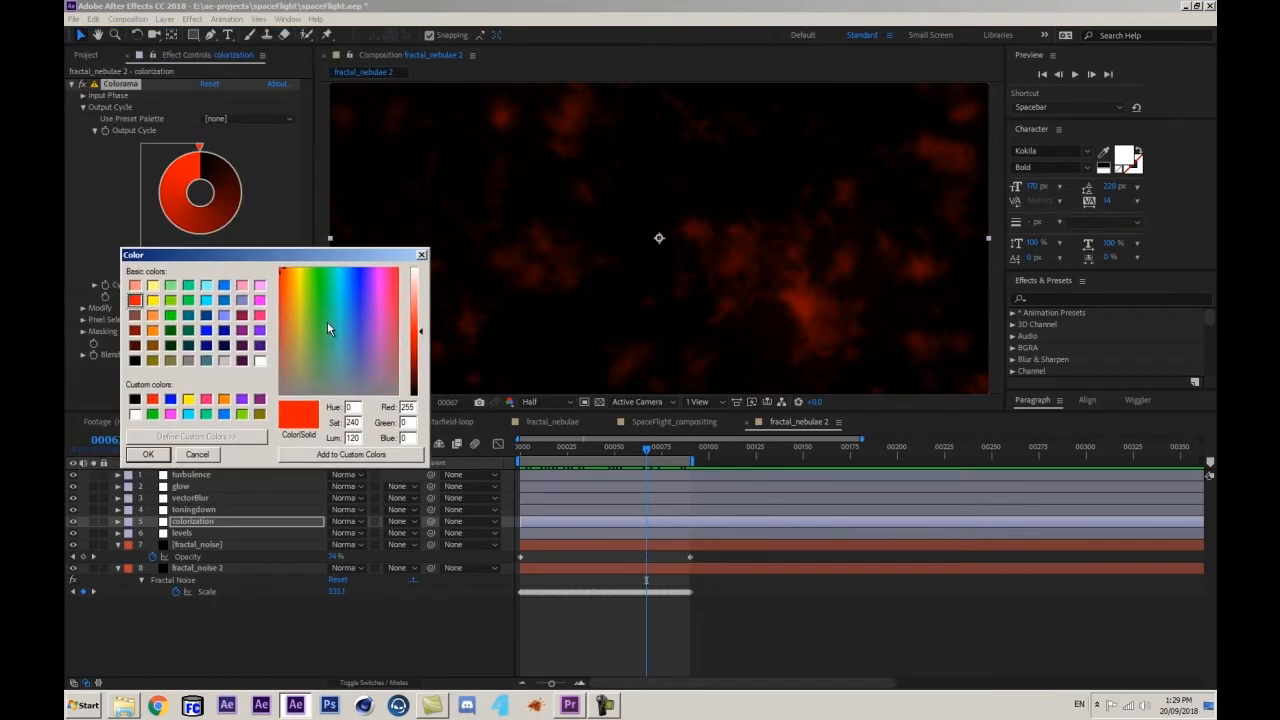
drag(351, 349, 363, 340)
click(141, 455)
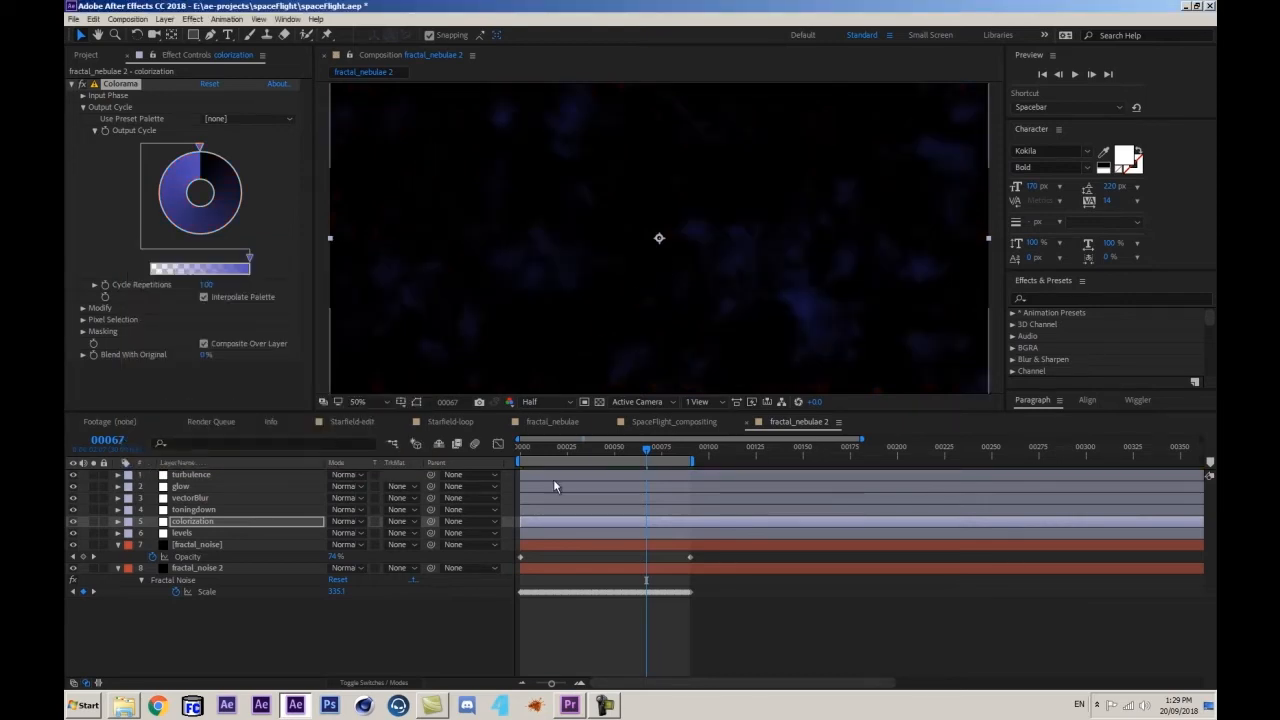
drag(568, 450, 648, 448)
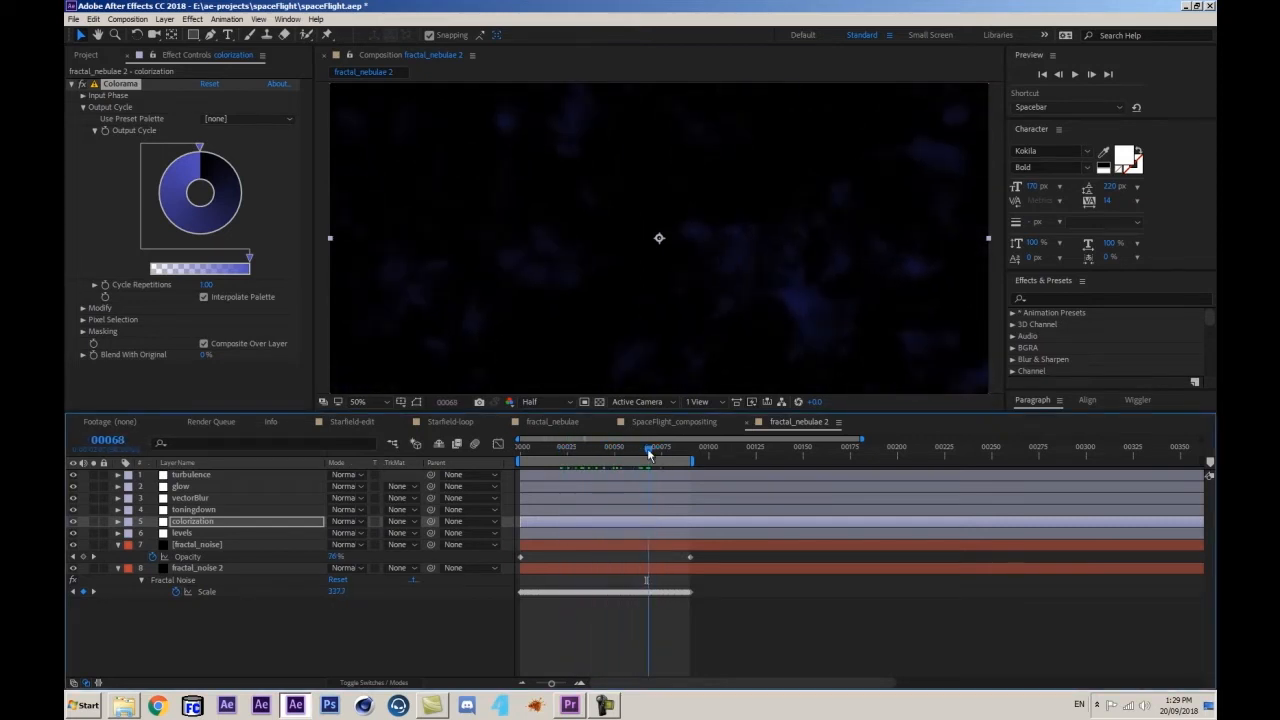
- Brighten the nebula by raising the end point and midpoint of the toningdown layer's RGB curve, and scrub to check it
click(220, 510)
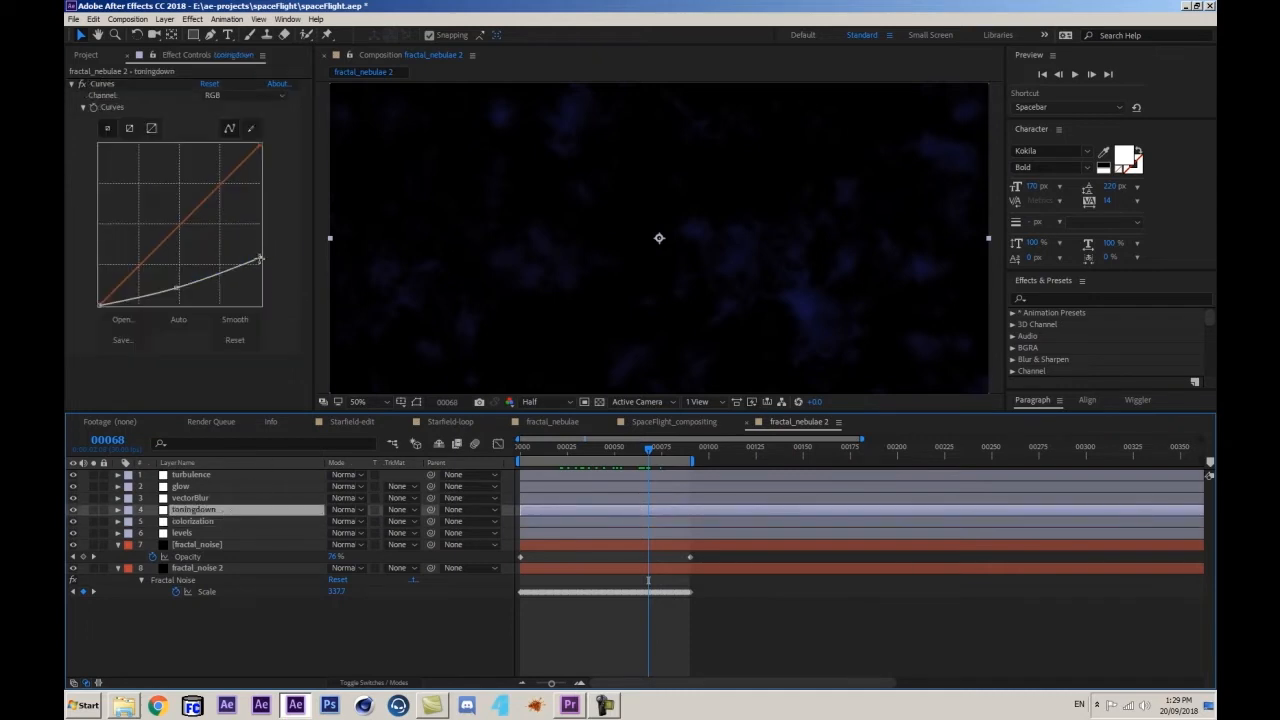
drag(259, 259, 274, 229)
click(157, 291)
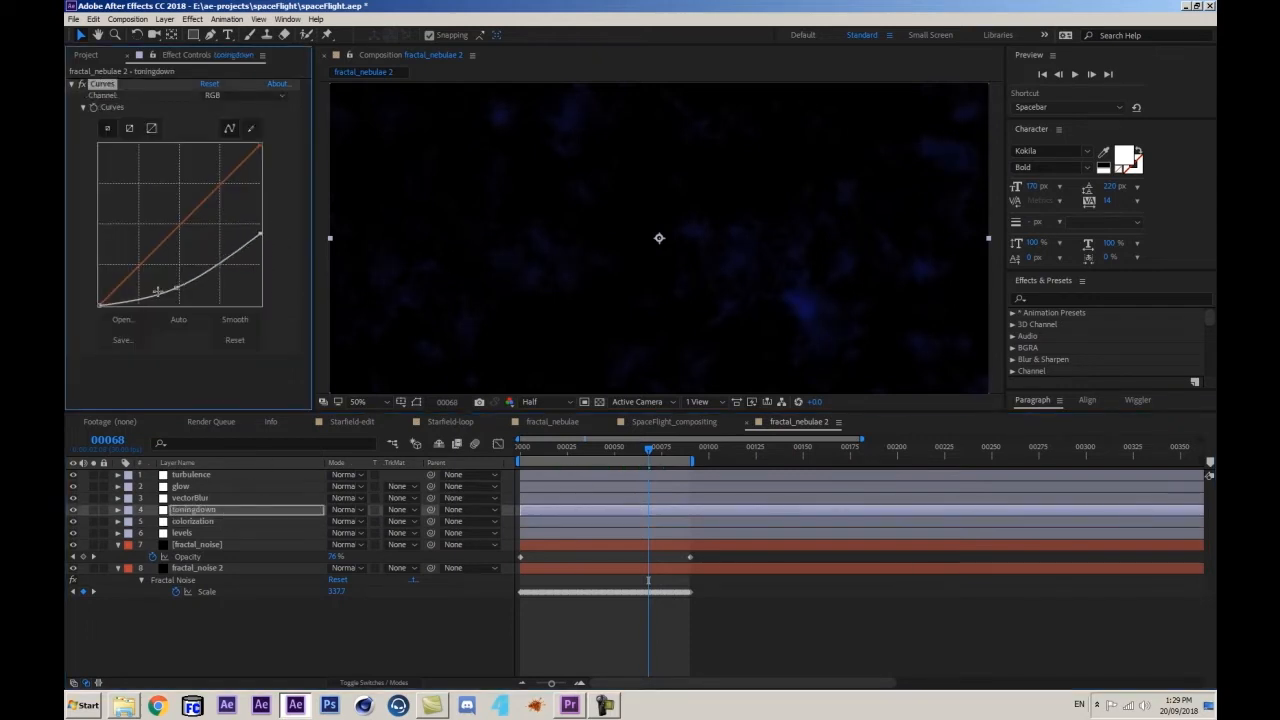
drag(179, 287, 165, 285)
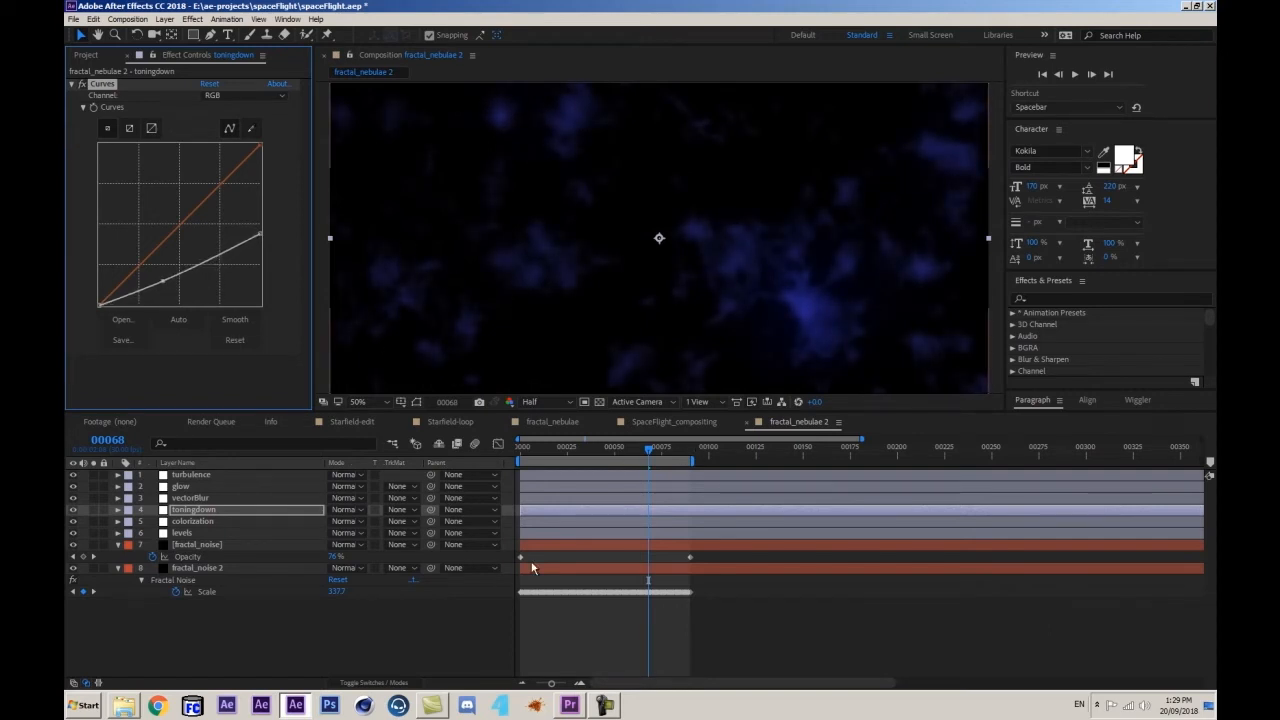
click(460, 620)
drag(643, 446, 515, 470)
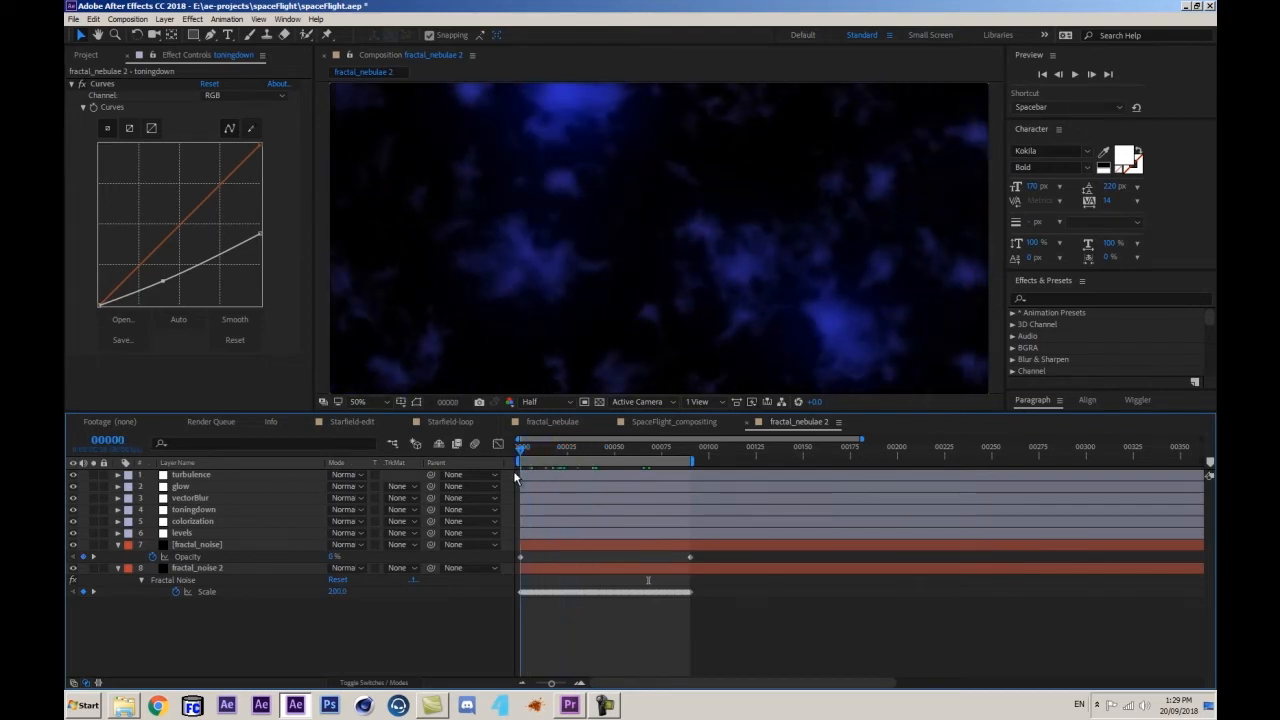
scroll(799, 310, down, 2)
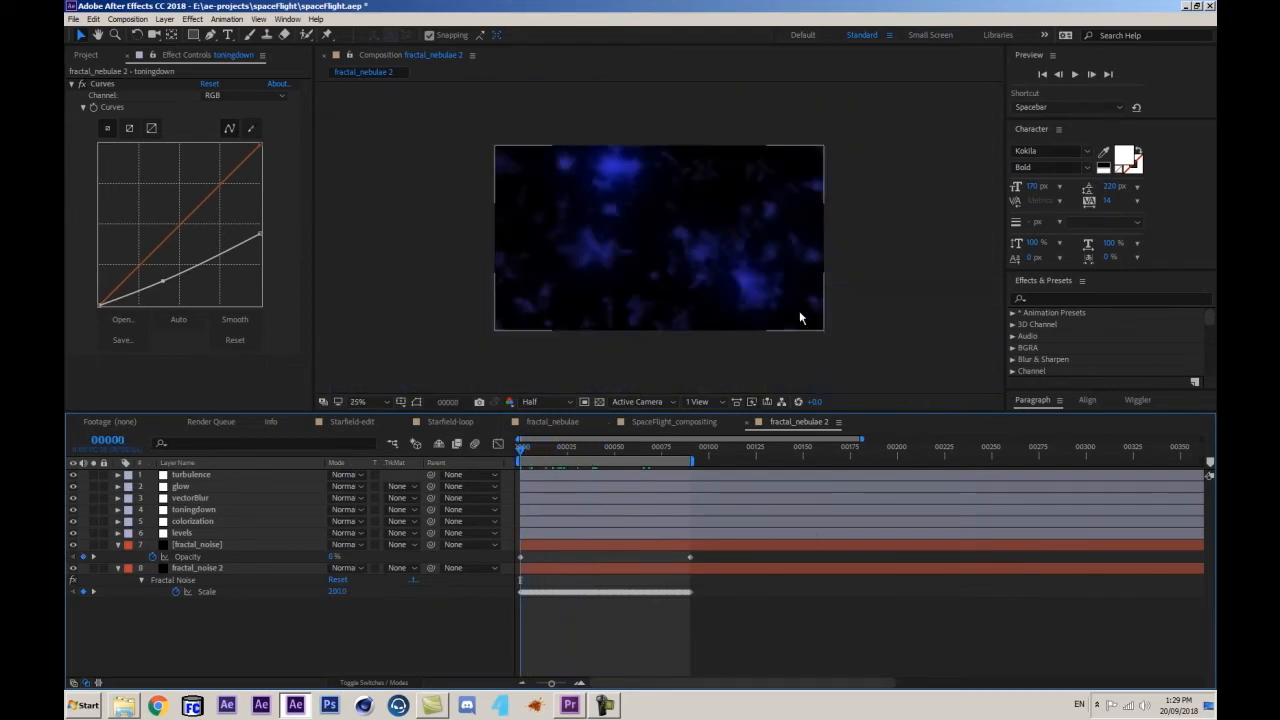
drag(570, 450, 519, 456)
- Set the turbulence layer's Turbulent Displace Random Seed to about 1480 and check the result over time
click(200, 475)
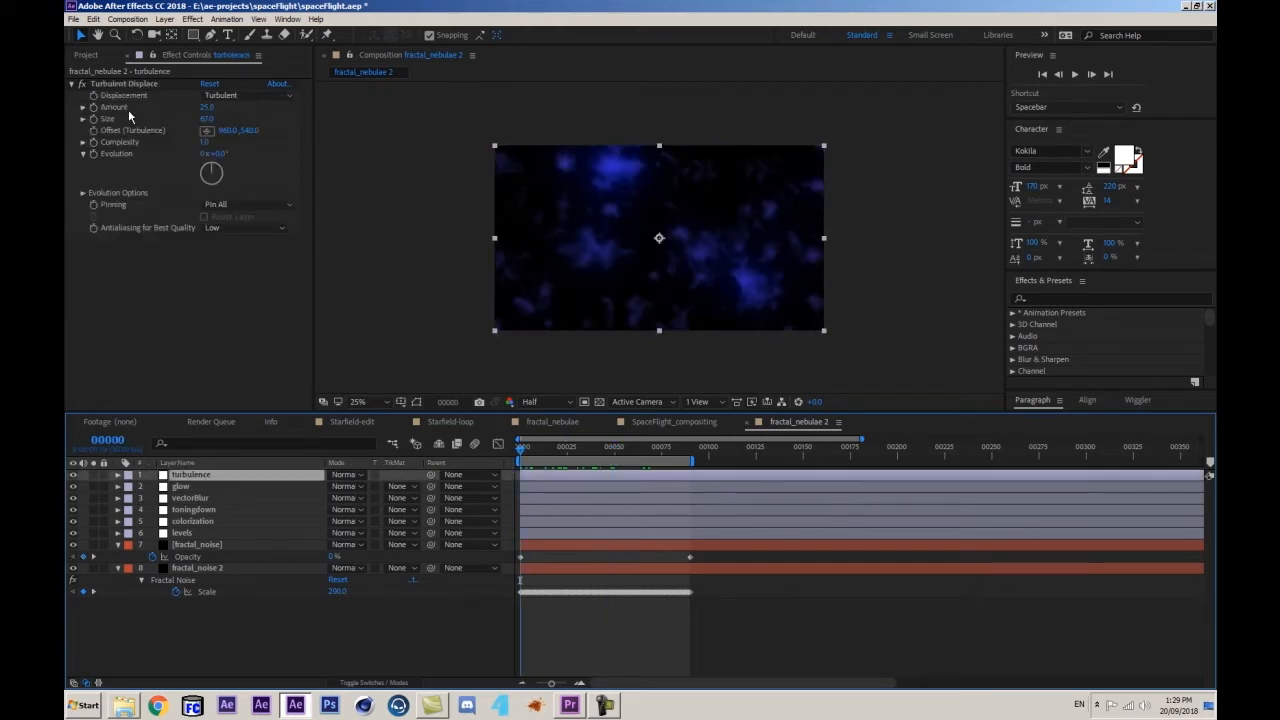
click(83, 193)
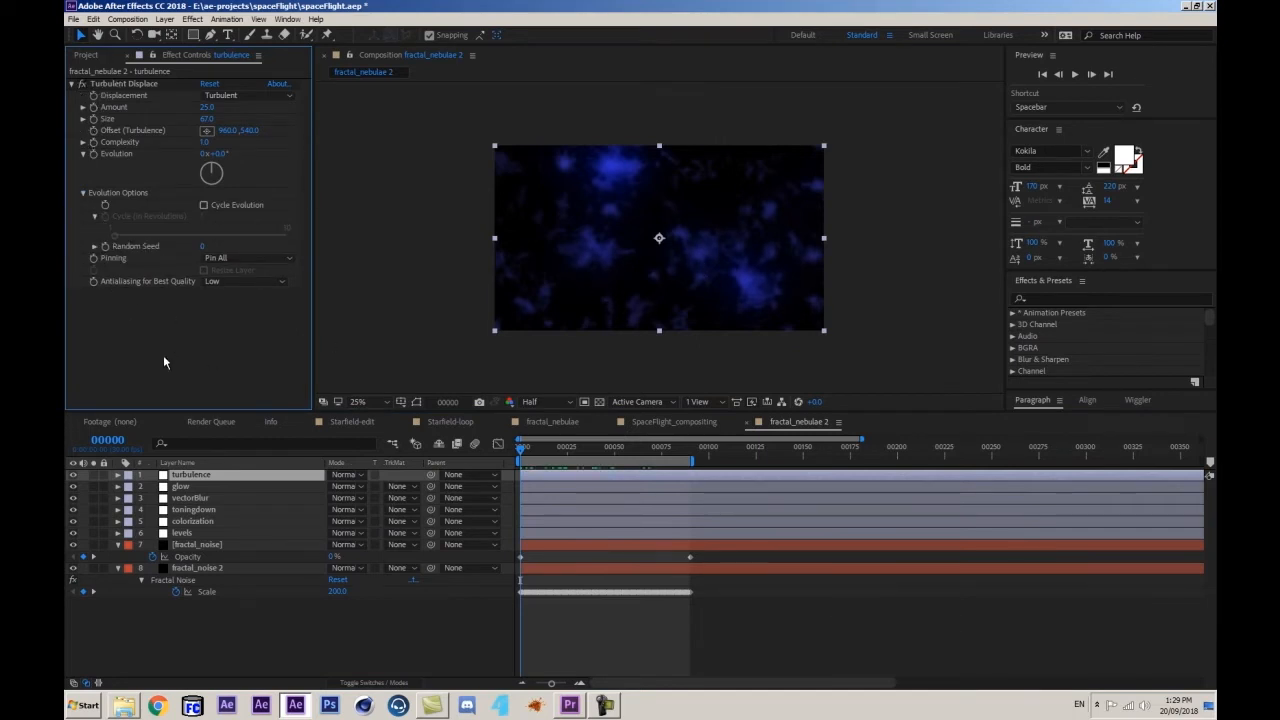
drag(202, 246, 273, 240)
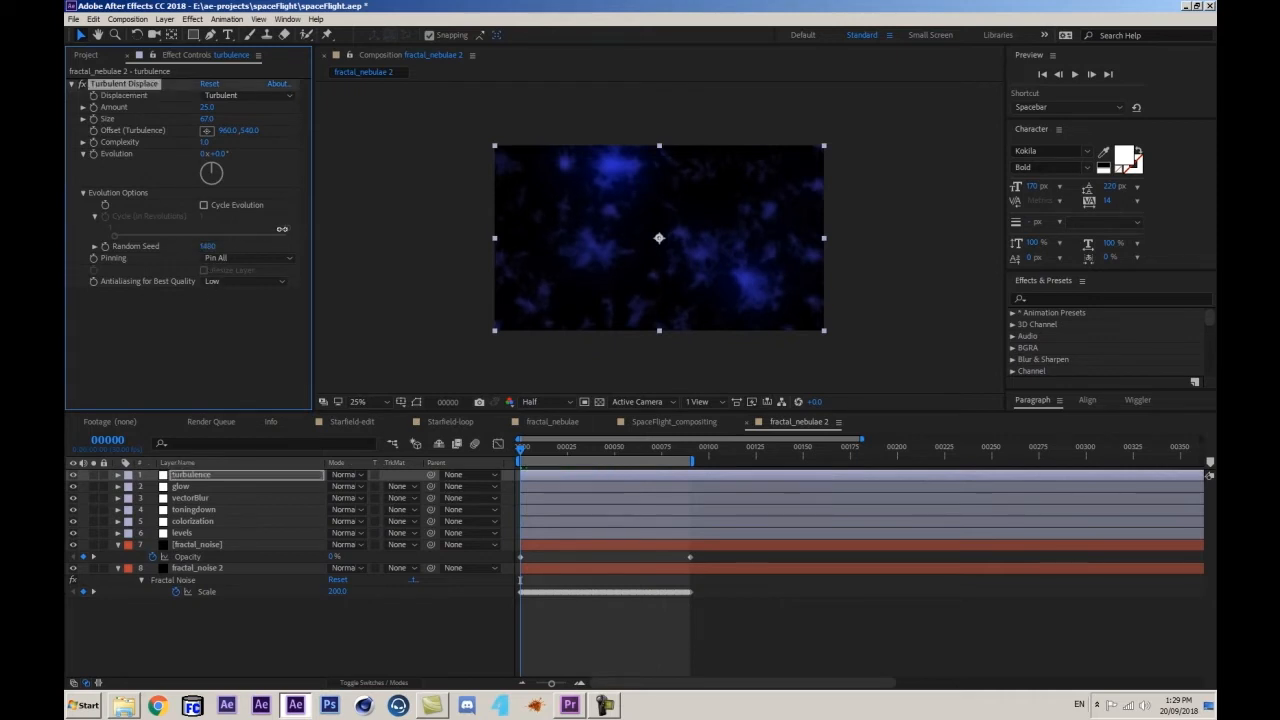
click(349, 634)
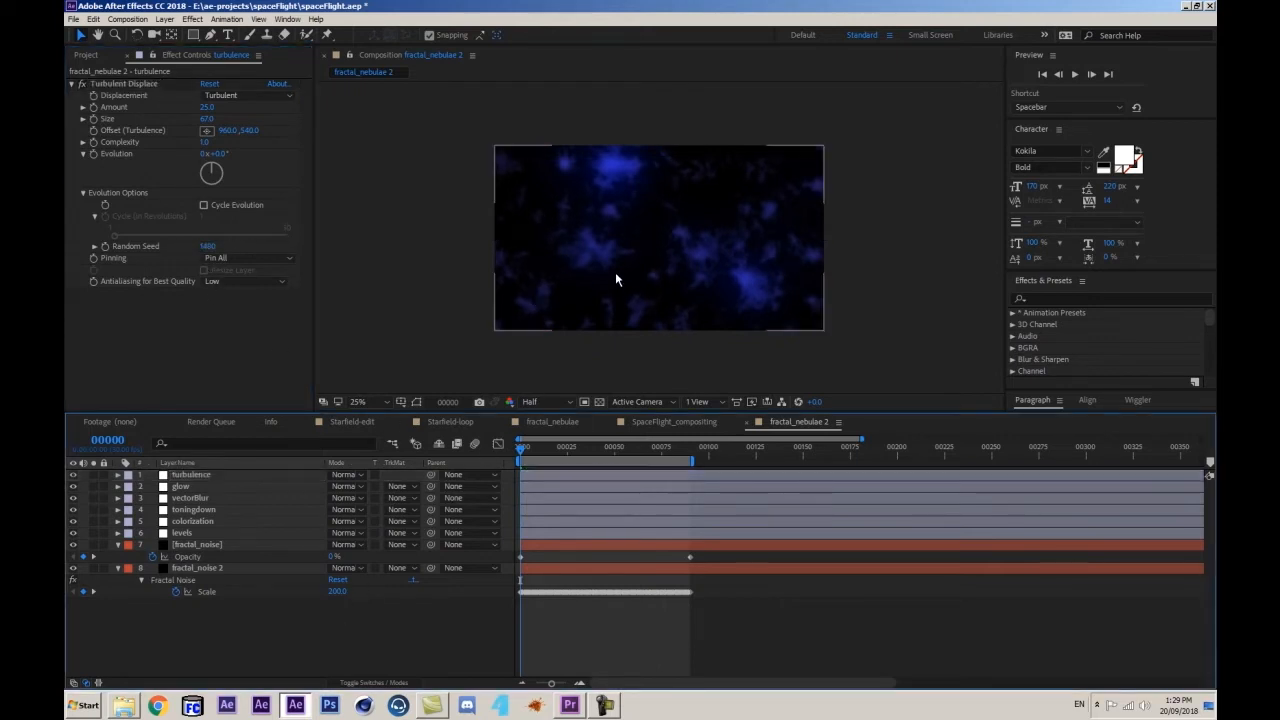
mouse_move(520, 447)
mouse_down()
mouse_move(678, 433)
mouse_move(520, 446)
mouse_up()
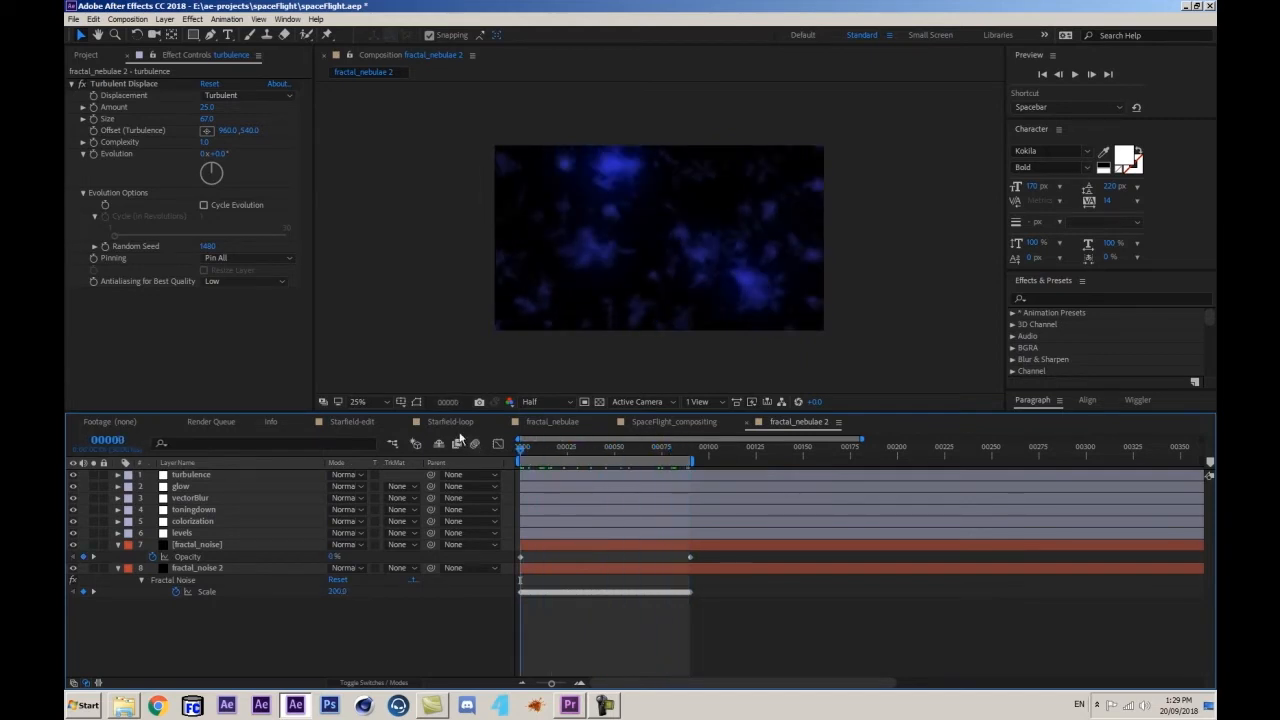
- Collapse the properties of both fractal noise layers and deselect everything
click(127, 544)
click(118, 545)
click(118, 557)
click(220, 638)
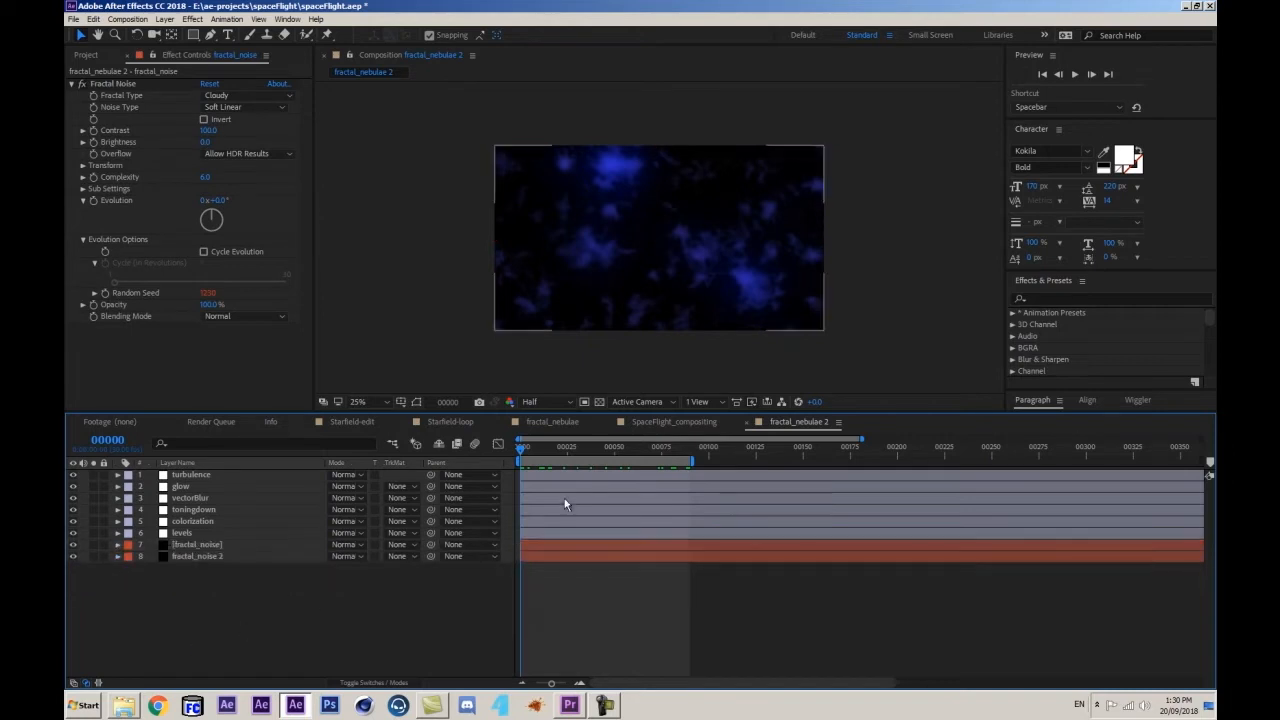
- Queue the fractal_nebulae 2 composition for rendering, save its output as fractal_nebulae 2.avi in the output folder, and render it
drag(560, 449, 461, 443)
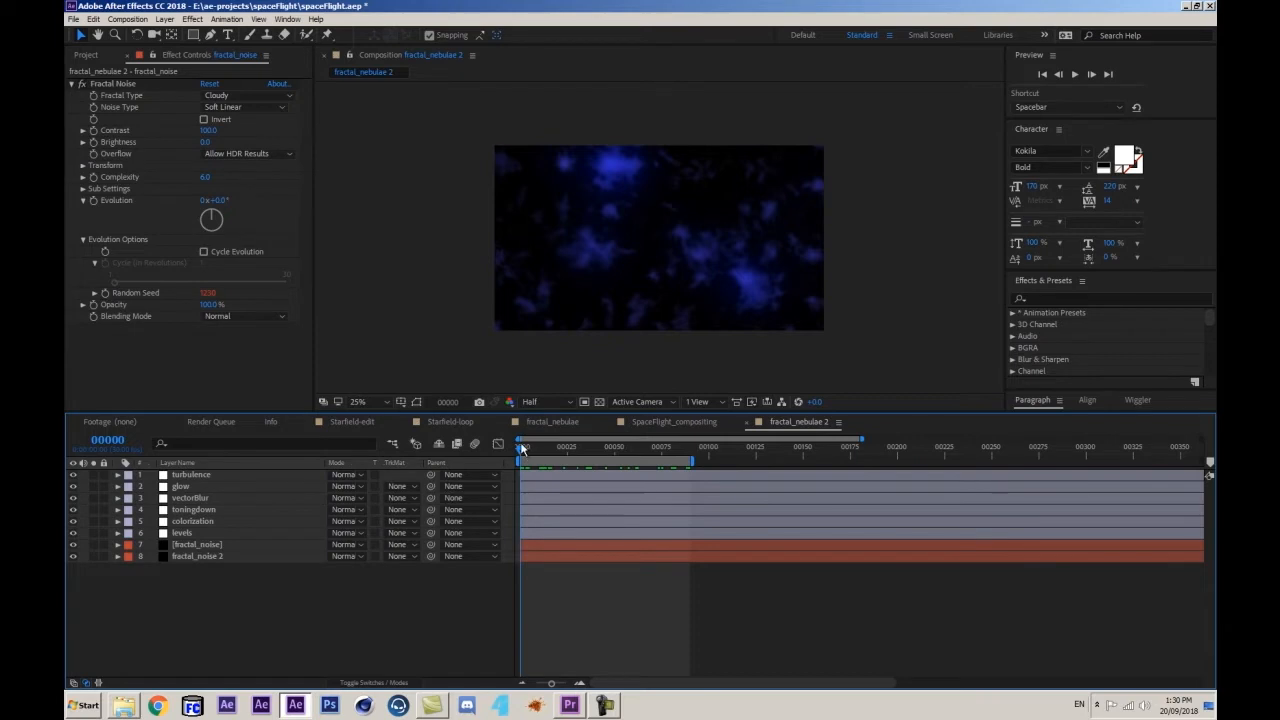
mouse_move(520, 445)
mouse_down()
mouse_move(550, 442)
mouse_move(520, 447)
mouse_up()
click(128, 19)
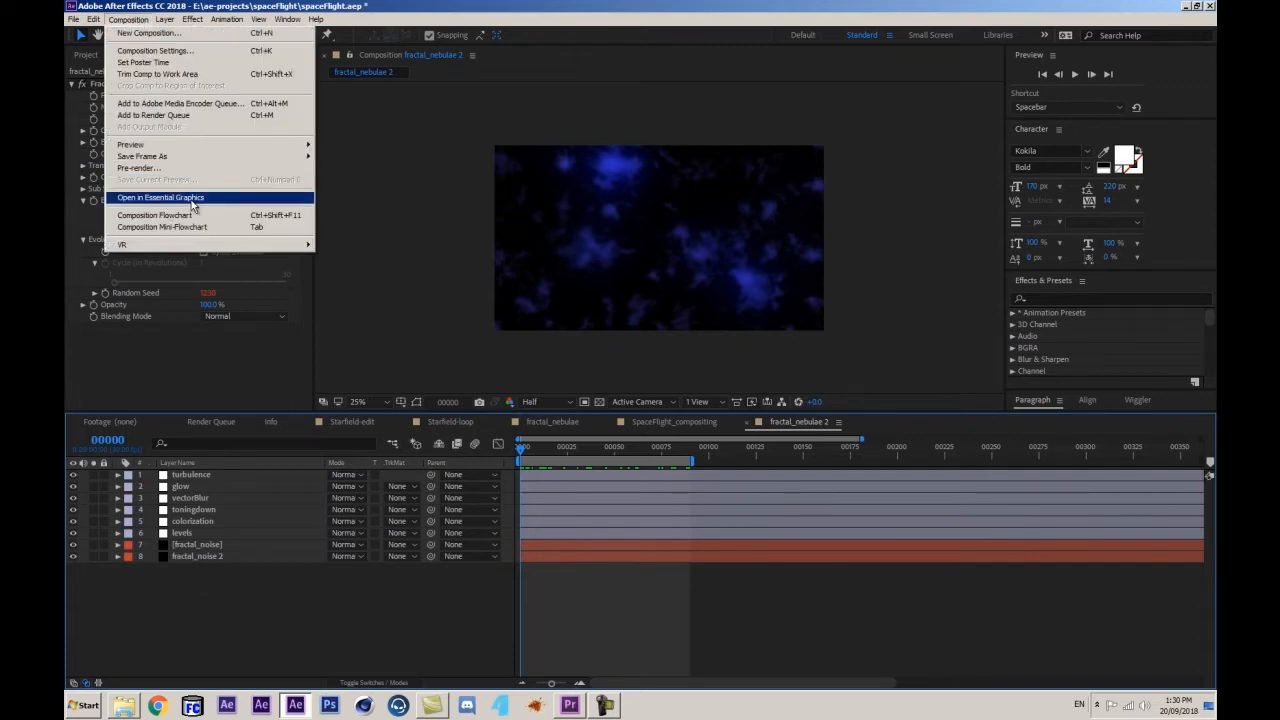
click(137, 116)
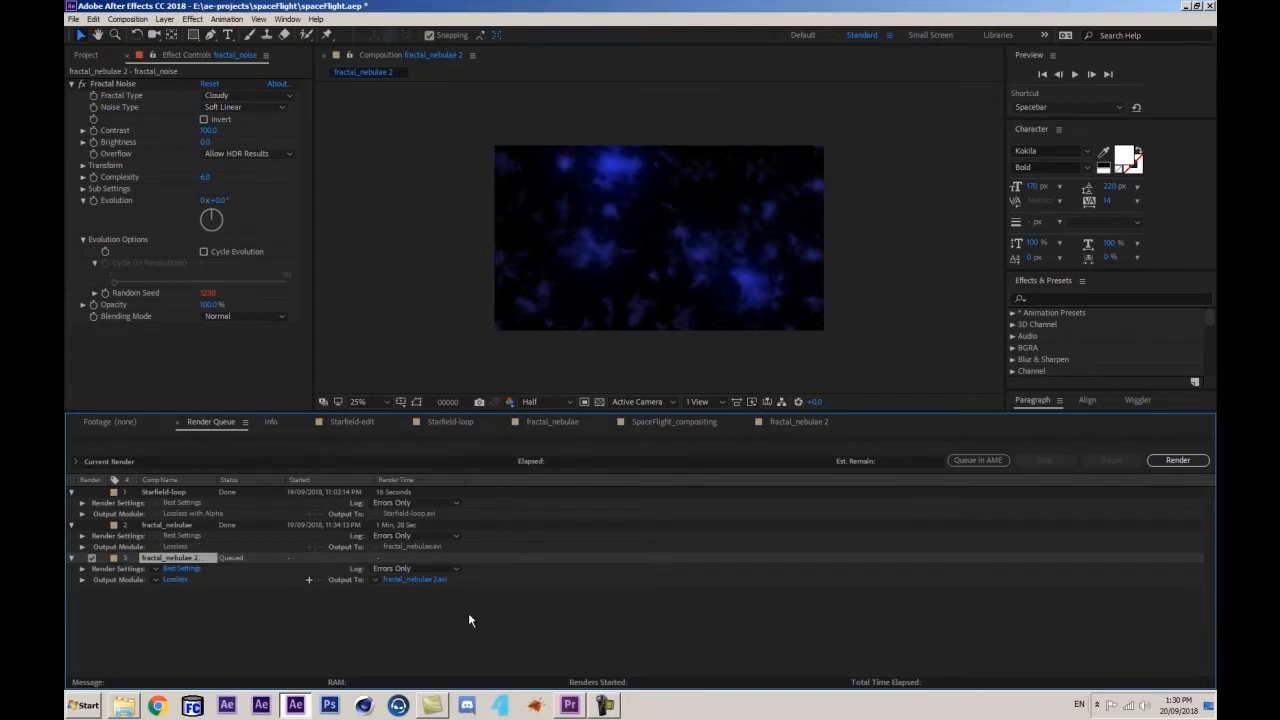
click(414, 582)
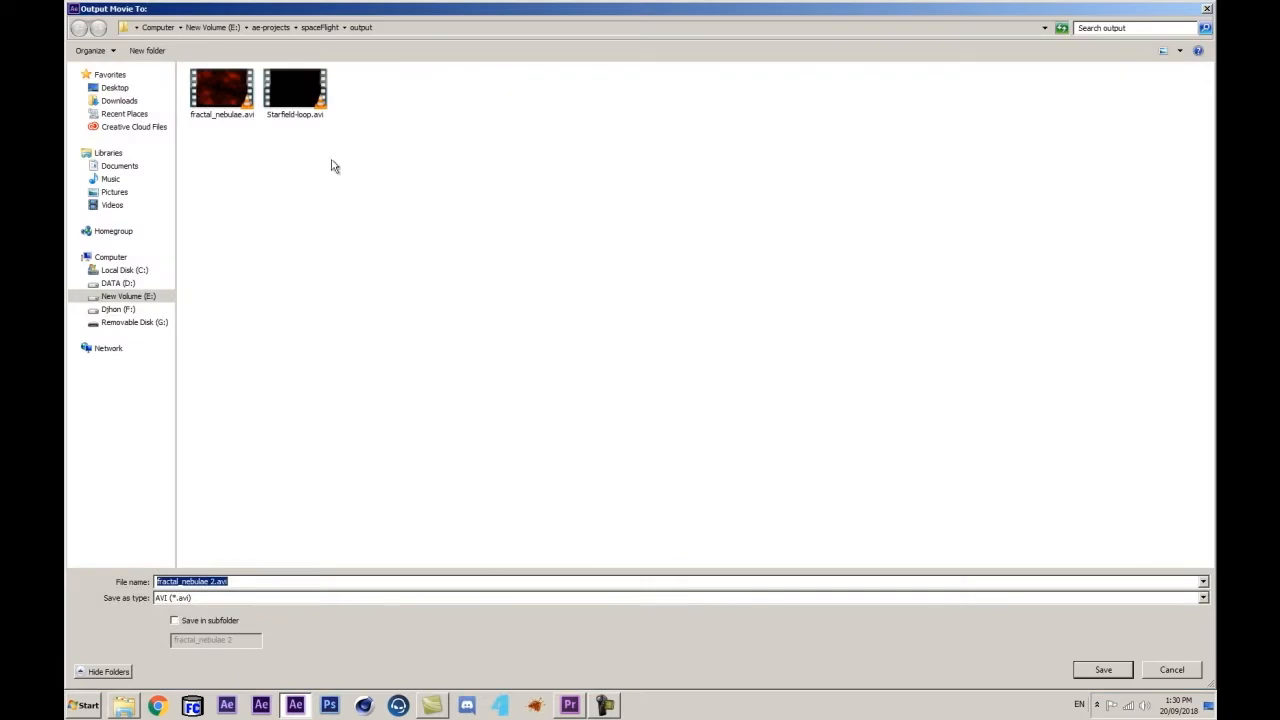
click(1102, 668)
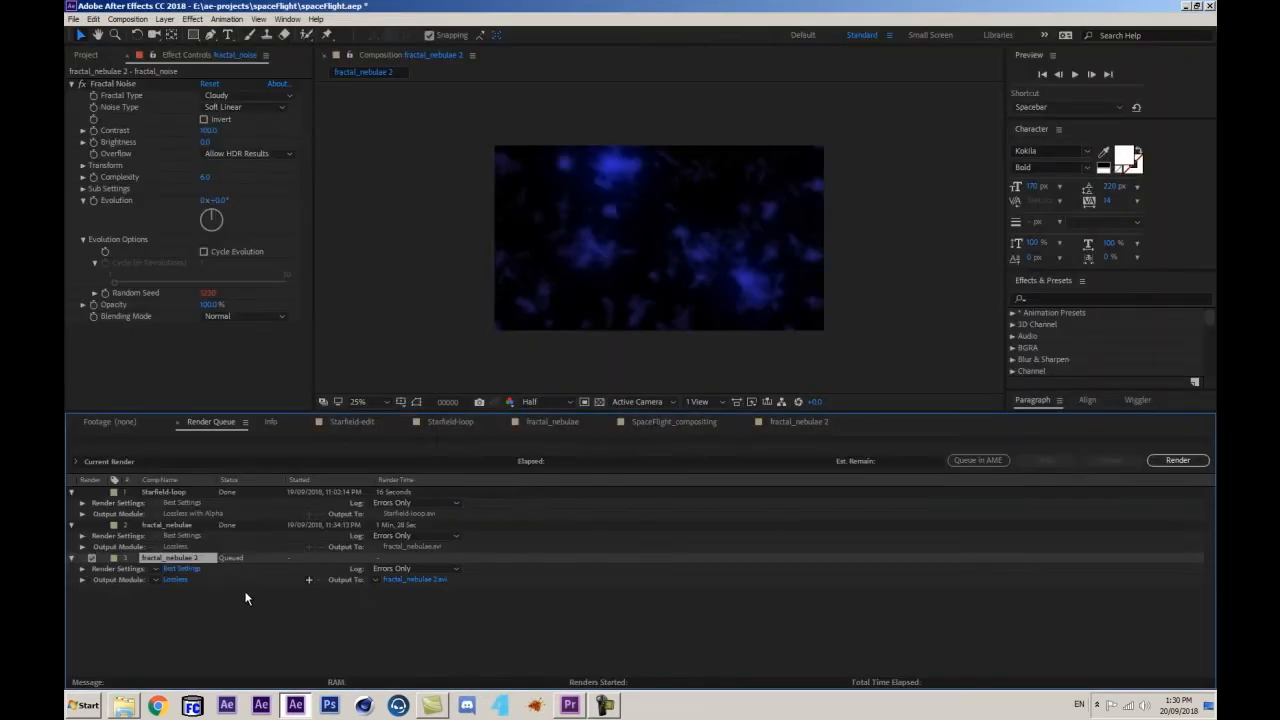
click(1180, 461)
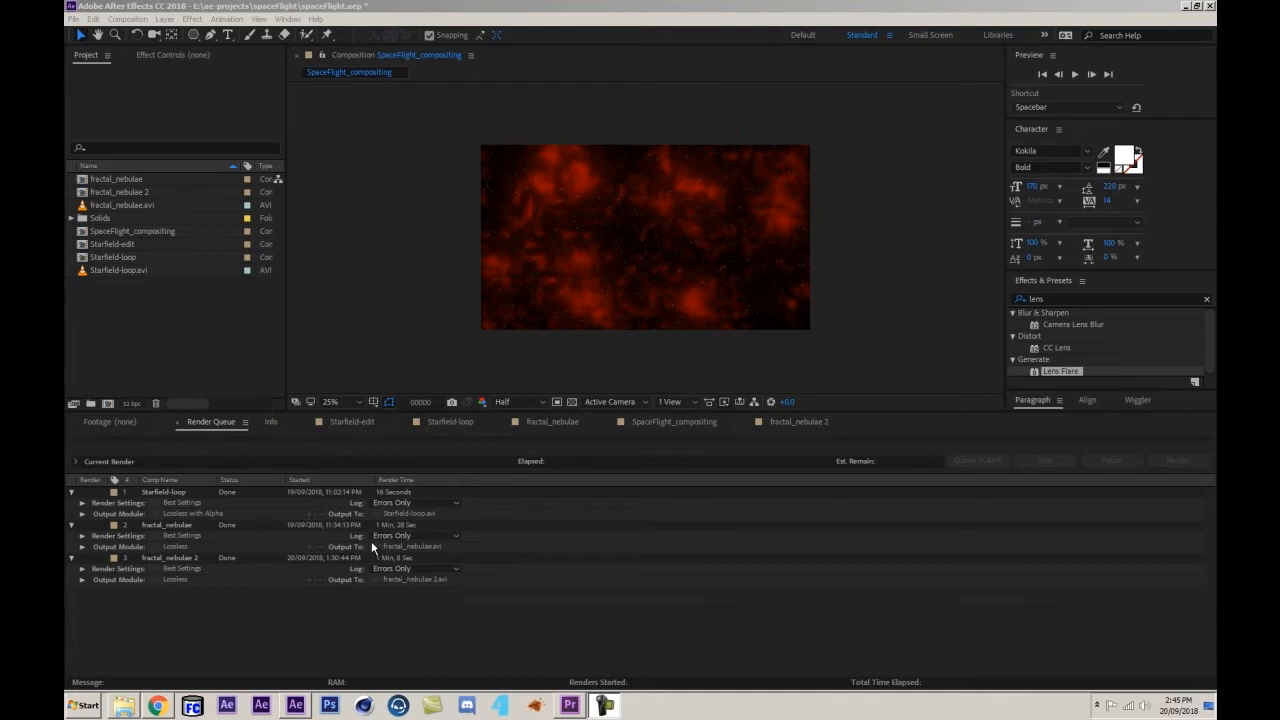
- Import fractal_nebulae 2.avi and place it as the top layer of the SpaceFlight_compositing composition
double_click(127, 301)
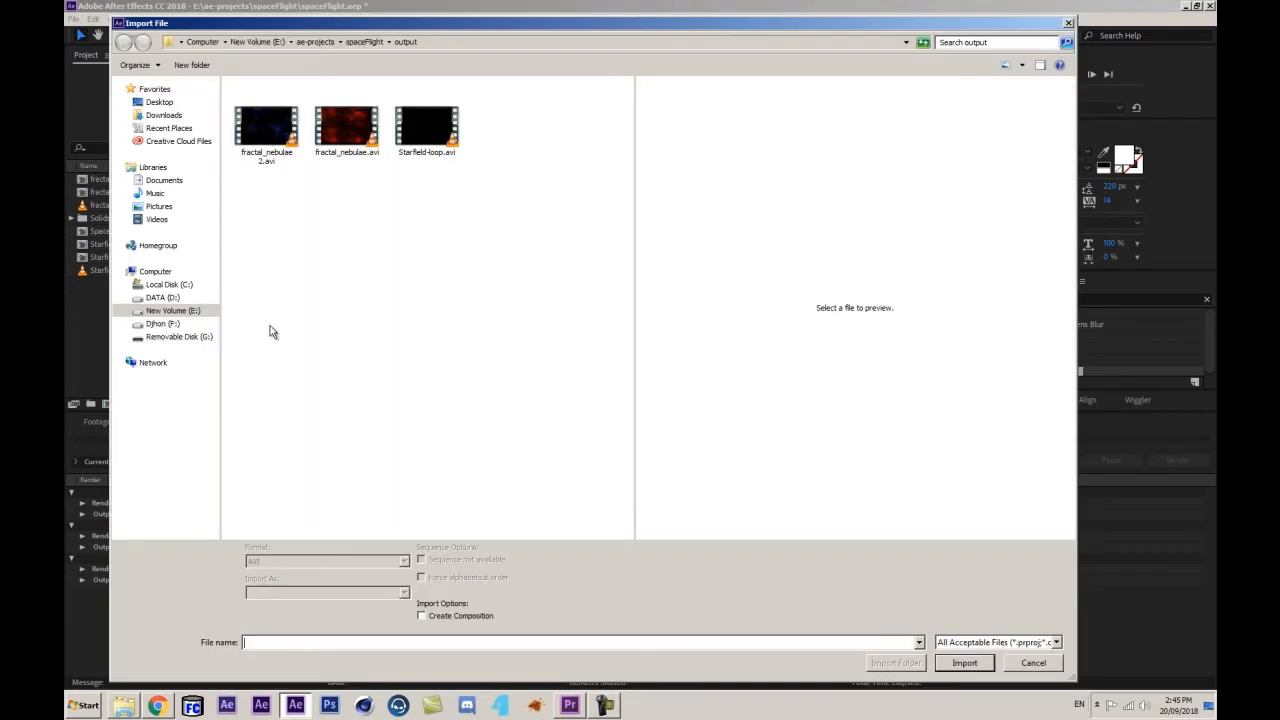
double_click(262, 130)
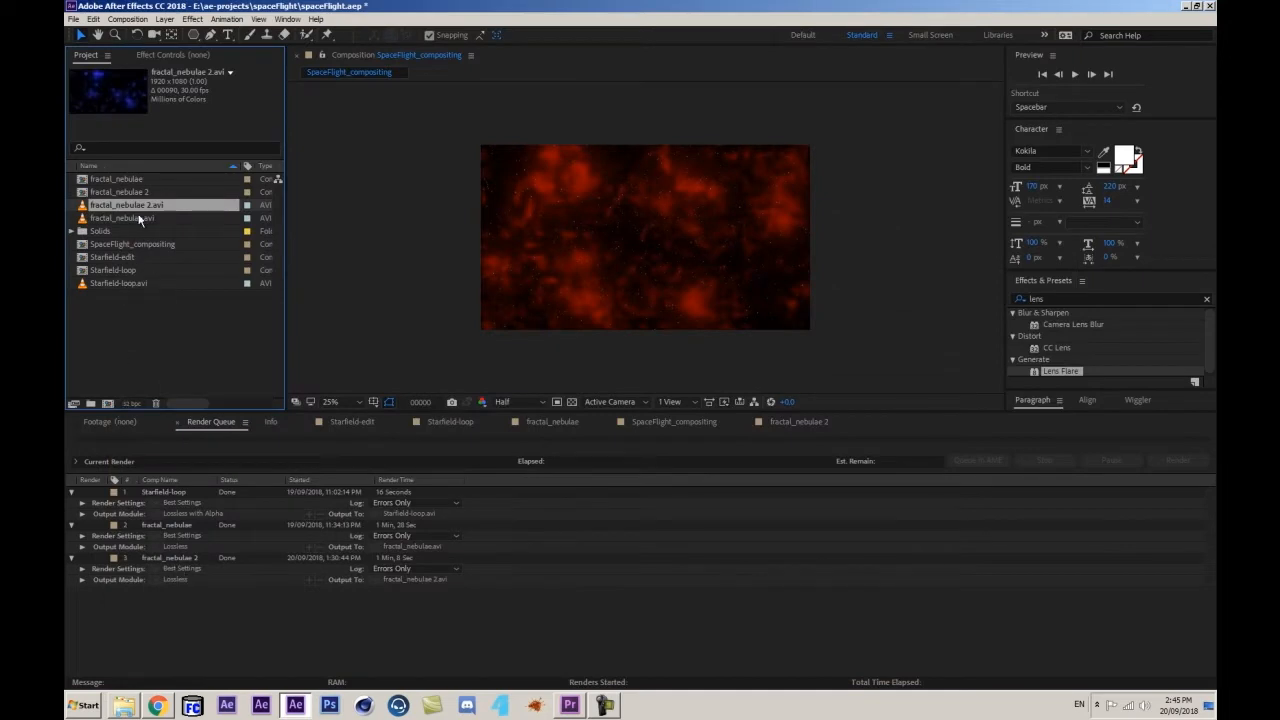
double_click(143, 248)
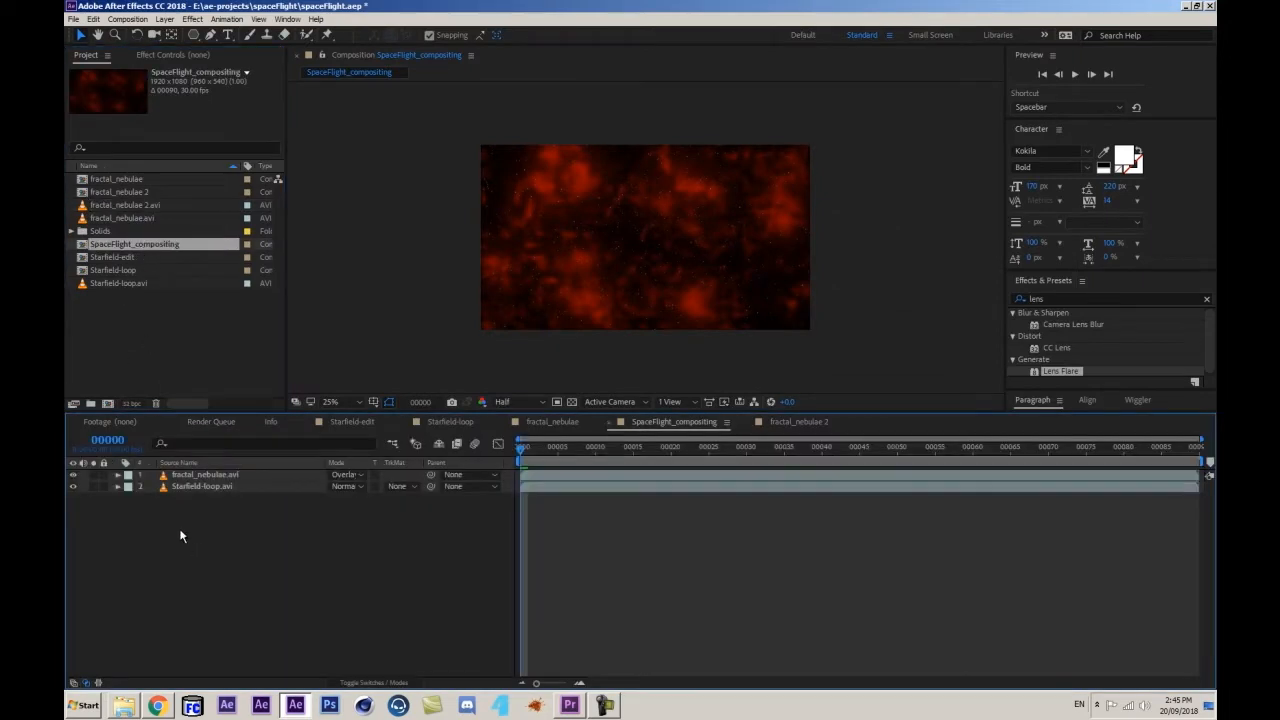
drag(127, 205, 195, 474)
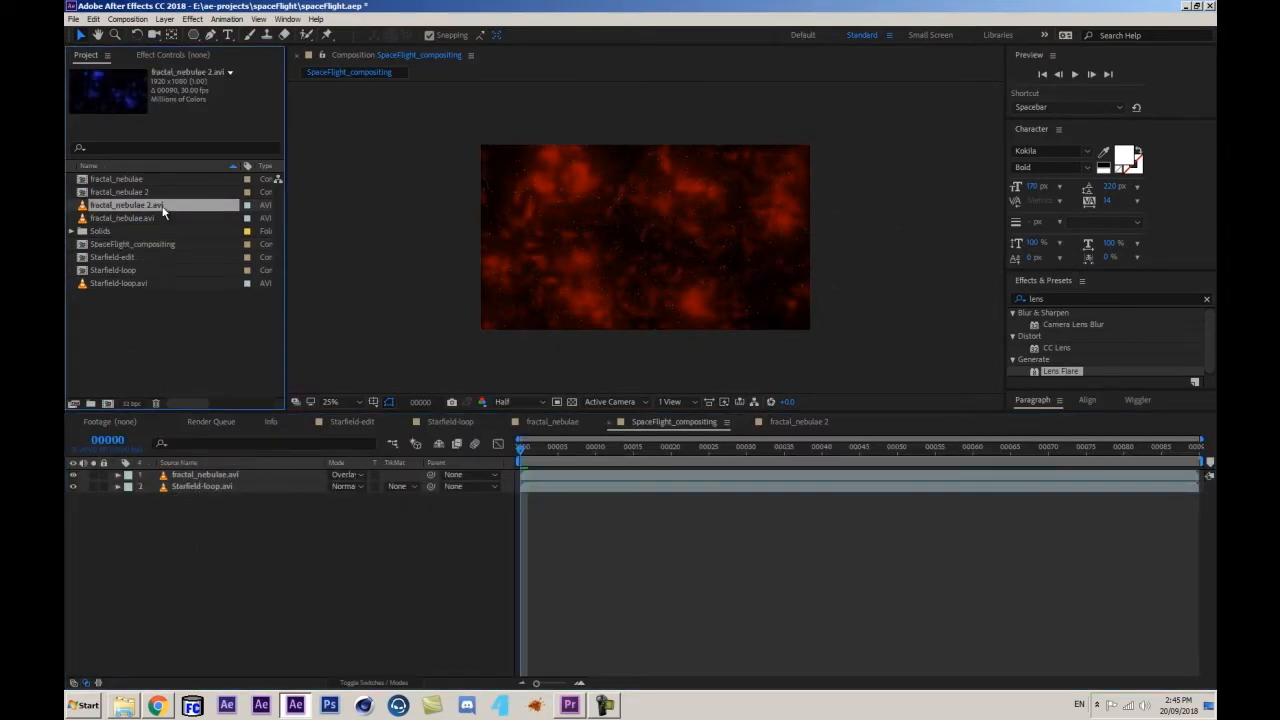
drag(161, 204, 254, 473)
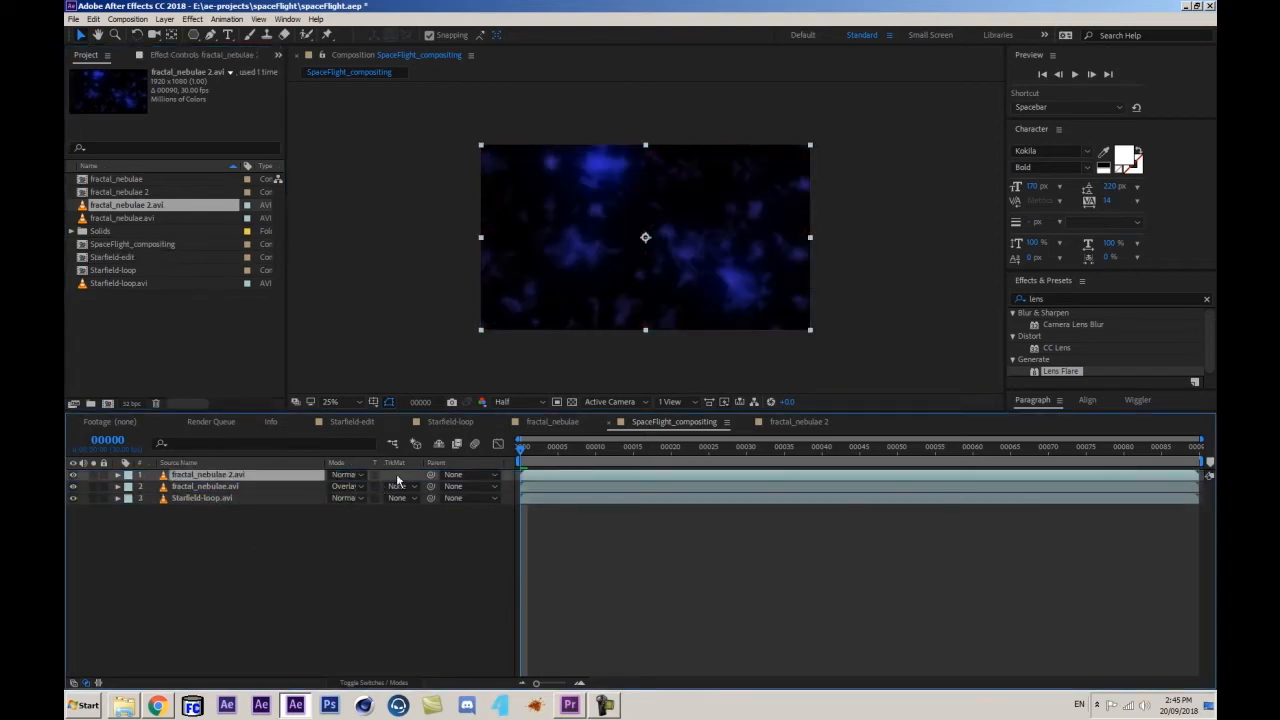
- Try the Overlay blending mode on the fractal_nebulae 2.avi layer, settle on Add, and inspect the blend
click(345, 474)
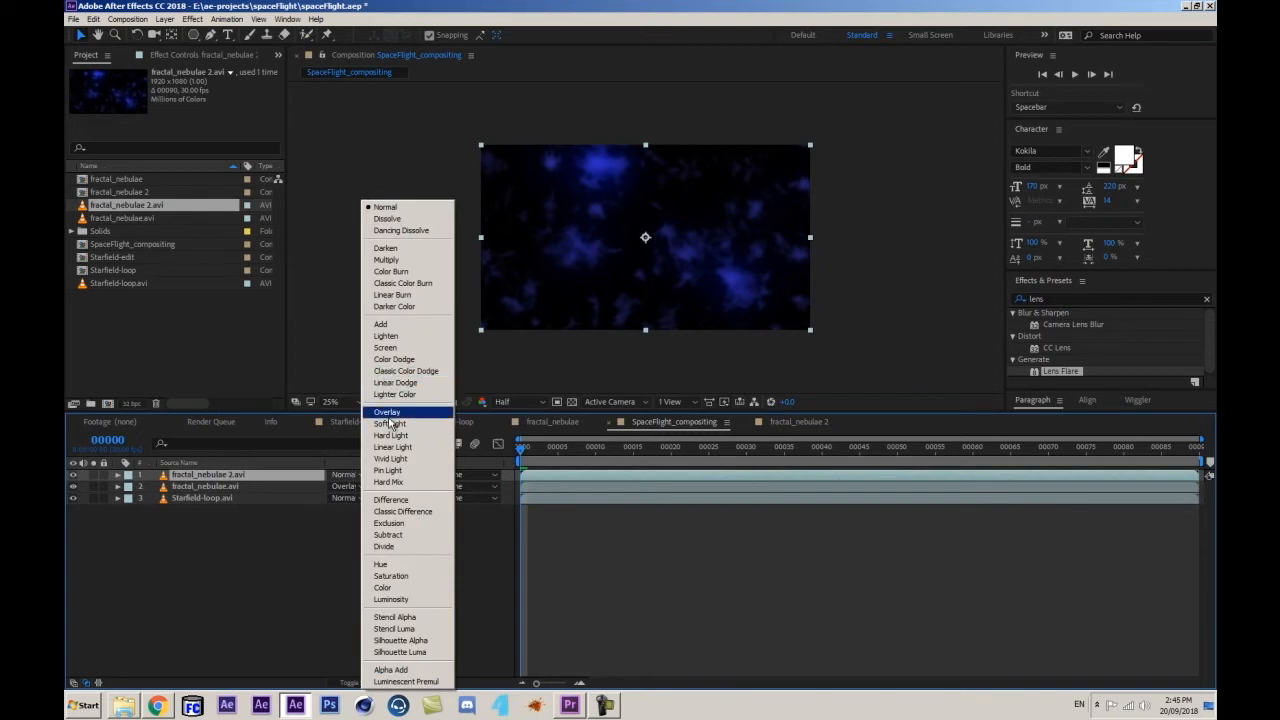
click(389, 421)
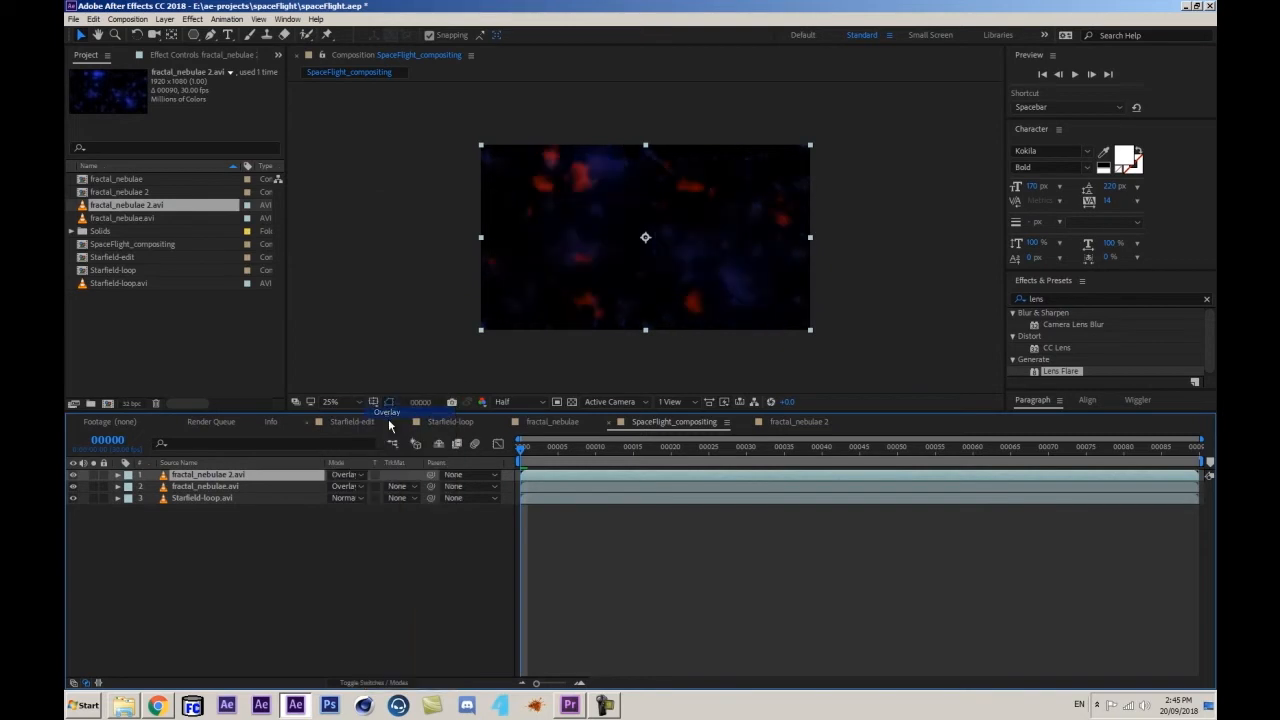
click(345, 474)
click(381, 325)
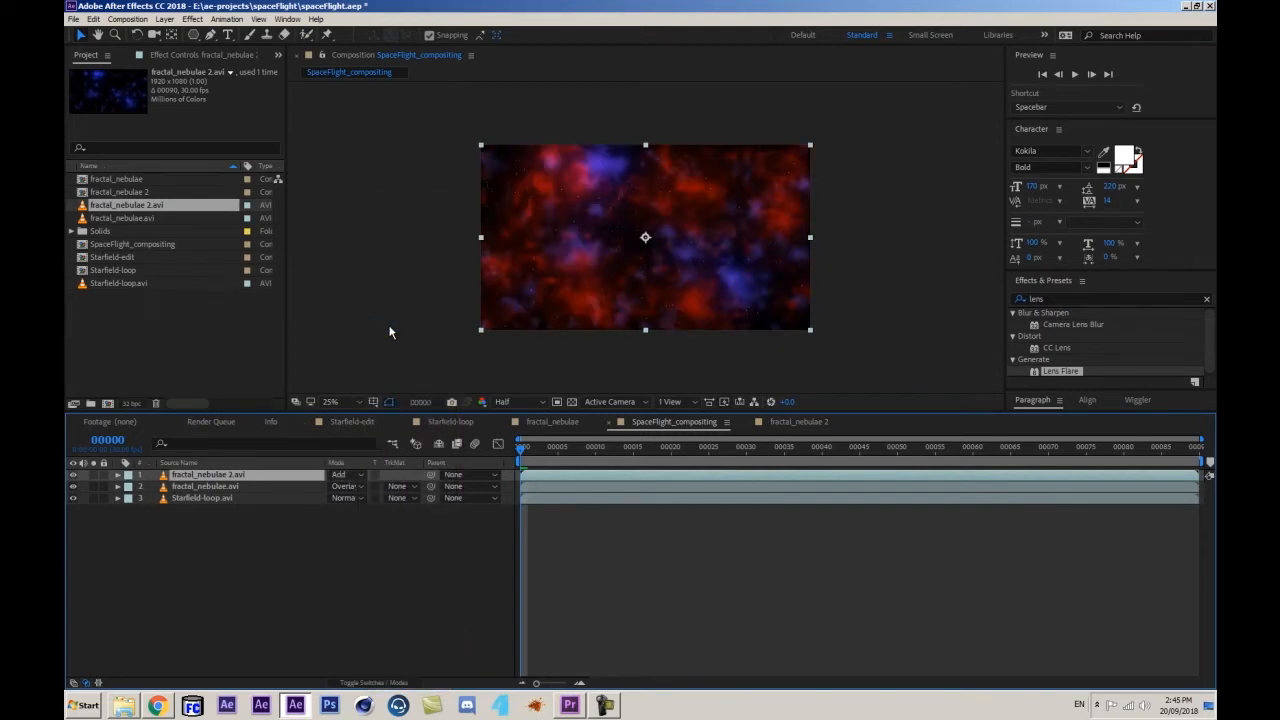
click(400, 540)
scroll(597, 307, up, 2)
scroll(597, 307, down, 2)
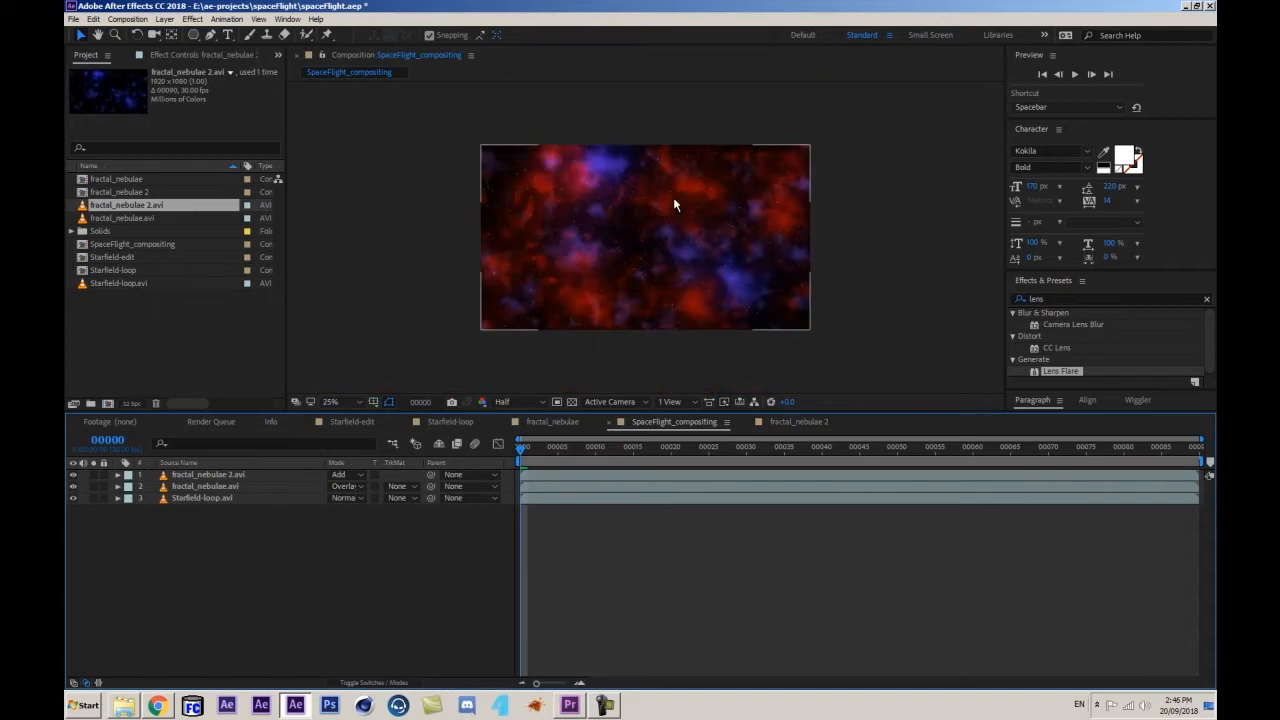
- Preview the composite, reveal the Opacity keyframes of the fractal_nebulae.avi layer, and hide that layer to preview the blue nebula without it
key(space)
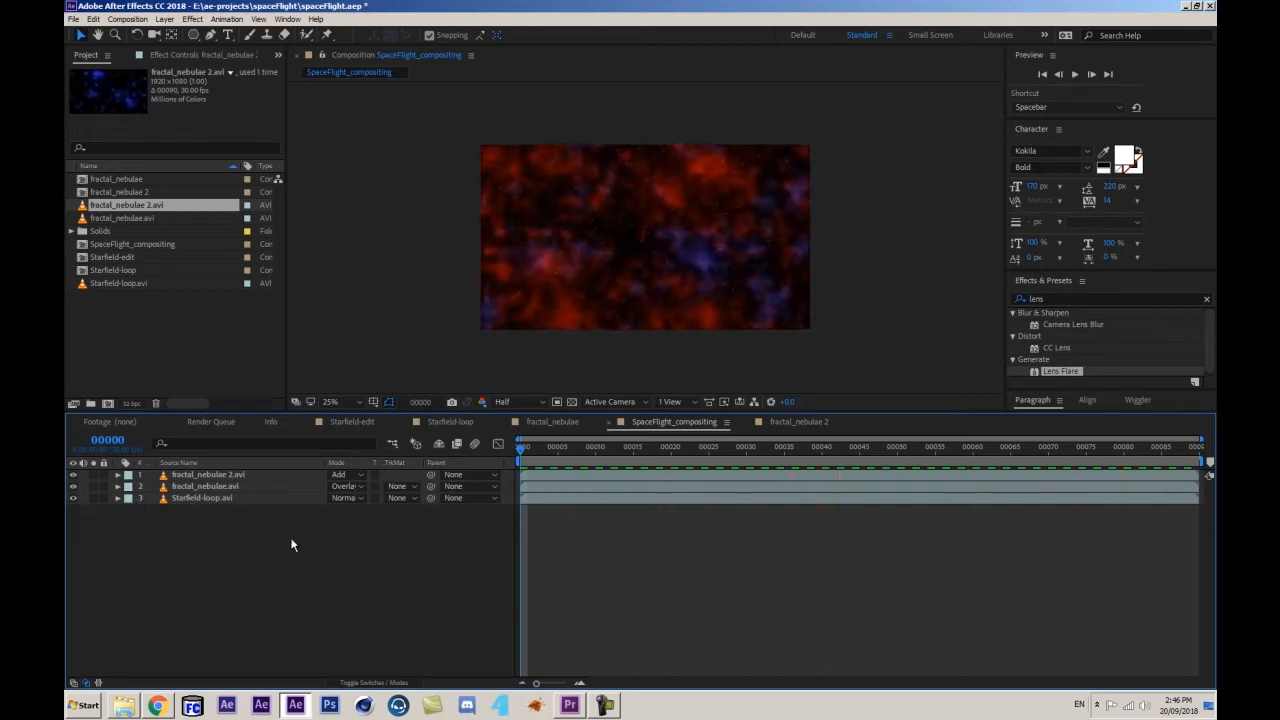
key(space)
click(189, 488)
key(t)
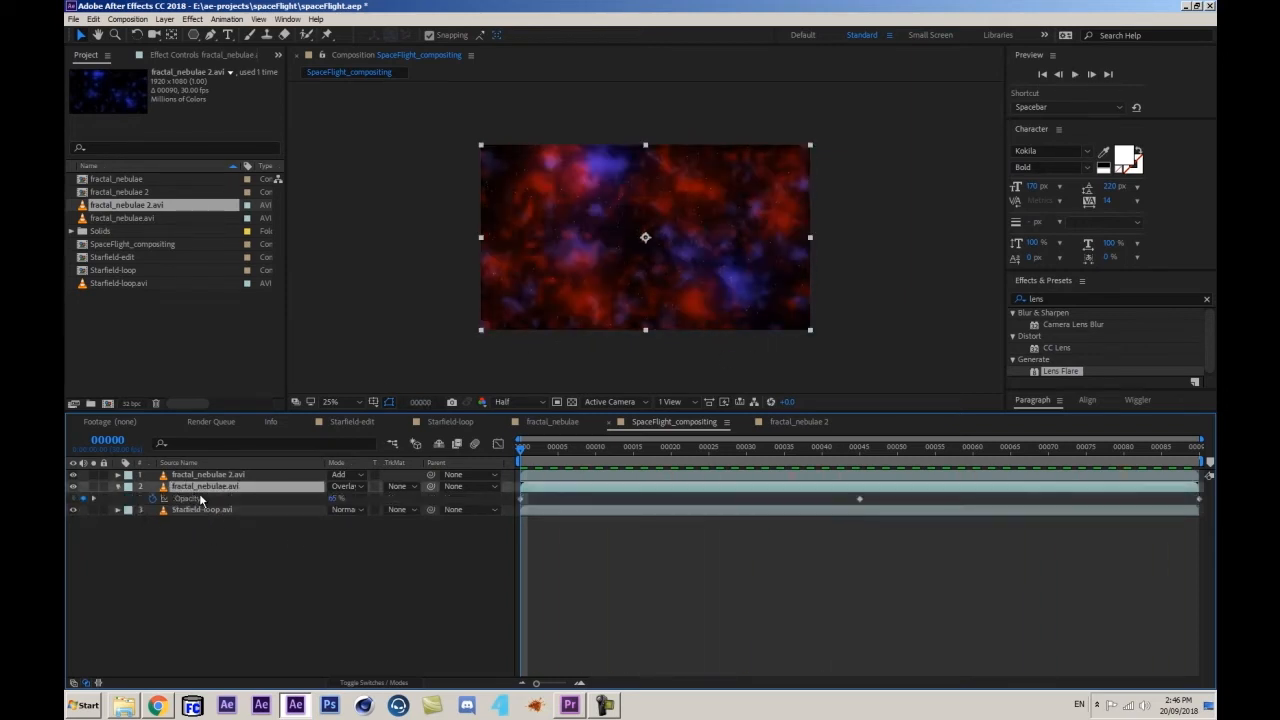
click(73, 487)
key(space)
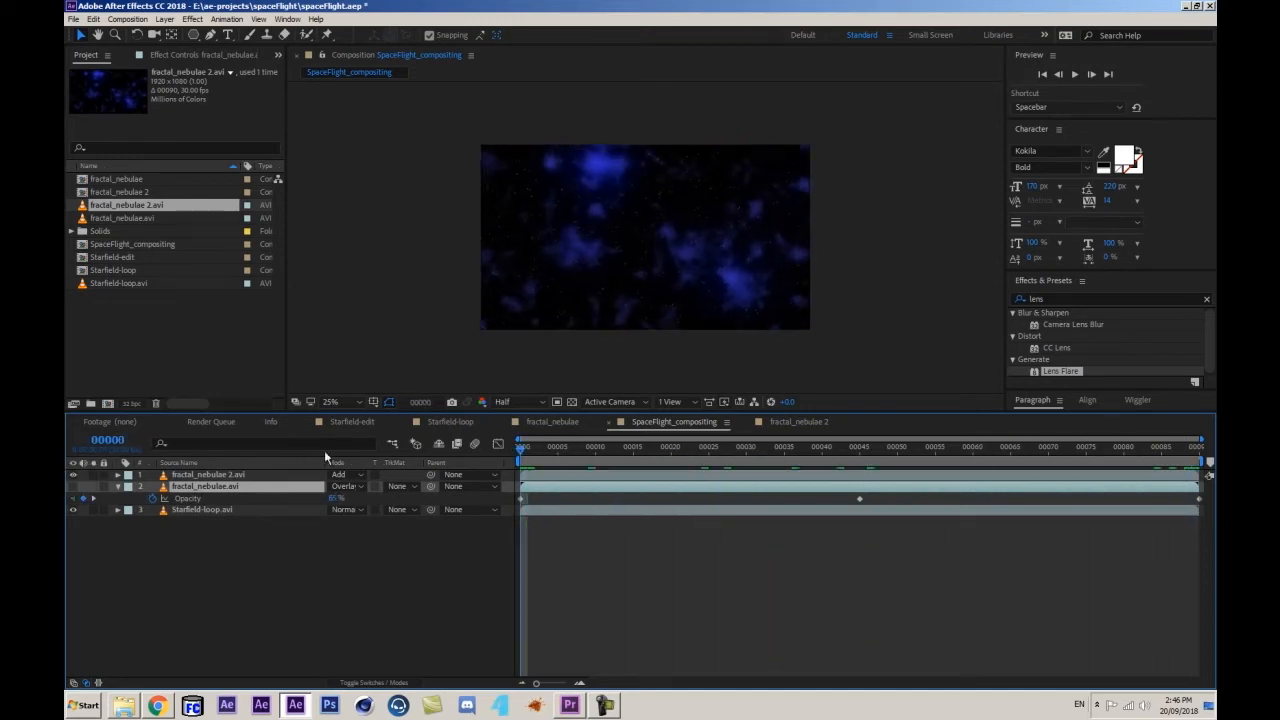
- Start keyframing the fractal_nebulae 2.avi layer's Opacity at frame 0 with a value of 80%
click(595, 175)
key(t)
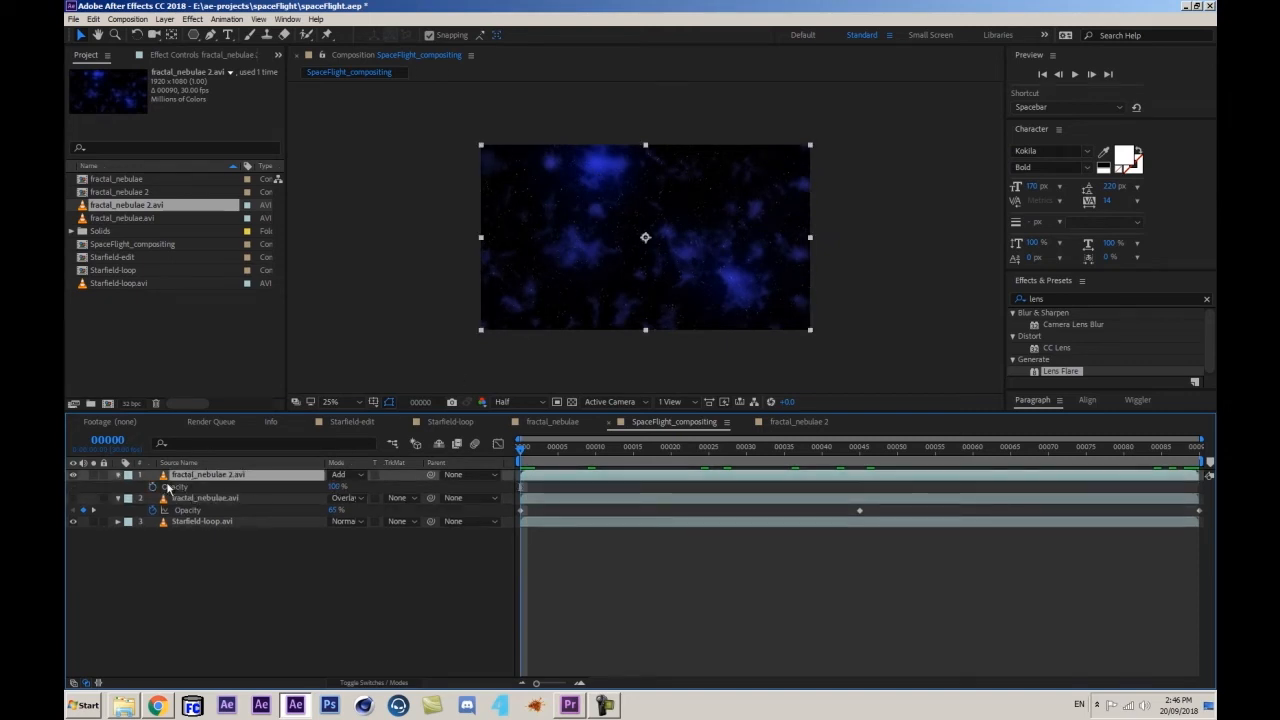
click(152, 486)
drag(344, 487, 337, 491)
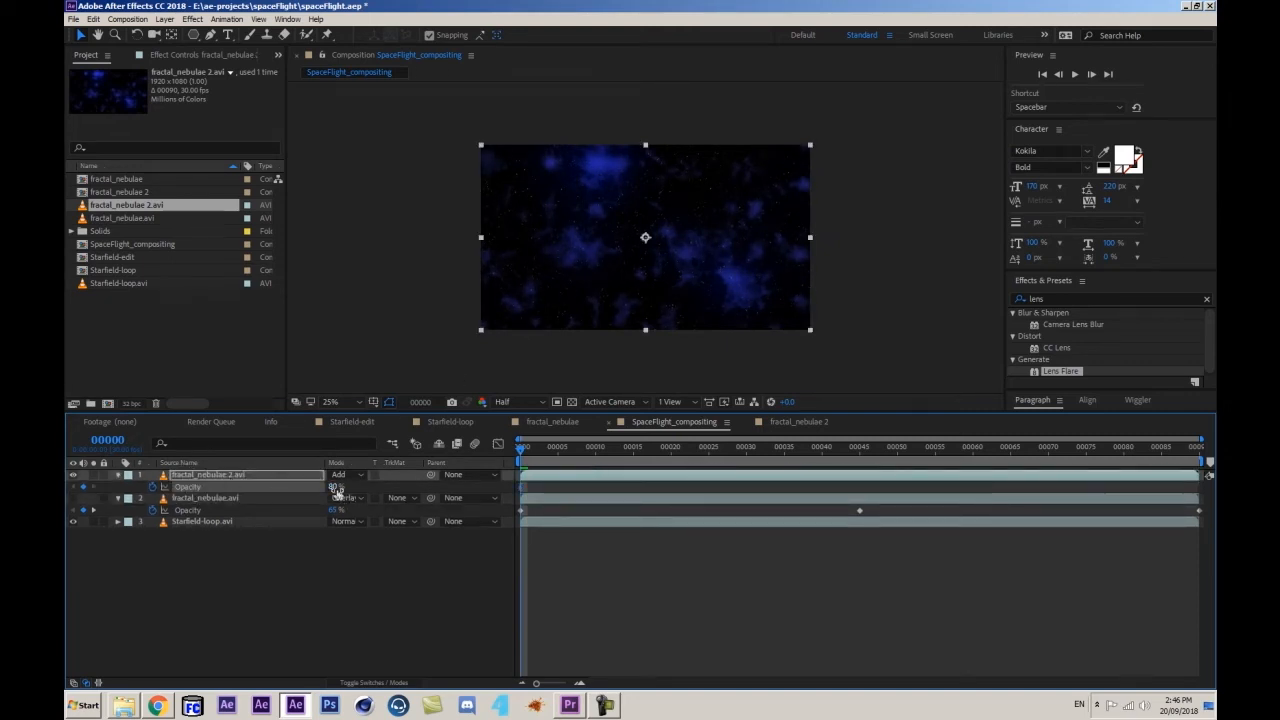
click(335, 488)
text(60)
key(Return)
- Set the blue nebula layer's Opacity to 100% at frame 45 and repeat the starting keyframe at frame 90
drag(840, 450, 862, 457)
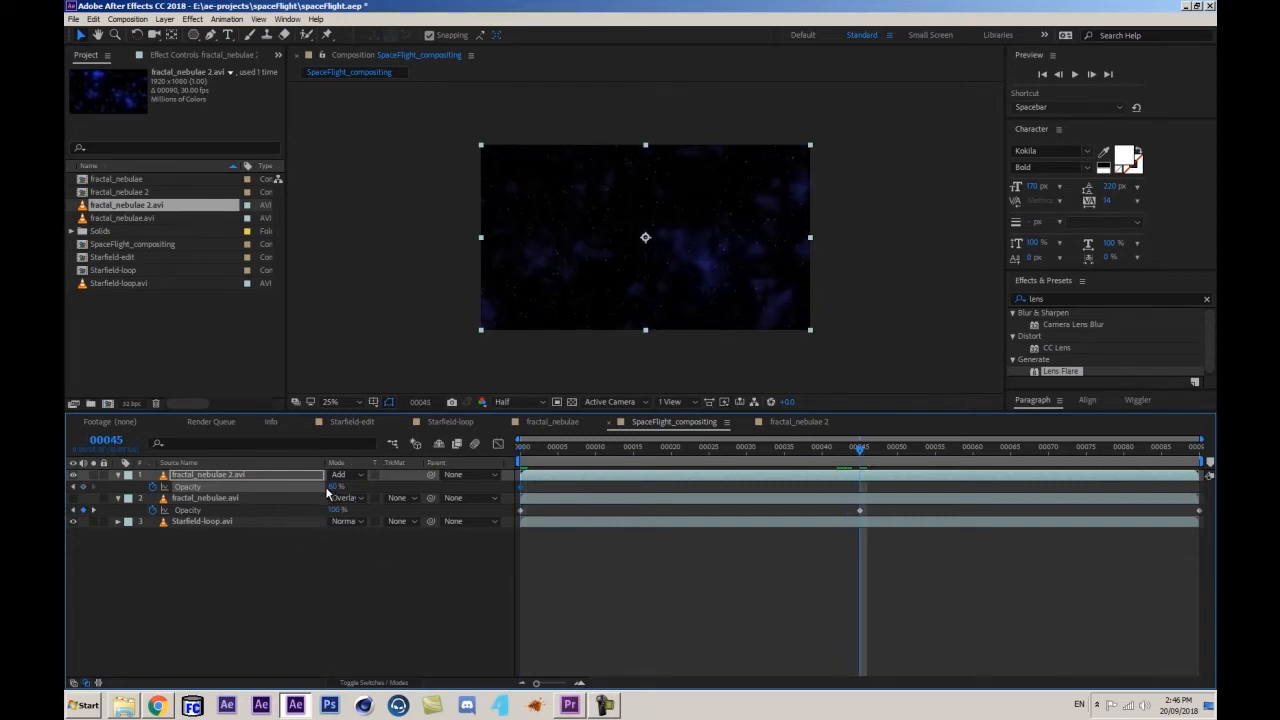
drag(331, 487, 346, 486)
key(End)
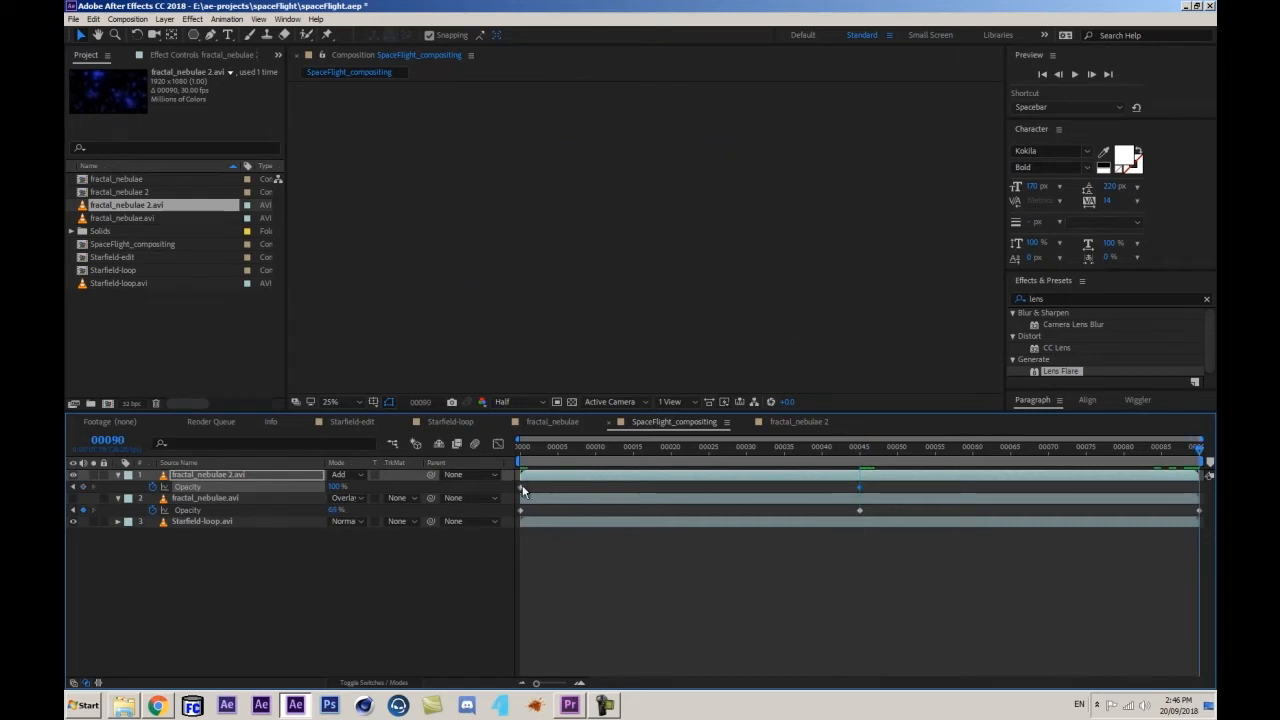
click(418, 584)
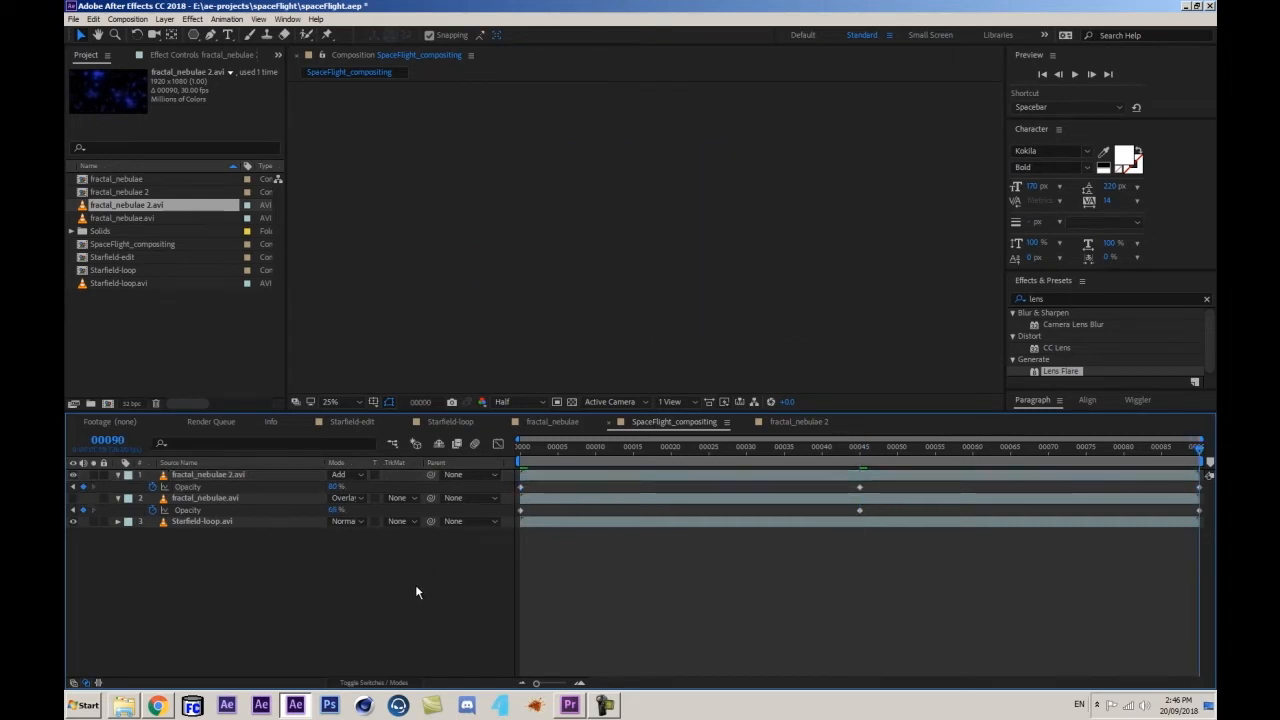
key(Home)
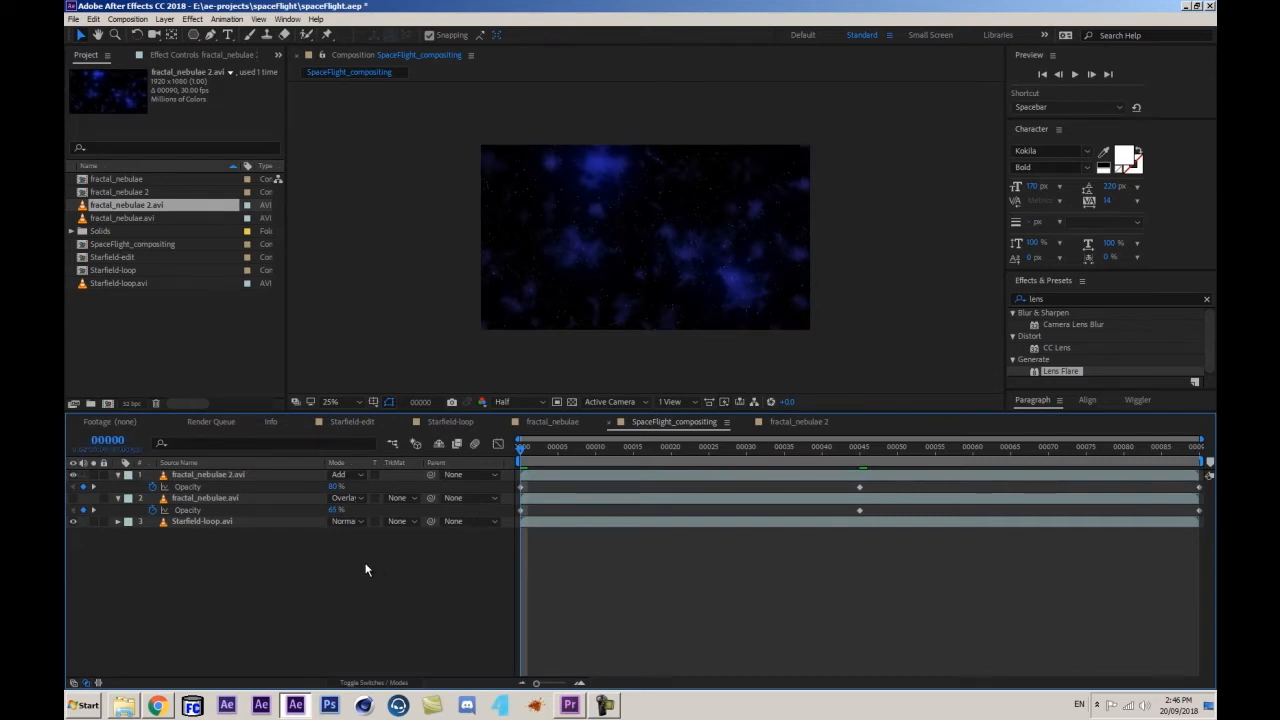
key(k)
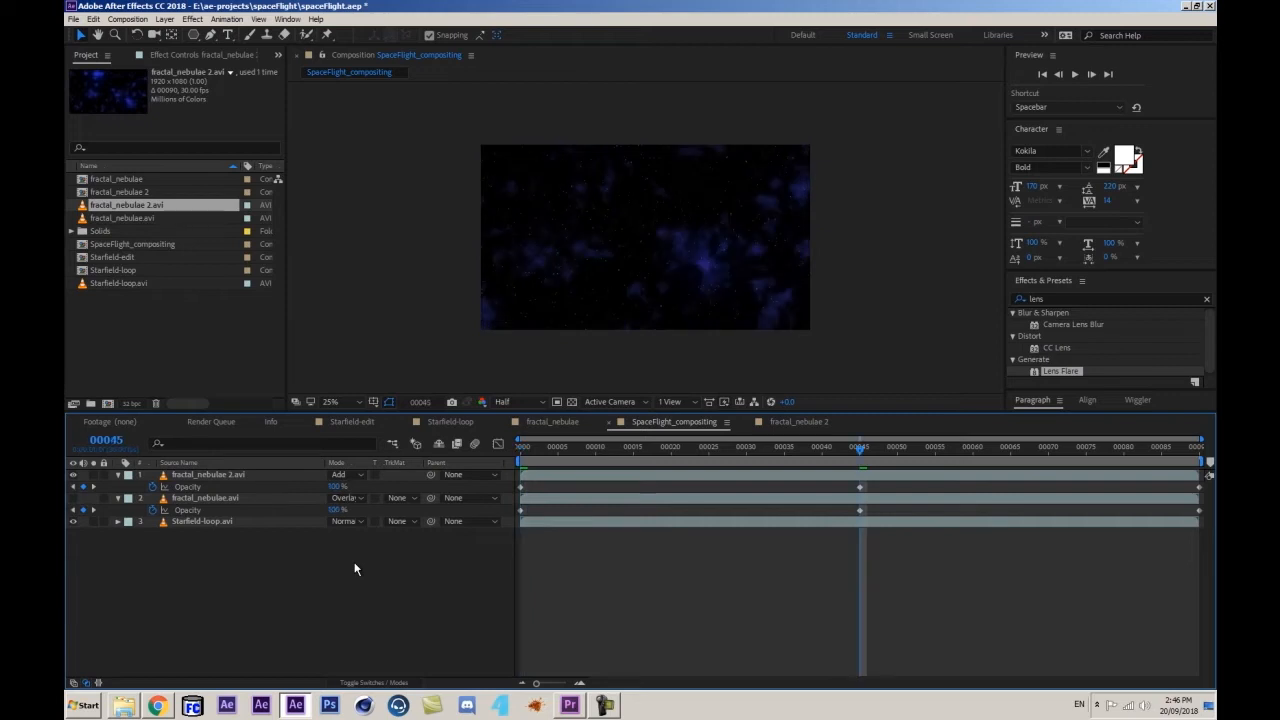
key(Home)
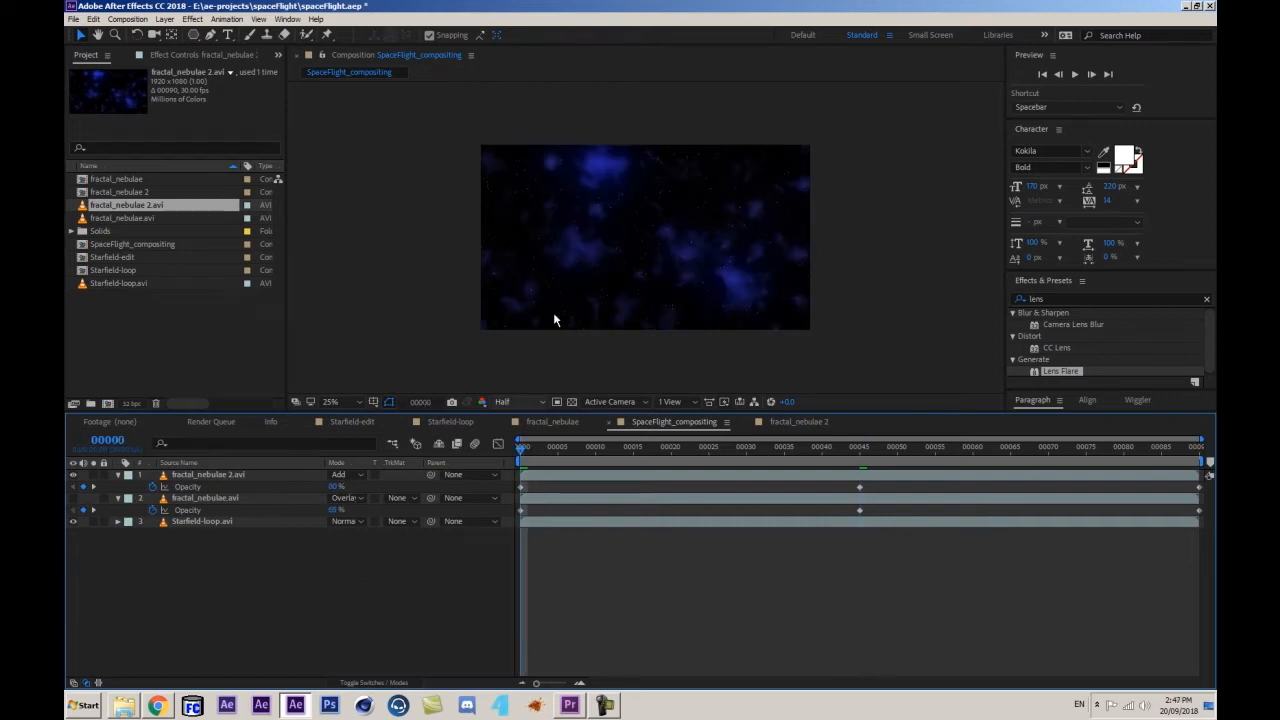
- Set the blue nebula layer's Opacity to 65% at both frame 0 and frame 90
click(332, 486)
text(65)
key(Return)
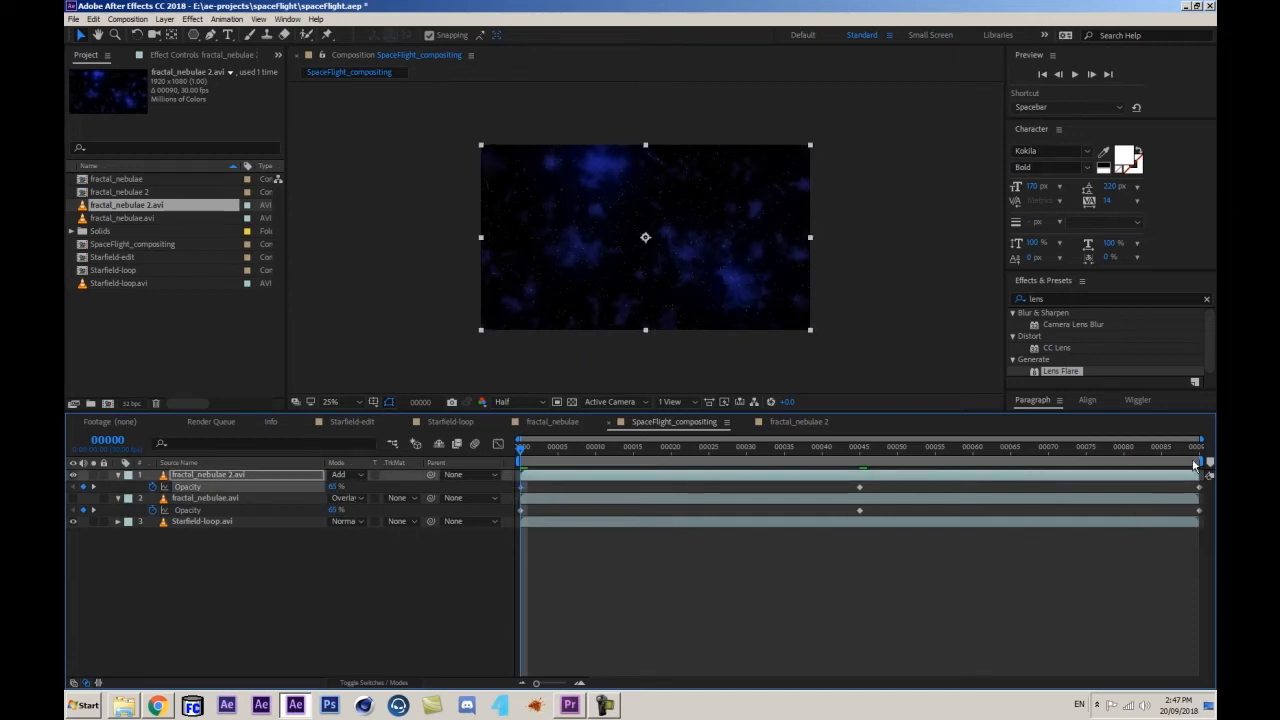
click(1196, 454)
key(Page_Down)
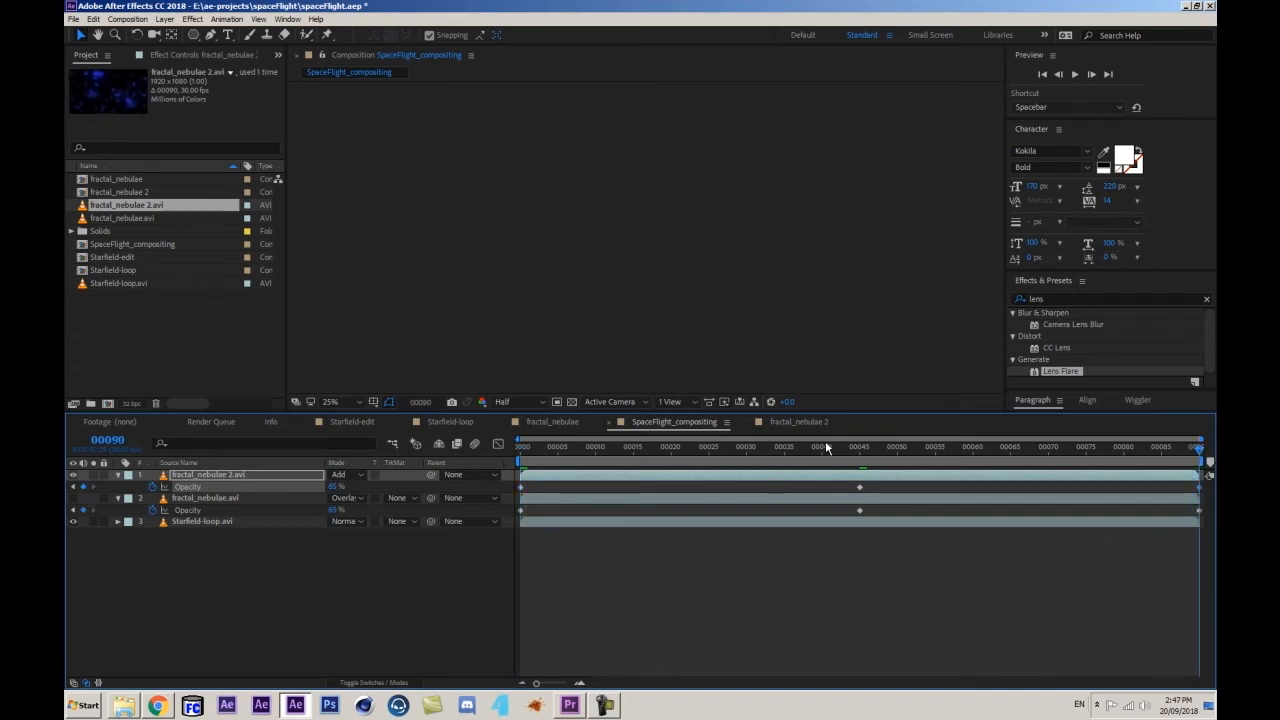
- Preview the blue nebula's opacity animation, make the fractal_nebulae.avi layer visible again, and preview the combined result
drag(838, 447, 480, 500)
click(402, 544)
key(space)
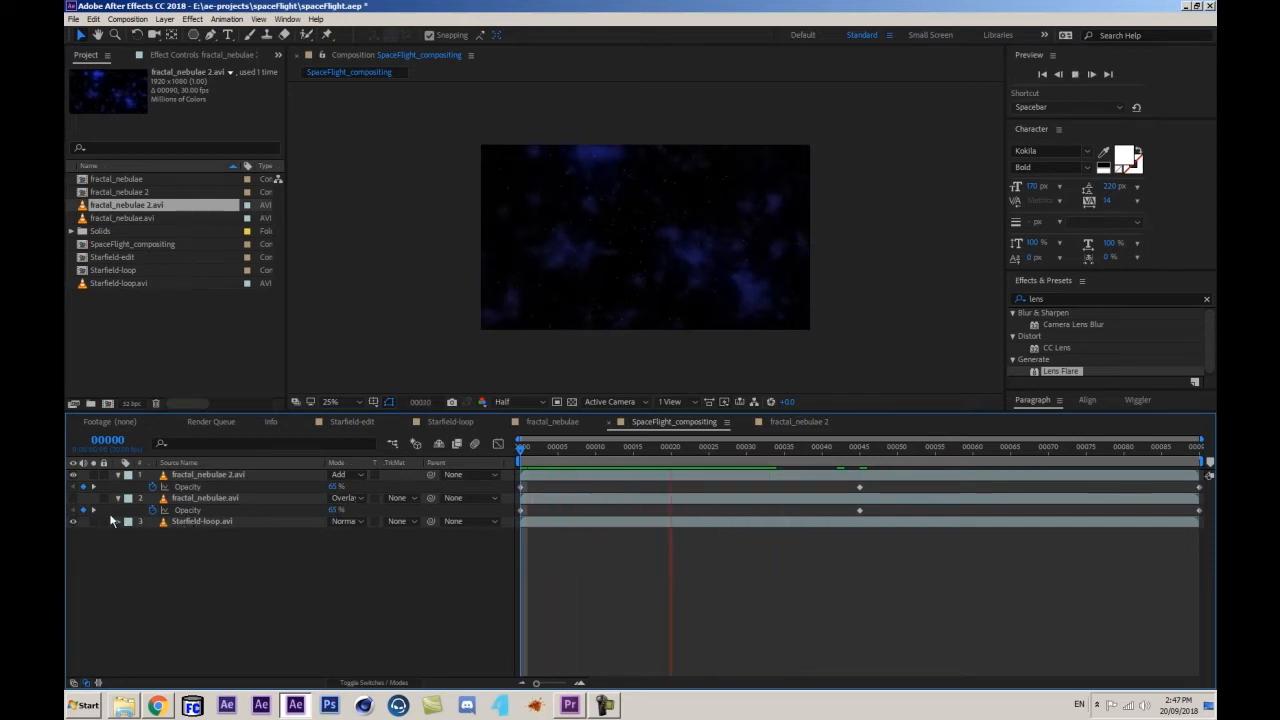
click(72, 497)
click(230, 497)
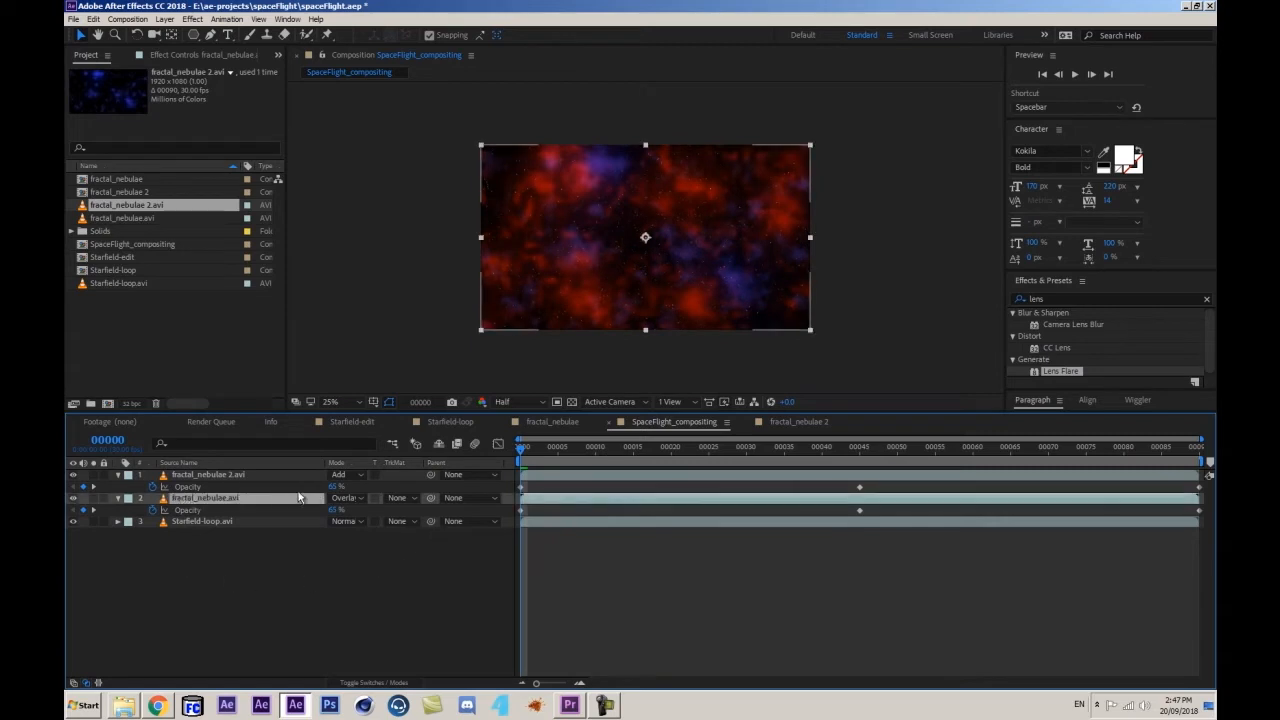
drag(628, 446, 686, 446)
key(space)
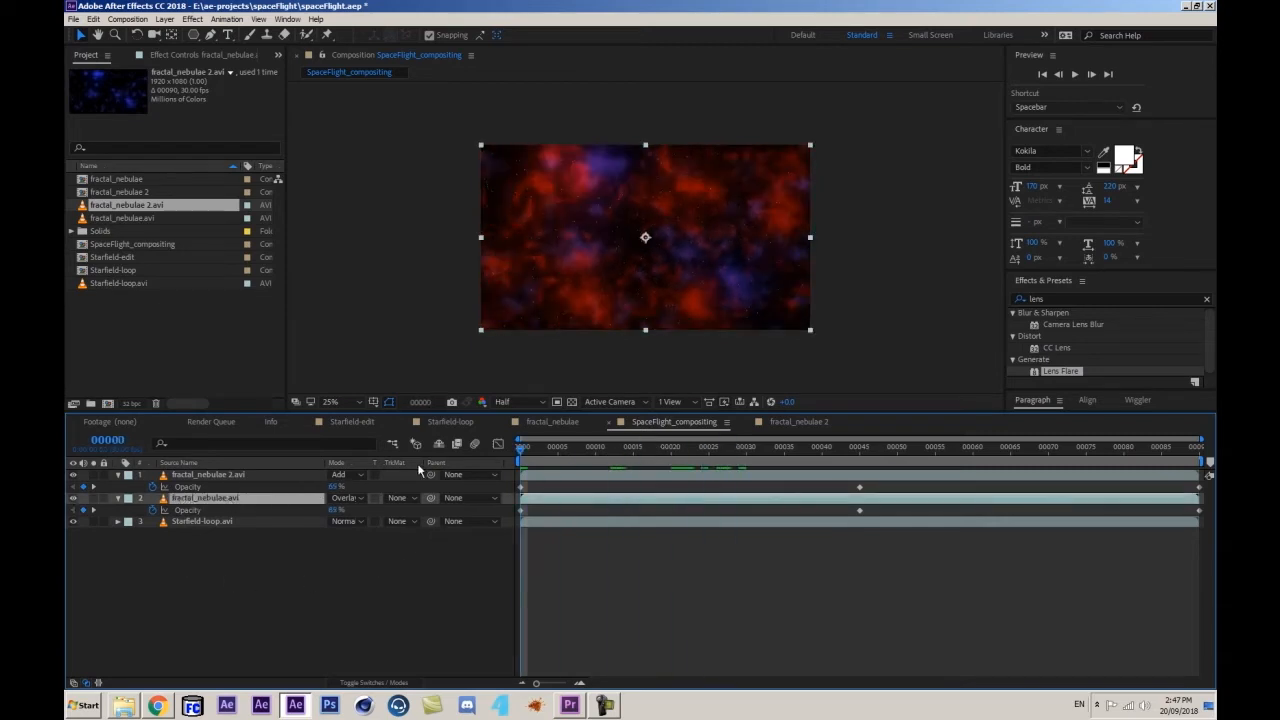
- Collapse the properties of both nebula layers, deselect everything, and inspect the composite
click(117, 474)
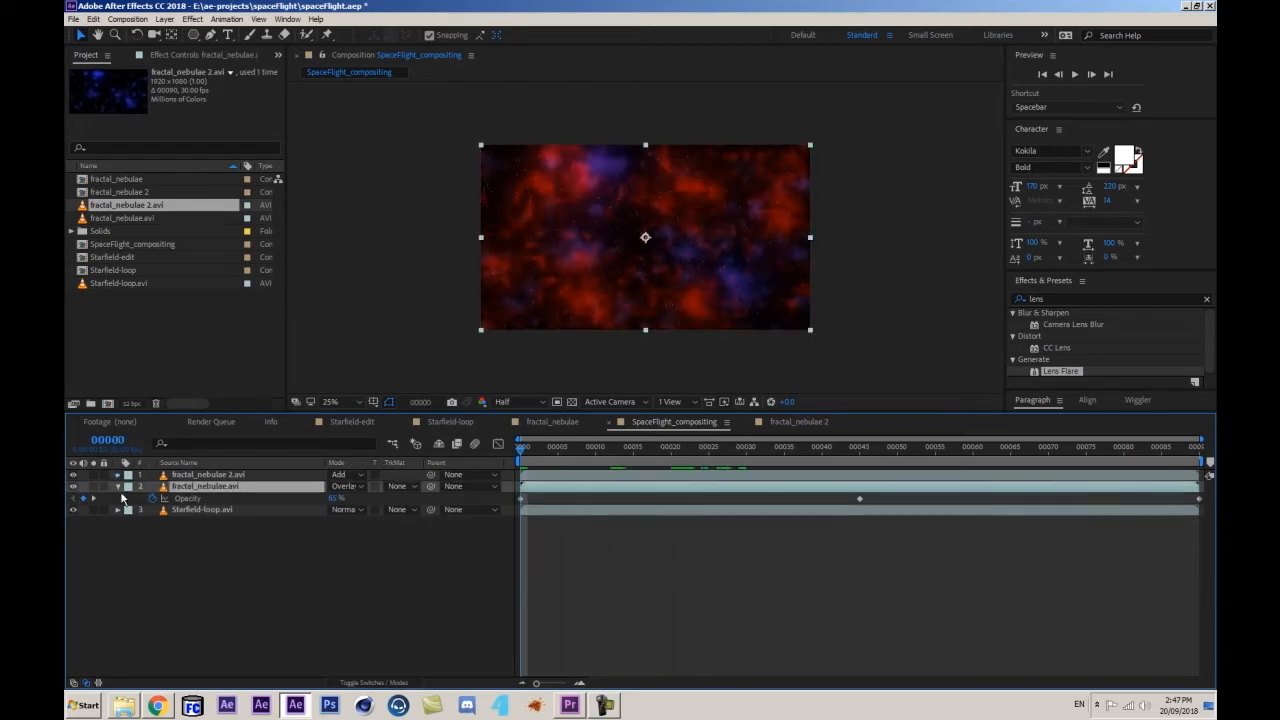
click(117, 486)
click(127, 514)
scroll(642, 280, up, 4)
scroll(641, 276, down, 4)
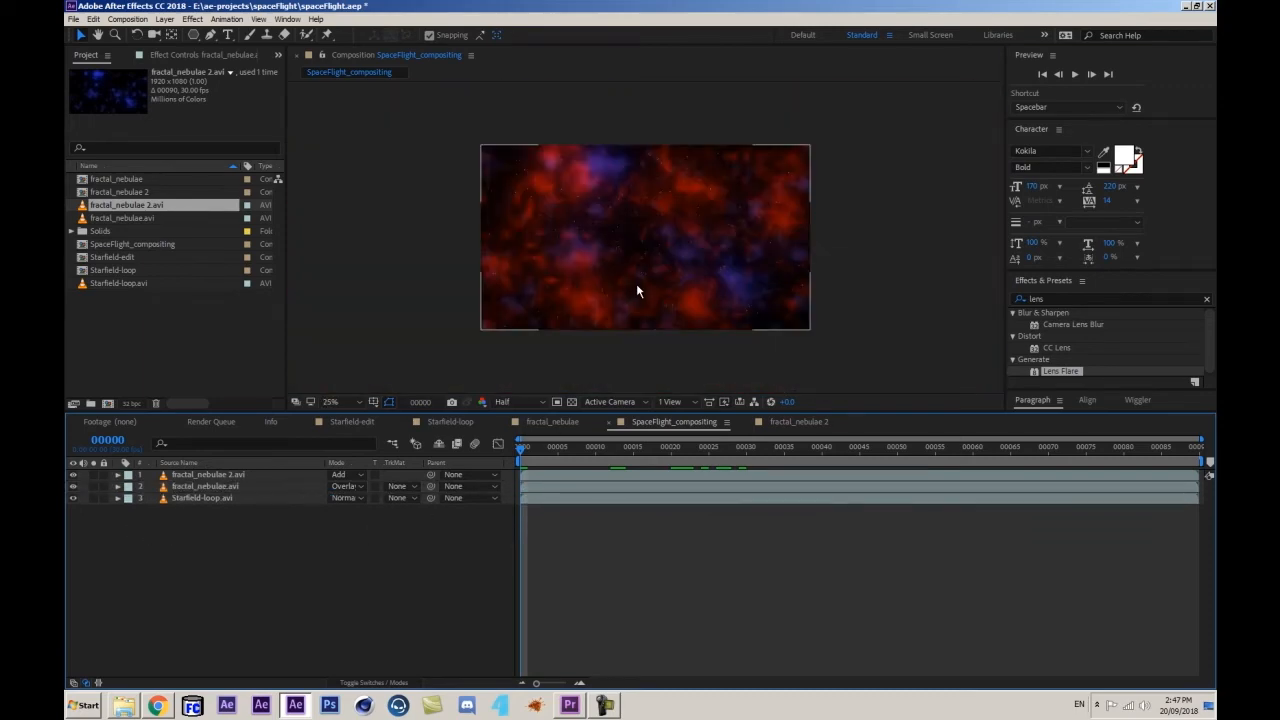
- Apply the Tint effect to the fractal_nebulae.avi layer and set its Amount to Tint to 28%
scroll(636, 283, up, 2)
click(200, 486)
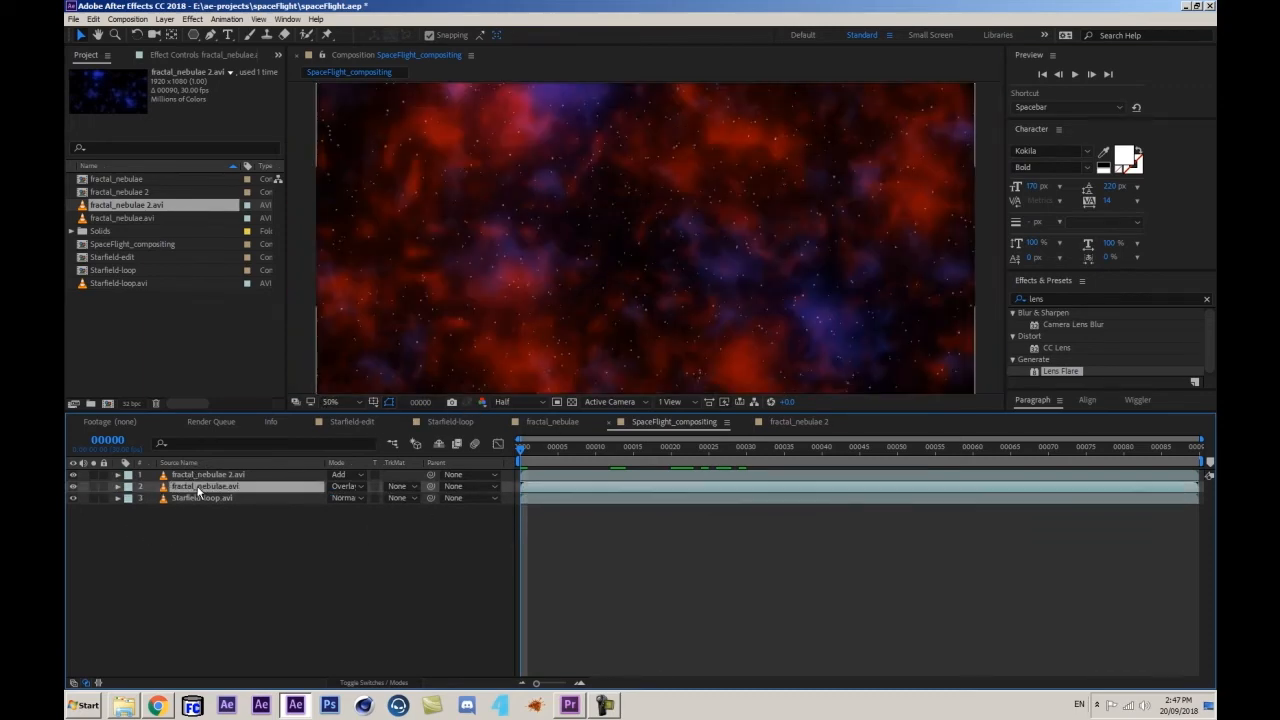
click(157, 54)
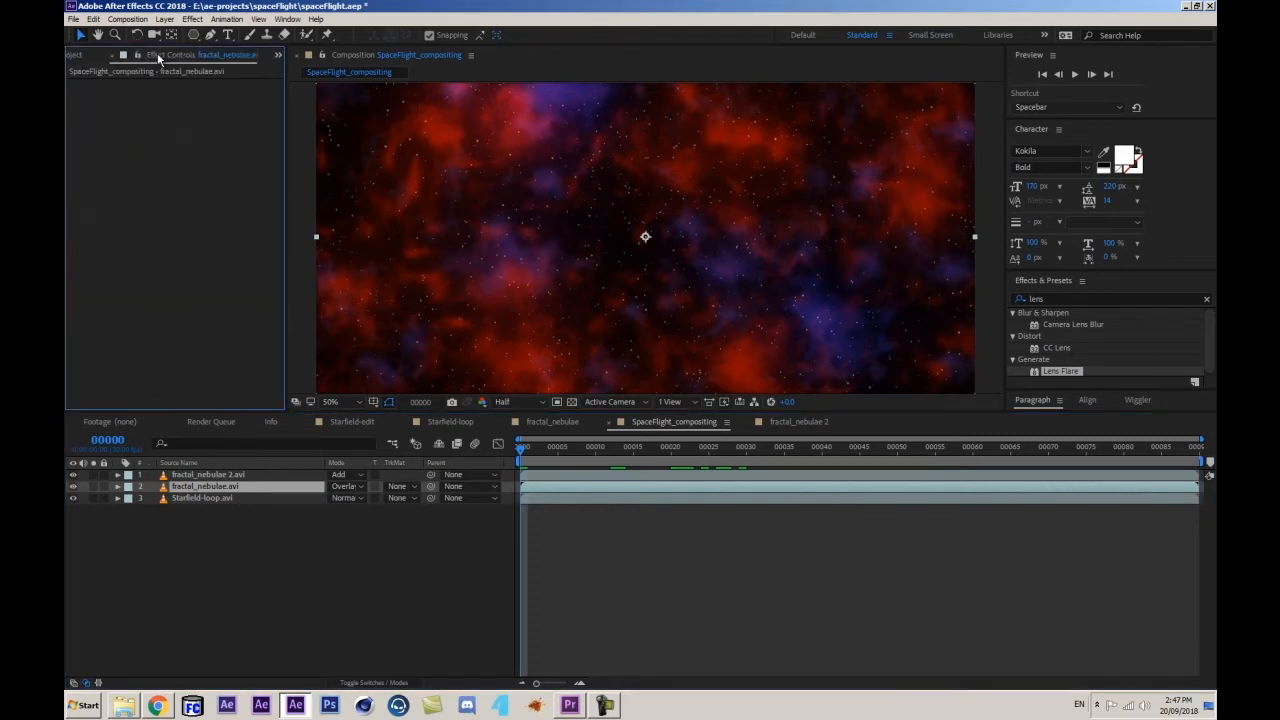
click(1071, 297)
text(tint)
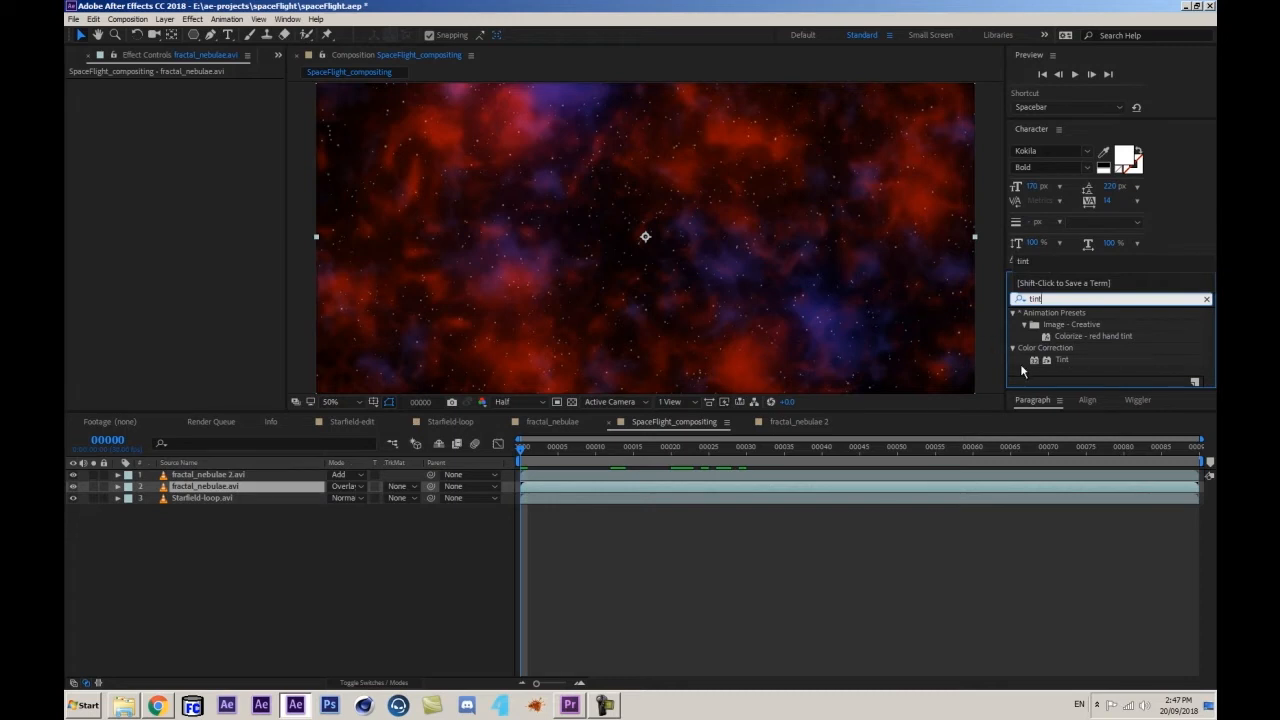
double_click(1064, 361)
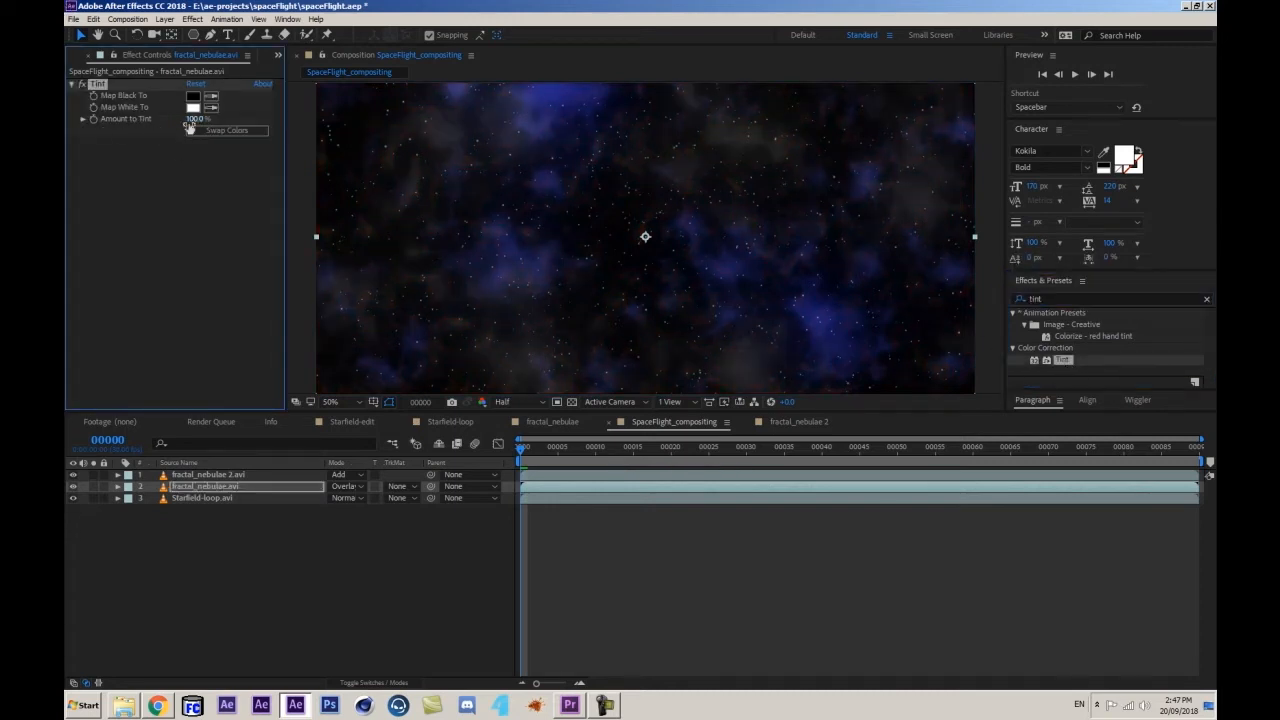
drag(196, 124, 150, 129)
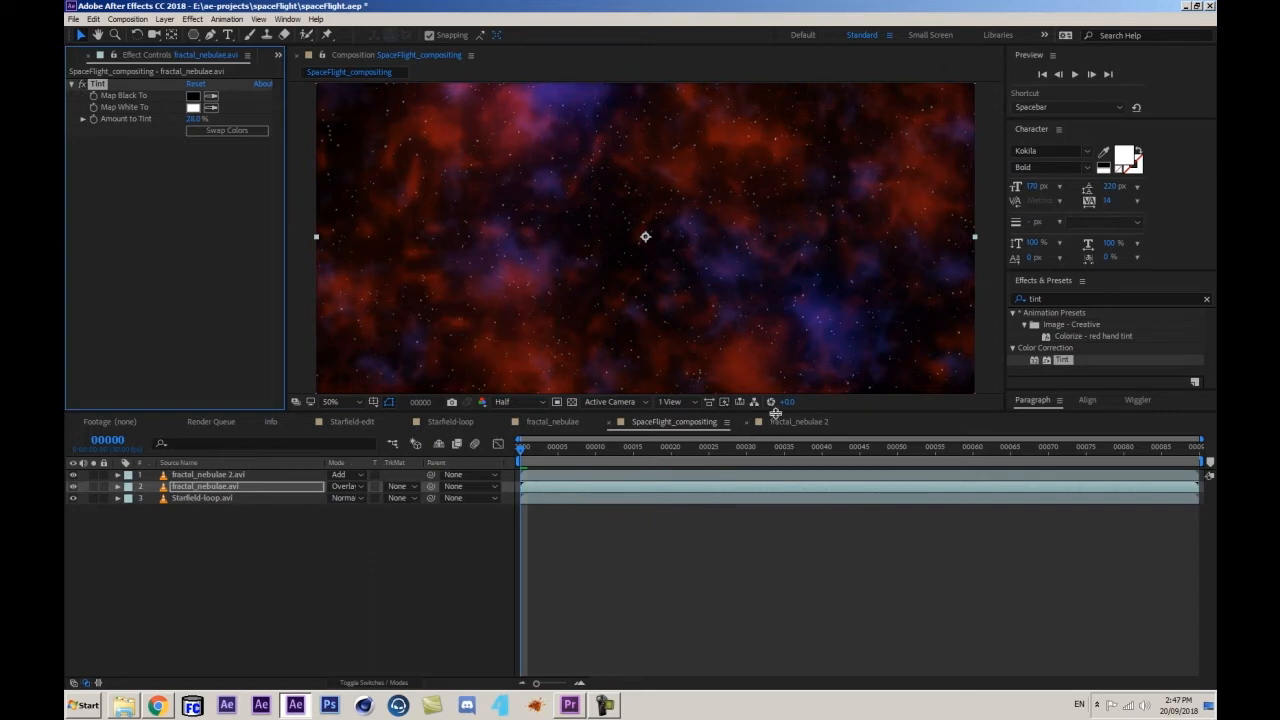
- Enlarge the composition viewer, deselect all layers, and scrub through the timeline to check the desaturated red nebula
drag(839, 414, 831, 506)
click(345, 650)
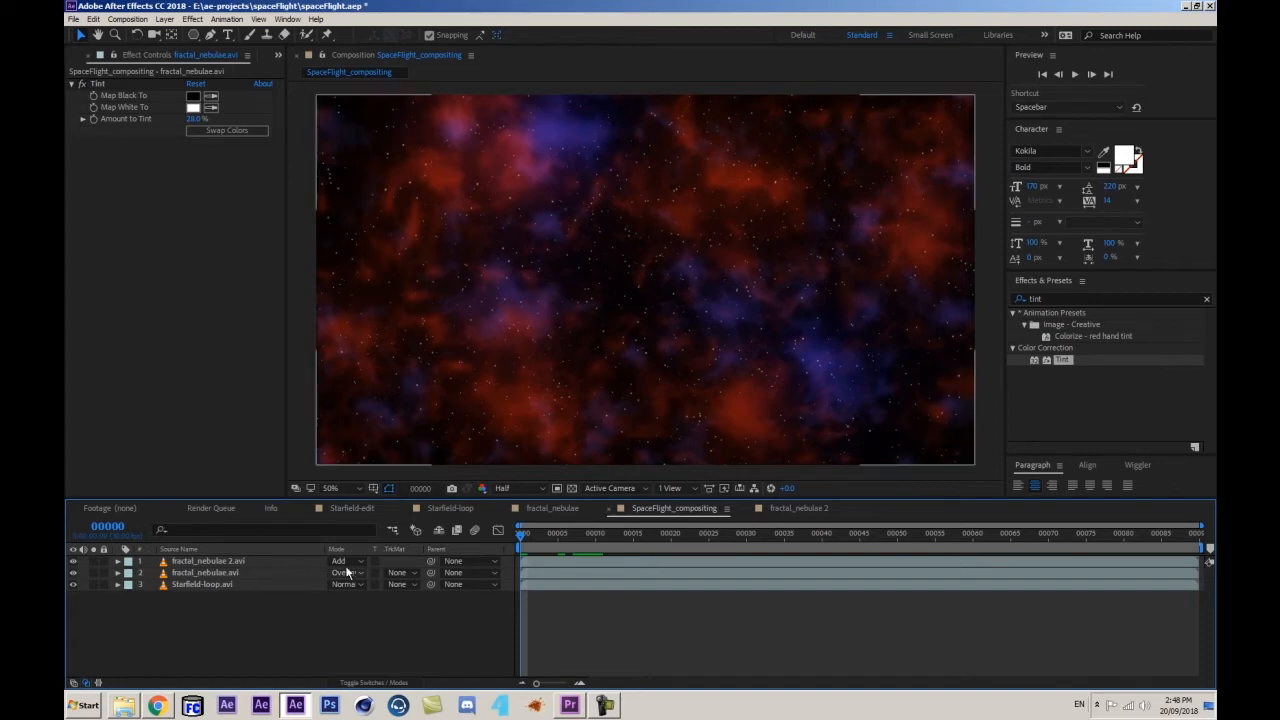
drag(520, 534, 163, 542)
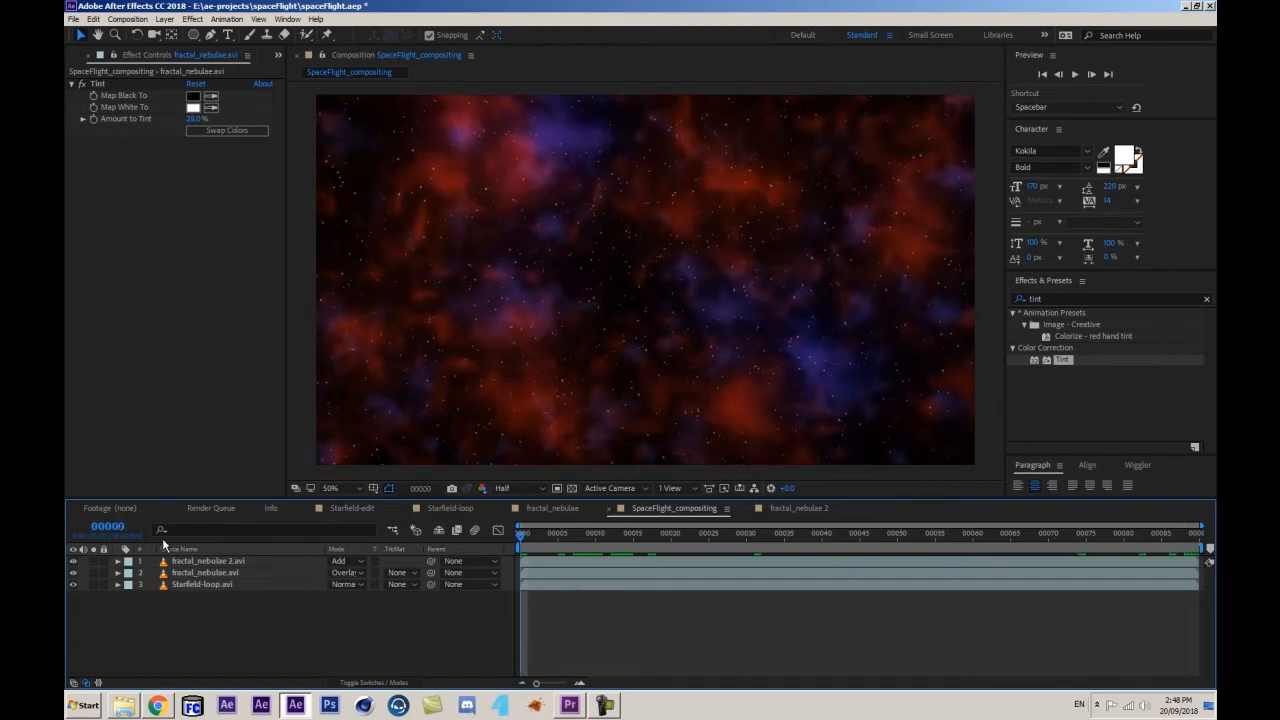
drag(537, 538, 501, 536)
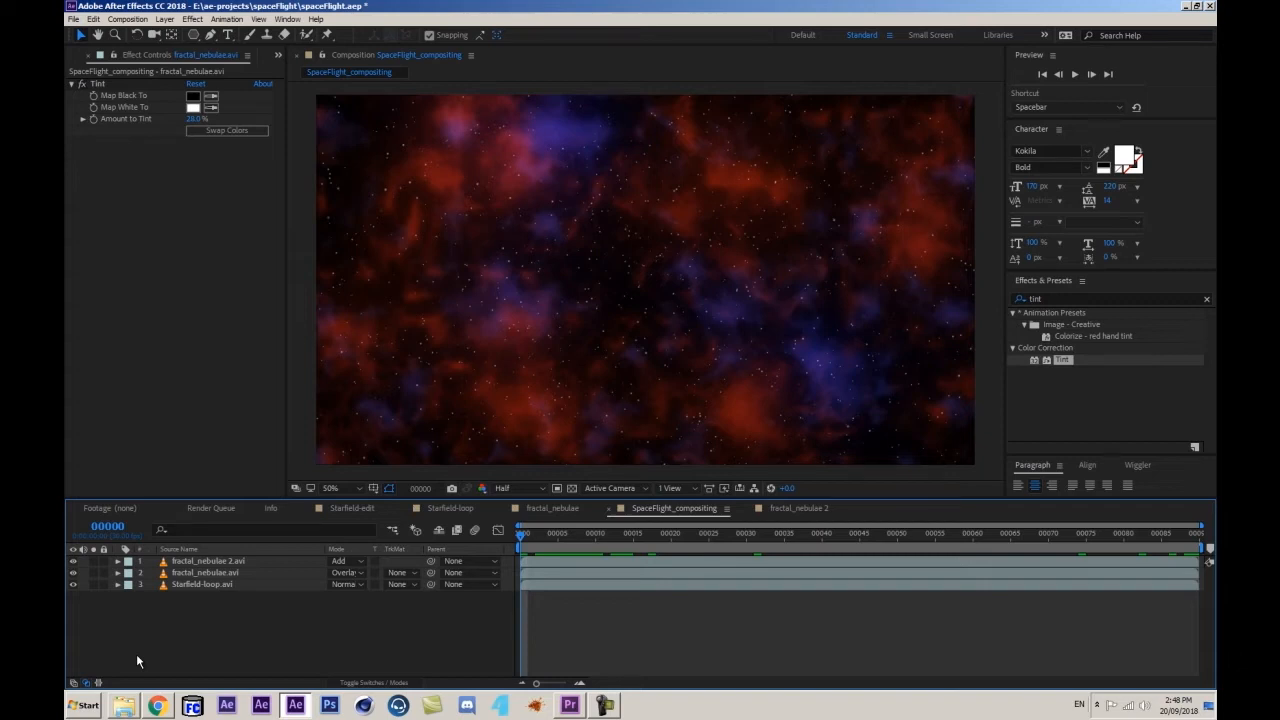
- Create a black 1920 x 1080 px solid layer named Flare
key(ctrl+y)
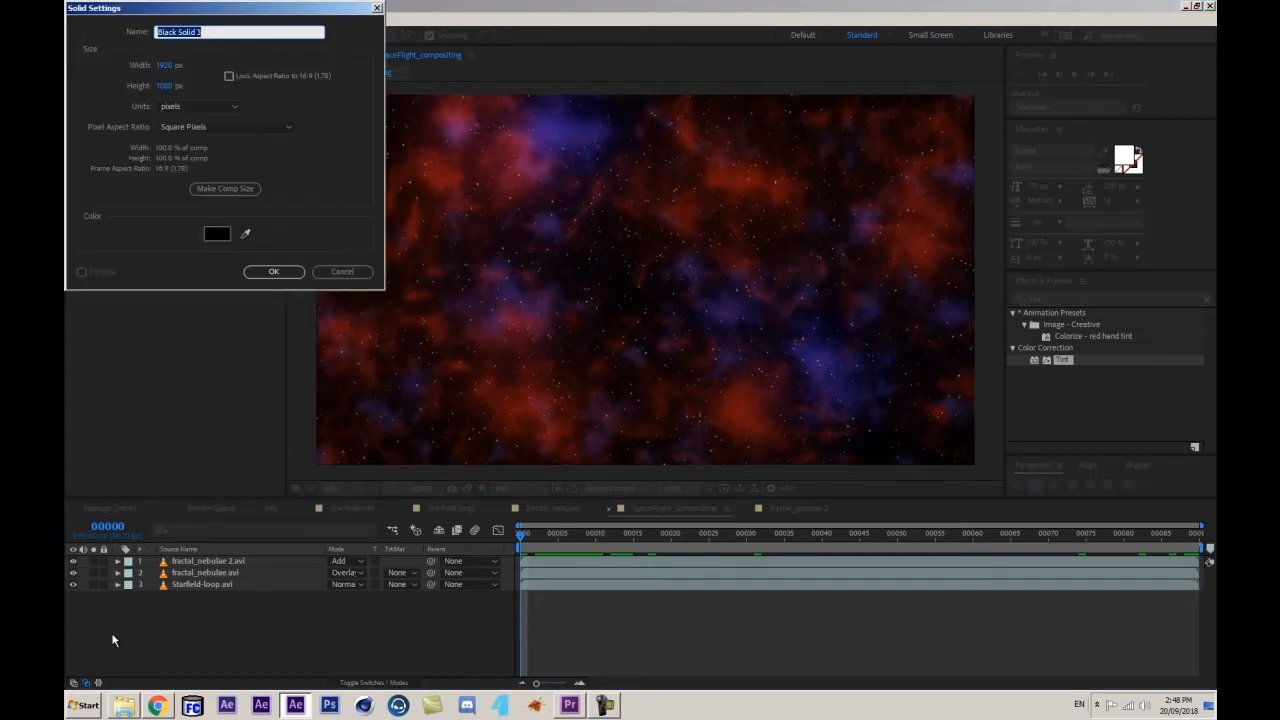
text(Flare)
key(Return)
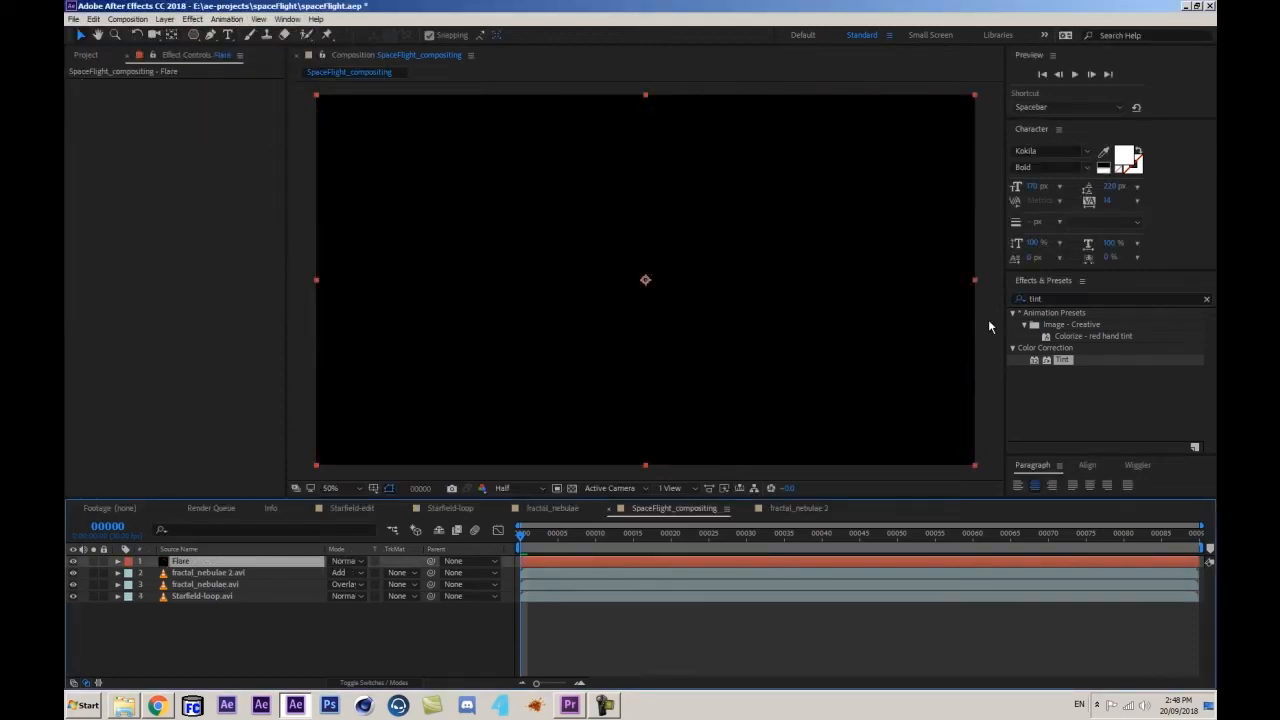
- Apply the Lens Flare effect to the Flare solid and set the layer's blending mode to Add
key(ctrl+5)
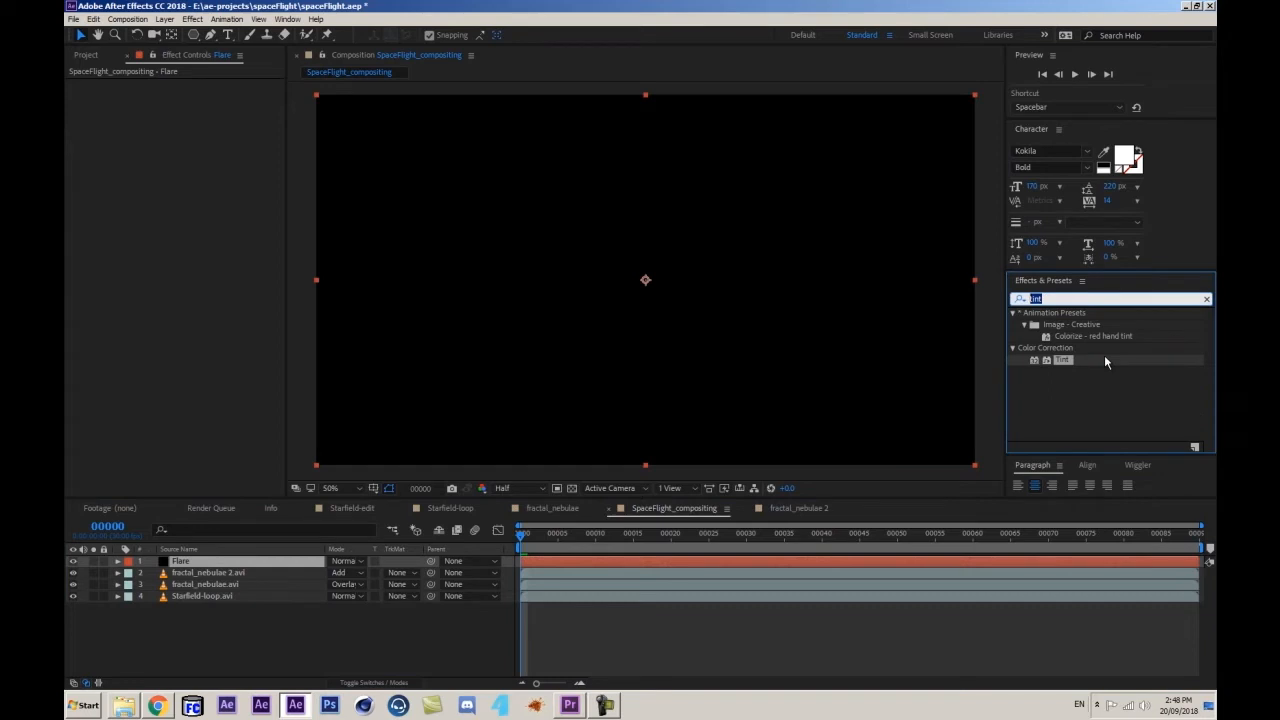
text(f)
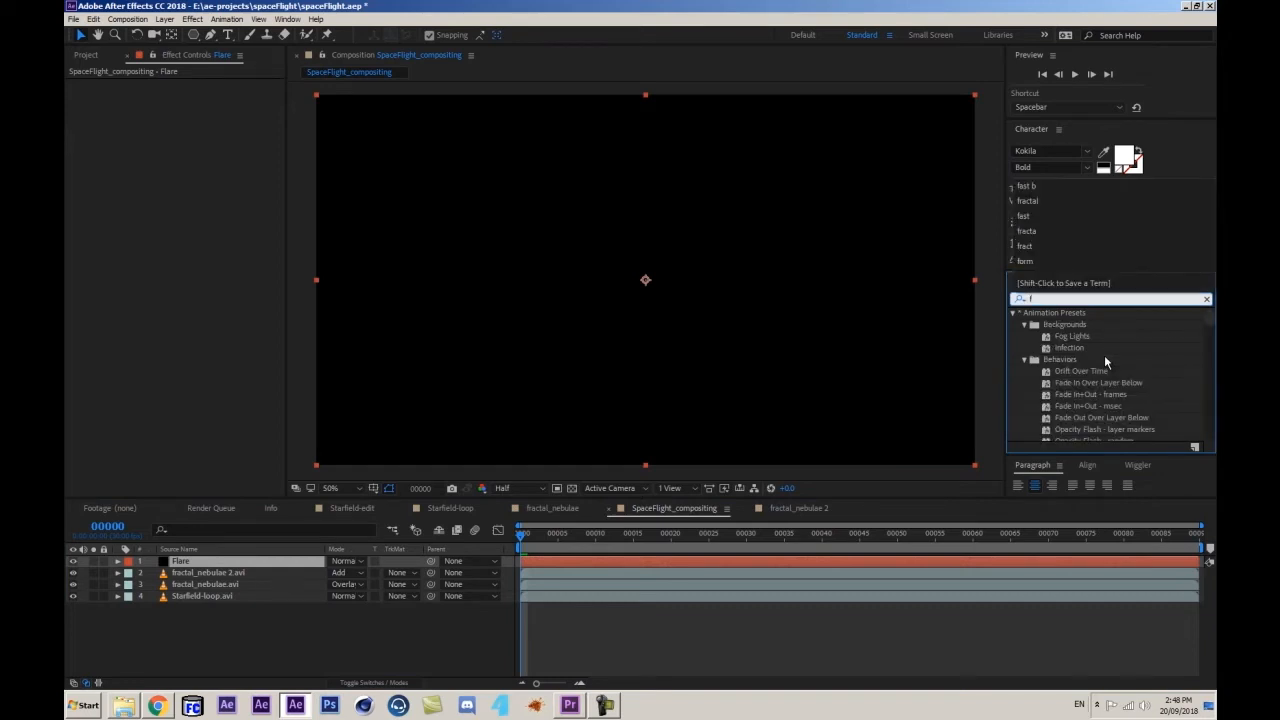
text(lare)
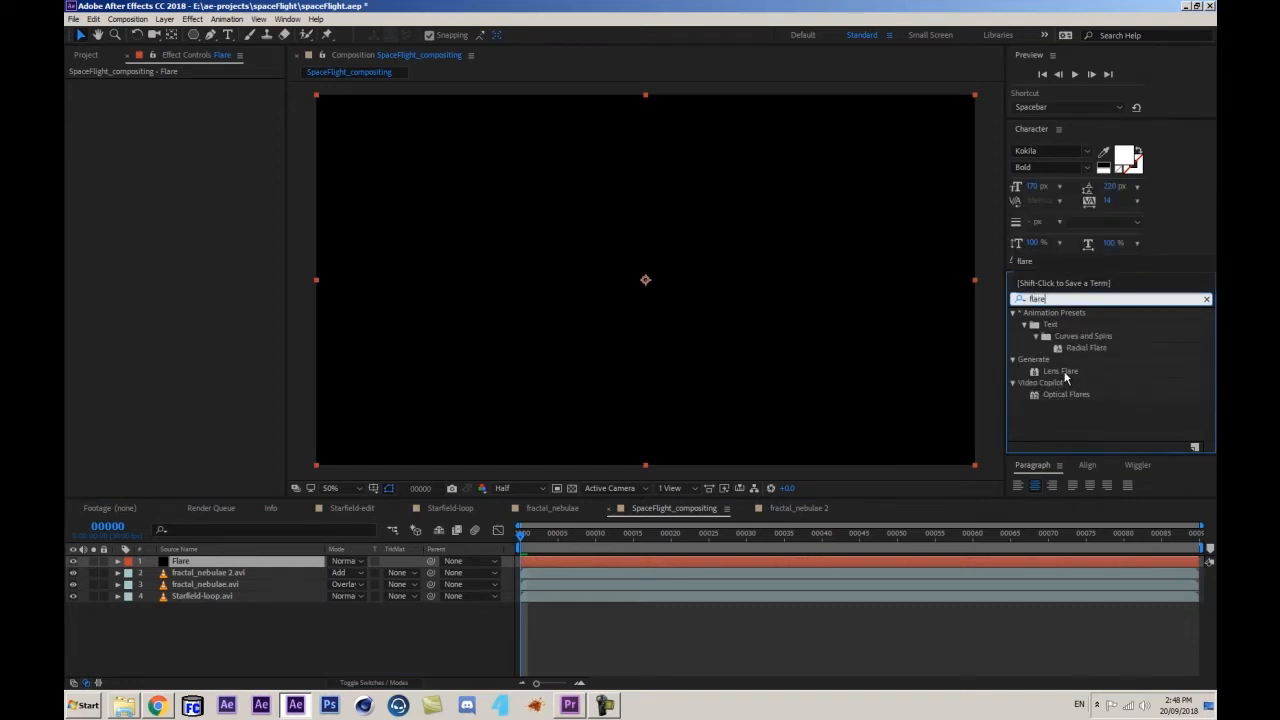
drag(1062, 372, 234, 568)
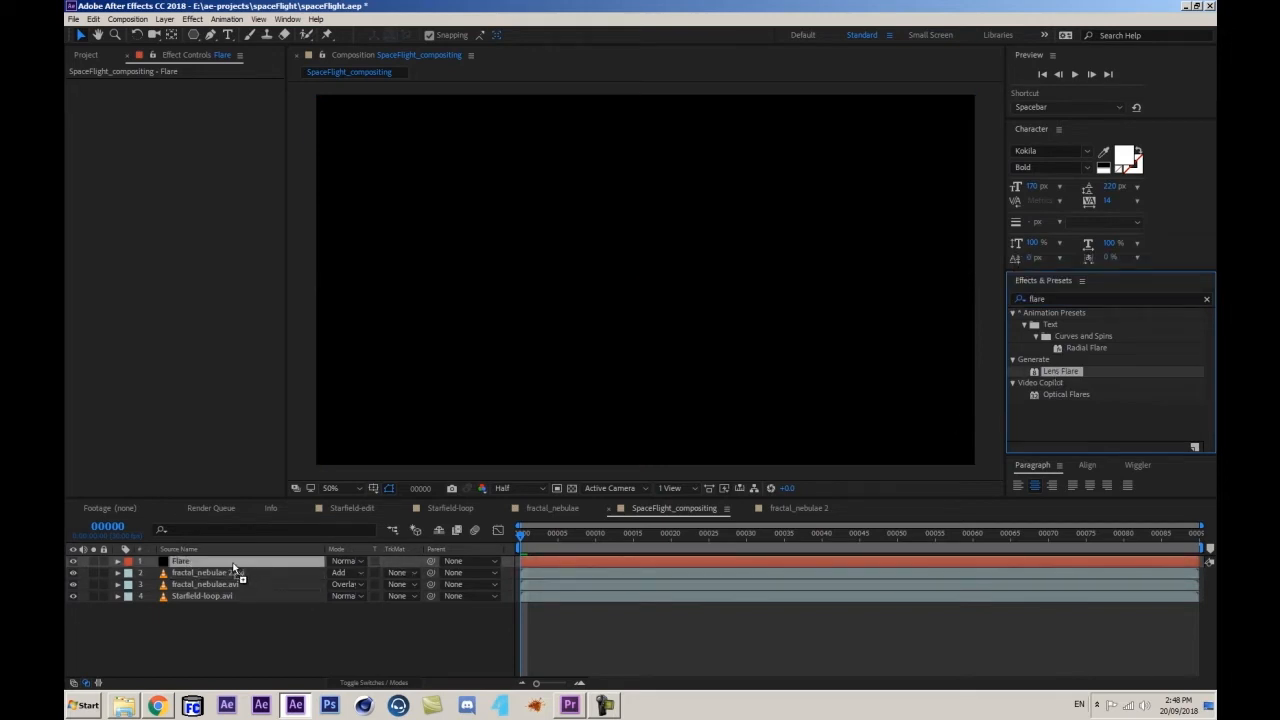
drag(234, 568, 233, 567)
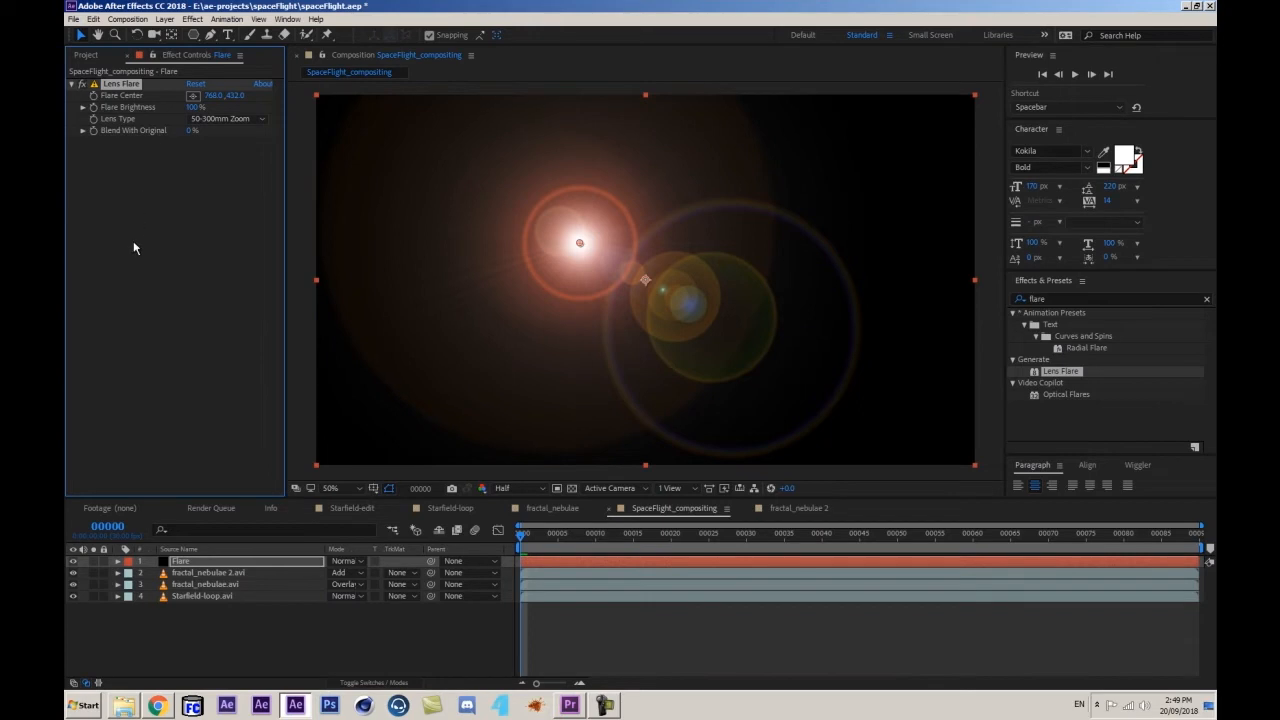
click(206, 563)
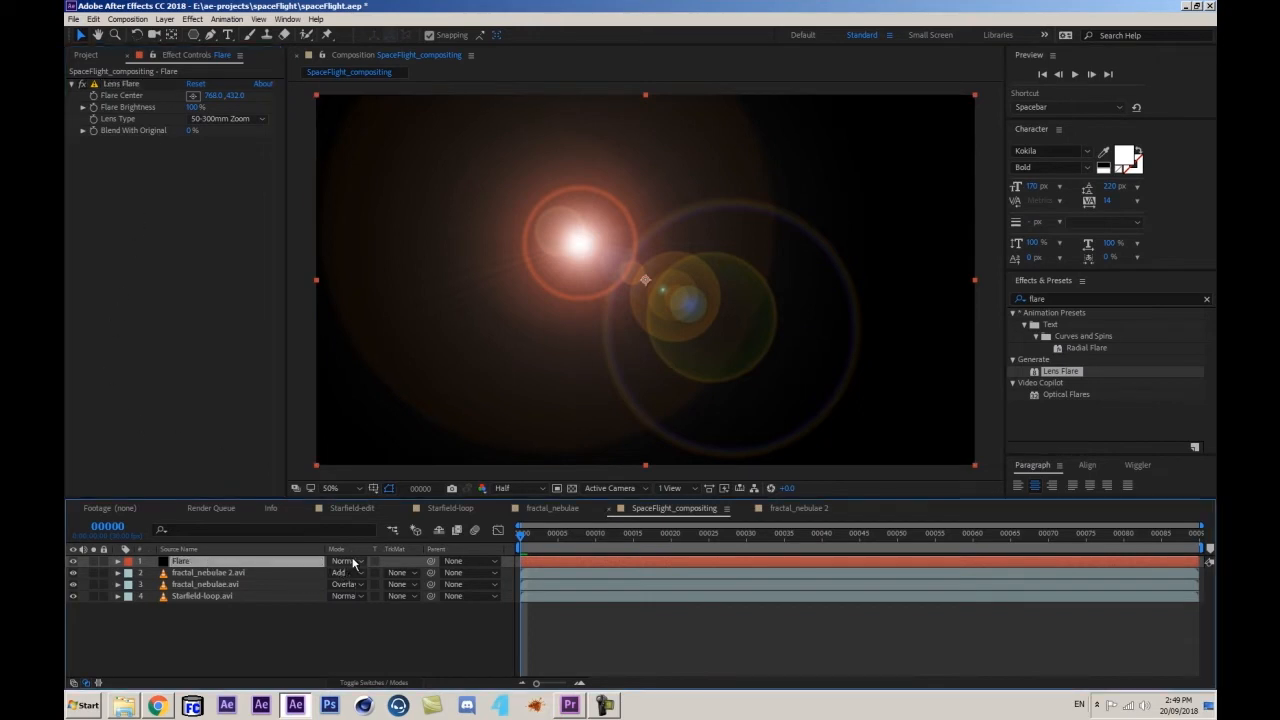
click(350, 561)
click(360, 194)
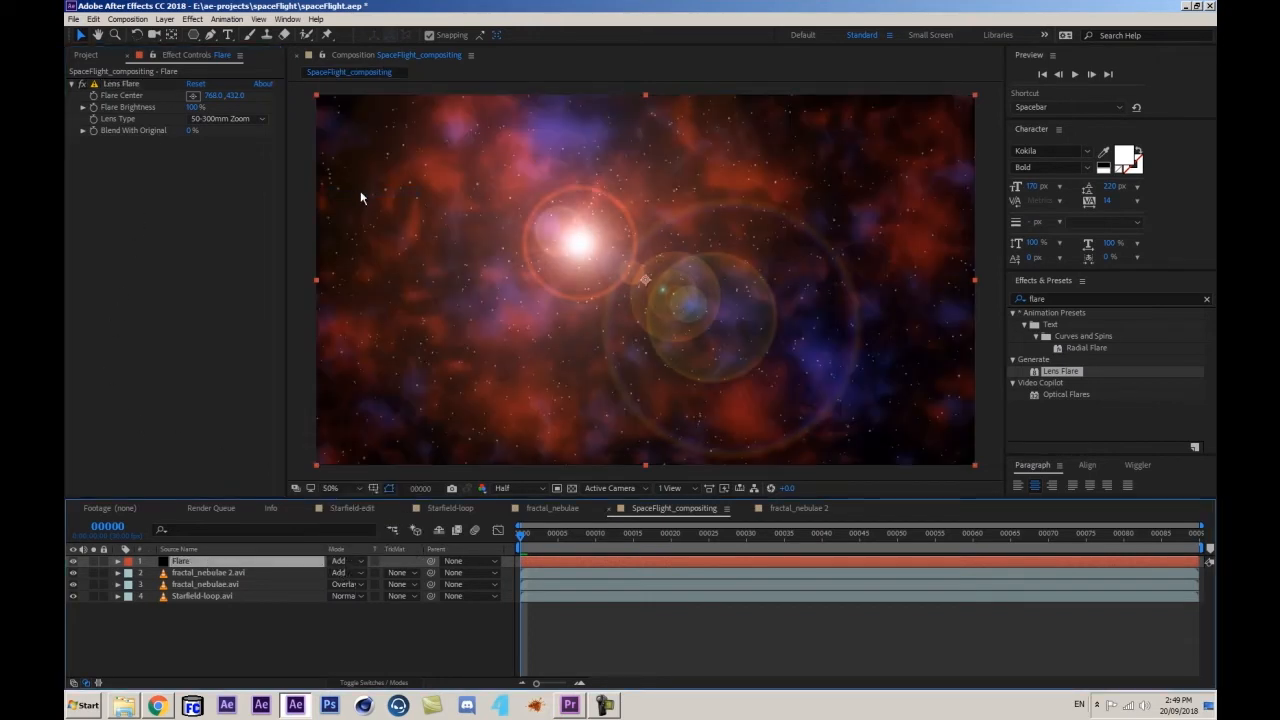
- Set the flare's Lens Type to 105mm Prime and move its center to about 1604, 532 on the frame's right side
click(120, 86)
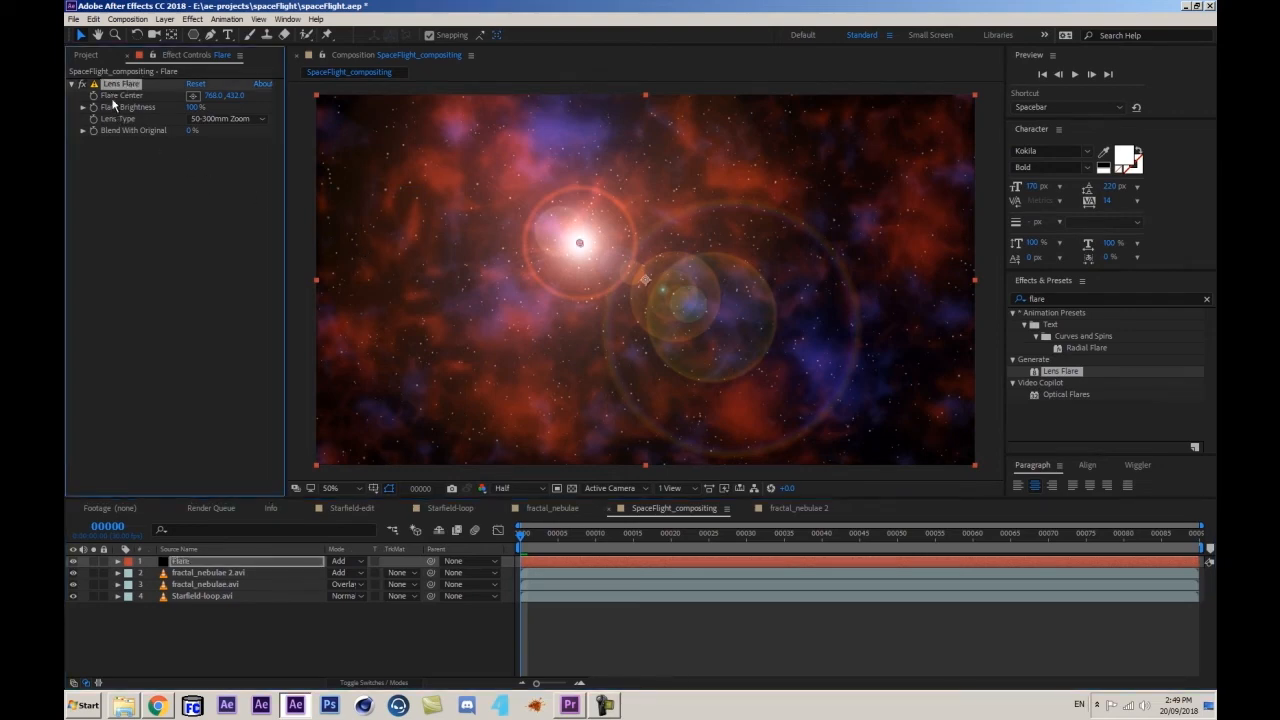
drag(579, 243, 868, 266)
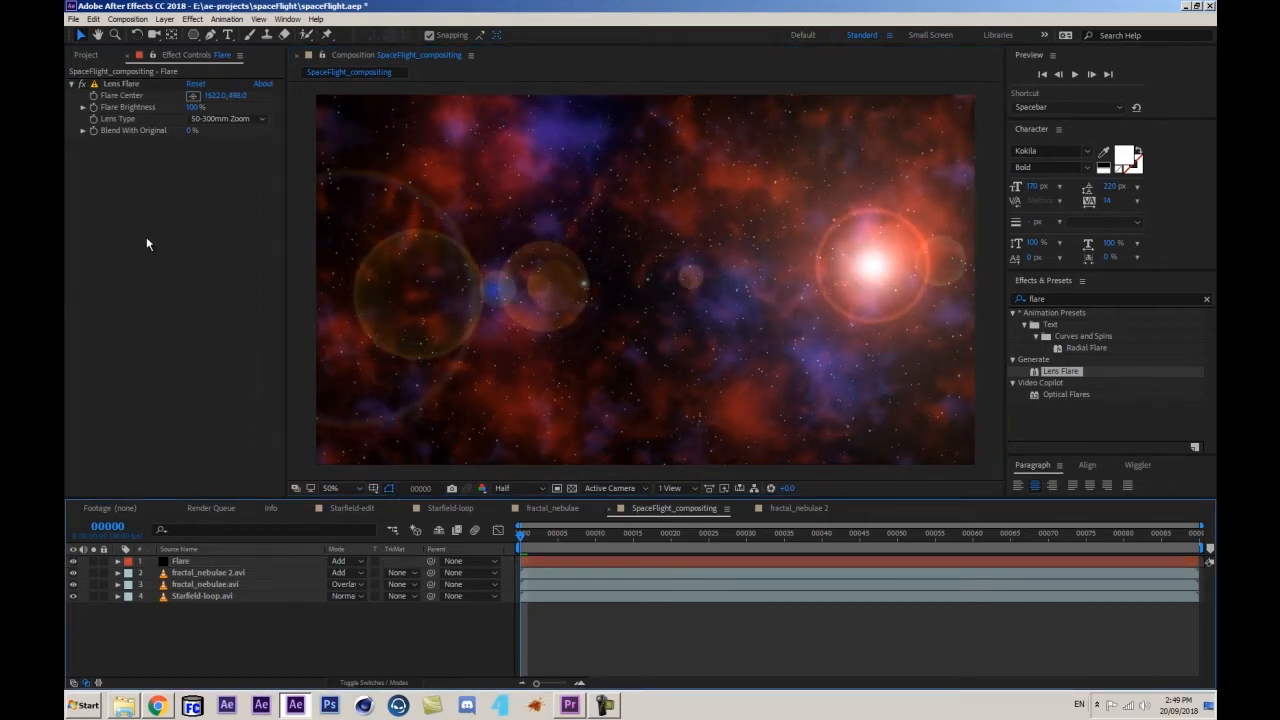
click(228, 118)
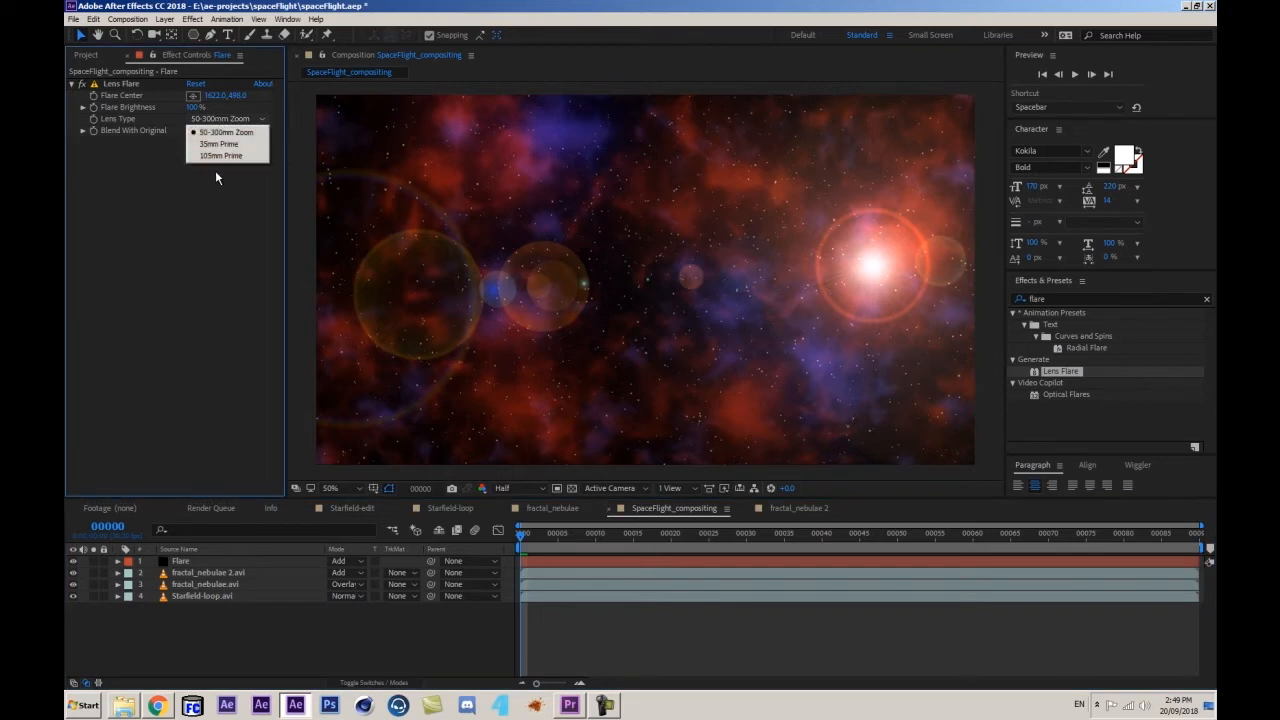
click(232, 143)
click(225, 119)
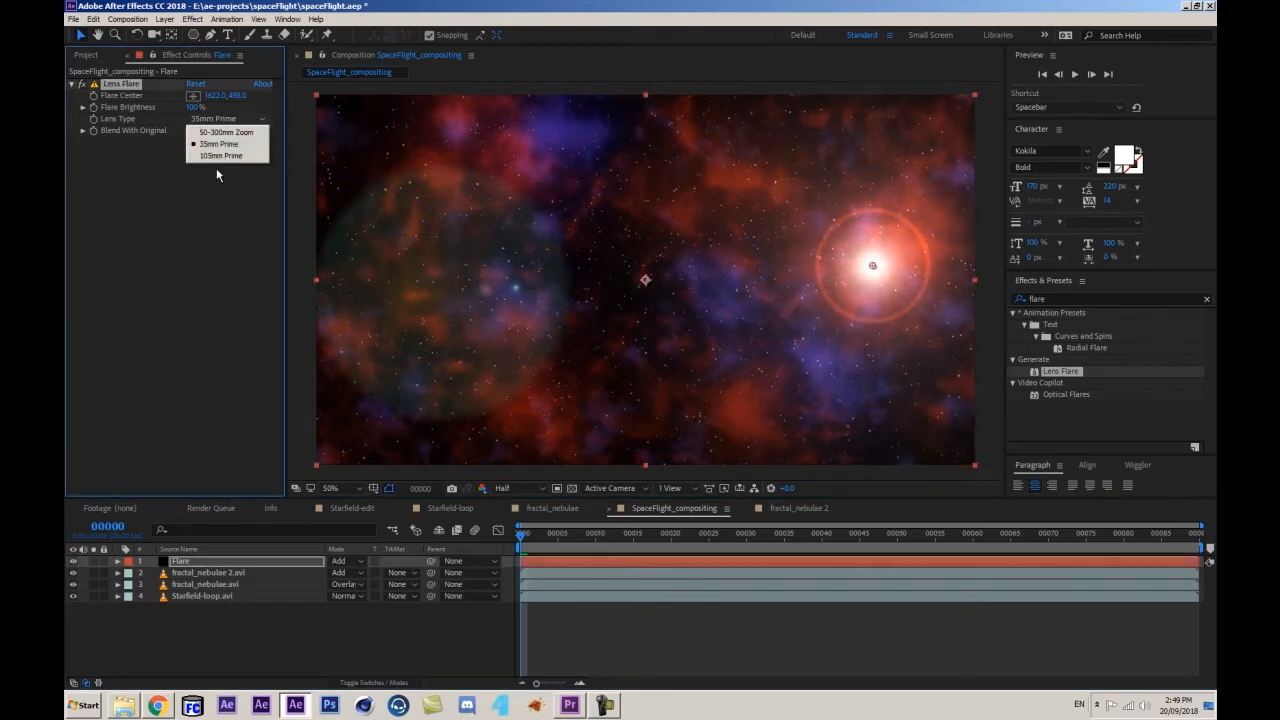
click(213, 157)
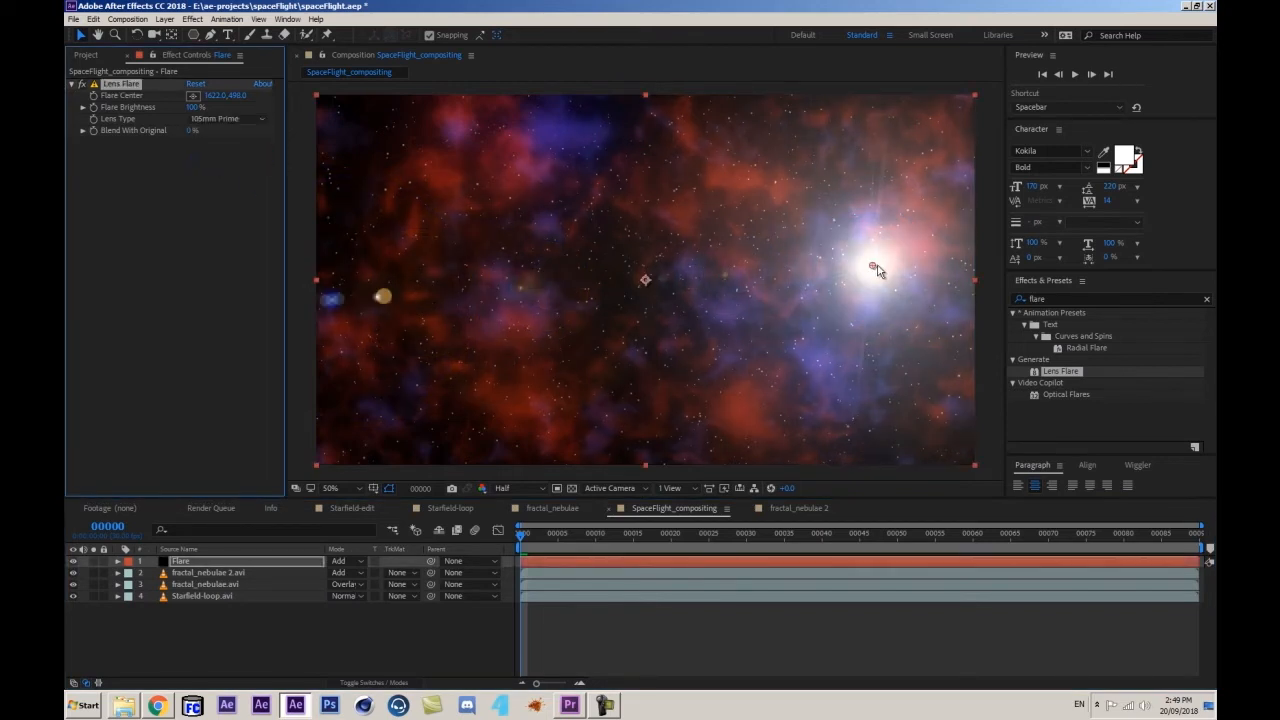
mouse_move(874, 268)
mouse_down()
mouse_move(858, 285)
mouse_move(866, 277)
mouse_up()
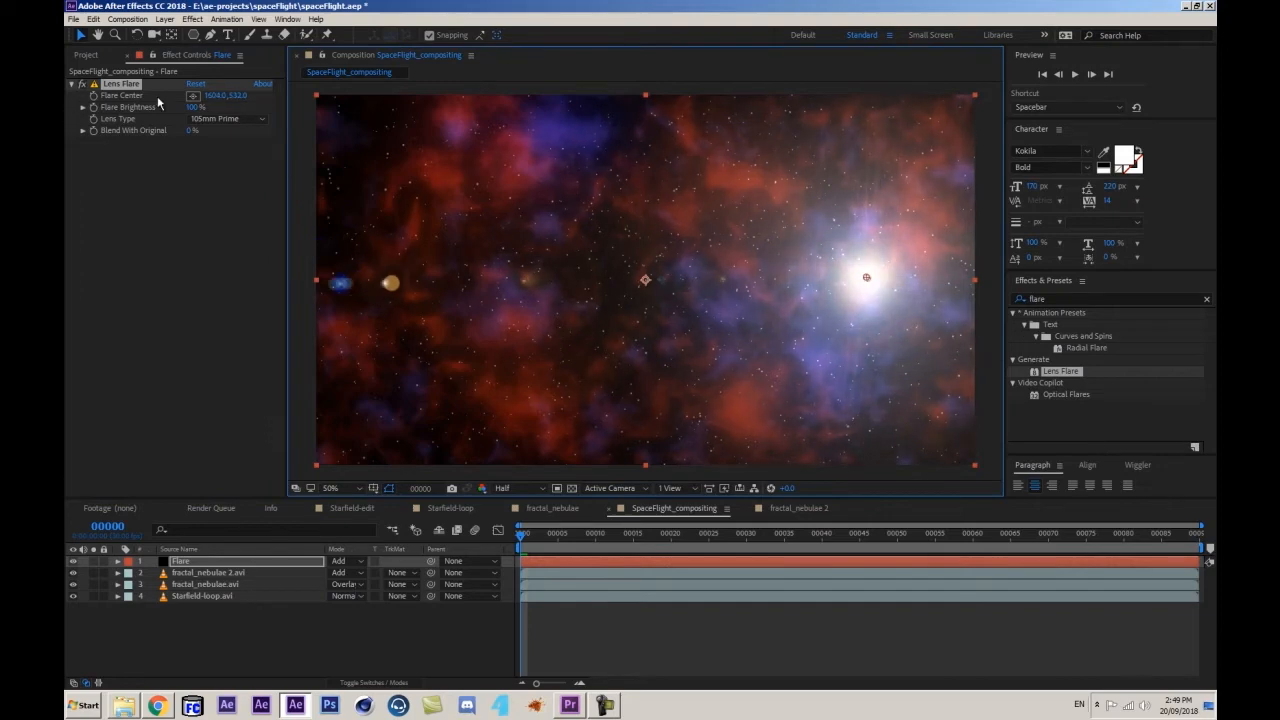
- Lower the Flare Brightness to 75%, try scaling down the Flare layer and undo the scaling, then deselect the layer
mouse_move(192, 107)
mouse_down()
mouse_move(206, 101)
mouse_move(171, 106)
mouse_up()
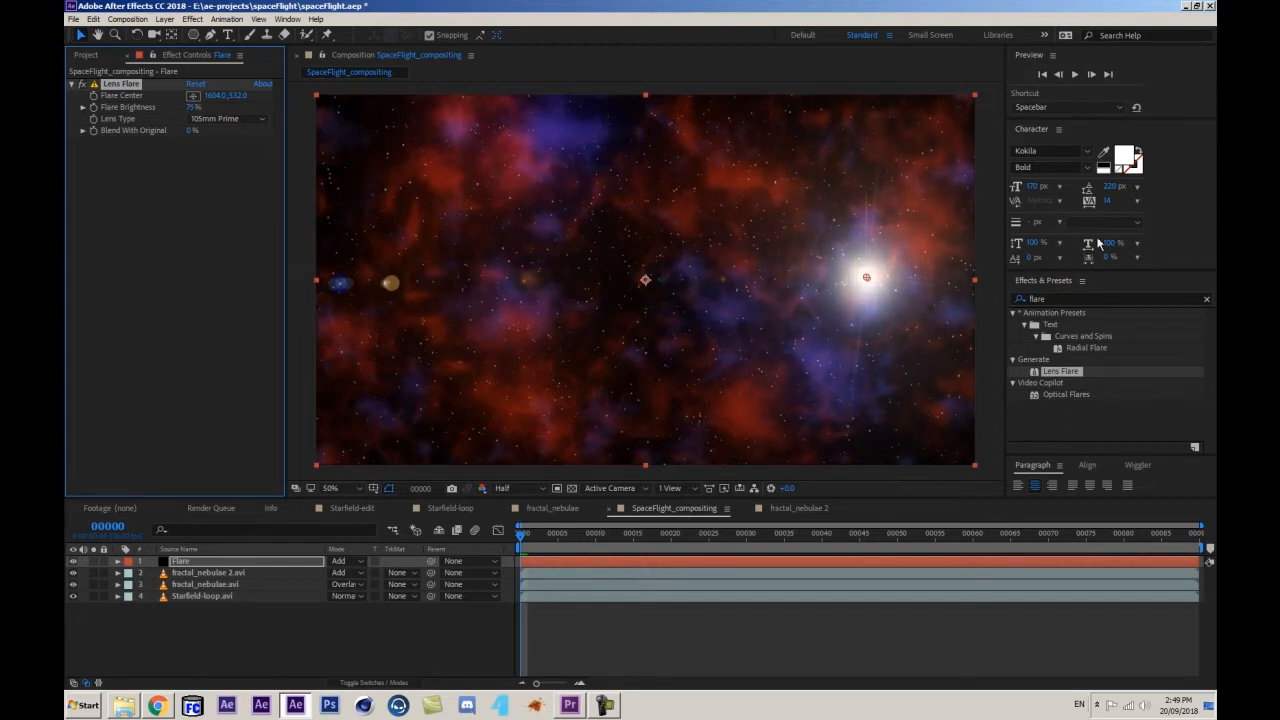
drag(975, 97, 883, 159)
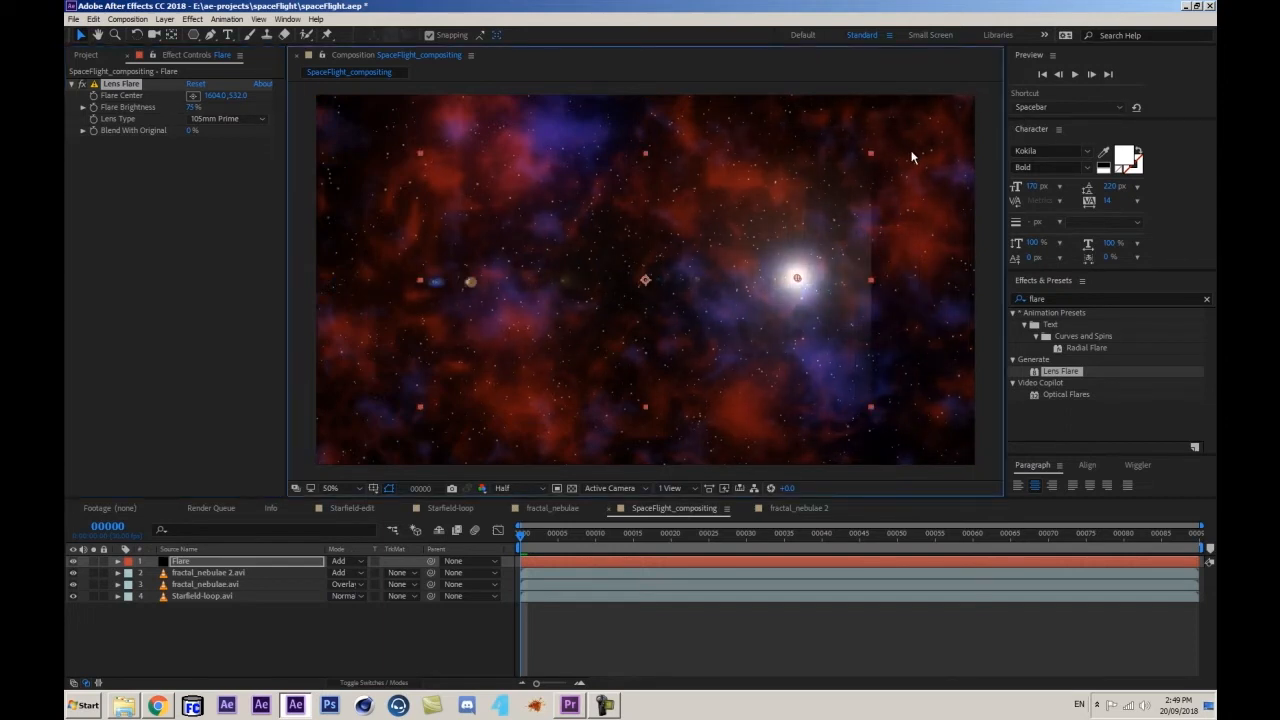
key(ctrl+z)
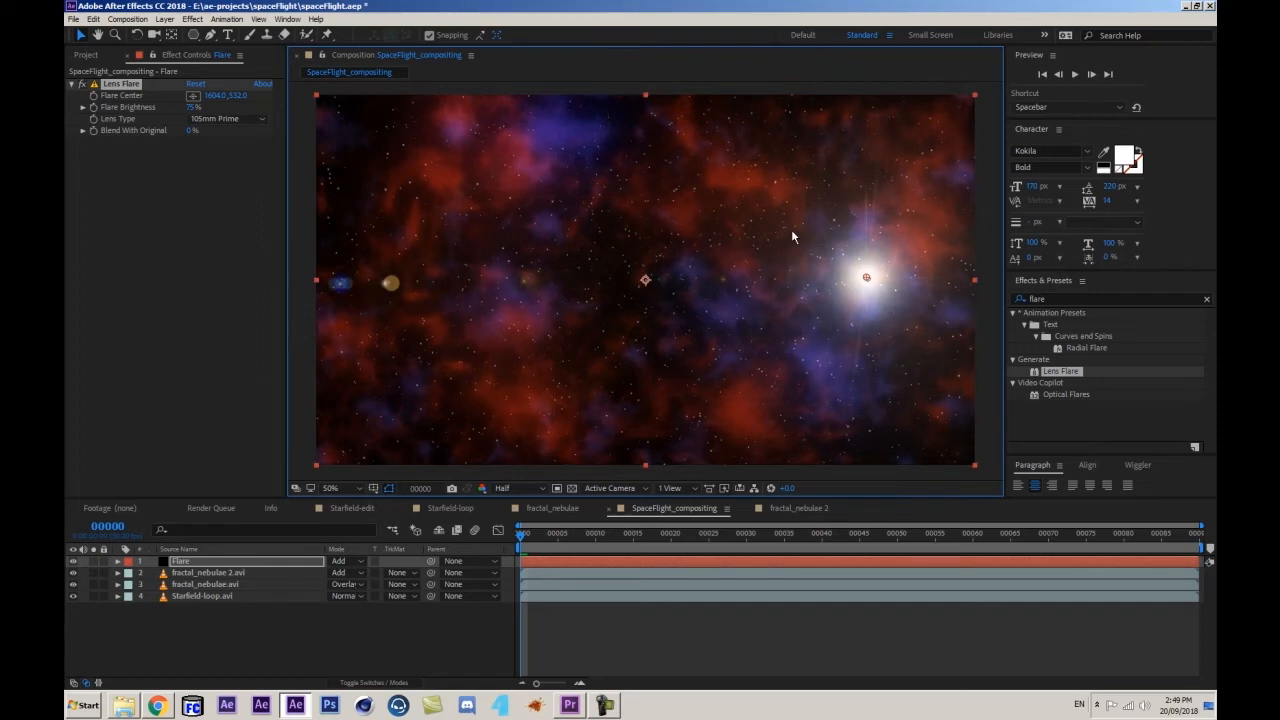
click(168, 665)
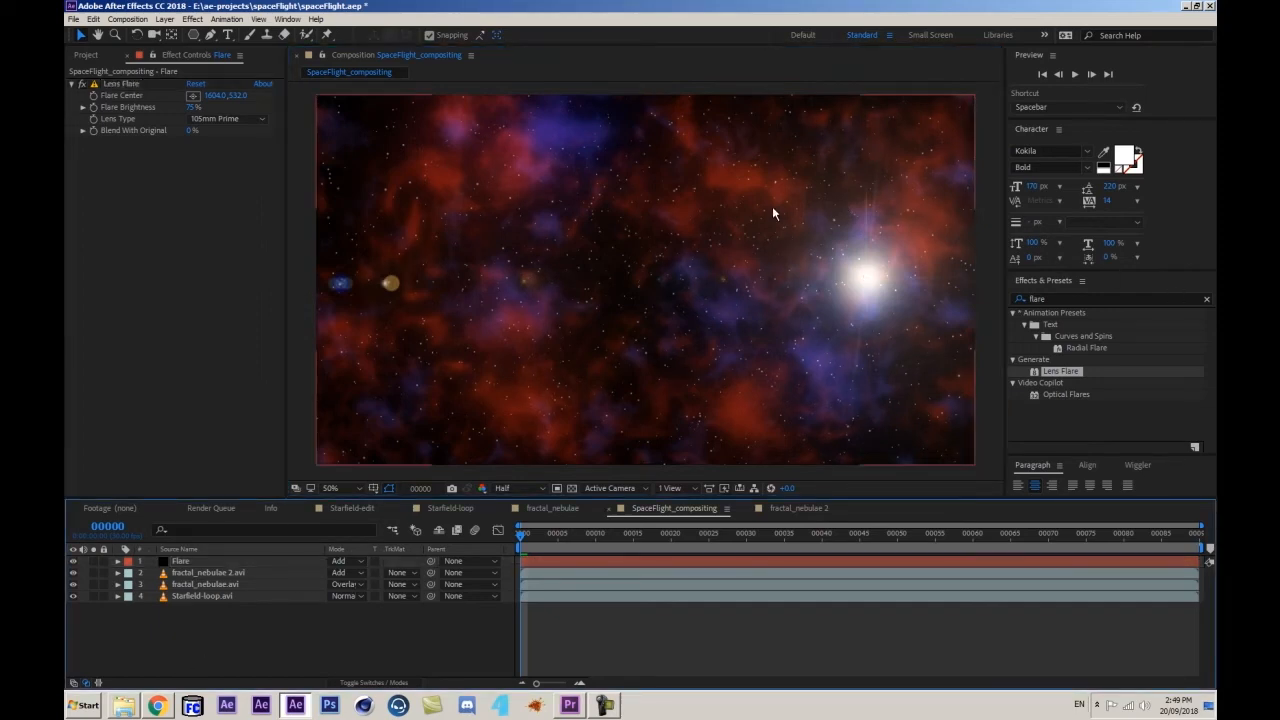
- Switch to Chrome, review Video Copilot's Optical Flares product page, and play the demo video in the Using Optical Flares section
scroll(699, 227, up, 1)
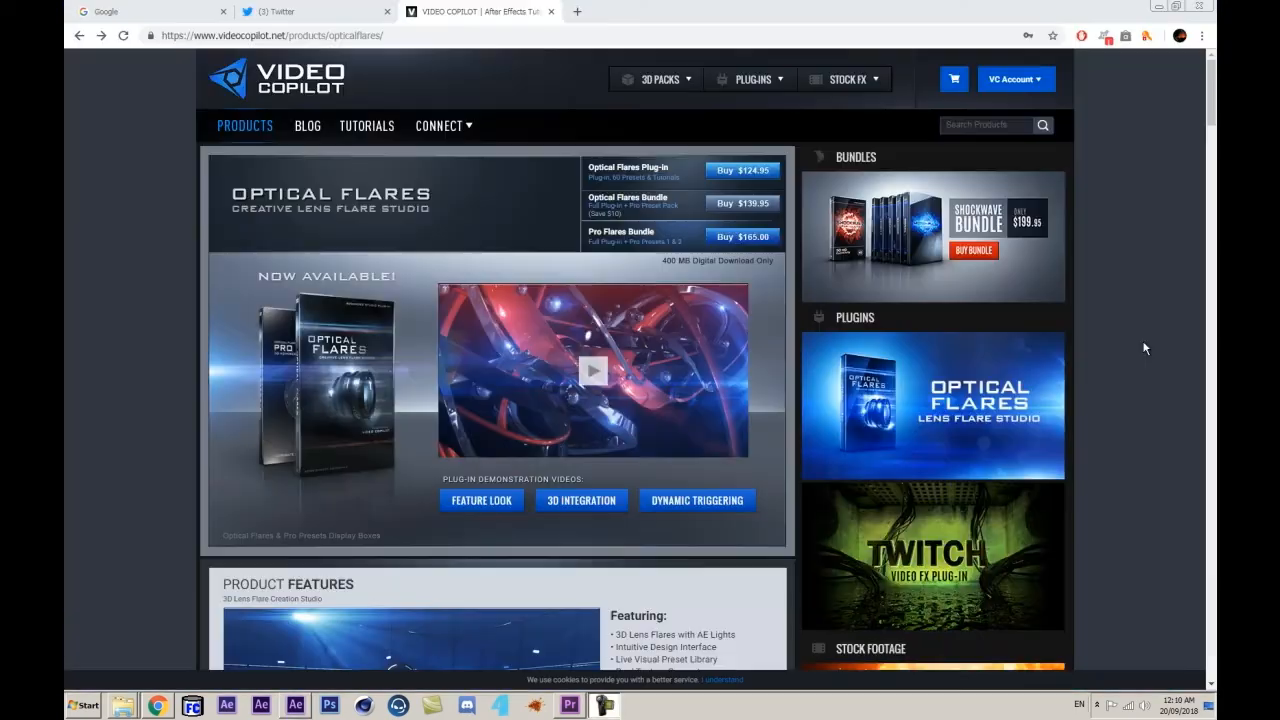
scroll(1143, 350, down, 7)
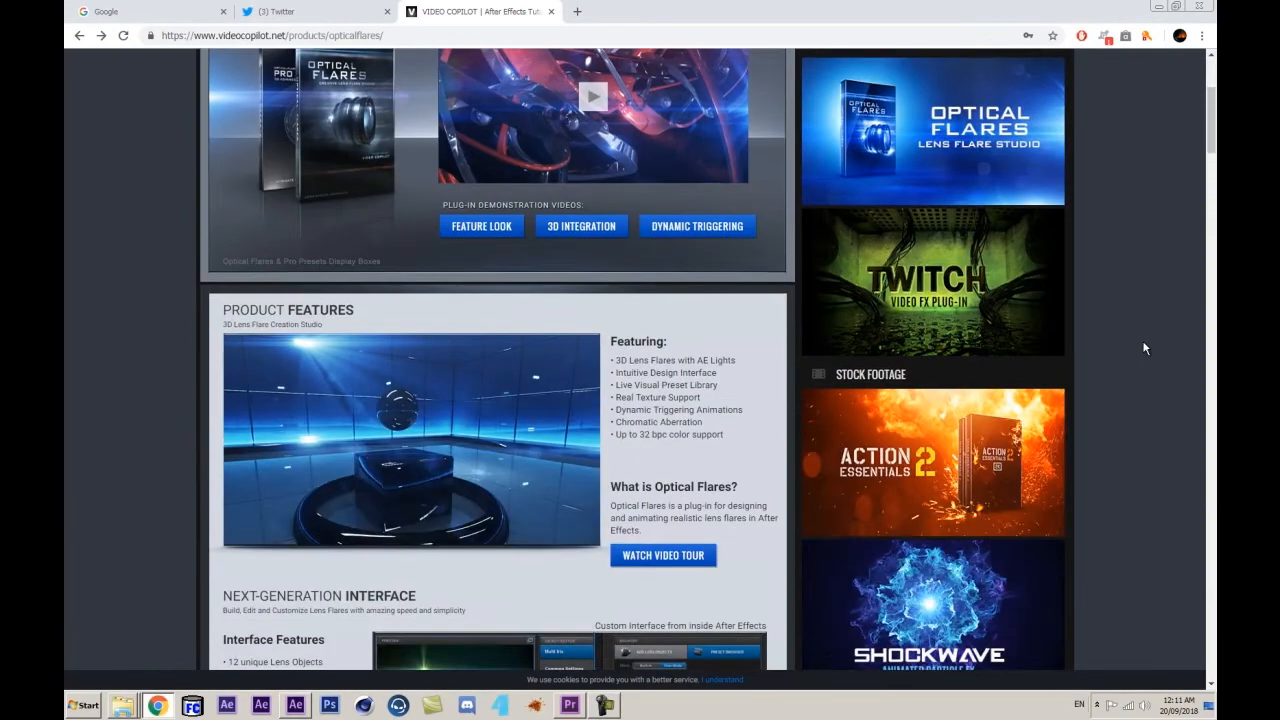
scroll(1139, 354, down, 3)
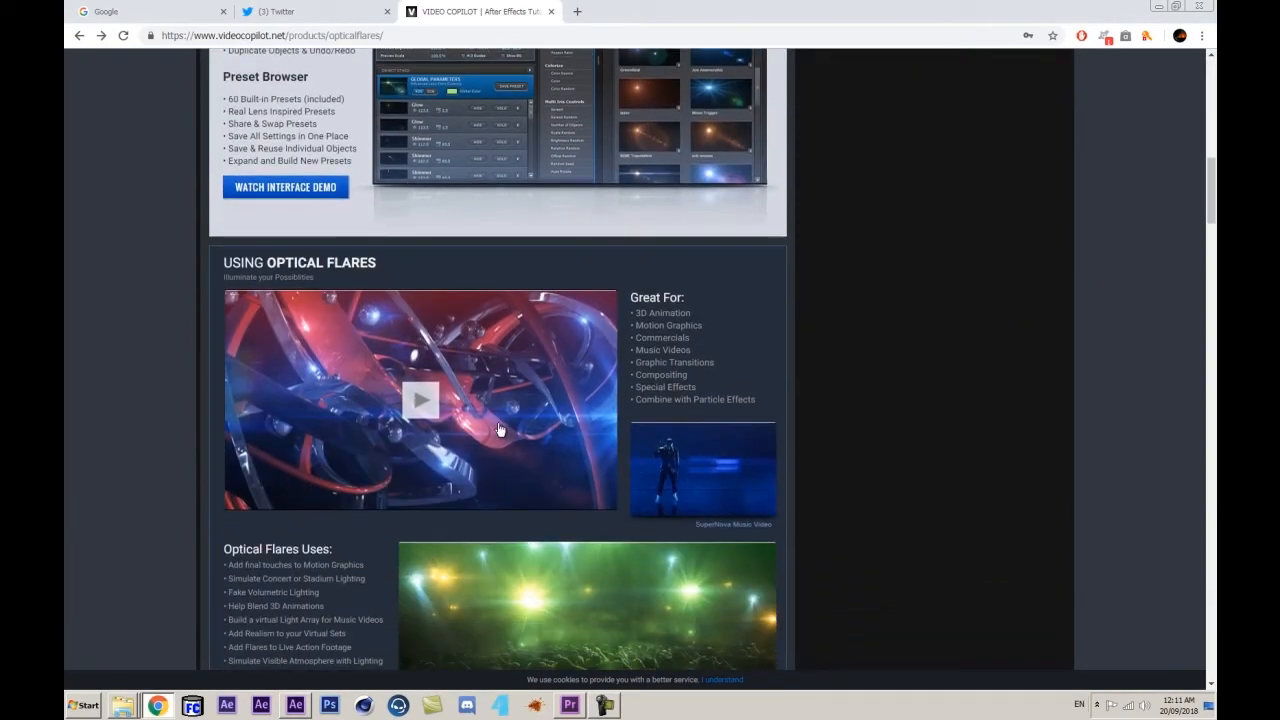
click(401, 408)
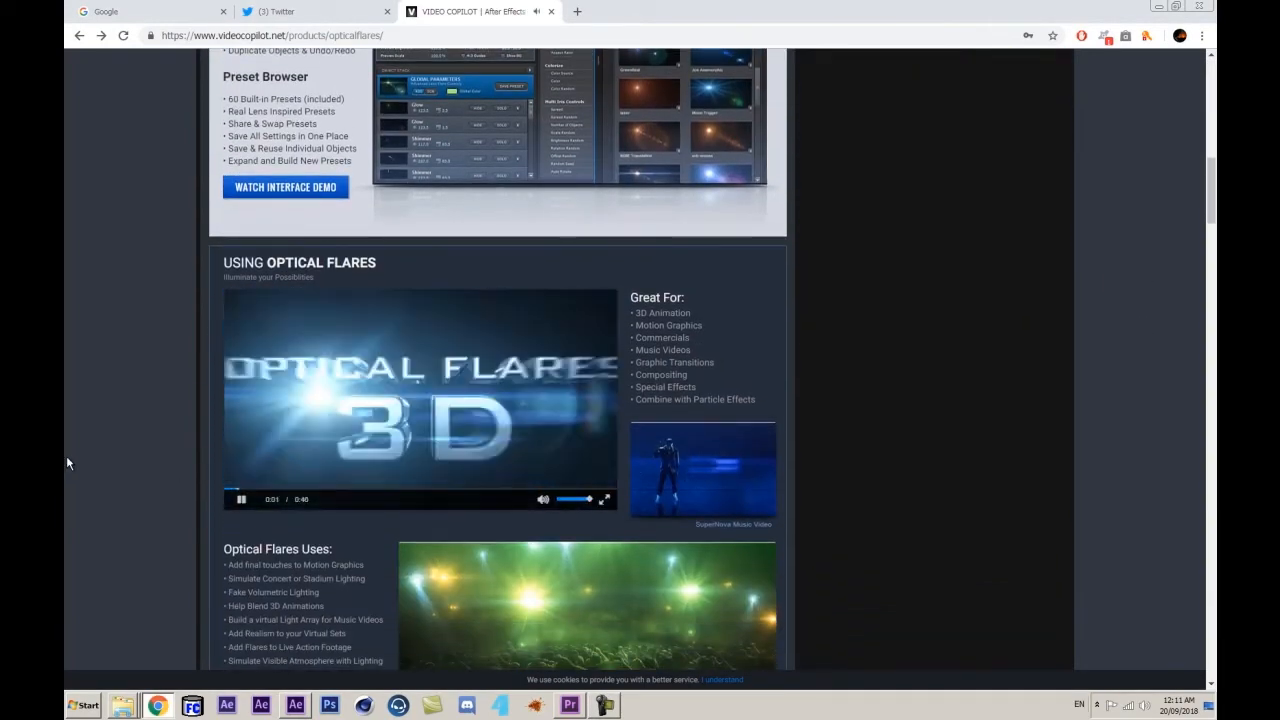
scroll(70, 465, down, 1)
scroll(77, 474, down, 1)
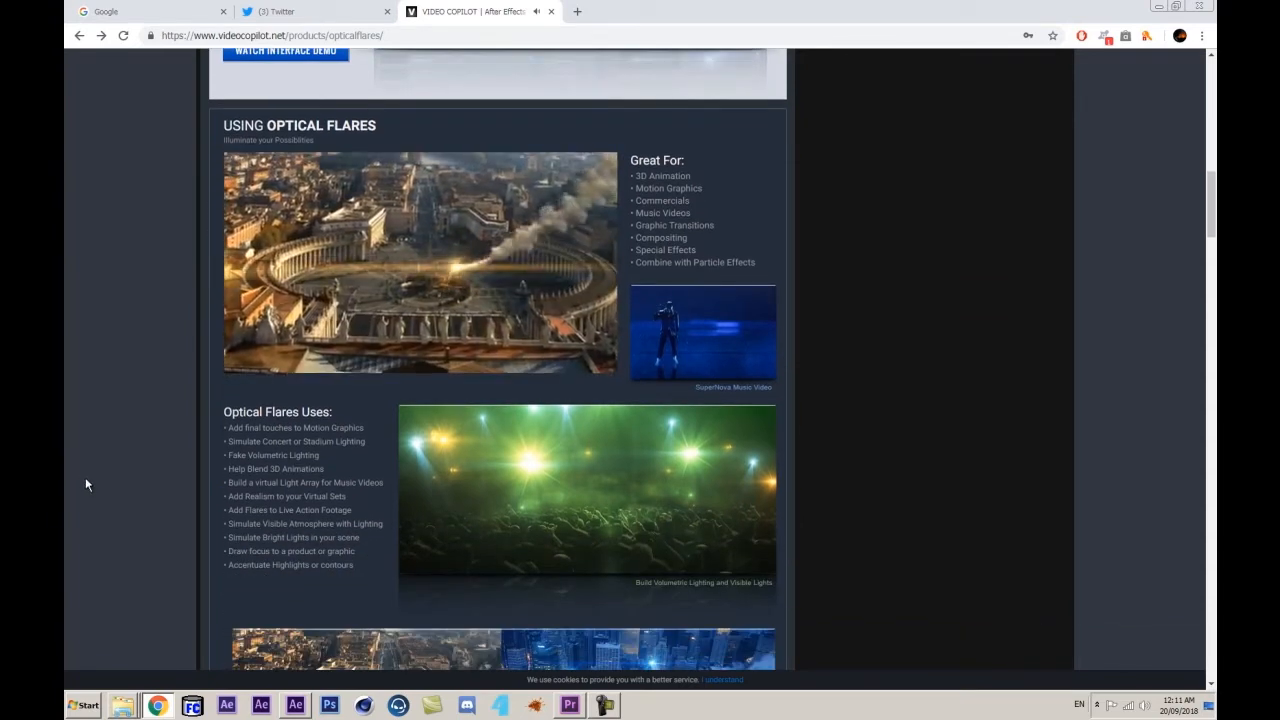
scroll(85, 485, down, 1)
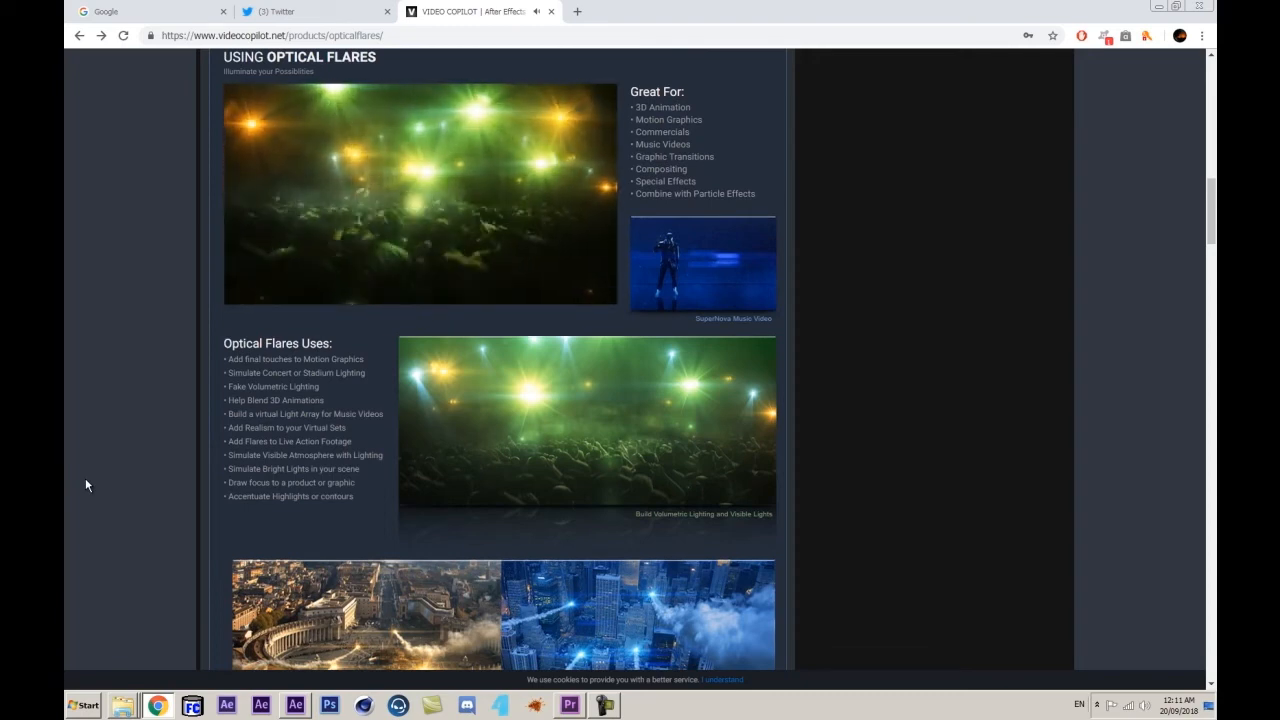
drag(385, 37, 158, 37)
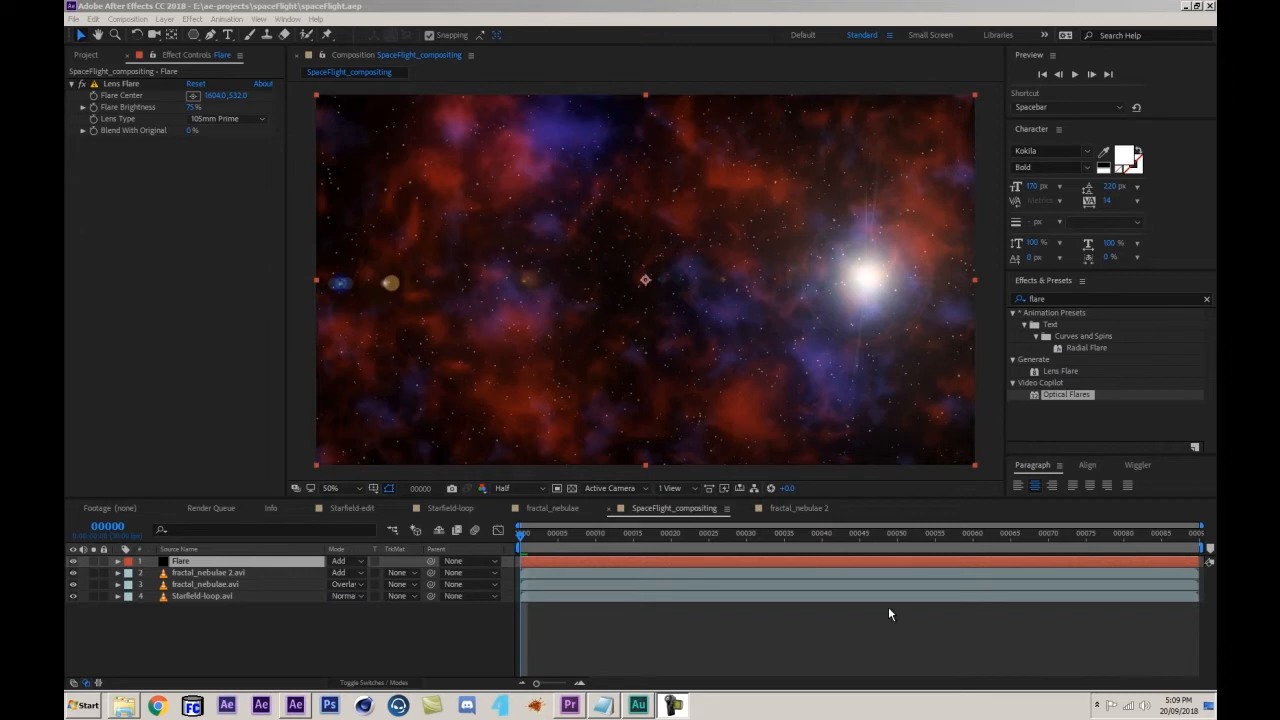
- Check the composition at Full preview resolution with the layers deselected and return the resolution to Half
click(537, 489)
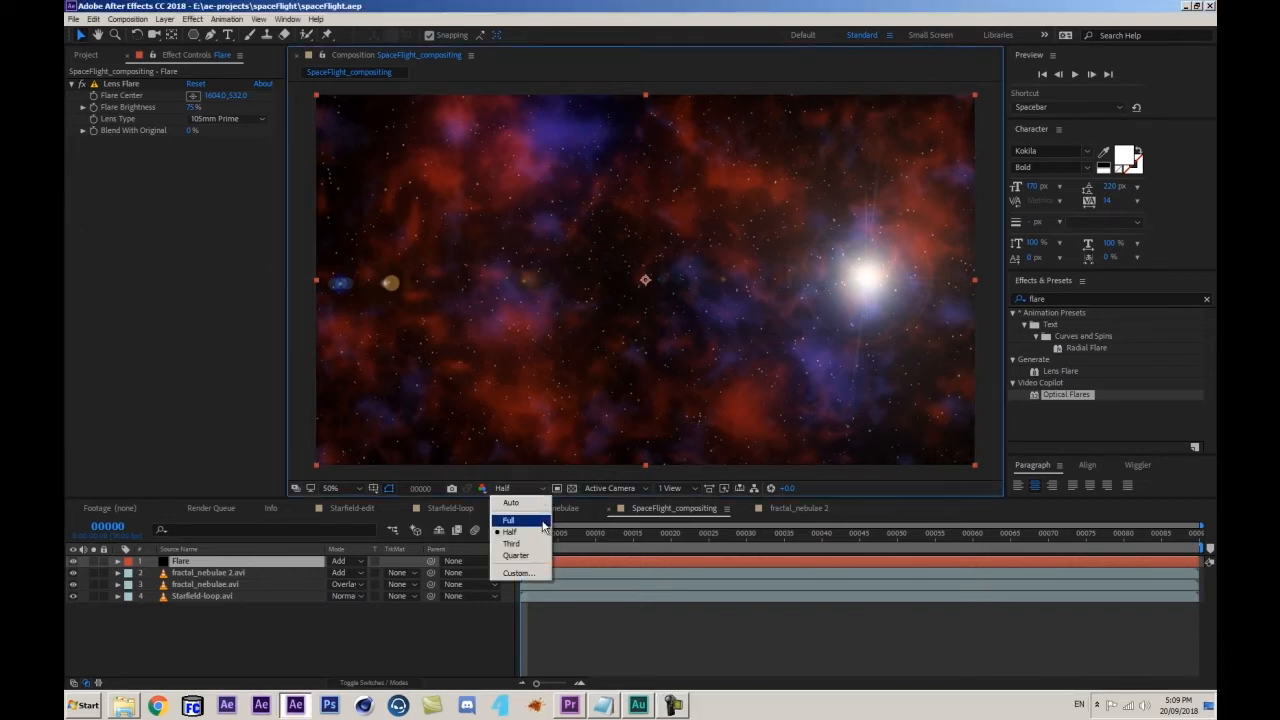
click(530, 522)
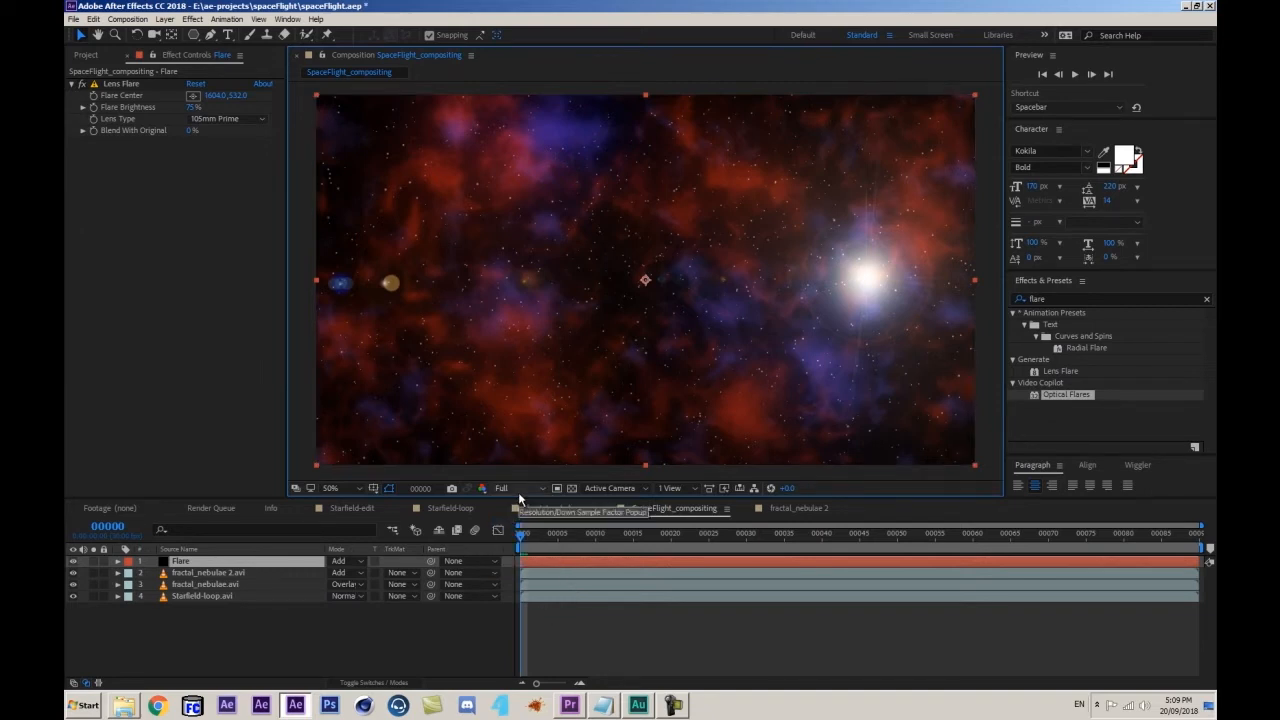
click(476, 621)
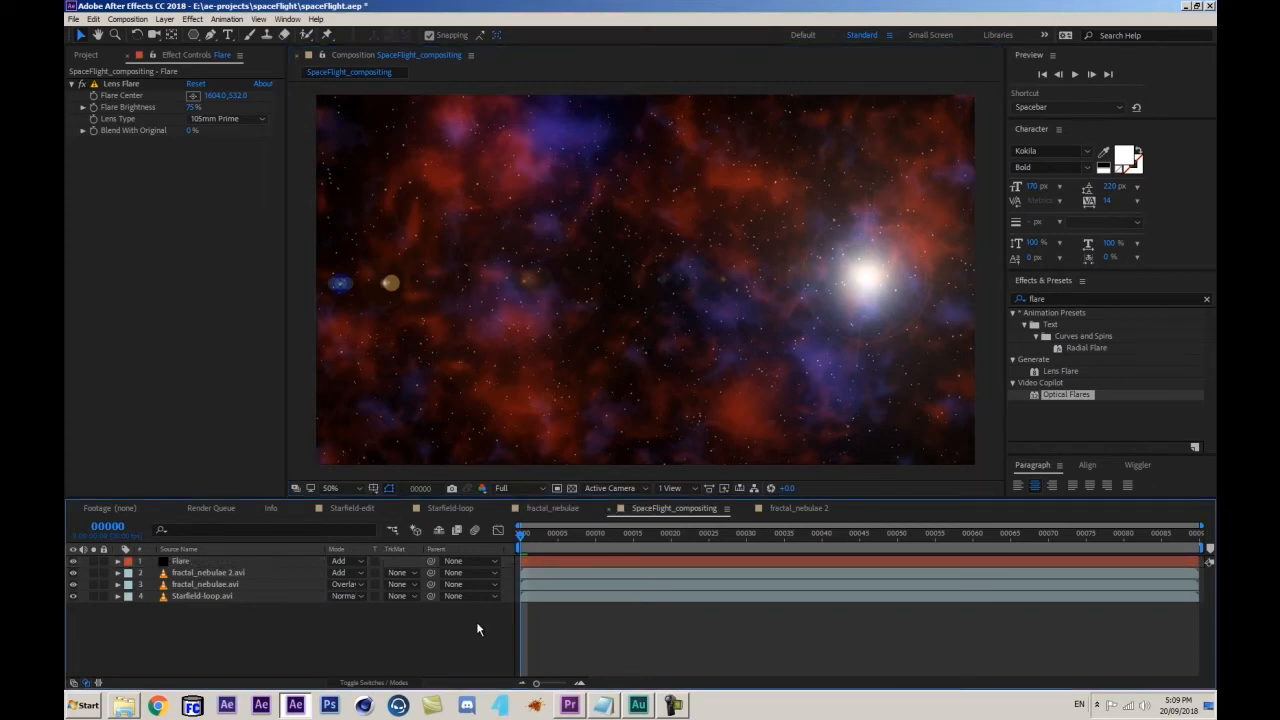
click(515, 488)
click(506, 531)
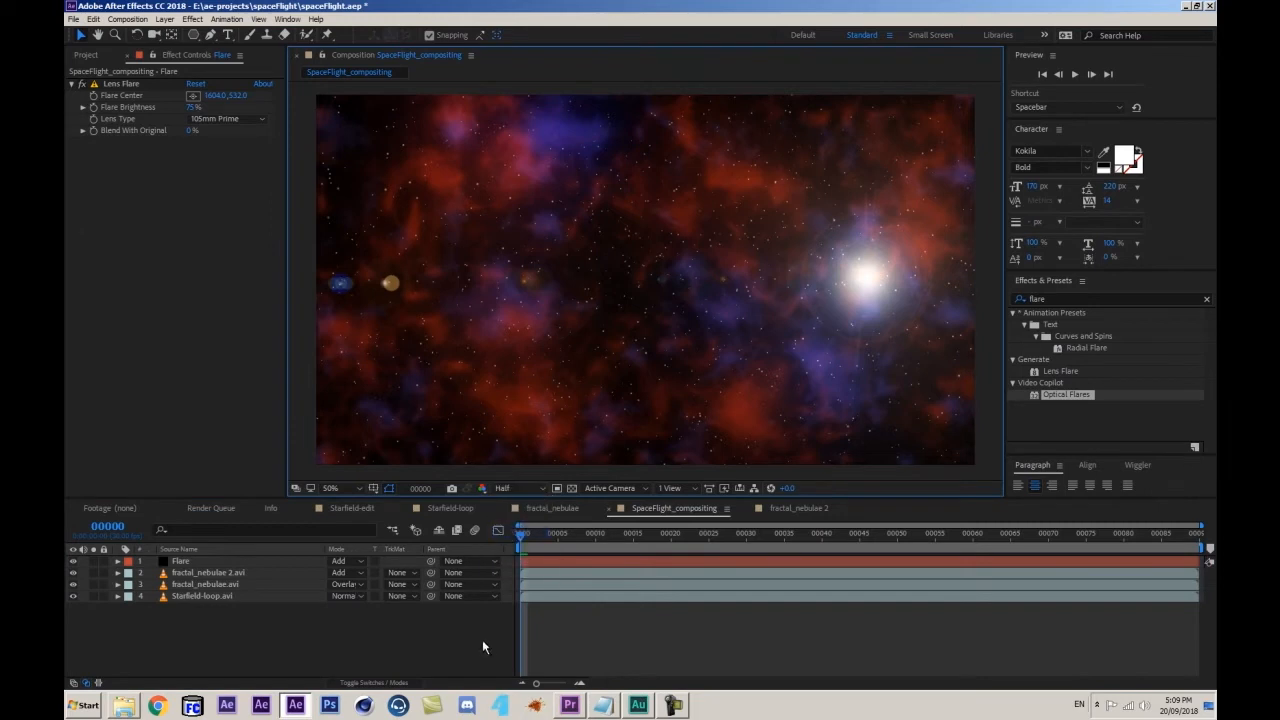
click(476, 639)
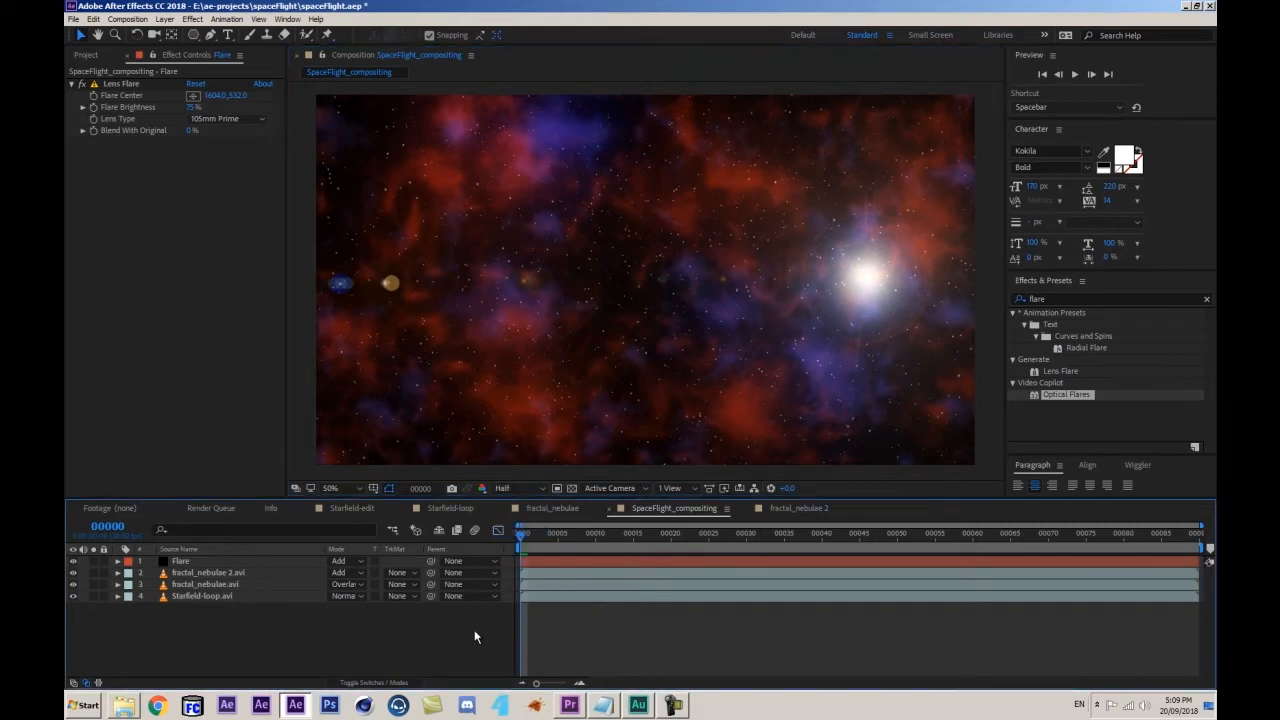
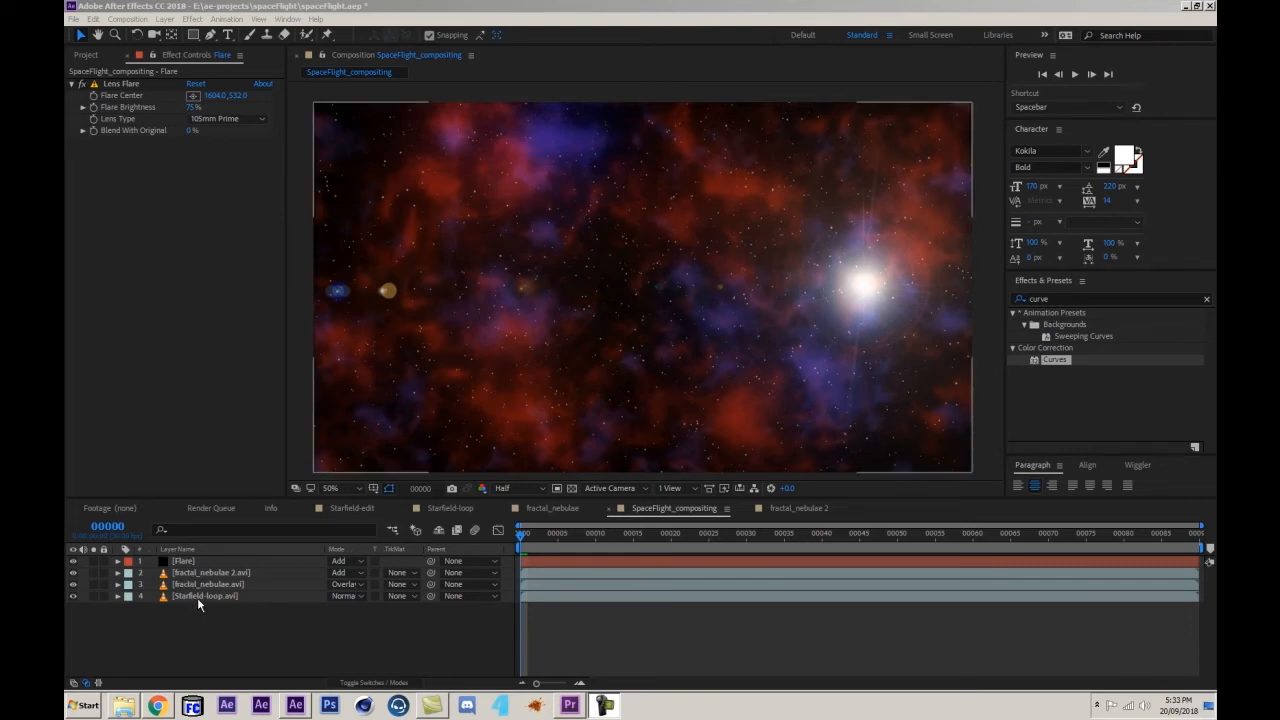
- Replace the Flare layer's Lens Flare effect with Optical Flares and move the flare to about 1624, 534
click(1066, 299)
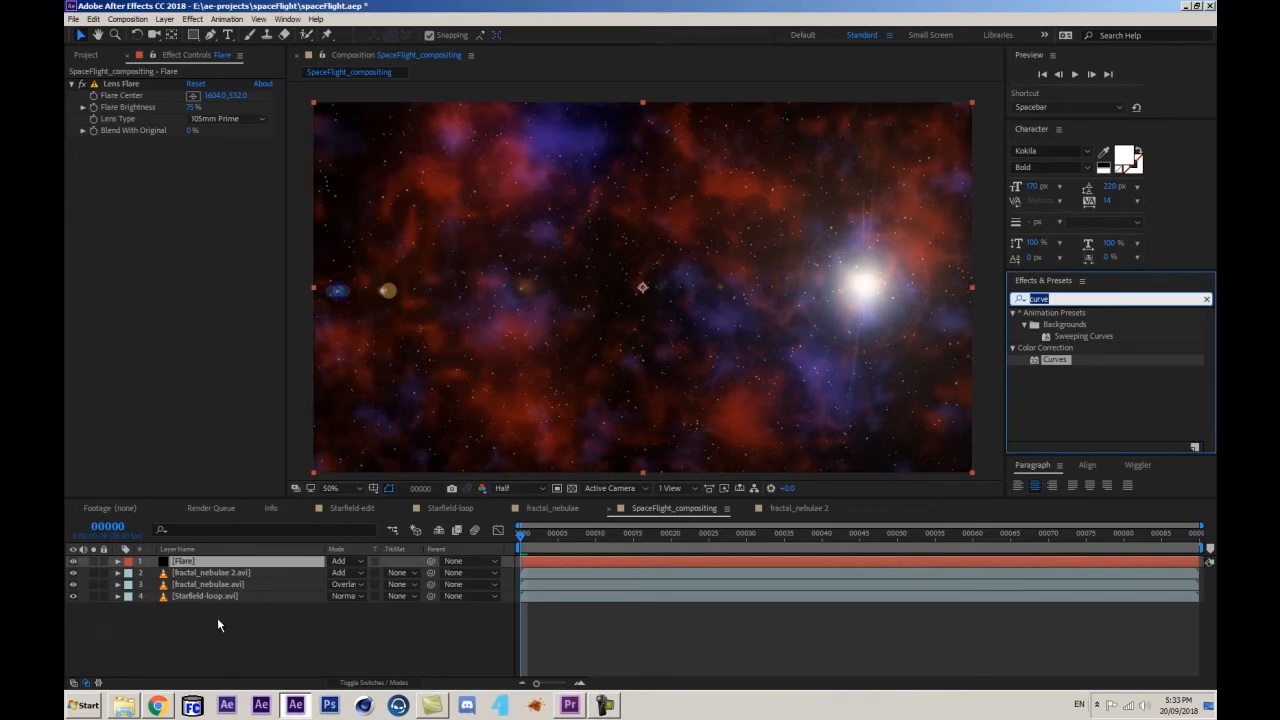
text(opti)
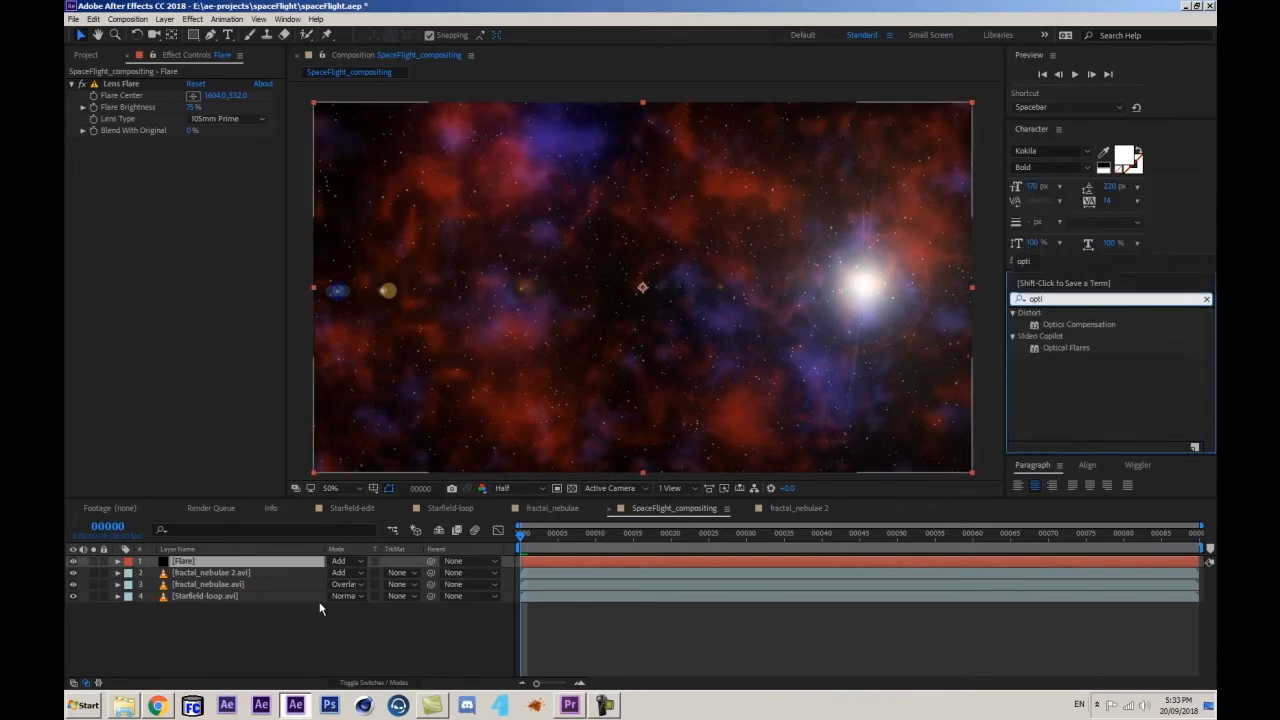
click(193, 566)
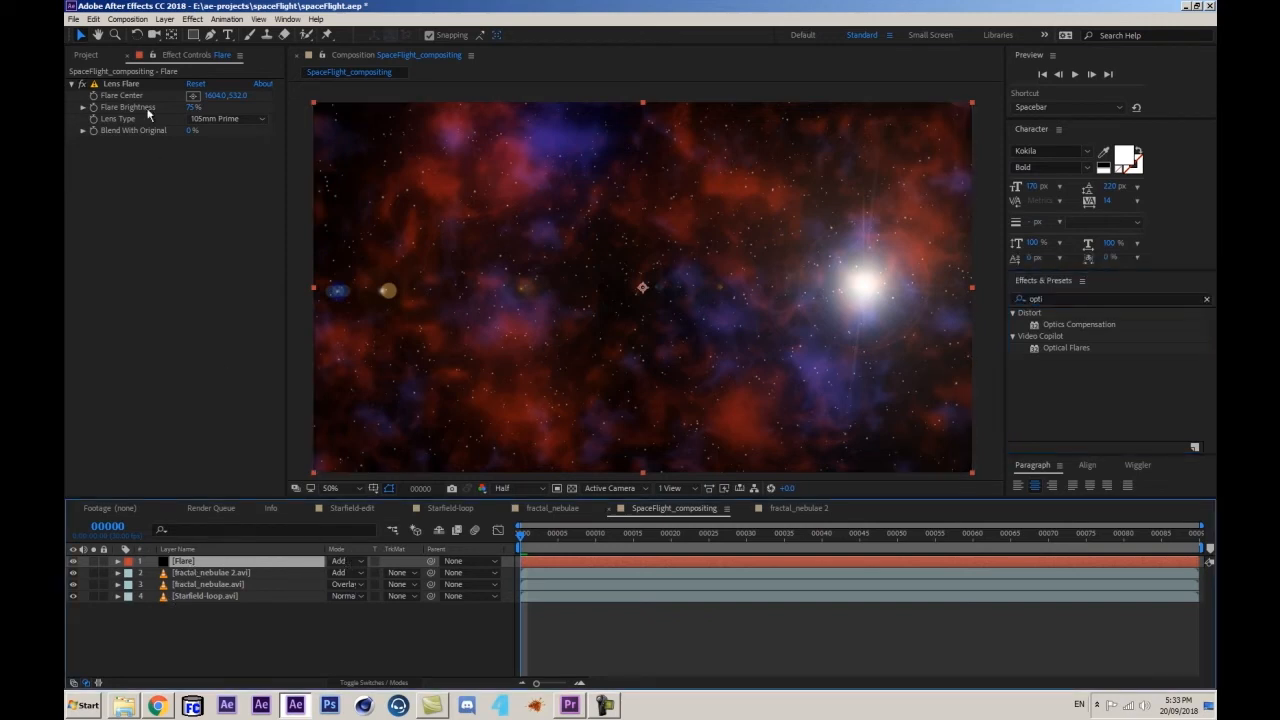
click(128, 85)
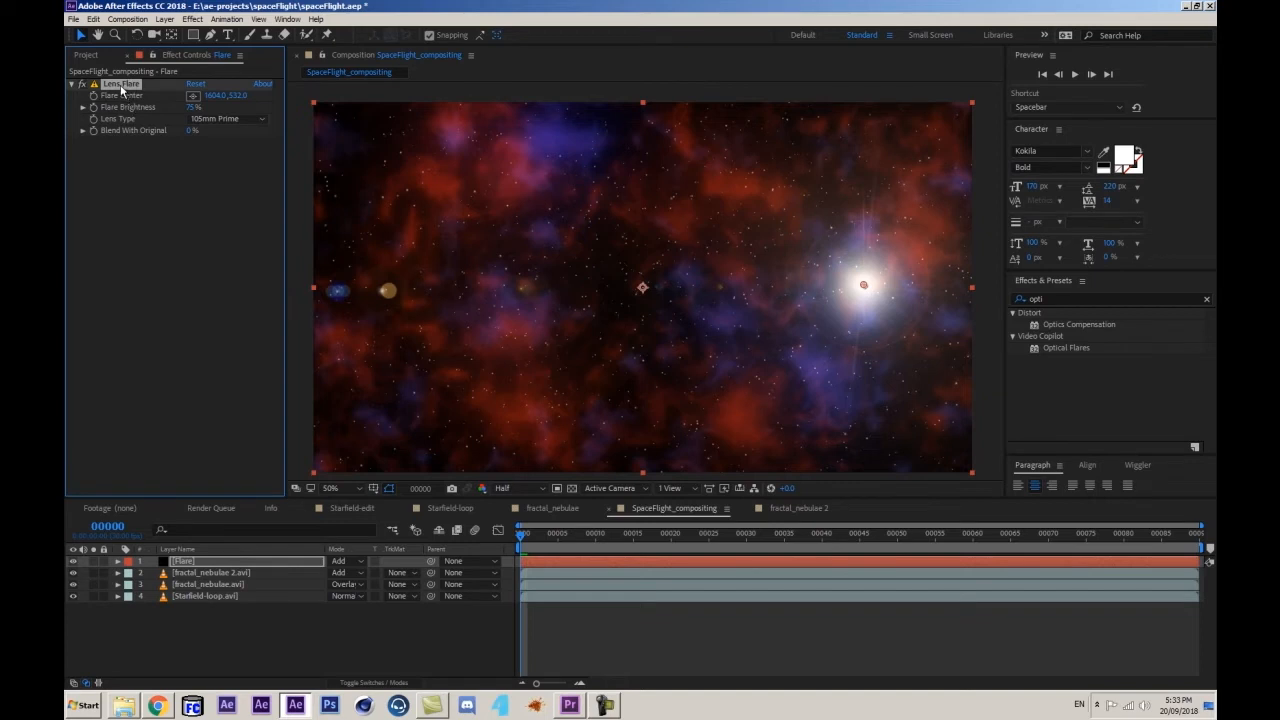
key(Delete)
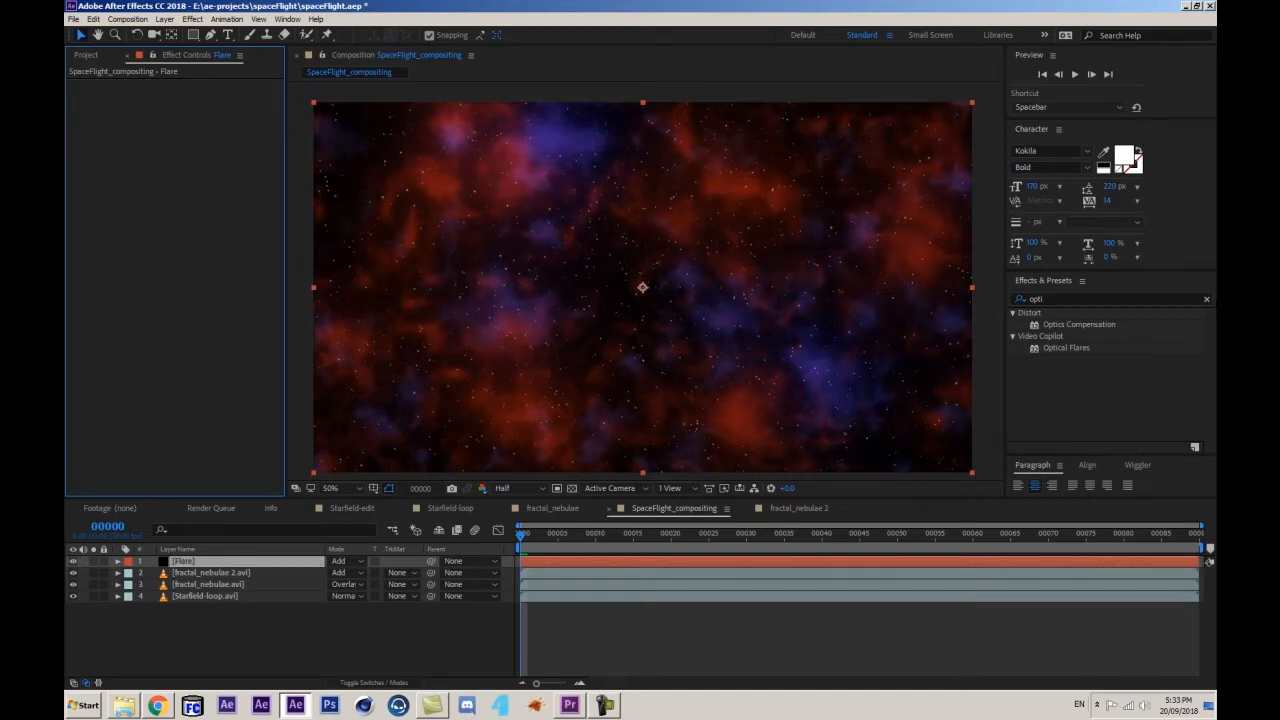
drag(1069, 348, 231, 562)
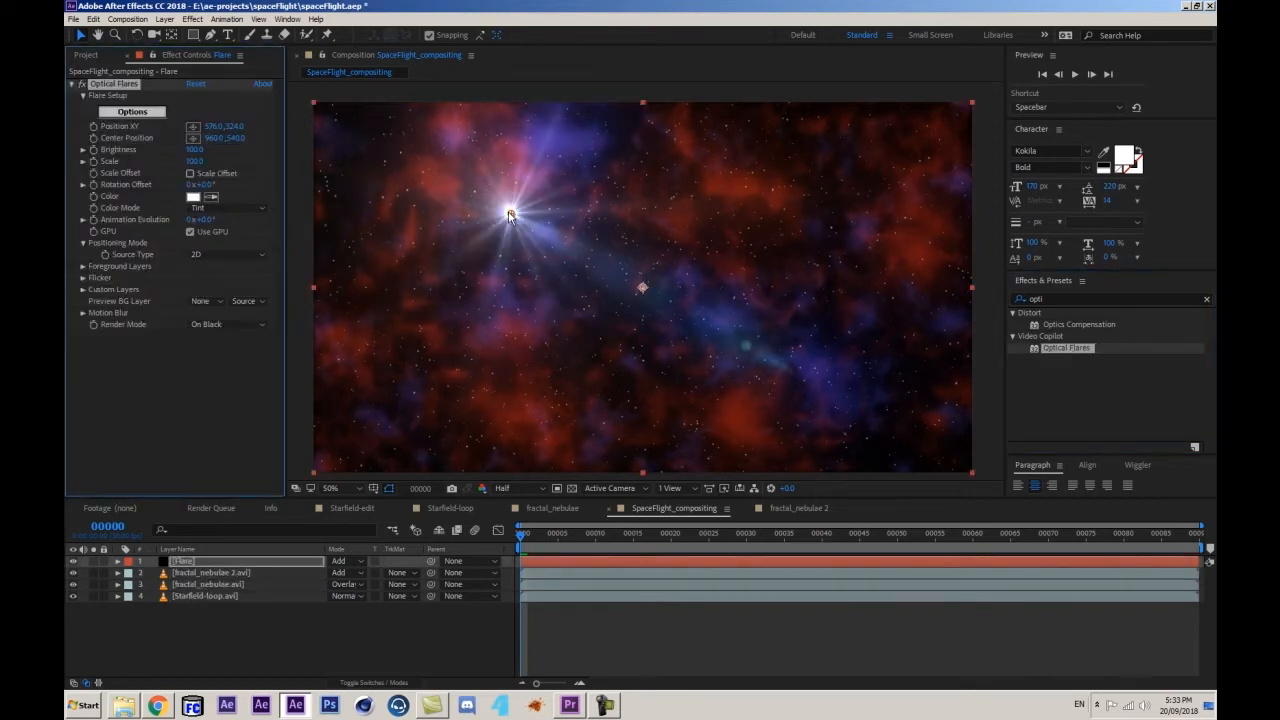
drag(511, 216, 873, 288)
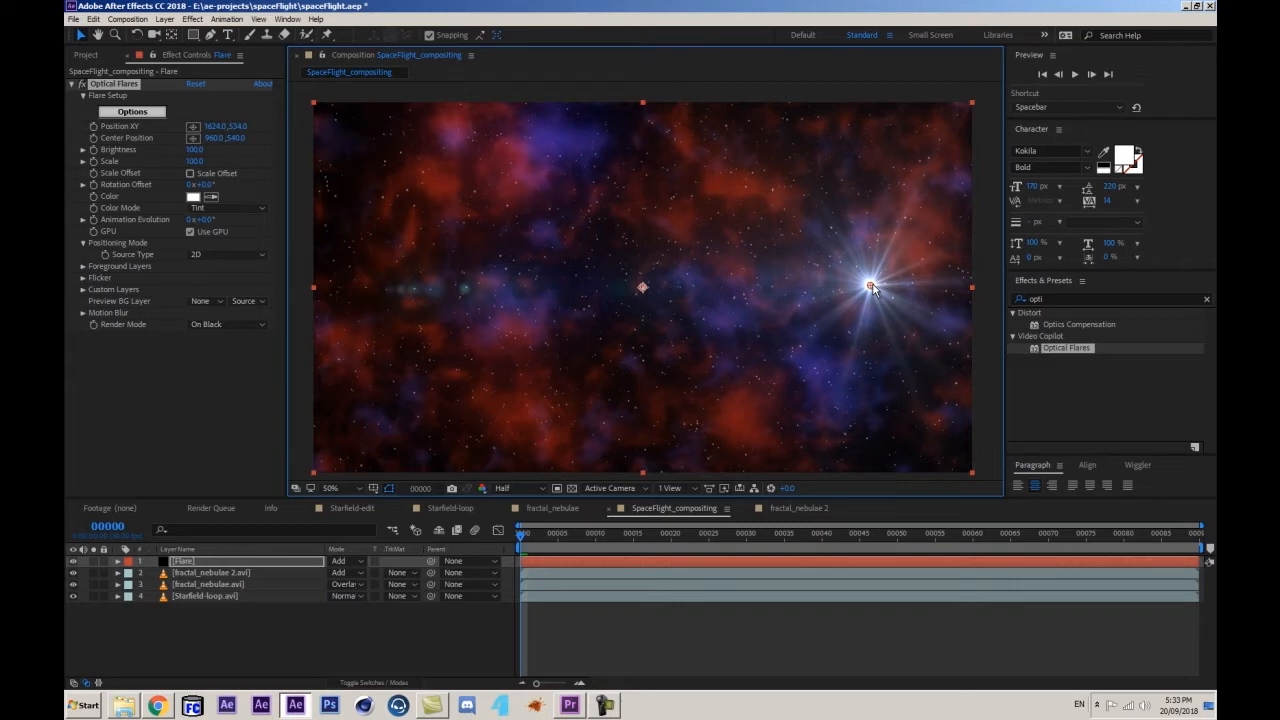
- Set the Optical Flares flicker Speed to 78 and Amount to 46, and the Animation Evolution to 82°
click(83, 278)
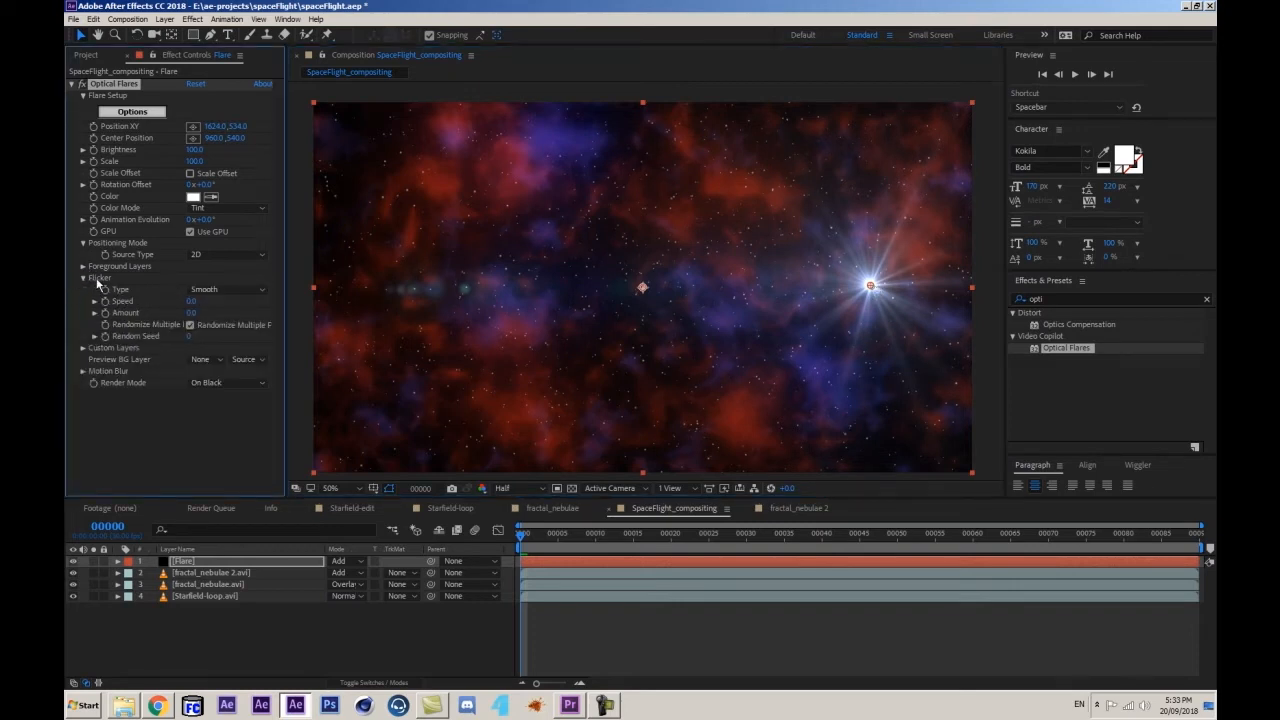
mouse_move(191, 300)
mouse_down()
mouse_move(237, 296)
mouse_move(210, 314)
mouse_up()
drag(205, 219, 323, 196)
click(210, 220)
drag(190, 219, 258, 215)
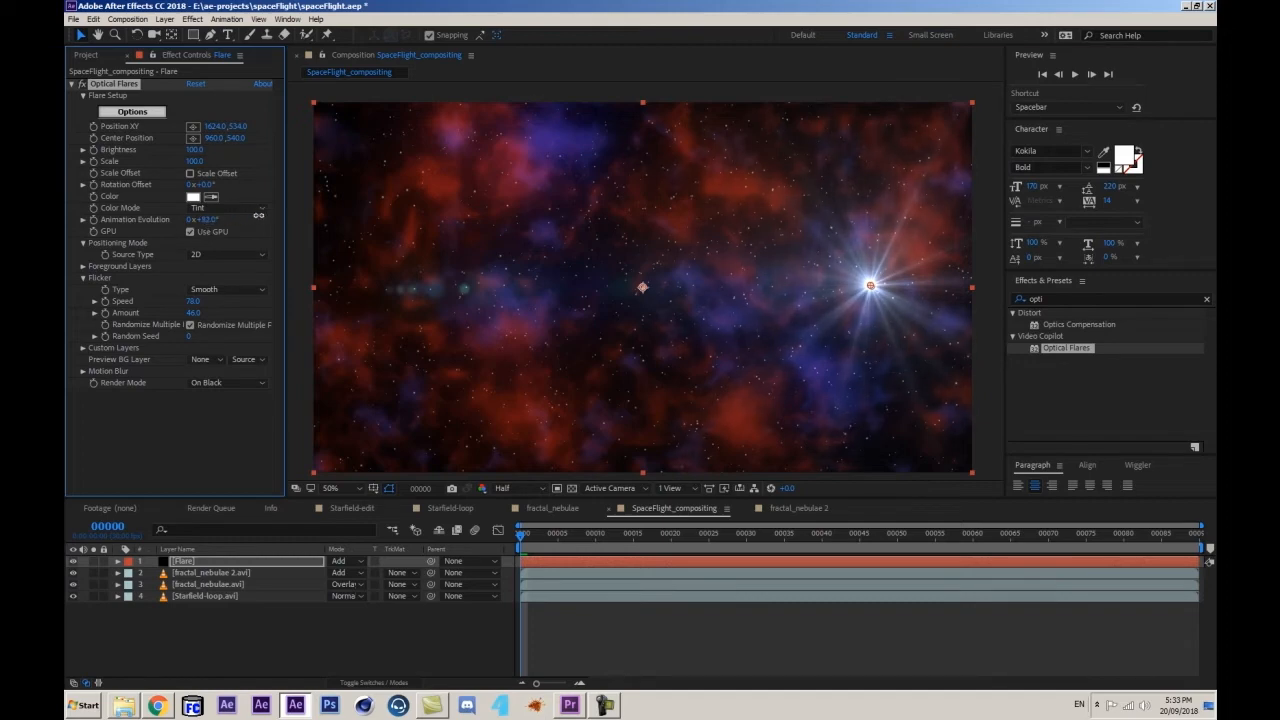
- Open the Optical Flares options, enlarge the window and open the Light folder of flare presets
click(129, 112)
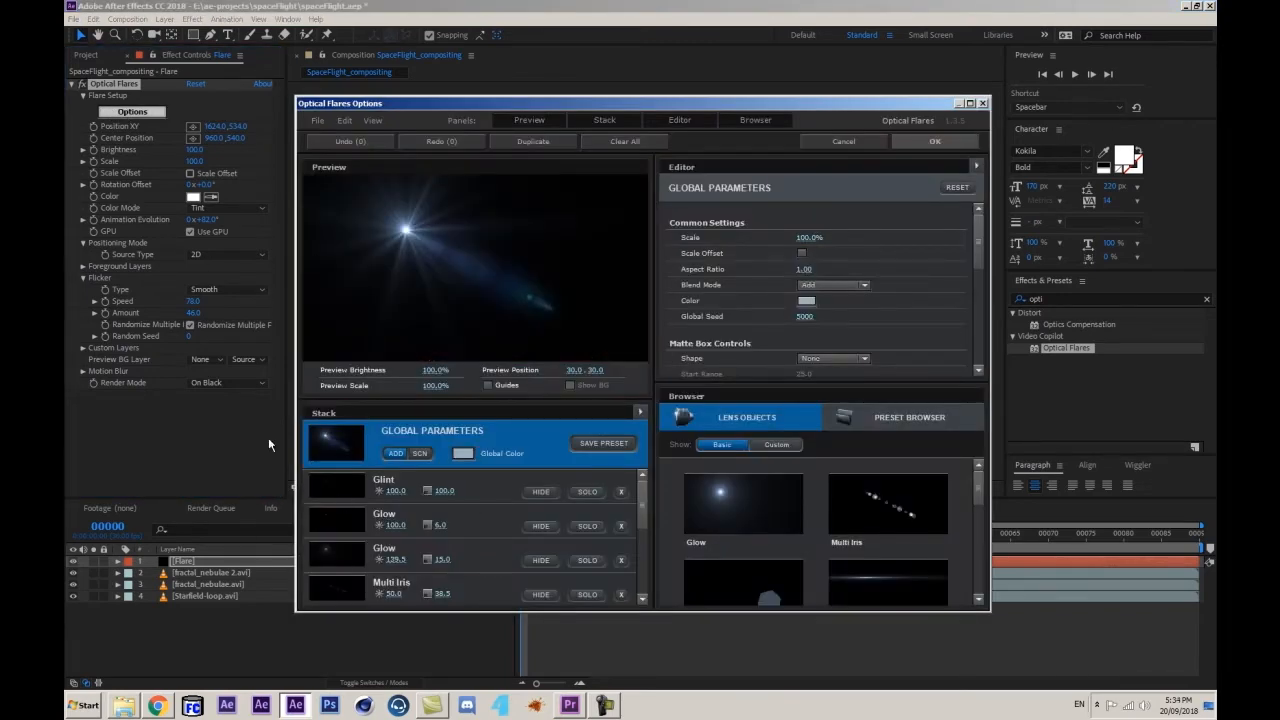
drag(639, 103, 606, 62)
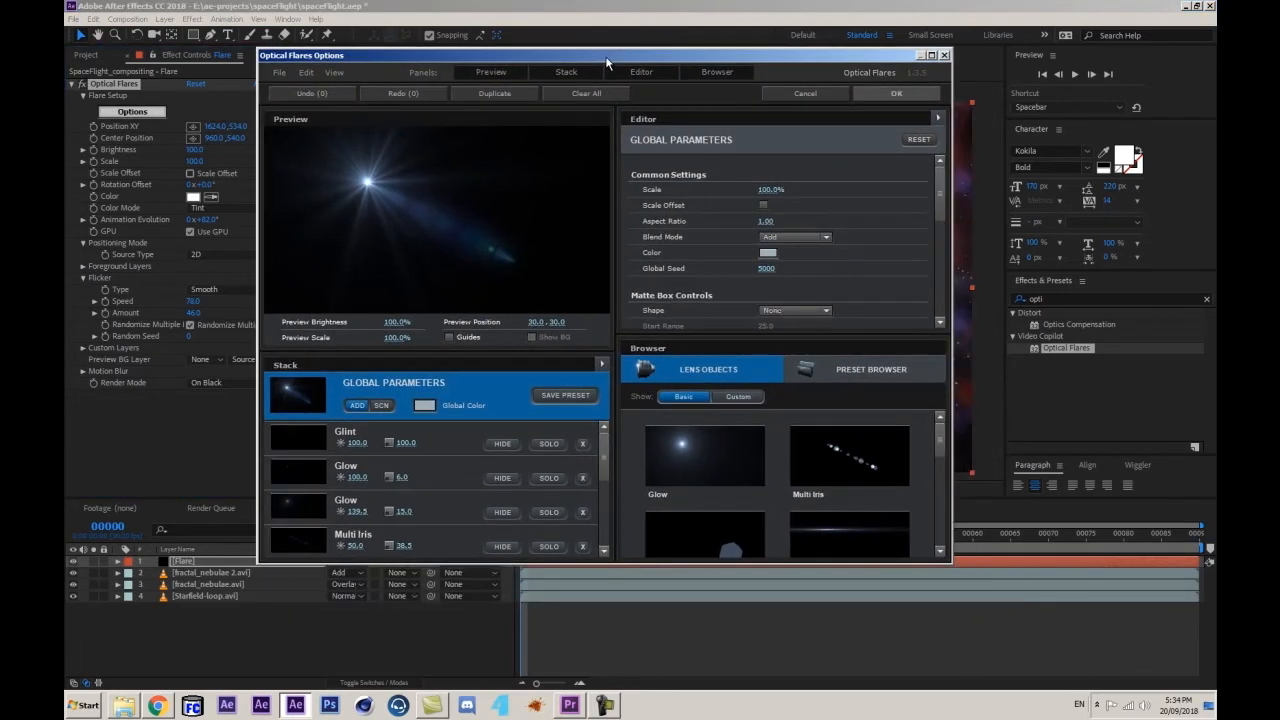
drag(948, 240, 1075, 240)
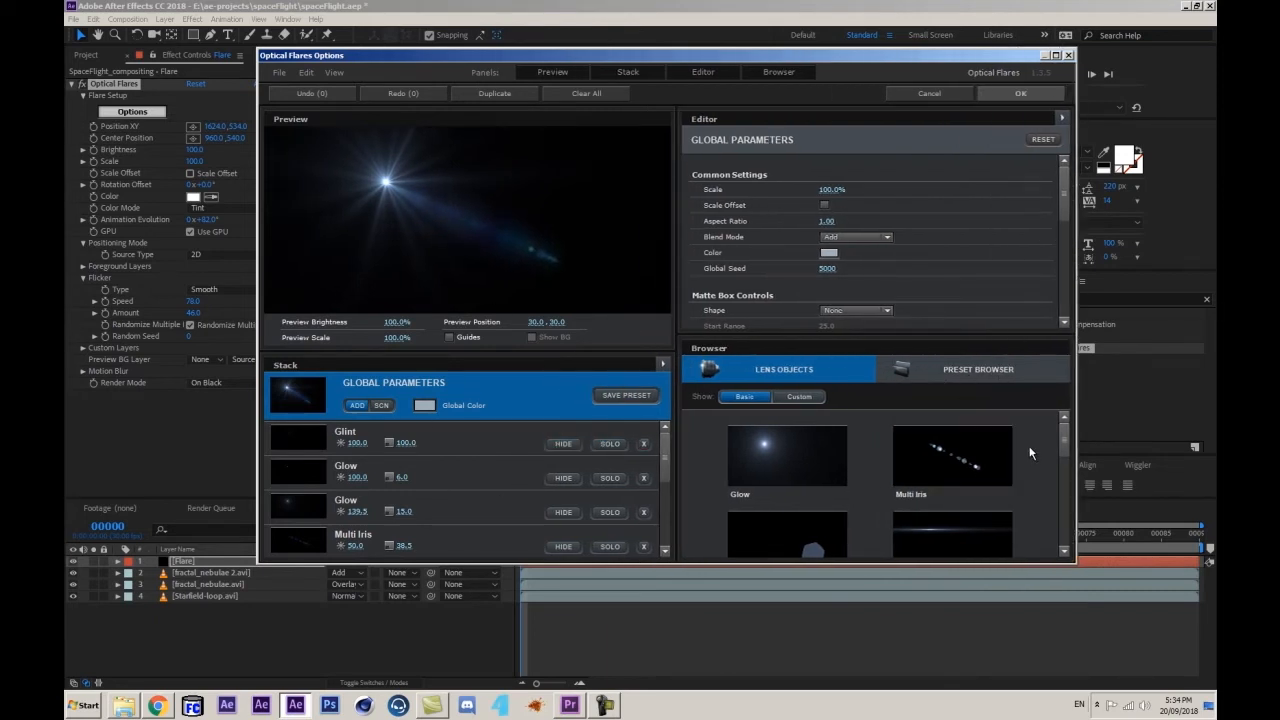
click(953, 370)
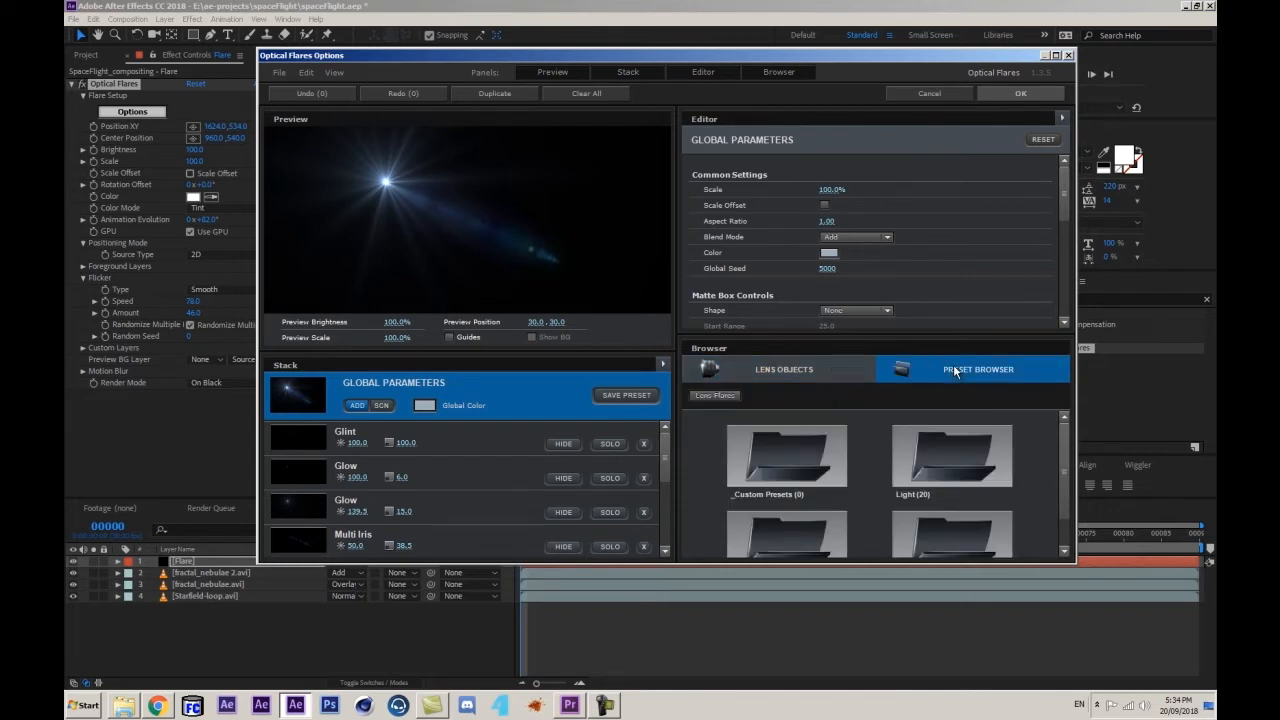
double_click(950, 463)
- Load the Beam preset from the Light folder, preview it at different flare positions and accept the options
scroll(830, 451, down, 2)
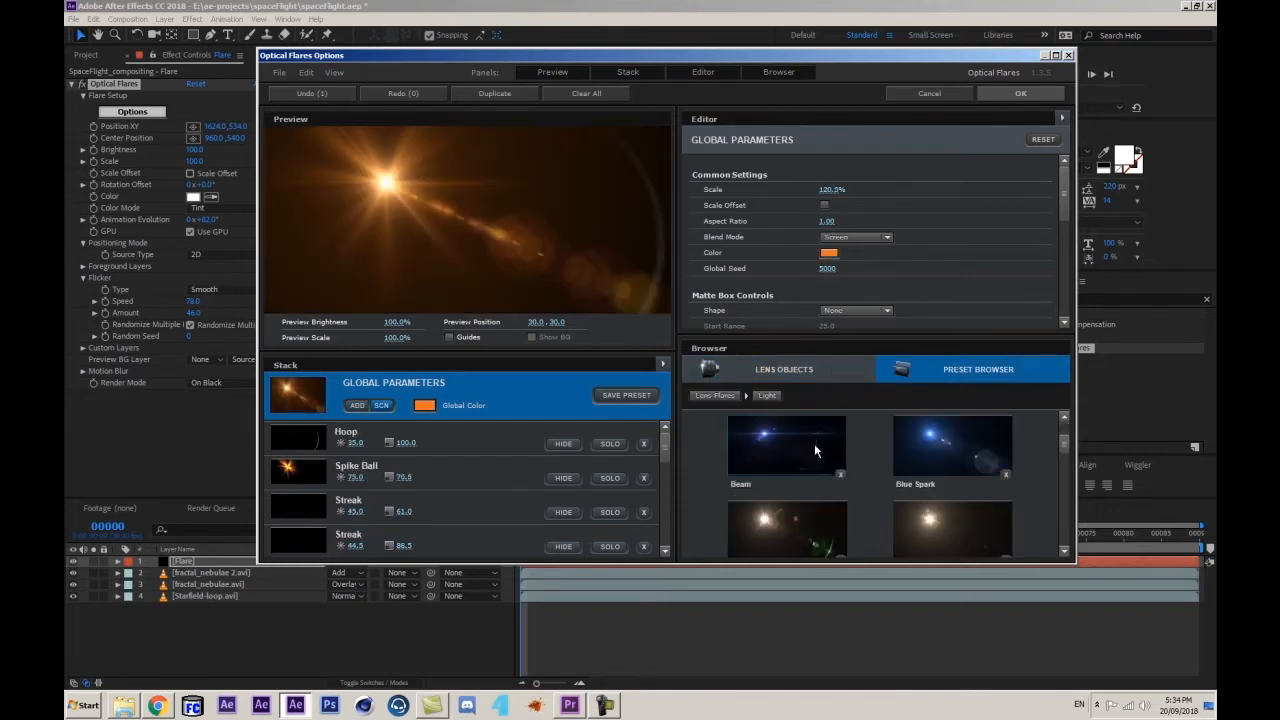
drag(433, 182, 372, 222)
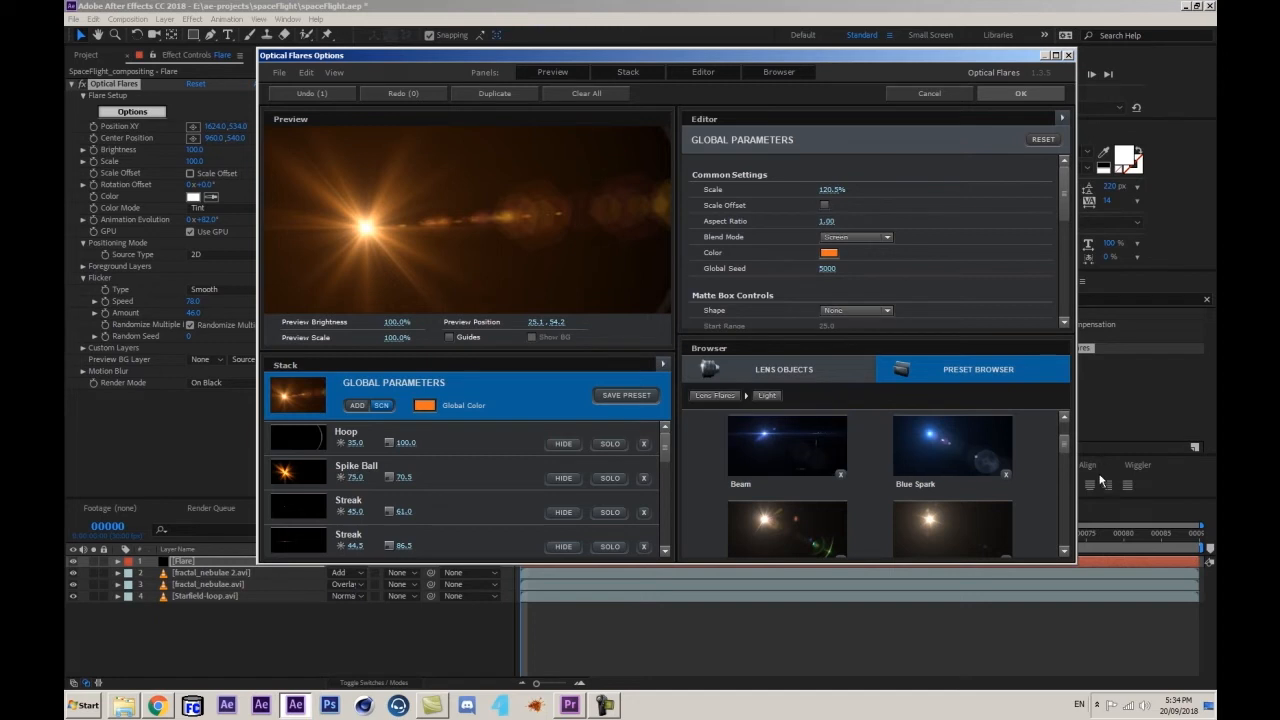
click(757, 452)
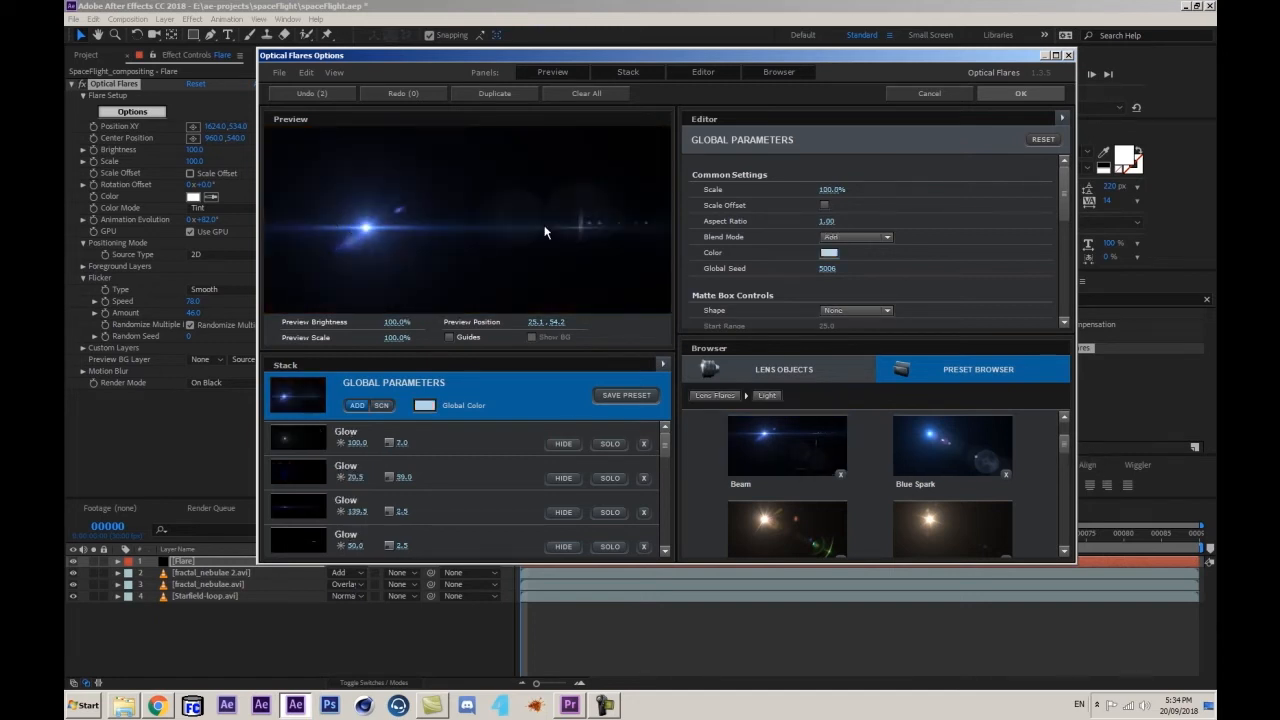
drag(370, 245, 580, 222)
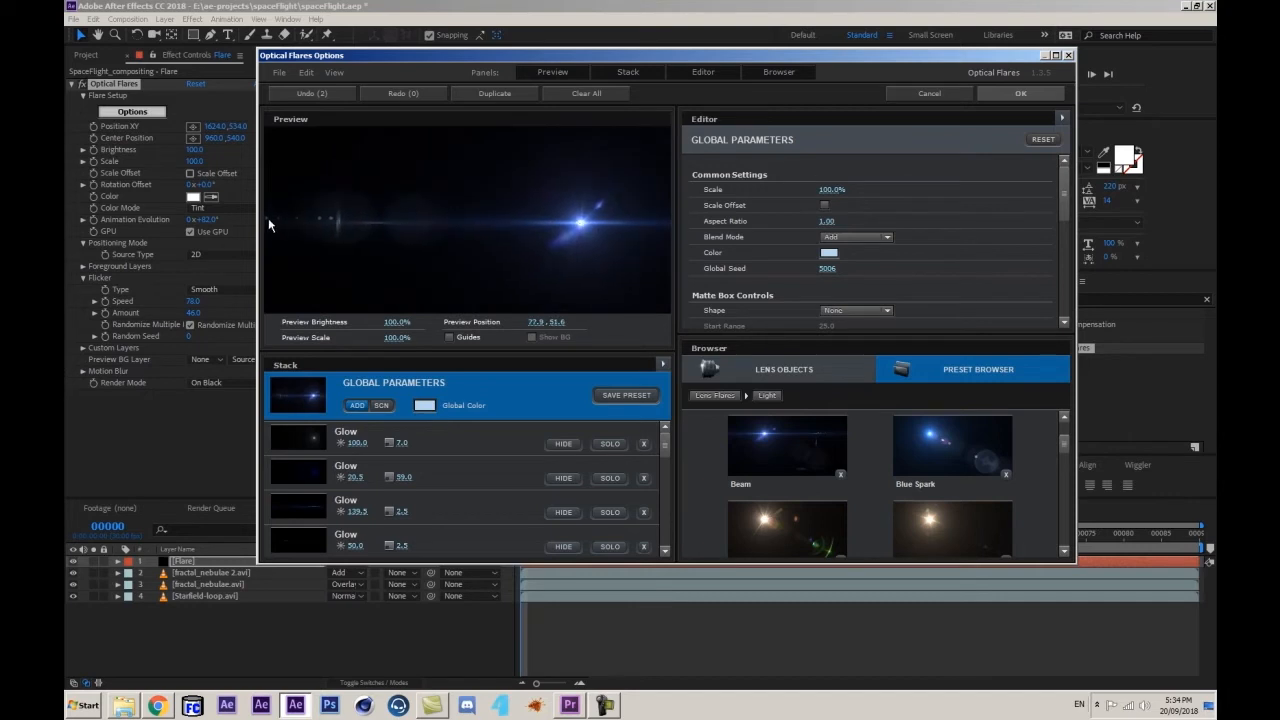
click(1020, 93)
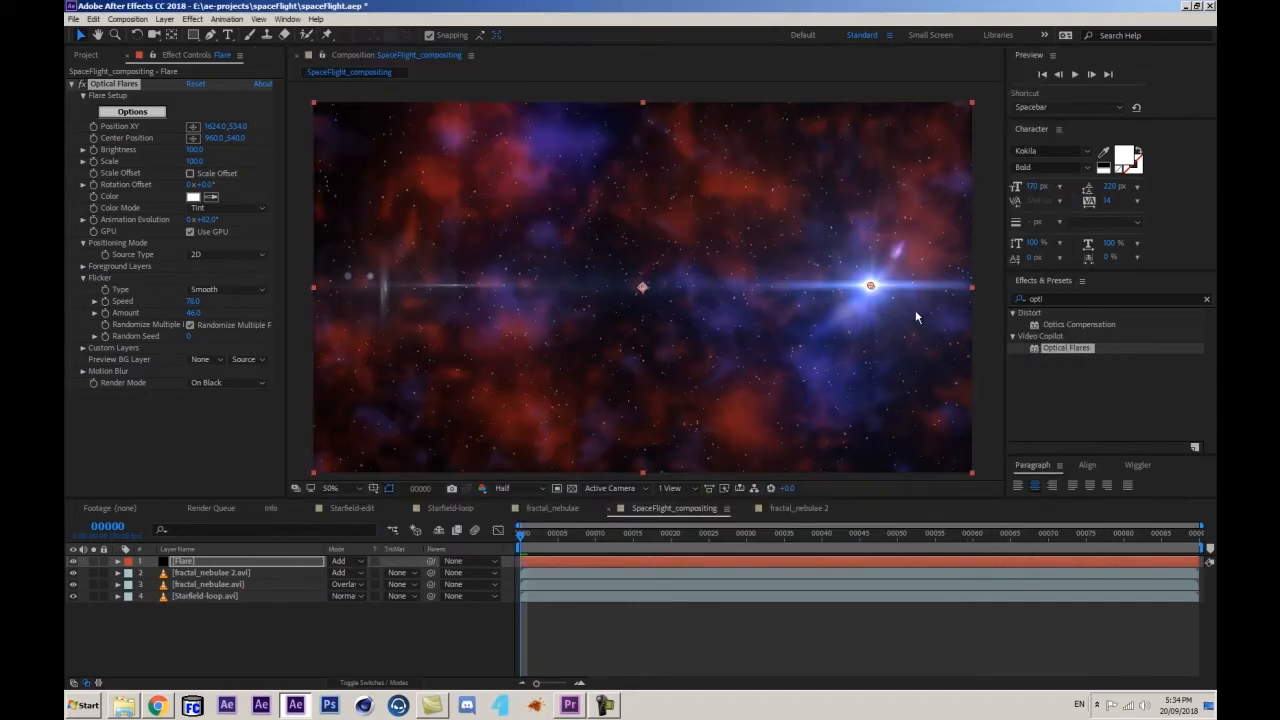
- Reposition the Optical Flares light source to about 1642, 550 on the frame's right side
drag(870, 287, 834, 291)
click(196, 631)
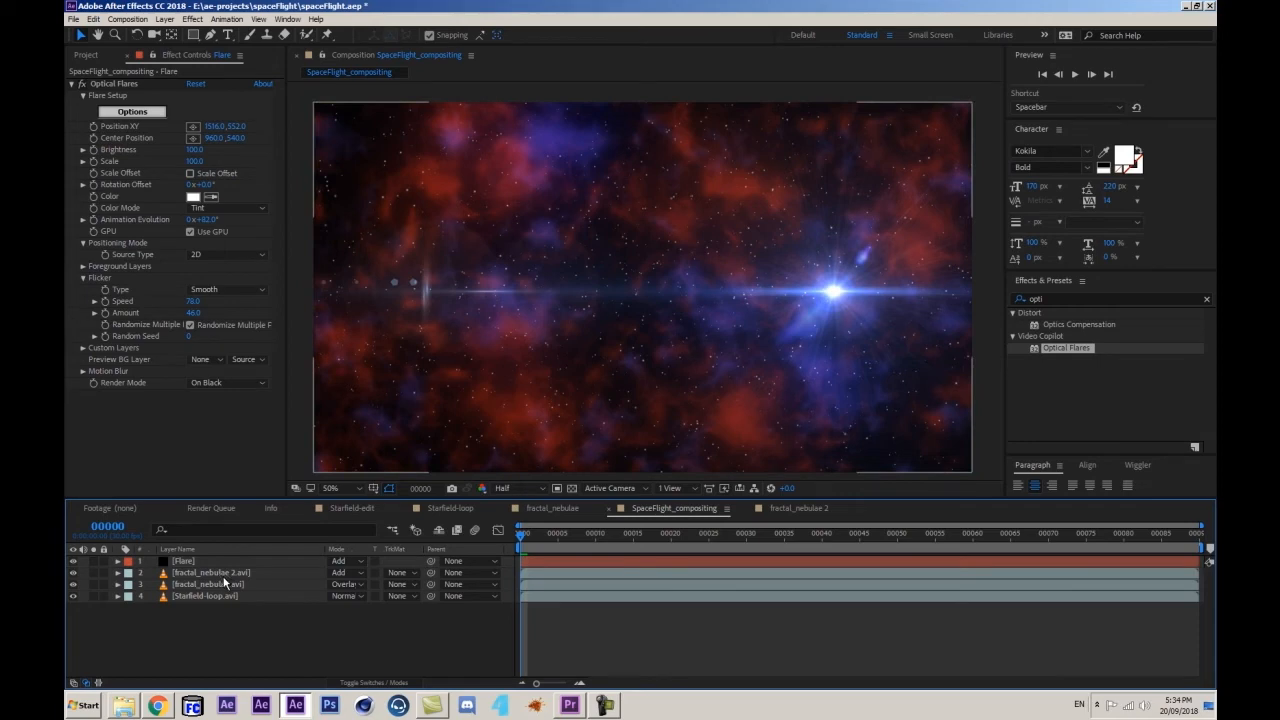
click(212, 572)
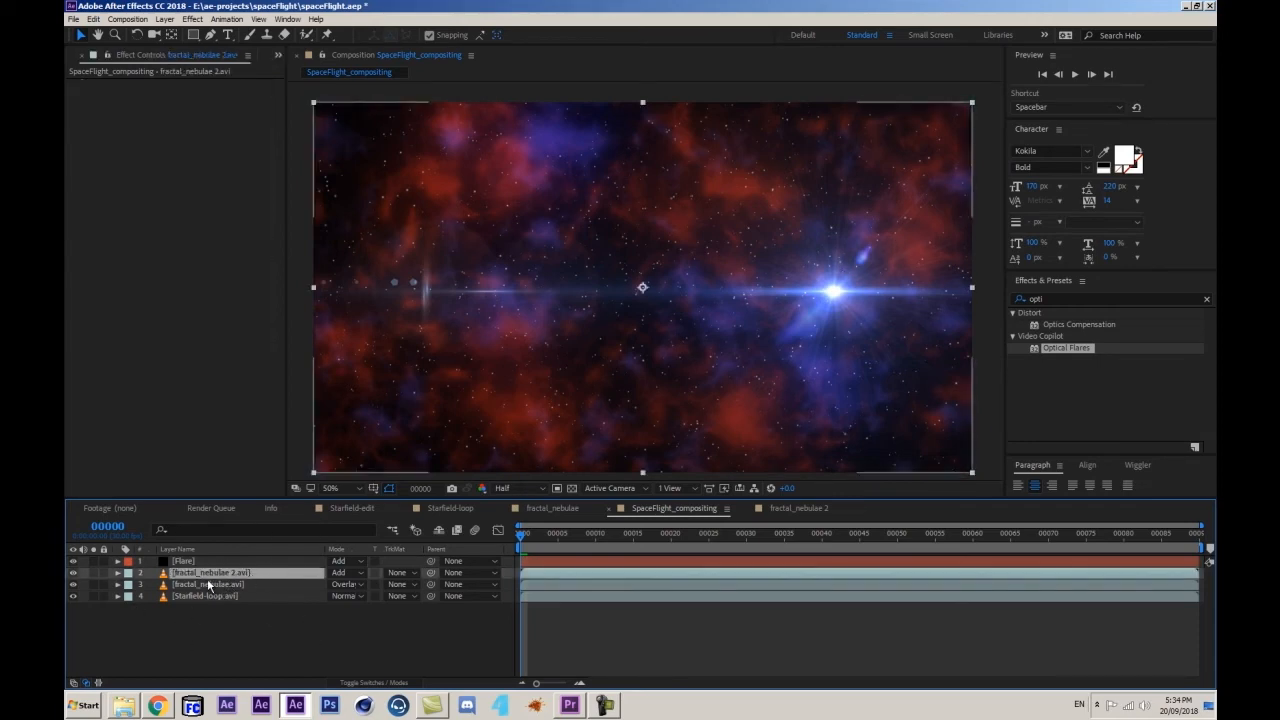
click(650, 316)
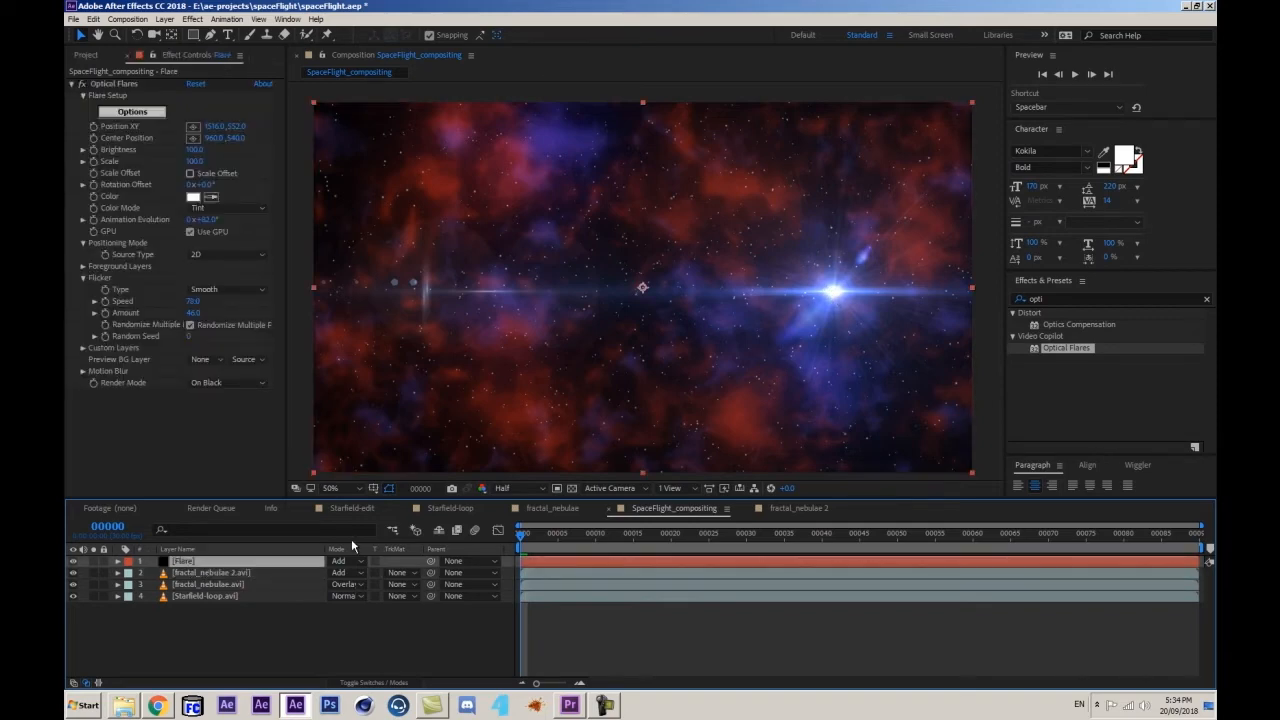
click(113, 84)
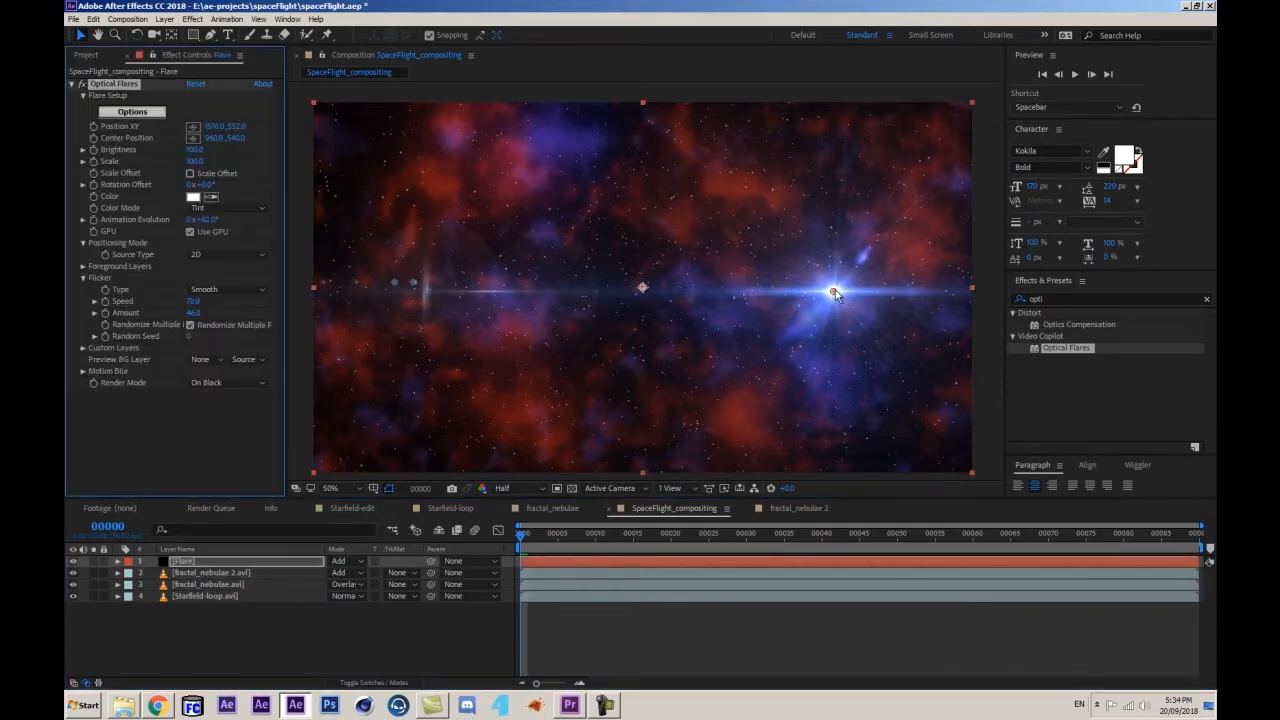
drag(838, 293, 881, 292)
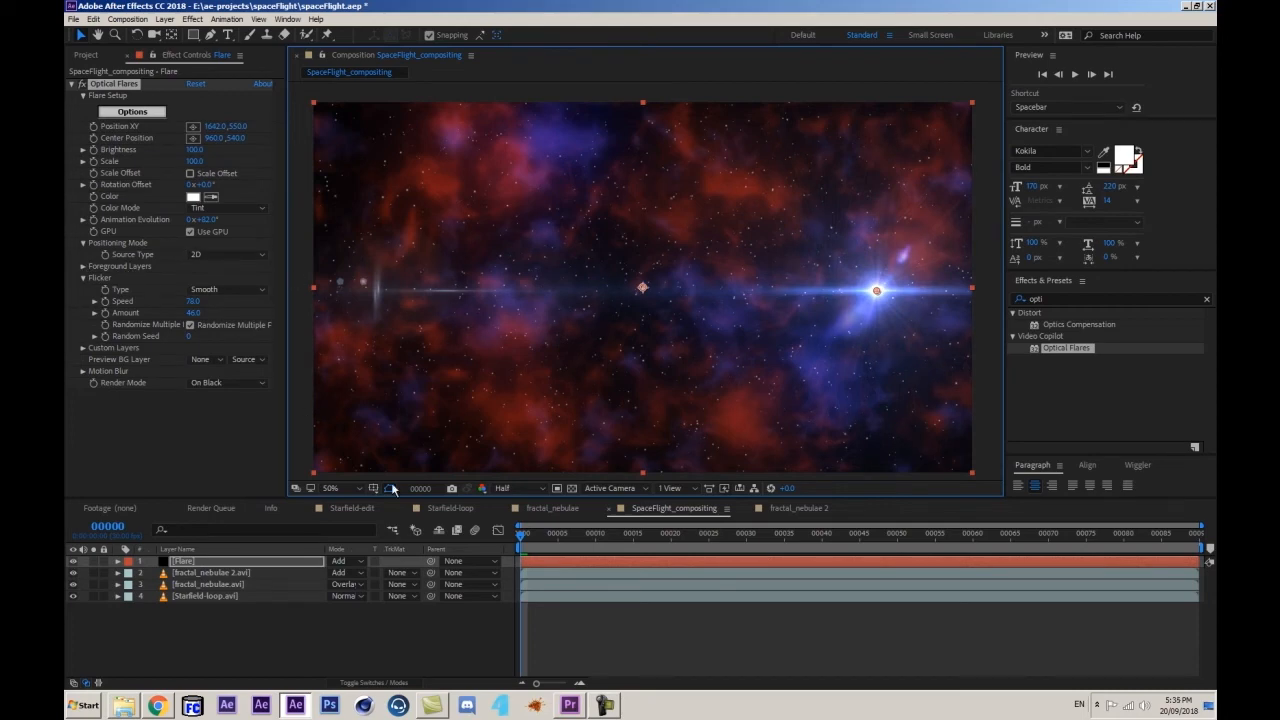
- Duplicate the fractal_nebulae 2.avi layer, move the copy above the Flare layer and set its blending mode to Normal
click(212, 573)
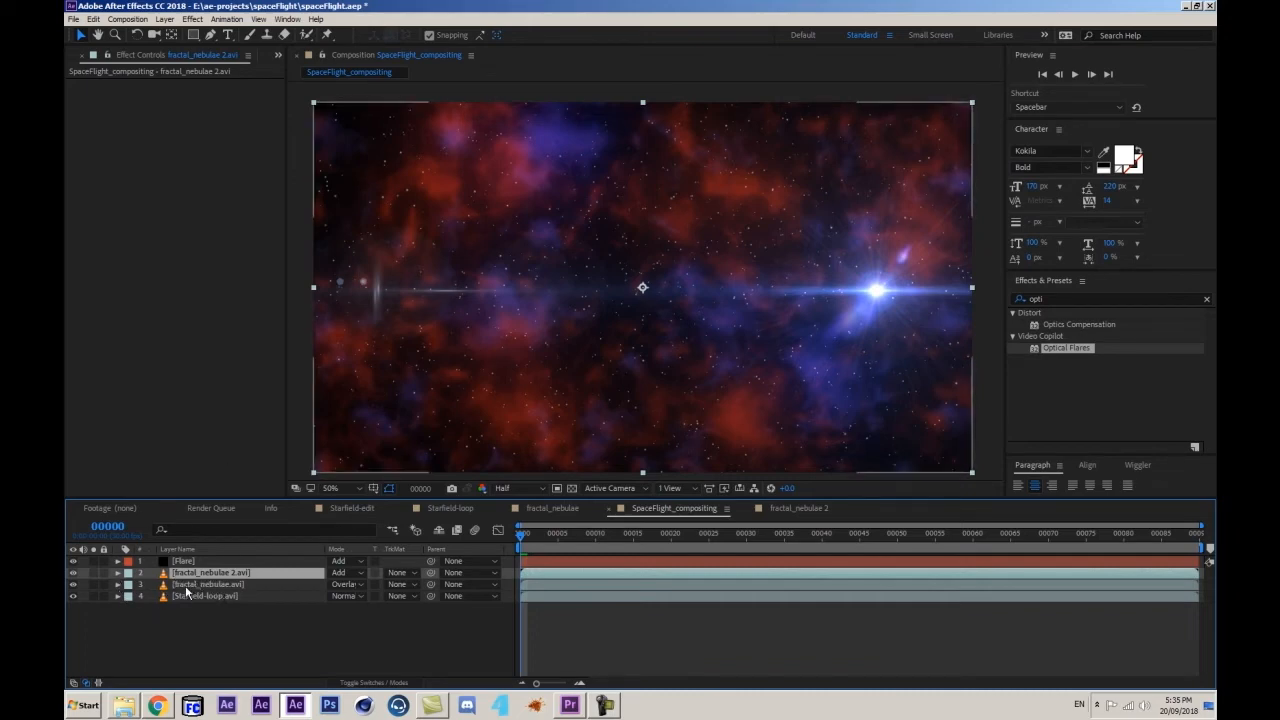
key(ctrl+d)
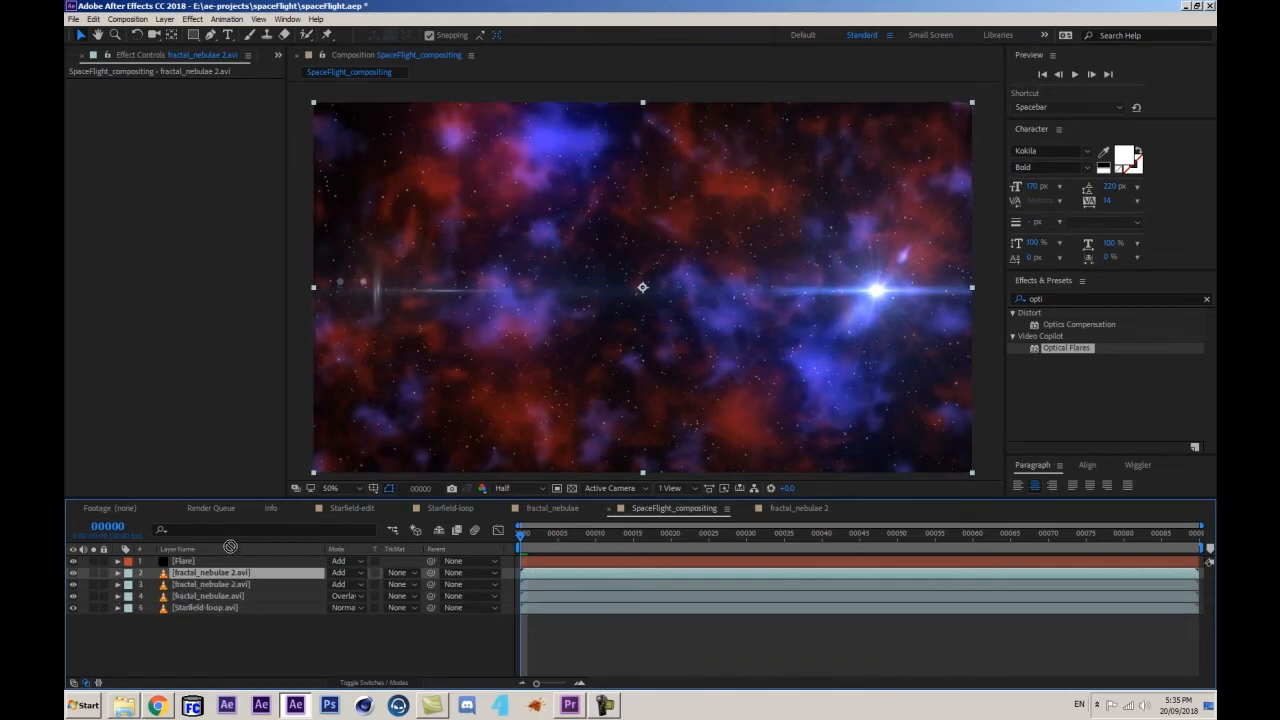
key(ctrl+bracketright)
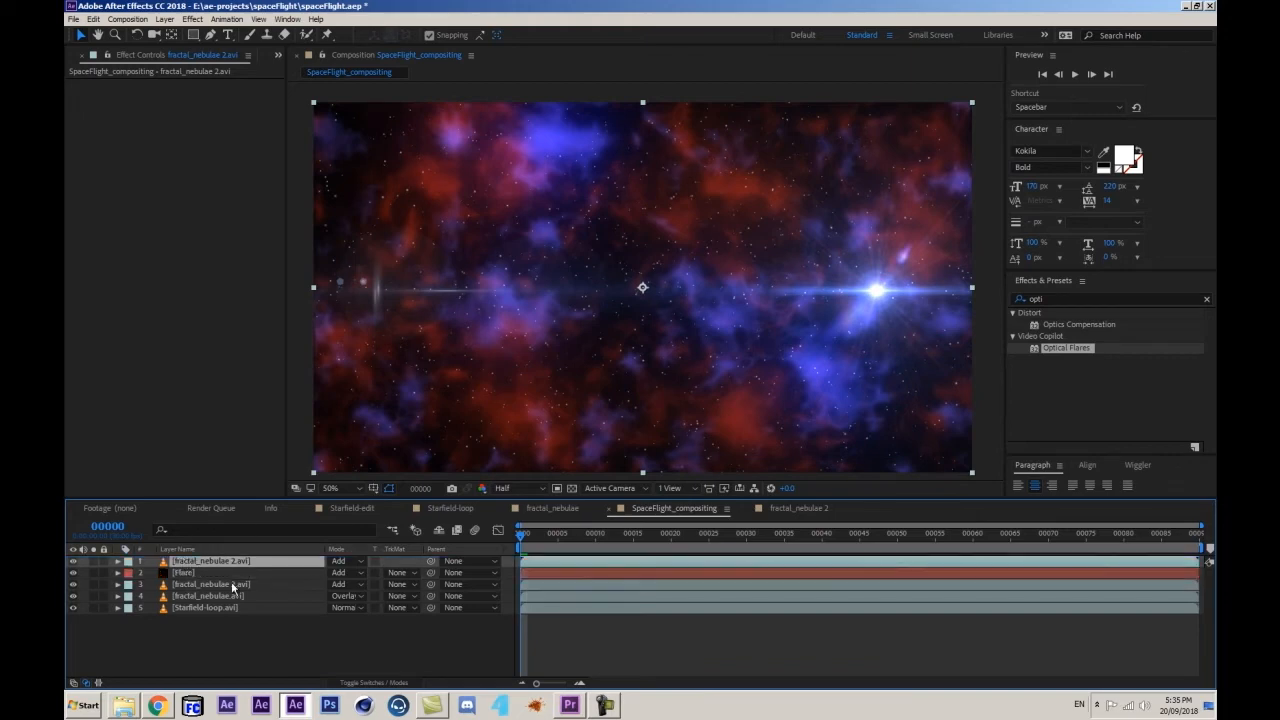
click(340, 560)
click(346, 75)
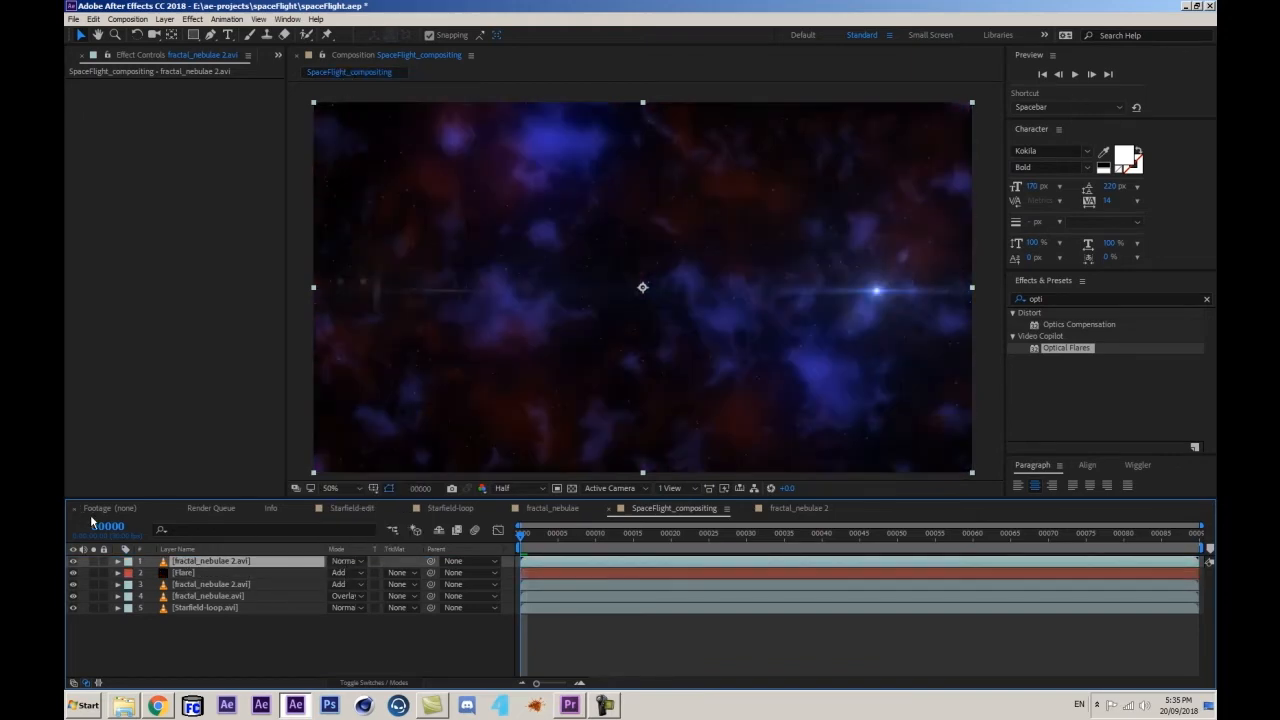
- Set the opacity of the topmost fractal_nebulae 2.avi copy to 100 % and remove its opacity keyframes
key(t)
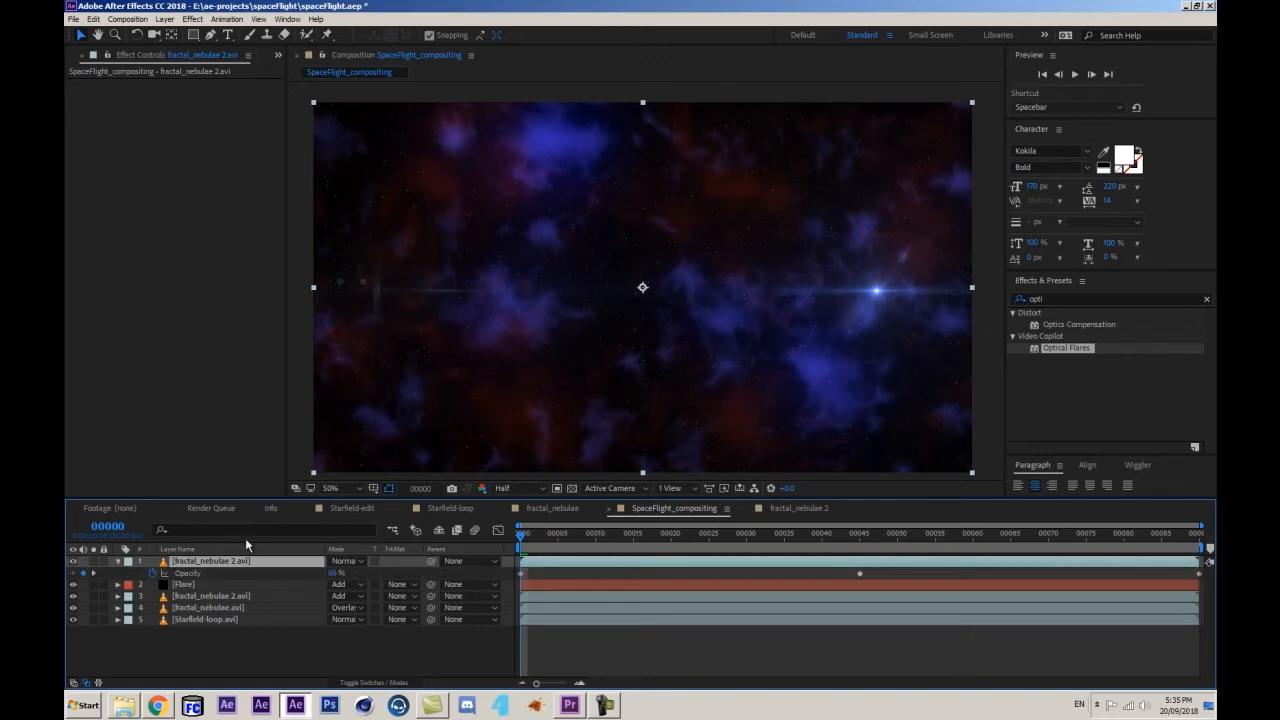
click(146, 573)
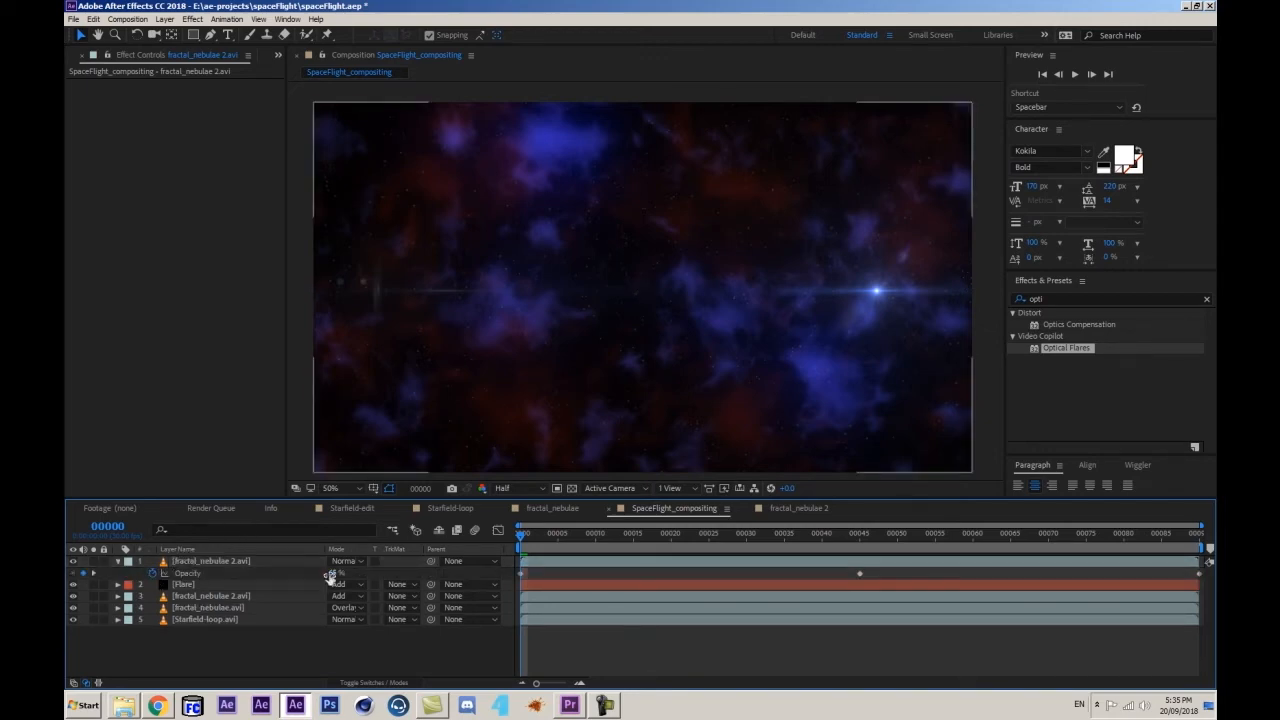
drag(333, 574, 935, 530)
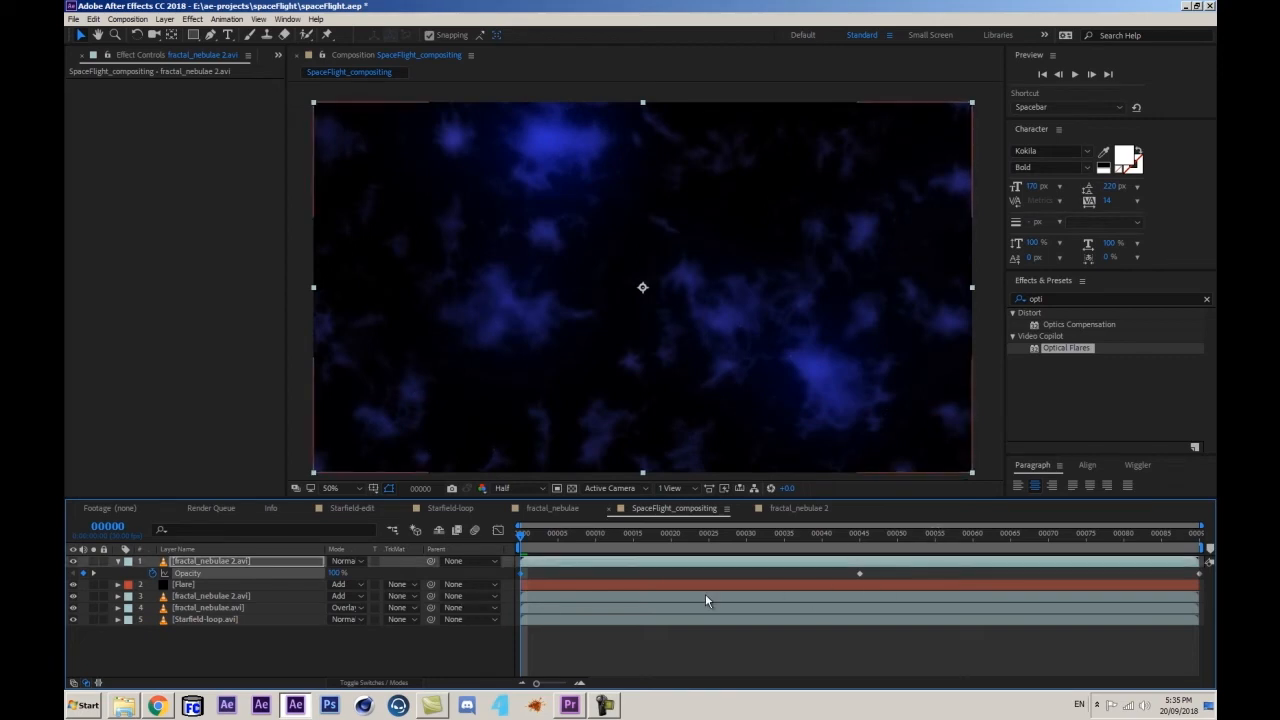
click(154, 572)
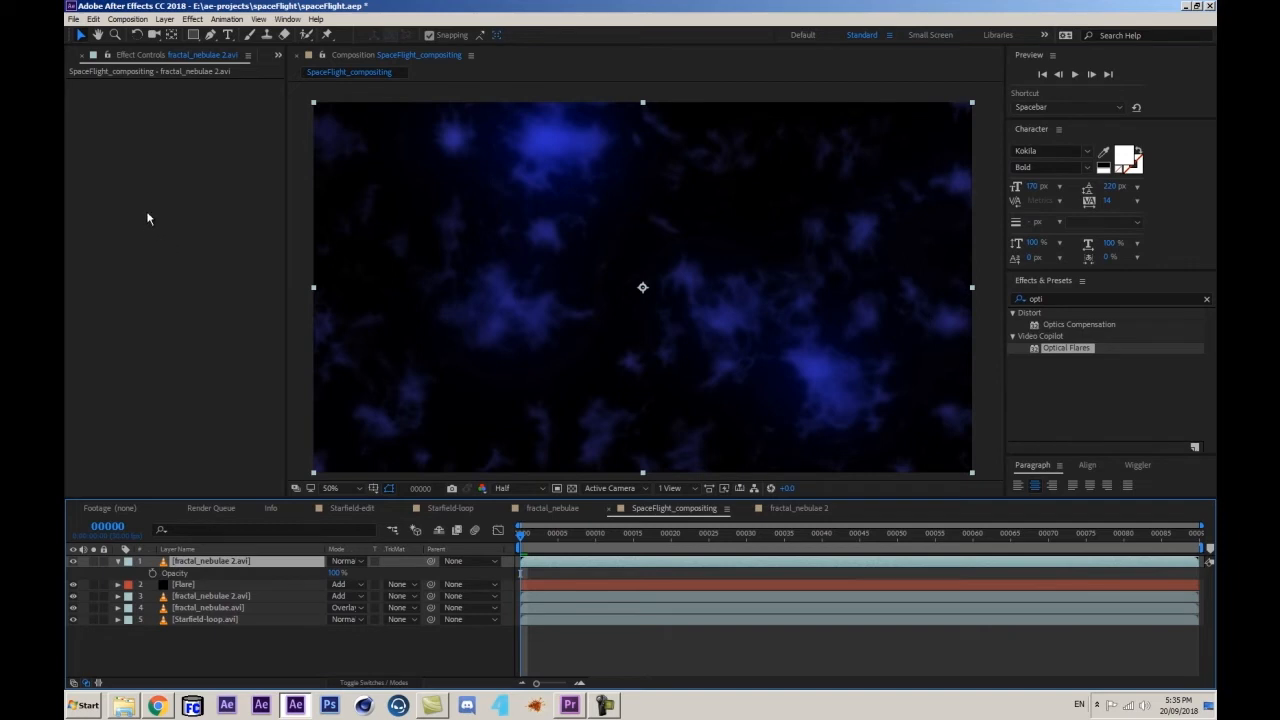
- Pre-compose the topmost fractal_nebulae 2.avi layer under the name fractal_nebulae 2_MATTE
click(128, 20)
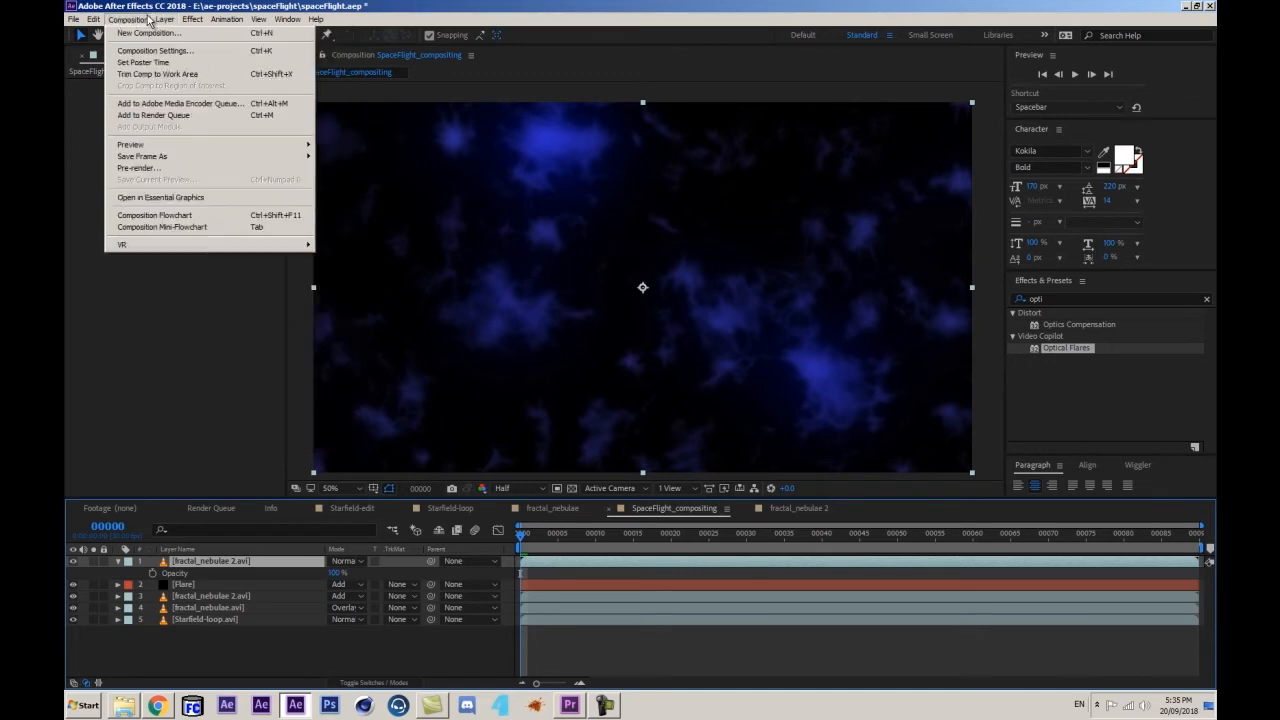
mouse_move(165, 19)
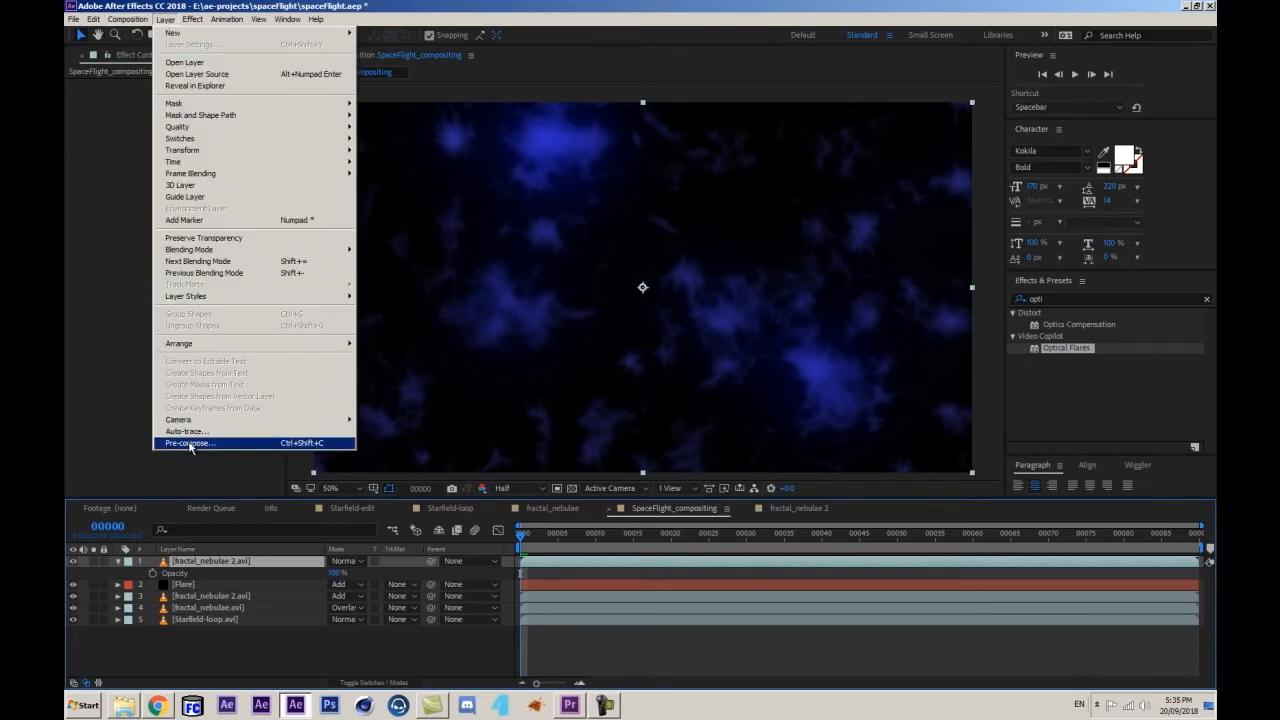
click(214, 444)
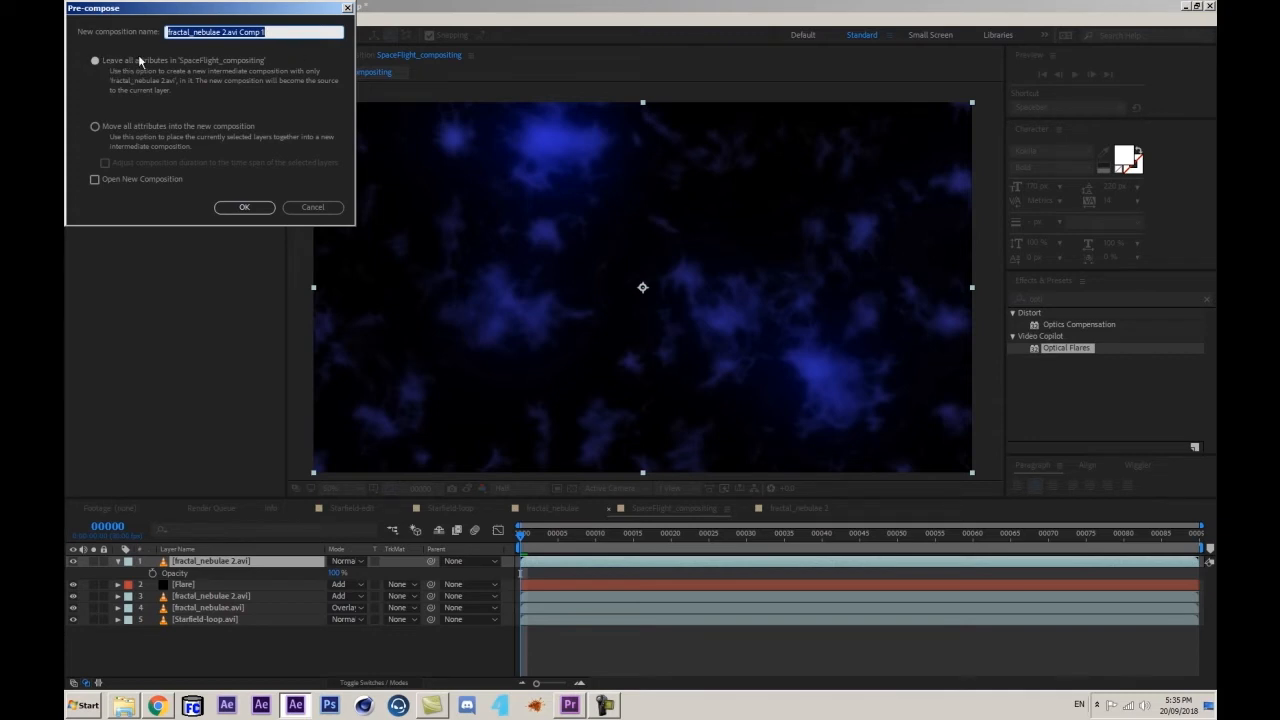
drag(230, 32, 477, 75)
key(Delete)
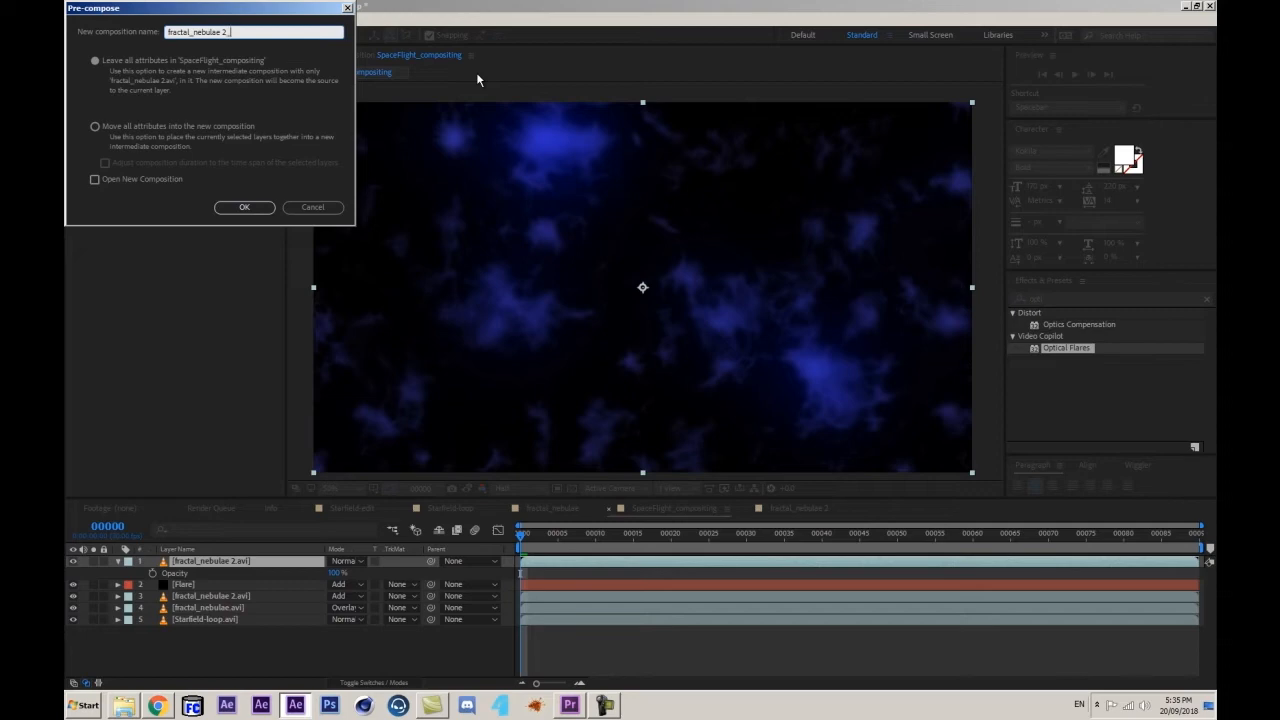
key(Return)
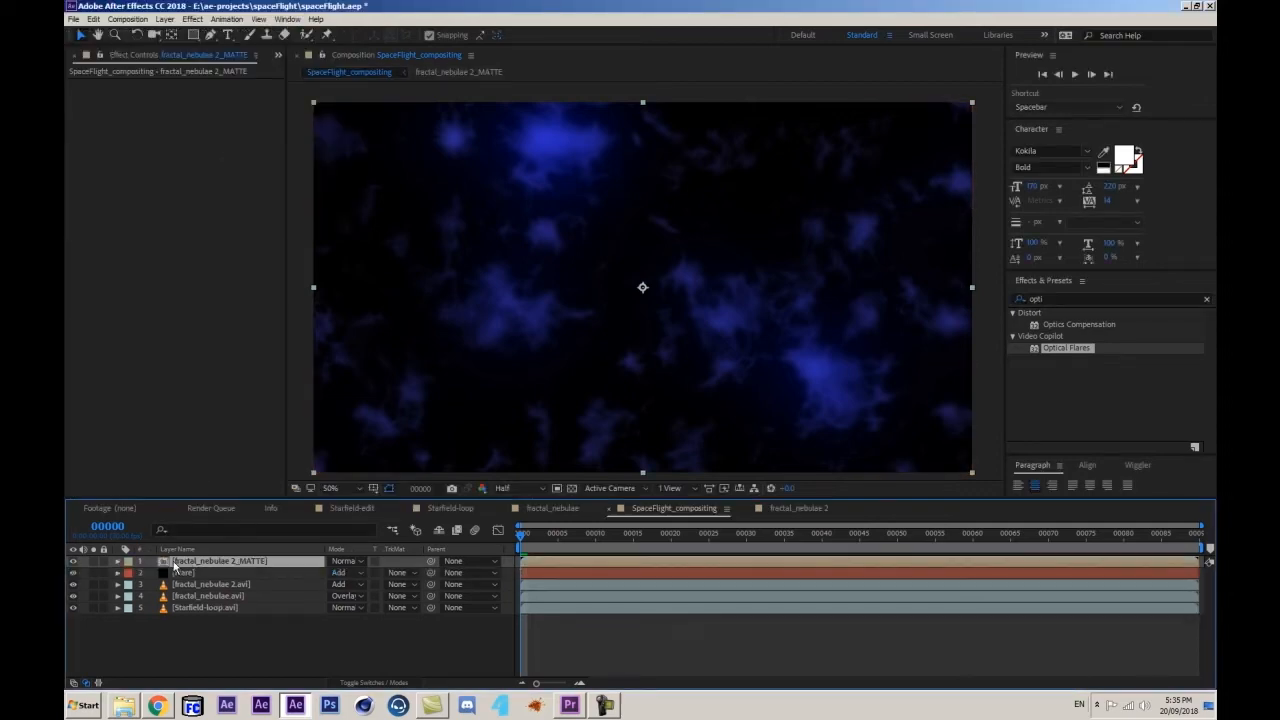
- Open the fractal_nebulae 2_MATTE composition and apply the Tint effect to its nebula layer
double_click(225, 565)
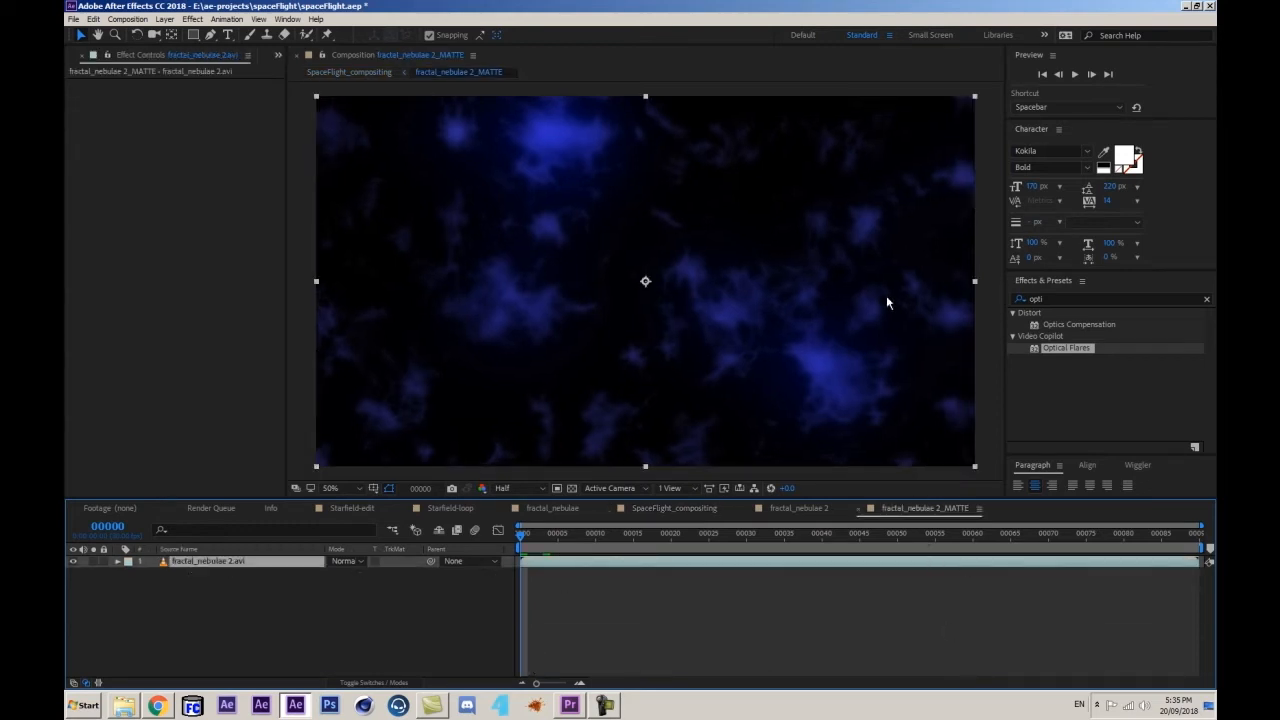
click(1056, 299)
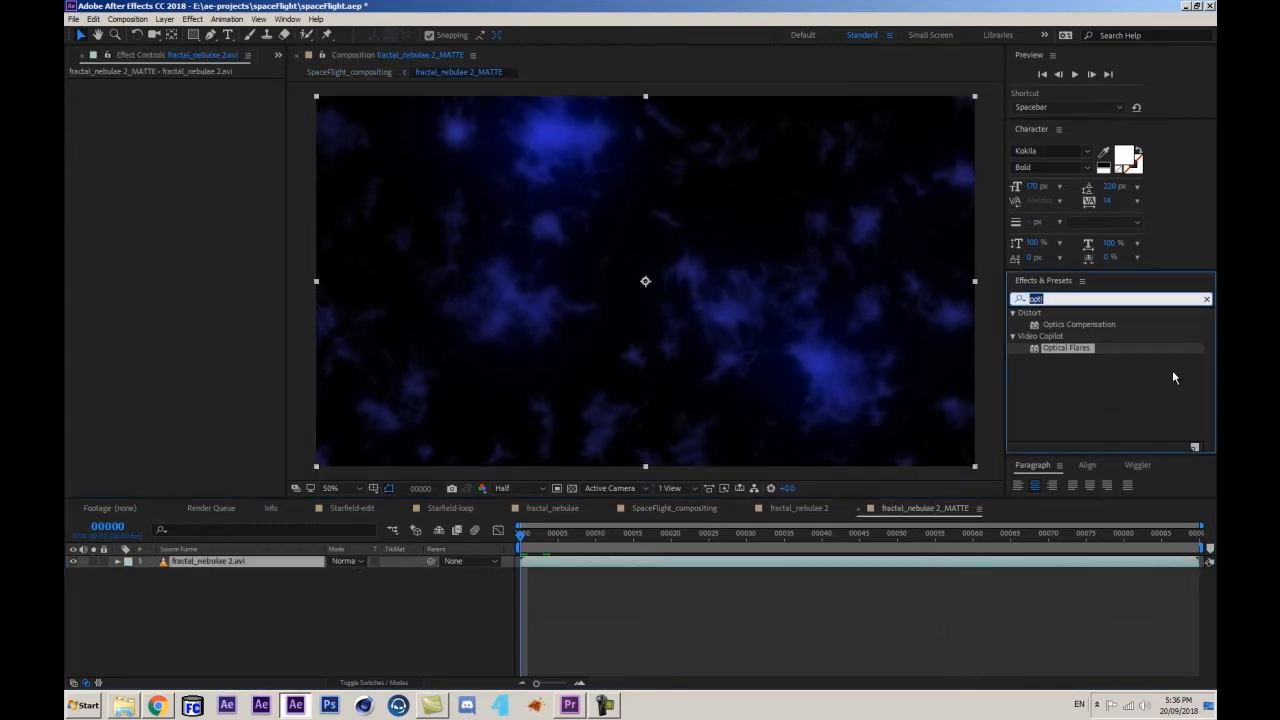
text(tint)
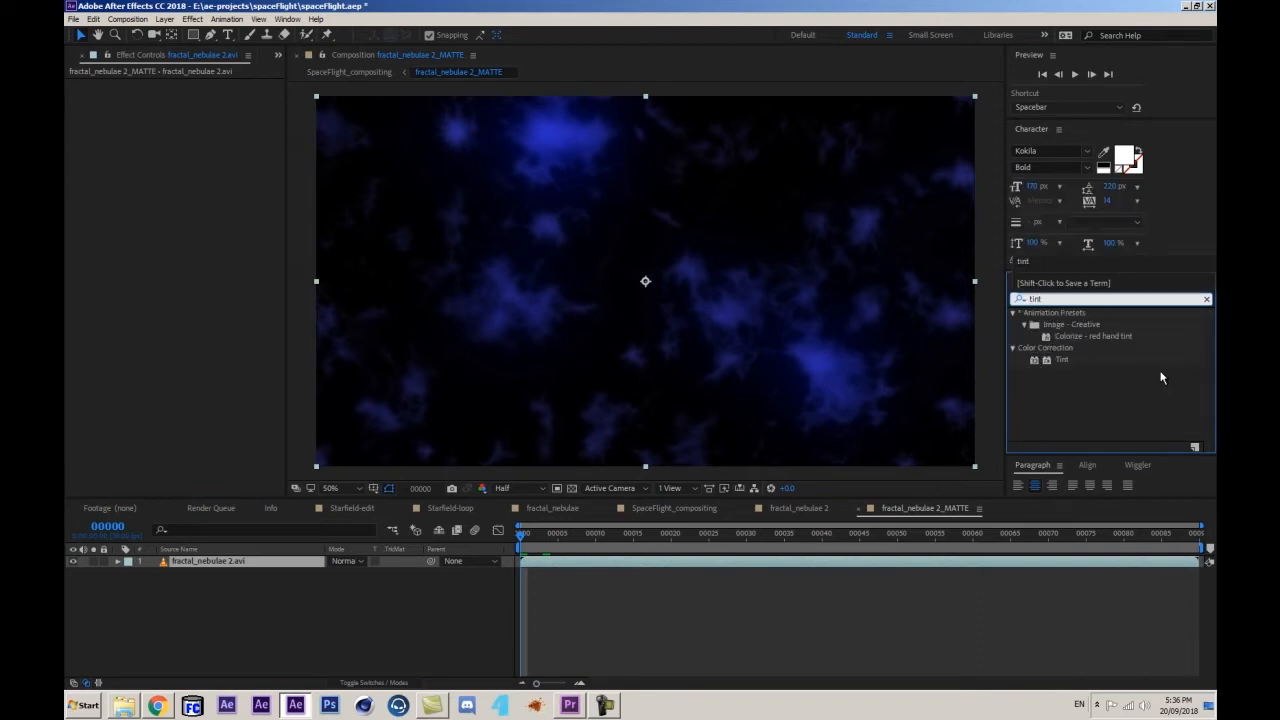
drag(1057, 361, 237, 564)
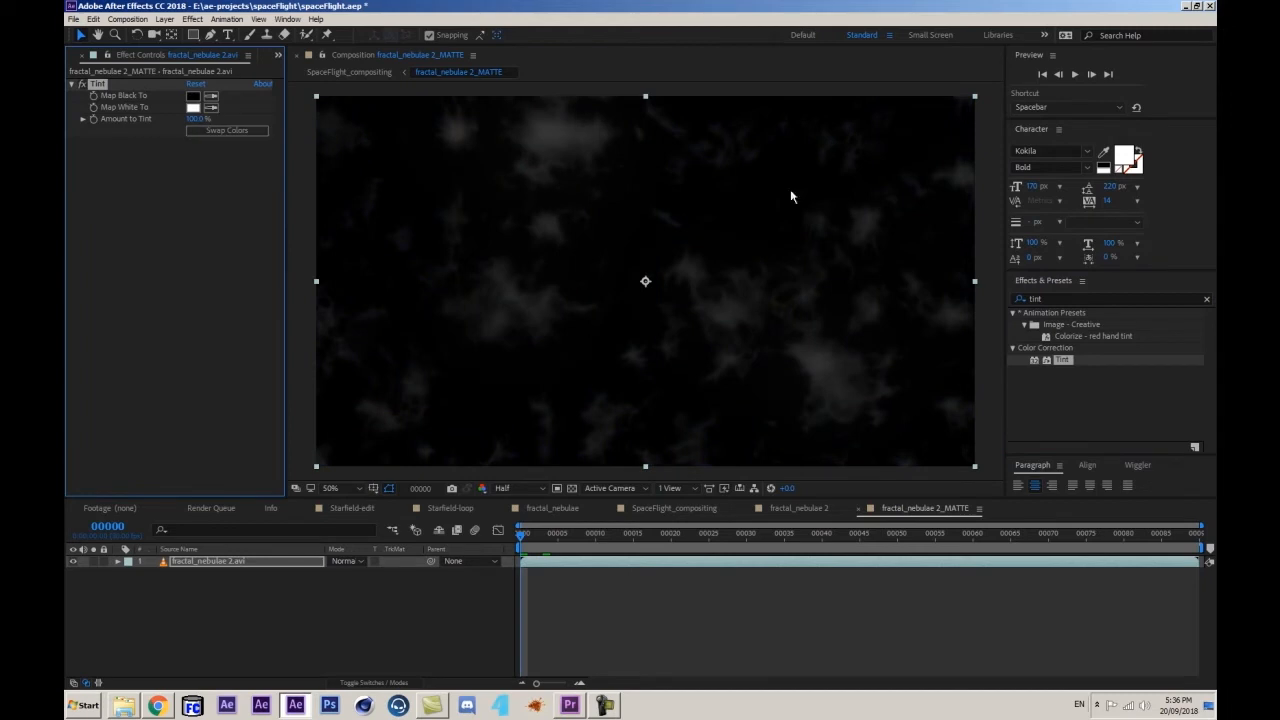
- Add a Curves effect after the Tint and steepen the RGB curve into a high-contrast black-and-white matte
click(1051, 300)
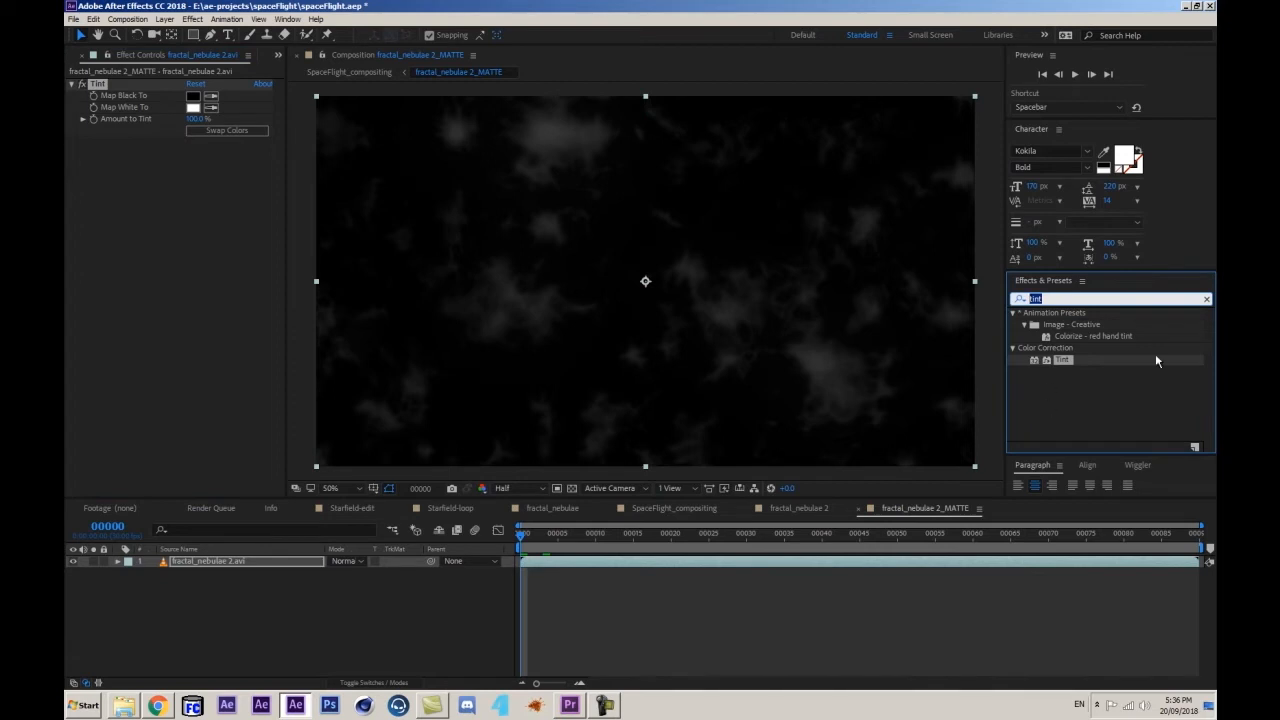
text(cur)
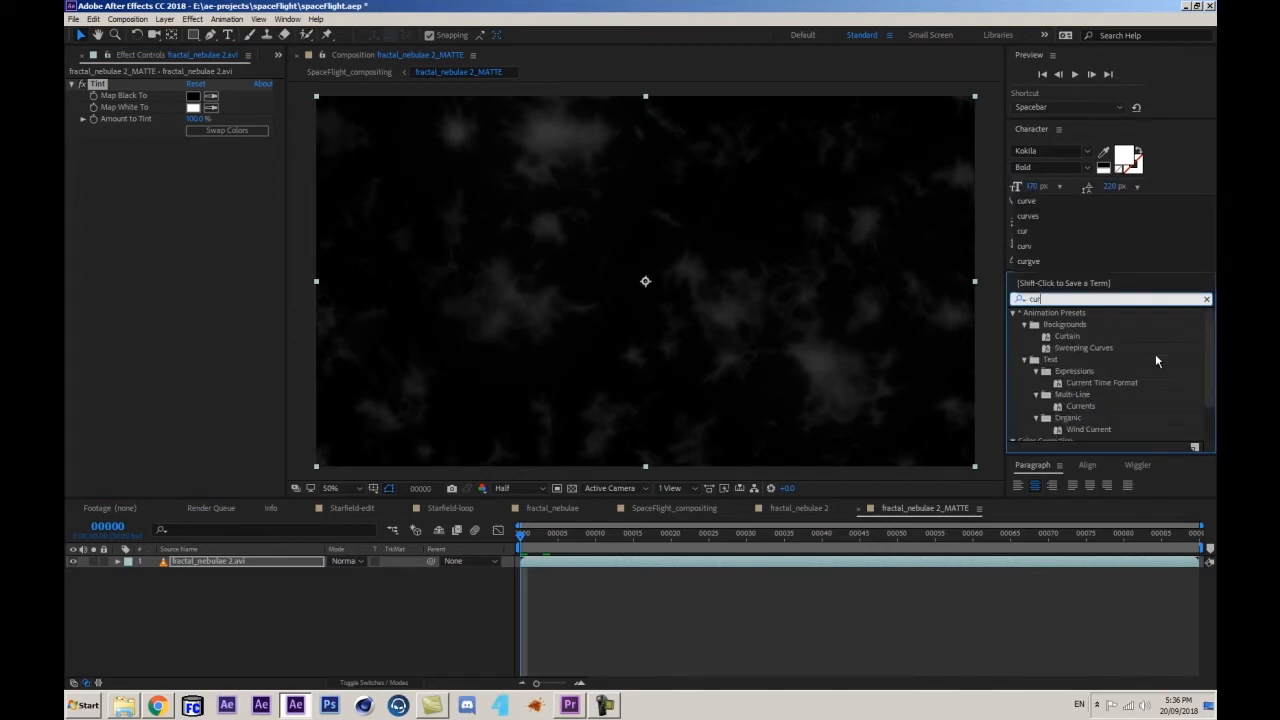
text(v)
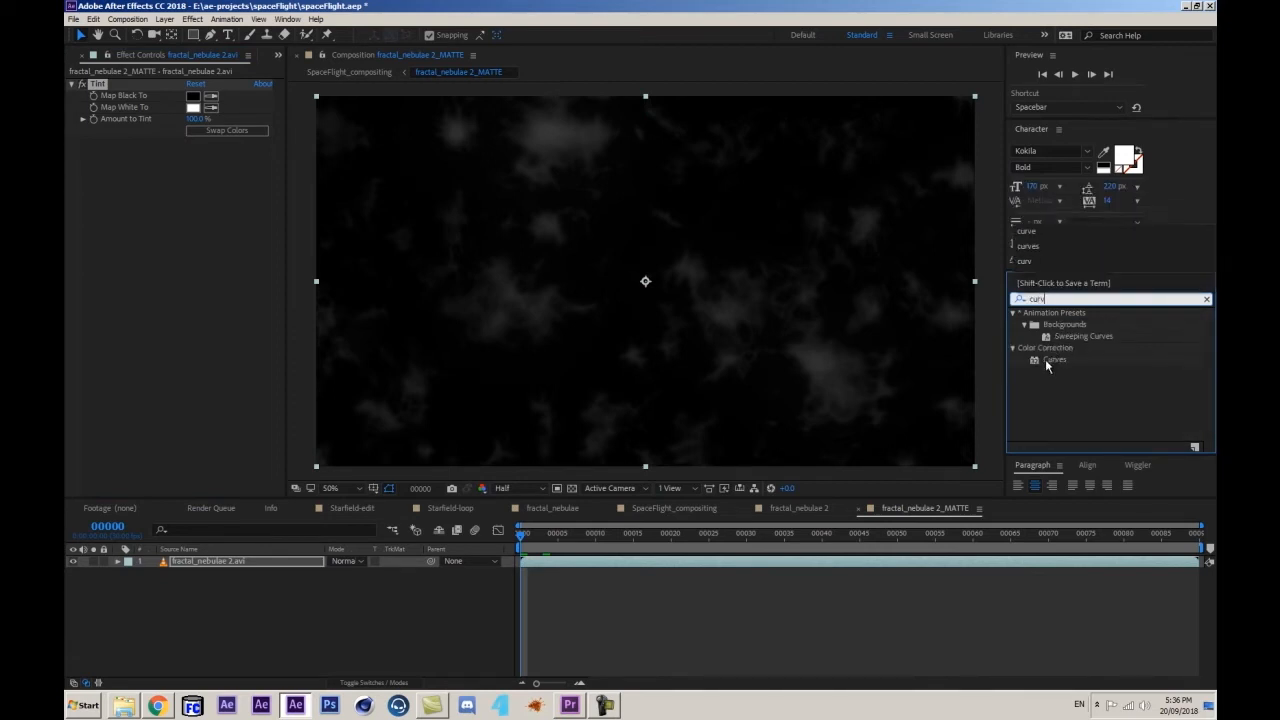
drag(1047, 366, 115, 246)
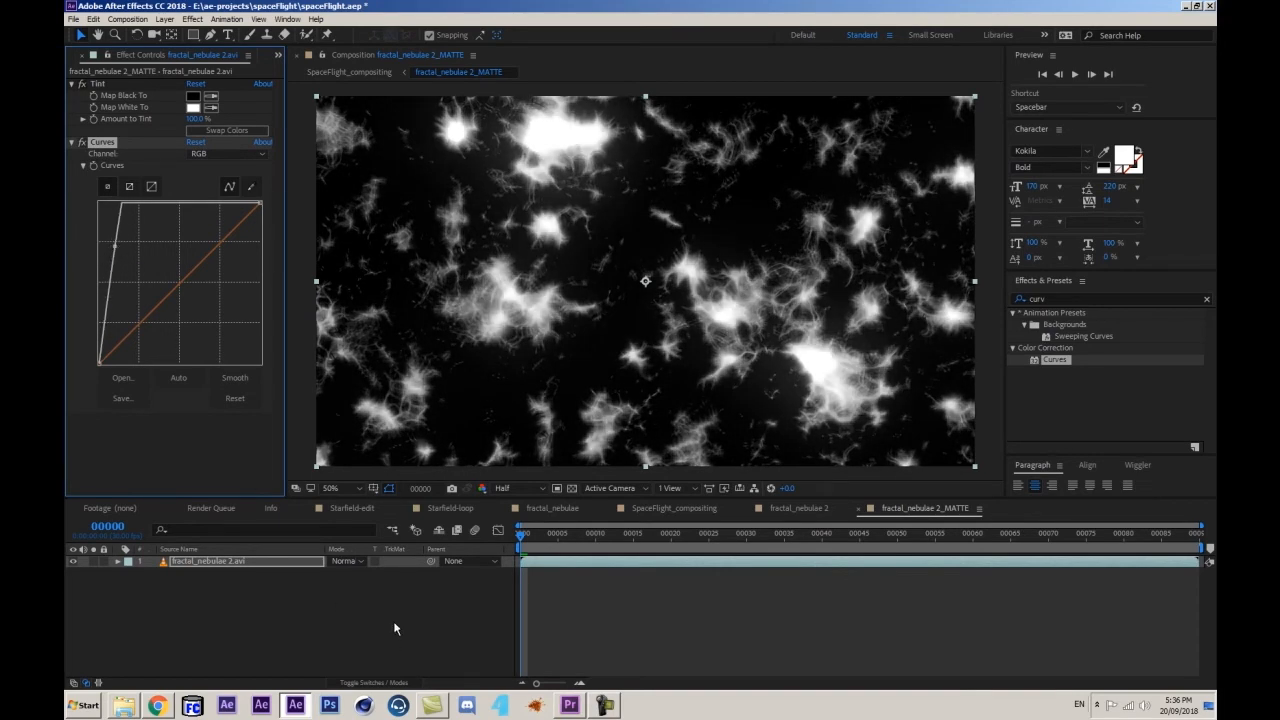
- Return to the SpaceFlight_compositing composition and set the Flare layer's track matte to Luma Inverted Matte using fractal_nebulae 2_MATTE
click(393, 534)
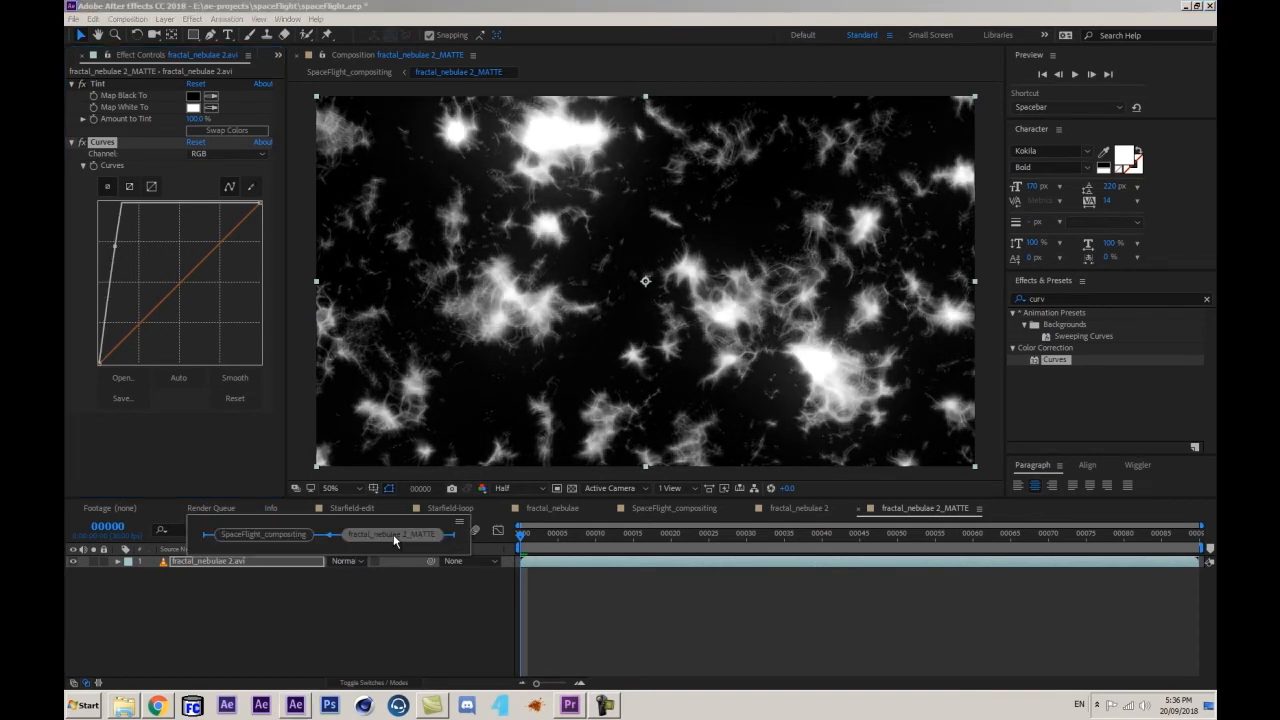
click(261, 537)
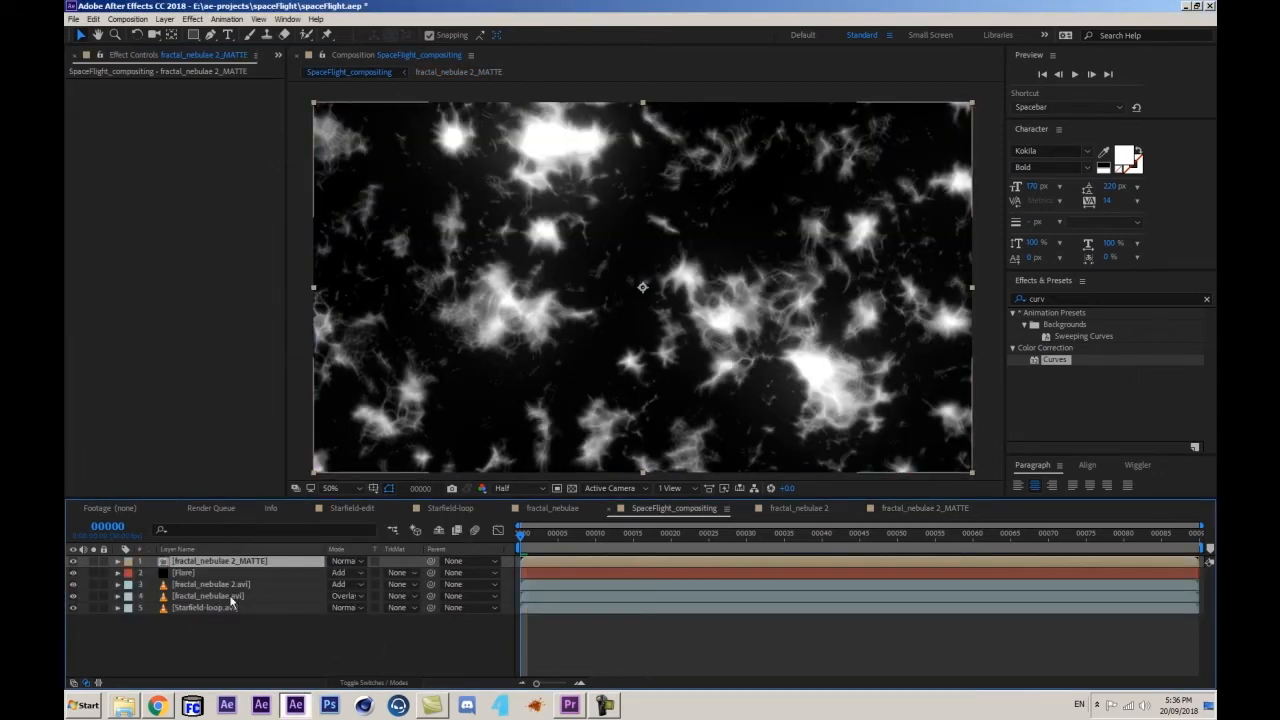
click(183, 574)
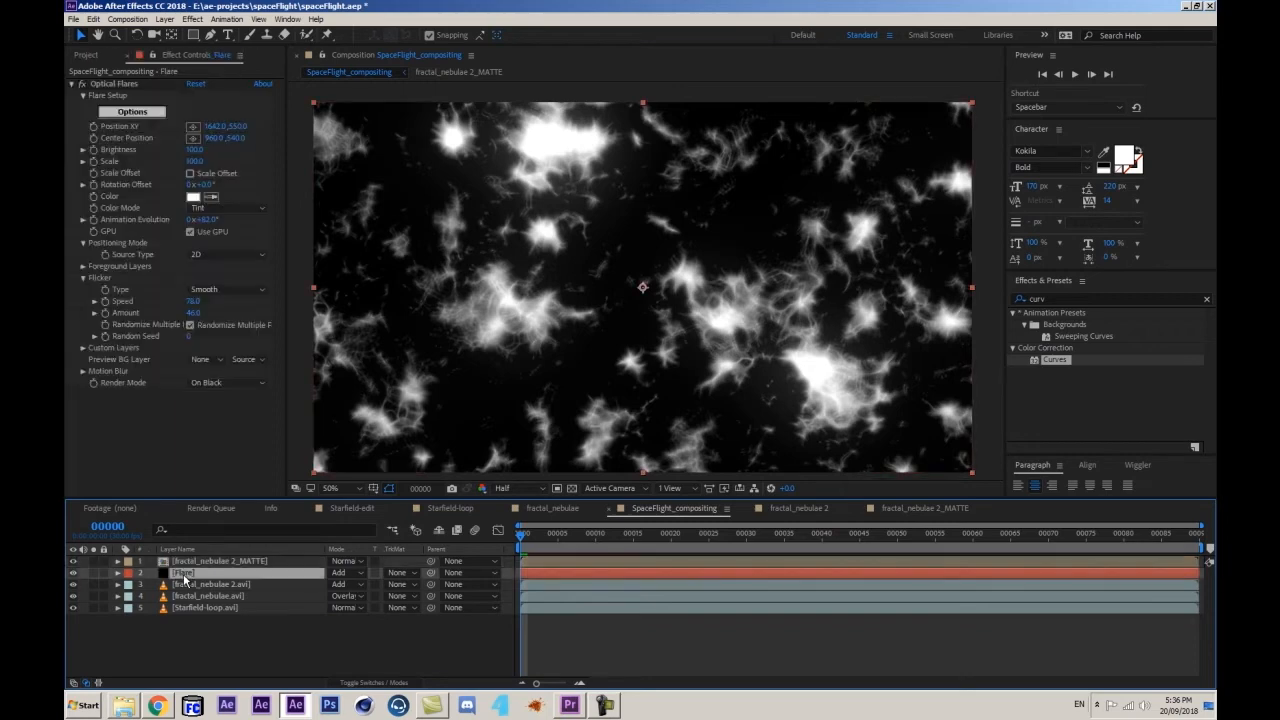
click(402, 580)
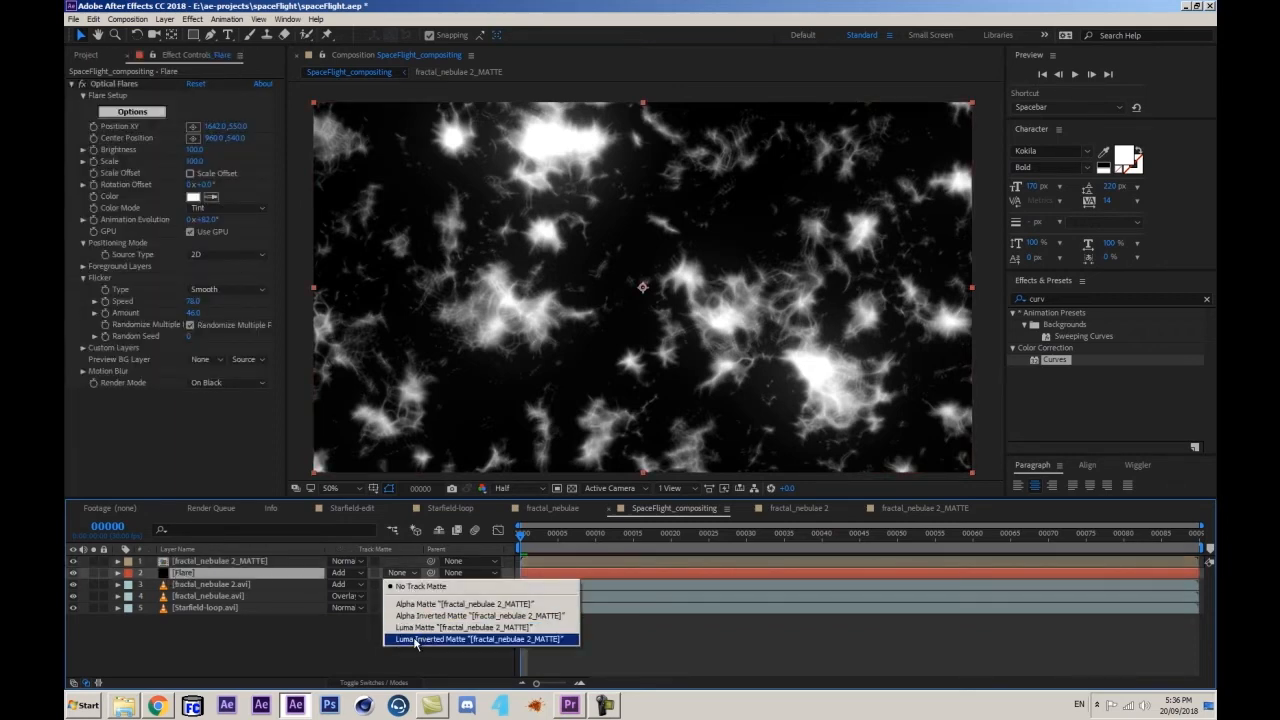
click(446, 640)
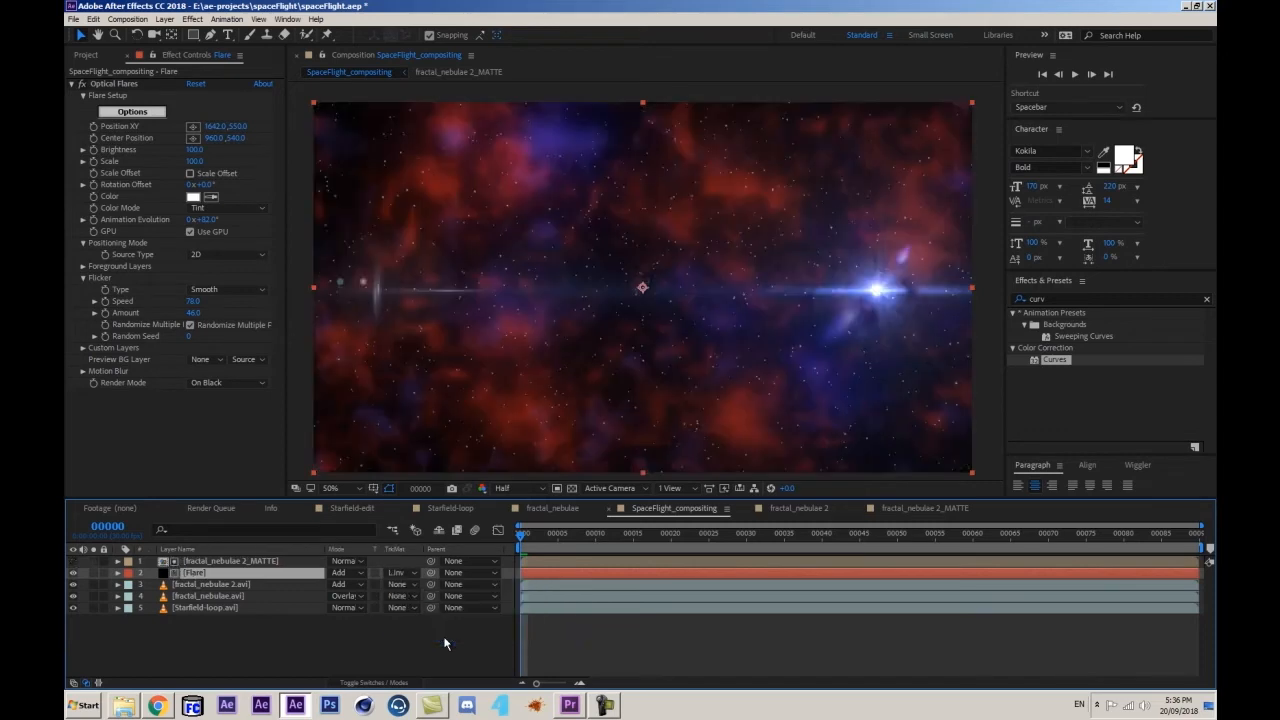
- Check the matted flare at frame 5 and reposition its light source to about 1582, 546
key(period)
drag(891, 308, 514, 297)
scroll(767, 314, down, 1)
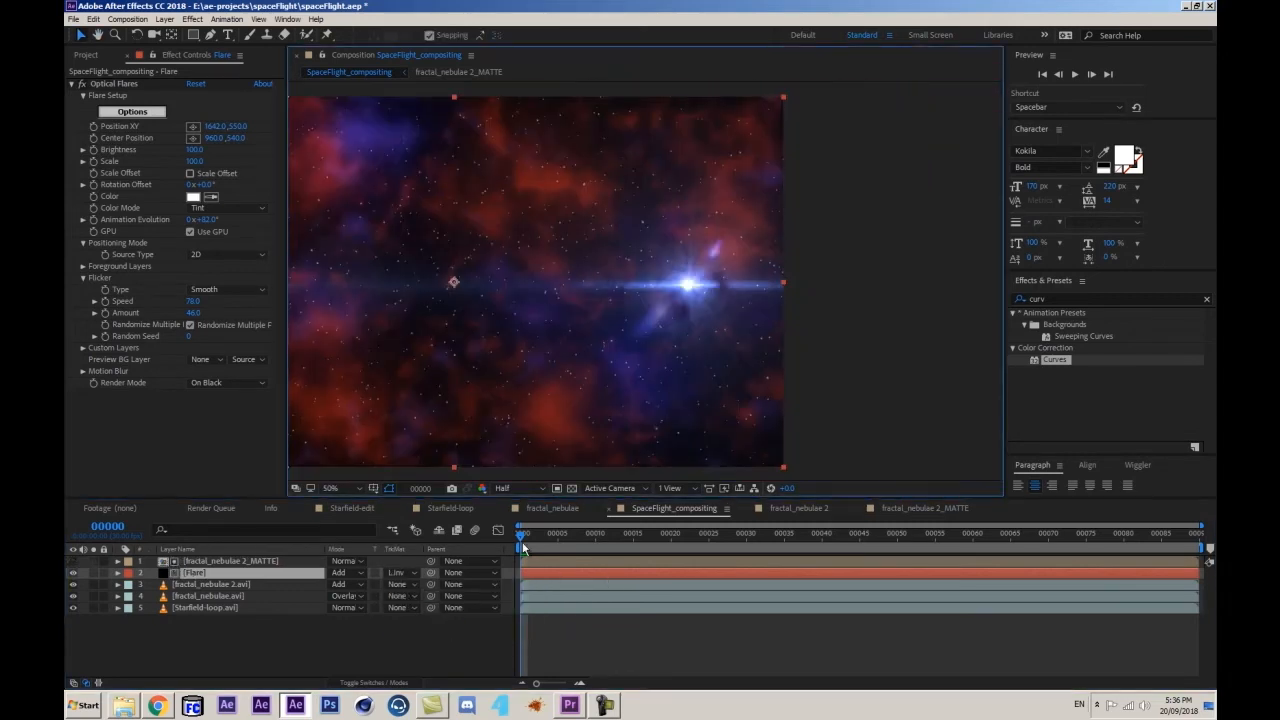
drag(521, 532, 557, 532)
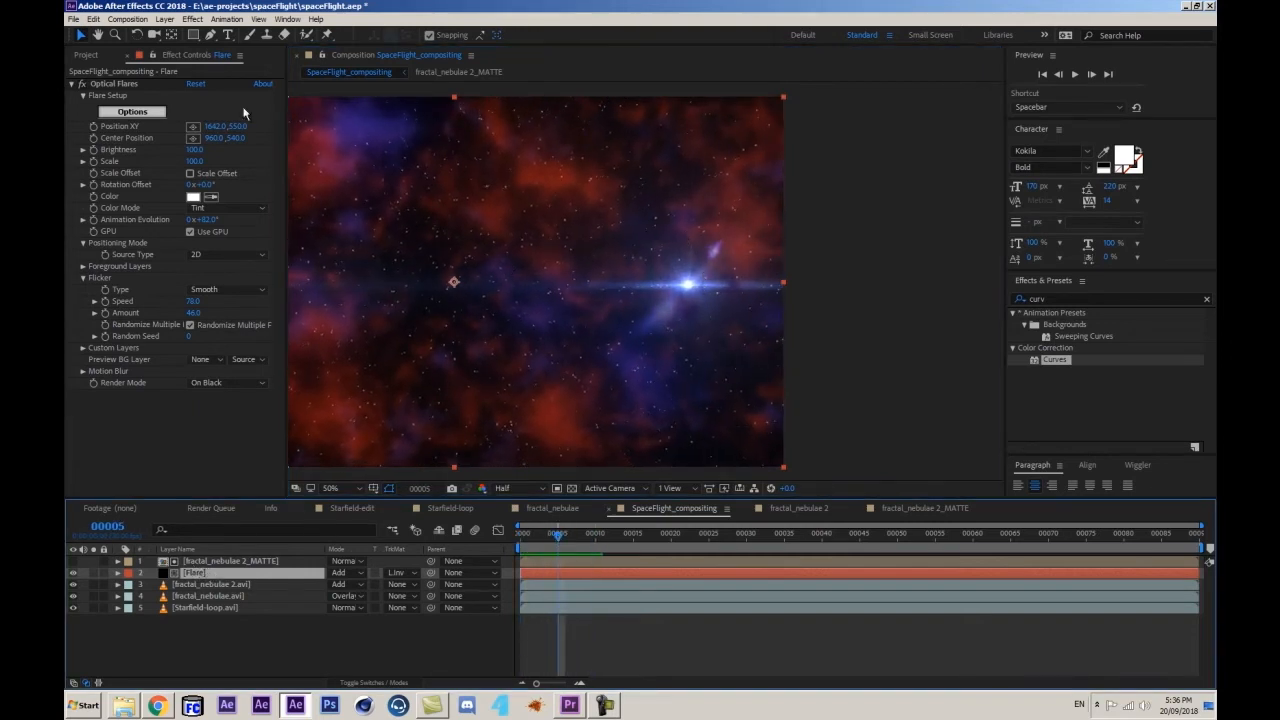
click(119, 84)
mouse_move(690, 285)
mouse_down()
mouse_move(629, 297)
mouse_move(480, 235)
mouse_move(372, 265)
mouse_move(655, 289)
mouse_move(680, 279)
mouse_move(668, 284)
mouse_up()
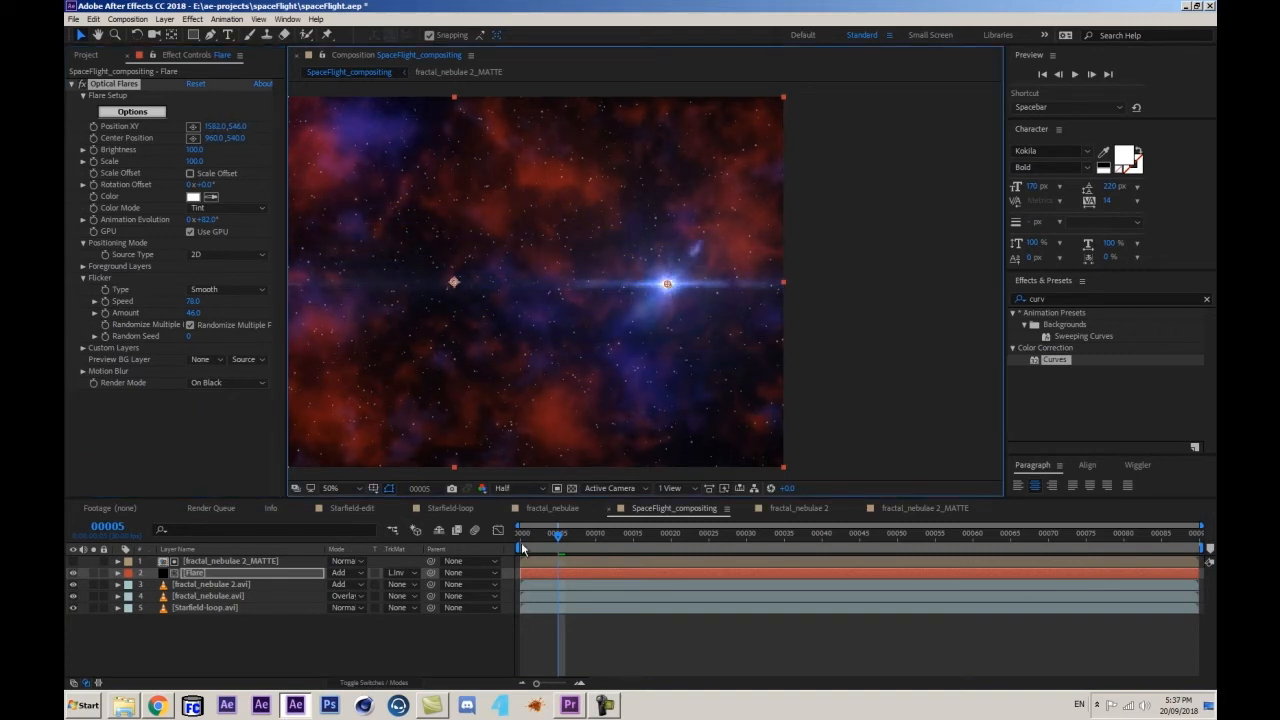
click(521, 540)
drag(463, 252, 655, 224)
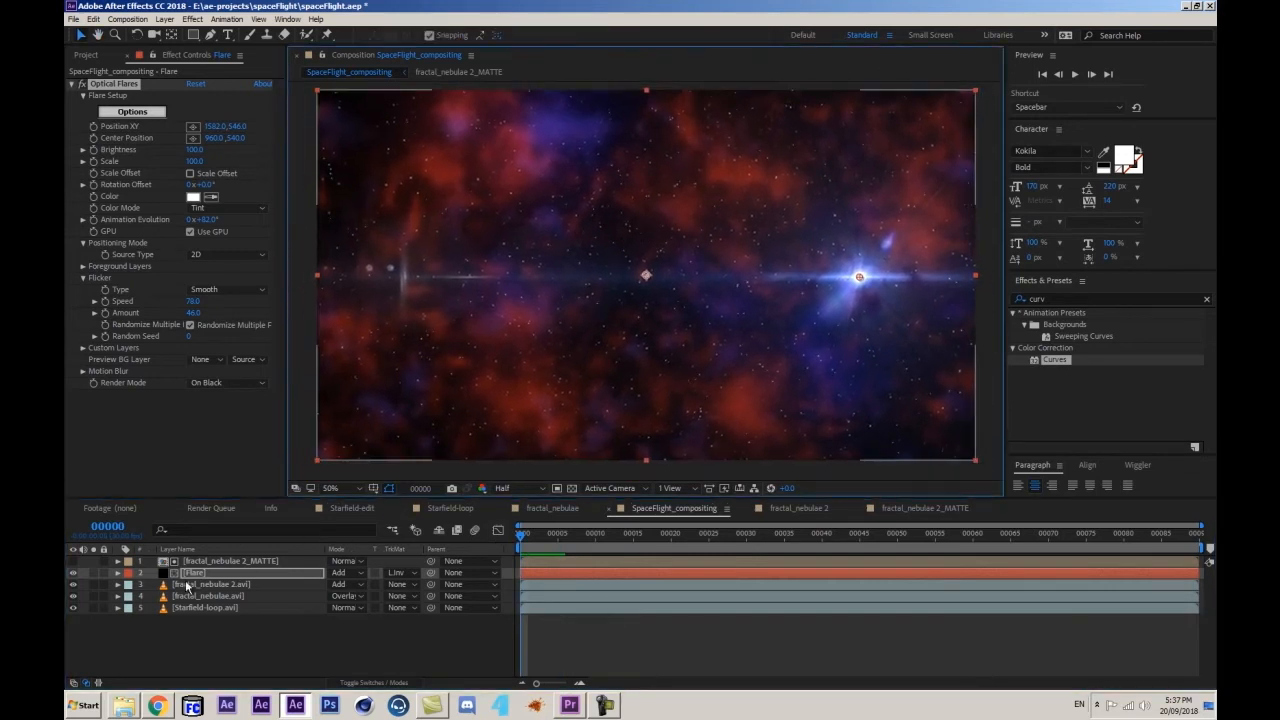
- Delete the fractal_nebulae 2_MATTE and Flare layers from the composition
click(233, 562)
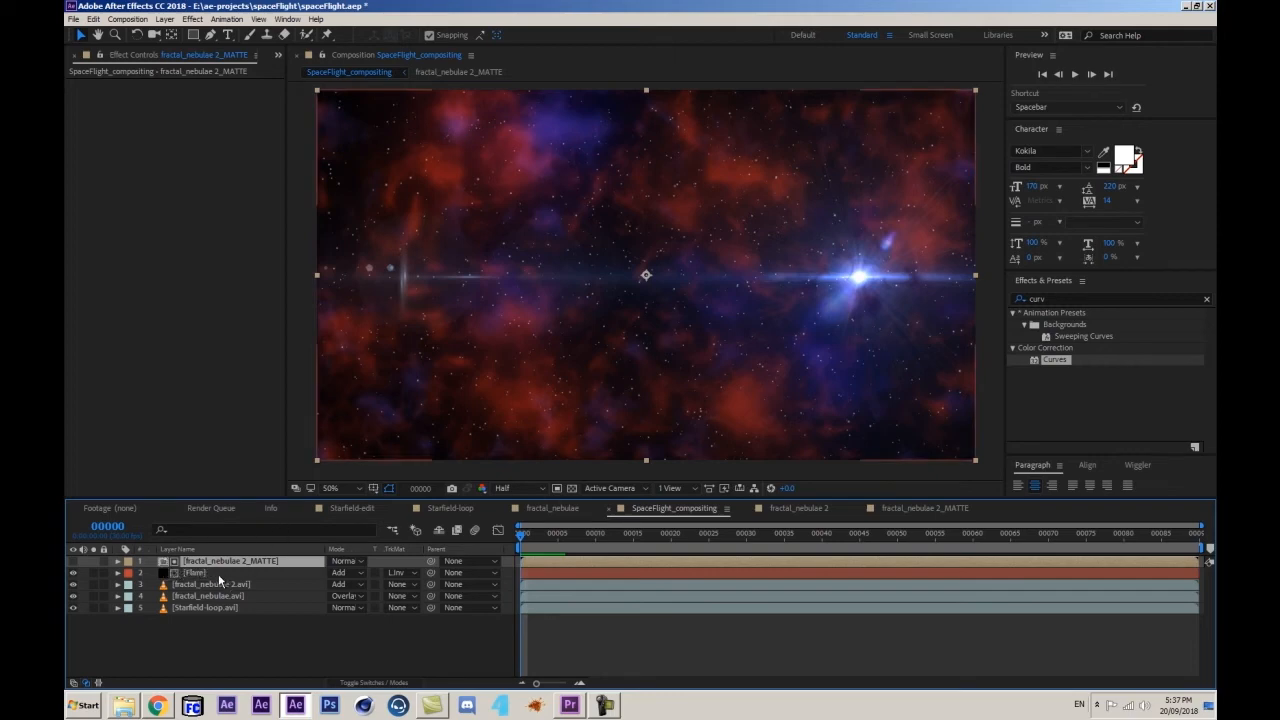
shift+click(211, 571)
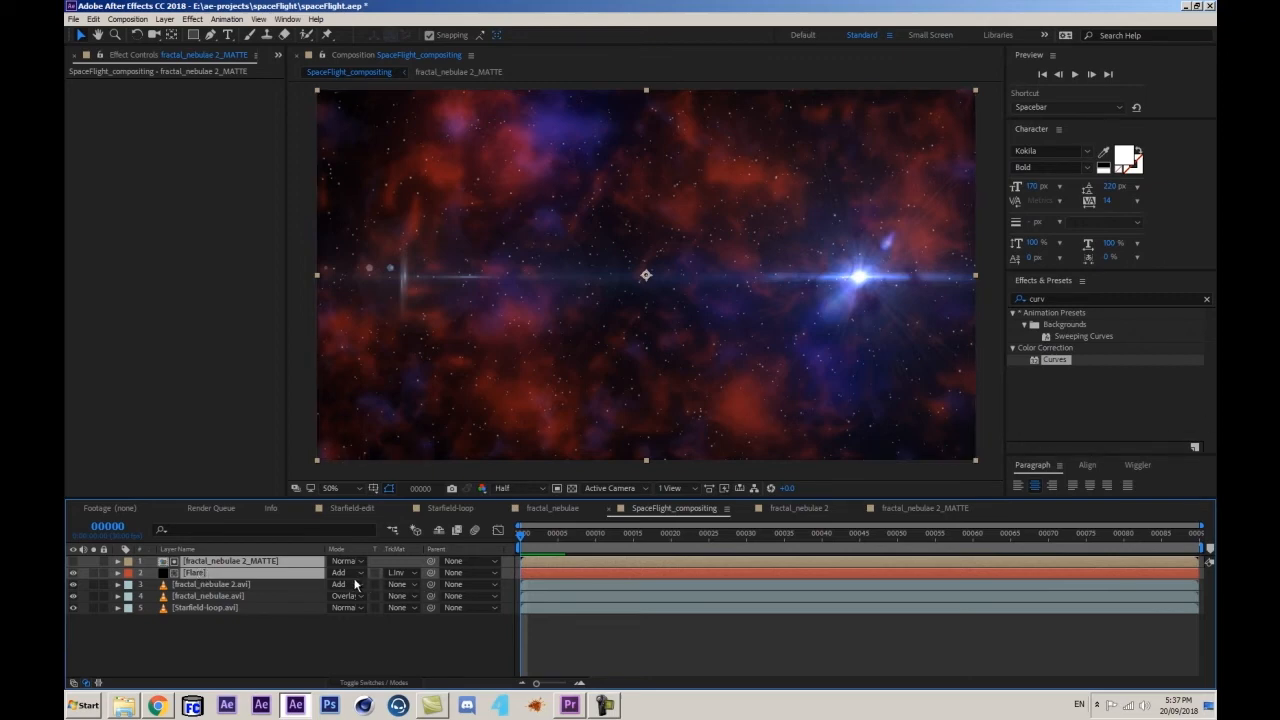
key(Delete)
click(216, 563)
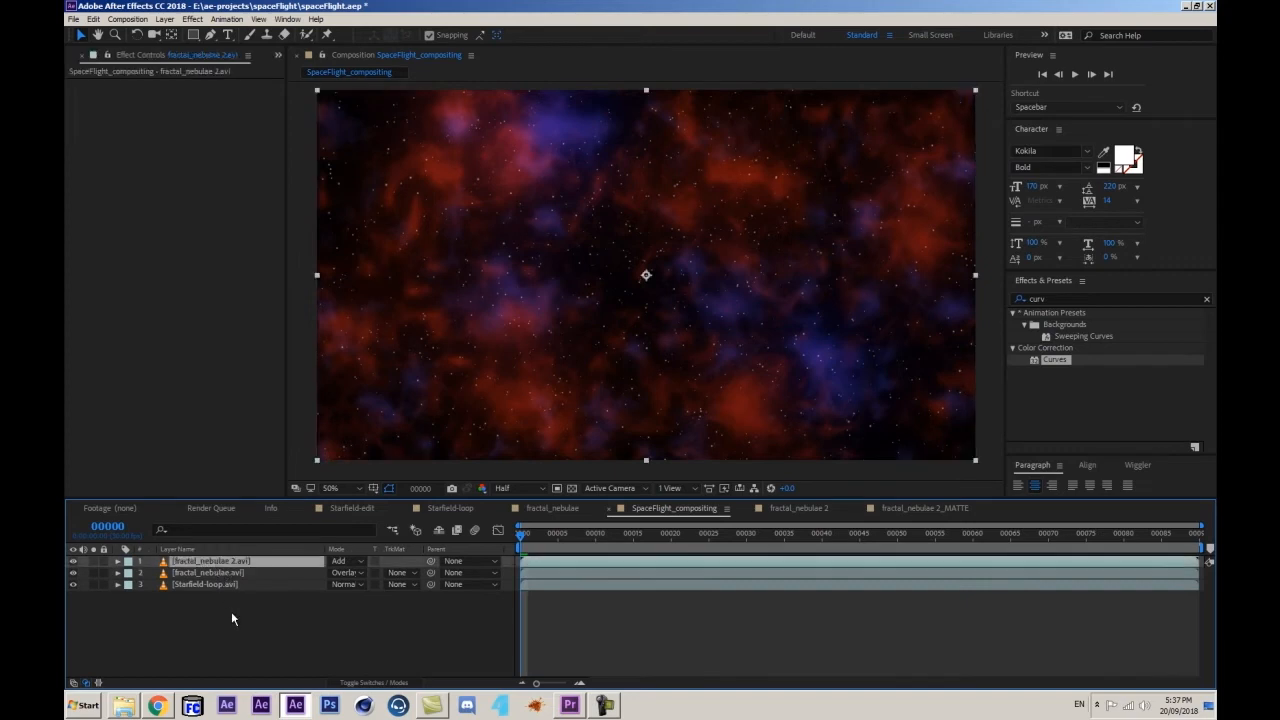
key(ctrl+y)
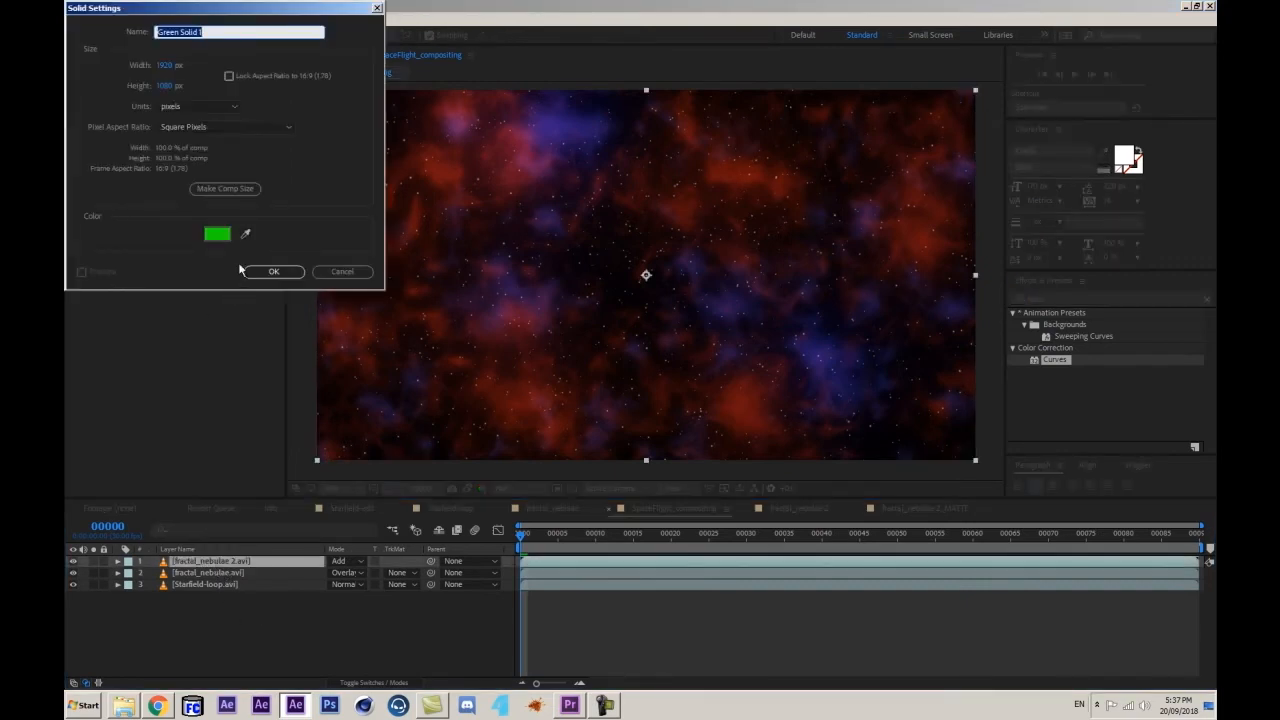
click(218, 236)
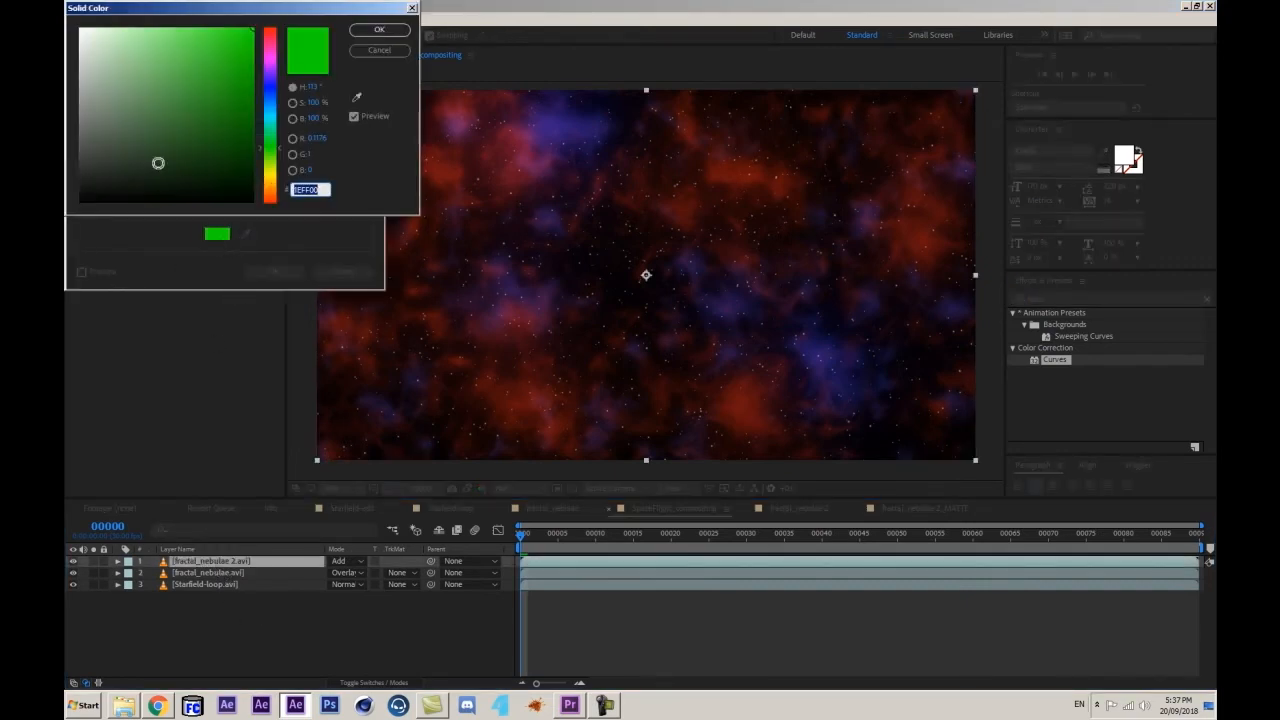
text(000000)
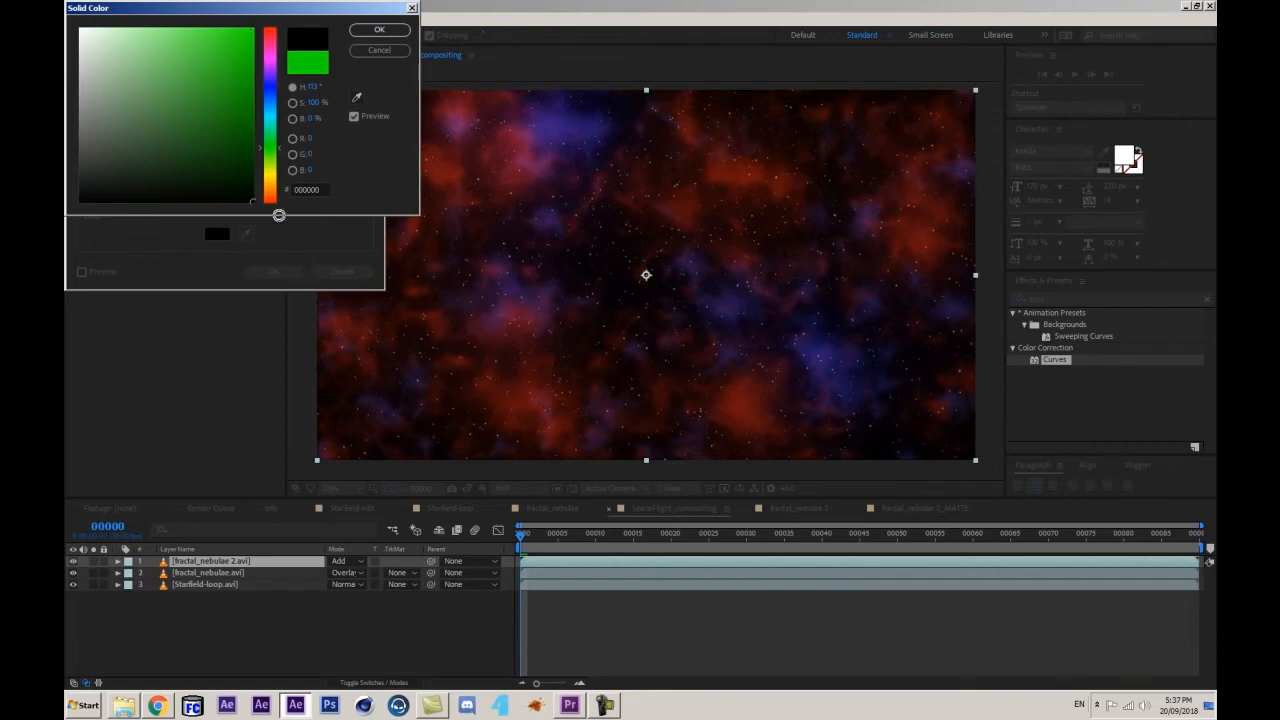
key(Return)
key(Return)
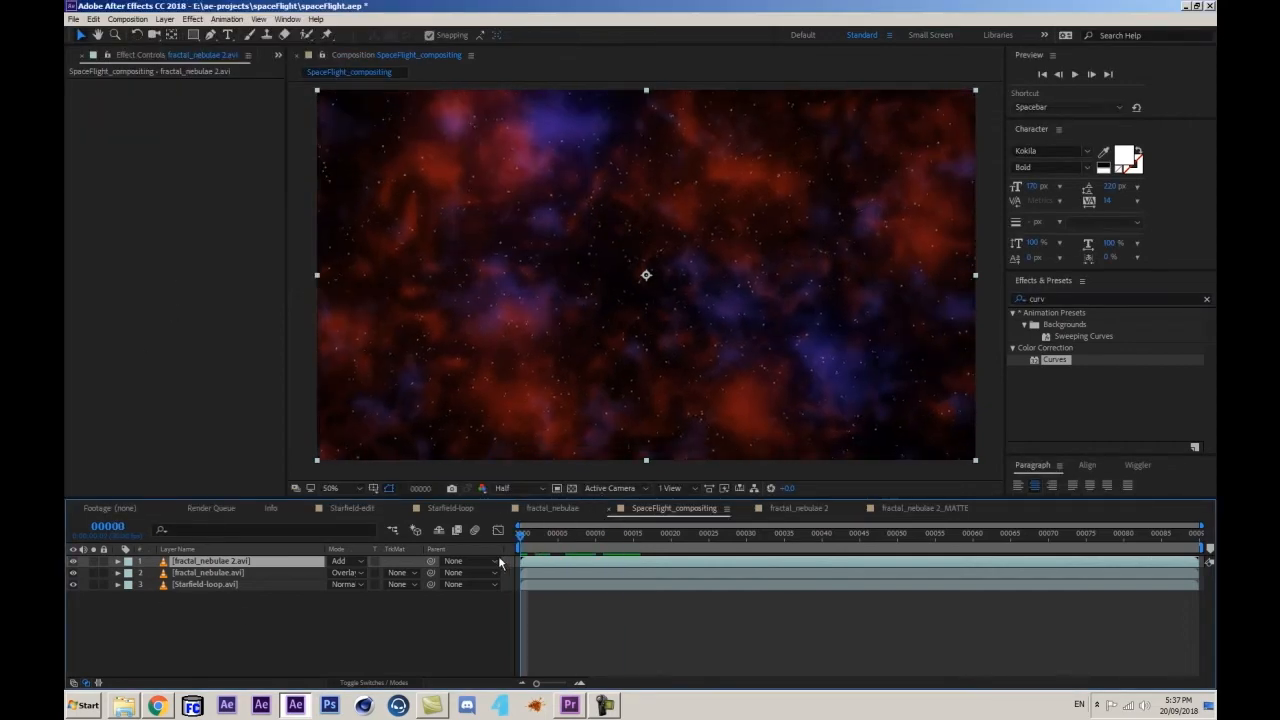
click(317, 628)
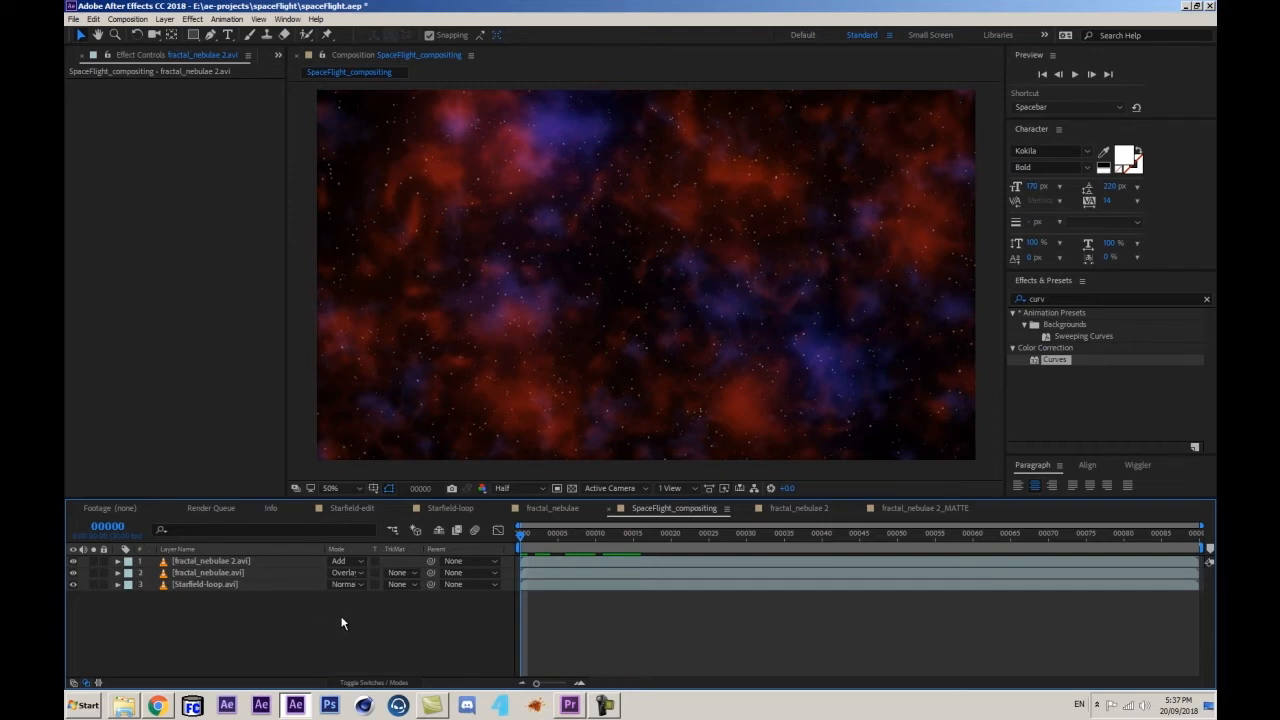
- Start a new composition with its aspect ratio locked to 1:1 and a size of 2160 x 2160 px
key(ctrl+n)
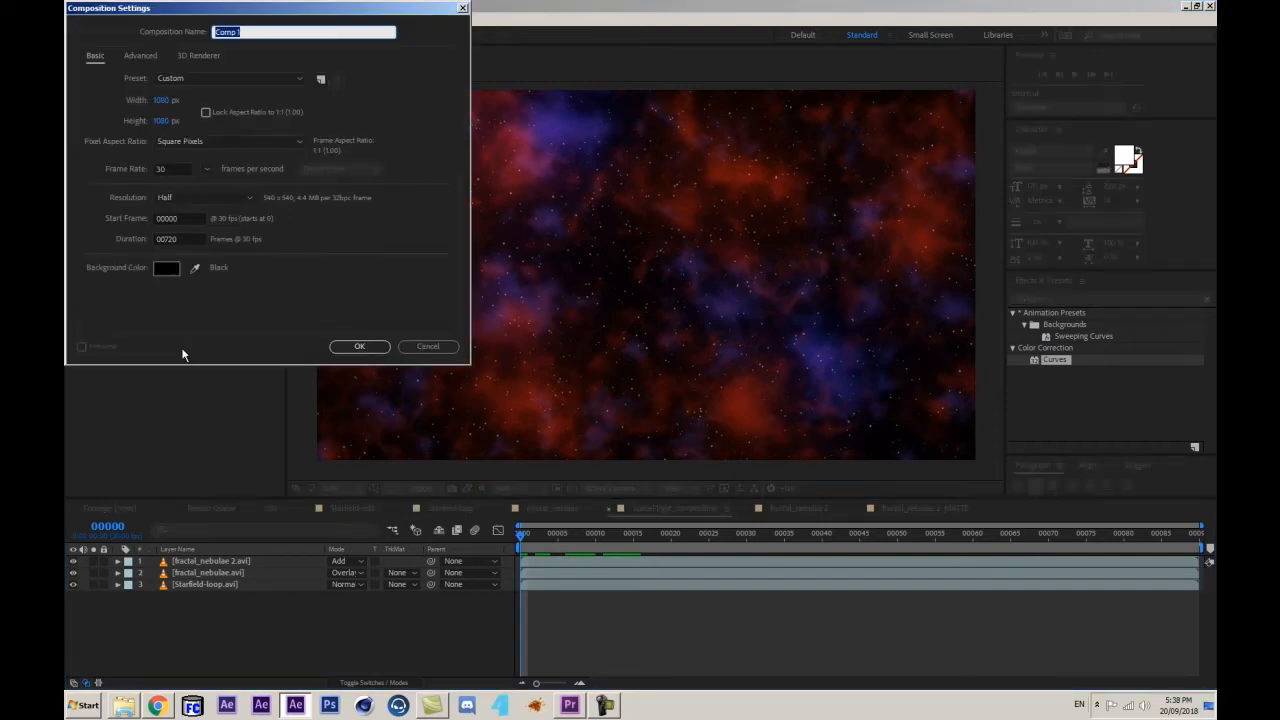
click(239, 115)
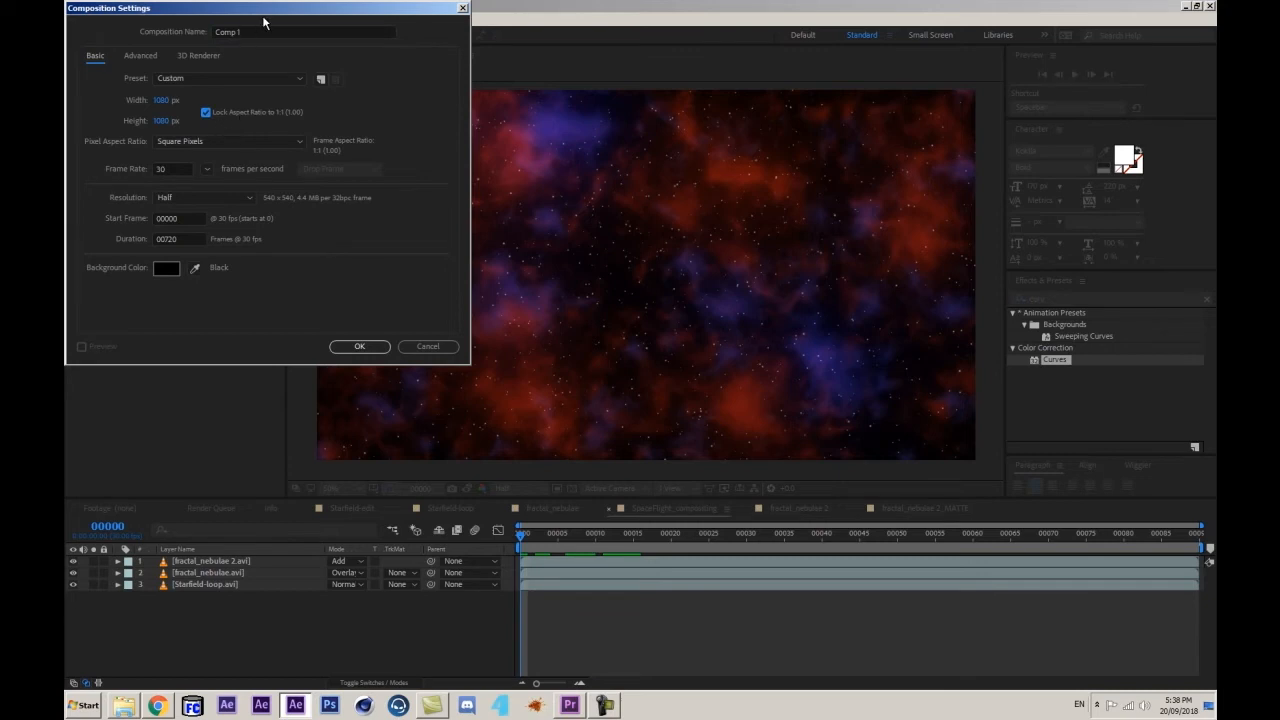
drag(279, 14, 337, 196)
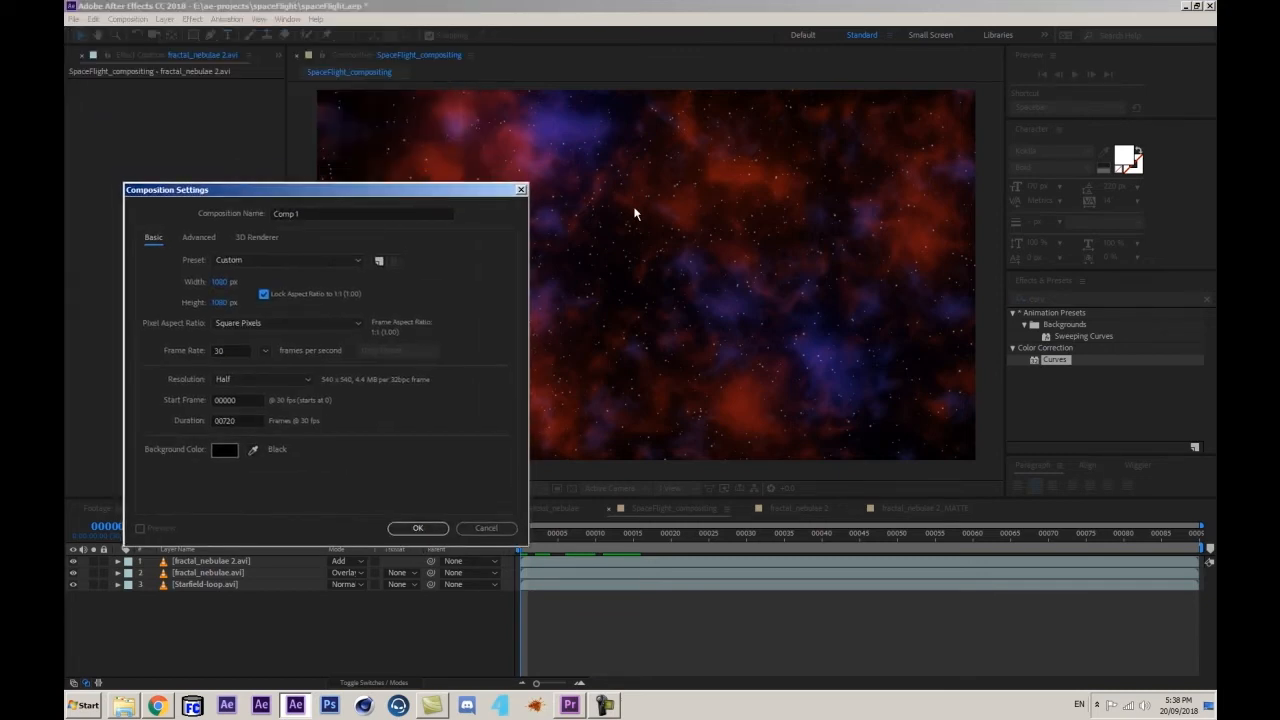
click(219, 282)
text(2160)
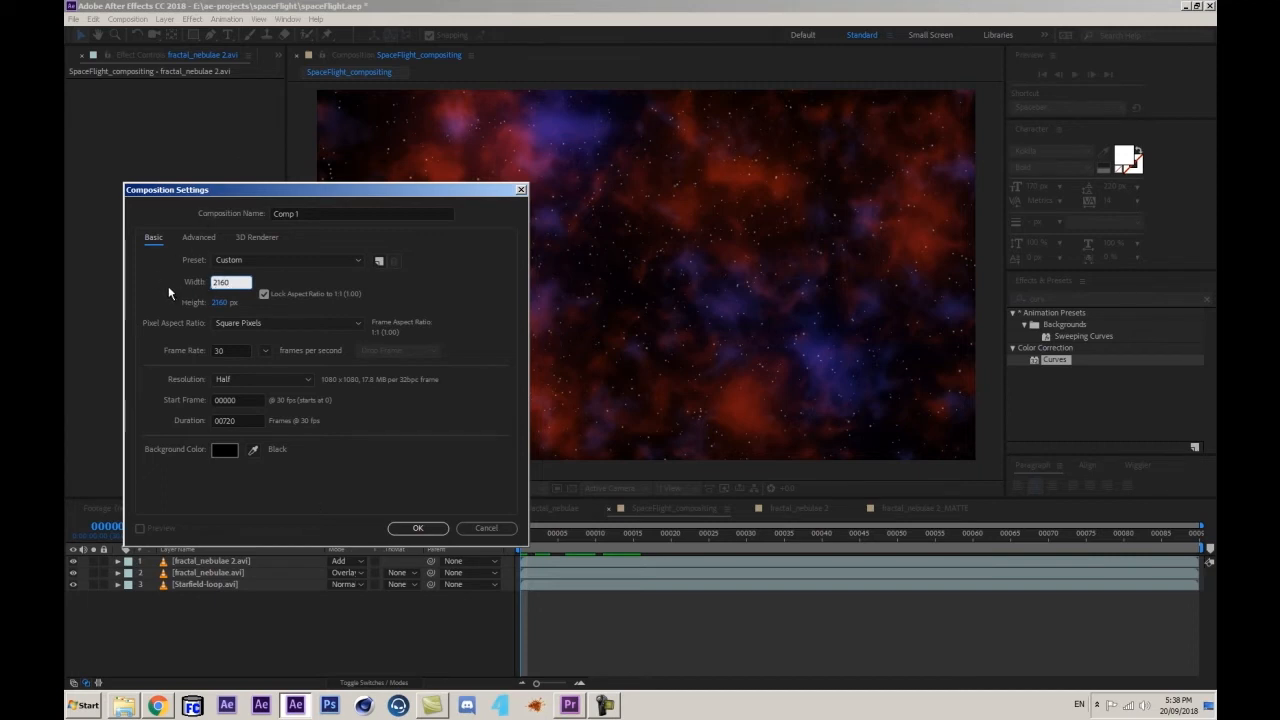
- Create a 2160 × 2160 px composition at 30 fps and add a full-size star shape layer to it
click(413, 531)
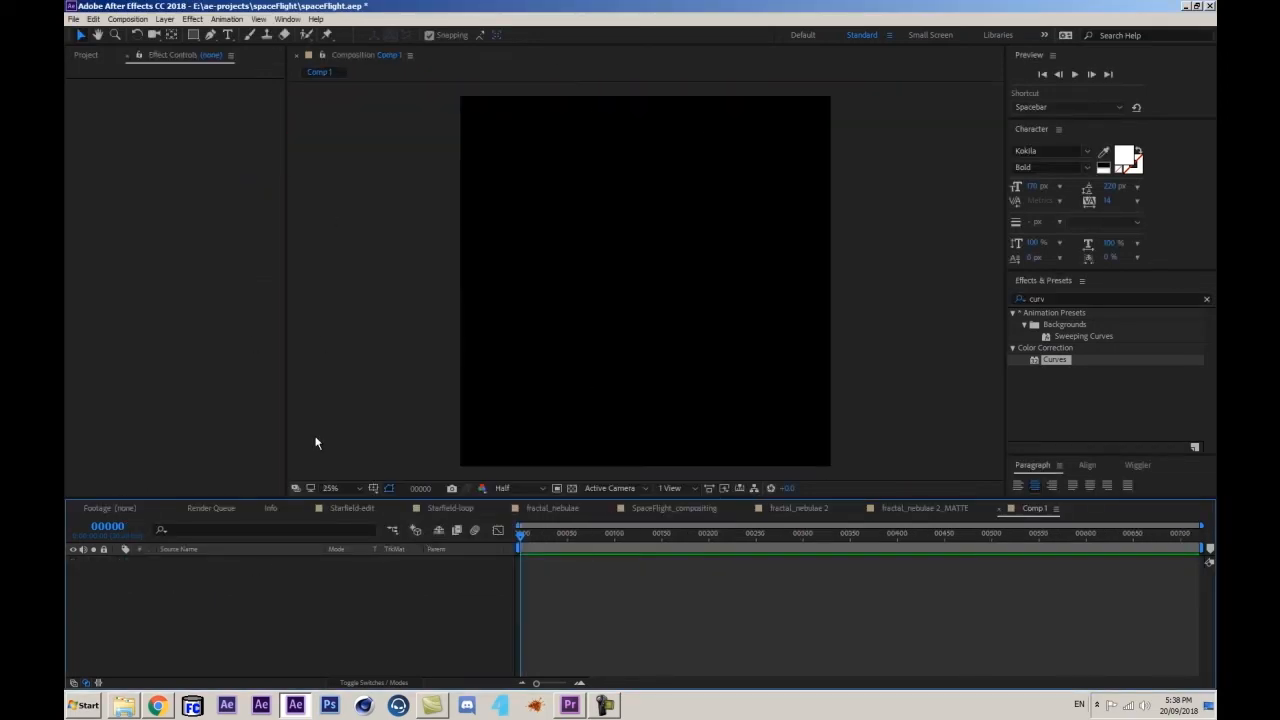
click(193, 35)
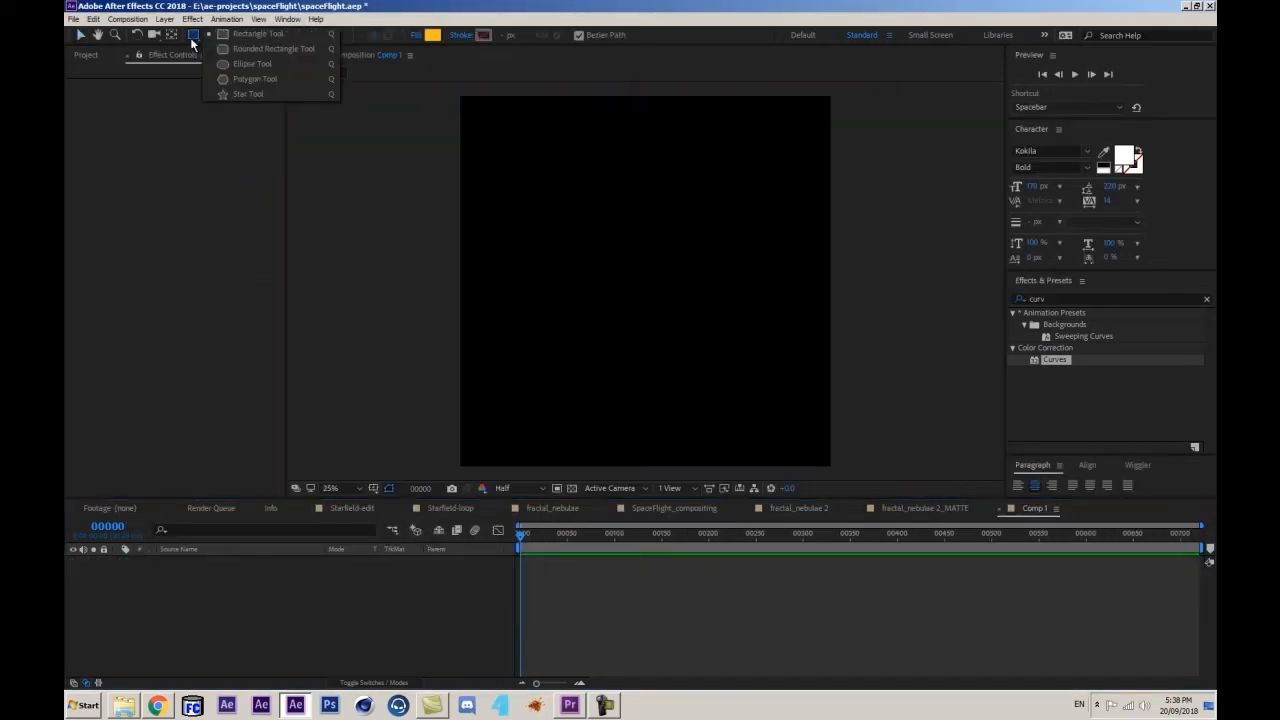
click(268, 94)
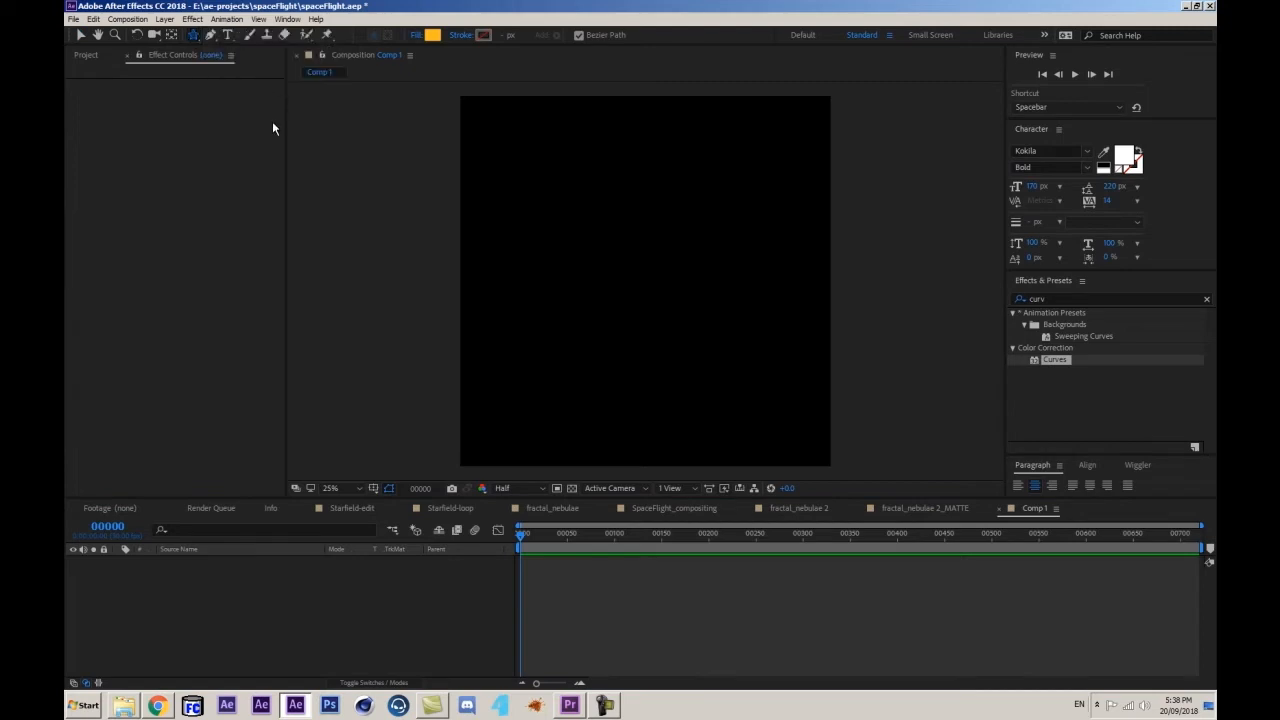
double_click(194, 35)
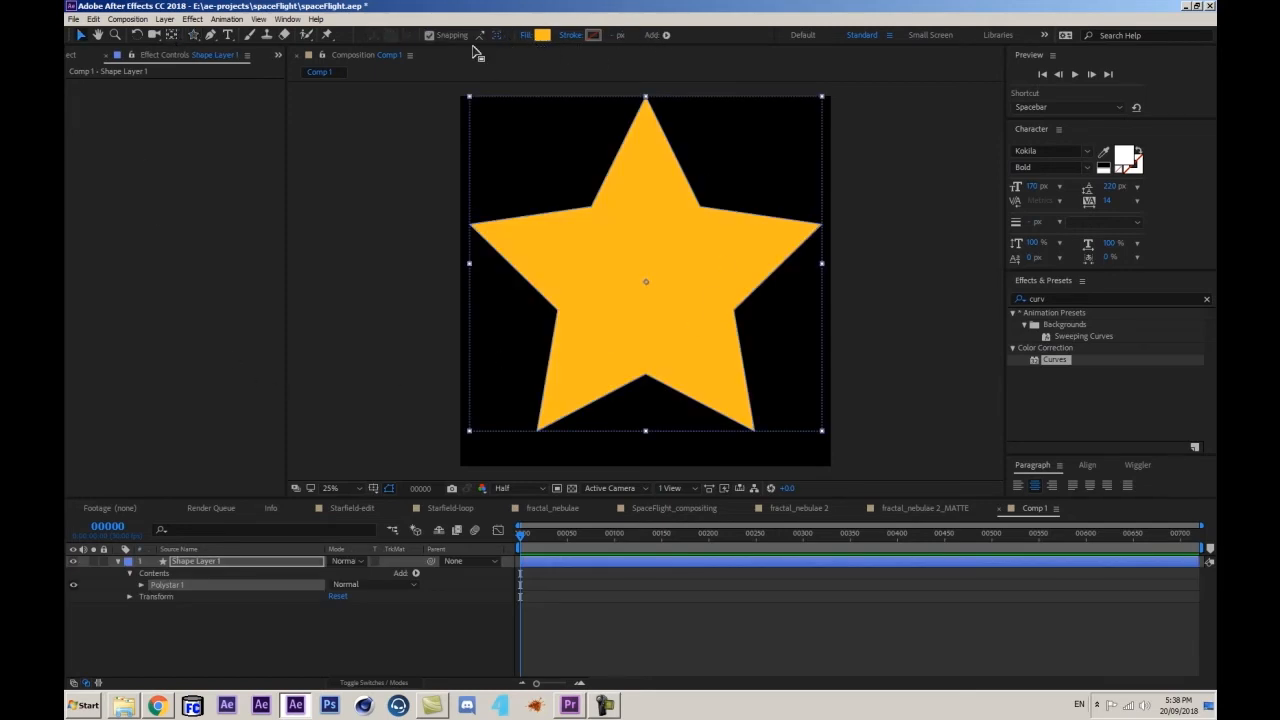
- Leave the star's stroke at None and set its fill color to FFFFFF
click(561, 37)
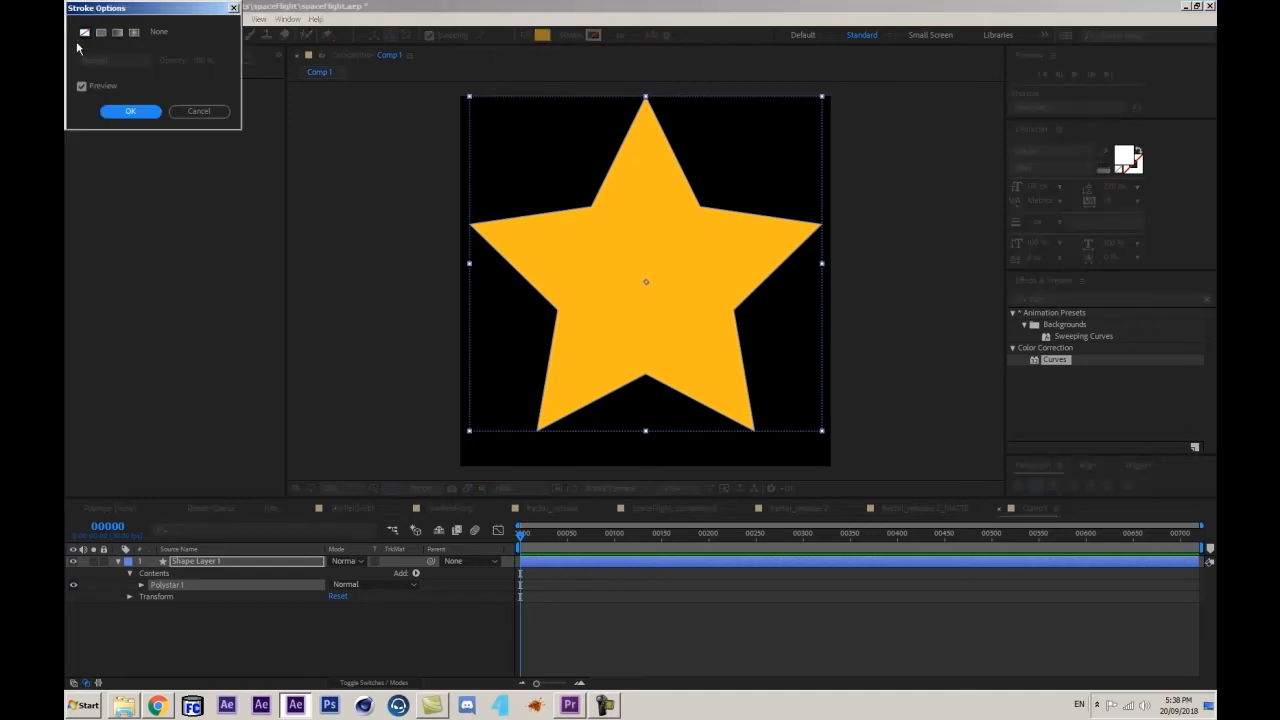
click(131, 112)
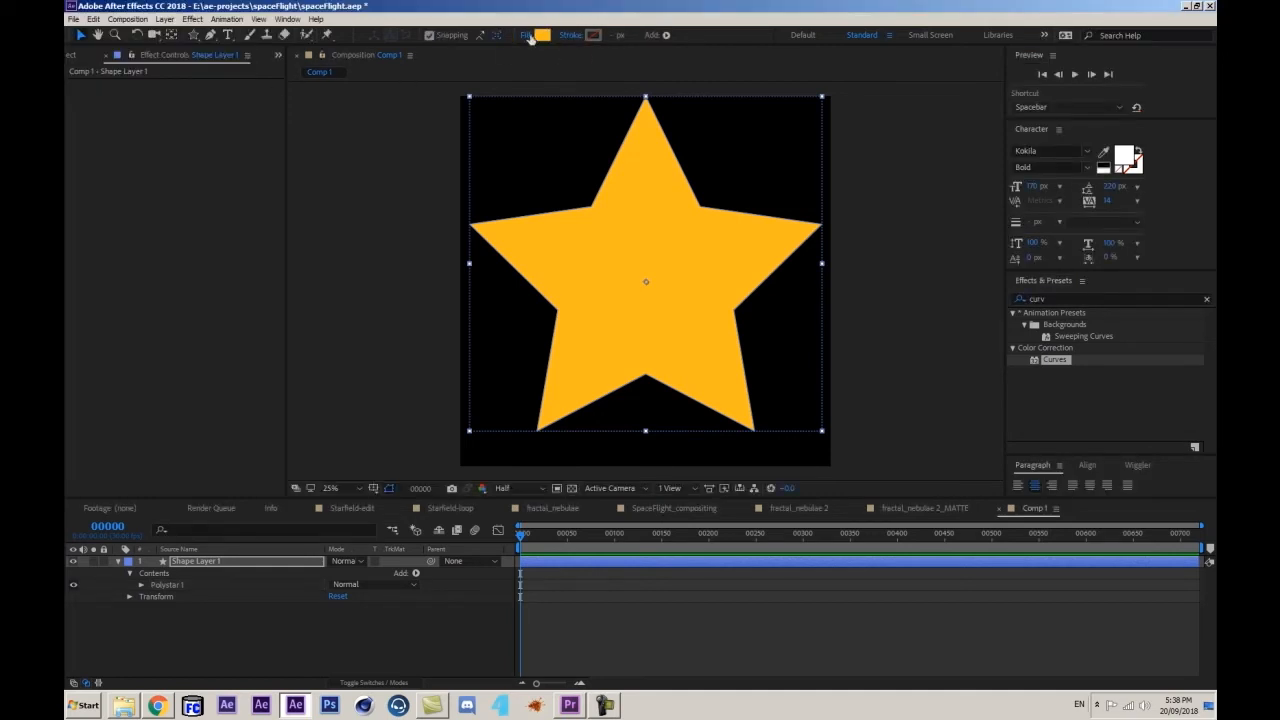
click(541, 36)
text(ffffff)
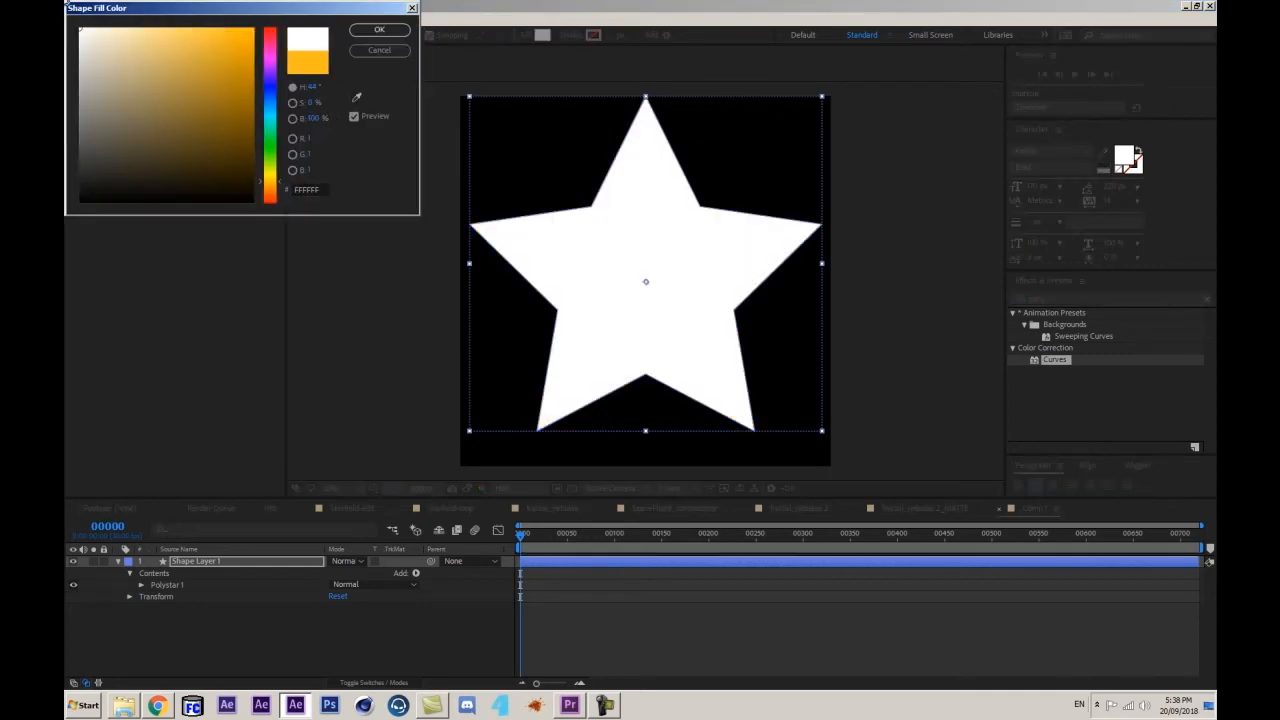
click(385, 31)
- Set the star's polystar path to 4 points
click(141, 585)
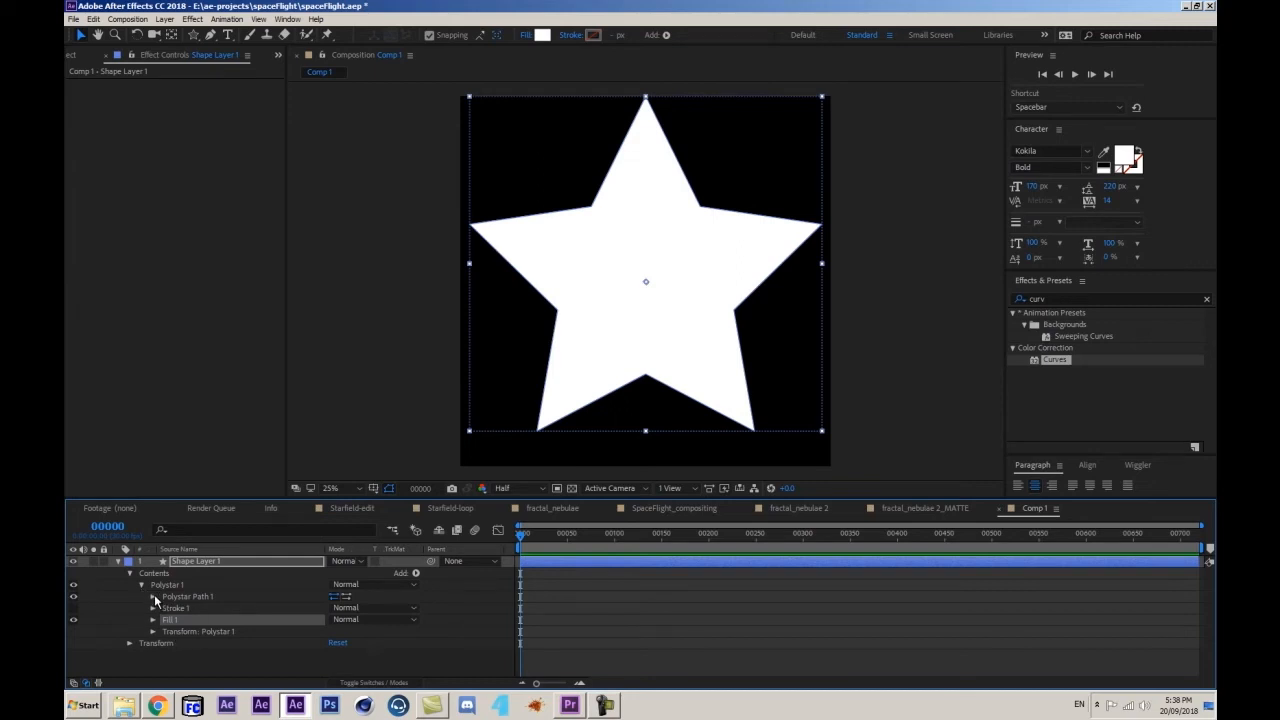
click(153, 596)
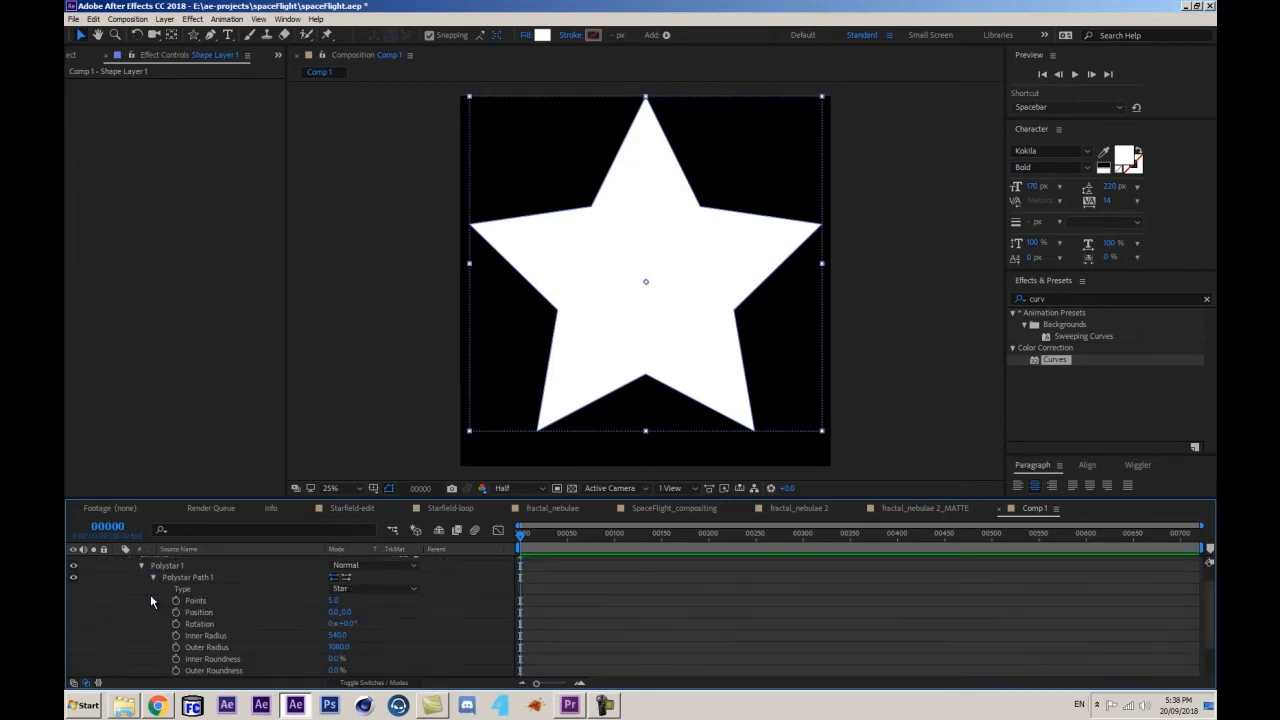
scroll(150, 594, down, 2)
click(328, 599)
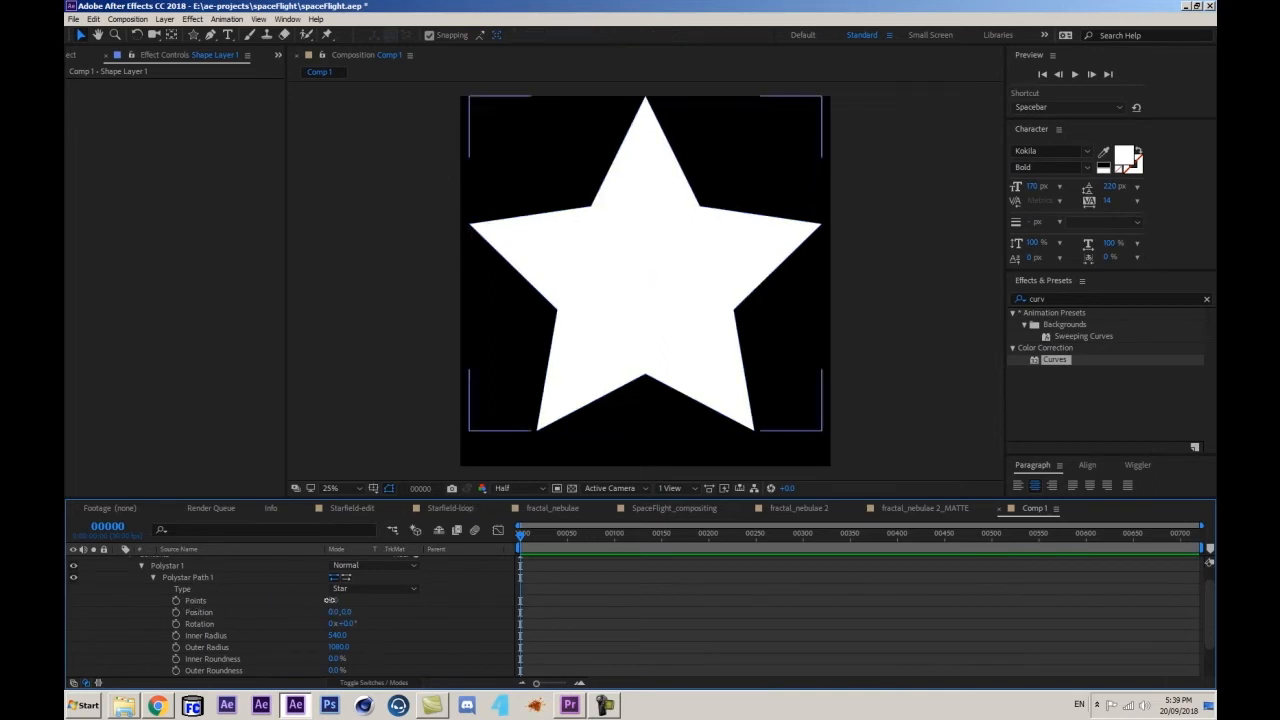
text(4)
key(Return)
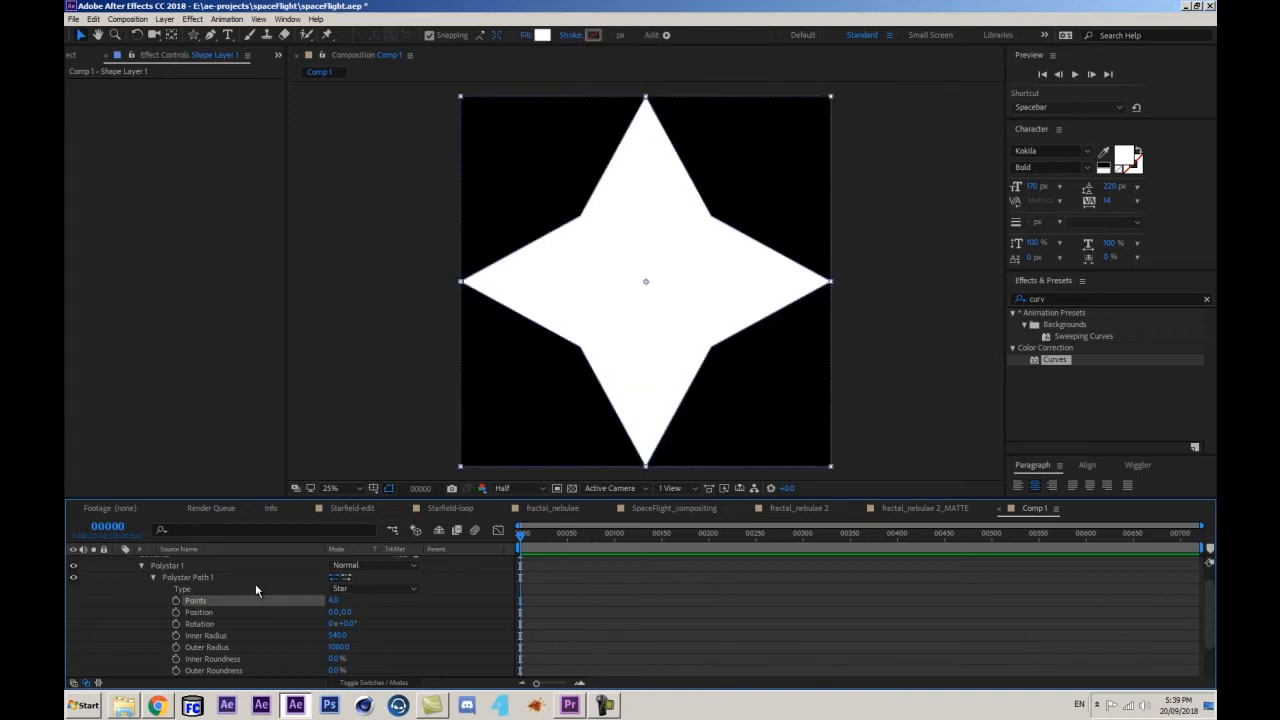
- Shape the star into a thin cross flare with inner radius 9, outer radius 777 and inner roundness -225%
mouse_move(343, 637)
mouse_down()
mouse_move(160, 671)
mouse_move(333, 634)
mouse_move(316, 620)
mouse_move(295, 626)
mouse_move(355, 632)
mouse_move(330, 632)
mouse_up()
click(486, 561)
scroll(379, 637, down, 1)
drag(332, 623, 240, 638)
click(433, 597)
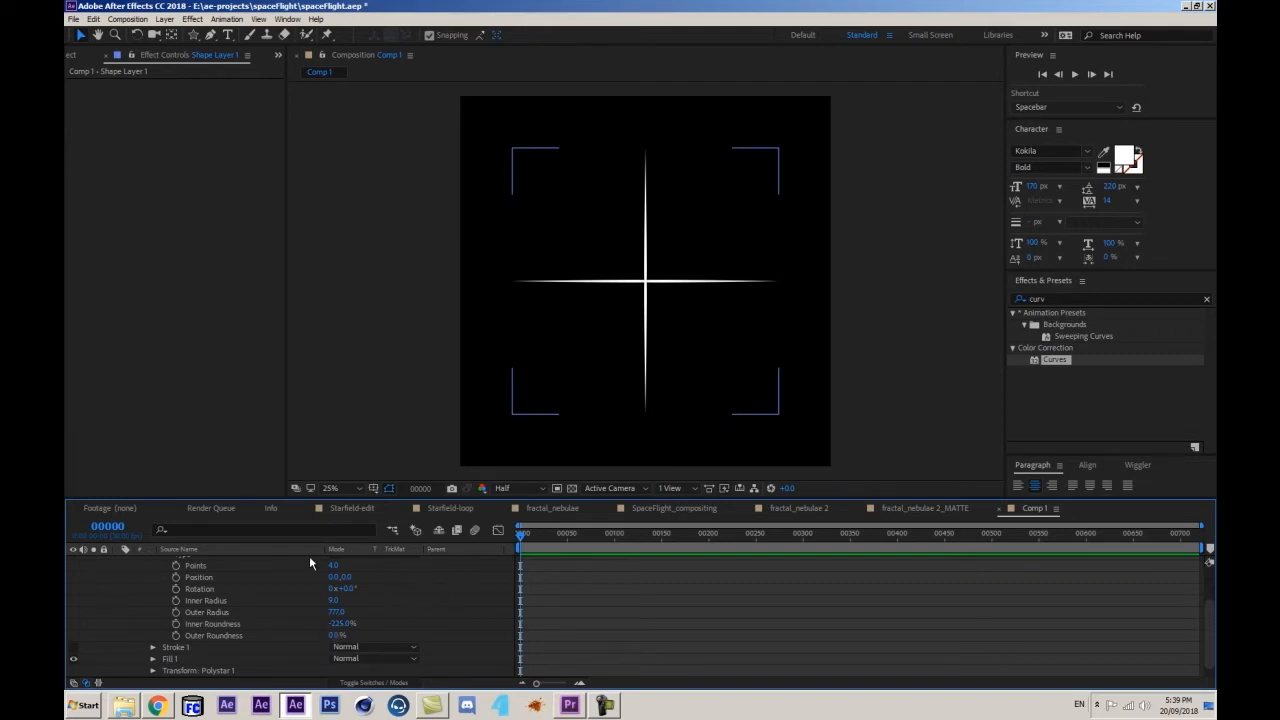
scroll(306, 606, up, 1)
scroll(130, 600, up, 1)
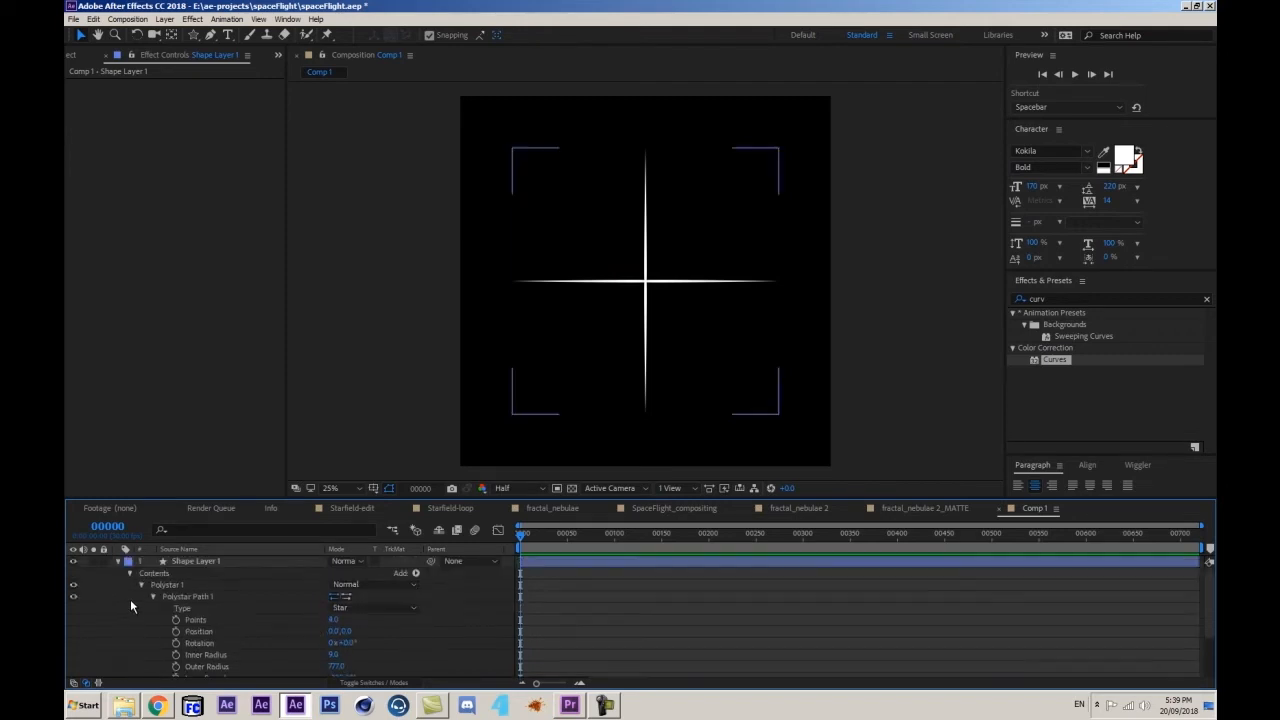
click(117, 562)
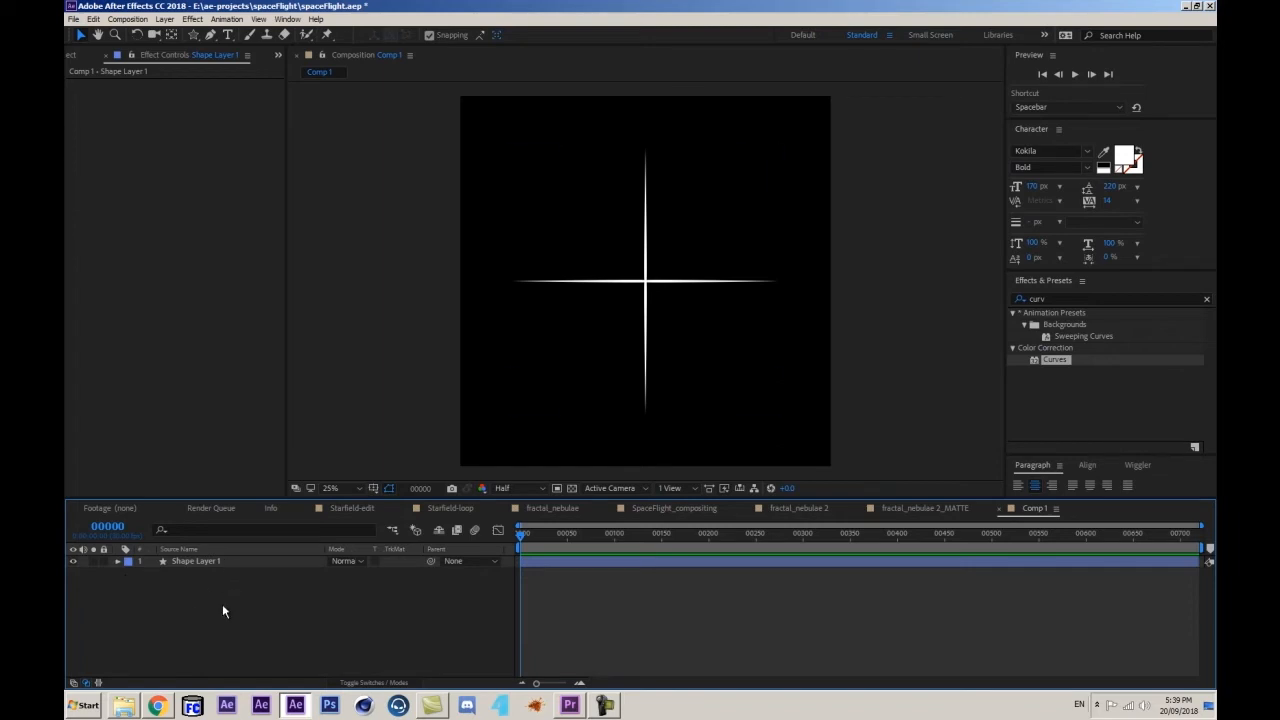
- Add a full-size circle as a separate shape layer above the star, using the Ellipse tool
click(193, 35)
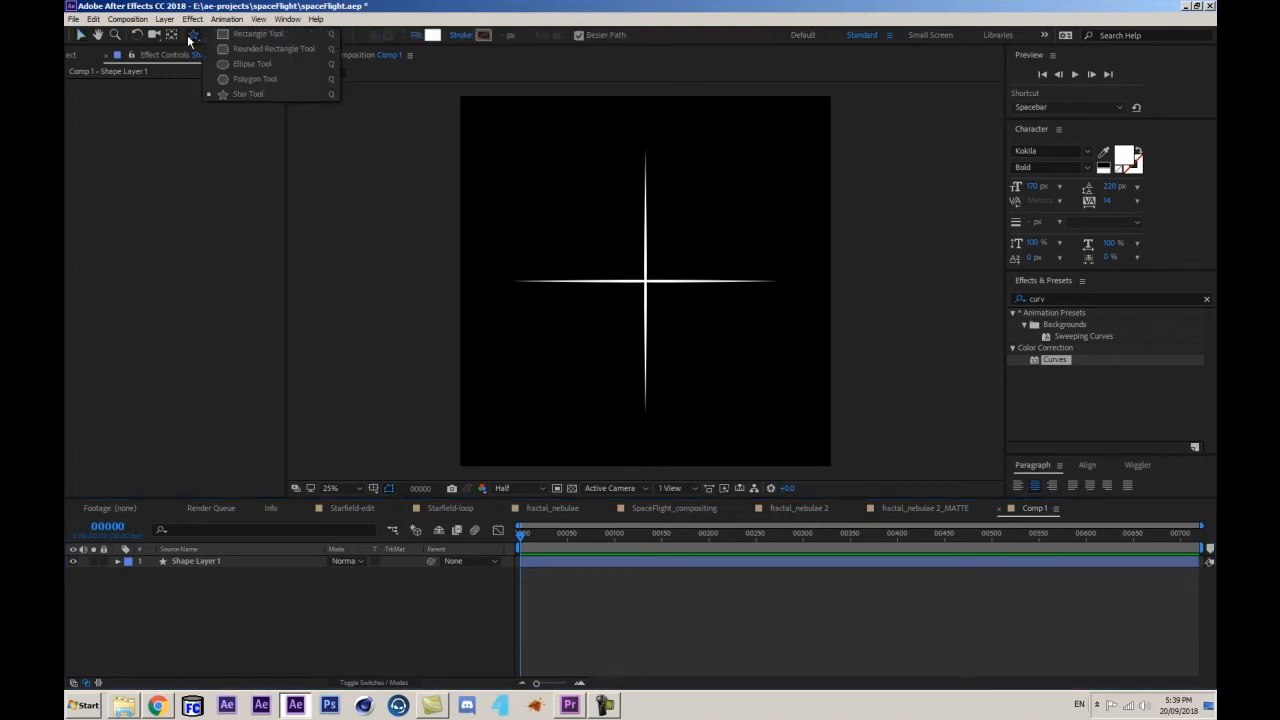
click(247, 64)
click(200, 608)
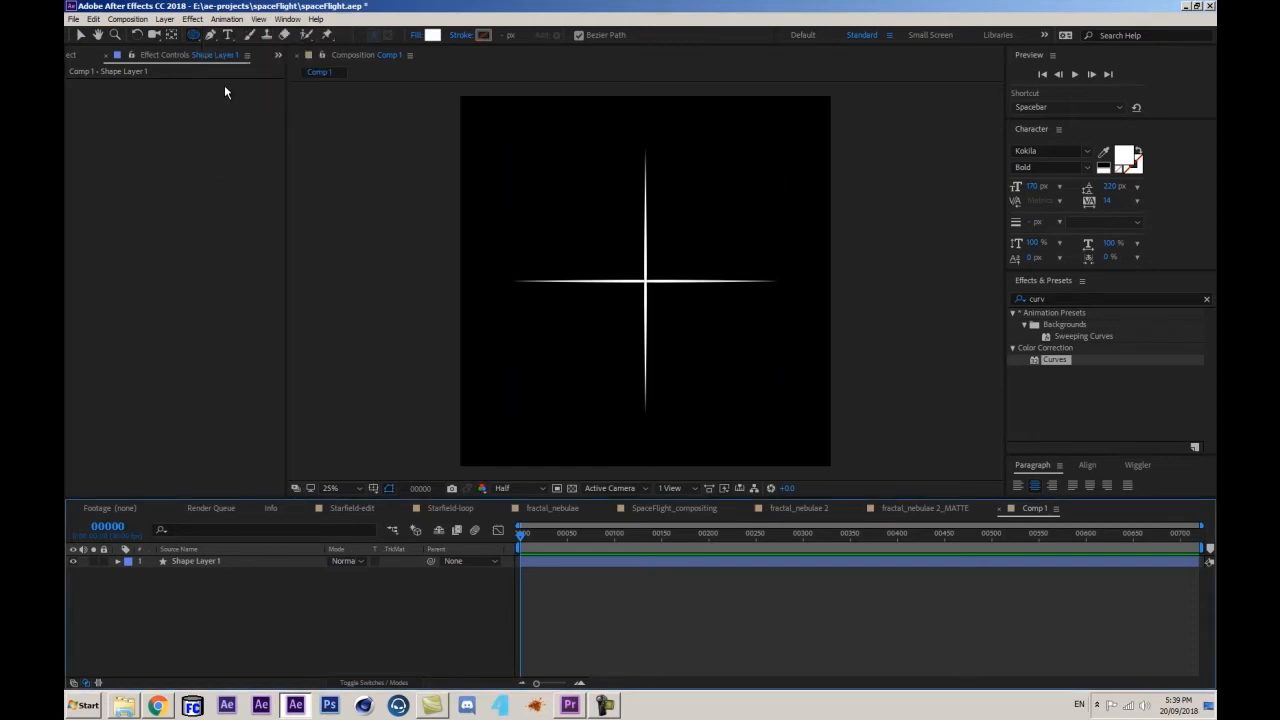
double_click(192, 35)
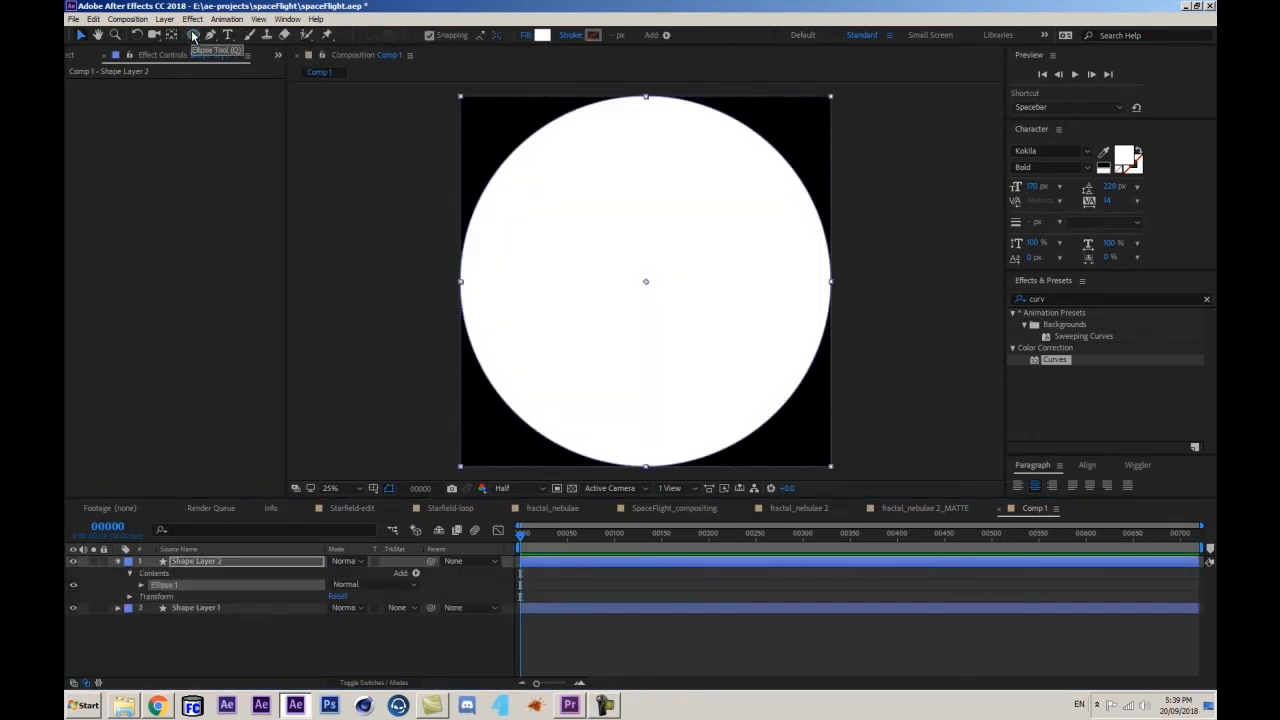
- Shrink the circle's ellipse path to about 485 × 485 px
click(142, 586)
click(152, 597)
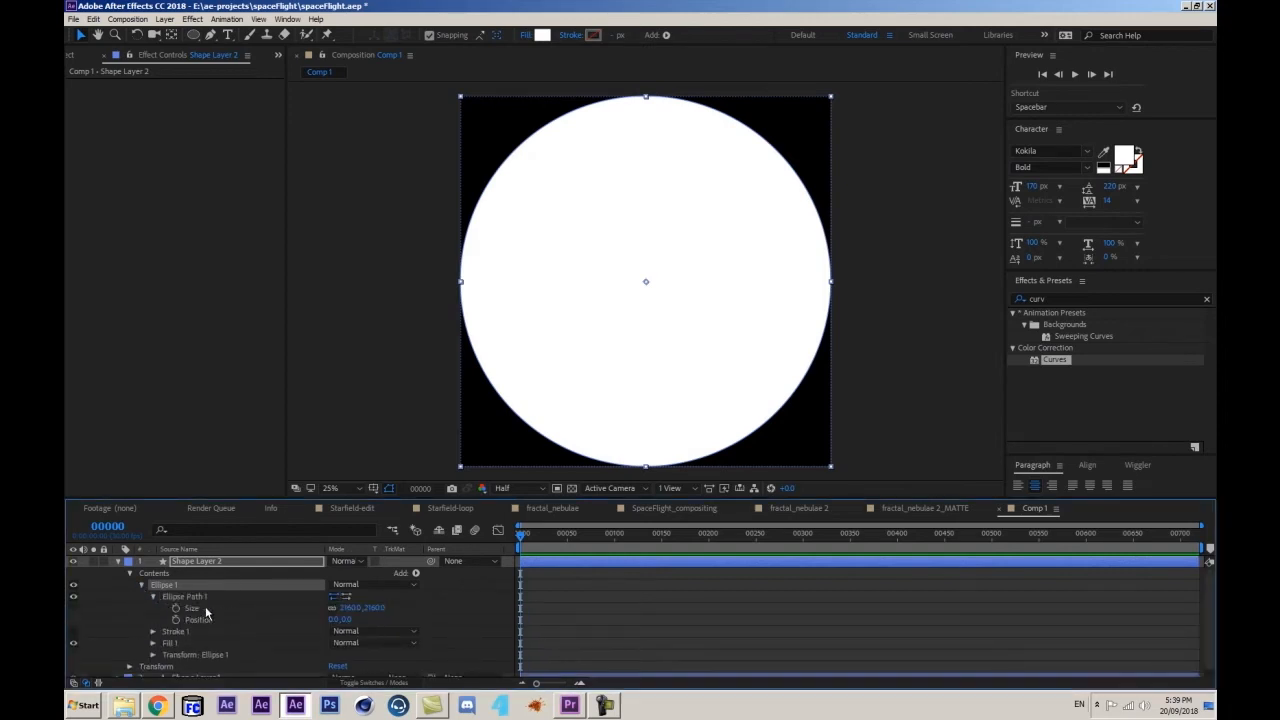
click(344, 607)
text(1700)
key(Return)
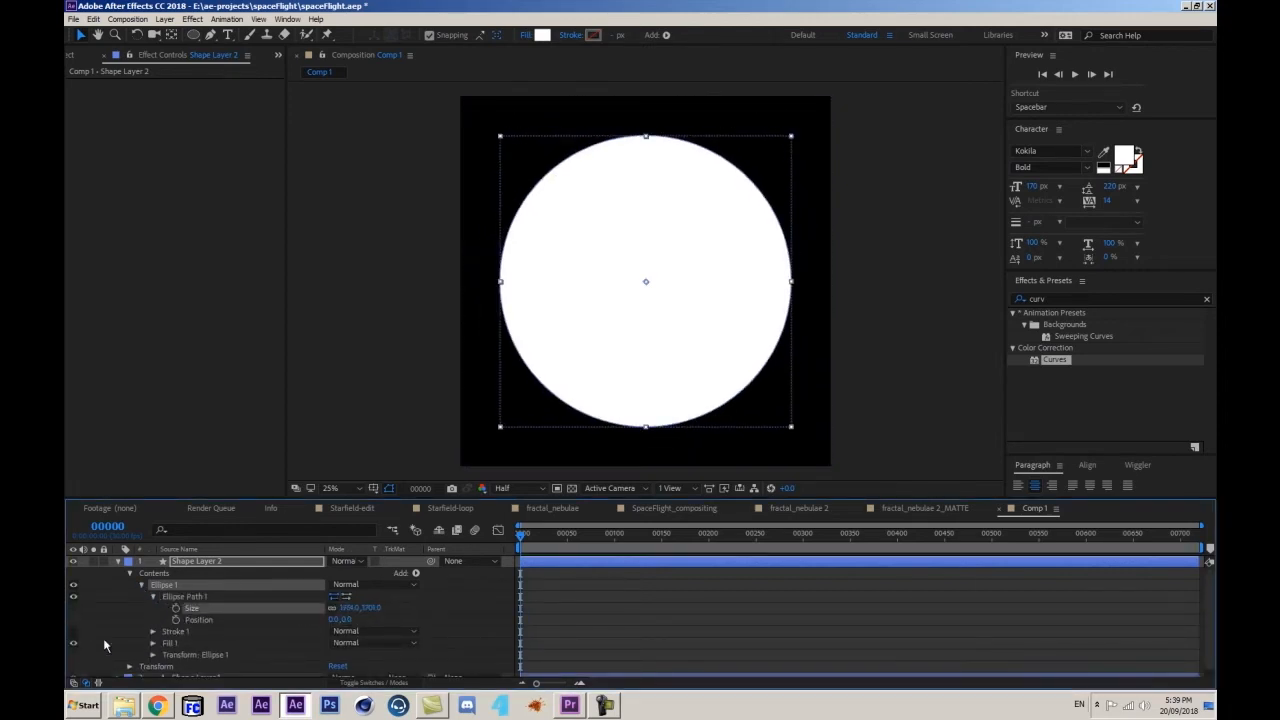
drag(352, 615, 67, 617)
drag(343, 607, 151, 620)
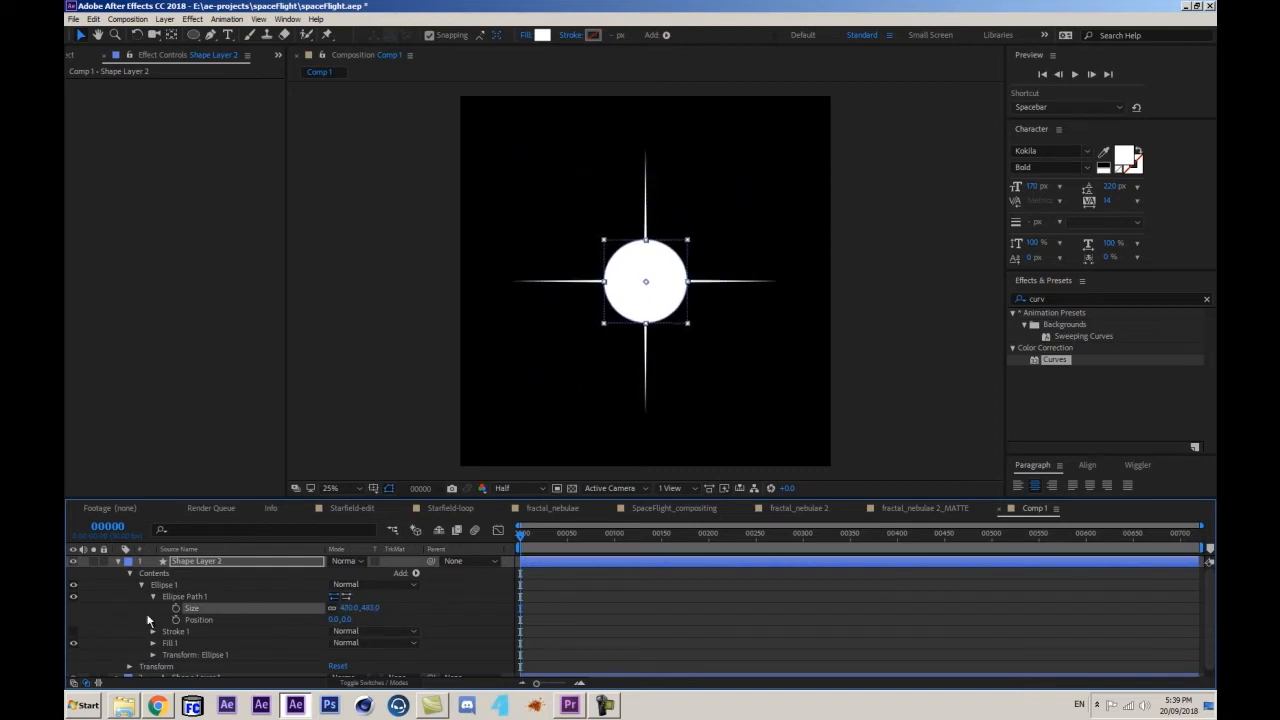
- Select the circle layer and search the effects for "fas" to find Fast Box Blur
click(233, 558)
click(1054, 298)
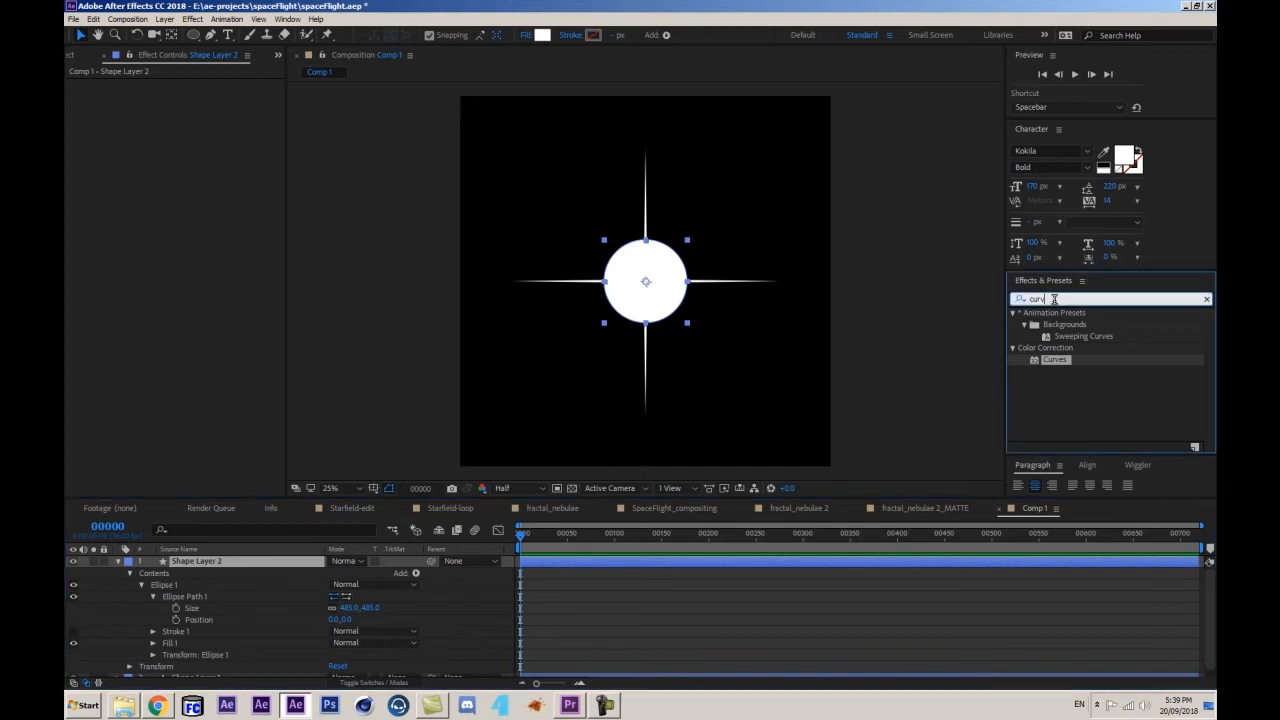
click(1054, 298)
text(blu)
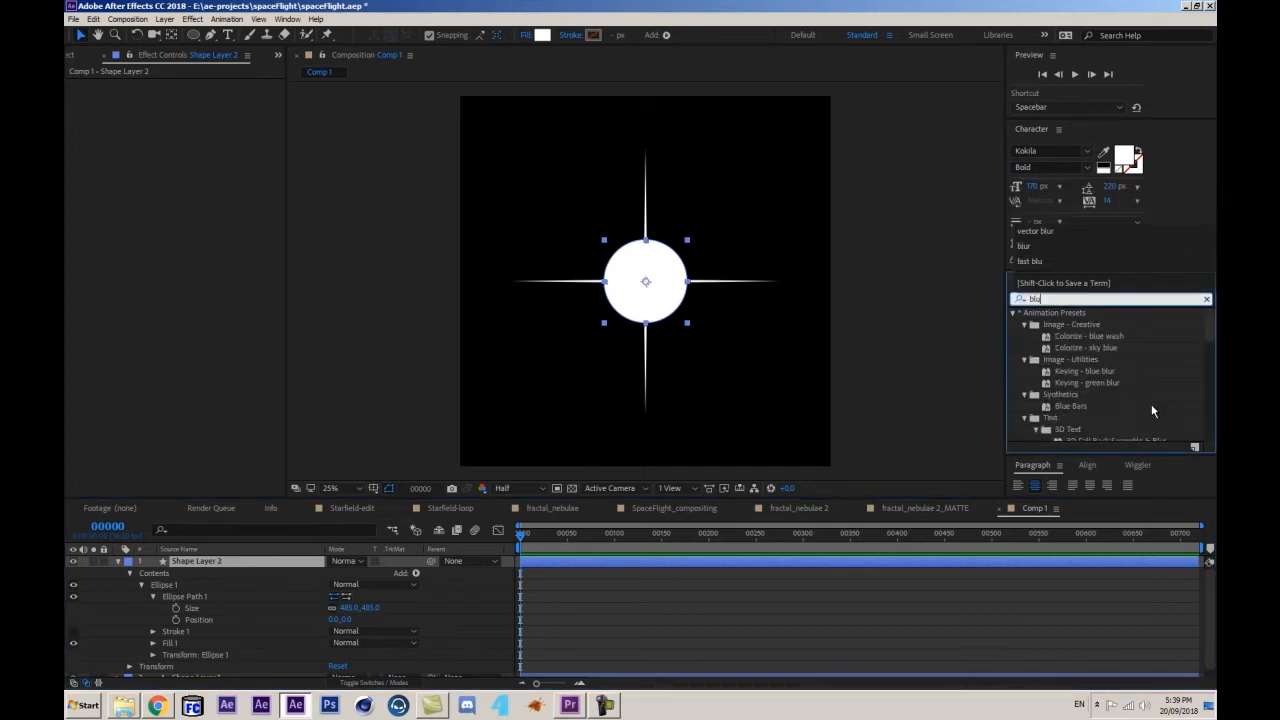
text(rfast)
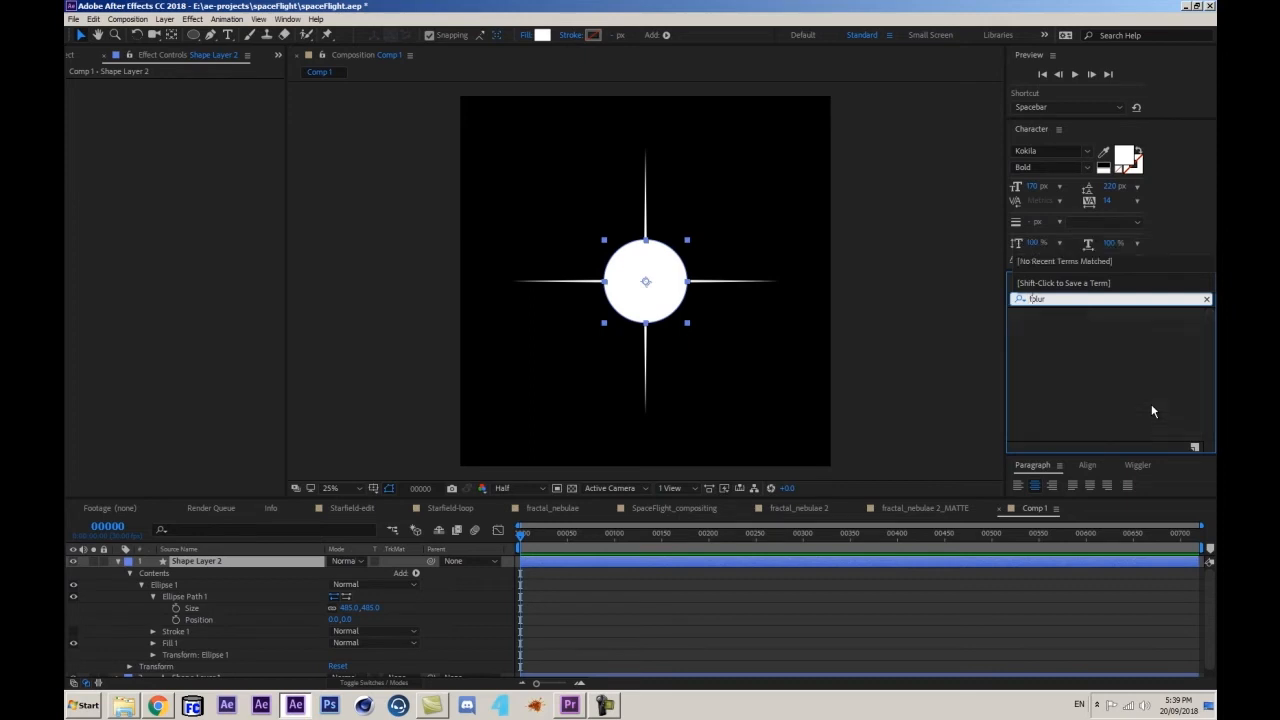
click(1060, 299)
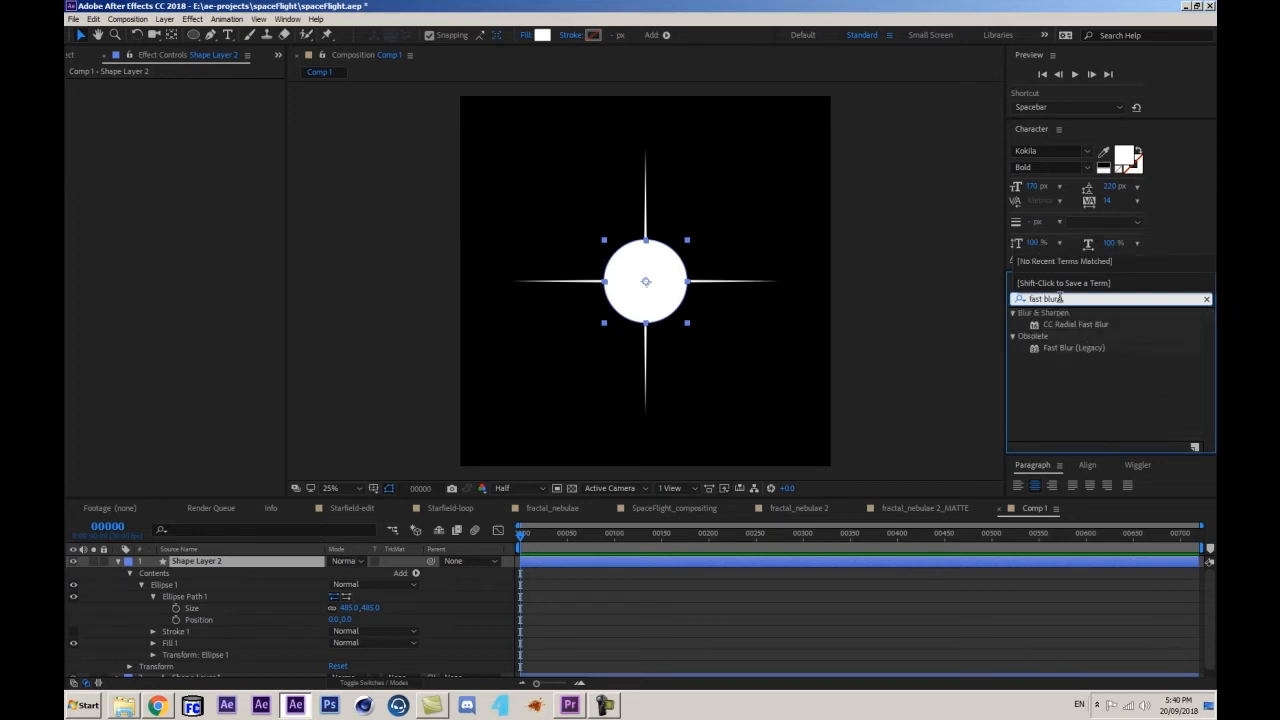
key(BackSpace)
key(BackSpace)
key(BackSpace)
key(BackSpace)
key(BackSpace)
key(BackSpace)
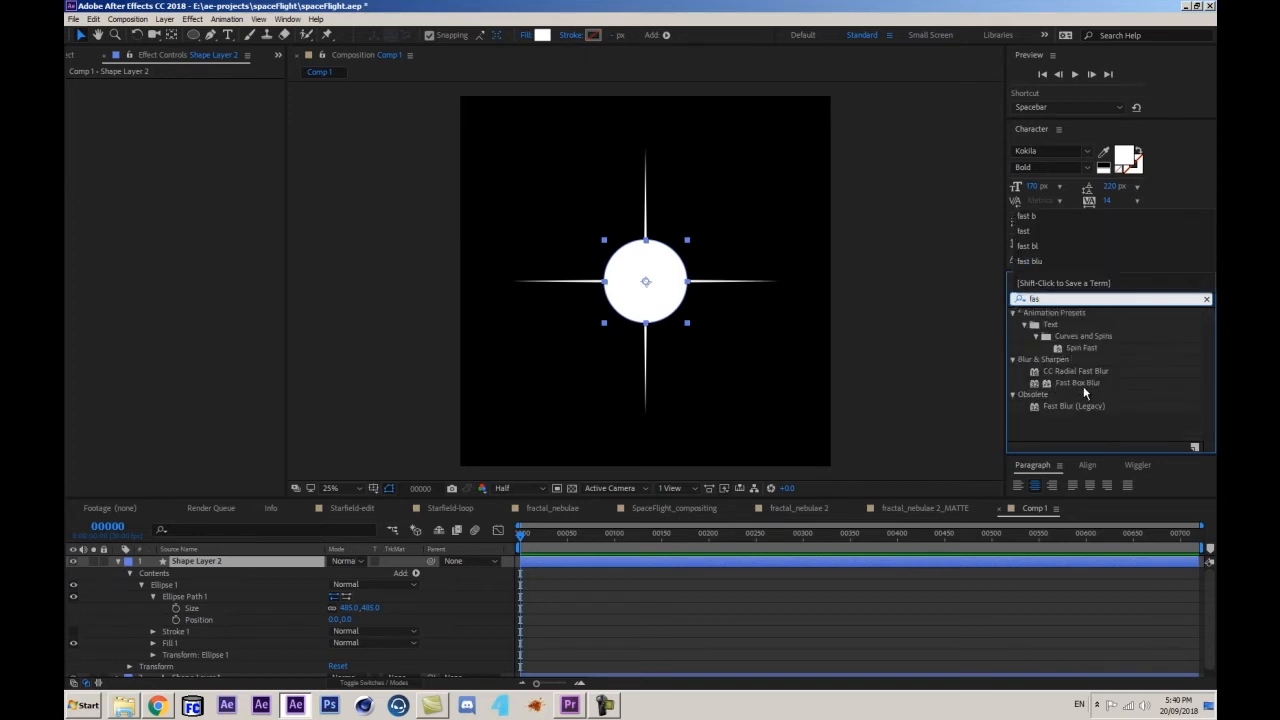
- Apply Fast Box Blur to the circle layer with a blur radius of about 86
click(1077, 385)
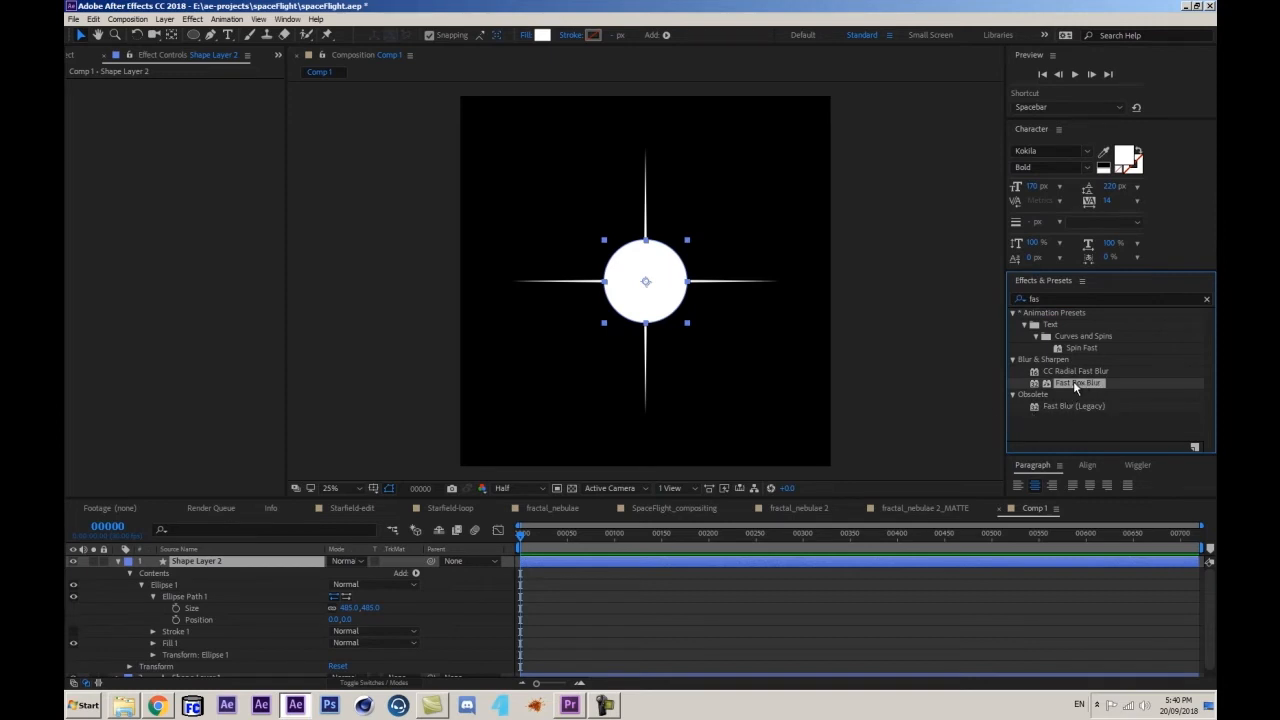
drag(1067, 381, 217, 563)
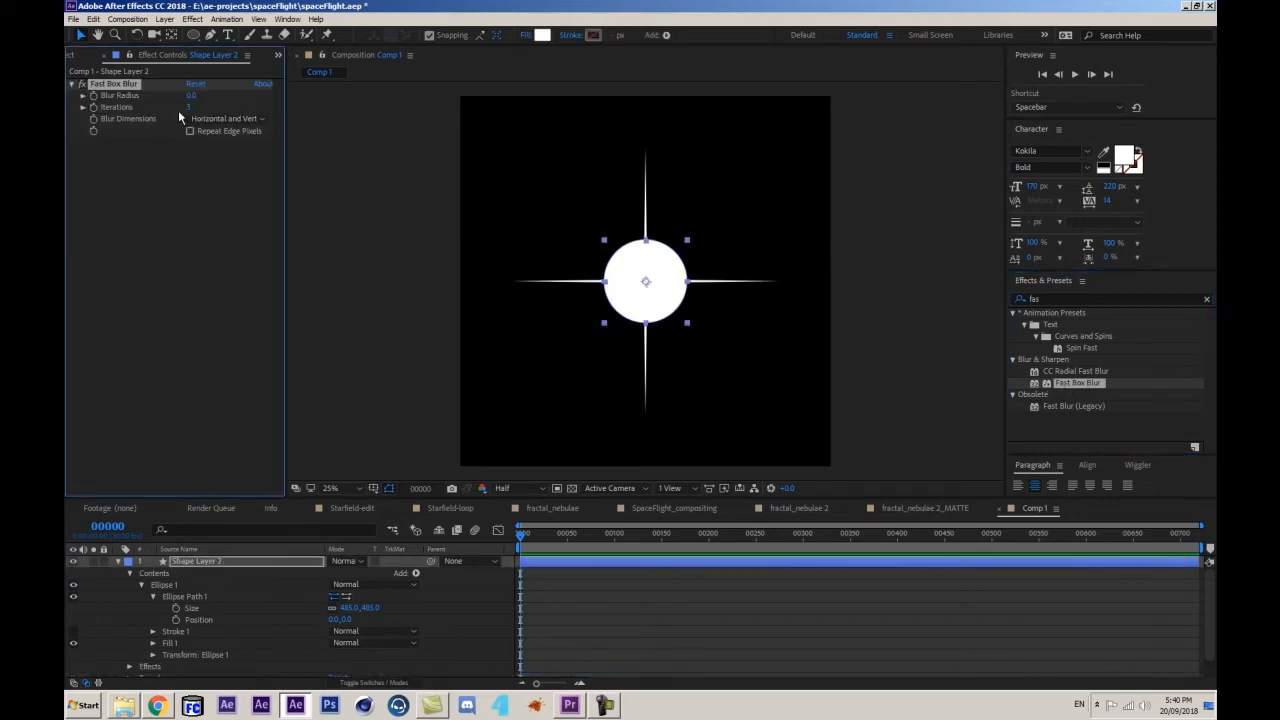
drag(189, 98, 242, 91)
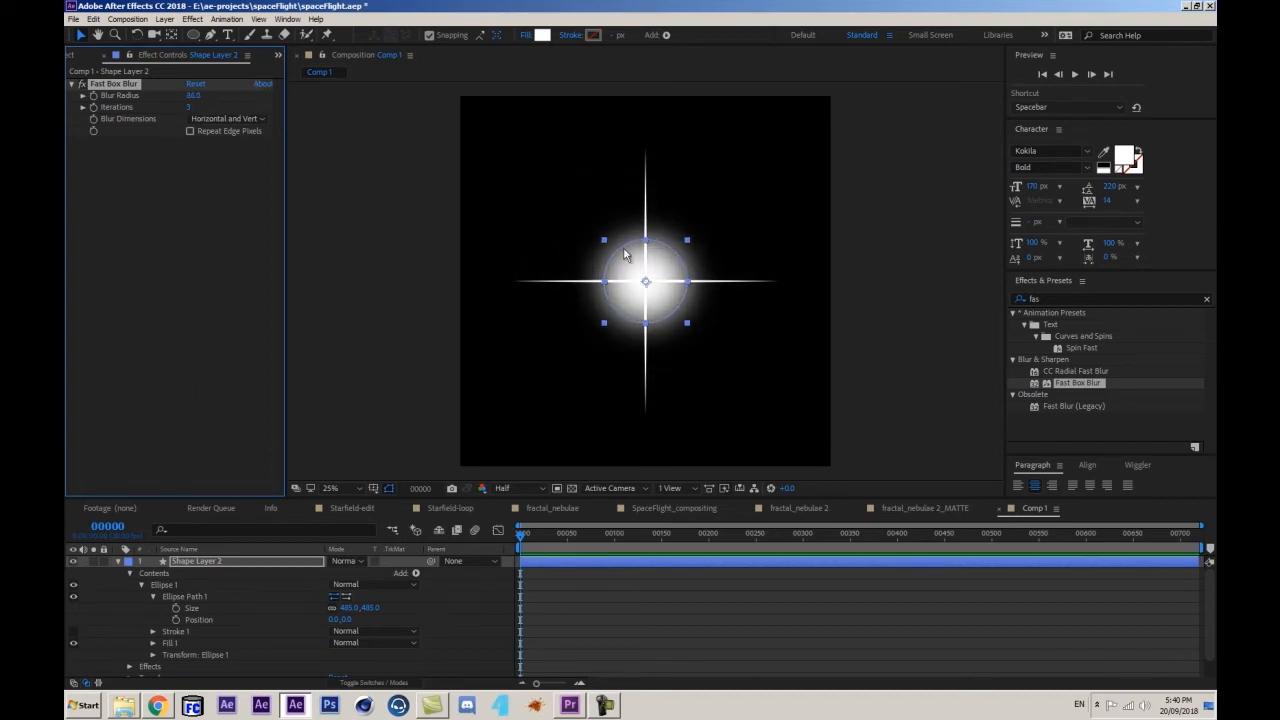
- Collapse the blurred circle layer's properties and duplicate the layer
click(118, 561)
click(222, 620)
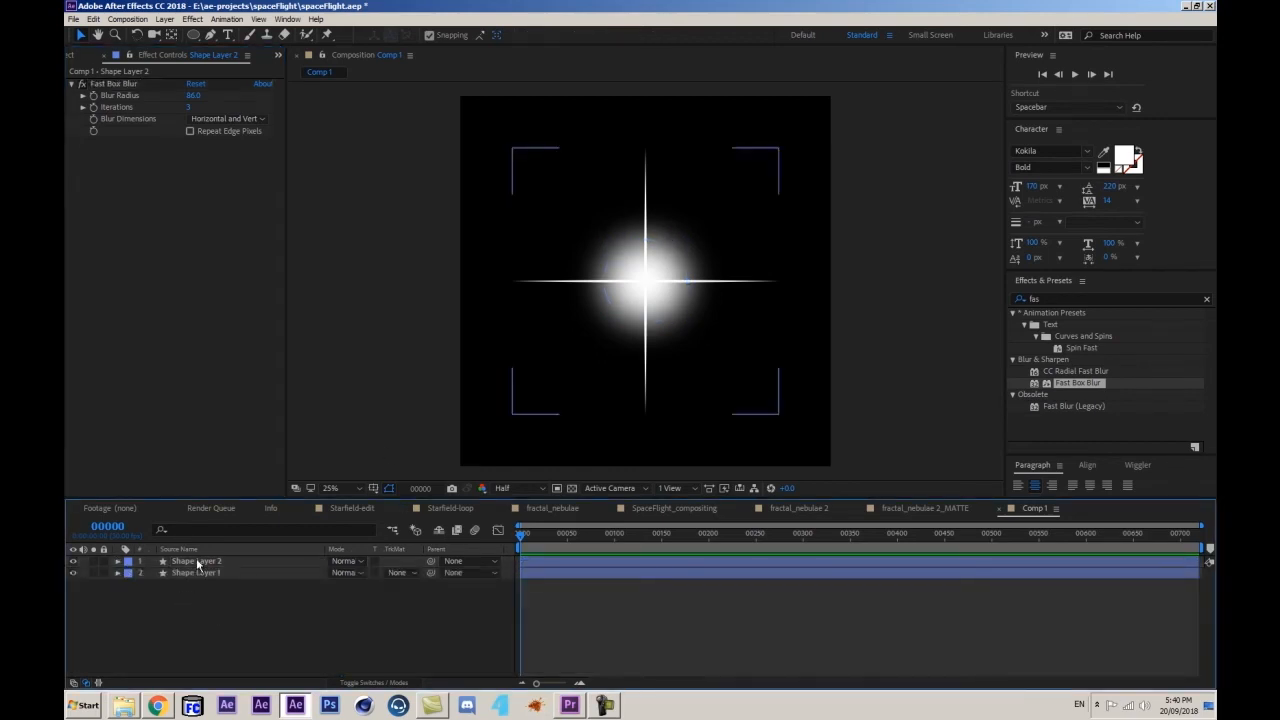
key(ctrl+d)
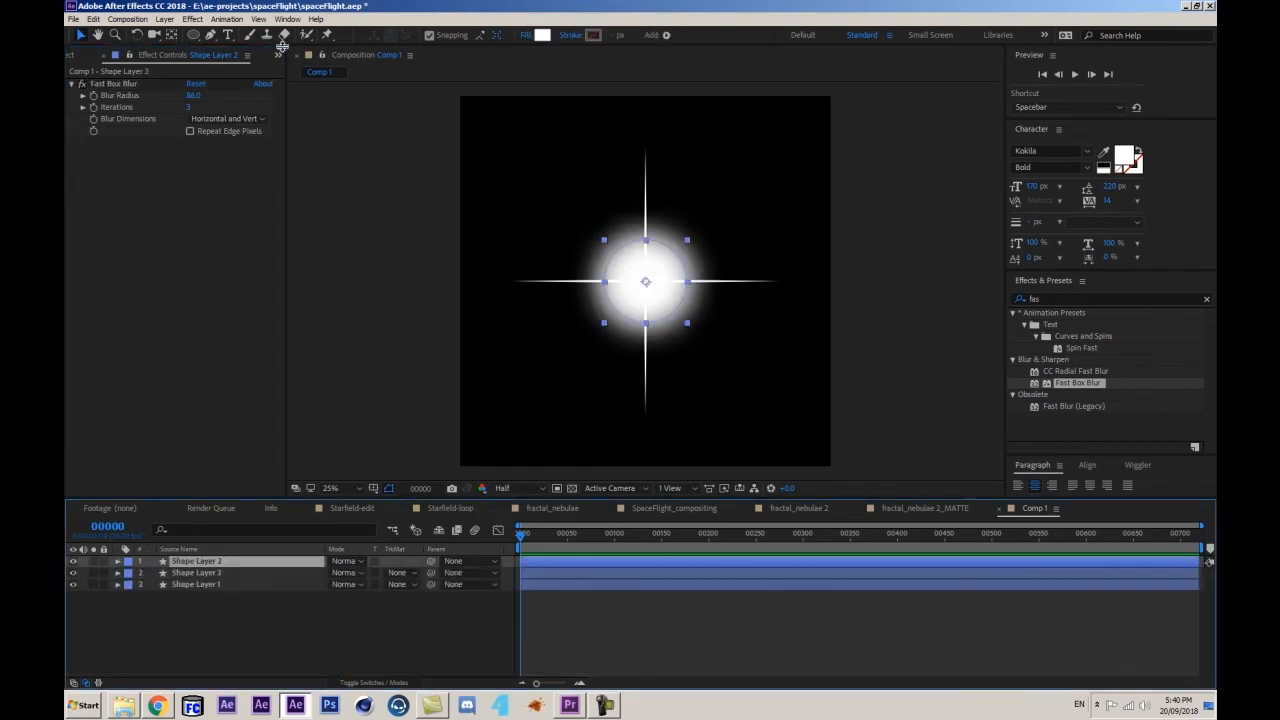
- Enlarge the duplicated circle's ellipse path to about 815 × 815 px and raise its blur radius to about 265
click(118, 562)
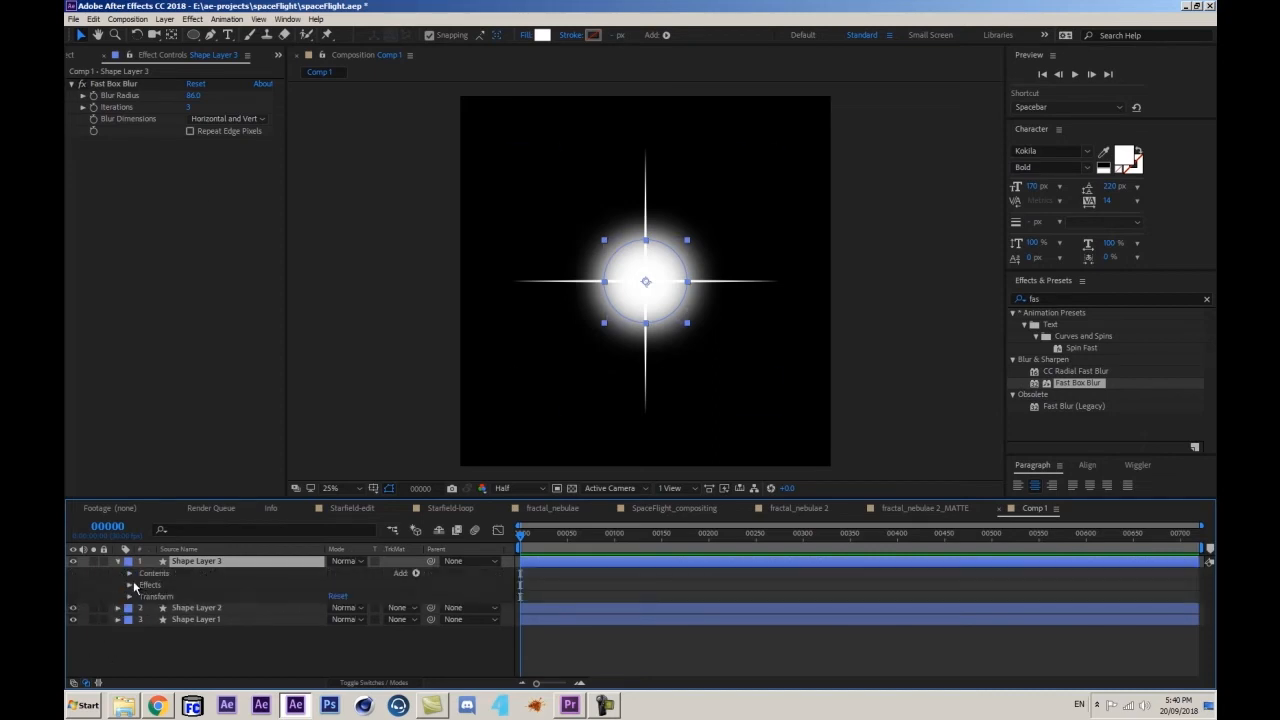
click(130, 574)
click(141, 585)
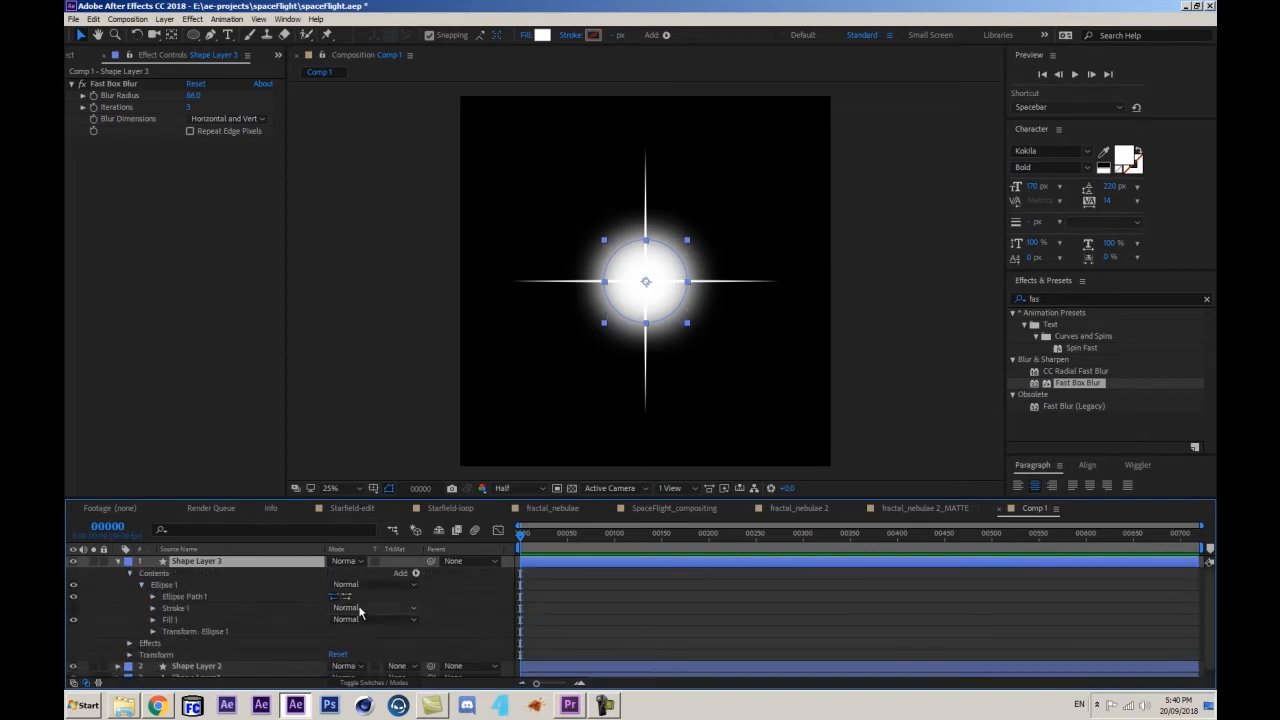
click(153, 596)
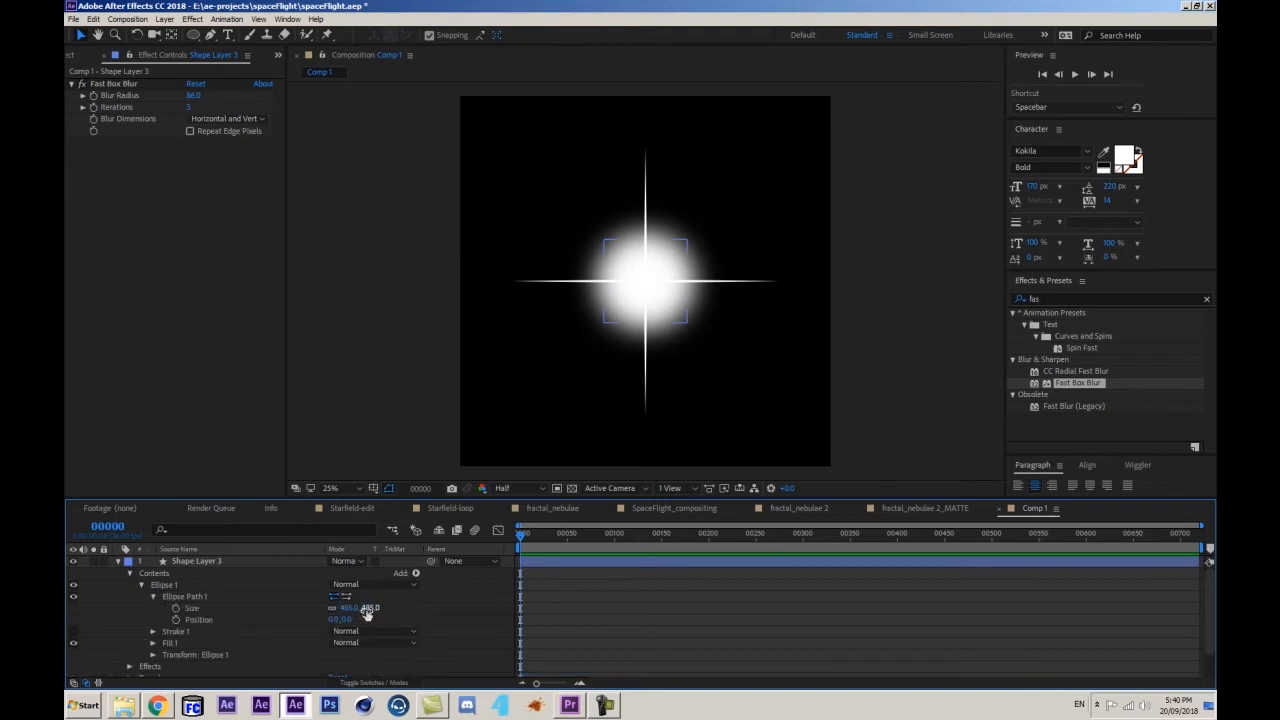
drag(349, 609, 752, 535)
click(749, 535)
drag(190, 95, 380, 95)
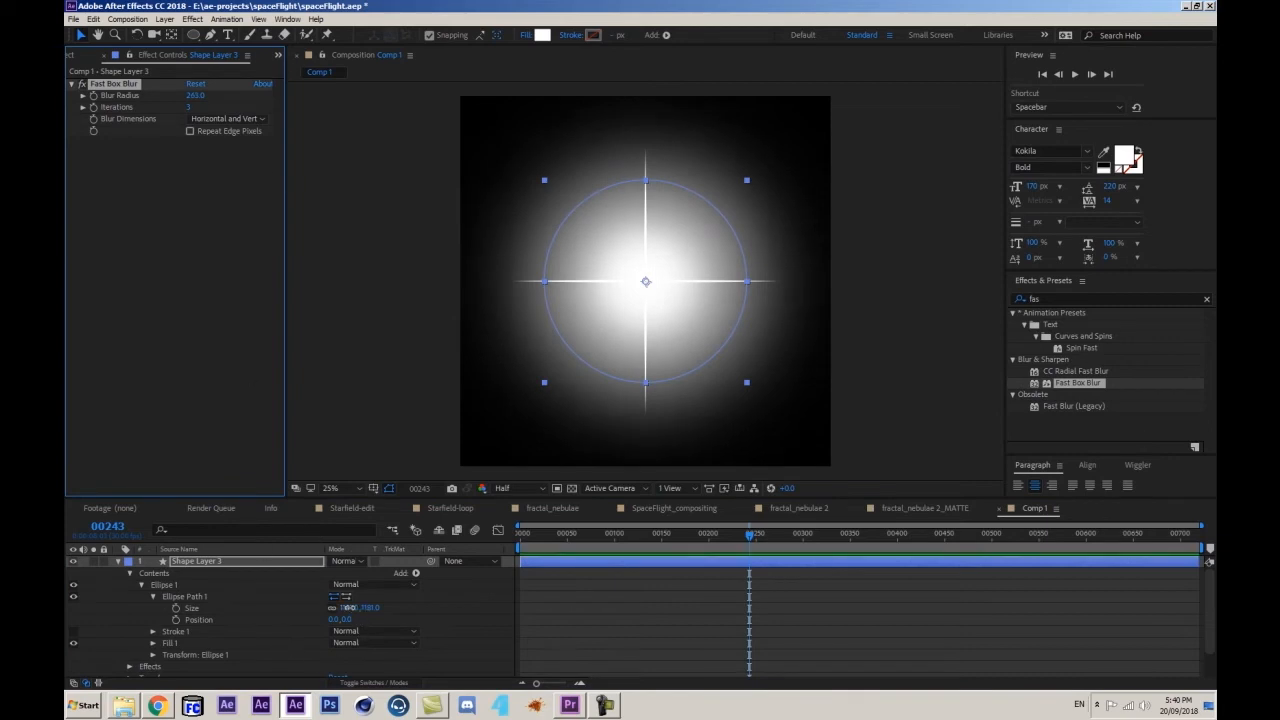
drag(350, 608, 121, 629)
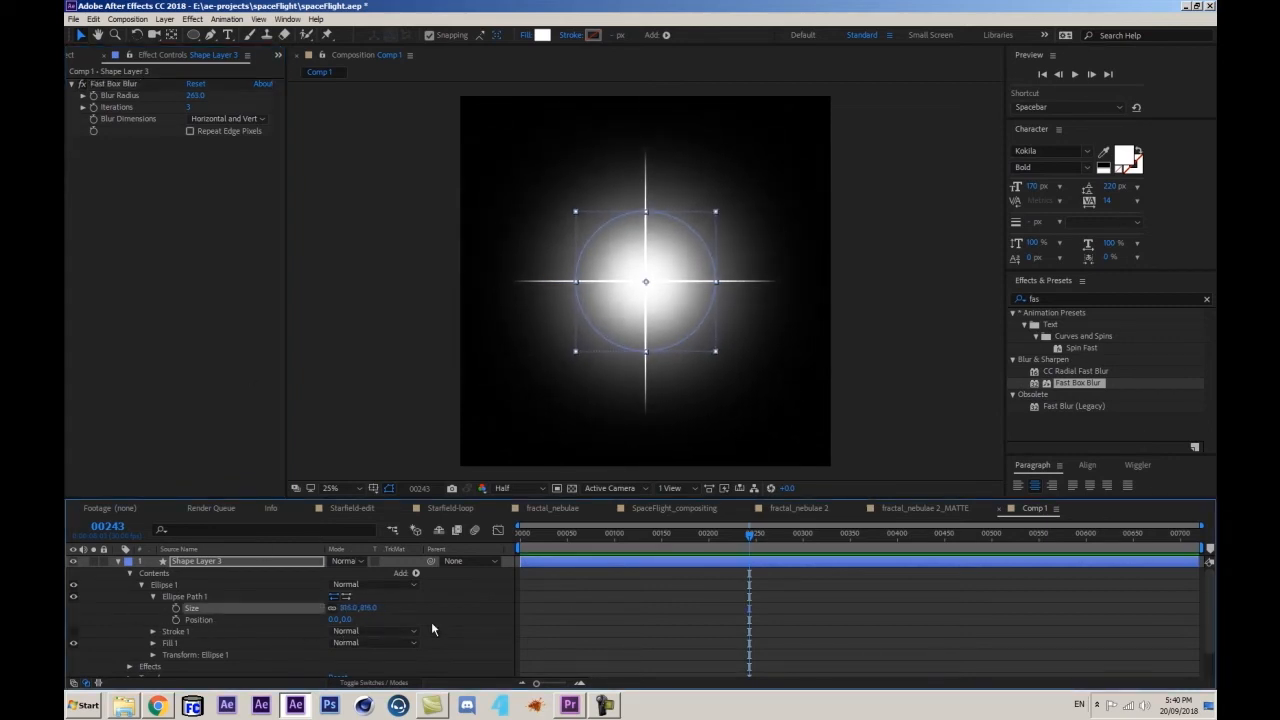
- Collapse the enlarged circle layer's properties and rename the Comp 1 composition as FlareCore
click(431, 621)
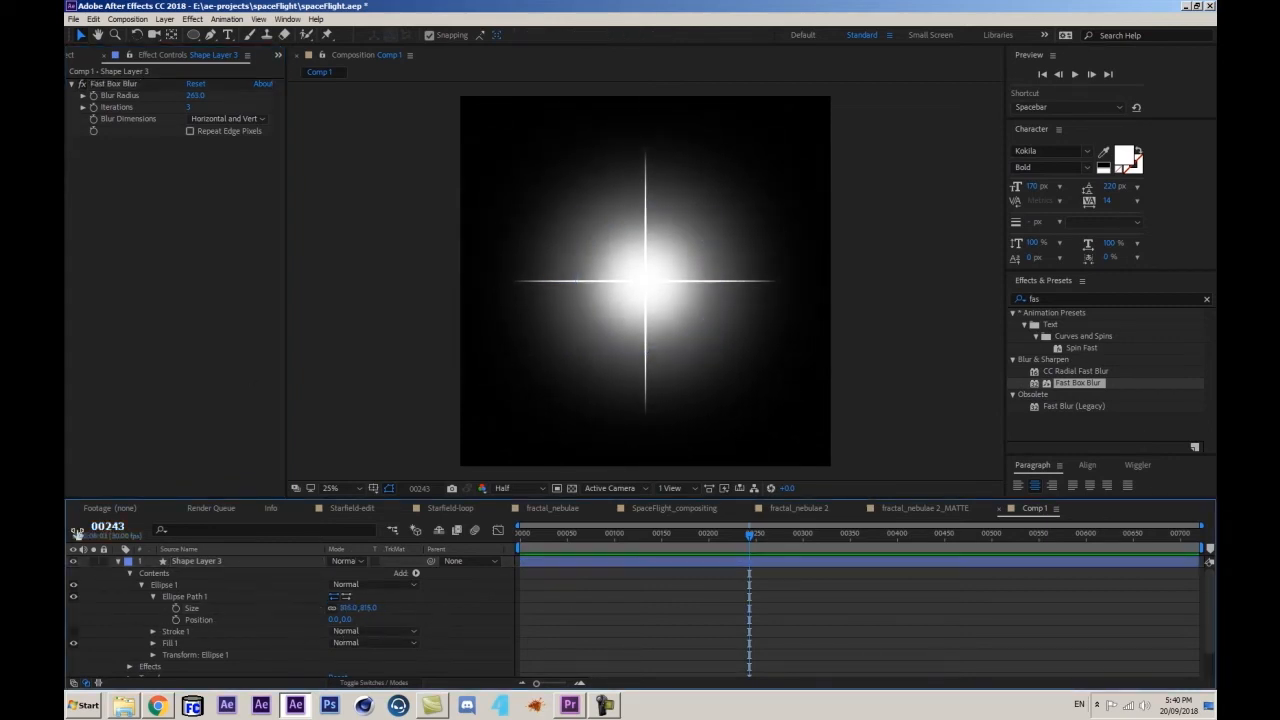
click(79, 55)
click(118, 561)
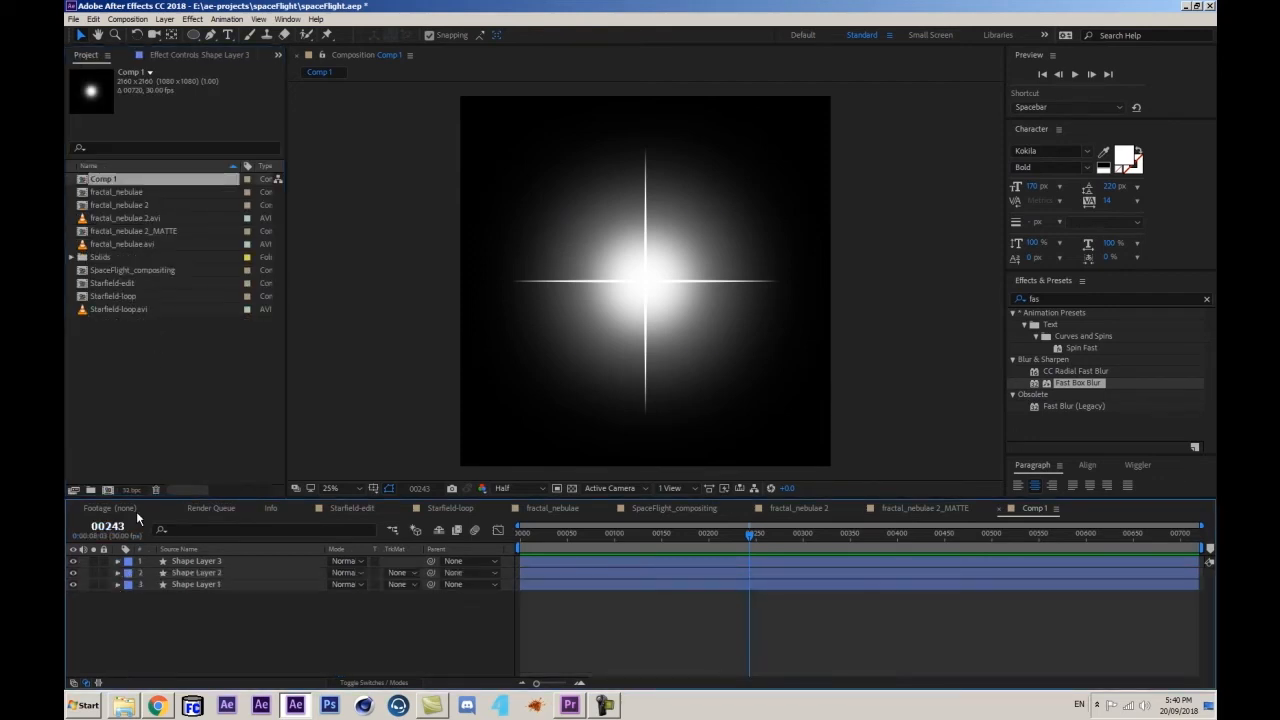
click(143, 368)
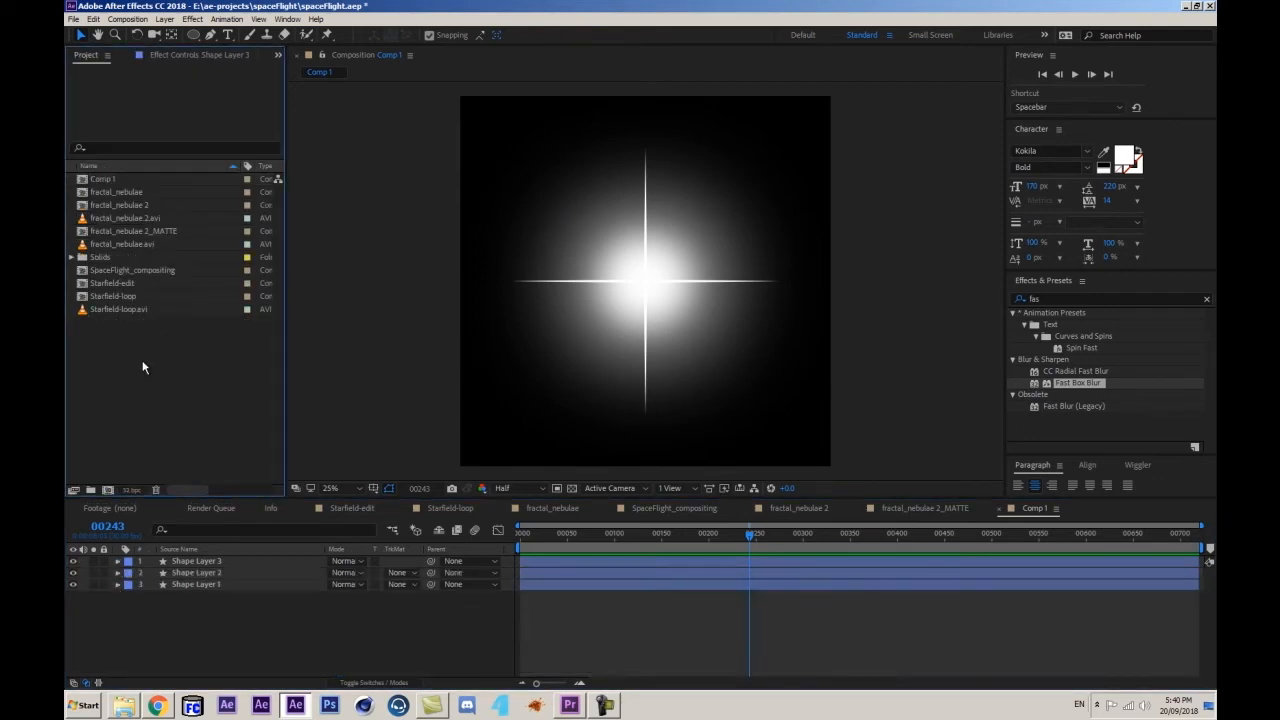
click(102, 179)
key(Return)
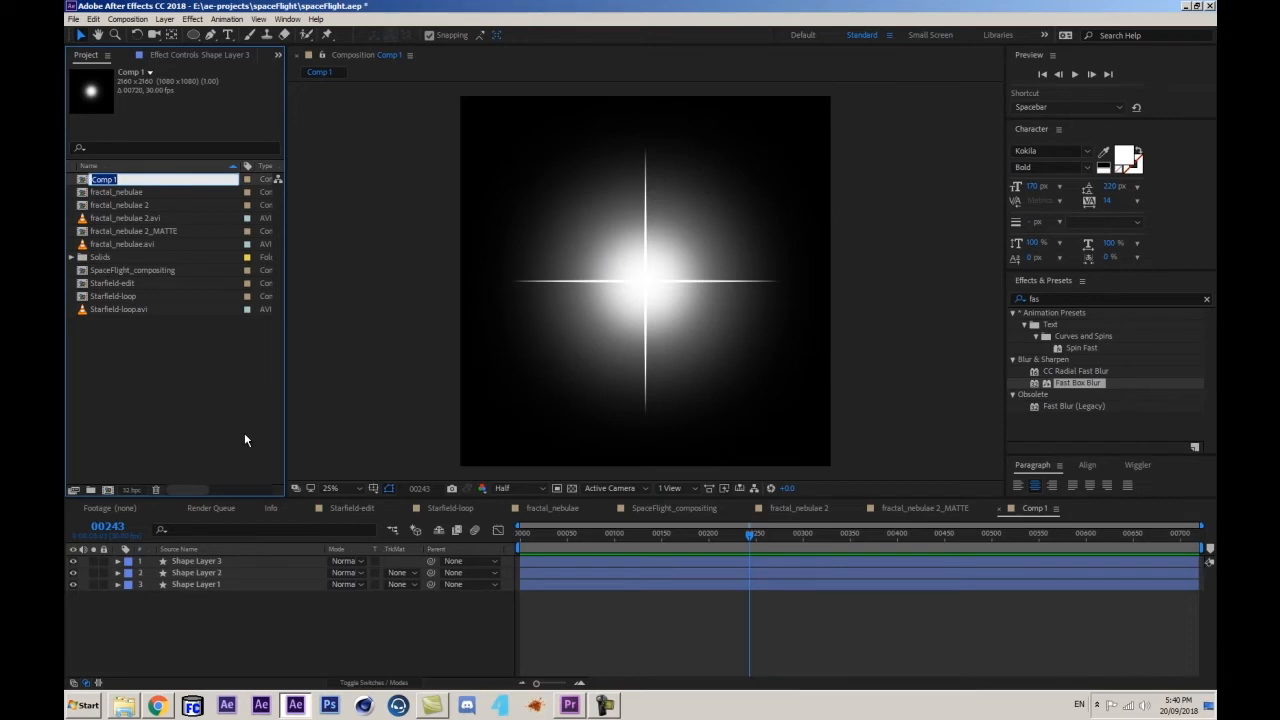
text(FlareCore)
key(Return)
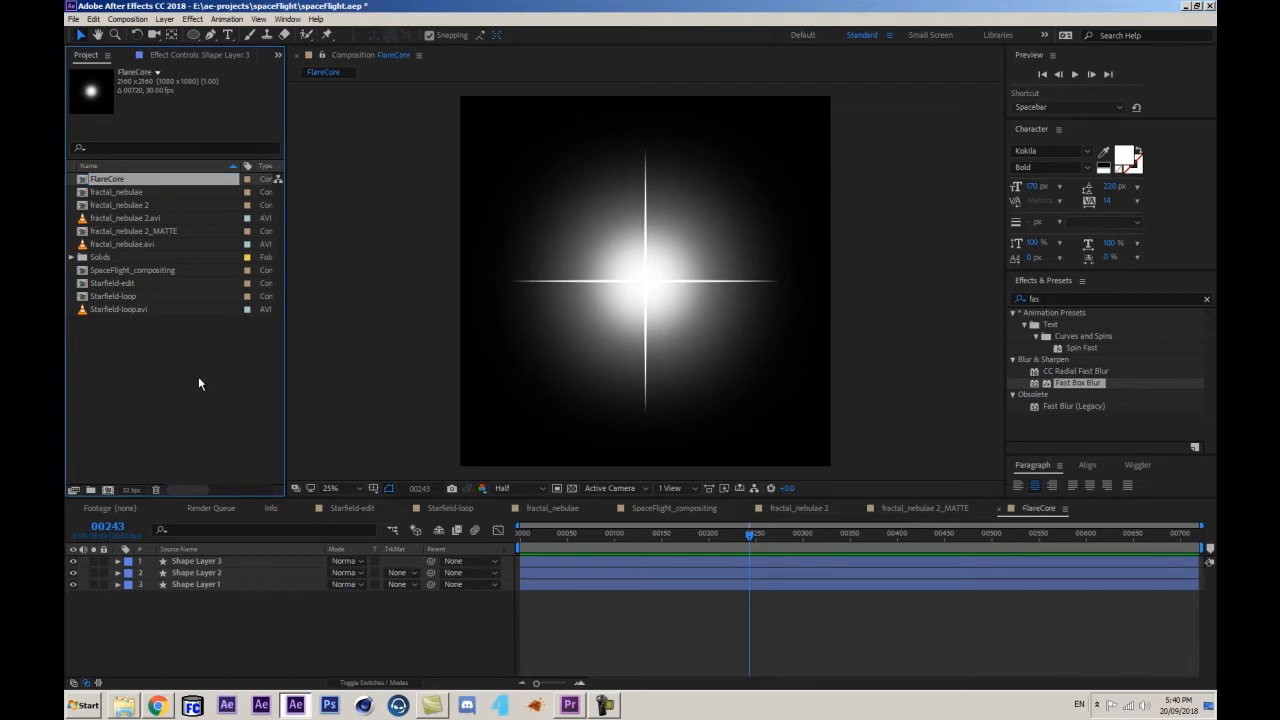
click(160, 400)
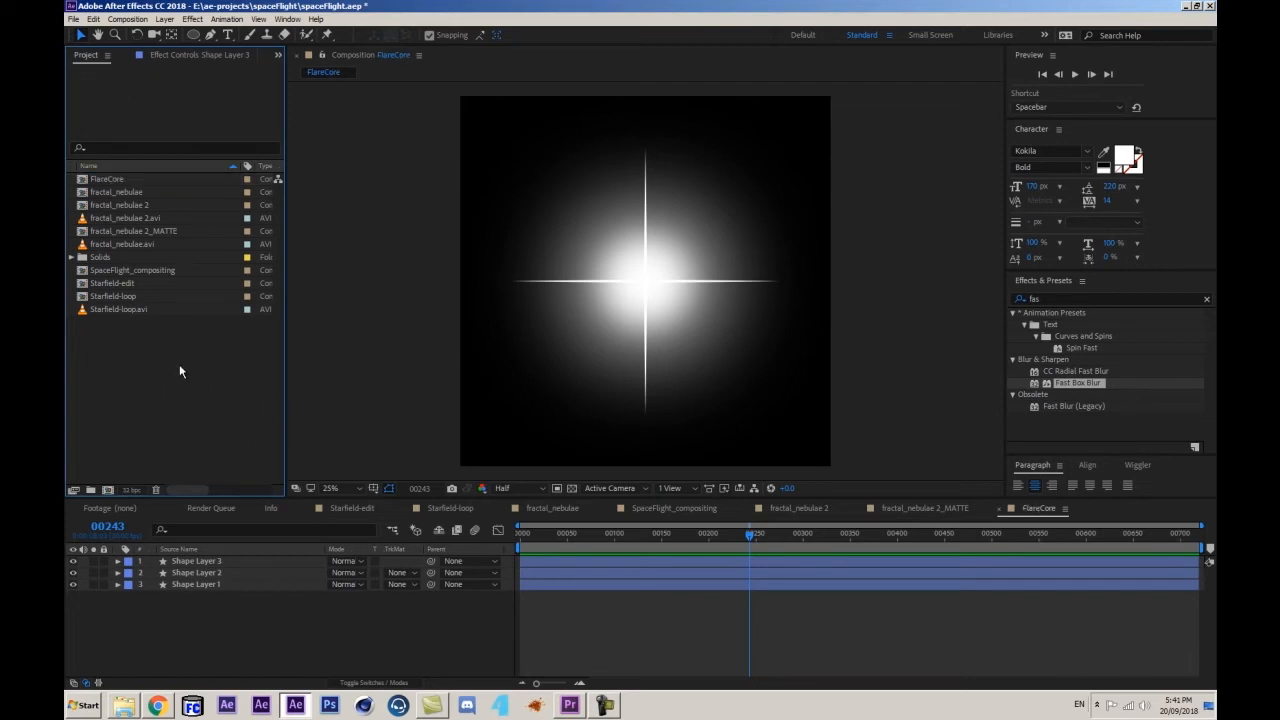
- Create a new 2160 × 2160 px composition named Rays
click(107, 490)
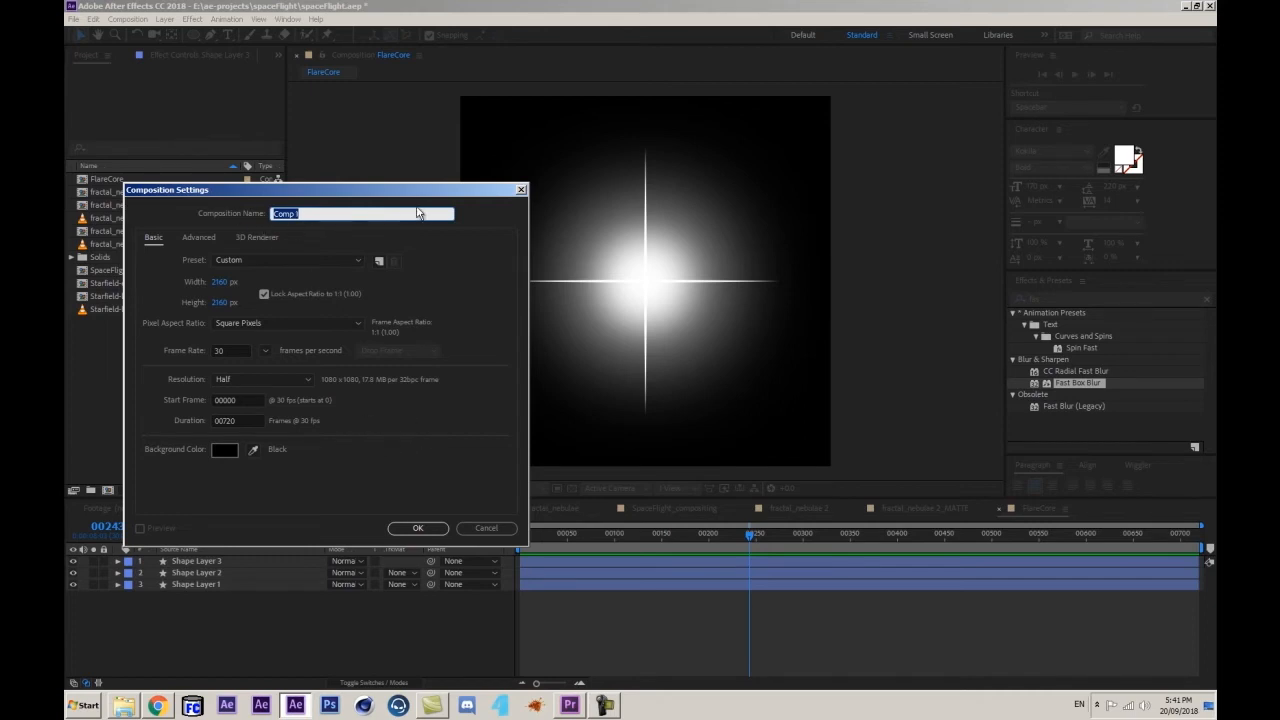
text(Rays)
key(Return)
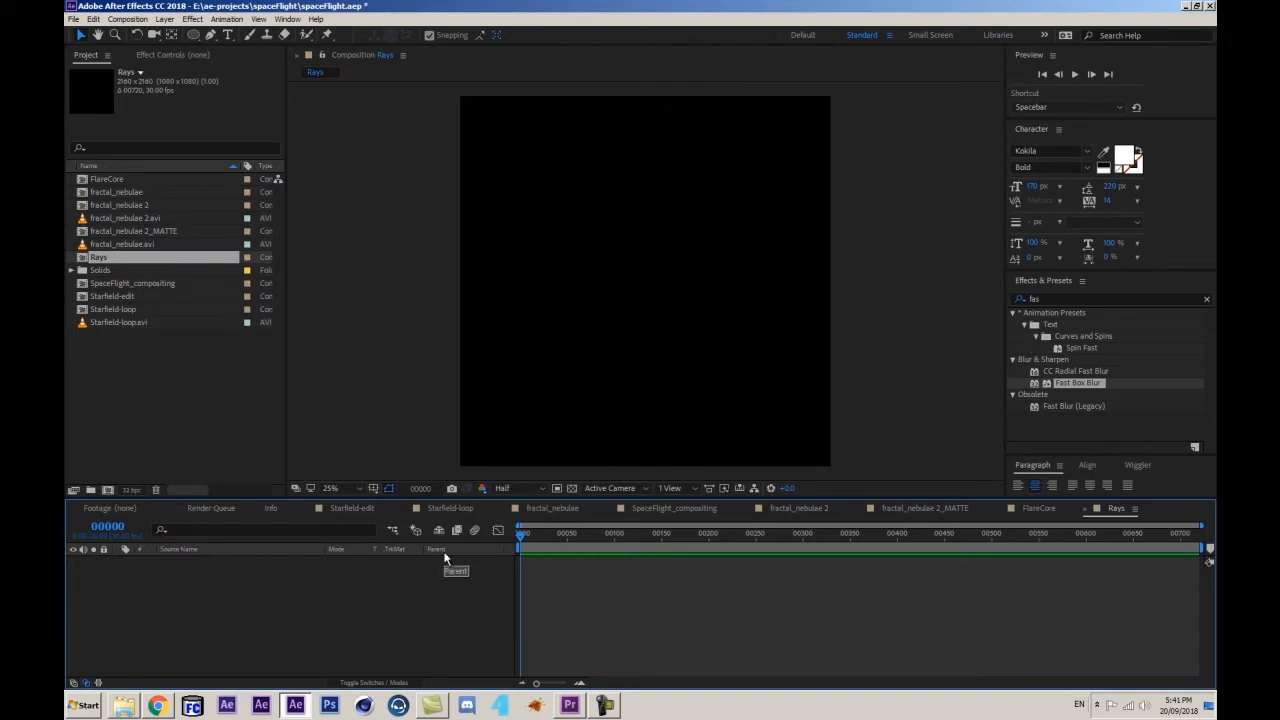
- Add a black solid layer to the Rays composition
key(ctrl+y)
click(210, 233)
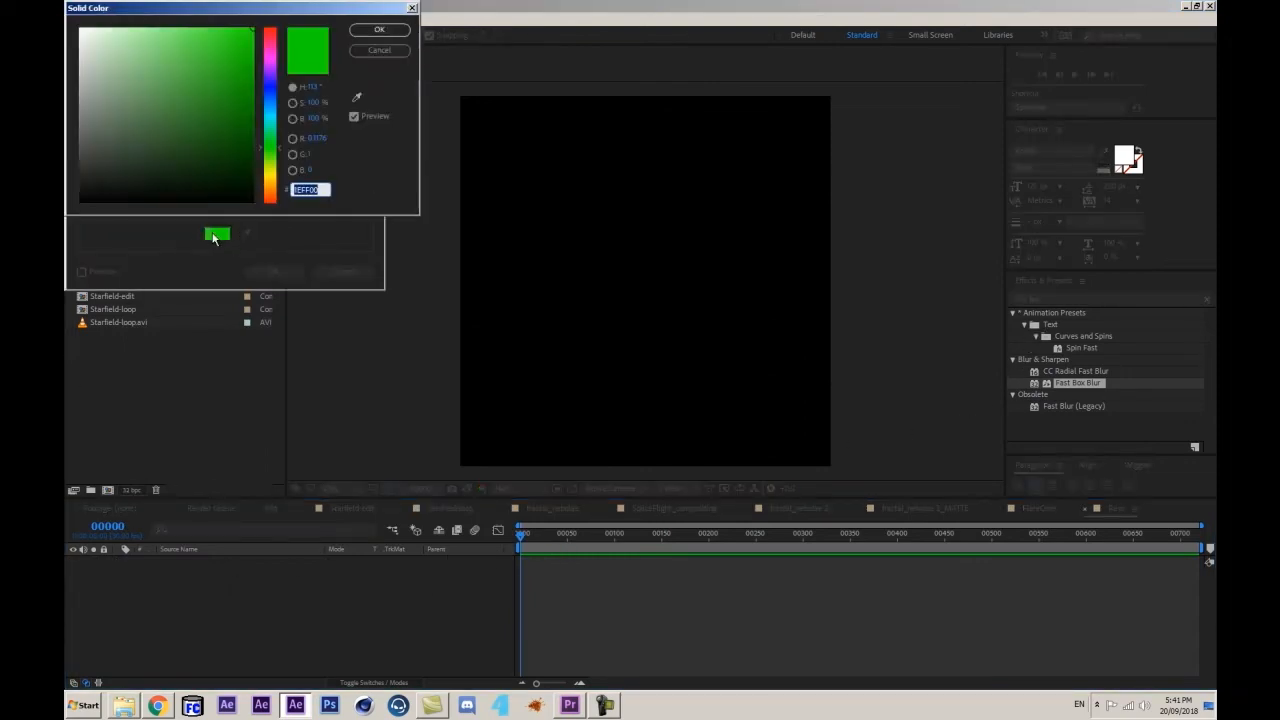
key(Return)
key(Return)
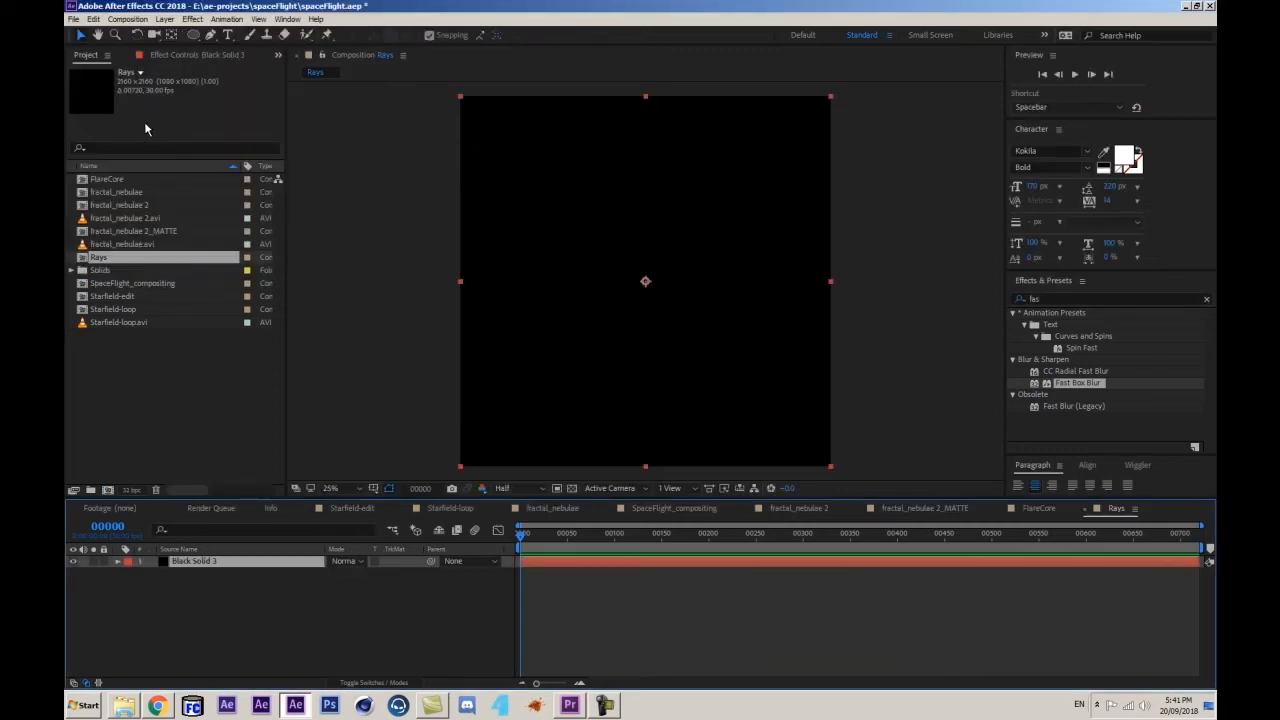
- Search the effects for "frac" and apply Fractal Noise to the black solid
click(1080, 300)
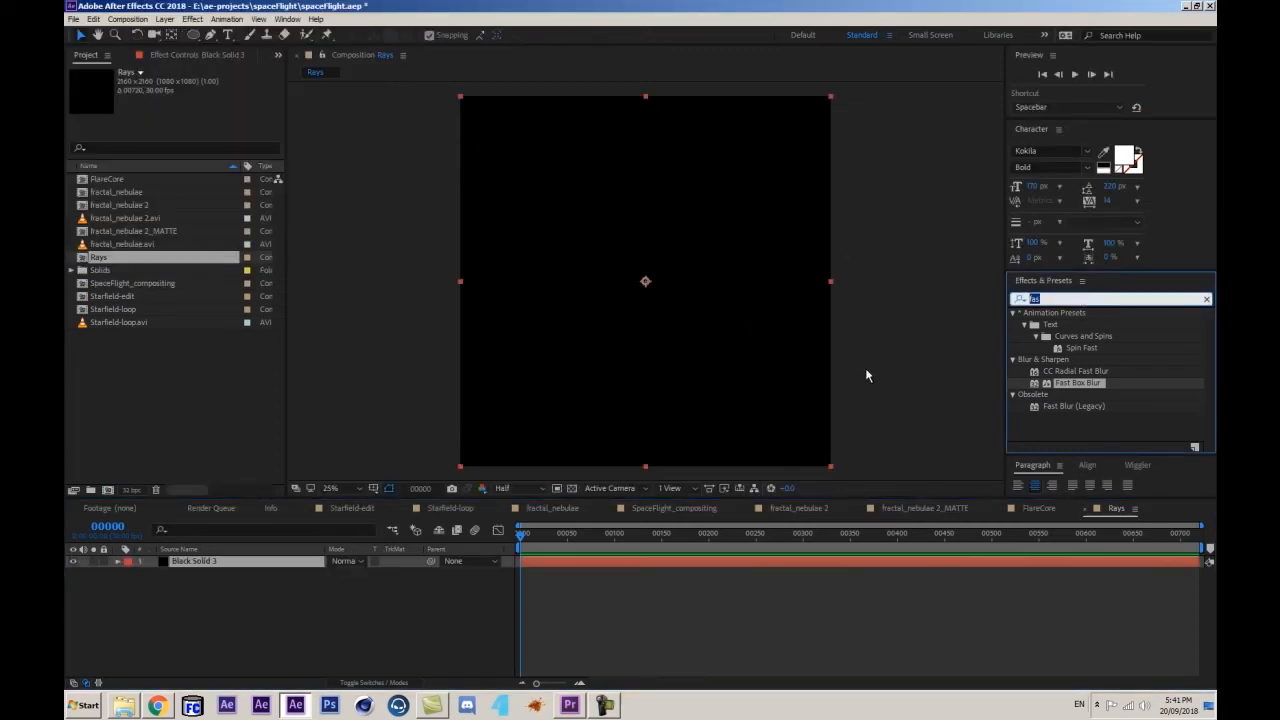
text(frac)
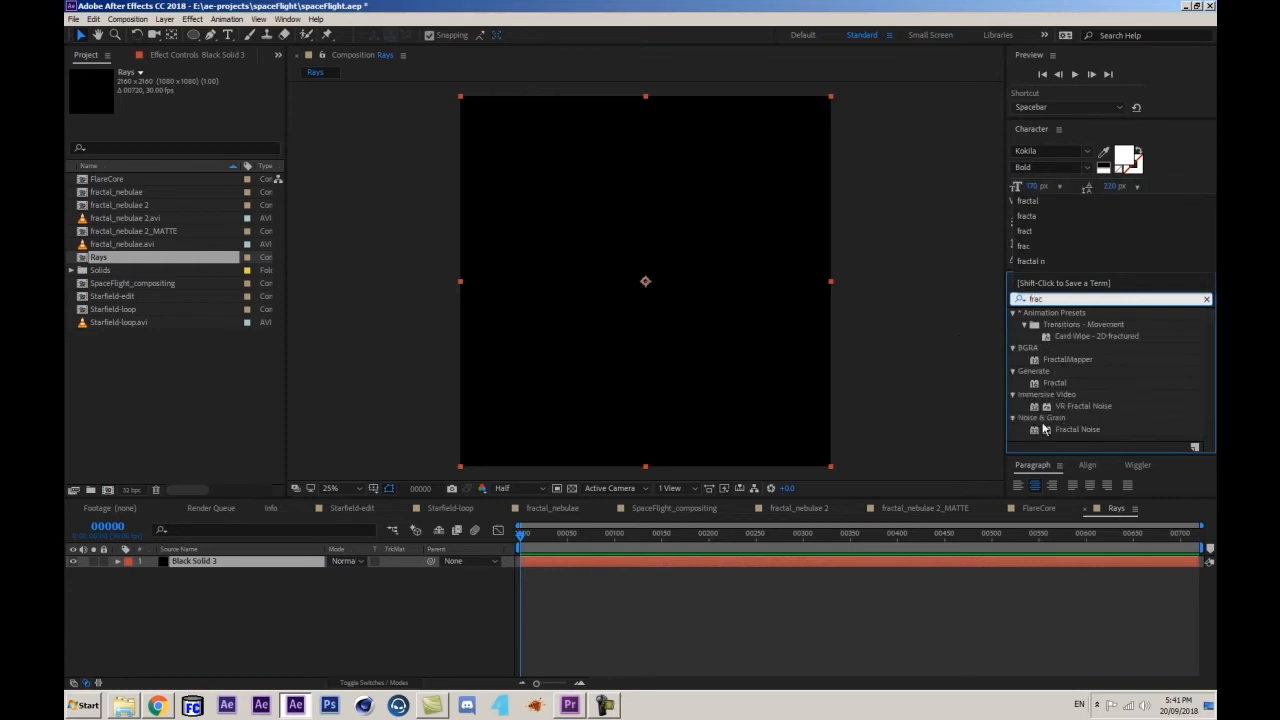
drag(1067, 429, 283, 568)
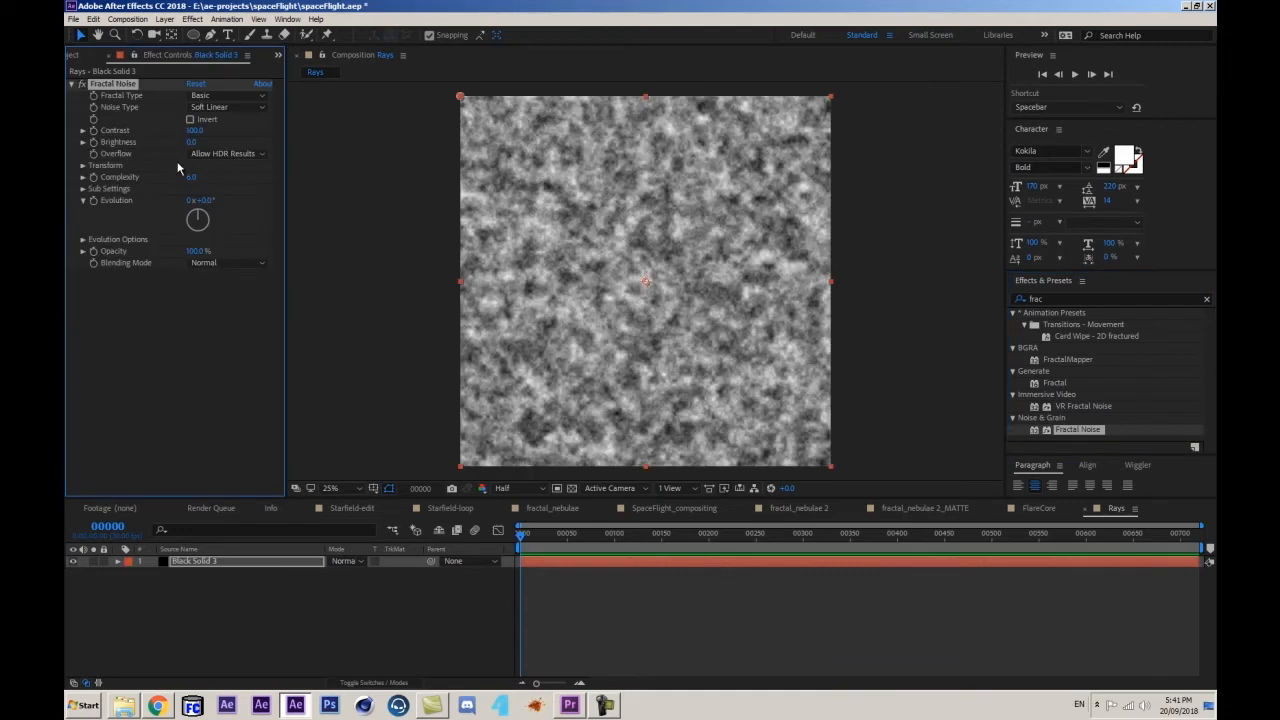
- Stretch the Fractal Noise non-uniformly to scale width 18 and scale height about 1199, with brightness about -16 and contrast about 183
click(83, 166)
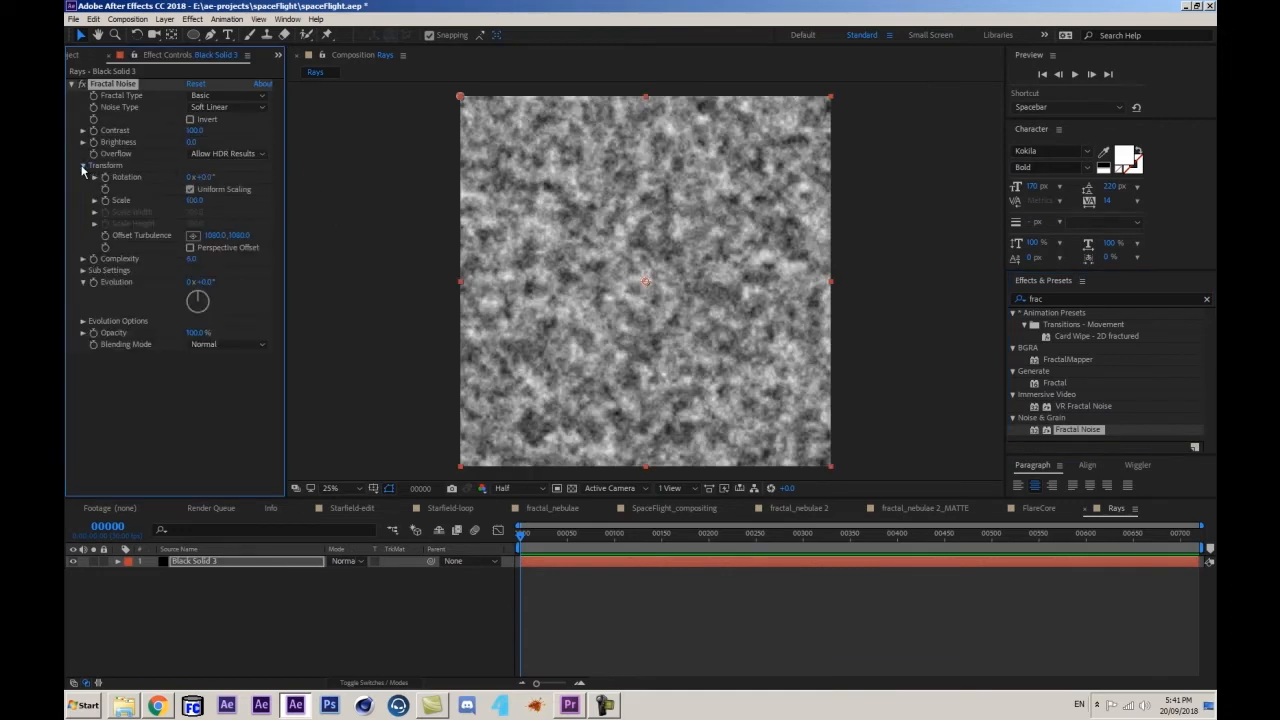
click(190, 189)
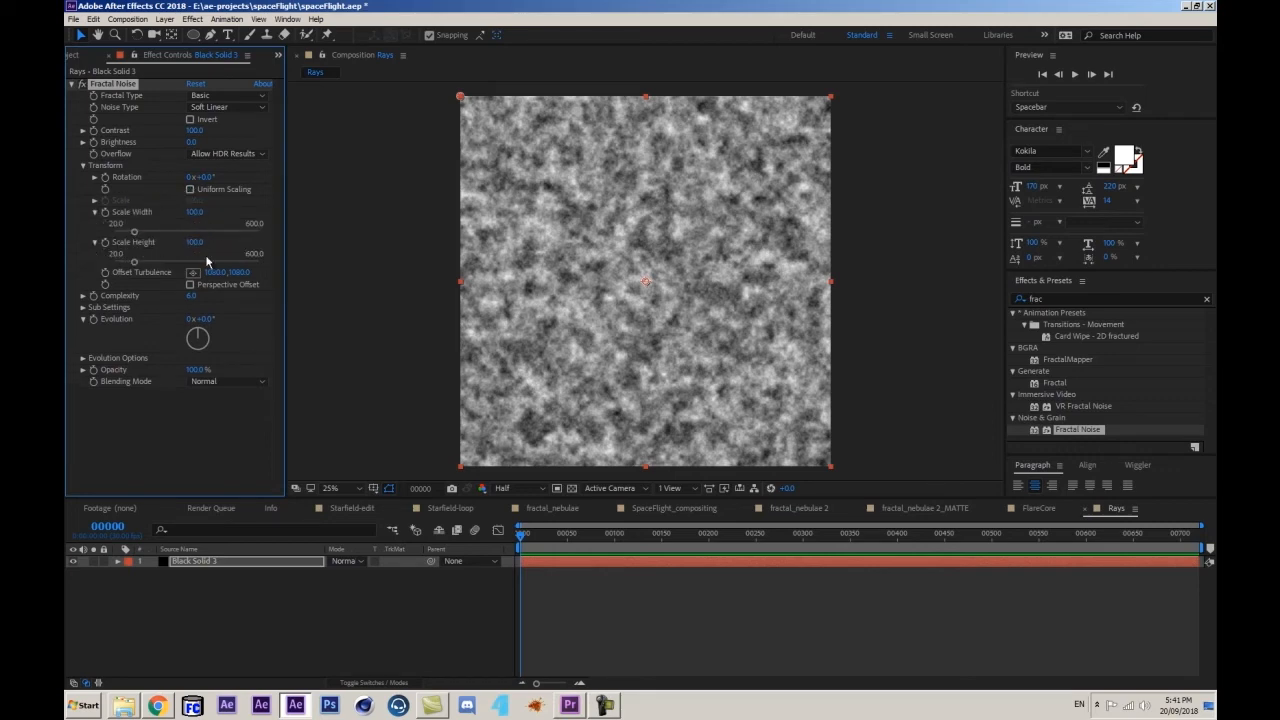
drag(194, 212, 320, 200)
drag(195, 244, 982, 208)
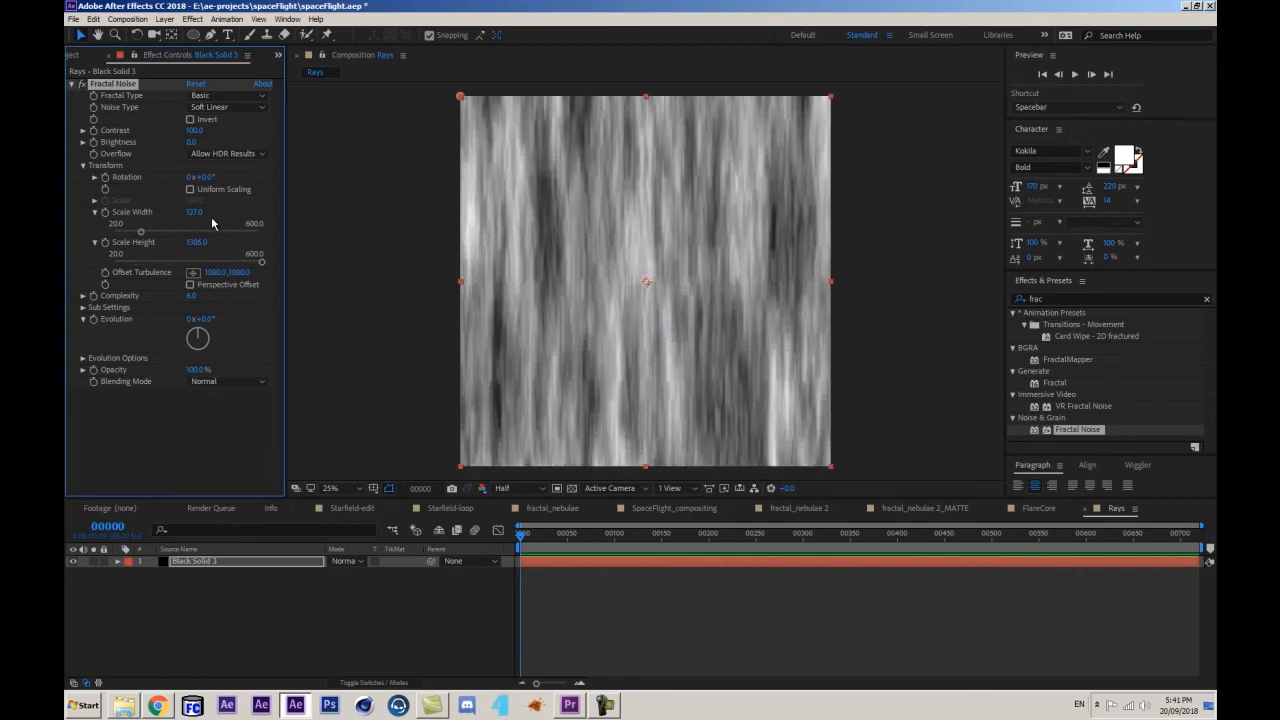
mouse_move(194, 213)
mouse_down()
mouse_move(128, 223)
mouse_move(188, 243)
mouse_up()
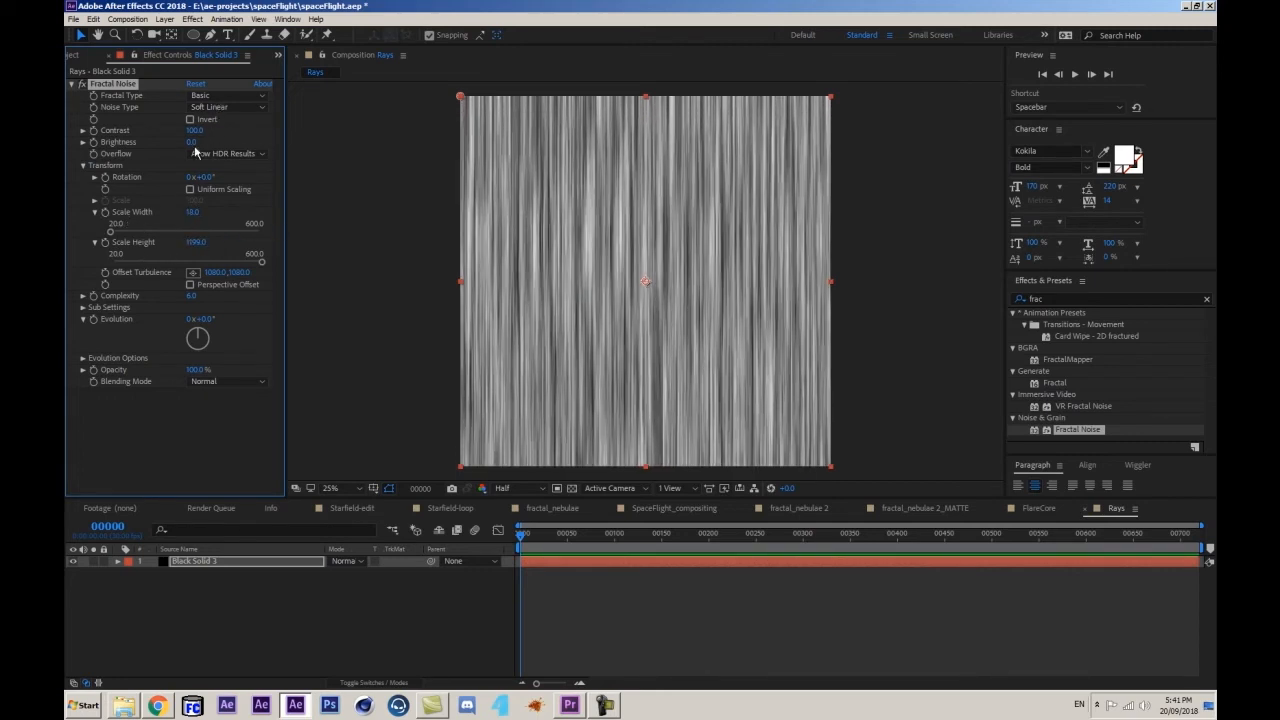
mouse_move(192, 142)
mouse_down()
mouse_move(205, 142)
mouse_move(183, 153)
mouse_move(232, 121)
mouse_up()
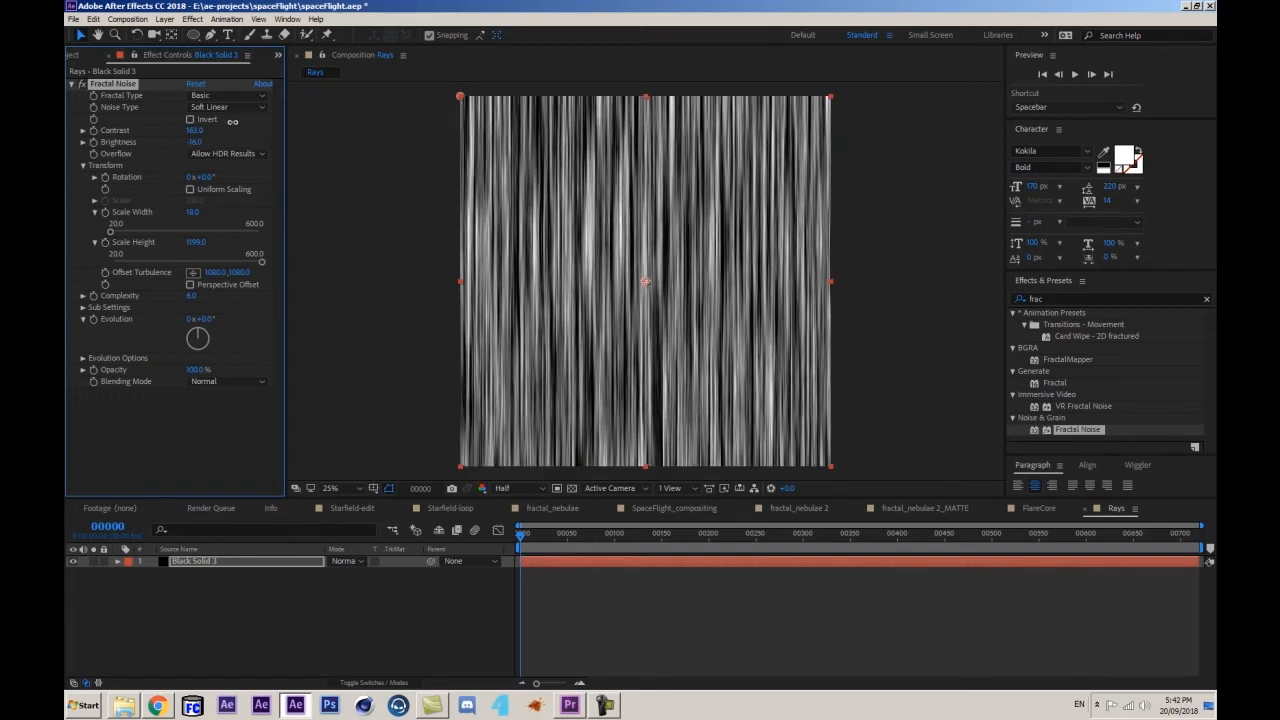
click(71, 84)
- Search the effects for "linear" and apply Linear Wipe to the black solid
drag(1096, 302, 884, 299)
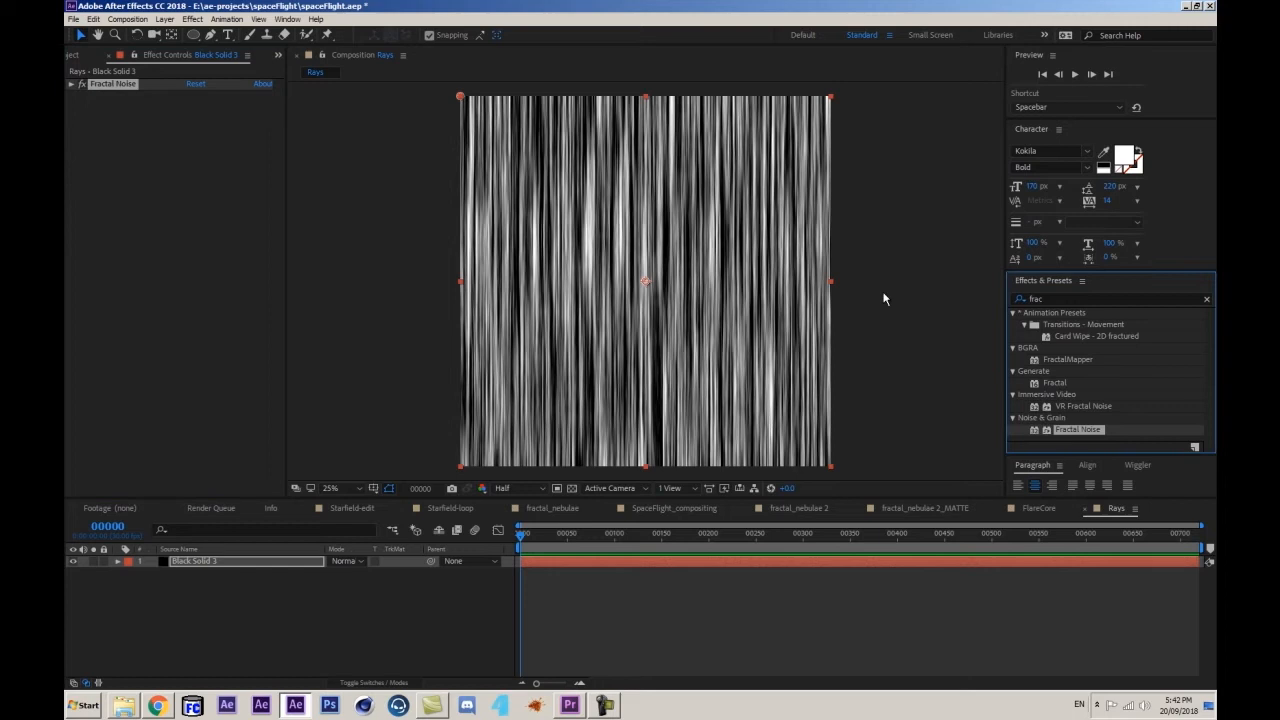
double_click(1066, 298)
text(linea)
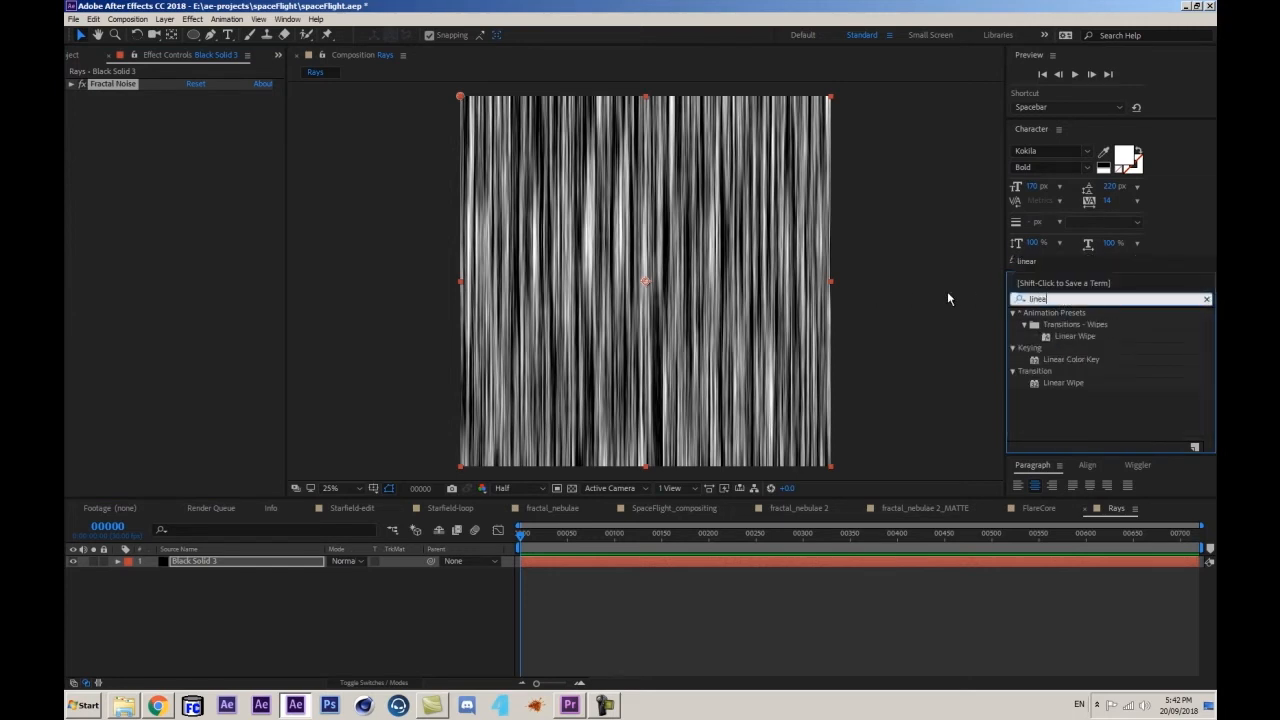
text(r)
drag(1064, 388, 100, 180)
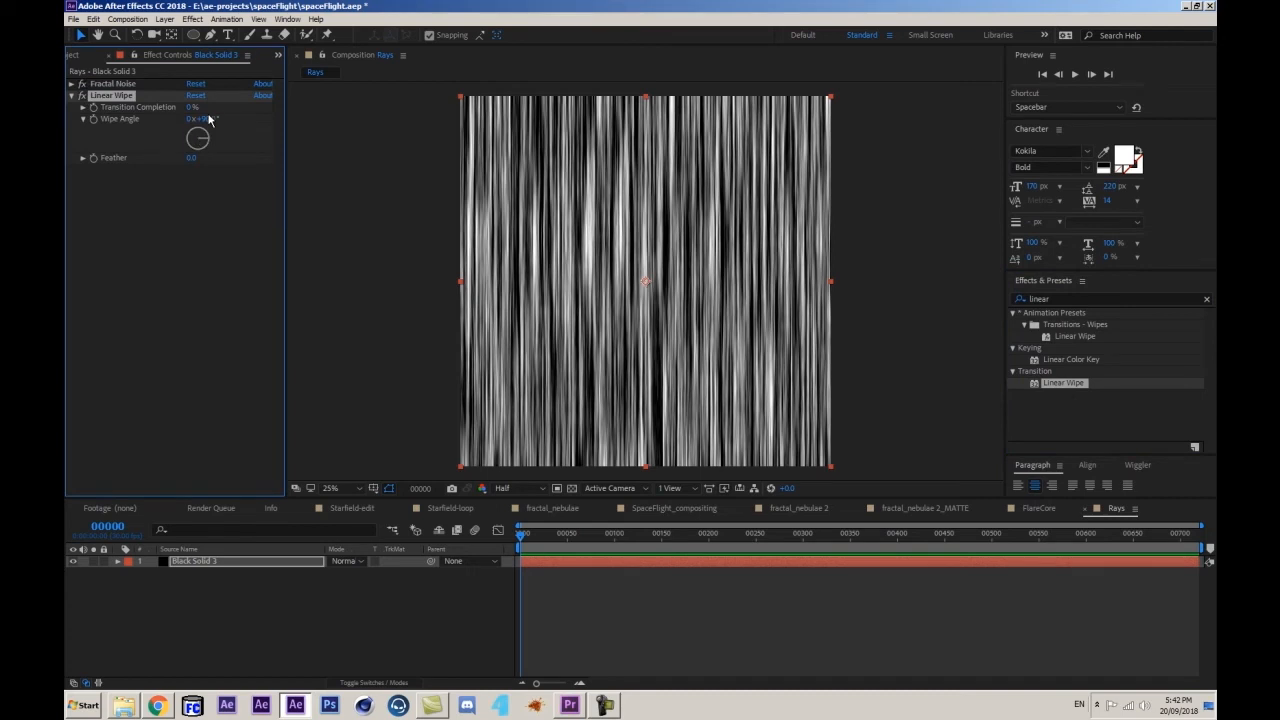
- Set the Linear Wipe's angle to 0°, transition completion to 35% and feather to about 392
click(203, 119)
text(0)
key(Return)
mouse_move(190, 107)
mouse_down()
mouse_move(216, 101)
mouse_move(202, 103)
mouse_up()
drag(188, 158, 456, 155)
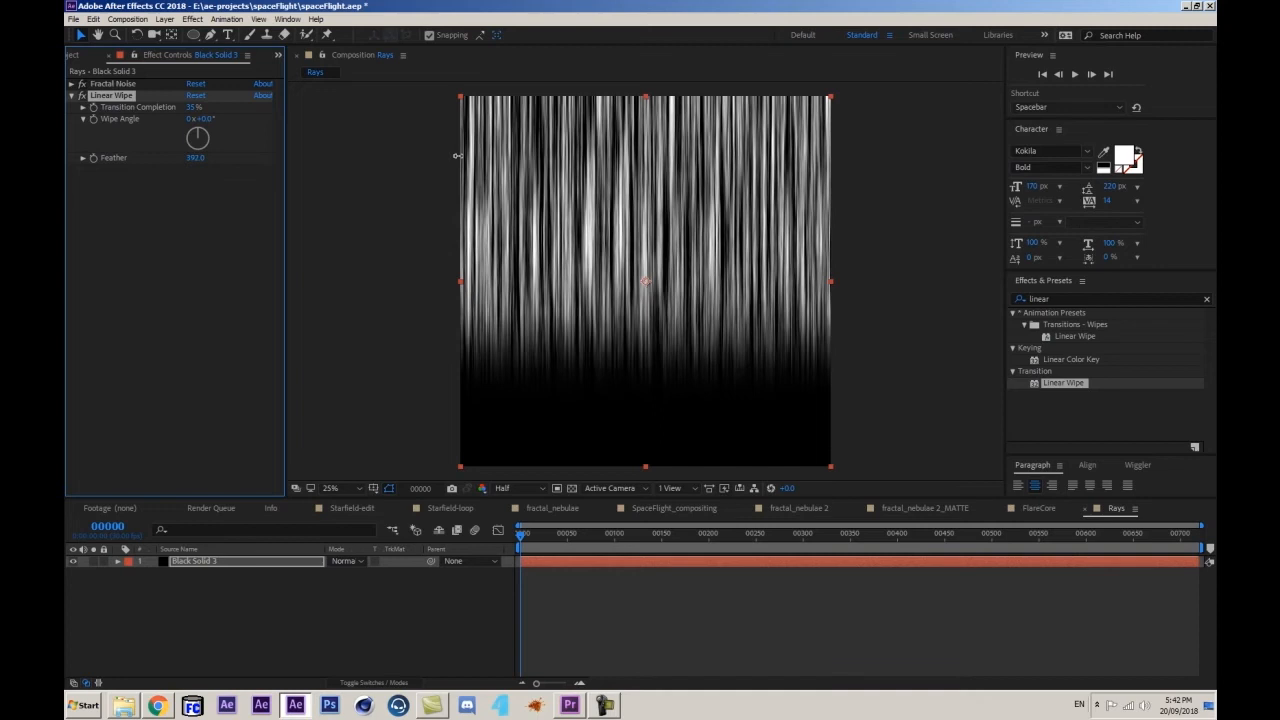
- Nest the Rays composition inside a new composition and name that composition Rays_polar
click(75, 57)
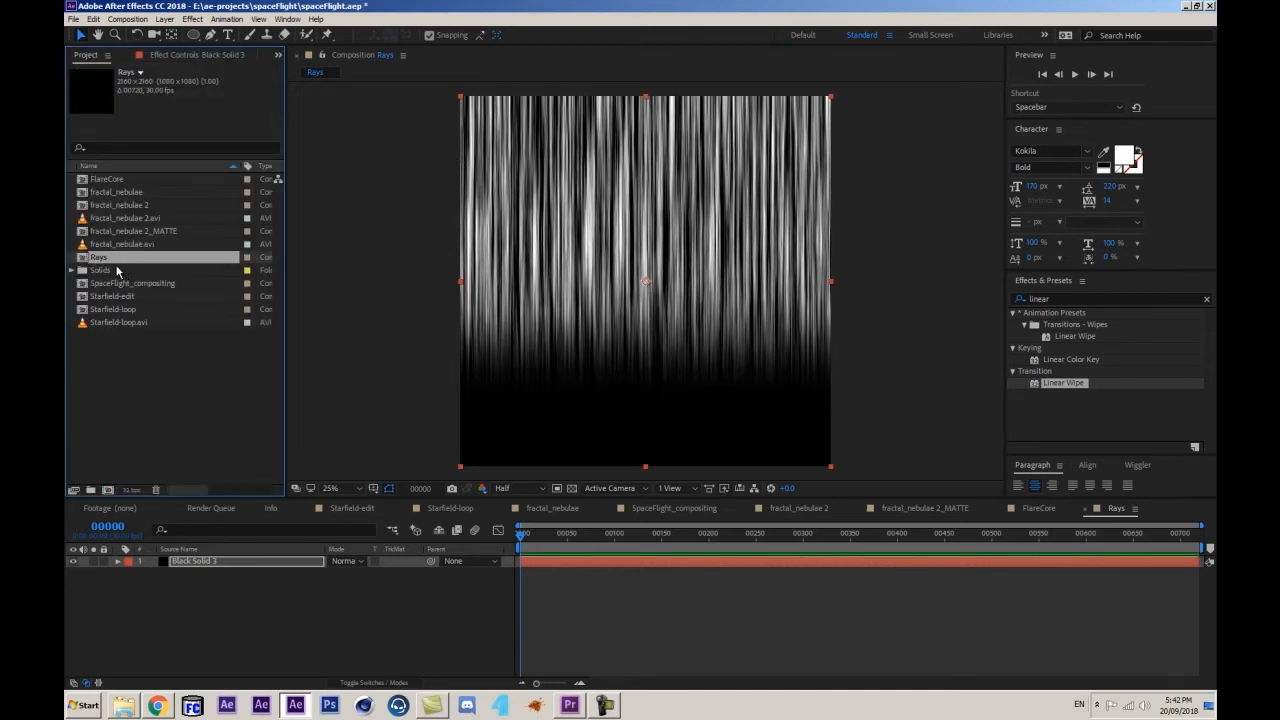
drag(106, 262, 108, 493)
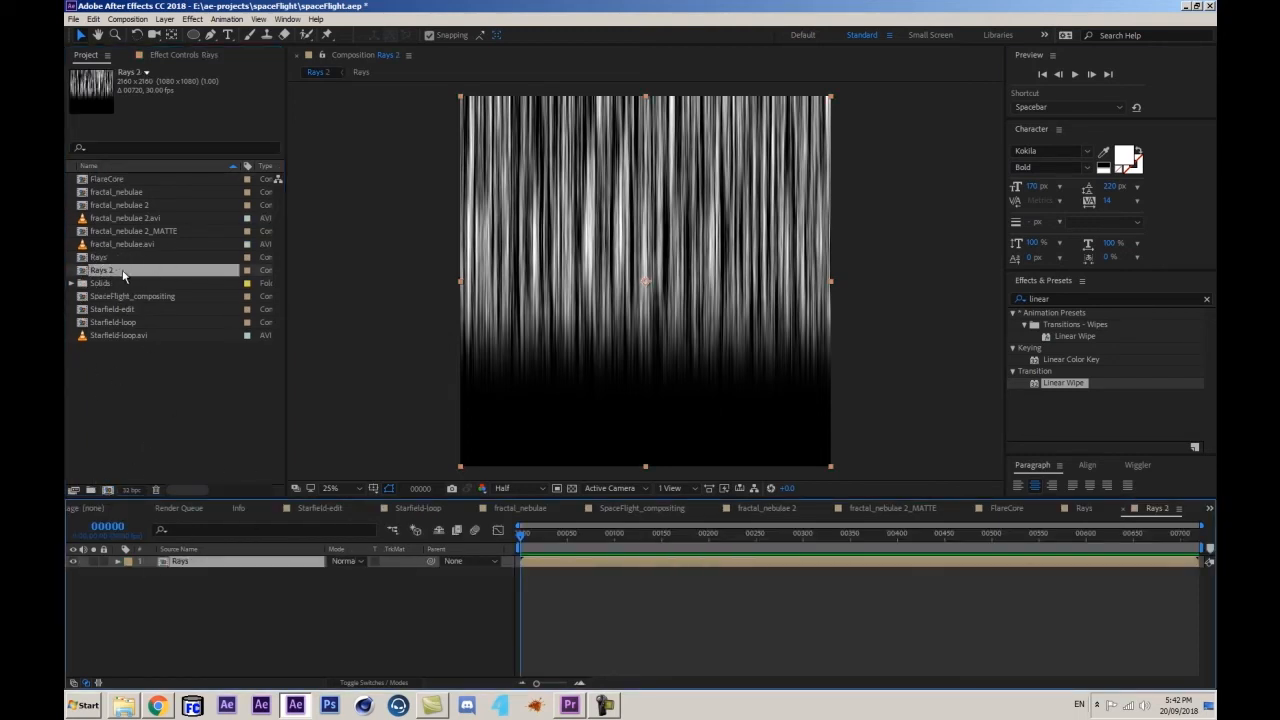
click(110, 278)
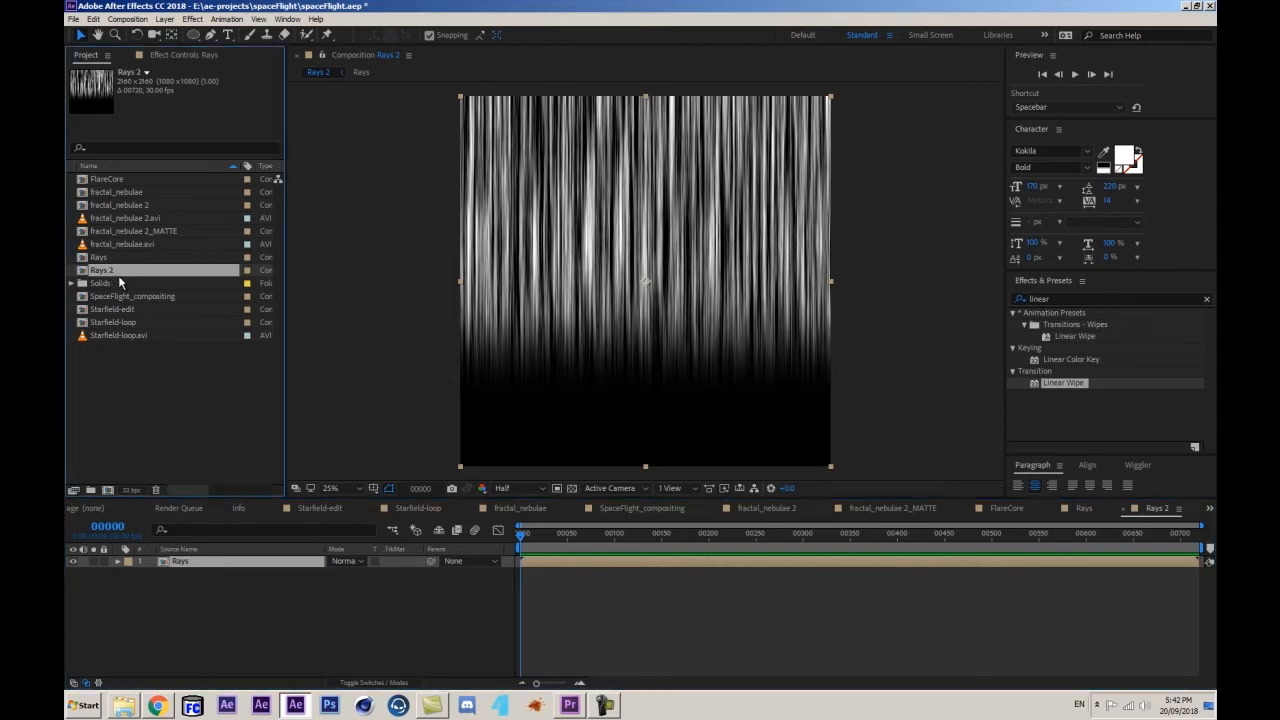
key(Return)
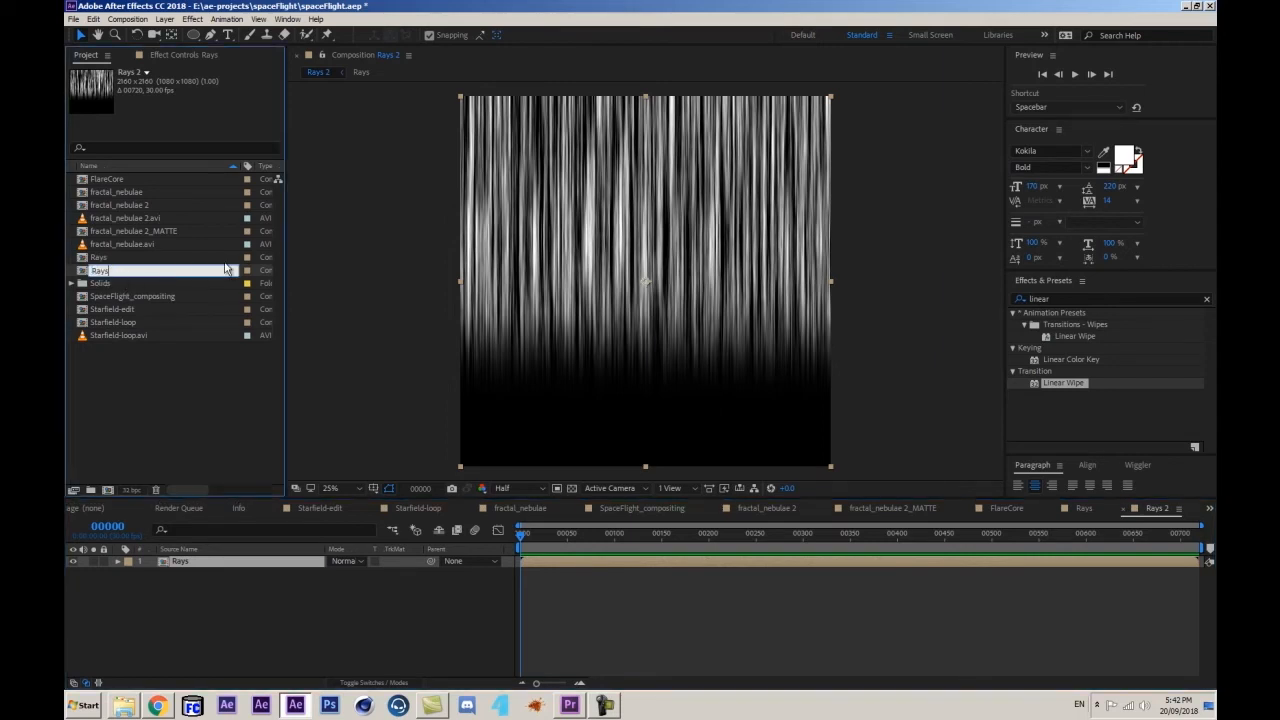
text(Rays_polar)
key(Return)
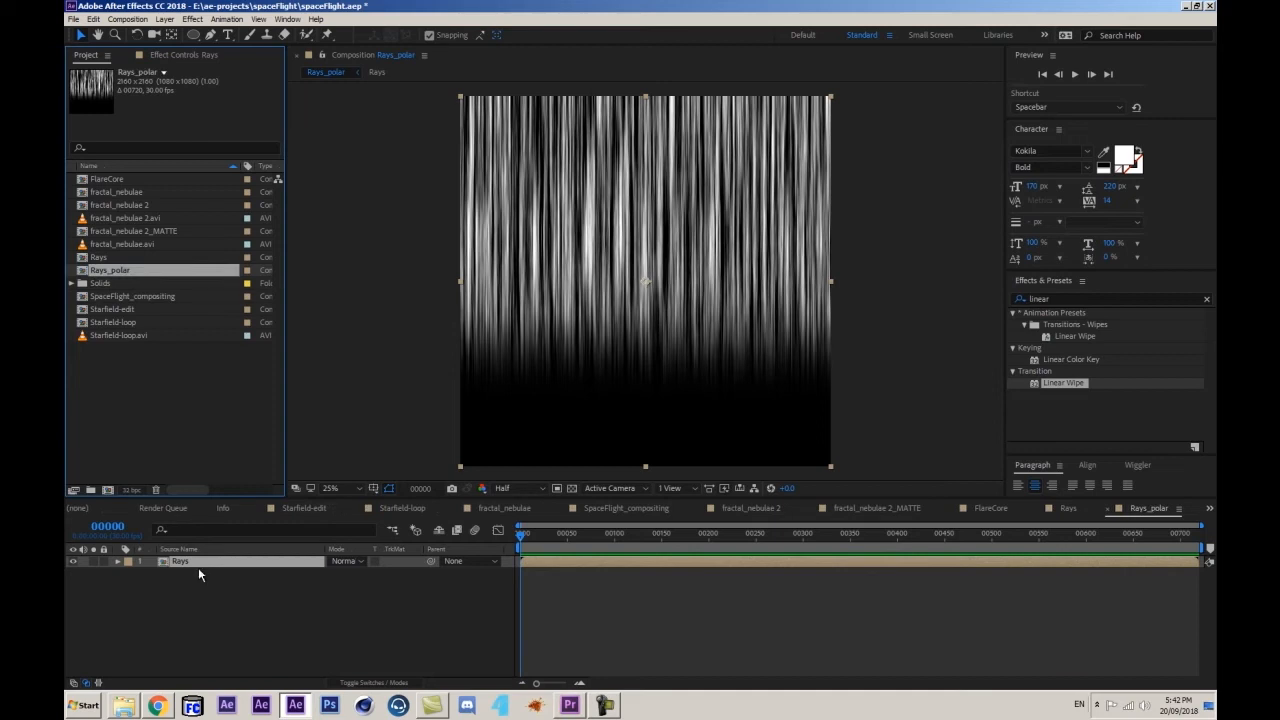
- Inspect the effects on the nested Rays layer and on the solid inside its source composition, returning to Rays_polar
click(198, 567)
click(178, 564)
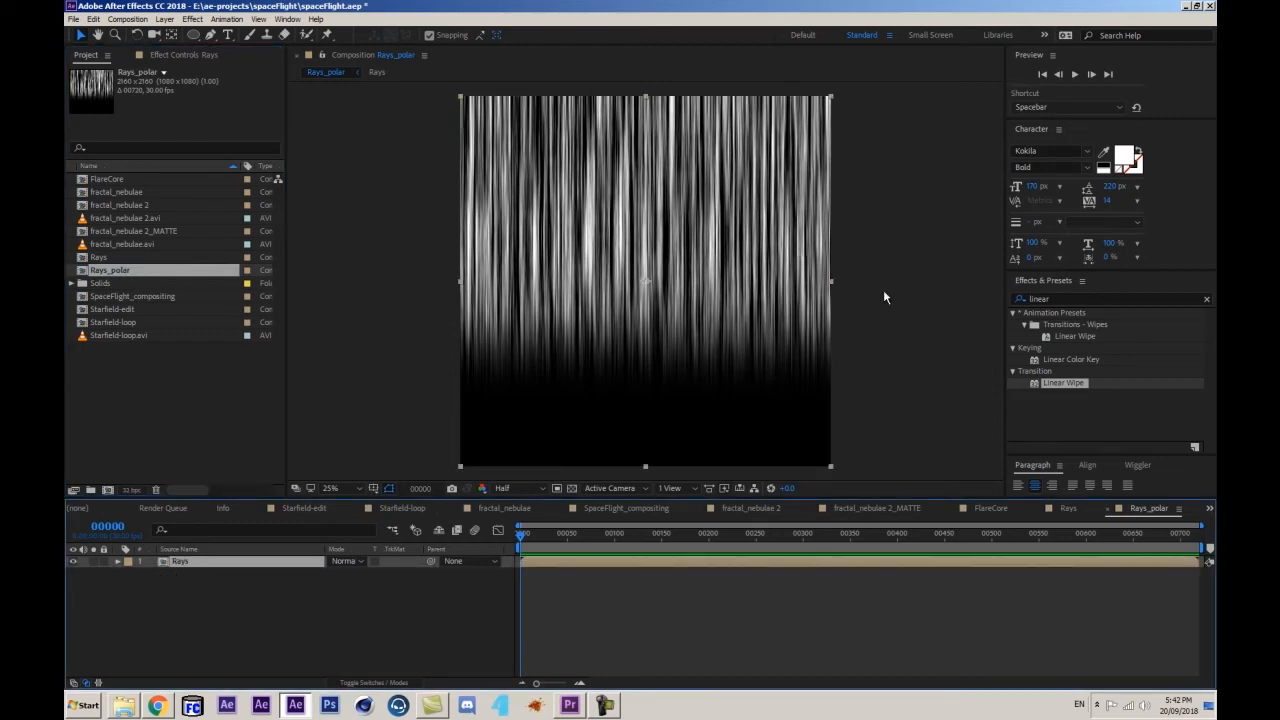
click(179, 57)
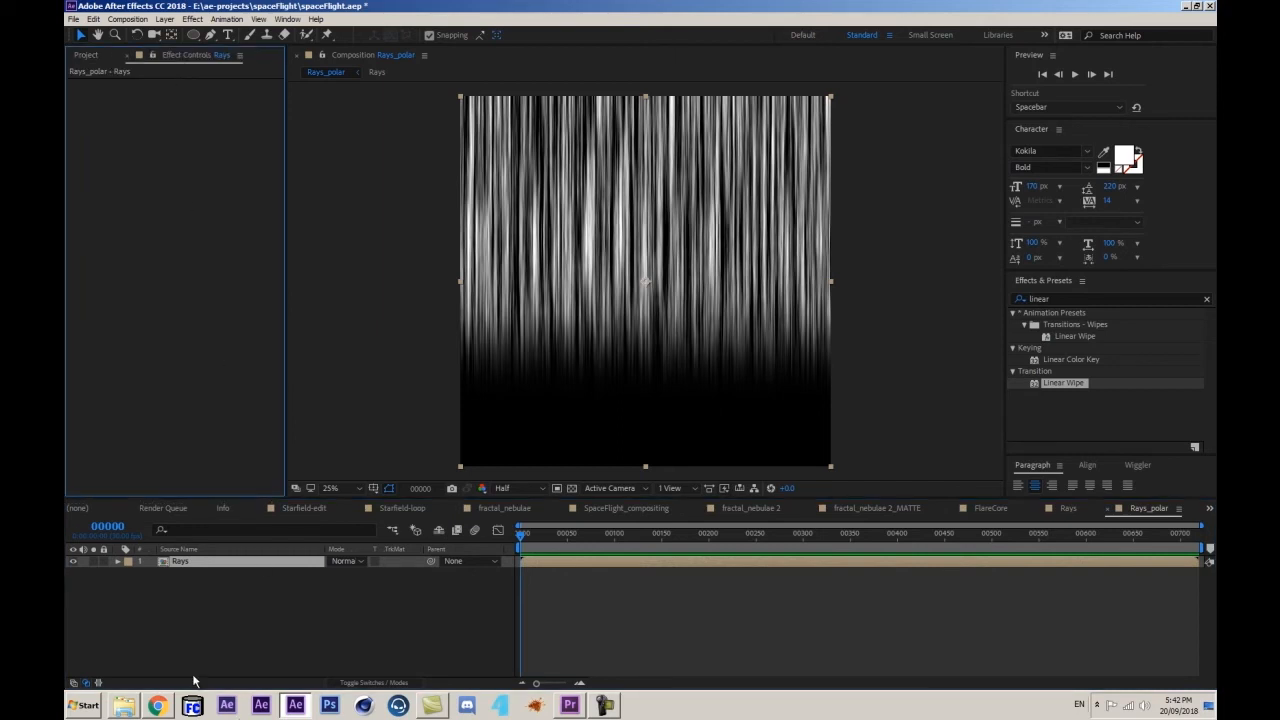
click(179, 563)
double_click(192, 566)
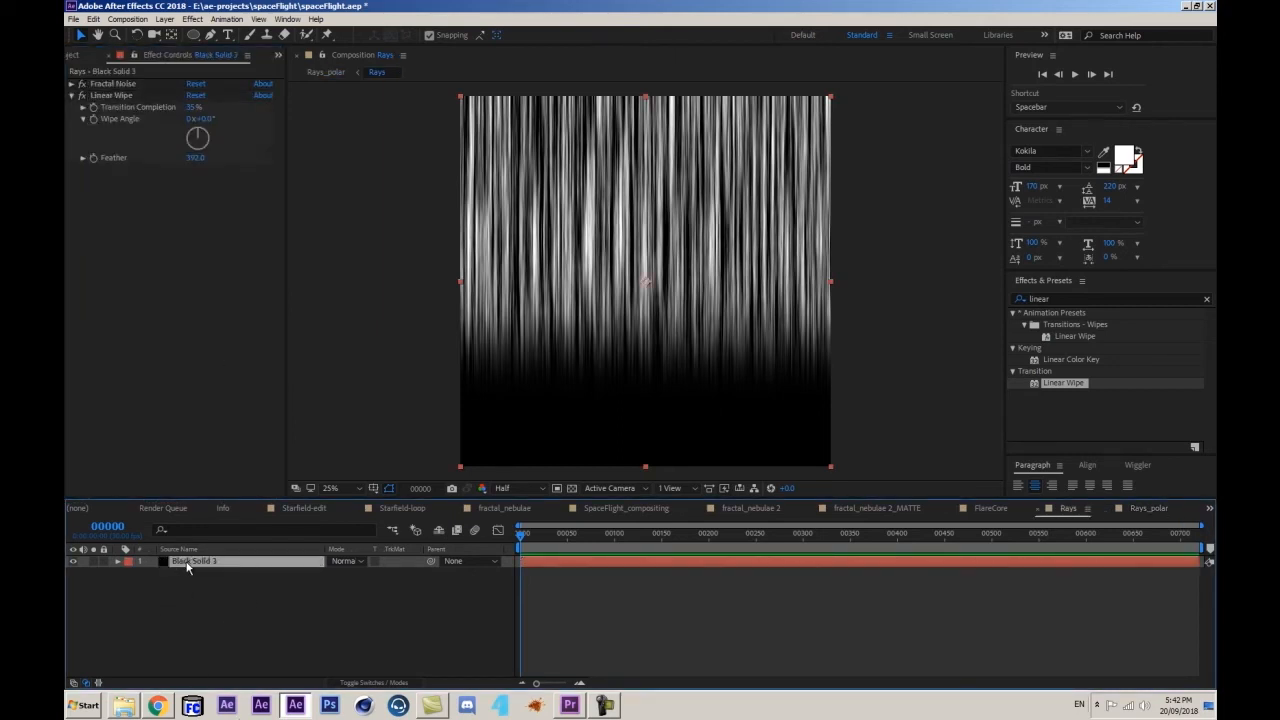
click(389, 530)
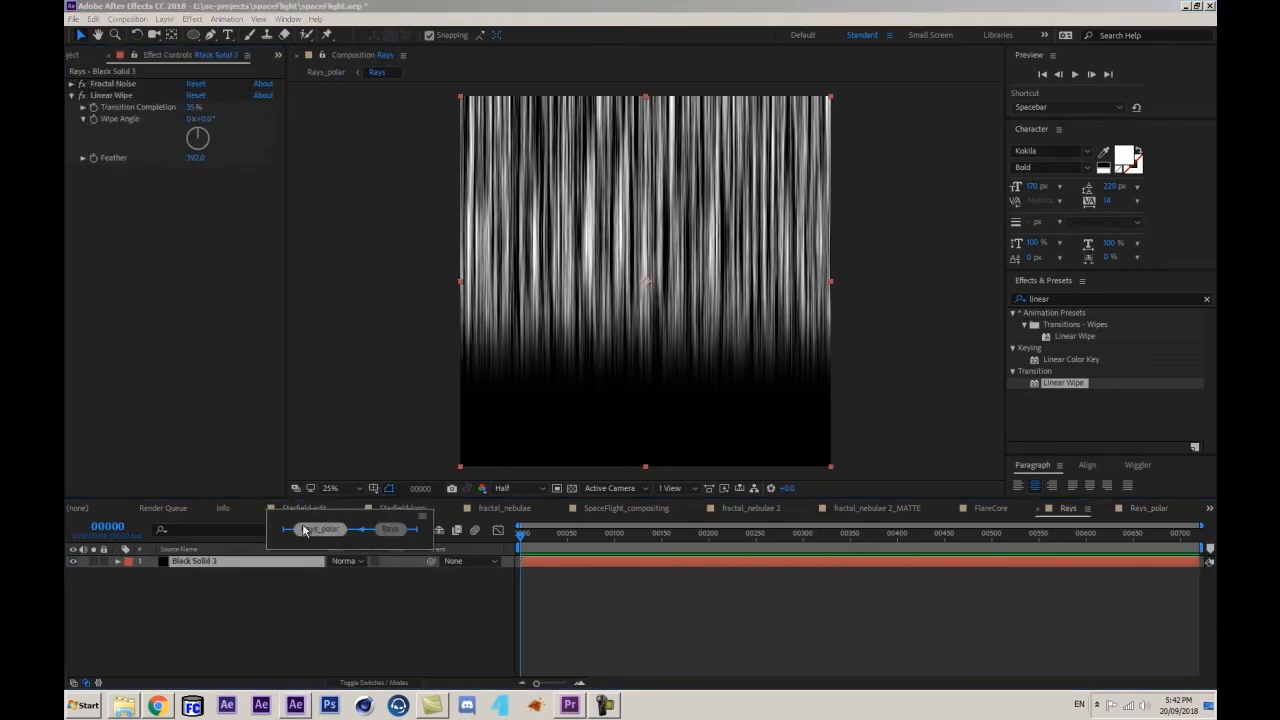
click(310, 530)
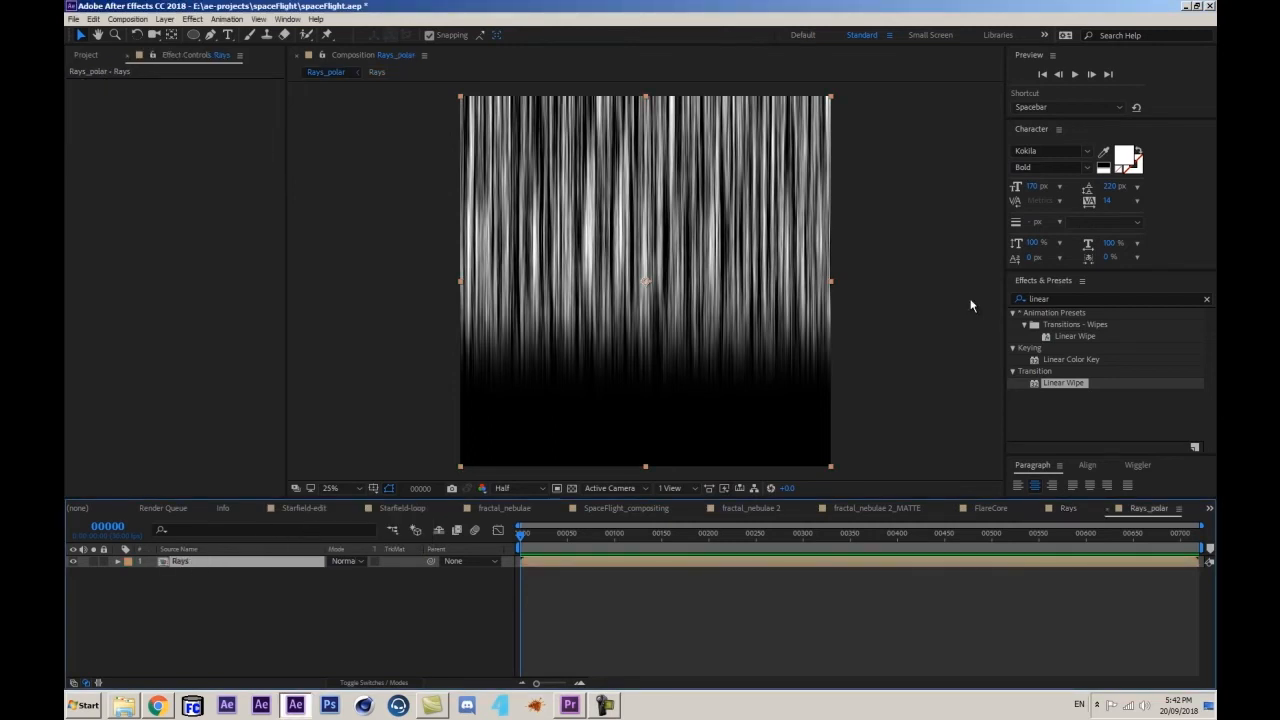
- Search the effects for "polar" and apply Polar Coordinates to the nested Rays layer
double_click(1051, 297)
text(polar)
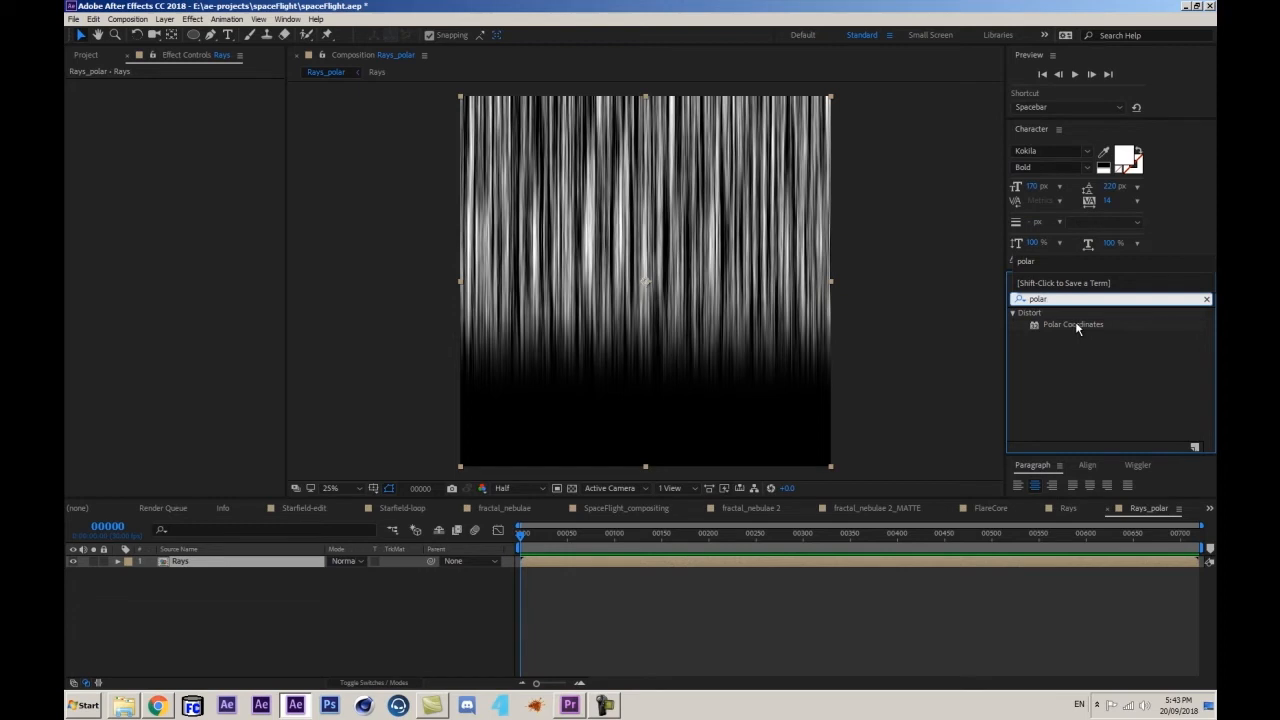
drag(1075, 324, 1027, 320)
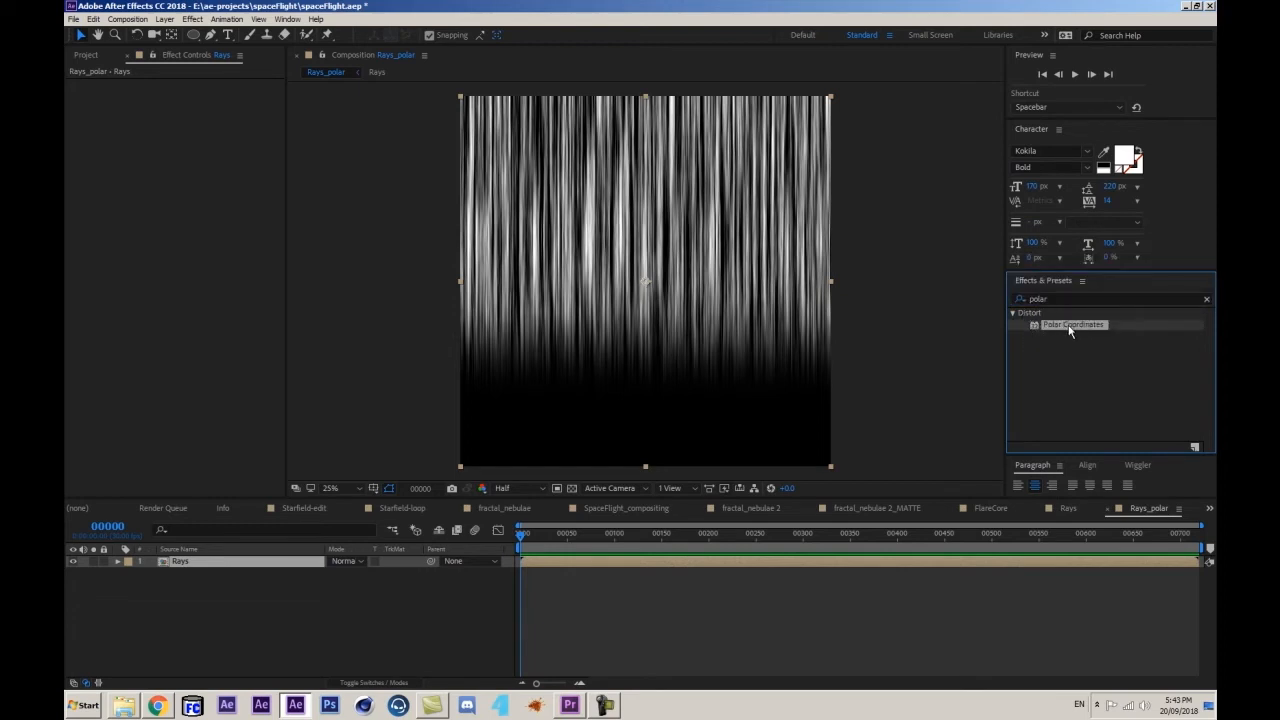
drag(1069, 330, 208, 566)
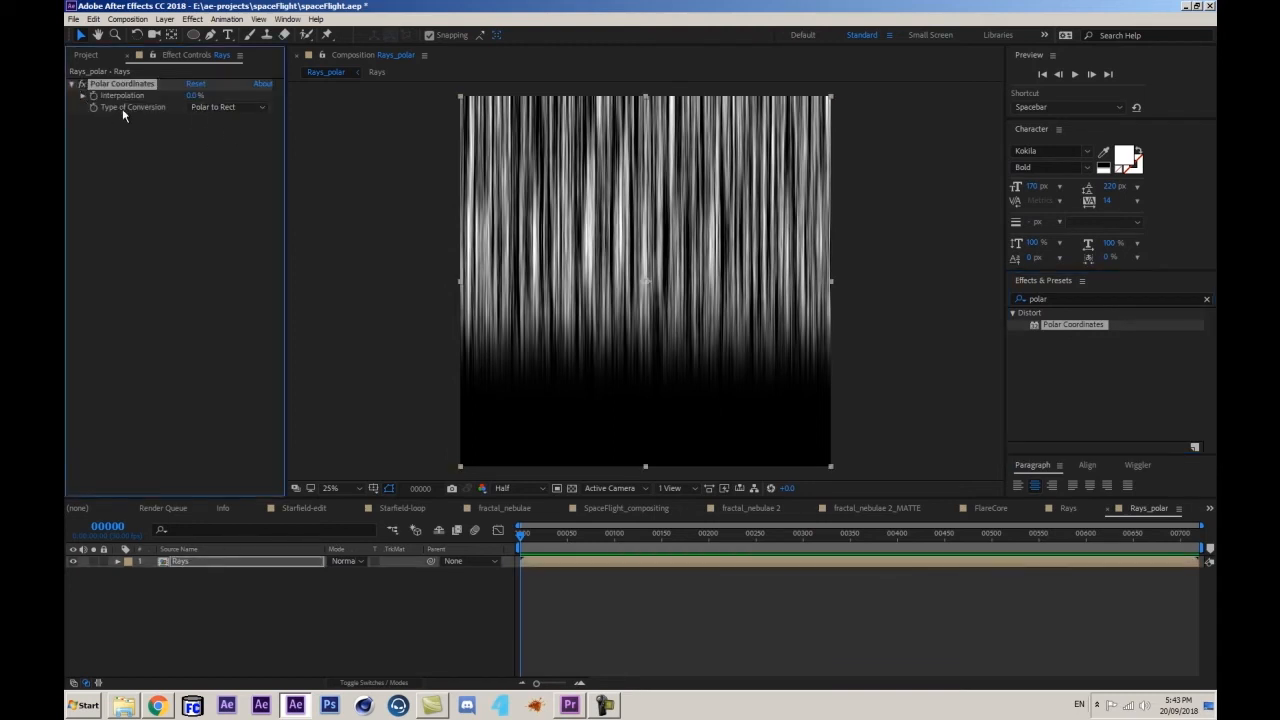
- Set the Polar Coordinates conversion on the nested Rays layer to Rect to Polar with 100% interpolation
click(212, 107)
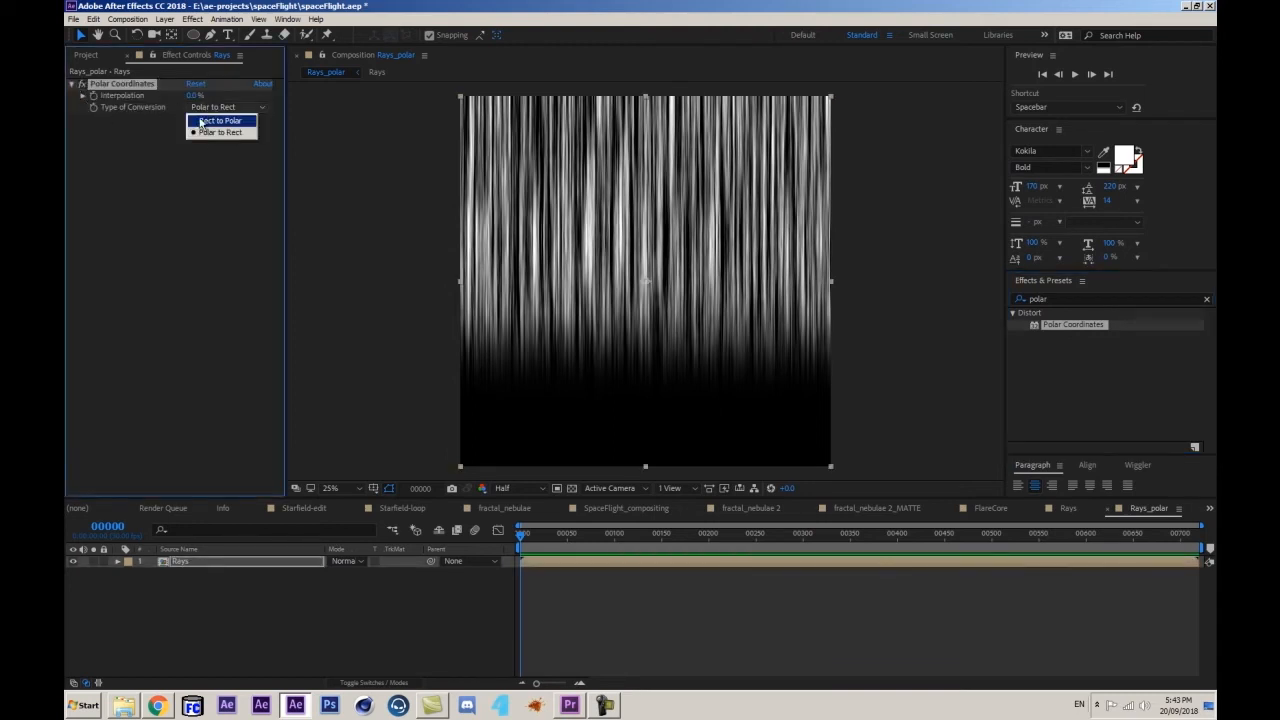
click(219, 120)
drag(192, 94, 316, 75)
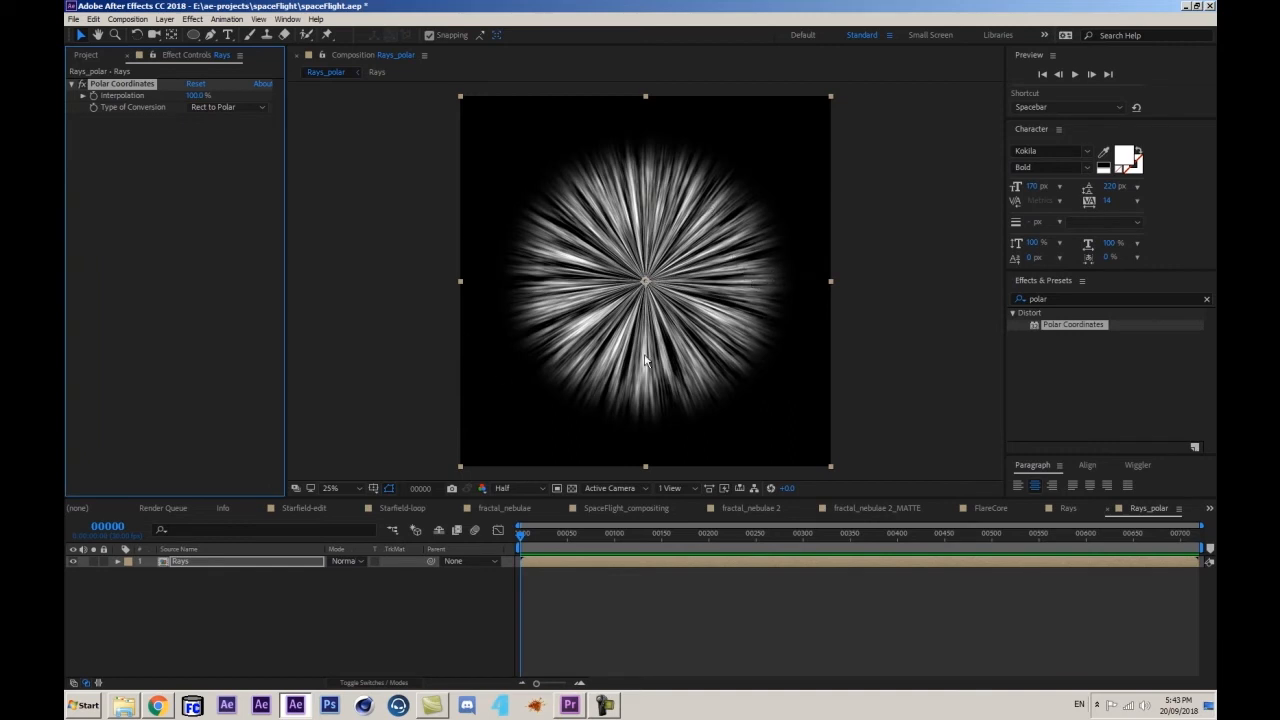
click(289, 631)
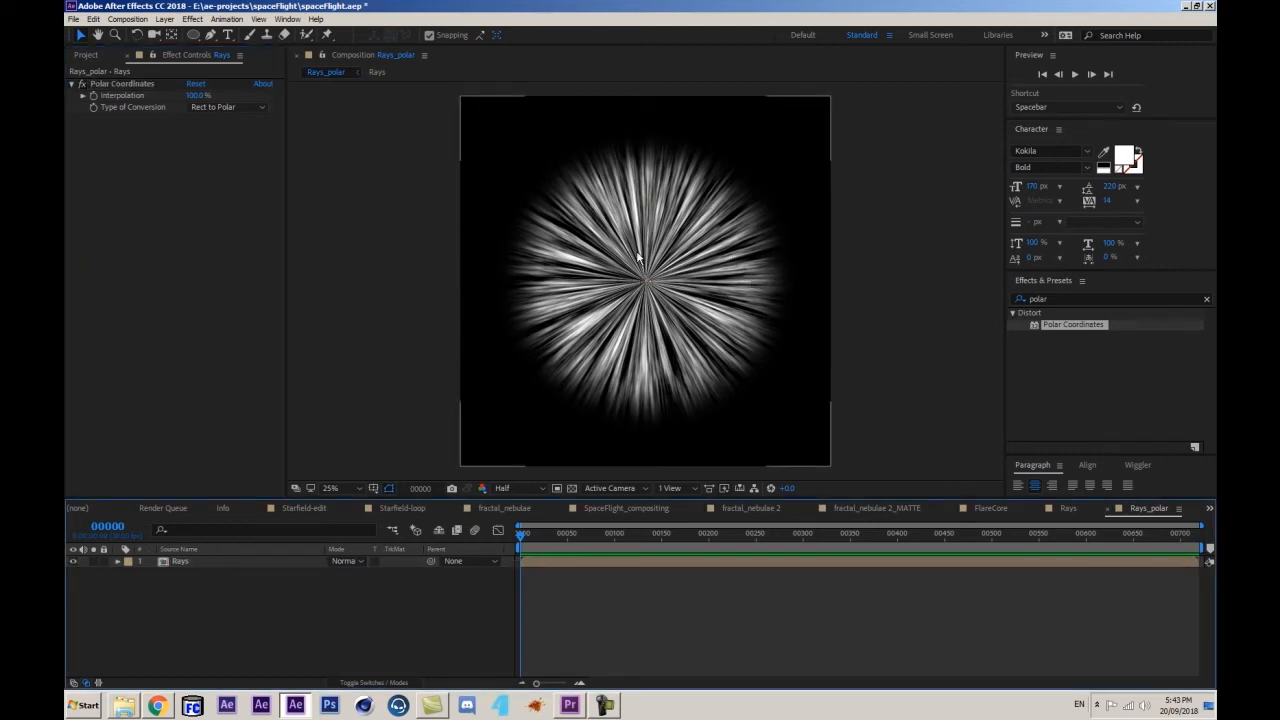
- Expand the Fractal Noise settings of the solid in Rays and return to Rays_polar with those settings kept on view
double_click(202, 560)
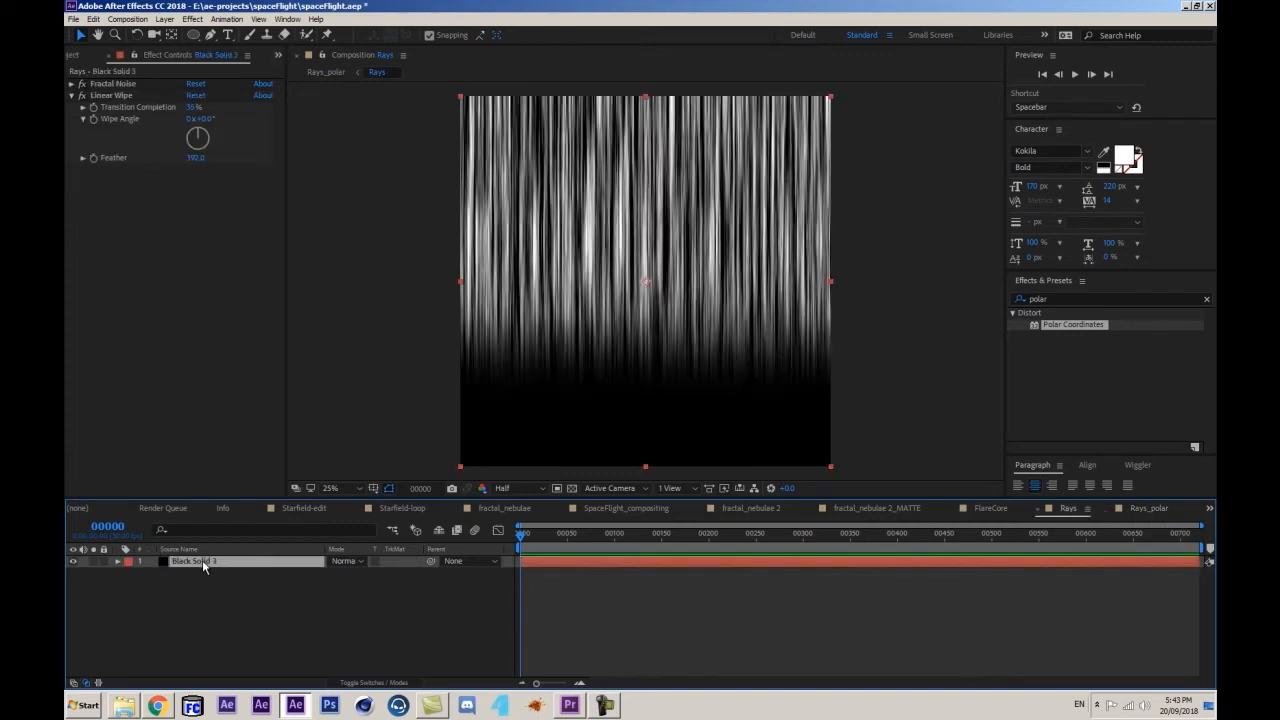
click(72, 84)
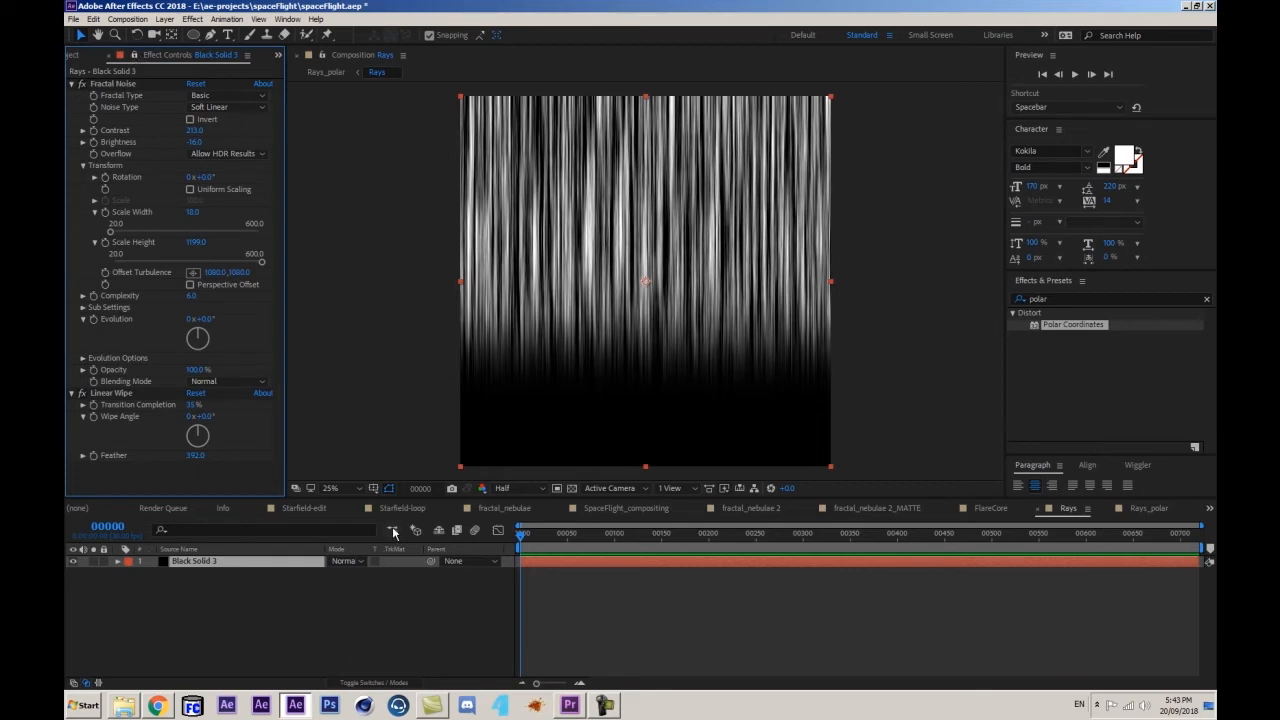
click(393, 531)
click(310, 531)
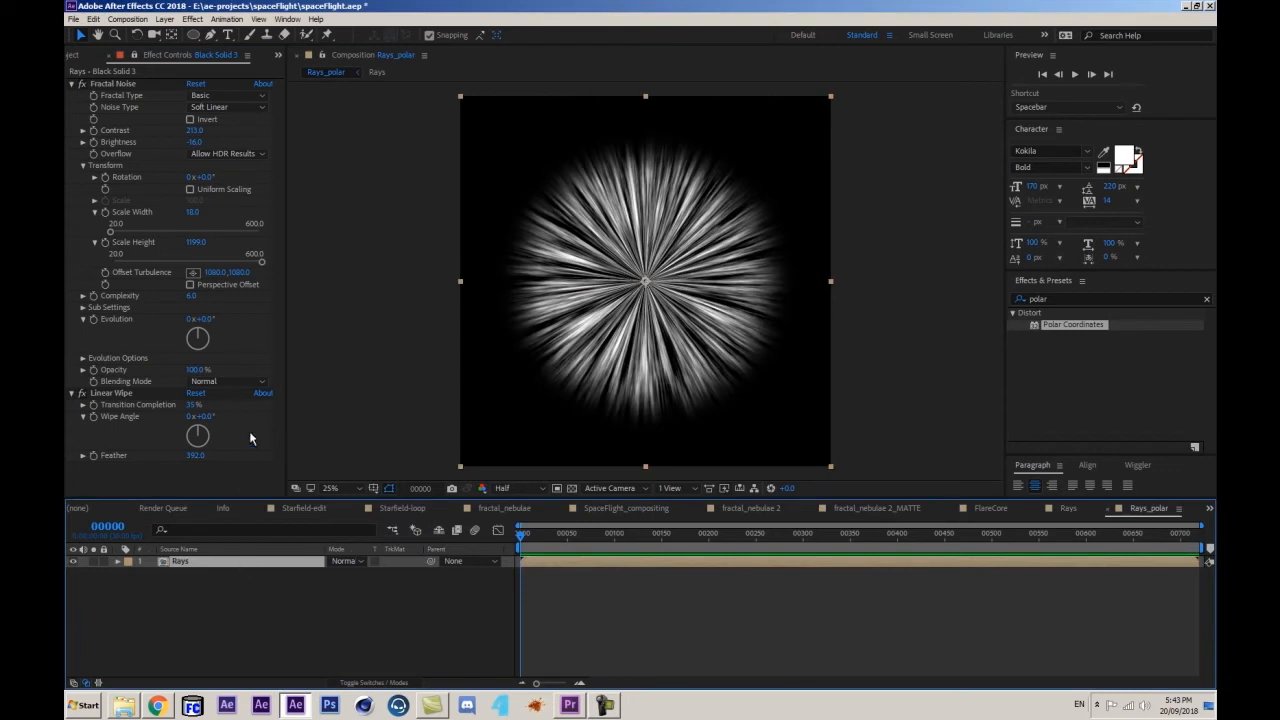
- Set the solid's Fractal Noise contrast to about 399, brightness to about -37 and scale height to about 3660
drag(194, 142, 252, 134)
drag(150, 148, 275, 121)
drag(192, 142, 206, 146)
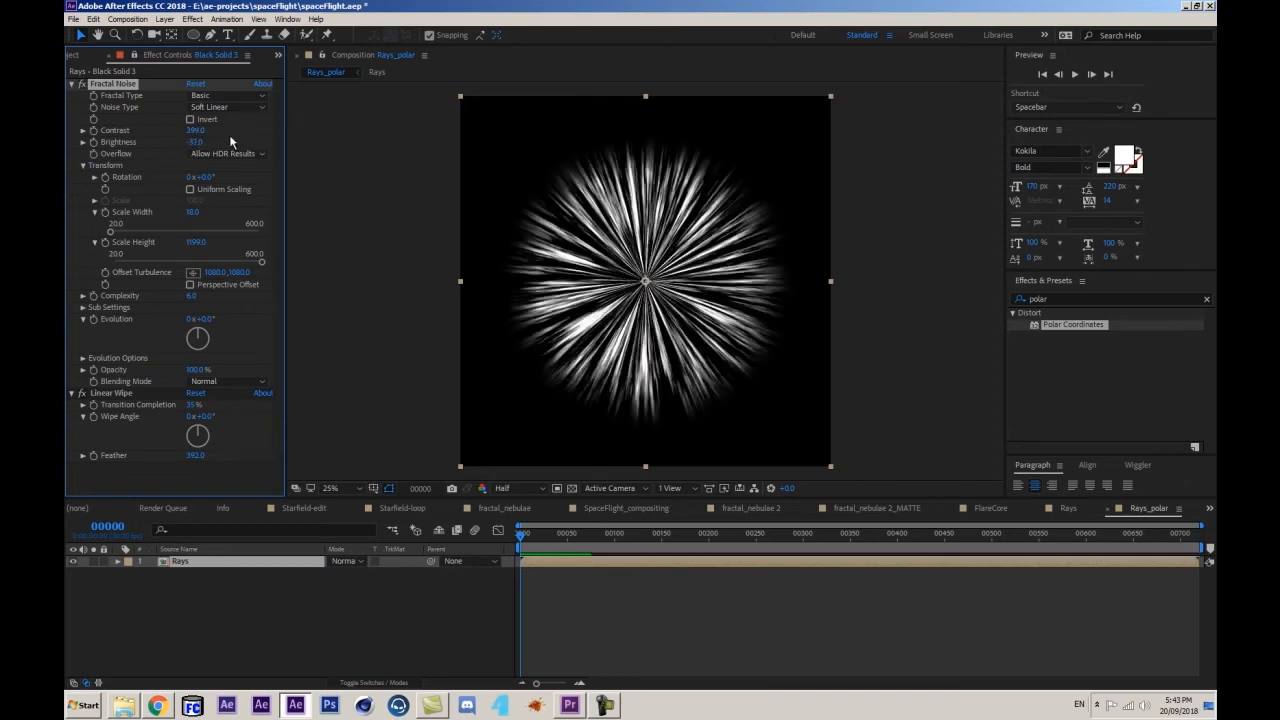
drag(198, 244, 397, 210)
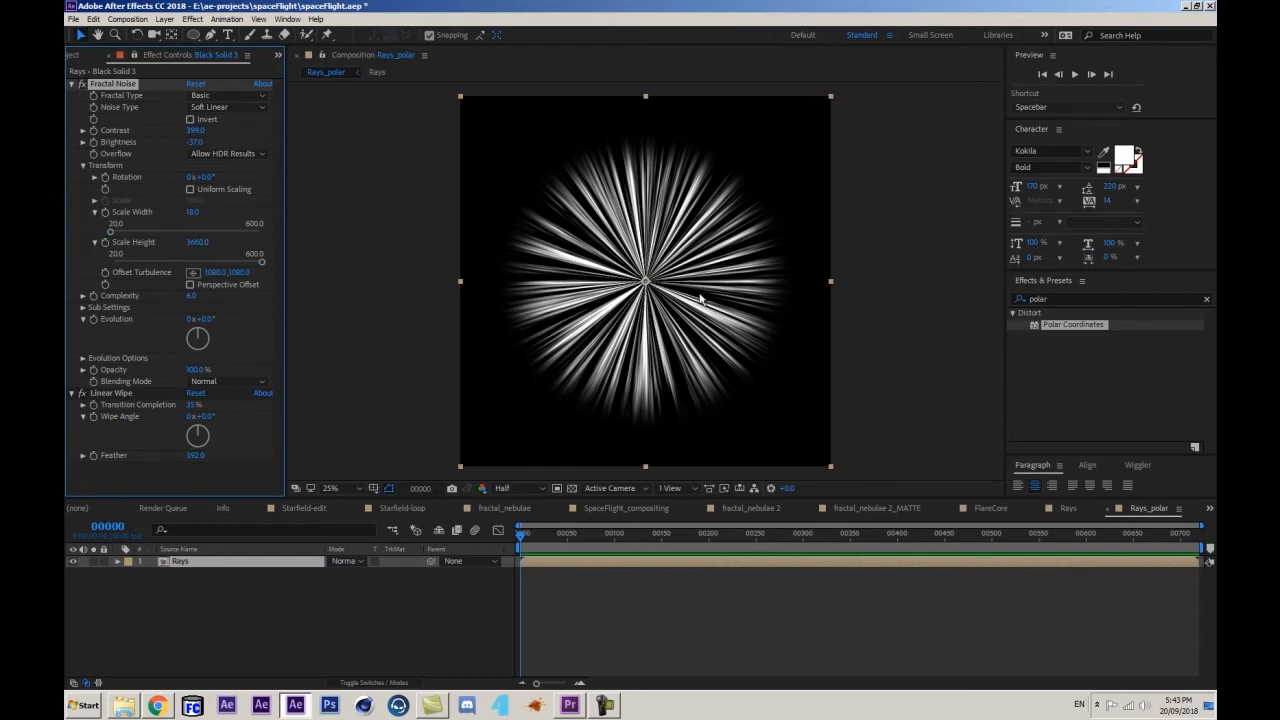
click(428, 595)
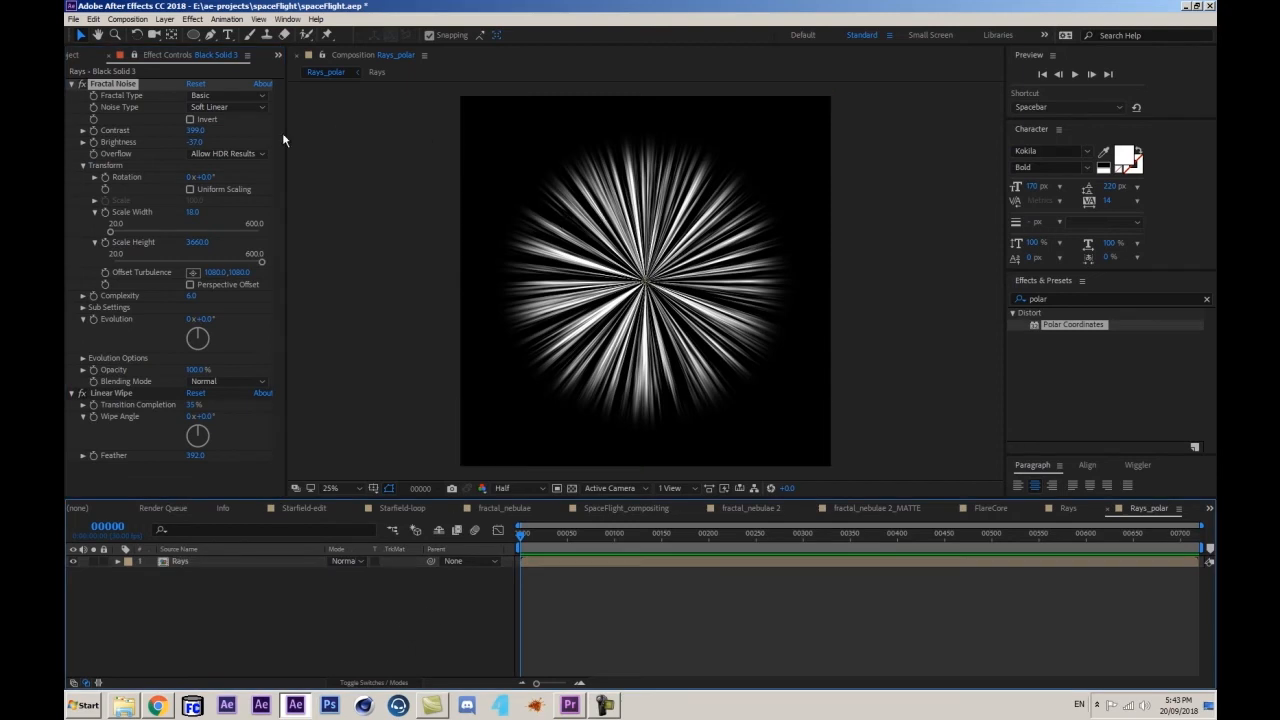
- Try lowering the Fractal Noise brightness to about -86
drag(196, 143, 160, 146)
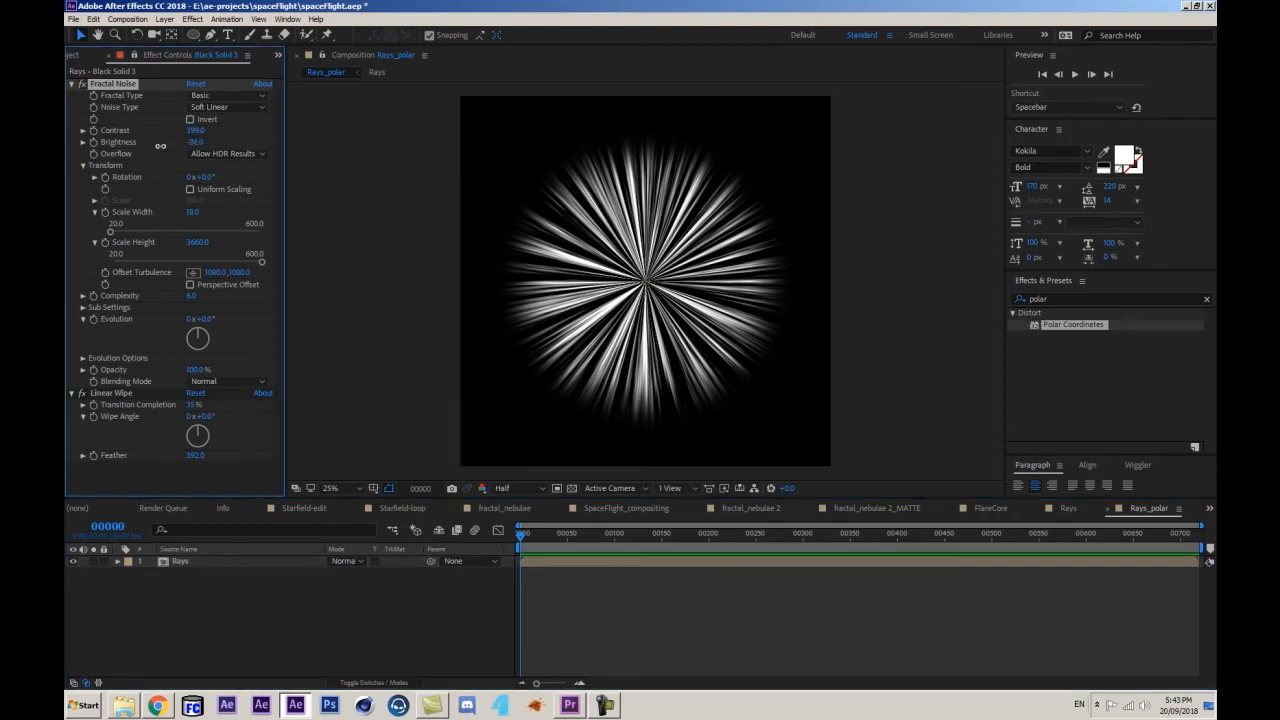
click(80, 56)
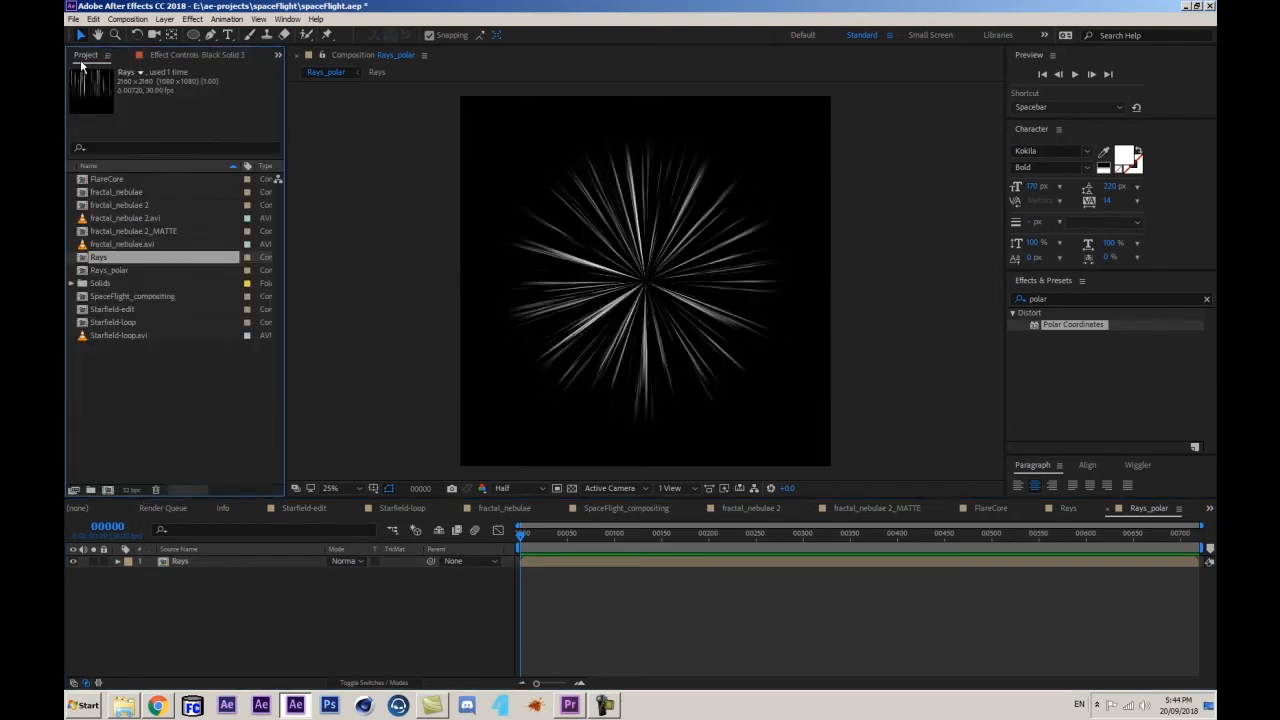
click(162, 58)
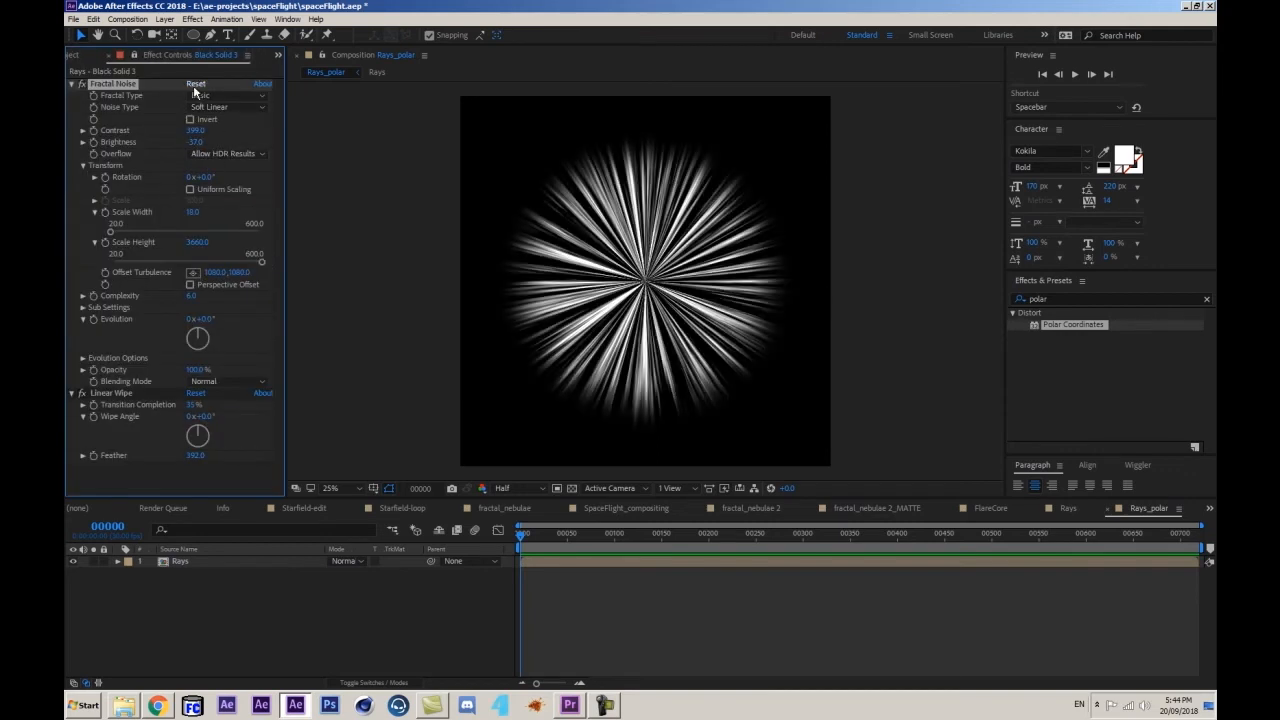
- Open the FlareCore composition, add Rays_polar as its top layer and set that layer's blending mode to Add
click(131, 60)
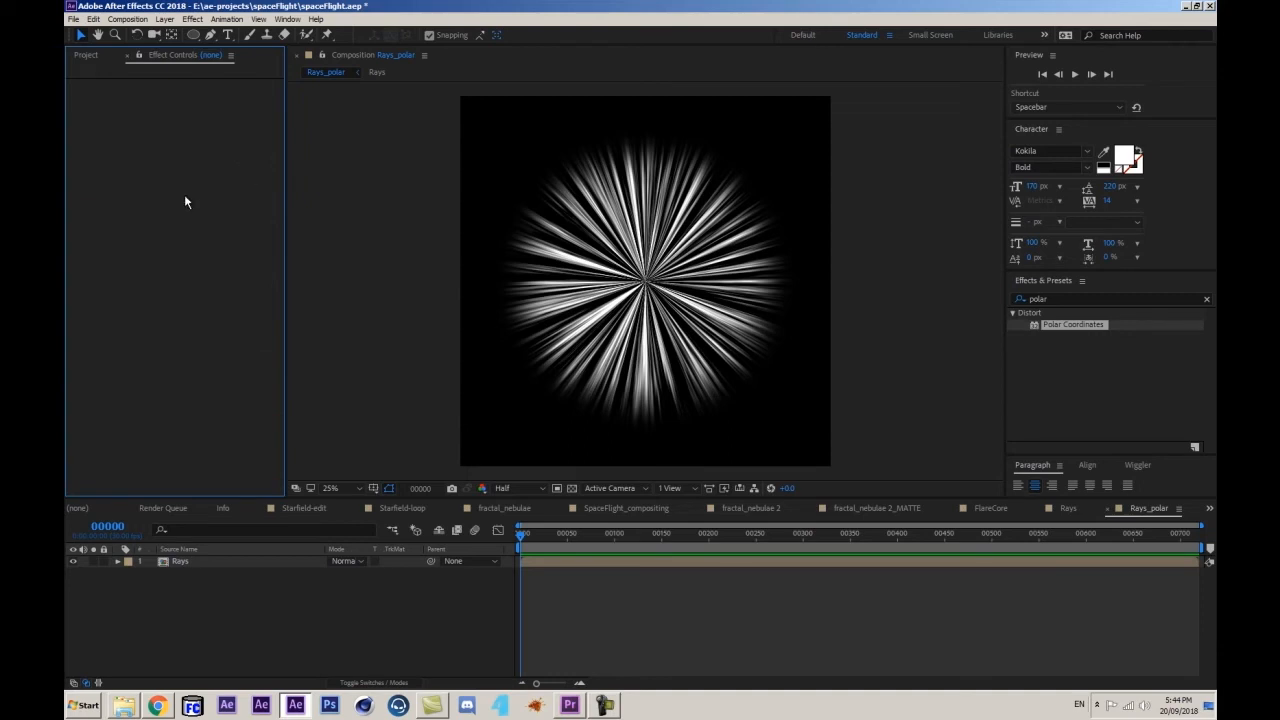
click(86, 55)
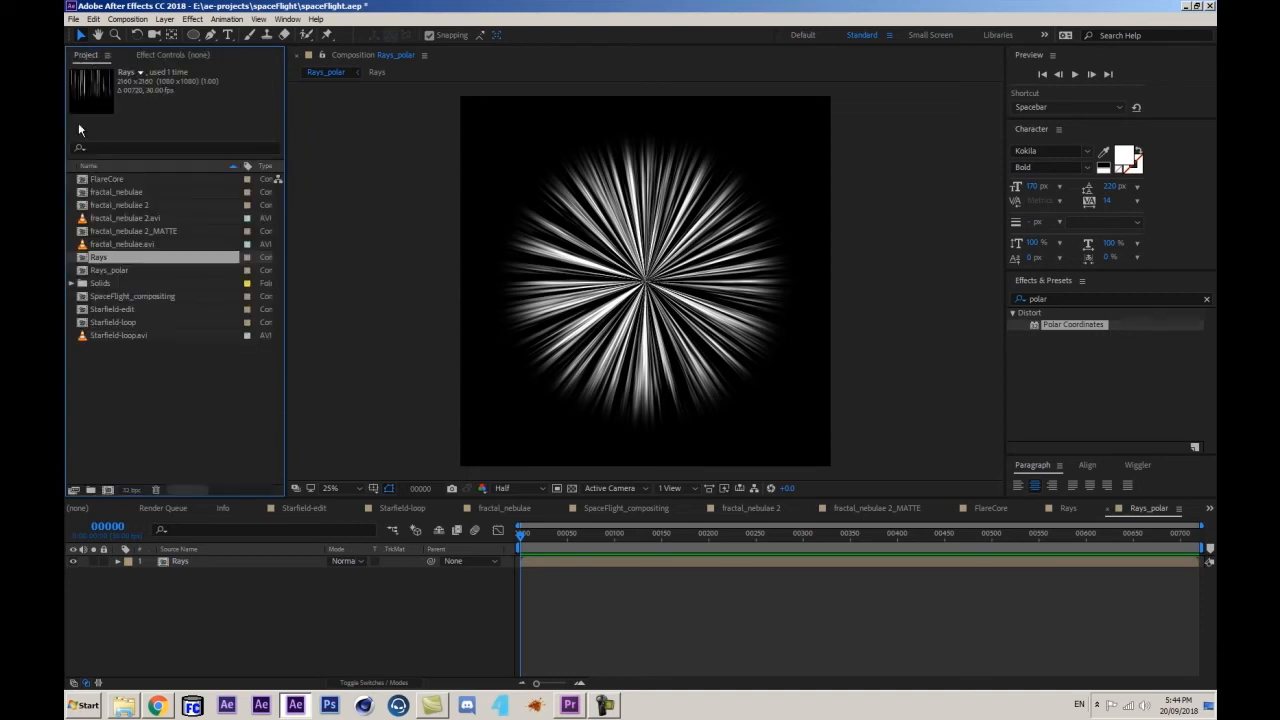
click(117, 181)
double_click(117, 181)
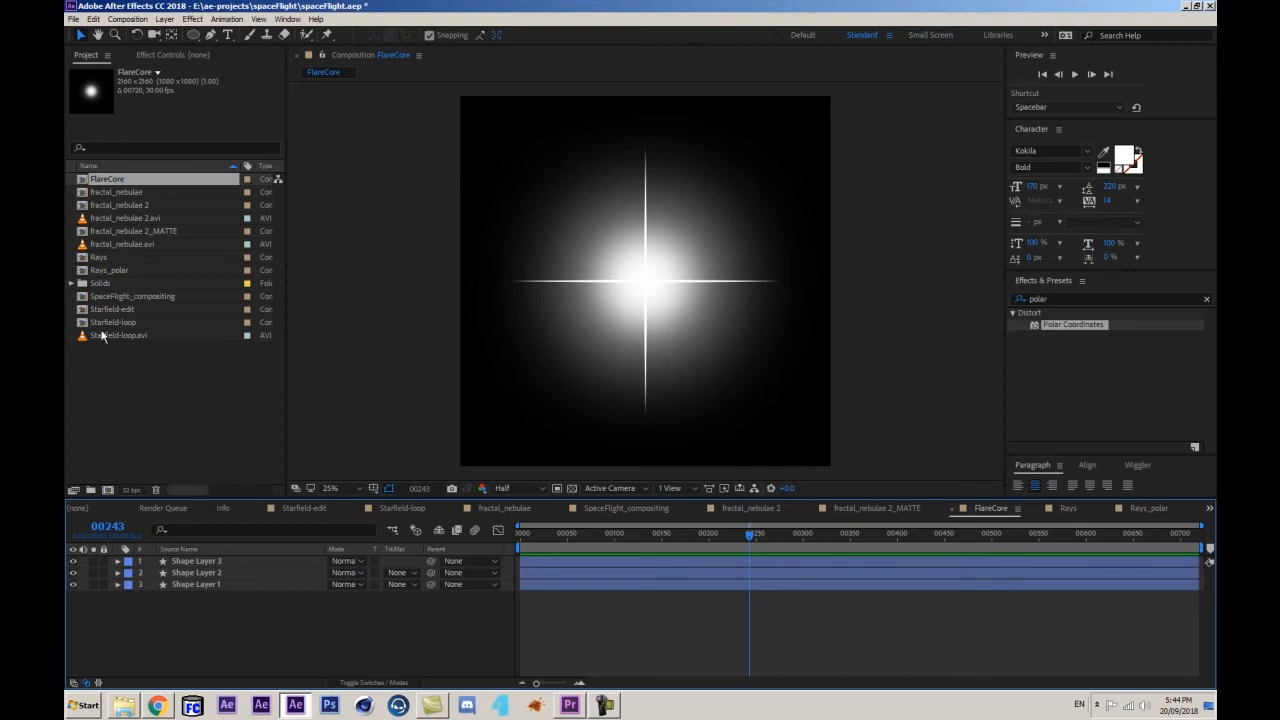
drag(113, 269, 249, 566)
click(347, 561)
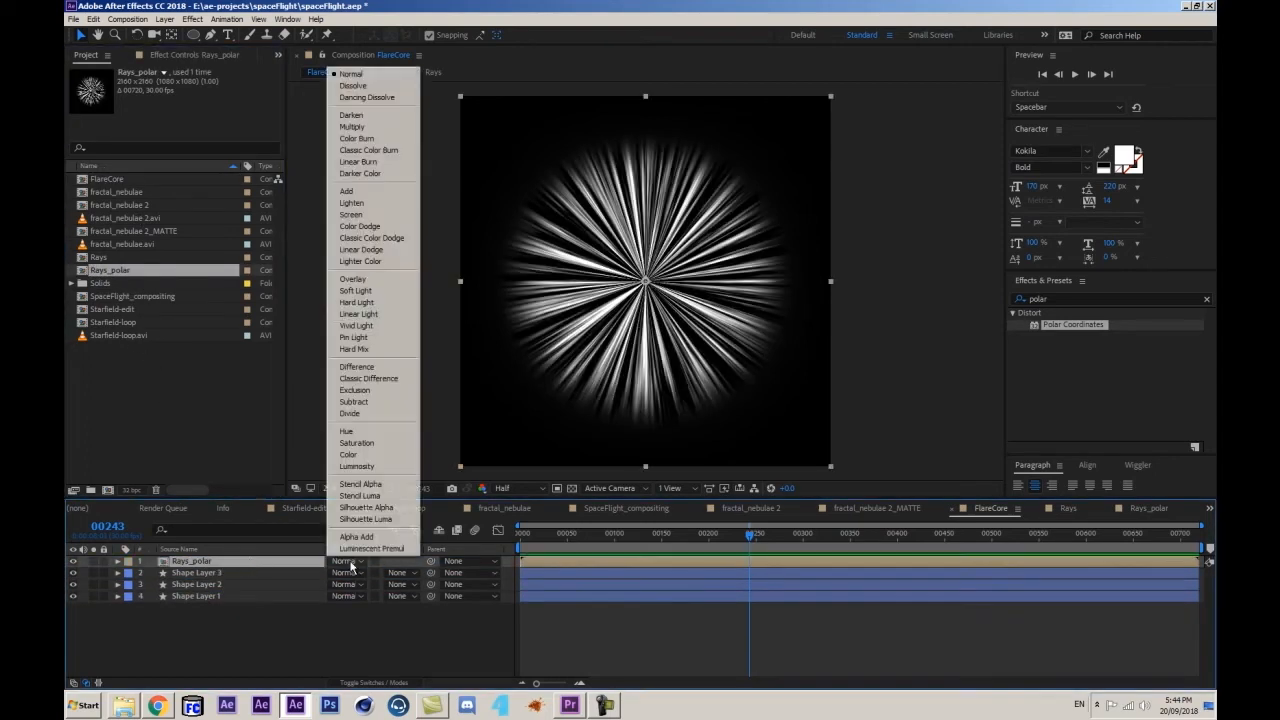
click(372, 198)
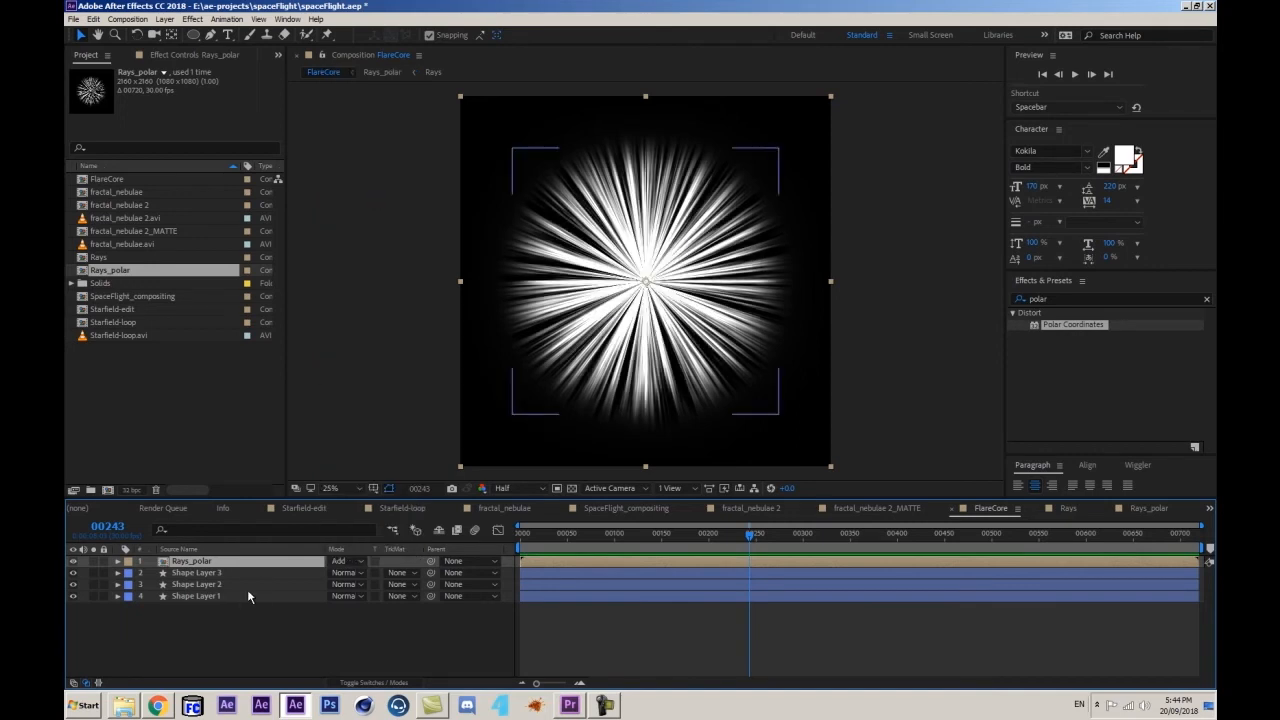
- Lower the opacity of the Rays_polar layer in FlareCore to make the rays fainter over the core
key(t)
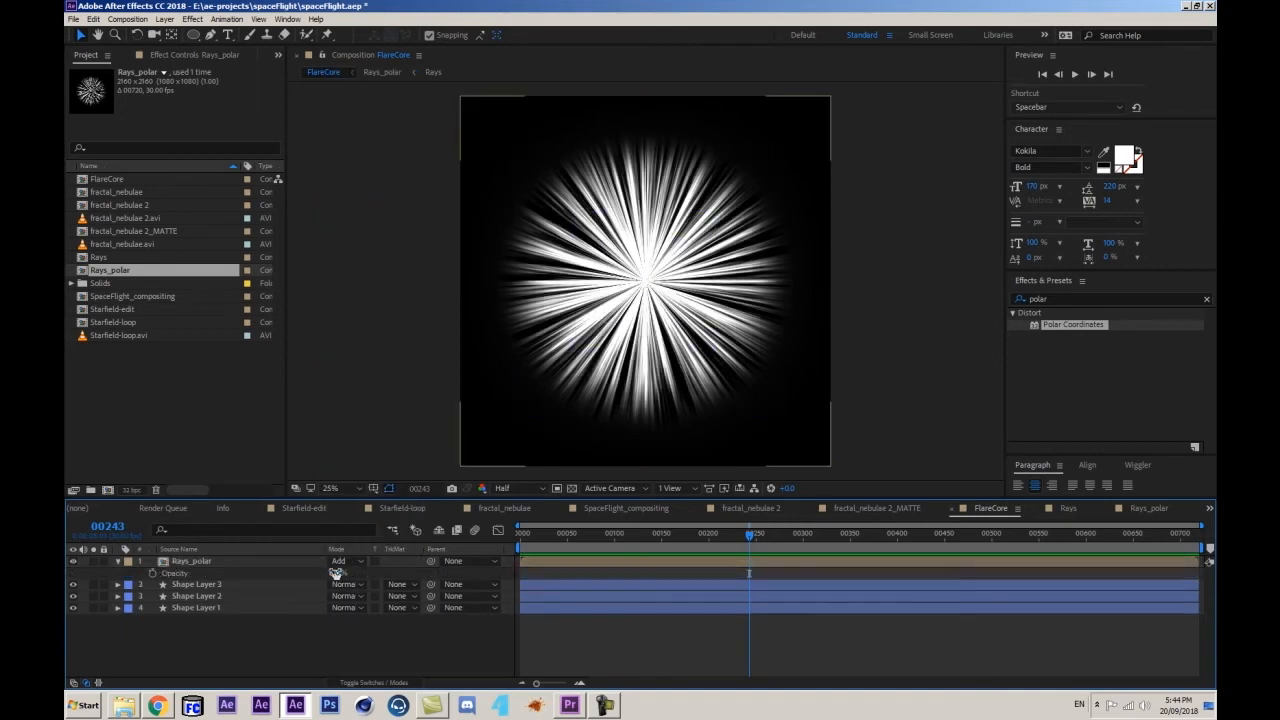
drag(331, 571, 244, 584)
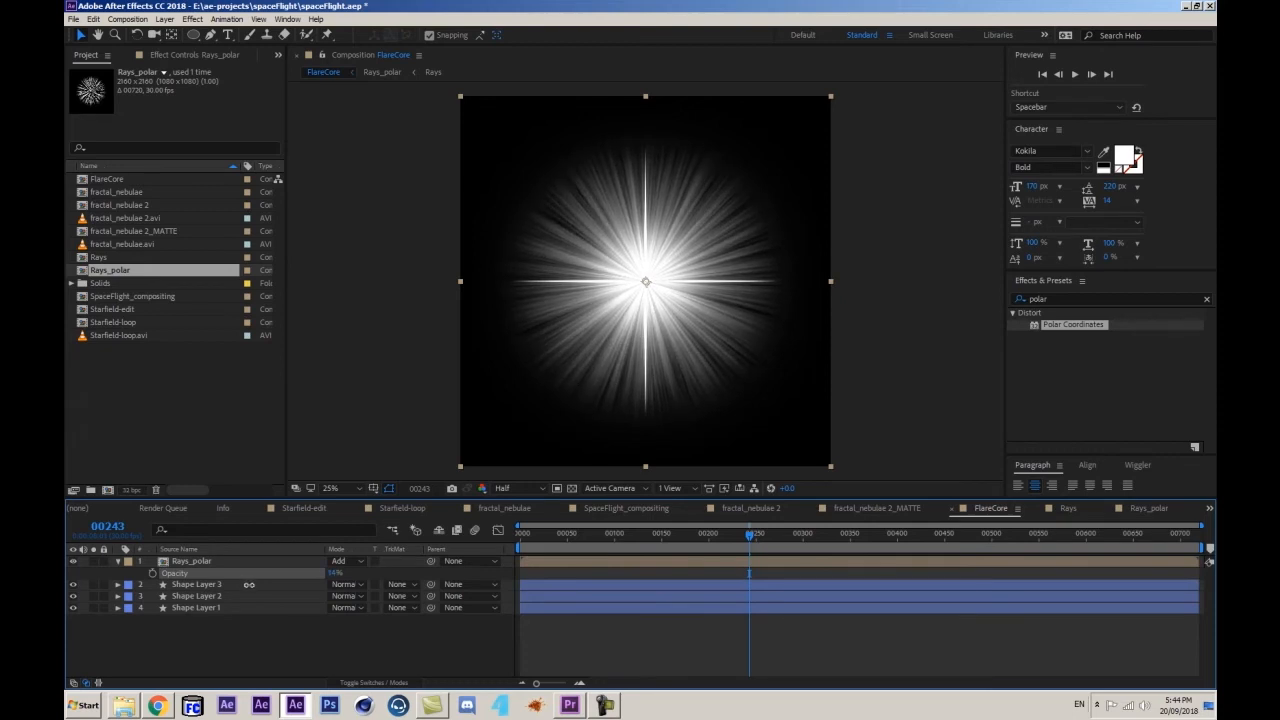
drag(250, 584, 237, 580)
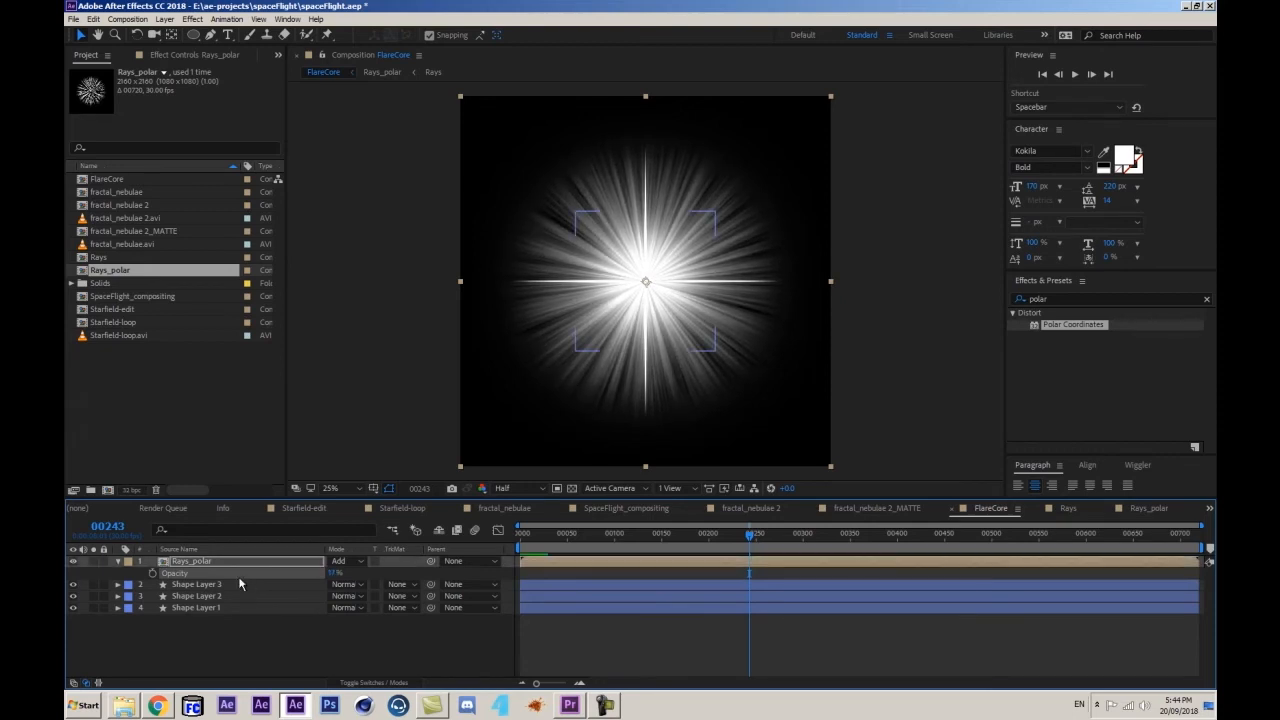
- Set the star path on Shape Layer 1 to an outer radius of about 851 and an inner radius of 8
click(196, 609)
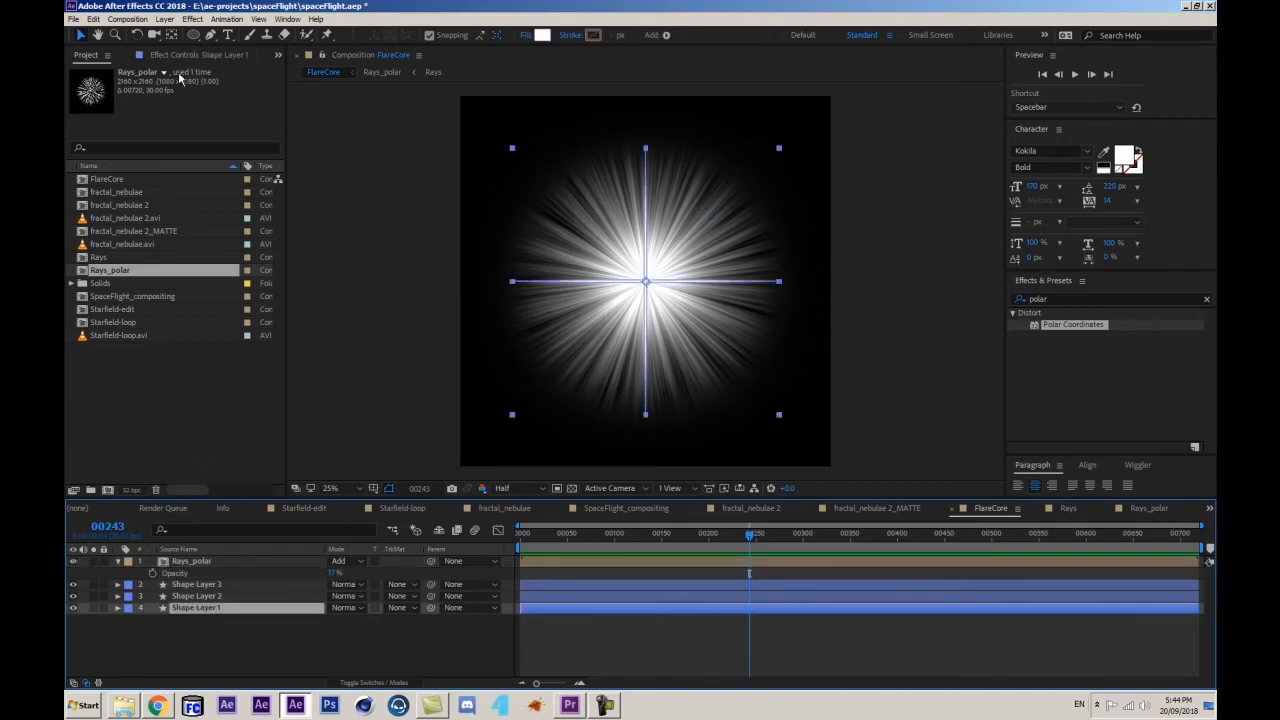
click(202, 56)
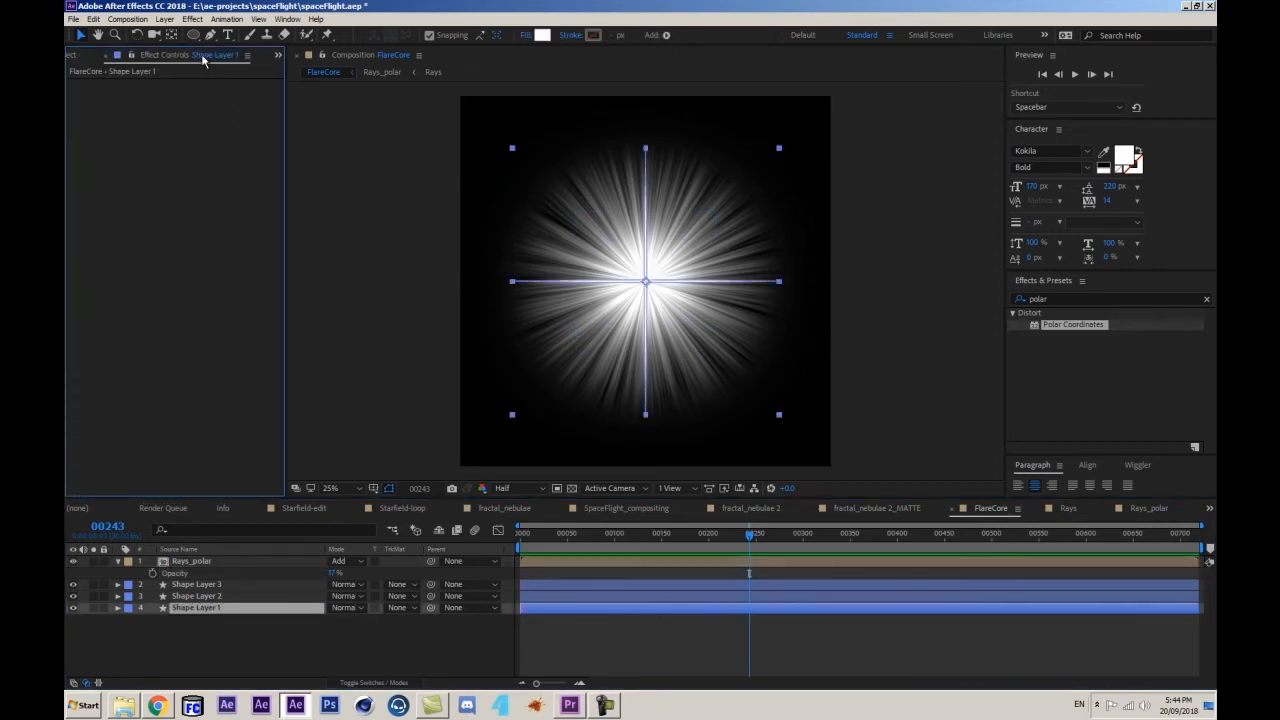
ctrl+click(117, 608)
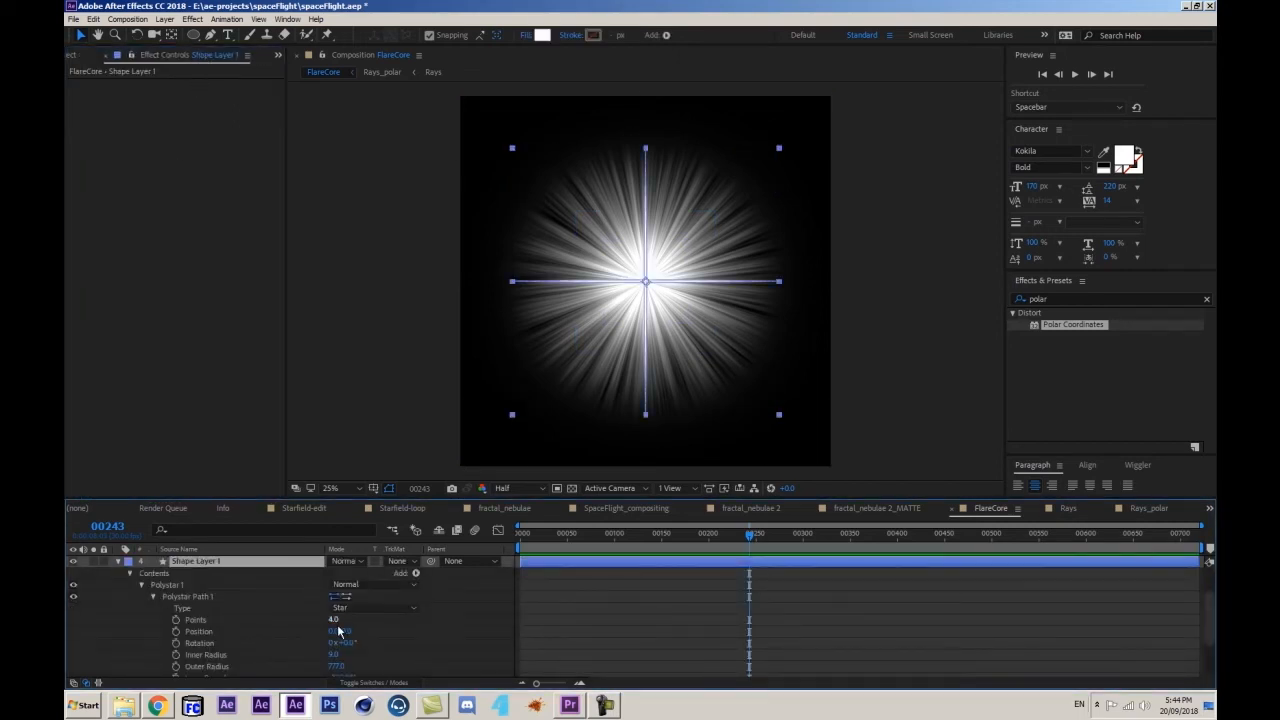
scroll(386, 640, down, 3)
mouse_move(338, 632)
mouse_down()
mouse_move(318, 634)
mouse_move(386, 631)
mouse_move(344, 619)
mouse_up()
click(444, 567)
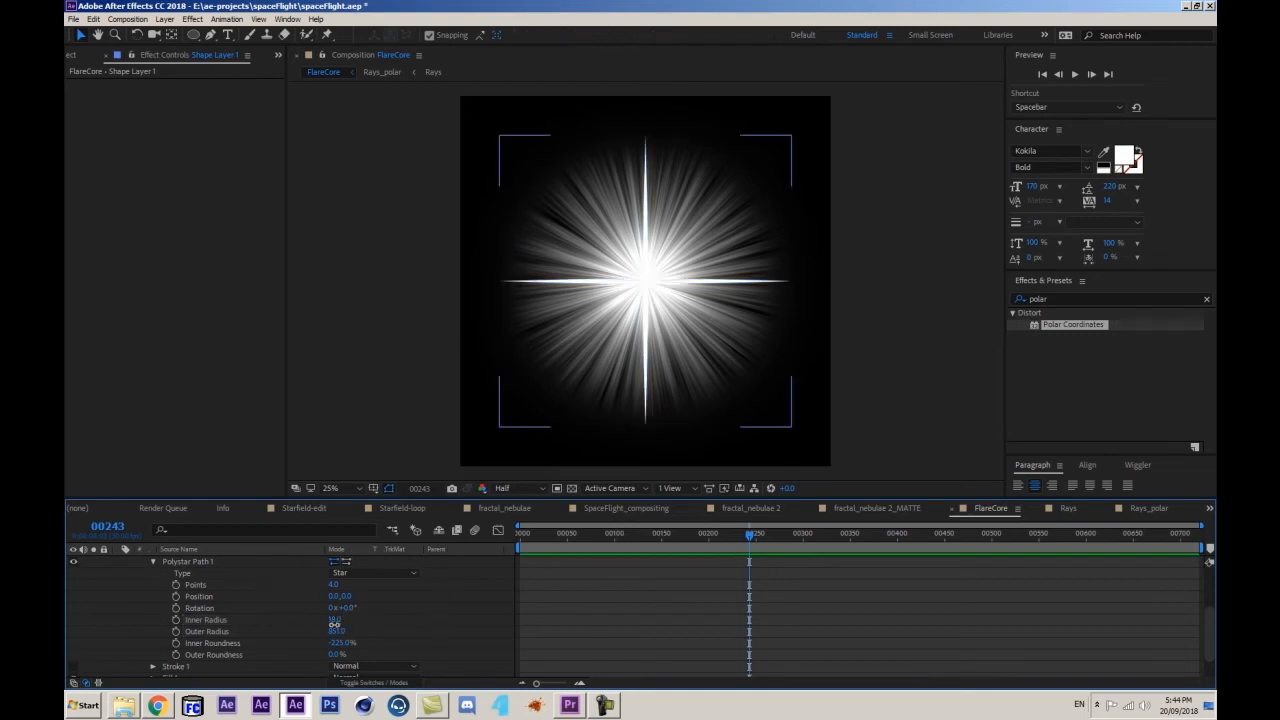
drag(334, 620, 330, 625)
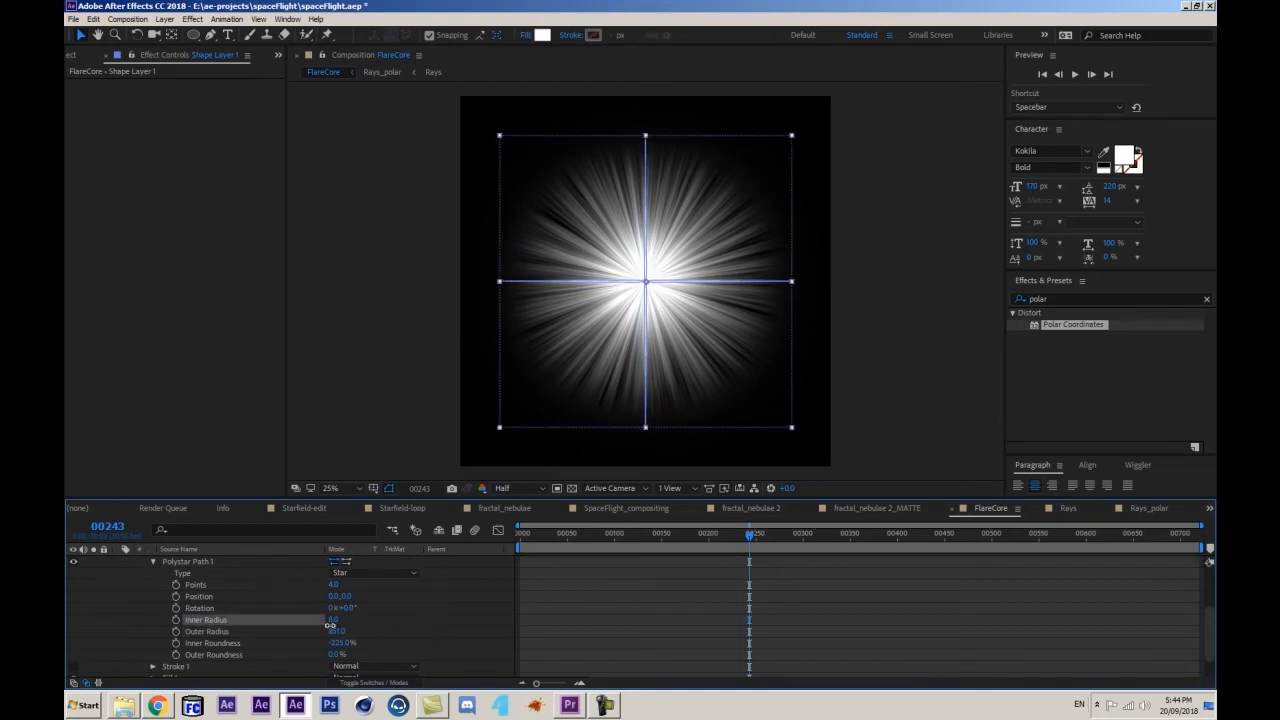
click(428, 618)
scroll(262, 605, up, 1)
click(195, 565)
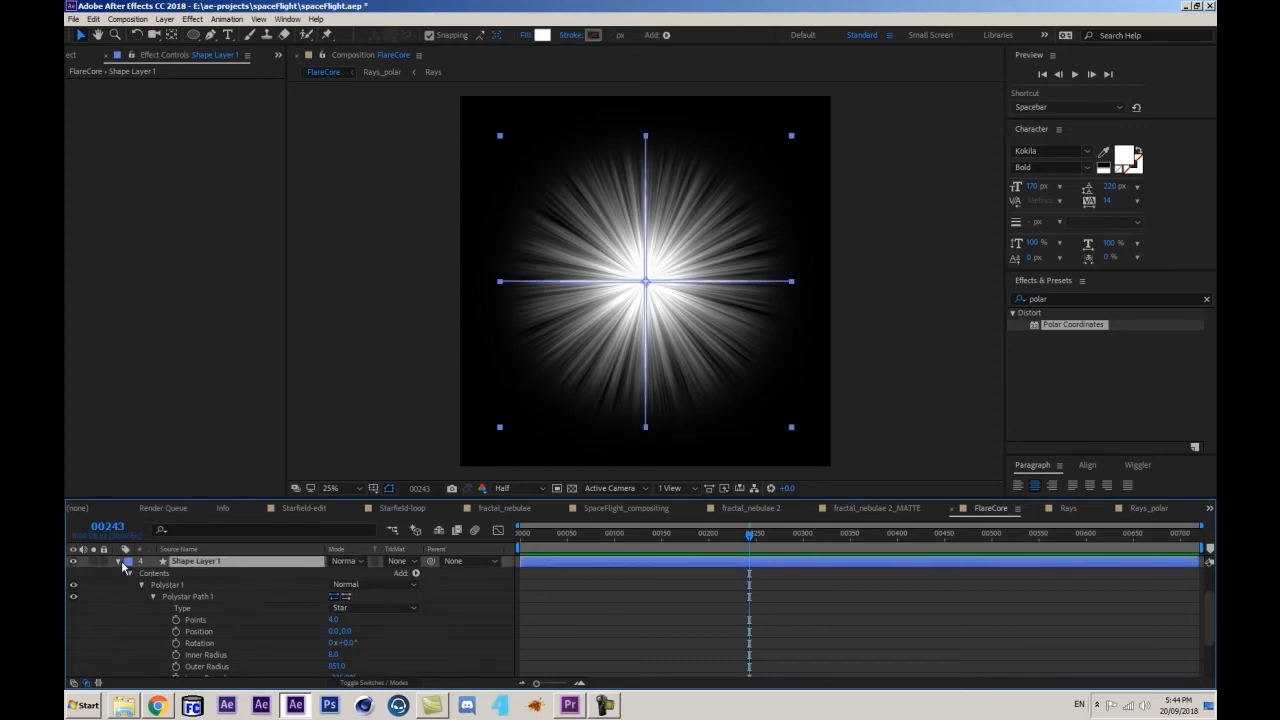
click(118, 561)
- Scale the Rays_polar layer in FlareCore down to 82%
click(187, 597)
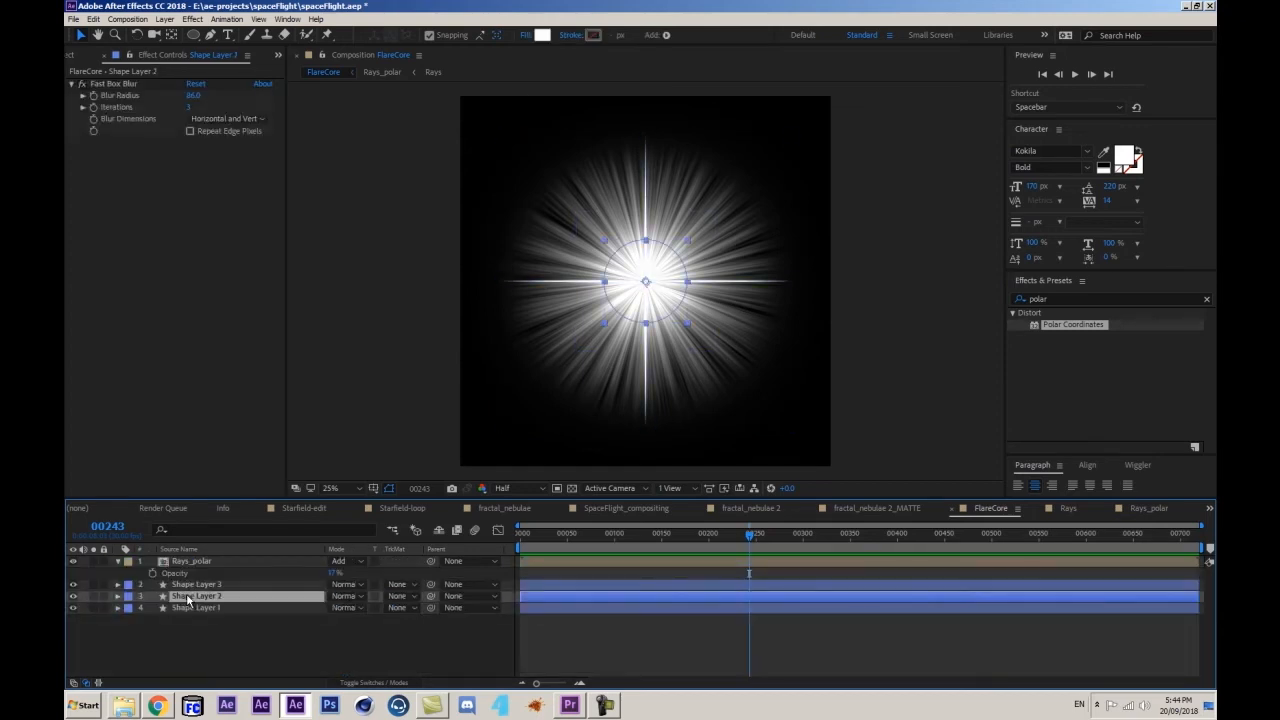
click(240, 563)
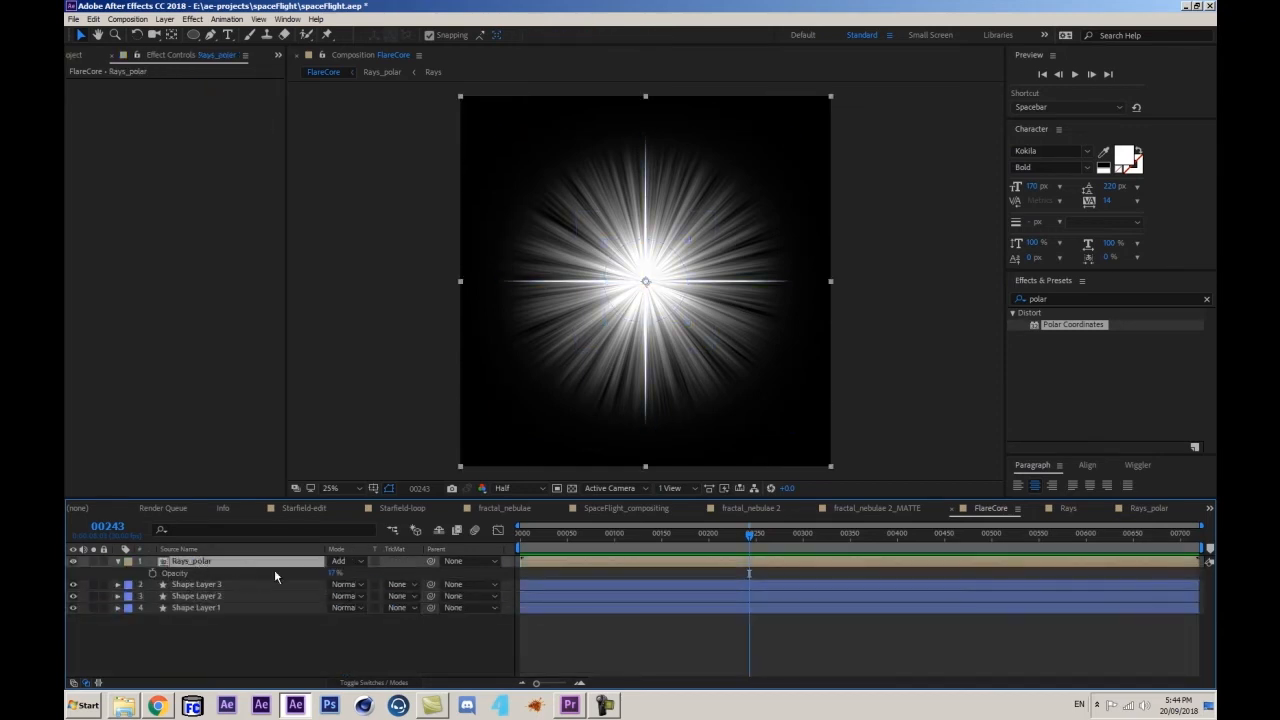
key(s)
drag(345, 573, 337, 576)
click(206, 555)
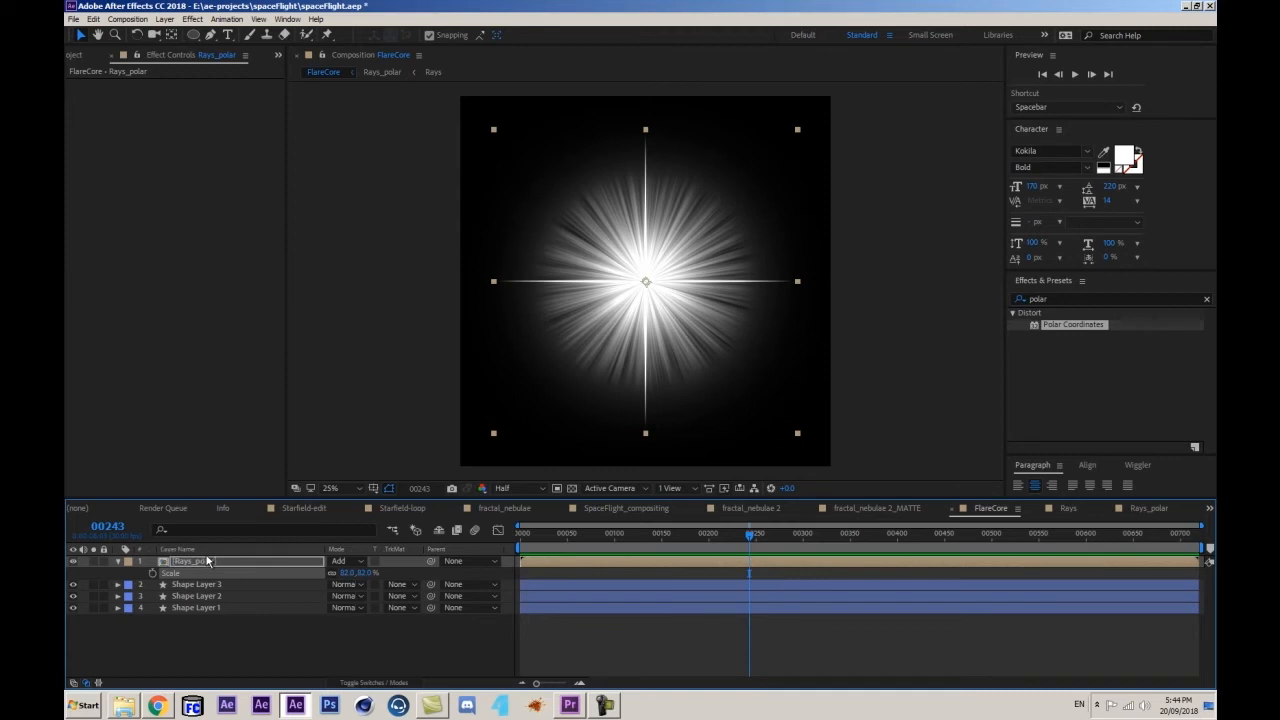
- Set the Linear Wipe on the solid in Rays to 57% transition completion and a feather of about 738
double_click(207, 561)
double_click(183, 561)
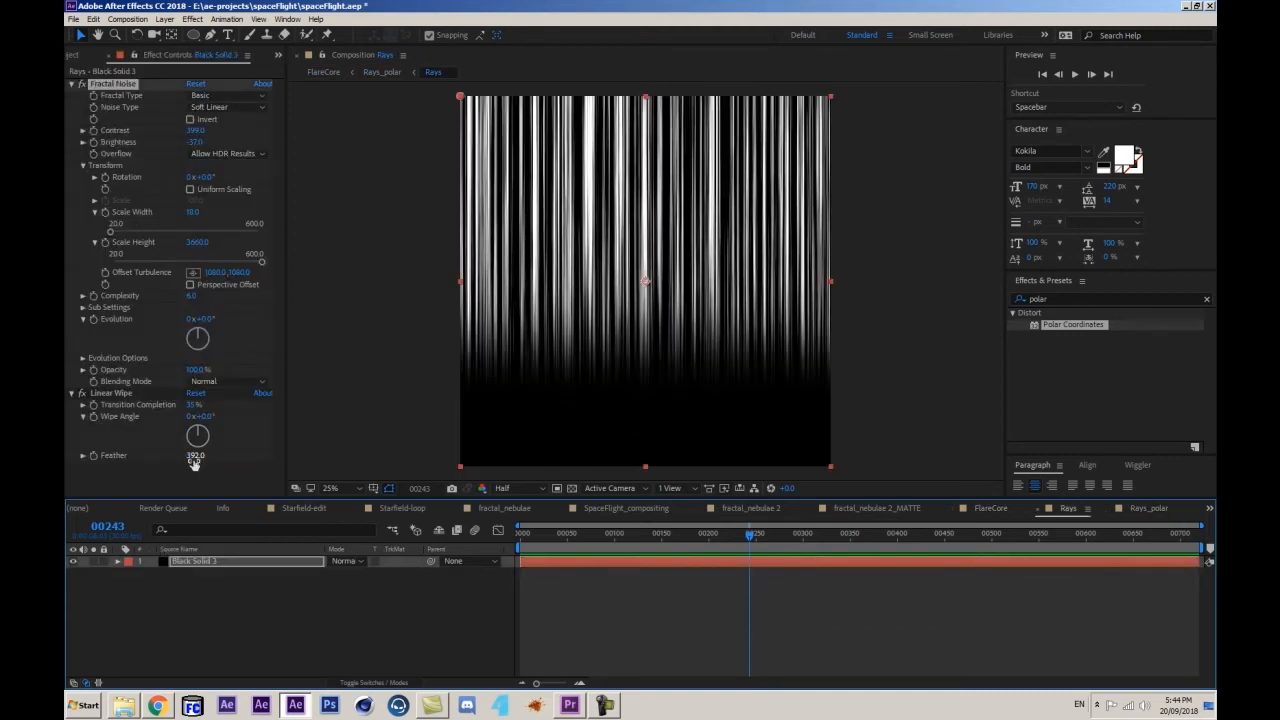
drag(195, 455, 240, 452)
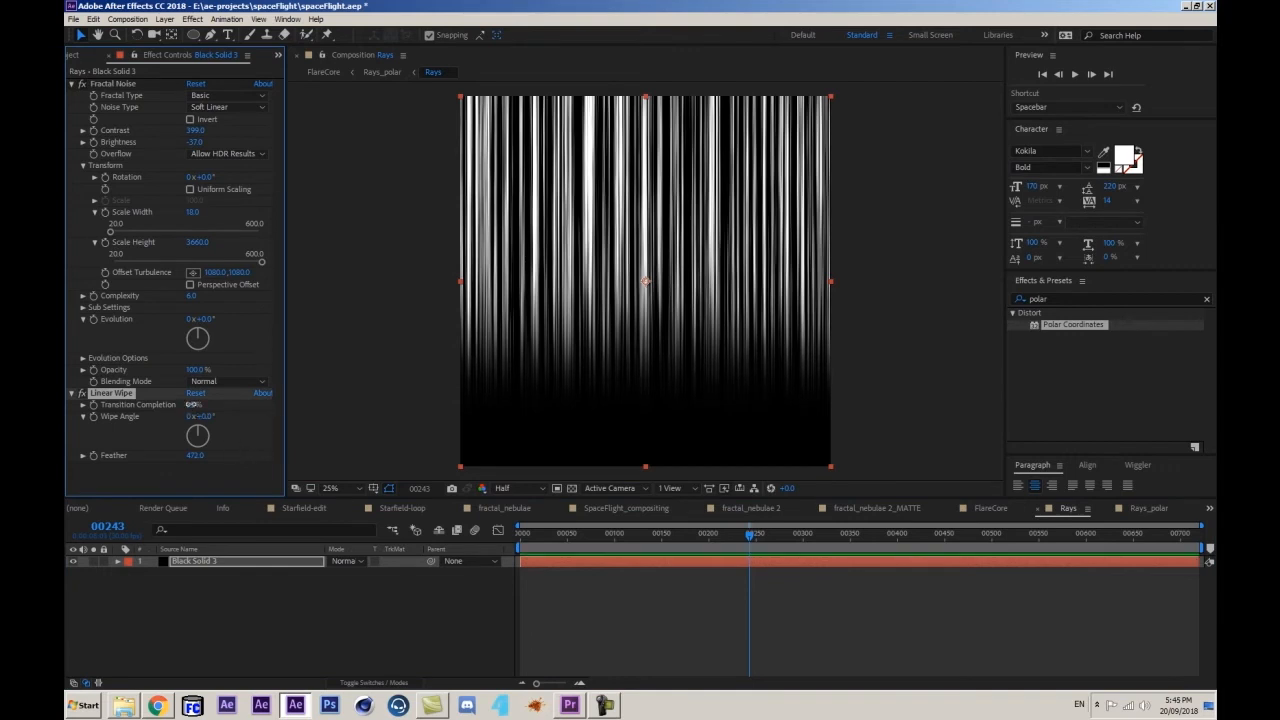
drag(192, 404, 197, 404)
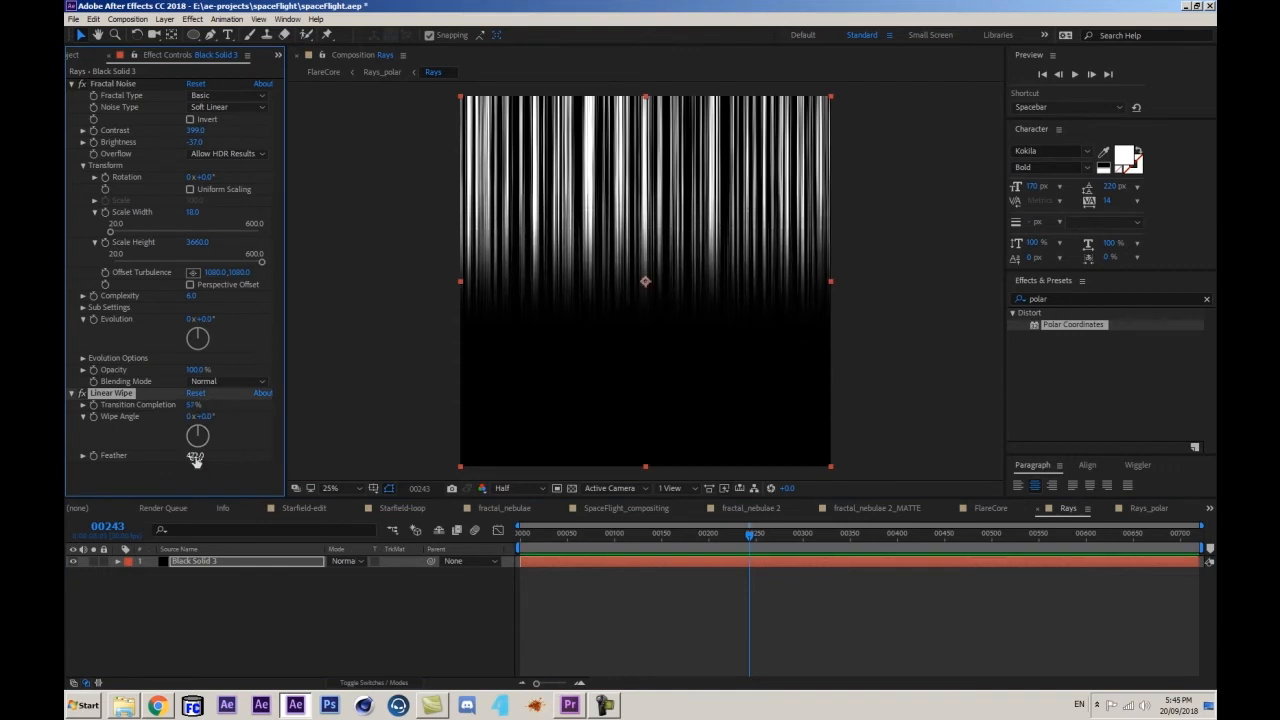
drag(195, 457, 352, 420)
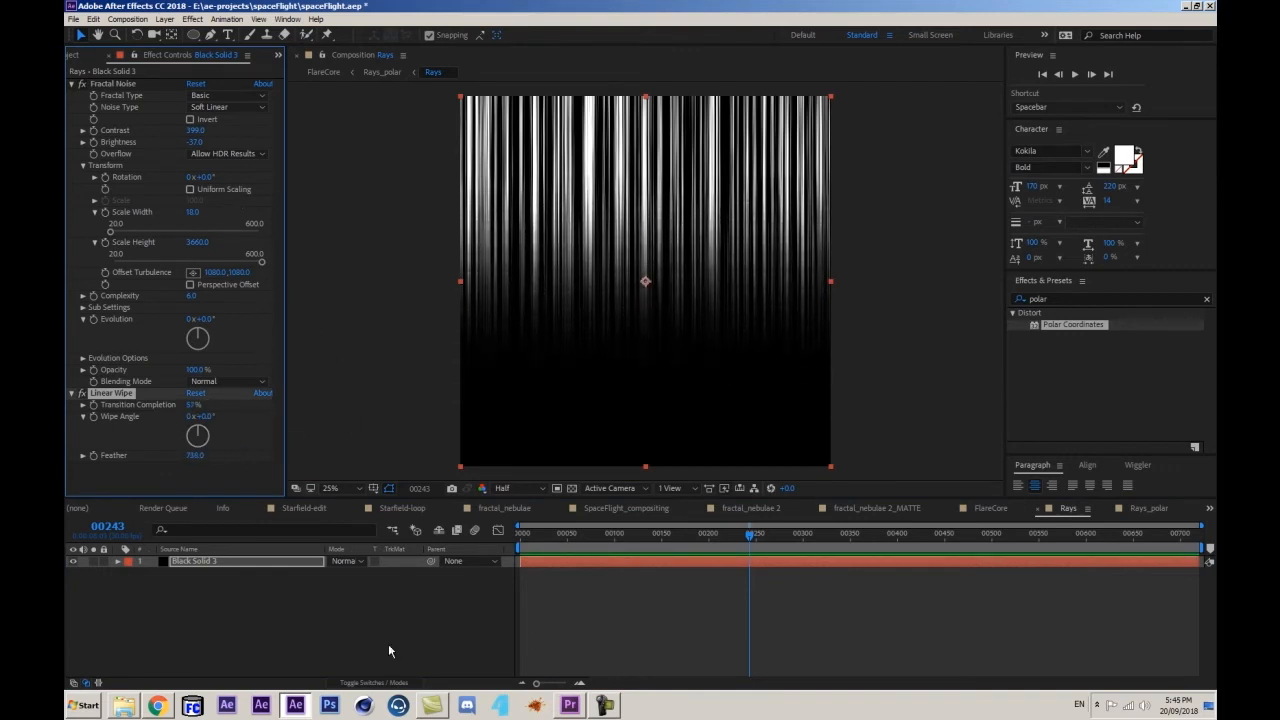
- Reduce the solid's Fractal Noise contrast to about 181 and return to the Rays_polar composition
mouse_move(193, 130)
mouse_down()
mouse_move(157, 152)
mouse_move(205, 137)
mouse_up()
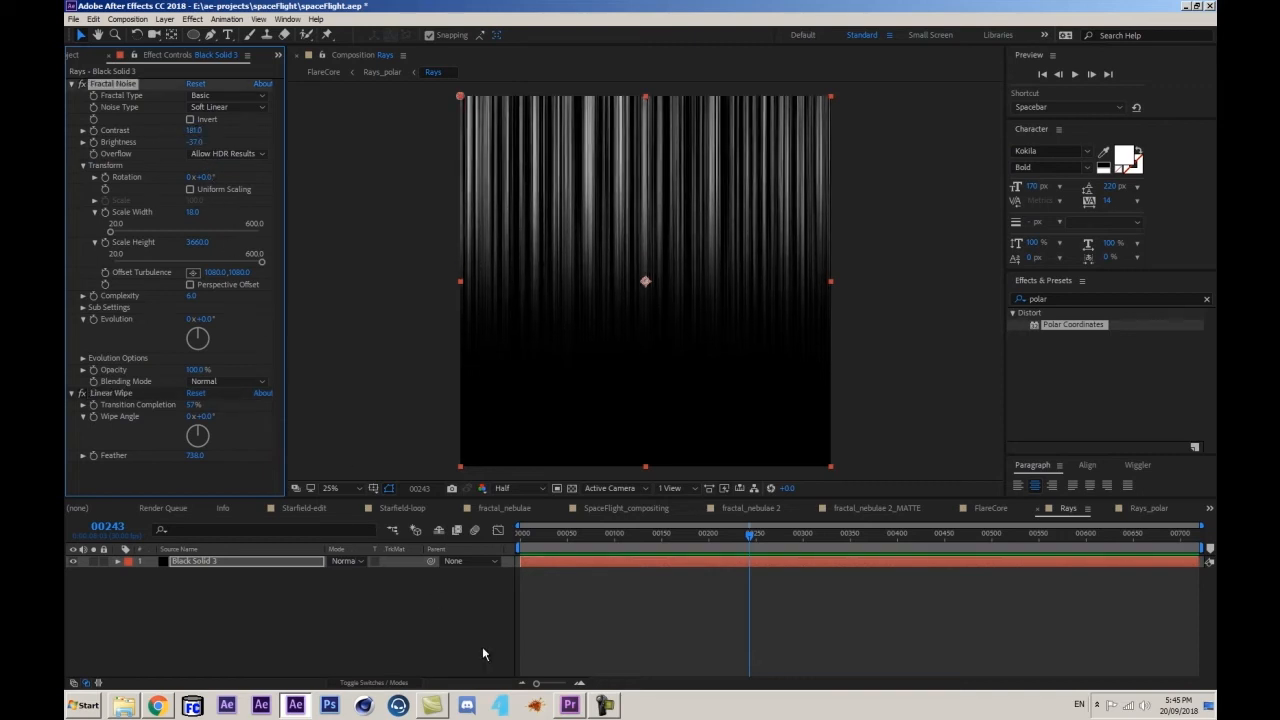
key(Tab)
click(312, 530)
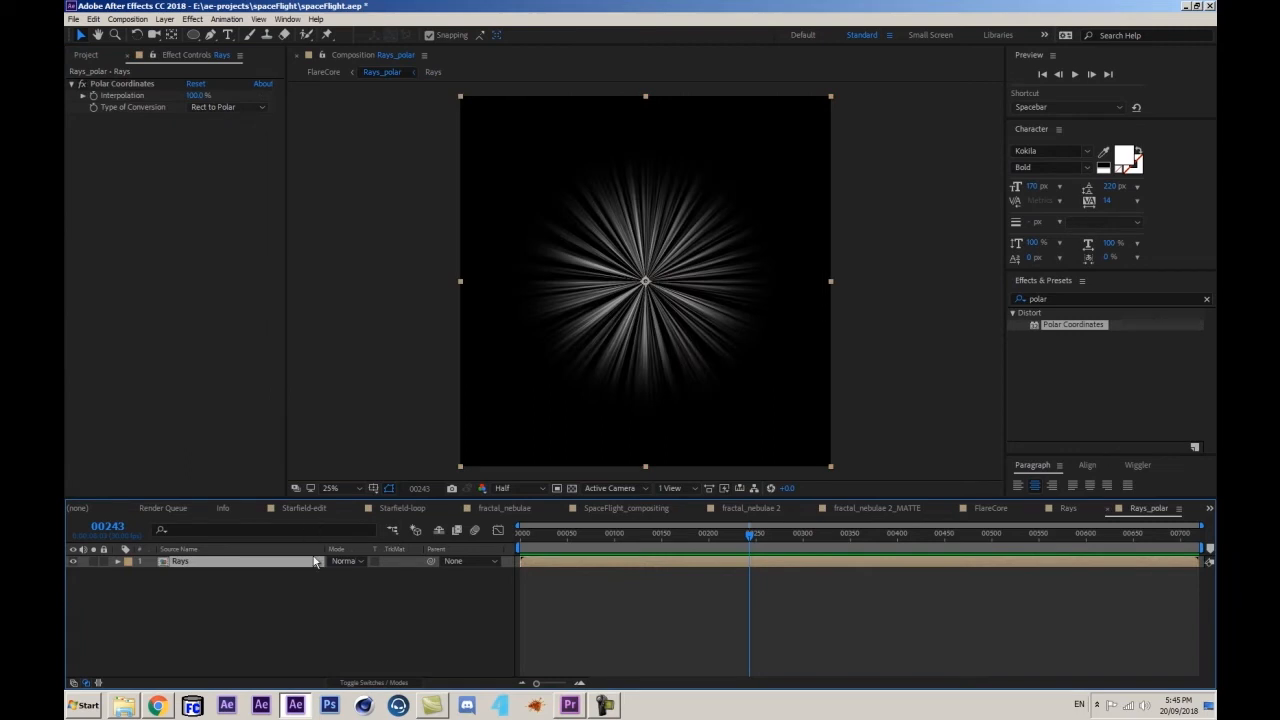
- Return to the FlareCore composition and scale the Rays_polar layer up to 106%
key(Tab)
click(305, 530)
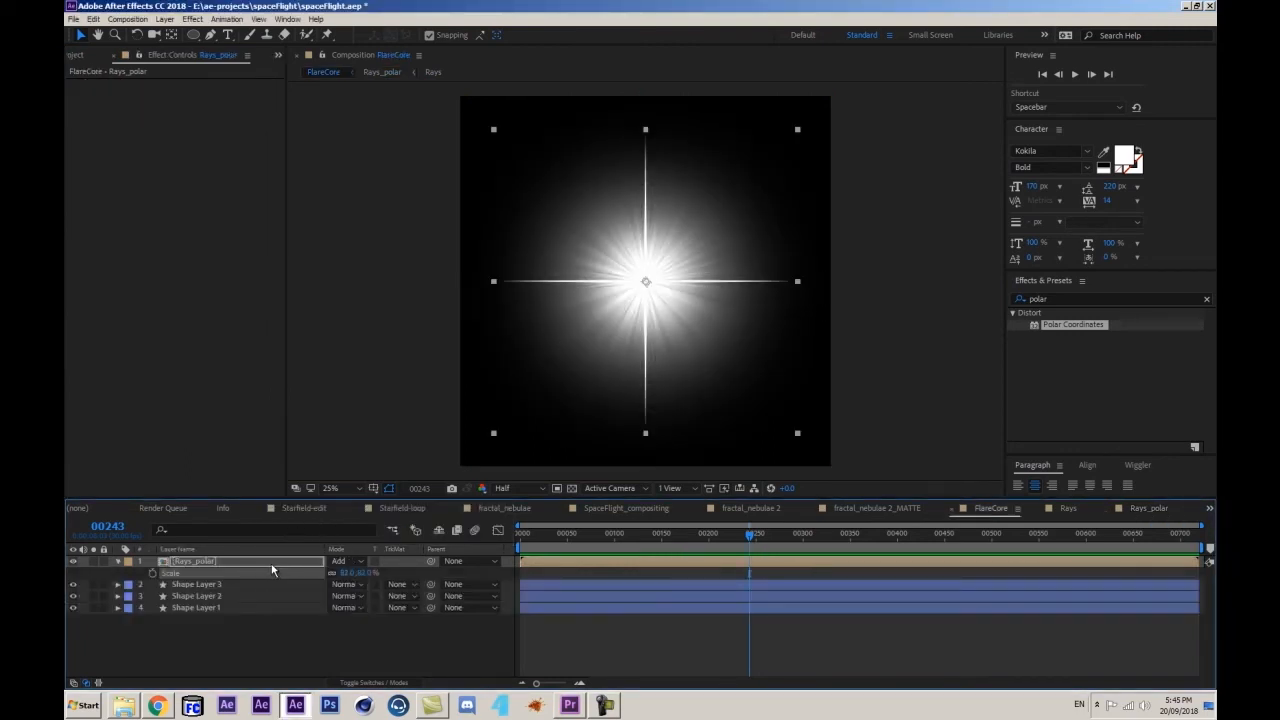
drag(350, 574, 364, 573)
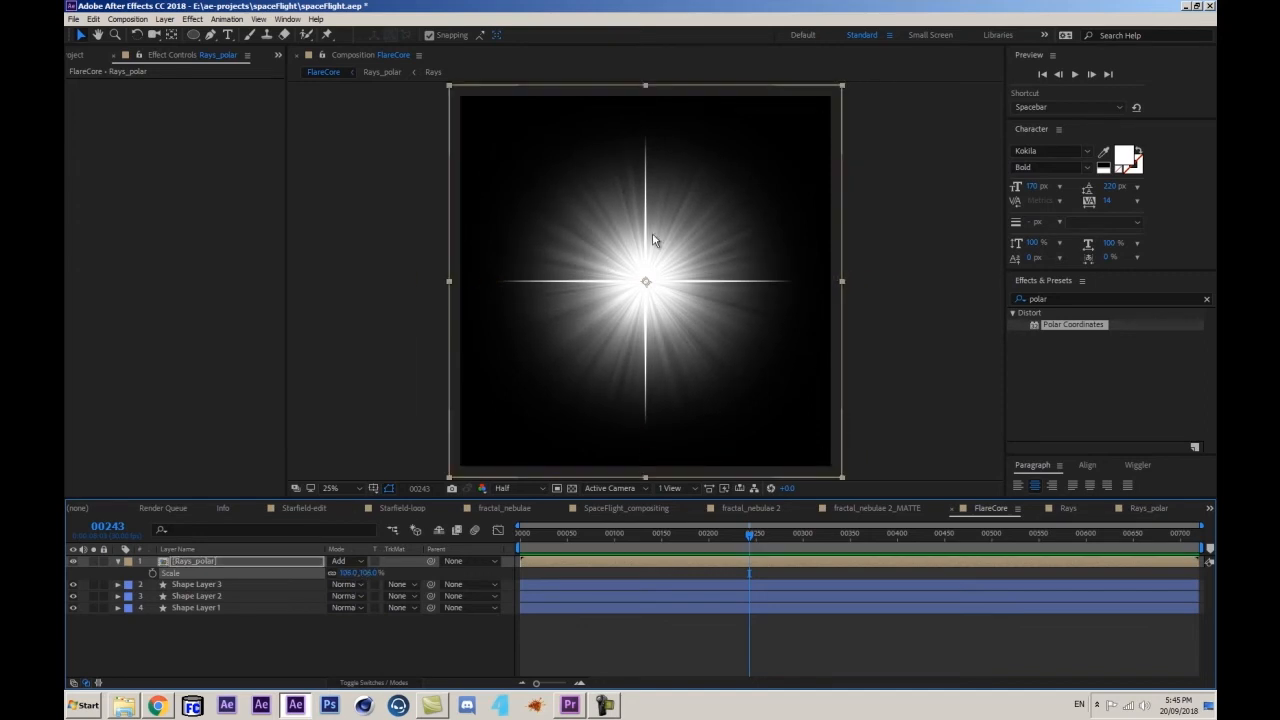
- Open the nested Rays composition at frame 0 and enable Cycle Evolution for the solid's Fractal Noise
double_click(190, 562)
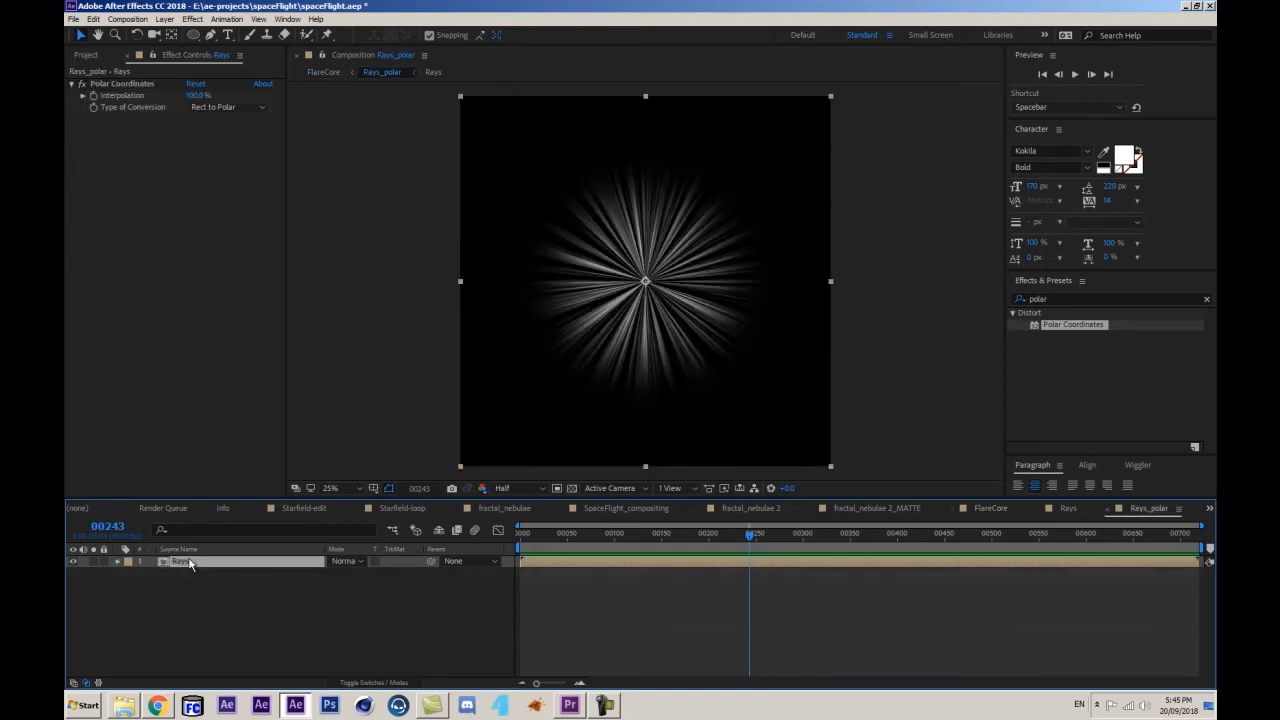
double_click(177, 562)
key(Home)
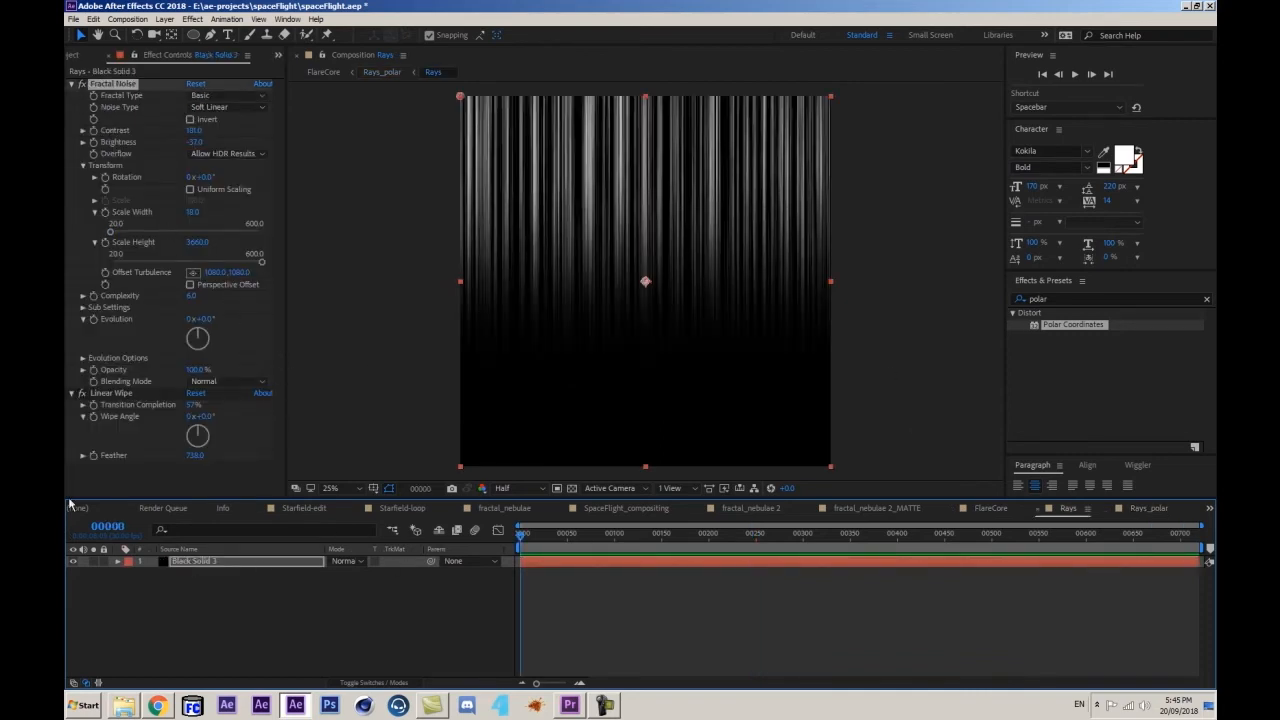
click(83, 358)
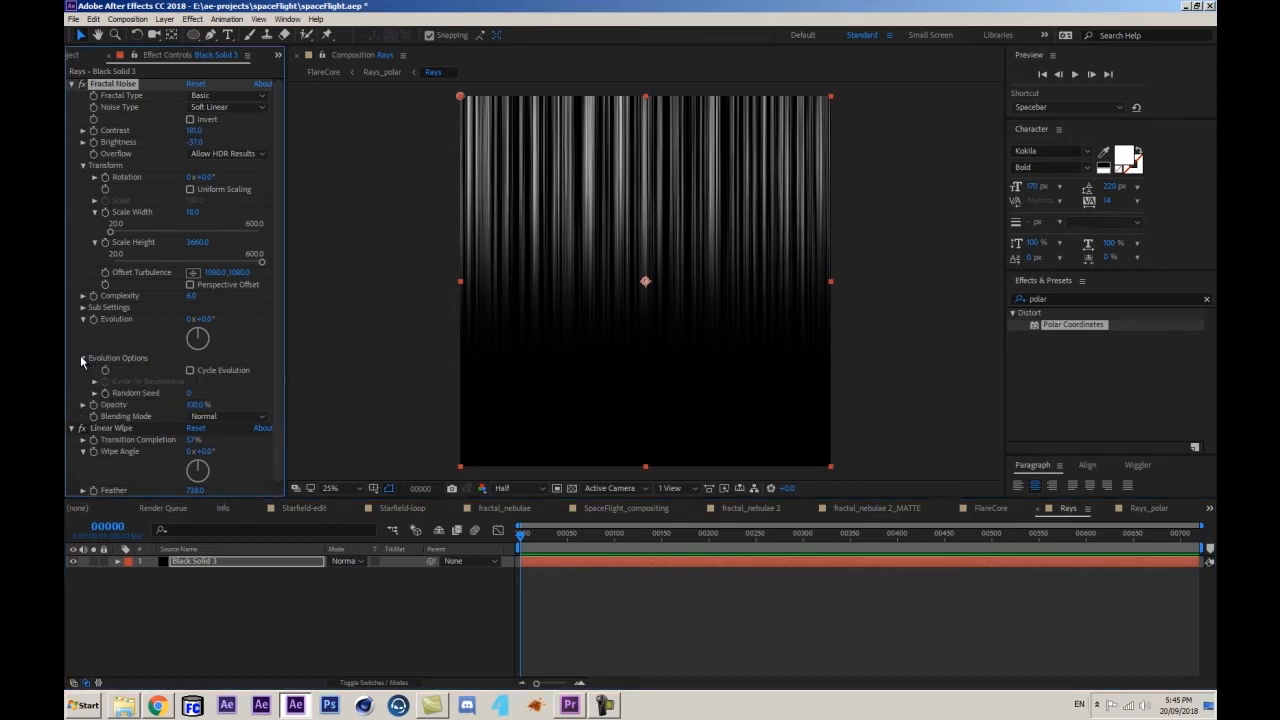
click(190, 371)
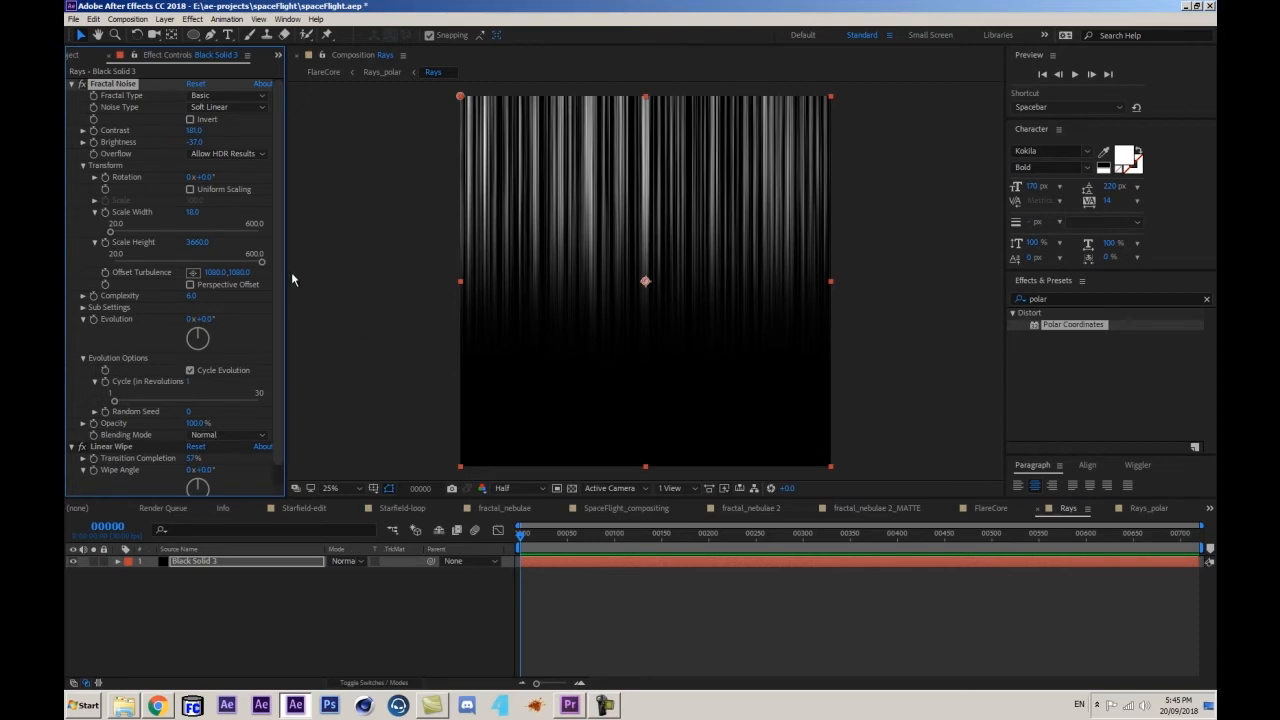
- Keyframe the Fractal Noise evolution from 0 at the first frame to 1 revolution at frame 90
key(period)
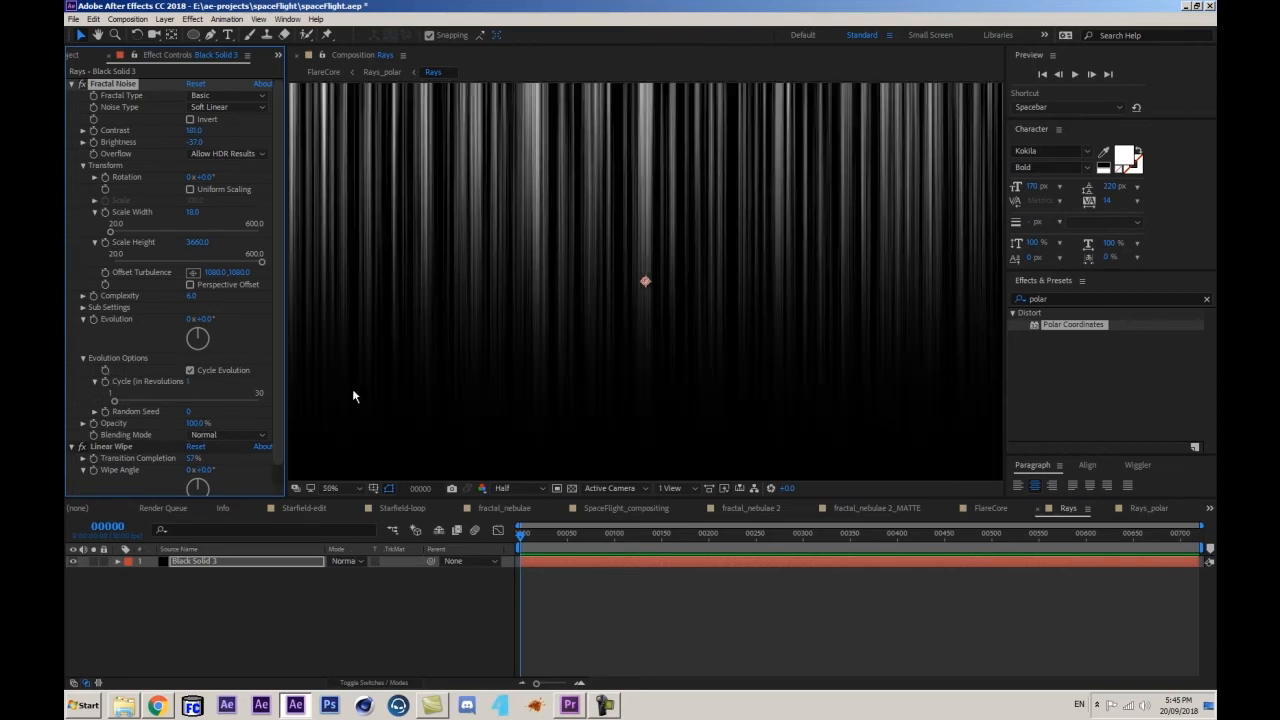
click(93, 318)
click(107, 526)
text(90)
key(Return)
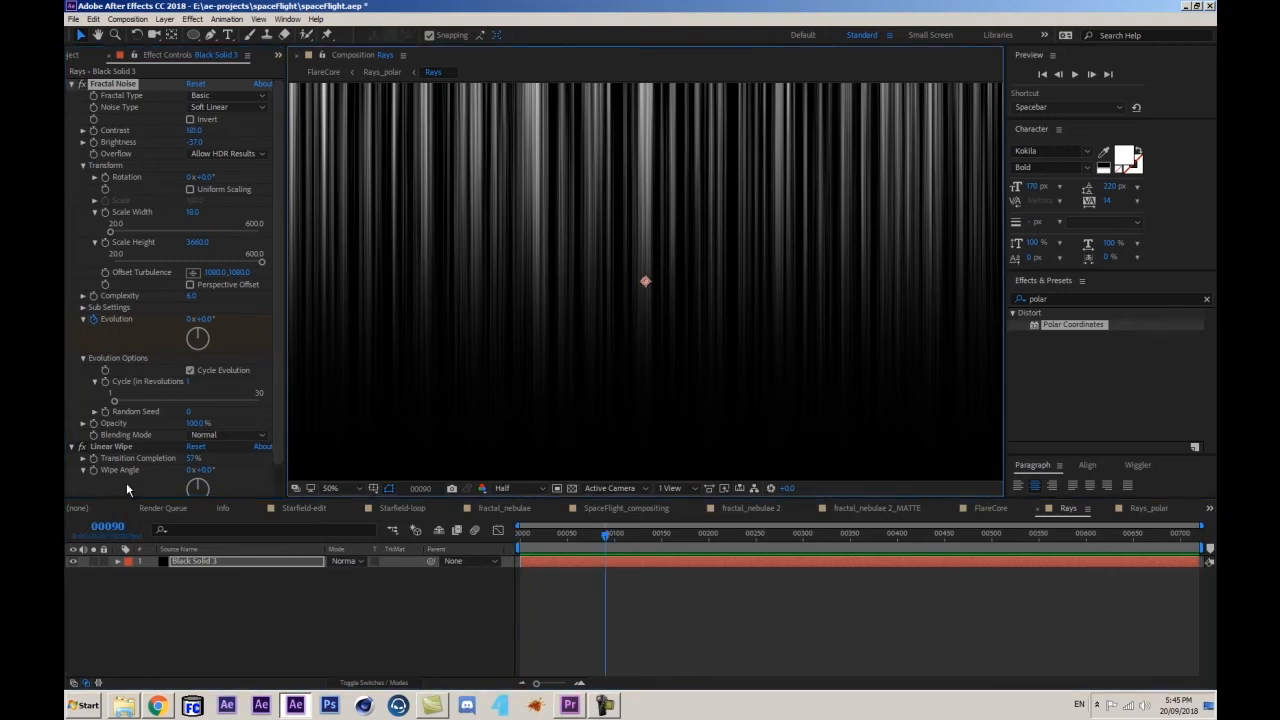
click(188, 319)
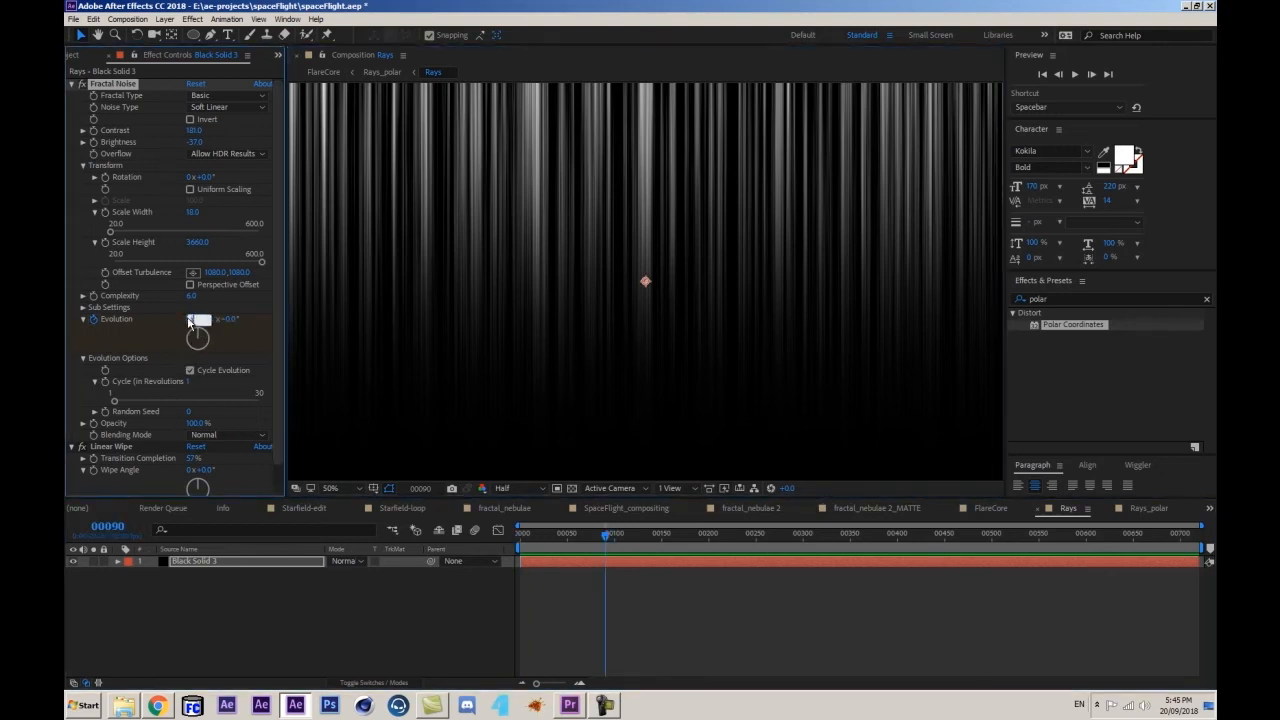
text(1)
key(Return)
- Check the animated noise in Rays and Rays_polar, and preview the moving rays in FlareCore
drag(597, 528, 565, 546)
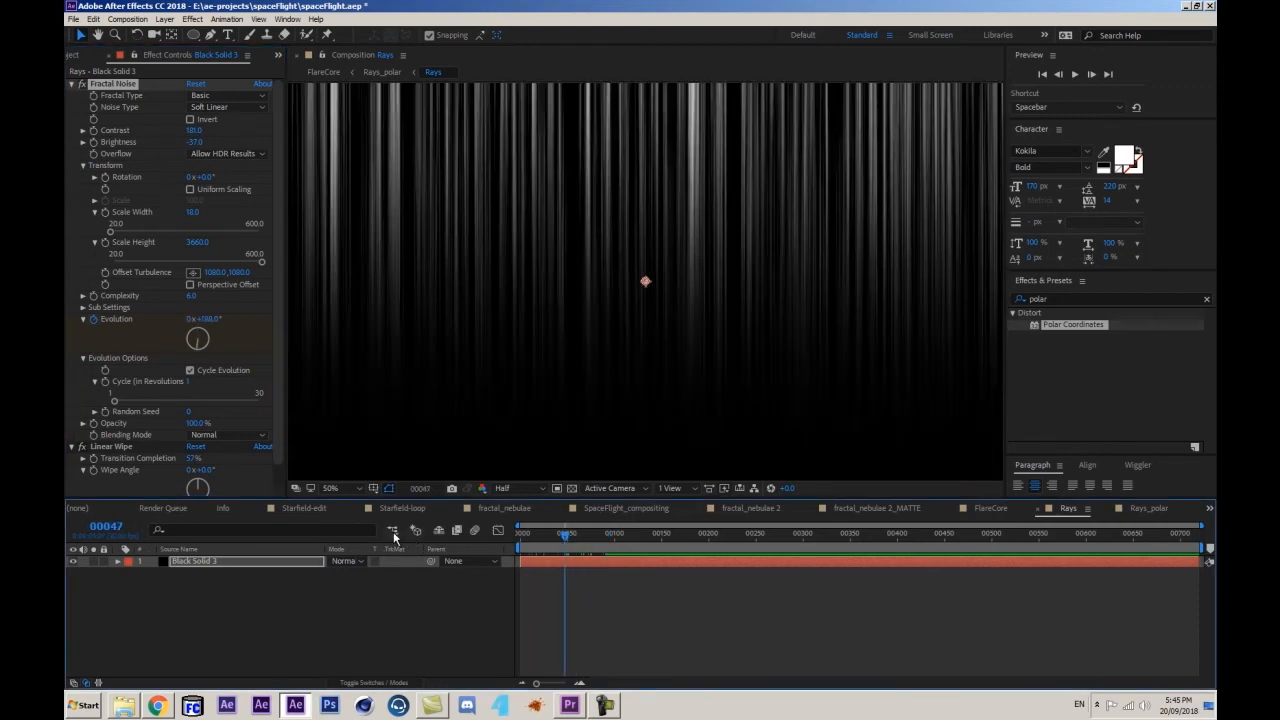
click(393, 533)
click(318, 531)
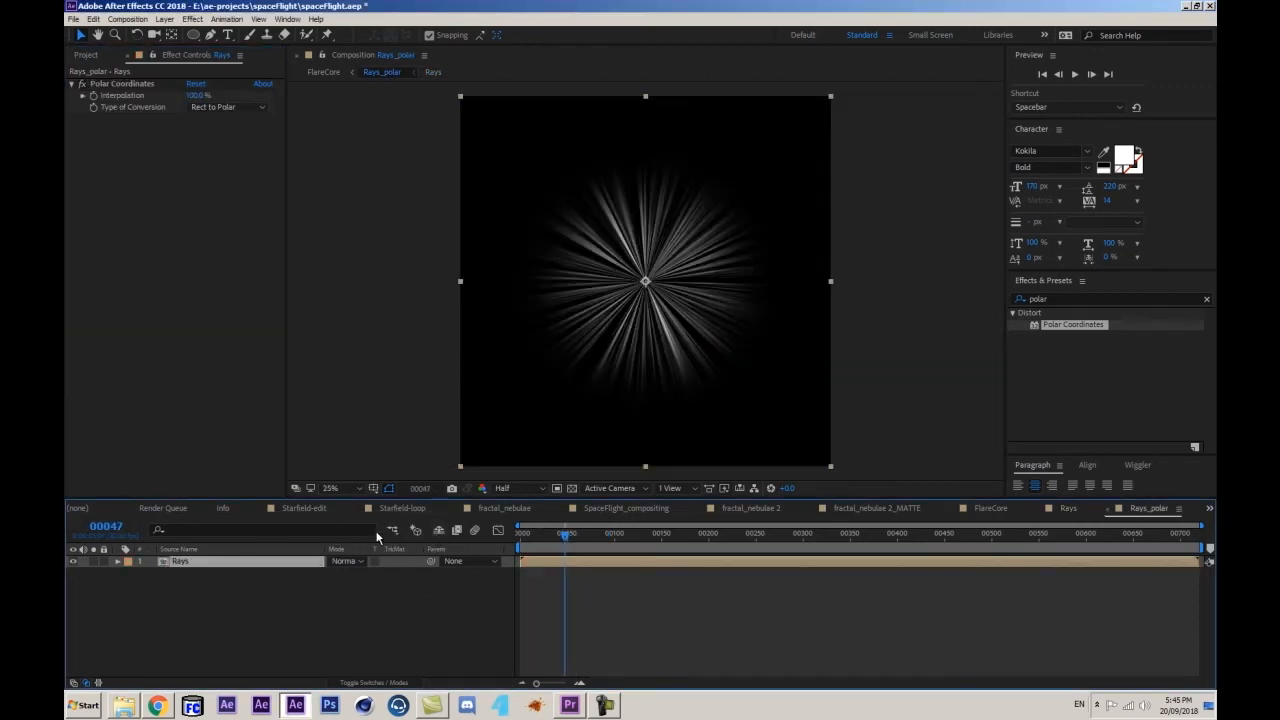
click(397, 532)
click(322, 531)
click(368, 632)
key(space)
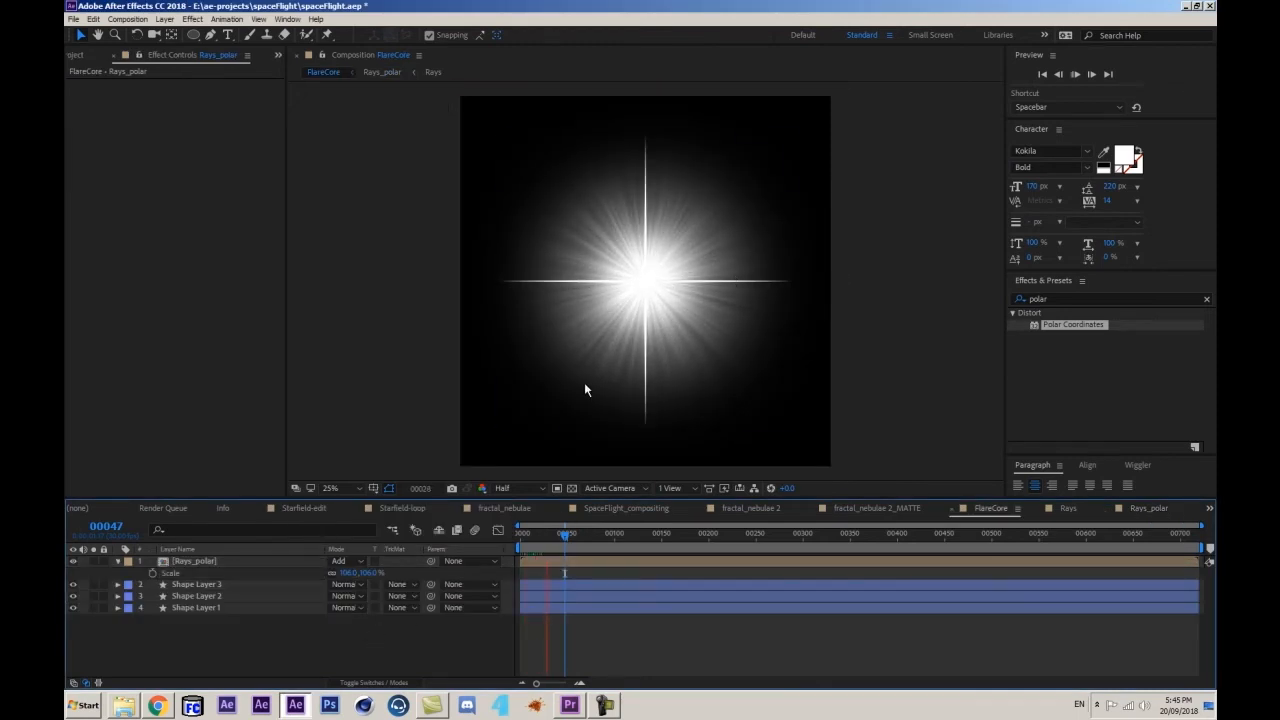
key(space)
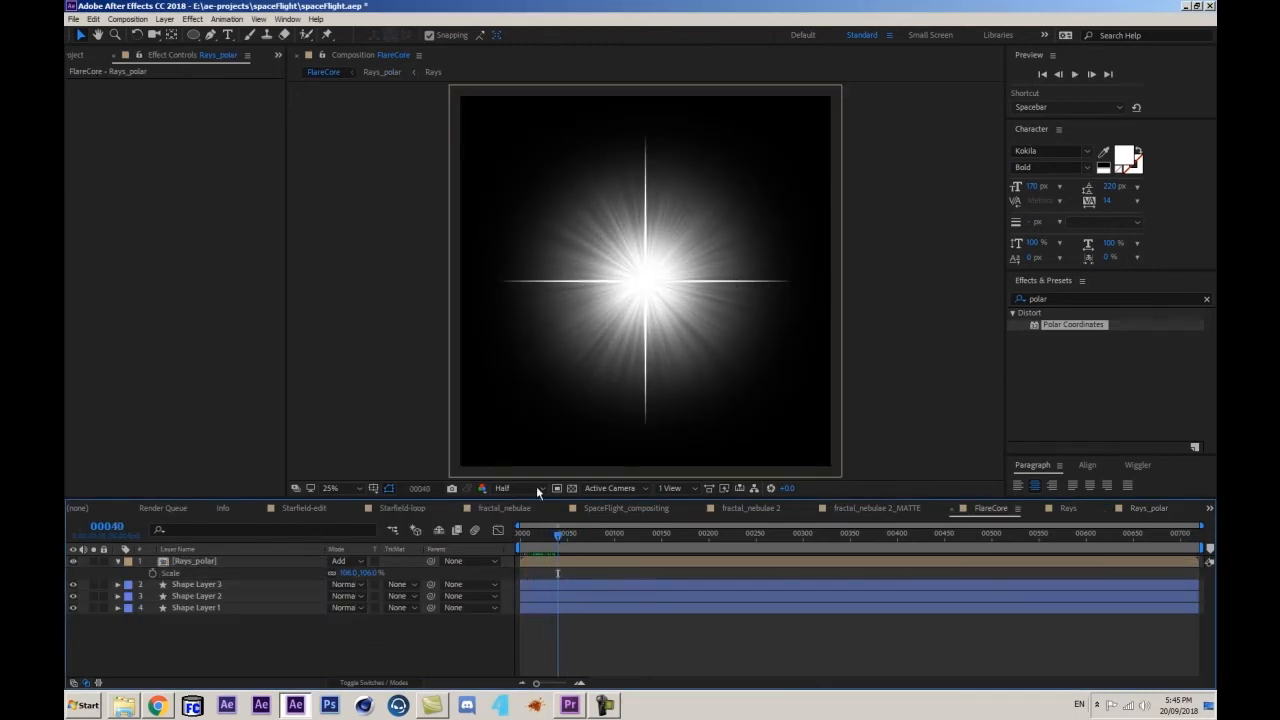
- Open the SpaceFlight_compositing composition and add FlareCore as its top layer
click(78, 54)
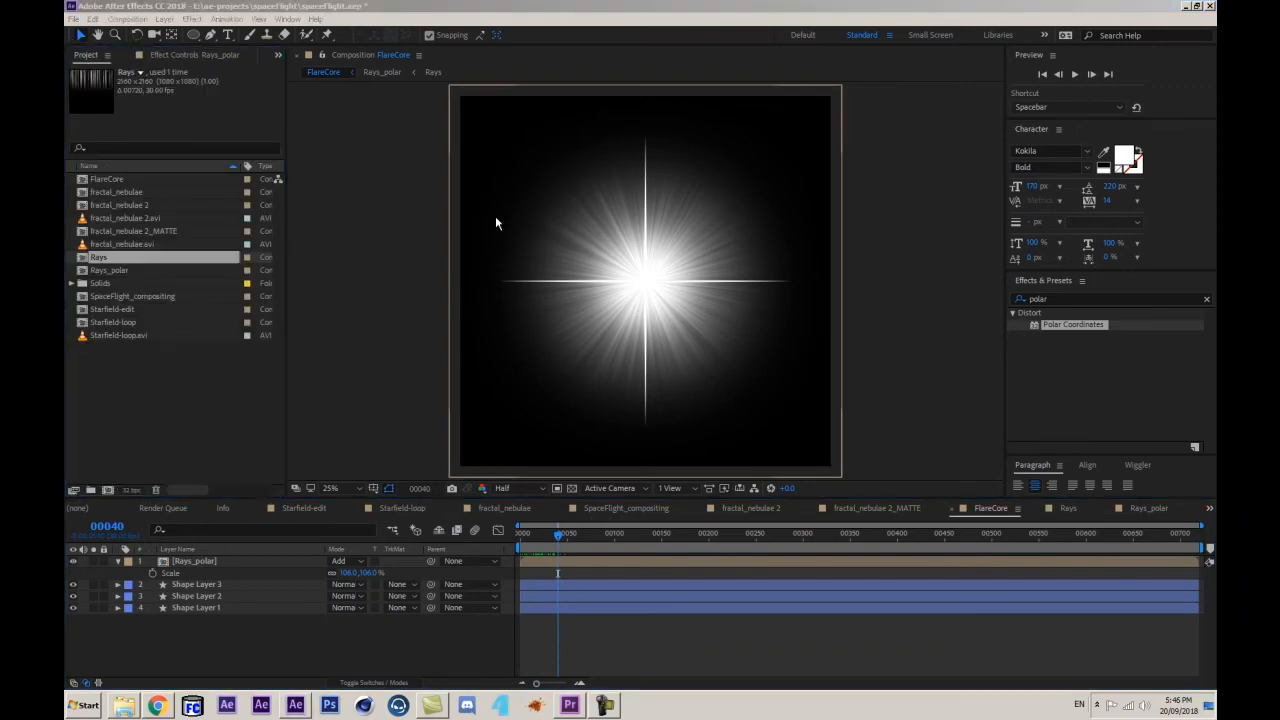
double_click(130, 296)
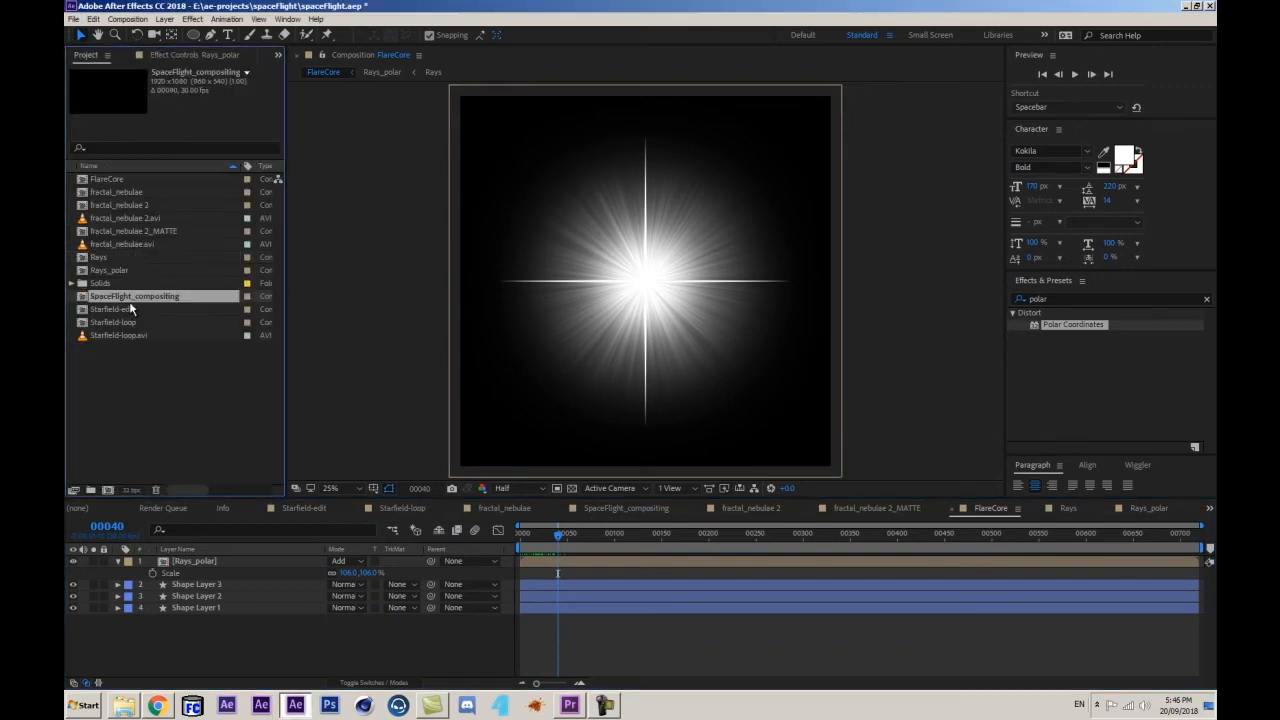
click(118, 183)
drag(118, 183, 243, 563)
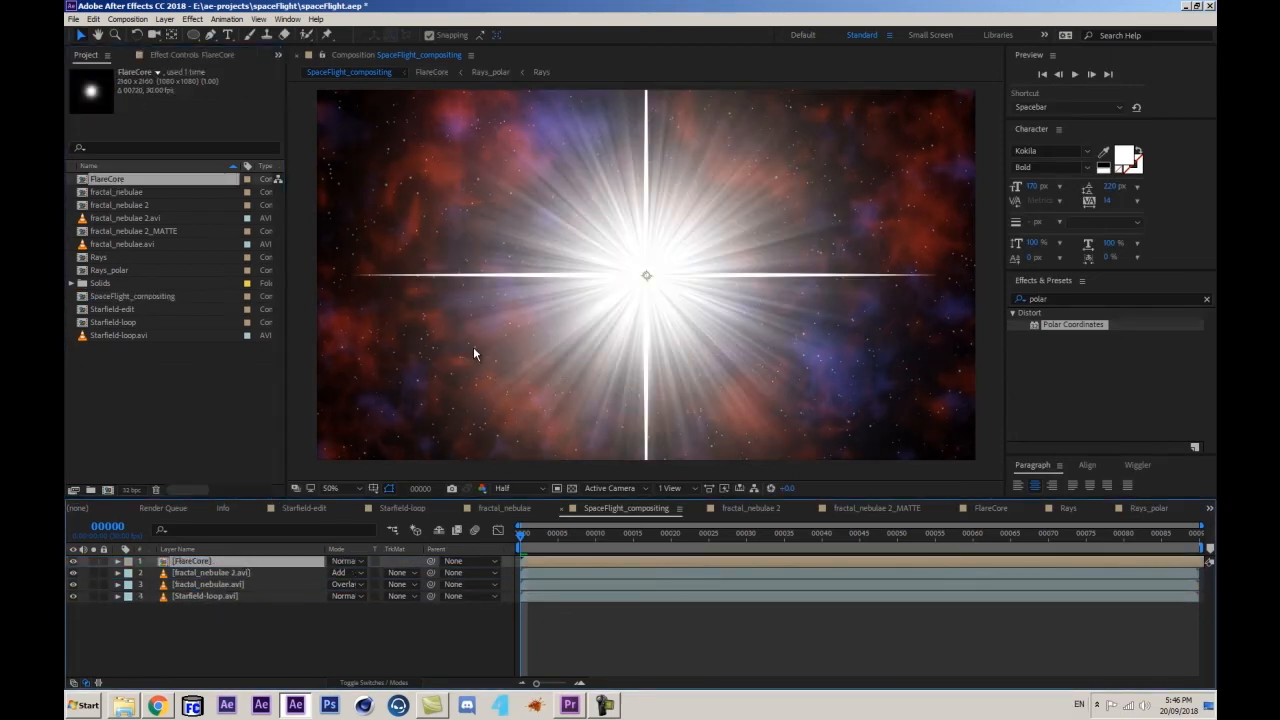
- Scale the FlareCore layer to 35% and move it into the right half of the nebula scene
key(s)
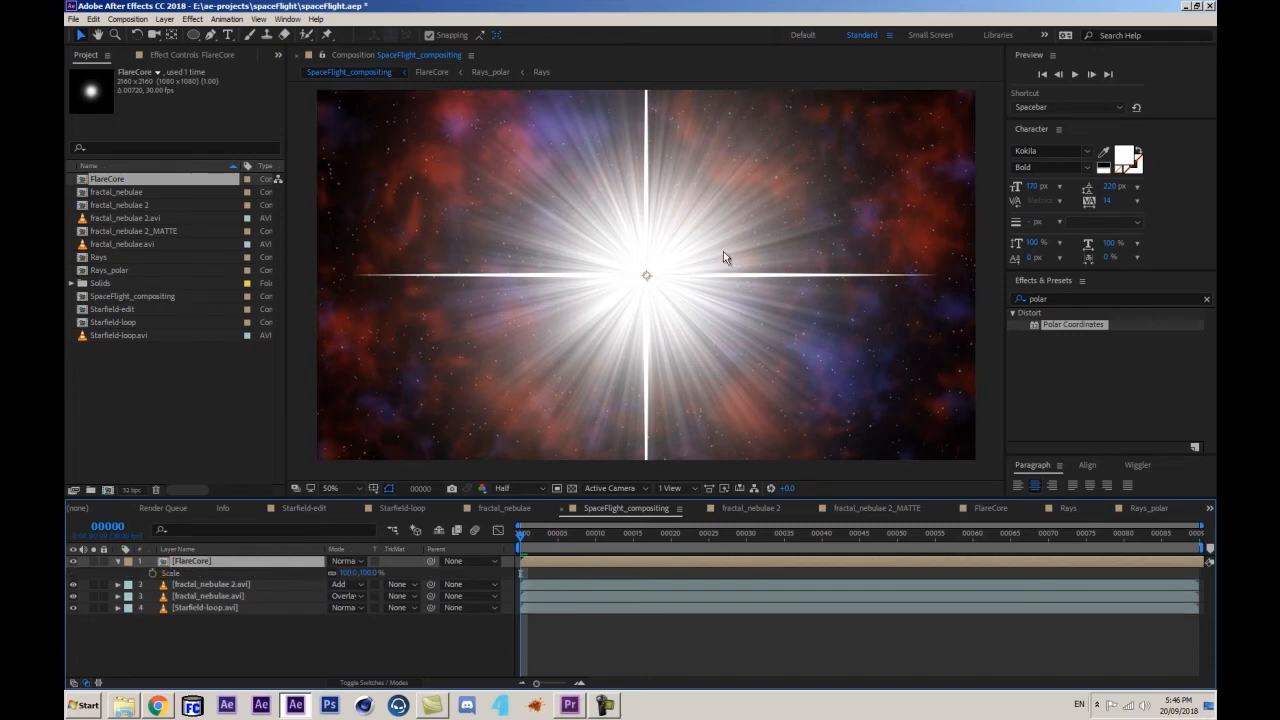
scroll(723, 252, down, 2)
drag(352, 575, 312, 579)
drag(662, 303, 756, 303)
click(330, 656)
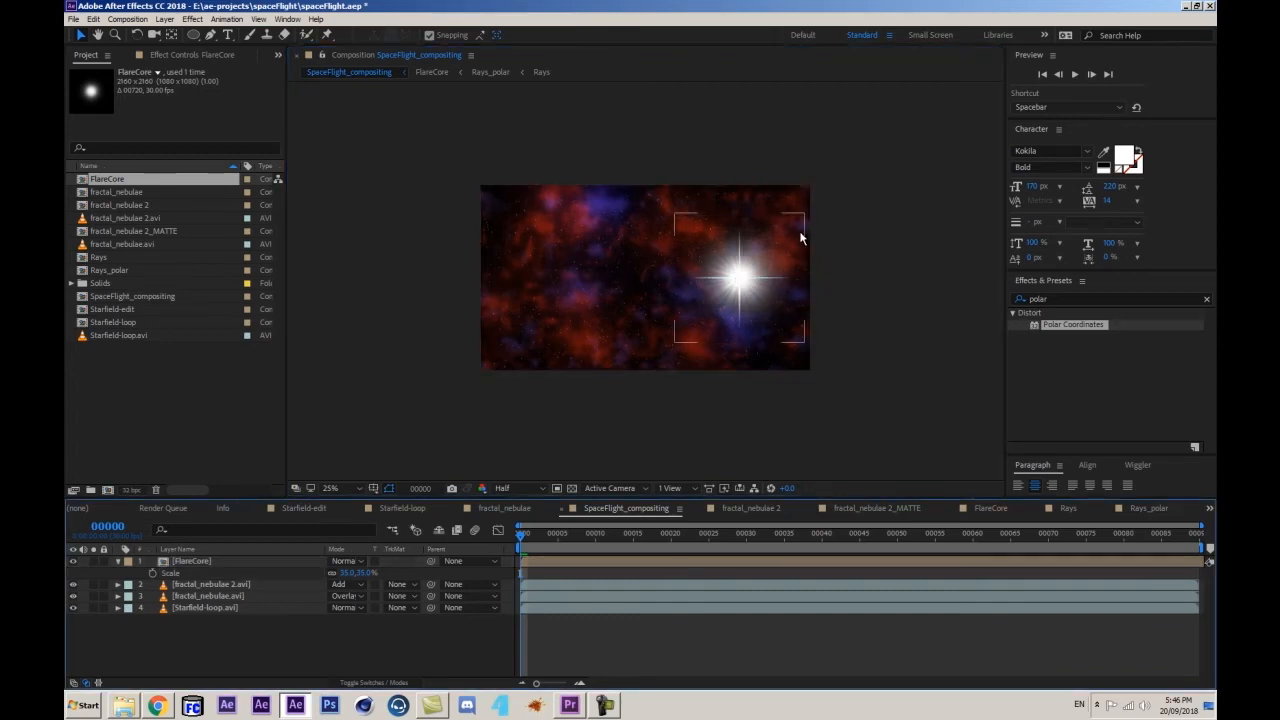
scroll(775, 258, up, 1)
scroll(748, 276, down, 1)
scroll(746, 278, up, 1)
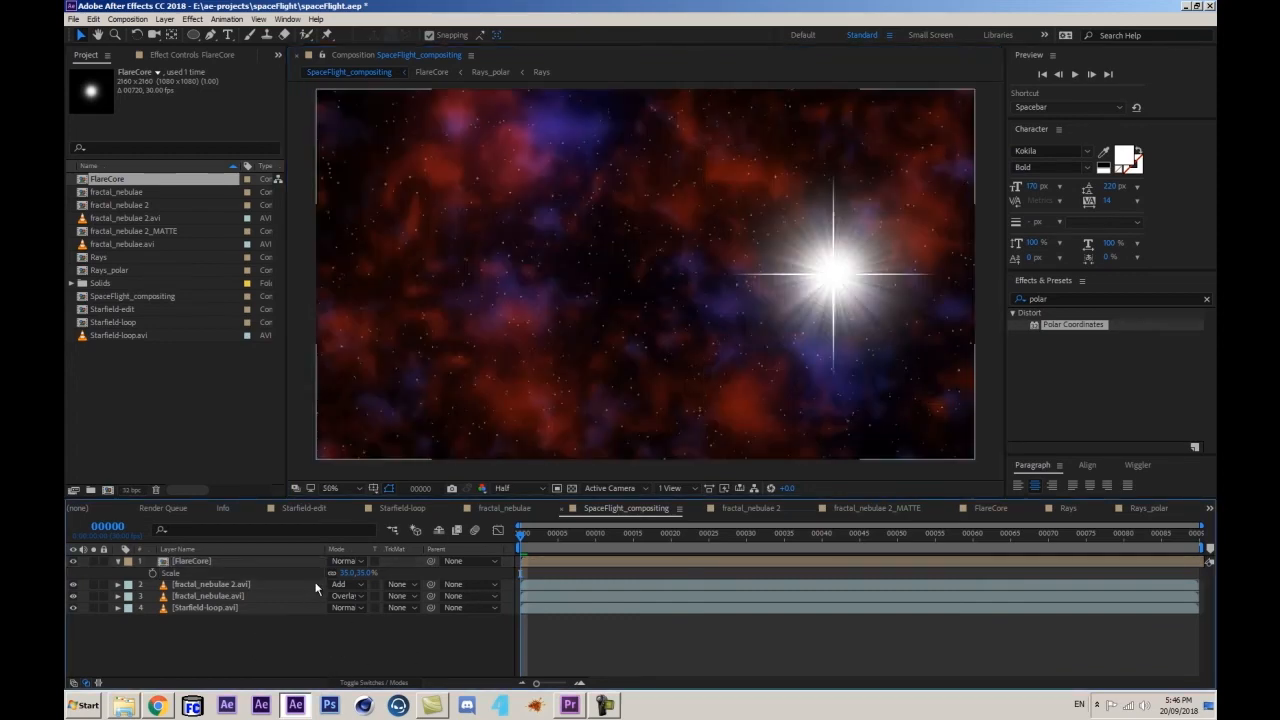
- Reveal the FlareCore layer's opacity and try adjusting it
click(293, 561)
key(t)
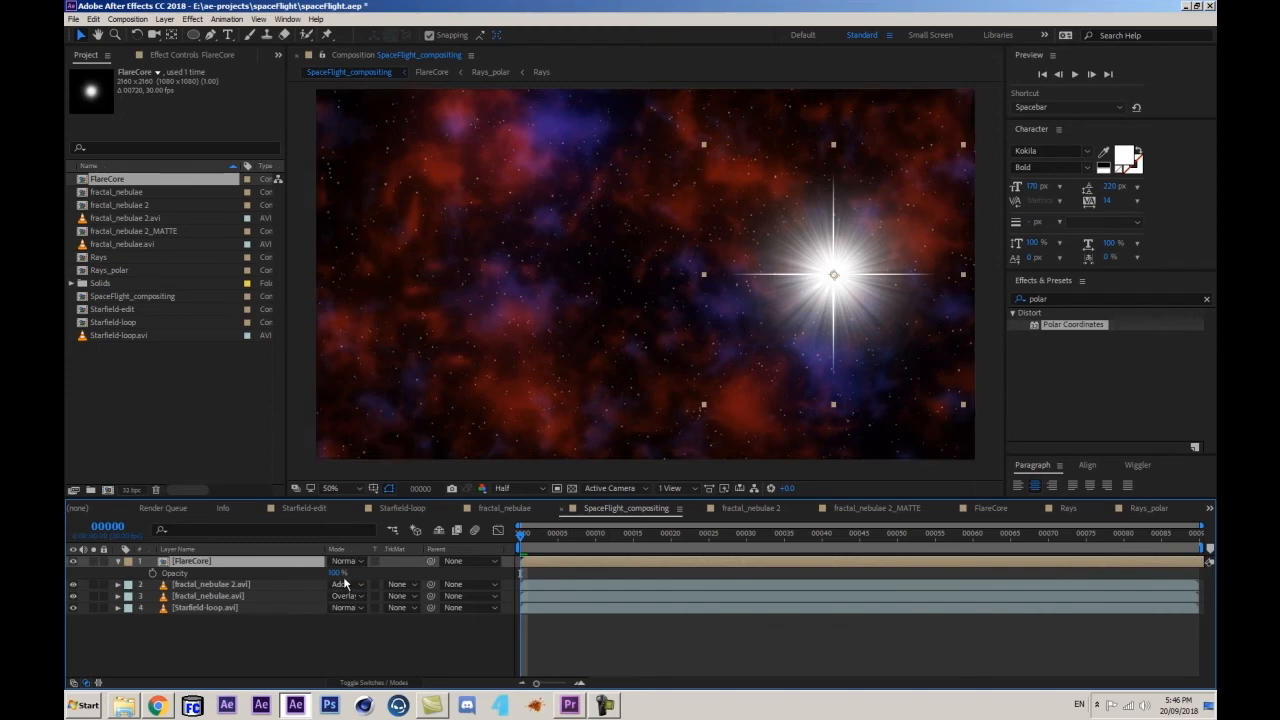
drag(341, 574, 374, 569)
- Open FlareCore and add a new ellipse shape layer filling the composition, with its fill set to none
double_click(229, 566)
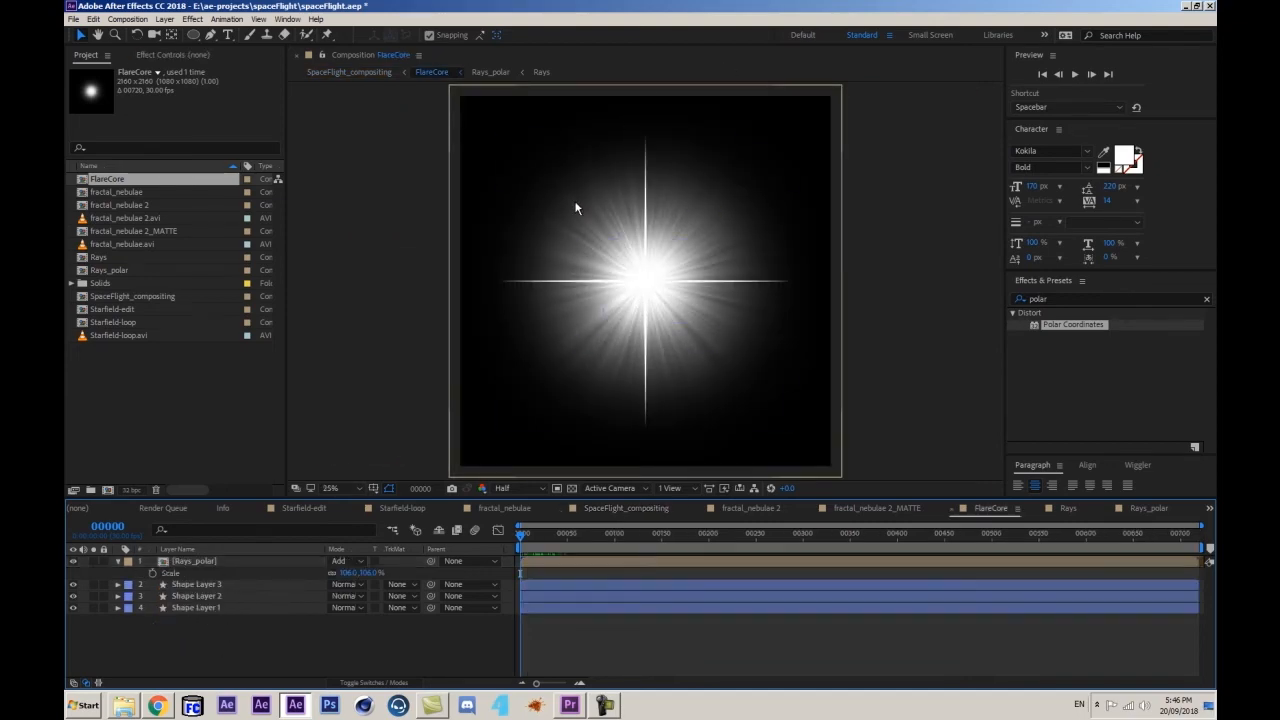
double_click(193, 35)
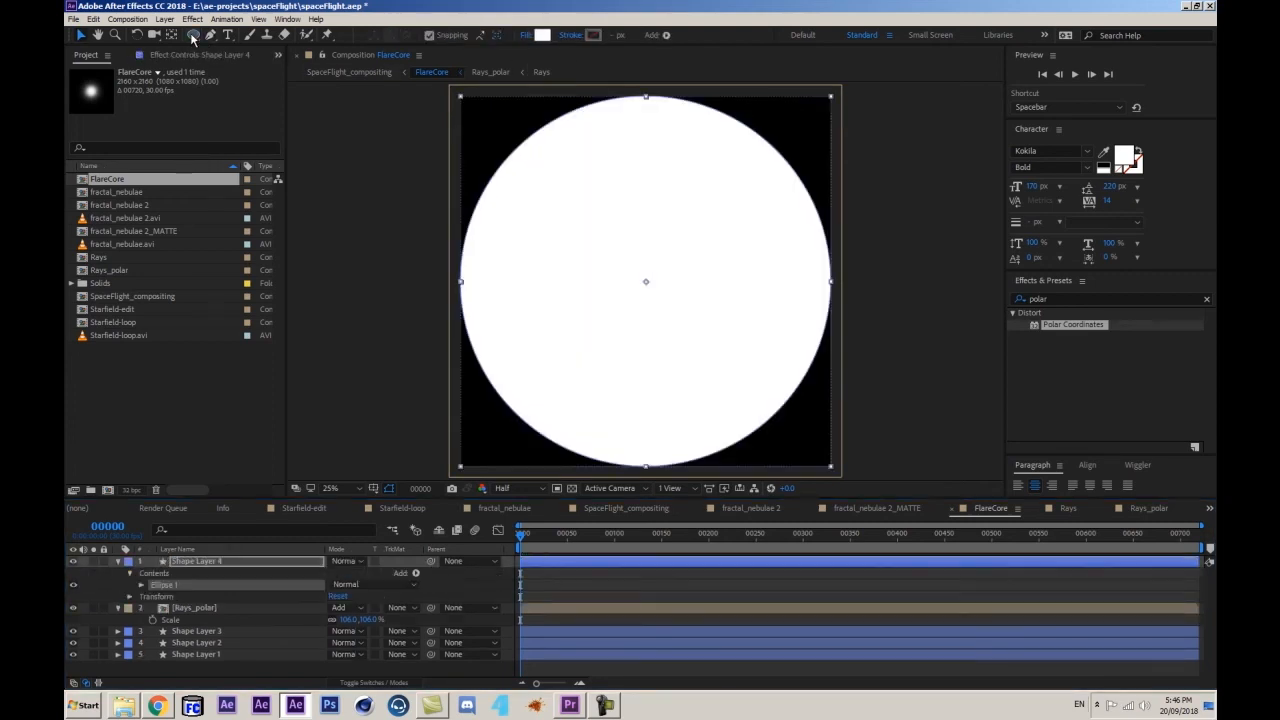
click(527, 35)
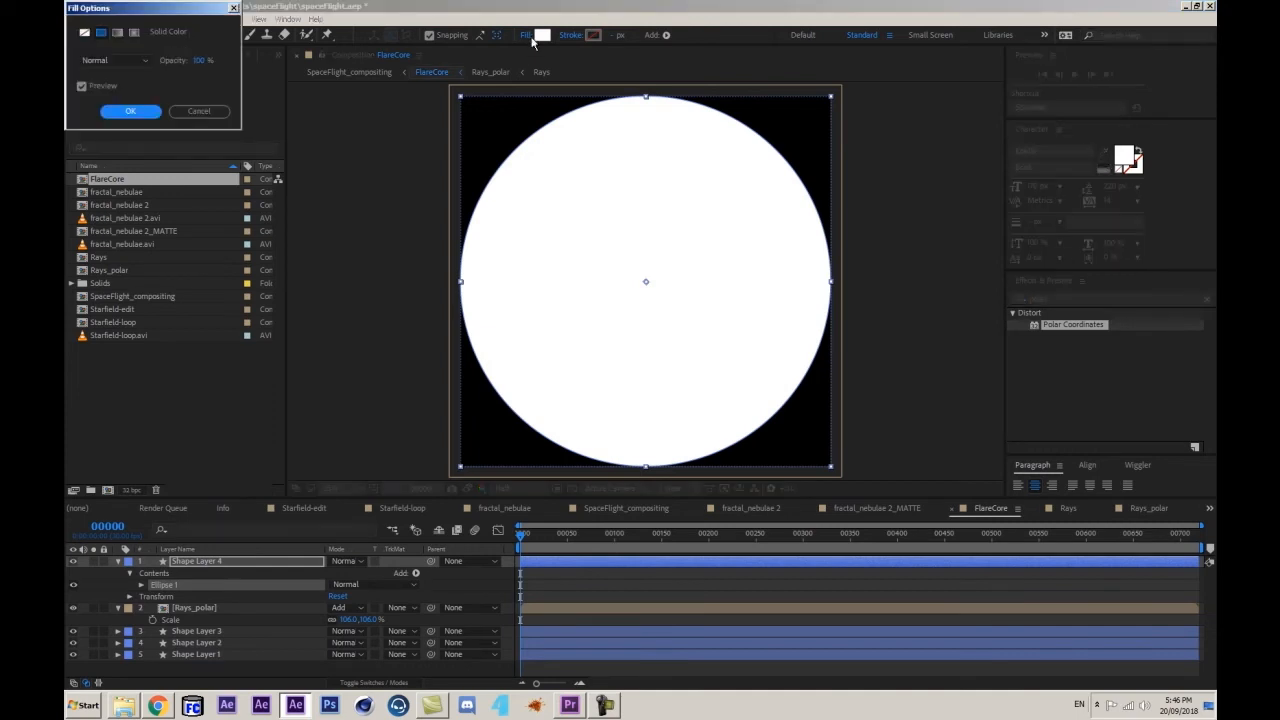
click(85, 32)
click(125, 111)
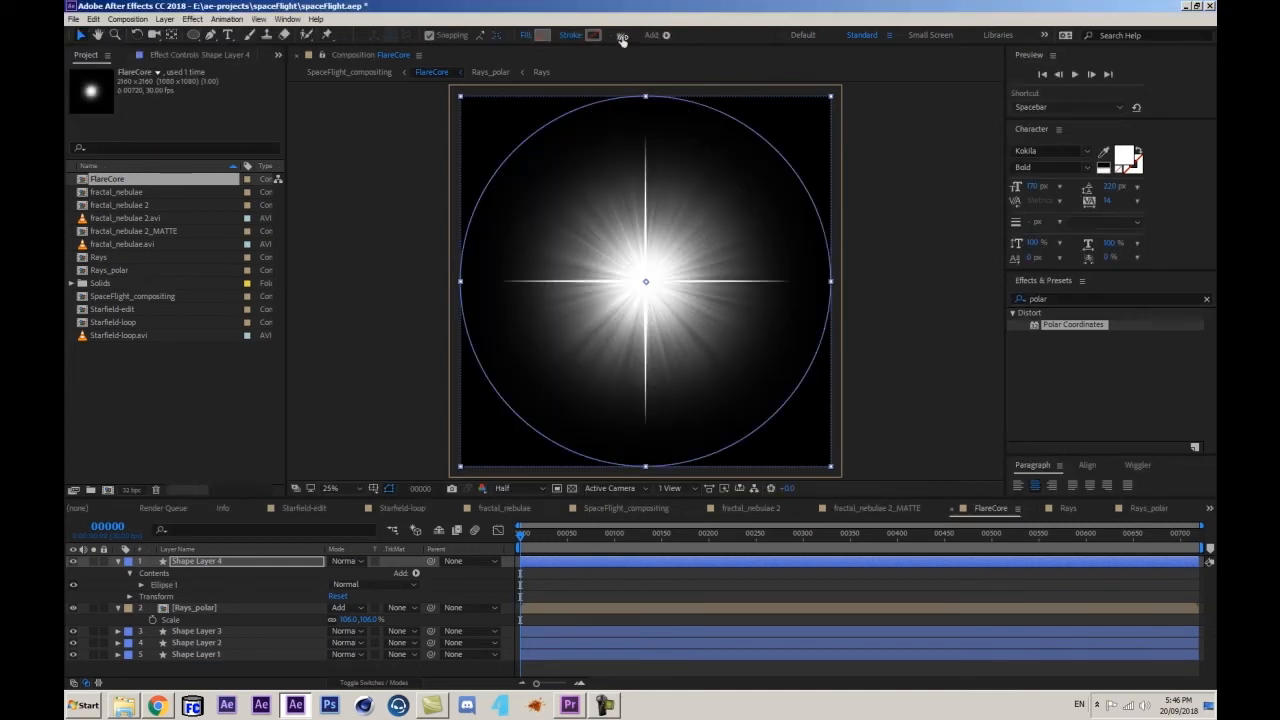
- Give the ellipse a radial gradient stroke with a width of 104 px
click(568, 36)
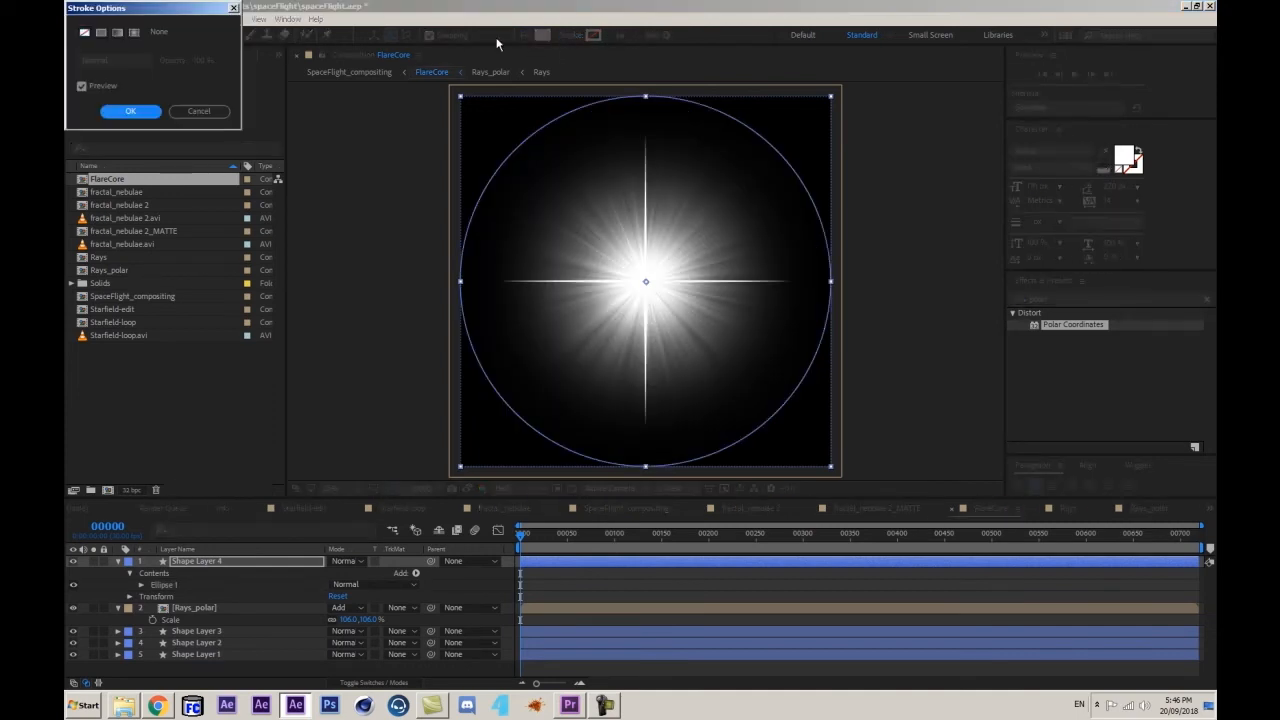
click(101, 33)
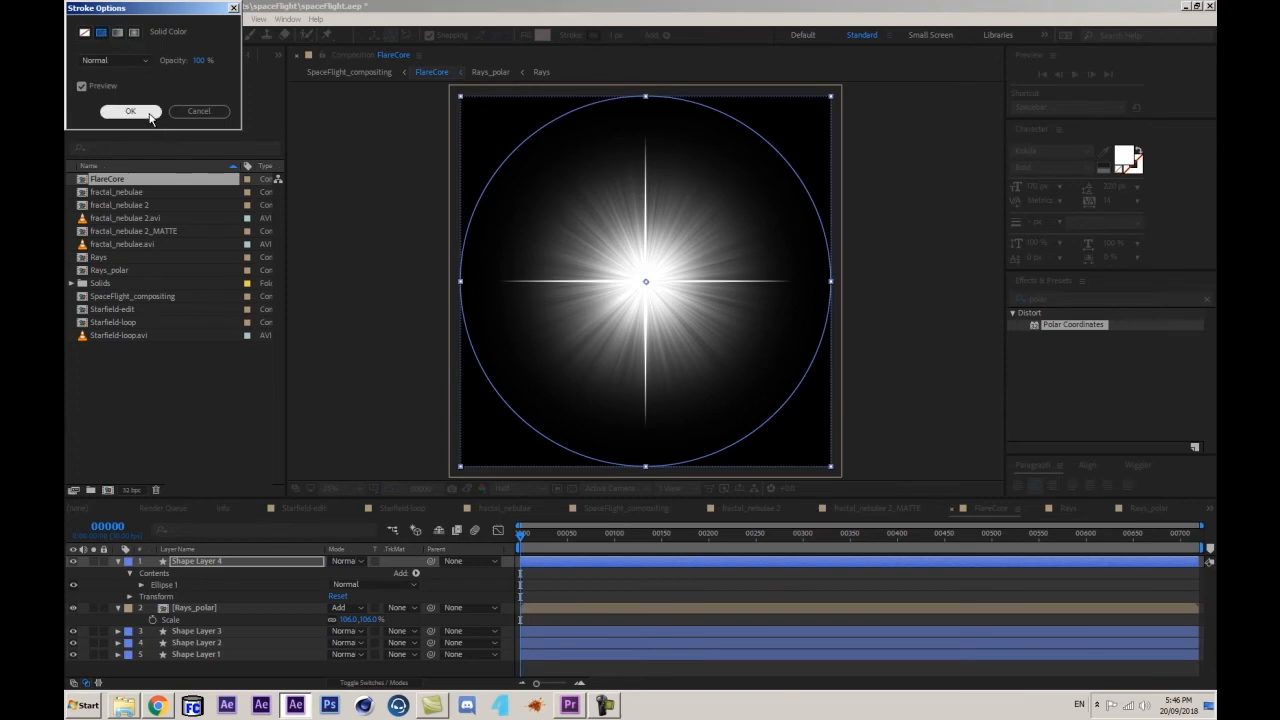
click(133, 32)
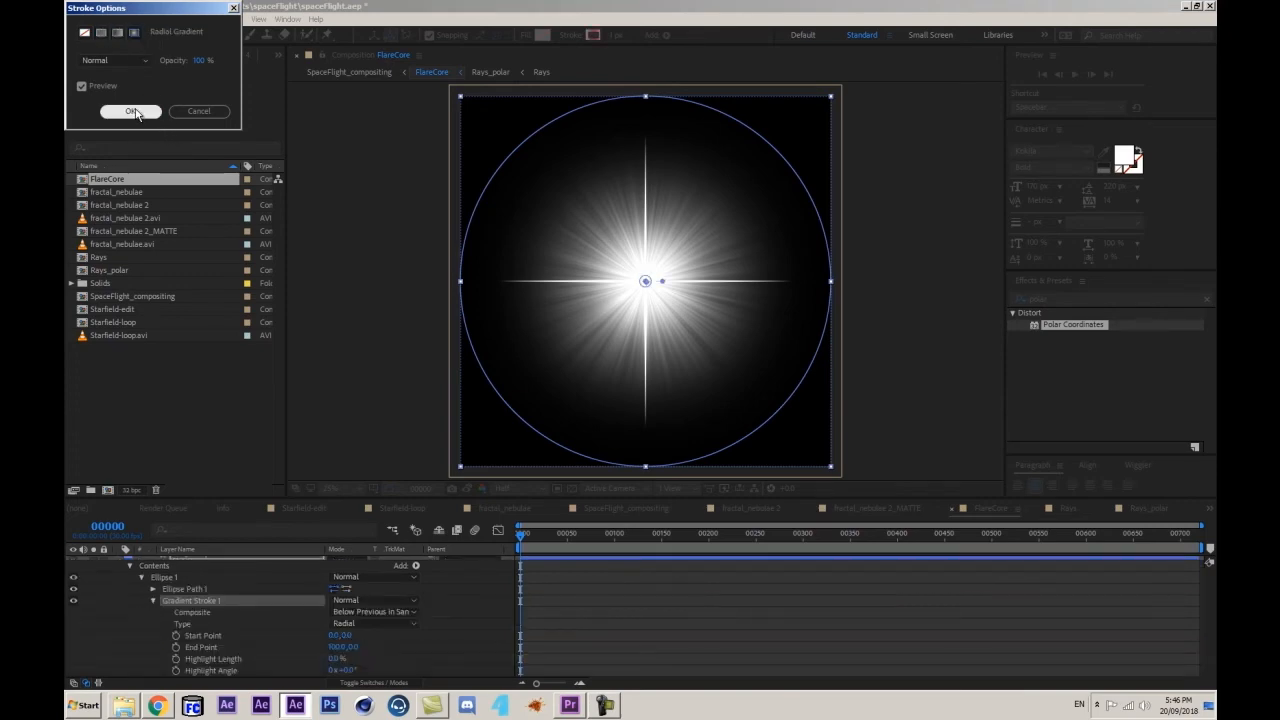
click(126, 113)
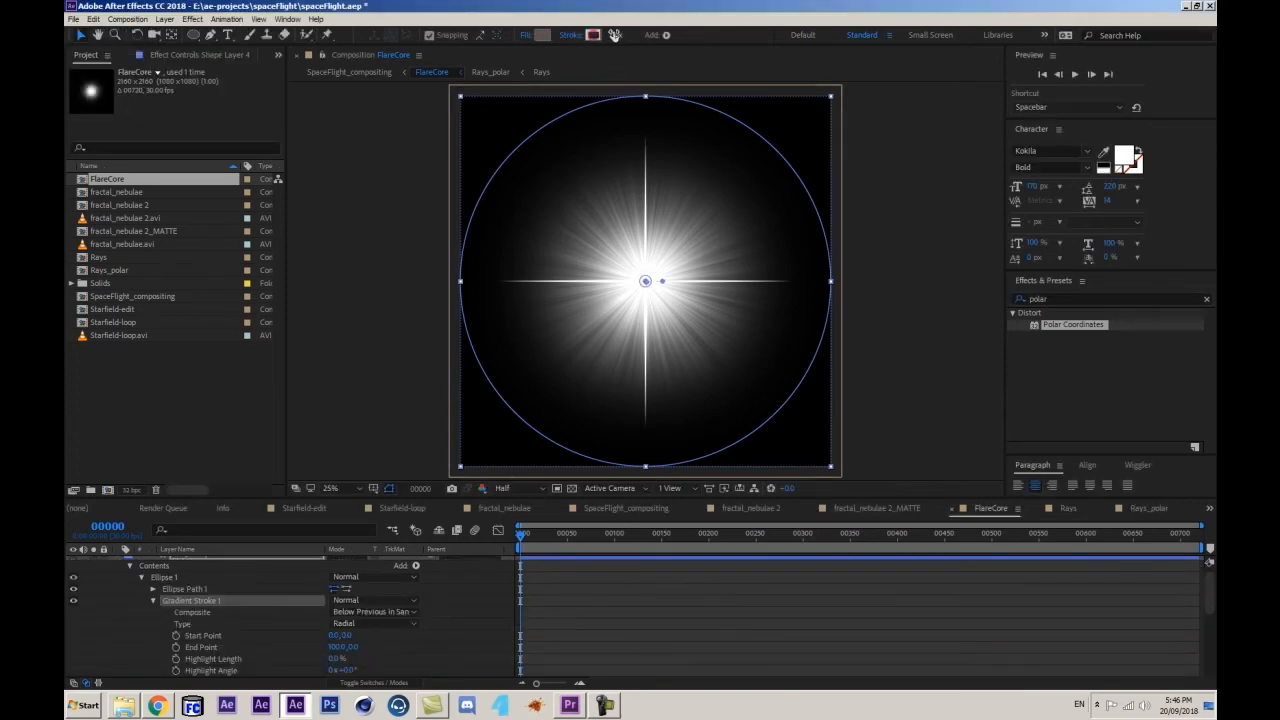
drag(614, 36, 674, 24)
scroll(182, 632, up, 1)
- Reduce the size of the ellipse path on Shape Layer 4 to 1570 by 1570
click(130, 574)
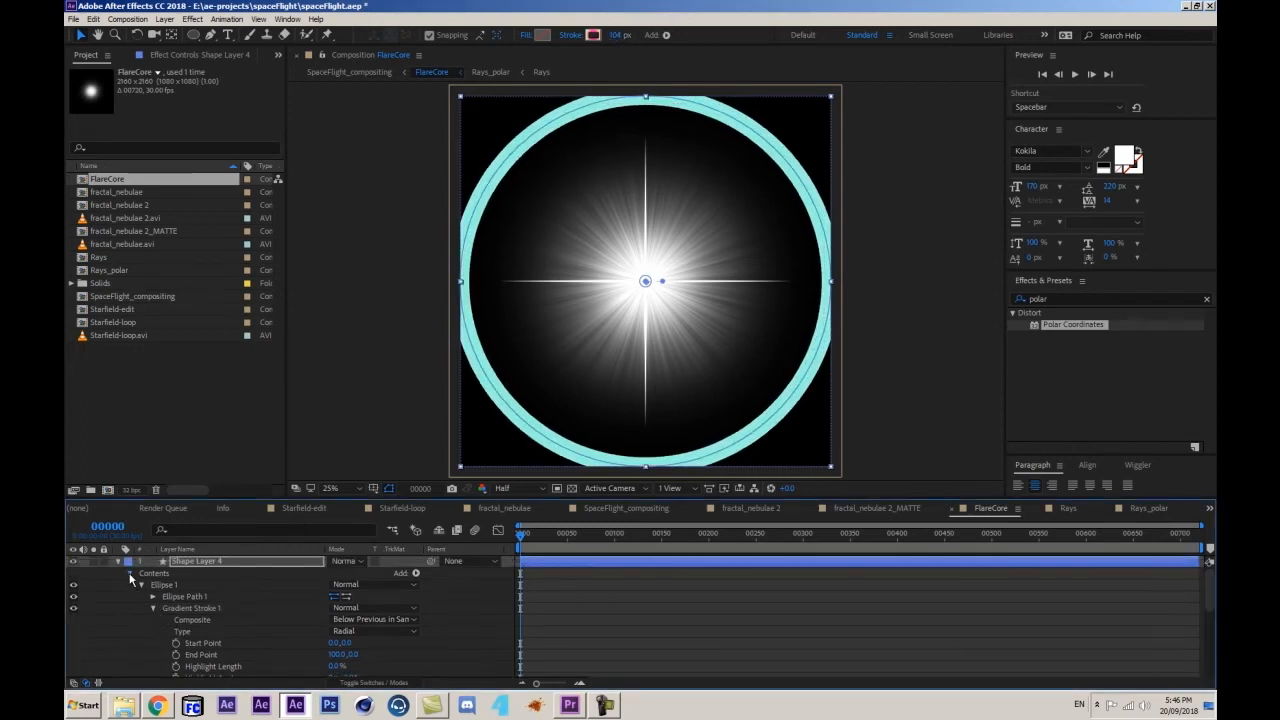
click(130, 574)
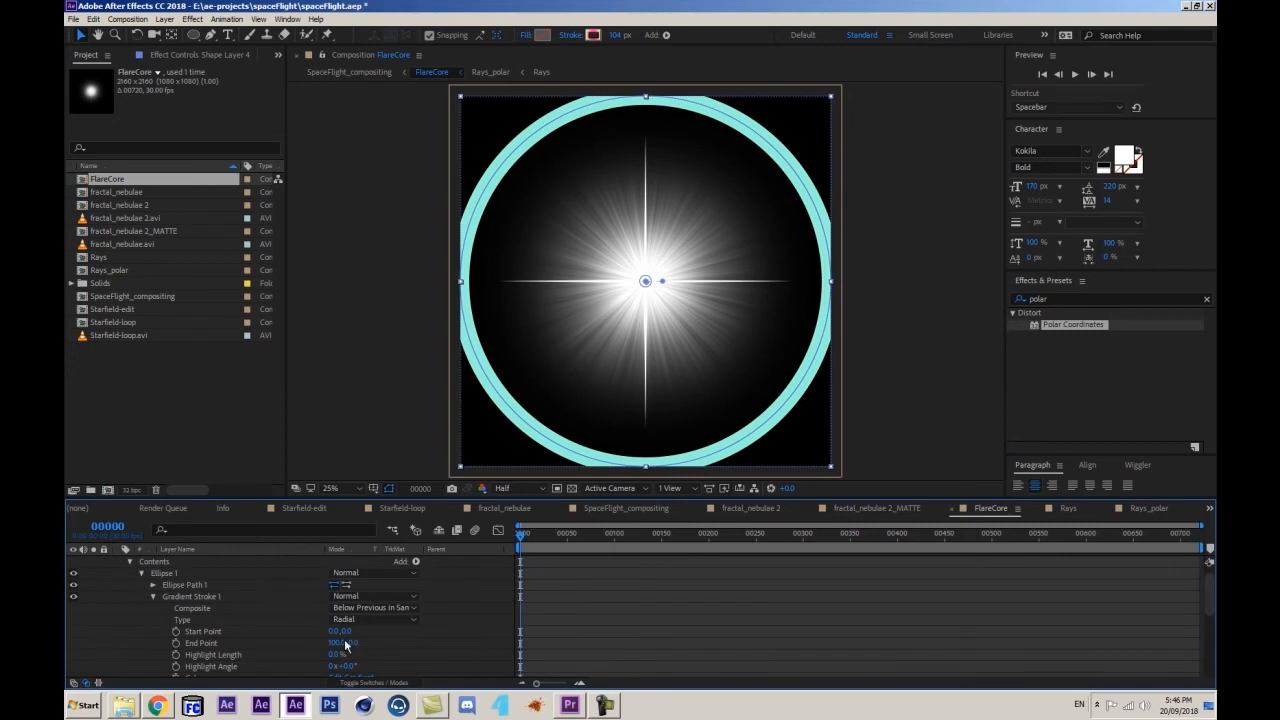
click(153, 585)
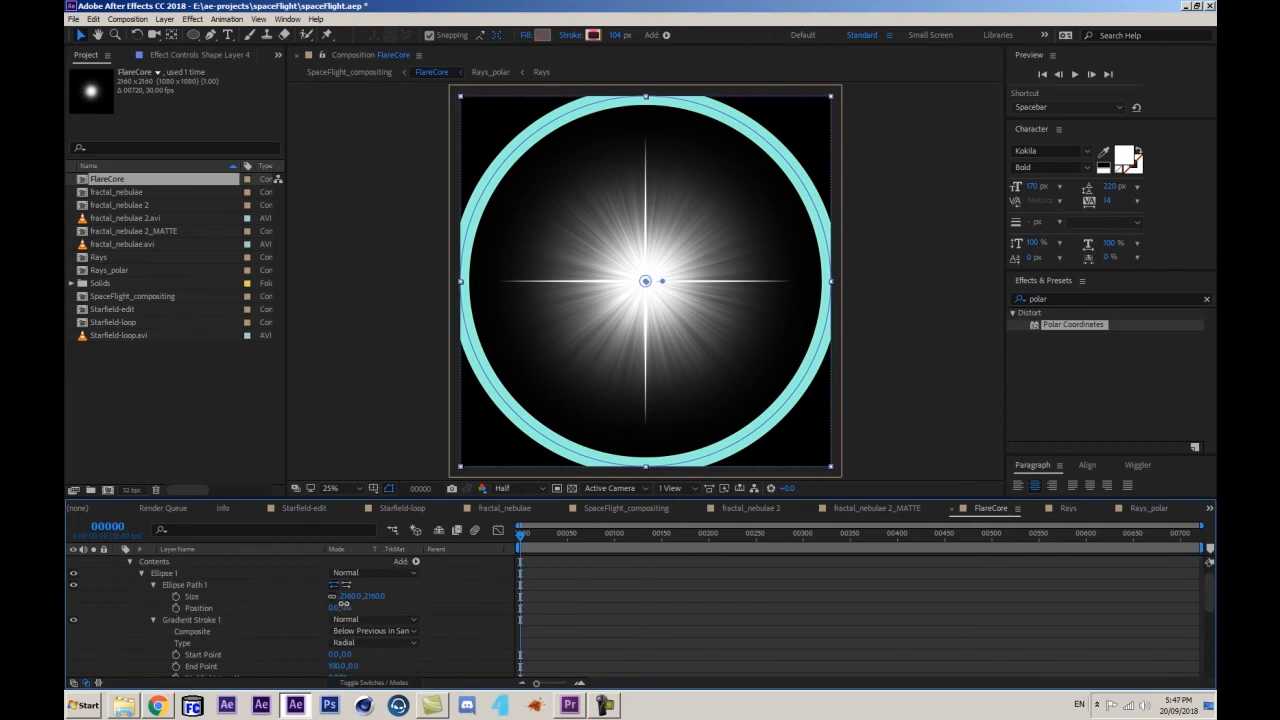
drag(345, 607, 312, 605)
key(ctrl+z)
scroll(439, 615, down, 2)
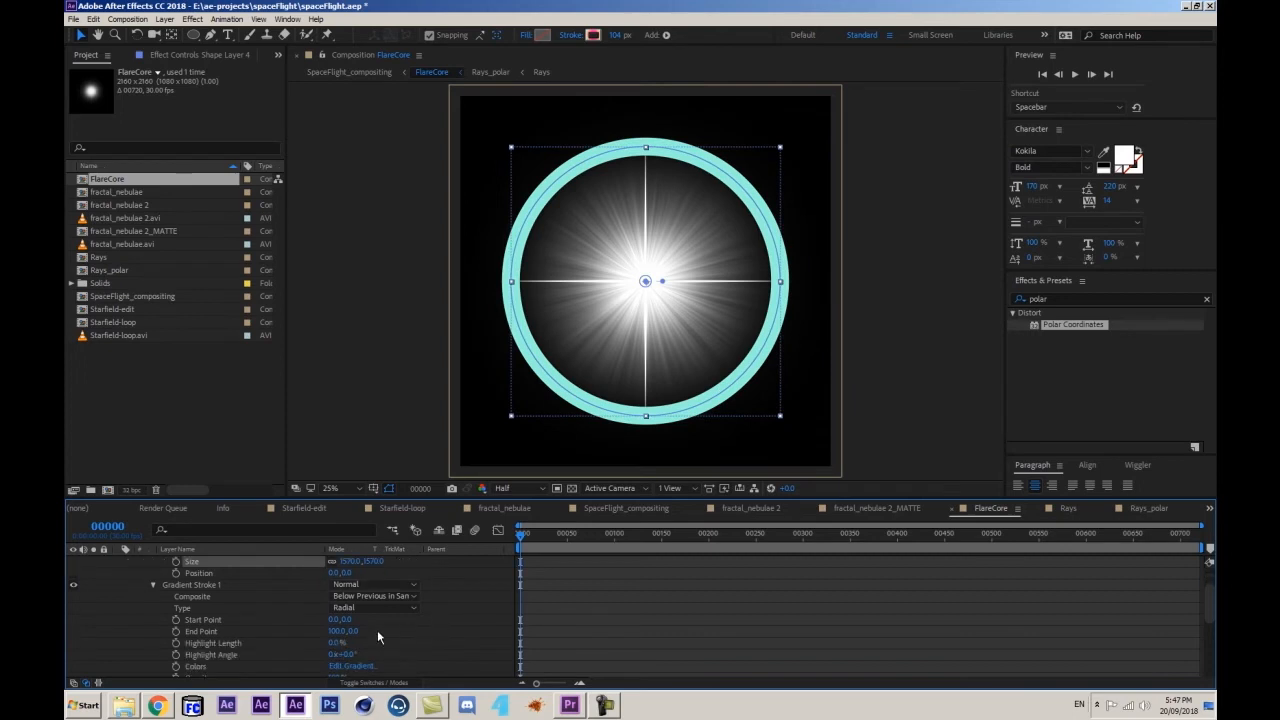
- Shift the ring gradient's blue, purple and pink stops toward its outer end and extend its end point just past the ring's edge
click(354, 666)
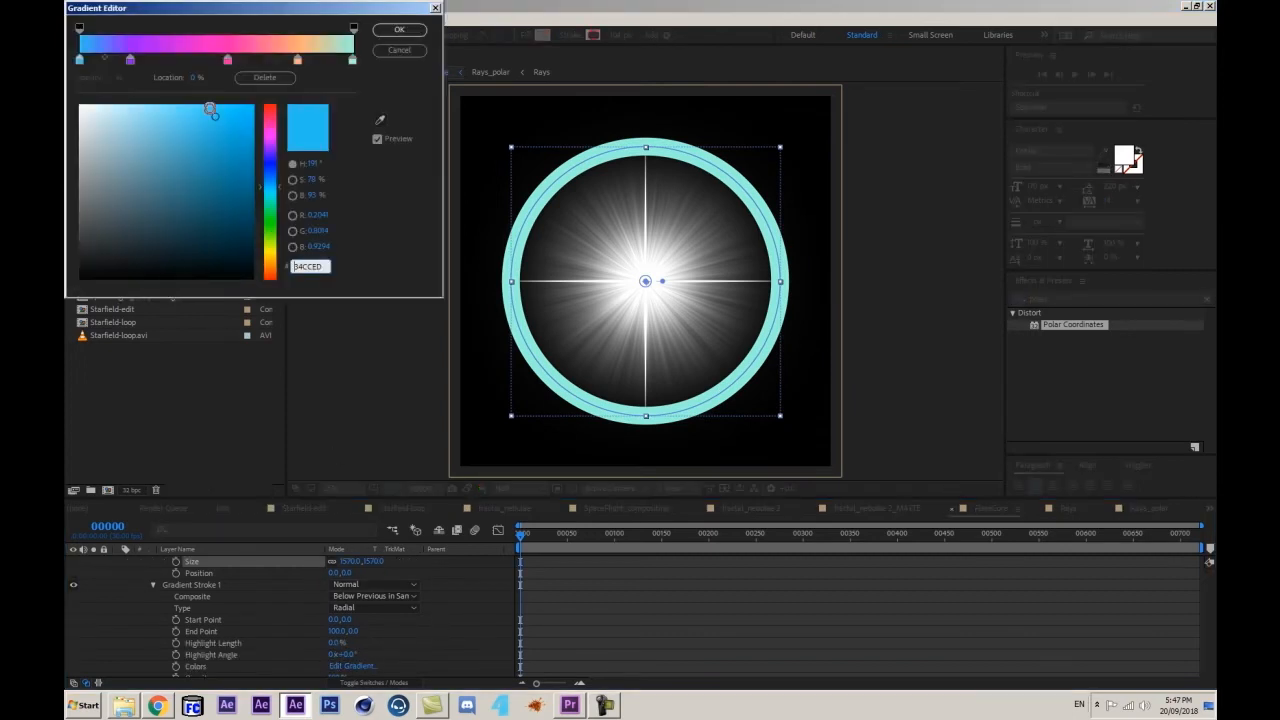
drag(228, 61, 309, 58)
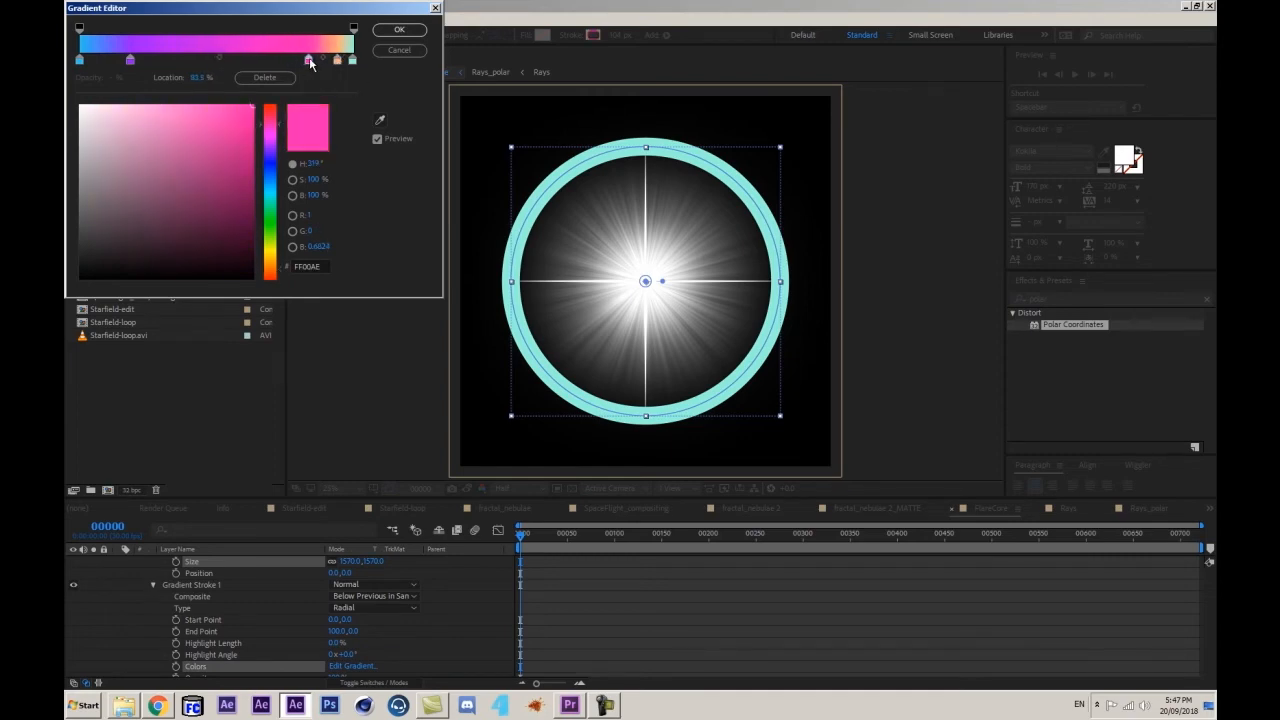
drag(130, 59, 296, 59)
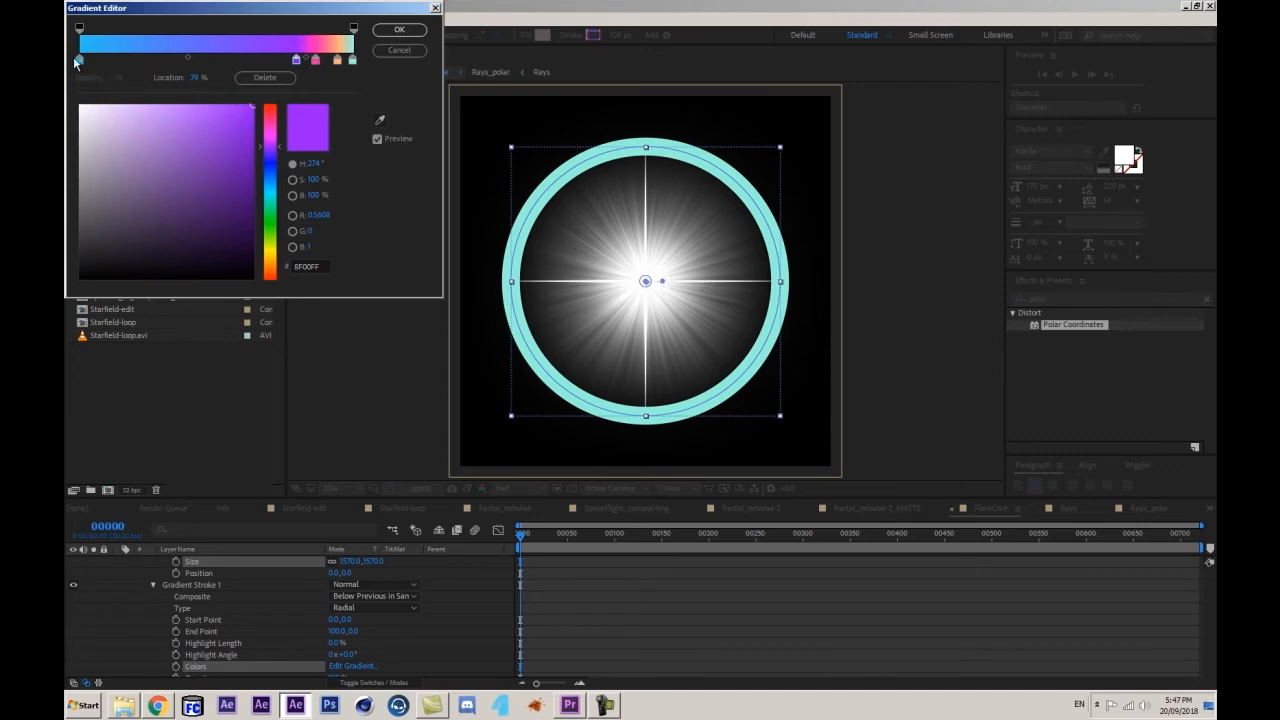
drag(76, 62, 266, 59)
click(399, 29)
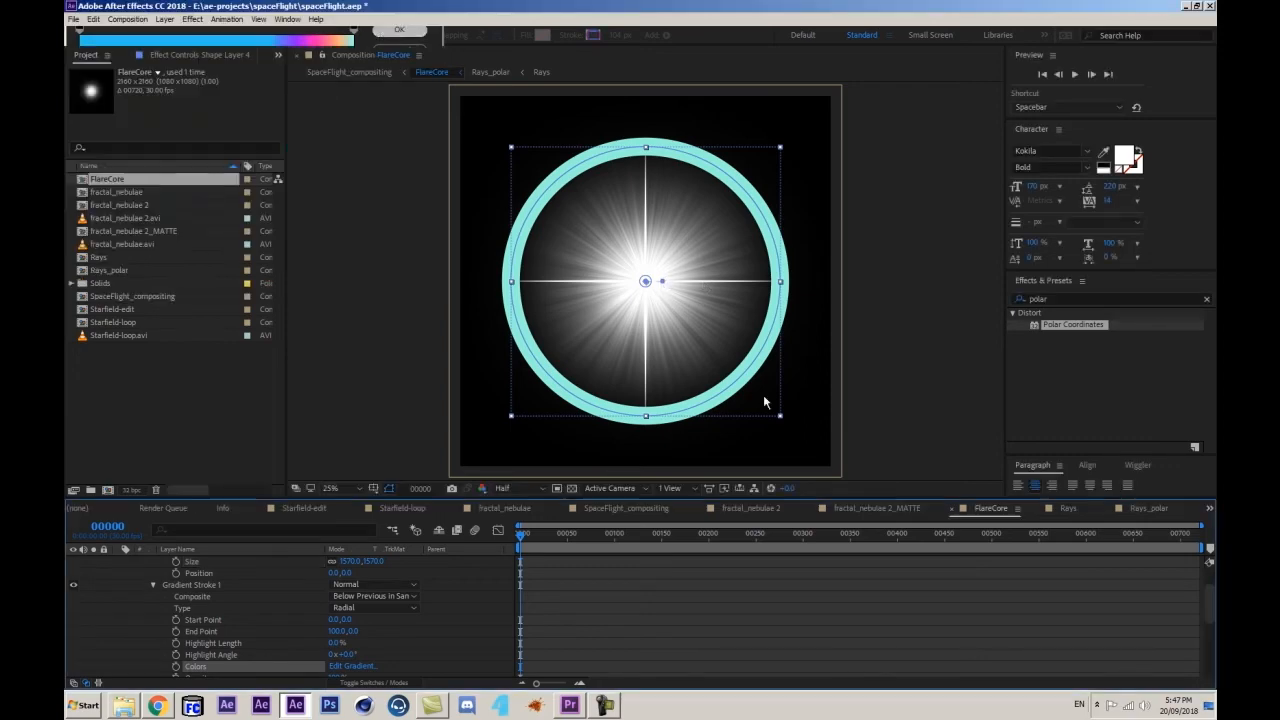
drag(662, 281, 792, 281)
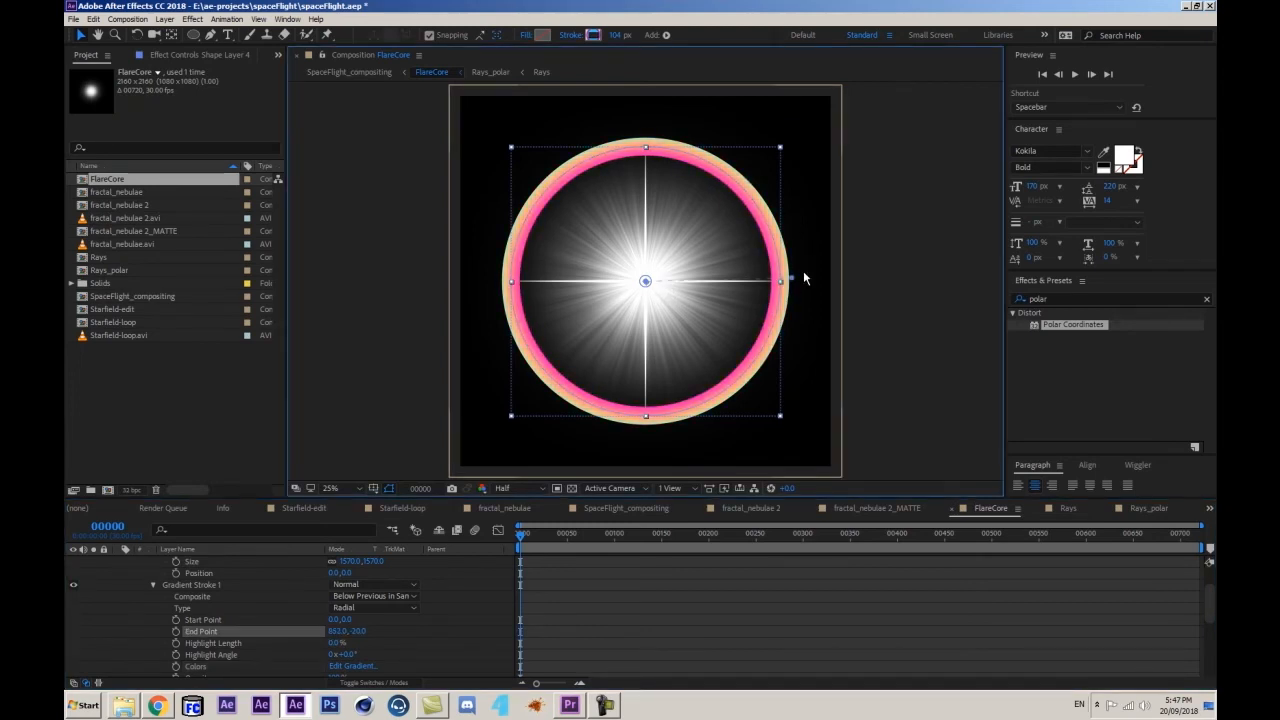
- Reduce the ring's stroke width to 60 px and shrink its ellipse path to about 1290 by 1290
scroll(128, 573, up, 3)
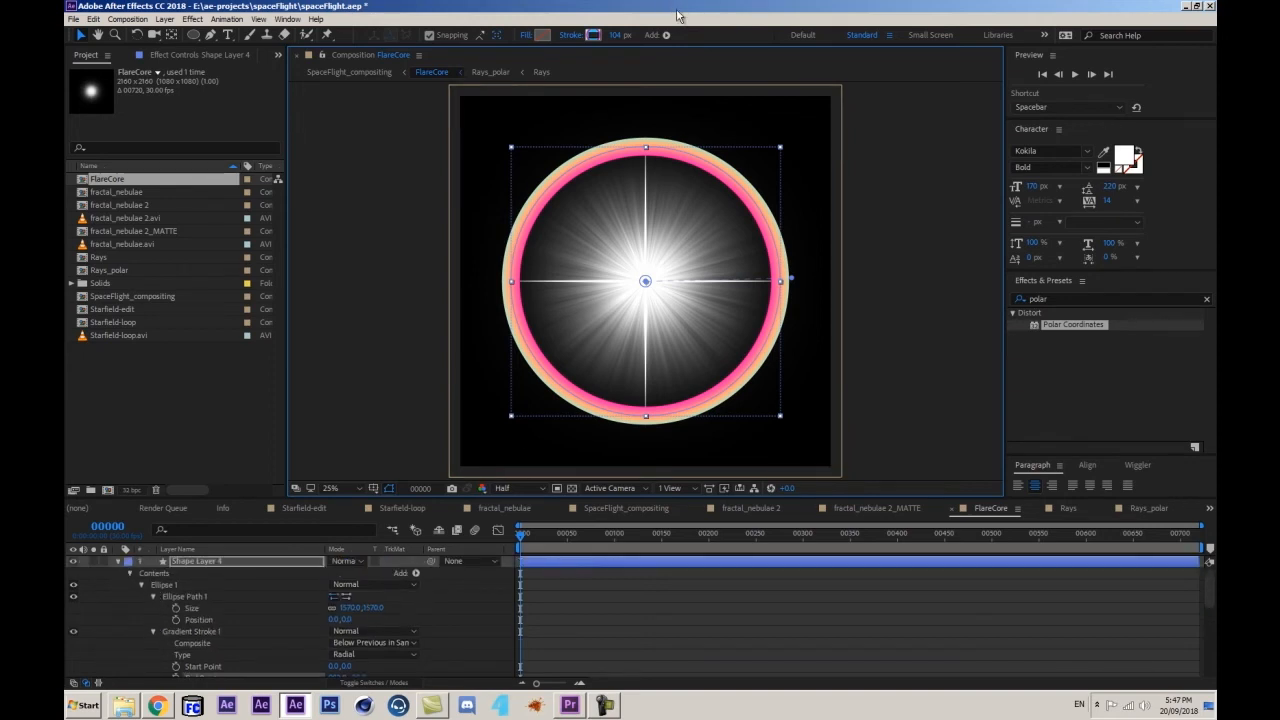
mouse_move(617, 38)
mouse_down()
mouse_move(578, 46)
mouse_move(591, 46)
mouse_up()
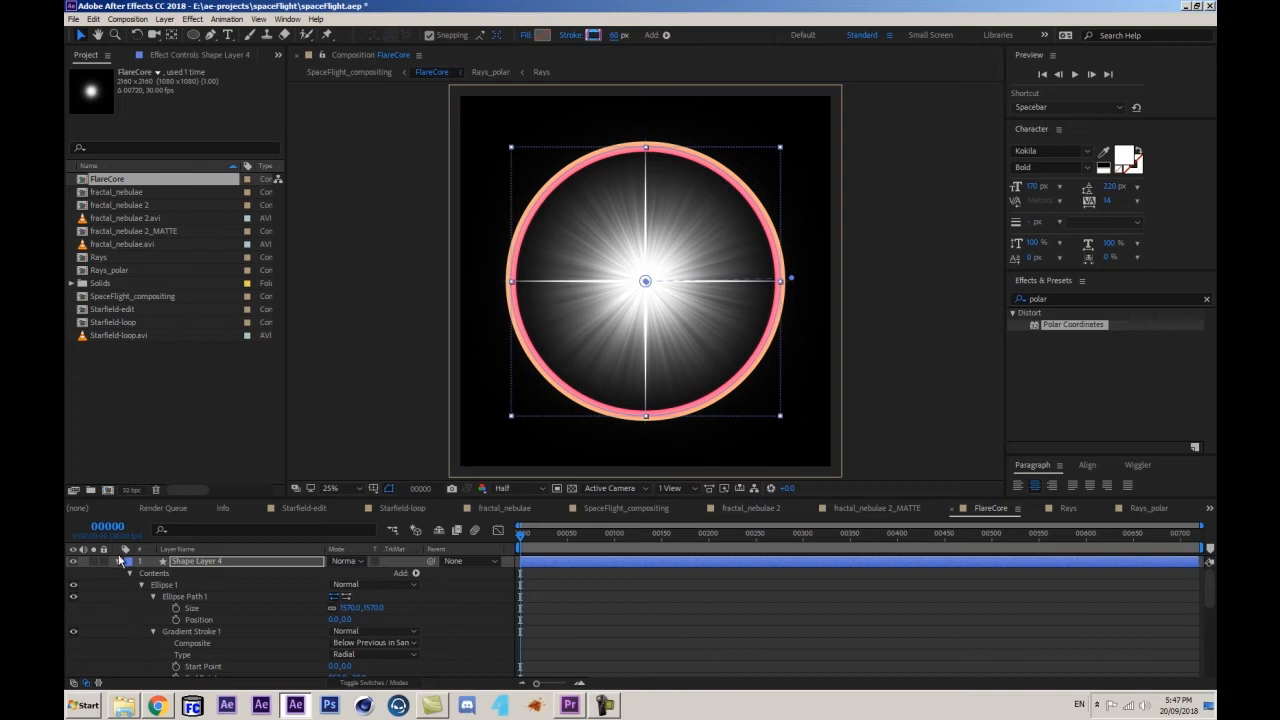
drag(350, 609, 185, 642)
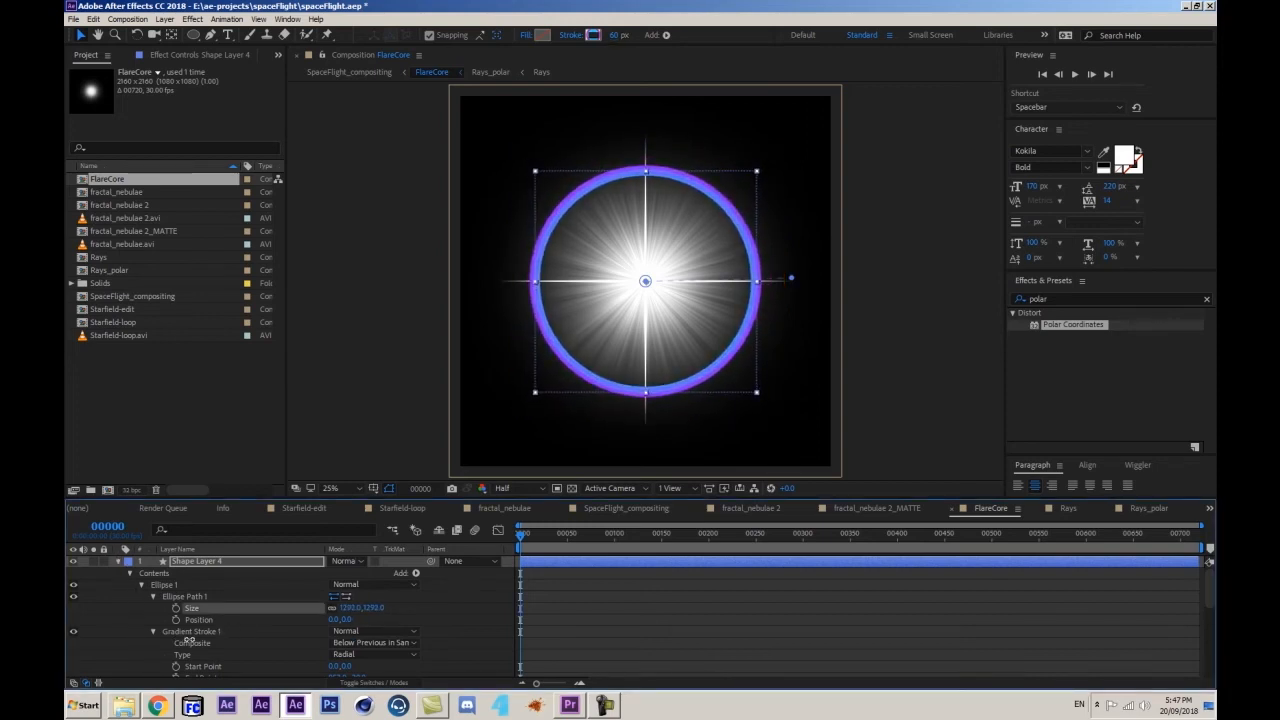
click(114, 562)
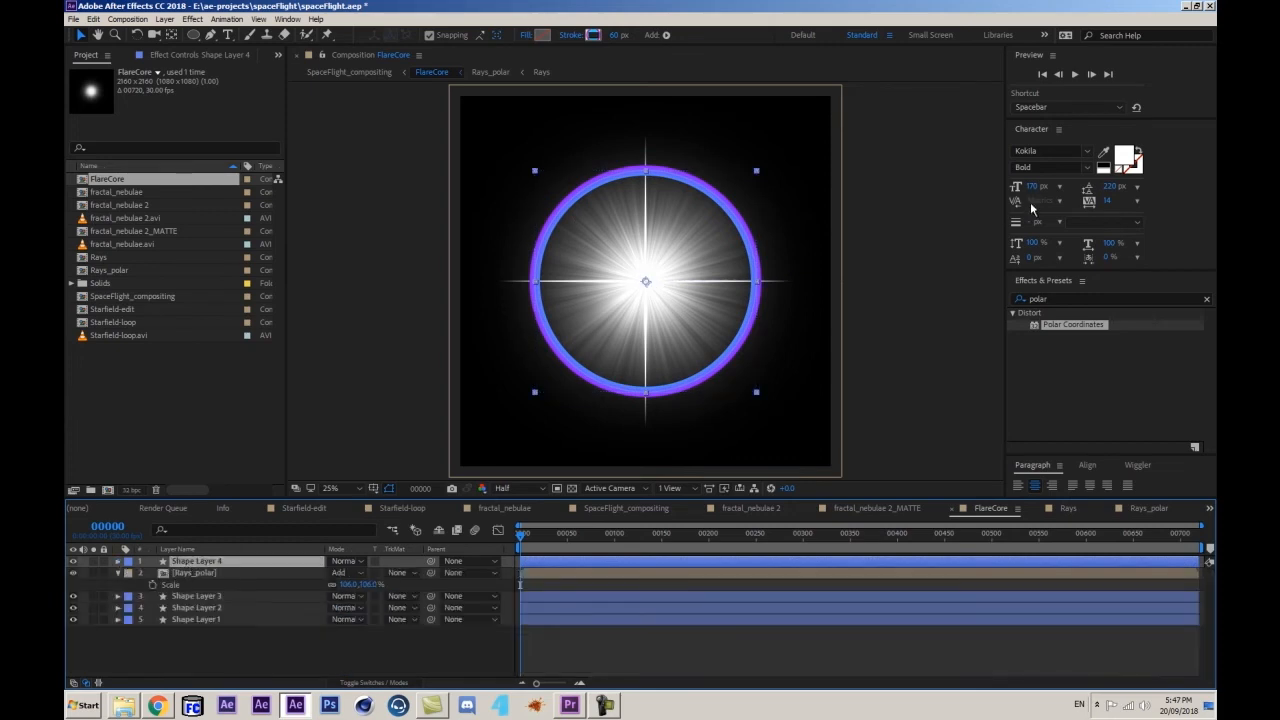
- Apply Fast Box Blur to Shape Layer 4 and raise its blur radius to soften the ring into a halo
click(1057, 299)
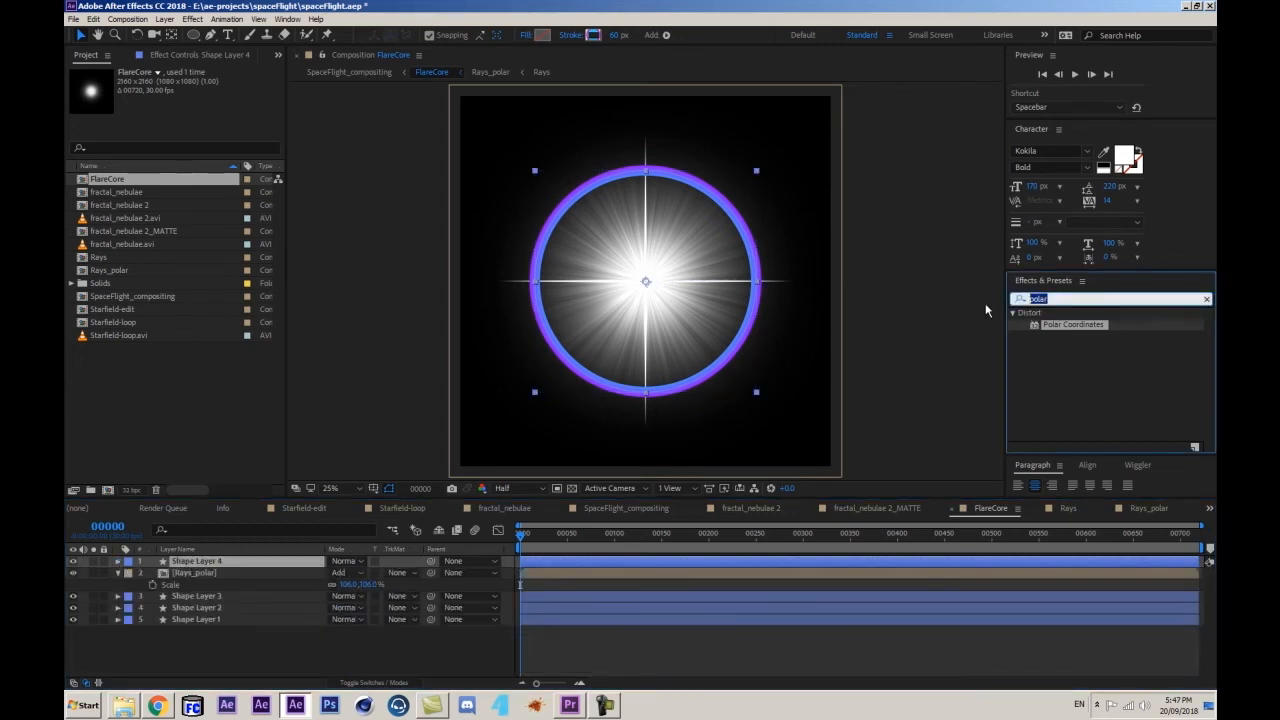
text(fast b)
double_click(1065, 327)
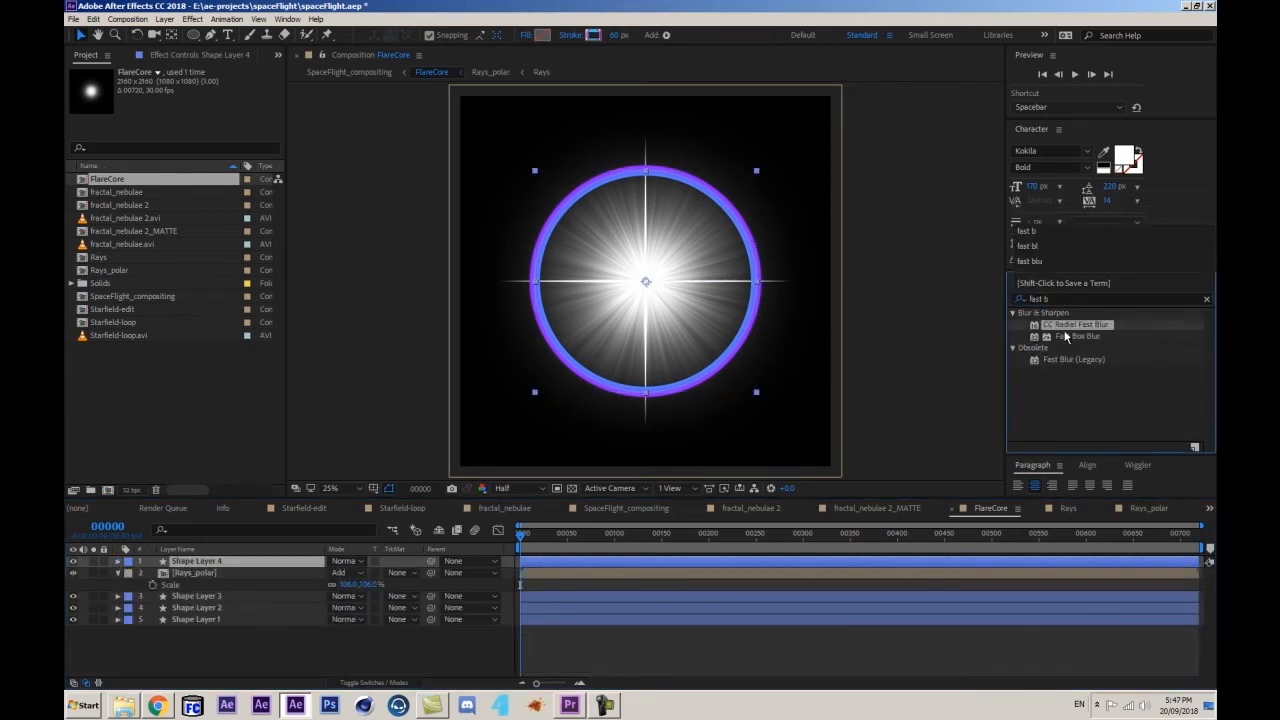
key(ctrl+z)
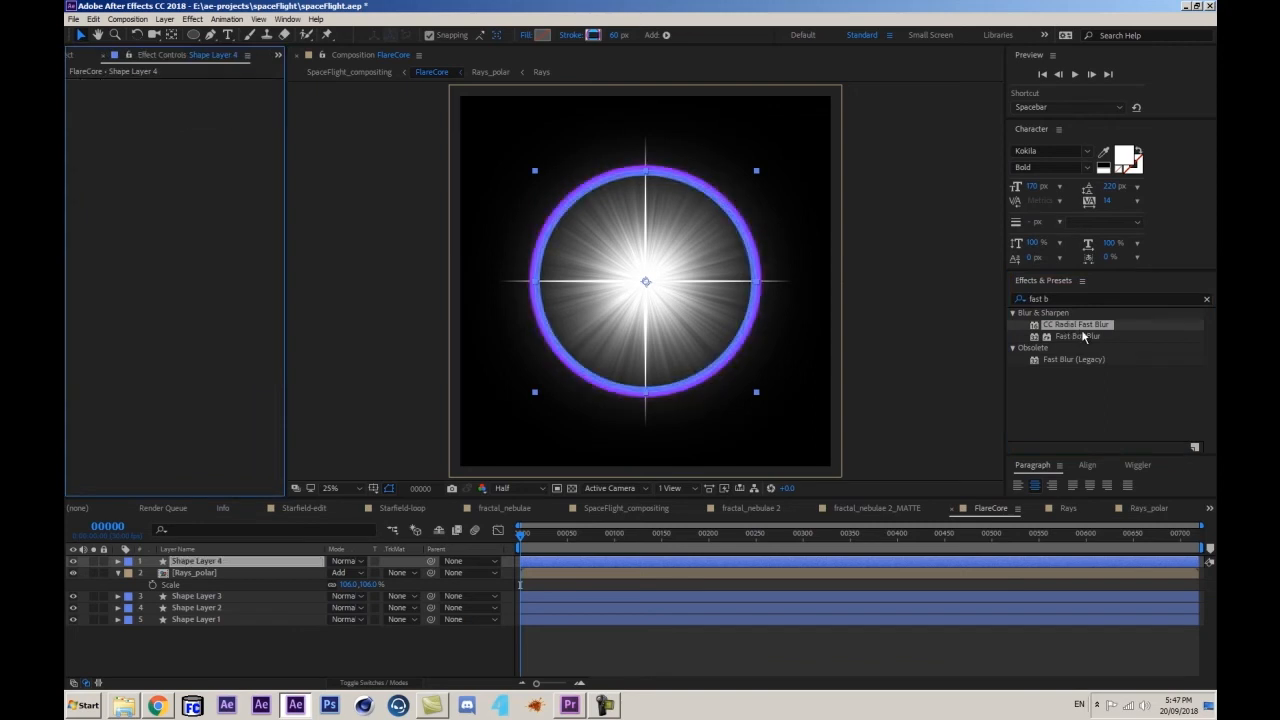
double_click(1071, 338)
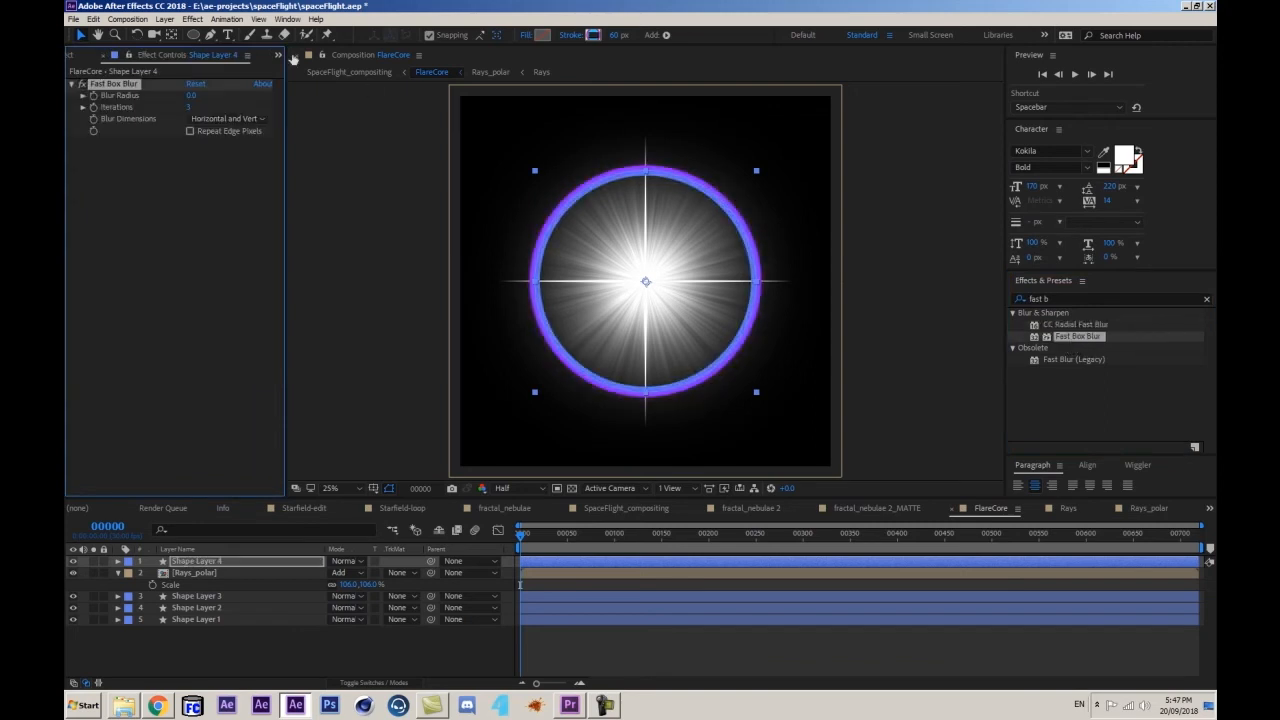
drag(196, 93, 215, 92)
click(1203, 365)
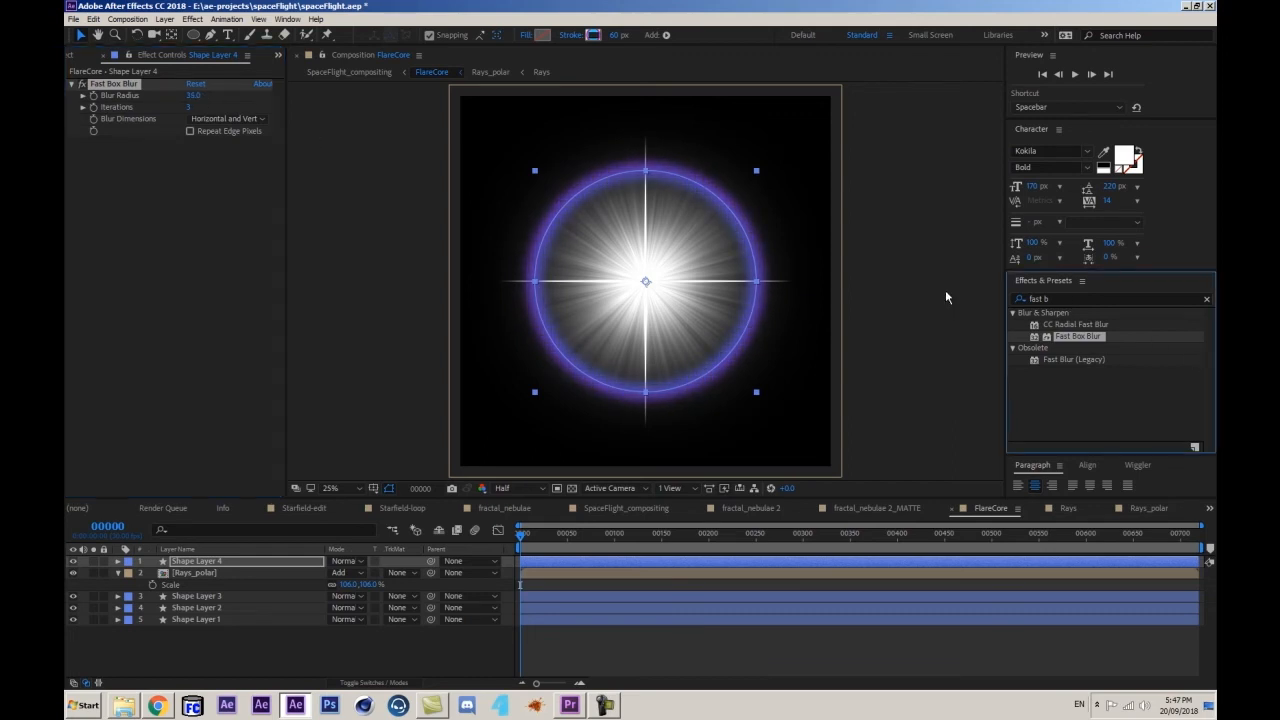
- Add a Tint effect to the halo ring and lower its Amount to Tint to partly desaturate the colours
click(1059, 303)
text(tint)
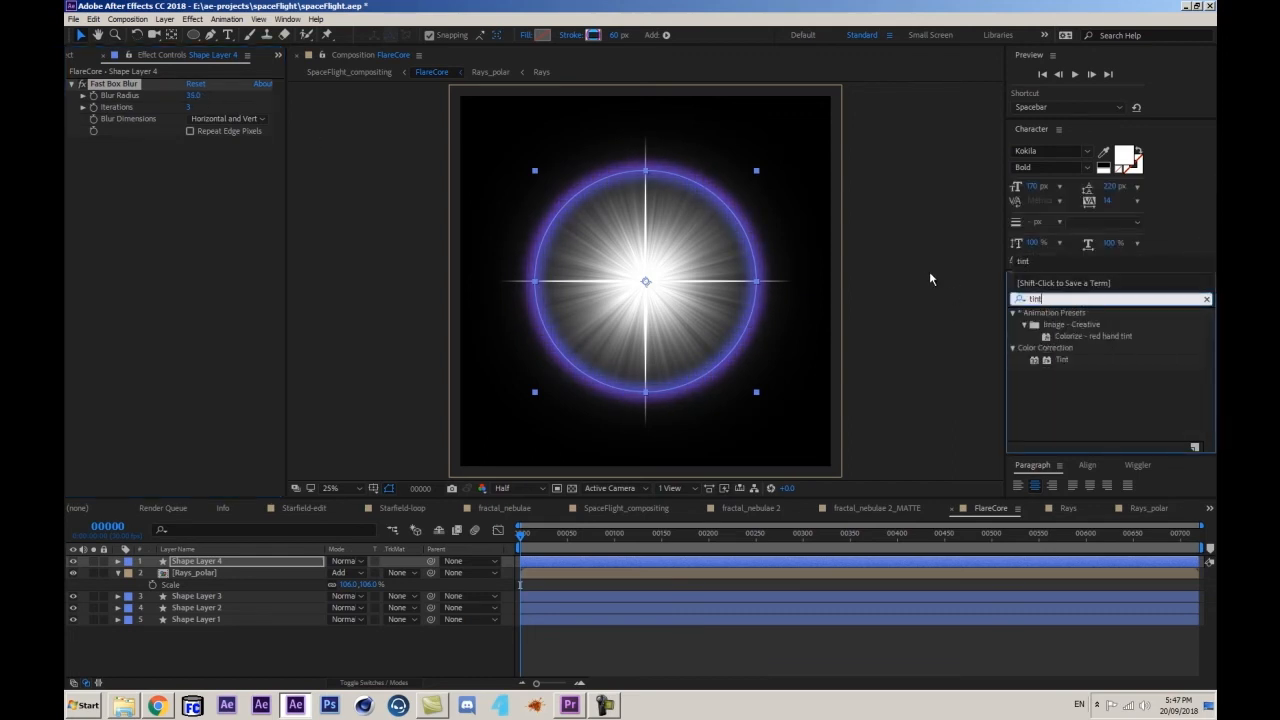
drag(1062, 360, 122, 226)
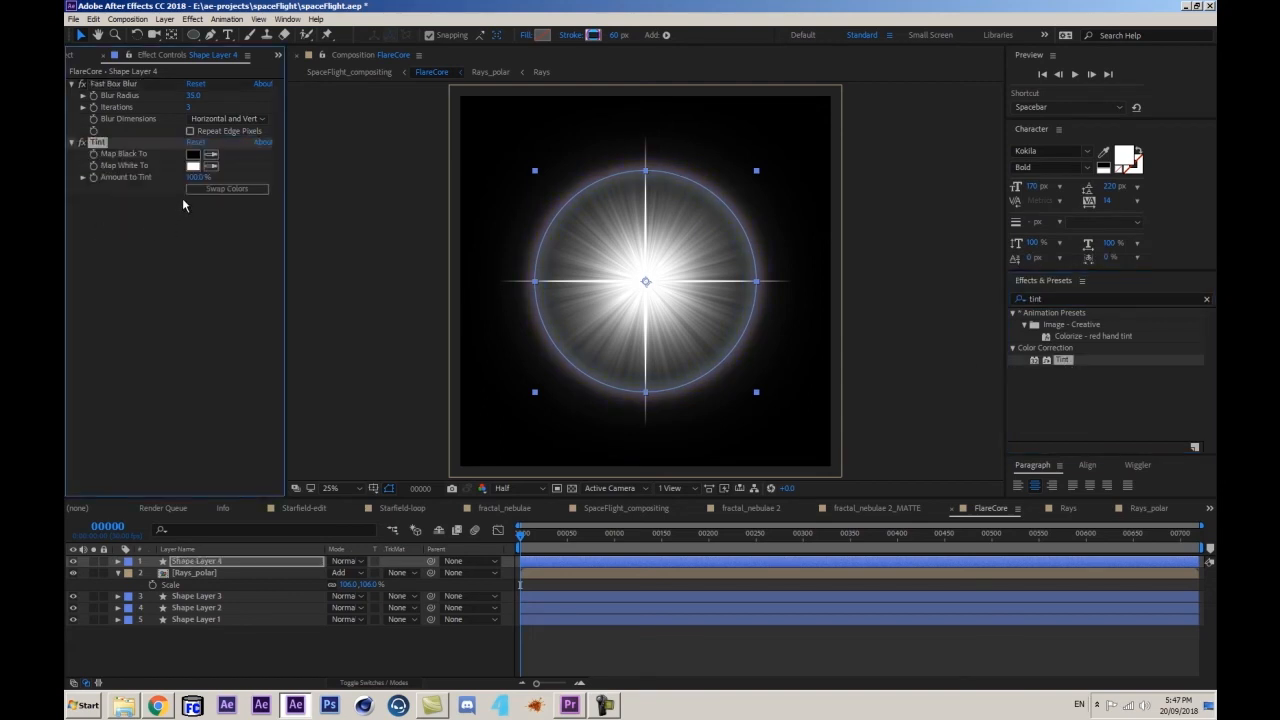
drag(190, 177, 167, 183)
- Return to SpaceFlight_compositing and set the FlareCore layer's blending mode to Add
key(Tab)
click(277, 529)
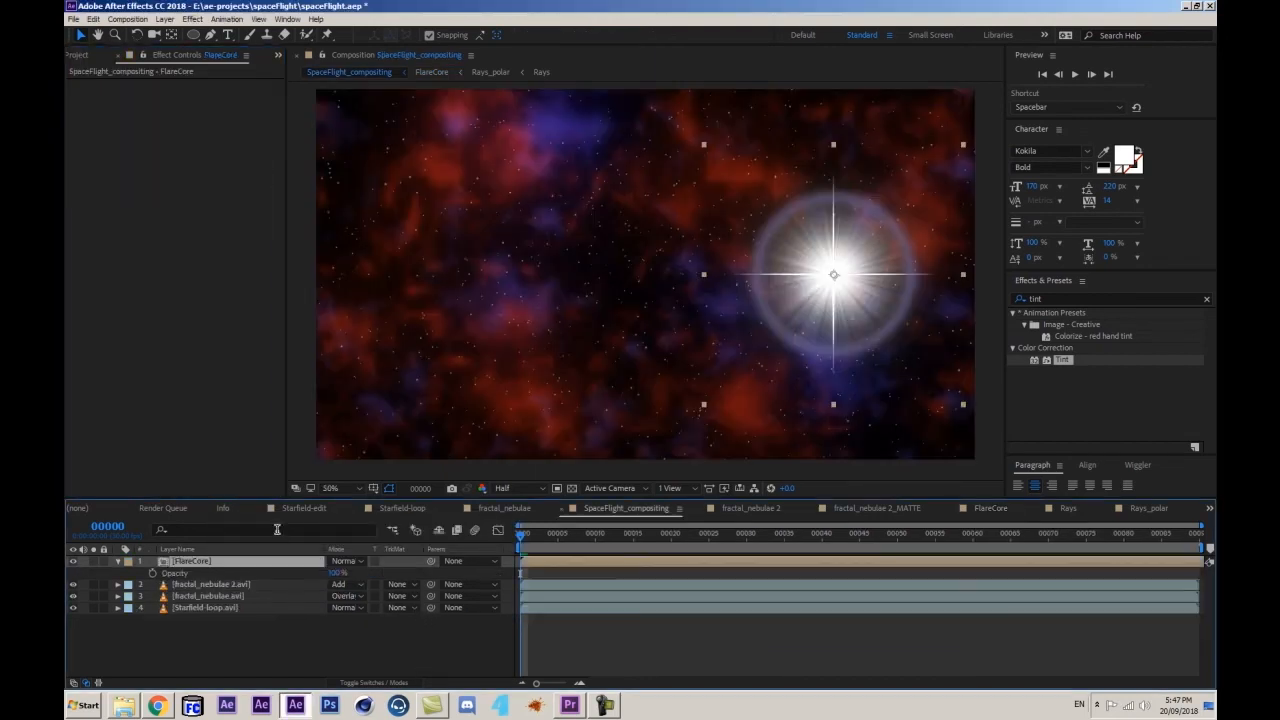
click(345, 565)
click(355, 191)
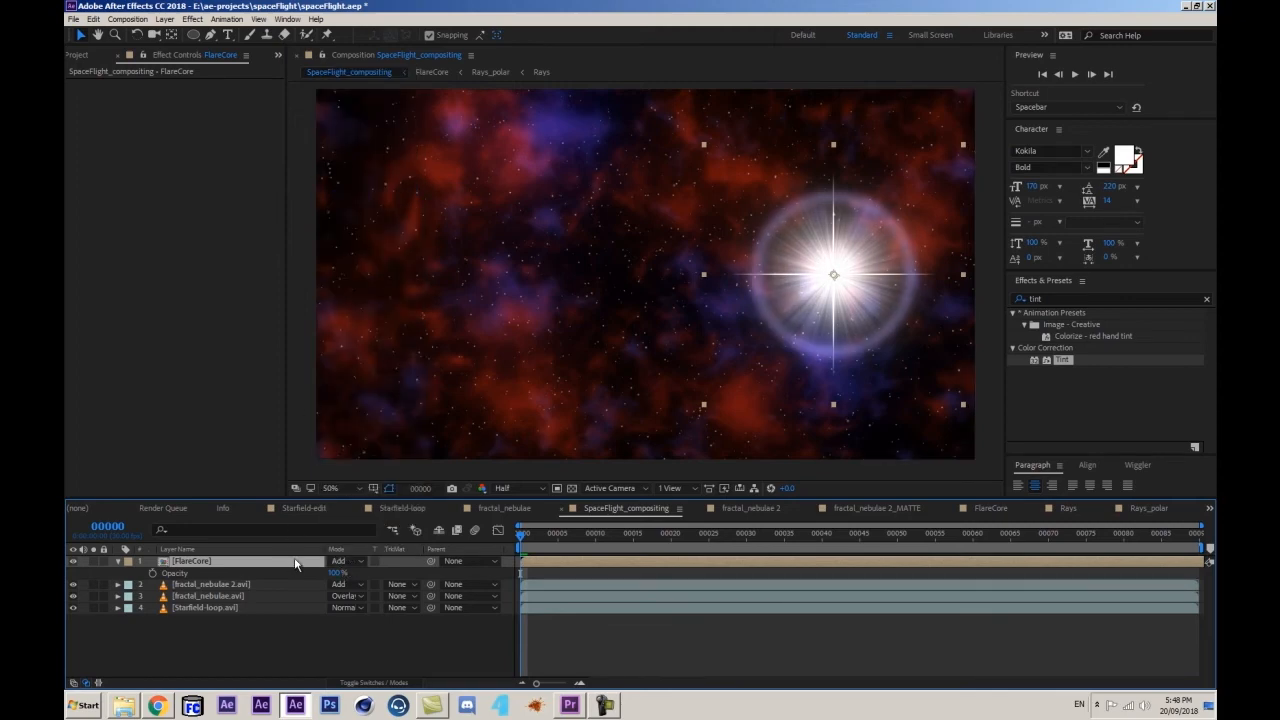
- Try adjusting the FlareCore layer's opacity
key(t)
key(t)
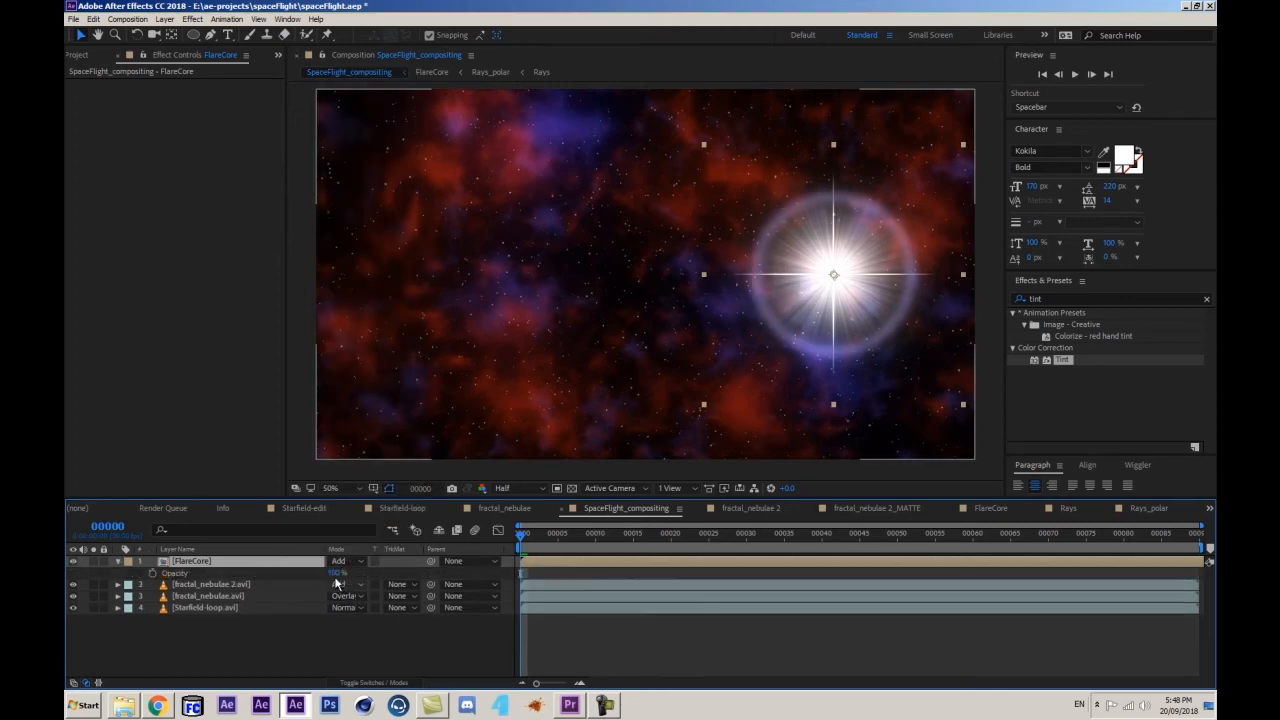
mouse_move(334, 574)
mouse_down()
mouse_move(313, 574)
mouse_move(334, 574)
mouse_up()
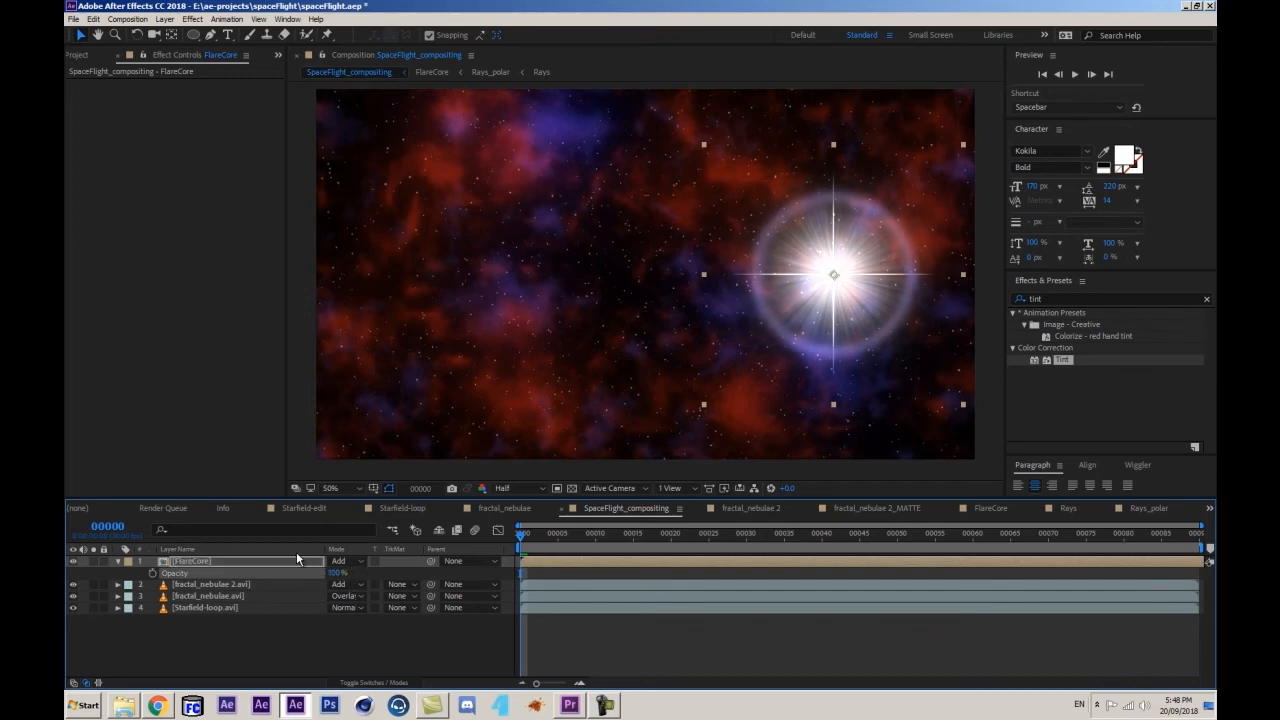
- Move the star flare slightly to the right in the scene and deselect the layer
mouse_move(851, 234)
mouse_down()
mouse_move(886, 282)
mouse_move(858, 234)
mouse_up()
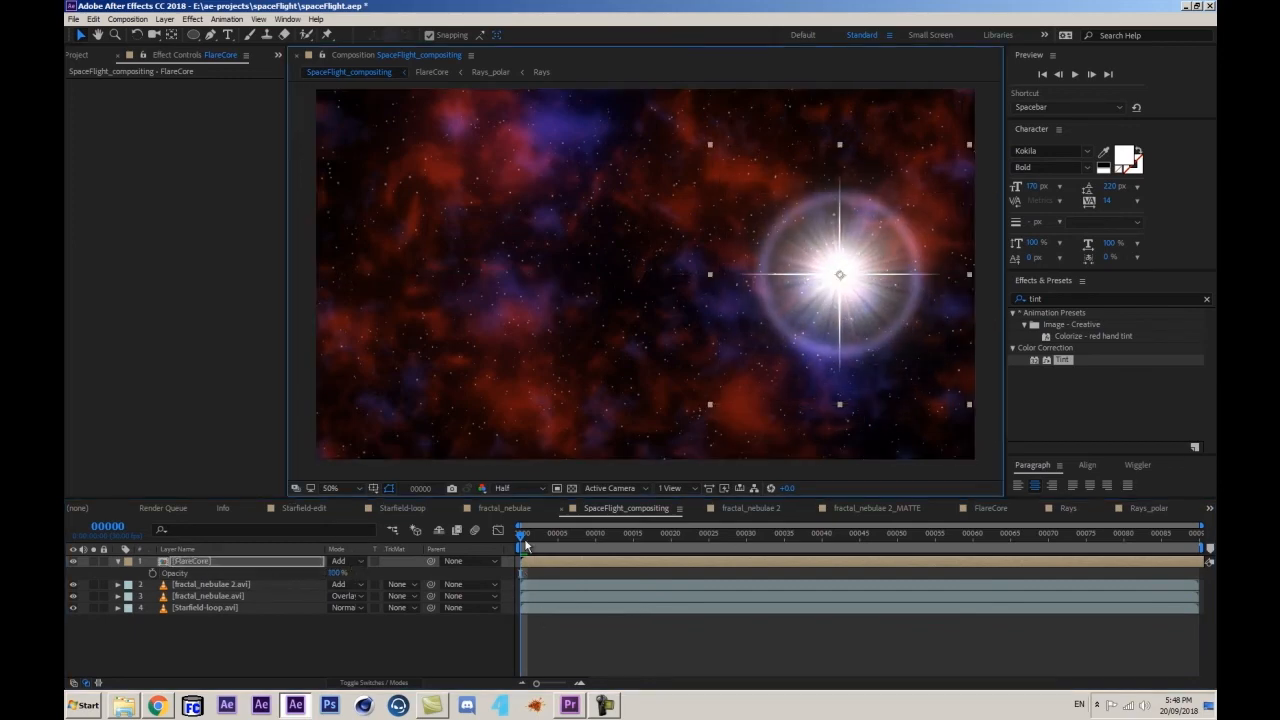
drag(526, 540, 506, 545)
click(193, 655)
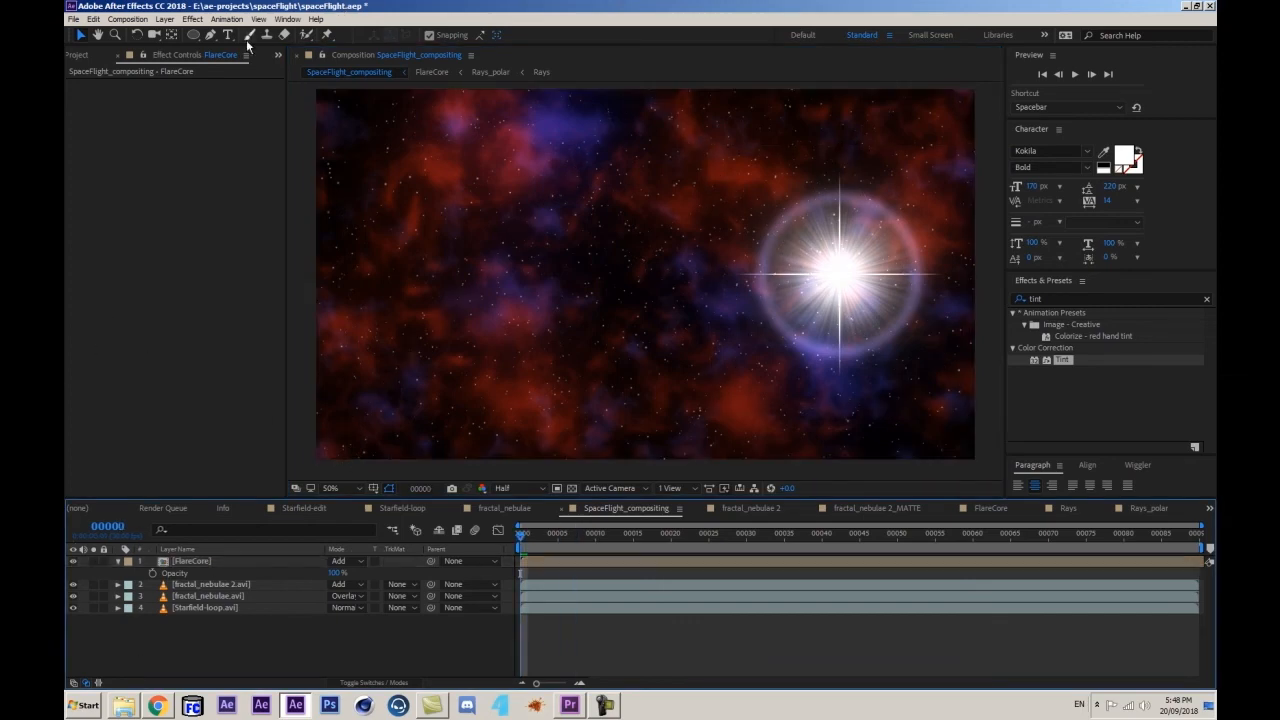
- Draw a long, thin horizontal ellipse through the star flare with a solid white fill and no stroke
click(193, 34)
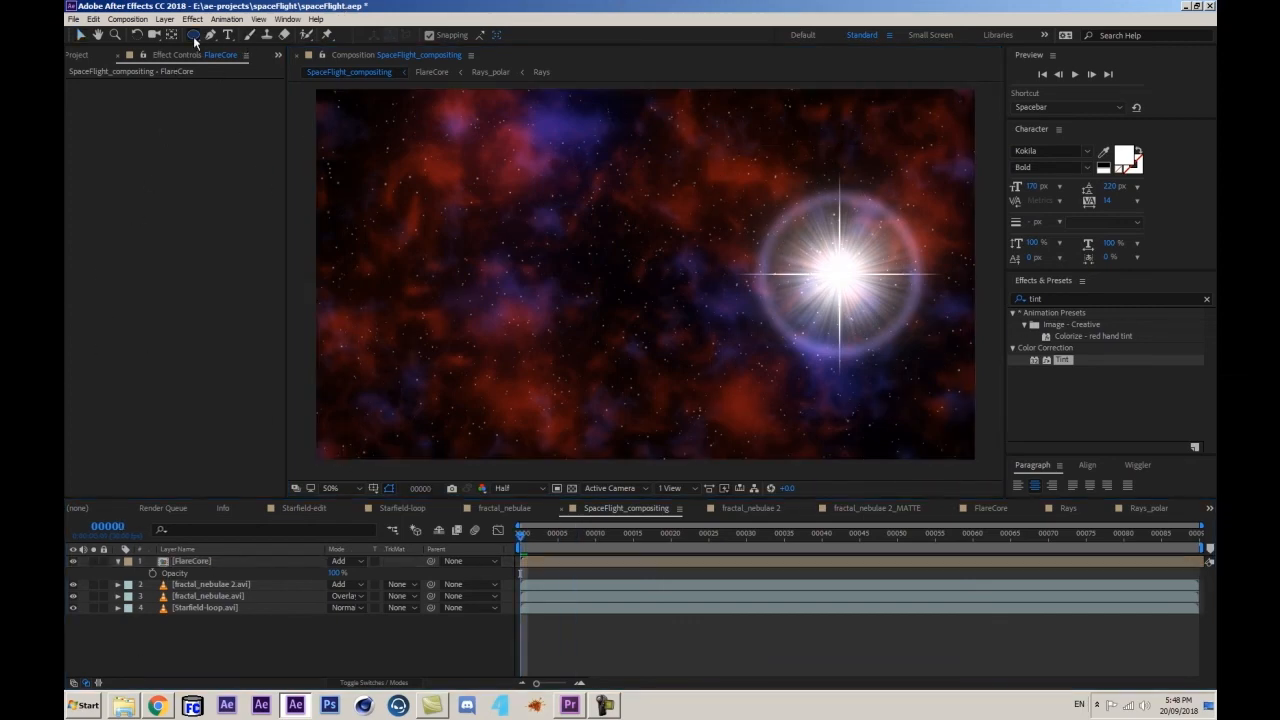
click(433, 36)
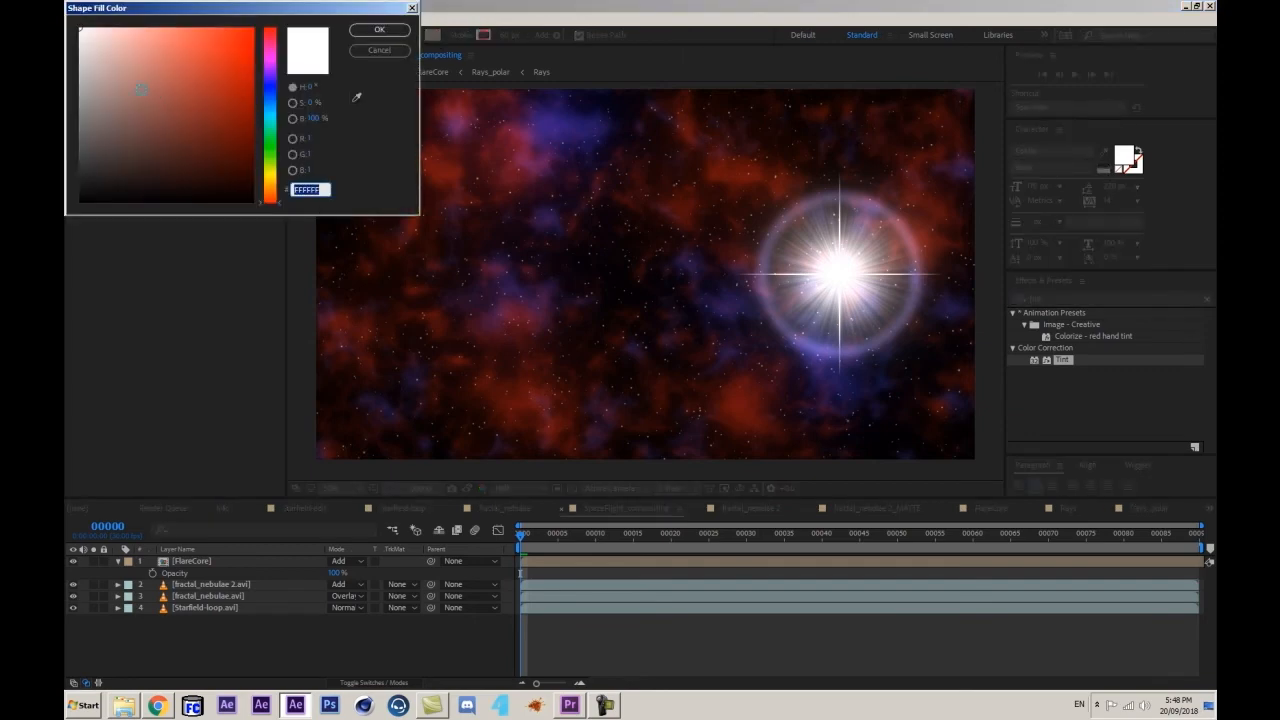
click(378, 51)
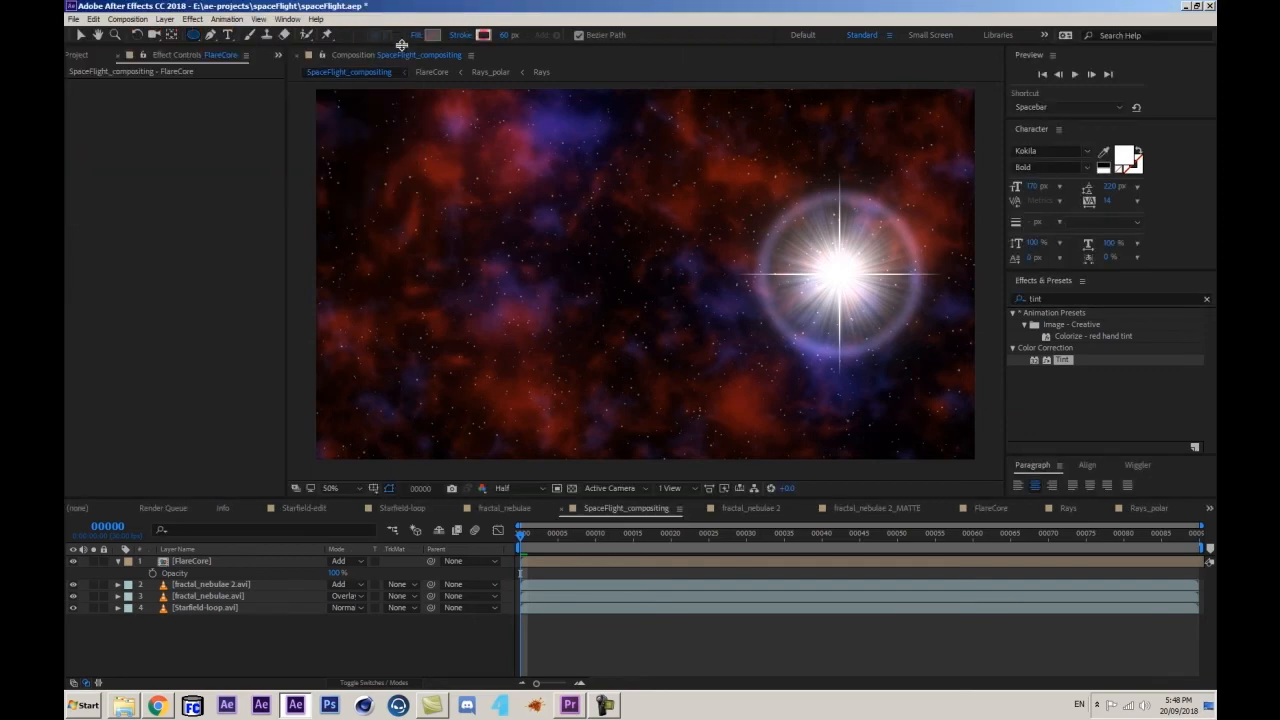
click(459, 35)
click(125, 112)
click(417, 35)
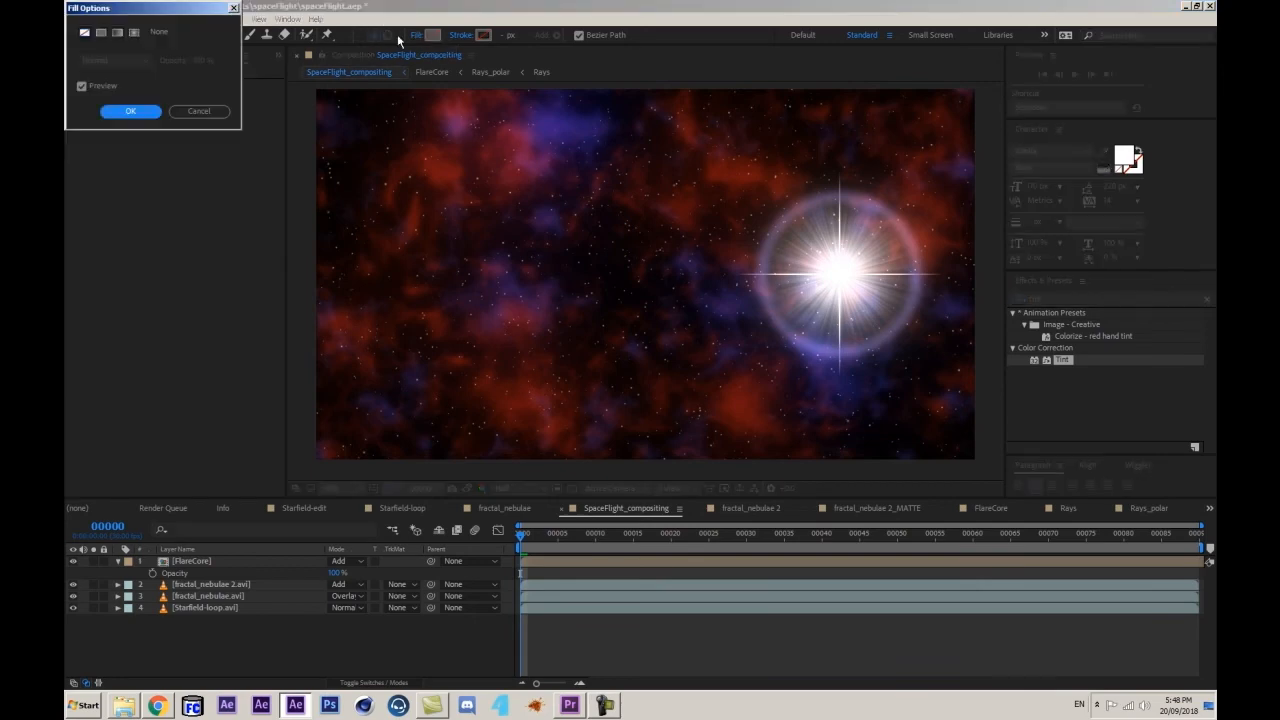
click(127, 110)
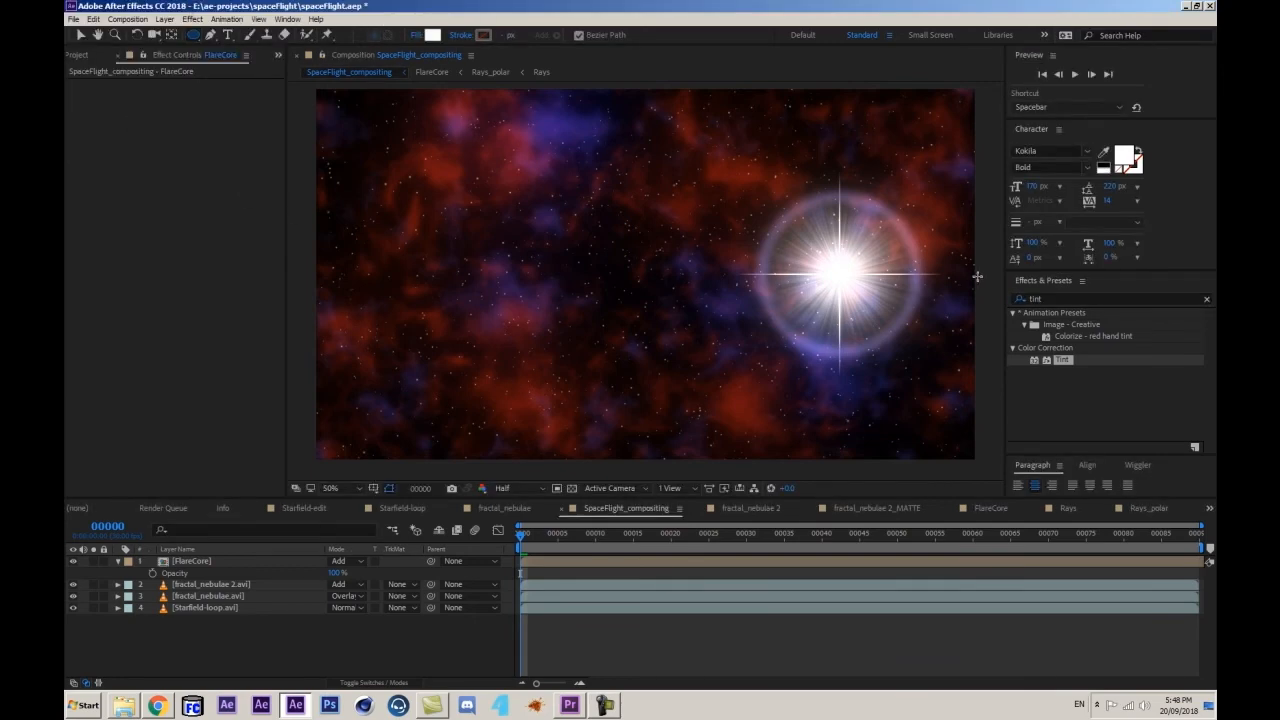
mouse_move(570, 278)
mouse_down()
mouse_move(914, 279)
mouse_move(871, 281)
mouse_up()
- Apply Fast Box Blur to Shape Layer 1 with Horizontal blur dimensions and a blur radius of 286
click(198, 563)
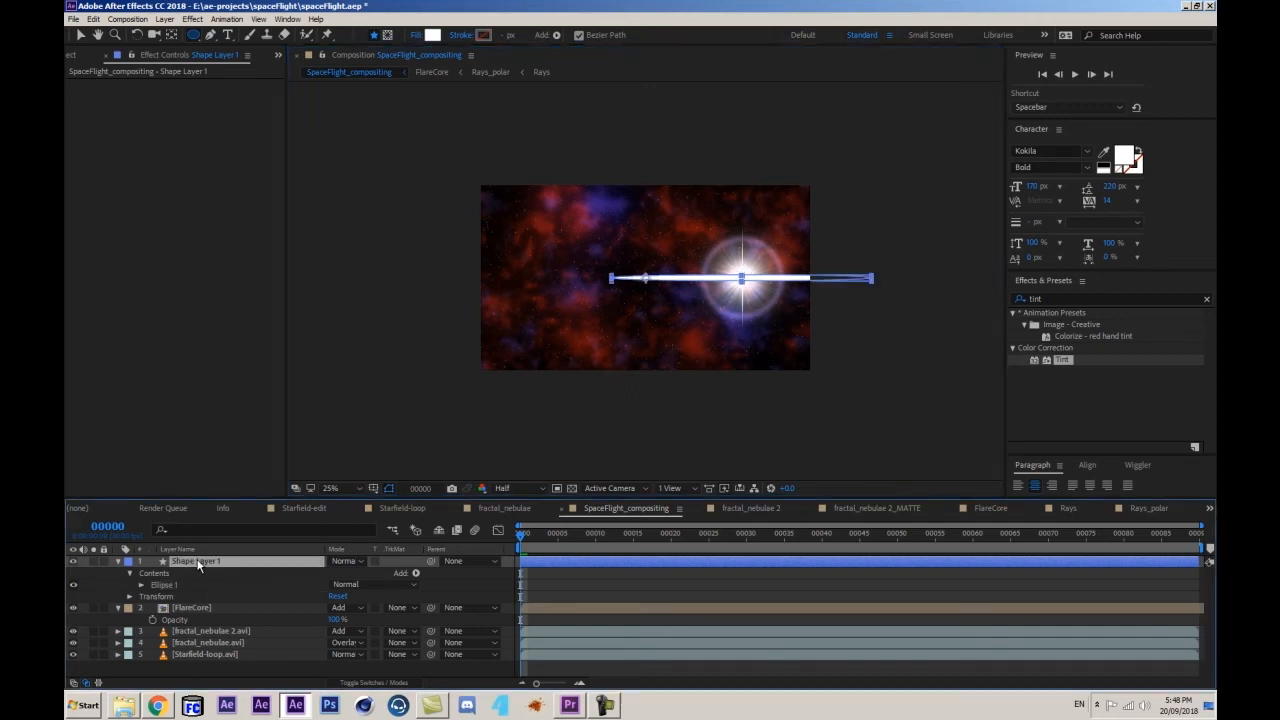
click(1072, 296)
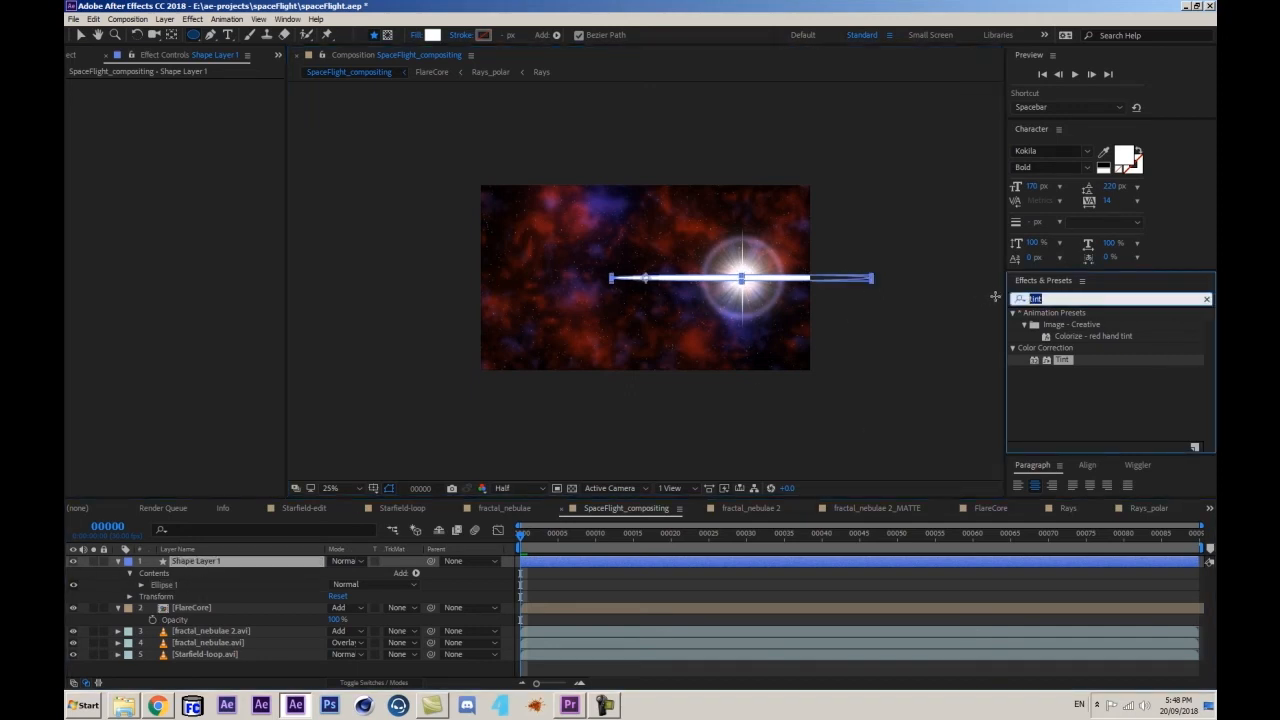
text(fast)
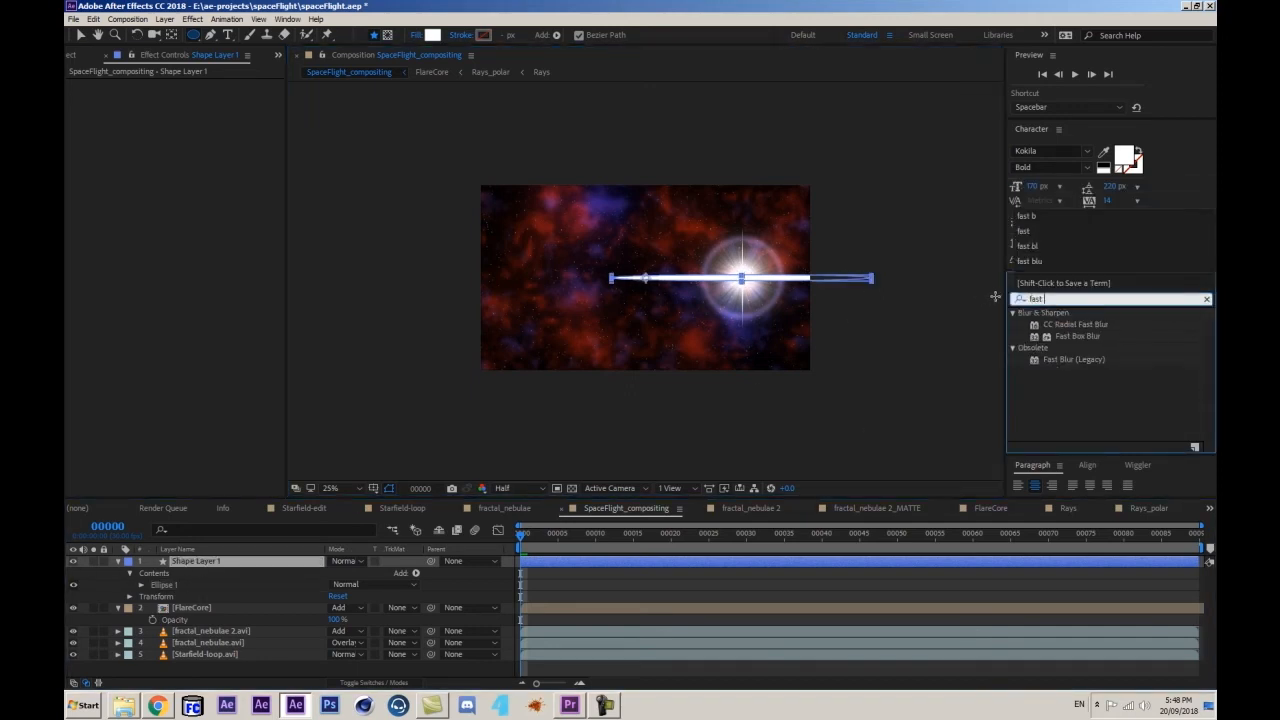
double_click(1077, 336)
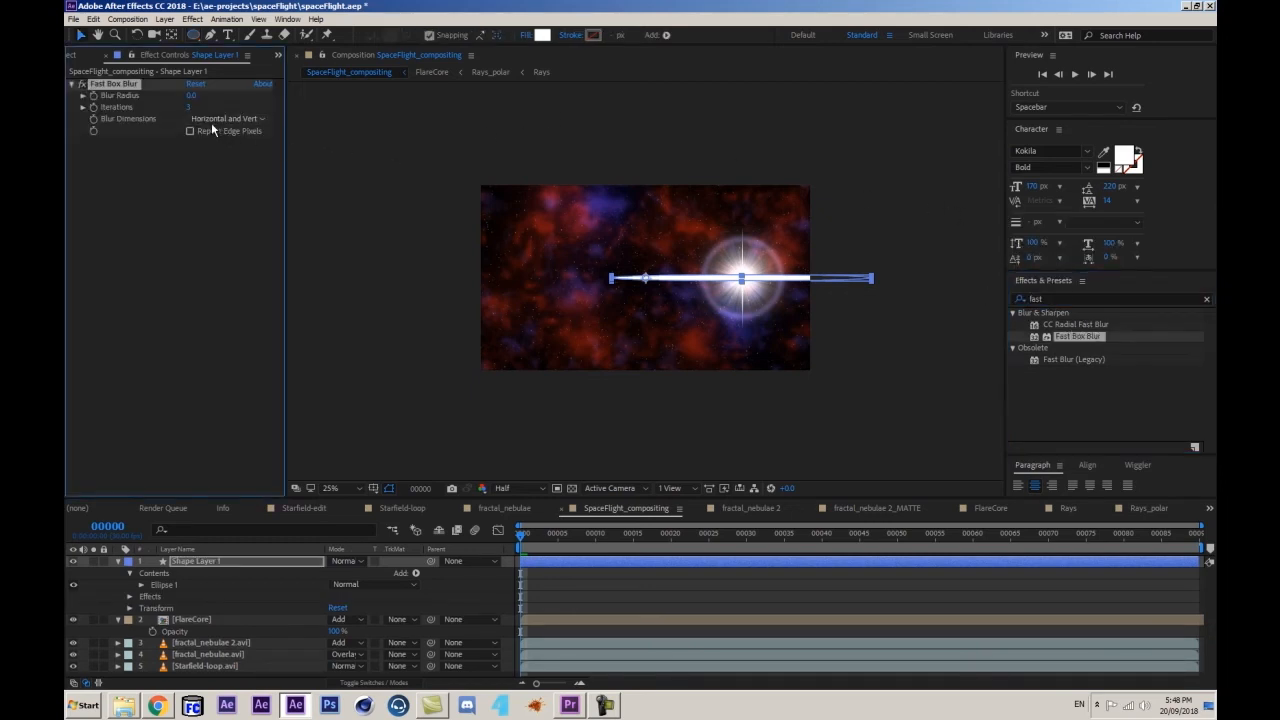
click(213, 118)
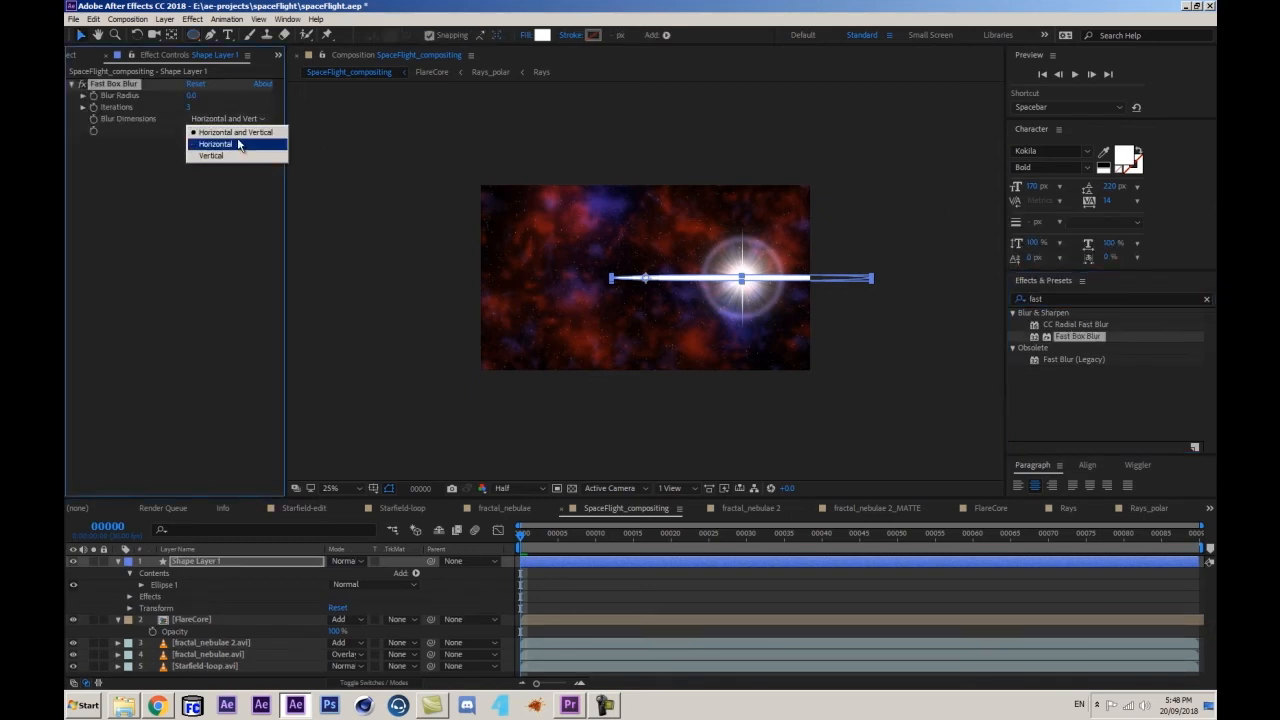
click(239, 145)
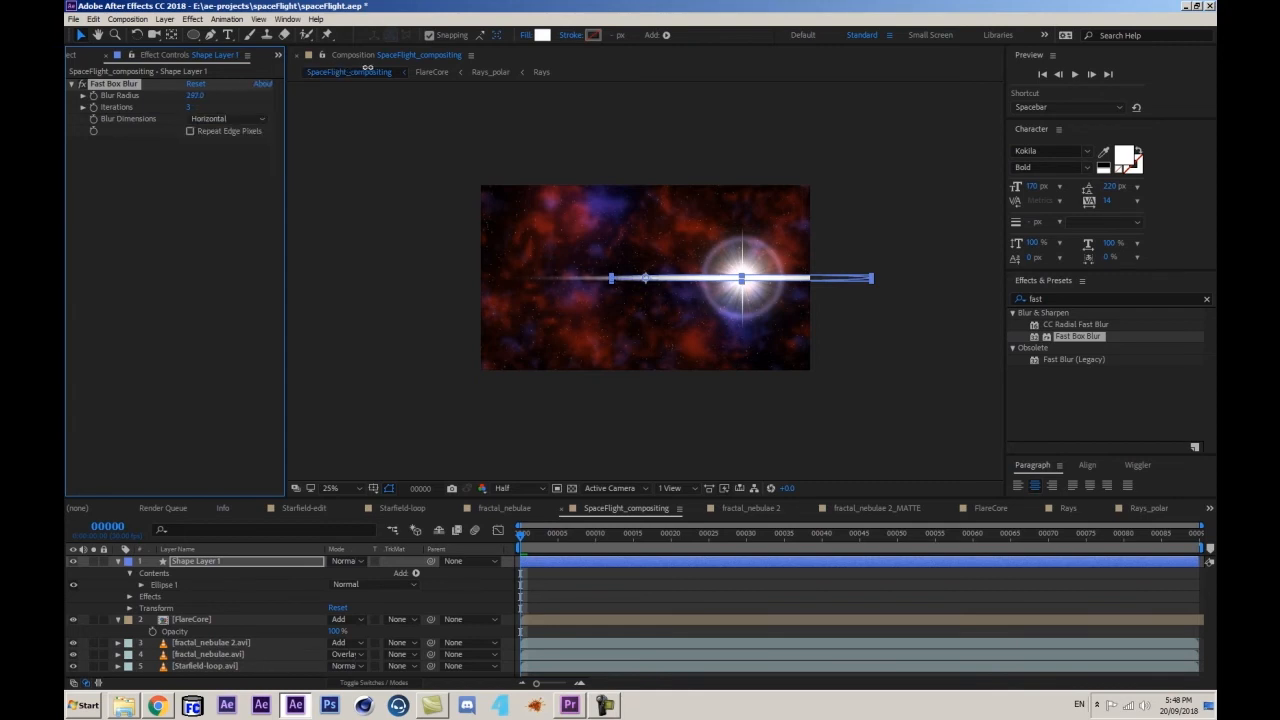
- Set the blending mode of the light streak on Shape Layer 1 to Add
click(255, 566)
click(363, 562)
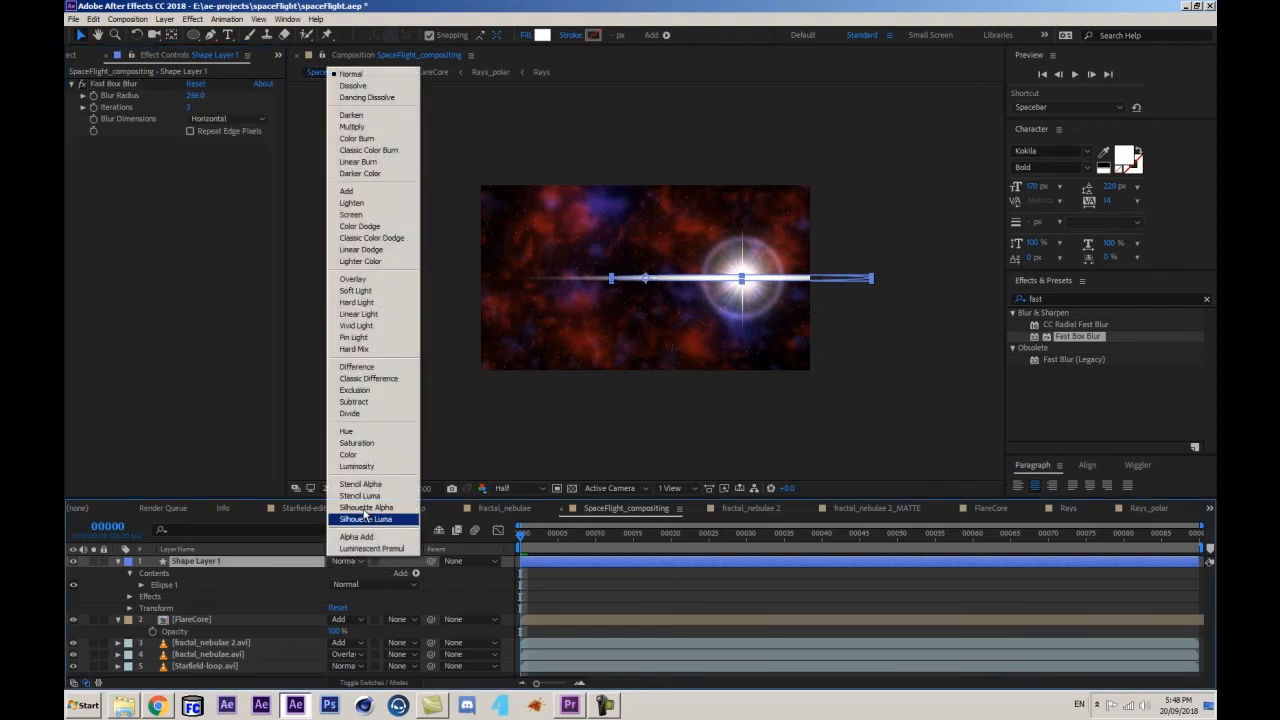
click(360, 176)
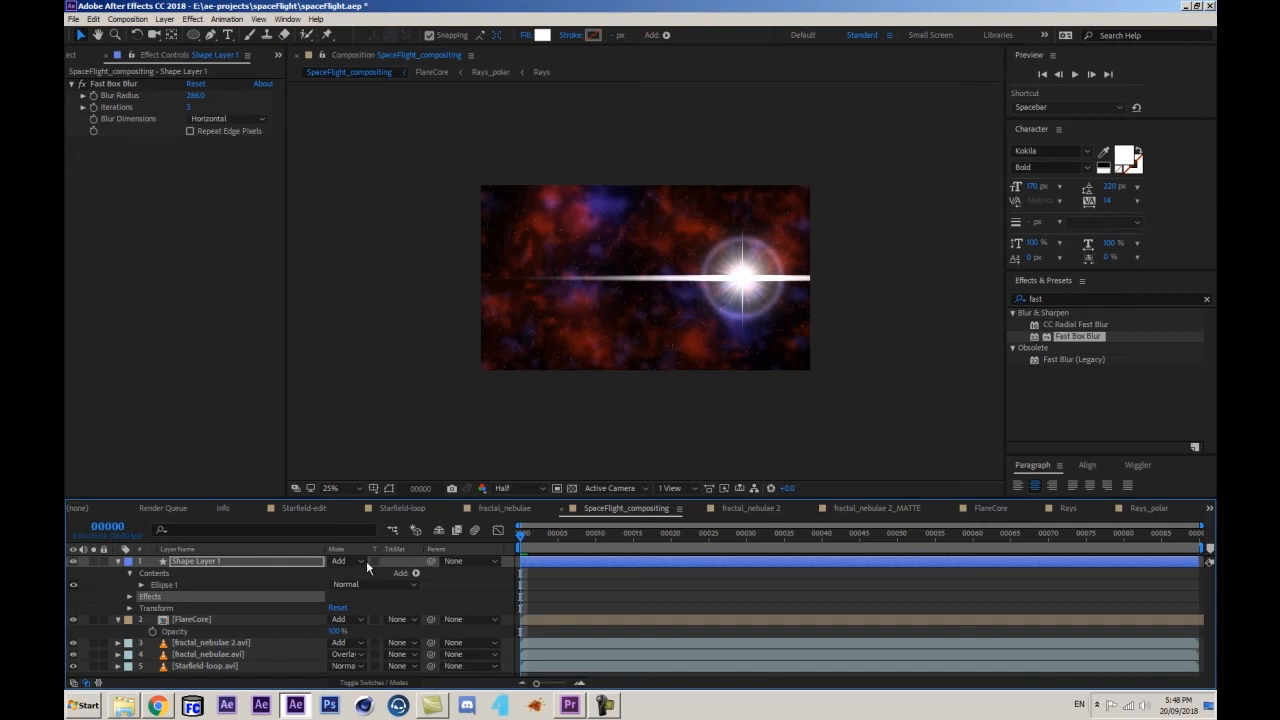
- Lower the opacity of the light streak on Shape Layer 1 to 35%
key(t)
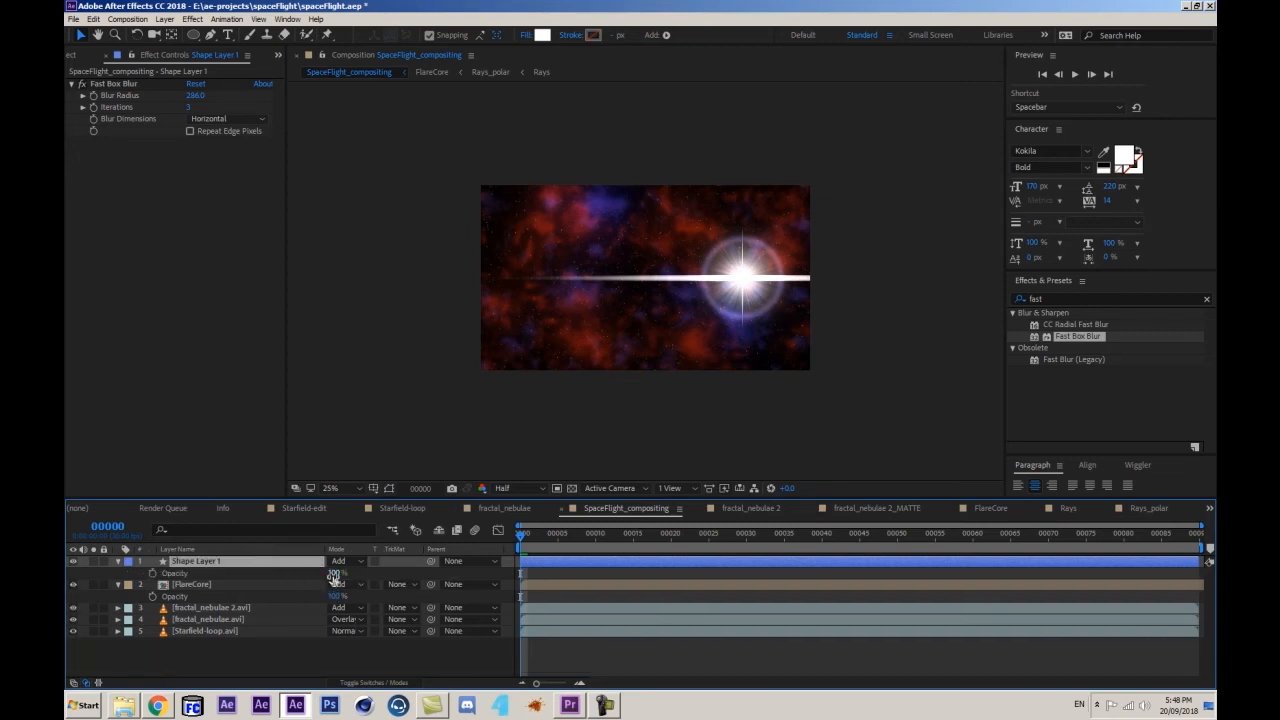
drag(335, 573, 290, 579)
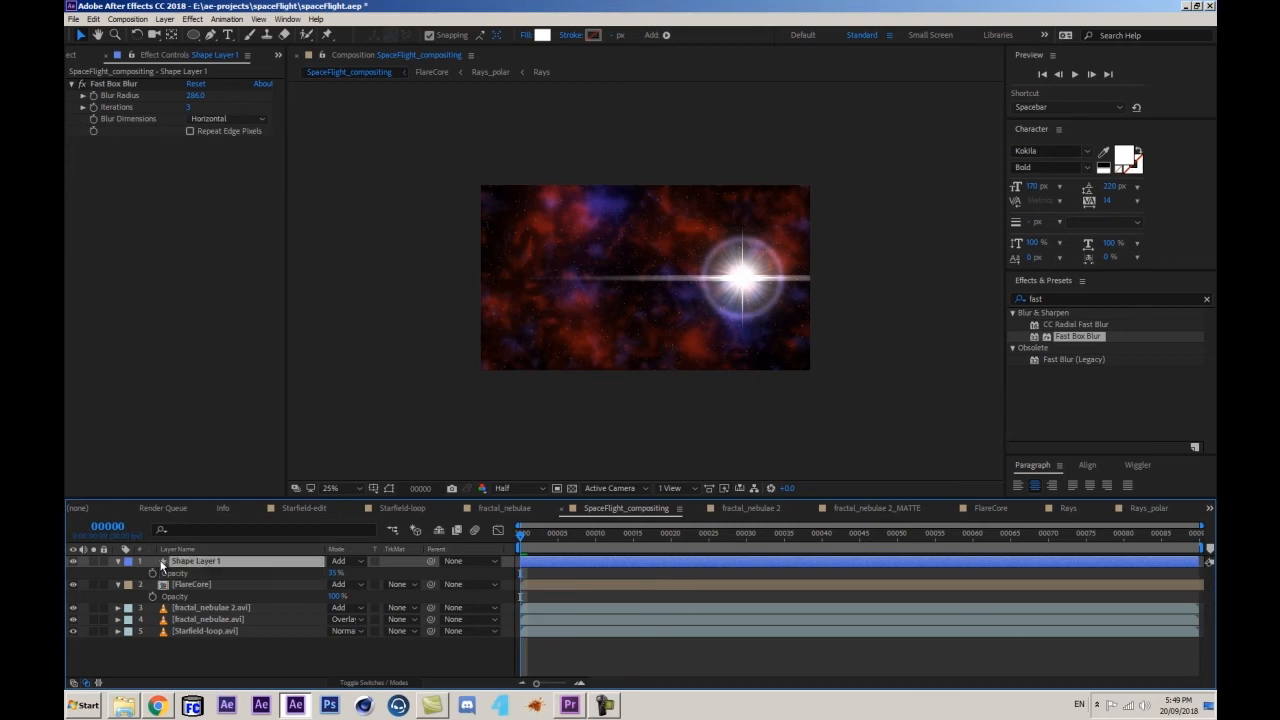
key(period)
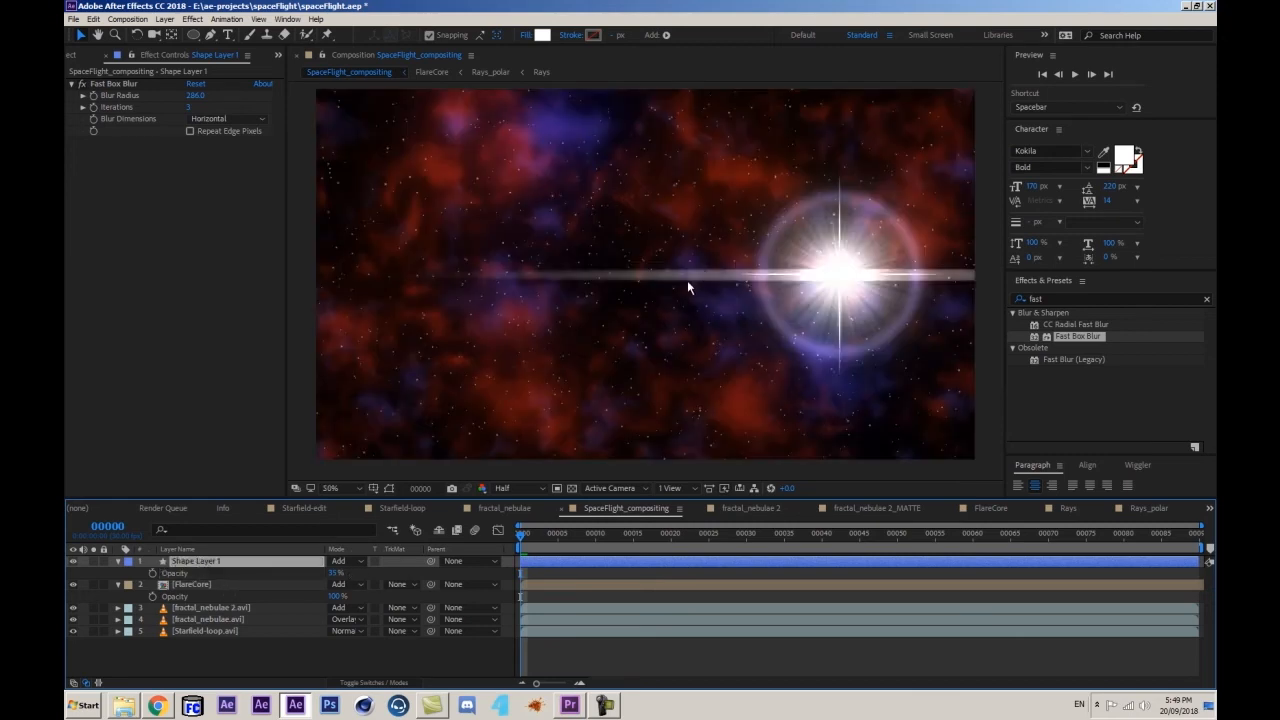
- Parent the light streak layer to FlareCore and scale FlareCore down to 18%
click(193, 597)
drag(434, 584, 275, 585)
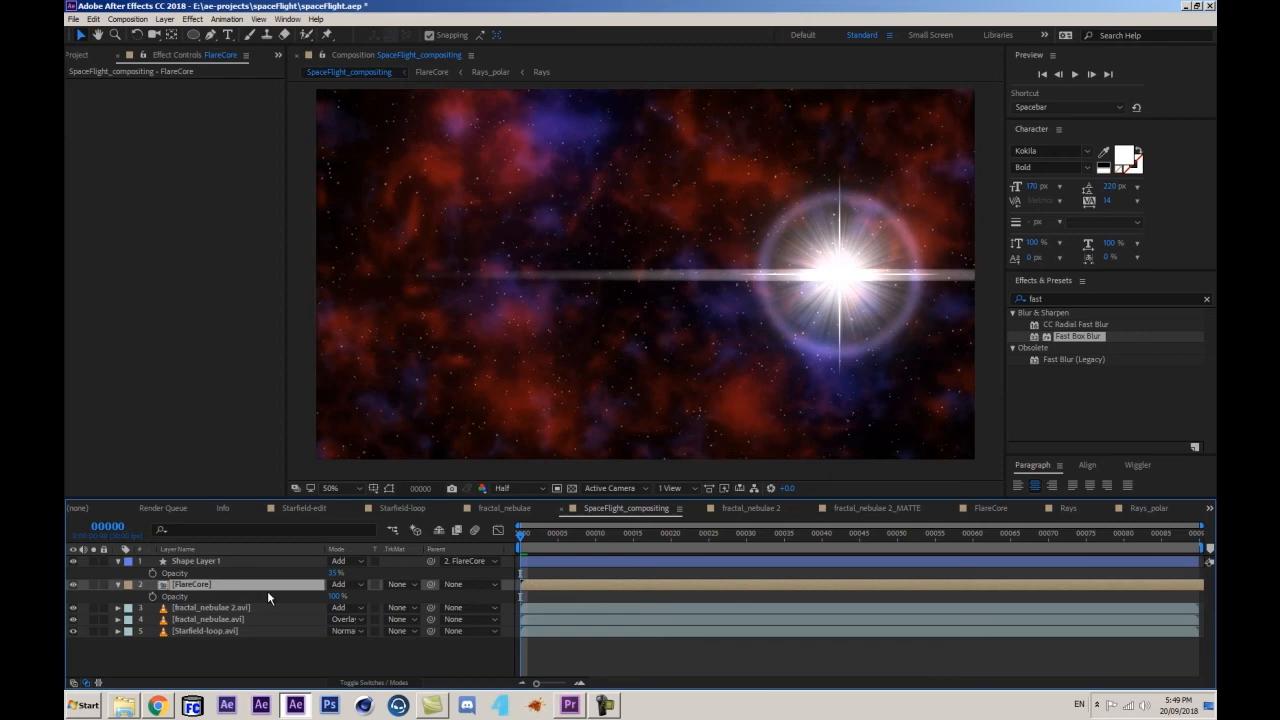
key(s)
drag(345, 595, 336, 598)
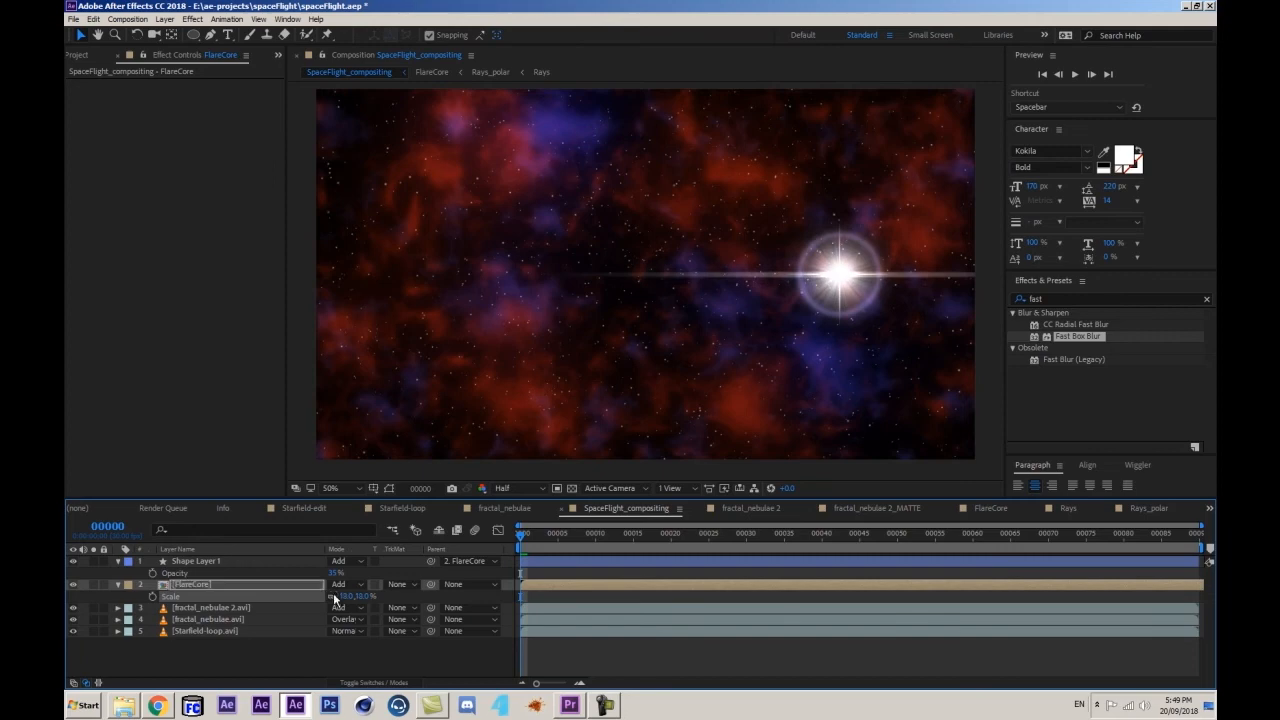
click(264, 652)
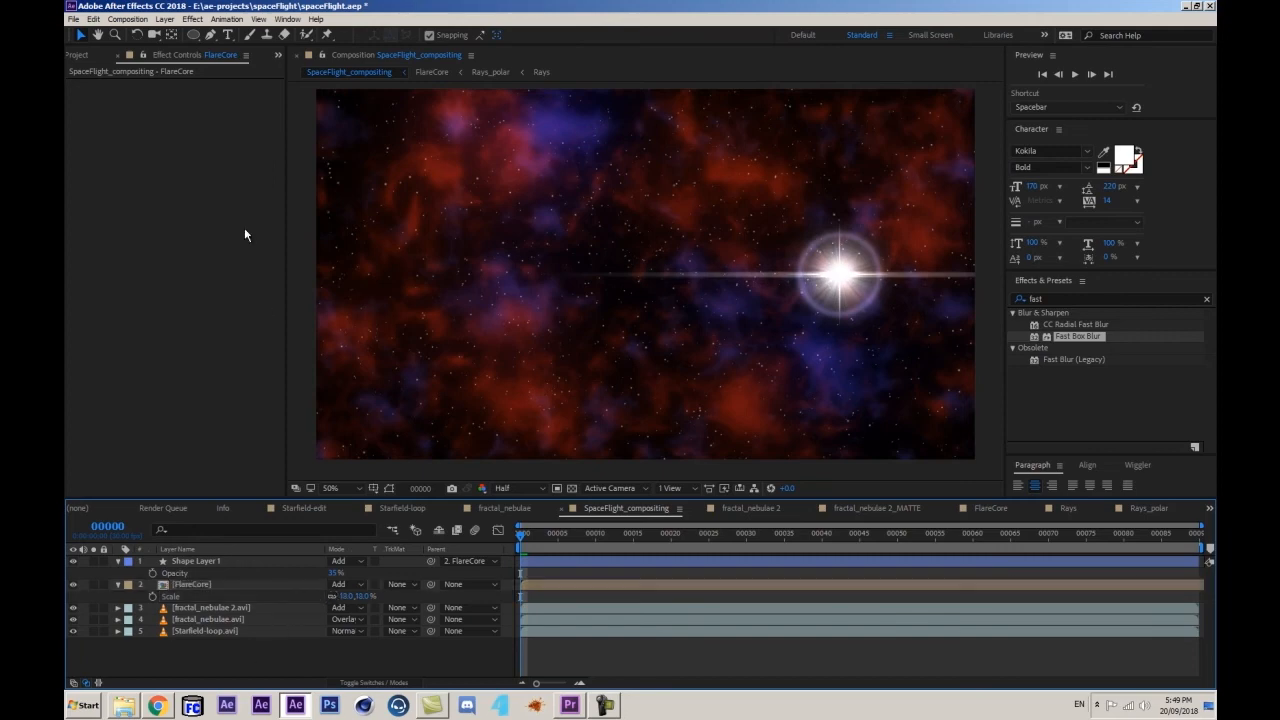
- Create a new shape layer holding a large five-sided polygon centred in the composition
click(194, 35)
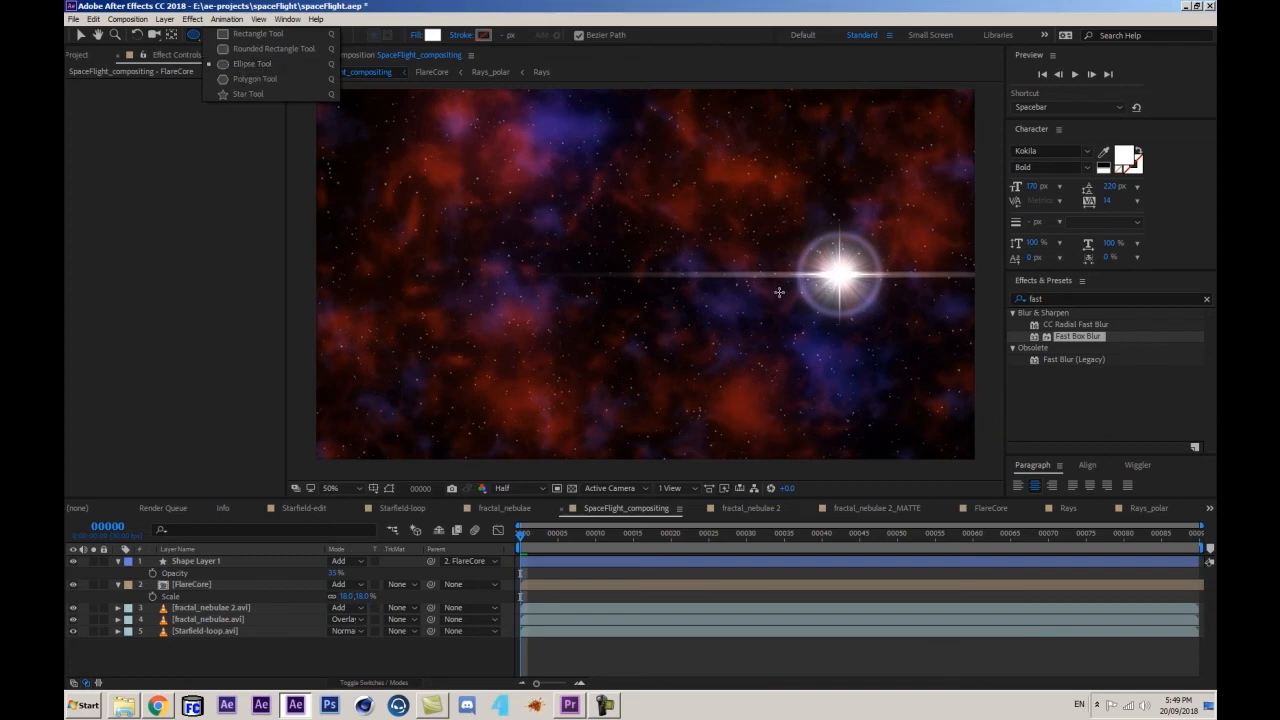
click(240, 65)
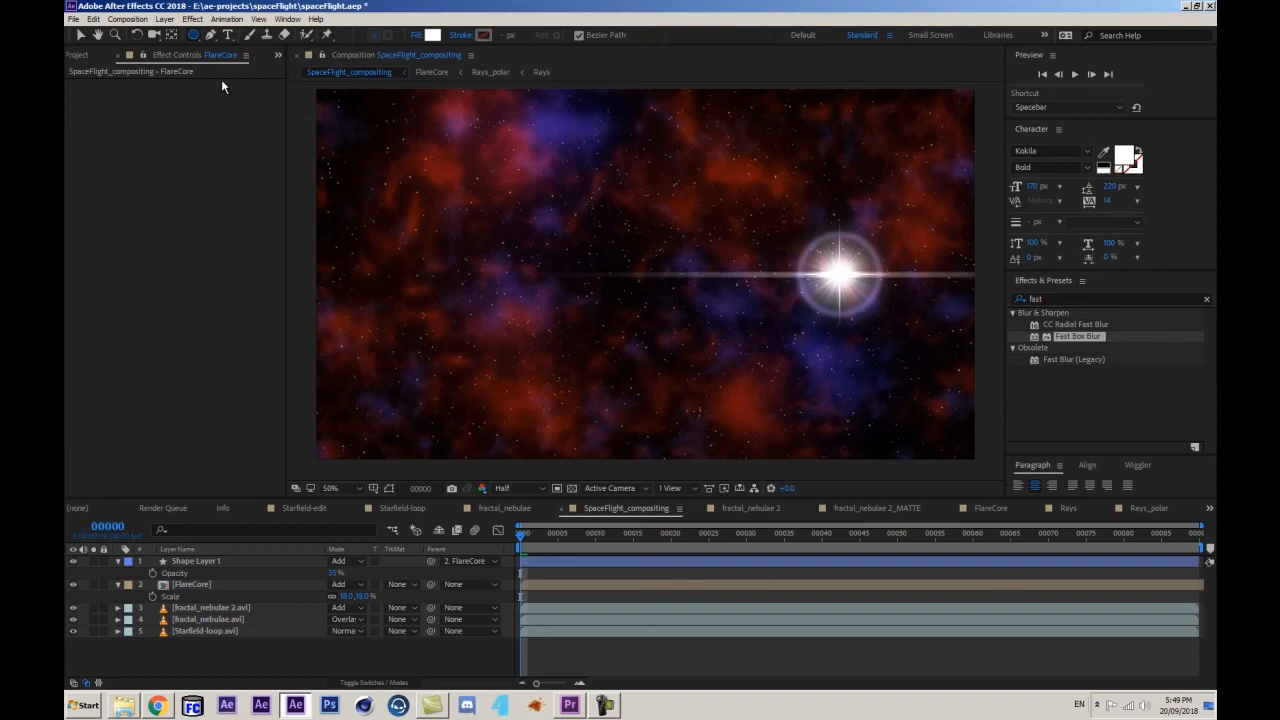
double_click(194, 35)
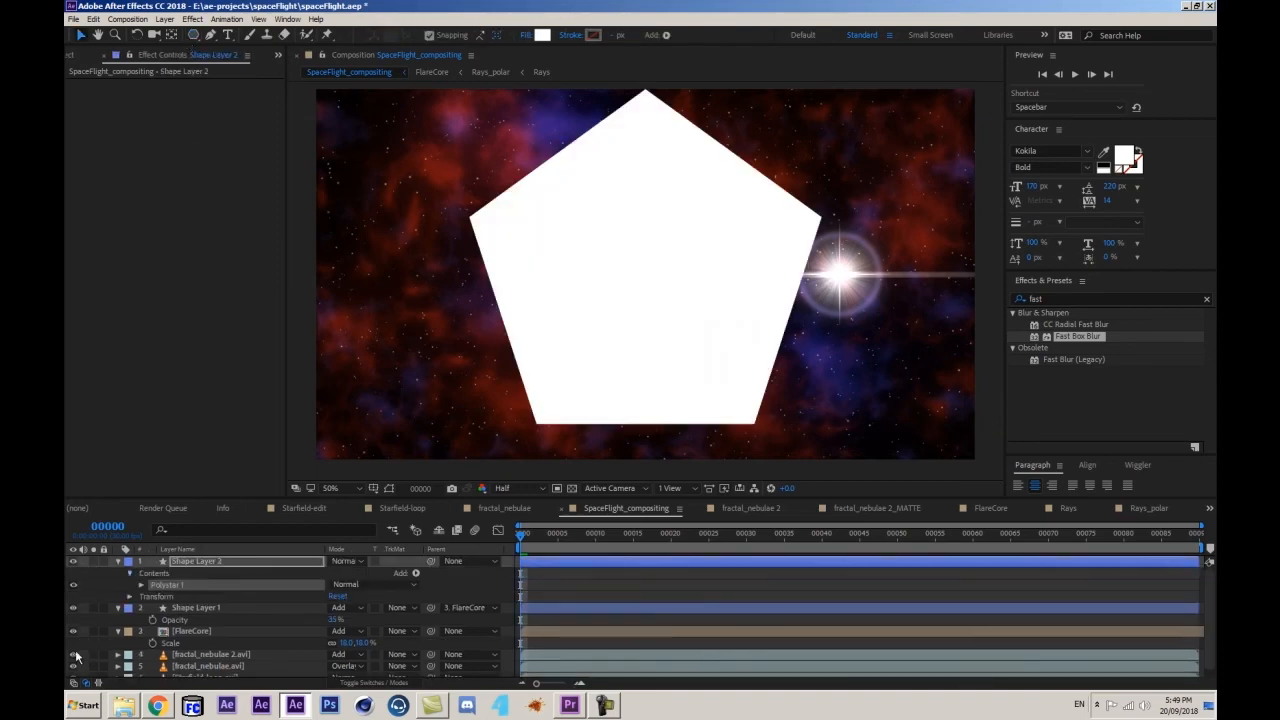
- Change the fill colour of the pentagon on Shape Layer 2 to a pale yellow-orange
click(178, 562)
click(541, 35)
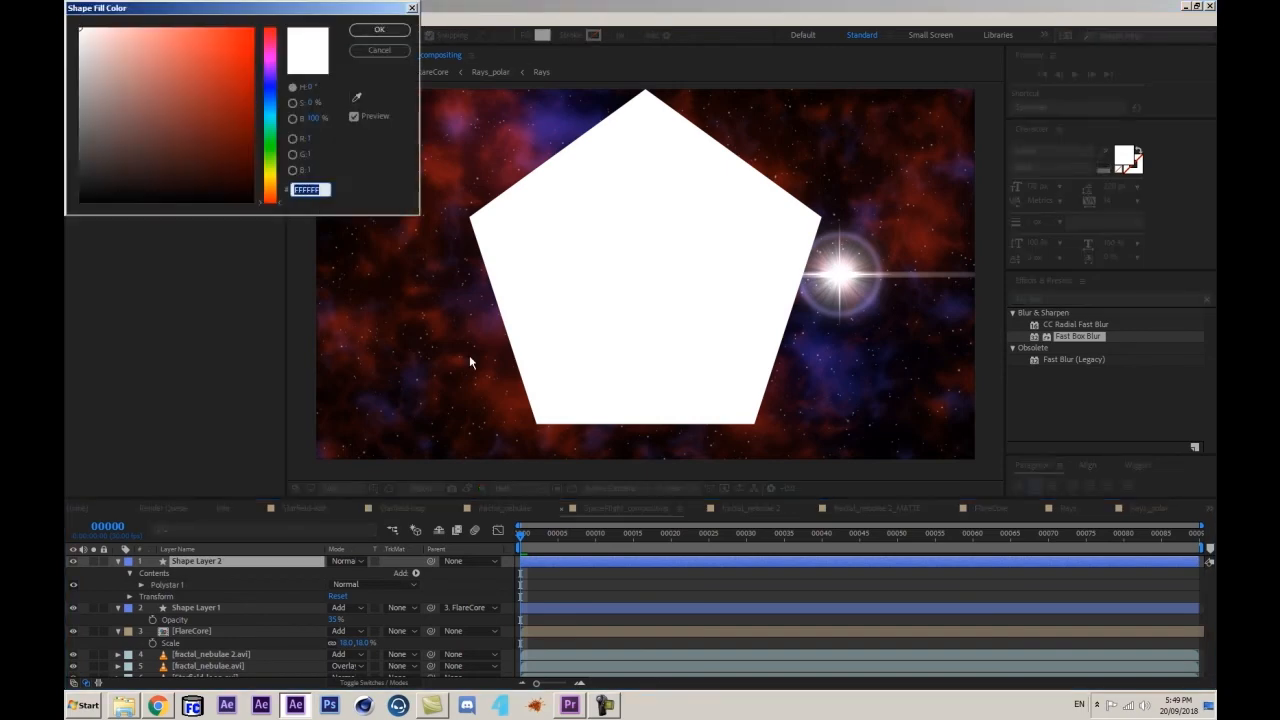
drag(273, 174, 268, 184)
drag(118, 38, 150, 32)
click(379, 29)
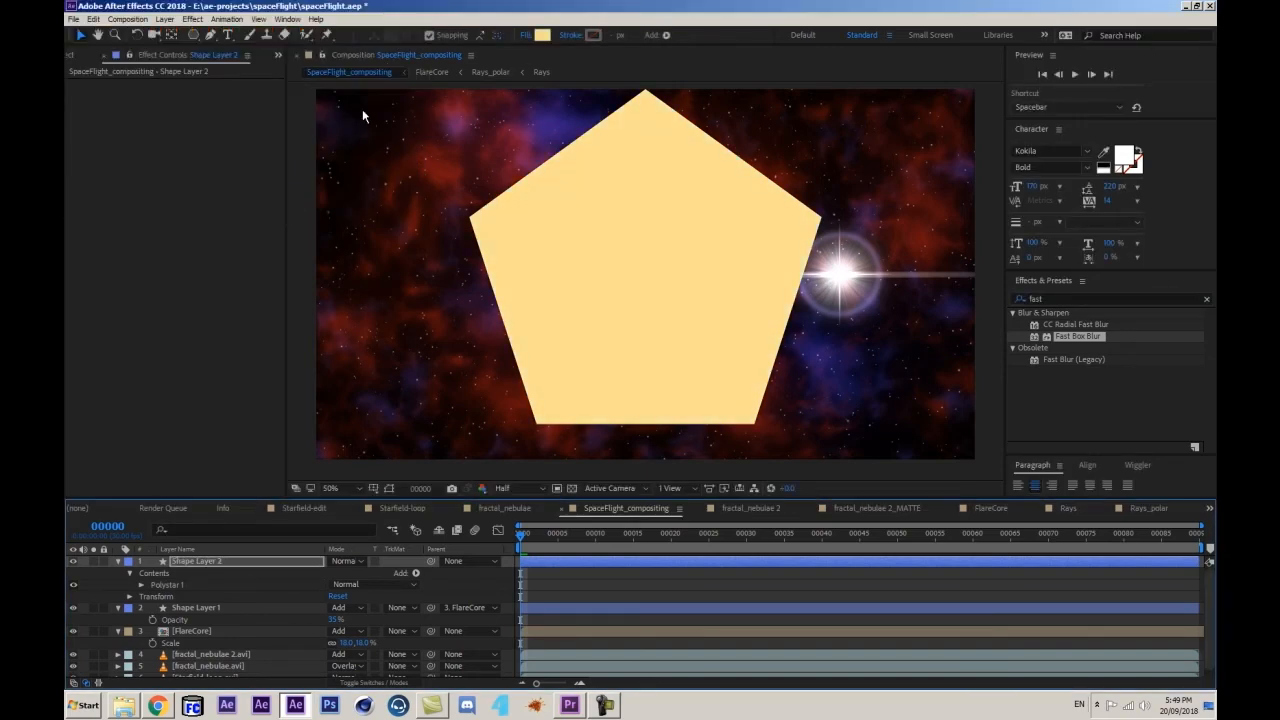
- Reduce the outer radius of the pentagon's polystar path to 100
click(141, 585)
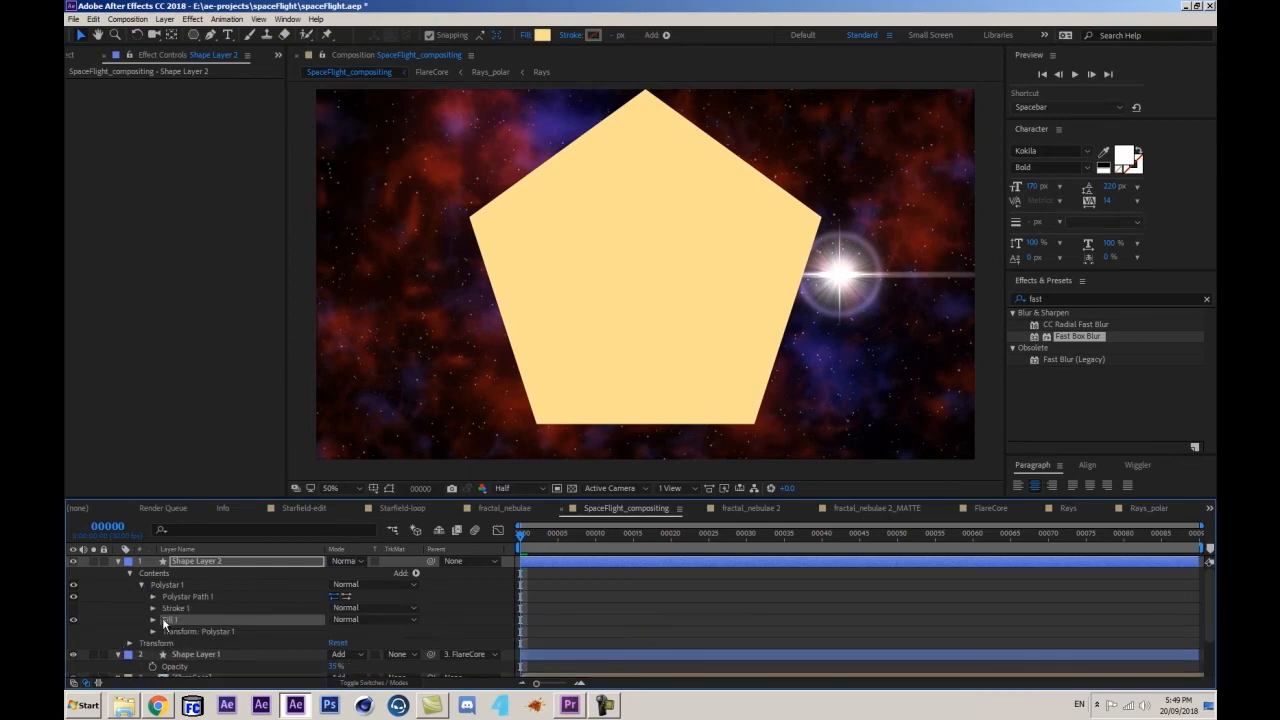
click(416, 574)
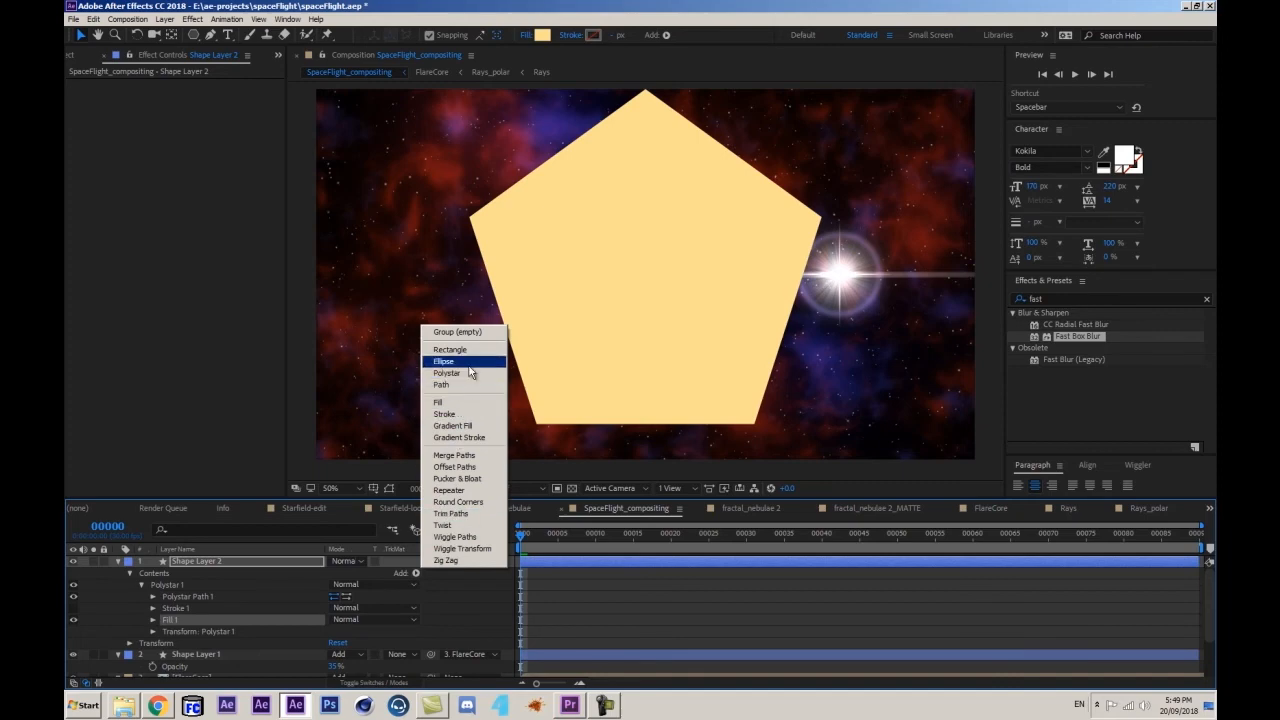
click(155, 587)
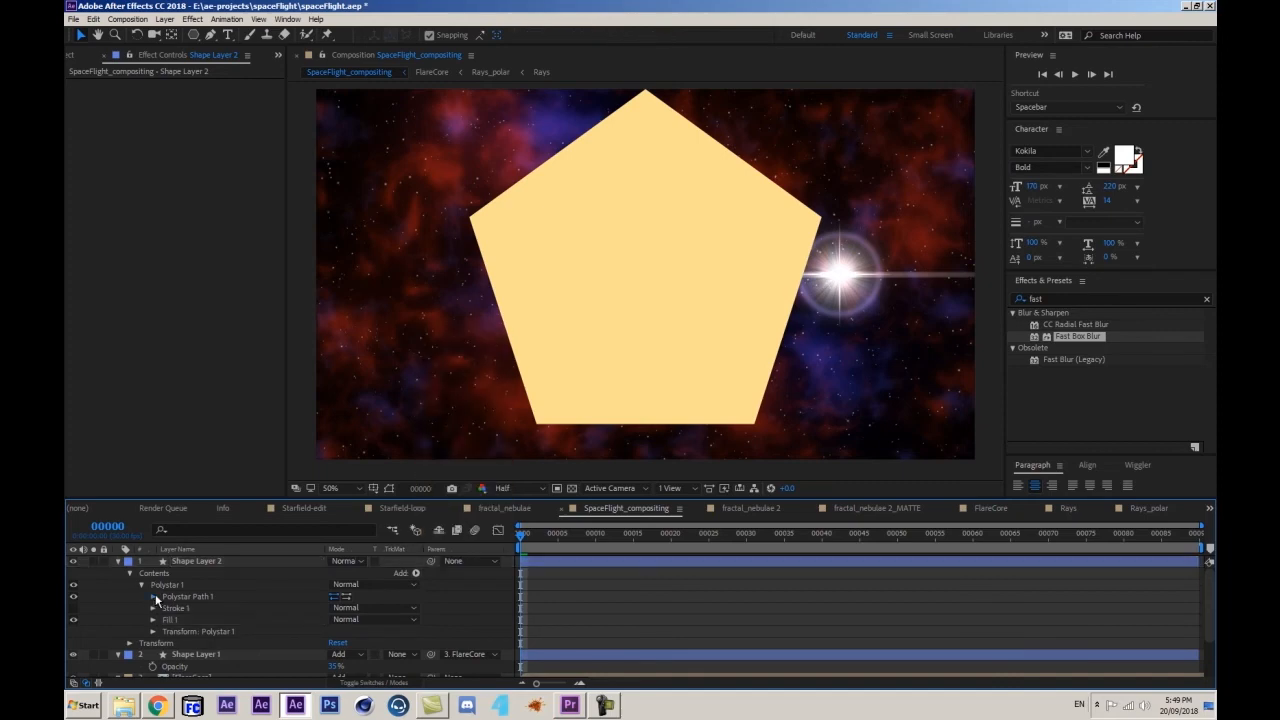
click(153, 596)
scroll(335, 640, down, 1)
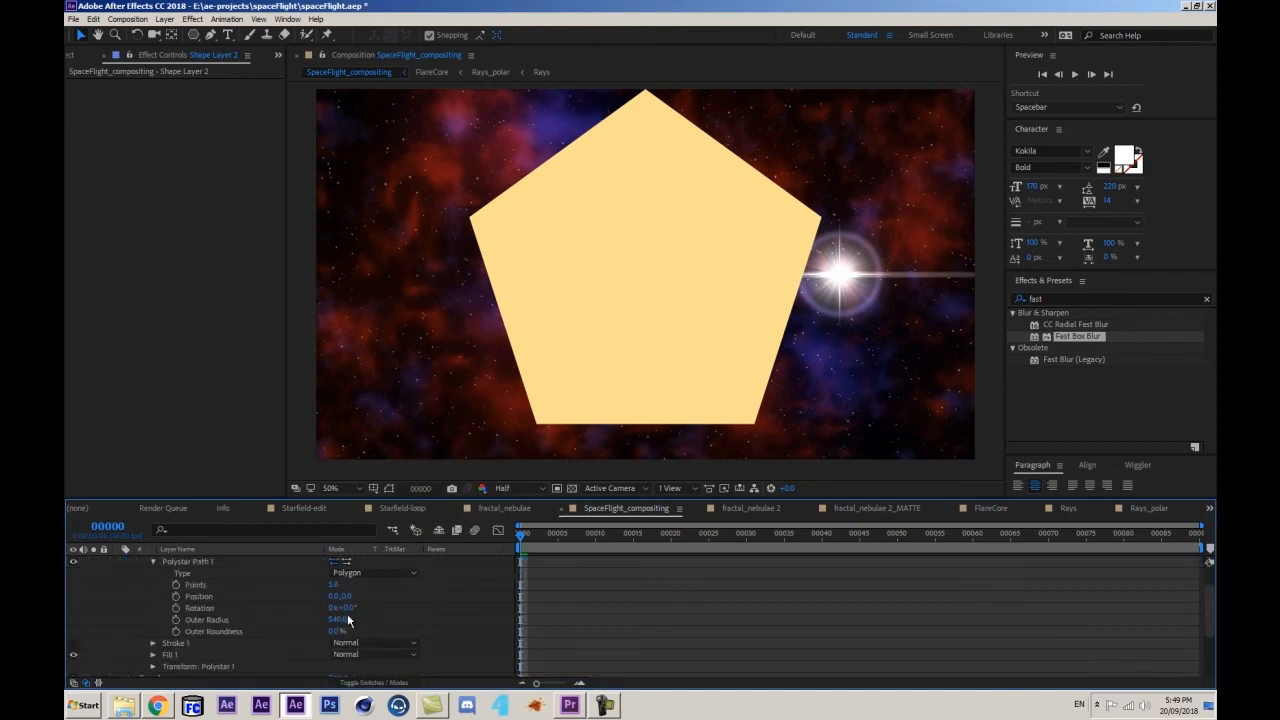
drag(348, 621, 85, 667)
- Add a Repeater to the pentagon with 8 copies
scroll(400, 595, up, 1)
click(415, 575)
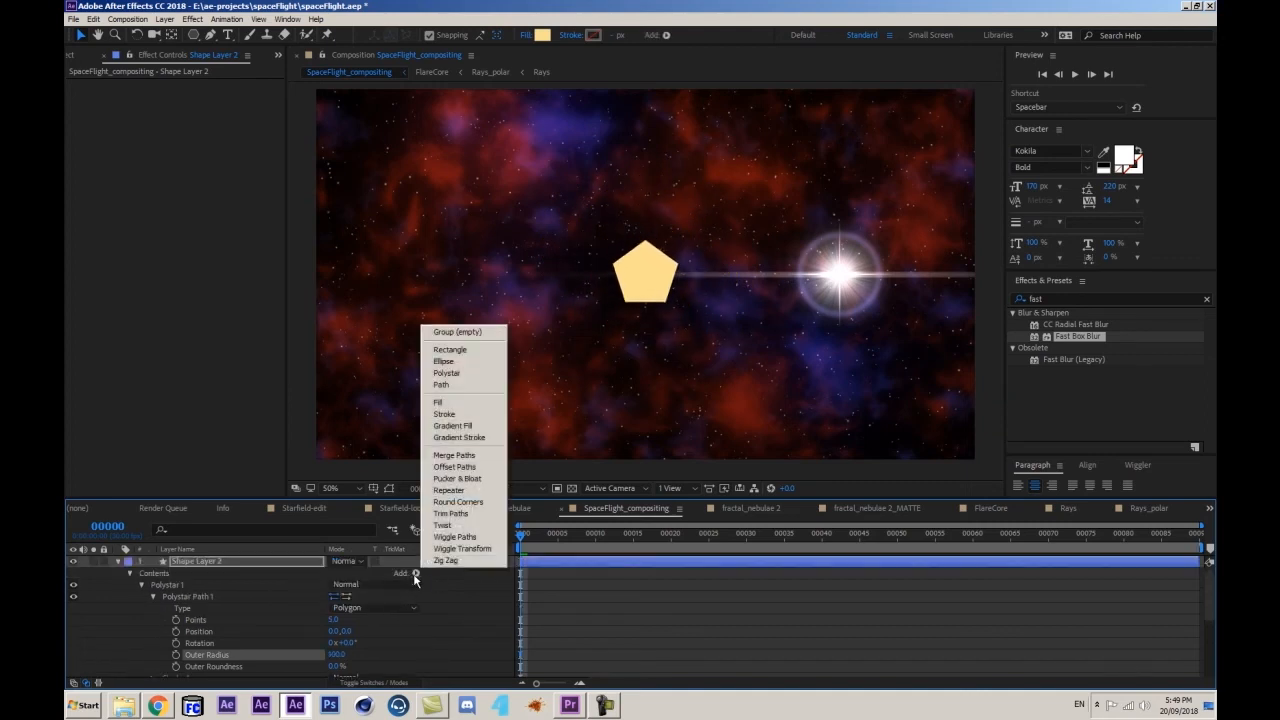
click(471, 489)
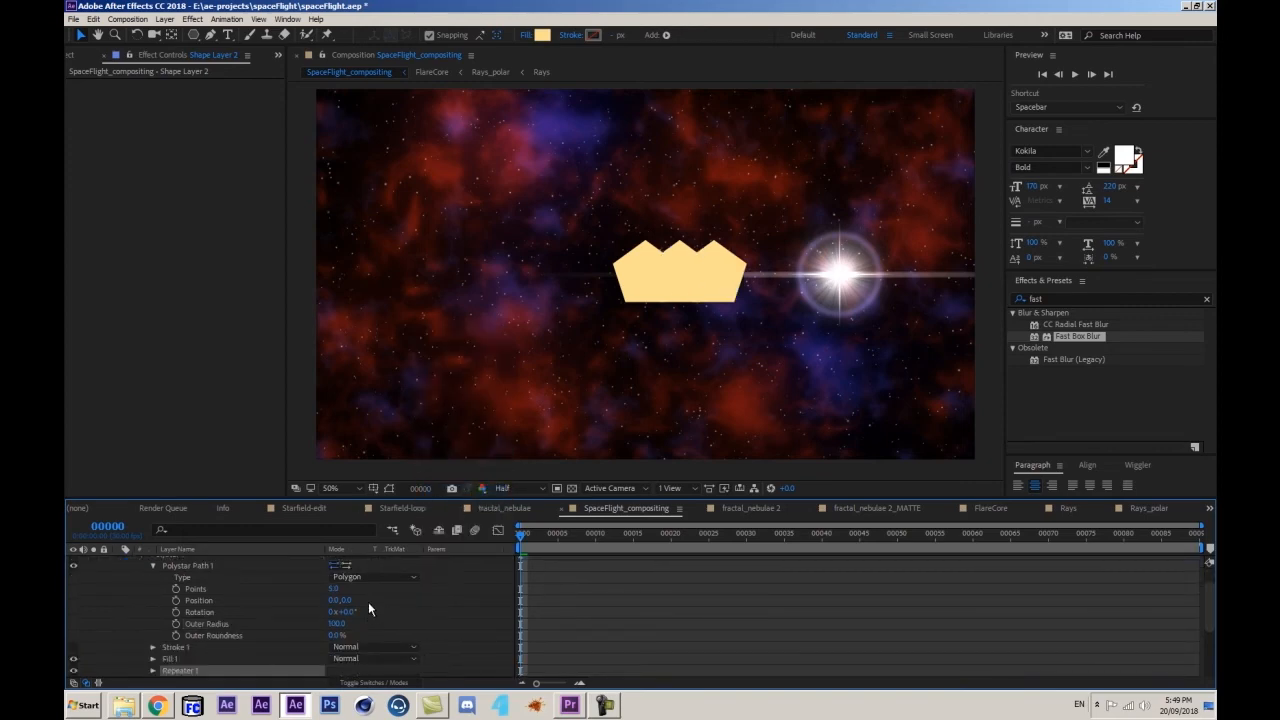
click(152, 670)
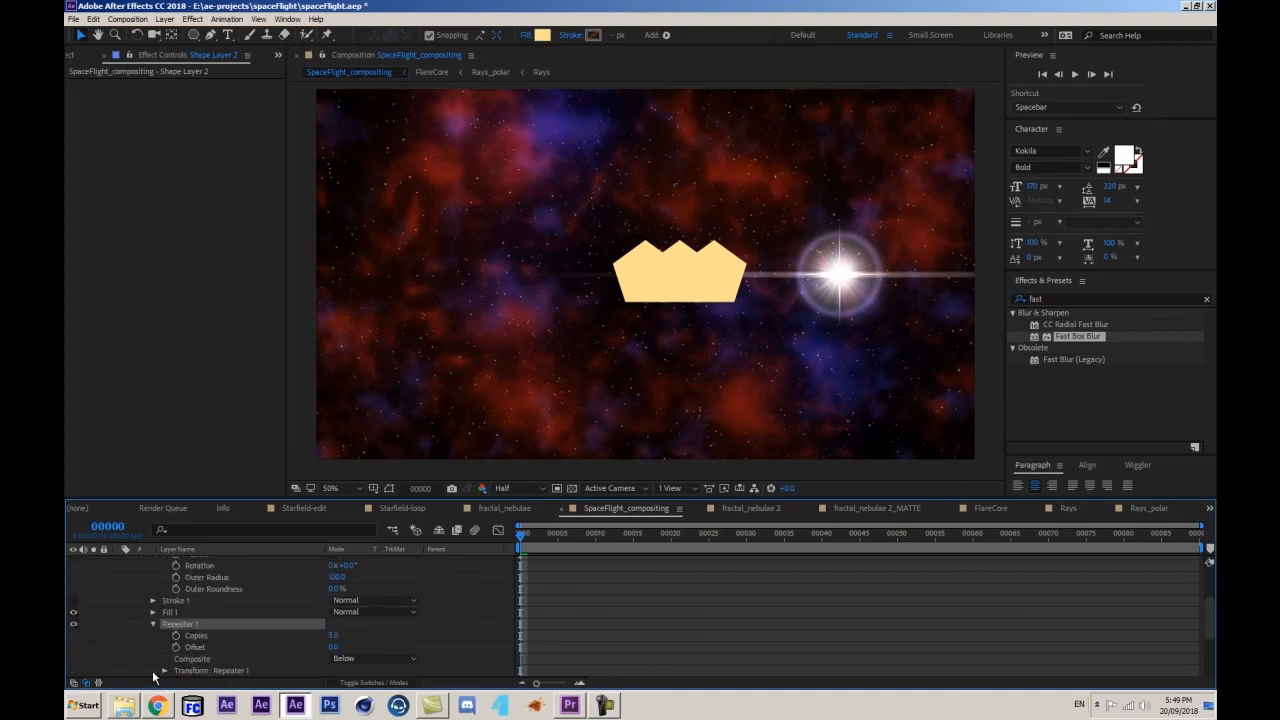
scroll(210, 650, down, 1)
drag(334, 600, 334, 598)
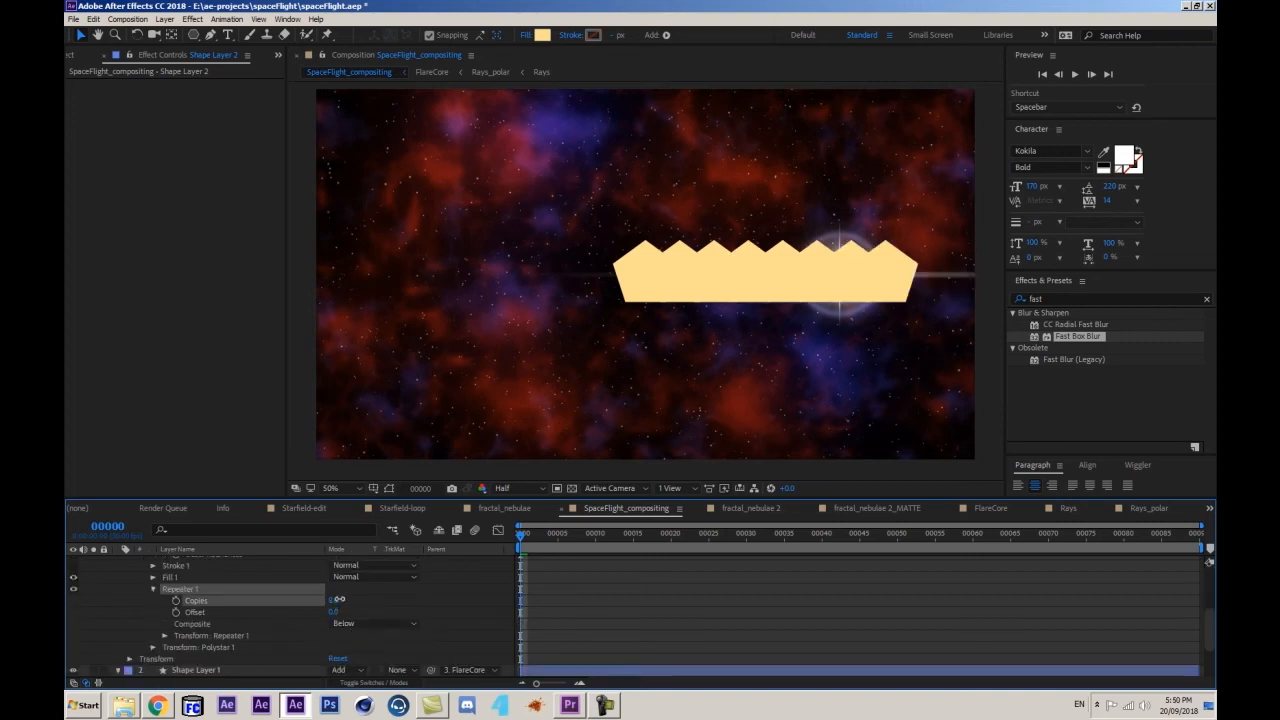
- Set the repeater's position offset to -112, 25 and its scale to 119%, and lower its end opacity so the copies fade out
click(164, 636)
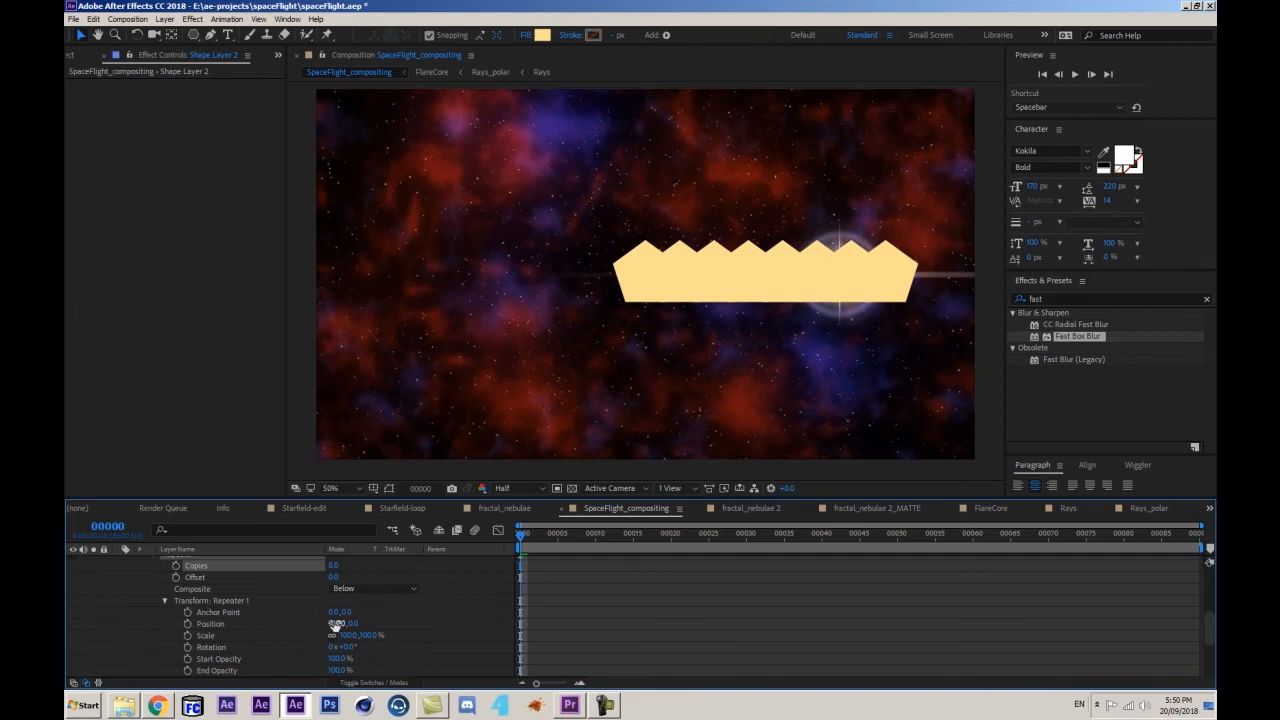
drag(327, 622, 205, 648)
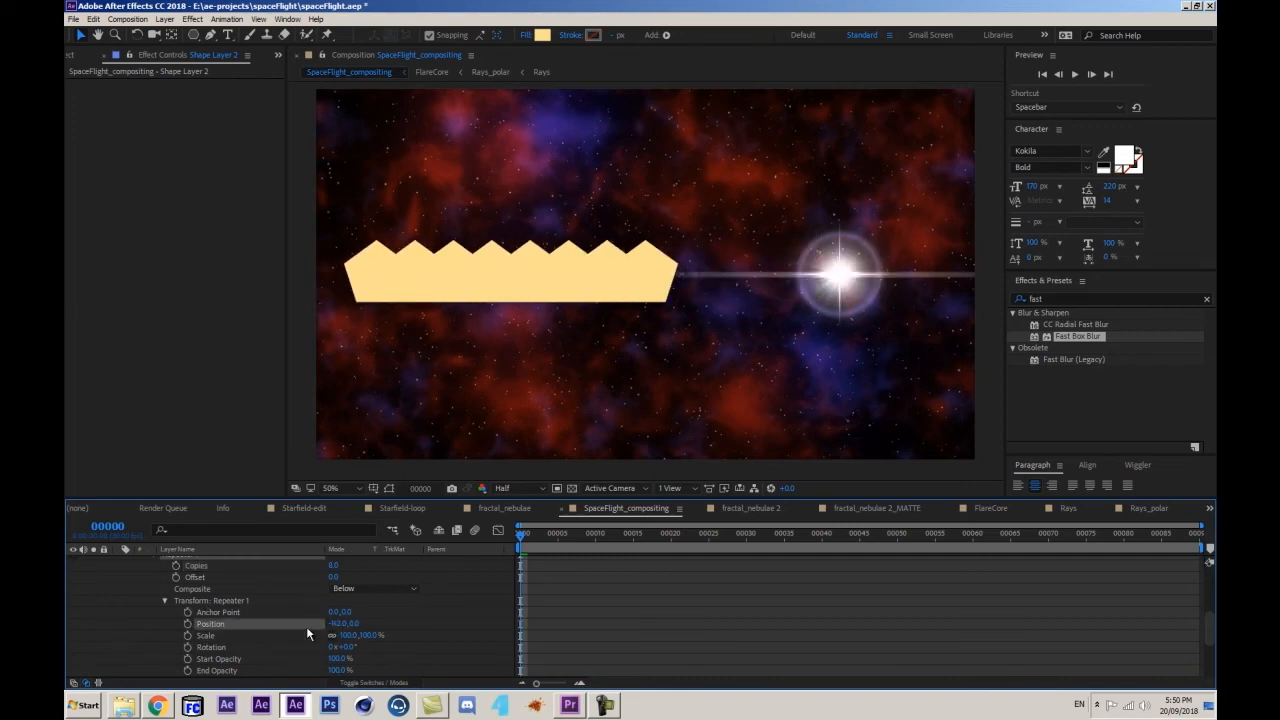
mouse_move(346, 623)
mouse_down()
mouse_move(375, 621)
mouse_move(350, 634)
mouse_move(366, 630)
mouse_up()
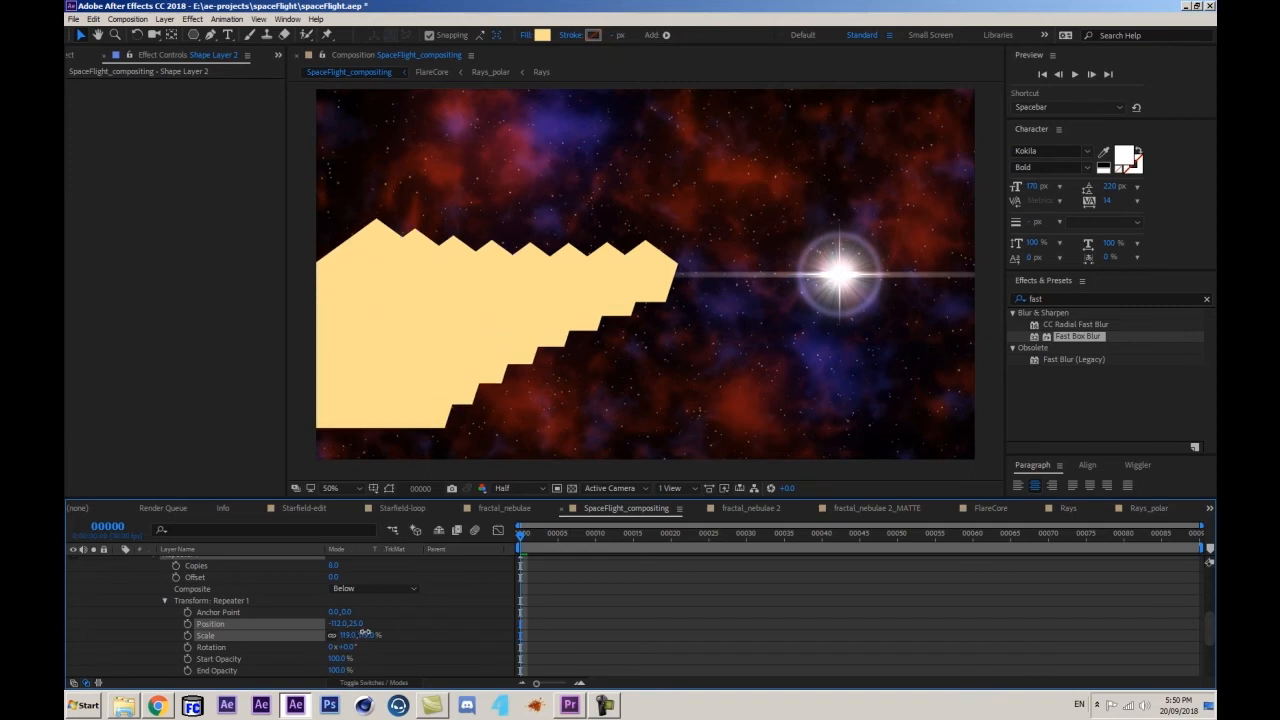
scroll(369, 636, down, 1)
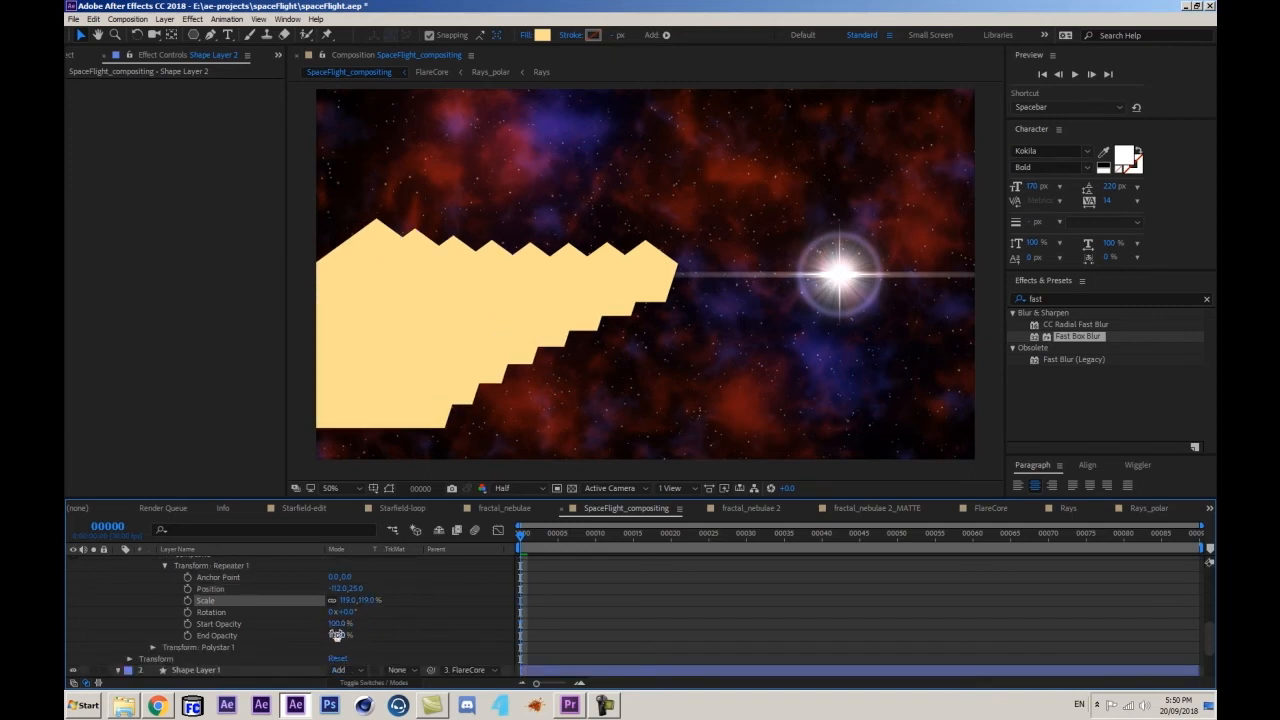
mouse_move(337, 635)
mouse_down()
mouse_move(300, 636)
mouse_move(326, 626)
mouse_move(315, 626)
mouse_up()
- Set the blending mode of the pentagon layer, Shape Layer 2, to Add and reduce its opacity to 33%
scroll(381, 609, up, 4)
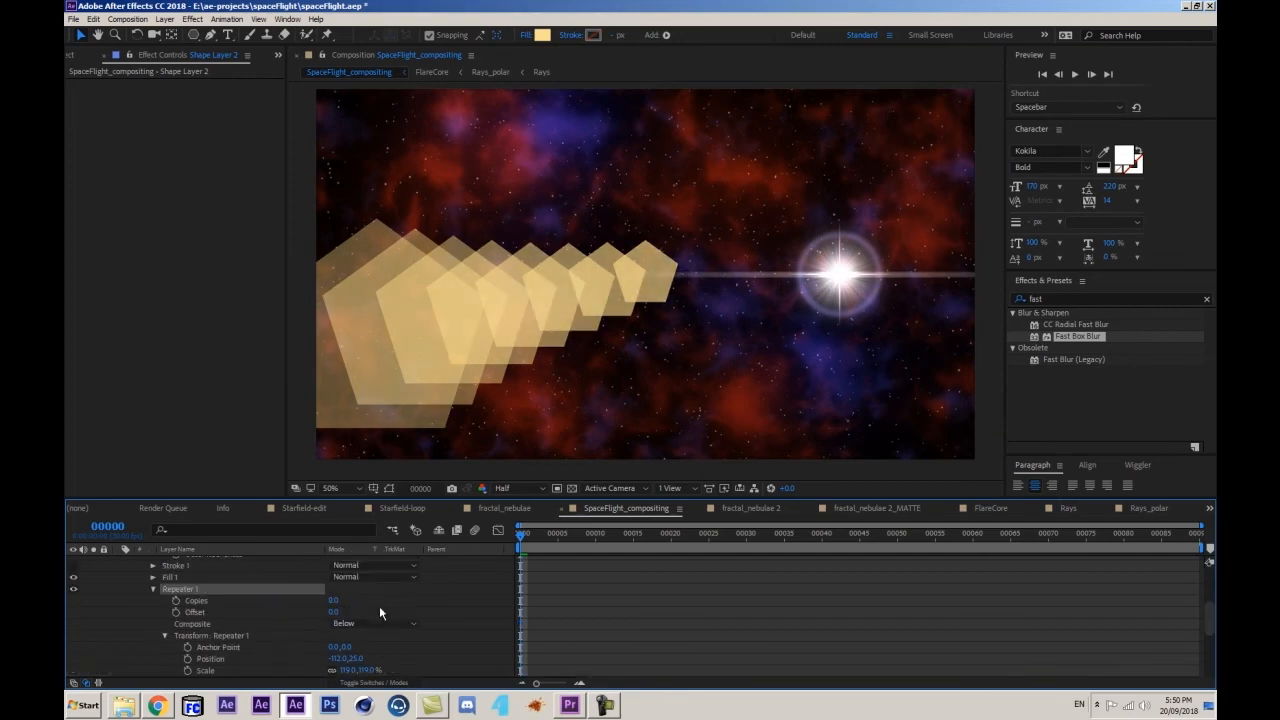
scroll(268, 577, up, 1)
click(359, 563)
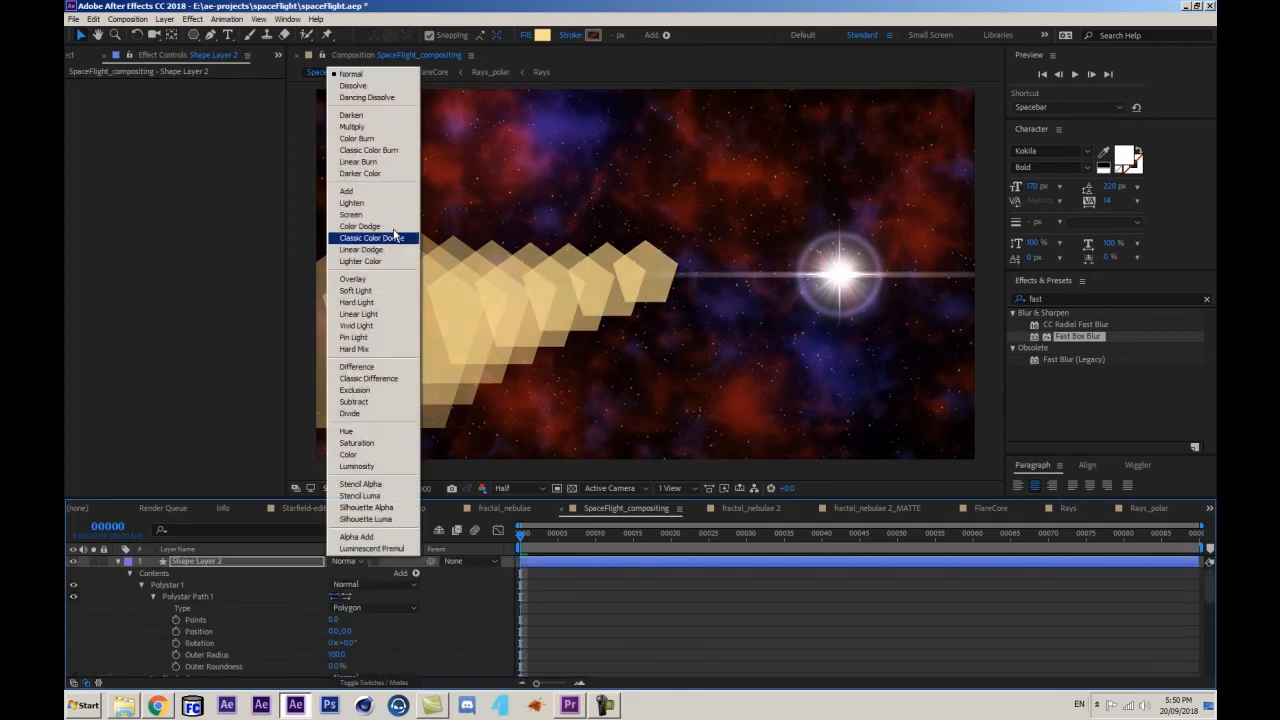
click(394, 192)
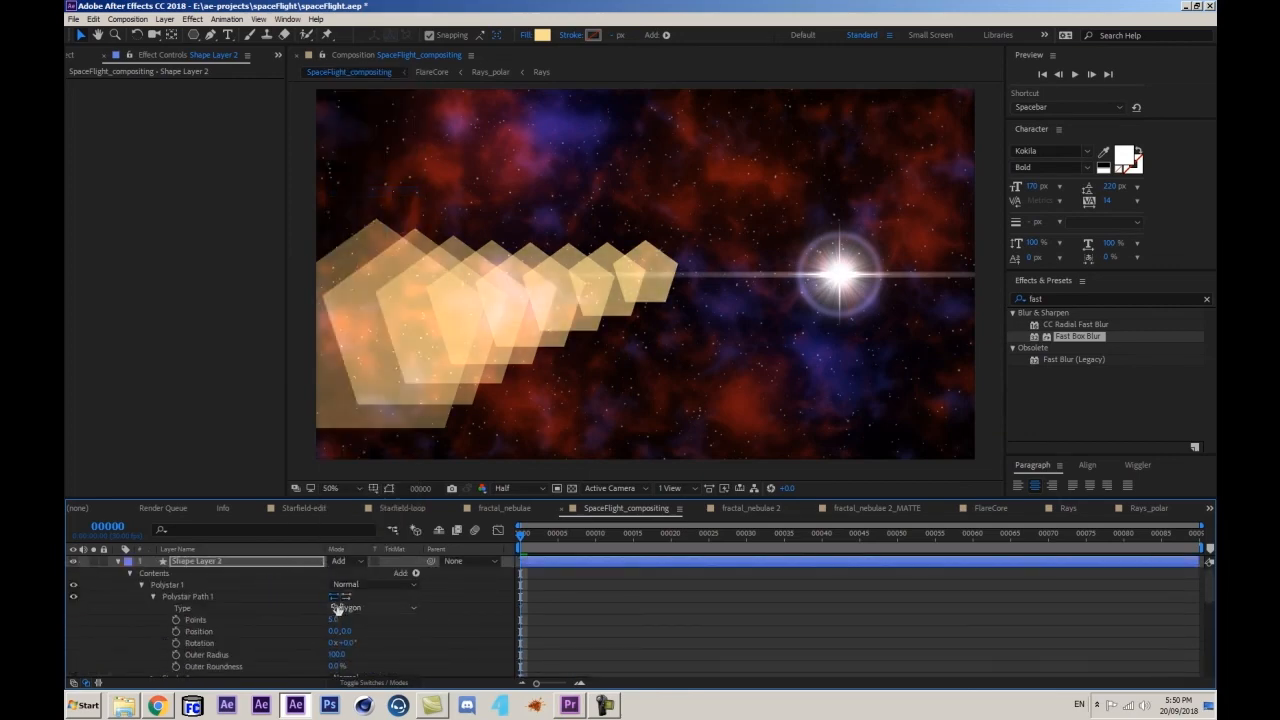
key(u)
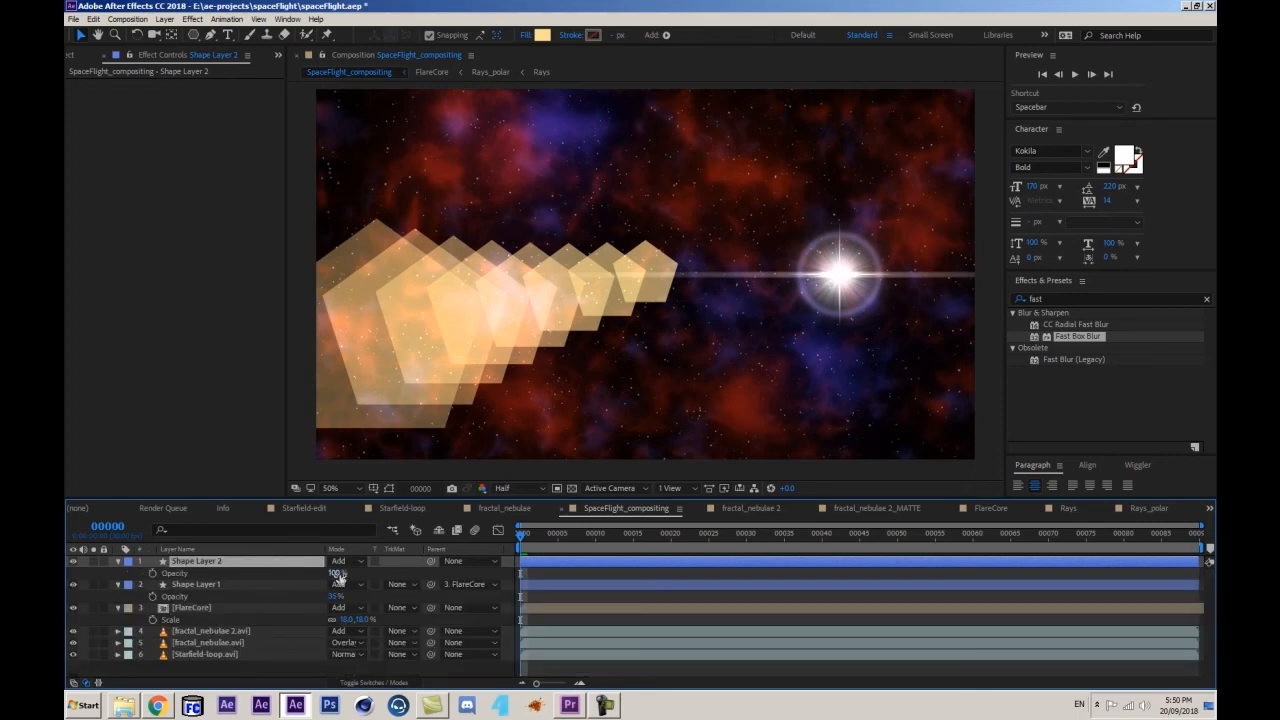
drag(335, 572, 285, 566)
- Move the pentagon chain to about 1473, 550.6 so its smallest pentagon sits on the star flare
click(277, 562)
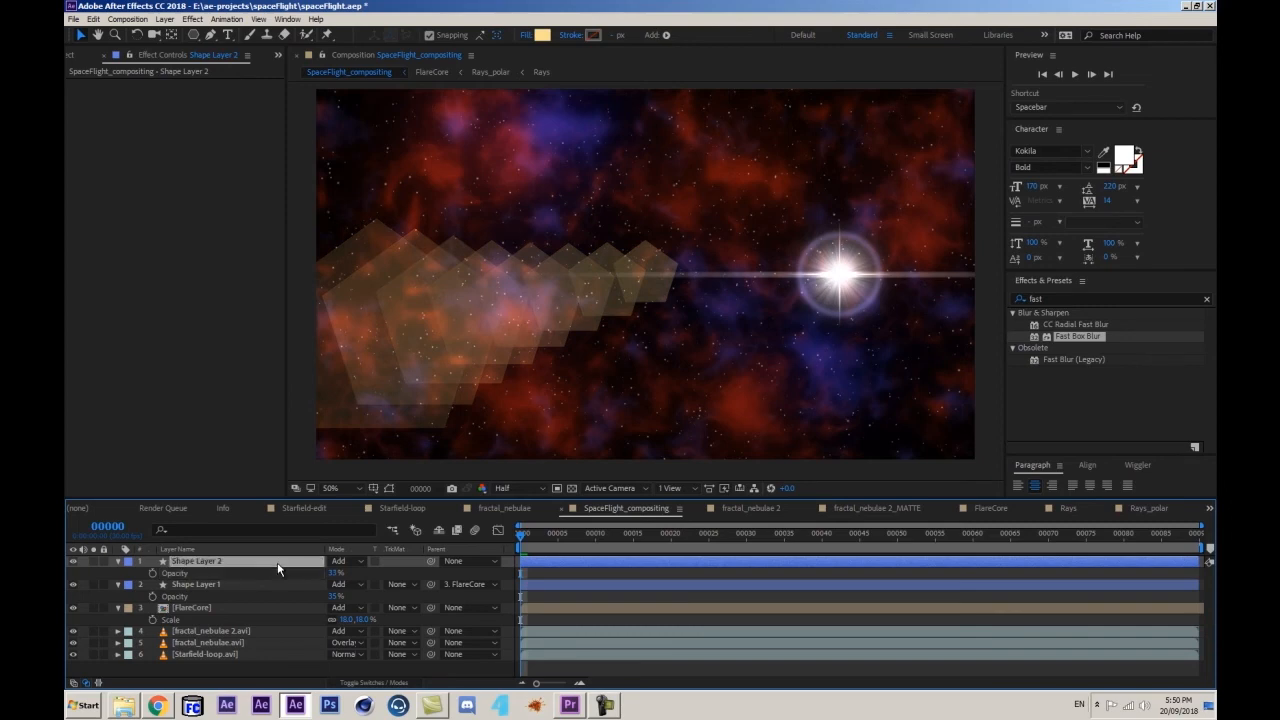
drag(617, 281, 746, 287)
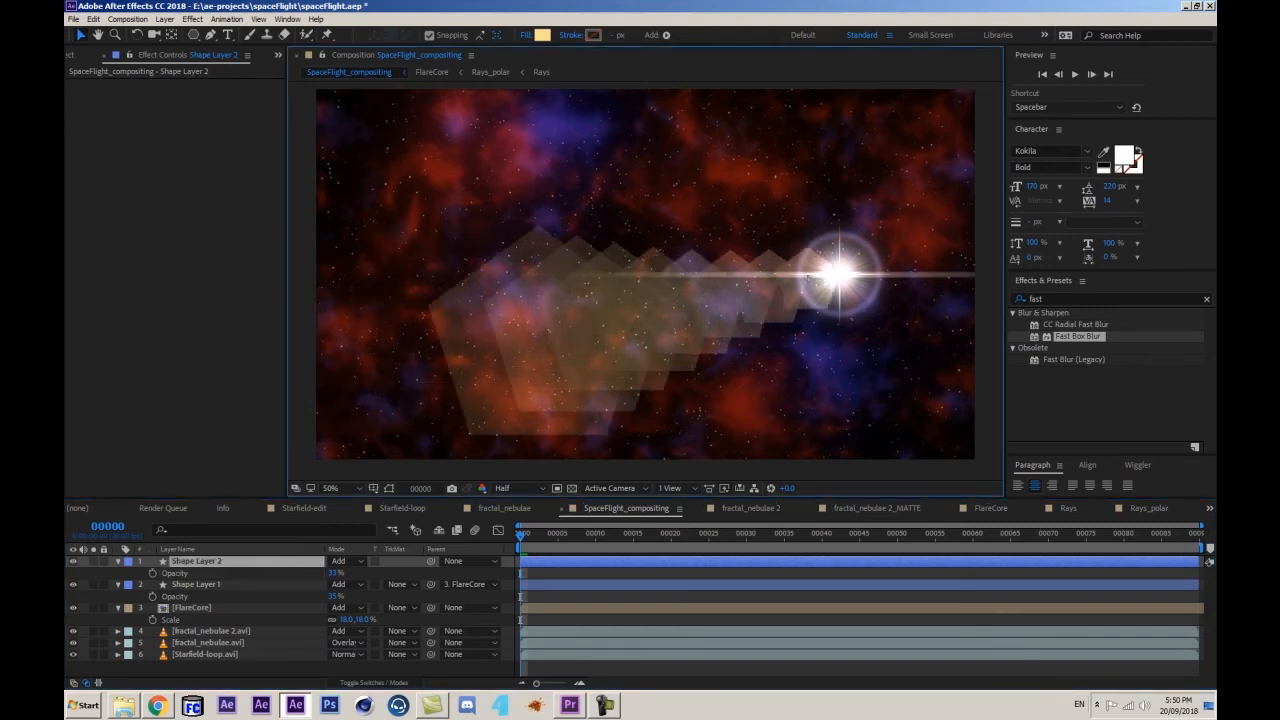
click(118, 562)
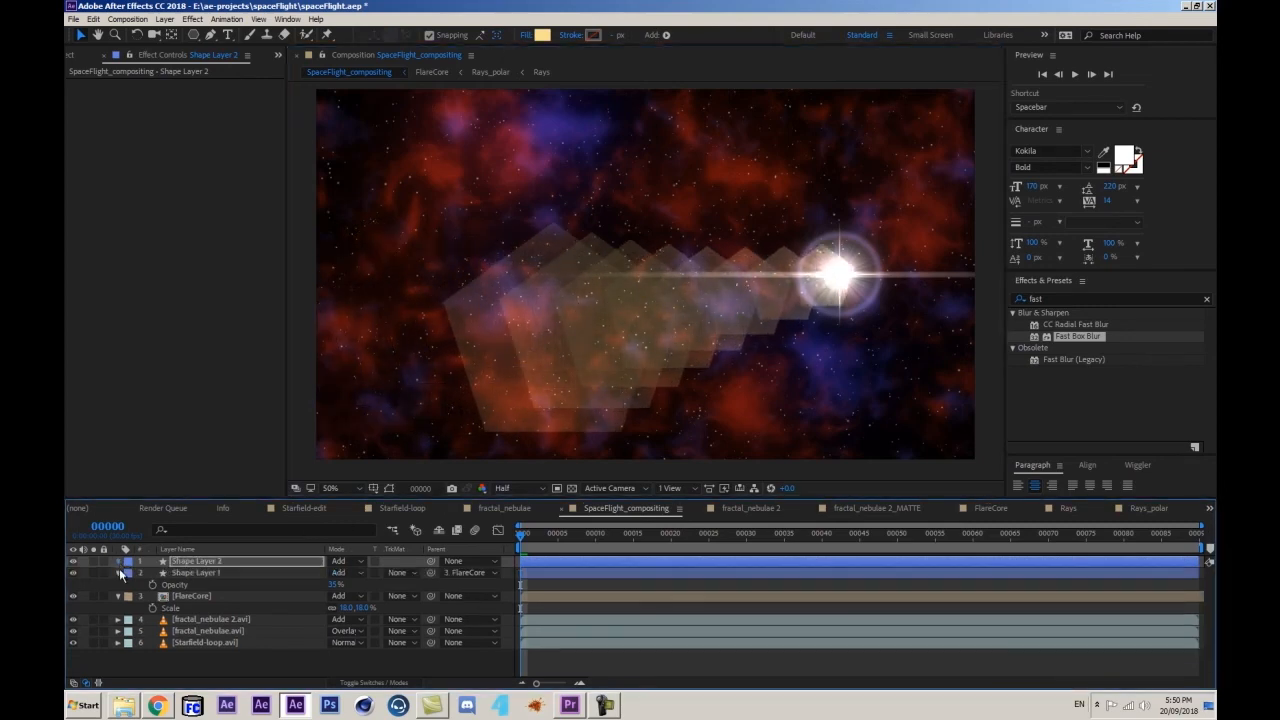
click(118, 562)
scroll(289, 606, down, 2)
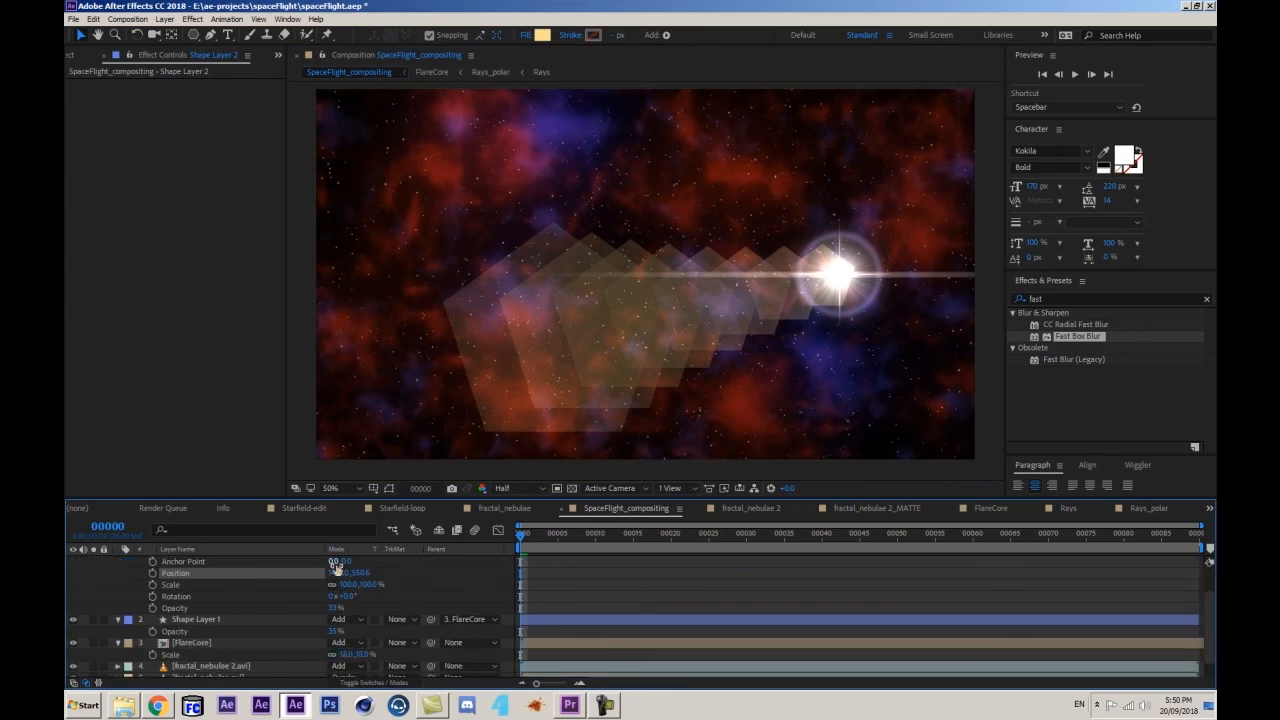
mouse_move(337, 573)
mouse_down()
mouse_move(295, 580)
mouse_move(338, 574)
mouse_up()
scroll(168, 598, up, 2)
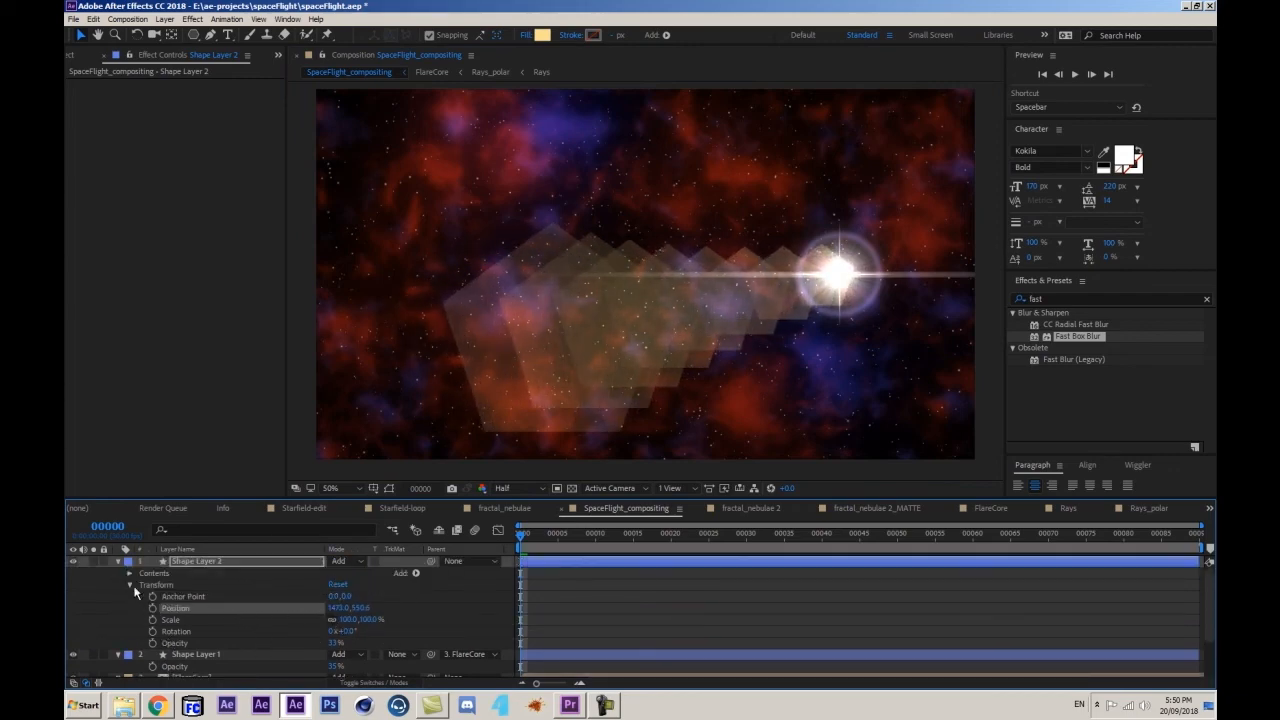
- Rotate the pentagon shape in Shape Layer 2 to -7° through the polystar group's own transform
click(130, 586)
click(129, 573)
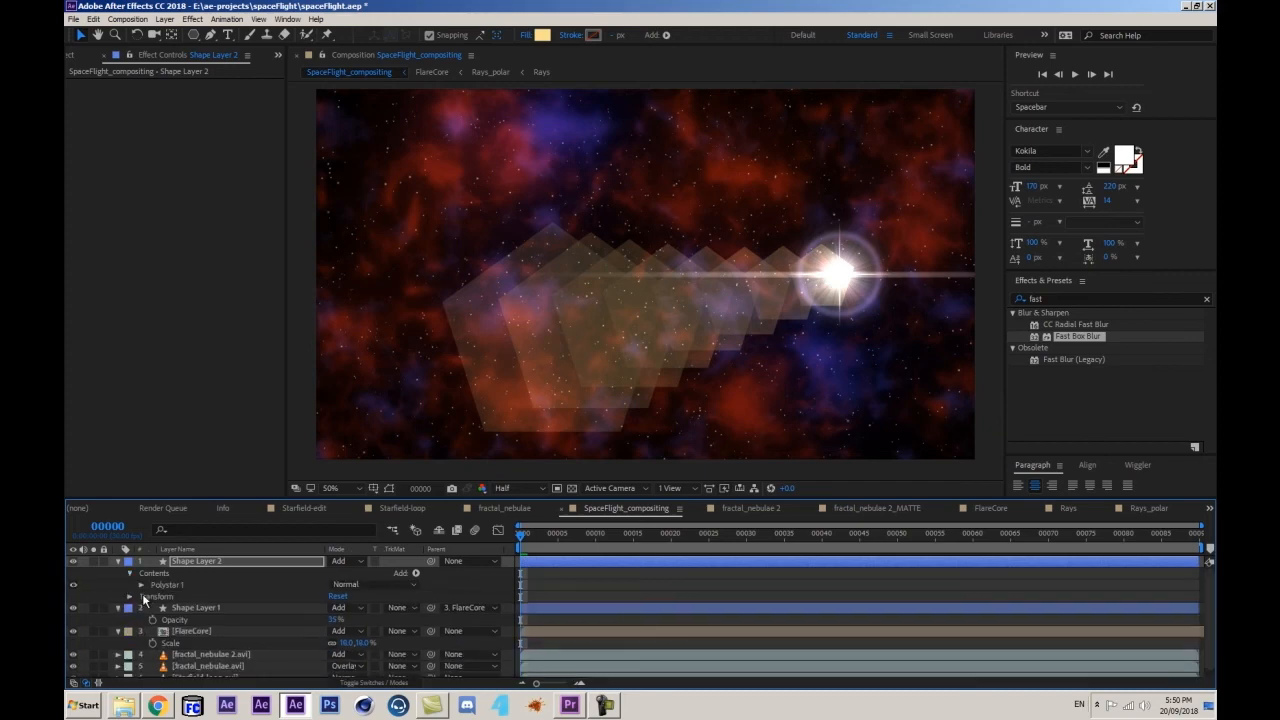
click(141, 585)
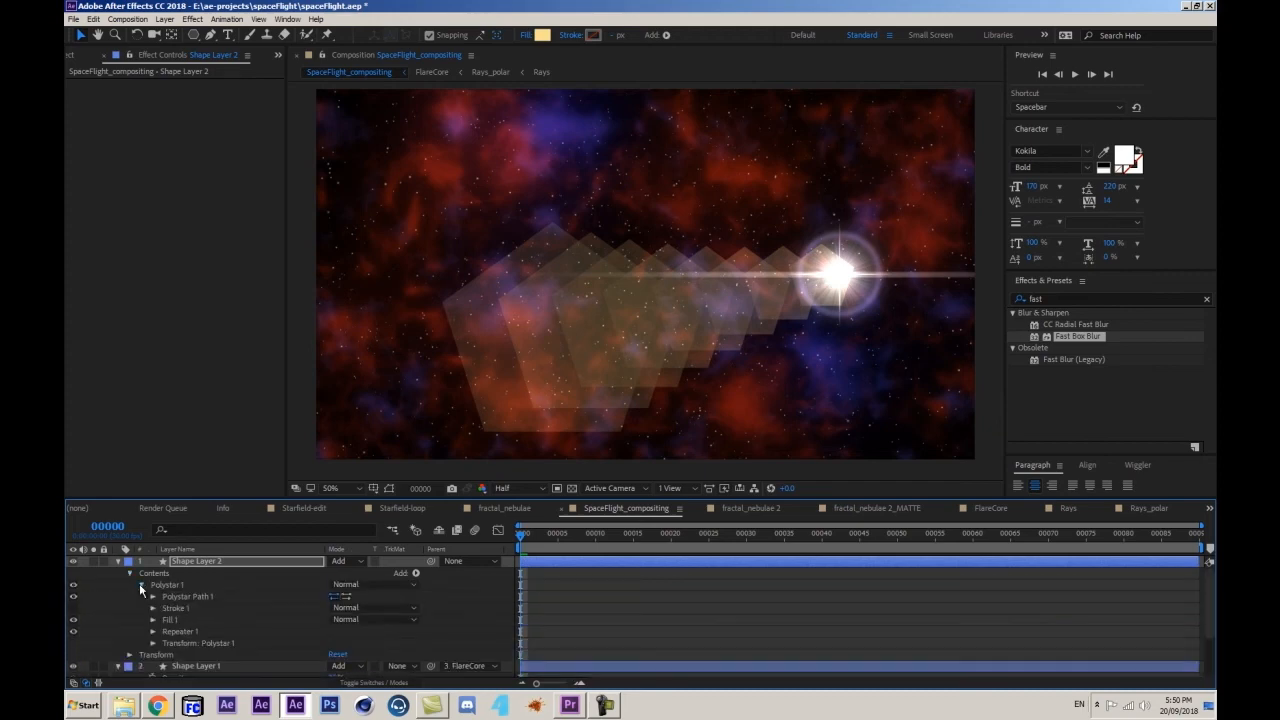
click(153, 643)
scroll(310, 632, down, 3)
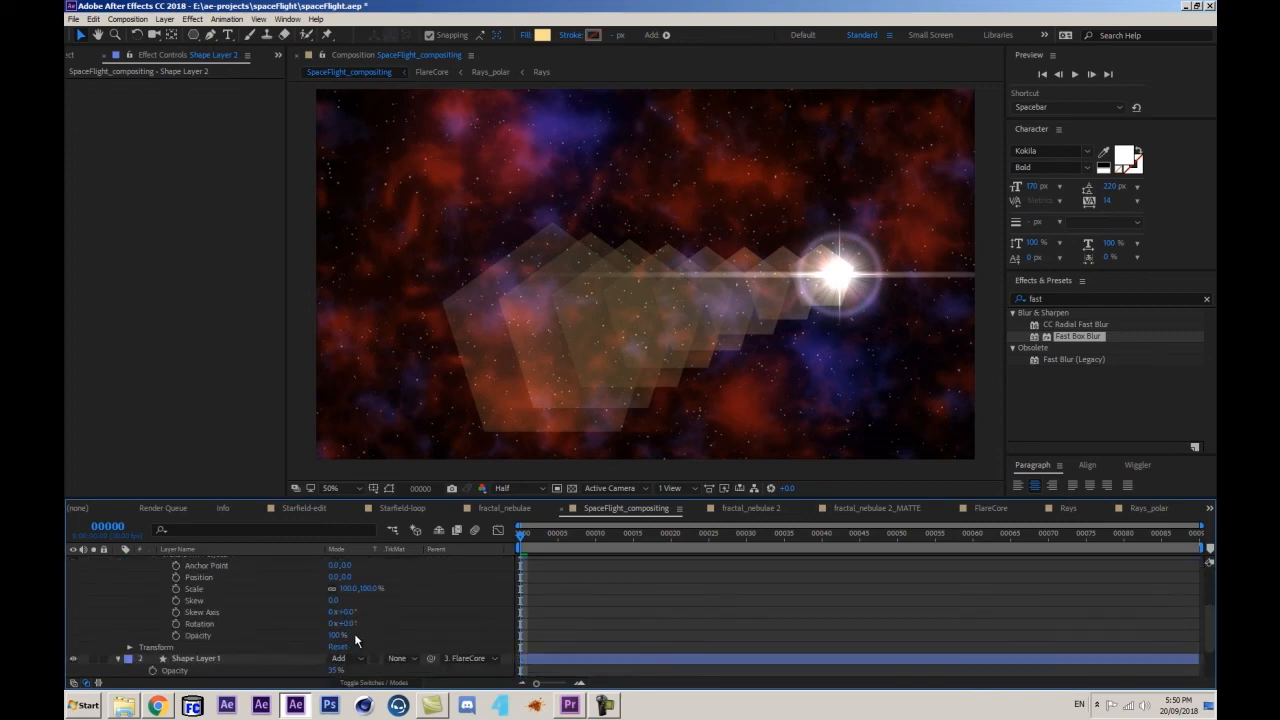
drag(348, 624, 391, 628)
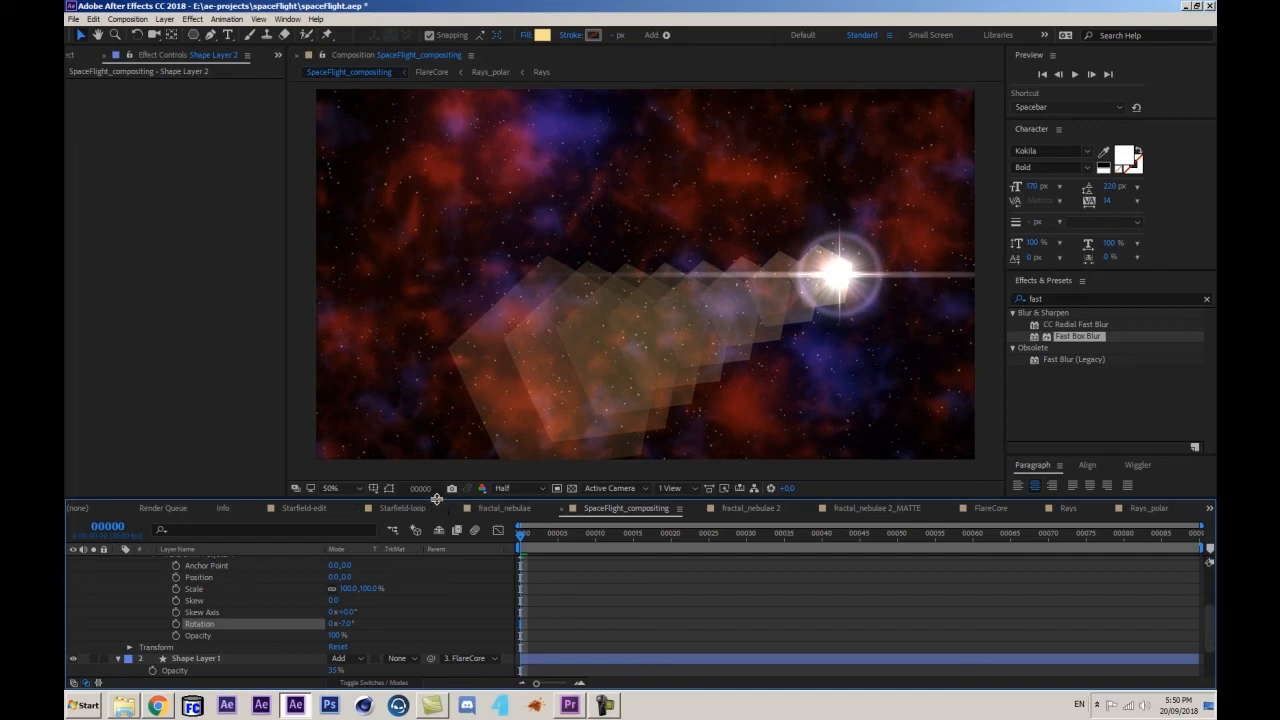
- Set the repeater's rotation to 21°, position to -145, 25, anchor point to -6, 15 and end opacity to 4%
drag(441, 499, 441, 400)
scroll(325, 528, up, 4)
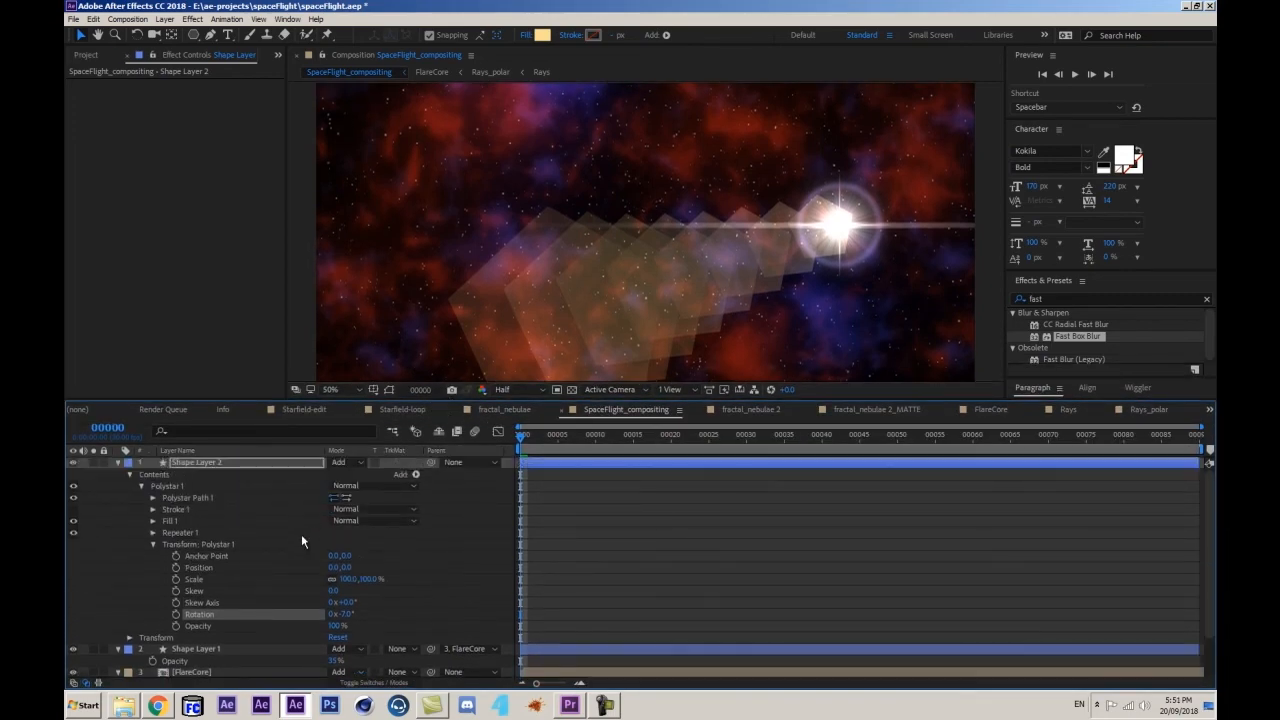
click(152, 533)
click(152, 534)
click(152, 534)
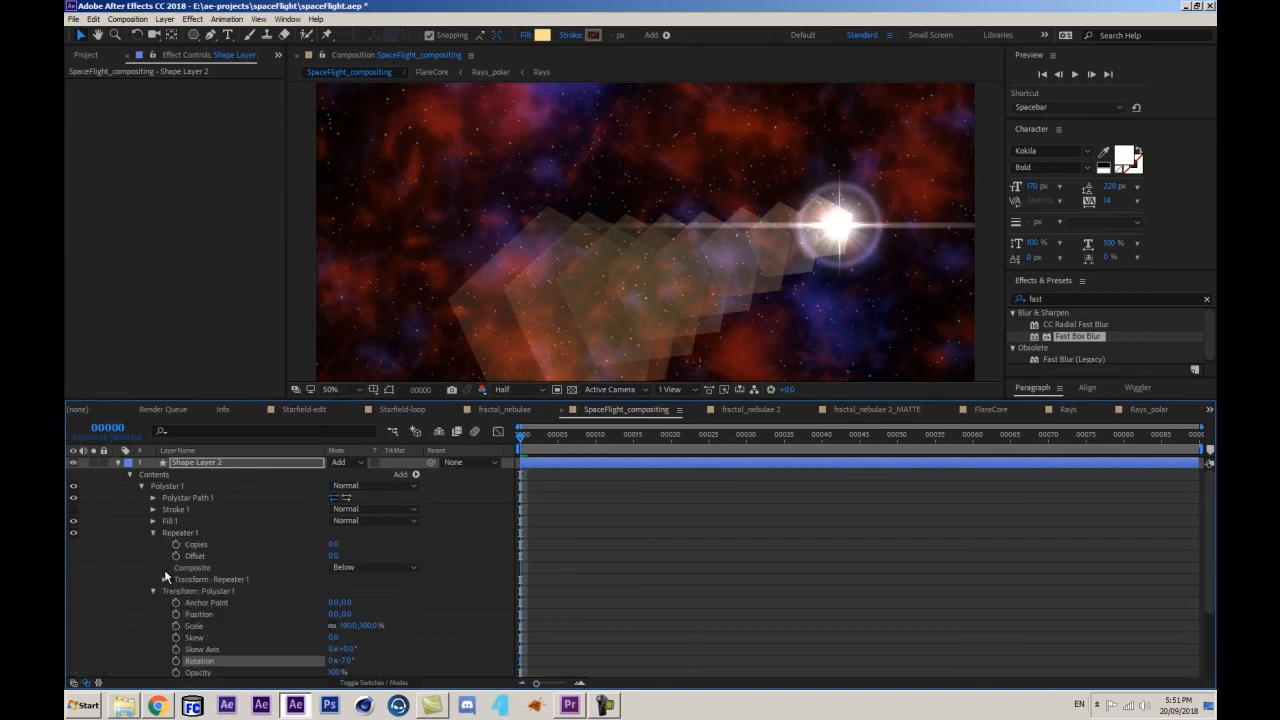
click(164, 580)
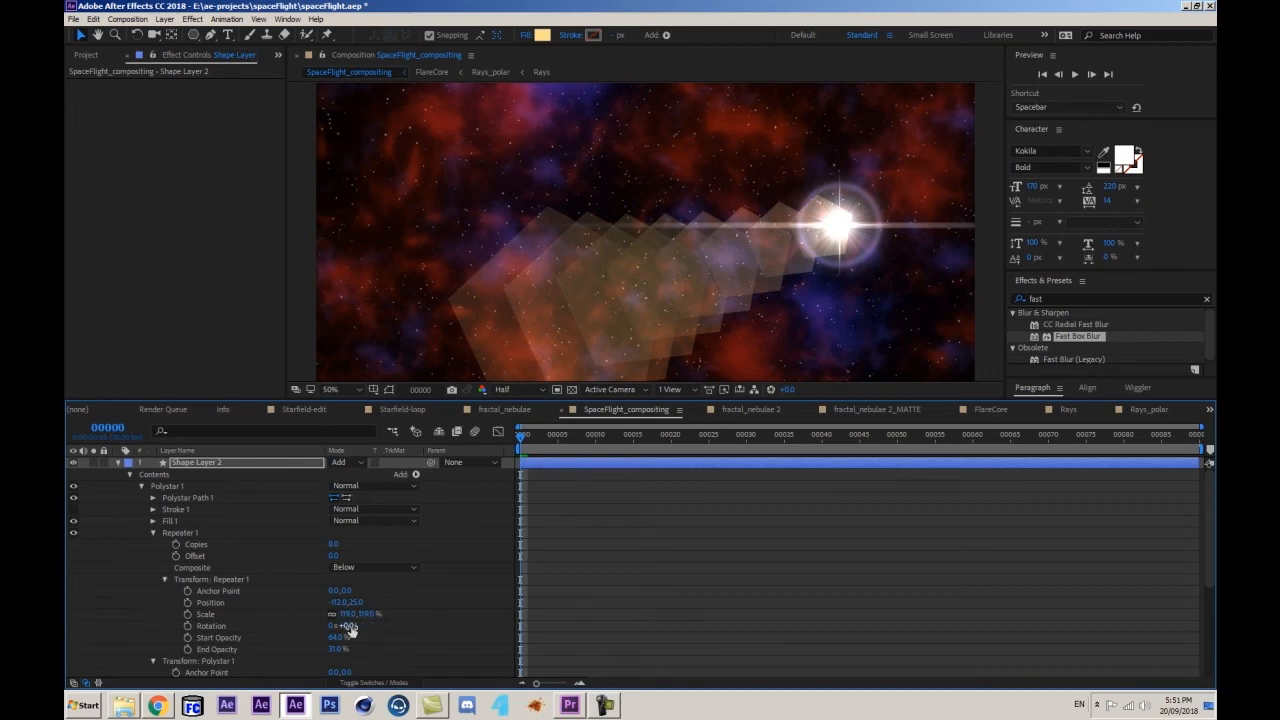
drag(350, 629, 306, 608)
drag(336, 650, 444, 604)
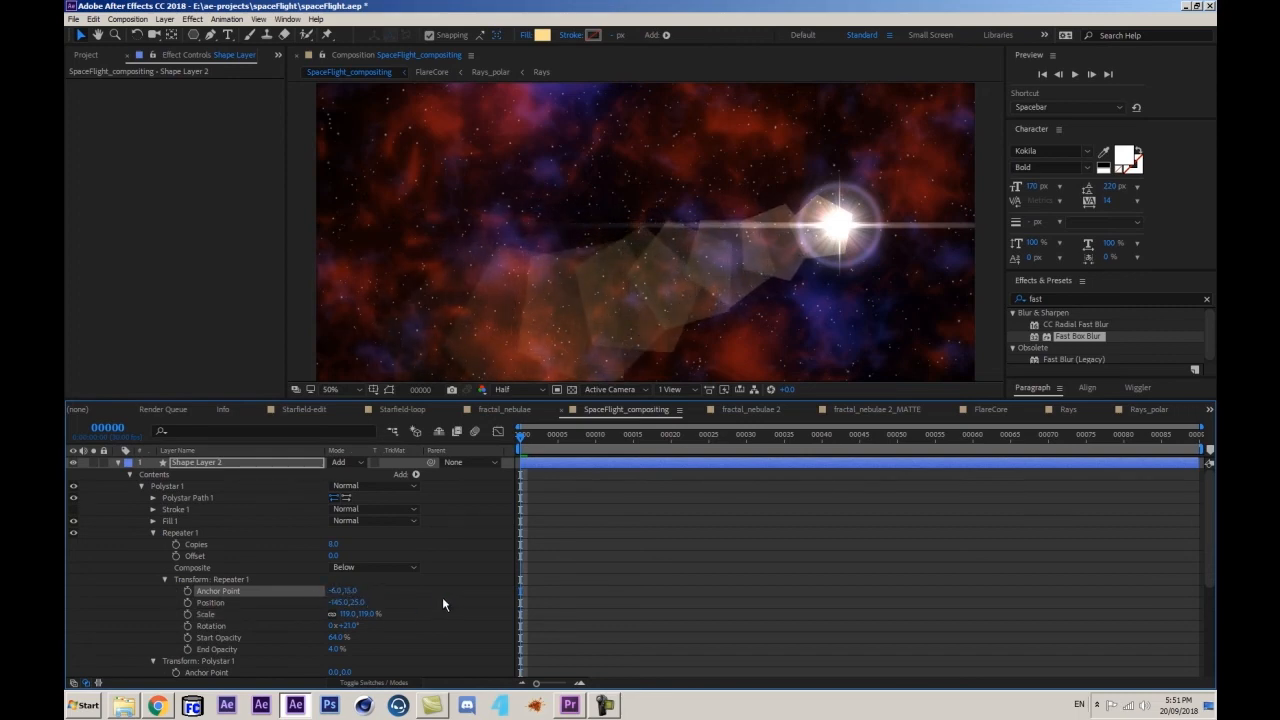
- Raise the polystar path's points to 33 so the pentagons turn into near-circular discs
click(153, 497)
drag(334, 522, 352, 518)
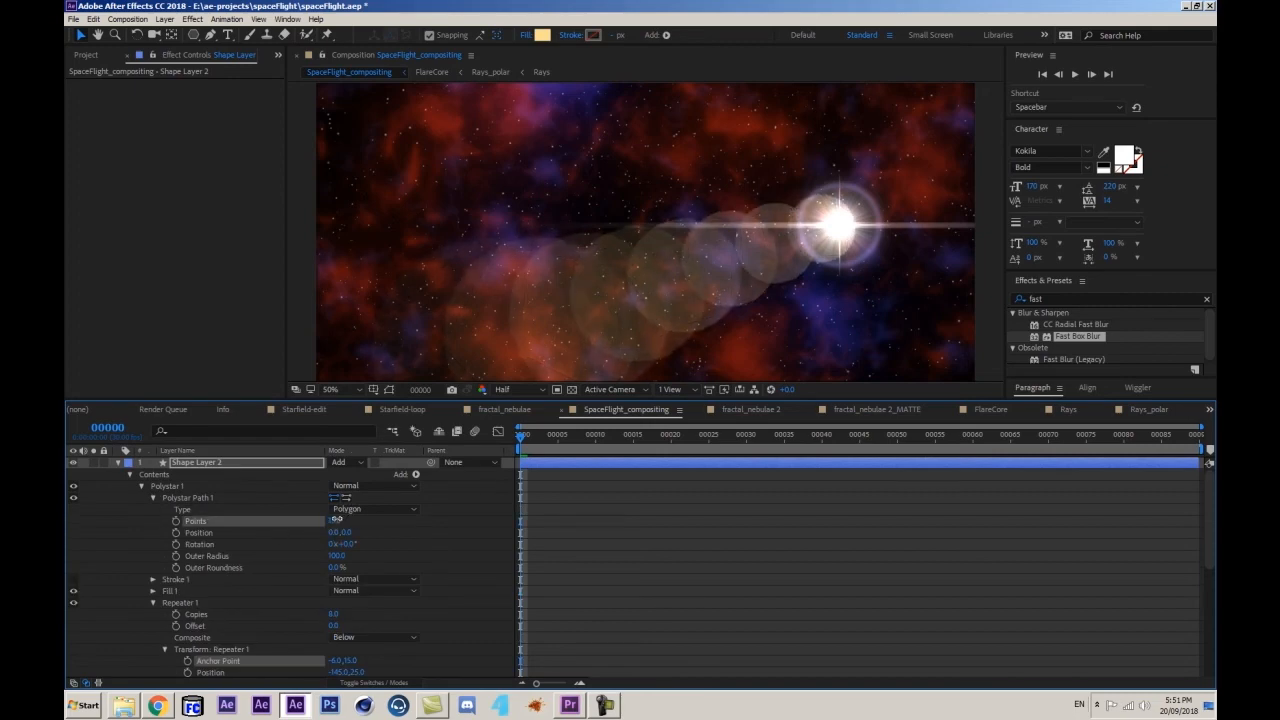
drag(337, 519, 347, 513)
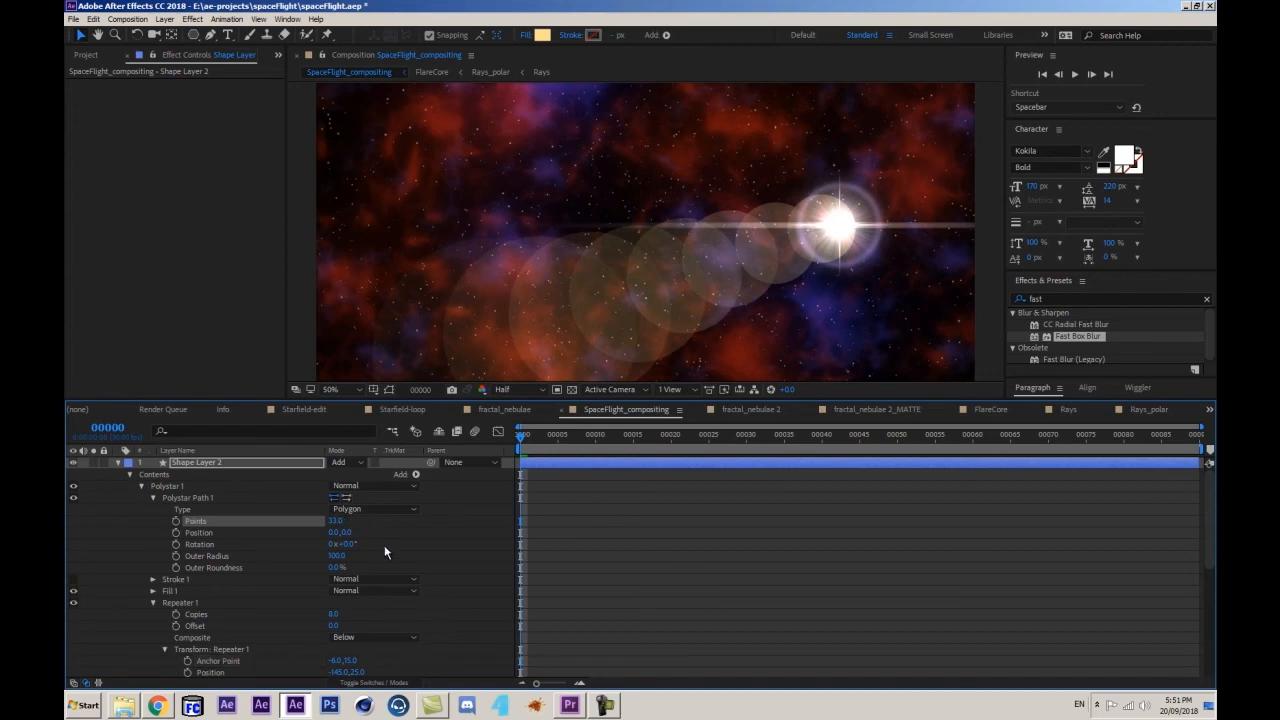
- Fade the disc copies by setting the repeater's end opacity to 1% and start opacity to 32%
scroll(379, 543, down, 3)
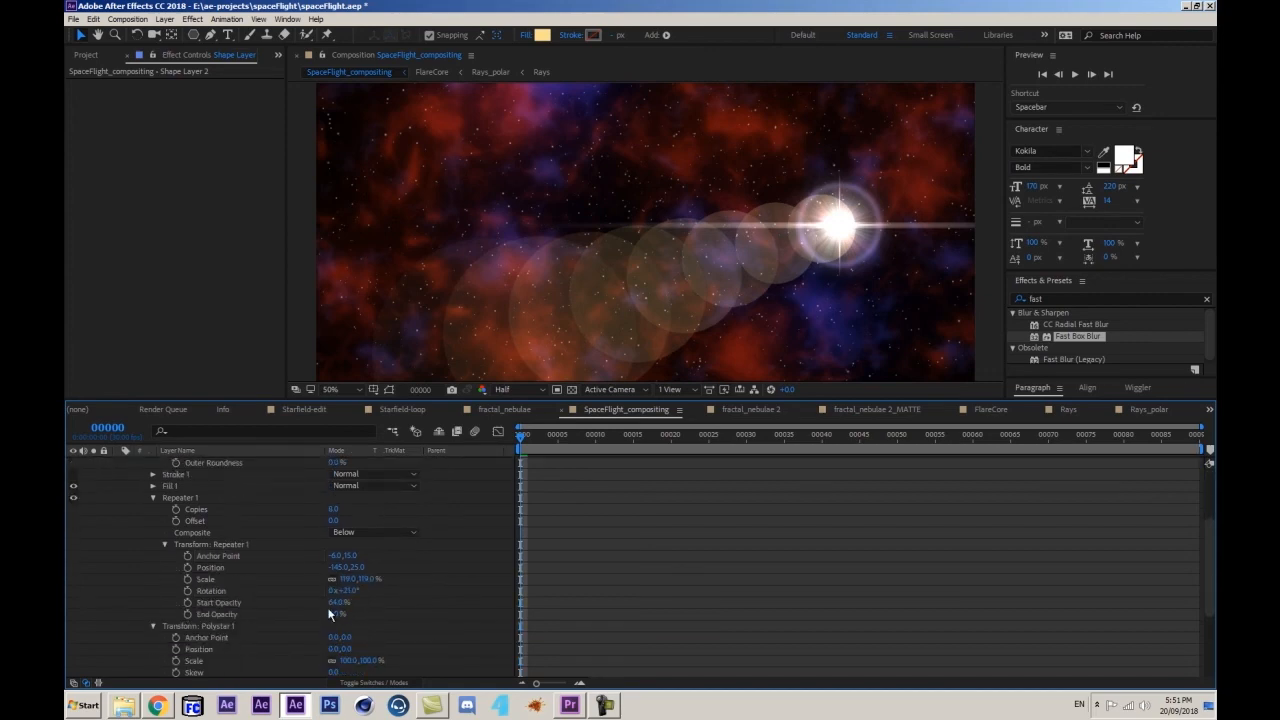
click(338, 614)
text(1)
key(Return)
drag(336, 605, 315, 607)
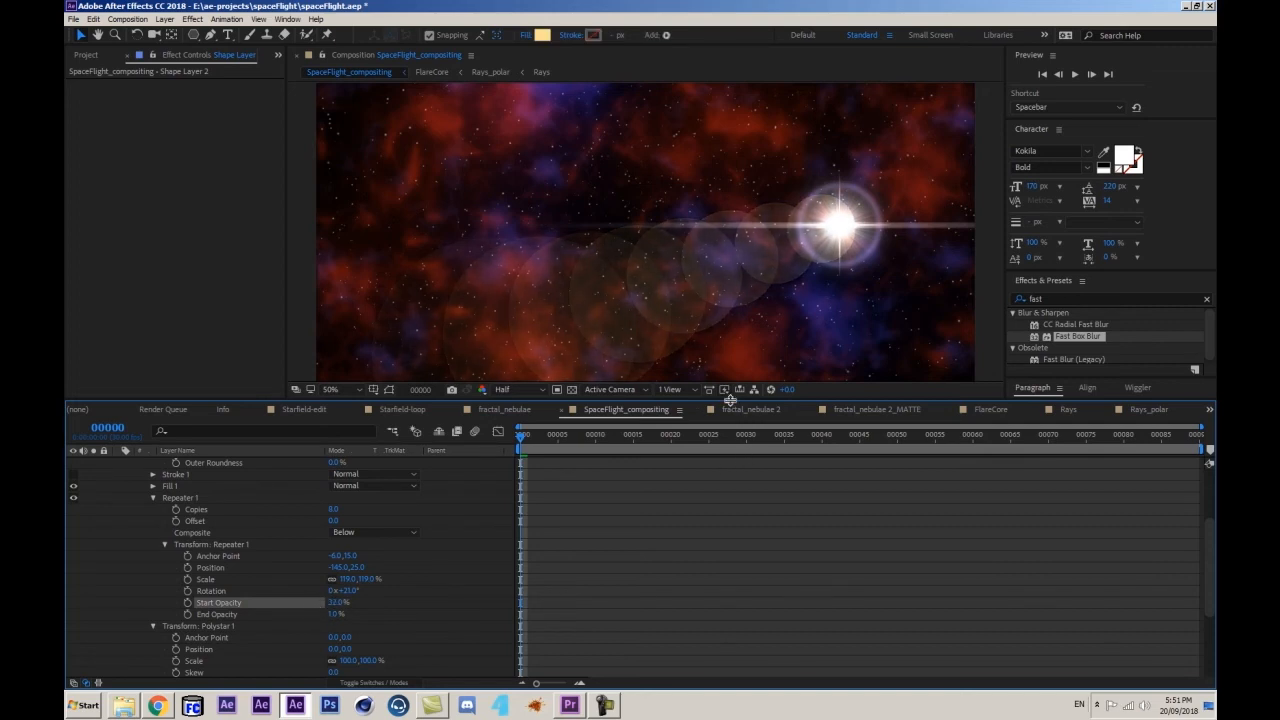
- Set the polystar path's rotation to 28° and its position to 21, 0
drag(743, 403, 740, 480)
scroll(300, 598, up, 2)
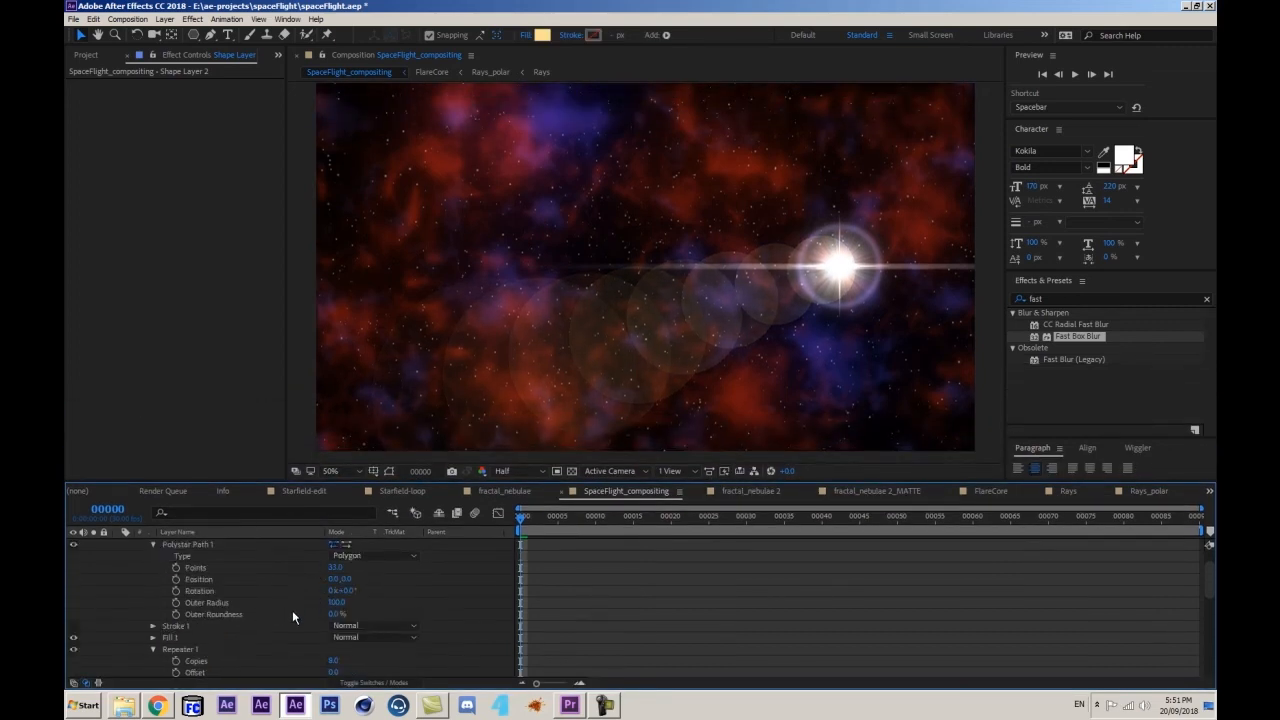
drag(341, 594, 352, 580)
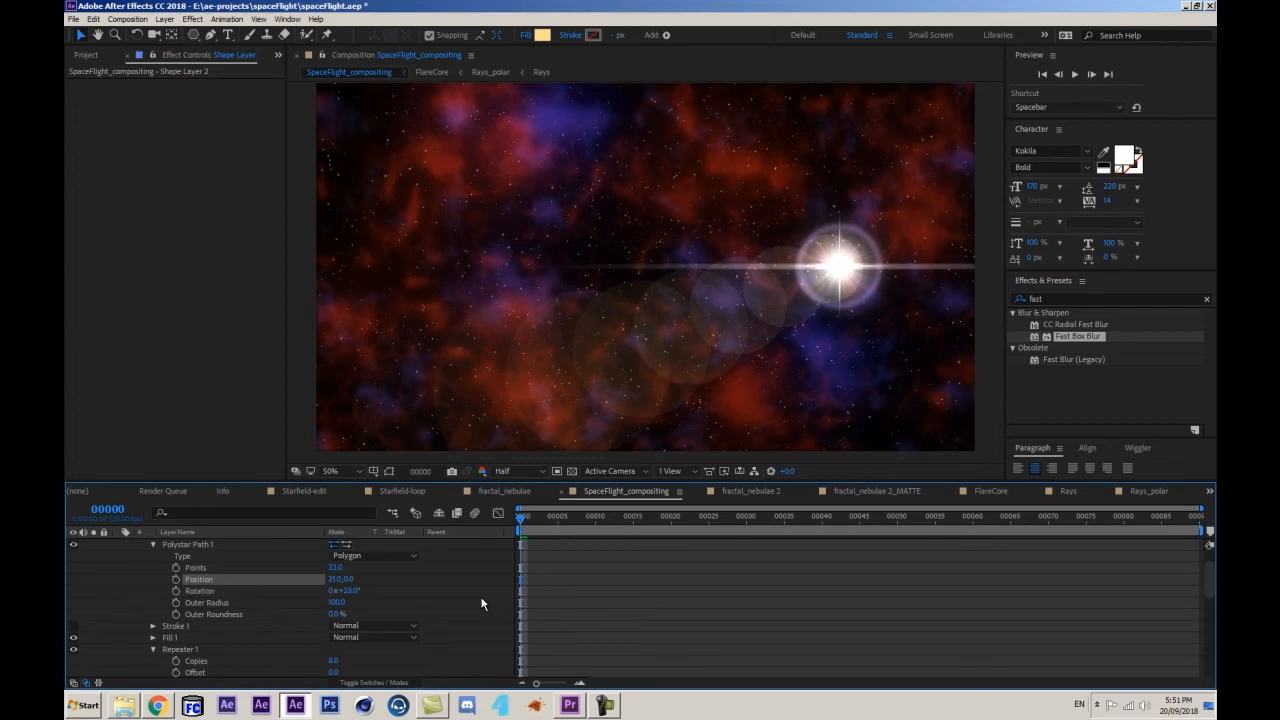
- Spread the discs with a repeater position of -191, 25 and reduce the polystar path's outer radius to 42
scroll(478, 600, down, 5)
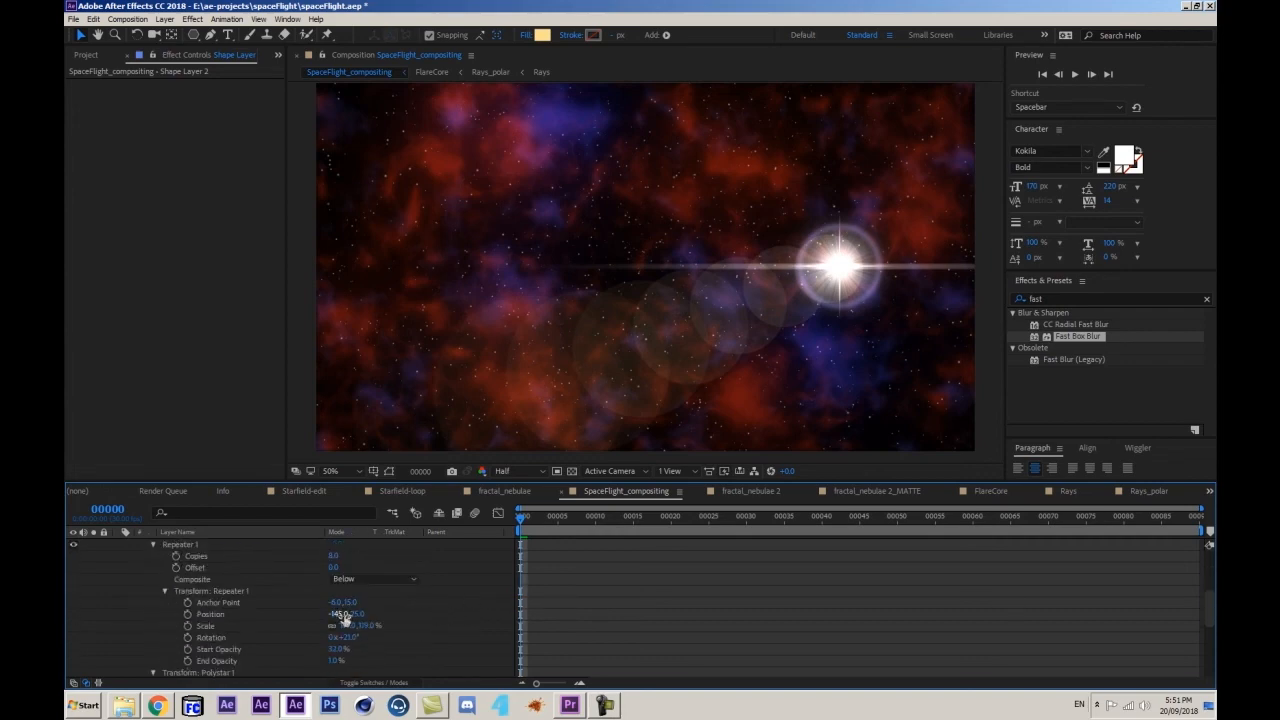
drag(343, 619, 309, 645)
scroll(360, 605, up, 5)
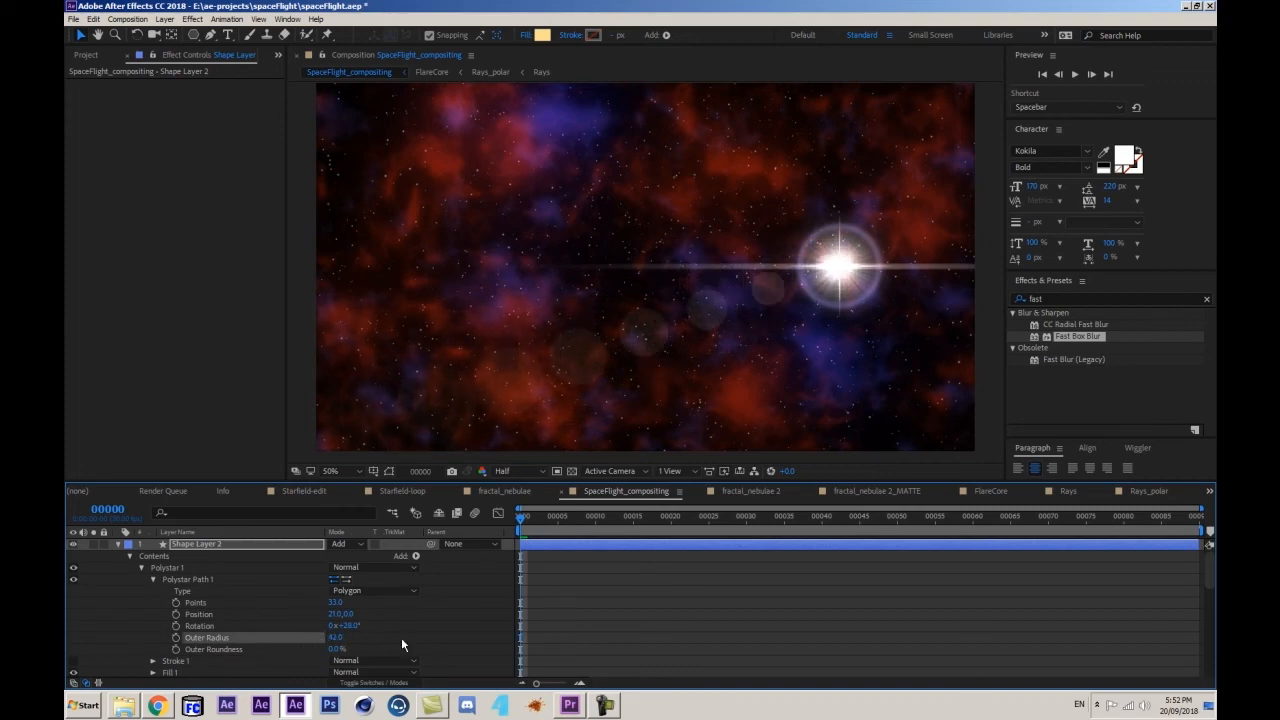
- Increase the repeater's scale to about 140% so the discs grow faster away from the star
scroll(380, 650, down, 5)
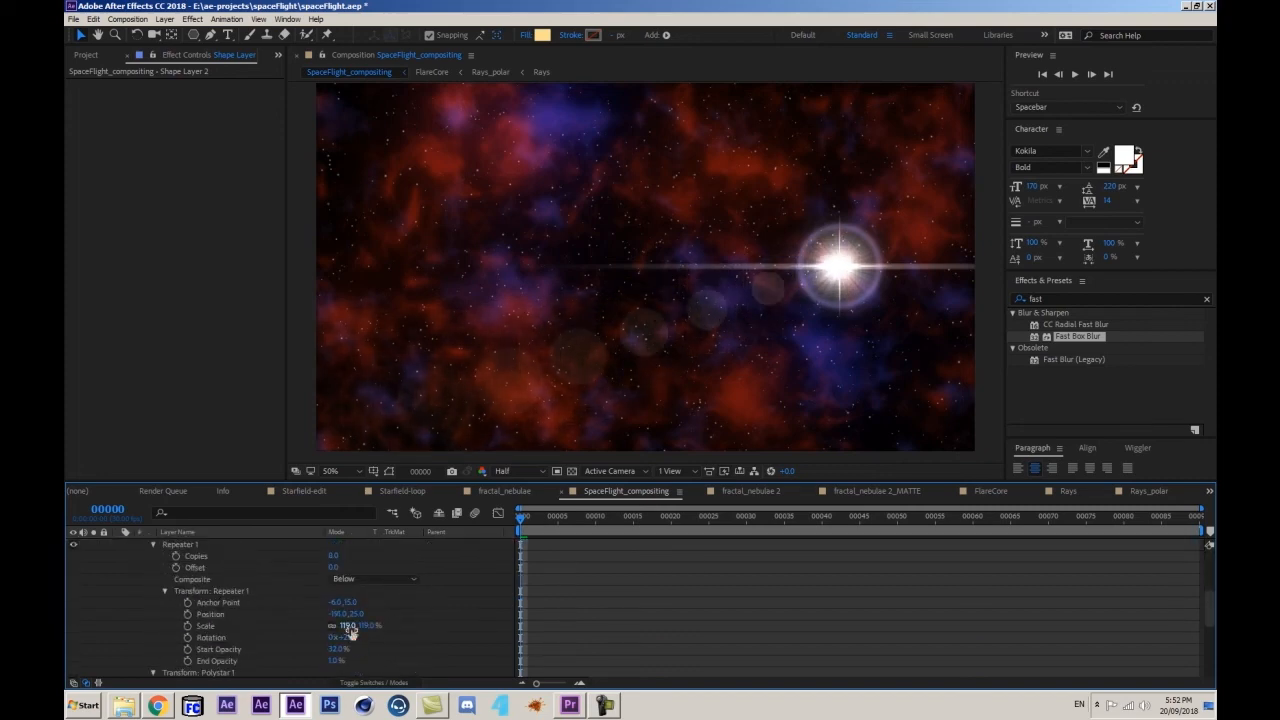
drag(350, 628, 366, 626)
scroll(320, 620, up, 2)
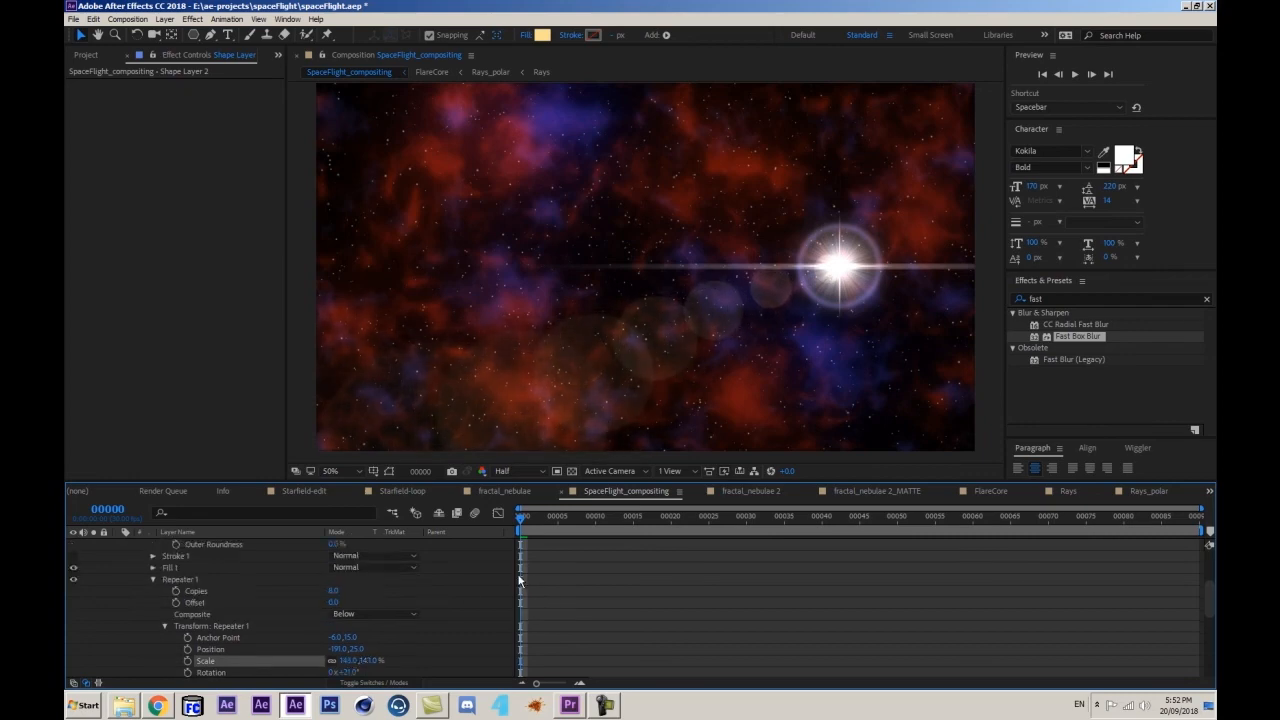
- Collapse the flare layers' properties and delete FlareCore, Shape Layer 1 and Shape Layer 2 from the composition
key(u)
click(117, 554)
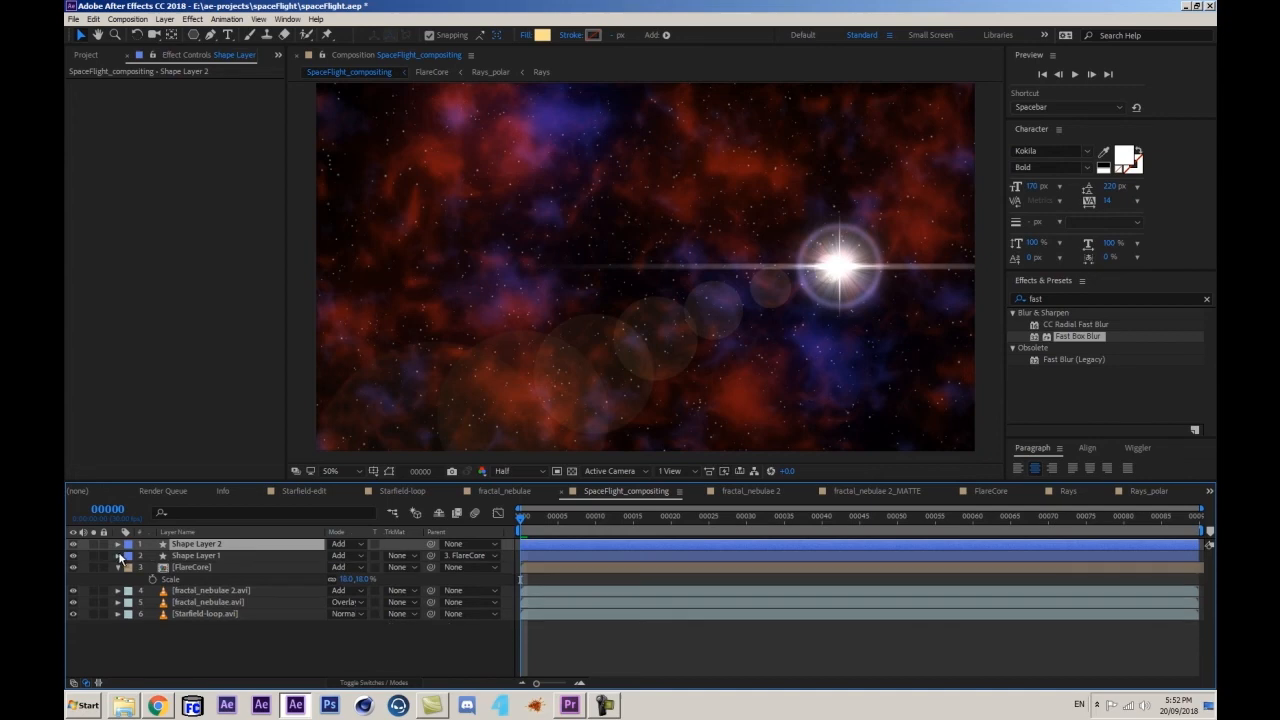
click(116, 566)
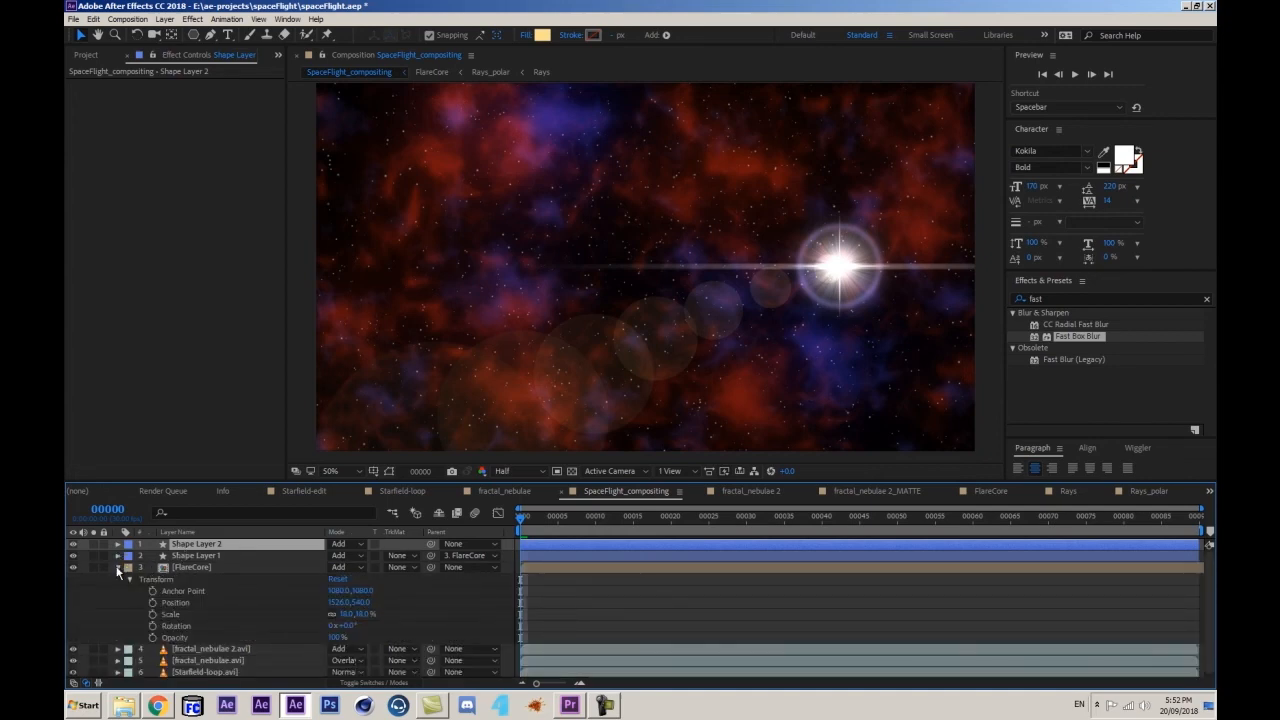
click(117, 568)
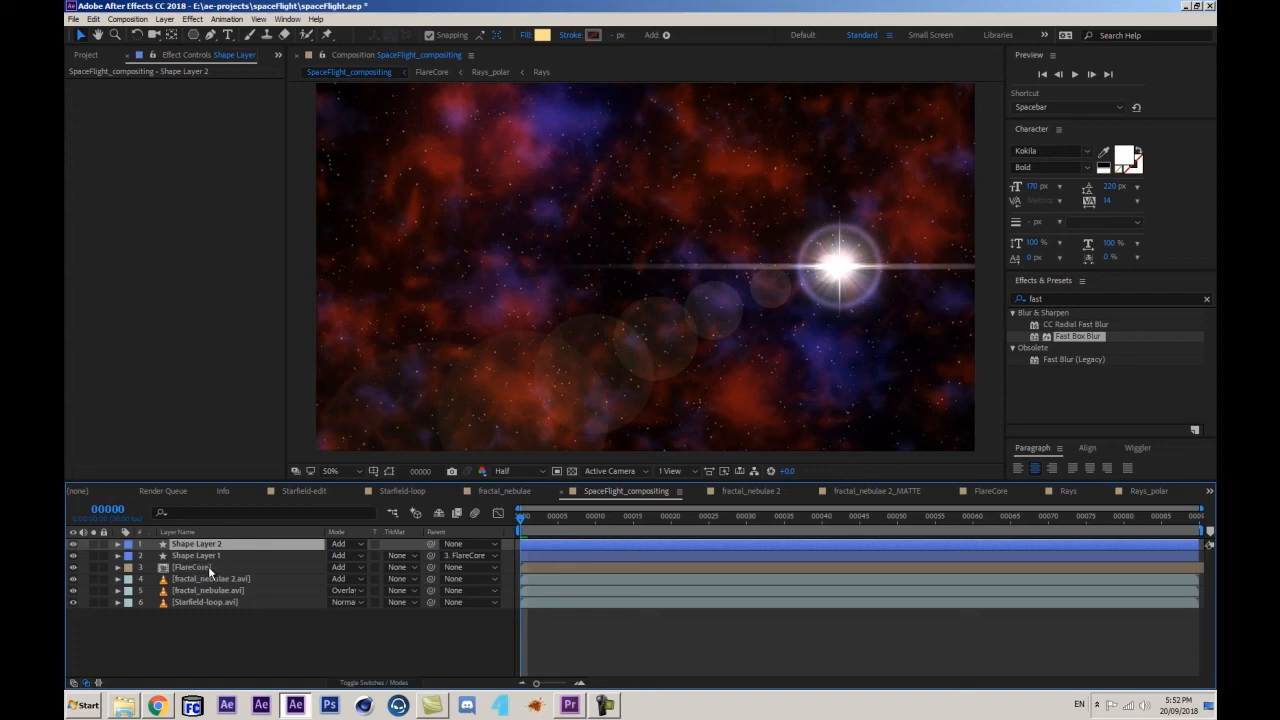
click(208, 566)
shift+click(226, 544)
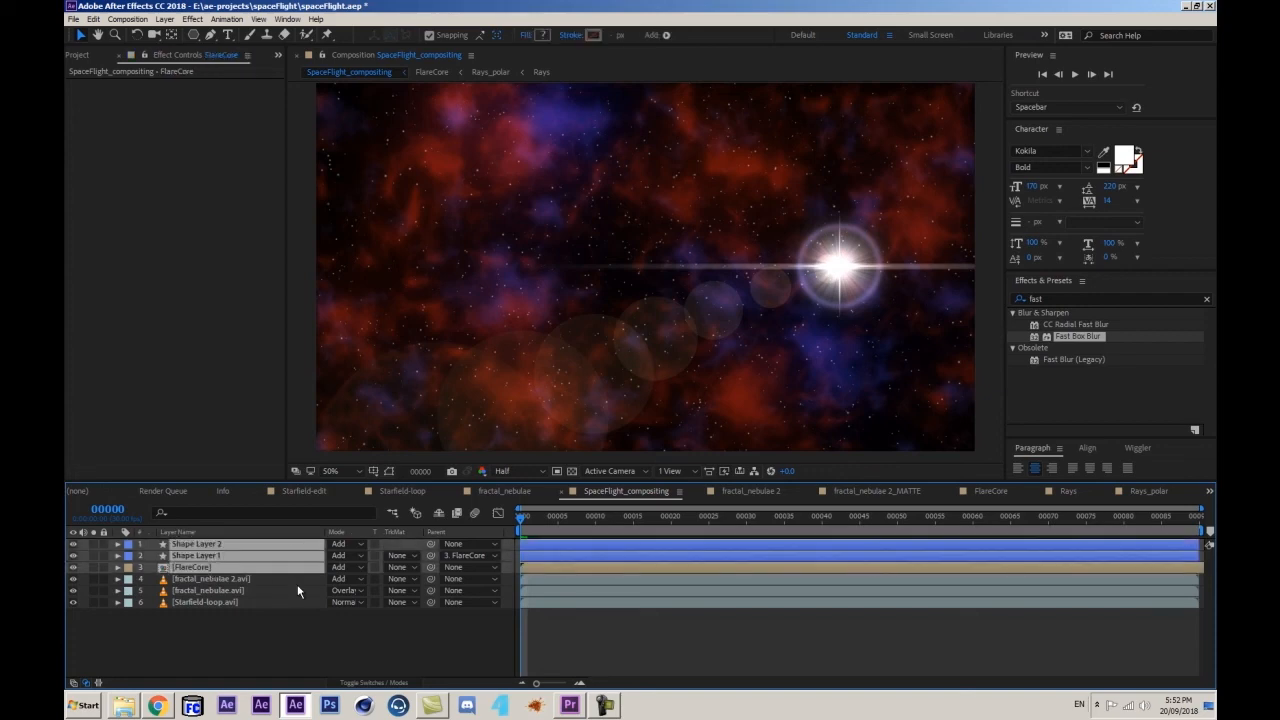
drag(828, 280, 855, 278)
key(Delete)
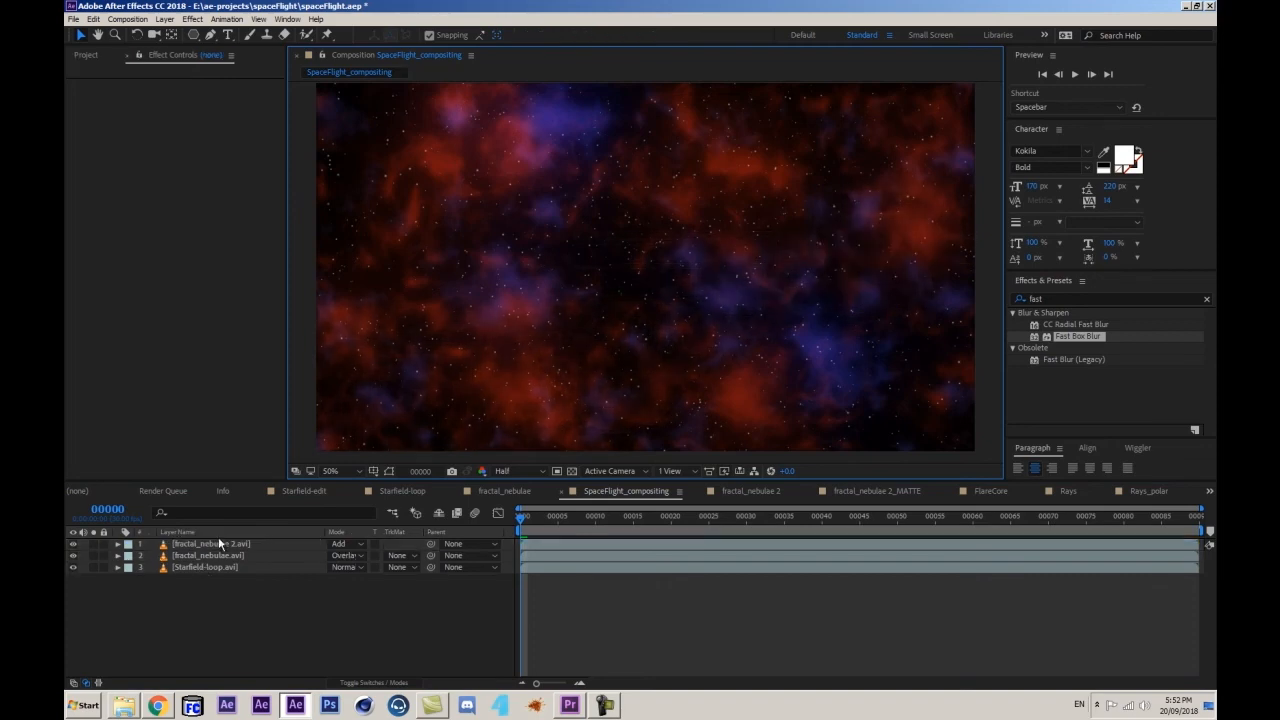
- Create a new black solid layer above the nebula layers with the default settings
key(ctrl+alt+y)
key(ctrl+z)
key(ctrl+y)
key(Return)
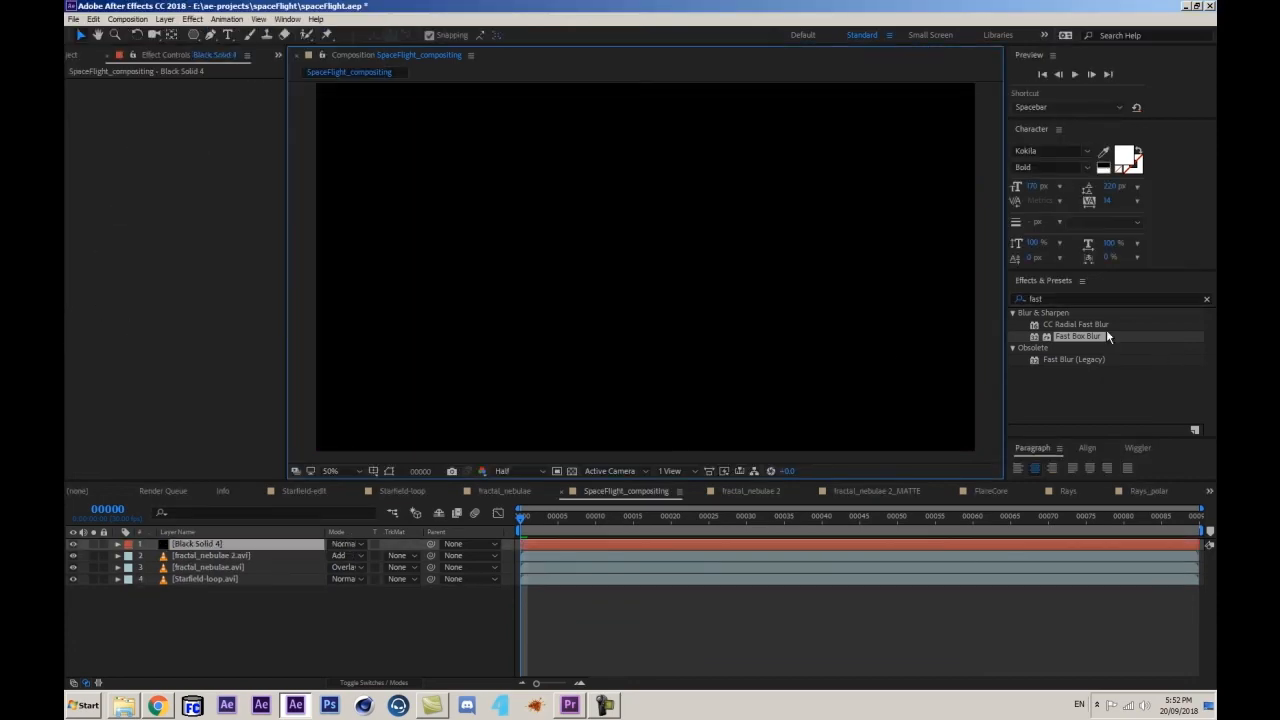
- Apply the Optical Flares effect to the black solid and set the layer's blending mode to Add
click(1084, 299)
text(optical)
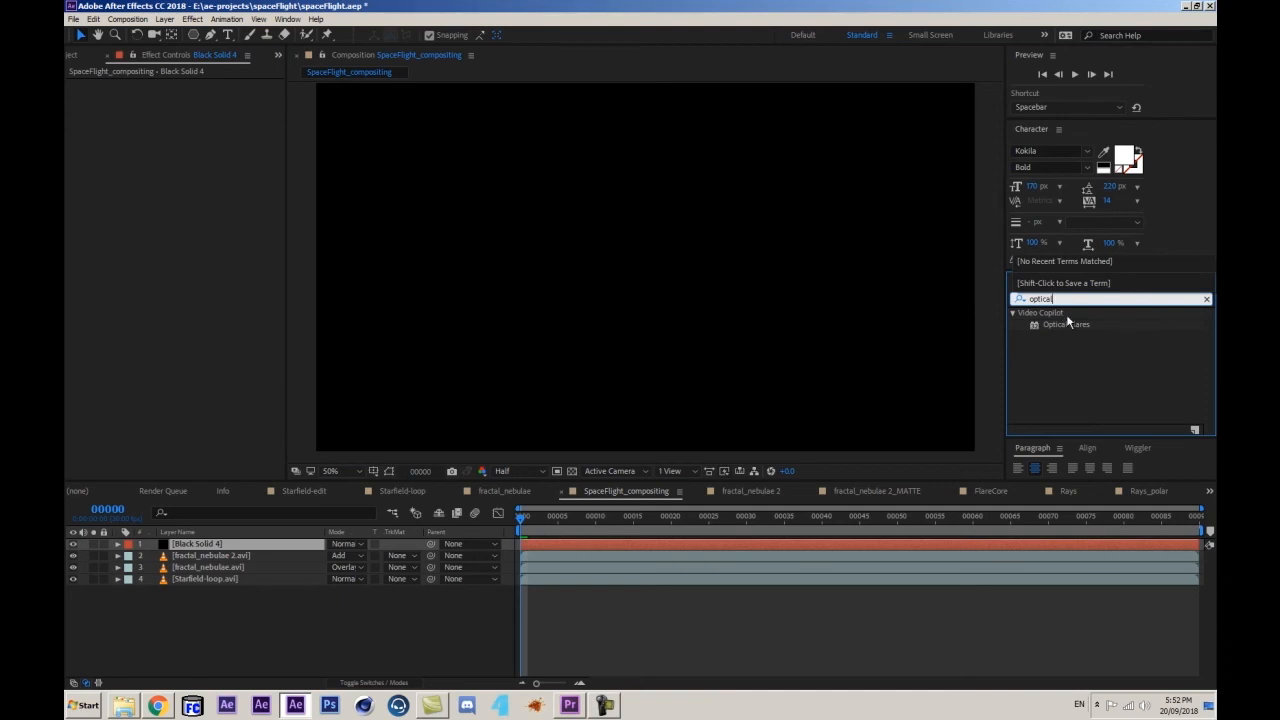
double_click(1066, 324)
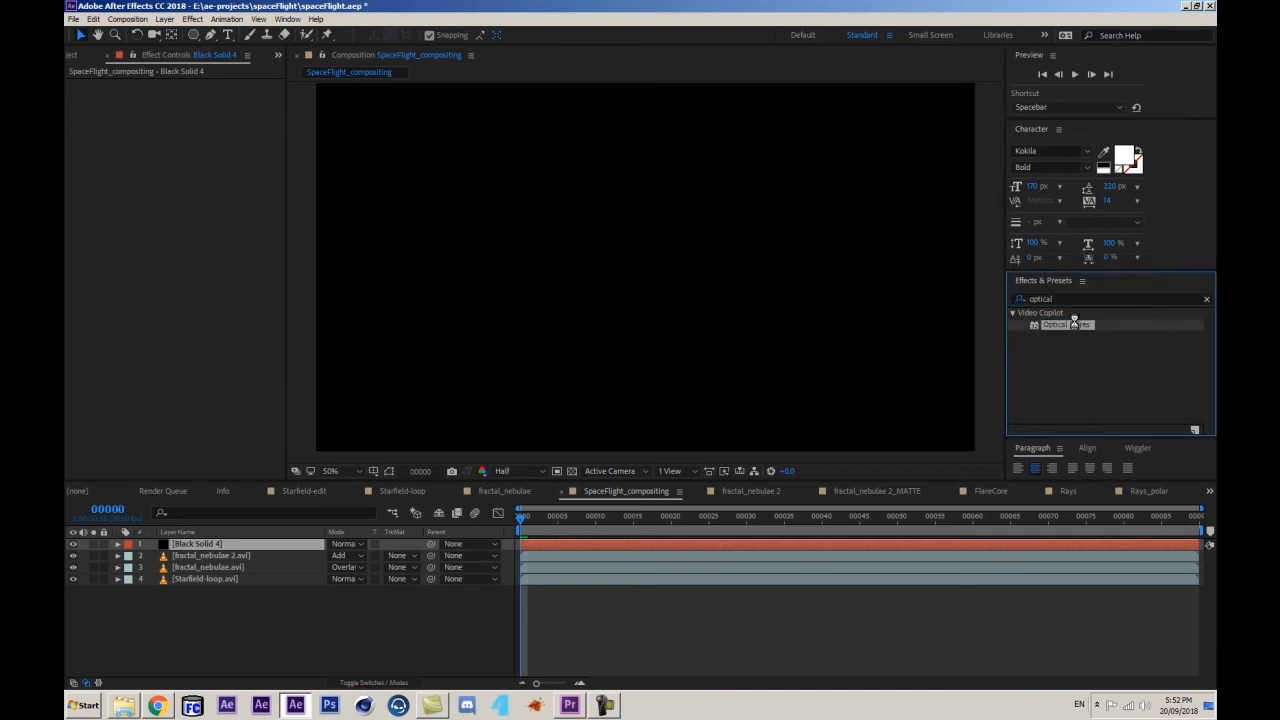
click(343, 543)
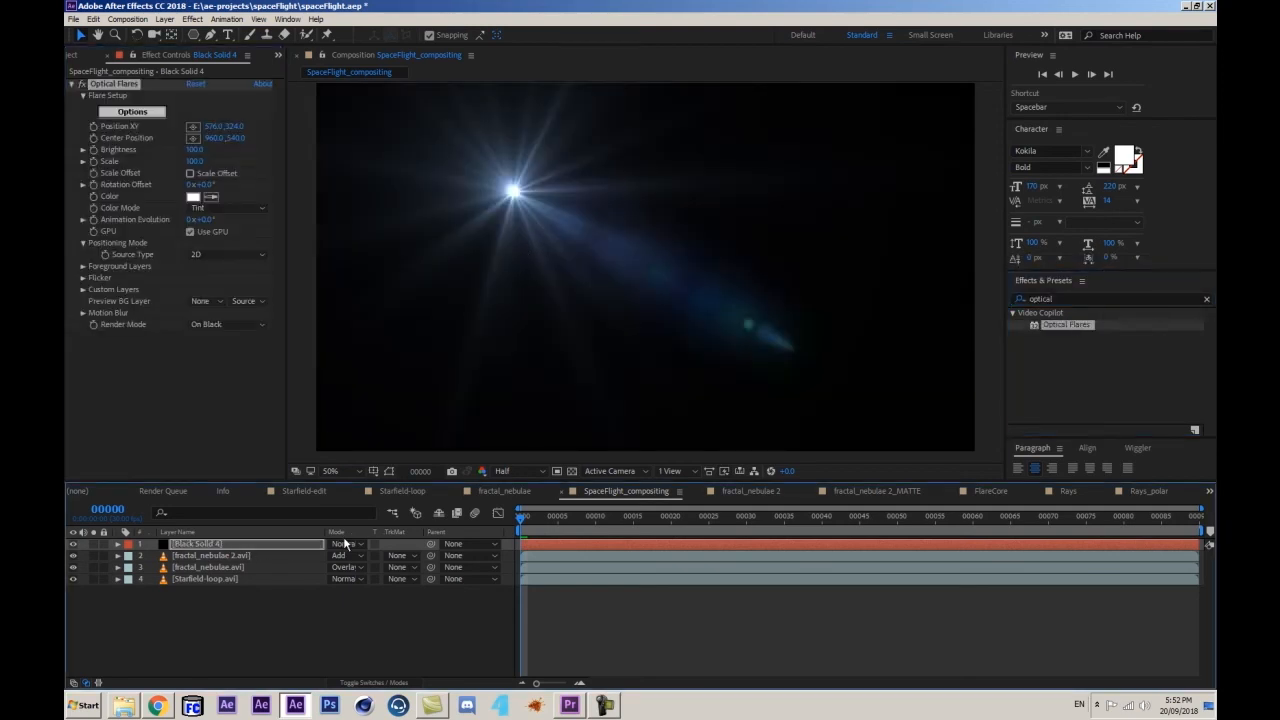
click(346, 174)
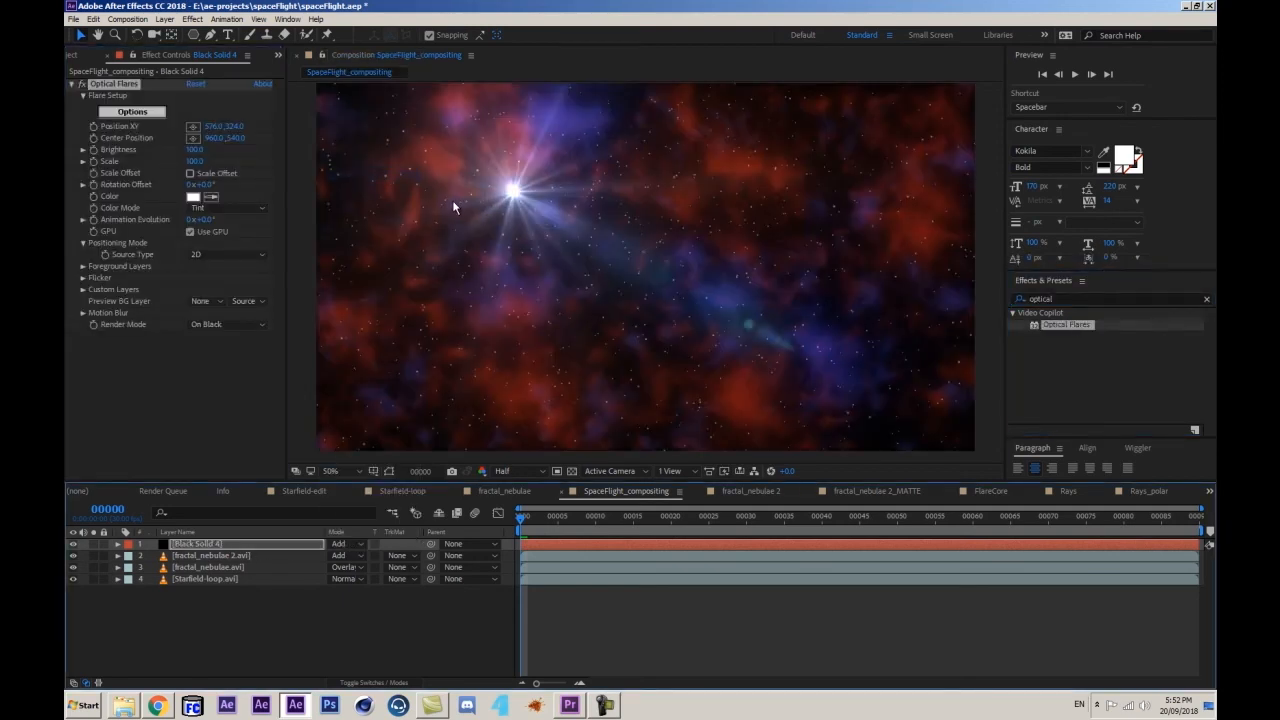
- Move the Optical Flares light source to about 1580, 516 through the effect's position point, keeping the solid layer in place
drag(510, 195, 810, 278)
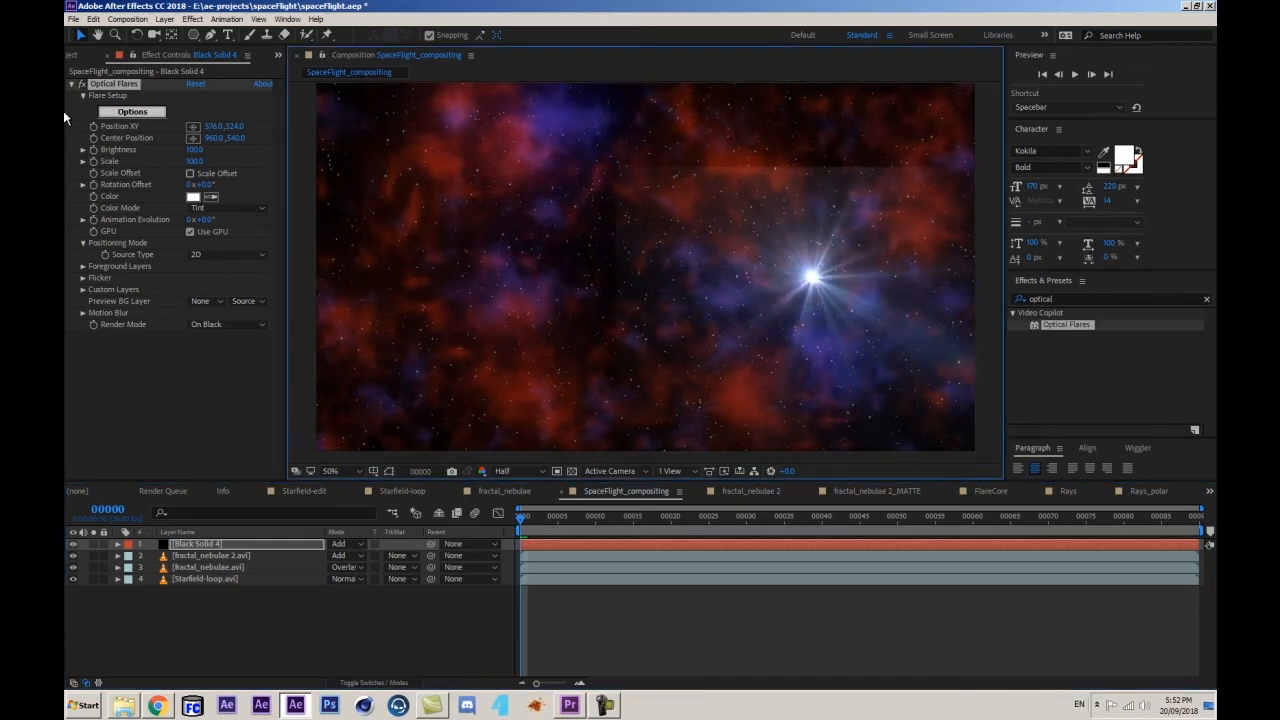
key(ctrl+z)
click(114, 85)
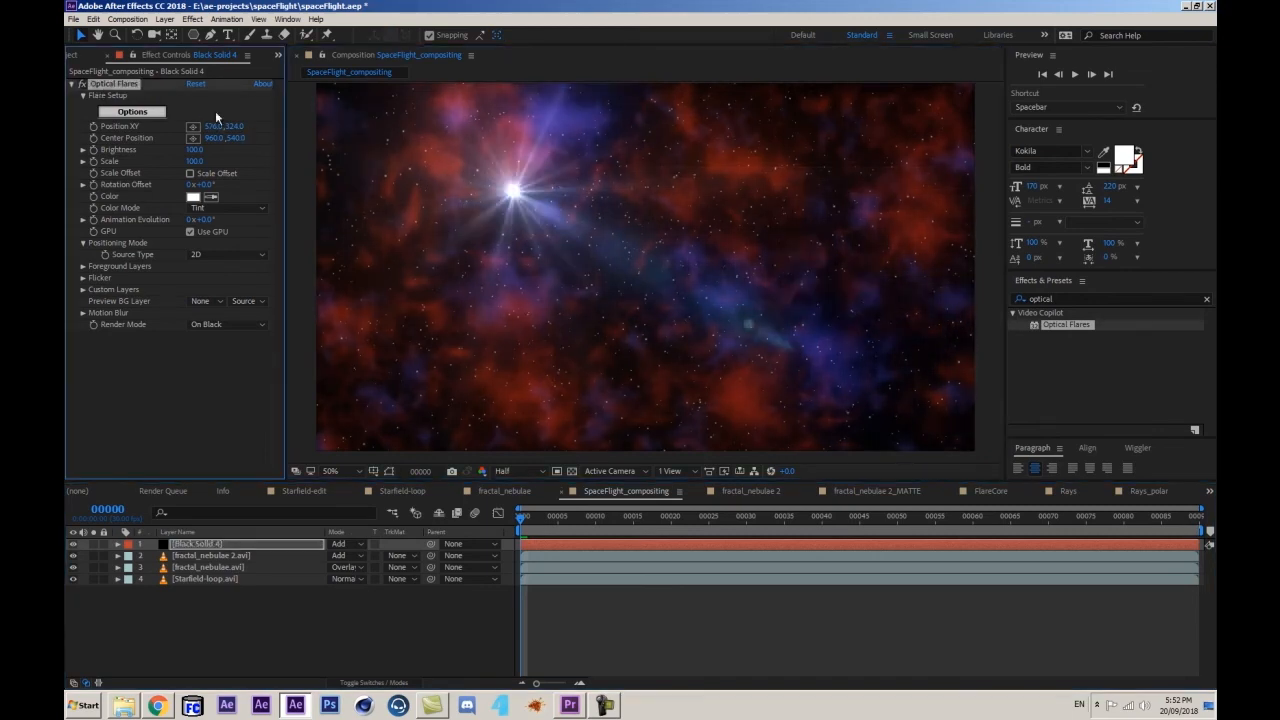
click(389, 471)
drag(513, 193, 858, 258)
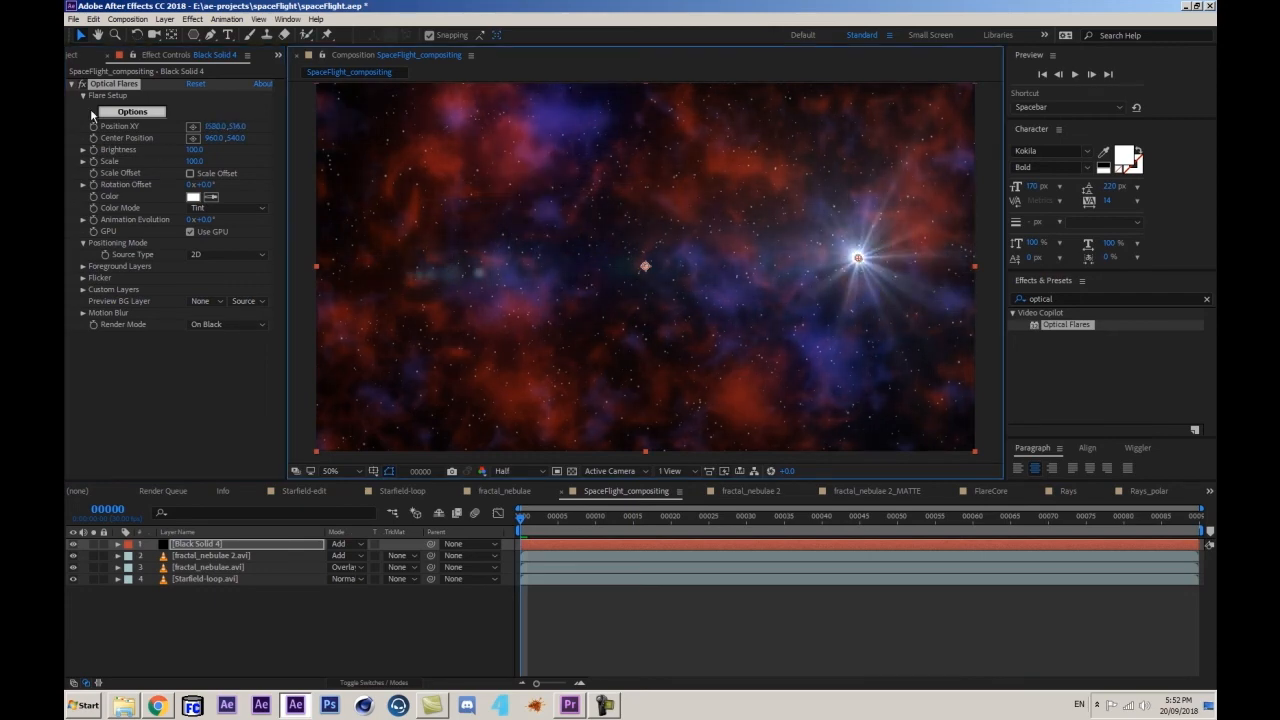
- Load the Beached preset from the Light preset folder into Optical Flares and apply it to the flare
click(128, 112)
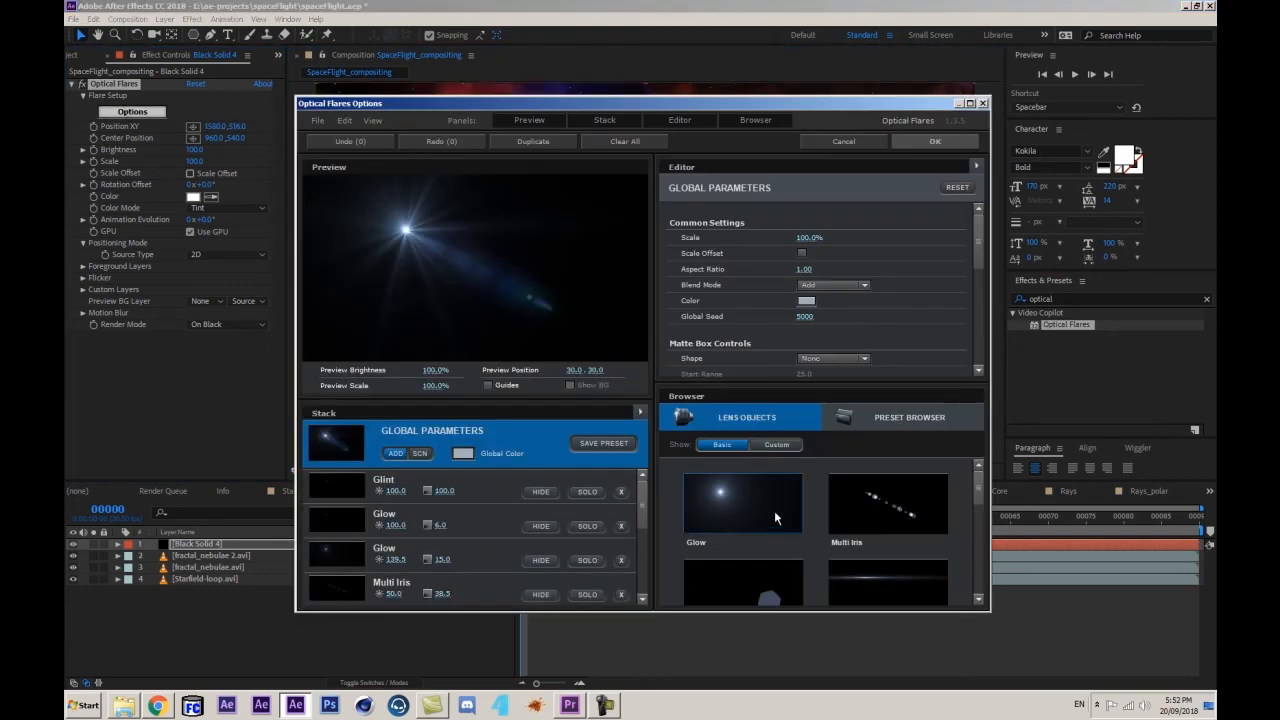
click(897, 418)
double_click(863, 498)
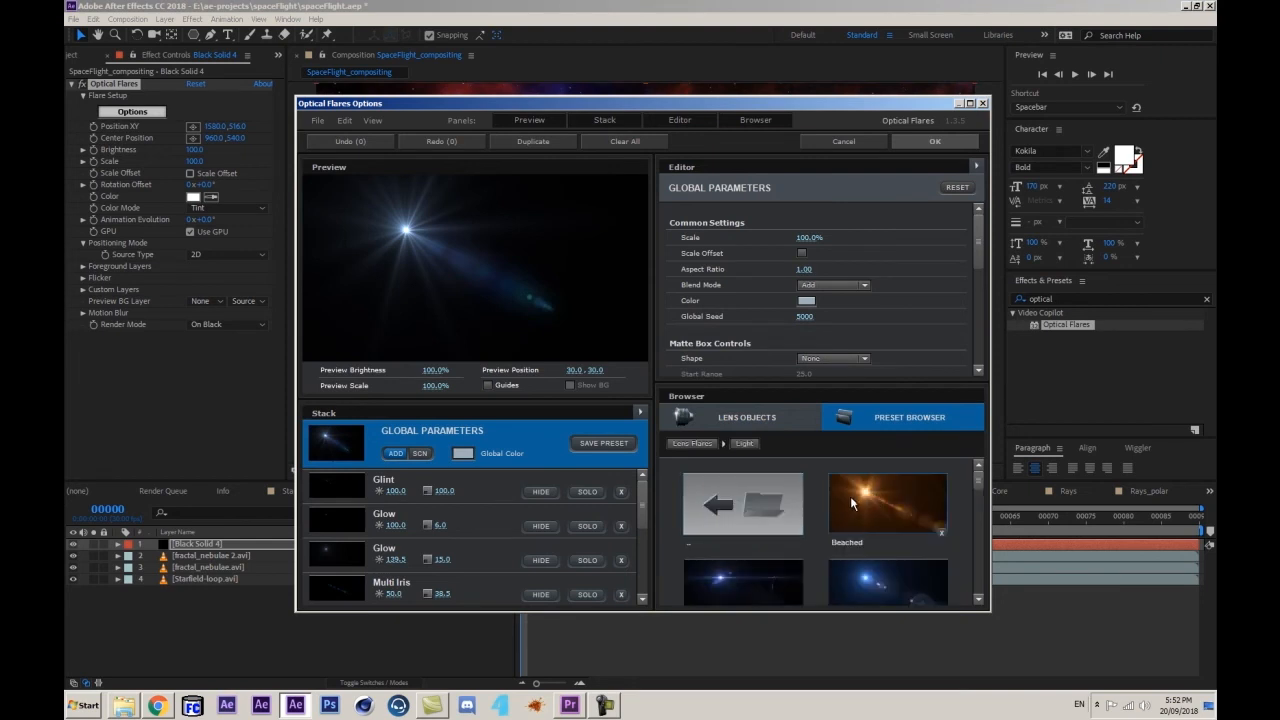
click(873, 495)
click(936, 143)
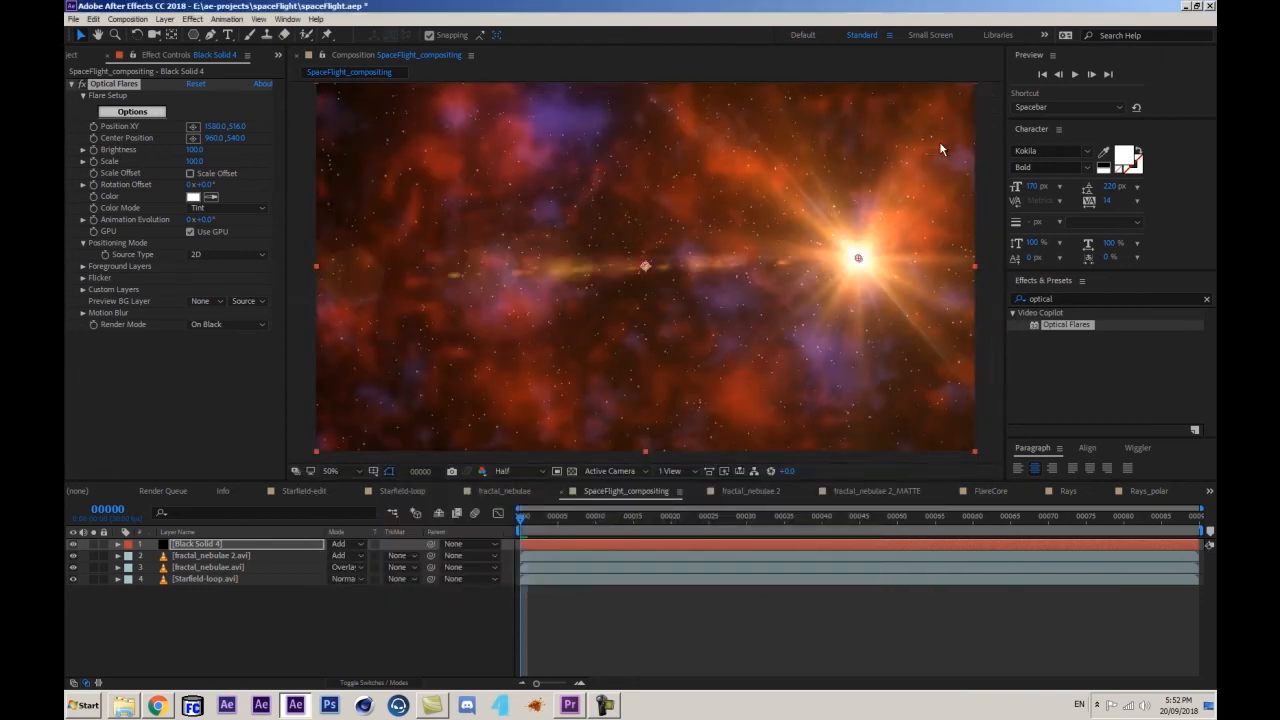
click(857, 268)
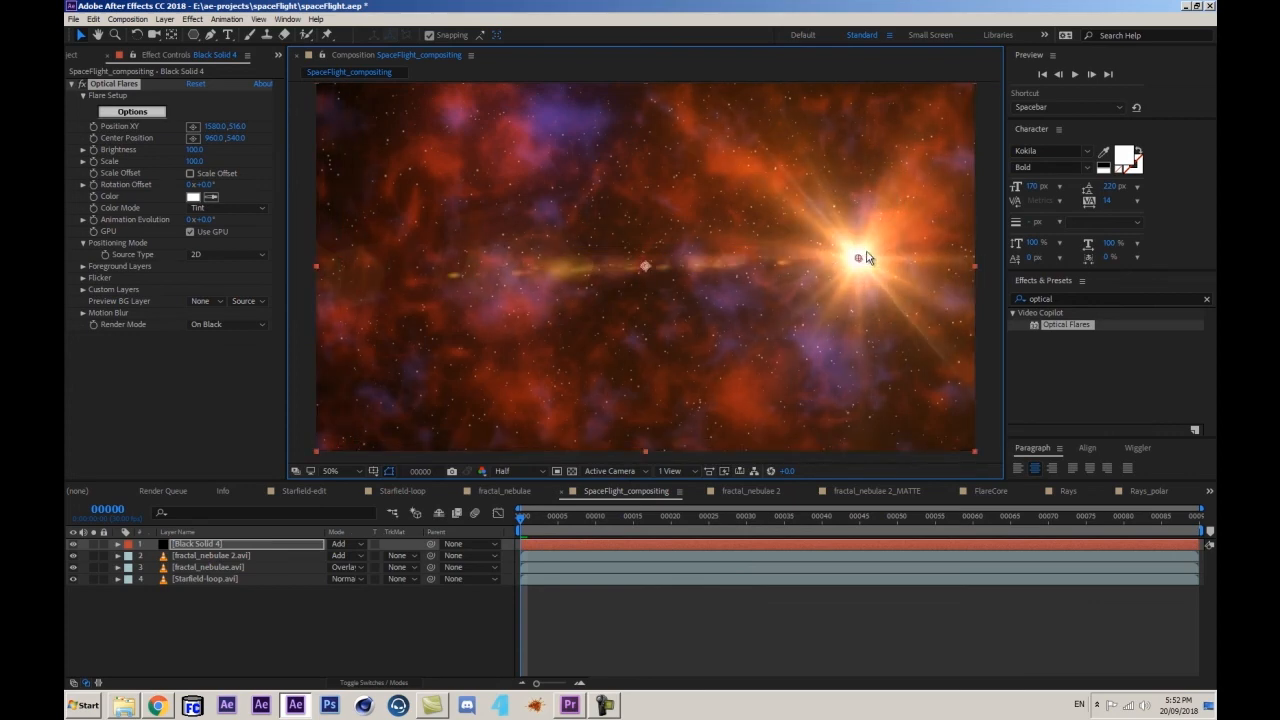
- Move the flare's light source to about 1548, 494 and set its Global Color to light blue 22A6EB in the Optical Flares options
mouse_move(866, 258)
mouse_down()
mouse_move(899, 186)
mouse_move(811, 223)
mouse_move(768, 206)
mouse_move(792, 288)
mouse_move(740, 182)
mouse_move(371, 334)
mouse_move(535, 195)
mouse_move(831, 303)
mouse_move(894, 240)
mouse_move(826, 240)
mouse_move(843, 268)
mouse_move(871, 254)
mouse_move(811, 234)
mouse_move(846, 229)
mouse_move(831, 265)
mouse_move(847, 250)
mouse_up()
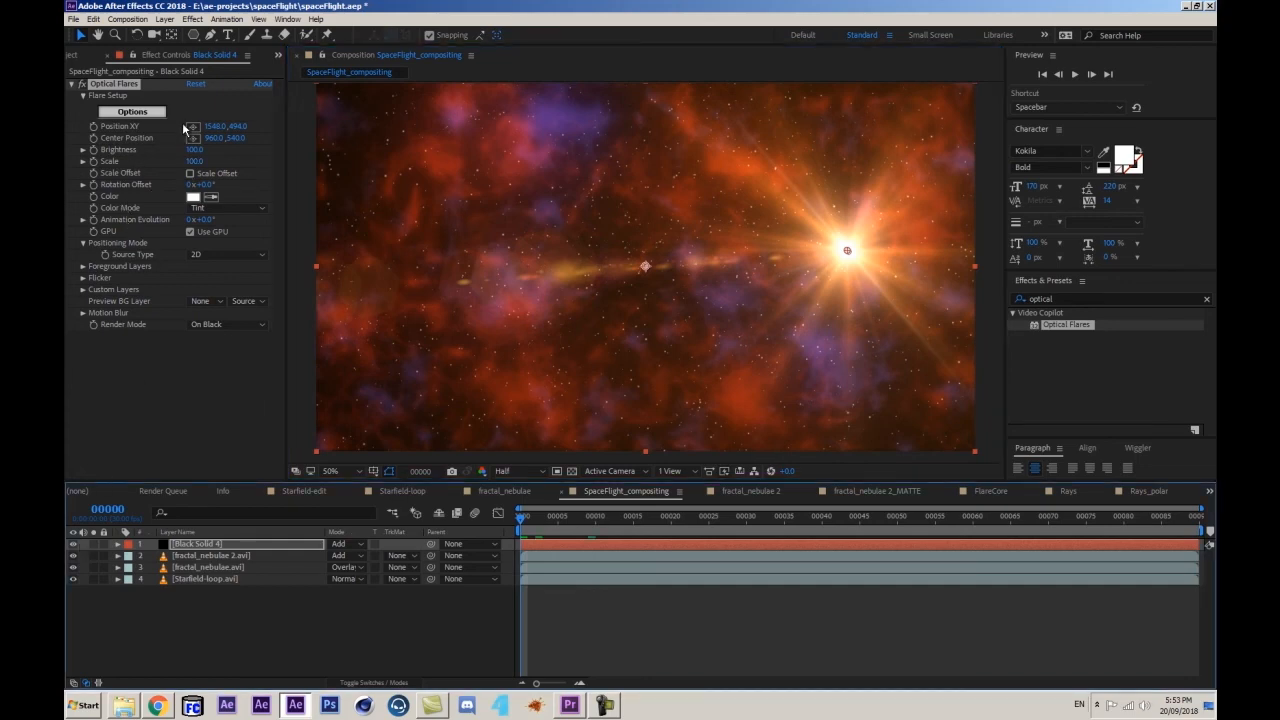
click(141, 113)
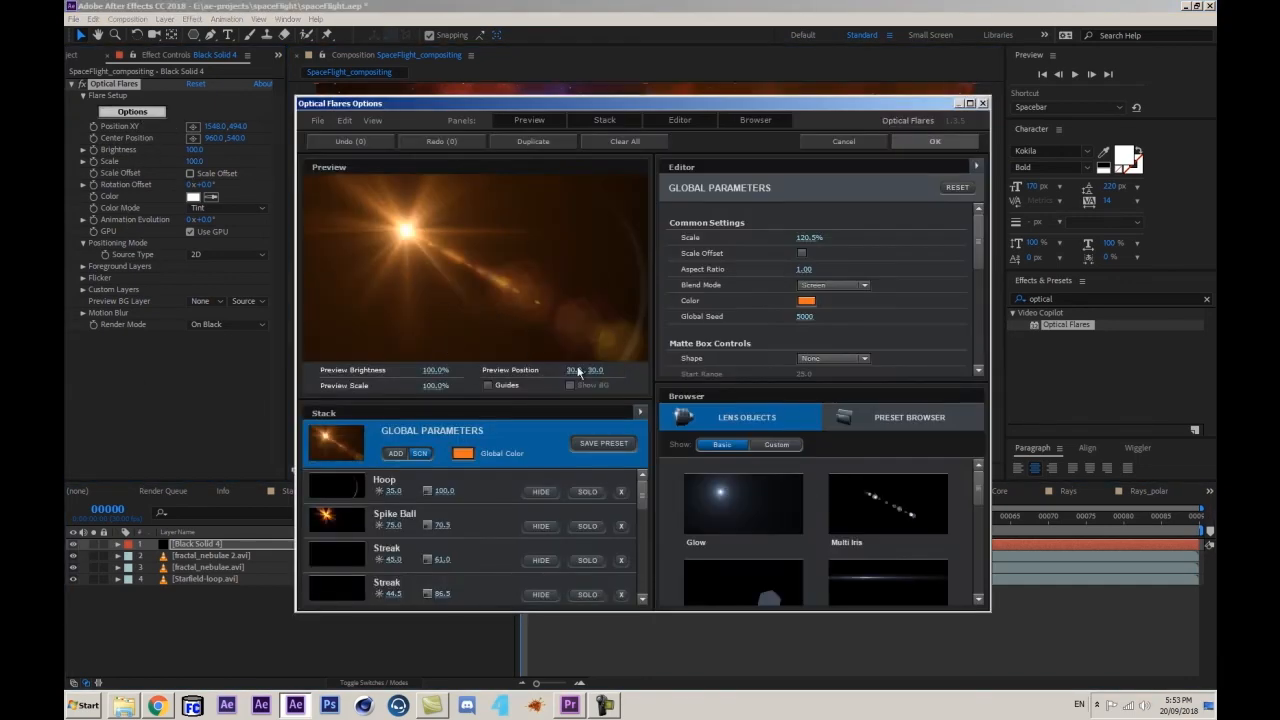
click(462, 453)
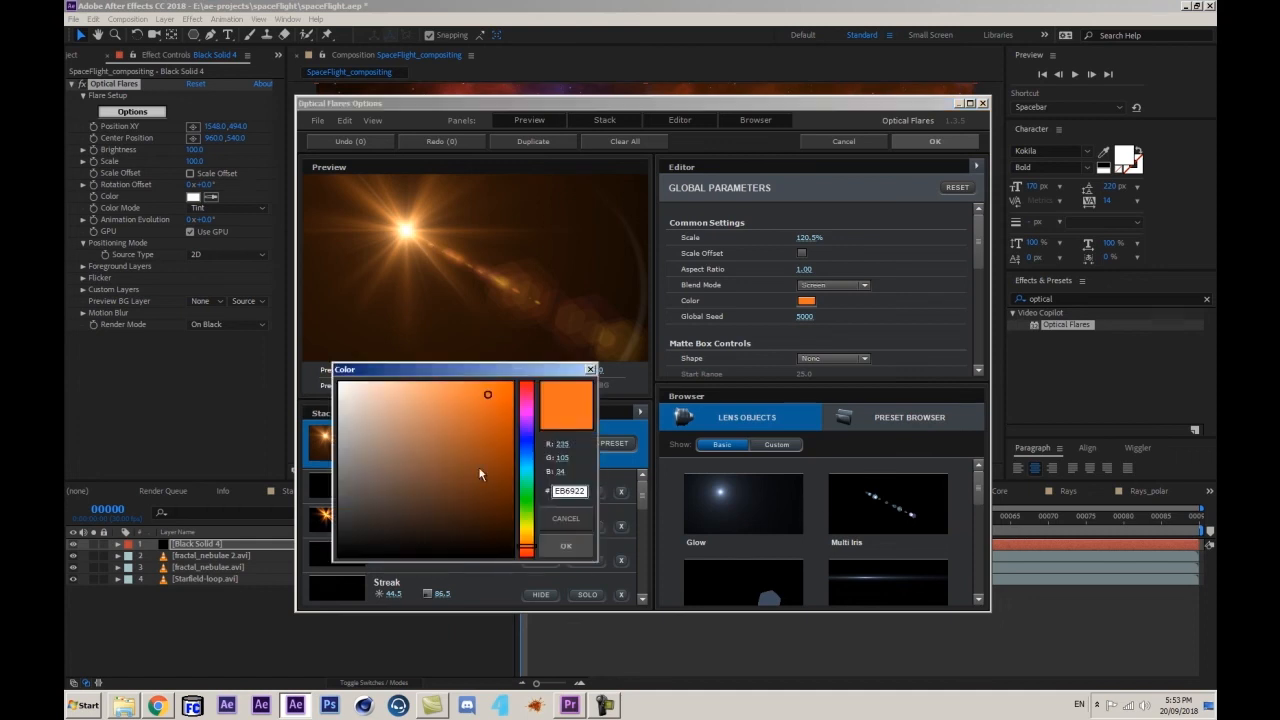
drag(529, 471, 525, 463)
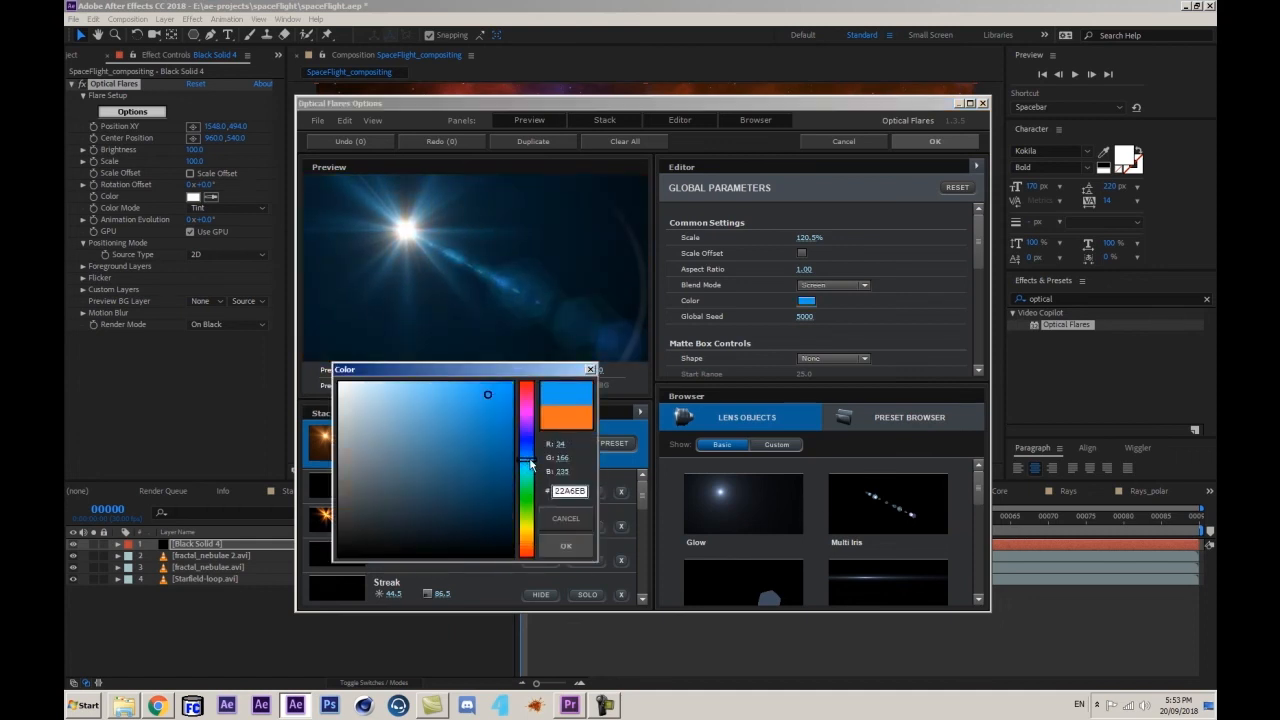
click(565, 546)
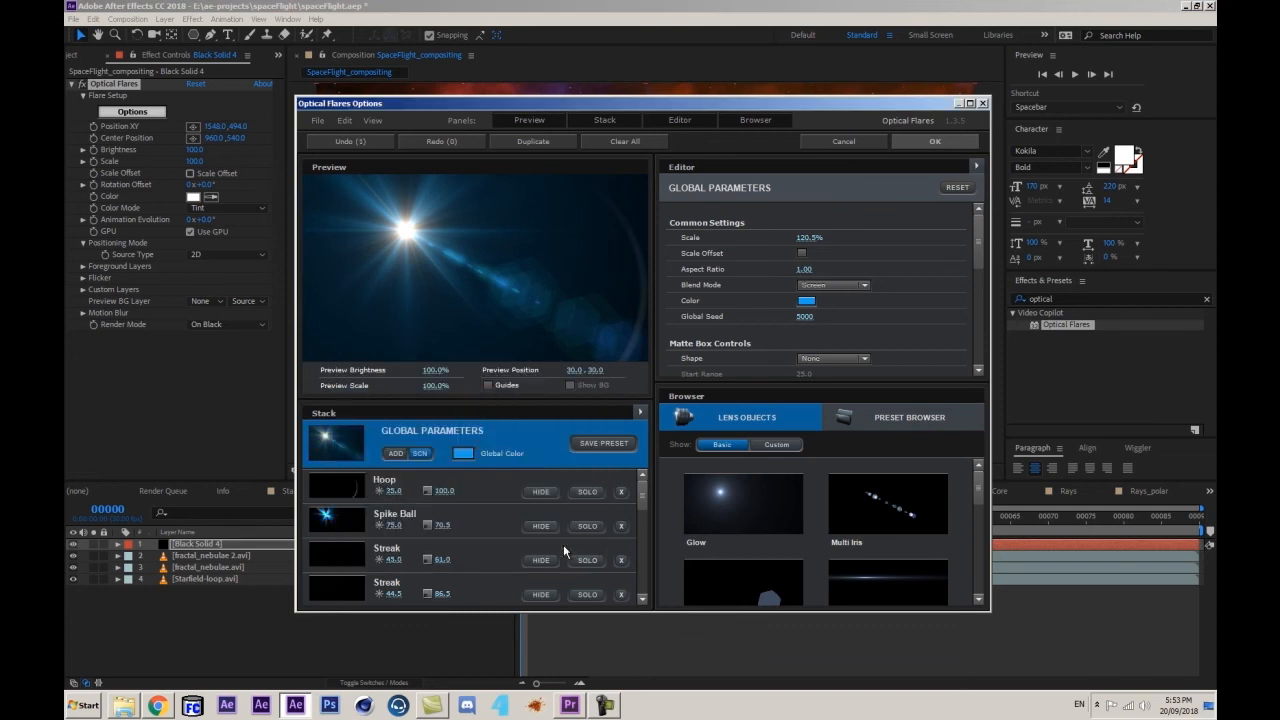
- Review the flare elements in the stack, recolor the Glow element's Color 1 from orange to blue, and apply the flare settings
click(489, 494)
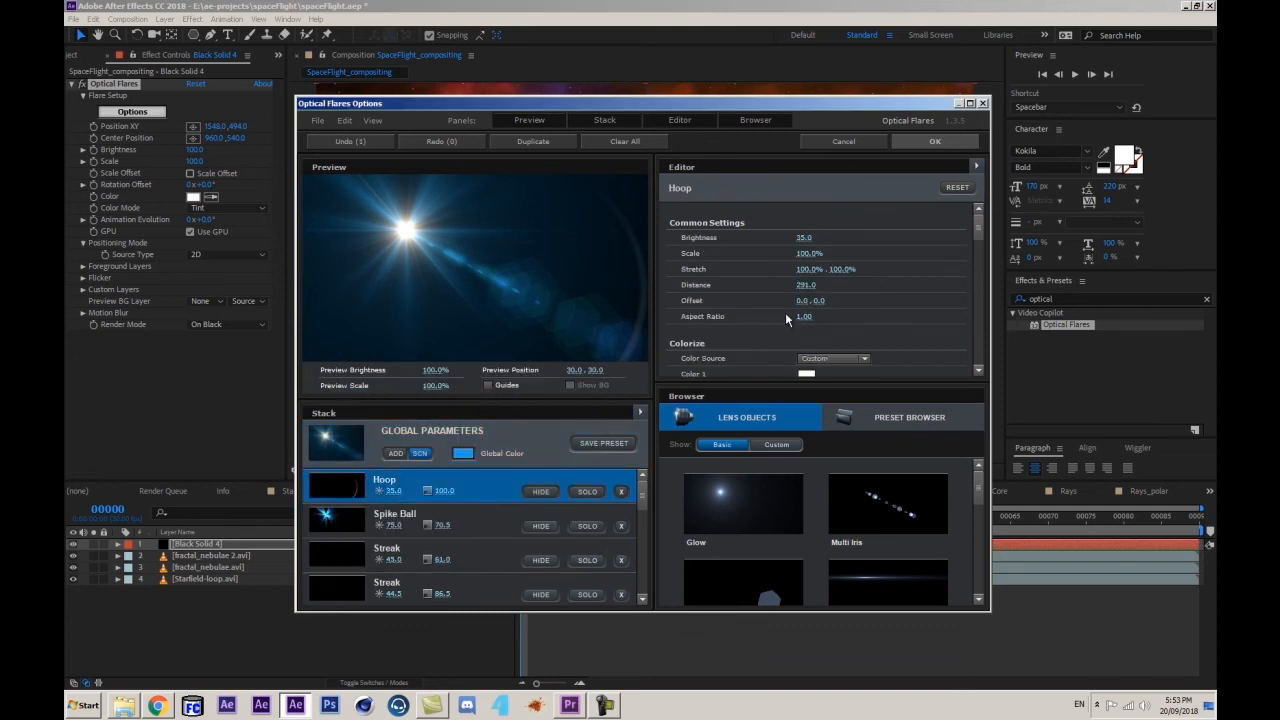
click(472, 516)
scroll(823, 284, down, 3)
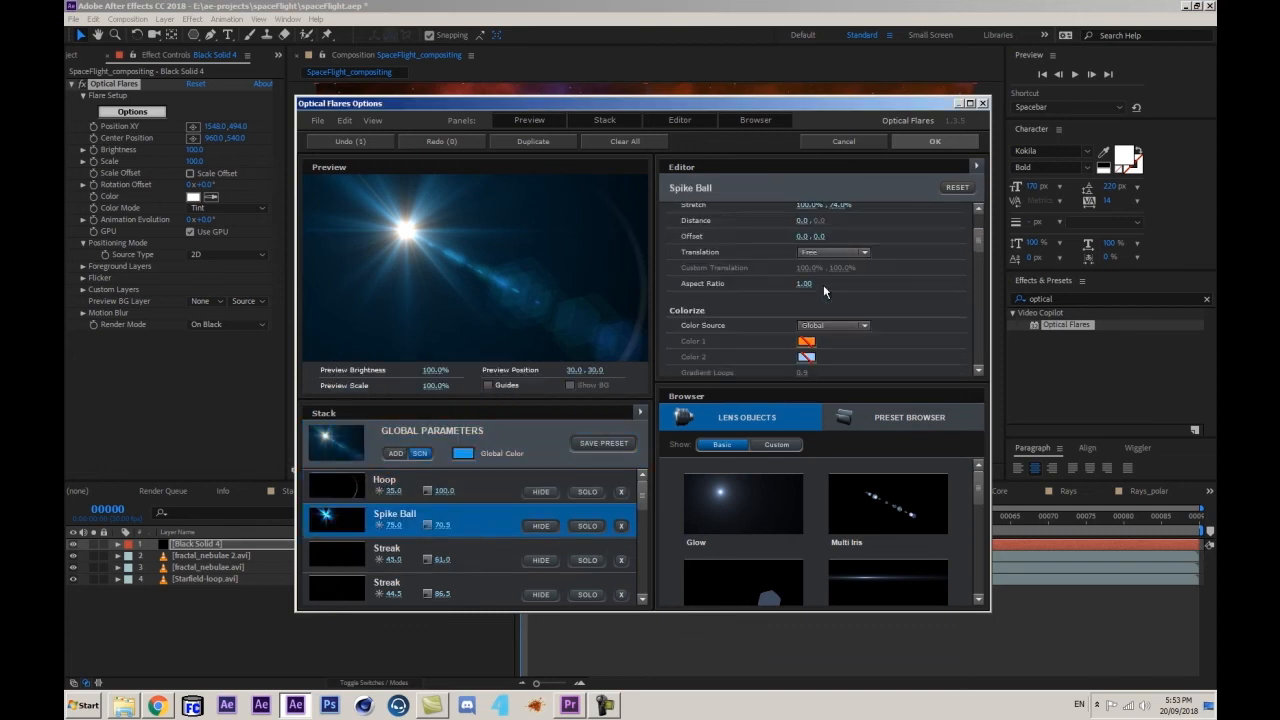
click(491, 557)
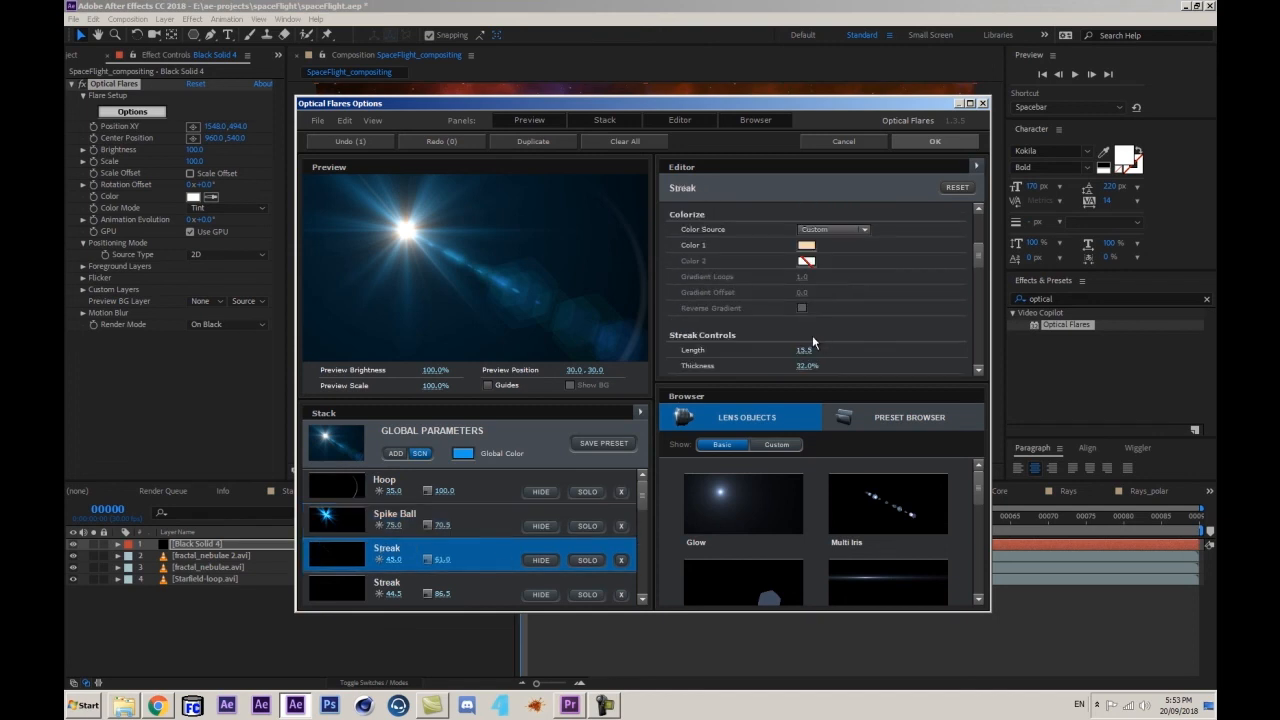
click(486, 596)
scroll(498, 566, down, 3)
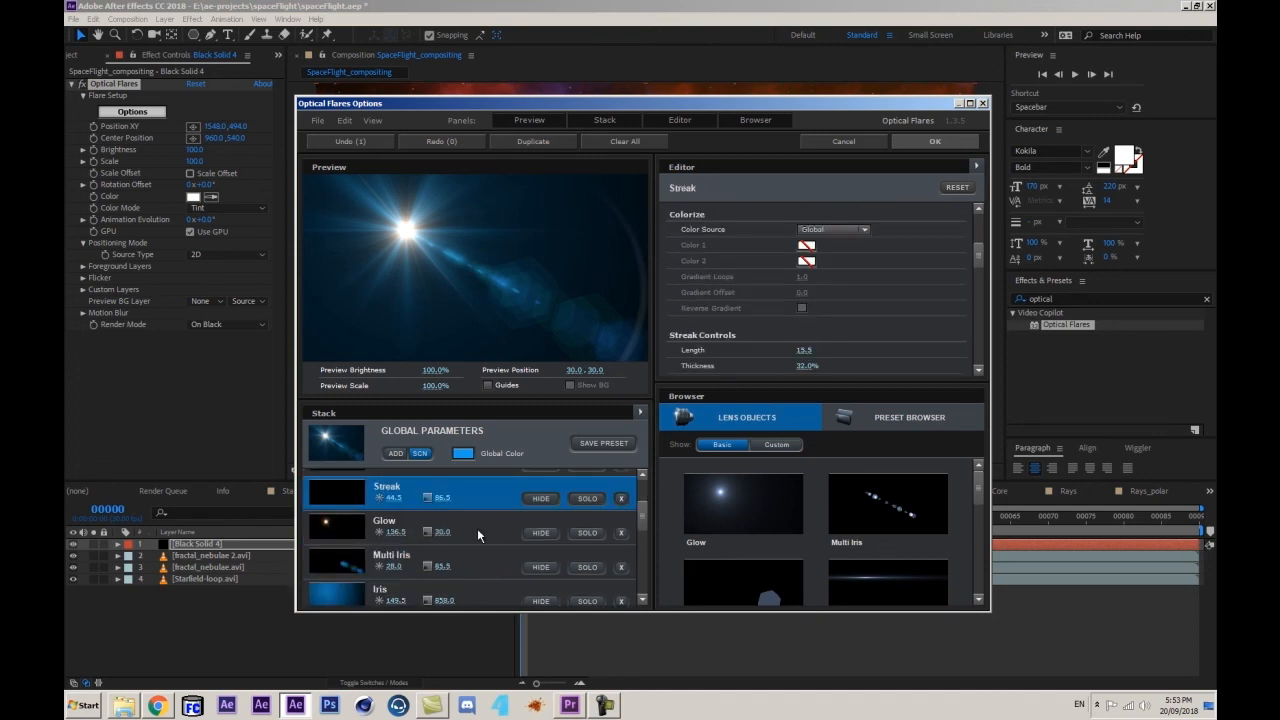
click(478, 536)
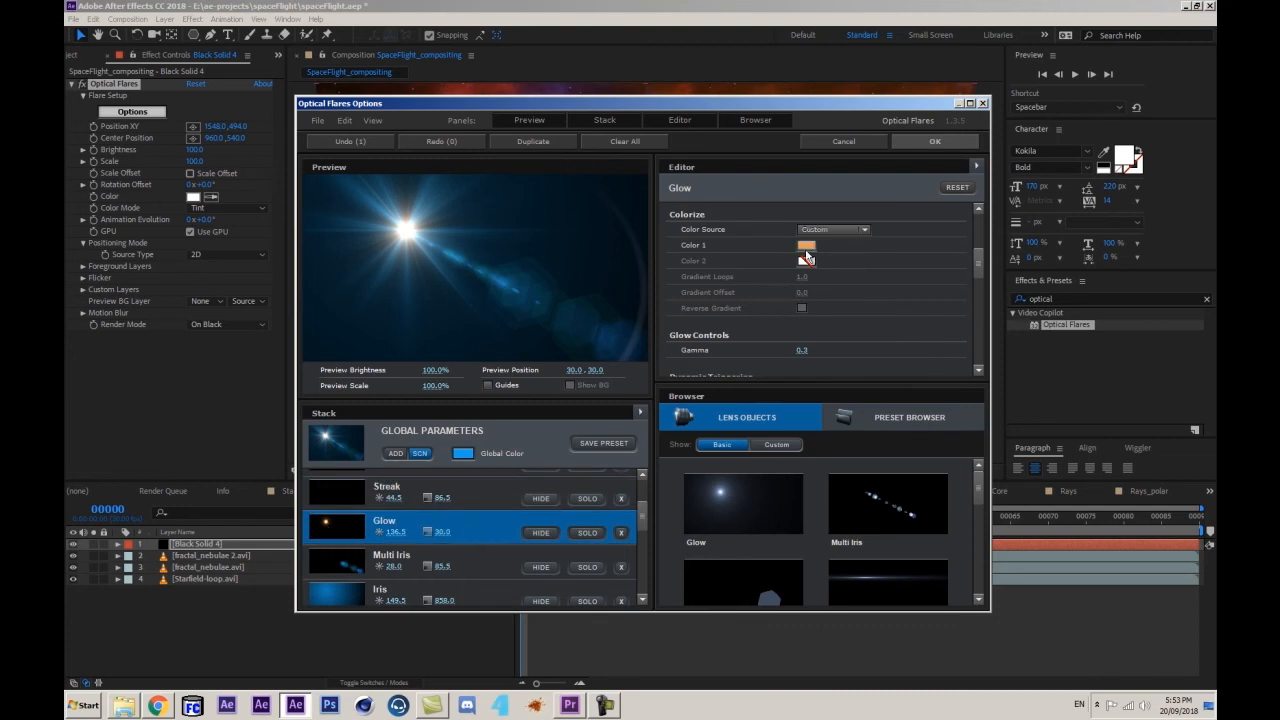
click(806, 247)
mouse_move(869, 296)
mouse_down()
mouse_move(870, 257)
mouse_move(867, 272)
mouse_up()
mouse_move(795, 228)
mouse_down()
mouse_move(771, 189)
mouse_move(724, 216)
mouse_move(797, 251)
mouse_up()
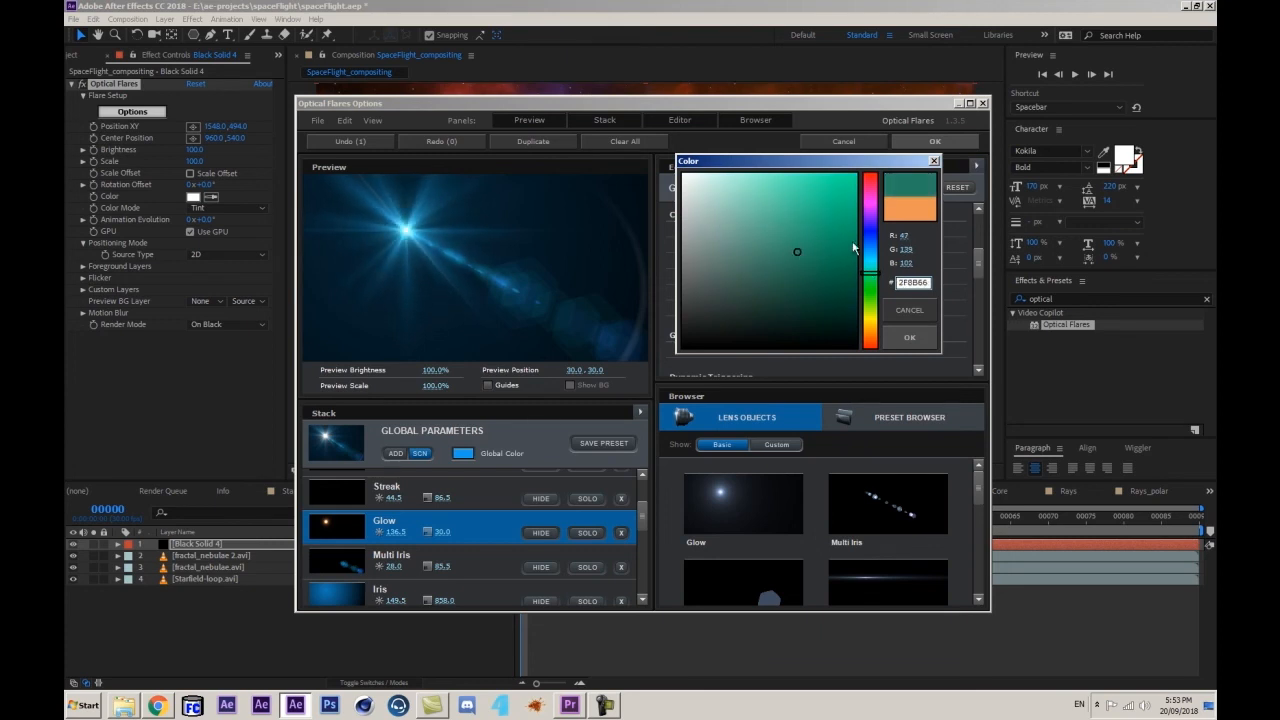
click(864, 240)
click(905, 337)
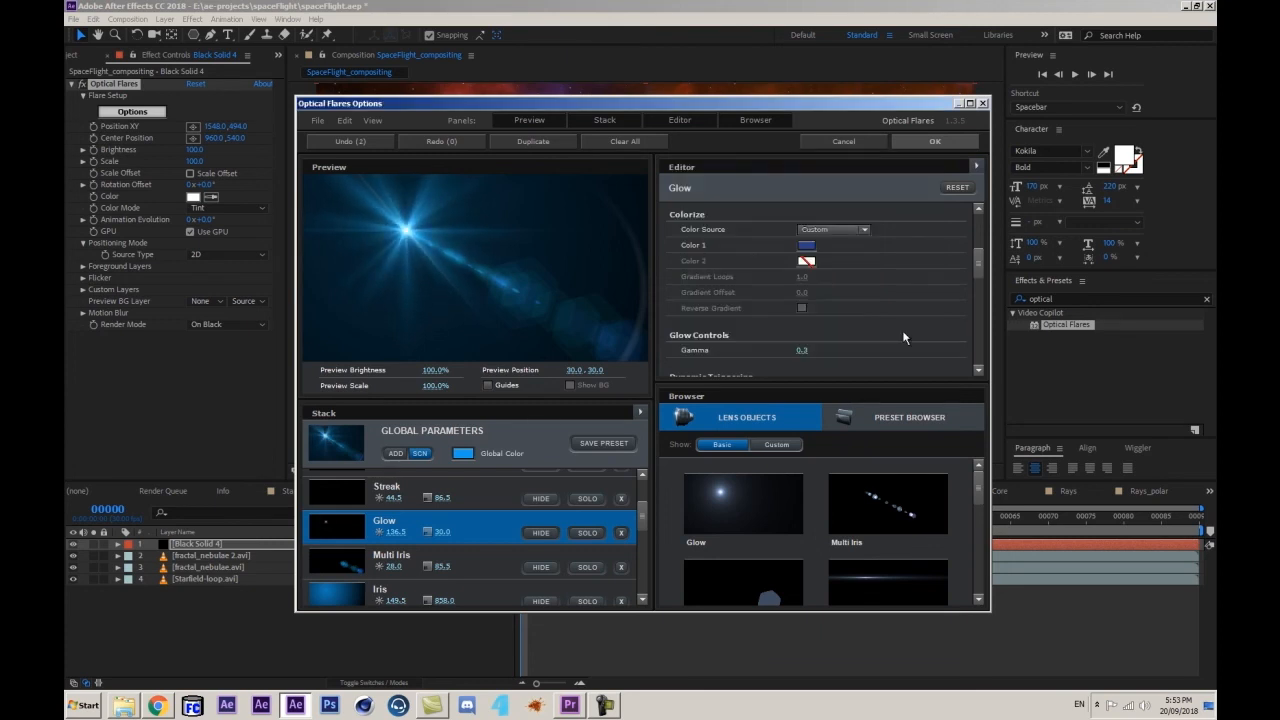
click(933, 142)
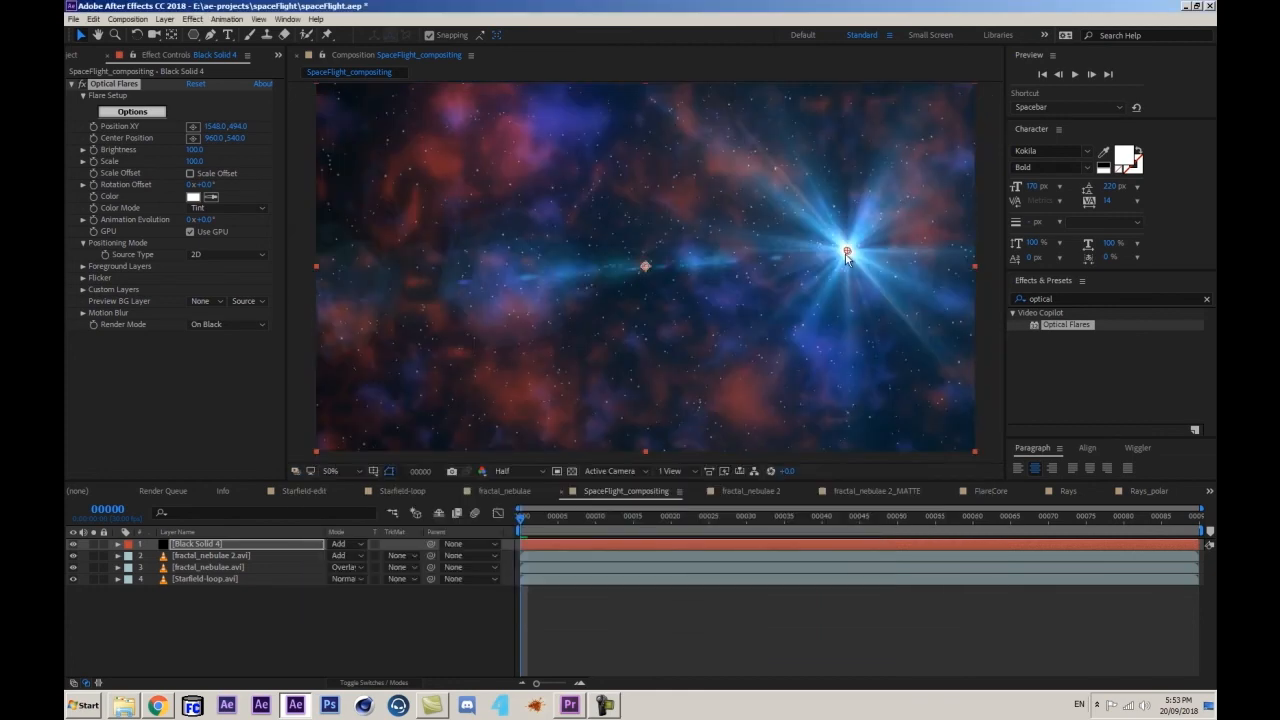
- Shift the flare's Global Color to a deeper blue, apply it, and move the light source to about 1582, 546
click(126, 115)
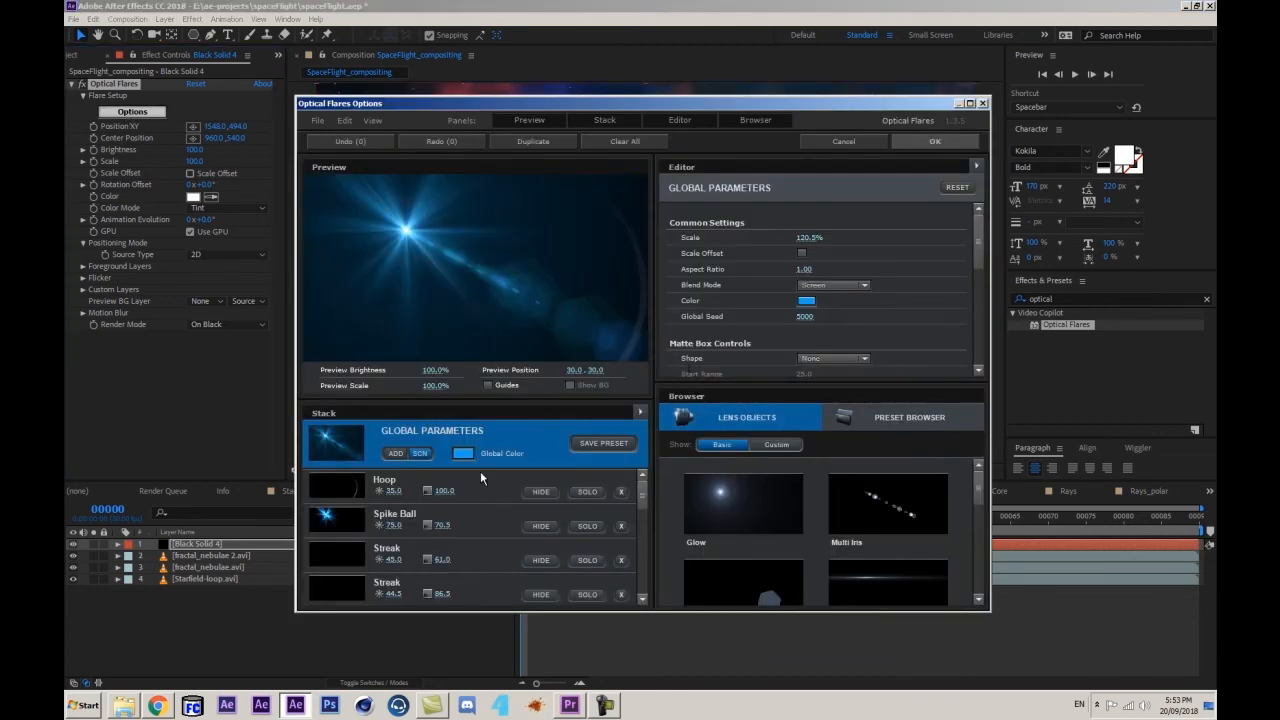
click(462, 454)
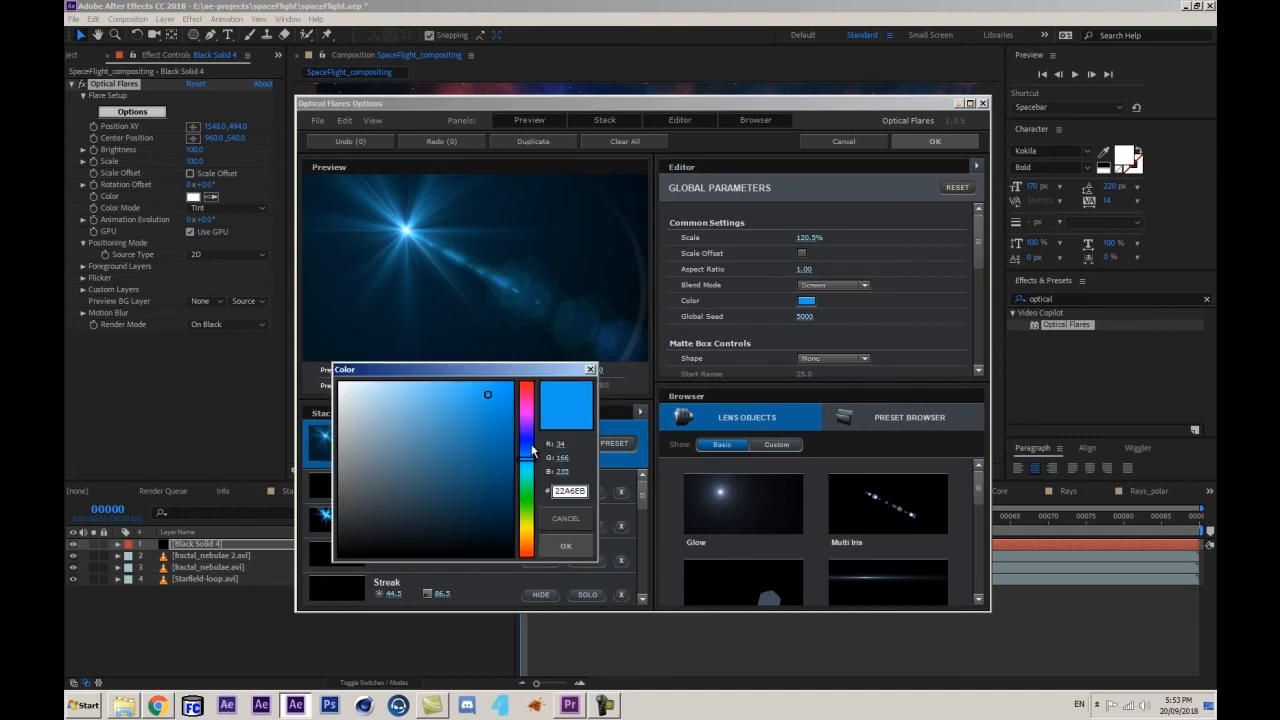
drag(531, 451, 524, 438)
click(565, 545)
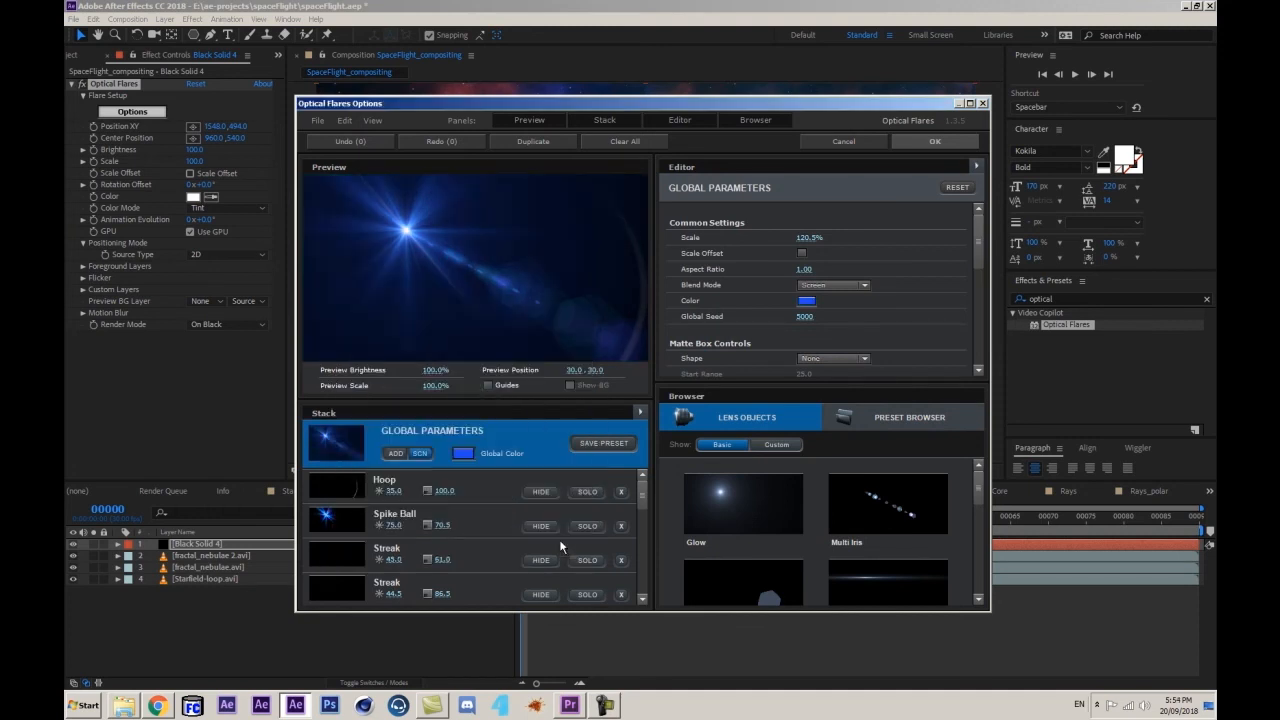
click(935, 142)
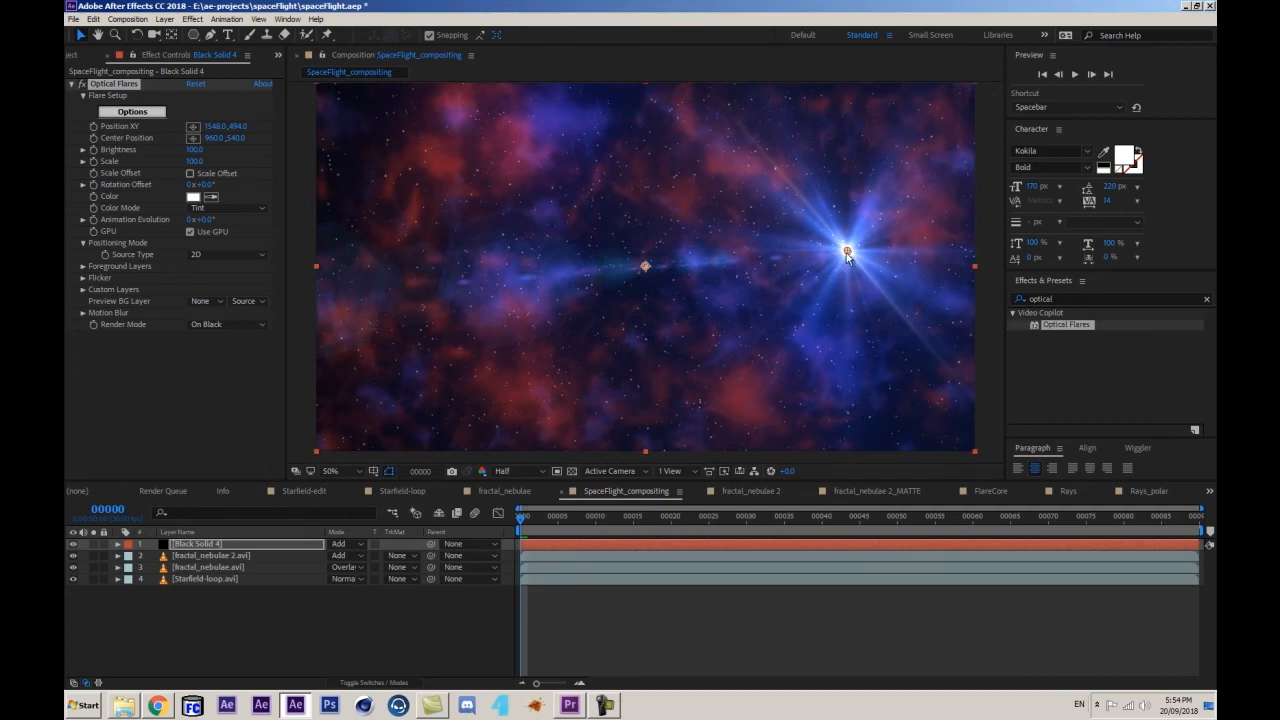
mouse_move(847, 252)
mouse_down()
mouse_move(880, 251)
mouse_move(900, 280)
mouse_move(874, 243)
mouse_move(858, 268)
mouse_up()
- Keyframe the flare's Animation Evolution from 0 at the first frame to one full revolution at frame 90, and return to the start
click(83, 219)
click(91, 219)
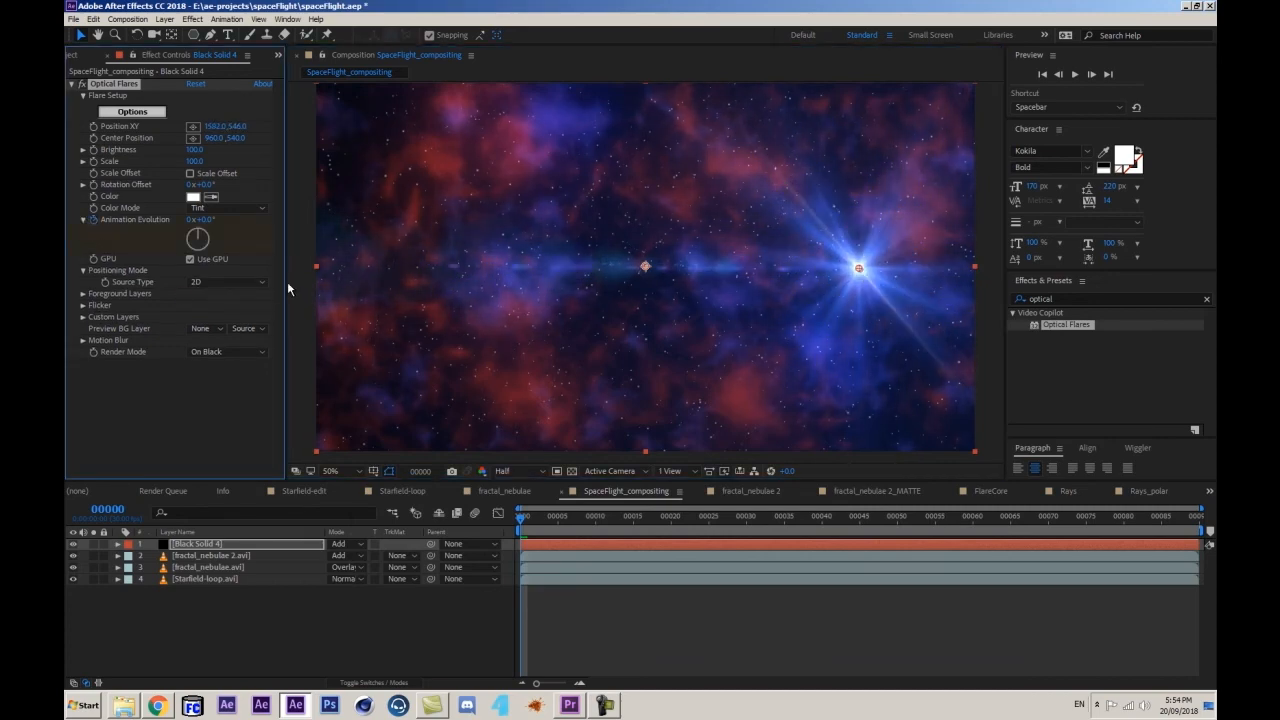
key(End)
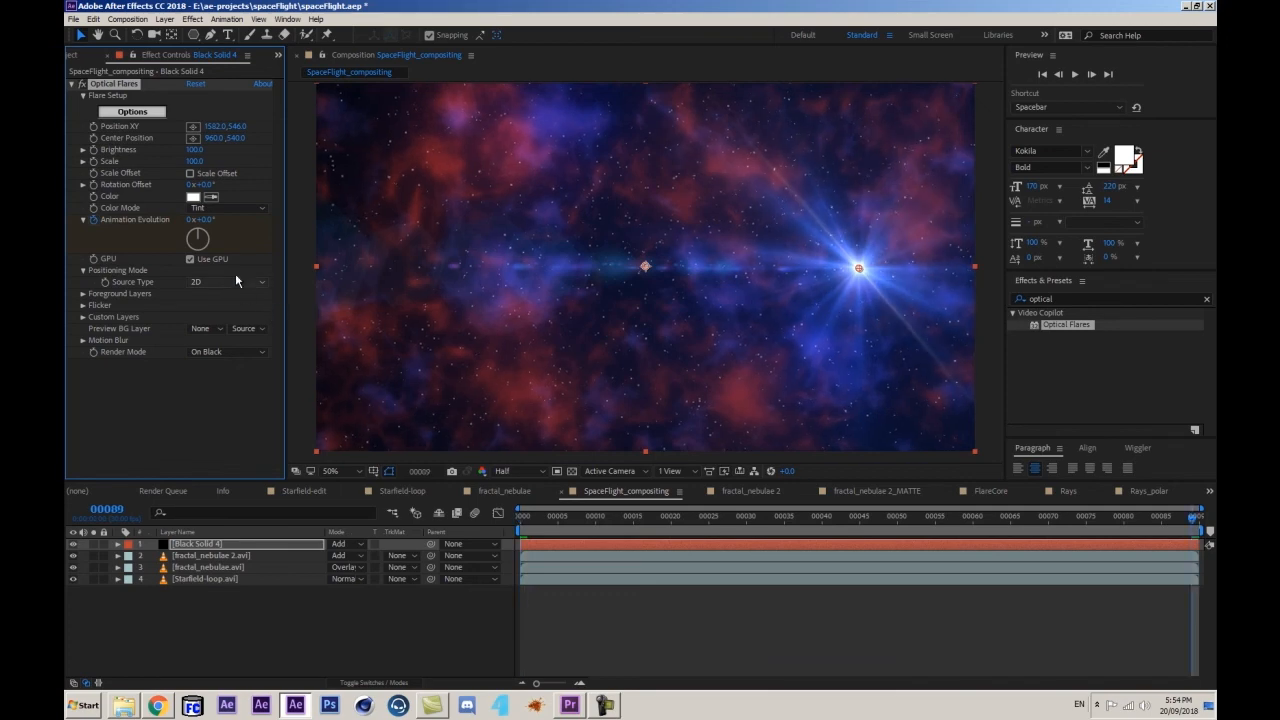
click(190, 220)
text(1)
key(Return)
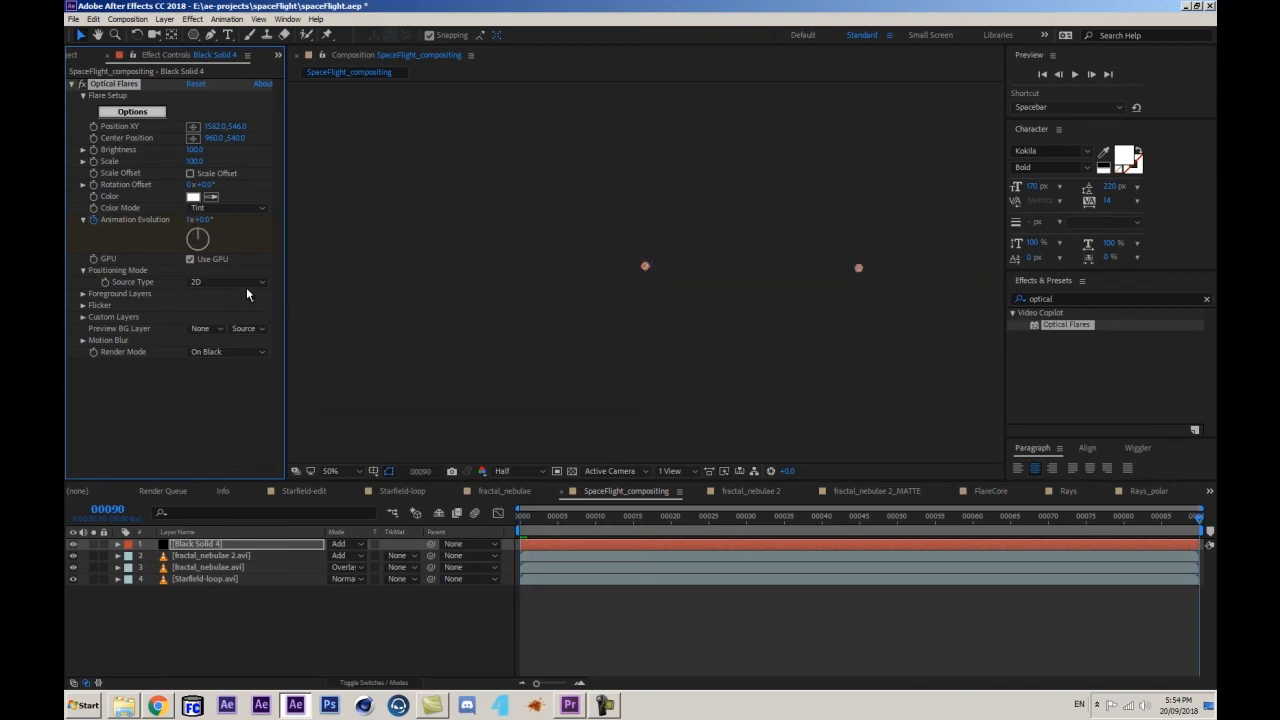
click(333, 636)
drag(573, 516, 522, 516)
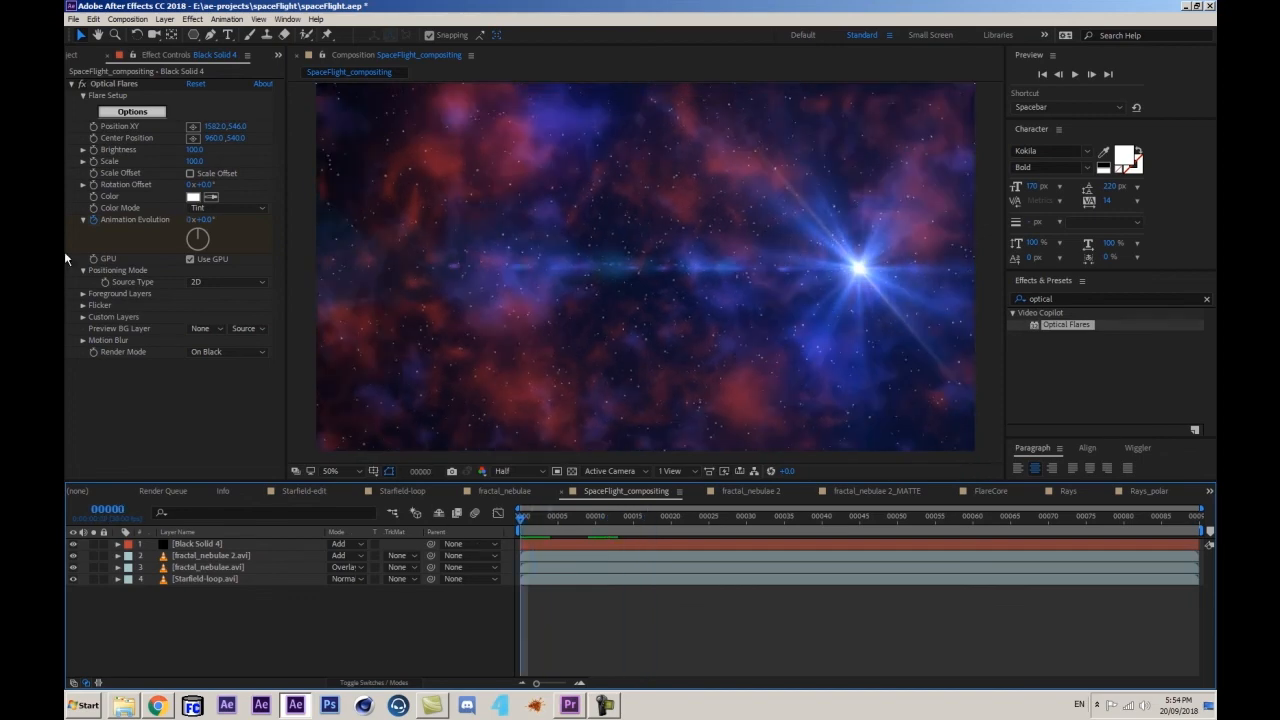
- Set the flare's Flicker speed to 79 and amount to 63, and preview the animation
click(83, 305)
click(190, 340)
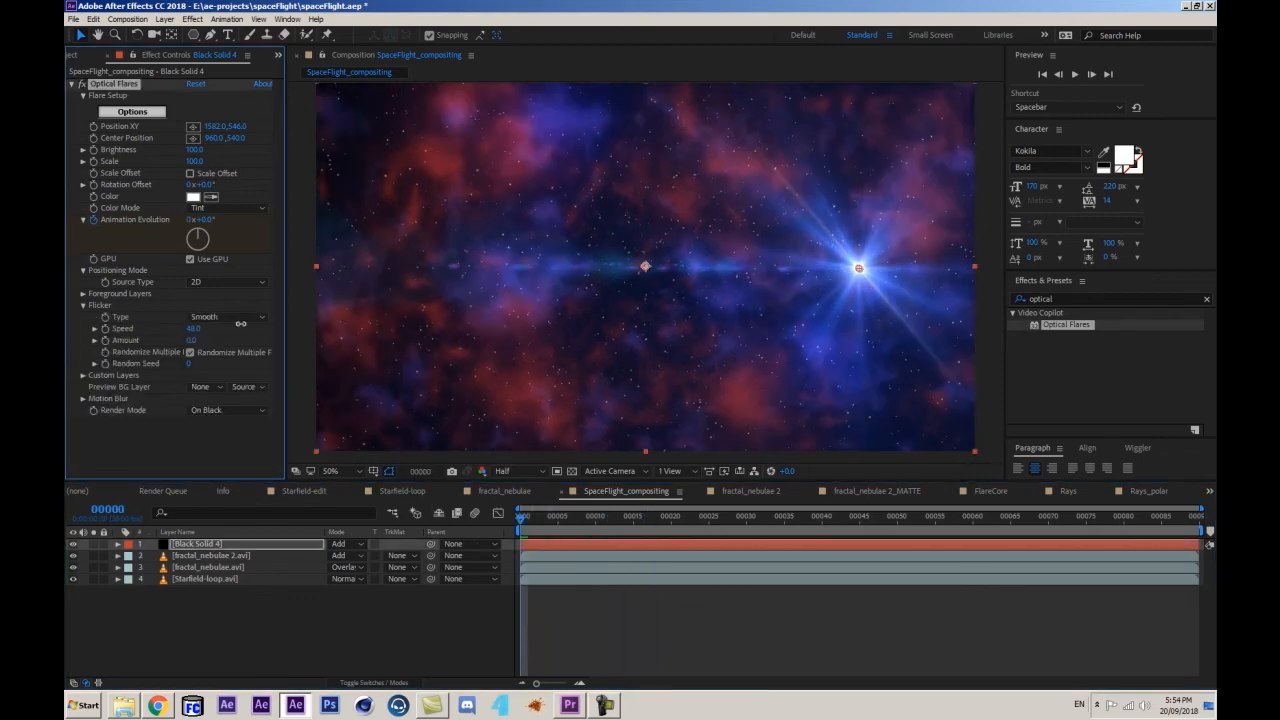
drag(193, 341, 247, 340)
click(438, 661)
key(space)
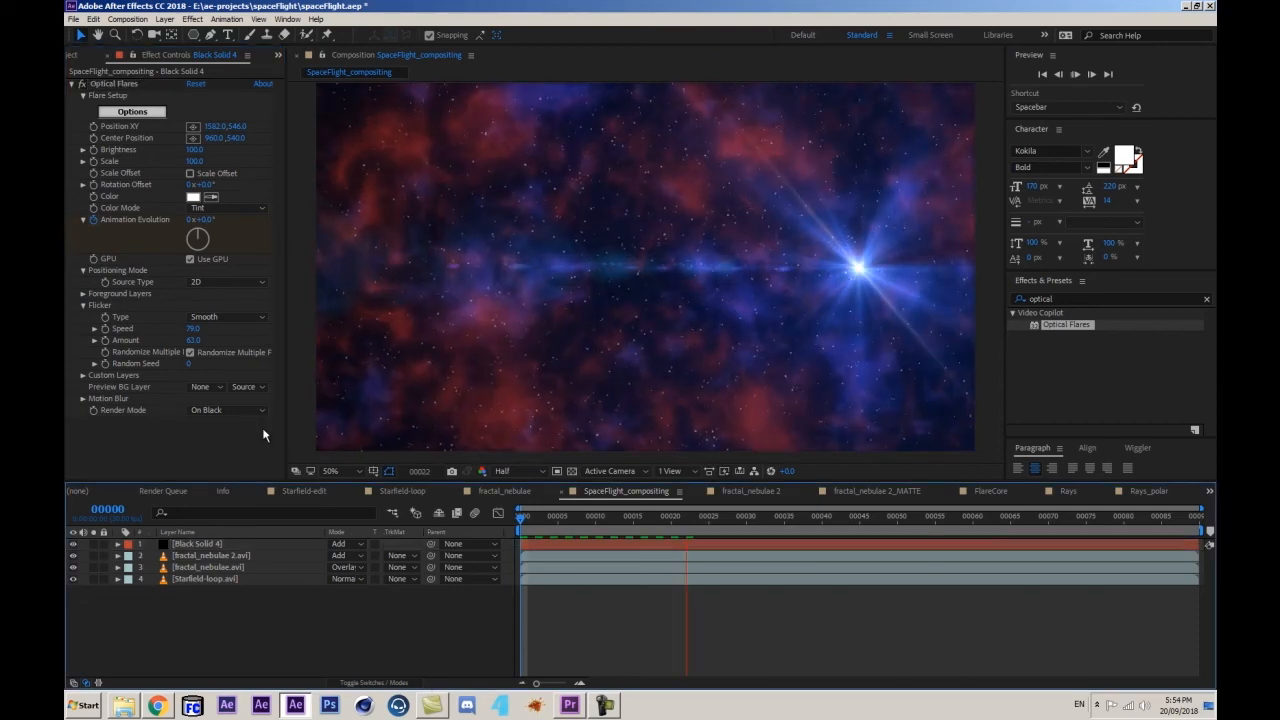
key(space)
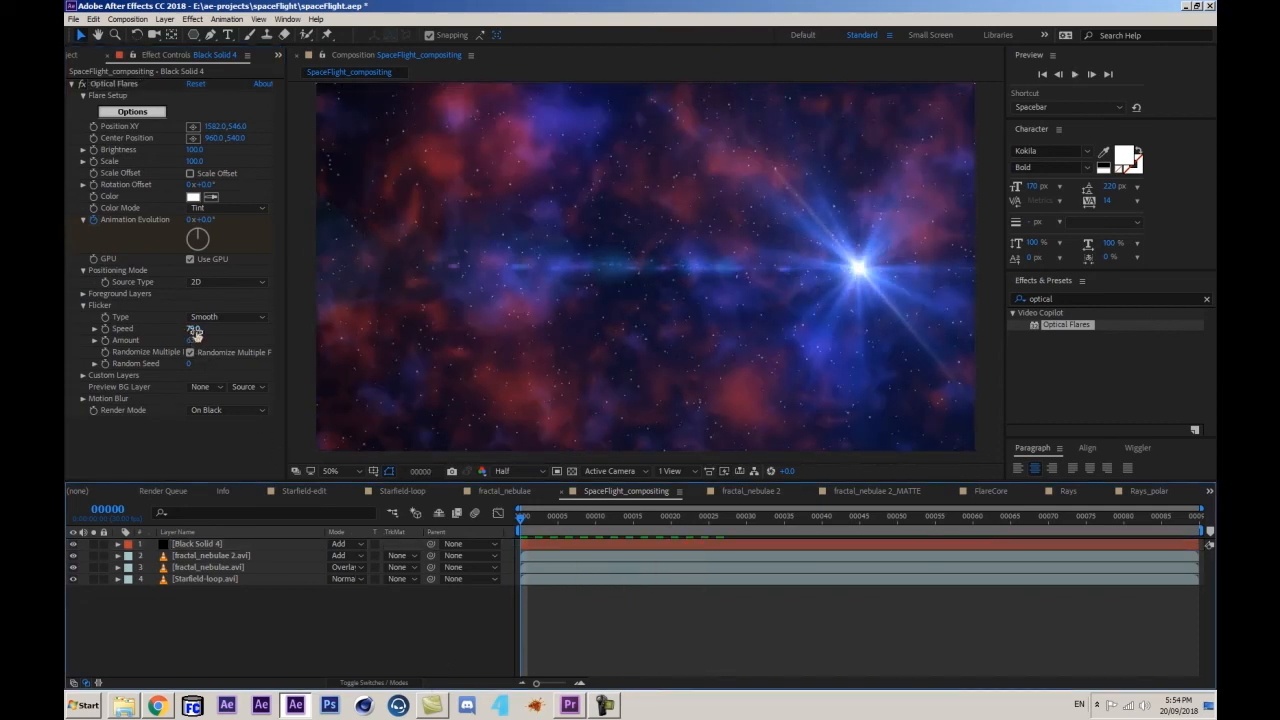
- Lower the Flicker speed to 43 and preview the flare again
click(194, 341)
click(272, 594)
key(space)
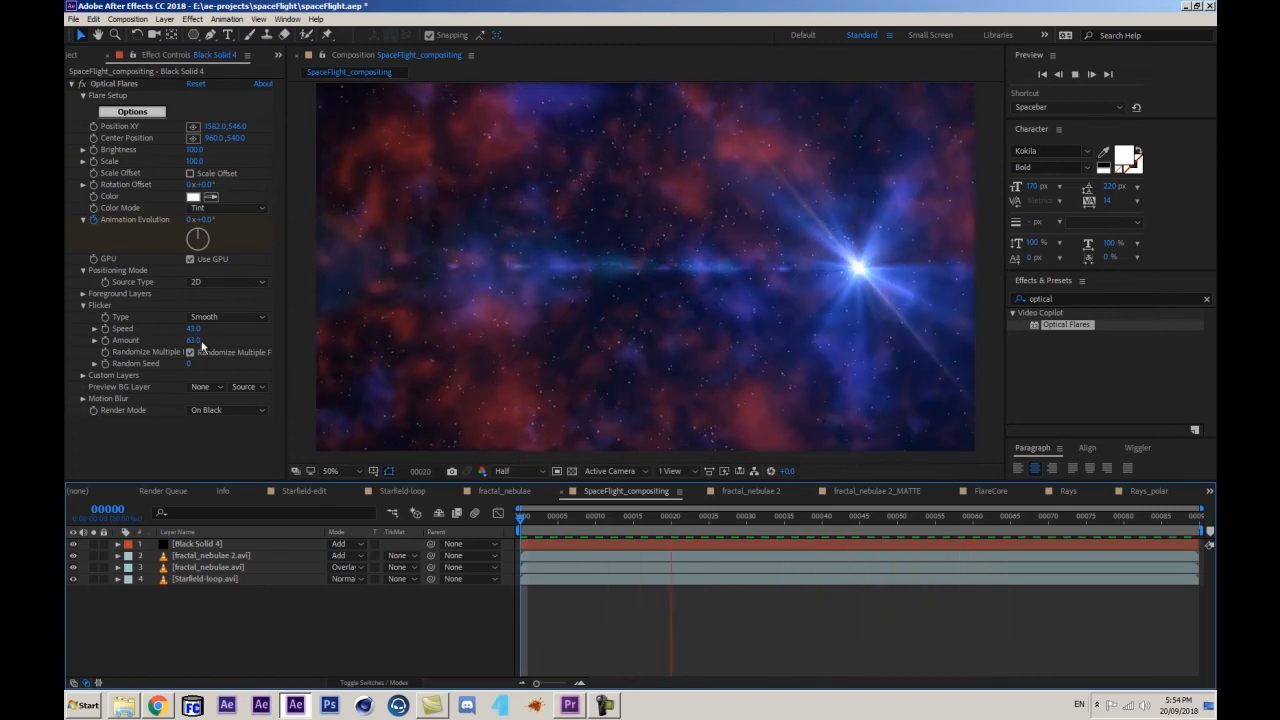
key(space)
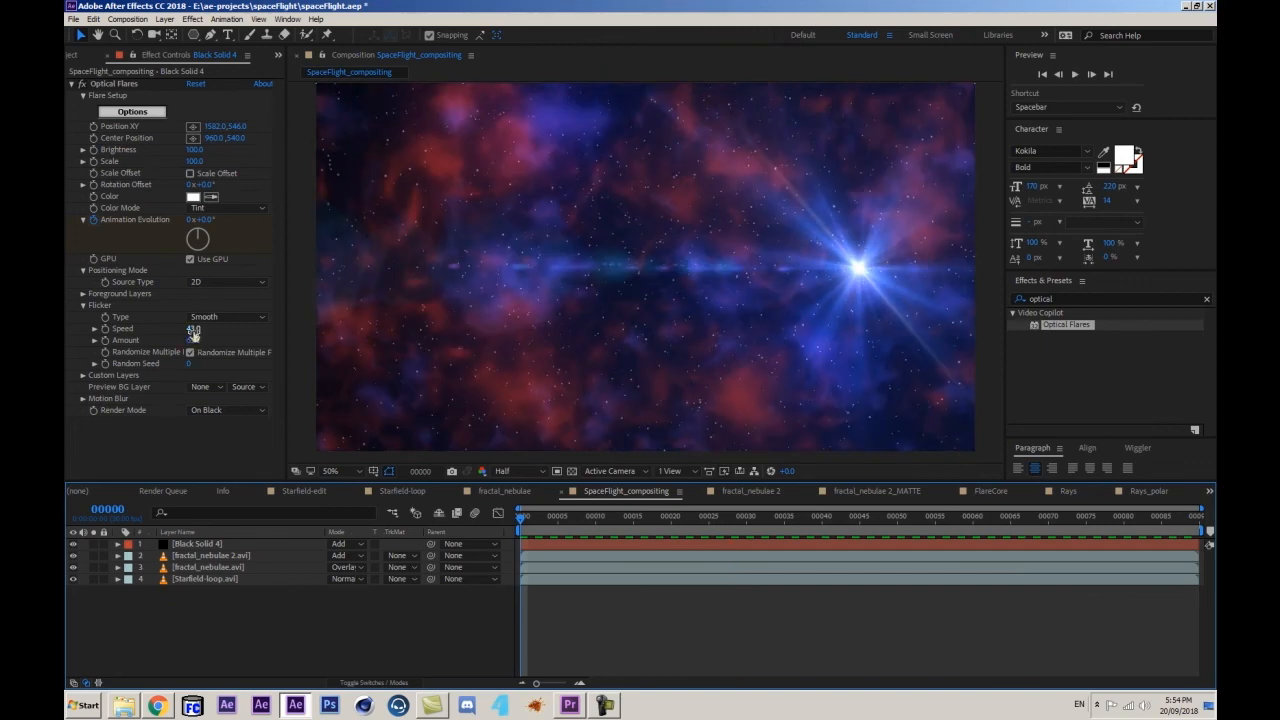
- Set the Flicker speed to 34, amount to 20 and random seed to about 1430, and preview the animation
drag(190, 331, 184, 332)
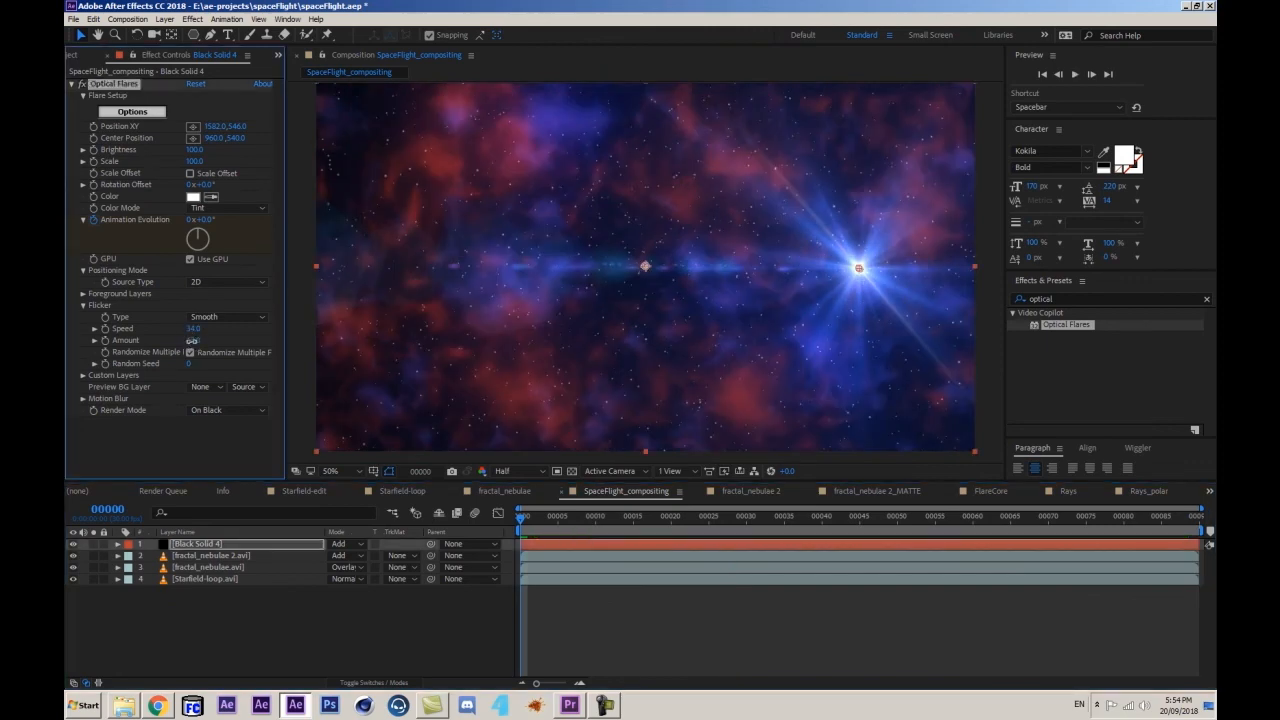
click(207, 612)
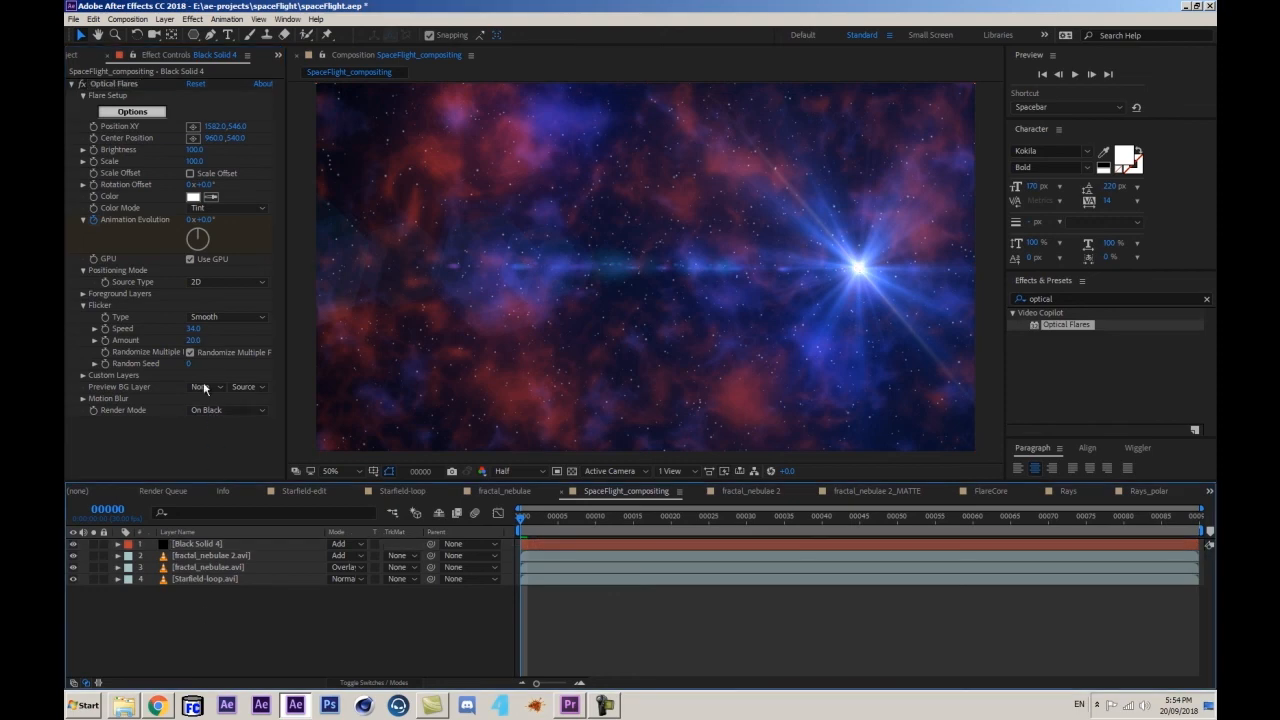
drag(189, 364, 226, 366)
click(196, 609)
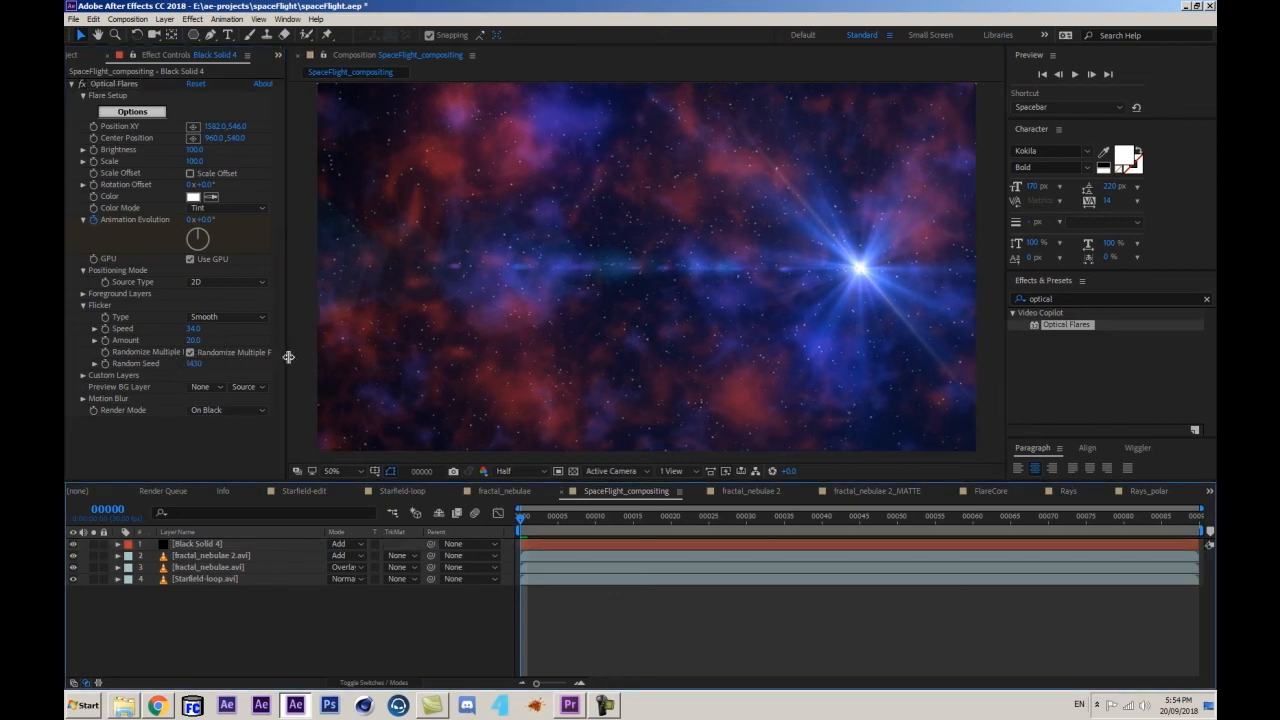
drag(288, 357, 313, 357)
key(space)
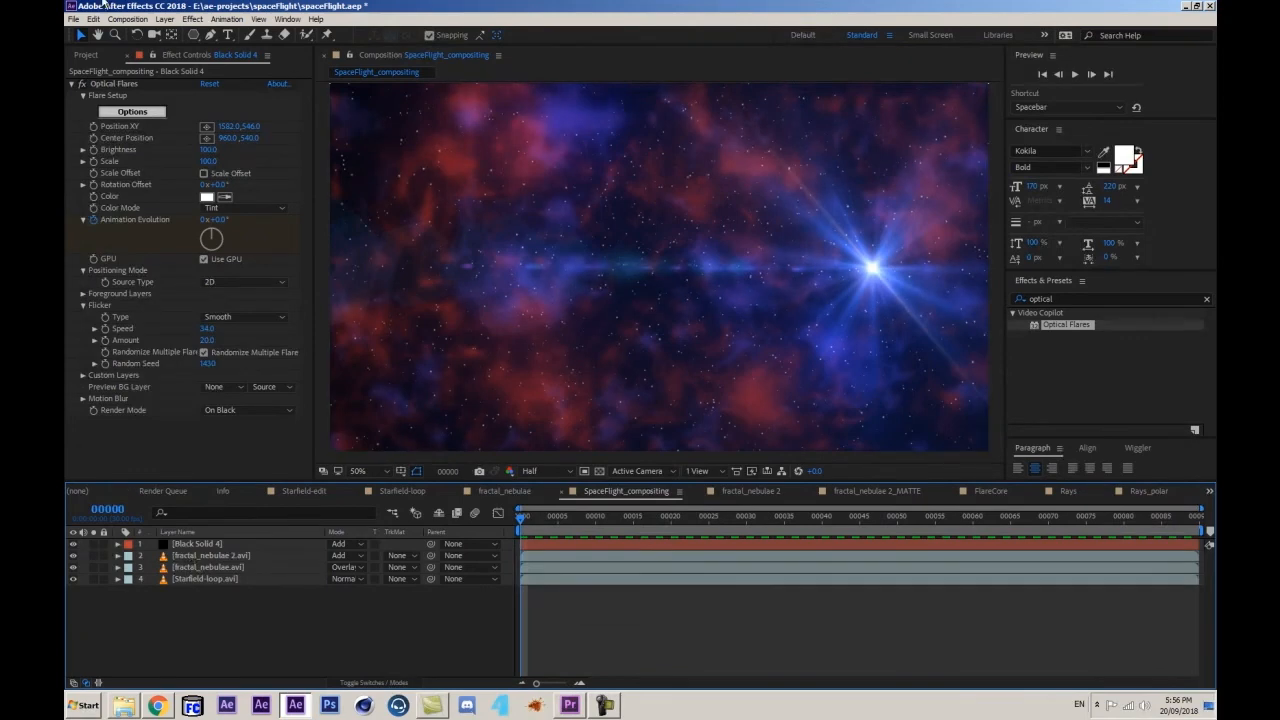
- Add the fractal_nebulae 2_MATTE composition above the flare solid, set it as the solid's inverted luma matte, and preview the result
click(87, 55)
drag(117, 229, 210, 543)
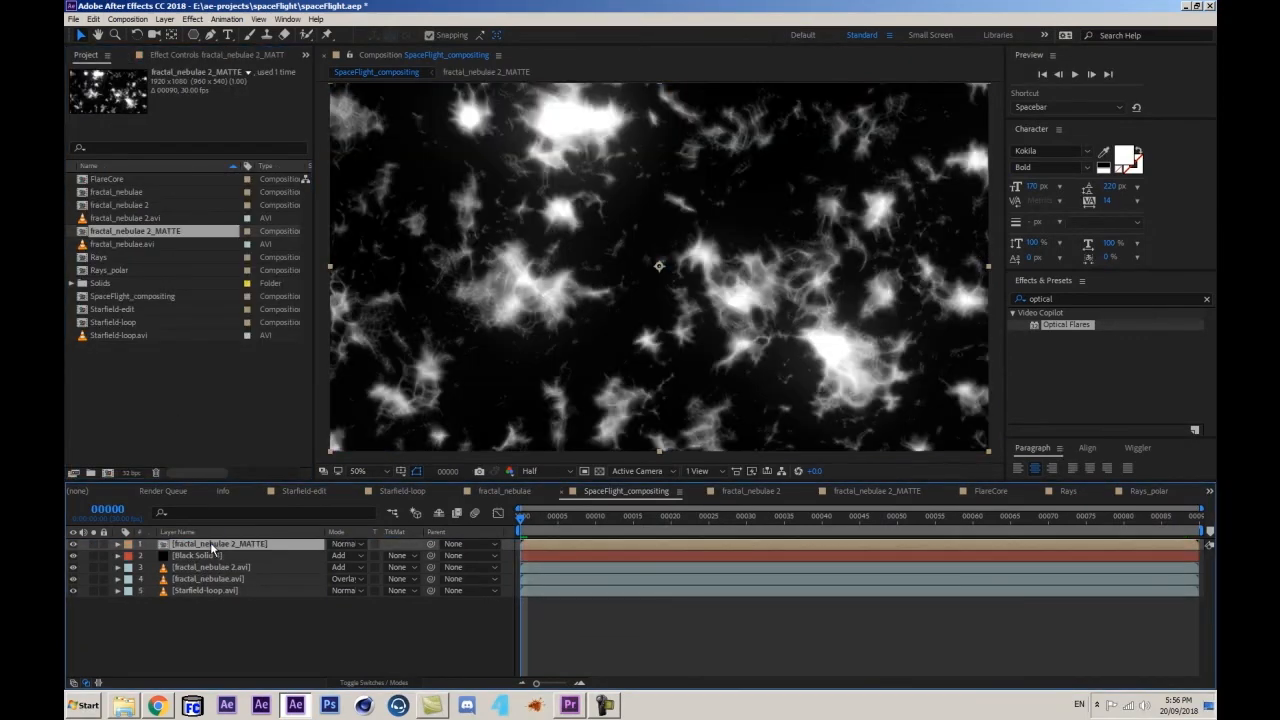
click(250, 557)
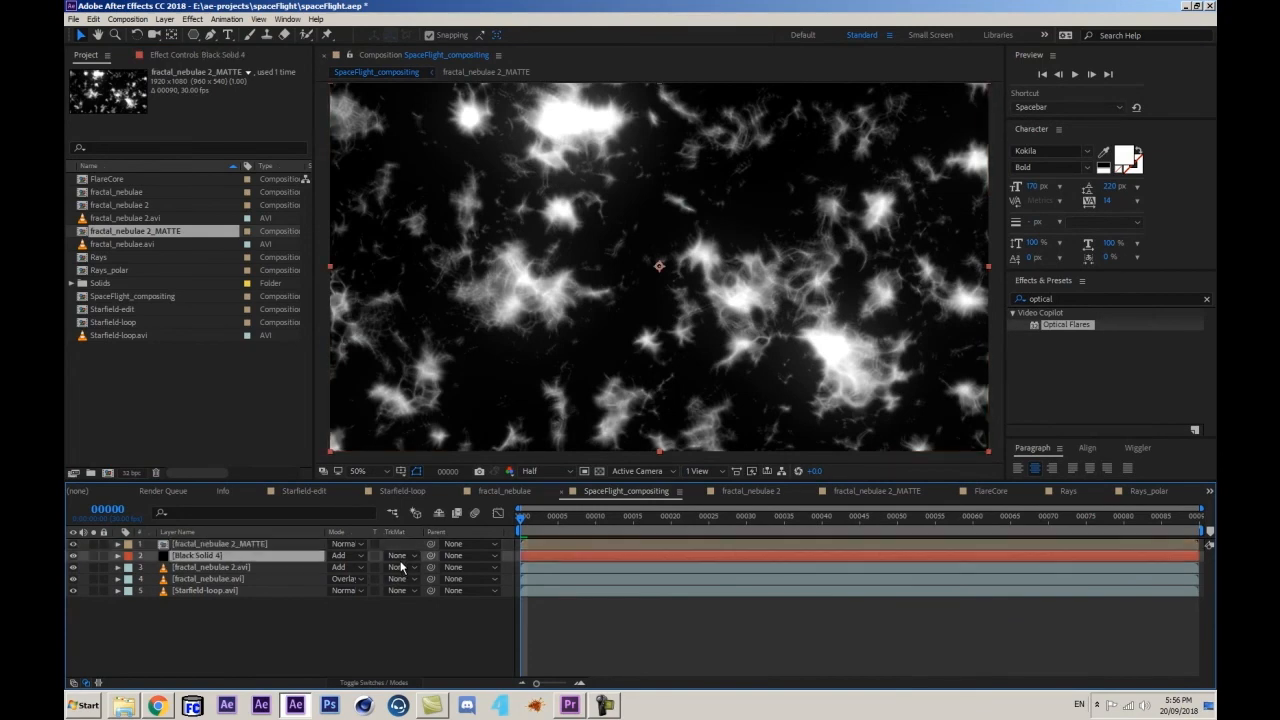
click(405, 555)
click(424, 622)
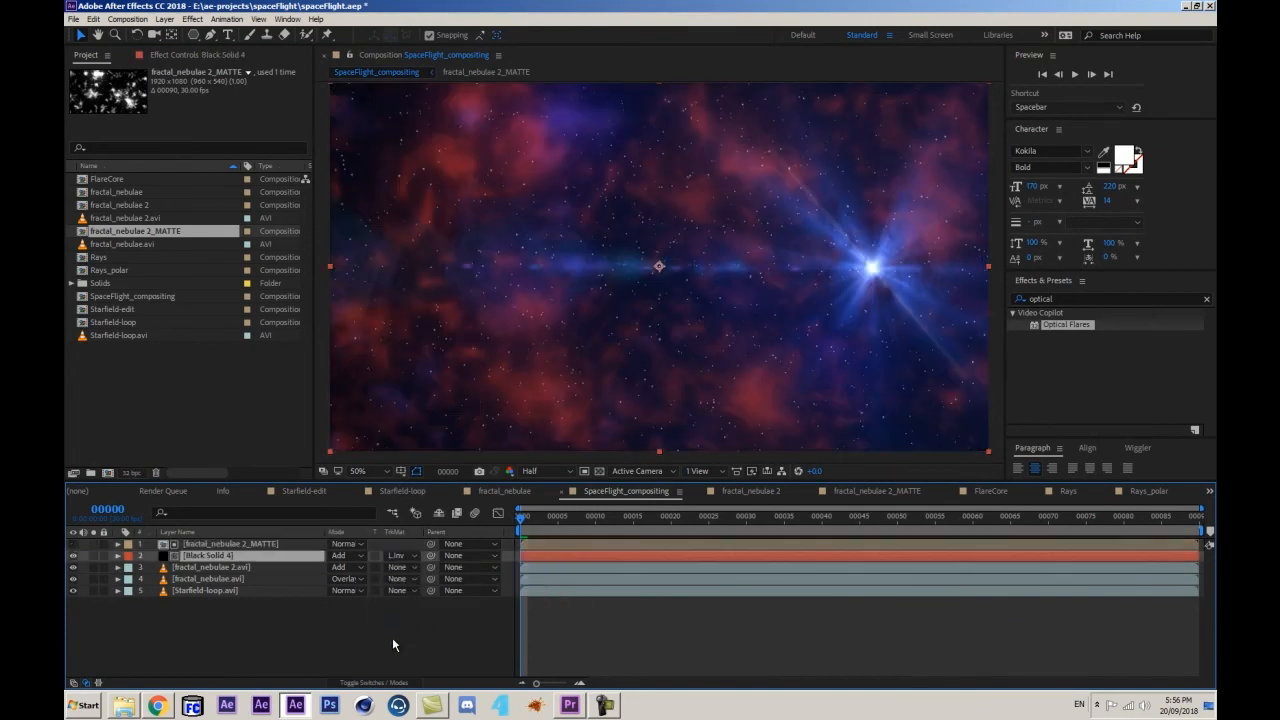
click(392, 637)
key(space)
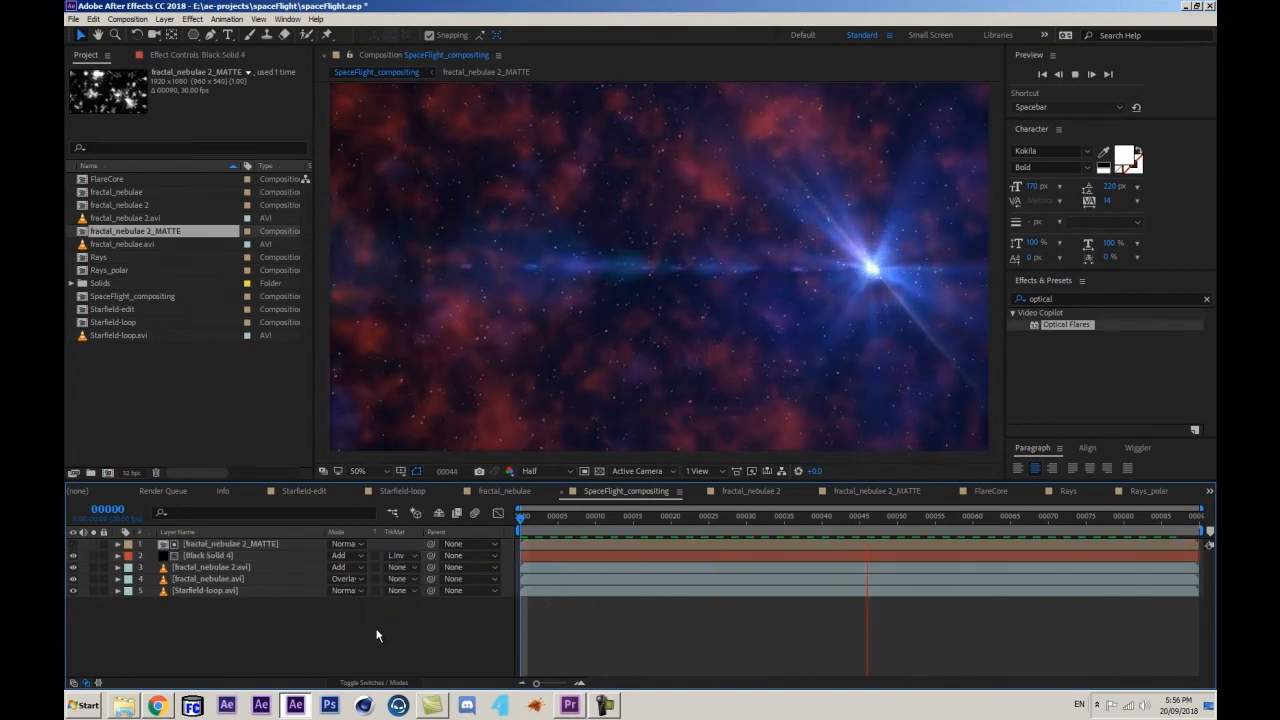